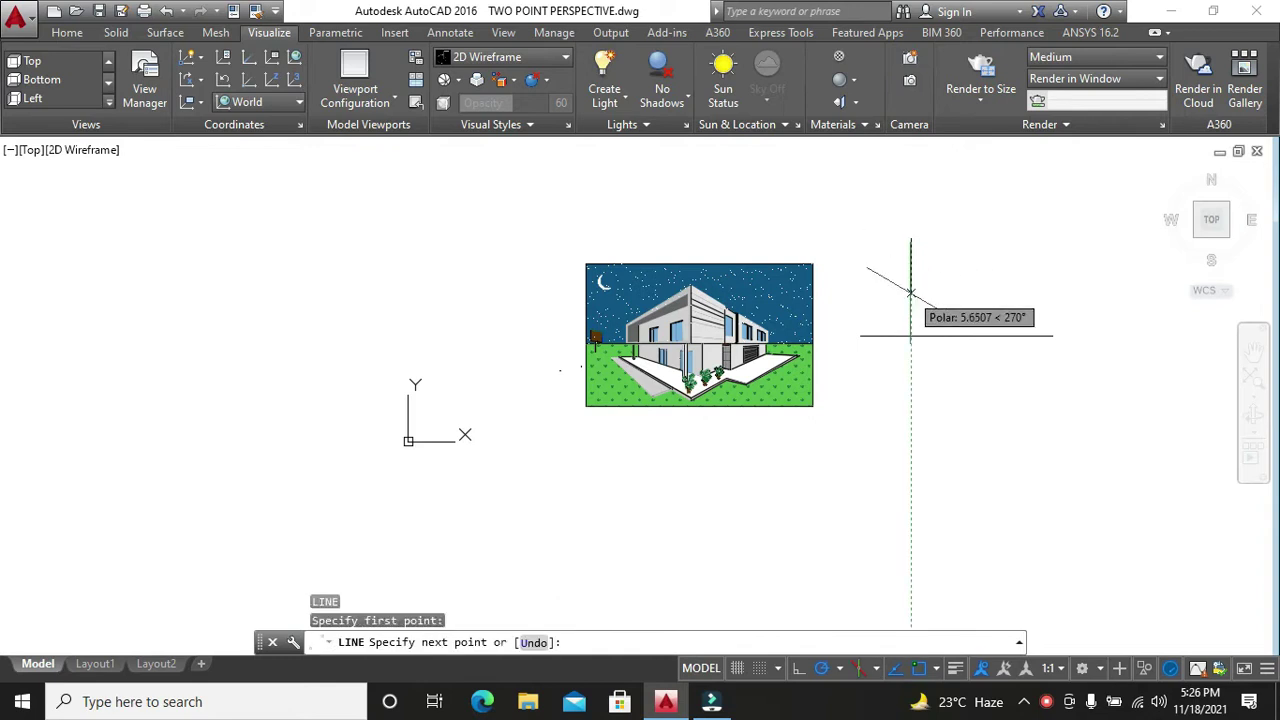
- Finish the vertical line at a length of 12 units, crossing the horizontal line
{"action": "type", "text": "12"}
{"action": "key", "text": "Return"}
{"action": "key", "text": "Escape"}
- Move the vertical line to the right along the horizon line
{"action": "type", "text": "m"}
{"action": "key", "text": "Return"}
{"action": "scroll", "coordinate": [929, 314], "scroll_direction": "up", "scroll_amount": 4}
{"action": "left_click", "coordinate": [869, 298]}
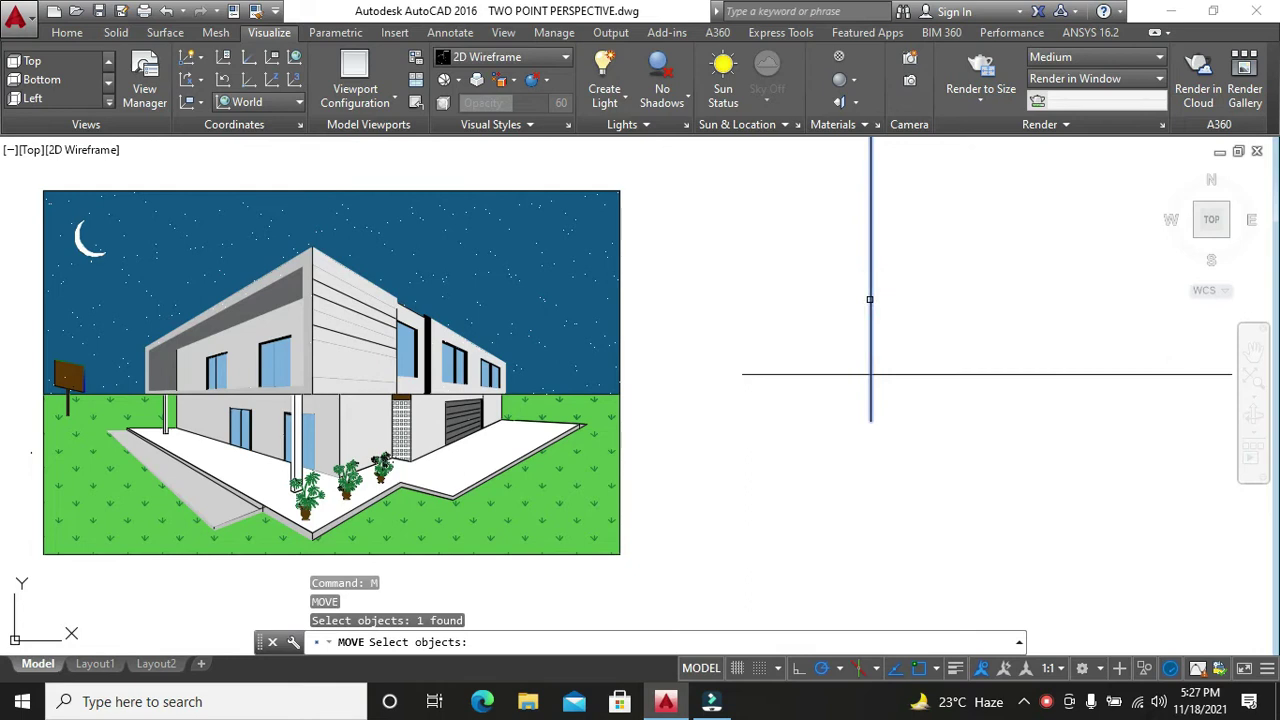
{"action": "key", "text": "Return"}
{"action": "left_click", "coordinate": [870, 275]}
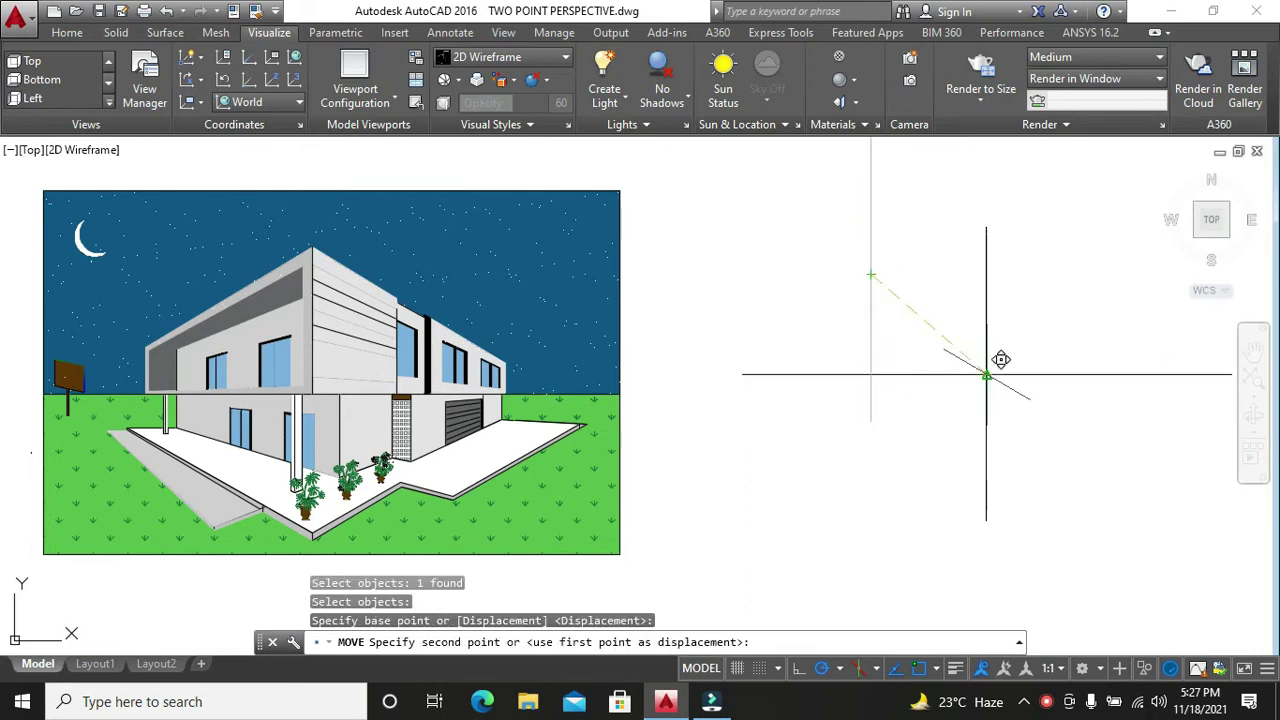
{"action": "left_click", "coordinate": [987, 374]}
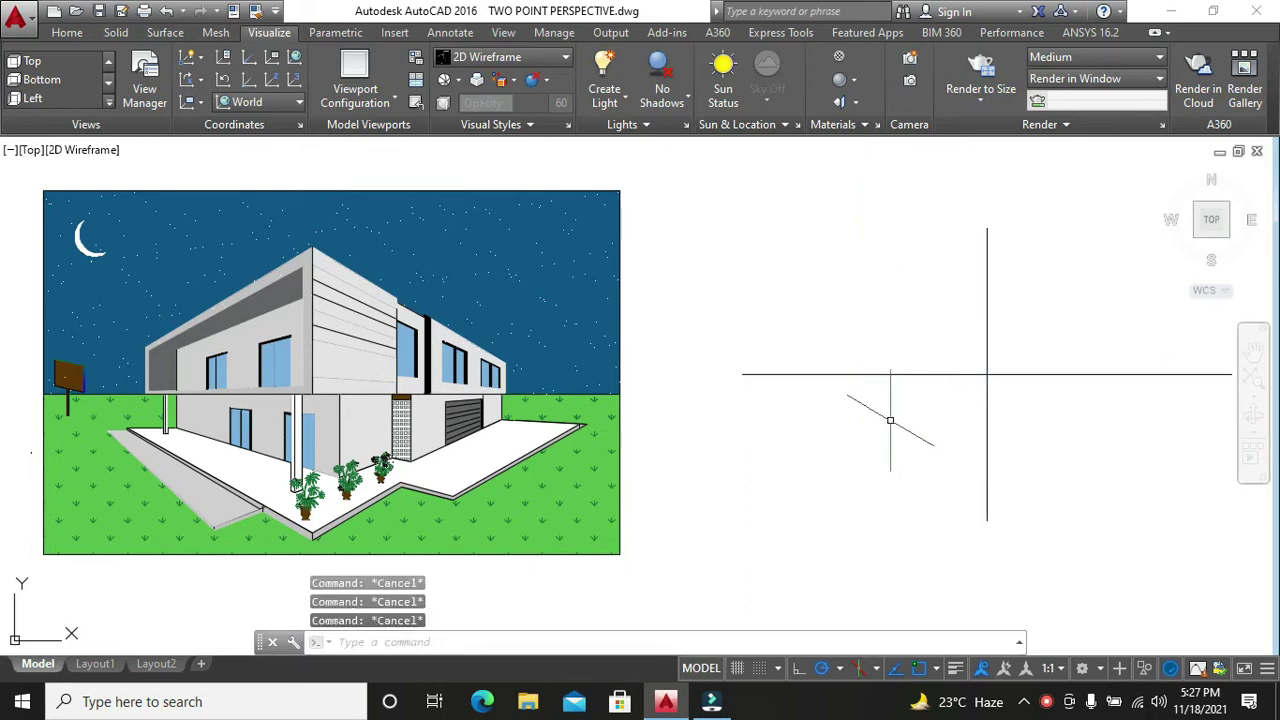
- Draw lines from top to left end, bottom, right end and back to top, forming a diamond
{"action": "type", "text": "l"}
{"action": "key", "text": "Return"}
{"action": "left_click", "coordinate": [987, 228]}
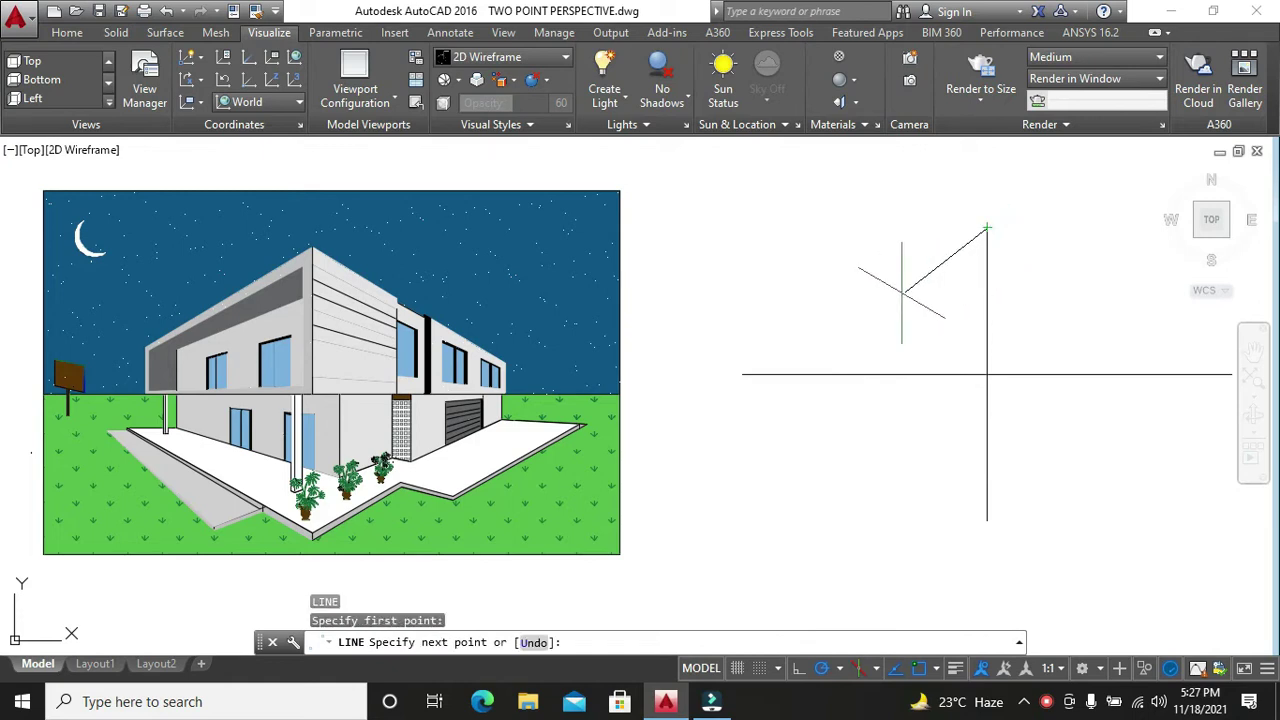
{"action": "left_click", "coordinate": [742, 374]}
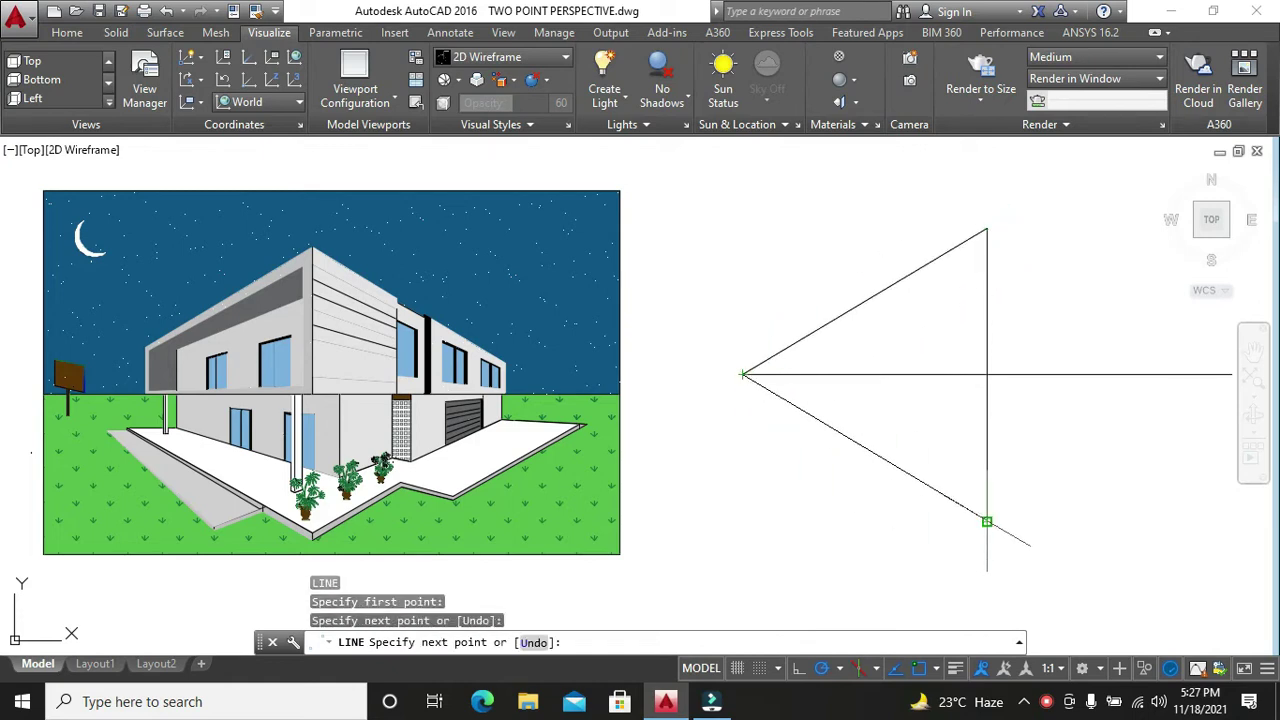
{"action": "left_click", "coordinate": [986, 519]}
{"action": "middle_click_drag", "start_coordinate": [1006, 509], "coordinate": [866, 505]}
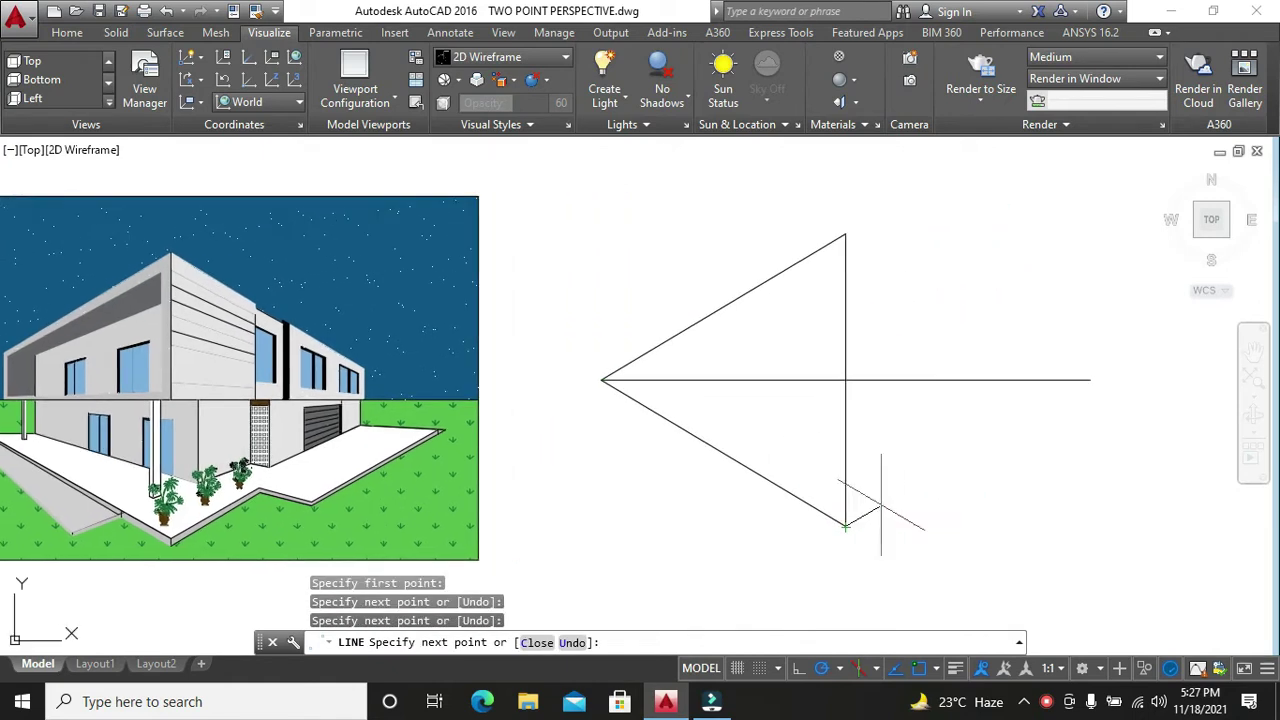
{"action": "left_click", "coordinate": [1089, 380]}
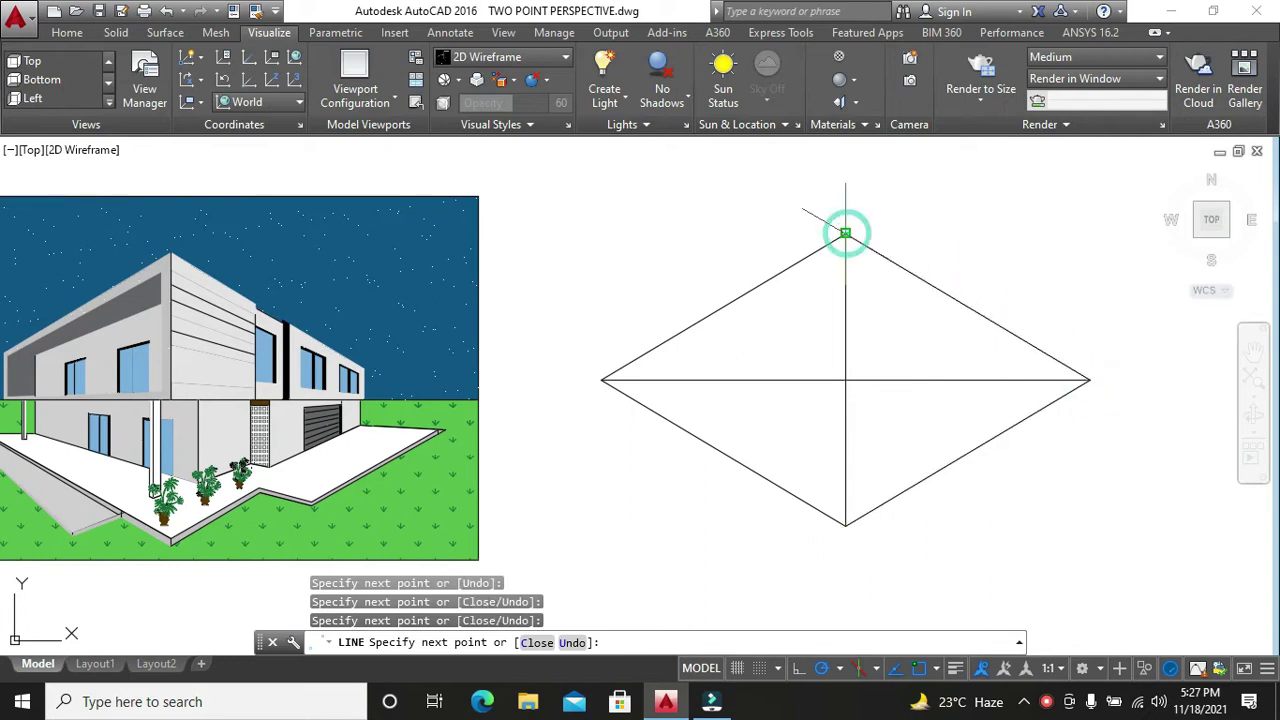
{"action": "left_click", "coordinate": [845, 233]}
{"action": "key", "text": "Escape"}
{"action": "middle_click_drag", "start_coordinate": [718, 398], "coordinate": [760, 394]}
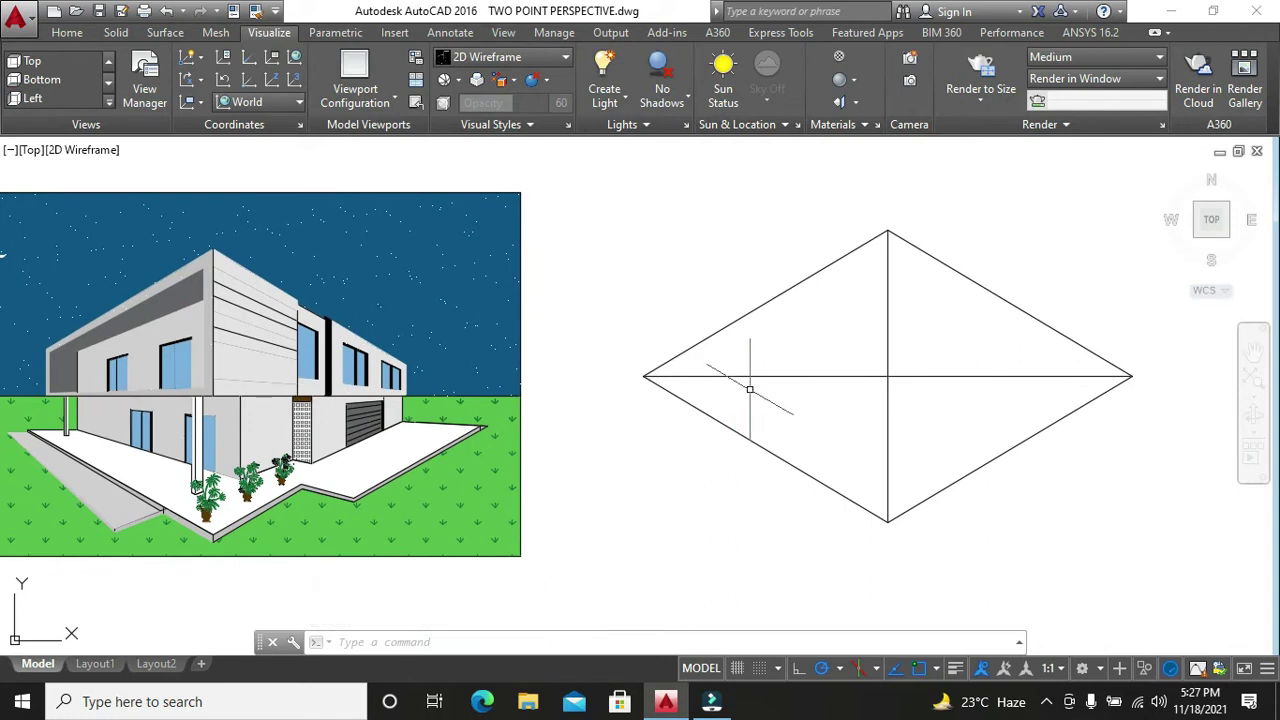
- Draw lines from the left vanishing point to the central vertical, one above the horizon and one near its top
{"action": "key", "text": "Escape"}
{"action": "key", "text": "Escape"}
{"action": "type", "text": "l"}
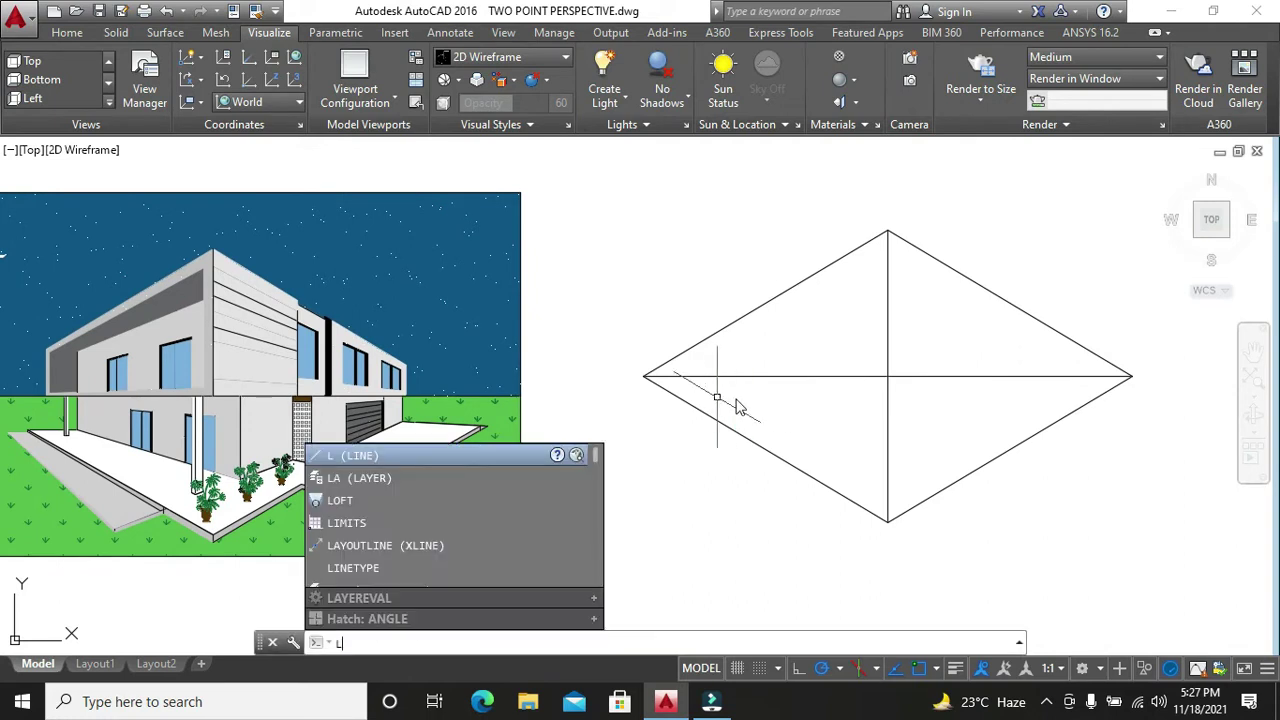
{"action": "key", "text": "Return"}
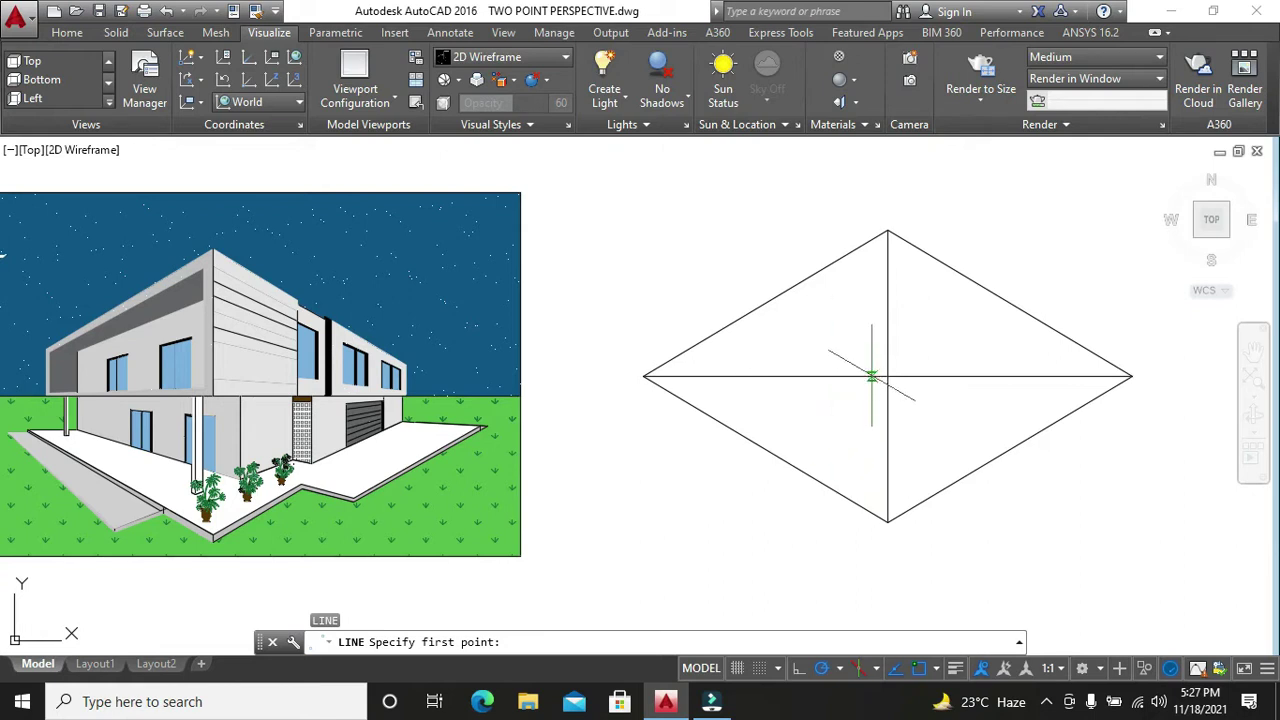
{"action": "left_click", "coordinate": [643, 376]}
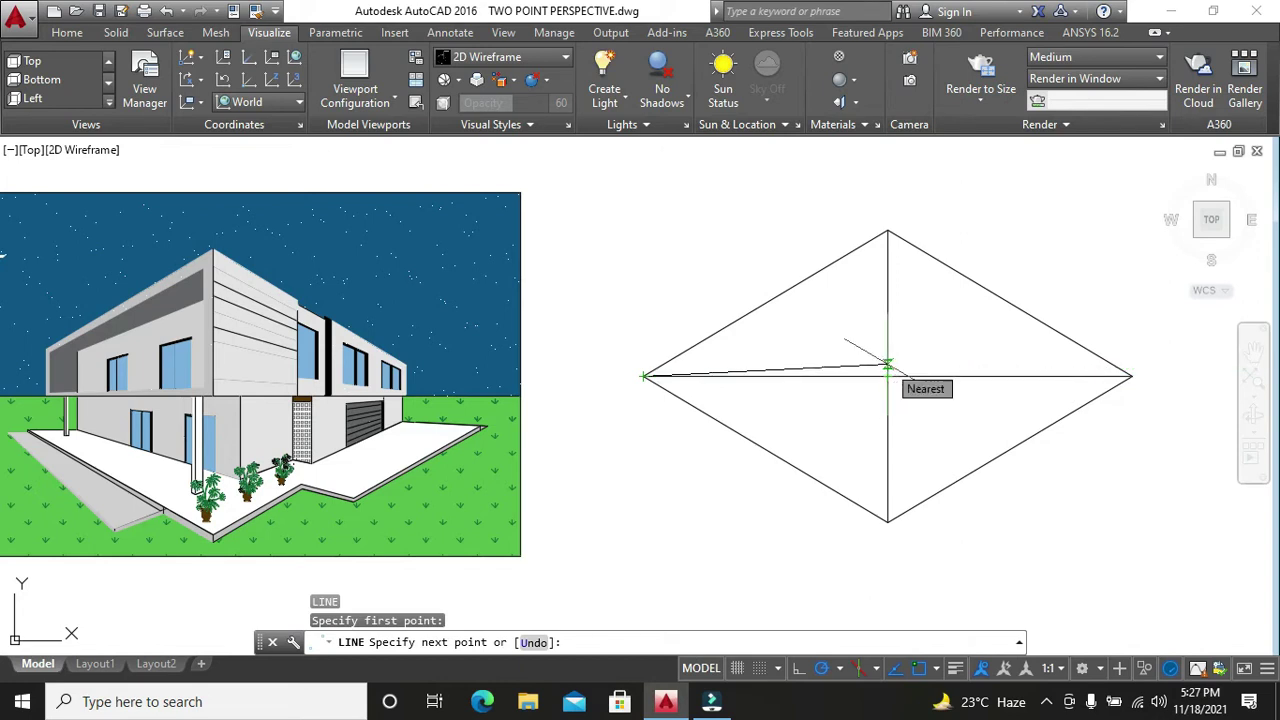
{"action": "left_click", "coordinate": [887, 364]}
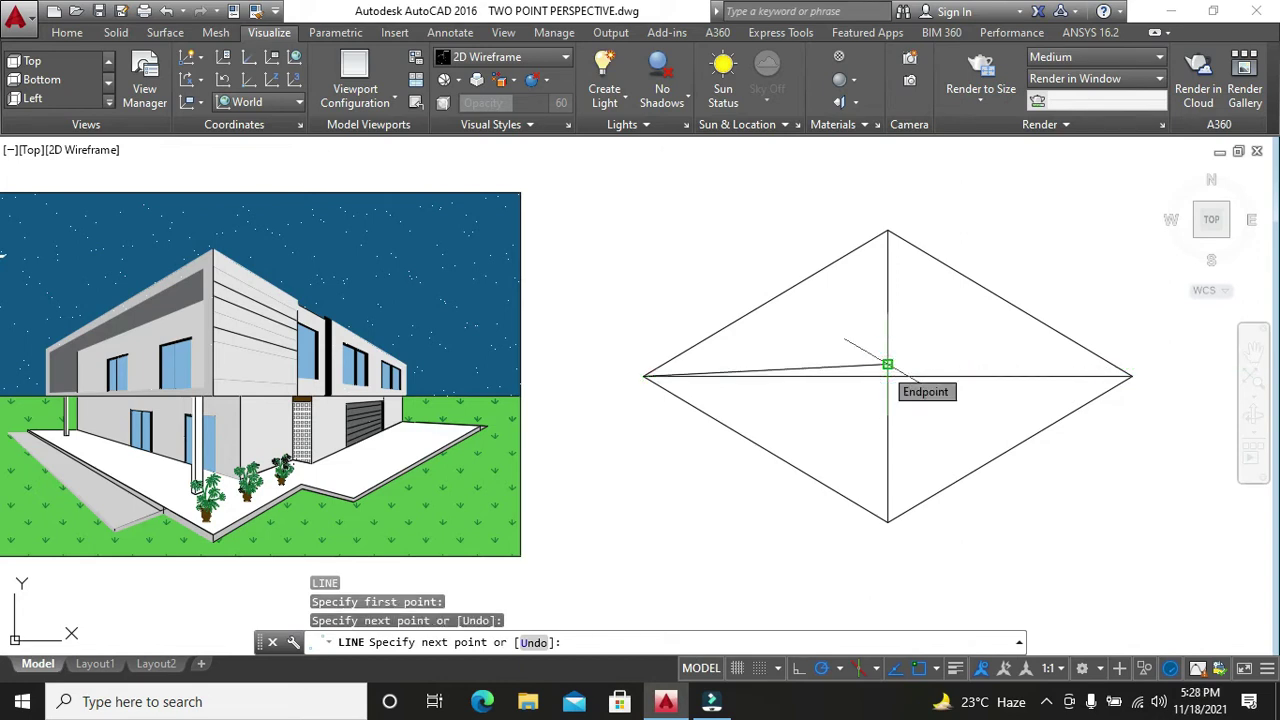
{"action": "key", "text": "Return"}
{"action": "key", "text": "Return"}
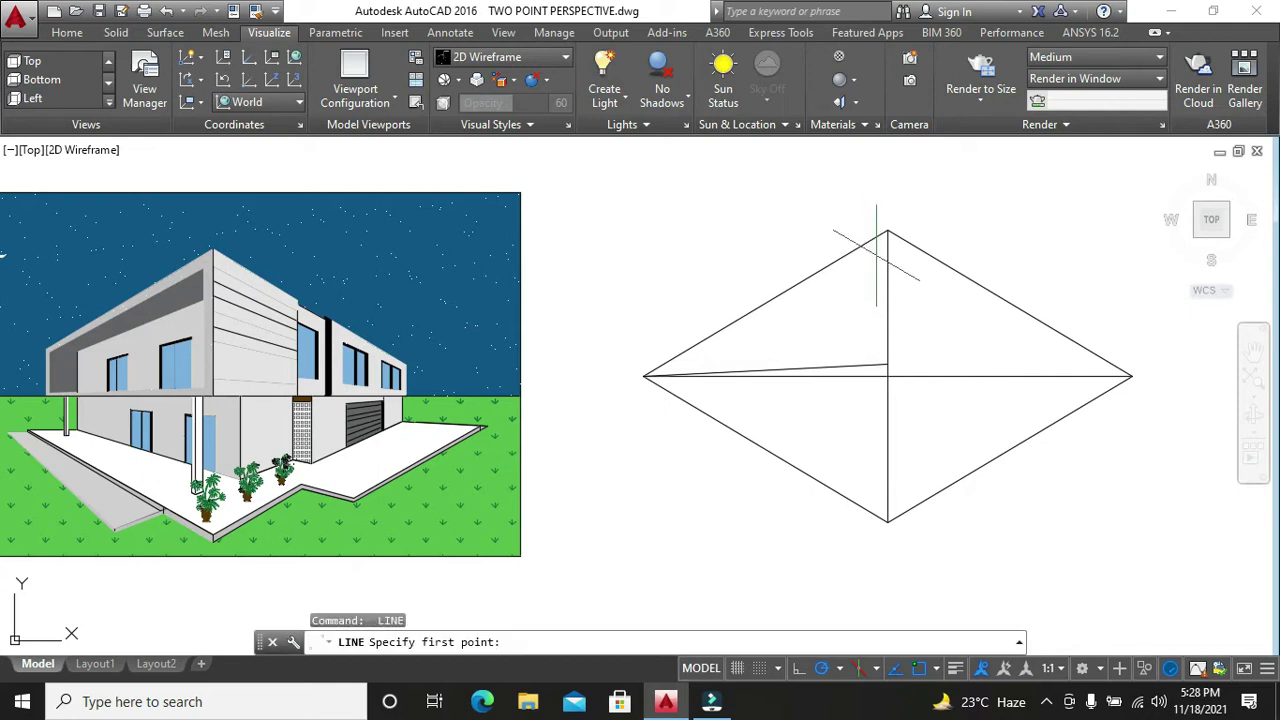
{"action": "left_click", "coordinate": [643, 376]}
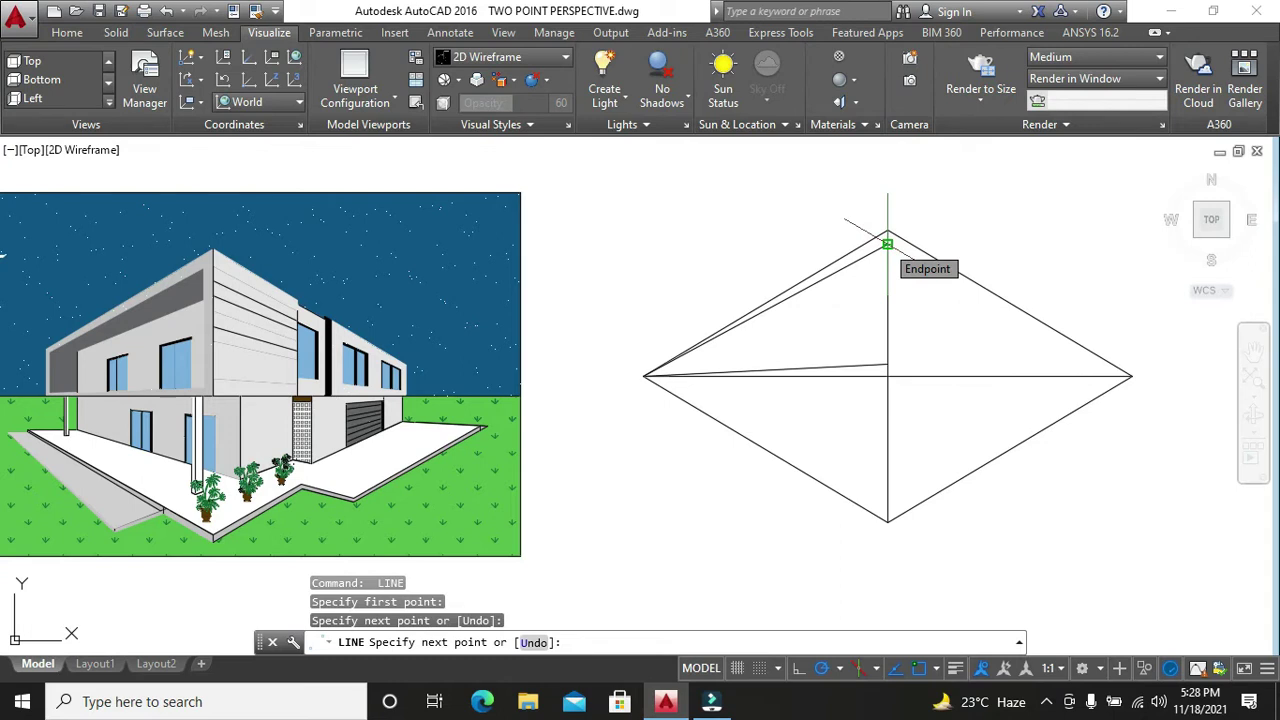
{"action": "left_click", "coordinate": [887, 236]}
{"action": "key", "text": "Escape"}
- Draw a short line between the converging lines, then delete the stray slanted line
{"action": "key", "text": "Return"}
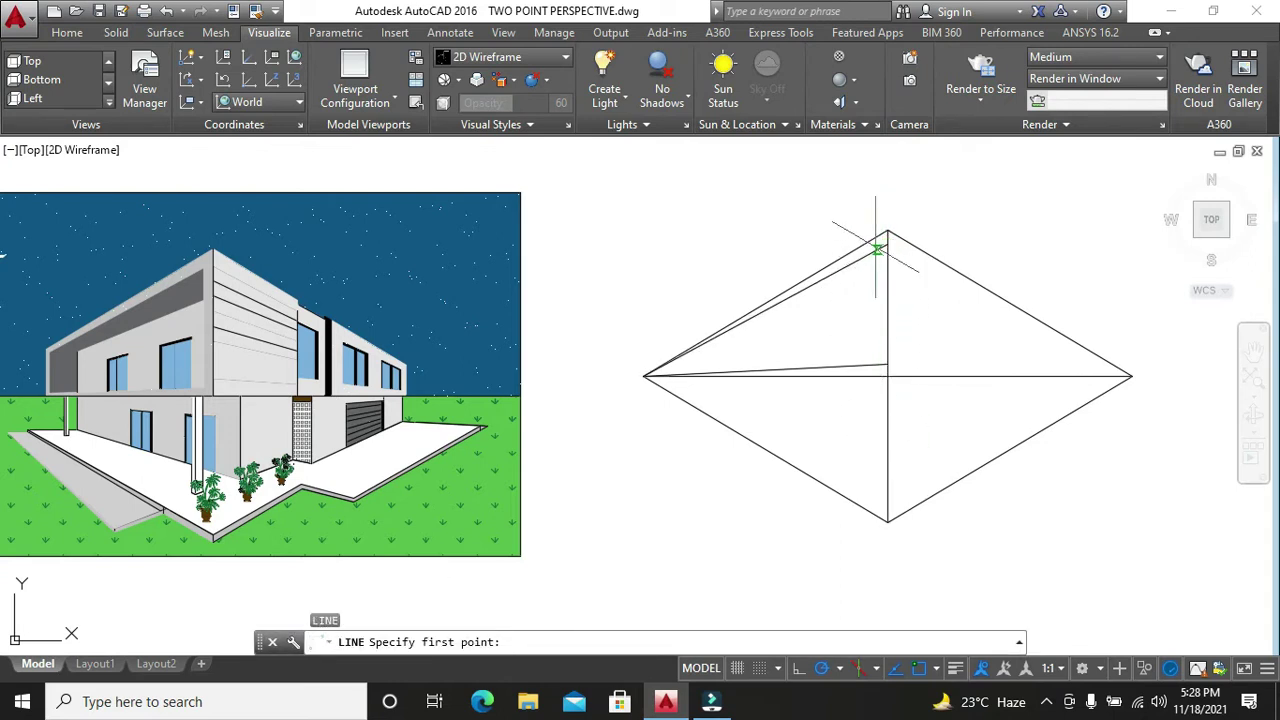
{"action": "left_click", "coordinate": [876, 249]}
{"action": "left_click", "coordinate": [881, 366]}
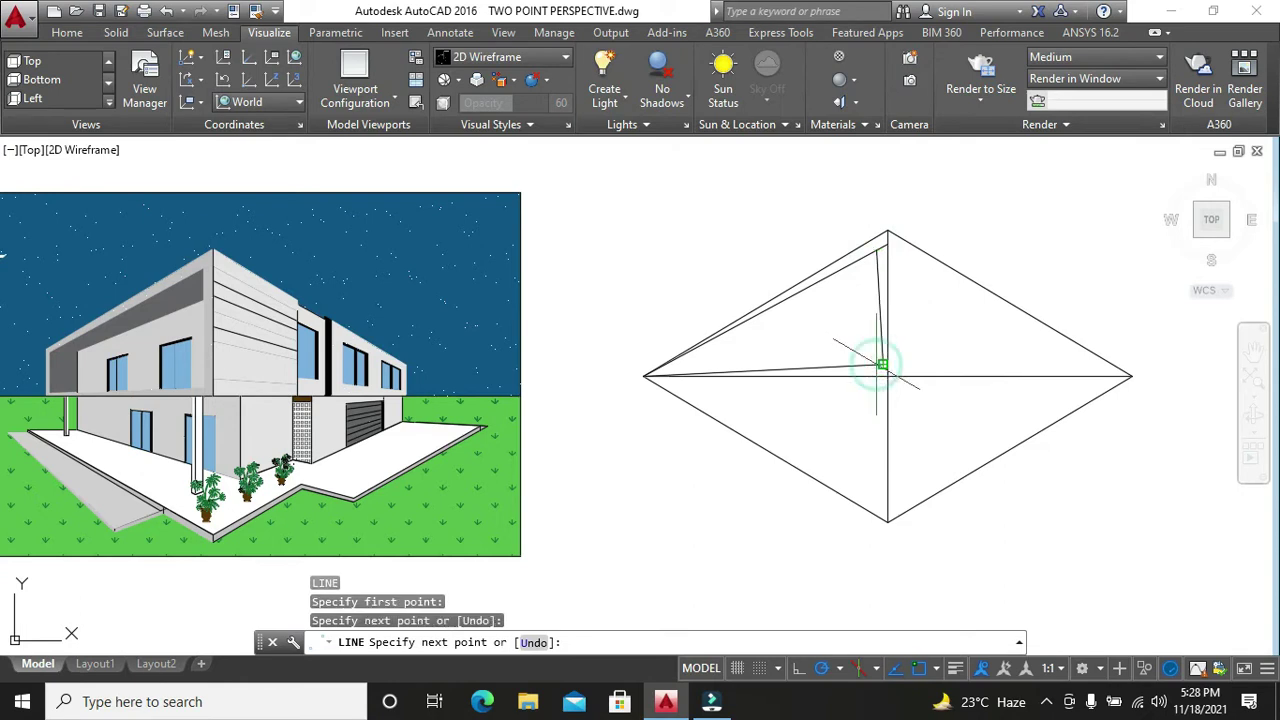
{"action": "key", "text": "Escape"}
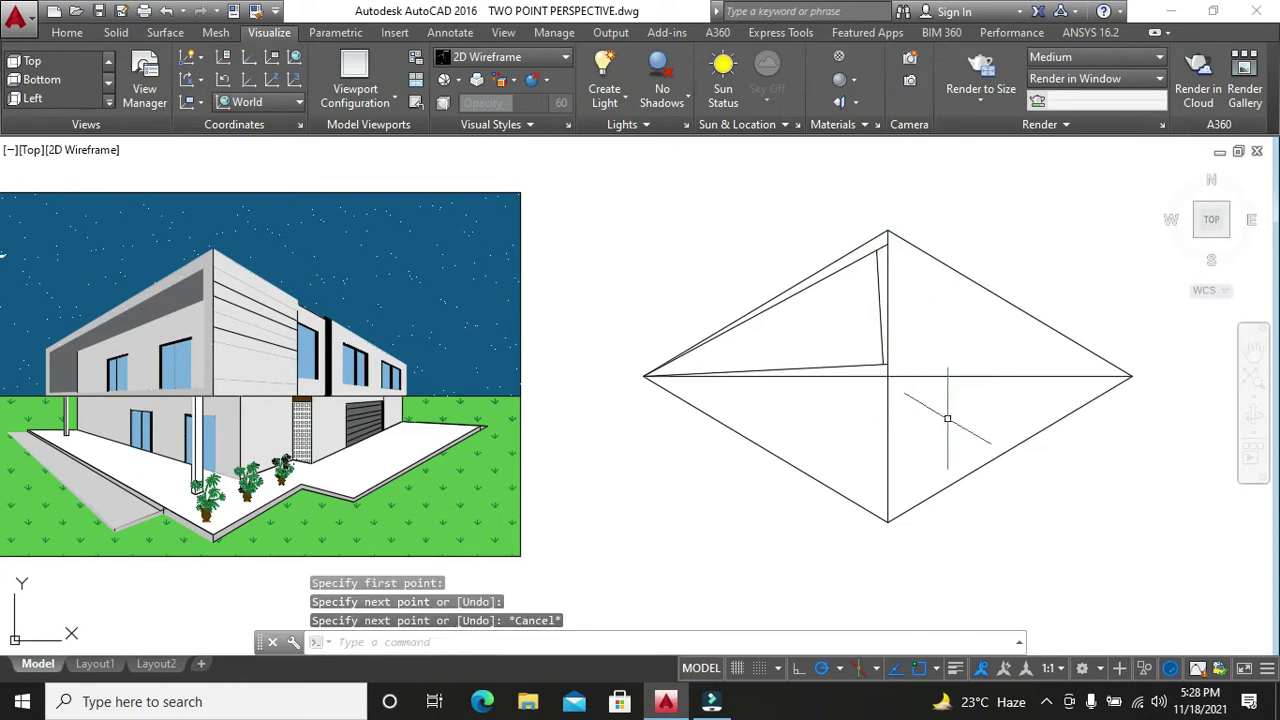
{"action": "key", "text": "Escape"}
{"action": "key", "text": "Escape"}
{"action": "key", "text": "Escape"}
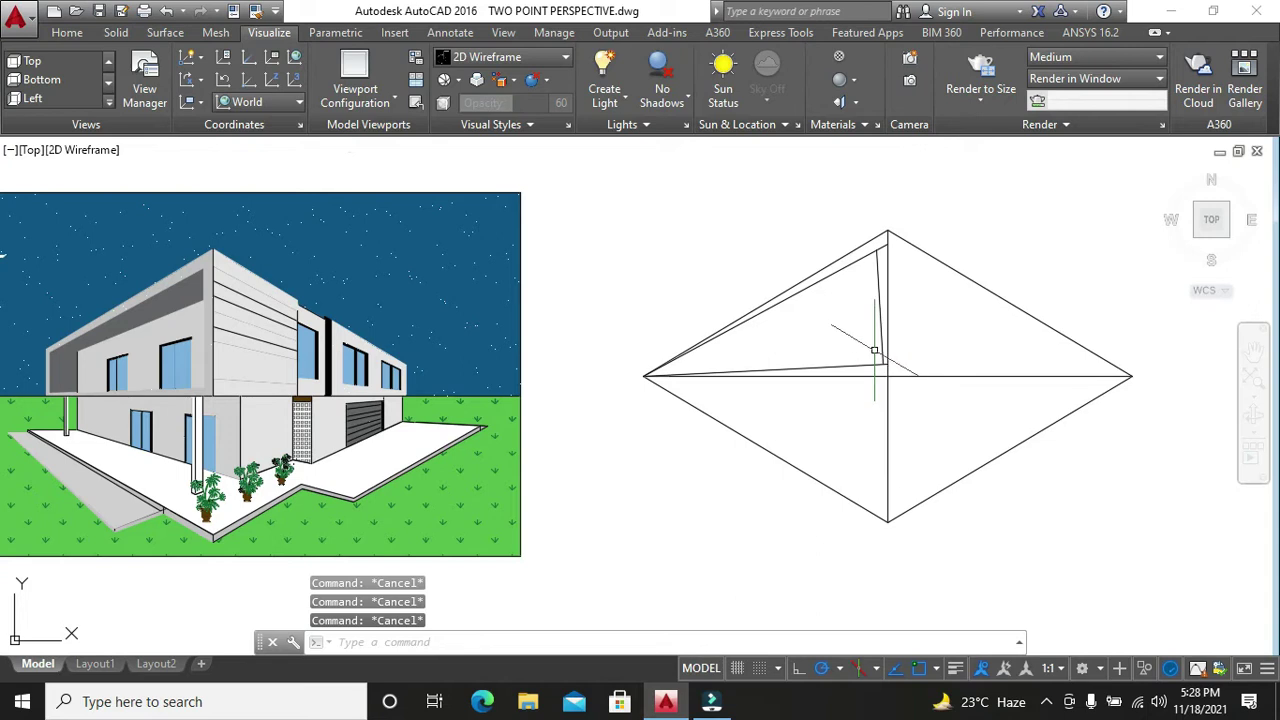
{"action": "left_click", "coordinate": [880, 326]}
{"action": "key", "text": "Delete"}
- Draw a vertical edge crossing both converging lines
{"action": "type", "text": "l"}
{"action": "key", "text": "Return"}
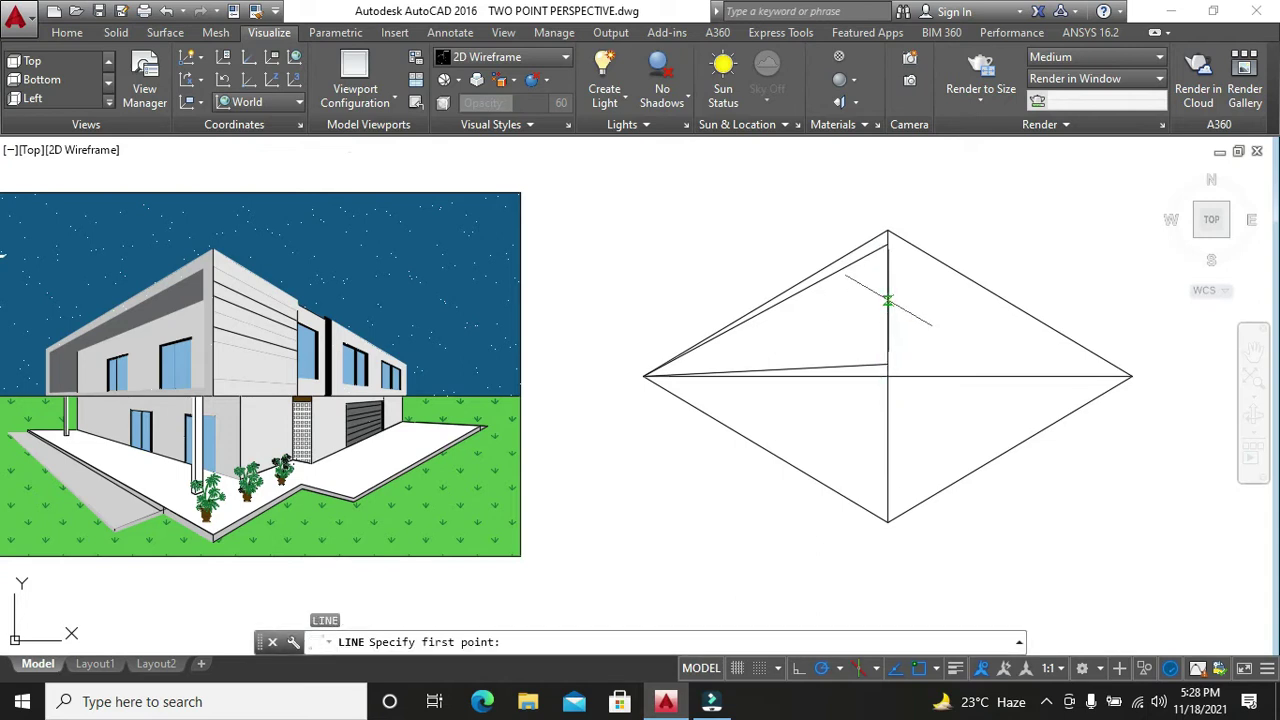
{"action": "left_click", "coordinate": [879, 247]}
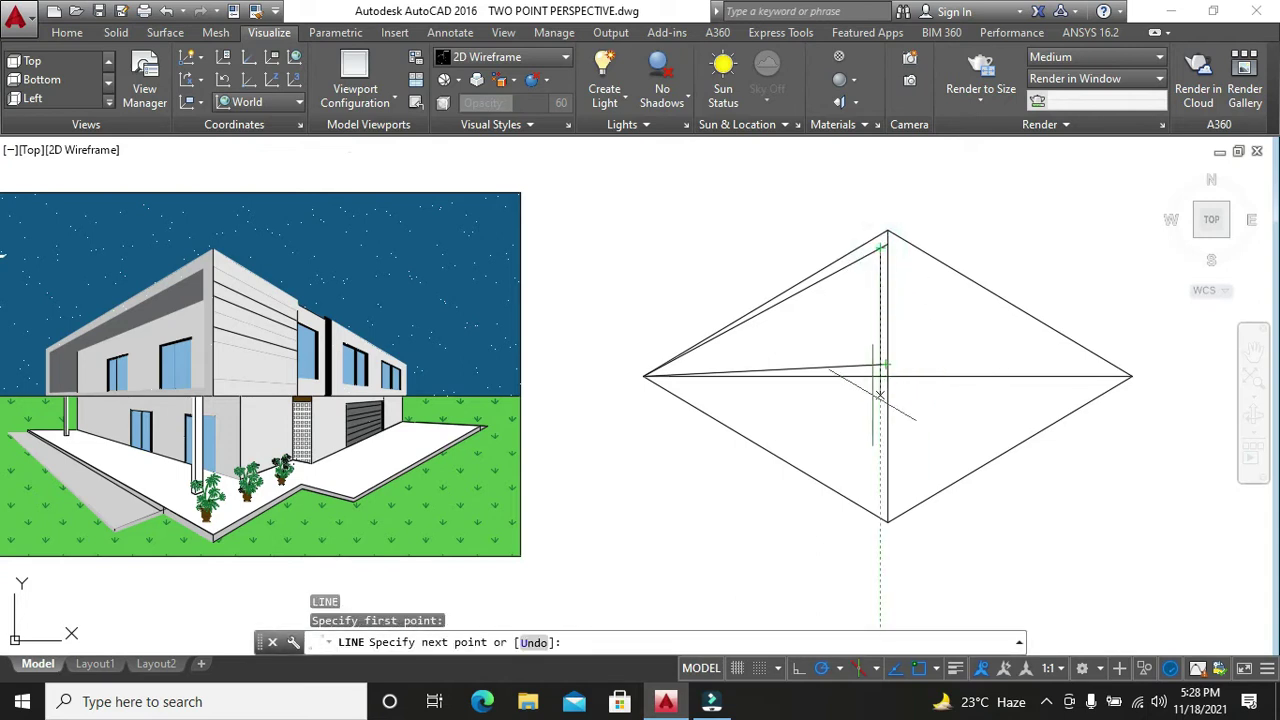
{"action": "left_click", "coordinate": [880, 400]}
{"action": "key", "text": "Escape"}
{"action": "scroll", "coordinate": [878, 430], "scroll_direction": "up", "scroll_amount": 2}
{"action": "key", "text": "Escape"}
{"action": "key", "text": "Escape"}
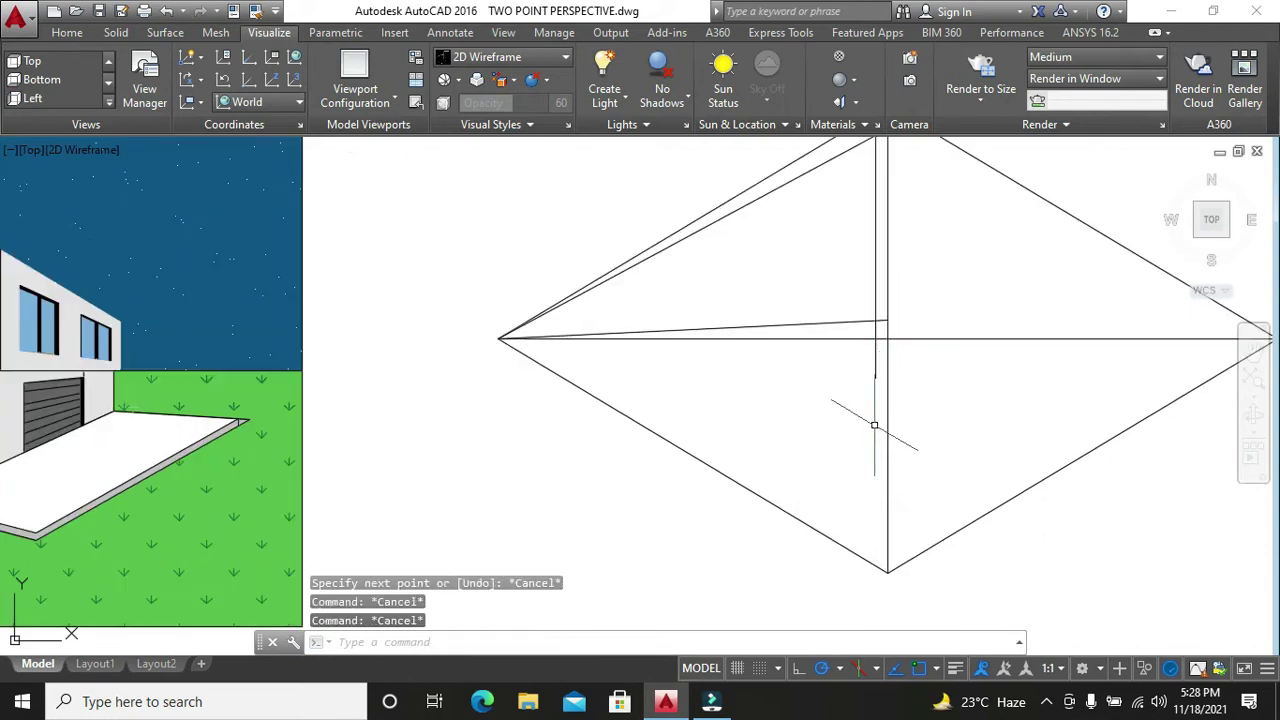
- Trim the overhanging line ends so the wedge closes at the converging lines
{"action": "type", "text": "tr"}
{"action": "key", "text": "Return"}
{"action": "key", "text": "Return"}
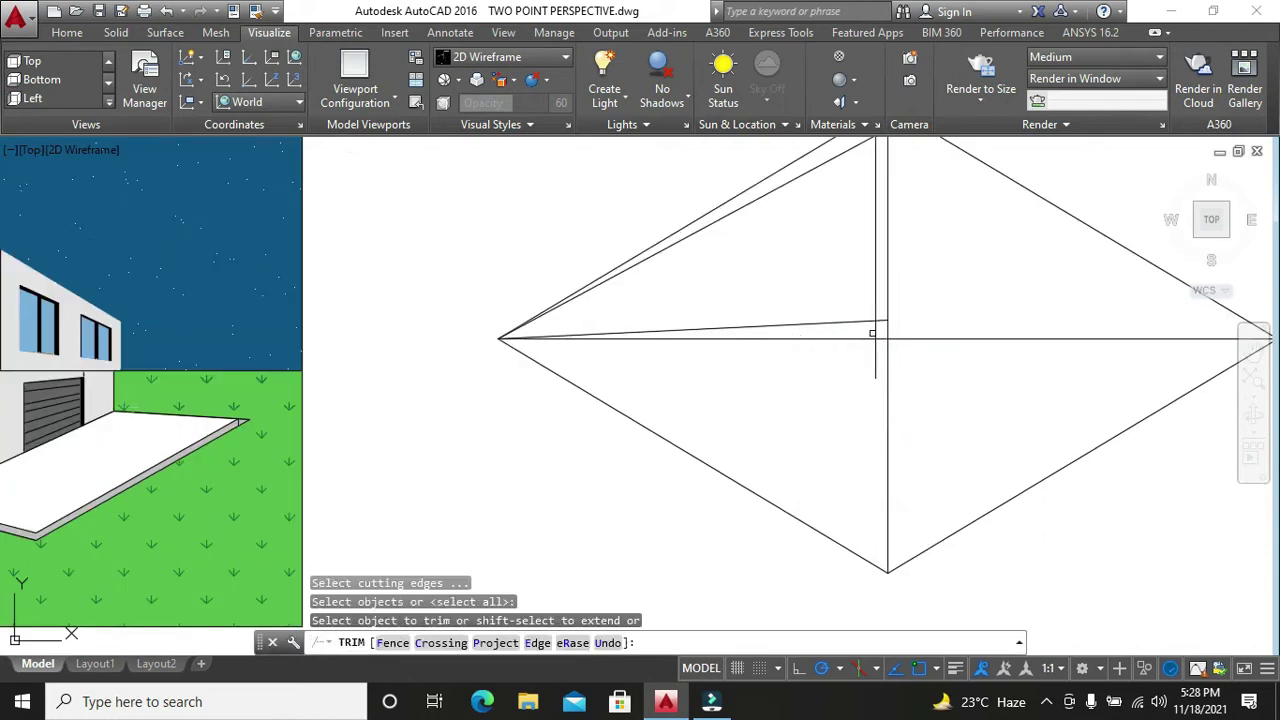
{"action": "left_click", "coordinate": [875, 356]}
{"action": "left_click", "coordinate": [880, 322]}
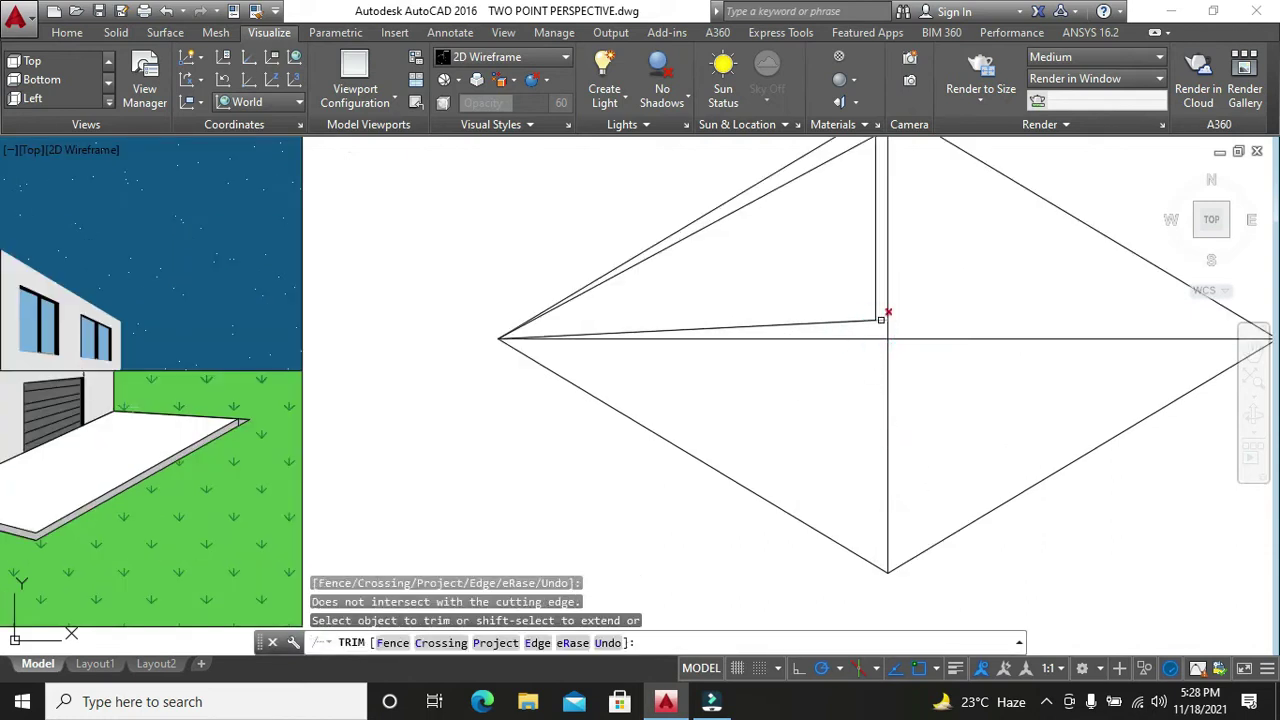
{"action": "middle_click_drag", "start_coordinate": [919, 287], "coordinate": [901, 325]}
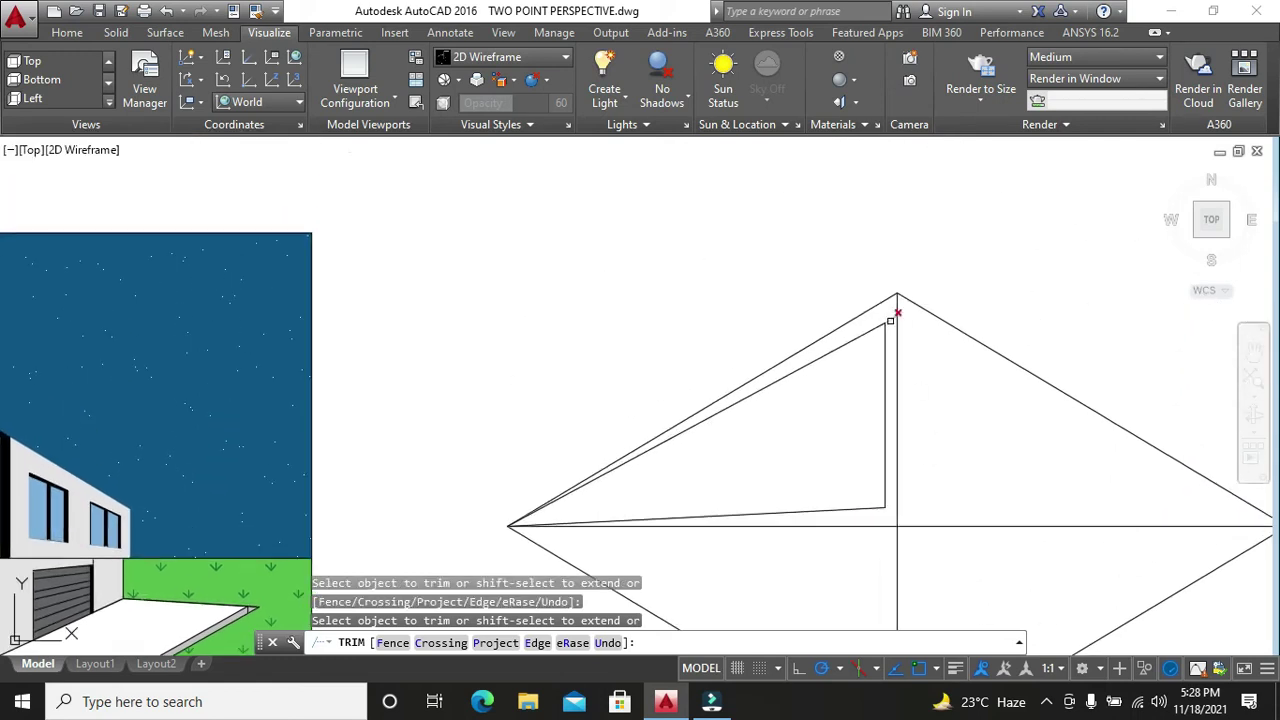
{"action": "scroll", "coordinate": [860, 425], "scroll_direction": "down", "scroll_amount": 2}
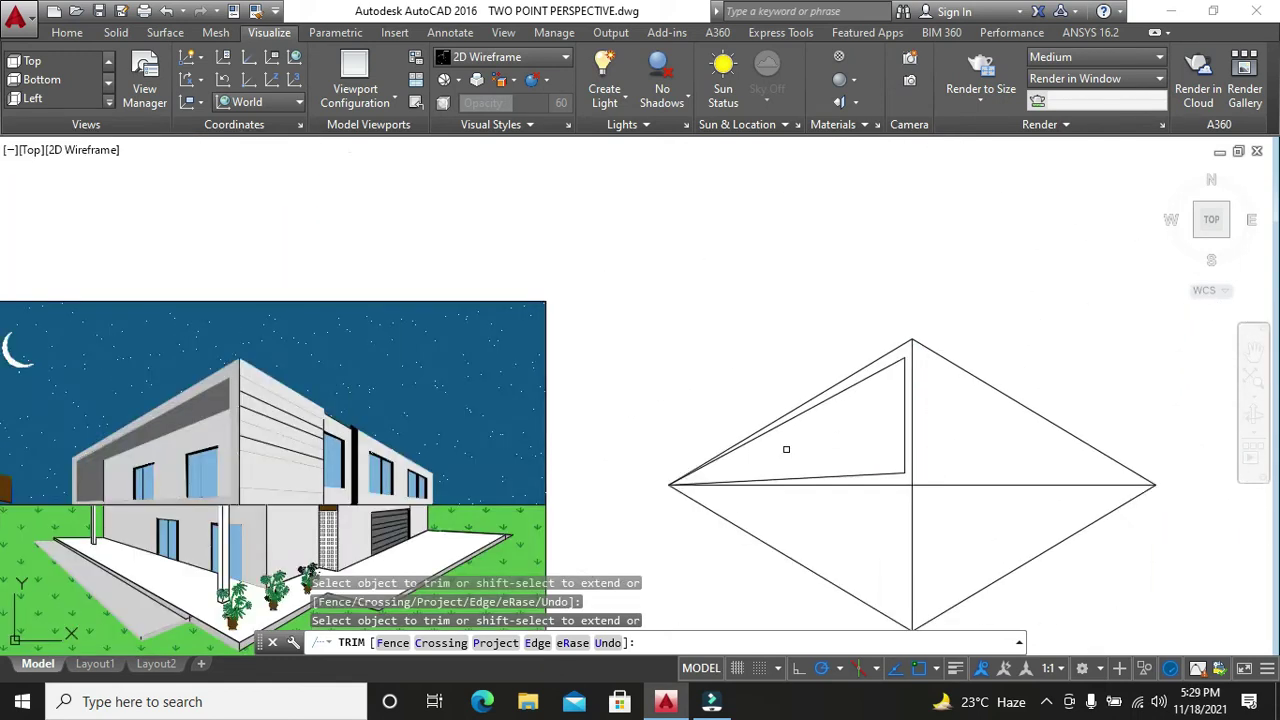
{"action": "scroll", "coordinate": [760, 430], "scroll_direction": "down", "scroll_amount": 1}
{"action": "key", "text": "Escape"}
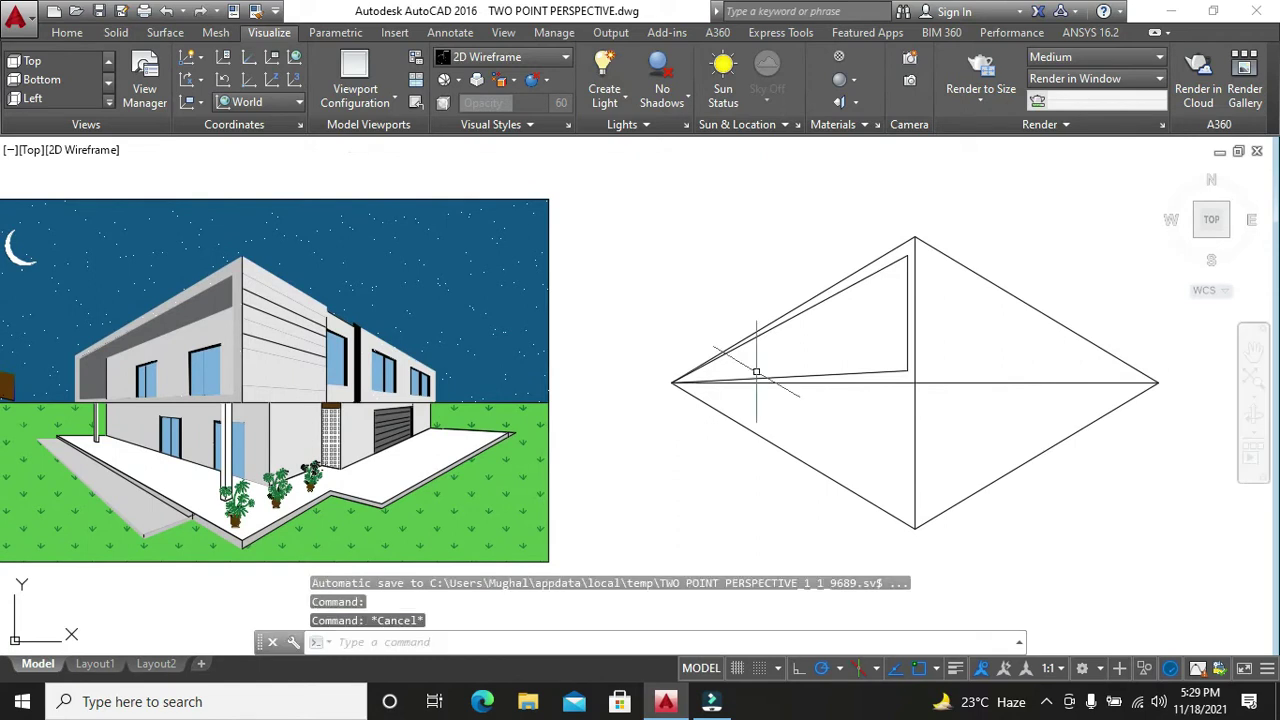
- Draw an inner vertical edge up from the lower converging line and connect it back to the left vanishing point
{"action": "type", "text": "l"}
{"action": "key", "text": "Return"}
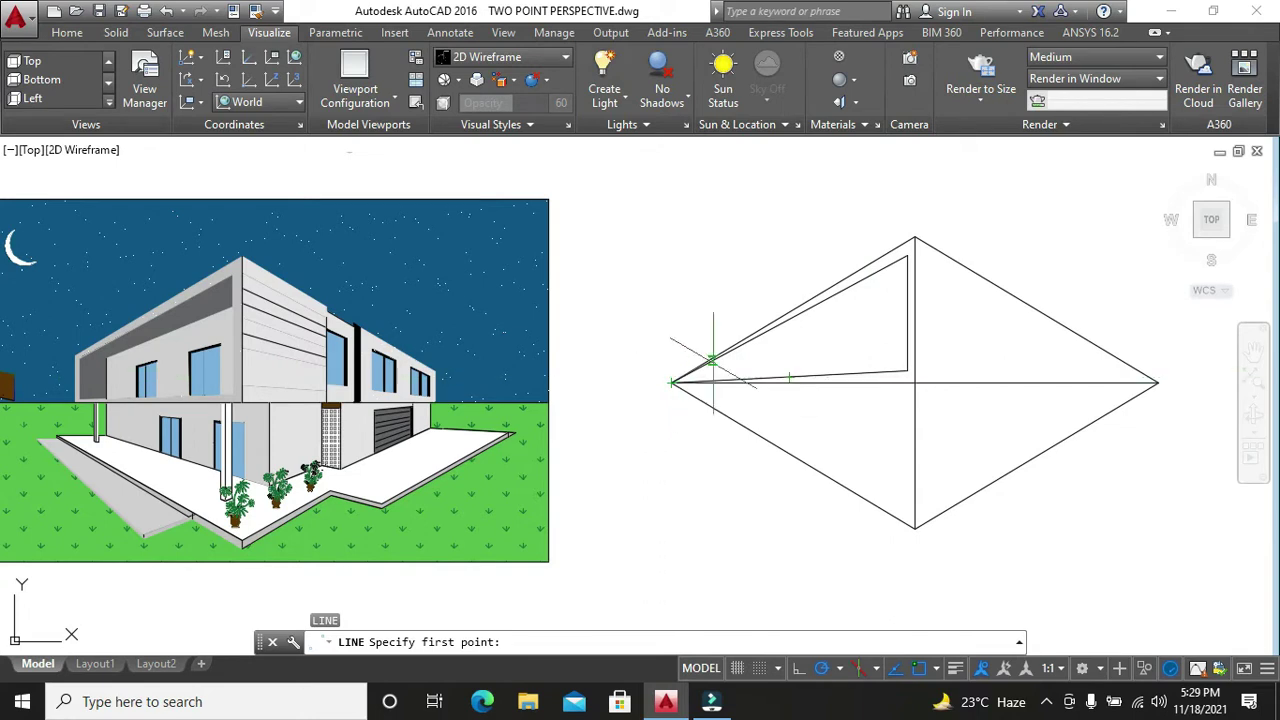
{"action": "left_click", "coordinate": [878, 373]}
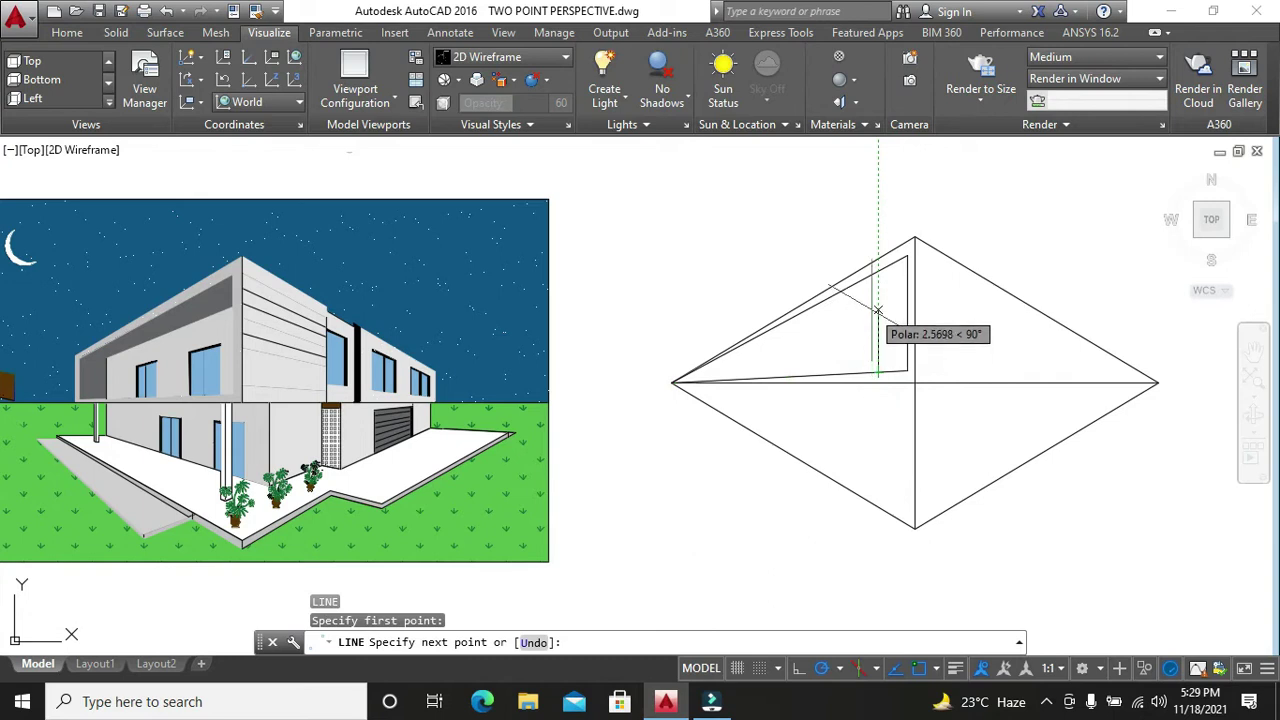
{"action": "left_click", "coordinate": [878, 305]}
{"action": "left_click", "coordinate": [672, 383]}
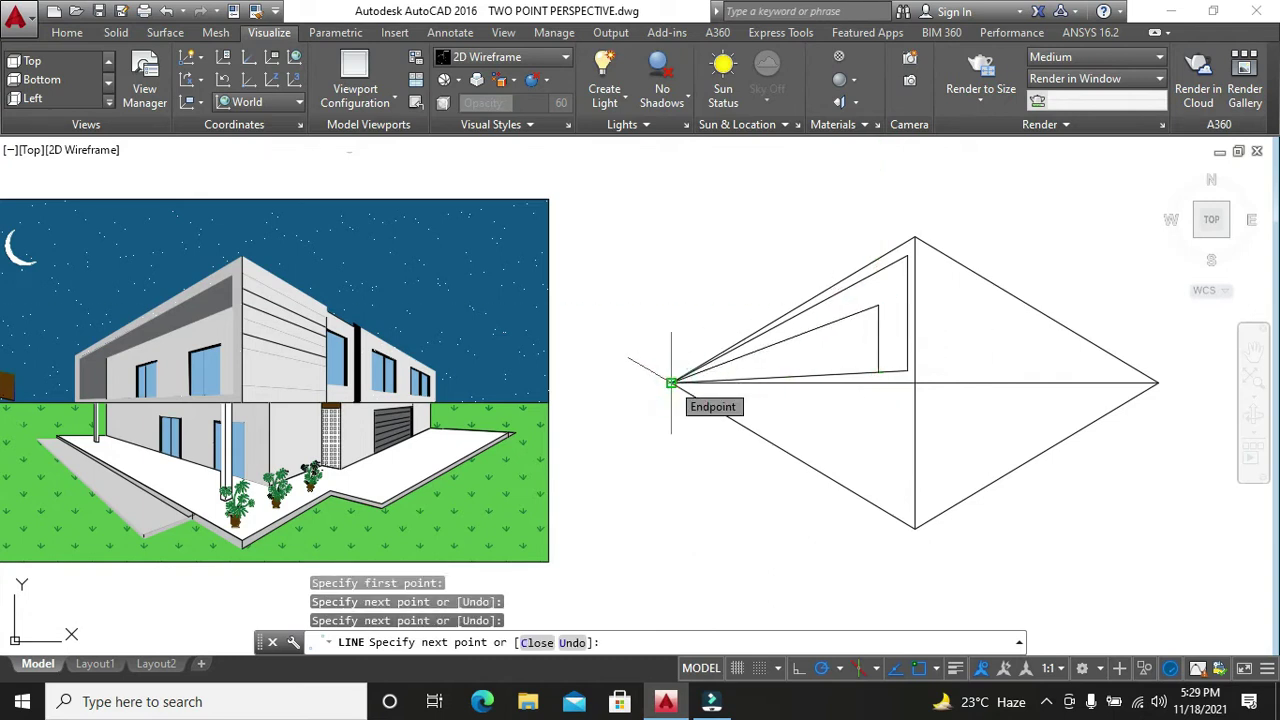
{"action": "key", "text": "Escape"}
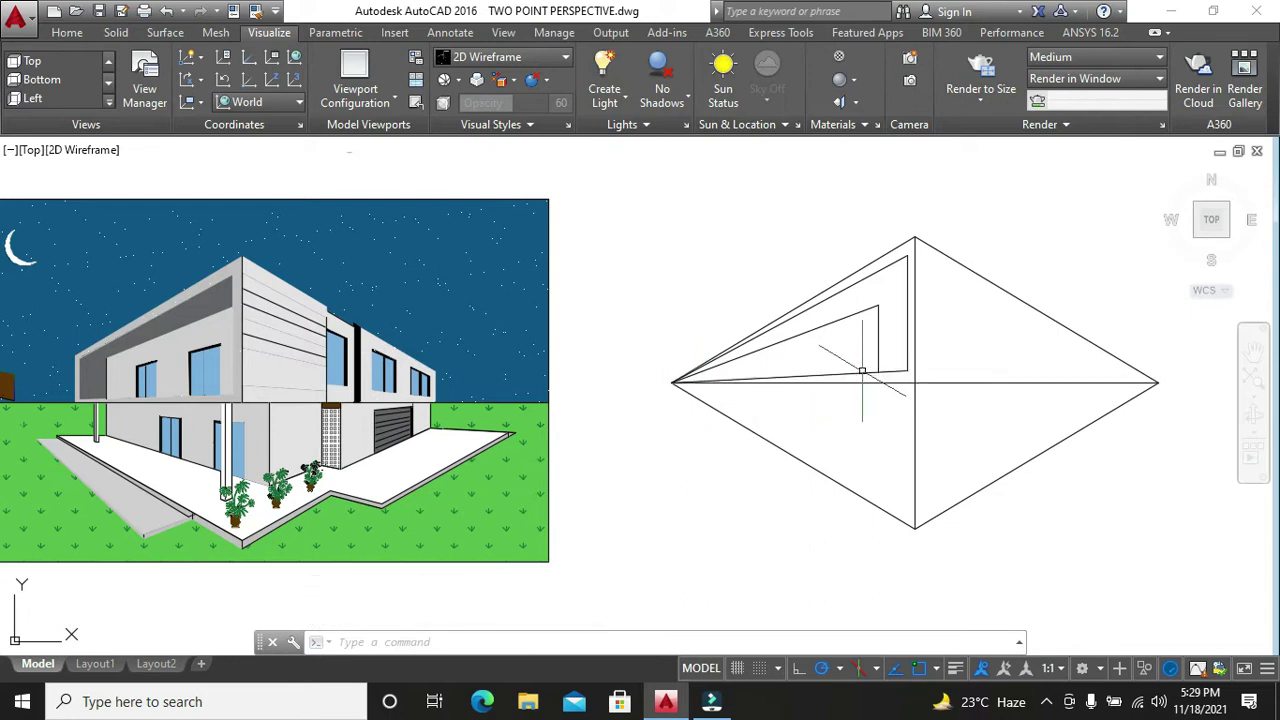
- Draw a vertical line from the band's upper edge straight down to the base line
{"action": "key", "text": "space"}
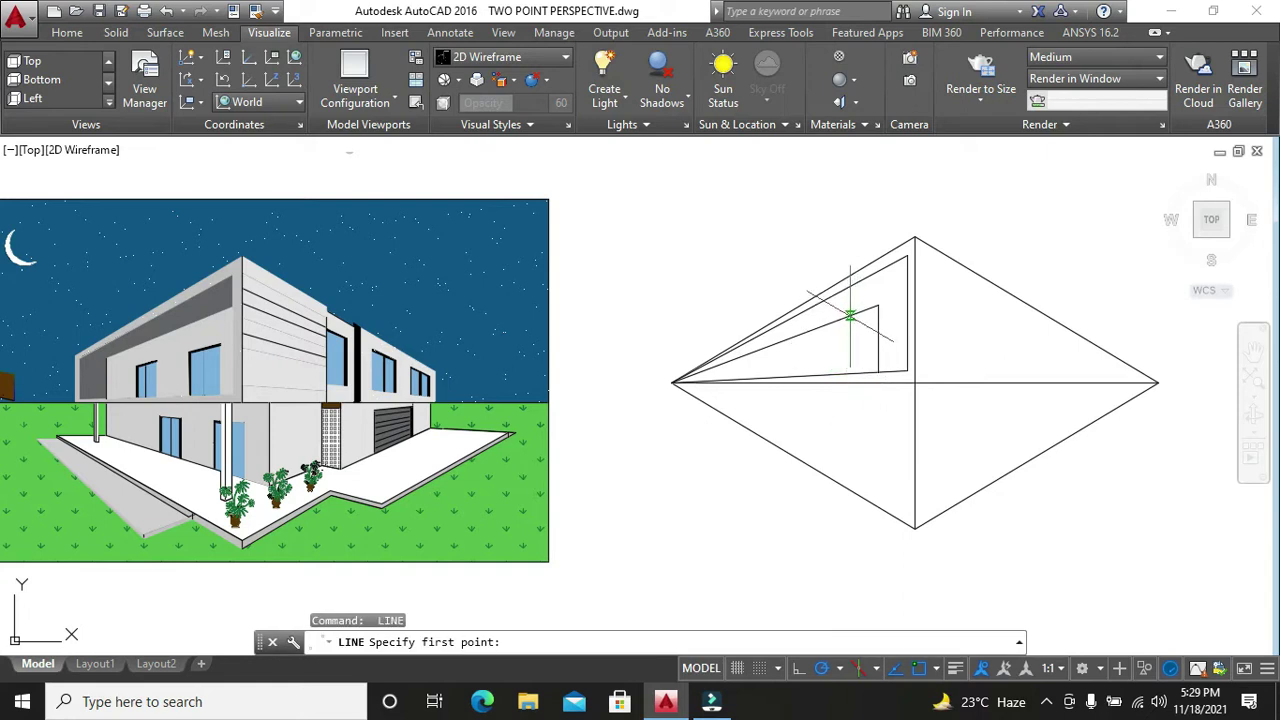
{"action": "left_click", "coordinate": [846, 318]}
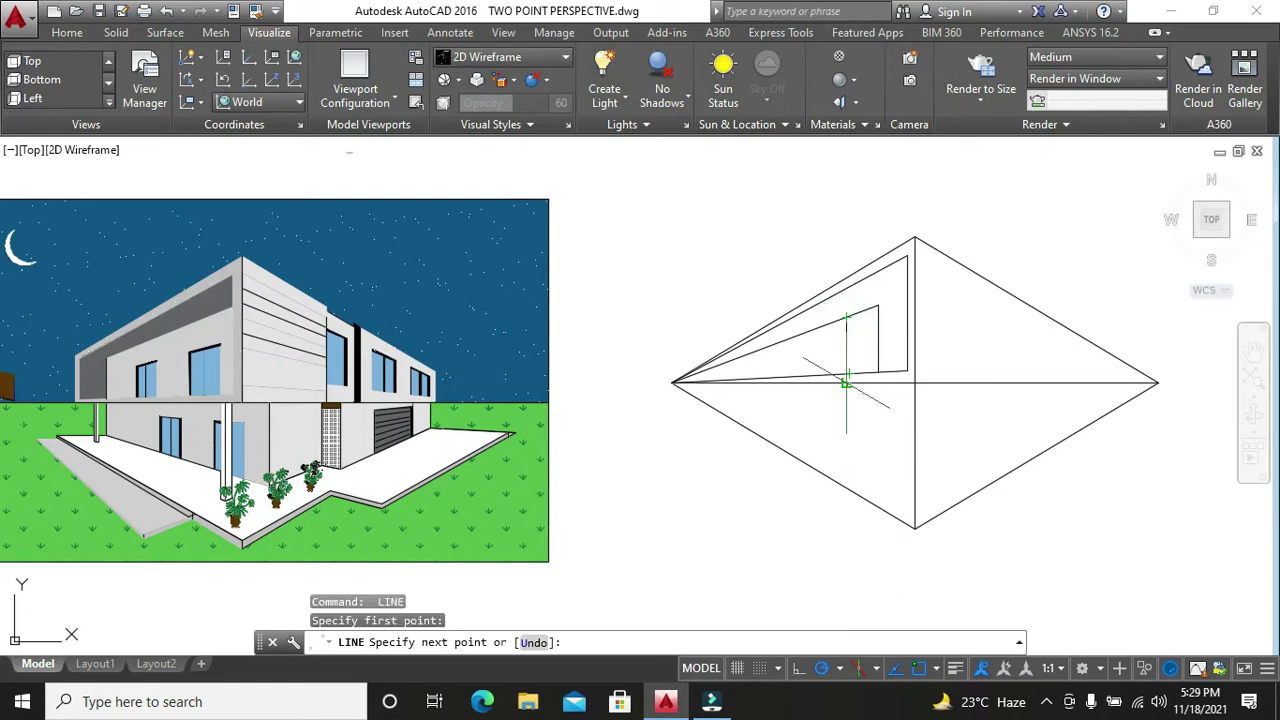
{"action": "left_click", "coordinate": [846, 383]}
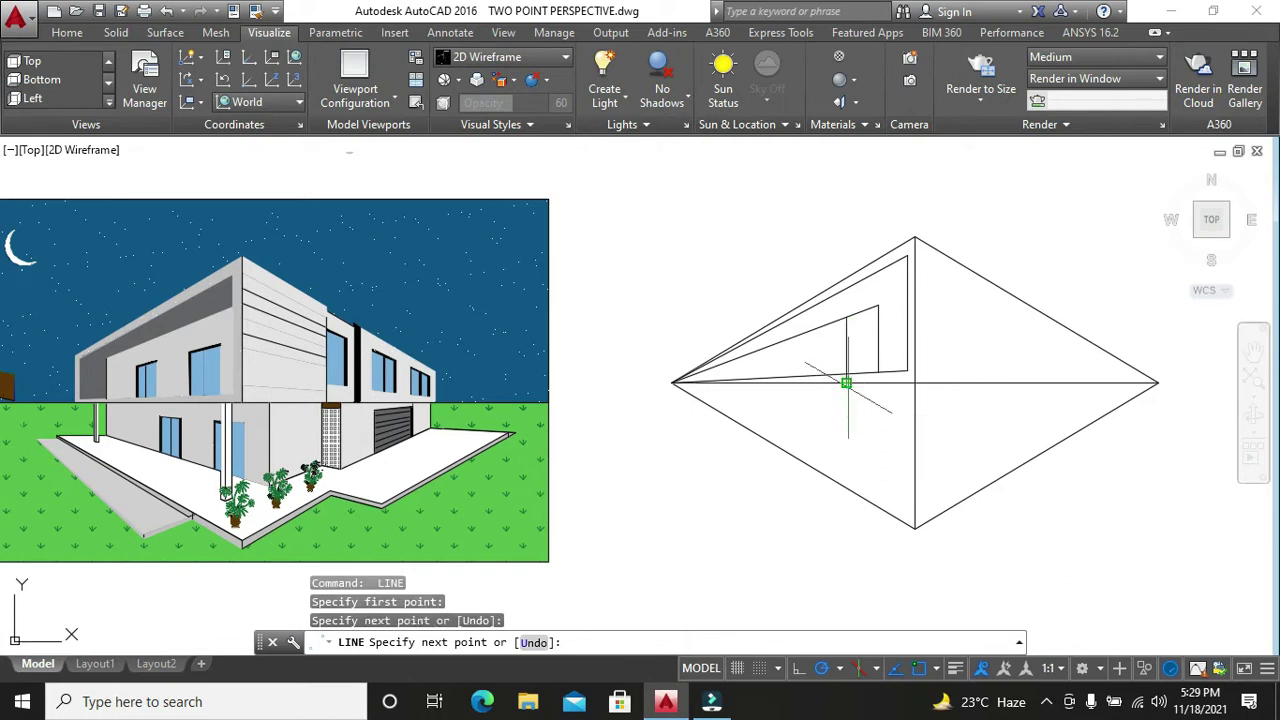
{"action": "key", "text": "Escape"}
- Draw a vertical divider across the window band
{"action": "scroll", "coordinate": [843, 351], "scroll_direction": "up", "scroll_amount": 4}
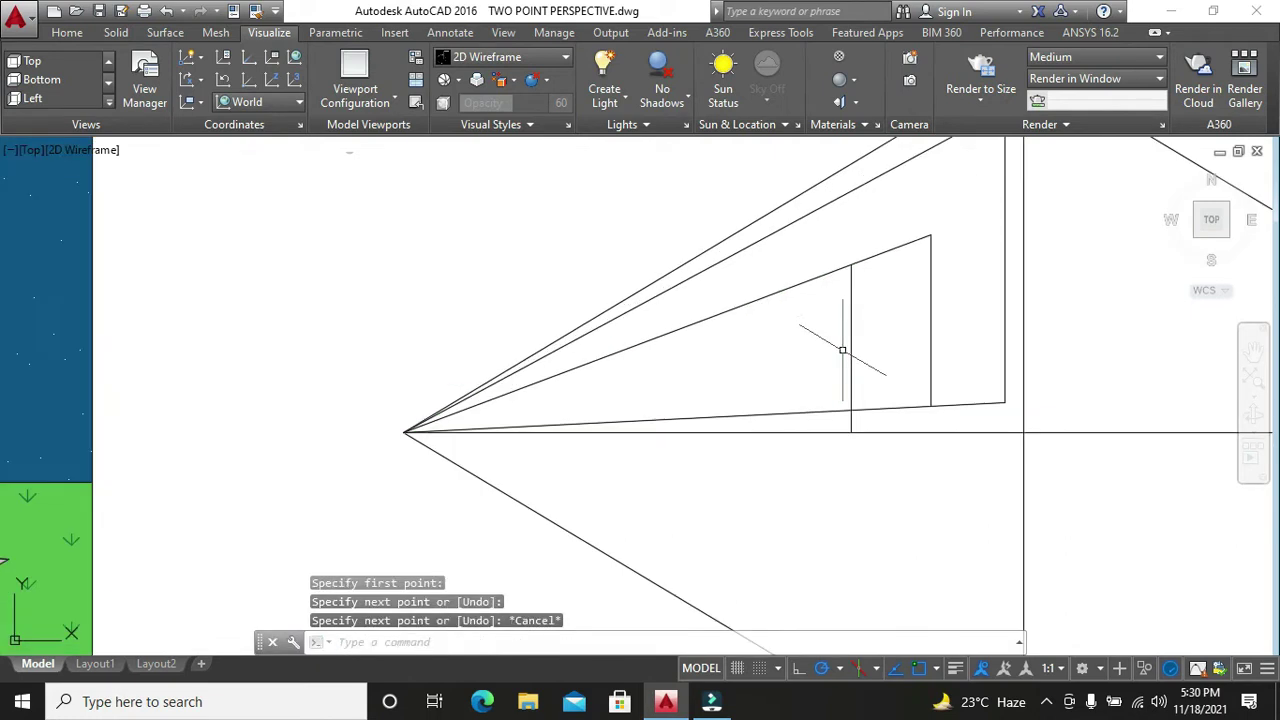
{"action": "key", "text": "Return"}
{"action": "scroll", "coordinate": [843, 351], "scroll_direction": "down", "scroll_amount": 4}
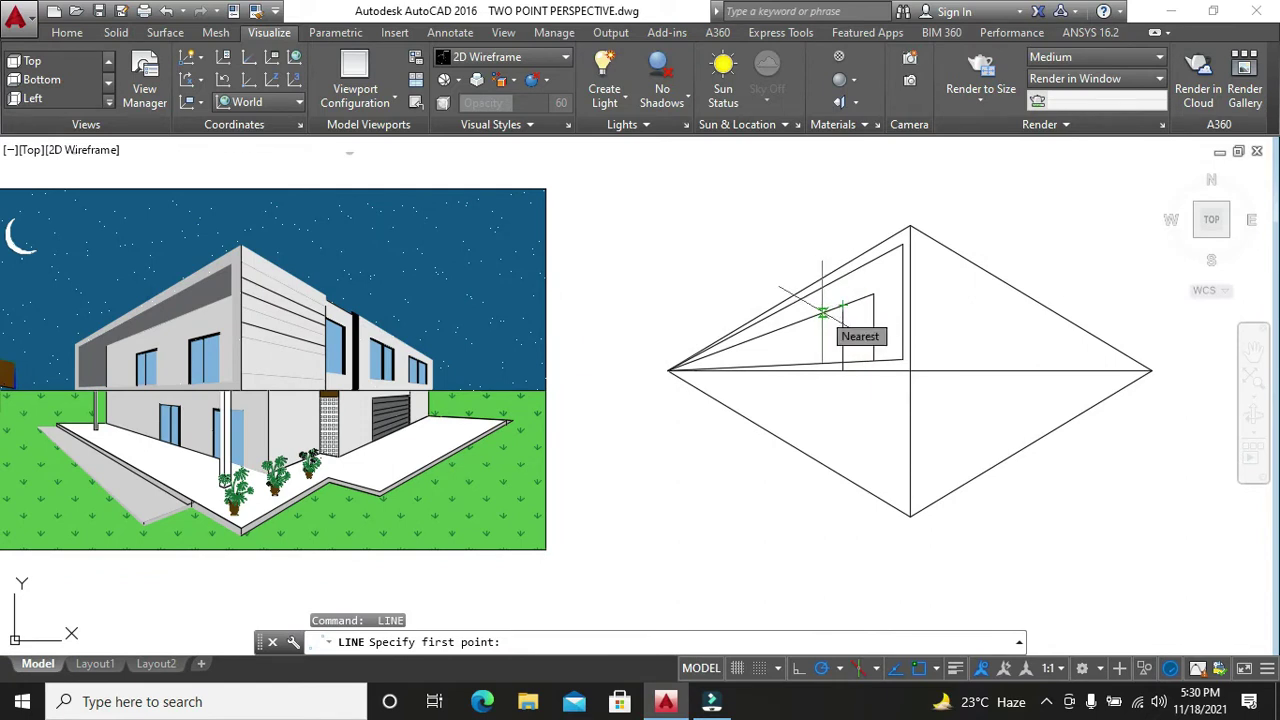
{"action": "left_click", "coordinate": [822, 313]}
{"action": "left_click", "coordinate": [822, 387]}
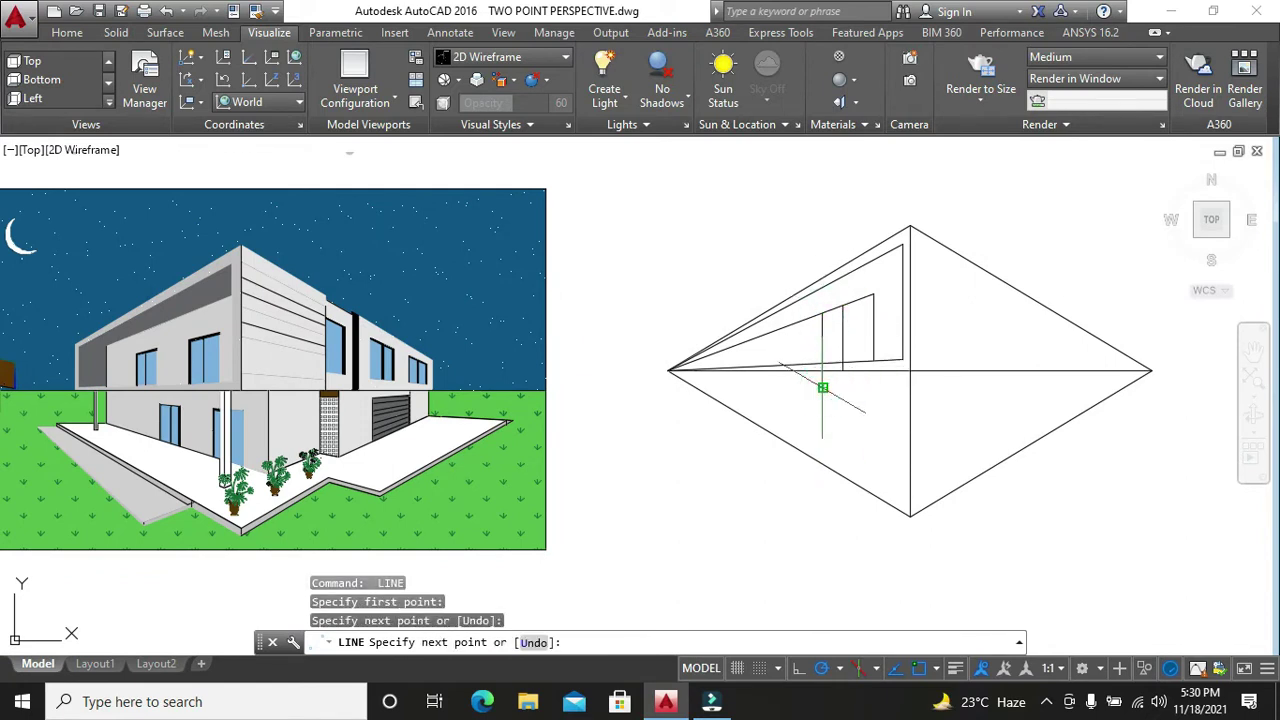
{"action": "key", "text": "Escape"}
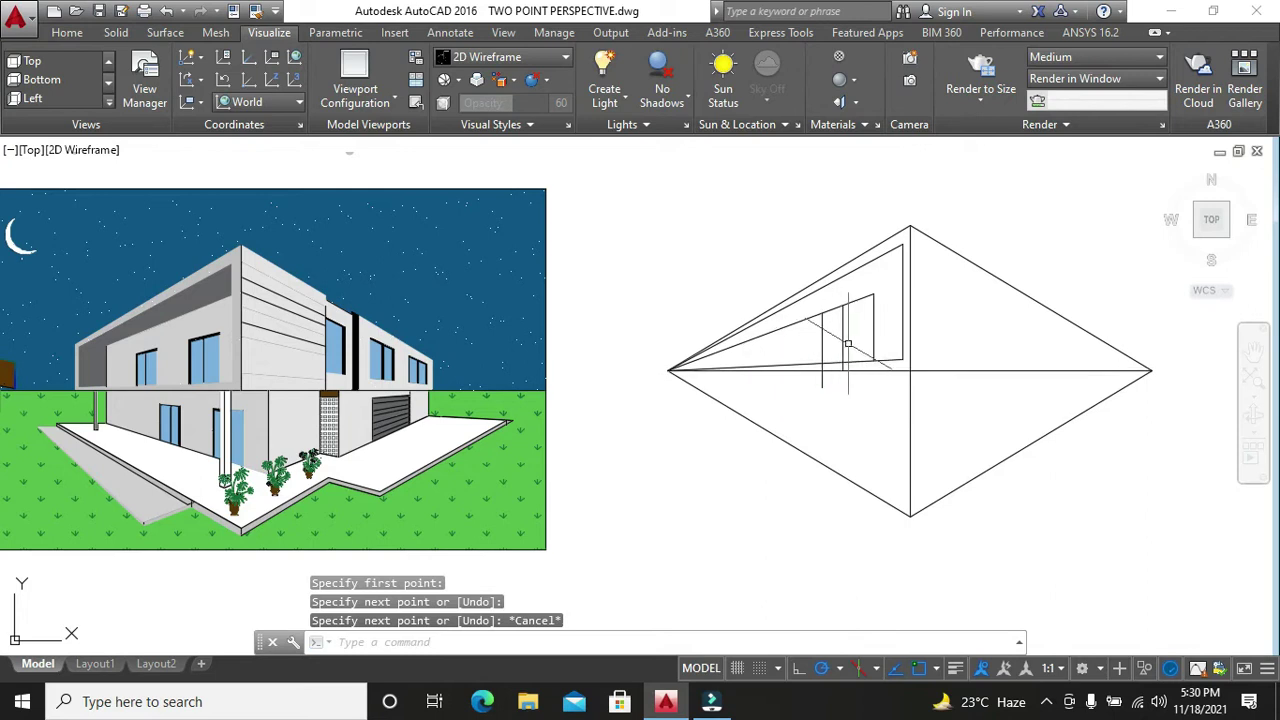
- Delete the misplaced vertical and draw a replacement divider down to the horizon
{"action": "left_click", "coordinate": [847, 343]}
{"action": "key", "text": "Delete"}
{"action": "type", "text": "l"}
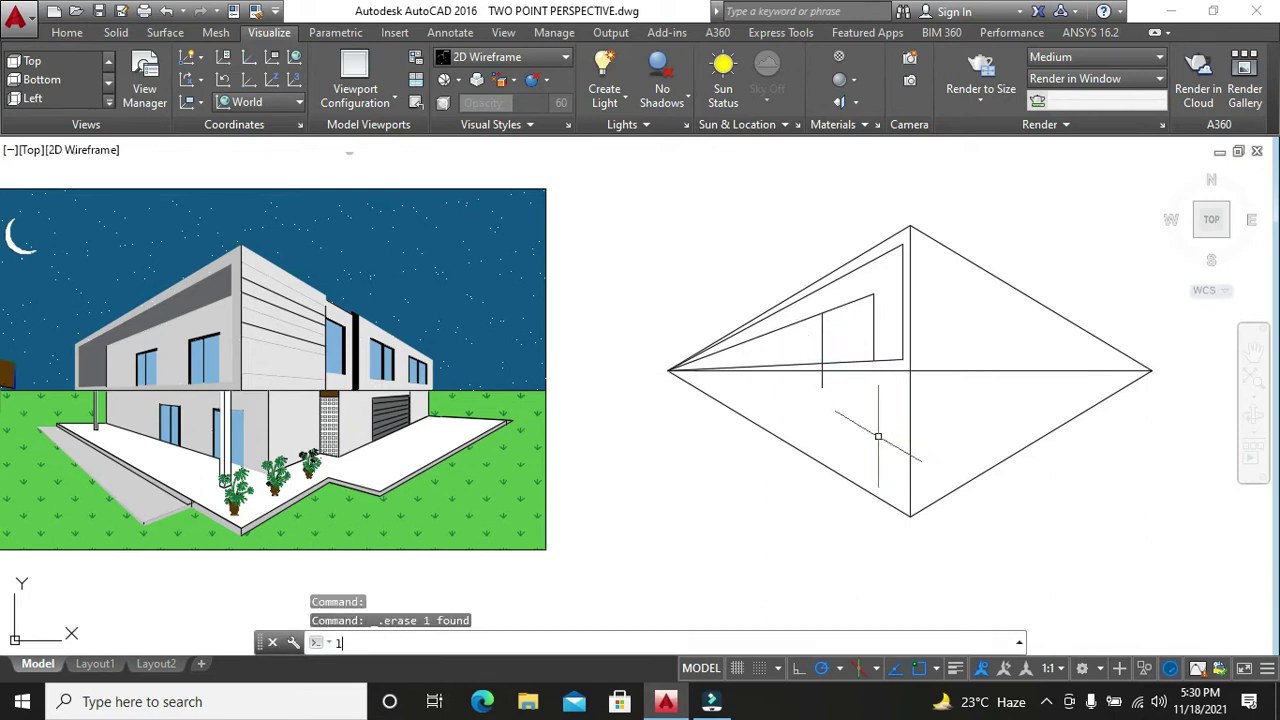
{"action": "key", "text": "Return"}
{"action": "left_click", "coordinate": [844, 305]}
{"action": "left_click", "coordinate": [844, 369]}
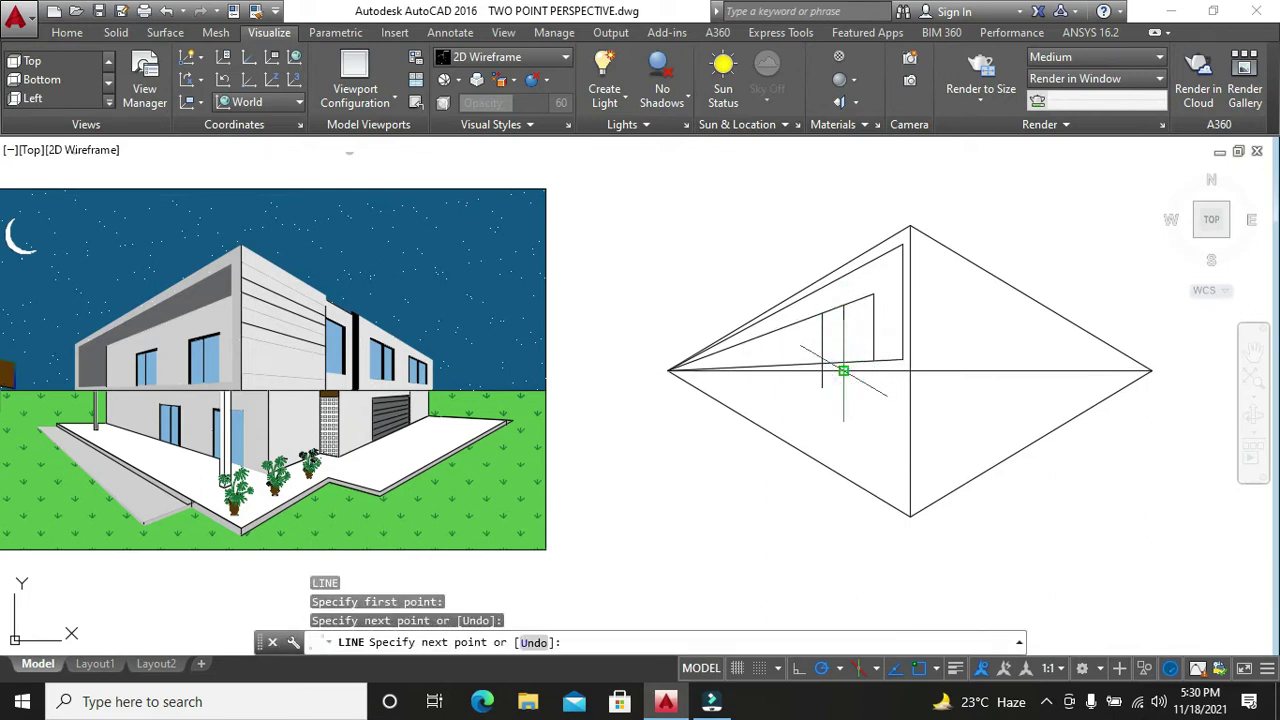
{"action": "key", "text": "Escape"}
- Add another divider from the band's upper edge to its lower edge
{"action": "key", "text": "Return"}
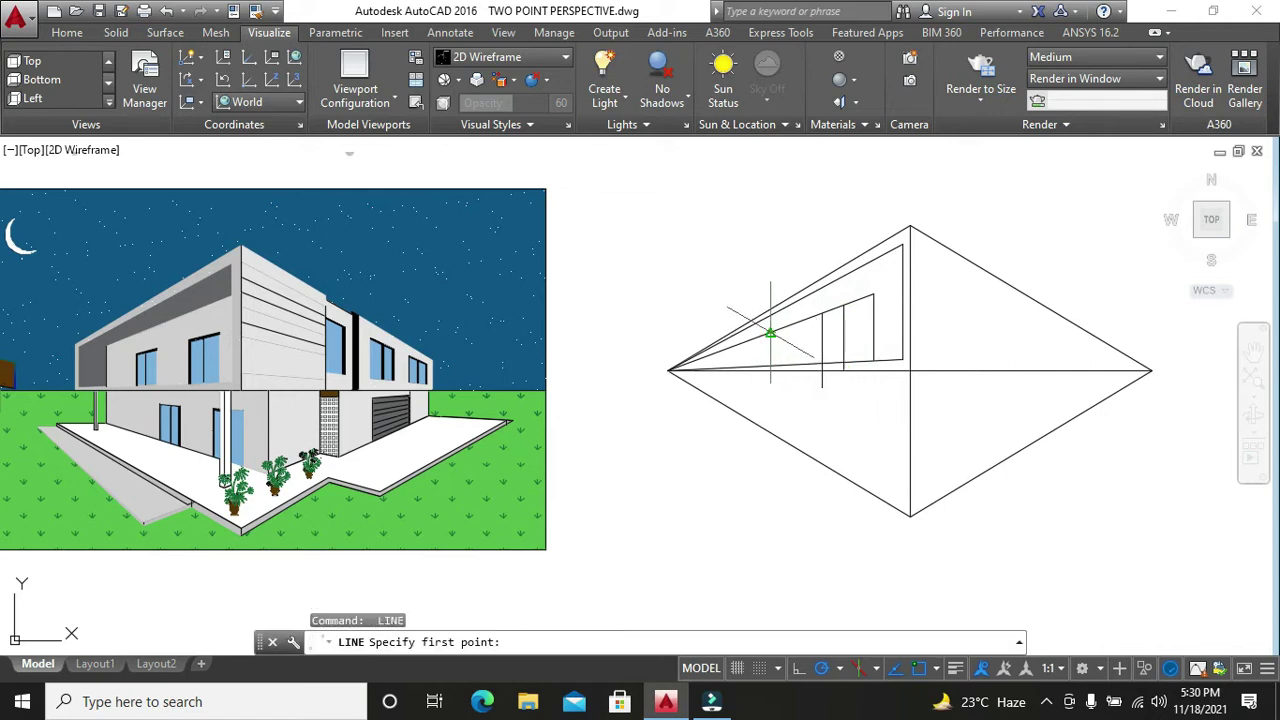
{"action": "left_click", "coordinate": [770, 332]}
{"action": "left_click", "coordinate": [770, 369]}
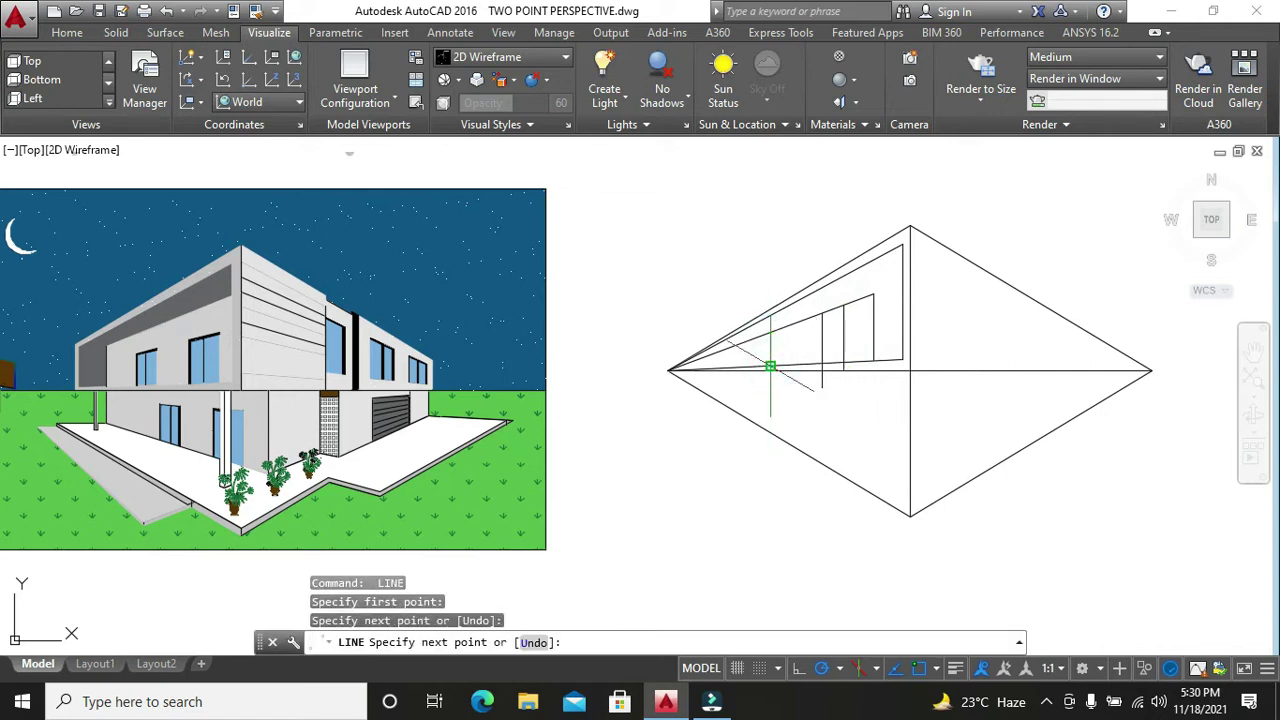
{"action": "key", "text": "Escape"}
{"action": "key", "text": "BackSpace"}
{"action": "key", "text": "Return"}
{"action": "key", "text": "Escape"}
{"action": "key", "text": "Escape"}
- Add two short dividers toward the band's narrow left end
{"action": "key", "text": "Return"}
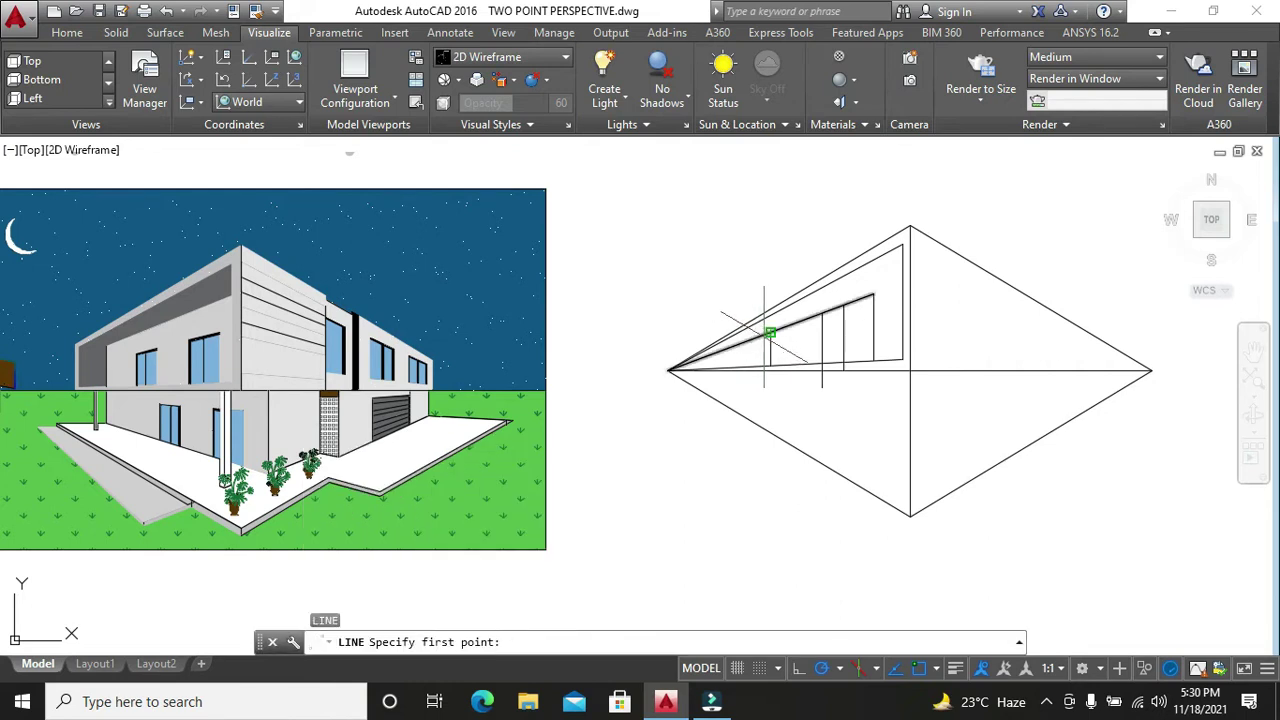
{"action": "scroll", "coordinate": [768, 333], "scroll_direction": "up", "scroll_amount": 2}
{"action": "left_click", "coordinate": [753, 335]}
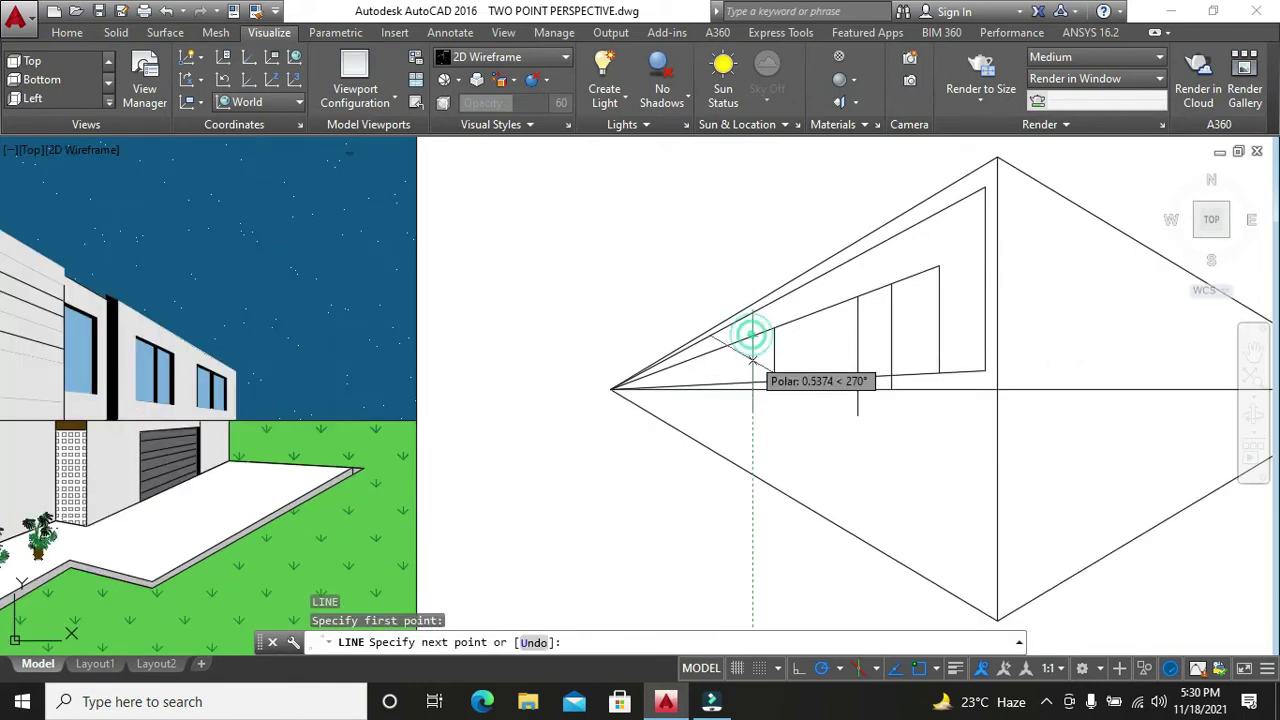
{"action": "left_click", "coordinate": [753, 381]}
{"action": "key", "text": "Escape"}
{"action": "key", "text": "Return"}
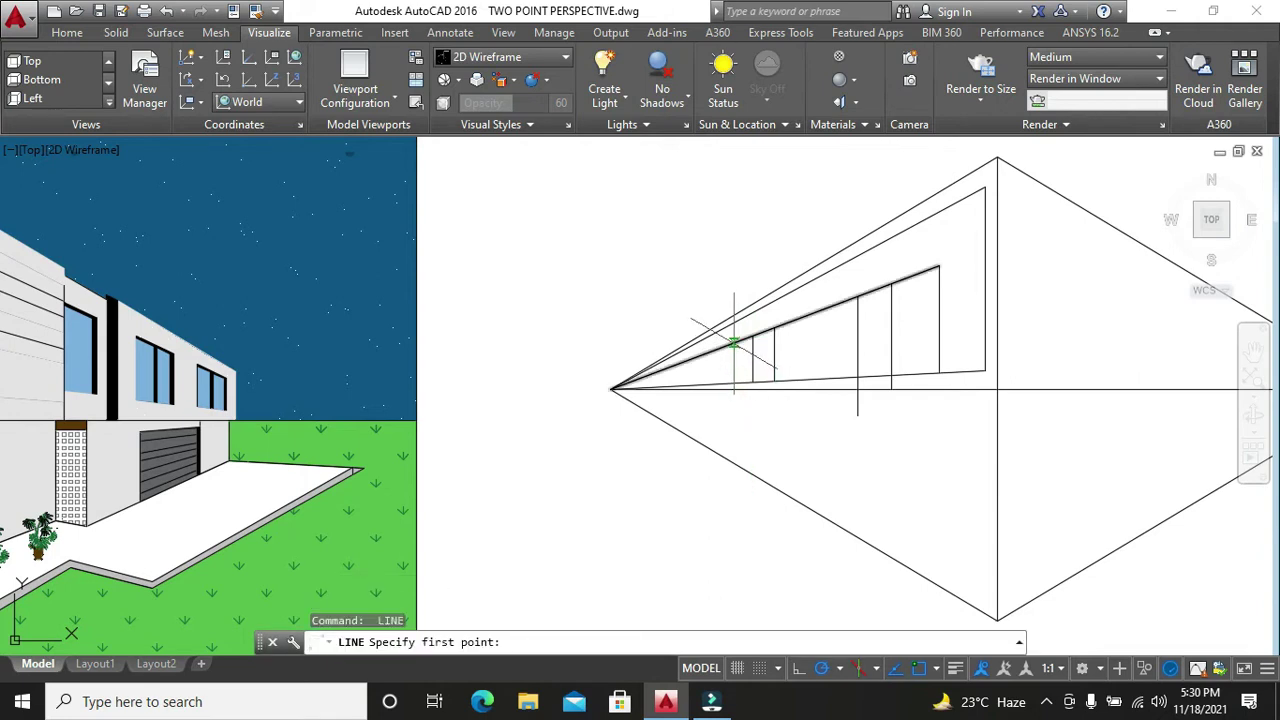
{"action": "left_click", "coordinate": [734, 343]}
{"action": "left_click", "coordinate": [734, 381]}
{"action": "key", "text": "Escape"}
{"action": "scroll", "coordinate": [734, 405], "scroll_direction": "down", "scroll_amount": 2}
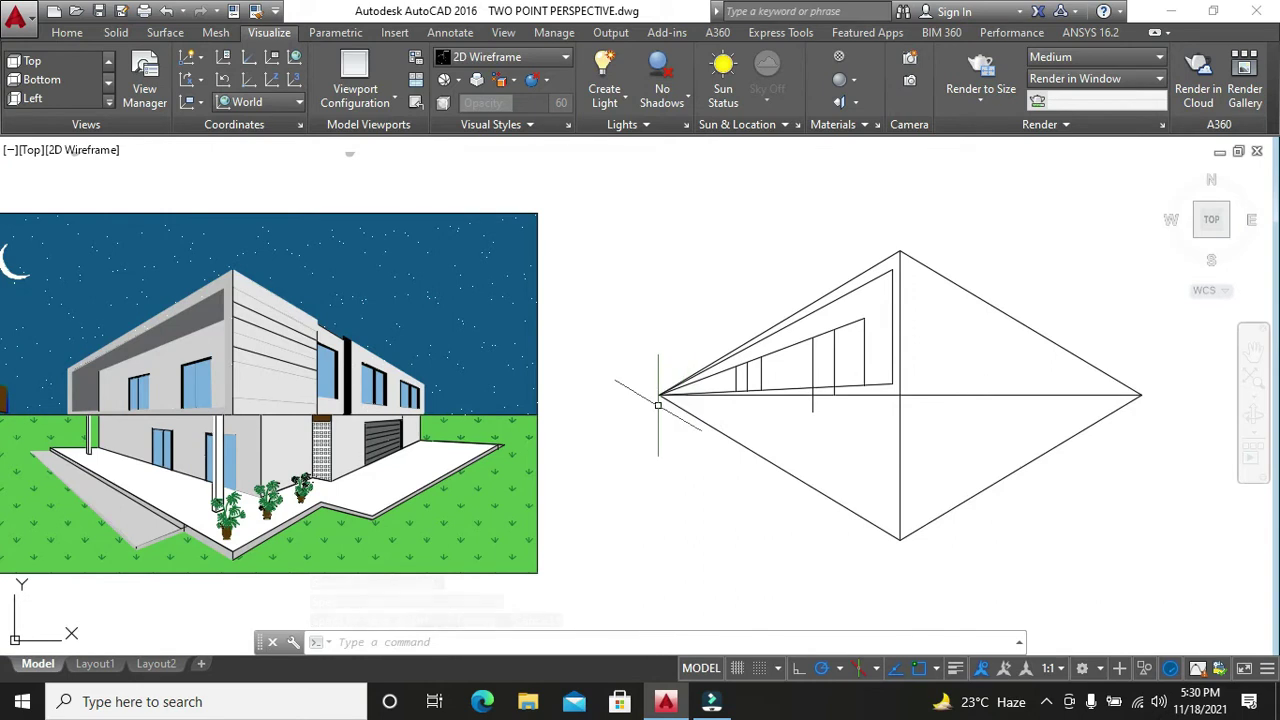
{"action": "type", "text": "L"}
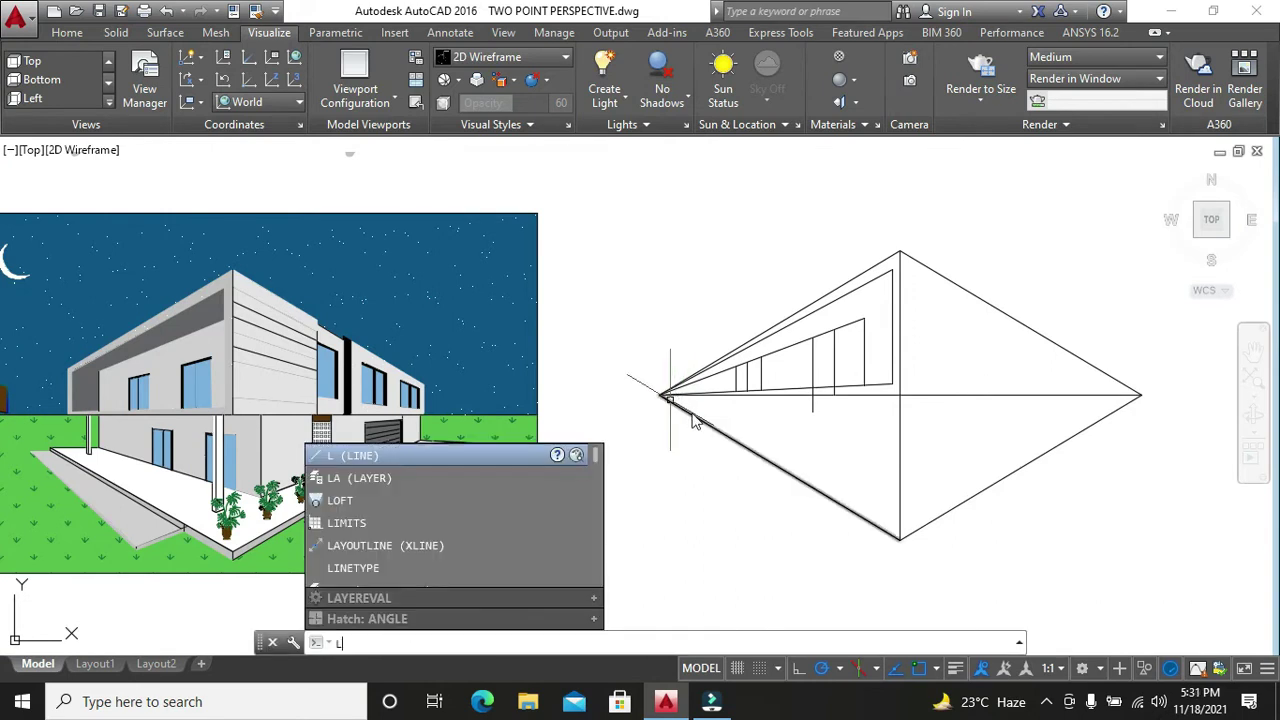
{"action": "key", "text": "Return"}
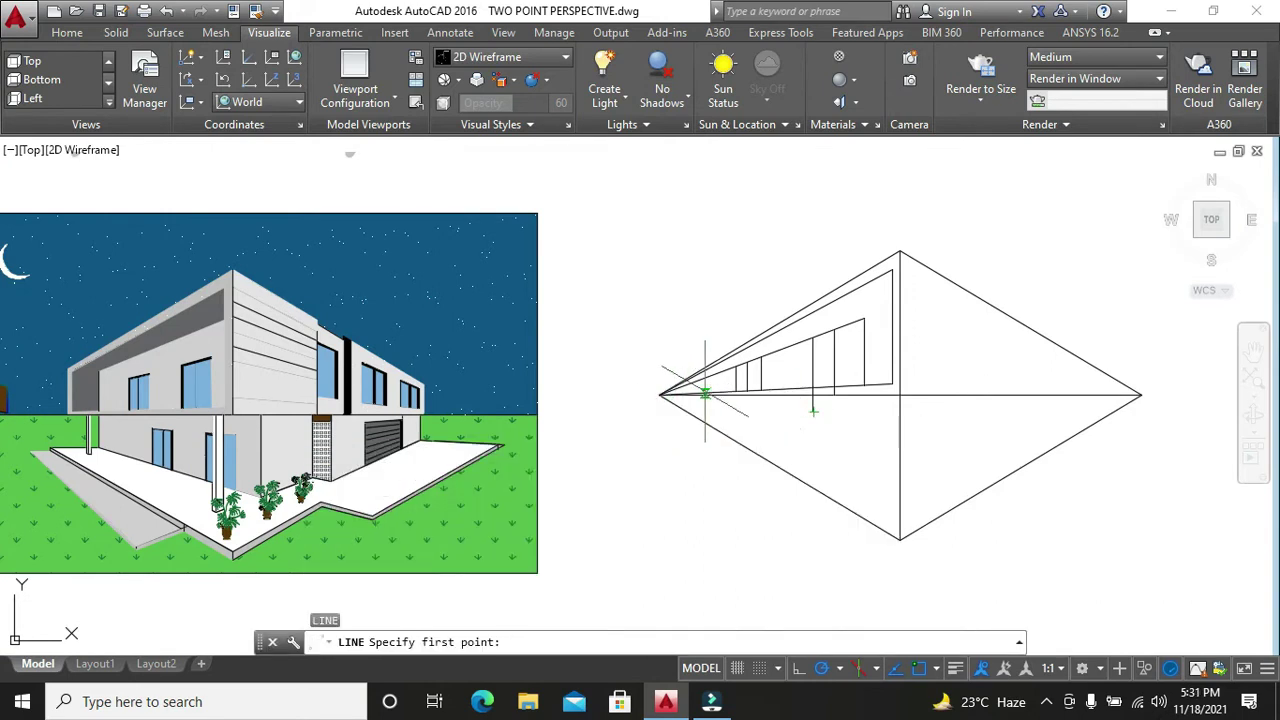
{"action": "scroll", "coordinate": [708, 393], "scroll_direction": "up", "scroll_amount": 2}
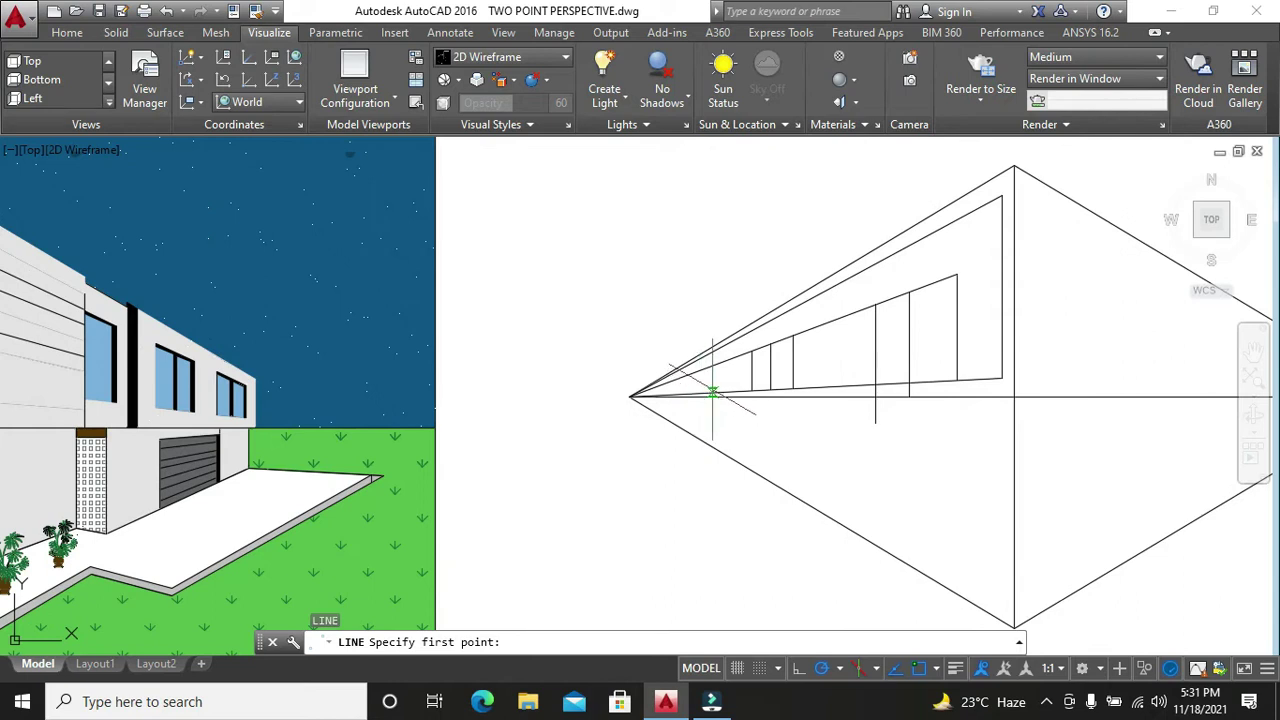
- Draw a vertical line near the band's left end, extending above the top edge
{"action": "left_click", "coordinate": [712, 393]}
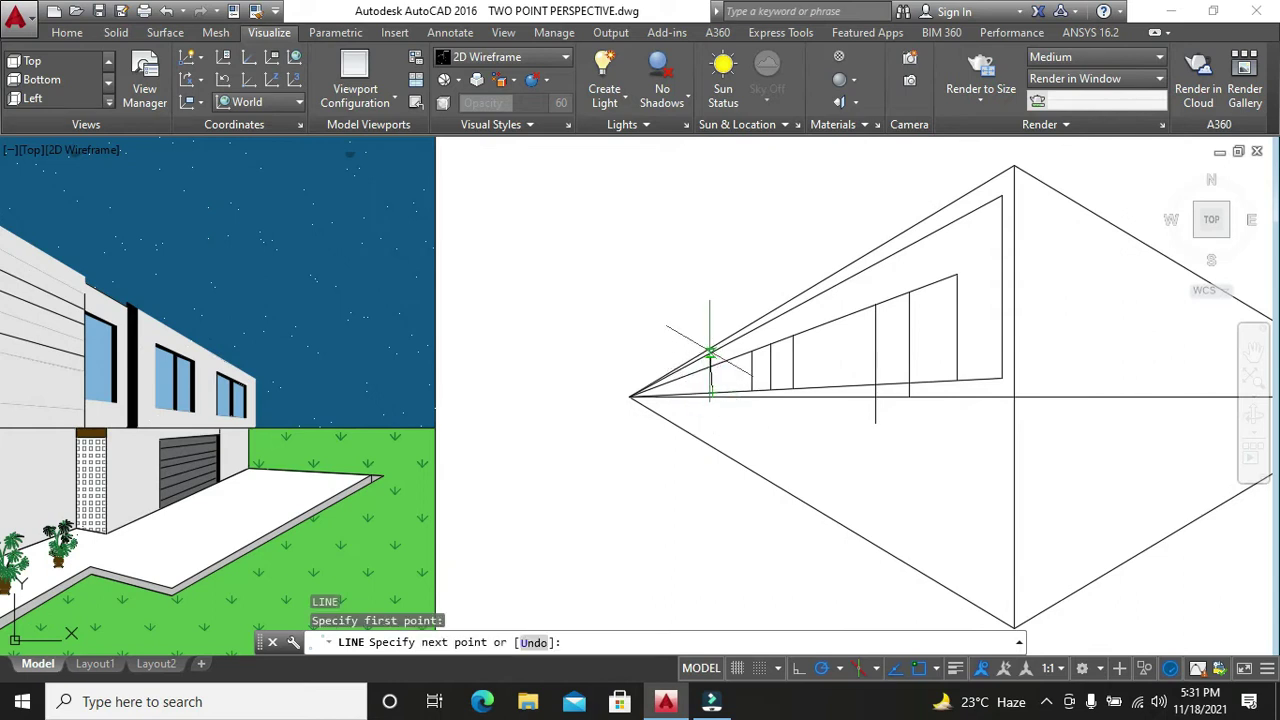
{"action": "scroll", "coordinate": [709, 352], "scroll_direction": "down", "scroll_amount": 2}
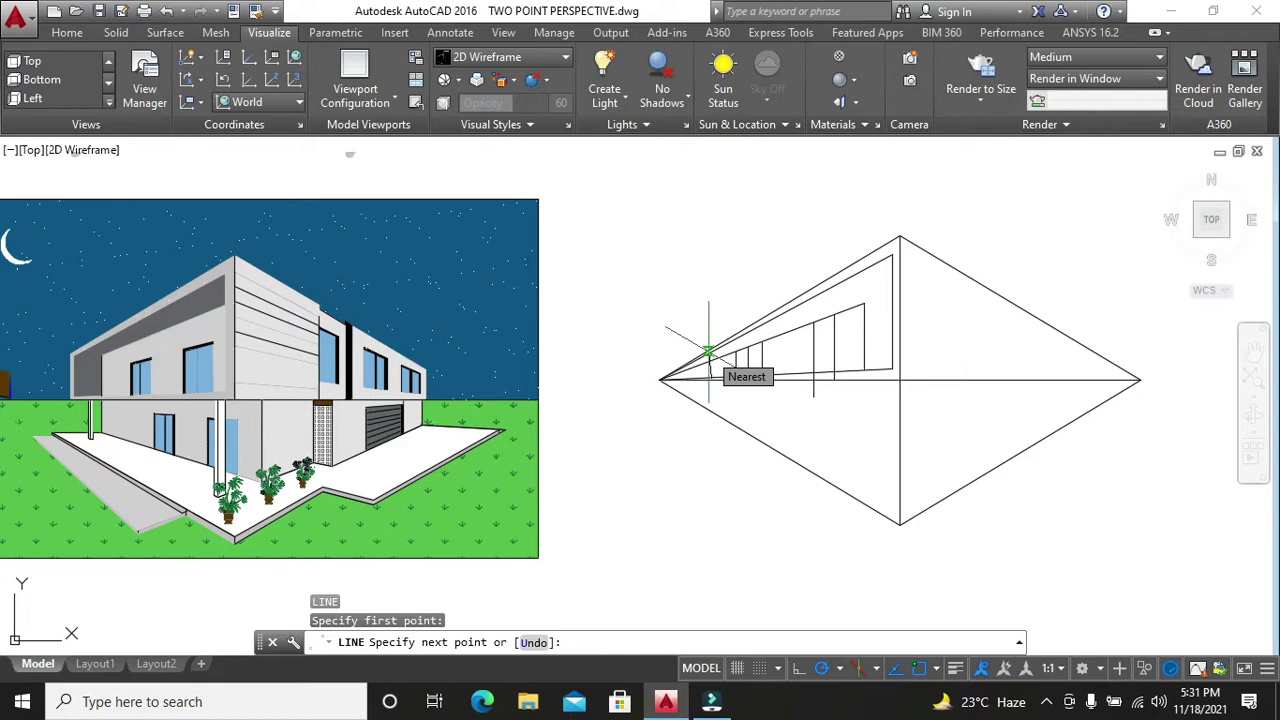
{"action": "scroll", "coordinate": [709, 352], "scroll_direction": "up", "scroll_amount": 2}
{"action": "left_click", "coordinate": [712, 319]}
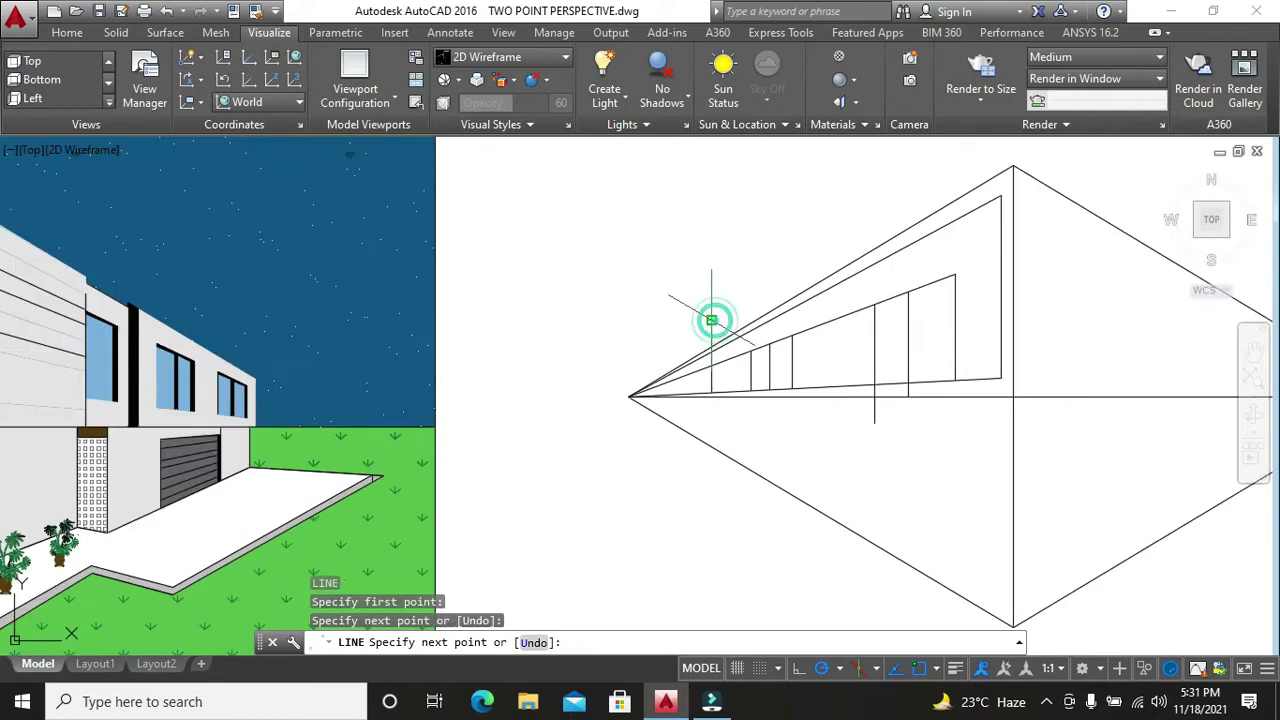
{"action": "key", "text": "Escape"}
{"action": "key", "text": "Escape"}
- Trim the overshooting parts of lines at the base with TR
{"action": "type", "text": "TR"}
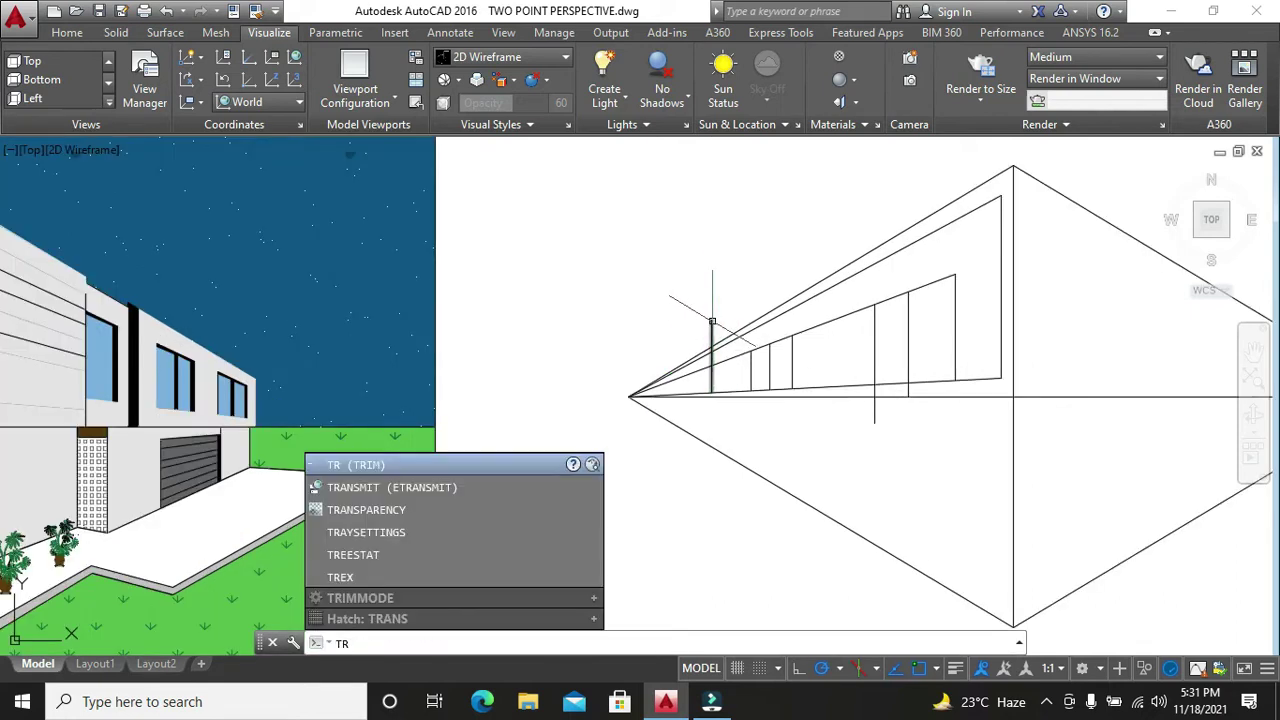
{"action": "key", "text": "Return"}
{"action": "key", "text": "Return"}
{"action": "left_click", "coordinate": [865, 393]}
{"action": "left_click", "coordinate": [875, 393]}
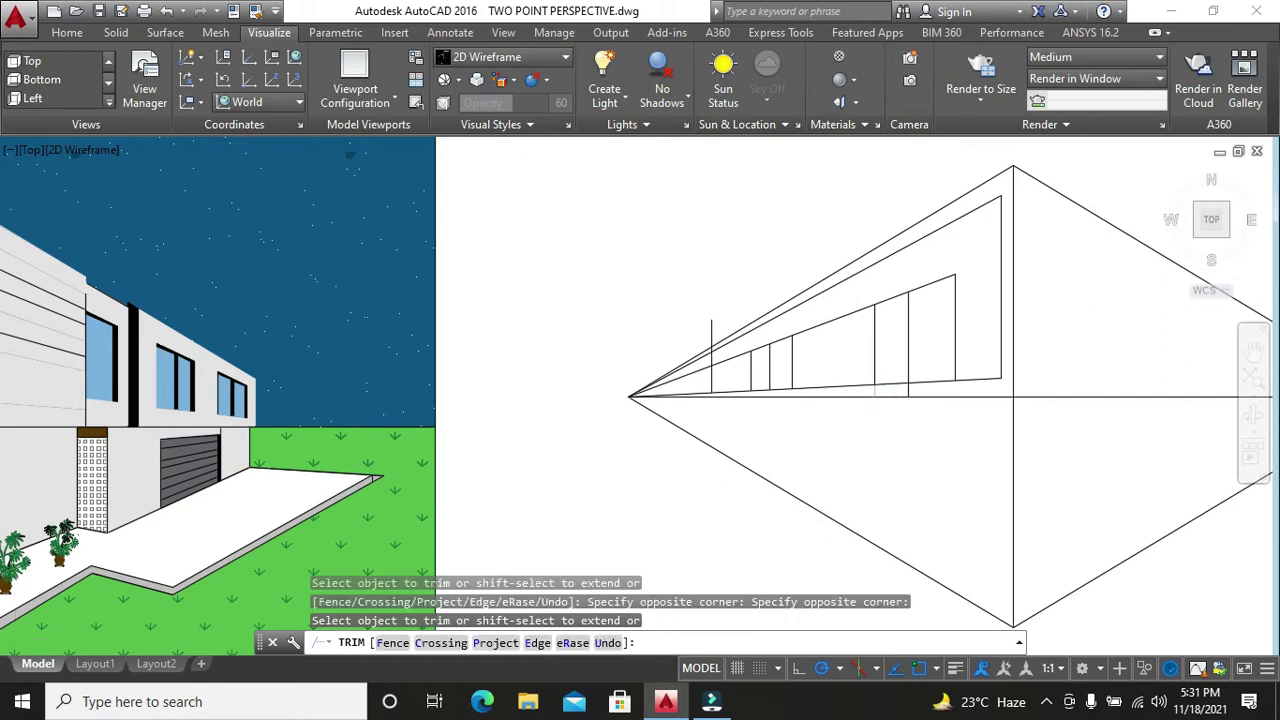
{"action": "scroll", "coordinate": [877, 395], "scroll_direction": "up", "scroll_amount": 2}
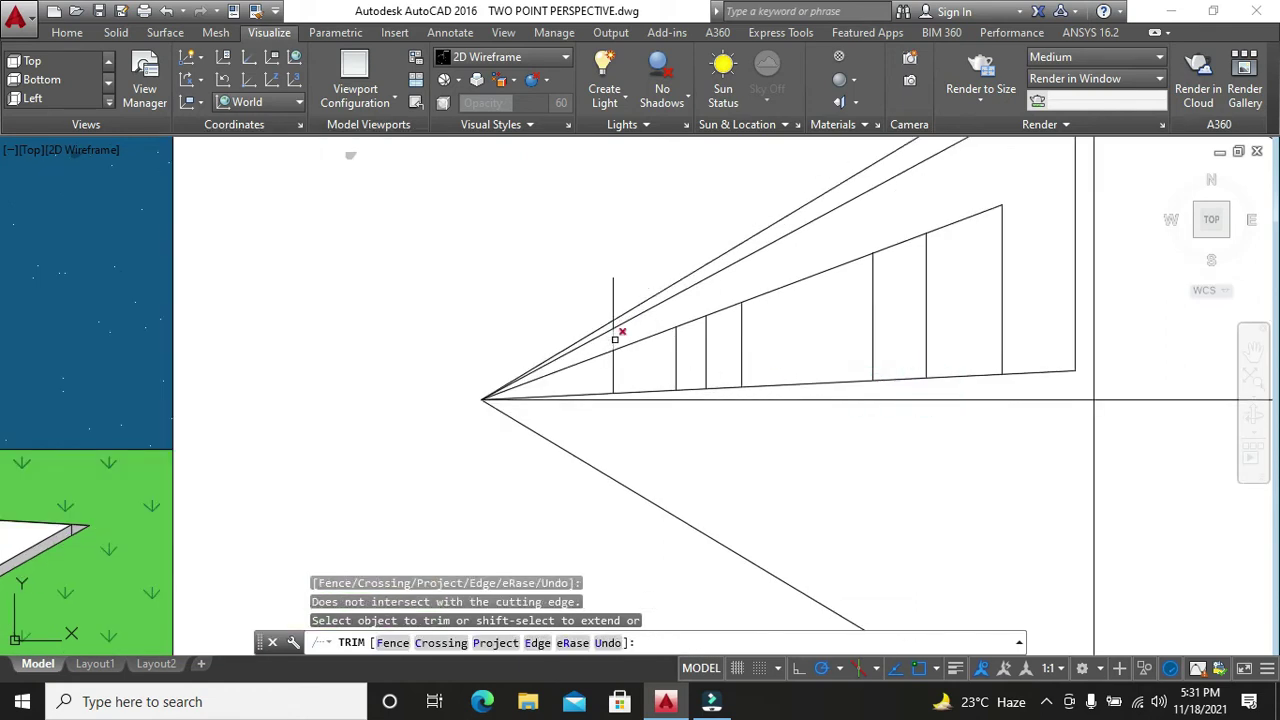
{"action": "scroll", "coordinate": [618, 320], "scroll_direction": "up", "scroll_amount": 2}
{"action": "key", "text": "Escape"}
{"action": "key", "text": "Escape"}
{"action": "key", "text": "Escape"}
- Delete the stray short vertical line and recenter the perspective drawing
{"action": "left_click", "coordinate": [606, 295]}
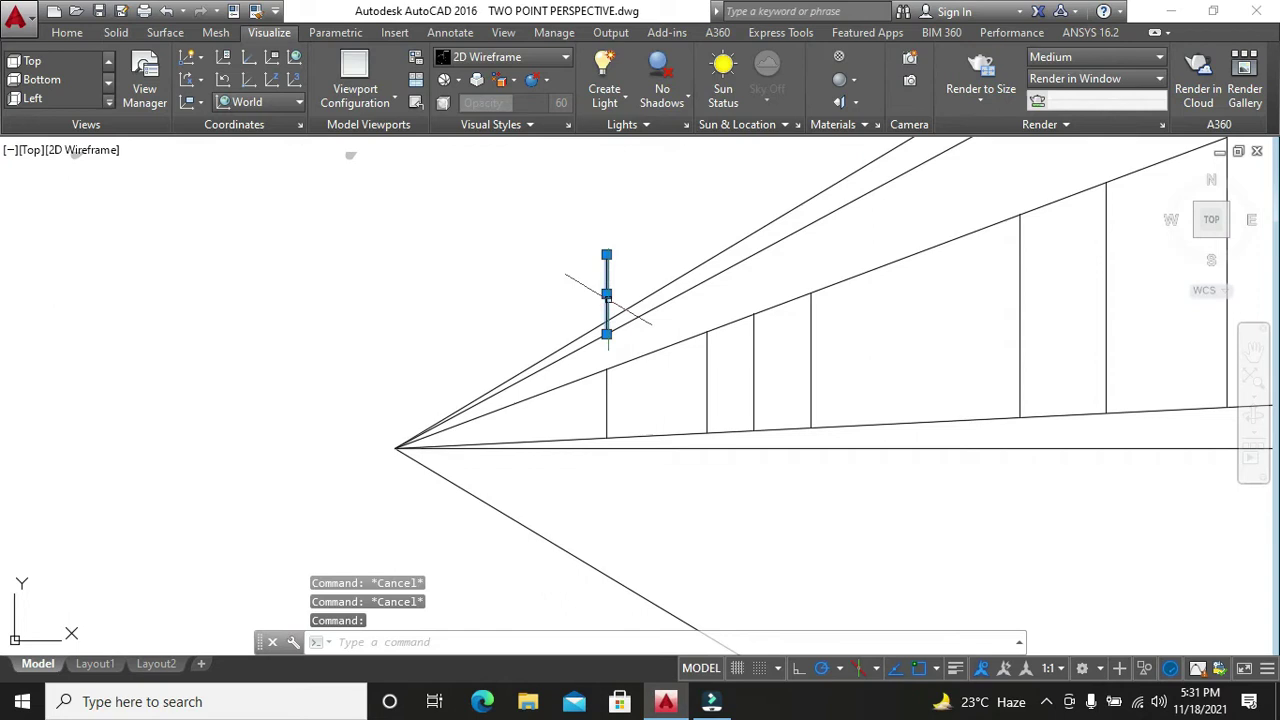
{"action": "key", "text": "Delete"}
{"action": "scroll", "coordinate": [600, 270], "scroll_direction": "down", "scroll_amount": 3}
{"action": "scroll", "coordinate": [586, 271], "scroll_direction": "down", "scroll_amount": 2}
{"action": "middle_click_drag", "start_coordinate": [586, 429], "coordinate": [610, 434]}
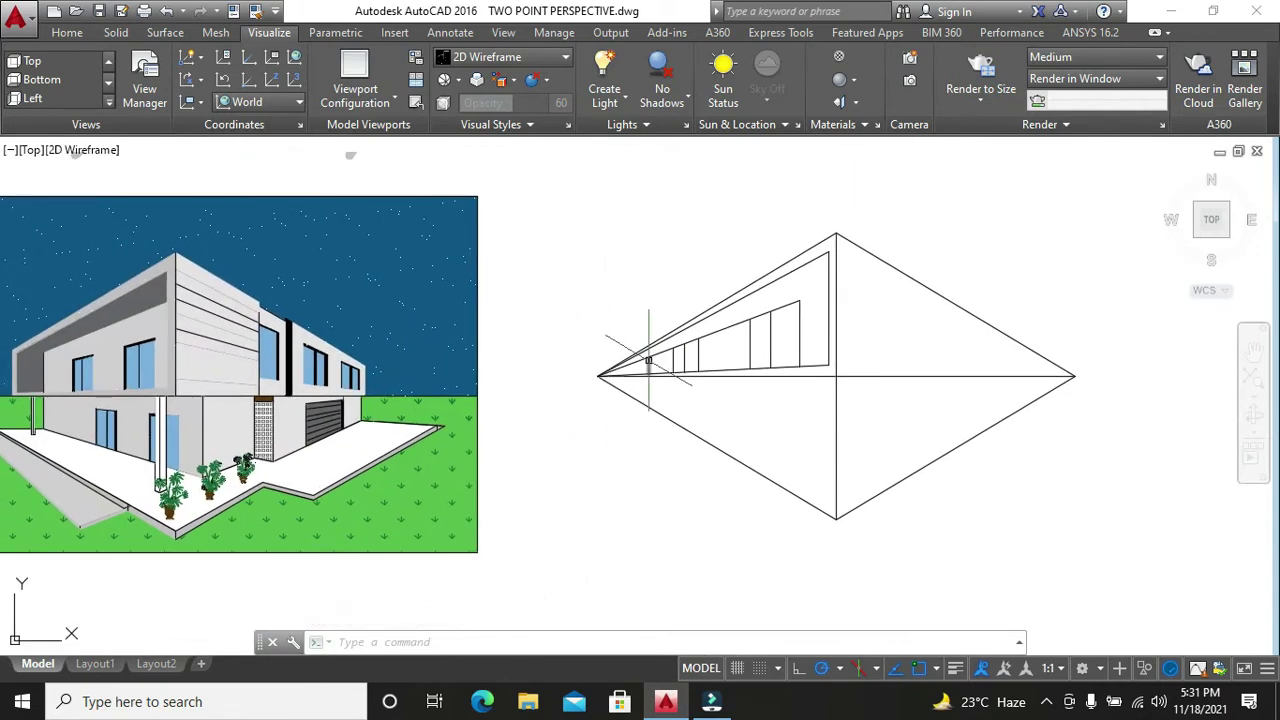
- Start another vertical line near the left end, then cancel it
{"action": "type", "text": "l"}
{"action": "key", "text": "Return"}
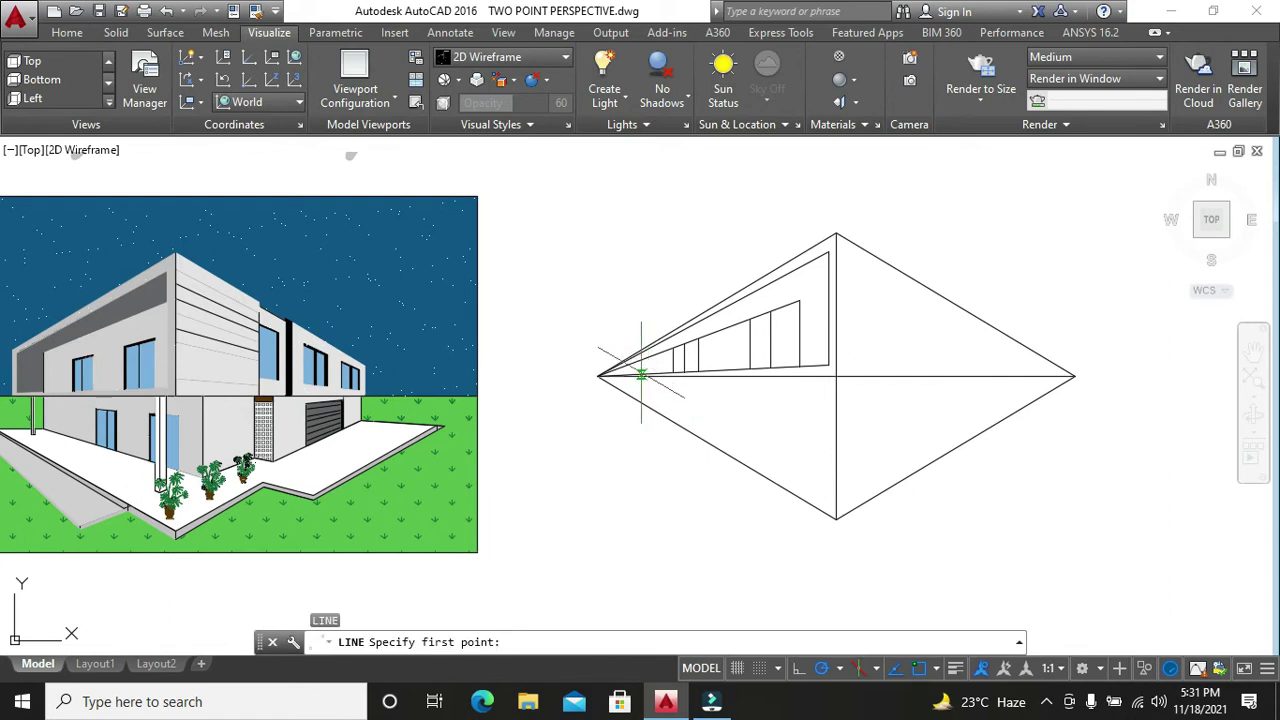
{"action": "scroll", "coordinate": [641, 373], "scroll_direction": "up", "scroll_amount": 2}
{"action": "left_click", "coordinate": [634, 372]}
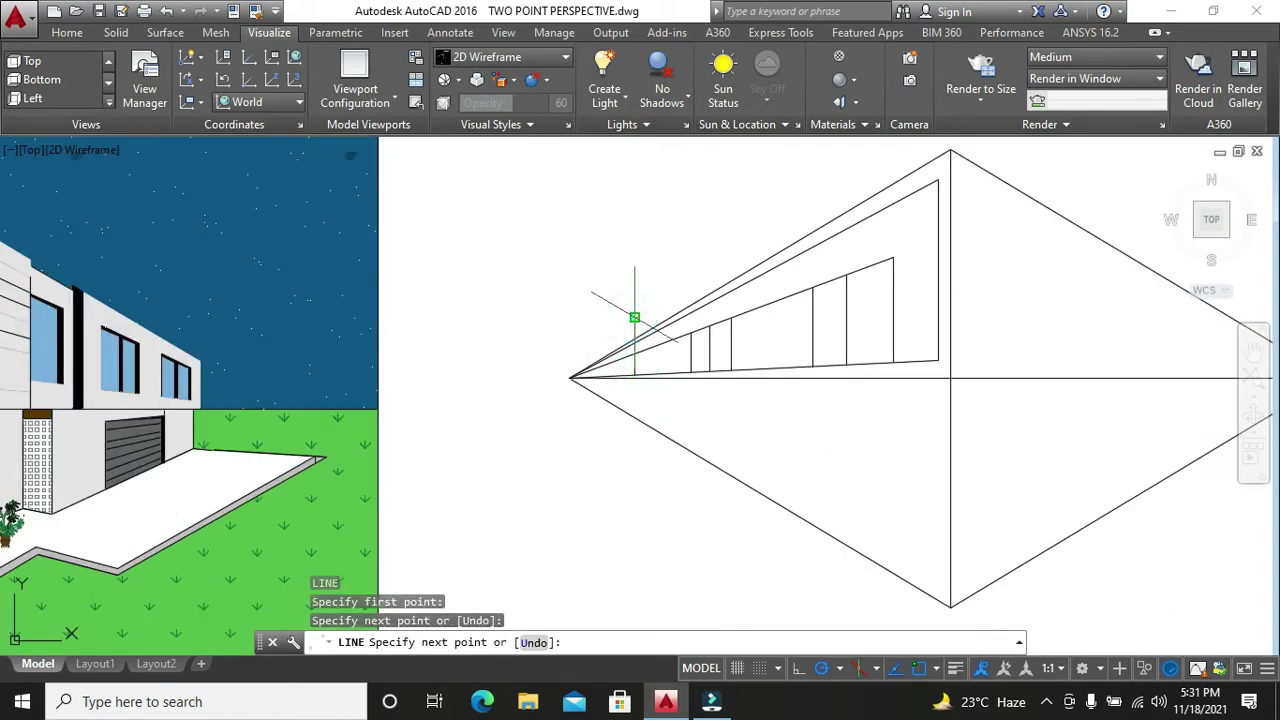
{"action": "key", "text": "Escape"}
{"action": "scroll", "coordinate": [634, 317], "scroll_direction": "down", "scroll_amount": 2}
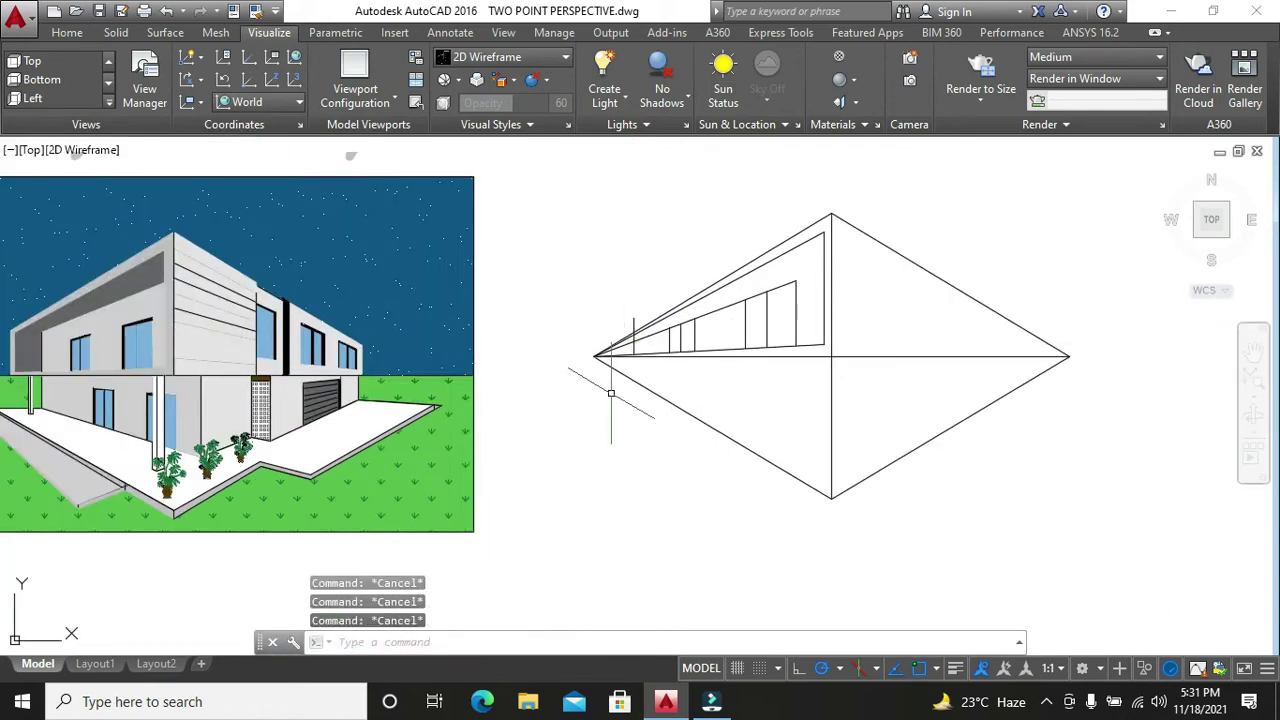
- Trim the overshooting pieces of the upper diagonal near the left vanishing point
{"action": "type", "text": "tr"}
{"action": "key", "text": "Return"}
{"action": "key", "text": "Return"}
{"action": "left_click", "coordinate": [712, 312]}
{"action": "left_click", "coordinate": [712, 312]}
{"action": "left_click", "coordinate": [657, 331]}
{"action": "left_click", "coordinate": [657, 331]}
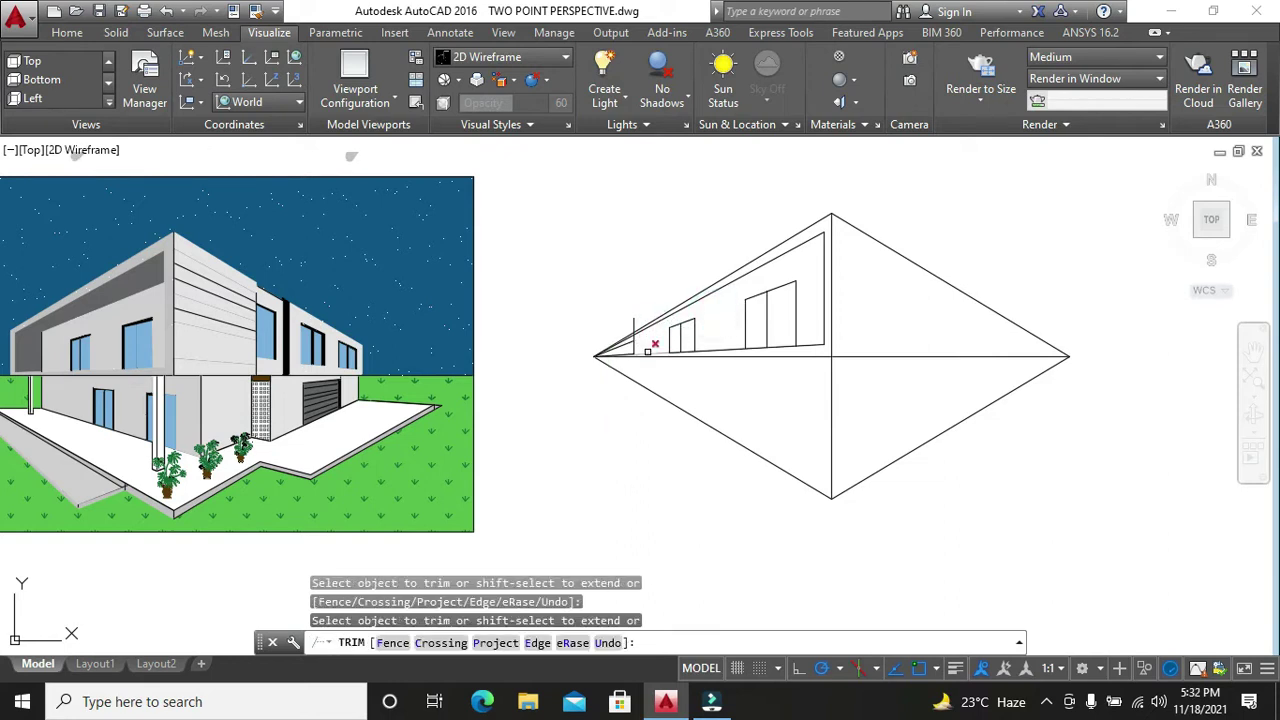
{"action": "left_click", "coordinate": [609, 370]}
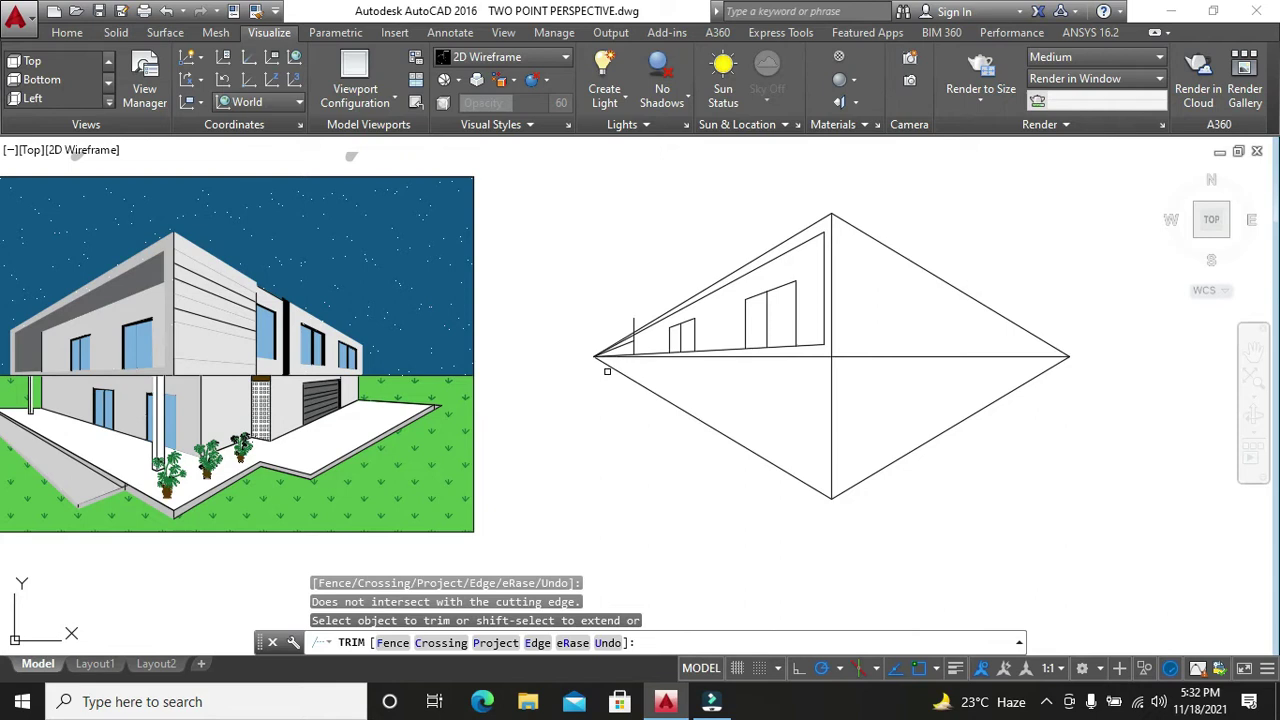
{"action": "scroll", "coordinate": [607, 371], "scroll_direction": "up", "scroll_amount": 1}
{"action": "scroll", "coordinate": [610, 370], "scroll_direction": "up", "scroll_amount": 3}
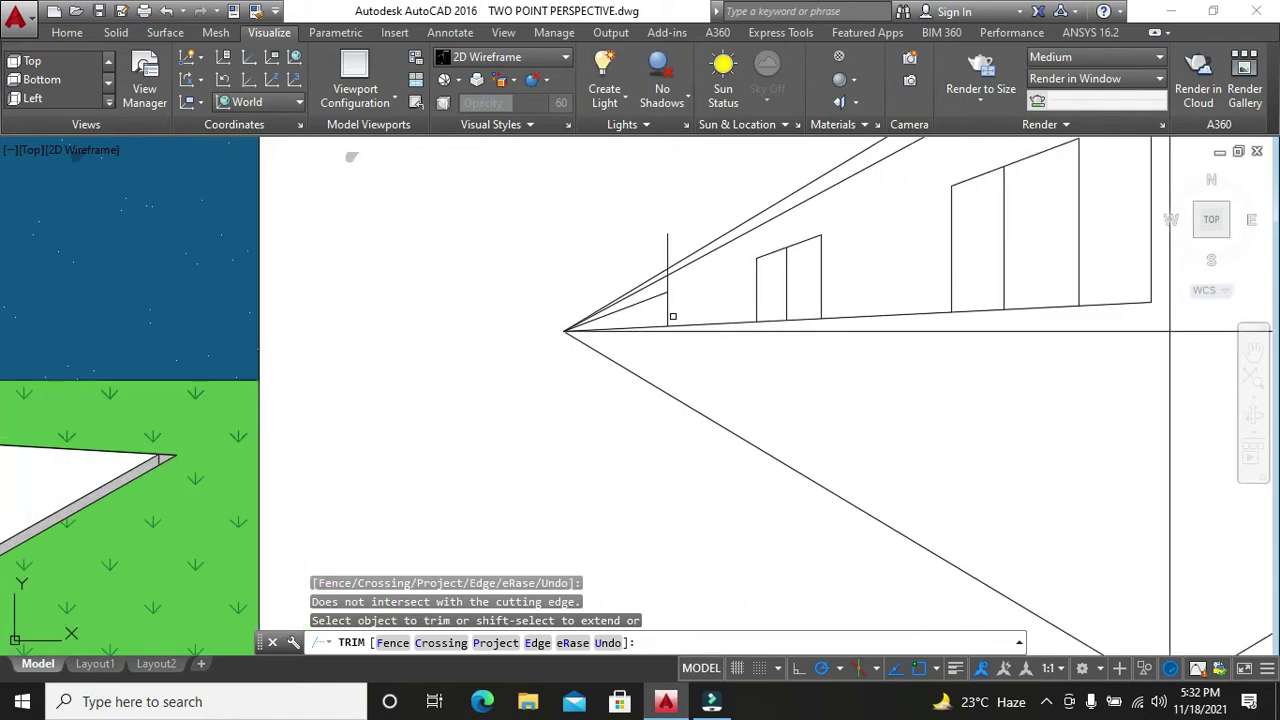
{"action": "scroll", "coordinate": [672, 316], "scroll_direction": "down", "scroll_amount": 3}
{"action": "scroll", "coordinate": [650, 335], "scroll_direction": "up", "scroll_amount": 2}
{"action": "scroll", "coordinate": [680, 322], "scroll_direction": "up", "scroll_amount": 1}
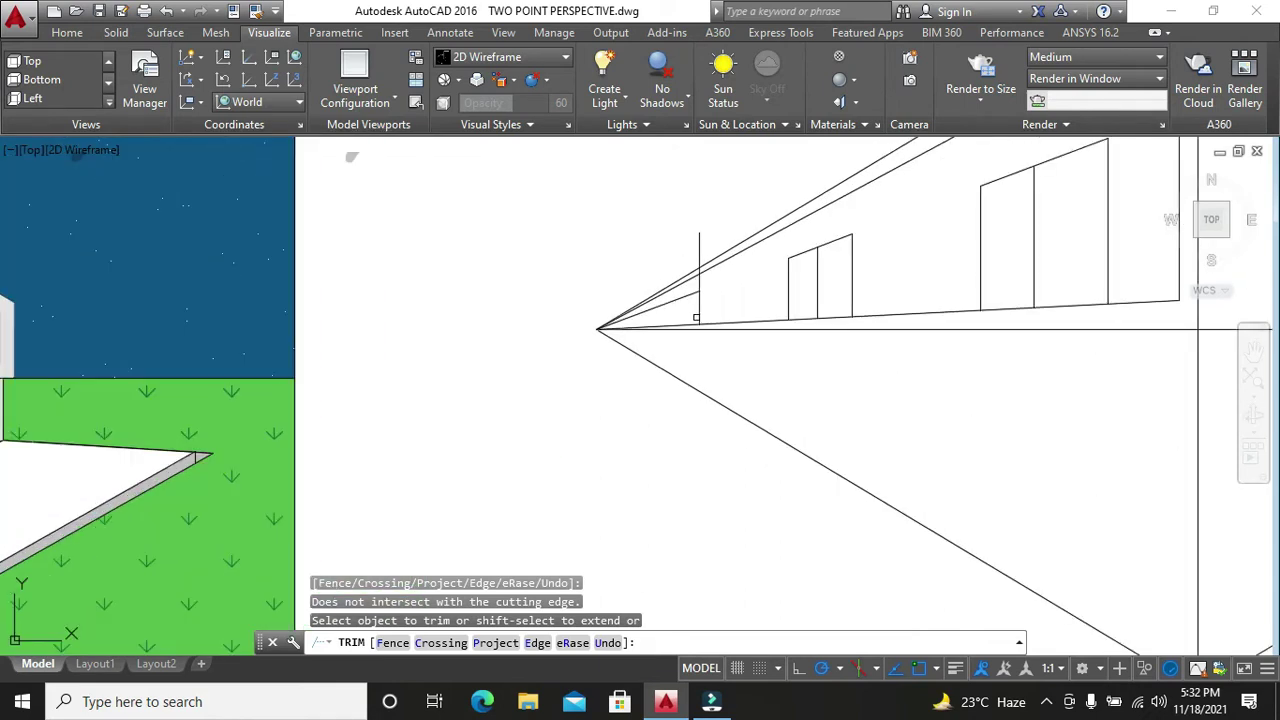
{"action": "key", "text": "Escape"}
{"action": "key", "text": "Escape"}
{"action": "key", "text": "Escape"}
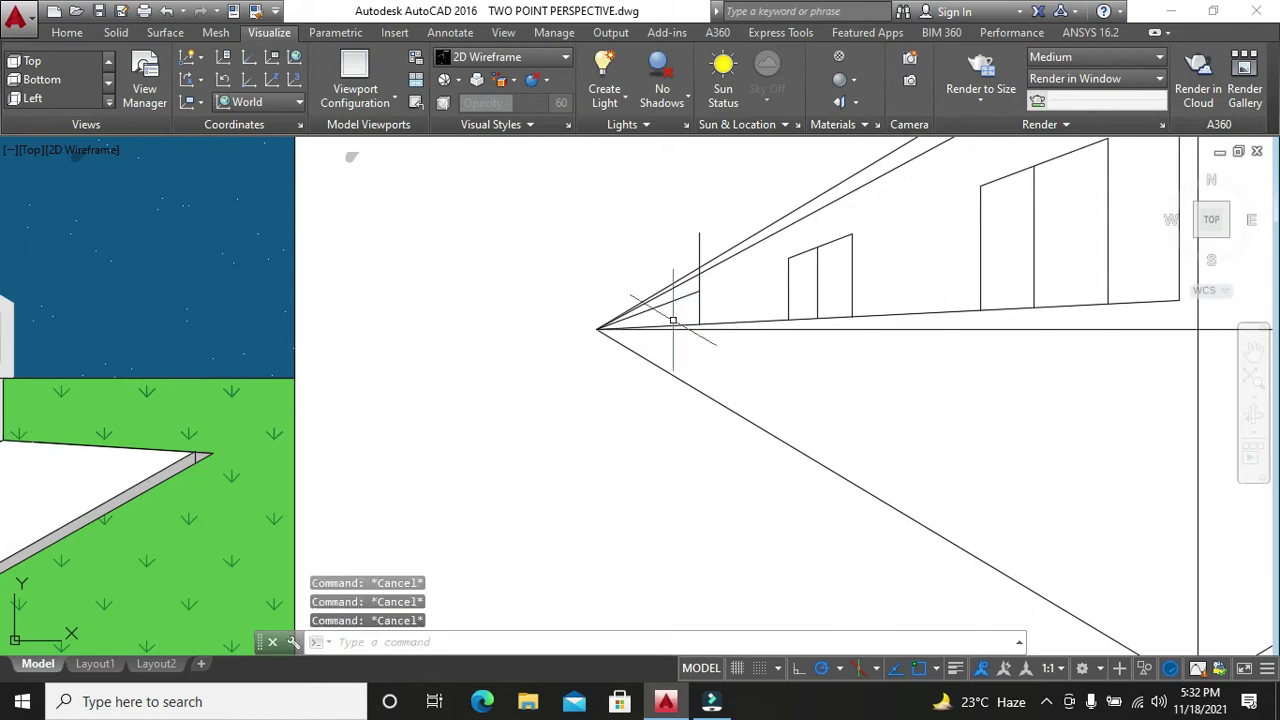
{"action": "type", "text": "l"}
- Start a line on the perspective line near the left end, then abandon it
{"action": "key", "text": "Return"}
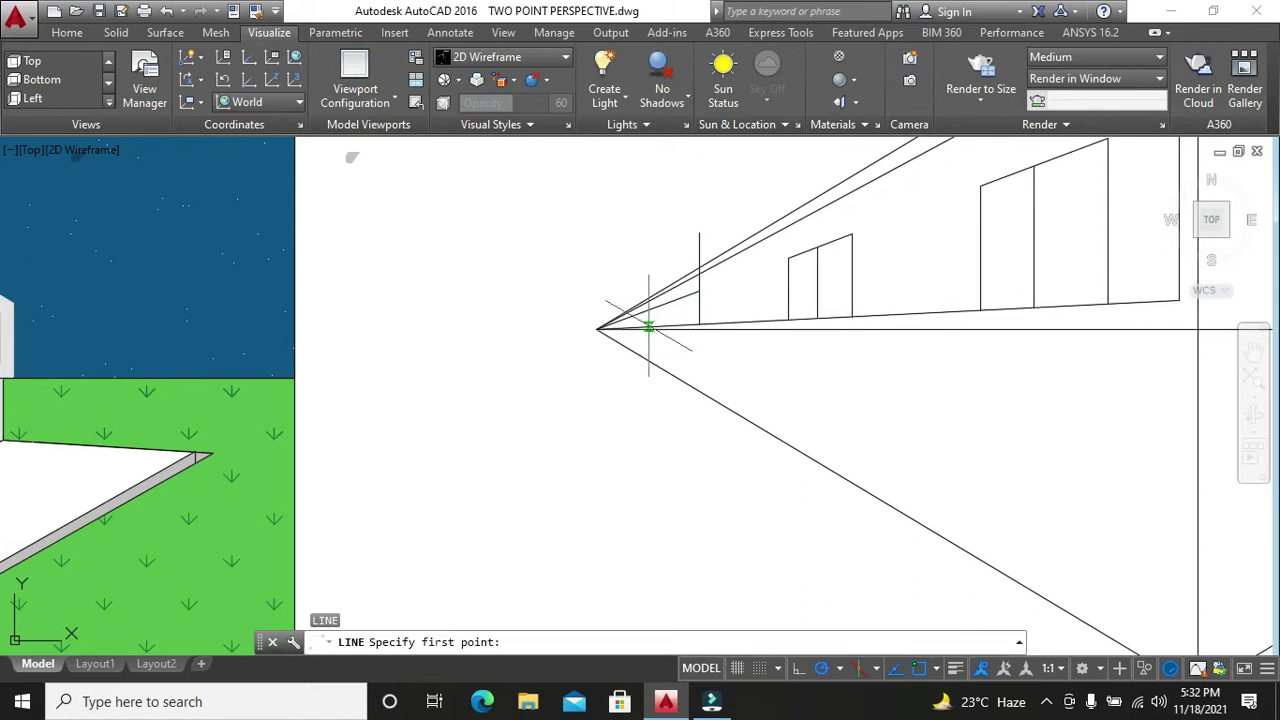
{"action": "left_click", "coordinate": [649, 327]}
{"action": "key", "text": "Escape"}
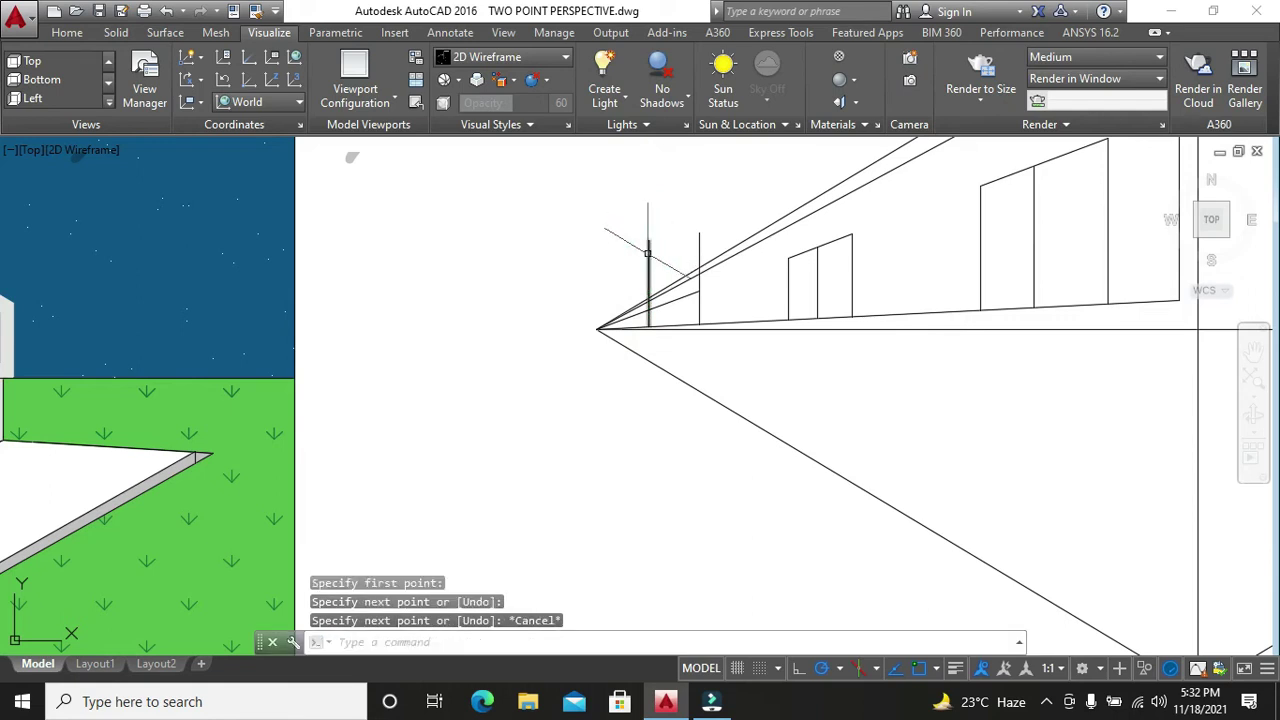
{"action": "scroll", "coordinate": [640, 280], "scroll_direction": "down", "scroll_amount": 5}
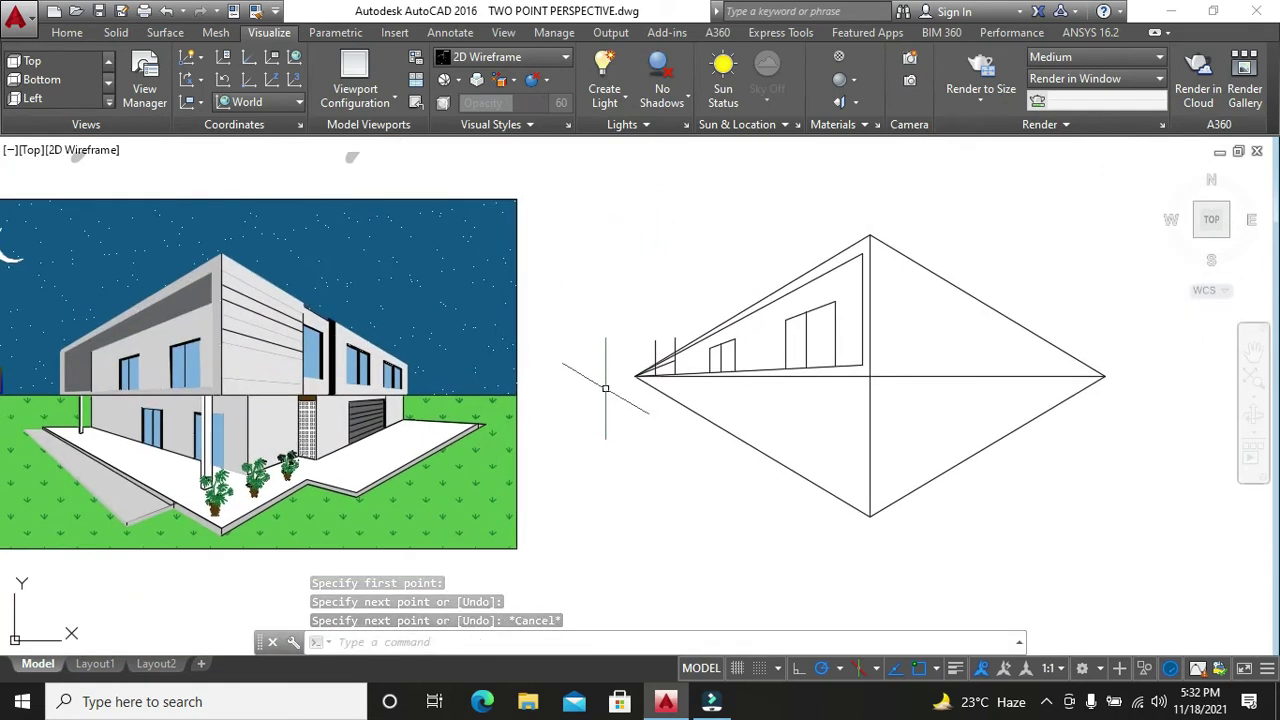
- Start another trim, cancel it without changes, and zoom out over the drawing
{"action": "type", "text": "ts or"}
{"action": "key", "text": "Return"}
{"action": "key", "text": "Return"}
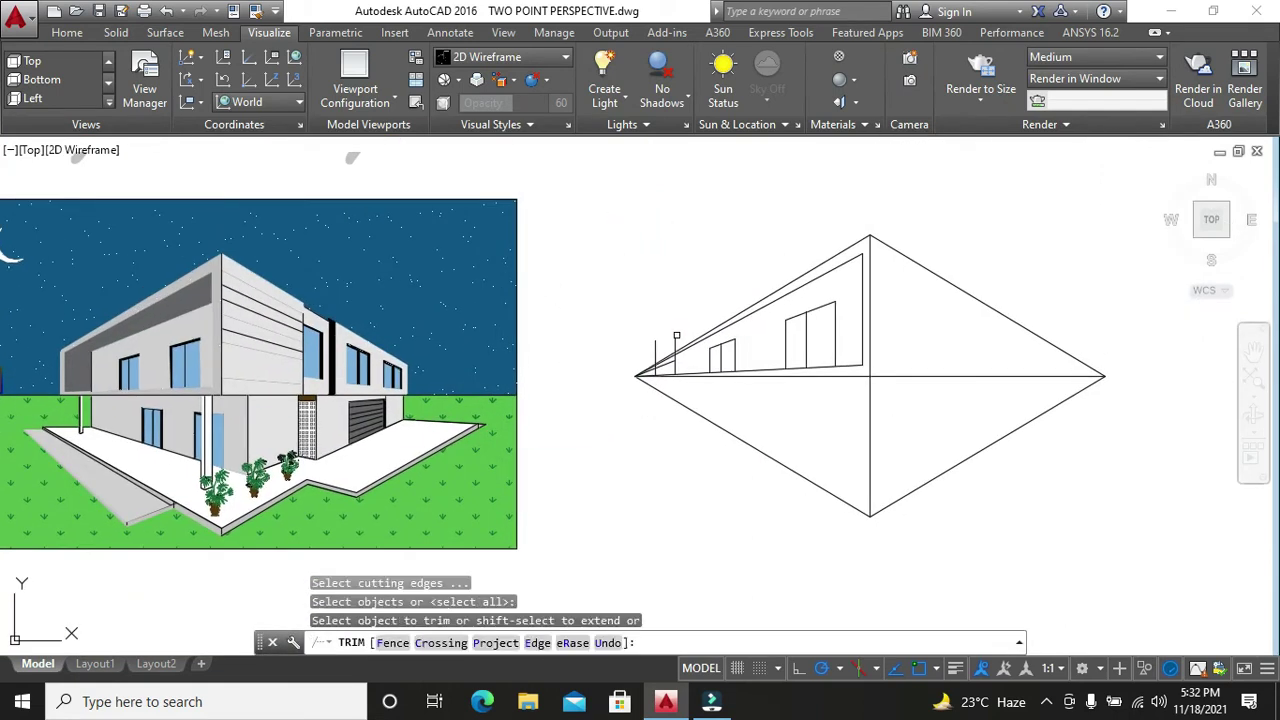
{"action": "key", "text": "Escape"}
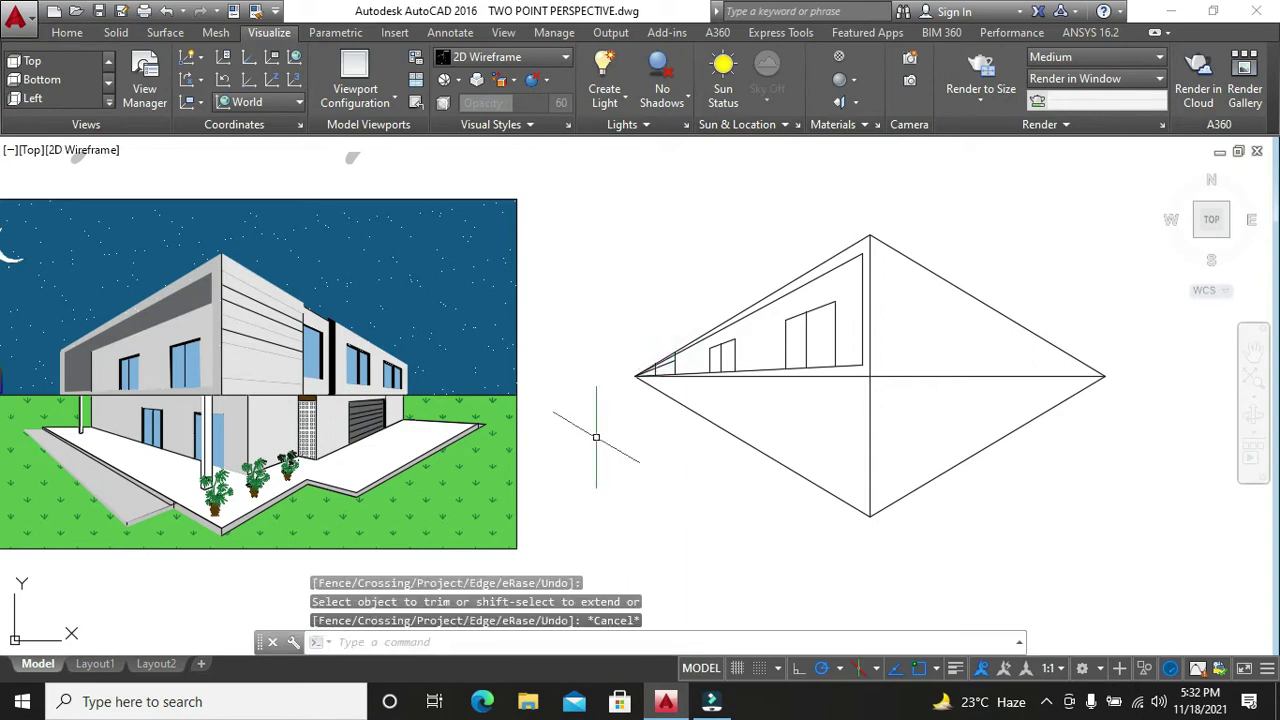
{"action": "scroll", "coordinate": [600, 445], "scroll_direction": "up", "scroll_amount": 1}
{"action": "scroll", "coordinate": [610, 455], "scroll_direction": "up", "scroll_amount": 3}
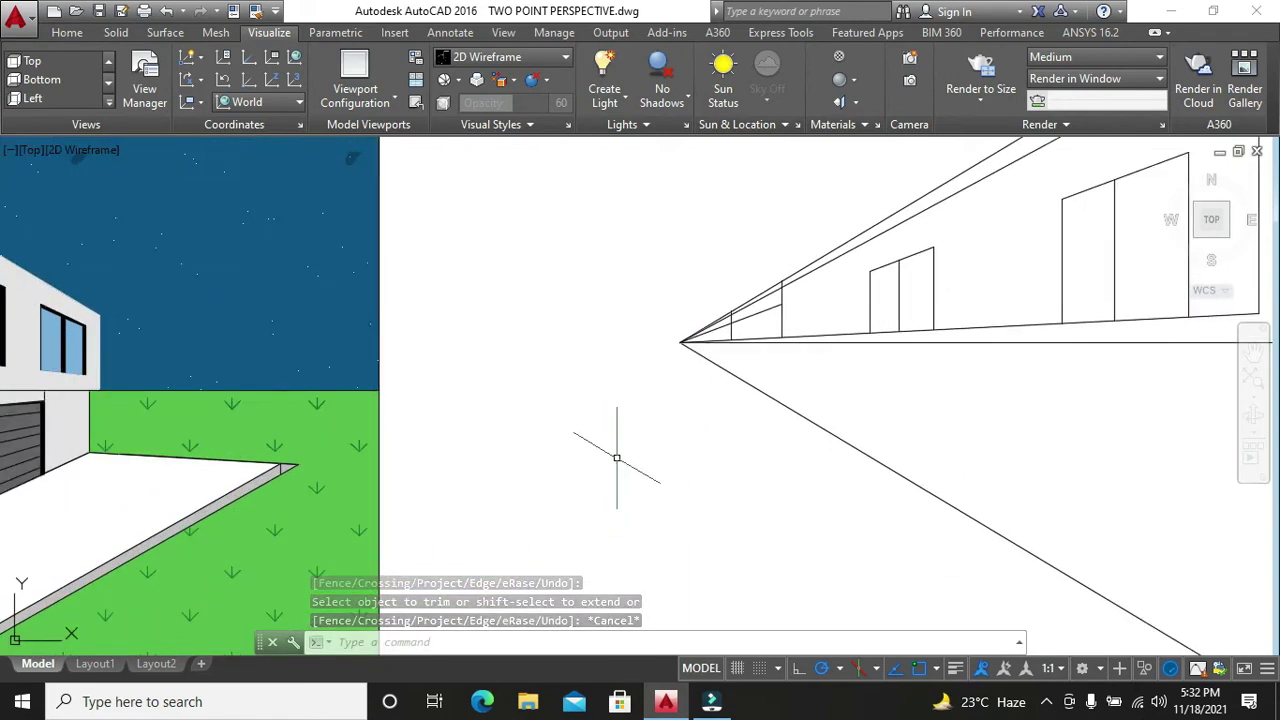
{"action": "scroll", "coordinate": [780, 457], "scroll_direction": "down", "scroll_amount": 1}
{"action": "scroll", "coordinate": [760, 452], "scroll_direction": "down", "scroll_amount": 1}
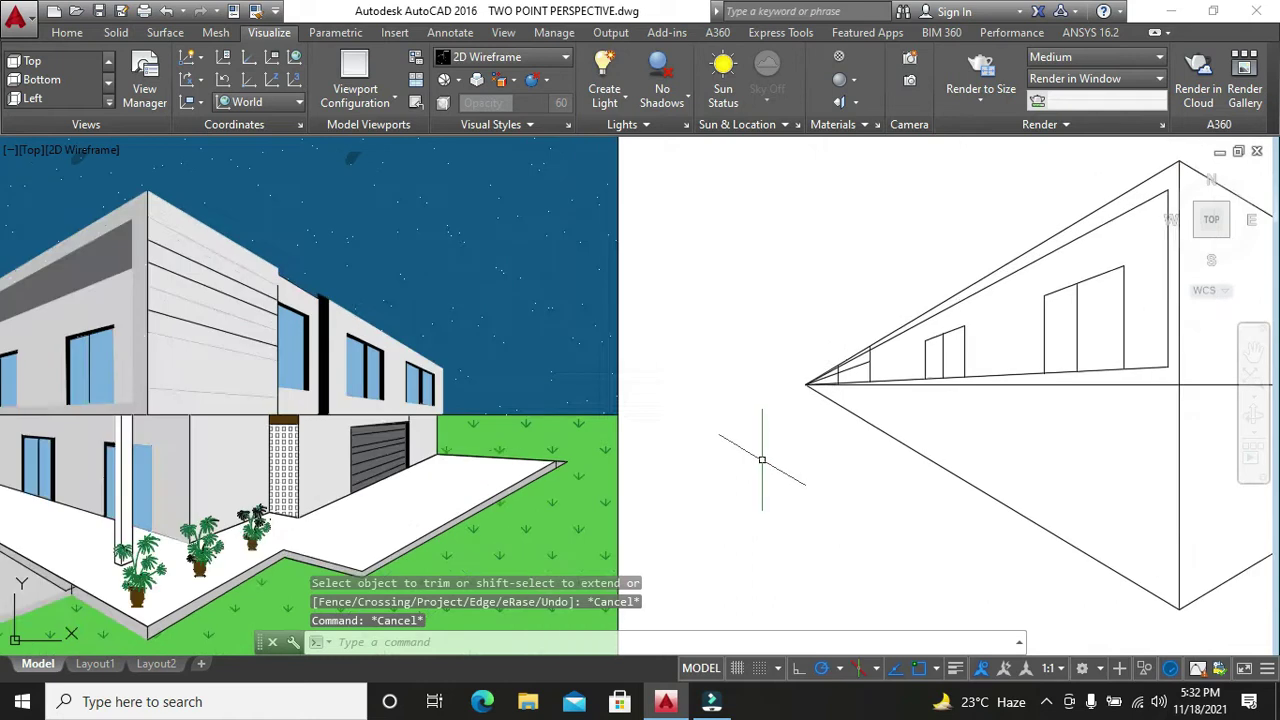
{"action": "scroll", "coordinate": [762, 458], "scroll_direction": "down", "scroll_amount": 2}
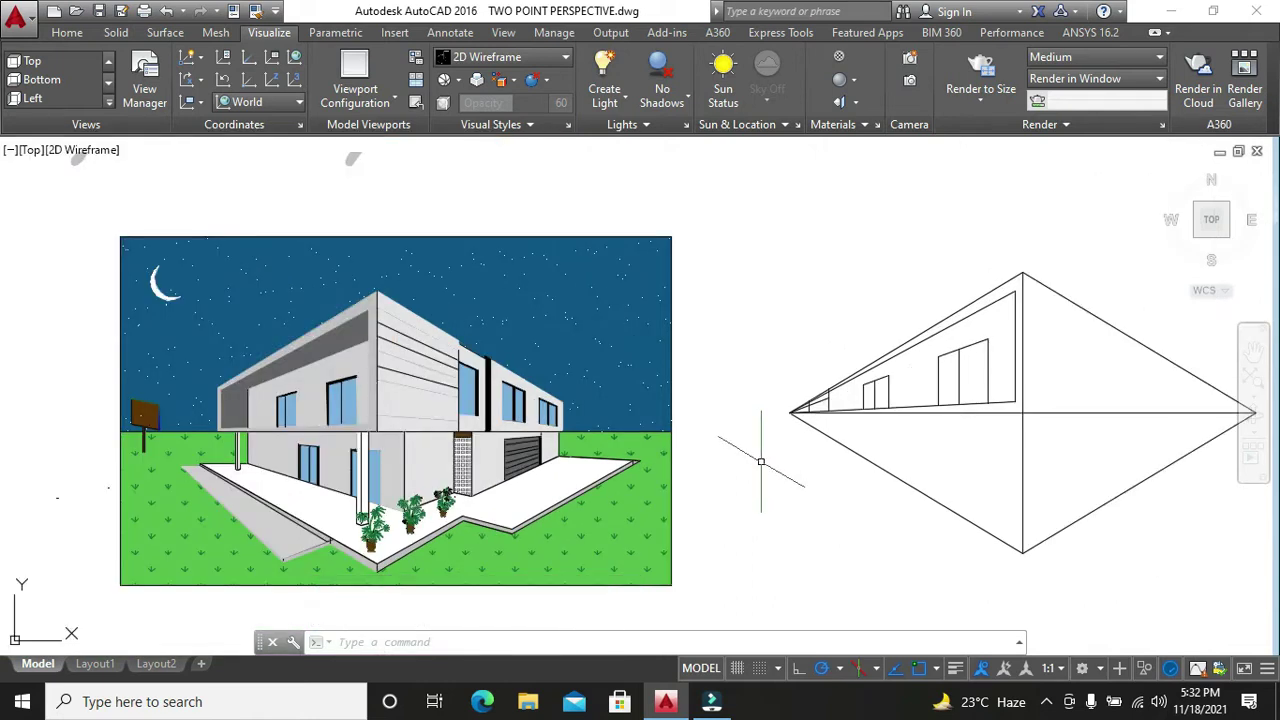
{"action": "scroll", "coordinate": [761, 462], "scroll_direction": "up", "scroll_amount": 4}
{"action": "scroll", "coordinate": [761, 462], "scroll_direction": "up", "scroll_amount": 2}
- Draw a vertical edge from the upper diagonal down to the ground line near the wall's left end
{"action": "type", "text": "l"}
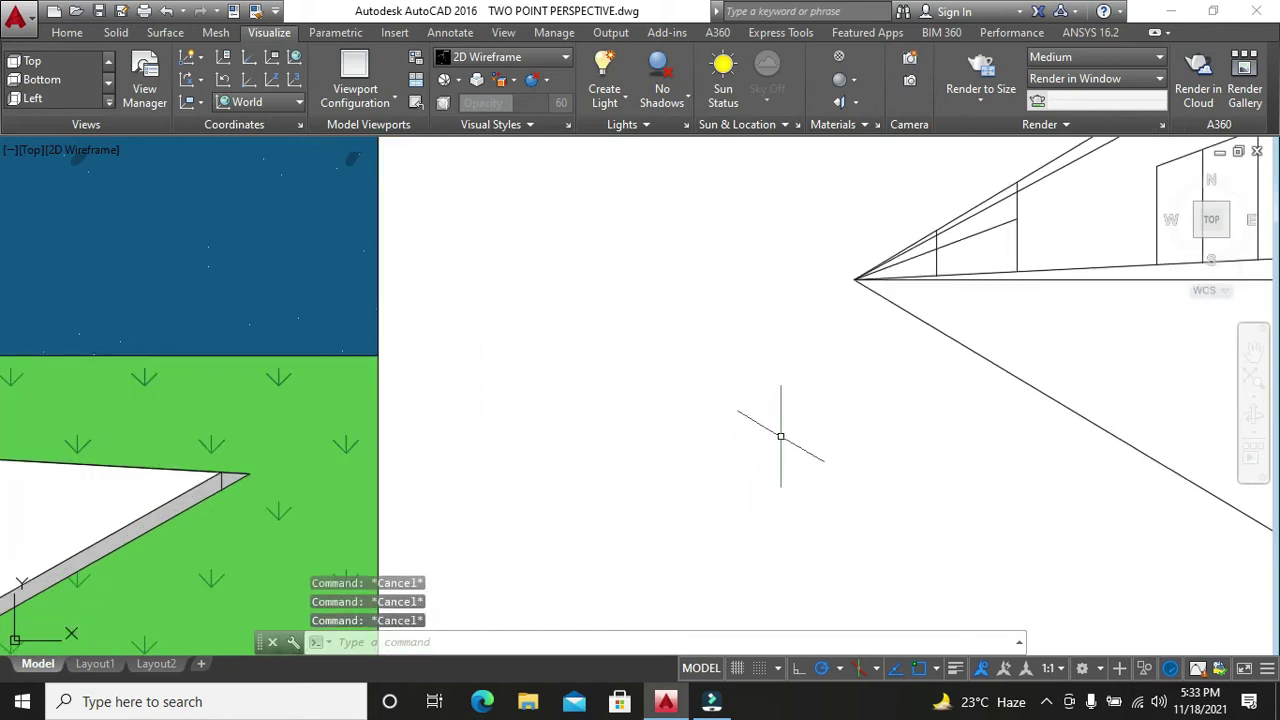
{"action": "key", "text": "Return"}
{"action": "scroll", "coordinate": [800, 410], "scroll_direction": "up", "scroll_amount": 2}
{"action": "mouse_move", "coordinate": [820, 380]}
{"action": "middle_mouse_down"}
{"action": "mouse_move", "coordinate": [711, 538]}
{"action": "mouse_move", "coordinate": [652, 552]}
{"action": "middle_mouse_up"}
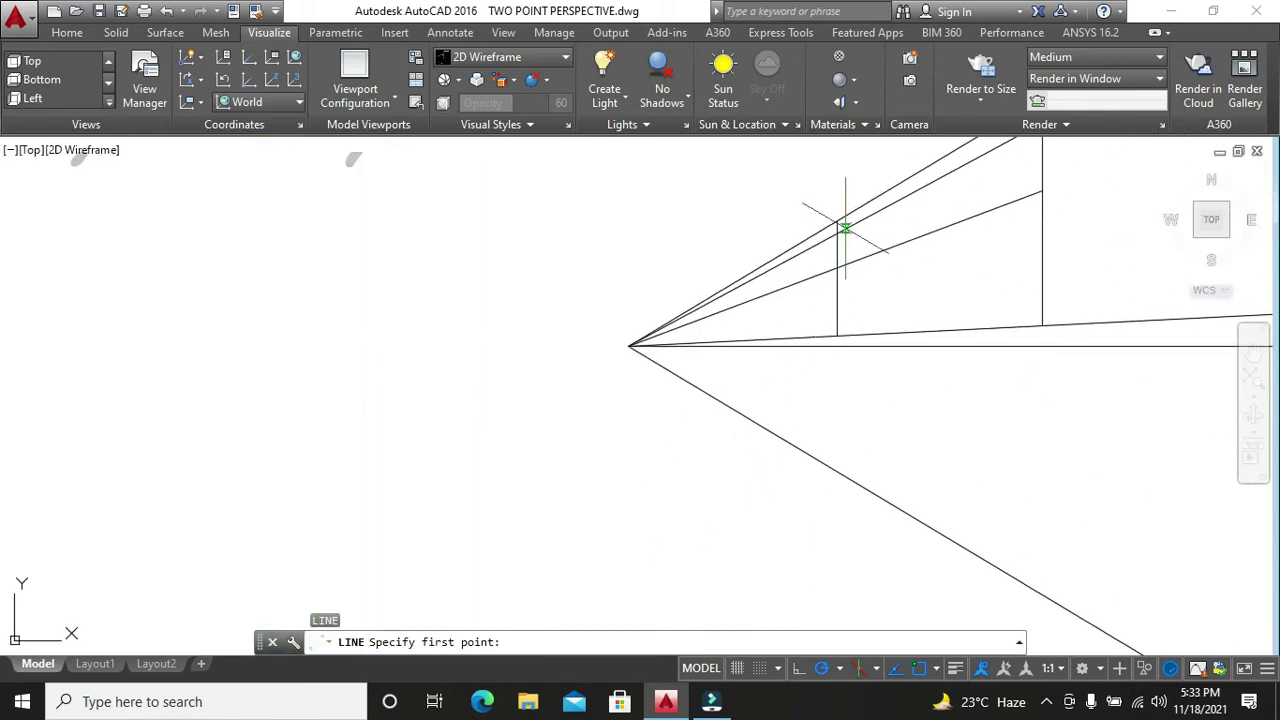
{"action": "left_click", "coordinate": [845, 228]}
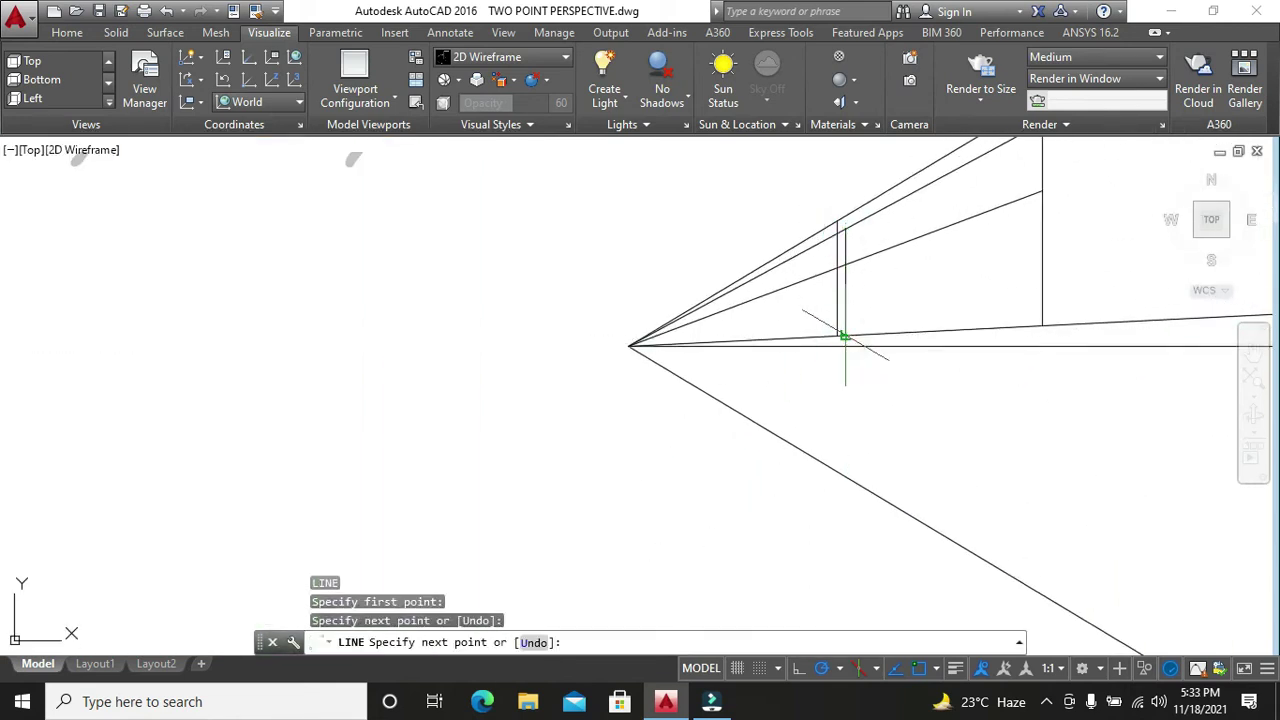
{"action": "left_click", "coordinate": [845, 336]}
{"action": "key", "text": "Escape"}
{"action": "key", "text": "Escape"}
{"action": "key", "text": "Escape"}
- Trim the line piece beside the new vertical edge
{"action": "scroll", "coordinate": [861, 279], "scroll_direction": "up", "scroll_amount": 2}
{"action": "type", "text": "t"}
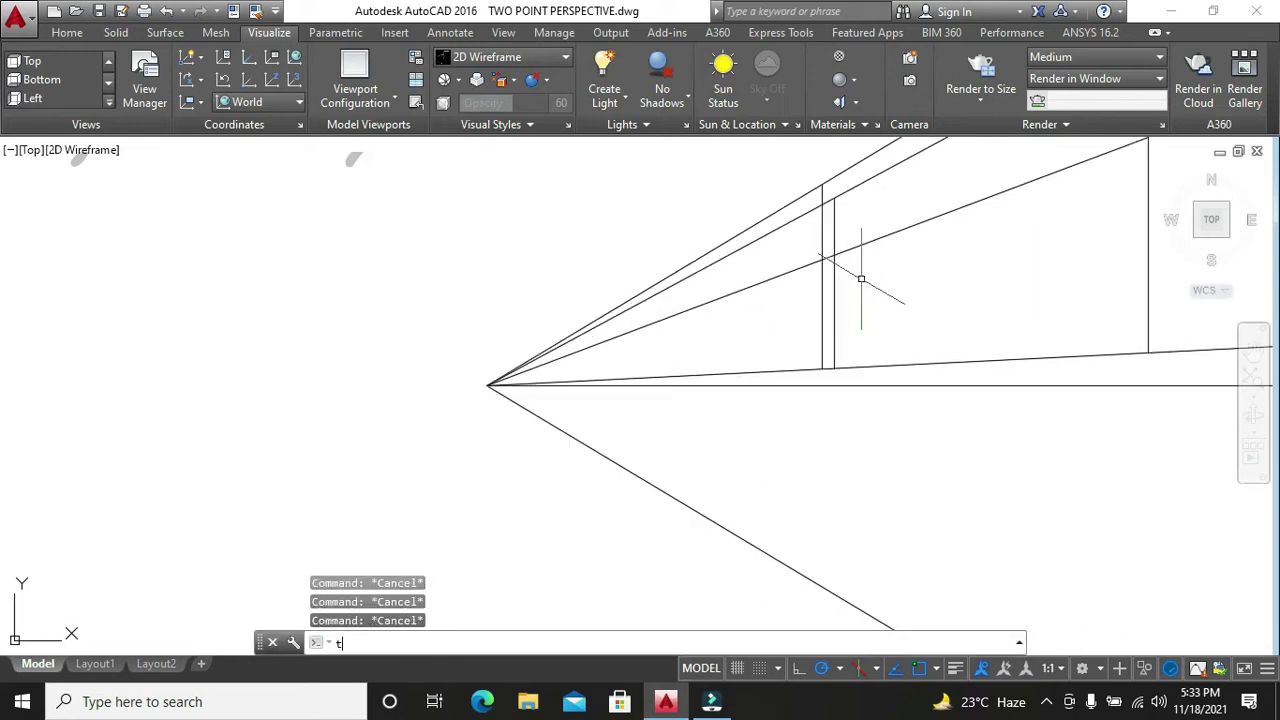
{"action": "type", "text": "r"}
{"action": "key", "text": "Return"}
{"action": "key", "text": "Return"}
{"action": "left_click", "coordinate": [830, 200]}
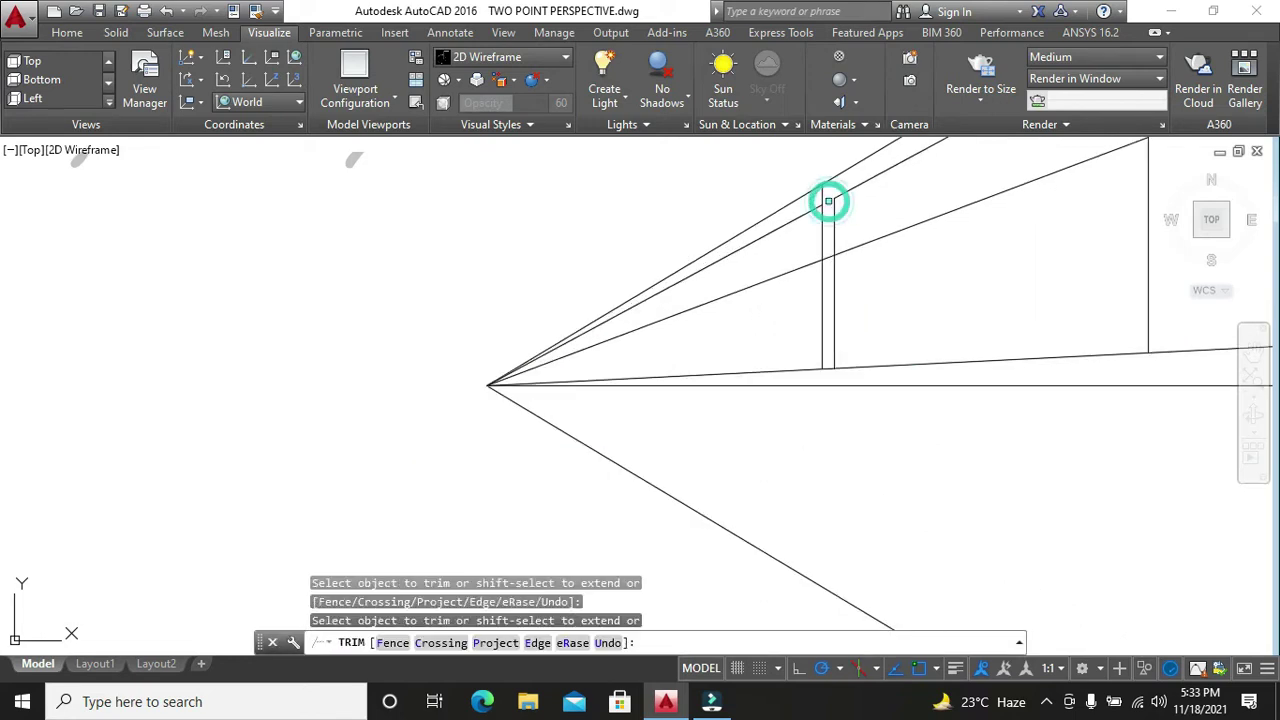
{"action": "key", "text": "Escape"}
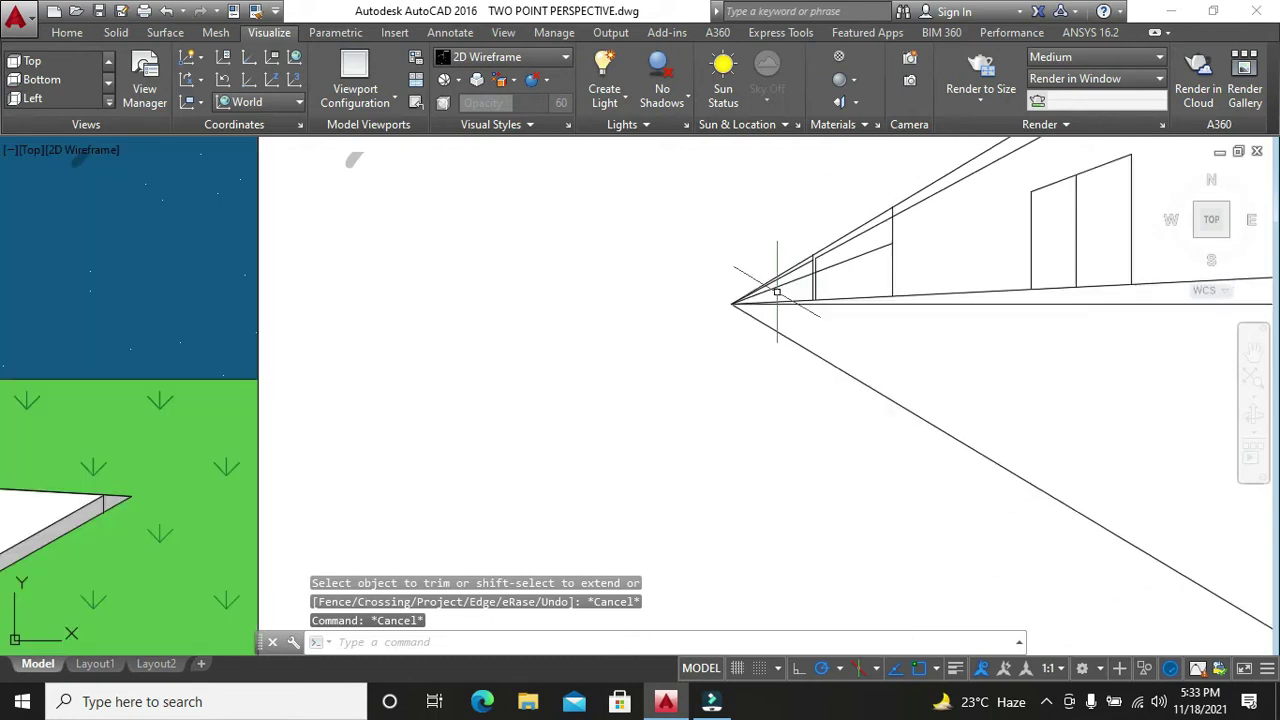
- Trim the ground-line pieces between the two vertical edges
{"action": "mouse_move", "coordinate": [686, 329]}
{"action": "middle_mouse_down"}
{"action": "mouse_move", "coordinate": [851, 342]}
{"action": "mouse_move", "coordinate": [620, 372]}
{"action": "mouse_move", "coordinate": [333, 358]}
{"action": "middle_mouse_up"}
{"action": "scroll", "coordinate": [737, 354], "scroll_direction": "up", "scroll_amount": 2}
{"action": "left_click_drag", "start_coordinate": [834, 386], "coordinate": [857, 371]}
{"action": "type", "text": "tr"}
{"action": "key", "text": "Return"}
{"action": "key", "text": "Return"}
{"action": "left_click", "coordinate": [869, 388]}
{"action": "left_click", "coordinate": [871, 396]}
{"action": "scroll", "coordinate": [844, 423], "scroll_direction": "down", "scroll_amount": 3}
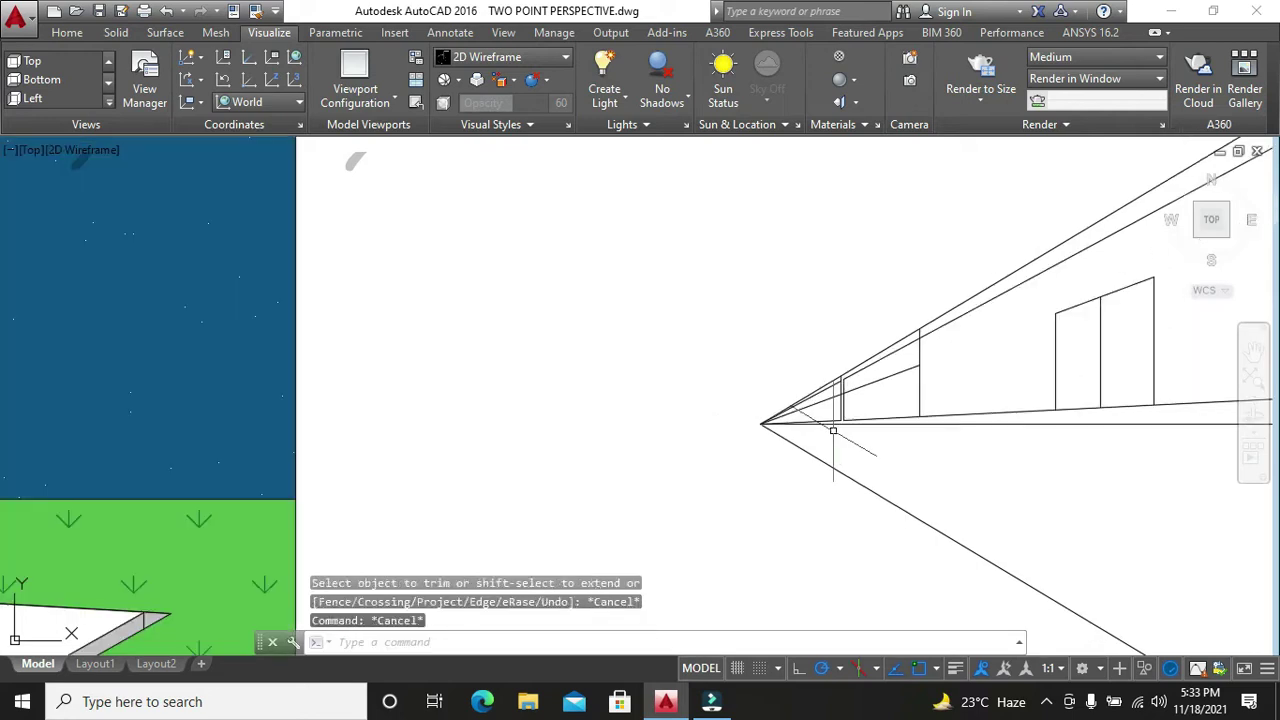
{"action": "key", "text": "Escape"}
{"action": "key", "text": "Escape"}
{"action": "key", "text": "Escape"}
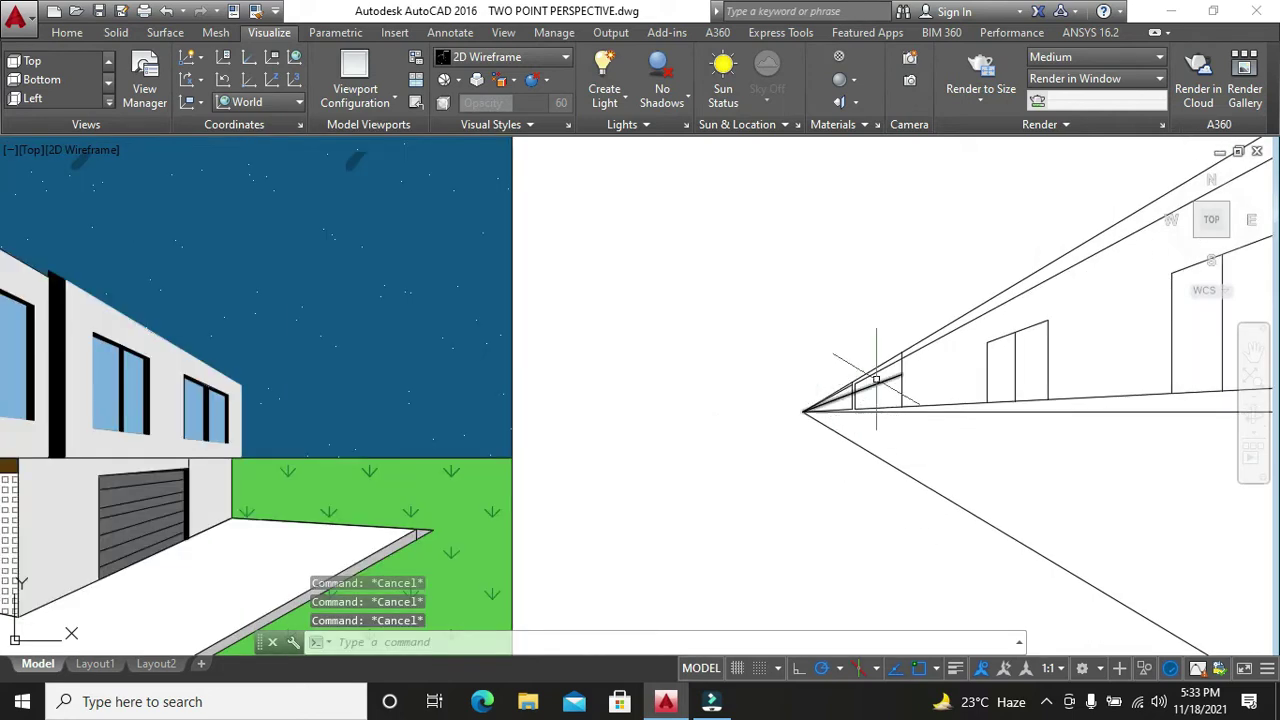
- Delete the leftover short line and recentre the perspective sketch
{"action": "scroll", "coordinate": [827, 403], "scroll_direction": "down", "scroll_amount": 3}
{"action": "scroll", "coordinate": [855, 390], "scroll_direction": "down", "scroll_amount": 5}
{"action": "scroll", "coordinate": [848, 390], "scroll_direction": "up", "scroll_amount": 5}
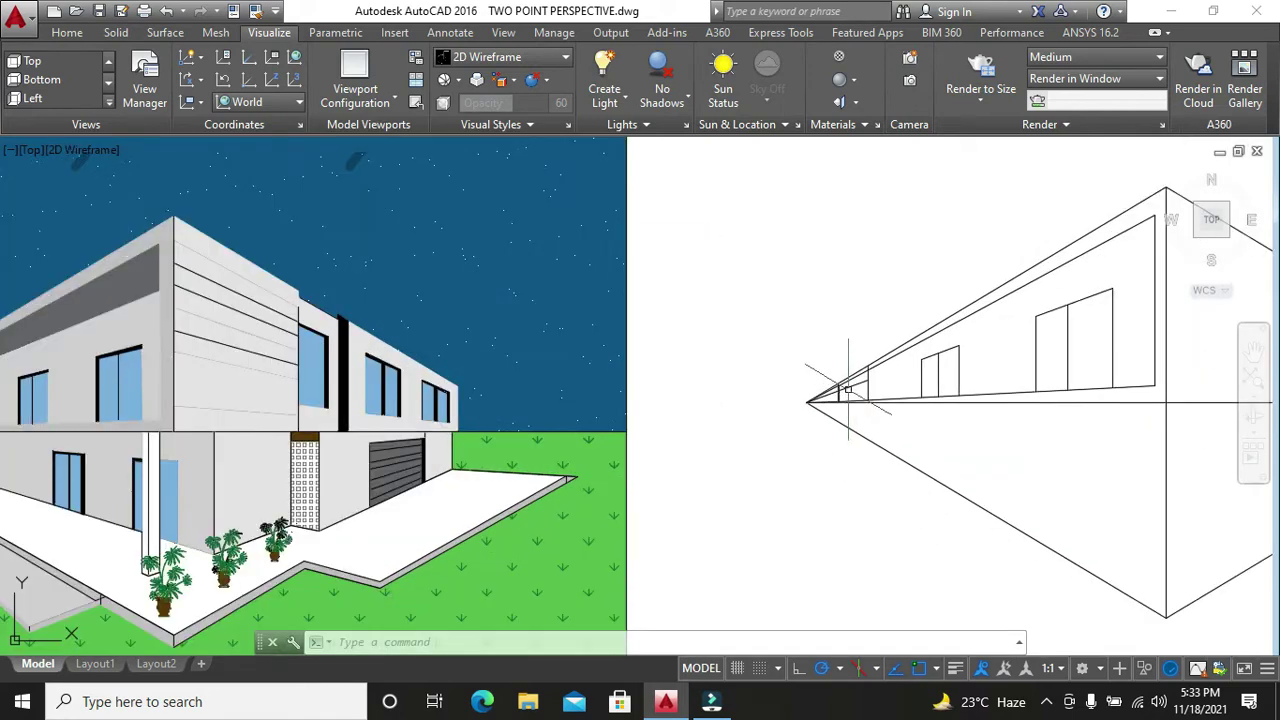
{"action": "key", "text": "Delete"}
{"action": "middle_click_drag", "start_coordinate": [714, 408], "coordinate": [840, 405]}
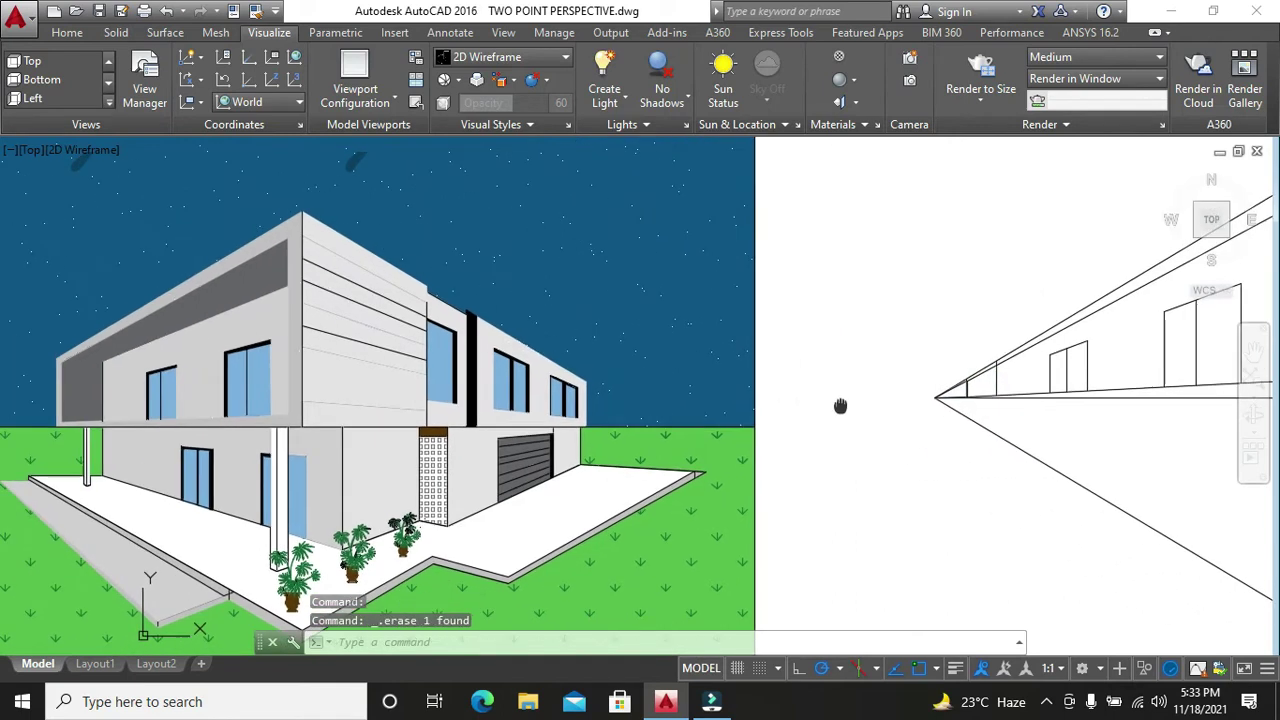
{"action": "scroll", "coordinate": [835, 395], "scroll_direction": "up", "scroll_amount": 2}
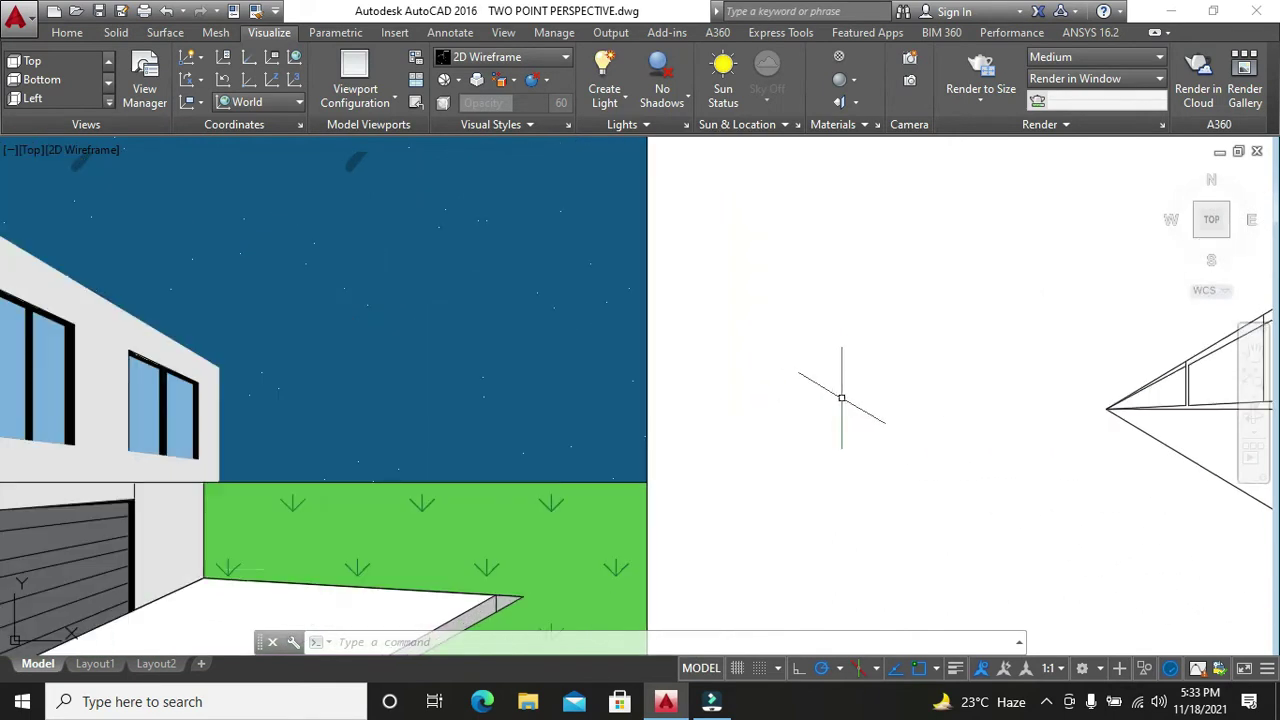
{"action": "scroll", "coordinate": [842, 398], "scroll_direction": "down", "scroll_amount": 4}
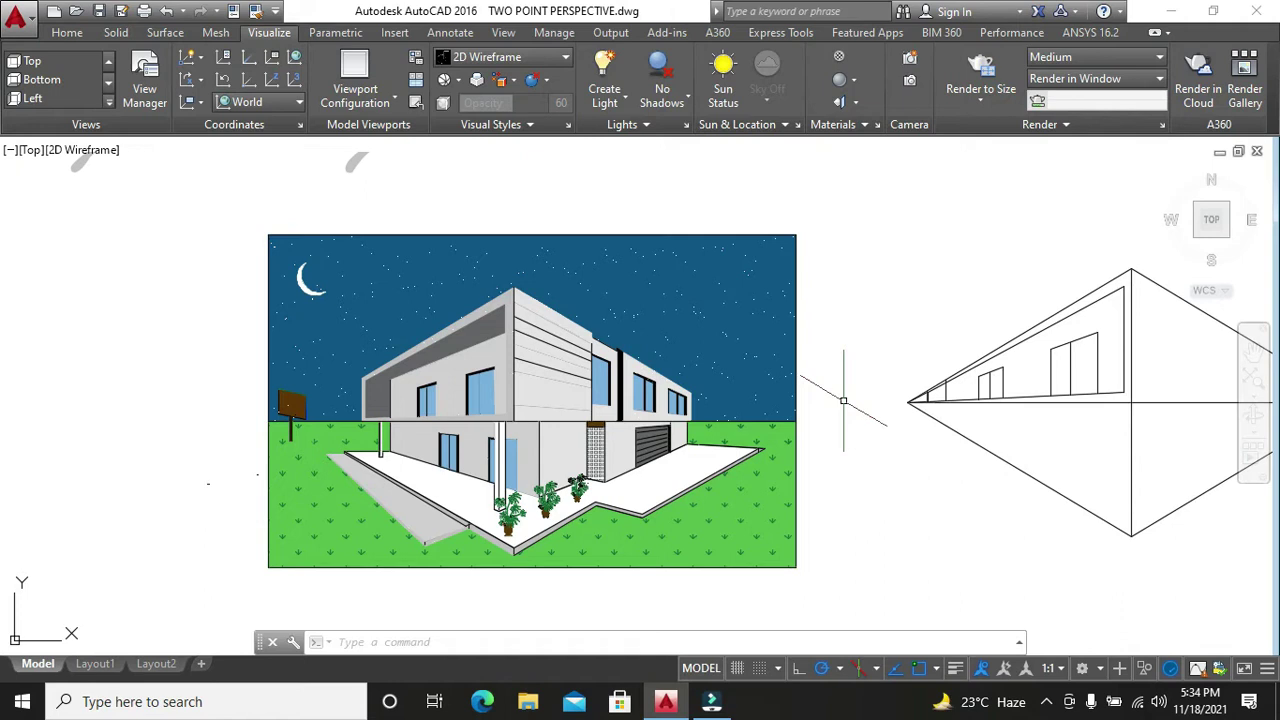
{"action": "scroll", "coordinate": [843, 400], "scroll_direction": "up", "scroll_amount": 2}
{"action": "middle_click_drag", "start_coordinate": [814, 406], "coordinate": [552, 423]}
{"action": "key", "text": "Escape"}
{"action": "key", "text": "Escape"}
{"action": "key", "text": "Escape"}
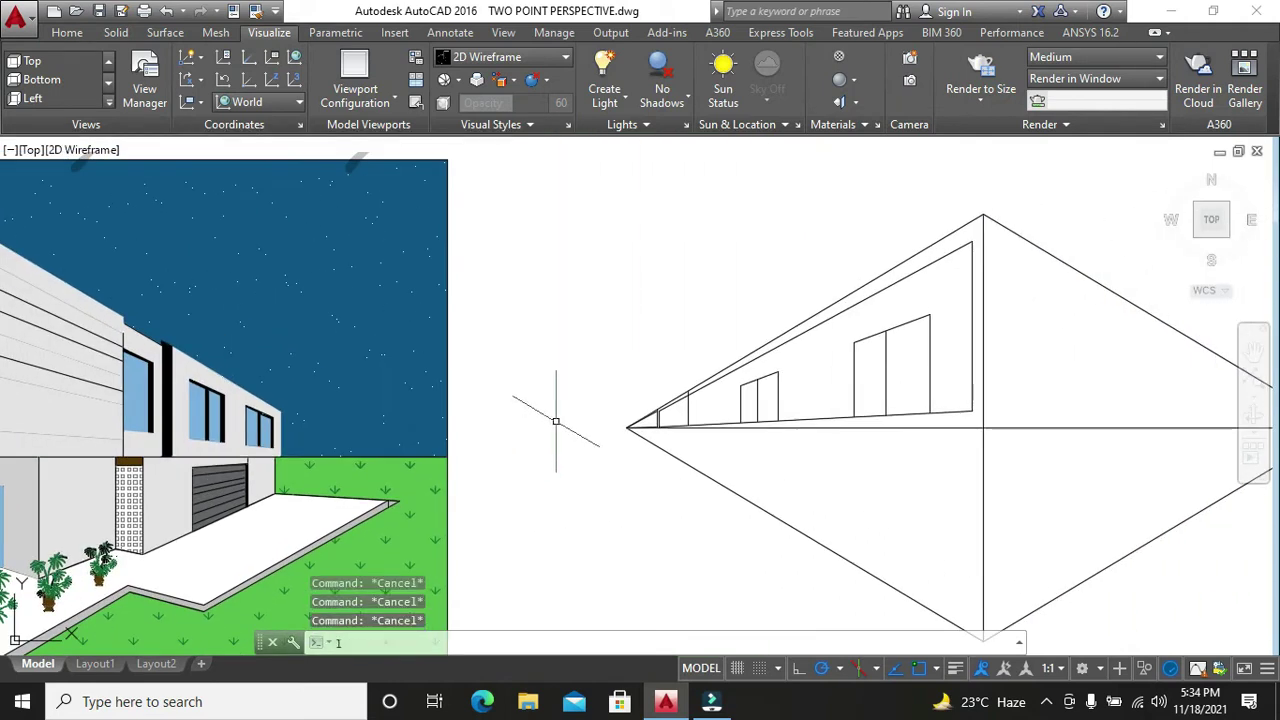
- Delete the extra vertical line near the wall's left end
{"action": "key", "text": "Return"}
{"action": "scroll", "coordinate": [600, 405], "scroll_direction": "up", "scroll_amount": 1}
{"action": "scroll", "coordinate": [650, 420], "scroll_direction": "down", "scroll_amount": 2}
{"action": "scroll", "coordinate": [610, 423], "scroll_direction": "down", "scroll_amount": 1}
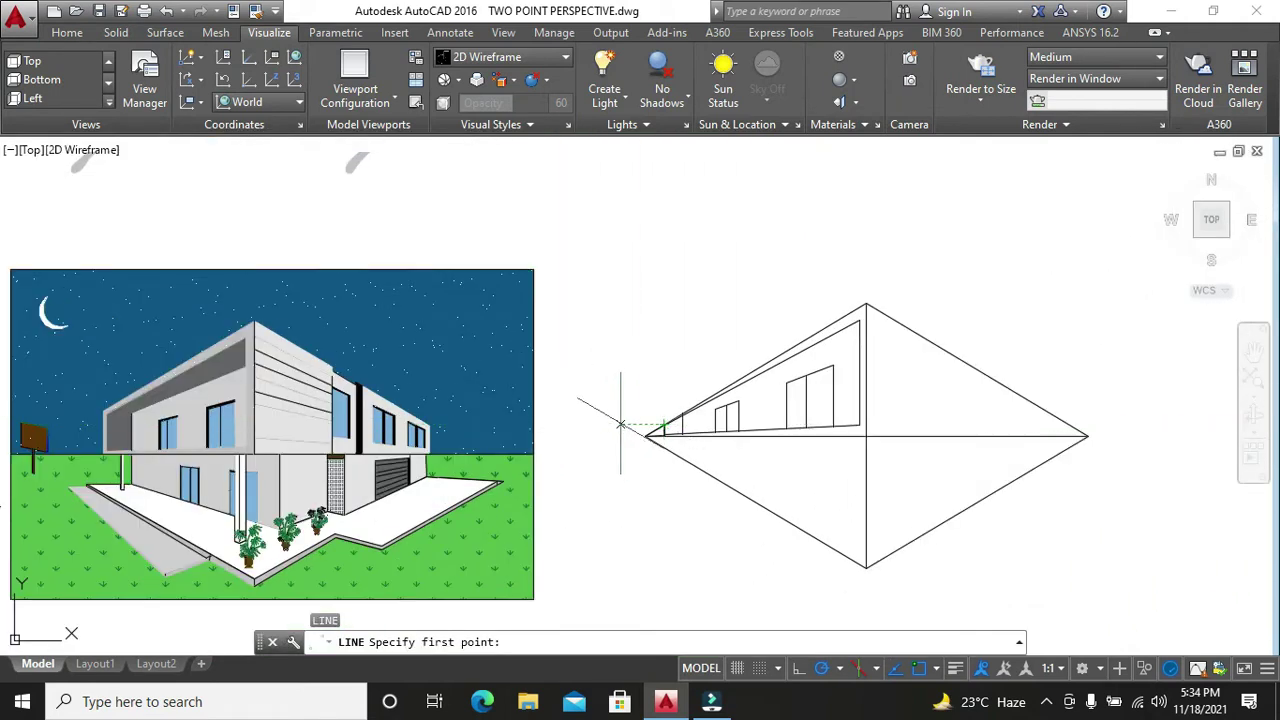
{"action": "key", "text": "Escape"}
{"action": "key", "text": "Escape"}
{"action": "key", "text": "Escape"}
{"action": "key", "text": "Escape"}
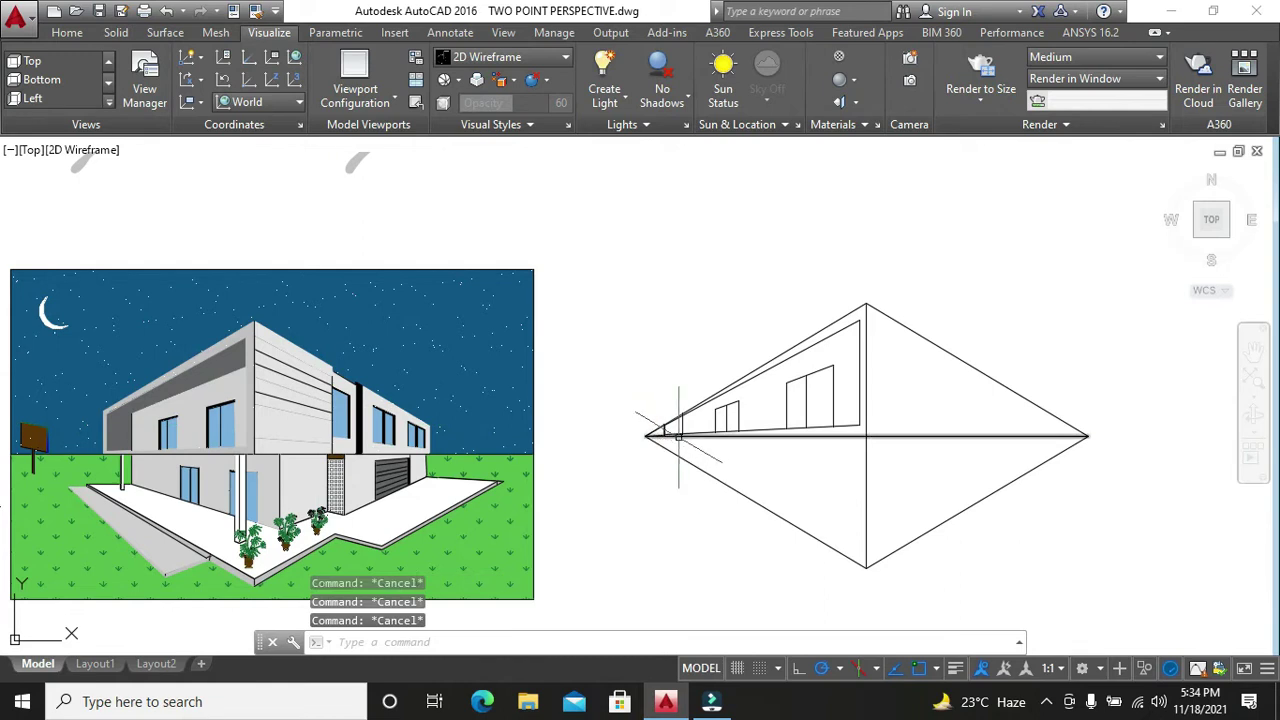
{"action": "scroll", "coordinate": [676, 436], "scroll_direction": "up", "scroll_amount": 2}
{"action": "scroll", "coordinate": [689, 412], "scroll_direction": "down", "scroll_amount": 2}
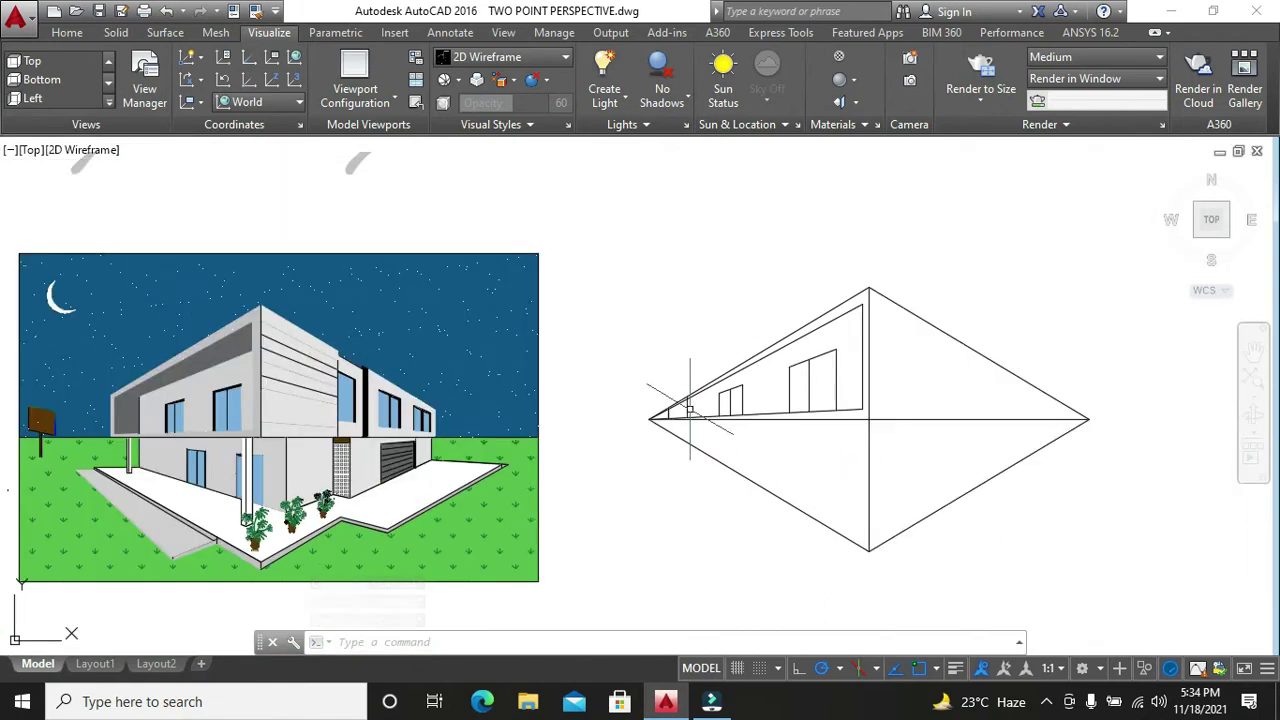
{"action": "scroll", "coordinate": [674, 393], "scroll_direction": "up", "scroll_amount": 1}
{"action": "scroll", "coordinate": [690, 400], "scroll_direction": "up", "scroll_amount": 1}
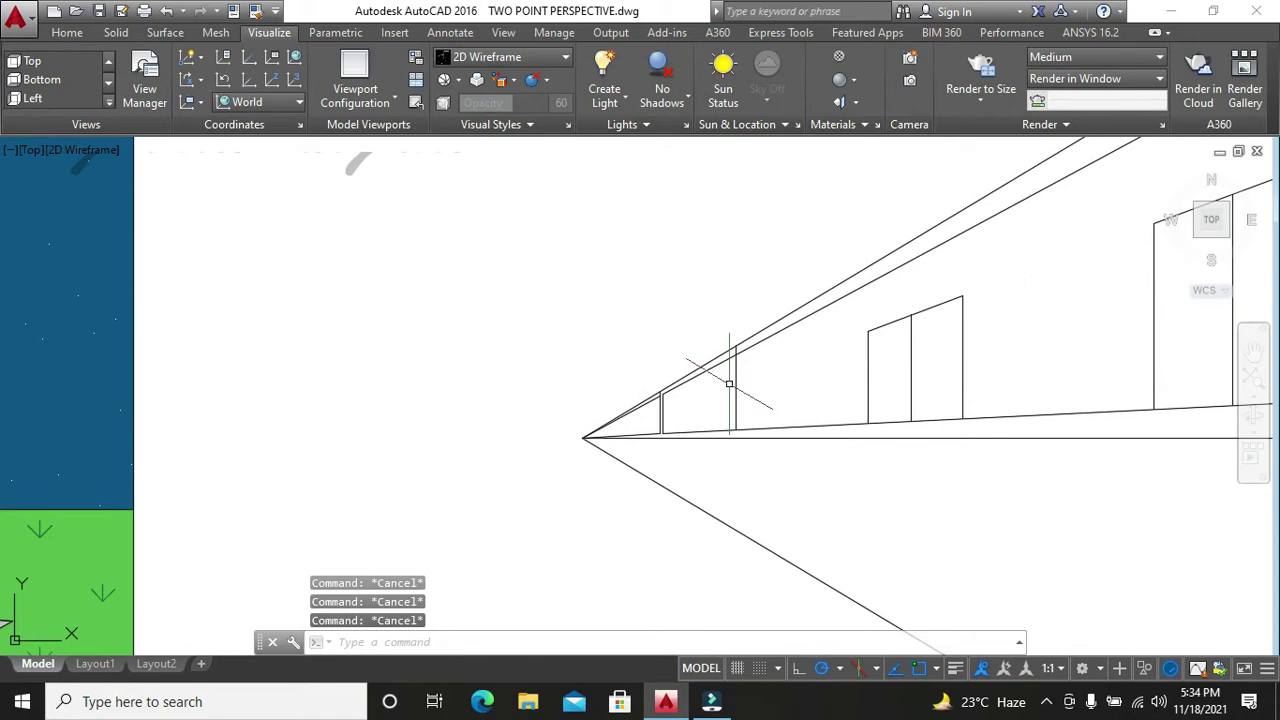
{"action": "left_click", "coordinate": [736, 376]}
{"action": "key", "text": "Delete"}
- Draw a short vertical line near the wall's left end
{"action": "type", "text": "l"}
{"action": "key", "text": "Return"}
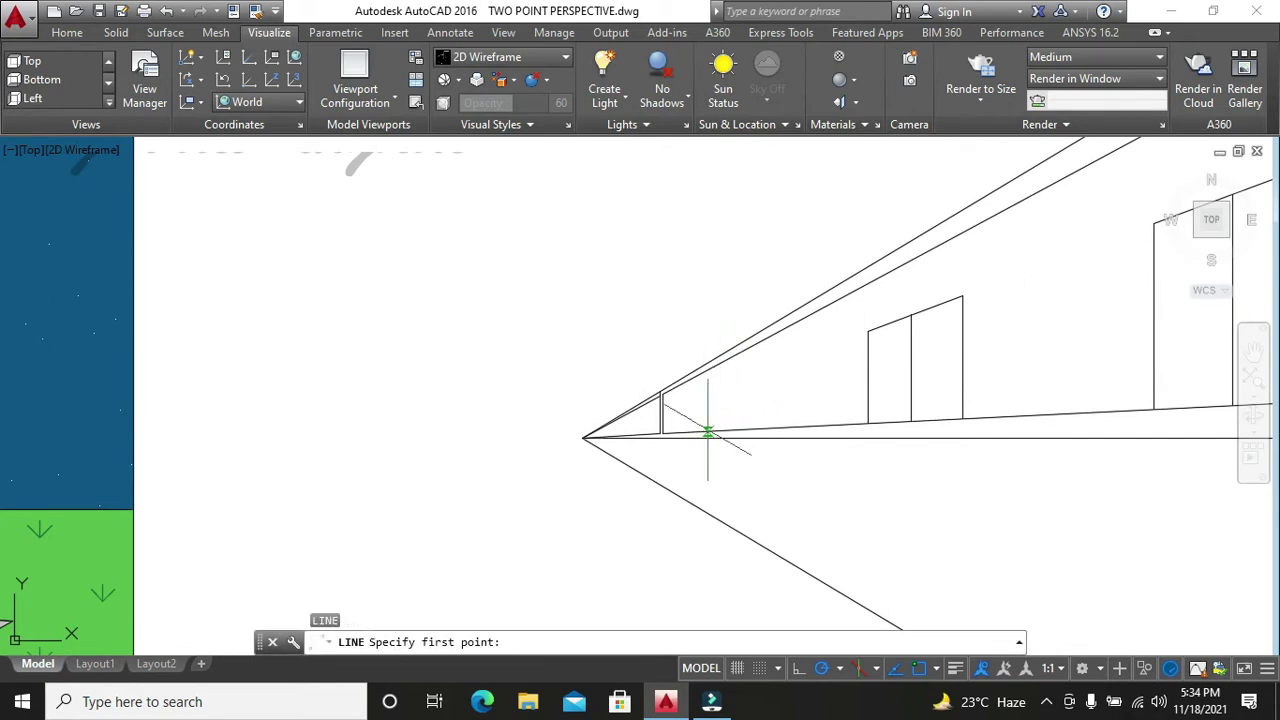
{"action": "left_click", "coordinate": [712, 432]}
{"action": "left_click", "coordinate": [710, 390]}
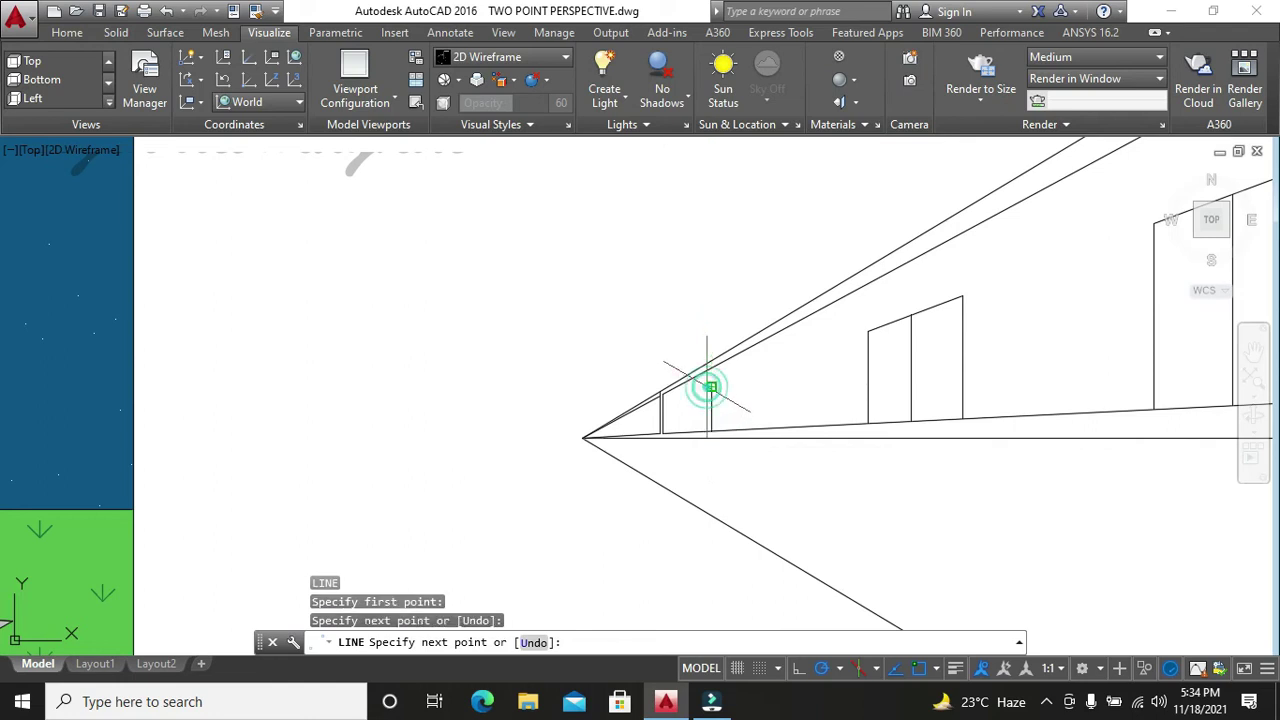
{"action": "scroll", "coordinate": [760, 360], "scroll_direction": "down", "scroll_amount": 2}
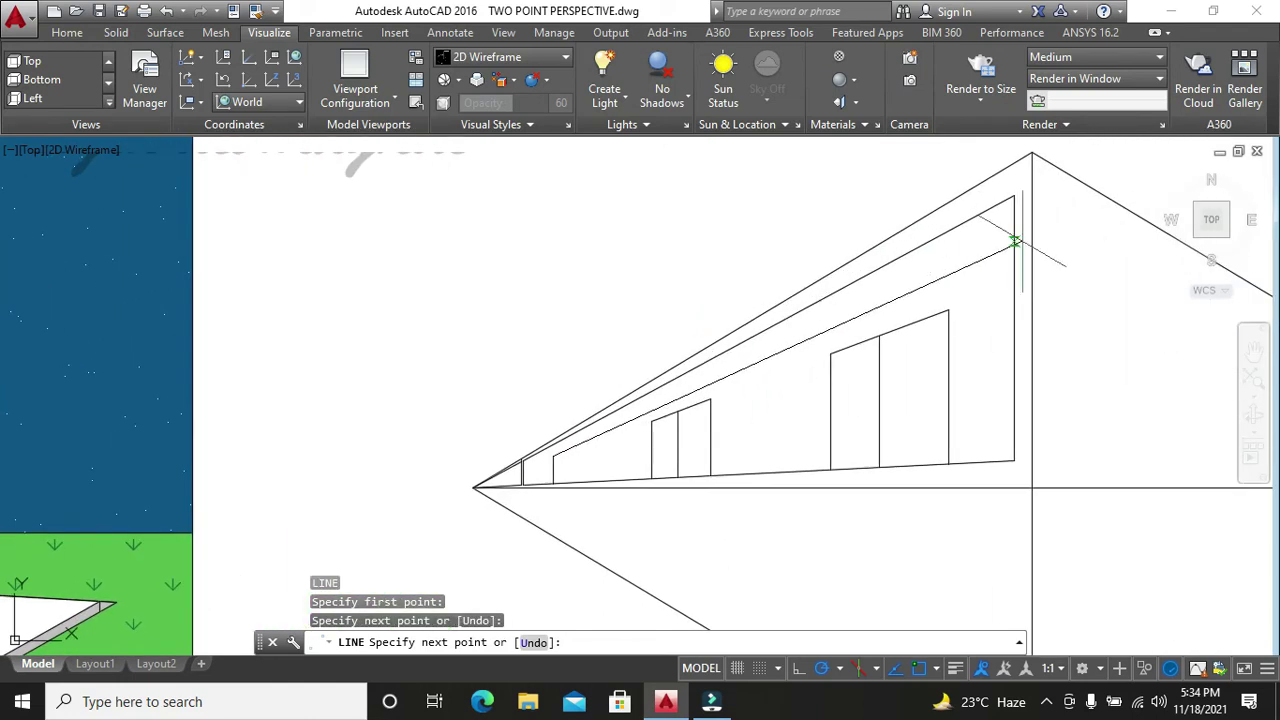
{"action": "key", "text": "Escape"}
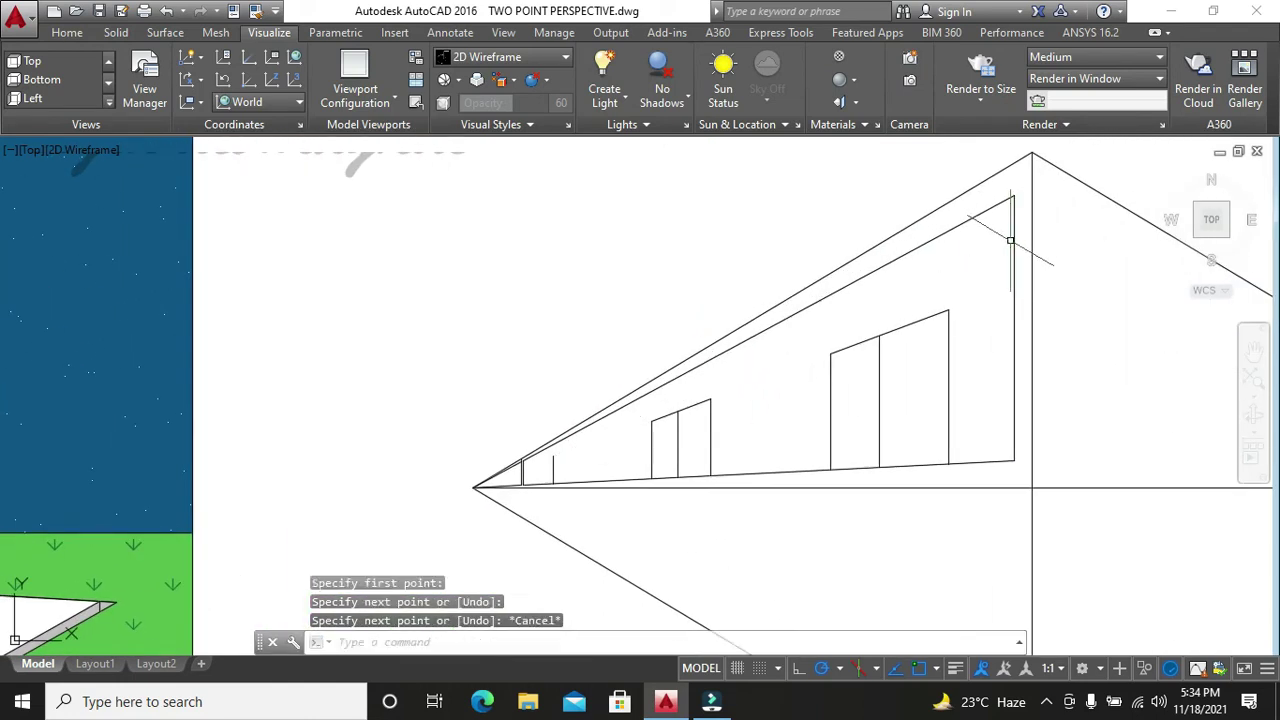
- Draw a line from the wall's upper right corner to the left vanishing point
{"action": "key", "text": "Return"}
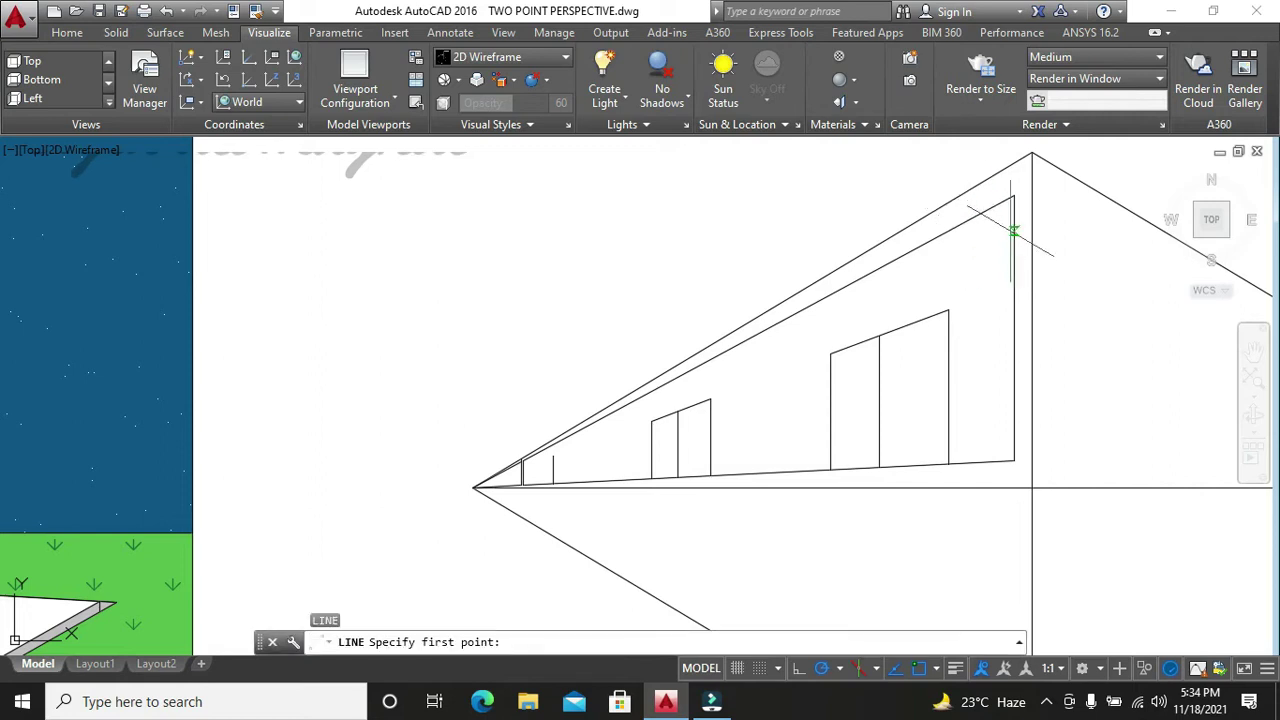
{"action": "left_click", "coordinate": [1013, 243]}
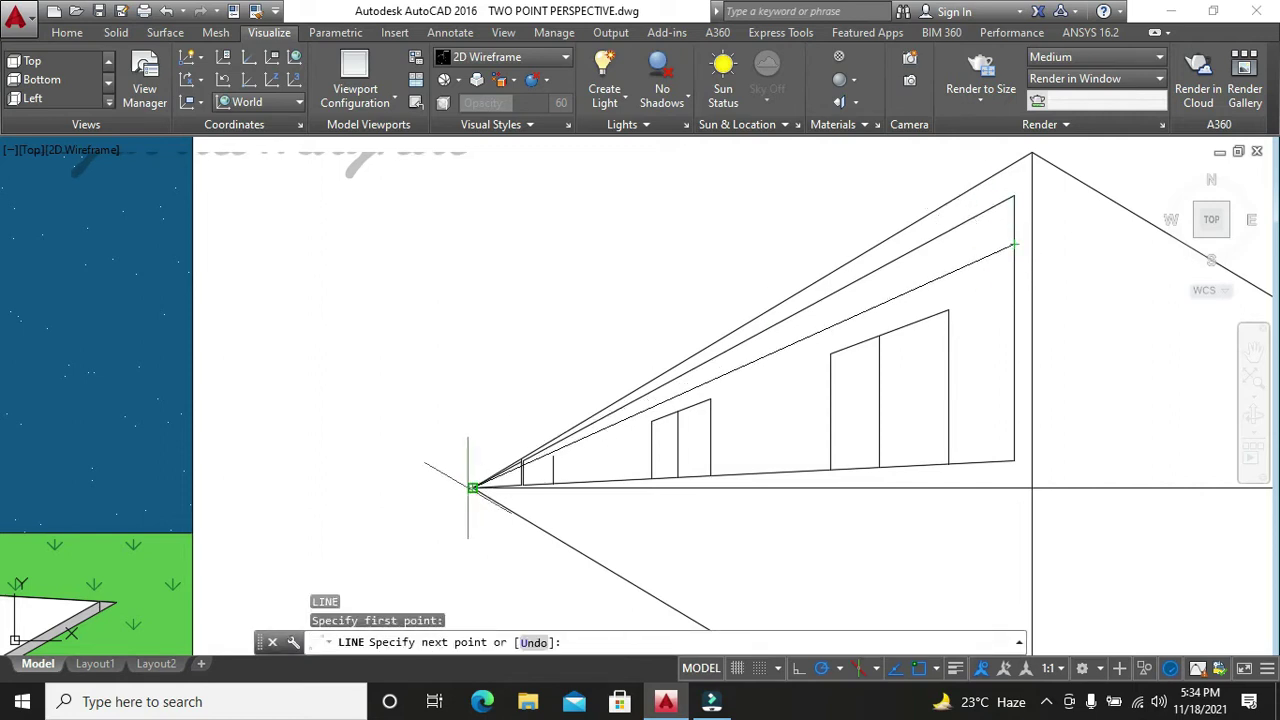
{"action": "left_click", "coordinate": [472, 487]}
- Try extending the short vertical line with a crossing window, then abandon the extend
{"action": "key", "text": "Escape"}
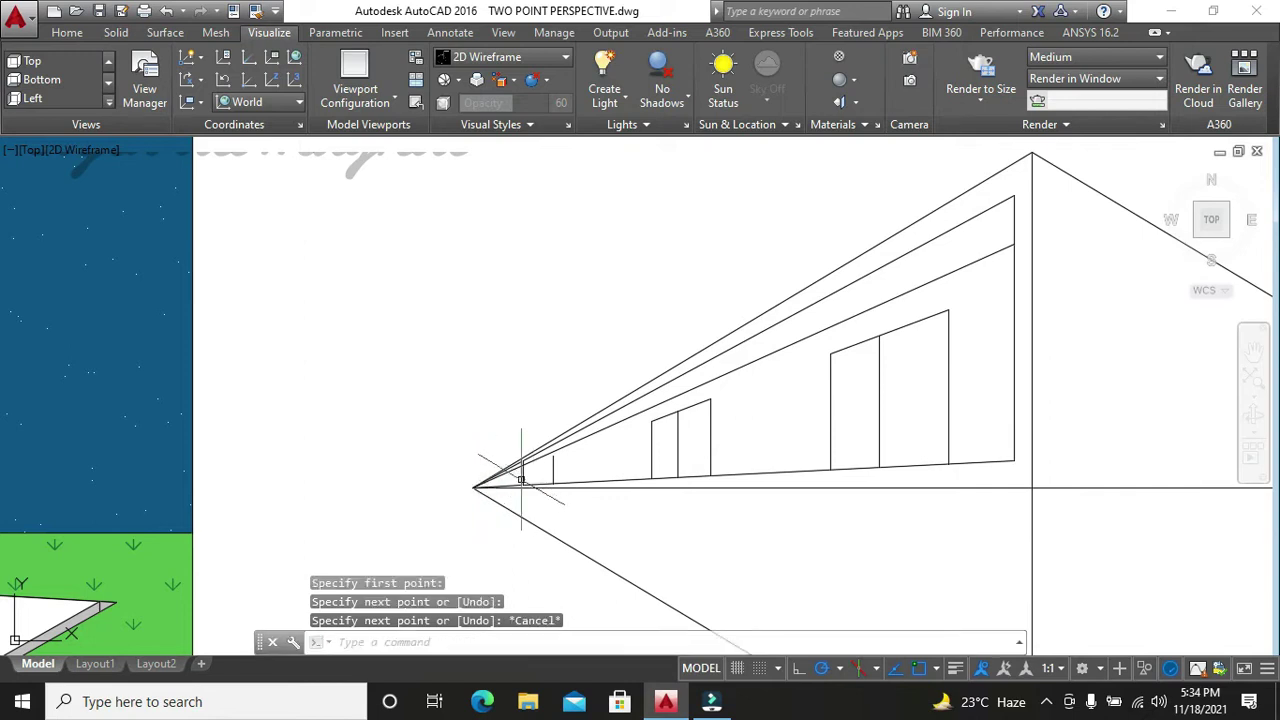
{"action": "scroll", "coordinate": [519, 482], "scroll_direction": "up", "scroll_amount": 2}
{"action": "scroll", "coordinate": [528, 490], "scroll_direction": "down", "scroll_amount": 2}
{"action": "key", "text": "Escape"}
{"action": "key", "text": "Escape"}
{"action": "key", "text": "Escape"}
{"action": "key", "text": "Return"}
{"action": "key", "text": "Return"}
{"action": "left_click", "coordinate": [580, 490]}
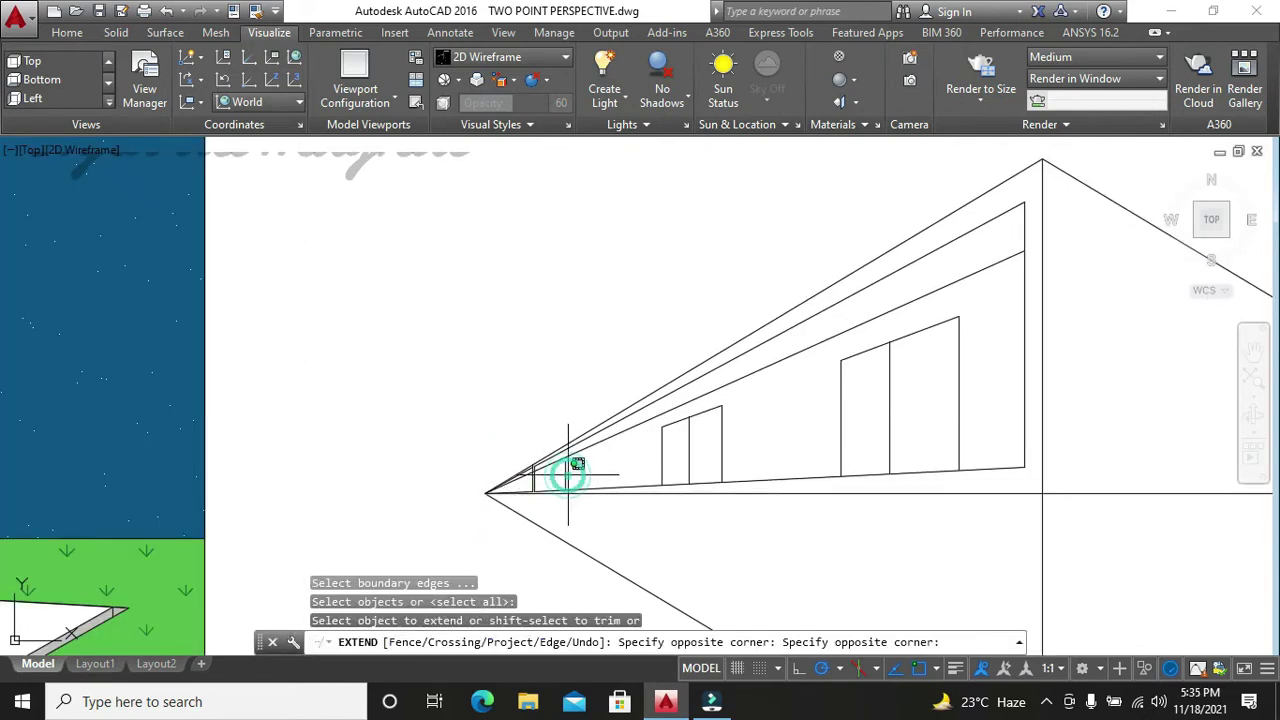
{"action": "left_click", "coordinate": [569, 476]}
{"action": "key", "text": "Escape"}
{"action": "key", "text": "Escape"}
{"action": "key", "text": "Escape"}
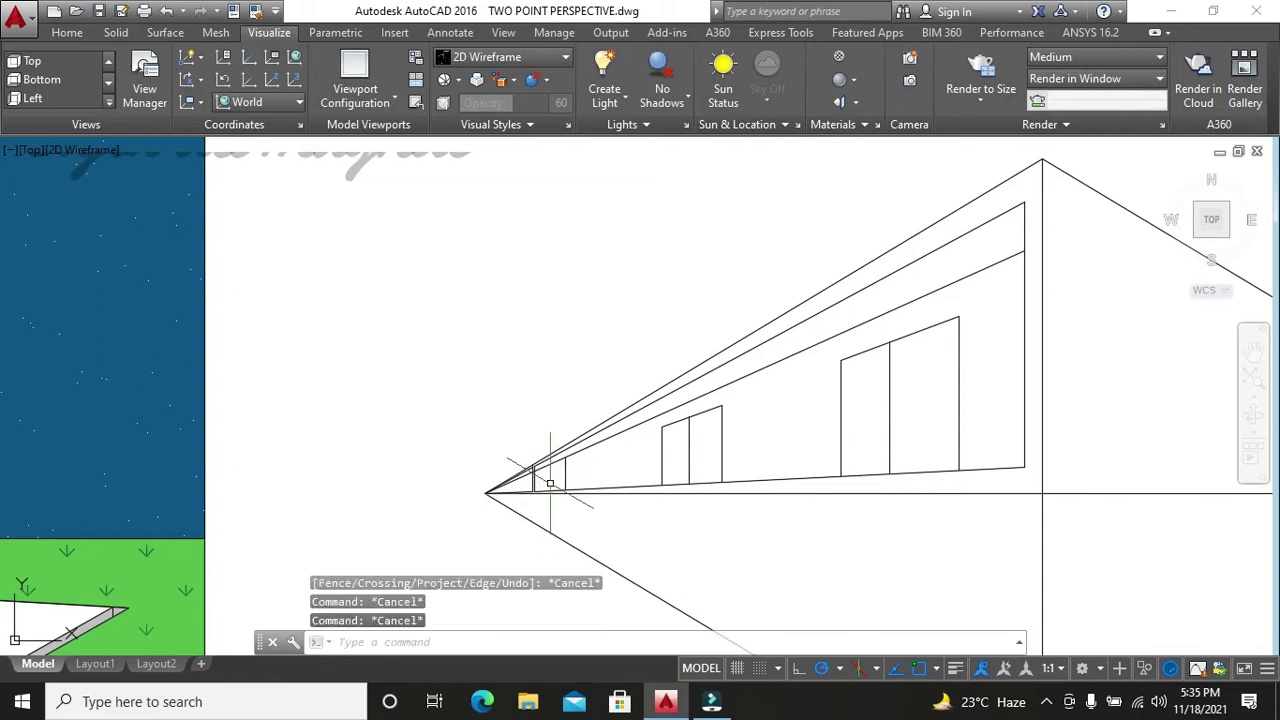
{"action": "key", "text": "Escape"}
- Attempt to trim a line end near the vanishing point, then cancel the trim
{"action": "scroll", "coordinate": [540, 476], "scroll_direction": "down", "scroll_amount": 2}
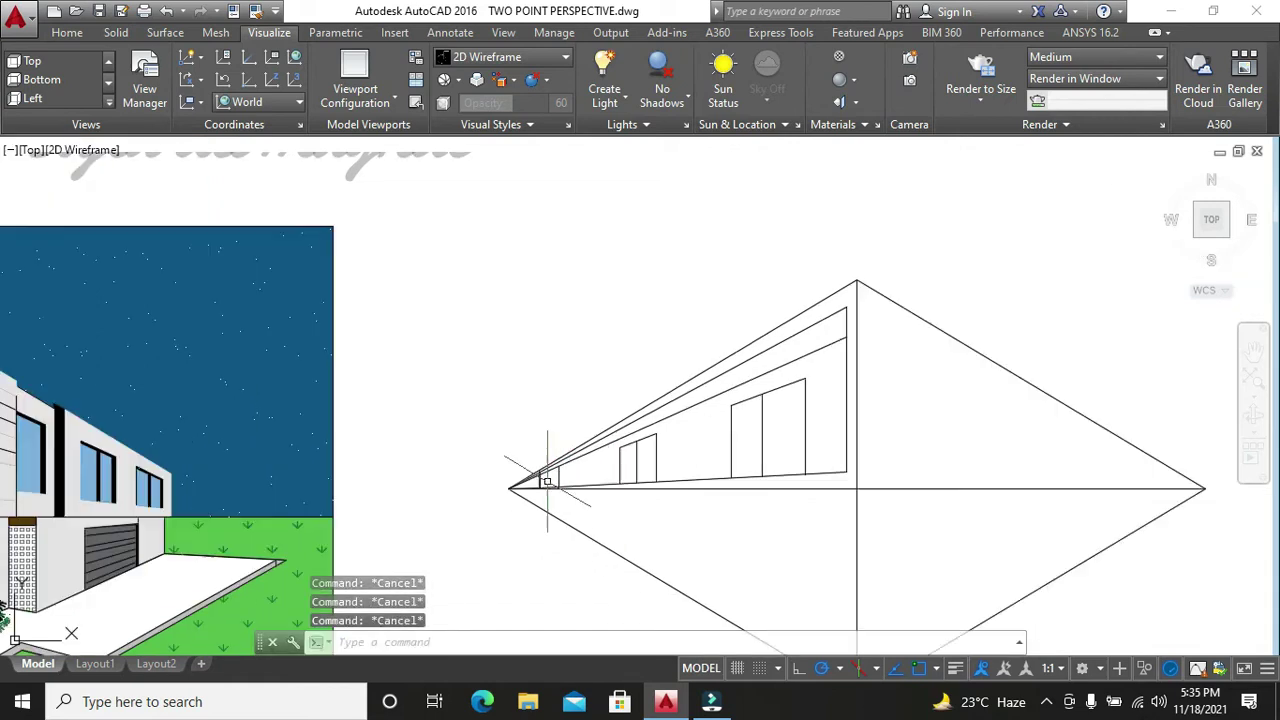
{"action": "scroll", "coordinate": [500, 478], "scroll_direction": "down", "scroll_amount": 1}
{"action": "scroll", "coordinate": [425, 492], "scroll_direction": "up", "scroll_amount": 2}
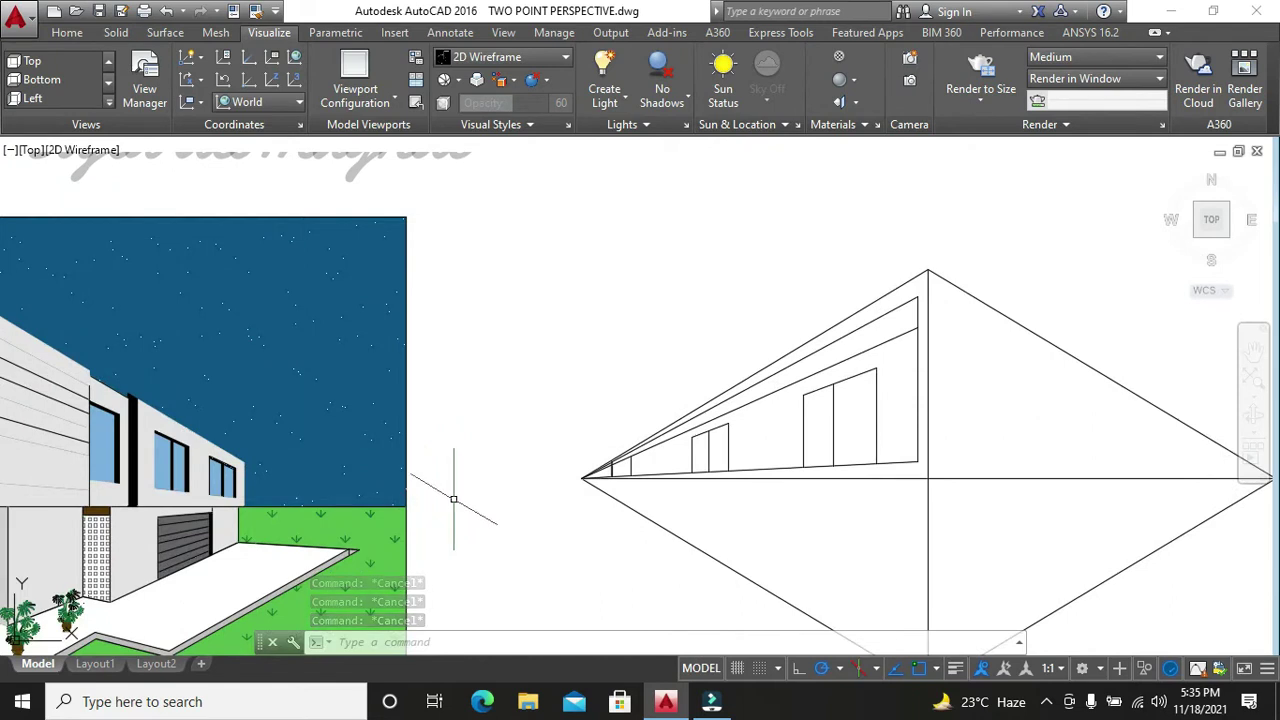
{"action": "scroll", "coordinate": [452, 500], "scroll_direction": "down", "scroll_amount": 2}
{"action": "scroll", "coordinate": [450, 495], "scroll_direction": "up", "scroll_amount": 2}
{"action": "scroll", "coordinate": [540, 460], "scroll_direction": "up", "scroll_amount": 3}
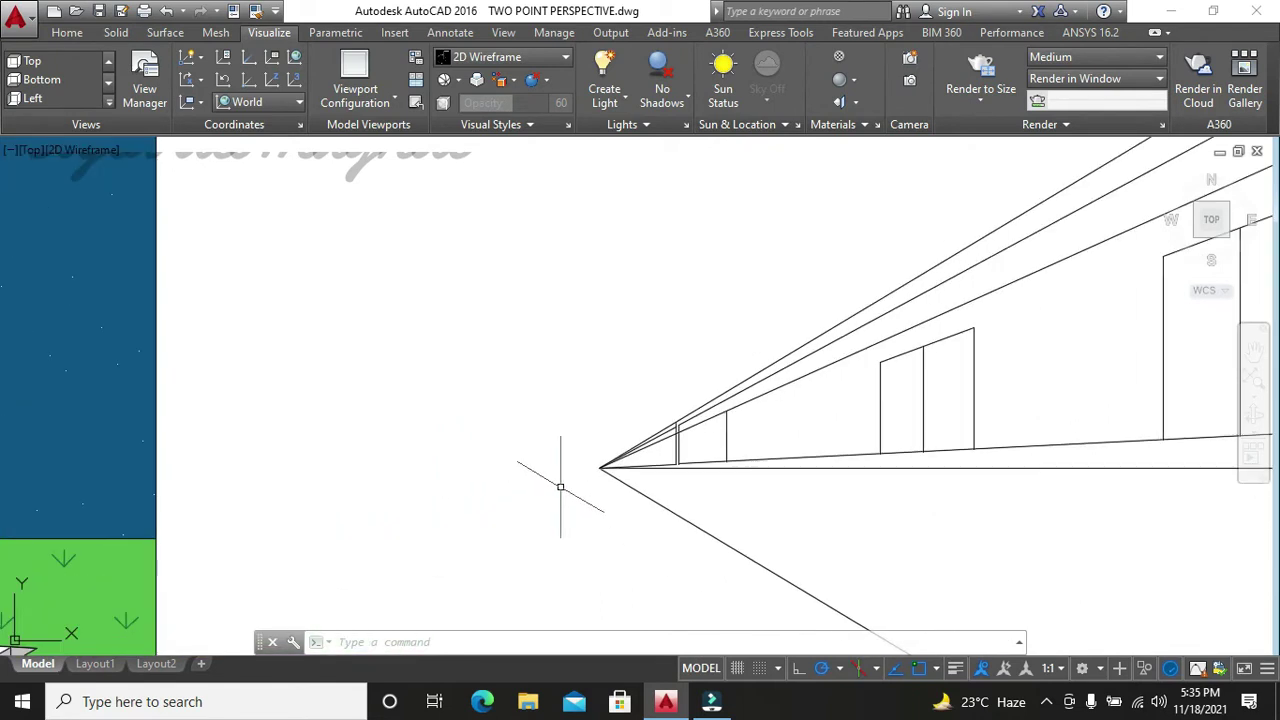
{"action": "scroll", "coordinate": [557, 457], "scroll_direction": "up", "scroll_amount": 2}
{"action": "scroll", "coordinate": [740, 462], "scroll_direction": "down", "scroll_amount": 1}
{"action": "scroll", "coordinate": [725, 468], "scroll_direction": "down", "scroll_amount": 1}
{"action": "scroll", "coordinate": [715, 470], "scroll_direction": "up", "scroll_amount": 1}
{"action": "scroll", "coordinate": [708, 476], "scroll_direction": "up", "scroll_amount": 1}
{"action": "type", "text": "tr"}
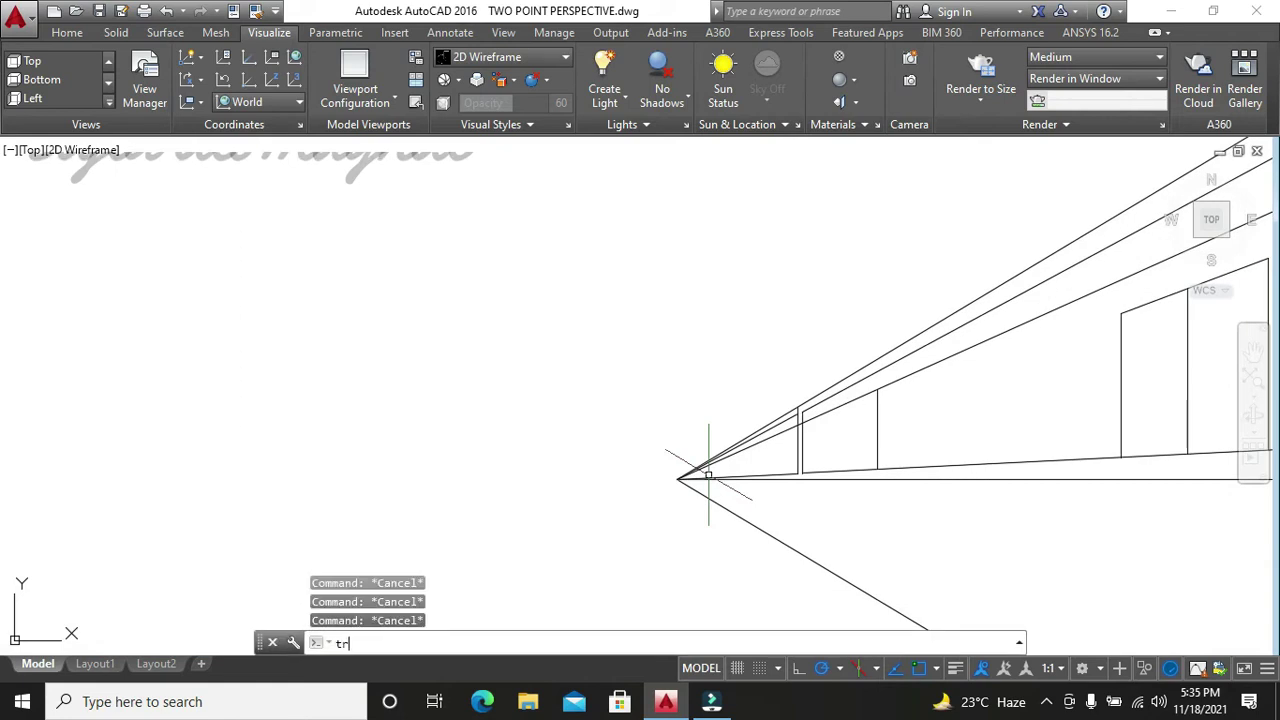
{"action": "key", "text": "Return"}
{"action": "key", "text": "Return"}
{"action": "left_click", "coordinate": [811, 426]}
{"action": "scroll", "coordinate": [803, 449], "scroll_direction": "down", "scroll_amount": 1}
{"action": "scroll", "coordinate": [789, 457], "scroll_direction": "down", "scroll_amount": 1}
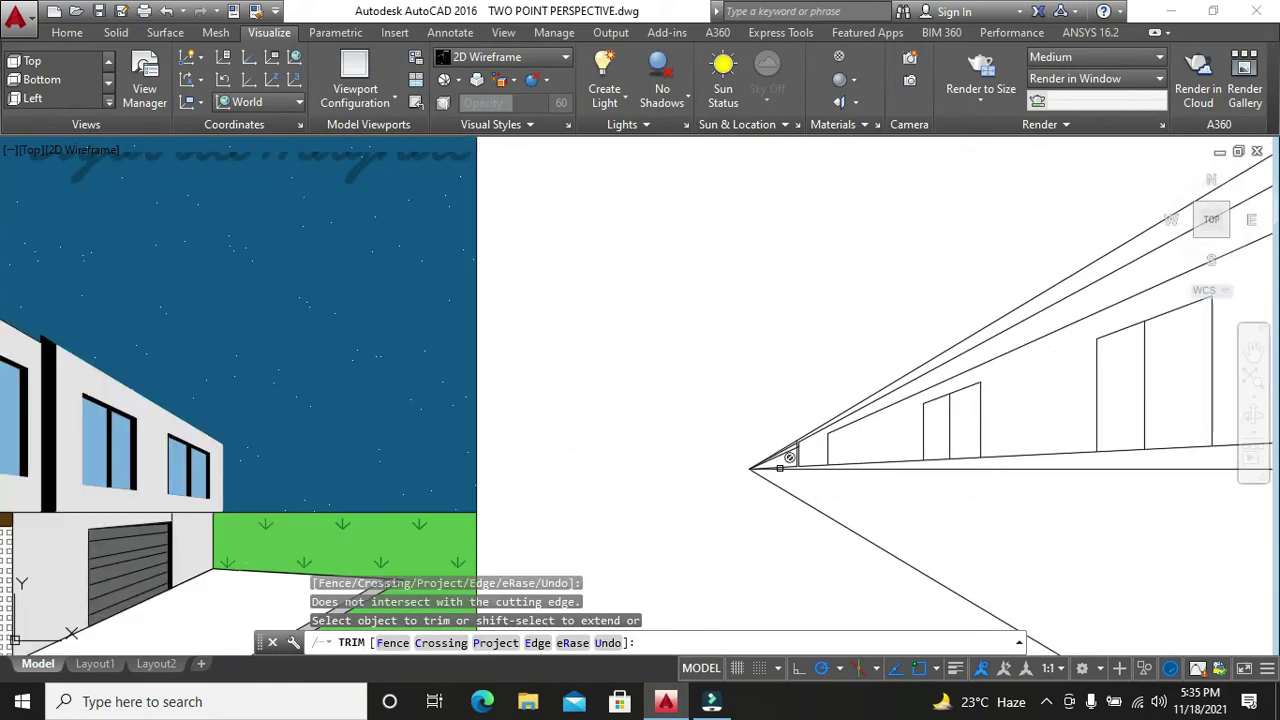
{"action": "scroll", "coordinate": [818, 443], "scroll_direction": "up", "scroll_amount": 1}
{"action": "scroll", "coordinate": [815, 447], "scroll_direction": "down", "scroll_amount": 2}
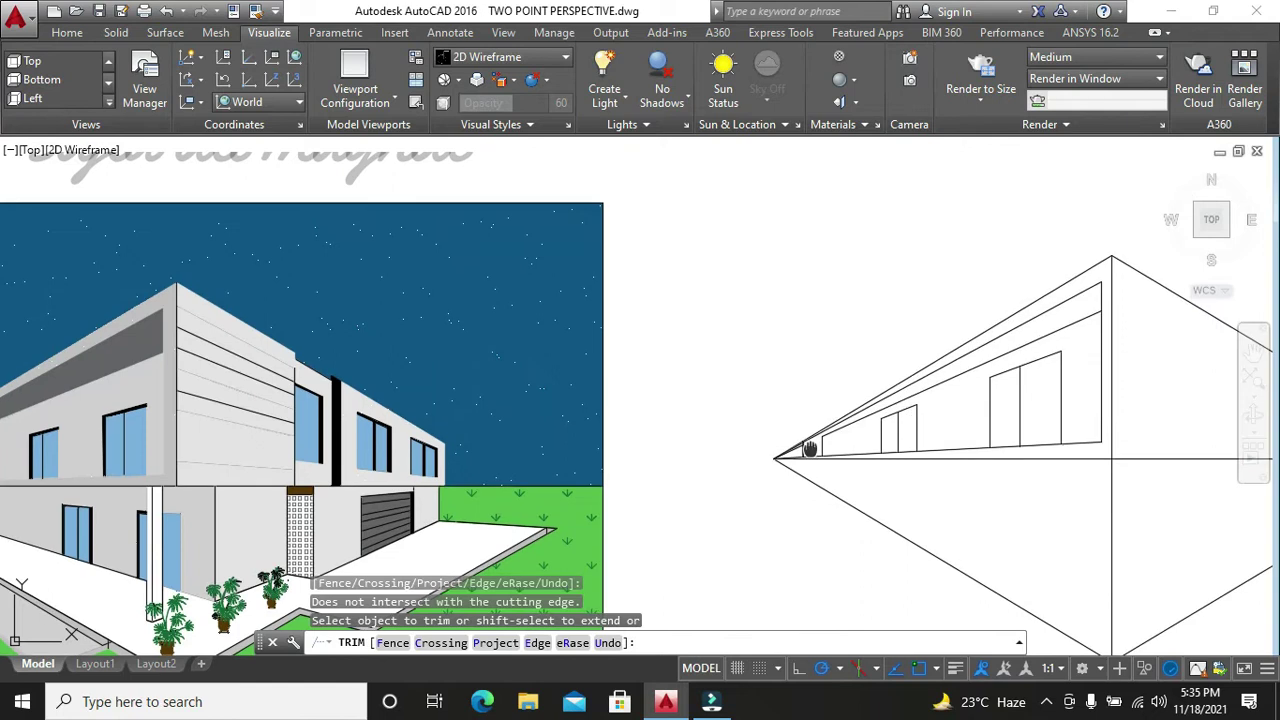
{"action": "scroll", "coordinate": [790, 462], "scroll_direction": "up", "scroll_amount": 1}
{"action": "key", "text": "Escape"}
{"action": "key", "text": "Escape"}
{"action": "key", "text": "Escape"}
- Window-select the two stray short lines at the left vanishing point and delete them
{"action": "scroll", "coordinate": [795, 455], "scroll_direction": "up", "scroll_amount": 3}
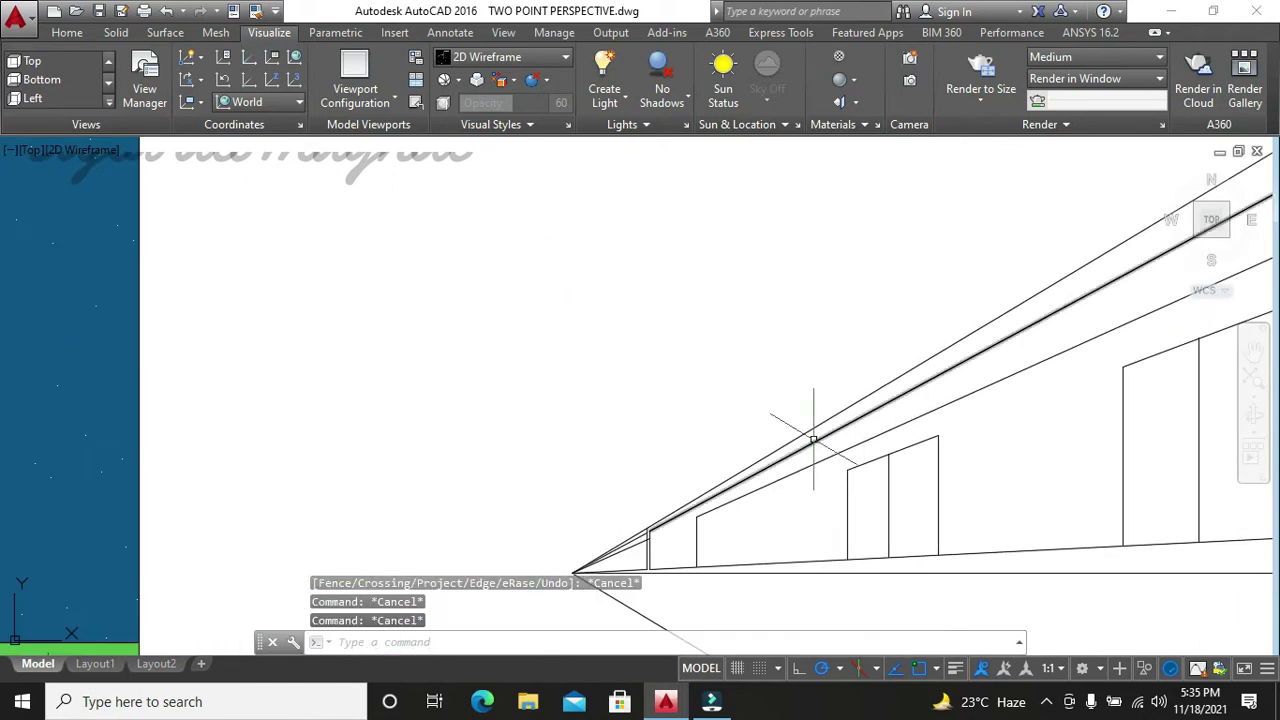
{"action": "scroll", "coordinate": [600, 557], "scroll_direction": "down", "scroll_amount": 1}
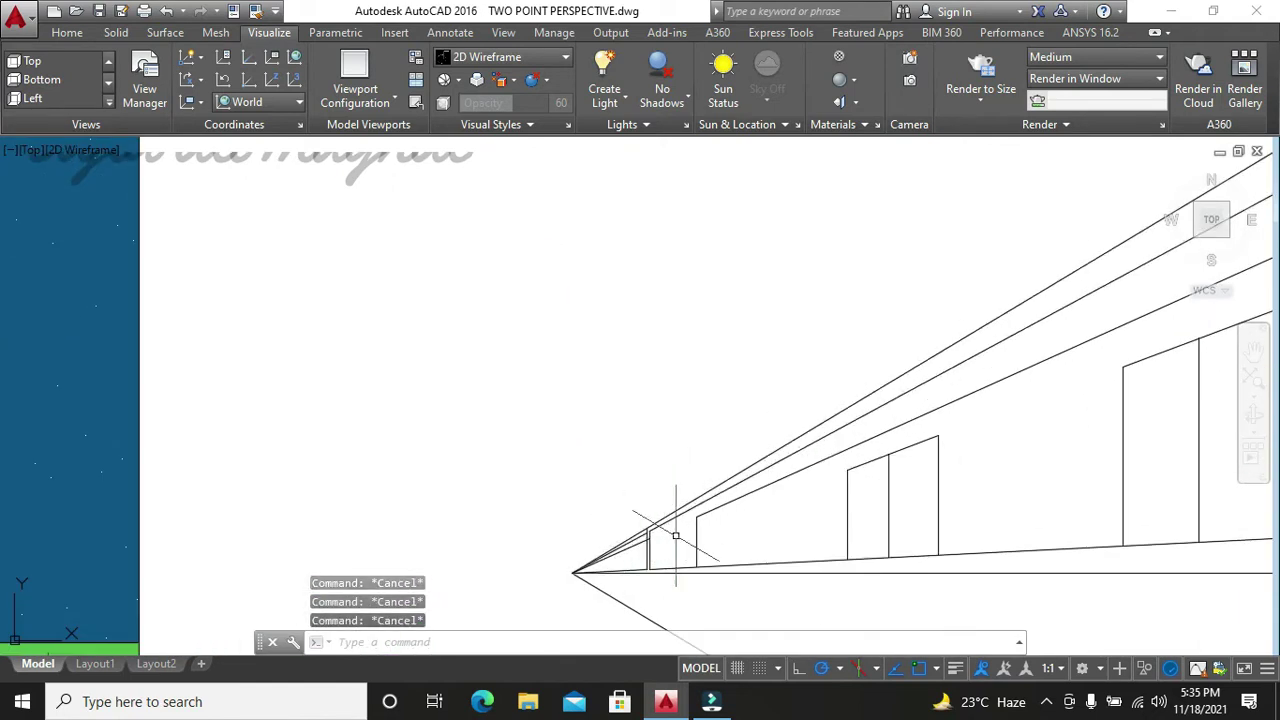
{"action": "scroll", "coordinate": [676, 540], "scroll_direction": "down", "scroll_amount": 2}
{"action": "scroll", "coordinate": [677, 539], "scroll_direction": "down", "scroll_amount": 2}
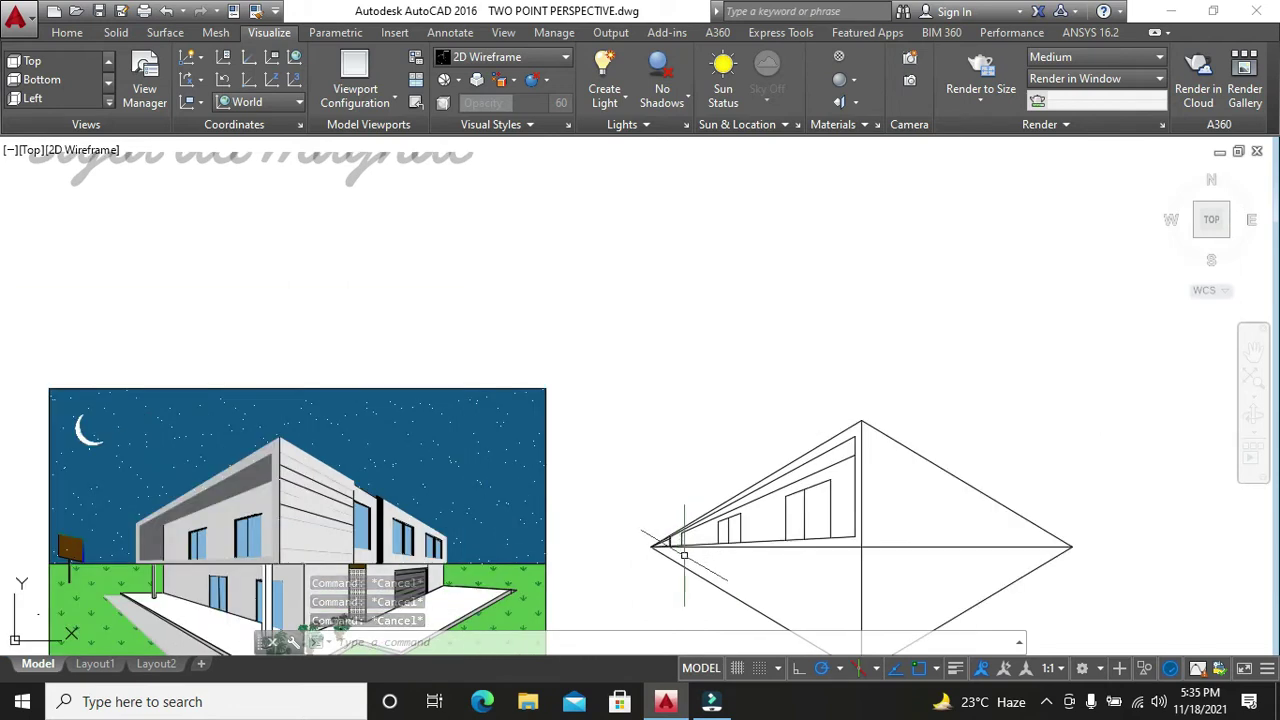
{"action": "middle_click_drag", "start_coordinate": [787, 577], "coordinate": [731, 577]}
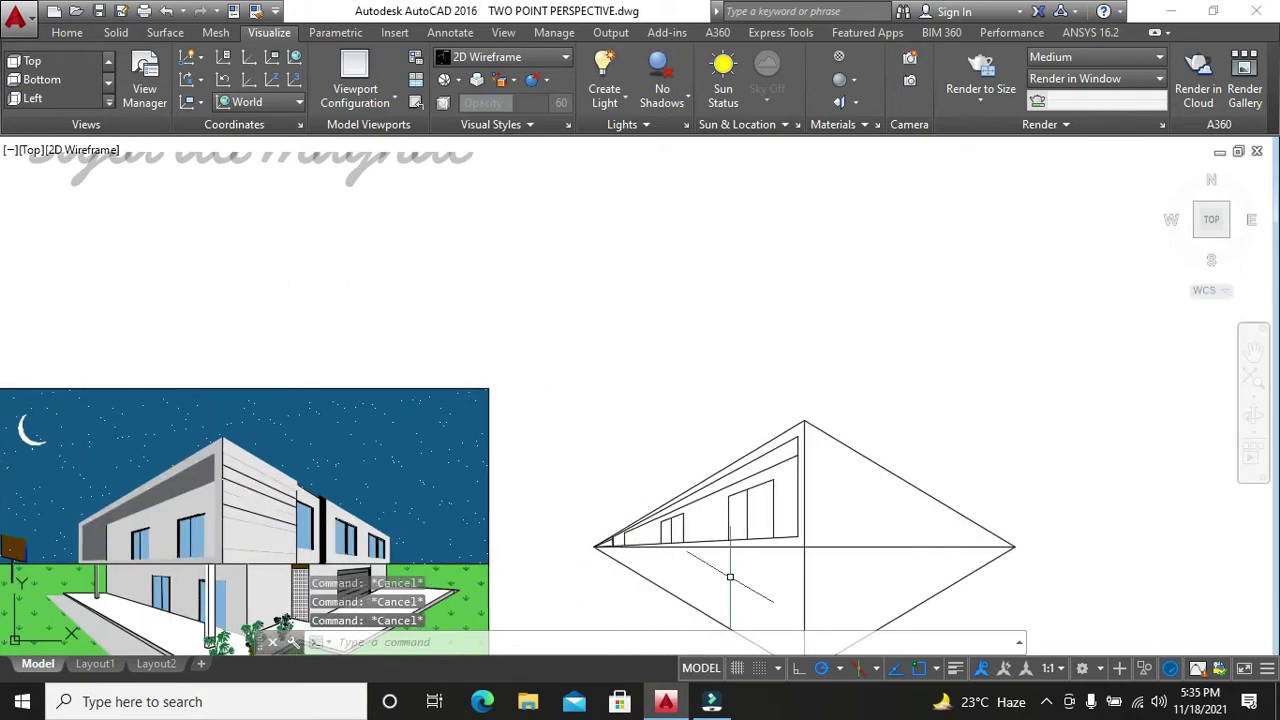
{"action": "scroll", "coordinate": [609, 480], "scroll_direction": "up", "scroll_amount": 3}
{"action": "scroll", "coordinate": [609, 480], "scroll_direction": "up", "scroll_amount": 2}
{"action": "scroll", "coordinate": [609, 480], "scroll_direction": "up", "scroll_amount": 4}
{"action": "left_click", "coordinate": [390, 482]}
{"action": "left_click", "coordinate": [296, 528]}
{"action": "key", "text": "Delete"}
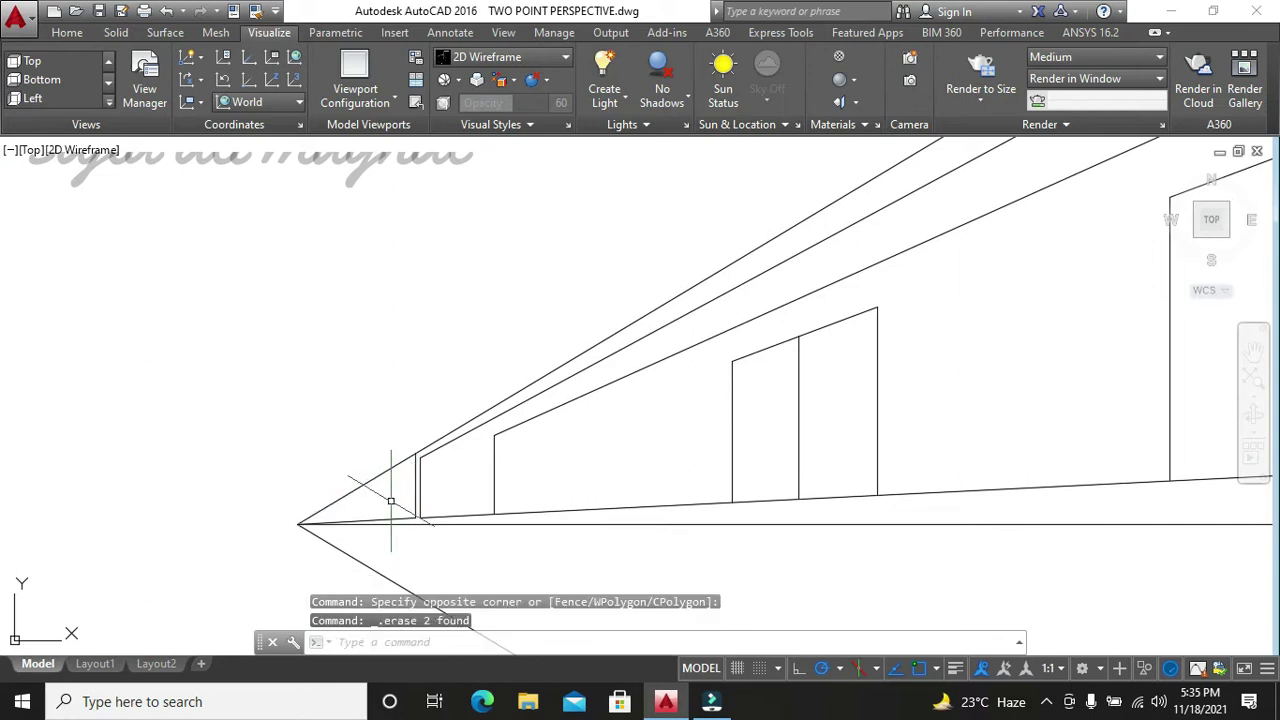
- Zoom out, clear any pending command, and start a new LINE
{"action": "scroll", "coordinate": [391, 501], "scroll_direction": "down", "scroll_amount": 2}
{"action": "scroll", "coordinate": [391, 490], "scroll_direction": "down", "scroll_amount": 2}
{"action": "scroll", "coordinate": [480, 470], "scroll_direction": "down", "scroll_amount": 1}
{"action": "key", "text": "Escape"}
{"action": "key", "text": "Escape"}
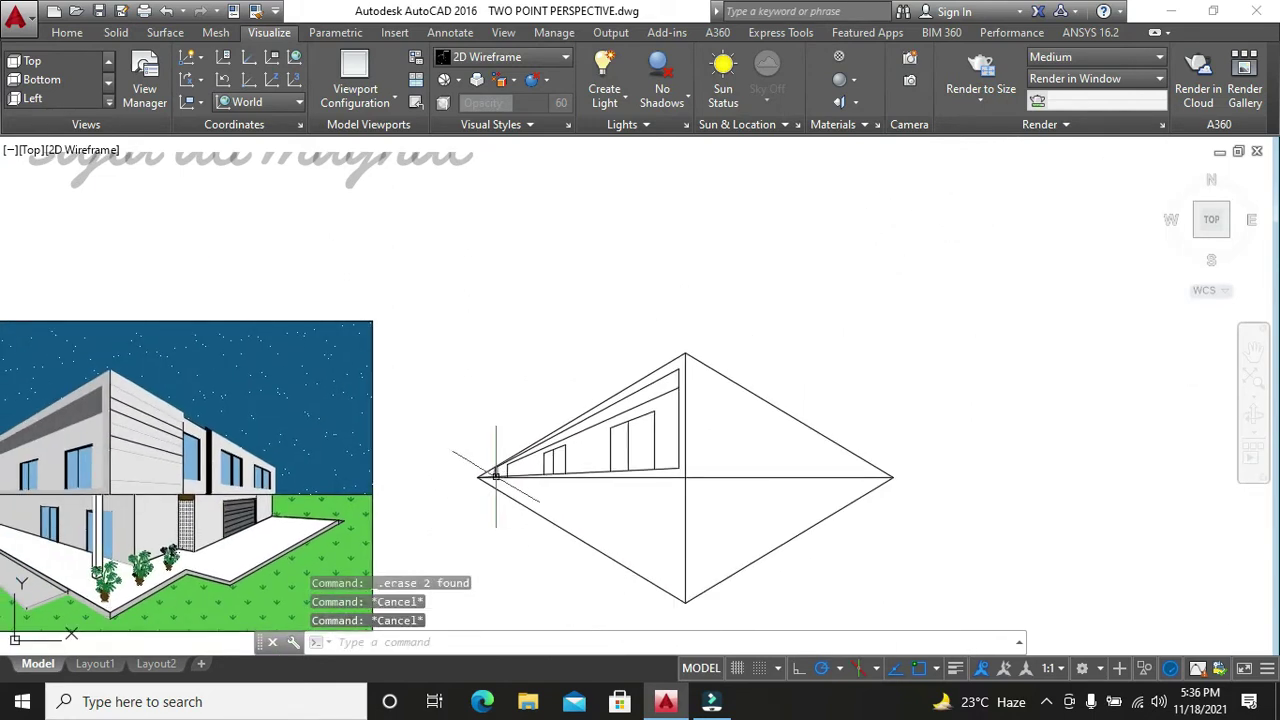
{"action": "type", "text": "l"}
{"action": "key", "text": "Return"}
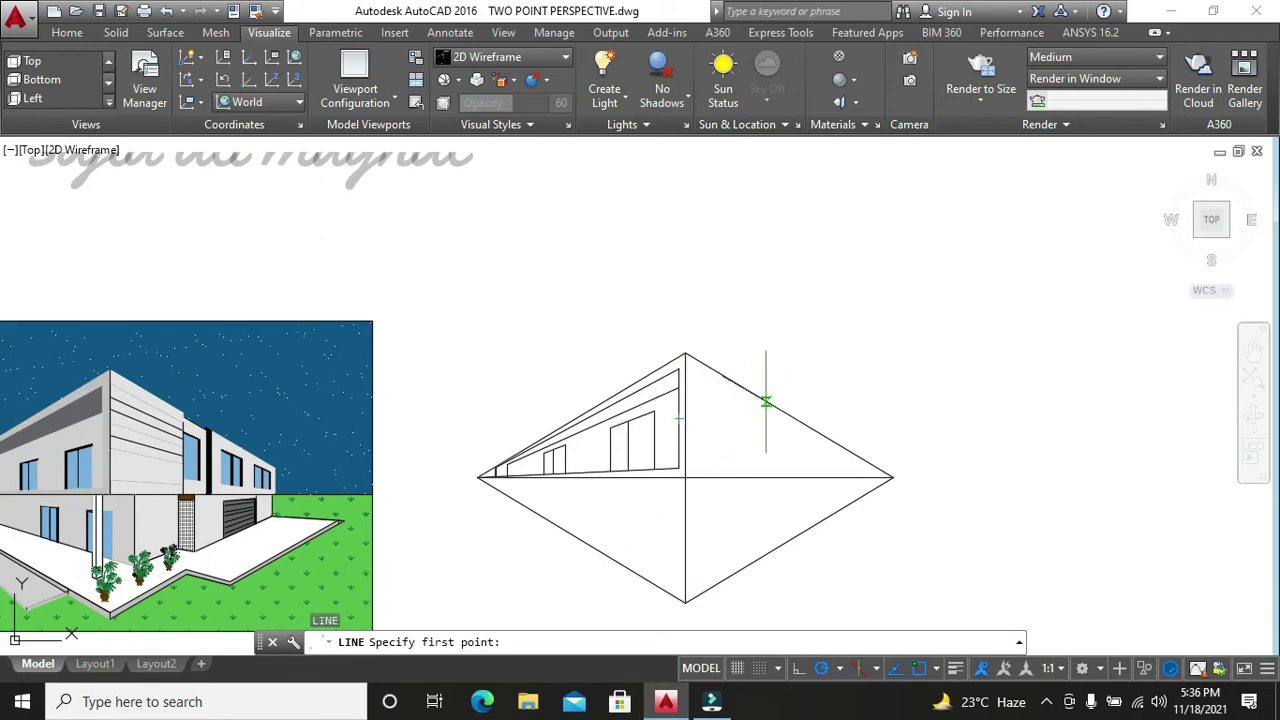
- Draw a vertical edge on the right wall down to the horizon, plus a roof line to the right vanishing point
{"action": "left_click", "coordinate": [766, 401]}
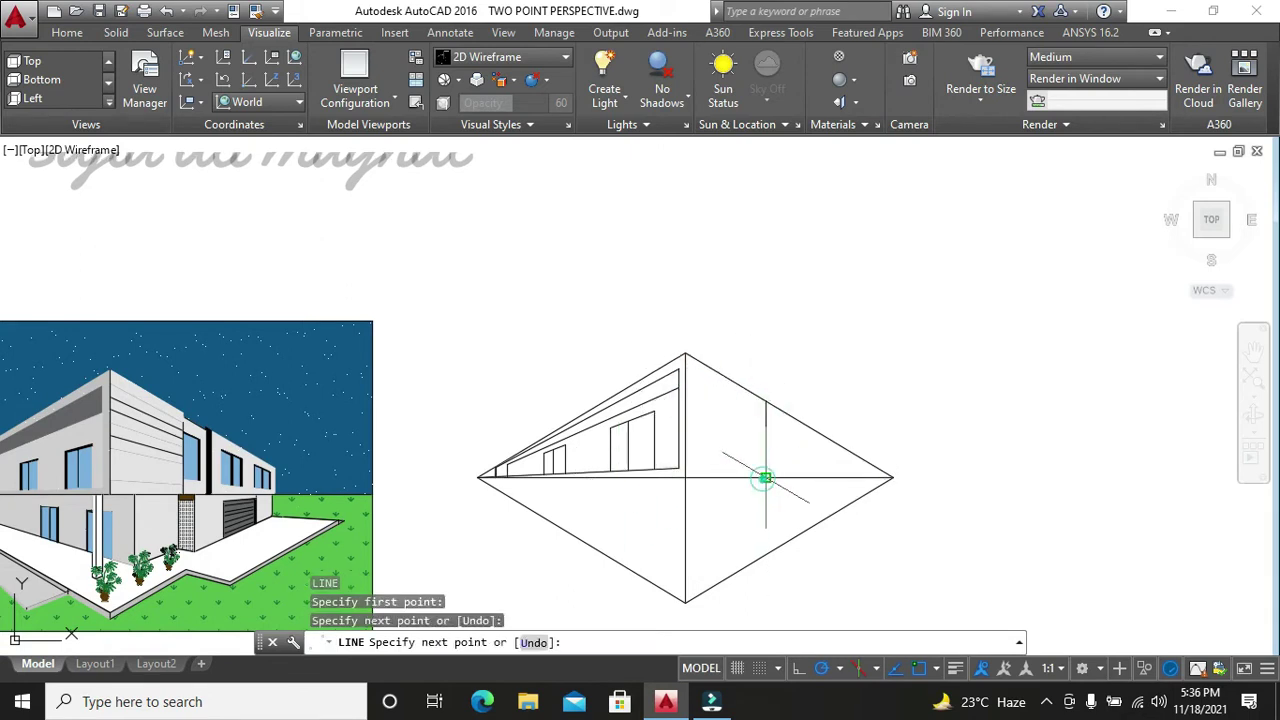
{"action": "left_click", "coordinate": [766, 478]}
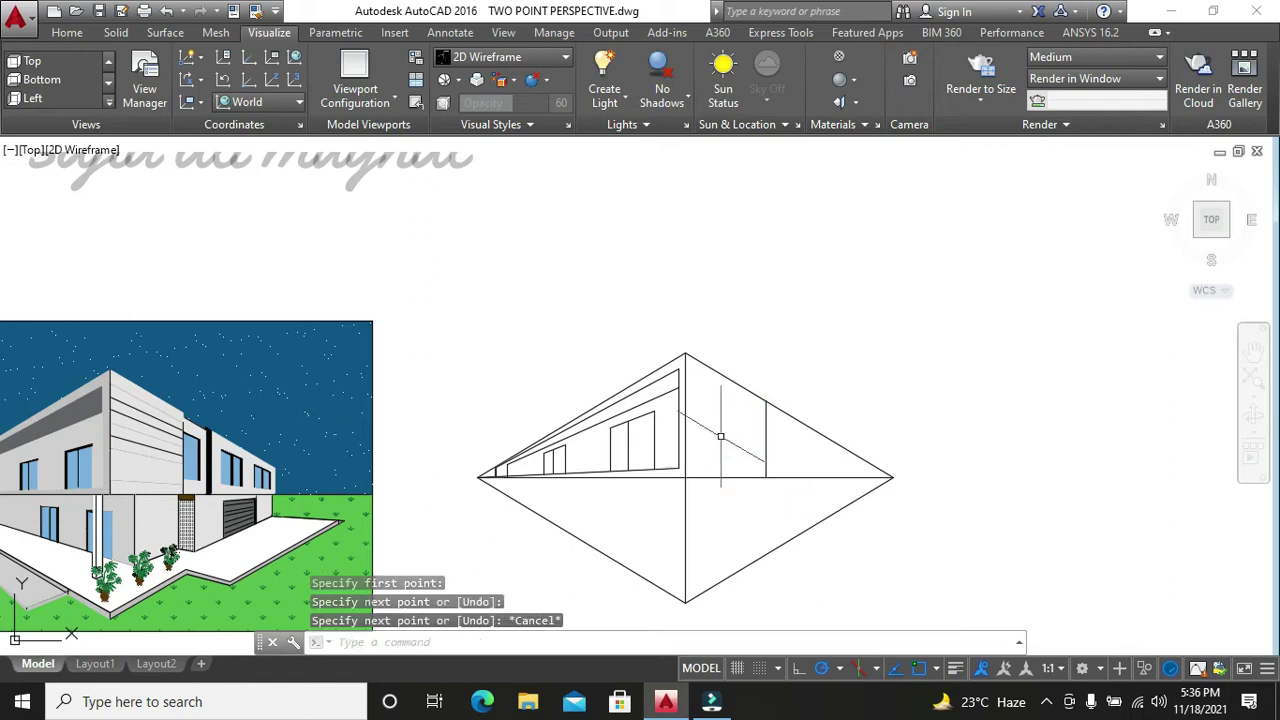
{"action": "key", "text": "Return"}
{"action": "key", "text": "Return"}
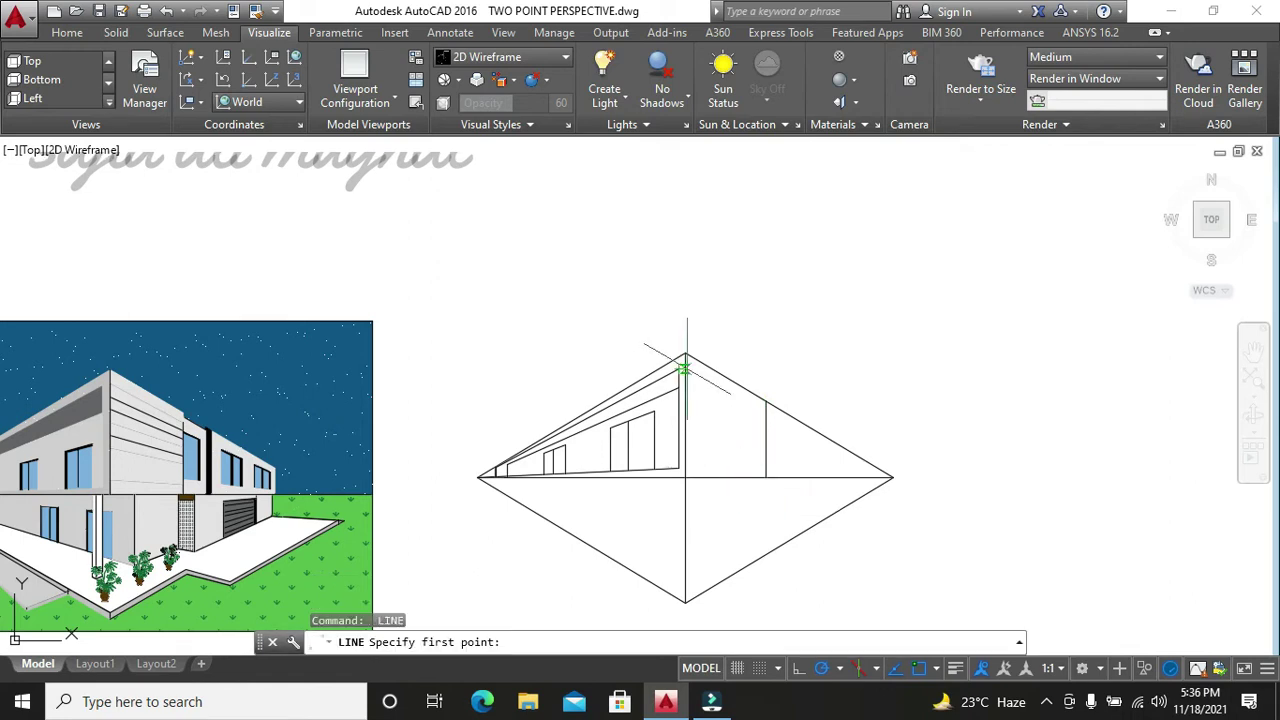
{"action": "left_click", "coordinate": [680, 367]}
{"action": "scroll", "coordinate": [684, 362], "scroll_direction": "up", "scroll_amount": 2}
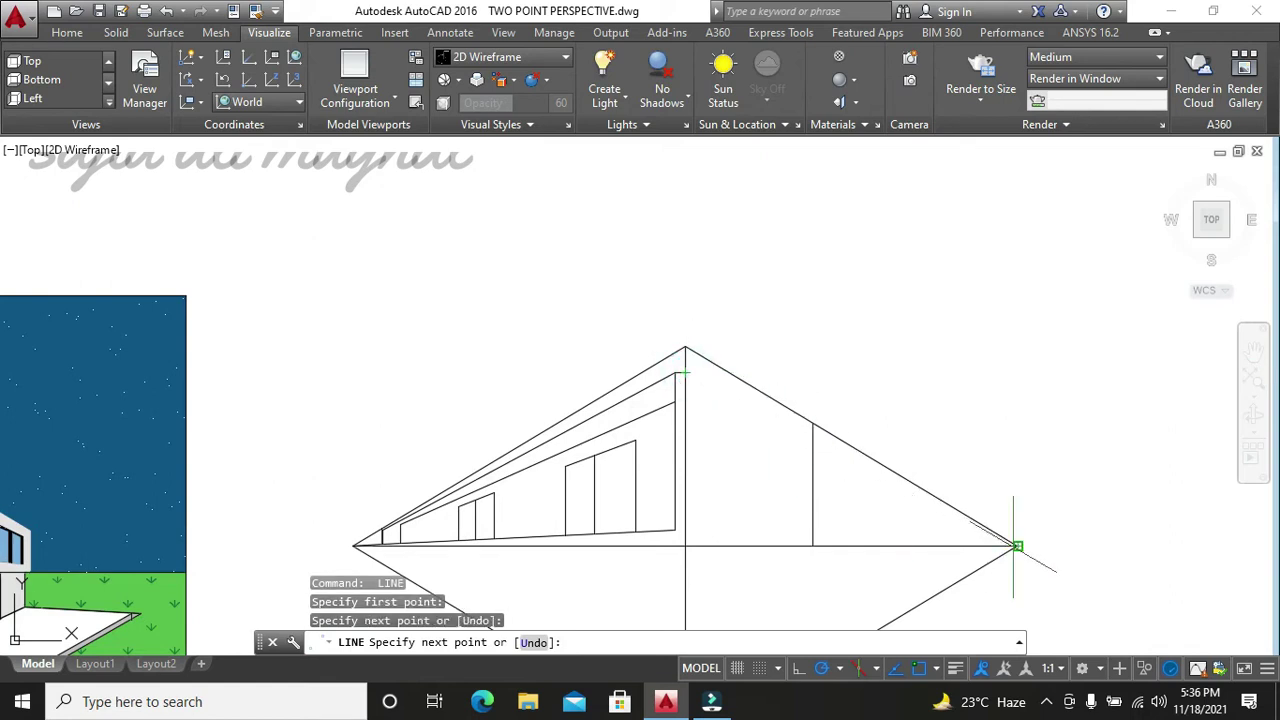
{"action": "left_click", "coordinate": [1017, 546]}
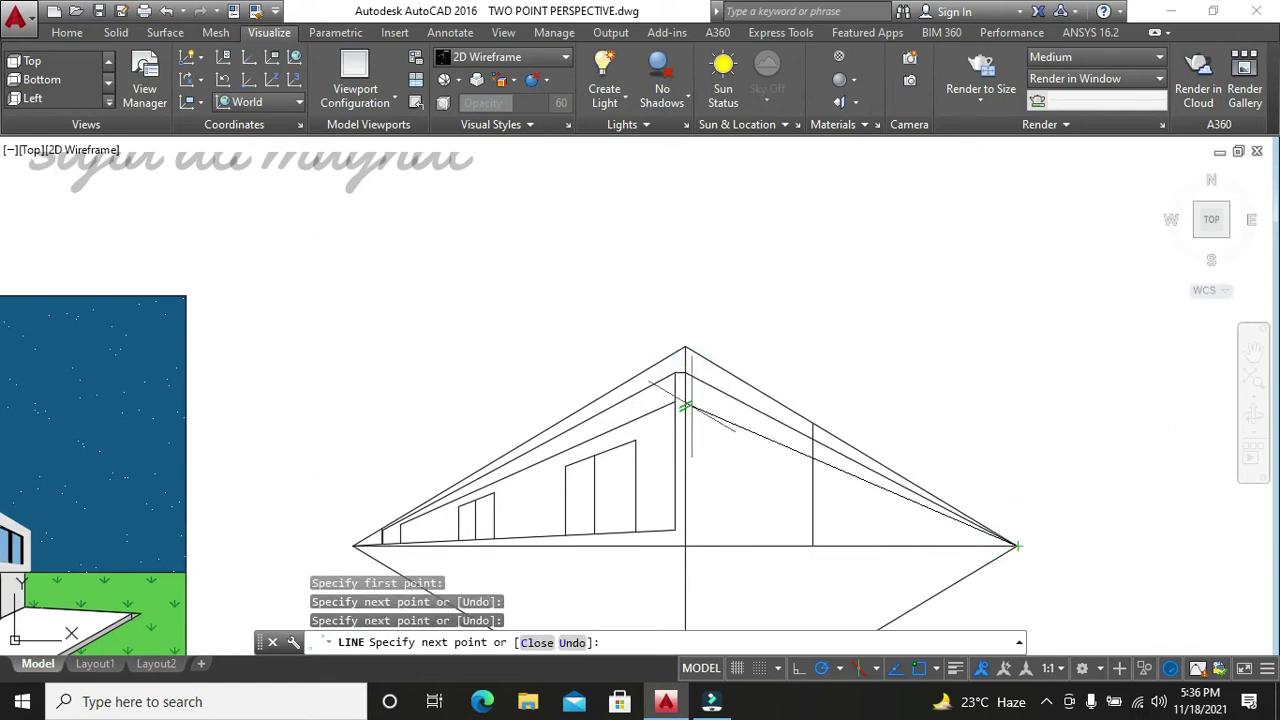
{"action": "left_click", "coordinate": [686, 373]}
{"action": "key", "text": "Escape"}
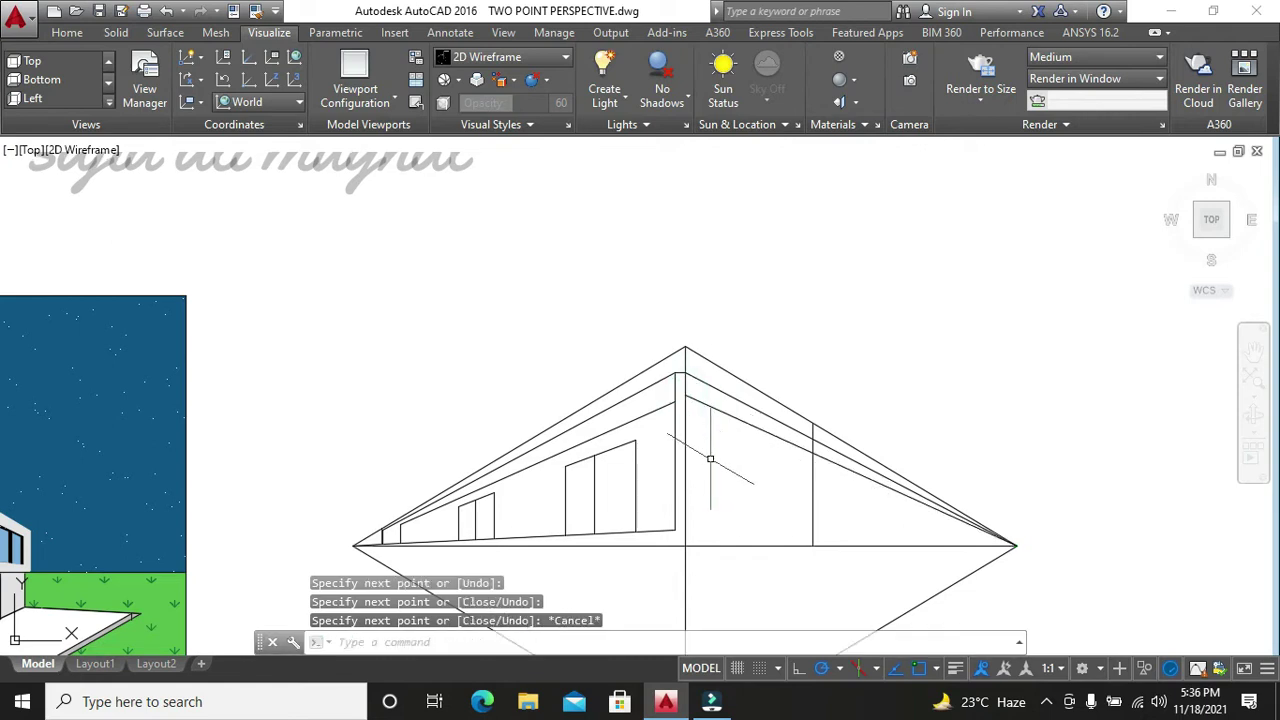
- Draw two more lines from the near corner edge to the right vanishing point
{"action": "key", "text": "space"}
{"action": "left_click", "coordinate": [685, 424]}
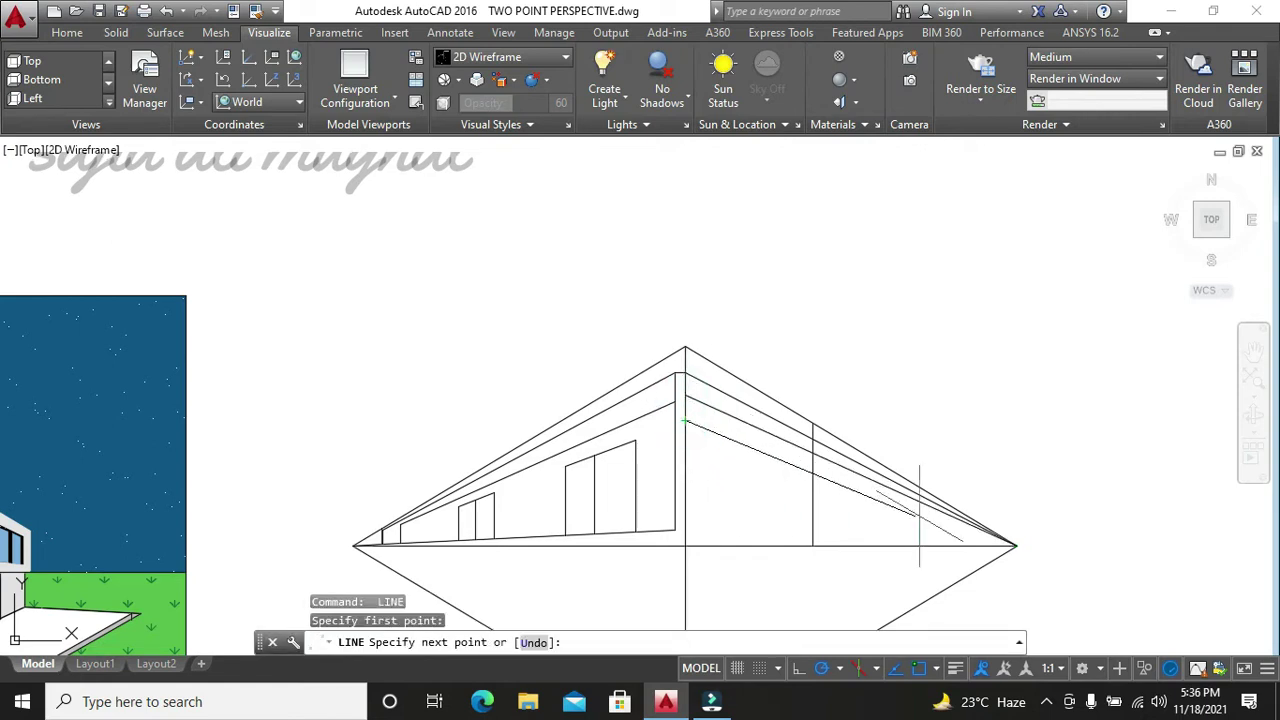
{"action": "left_click", "coordinate": [1017, 546]}
{"action": "key", "text": "Escape"}
{"action": "key", "text": "space"}
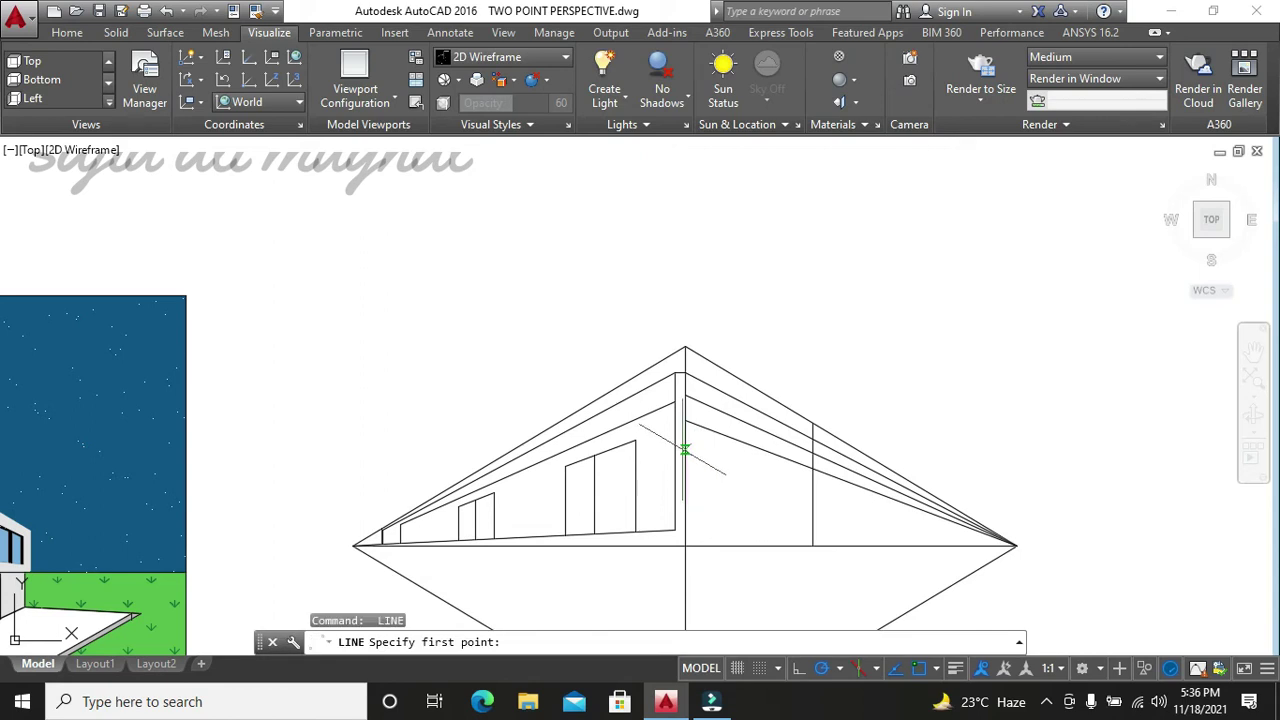
{"action": "left_click", "coordinate": [685, 449]}
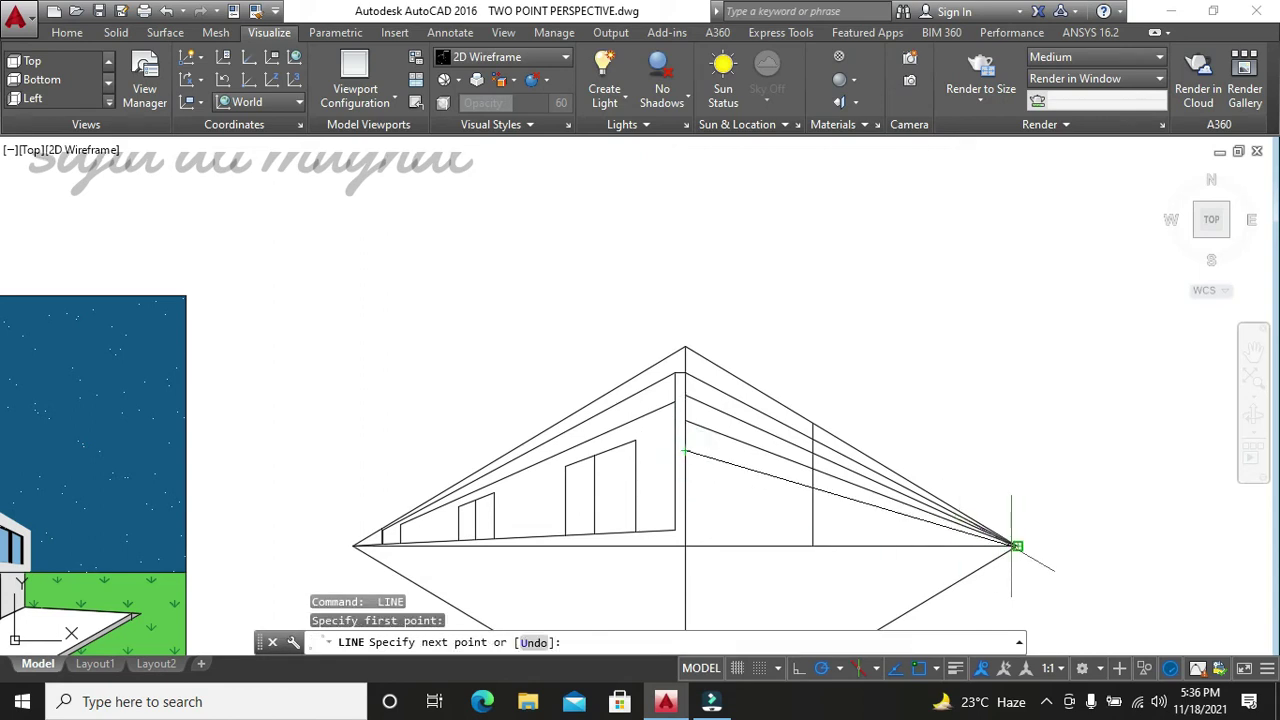
{"action": "left_click", "coordinate": [1016, 545]}
{"action": "left_click", "coordinate": [683, 481]}
{"action": "key", "text": "space"}
{"action": "key", "text": "space"}
- Add a lower line from the right wall to the right vanishing point
{"action": "left_click", "coordinate": [685, 510]}
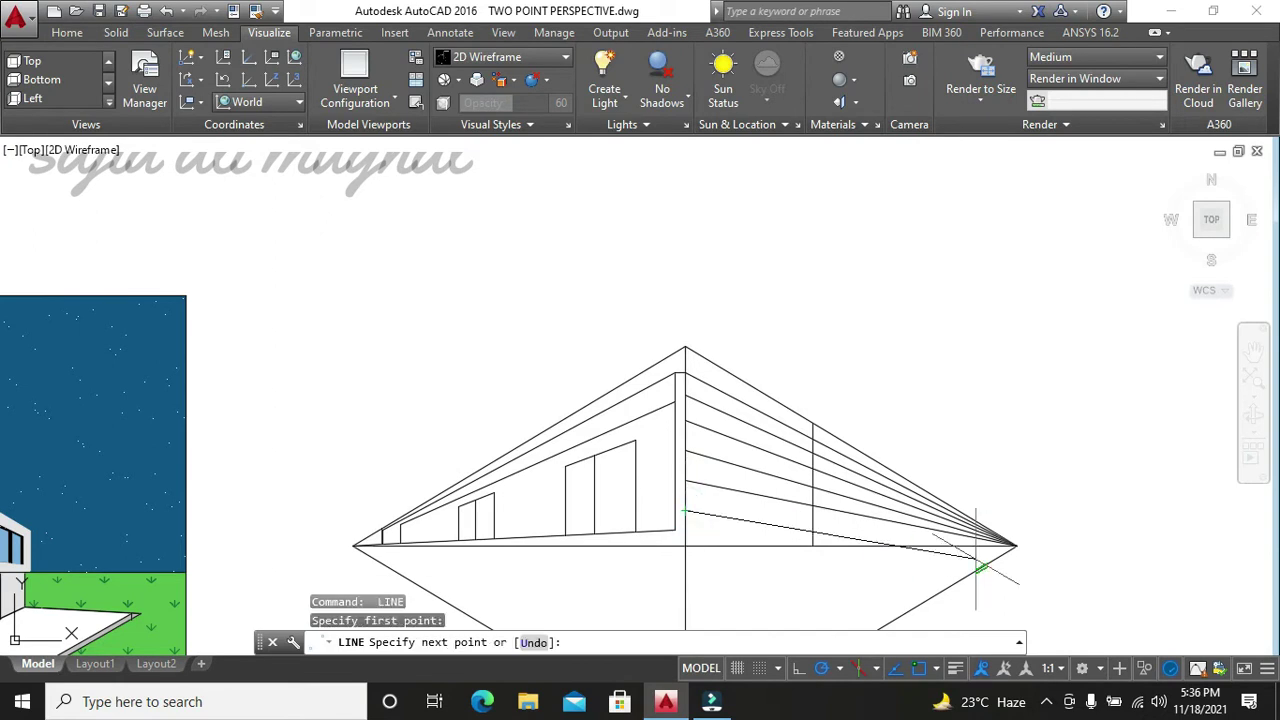
{"action": "left_click", "coordinate": [1016, 545]}
{"action": "key", "text": "Escape"}
{"action": "scroll", "coordinate": [891, 552], "scroll_direction": "down", "scroll_amount": 2}
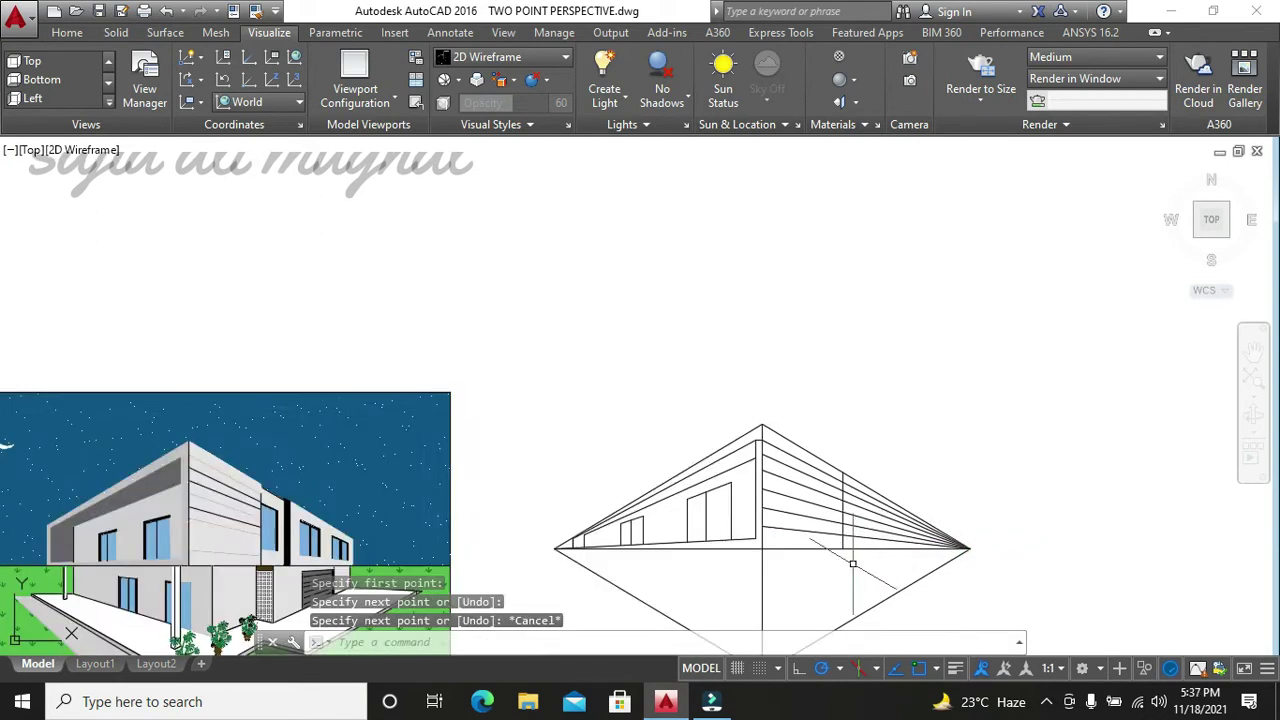
- Pan to recentre the house and snap a start point on the right wall, then cancel
{"action": "key", "text": "space"}
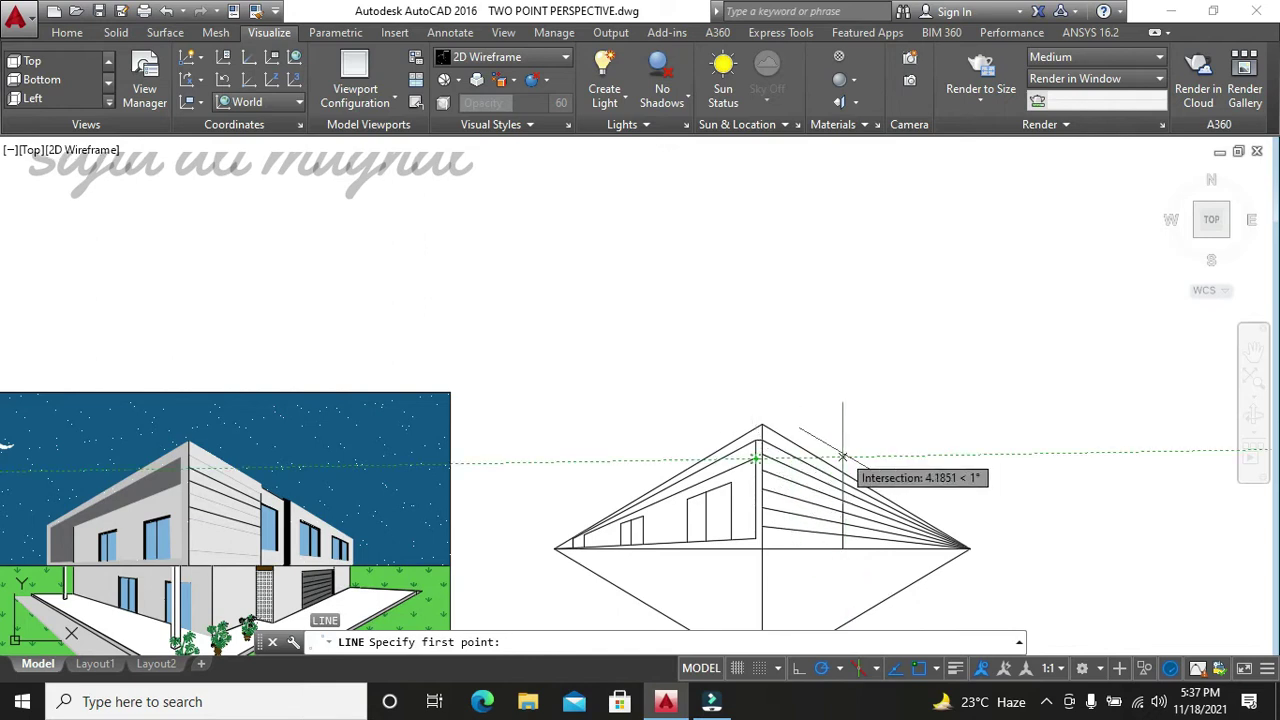
{"action": "key", "text": "Escape"}
{"action": "scroll", "coordinate": [880, 489], "scroll_direction": "up", "scroll_amount": 1}
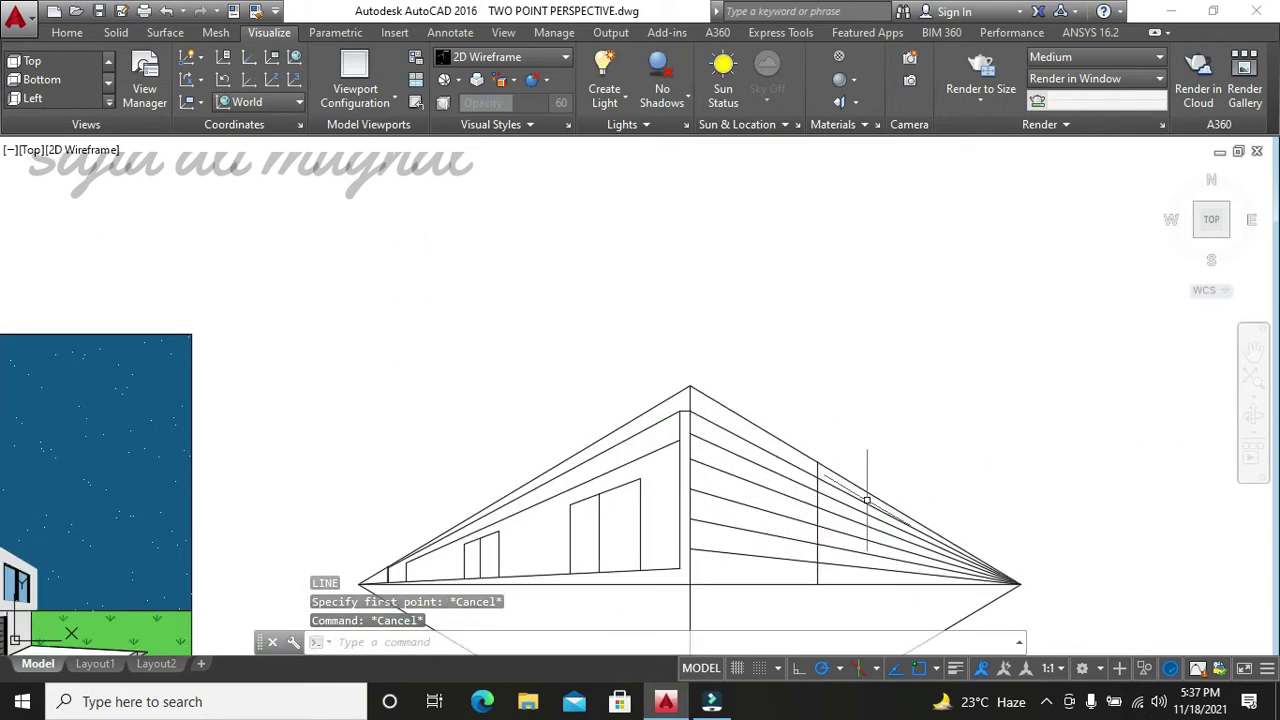
{"action": "scroll", "coordinate": [883, 475], "scroll_direction": "up", "scroll_amount": 1}
{"action": "scroll", "coordinate": [886, 456], "scroll_direction": "down", "scroll_amount": 2}
{"action": "middle_click_drag", "start_coordinate": [886, 456], "coordinate": [824, 419]}
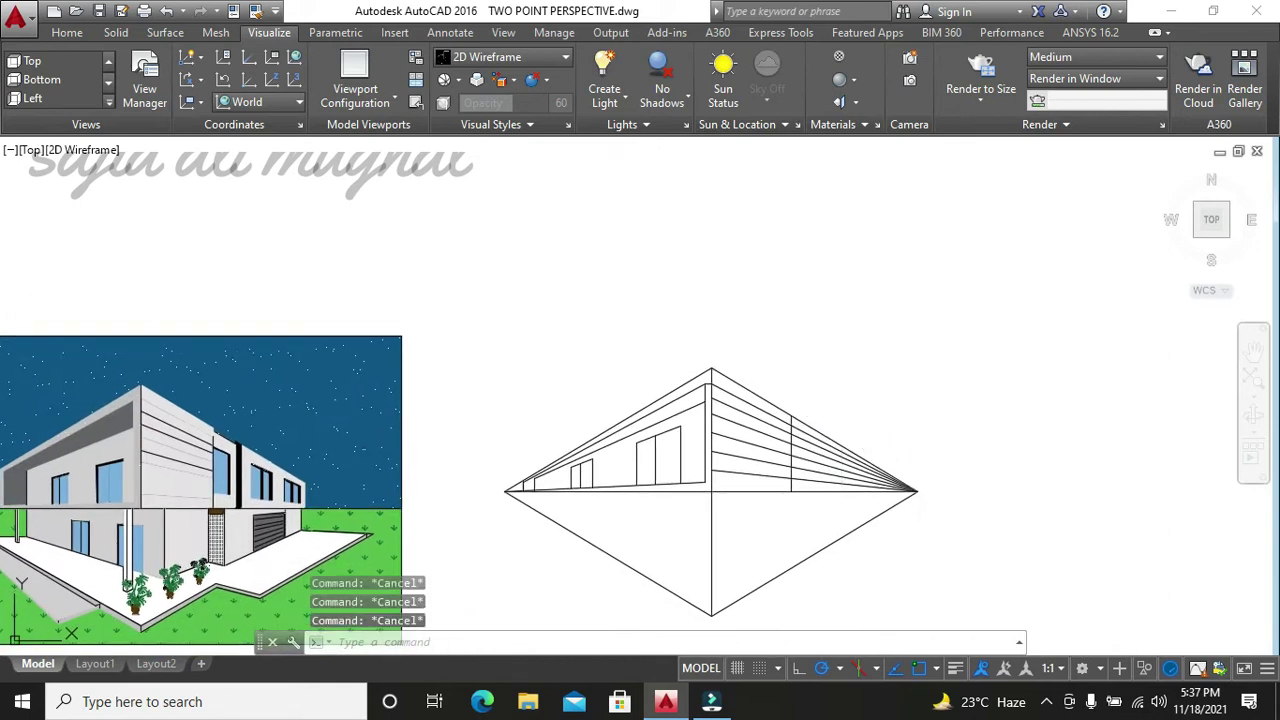
{"action": "key", "text": "space"}
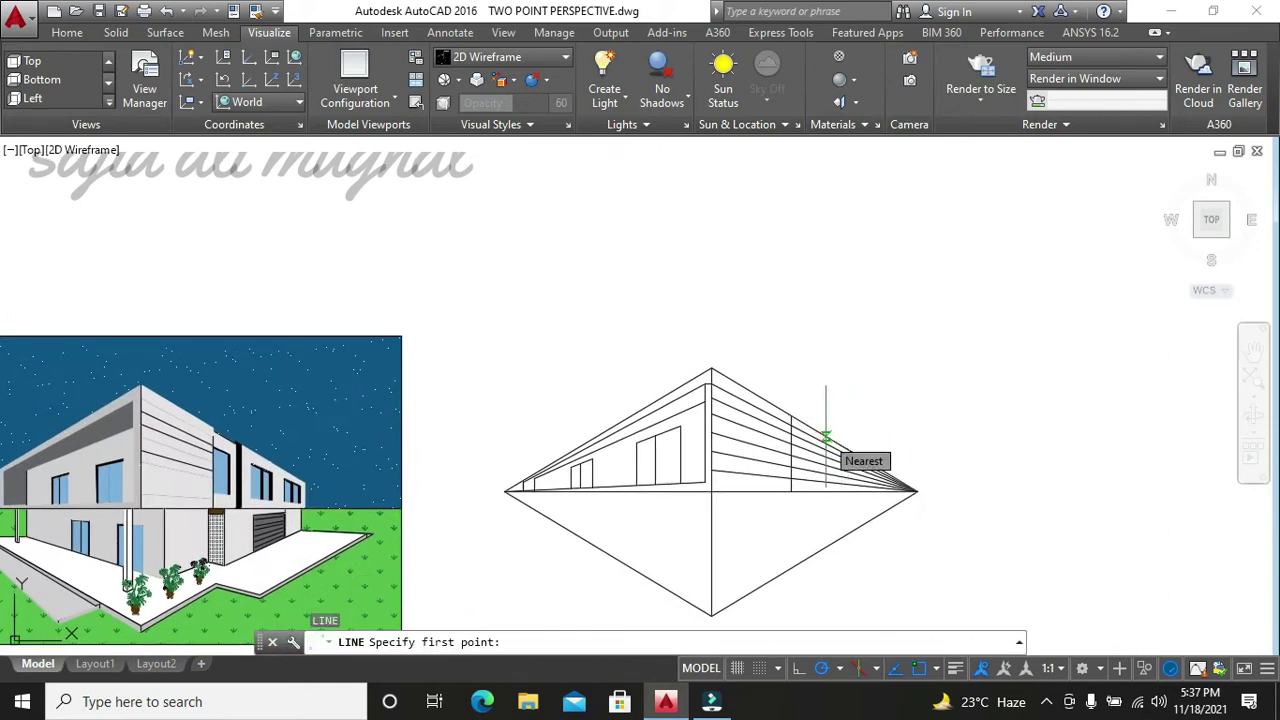
{"action": "left_click", "coordinate": [826, 437]}
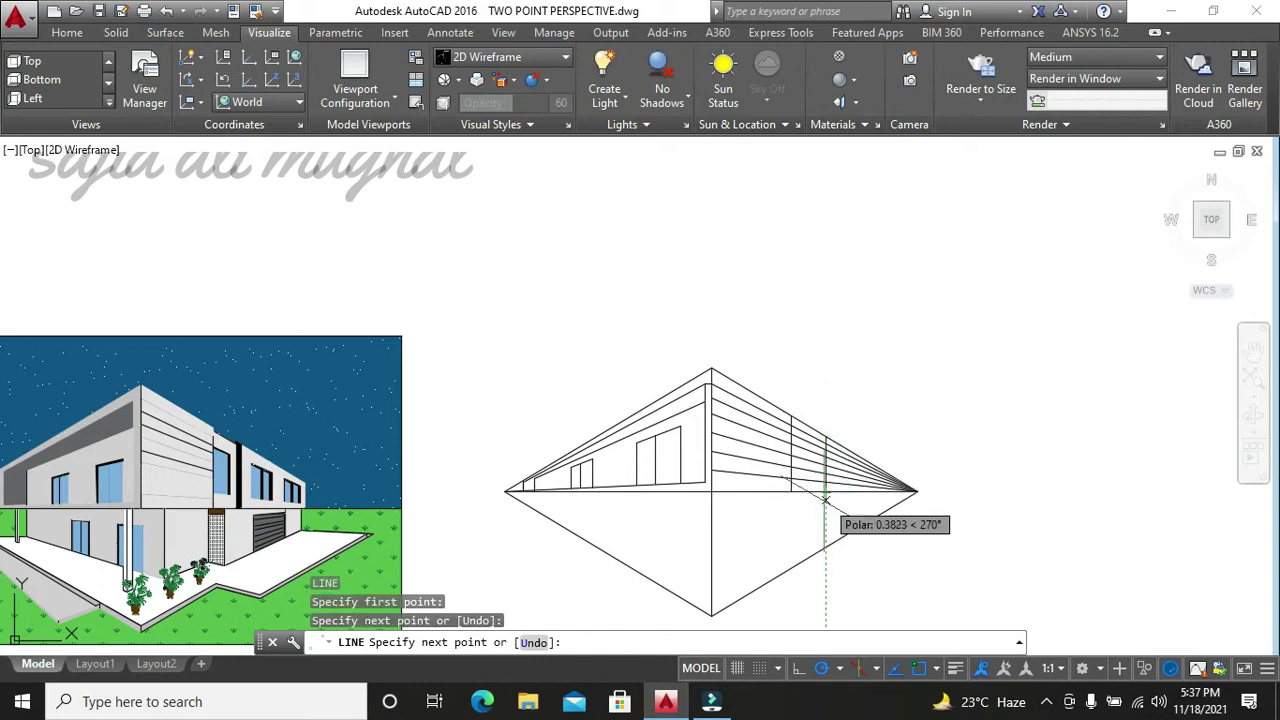
{"action": "key", "text": "Escape"}
- Trim the horizontal bands between the verticals on the right wall panel
{"action": "type", "text": "t"}
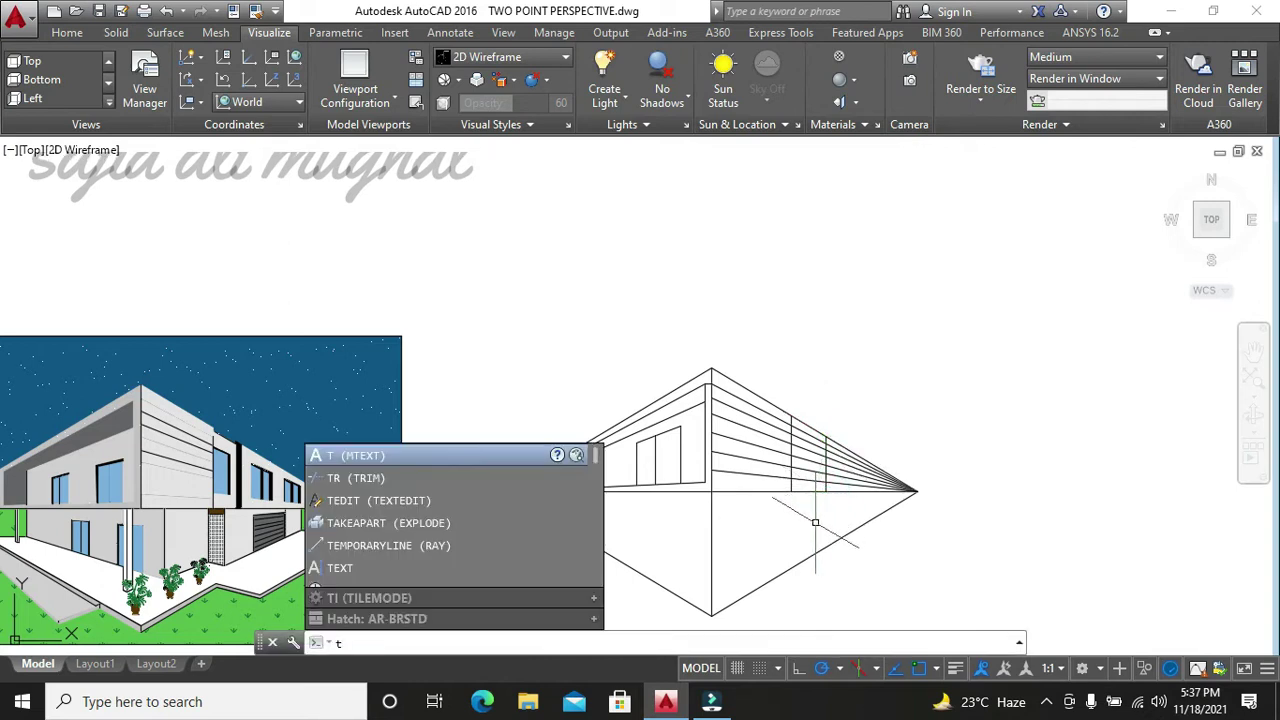
{"action": "key", "text": "Return"}
{"action": "key", "text": "Return"}
{"action": "scroll", "coordinate": [807, 480], "scroll_direction": "up", "scroll_amount": 2}
{"action": "left_click", "coordinate": [806, 490]}
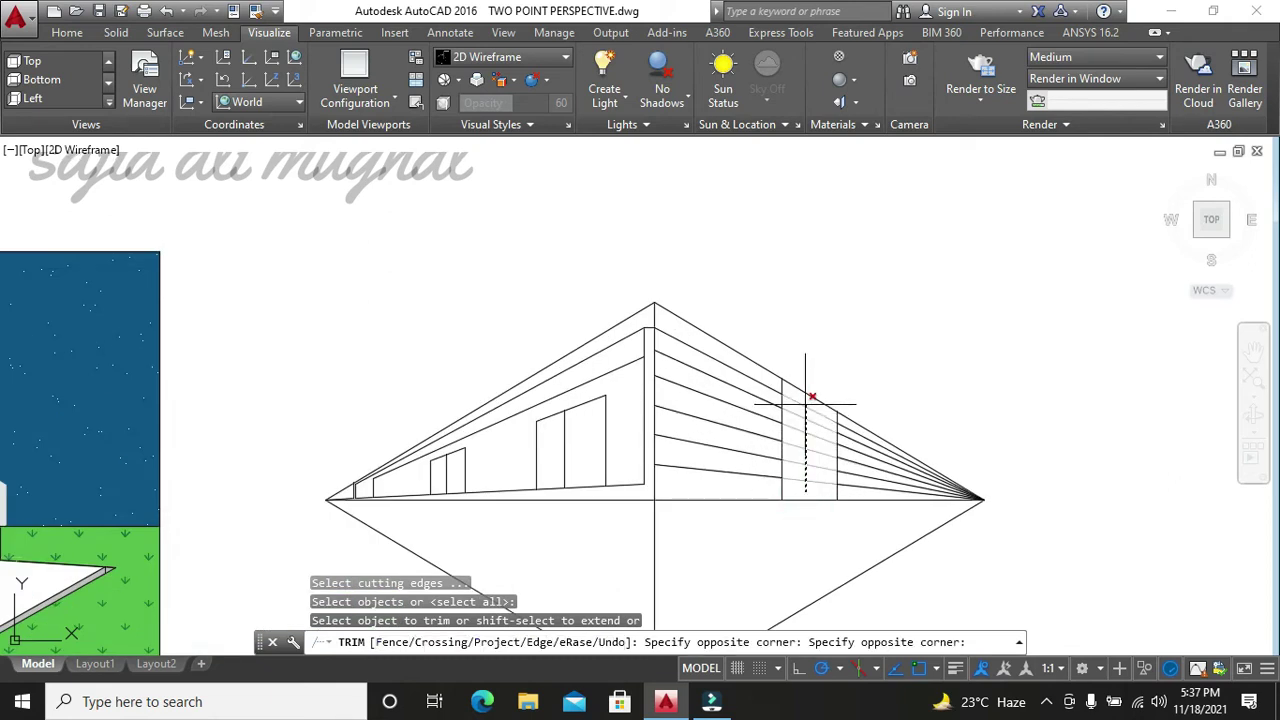
{"action": "left_click", "coordinate": [807, 402]}
{"action": "key", "text": "Escape"}
{"action": "key", "text": "Escape"}
{"action": "key", "text": "Escape"}
- Delete the leftover short lines near the right vanishing point
{"action": "left_click", "coordinate": [856, 492]}
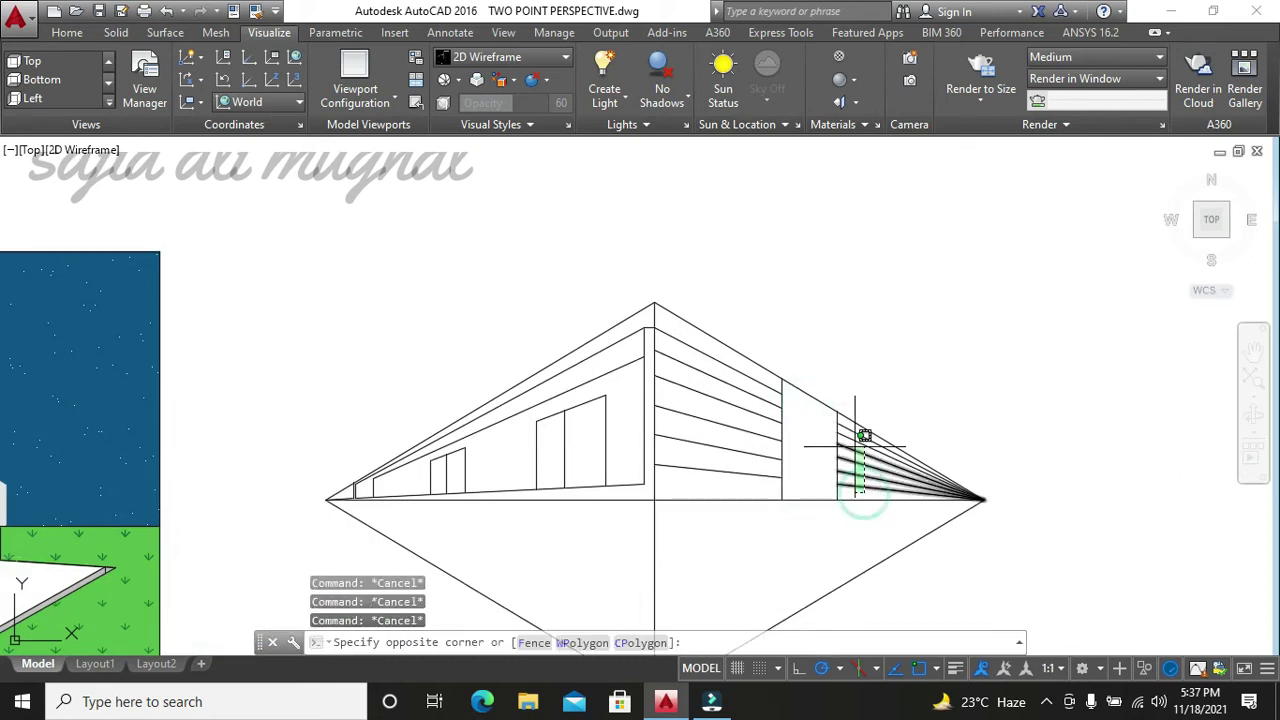
{"action": "left_click", "coordinate": [858, 425]}
{"action": "key", "text": "Delete"}
{"action": "scroll", "coordinate": [838, 484], "scroll_direction": "down", "scroll_amount": 2}
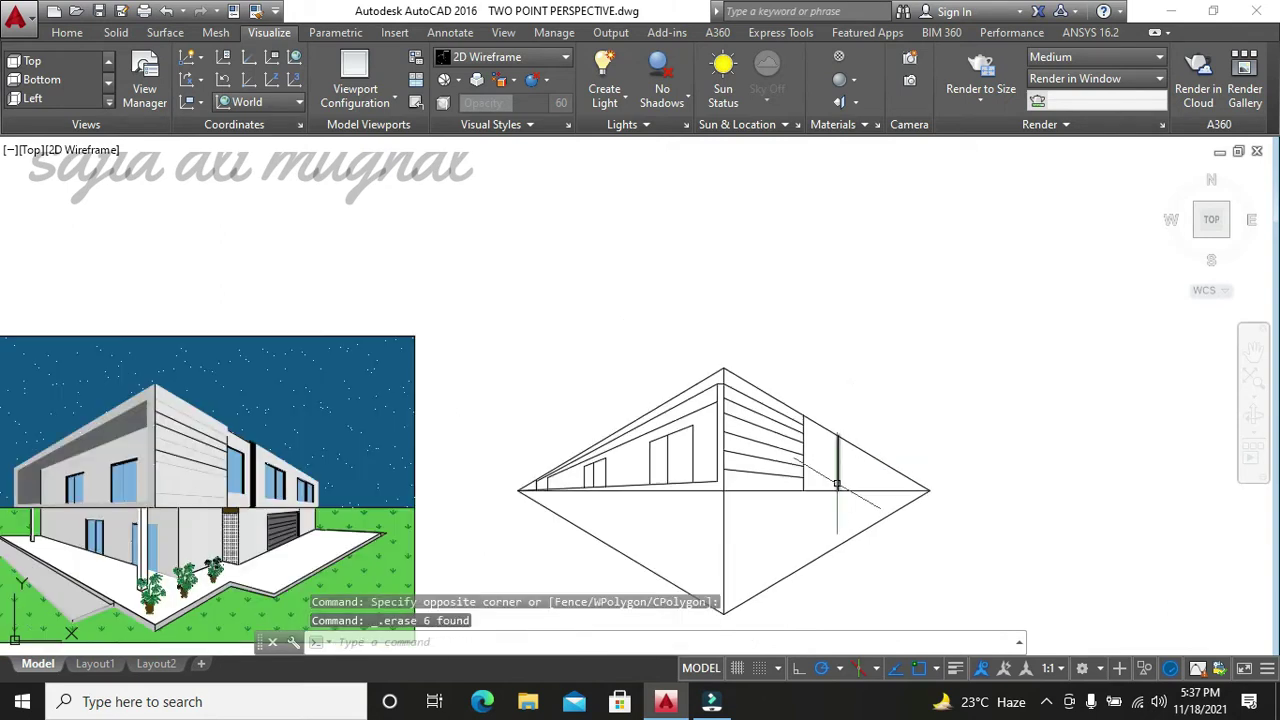
{"action": "key", "text": "Escape"}
{"action": "key", "text": "Escape"}
{"action": "key", "text": "Escape"}
- Trim a small leftover line segment on the right wall
{"action": "type", "text": "l"}
{"action": "key", "text": "Return"}
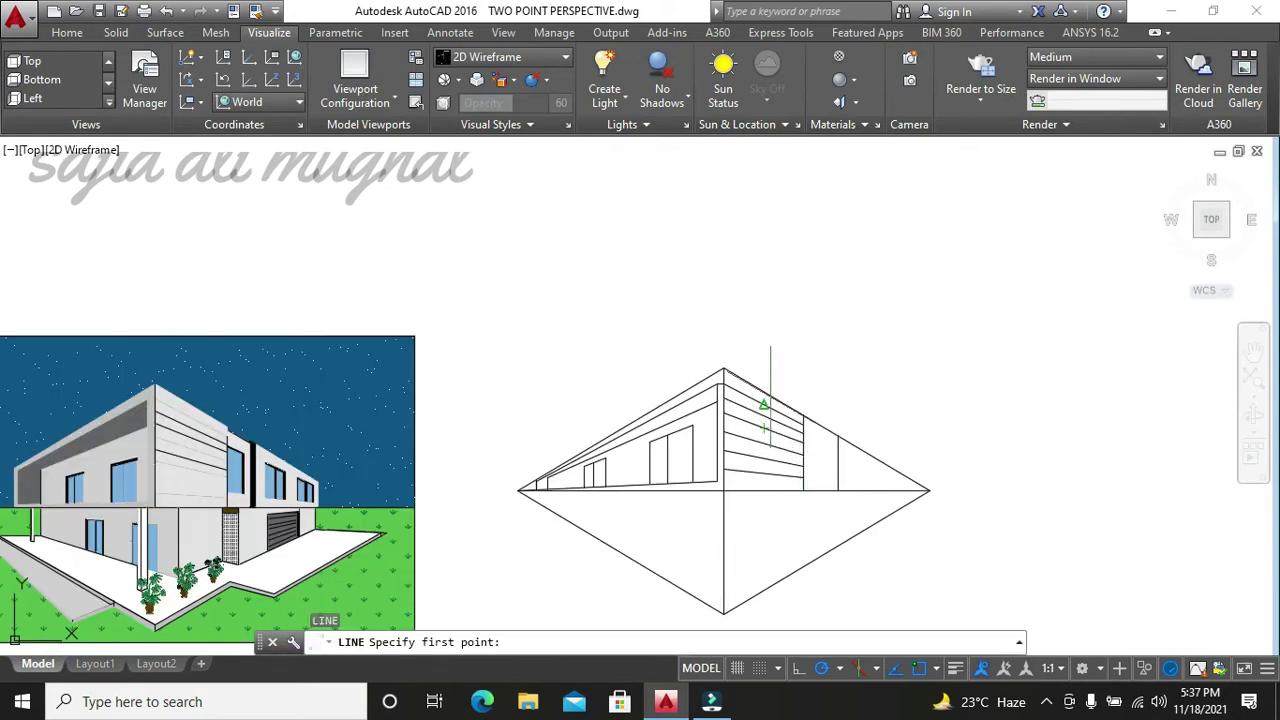
{"action": "scroll", "coordinate": [768, 420], "scroll_direction": "up", "scroll_amount": 2}
{"action": "scroll", "coordinate": [822, 441], "scroll_direction": "up", "scroll_amount": 6}
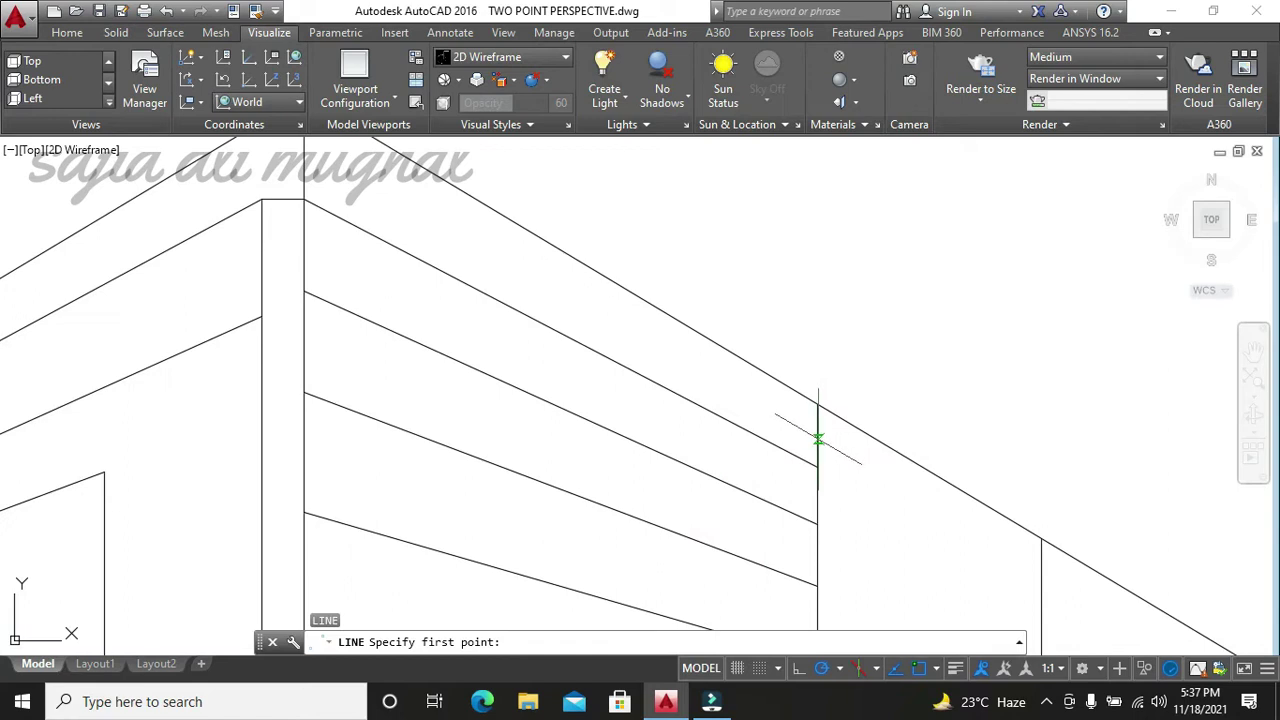
{"action": "left_click", "coordinate": [818, 440]}
{"action": "scroll", "coordinate": [818, 440], "scroll_direction": "down", "scroll_amount": 2}
{"action": "scroll", "coordinate": [800, 451], "scroll_direction": "down", "scroll_amount": 3}
{"action": "scroll", "coordinate": [800, 451], "scroll_direction": "down", "scroll_amount": 1}
{"action": "key", "text": "Escape"}
{"action": "key", "text": "Escape"}
{"action": "key", "text": "Escape"}
{"action": "type", "text": "tr"}
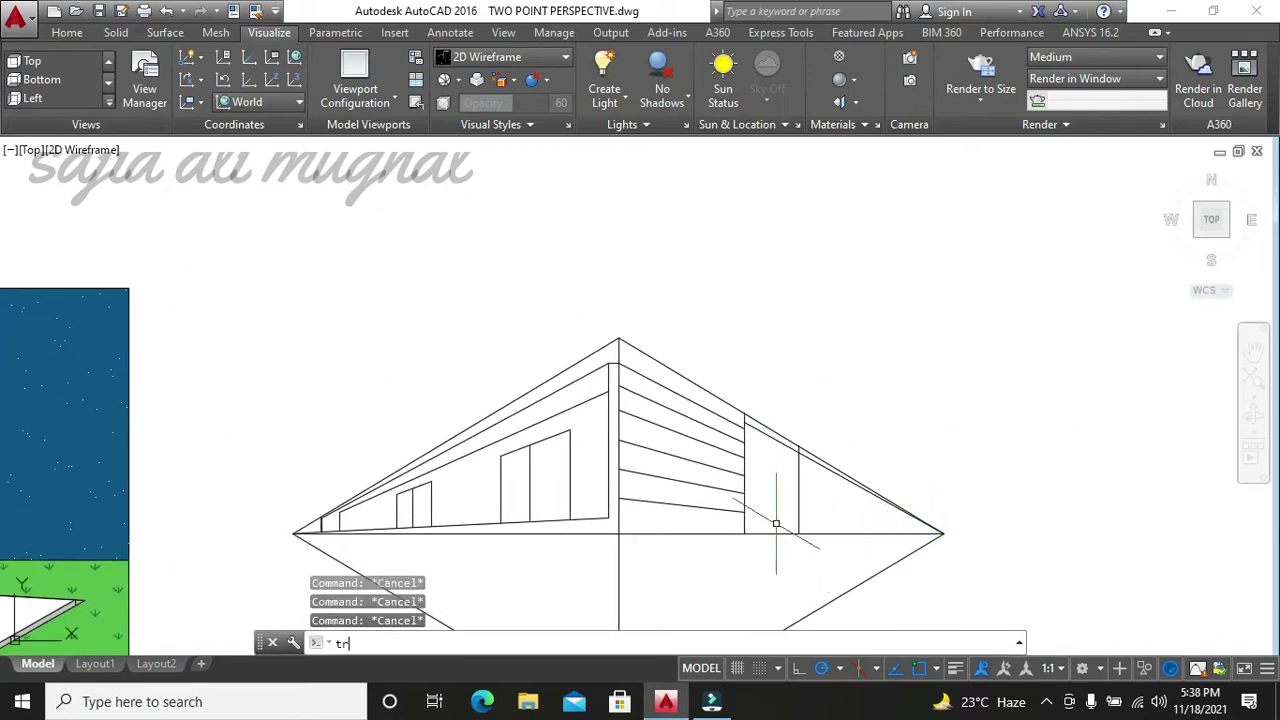
{"action": "key", "text": "Return"}
{"action": "key", "text": "Return"}
{"action": "left_click", "coordinate": [786, 430]}
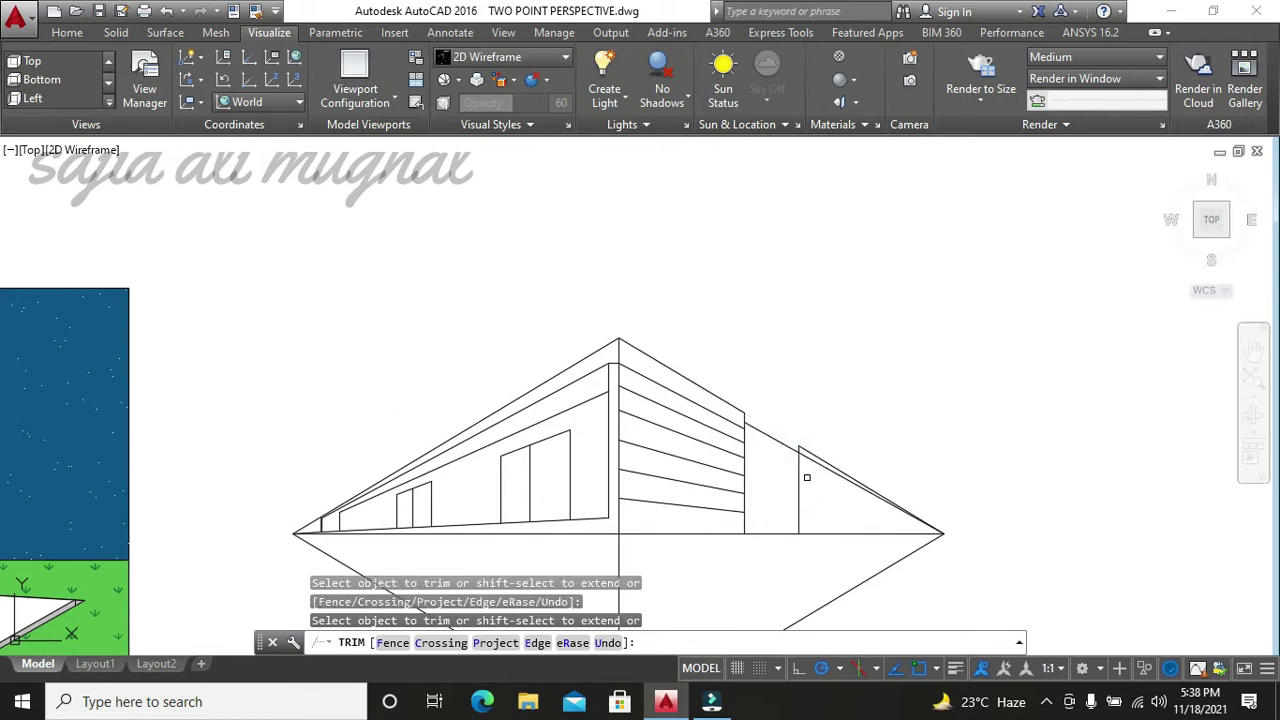
{"action": "scroll", "coordinate": [781, 523], "scroll_direction": "down", "scroll_amount": 2}
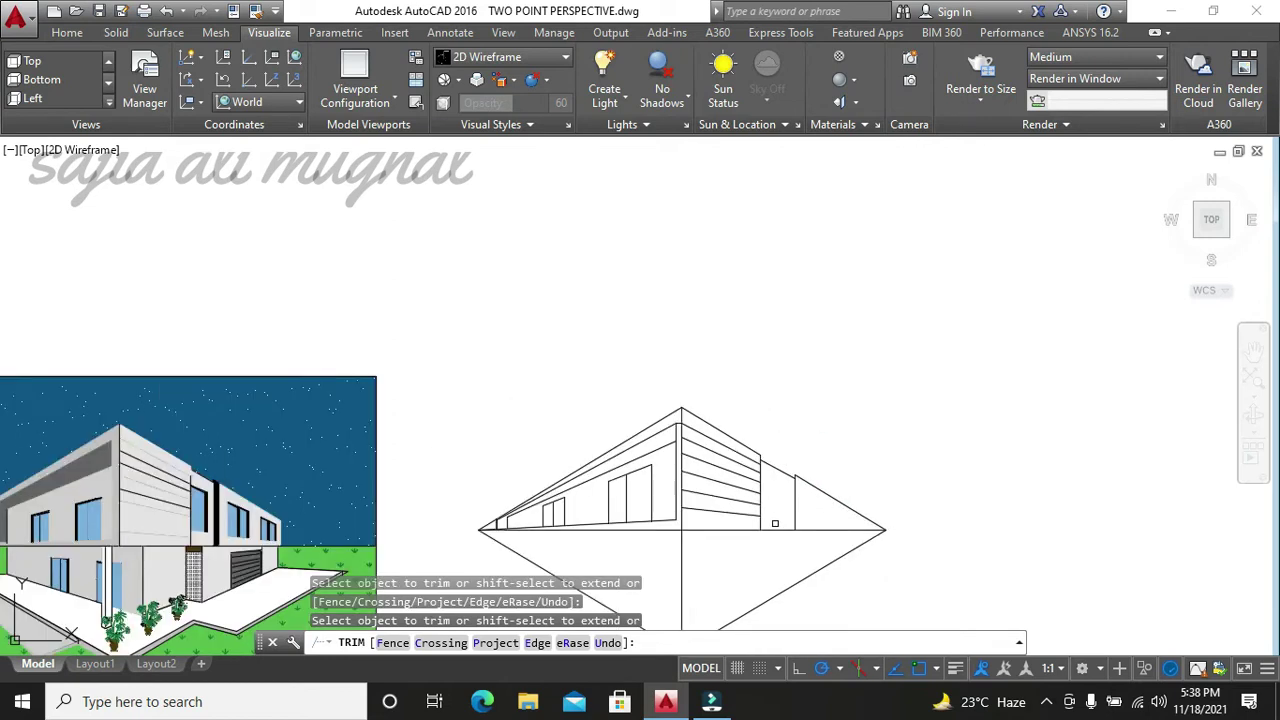
{"action": "key", "text": "Escape"}
{"action": "key", "text": "Escape"}
{"action": "key", "text": "Escape"}
- Try a line from the right wall toward the right vanishing point, then undo it
{"action": "type", "text": "l"}
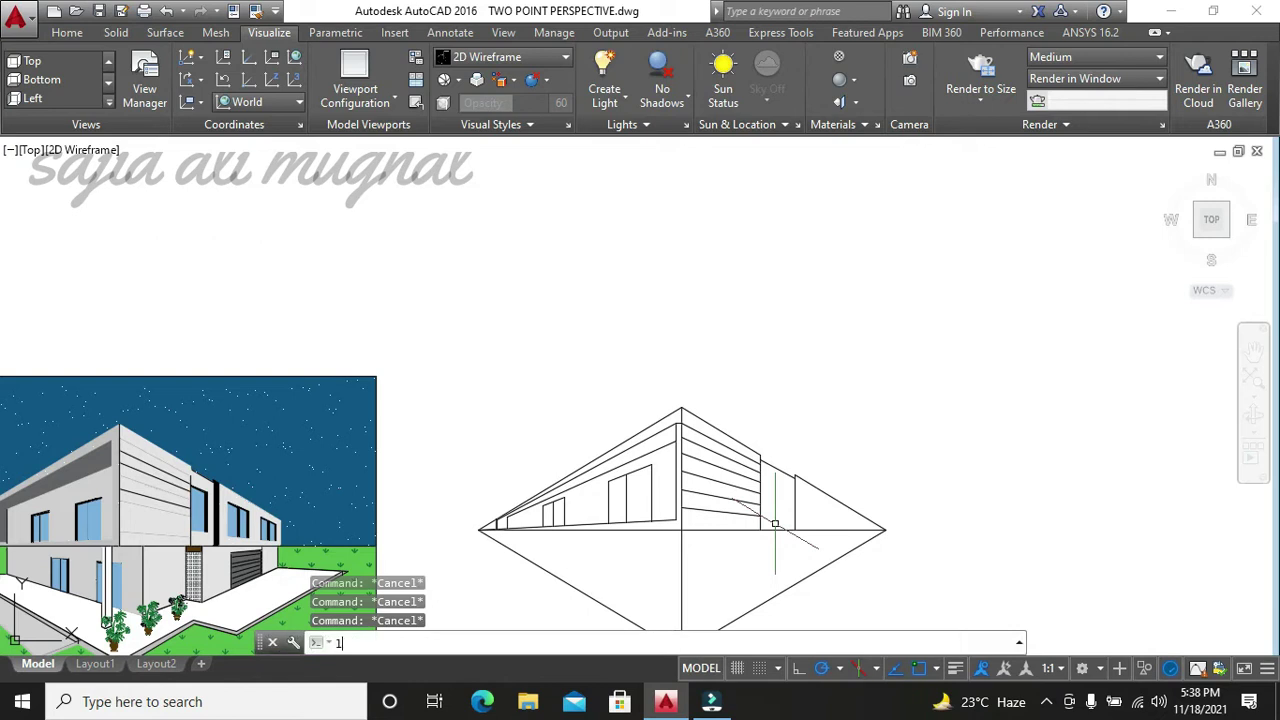
{"action": "key", "text": "Return"}
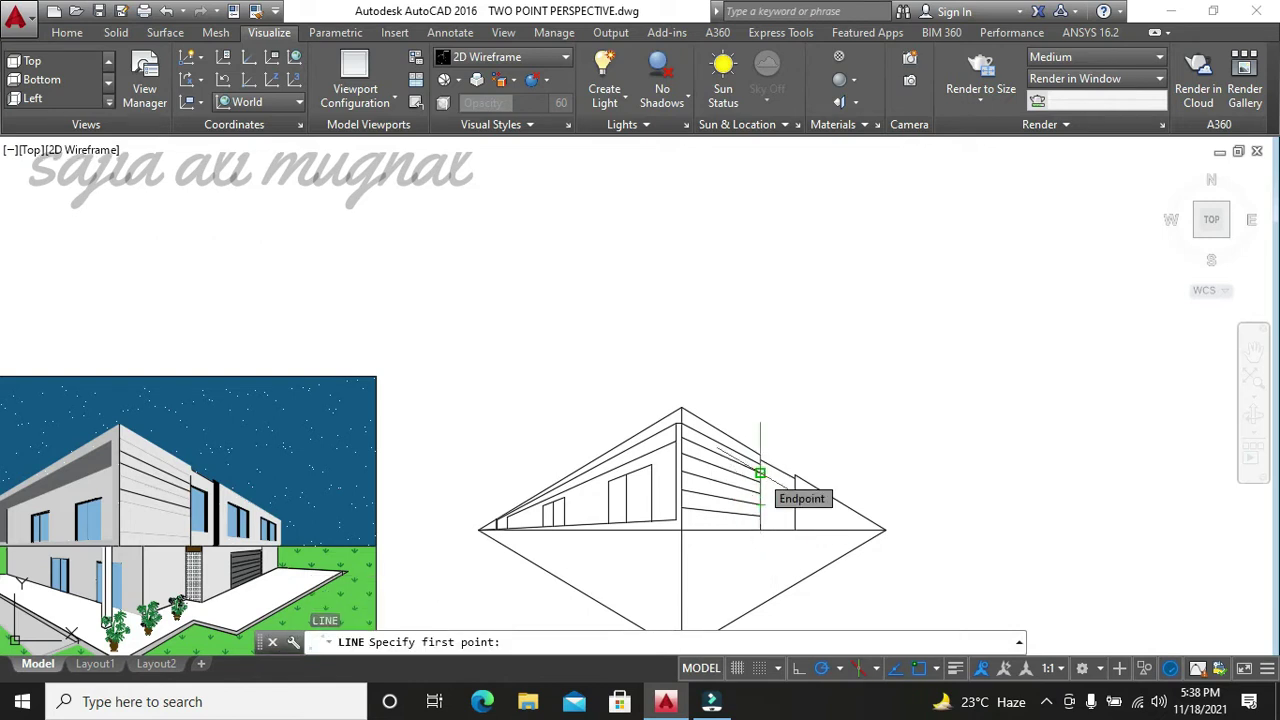
{"action": "left_click", "coordinate": [760, 472]}
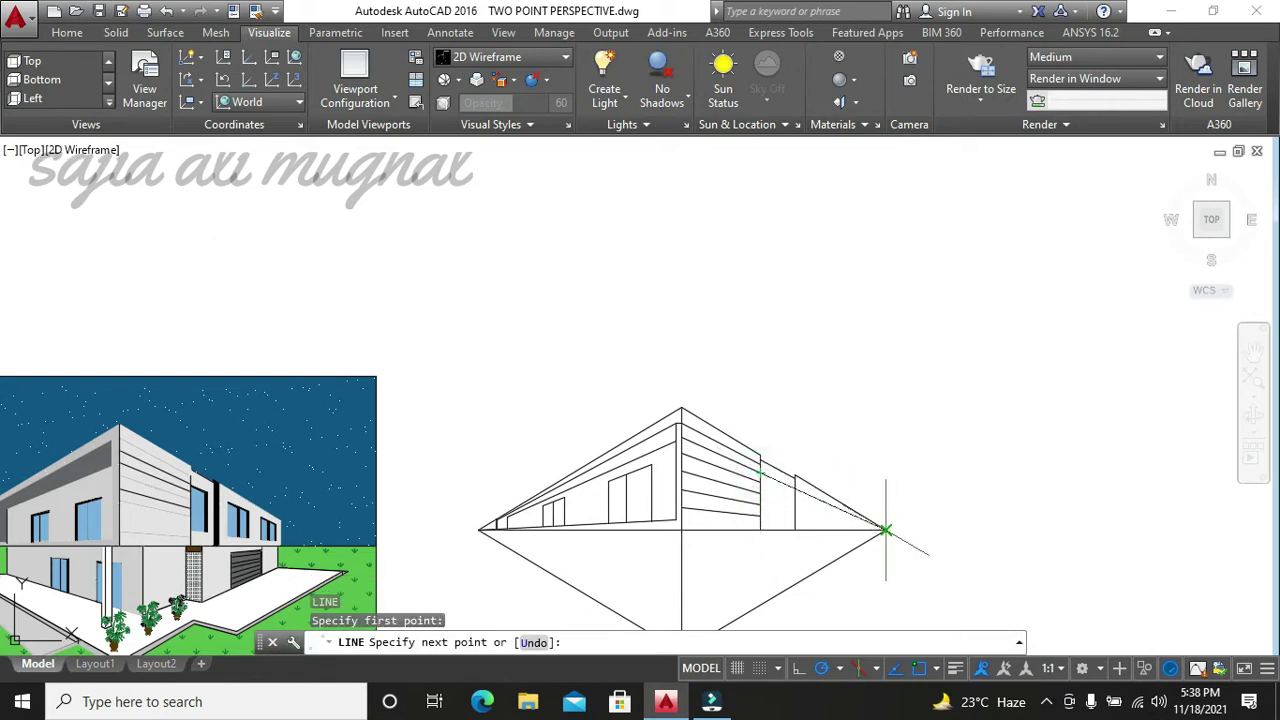
{"action": "left_click", "coordinate": [885, 530]}
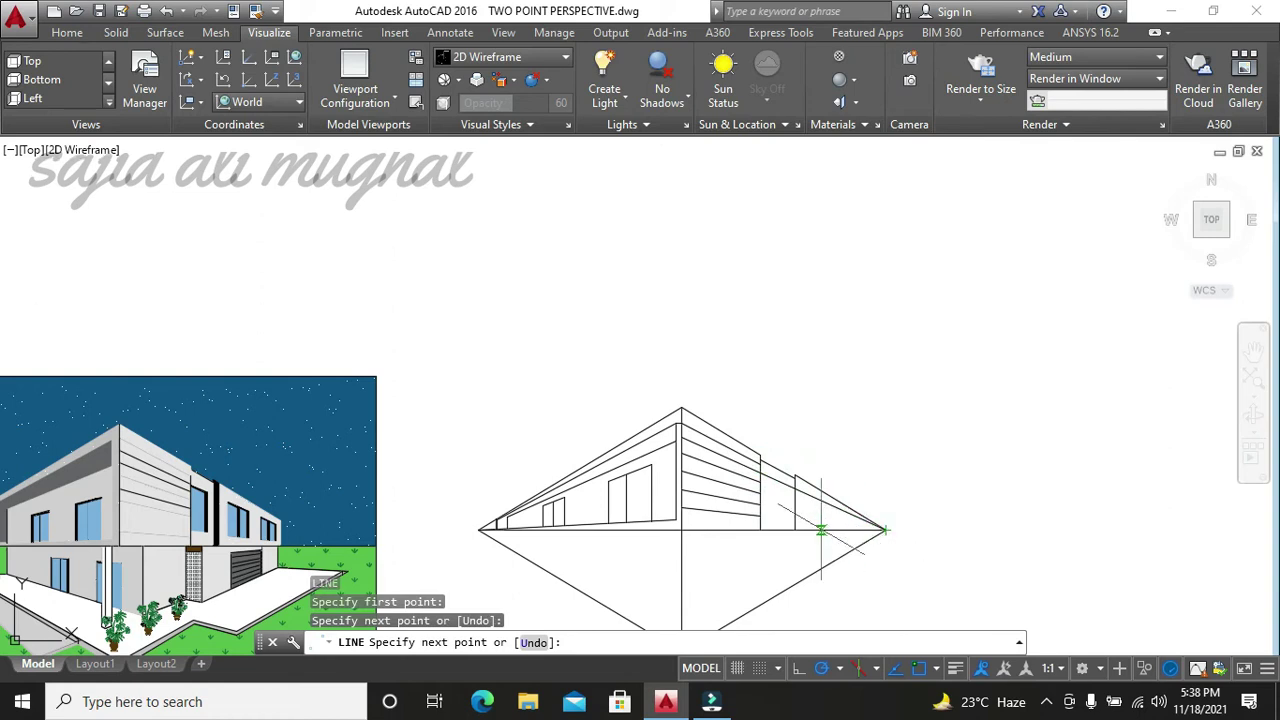
{"action": "scroll", "coordinate": [760, 506], "scroll_direction": "up", "scroll_amount": 2}
{"action": "left_click", "coordinate": [760, 514]}
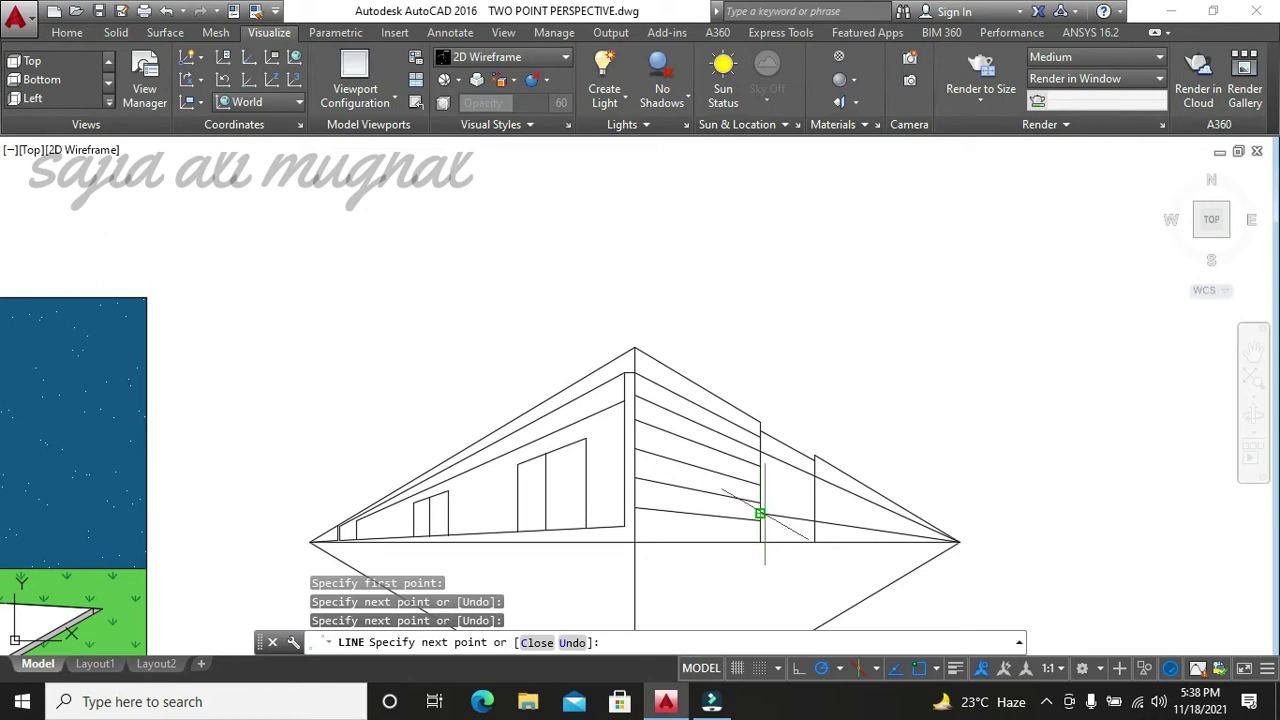
{"action": "key", "text": "ctrl+z"}
{"action": "key", "text": "Escape"}
{"action": "key", "text": "Escape"}
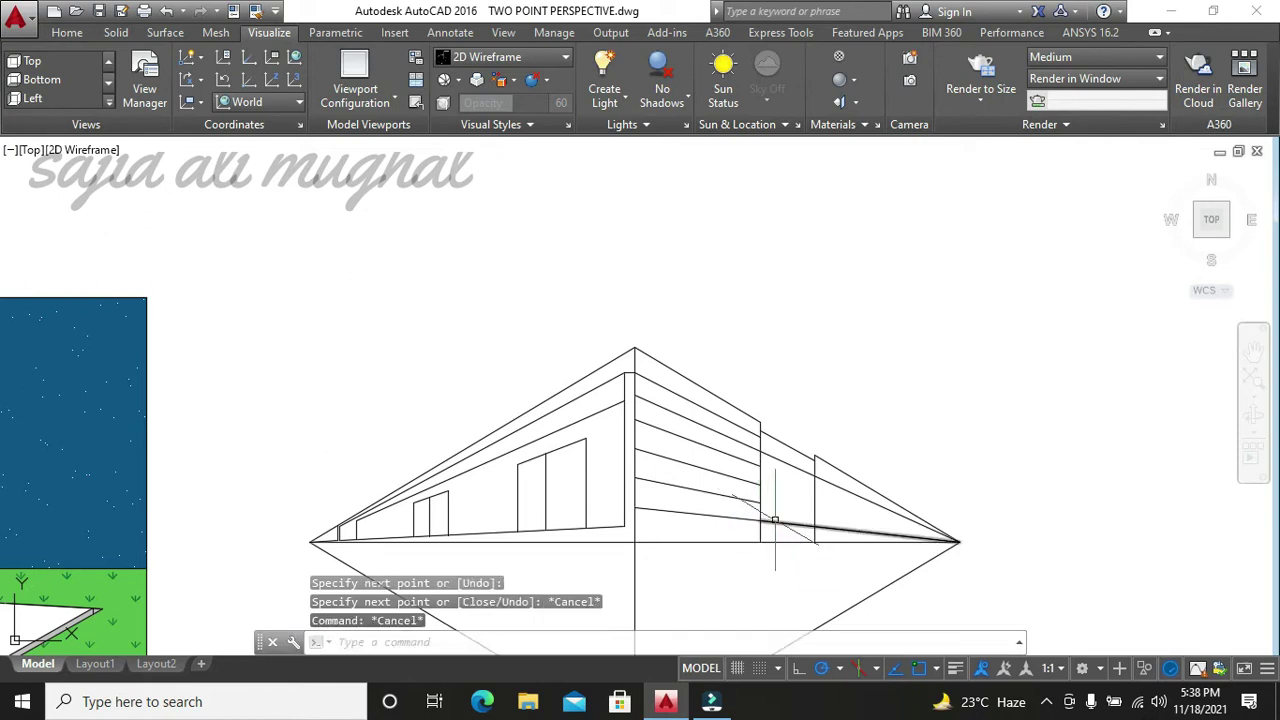
{"action": "key", "text": "Escape"}
{"action": "scroll", "coordinate": [775, 500], "scroll_direction": "down", "scroll_amount": 2}
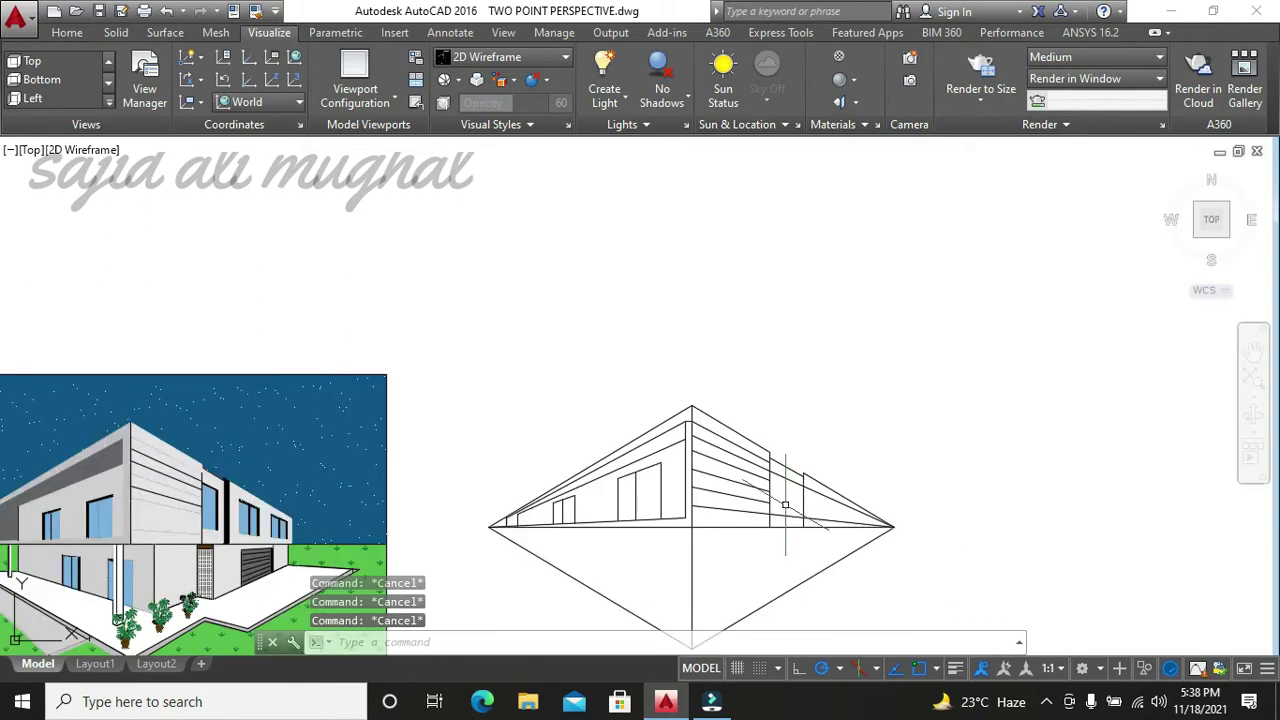
- Draw a short line and a vertical line from the right wing's roofline past the base line
{"action": "type", "text": "l"}
{"action": "key", "text": "Return"}
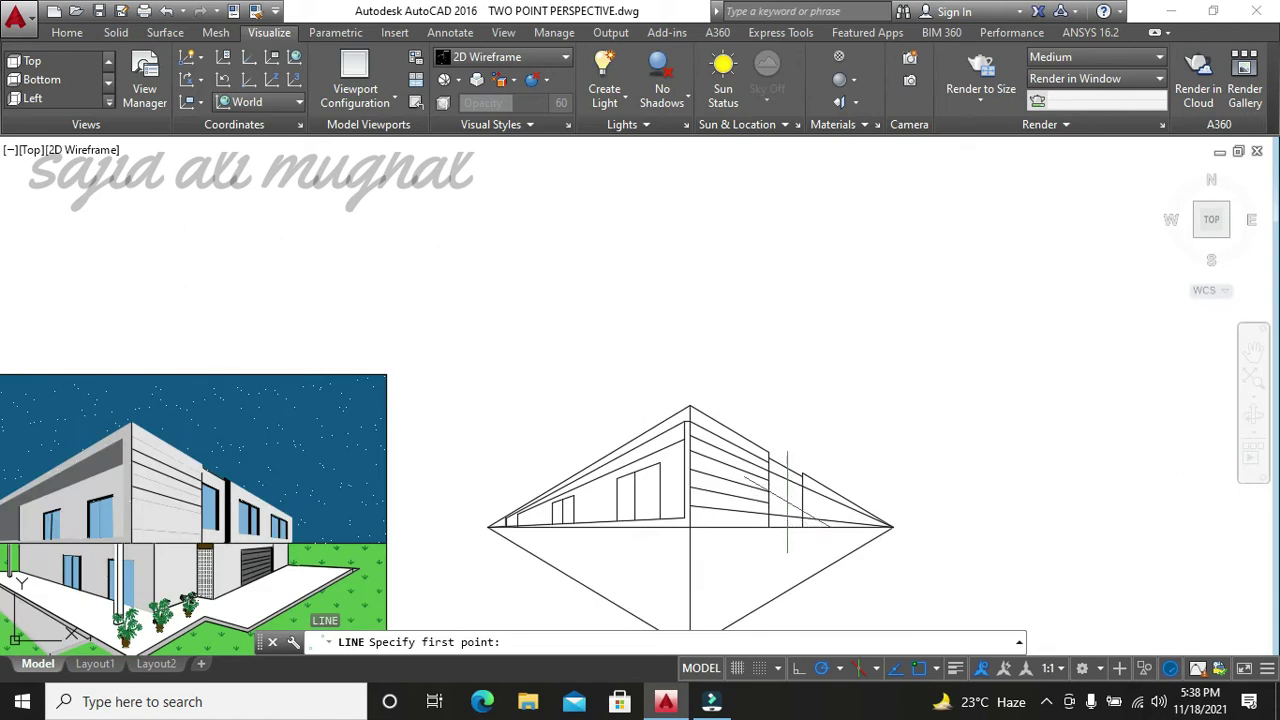
{"action": "left_click", "coordinate": [795, 485]}
{"action": "left_click", "coordinate": [790, 488]}
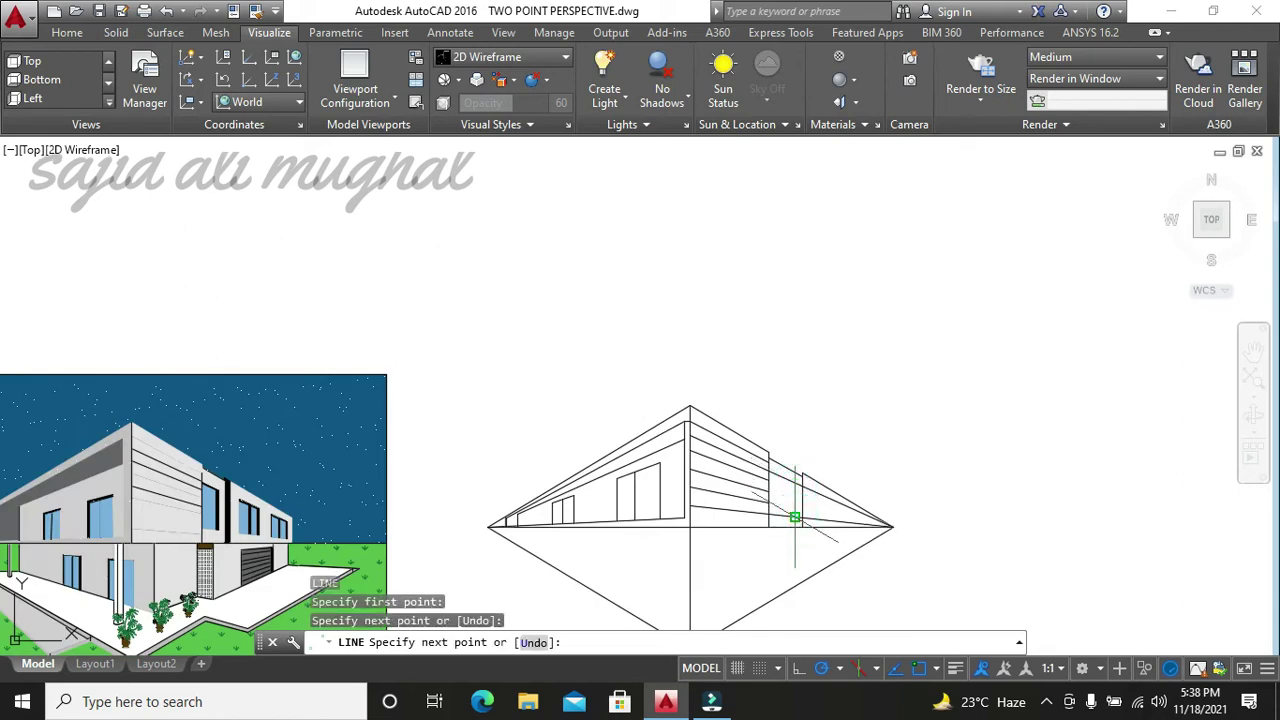
{"action": "key", "text": "Return"}
{"action": "key", "text": "Return"}
{"action": "scroll", "coordinate": [788, 490], "scroll_direction": "up", "scroll_amount": 4}
{"action": "scroll", "coordinate": [790, 480], "scroll_direction": "up", "scroll_amount": 3}
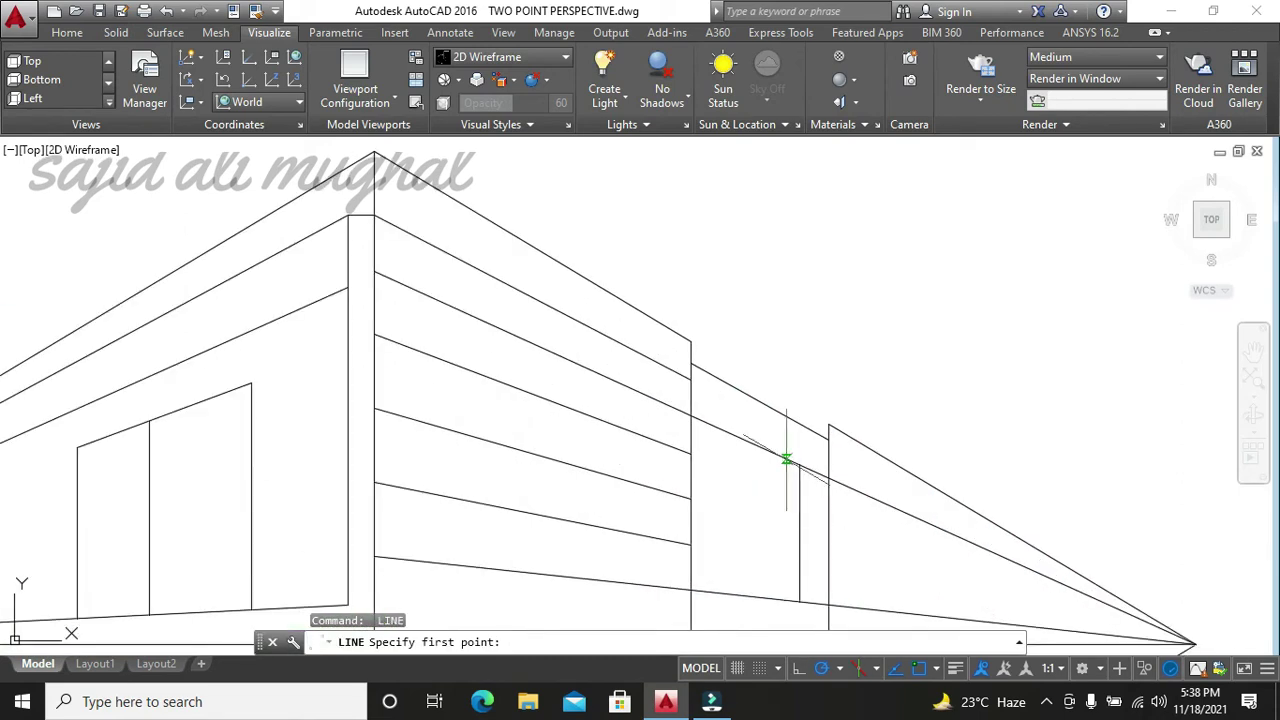
{"action": "left_click", "coordinate": [790, 460]}
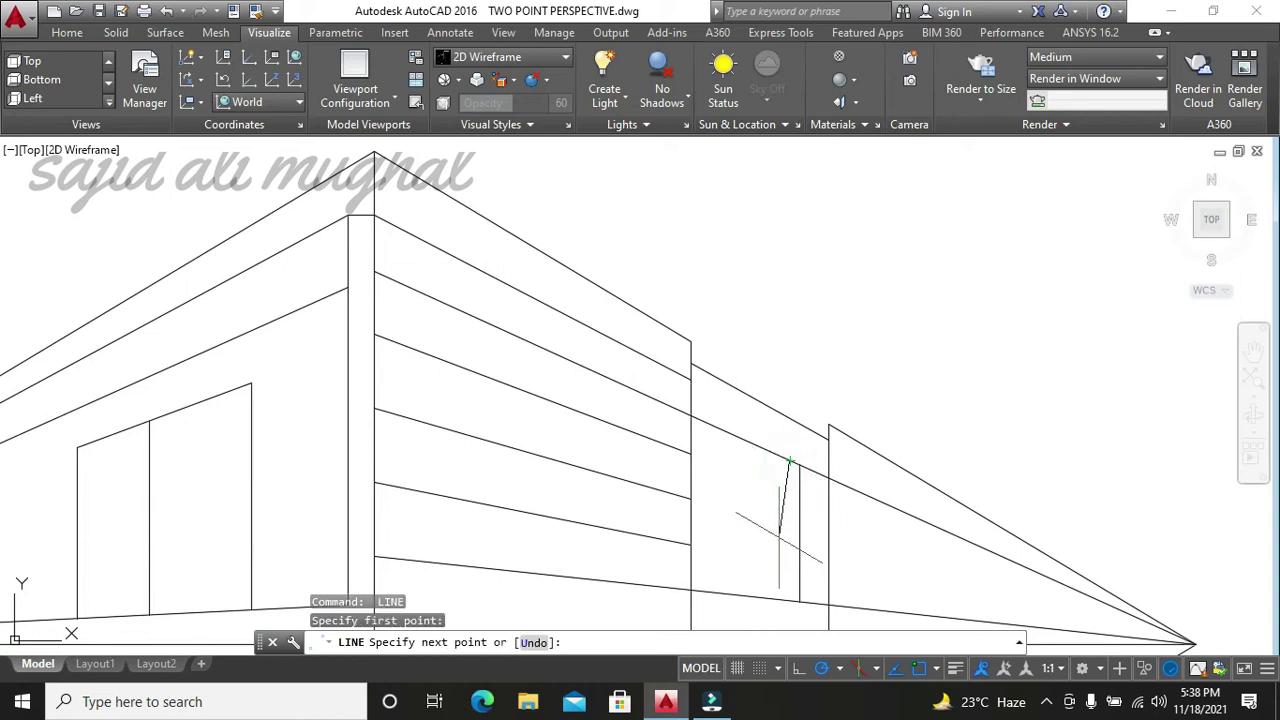
{"action": "left_click", "coordinate": [790, 605]}
{"action": "key", "text": "Escape"}
{"action": "key", "text": "Escape"}
{"action": "key", "text": "Escape"}
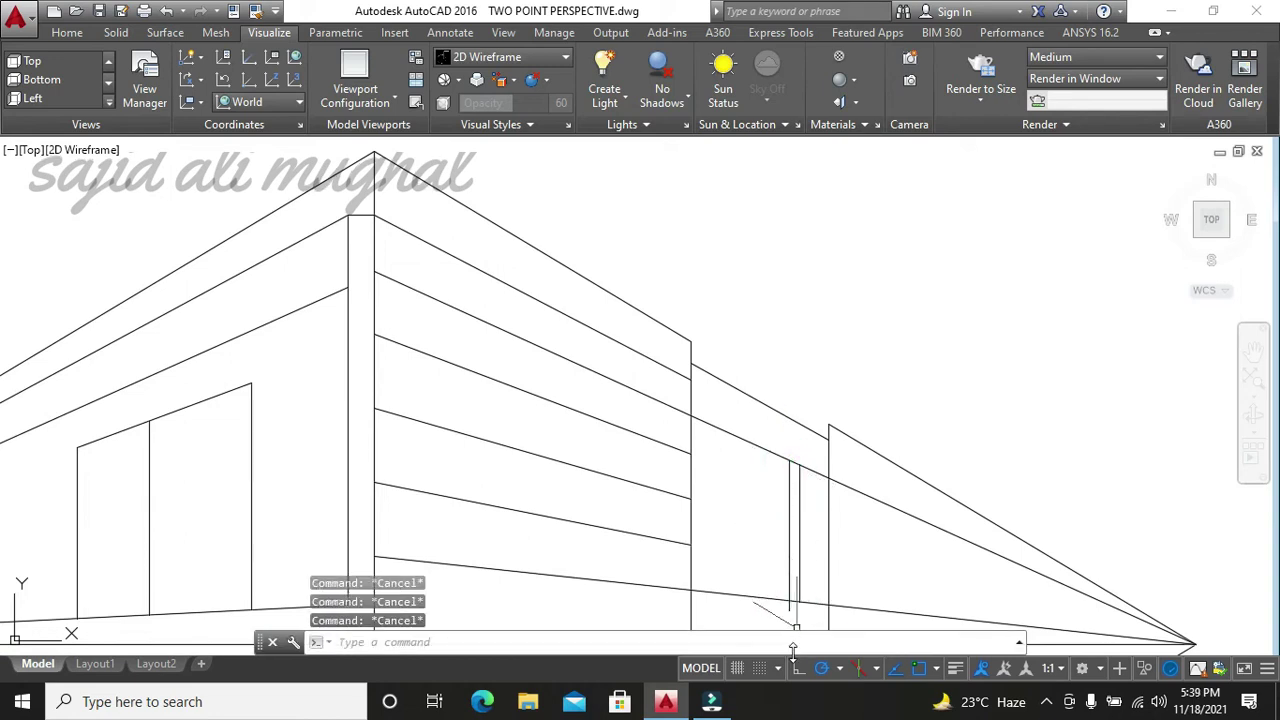
{"action": "type", "text": "tr"}
- Trim the vertical line's tail and the stray segments by the right wing
{"action": "key", "text": "Return"}
{"action": "left_click", "coordinate": [790, 607]}
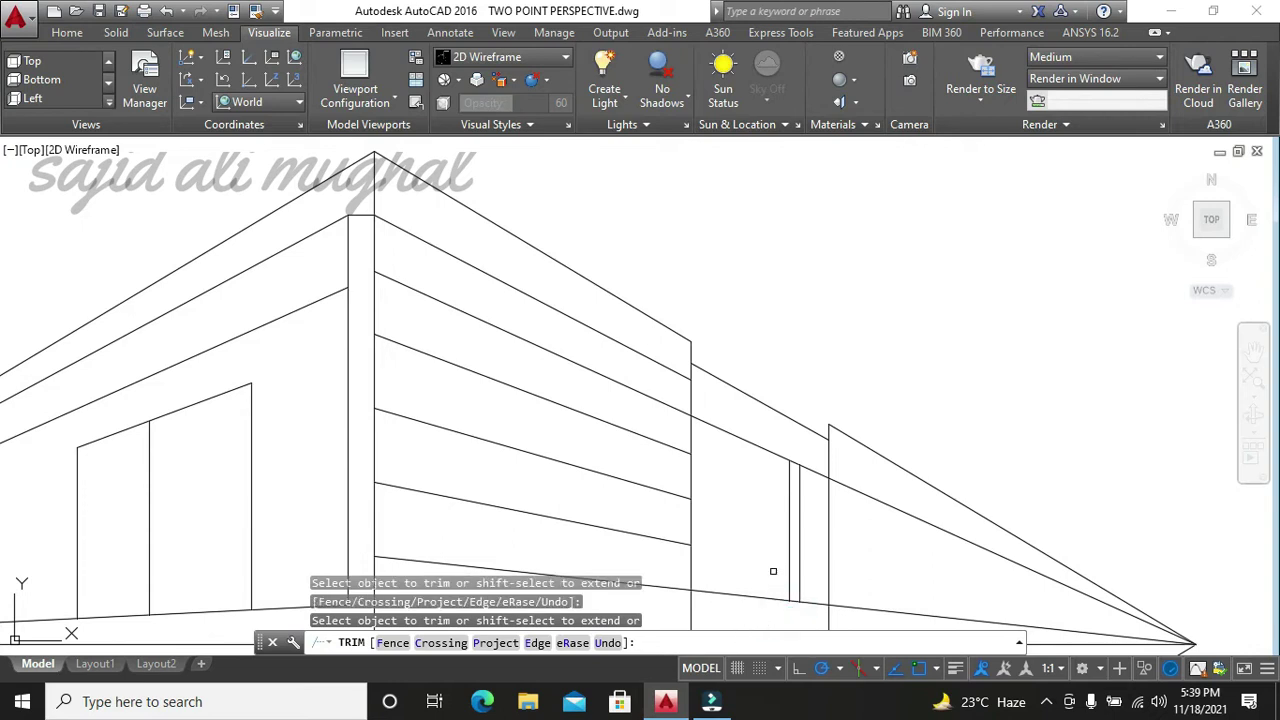
{"action": "left_click", "coordinate": [790, 520]}
{"action": "left_click", "coordinate": [814, 470]}
{"action": "left_click", "coordinate": [812, 602]}
{"action": "key", "text": "Escape"}
{"action": "key", "text": "Escape"}
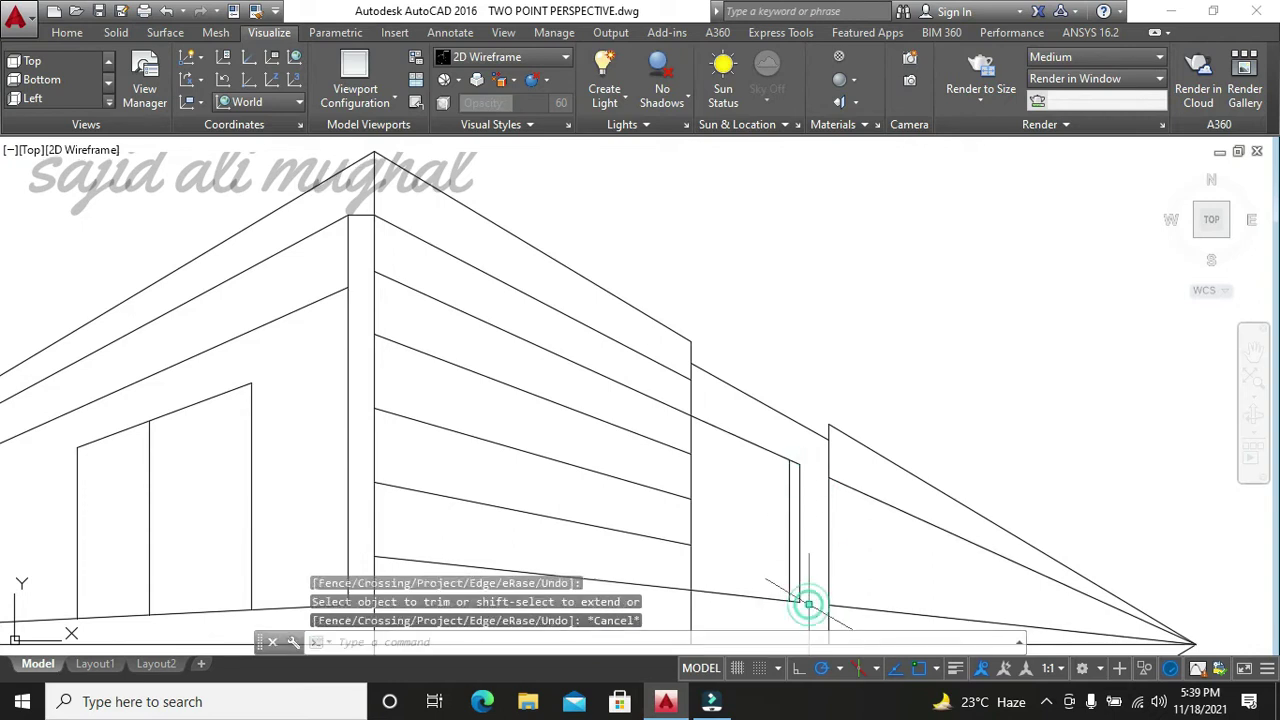
- Erase the two leftover lines beside the right wing
{"action": "left_click", "coordinate": [852, 608]}
{"action": "left_click", "coordinate": [873, 499]}
{"action": "key", "text": "Delete"}
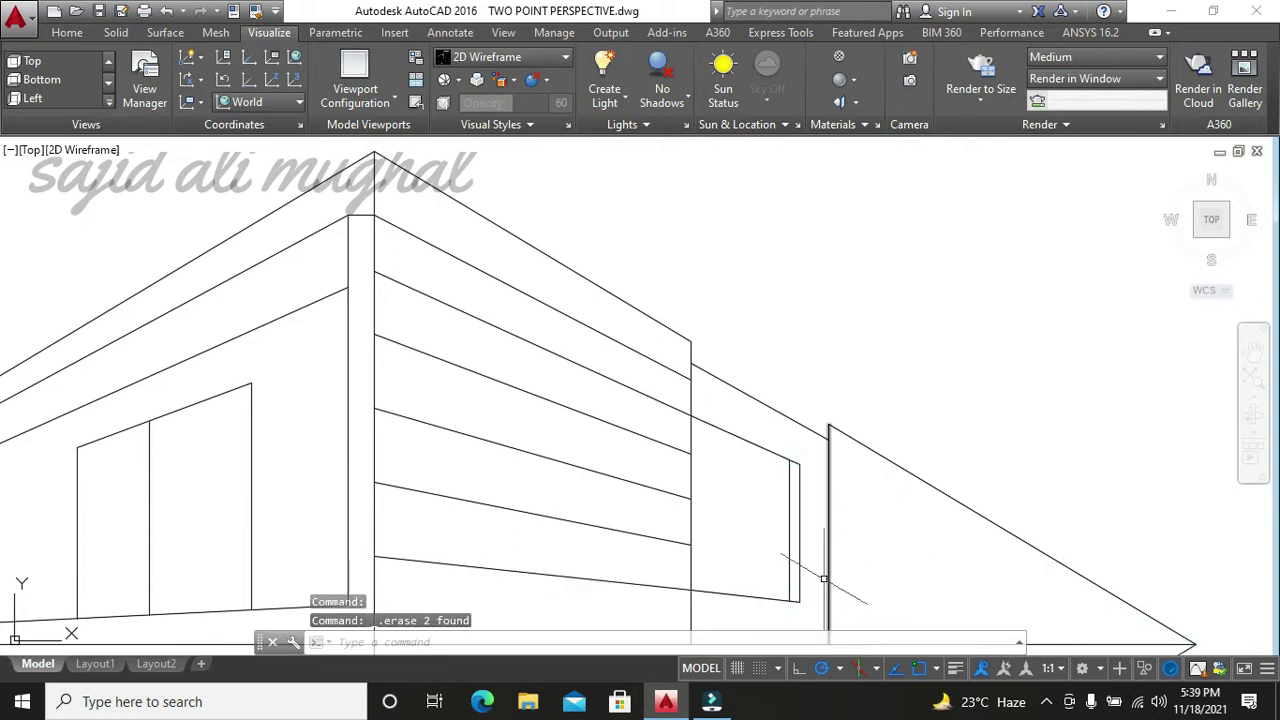
{"action": "scroll", "coordinate": [735, 560], "scroll_direction": "down", "scroll_amount": 2}
{"action": "scroll", "coordinate": [742, 567], "scroll_direction": "down", "scroll_amount": 2}
{"action": "scroll", "coordinate": [742, 567], "scroll_direction": "down", "scroll_amount": 3}
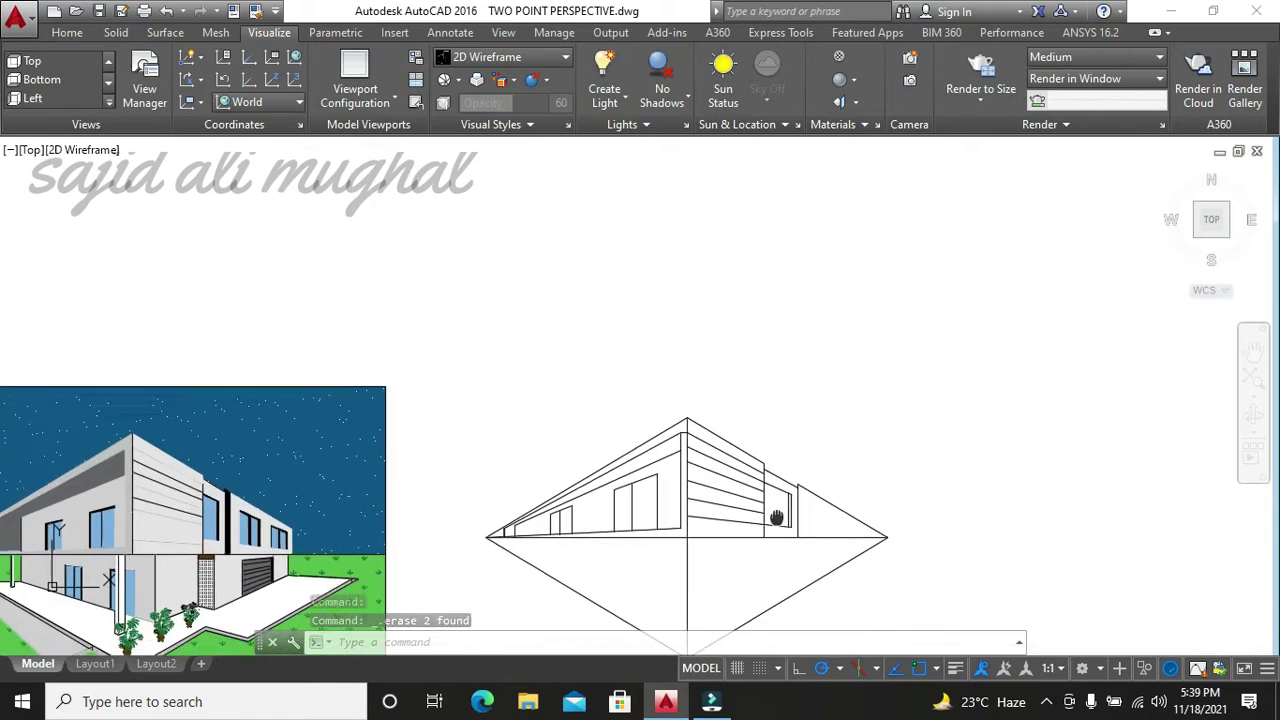
- Draw a vertical line on the right wing from its top edge to the ground line
{"action": "middle_click_drag", "start_coordinate": [672, 535], "coordinate": [686, 517]}
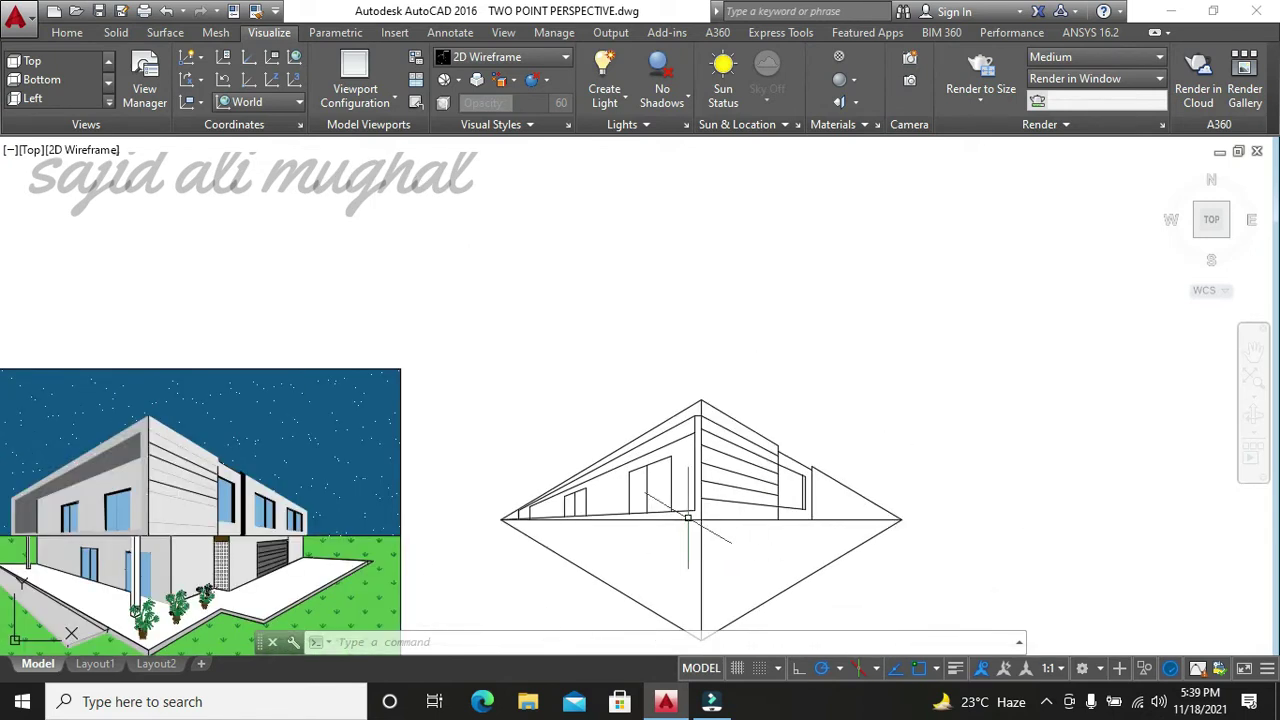
{"action": "key", "text": "Escape"}
{"action": "key", "text": "Escape"}
{"action": "key", "text": "Escape"}
{"action": "scroll", "coordinate": [754, 520], "scroll_direction": "up", "scroll_amount": 2}
{"action": "type", "text": "l"}
{"action": "key", "text": "Return"}
{"action": "scroll", "coordinate": [832, 455], "scroll_direction": "up", "scroll_amount": 2}
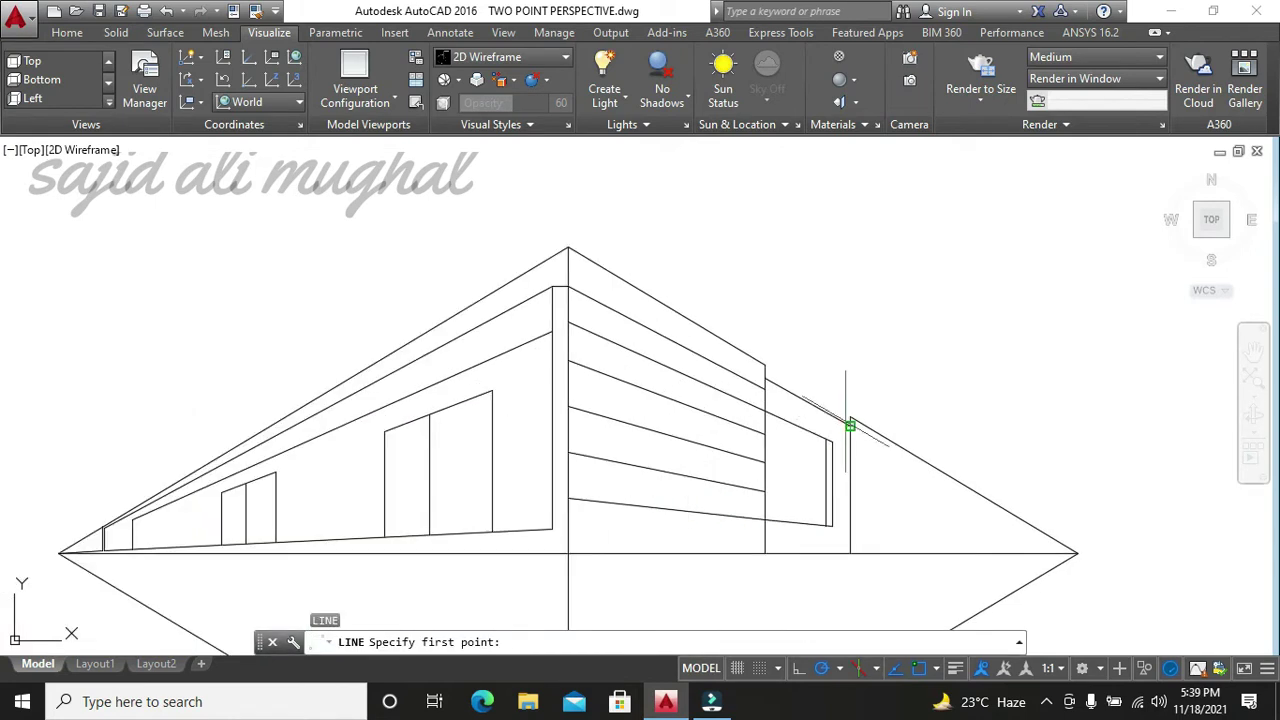
{"action": "scroll", "coordinate": [849, 425], "scroll_direction": "up", "scroll_amount": 3}
{"action": "left_click", "coordinate": [842, 424]}
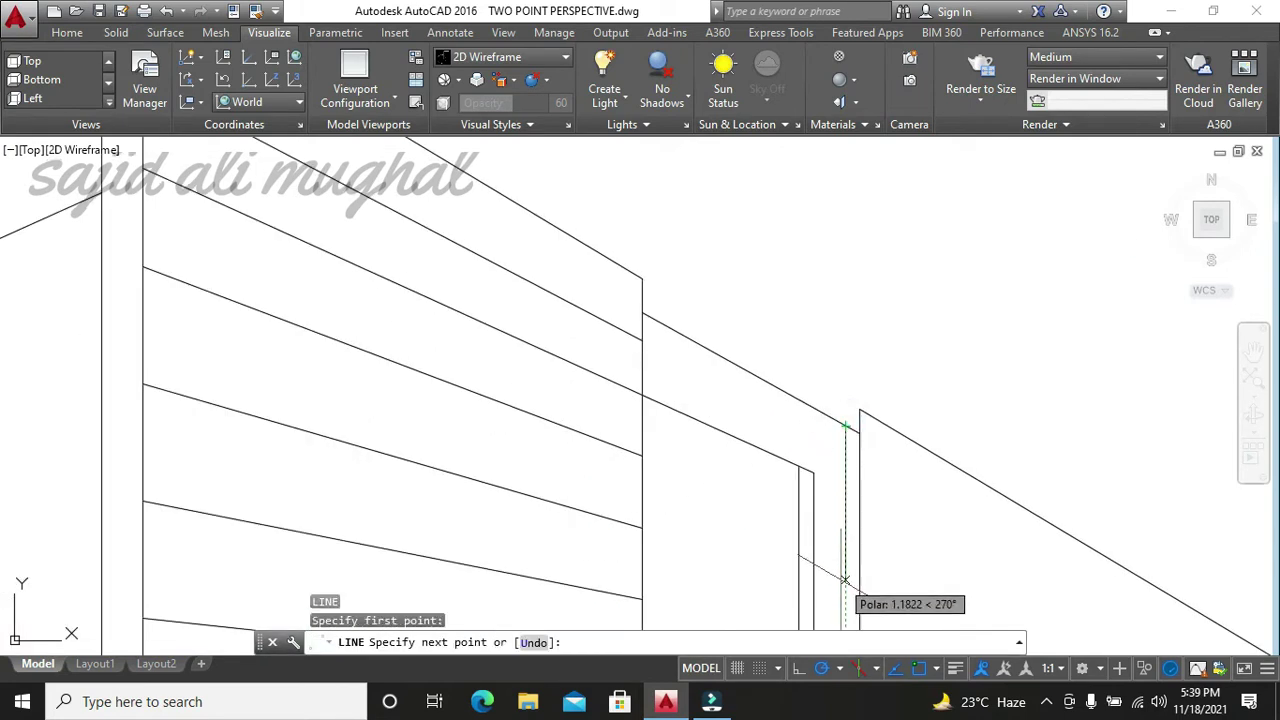
{"action": "scroll", "coordinate": [858, 474], "scroll_direction": "down", "scroll_amount": 3}
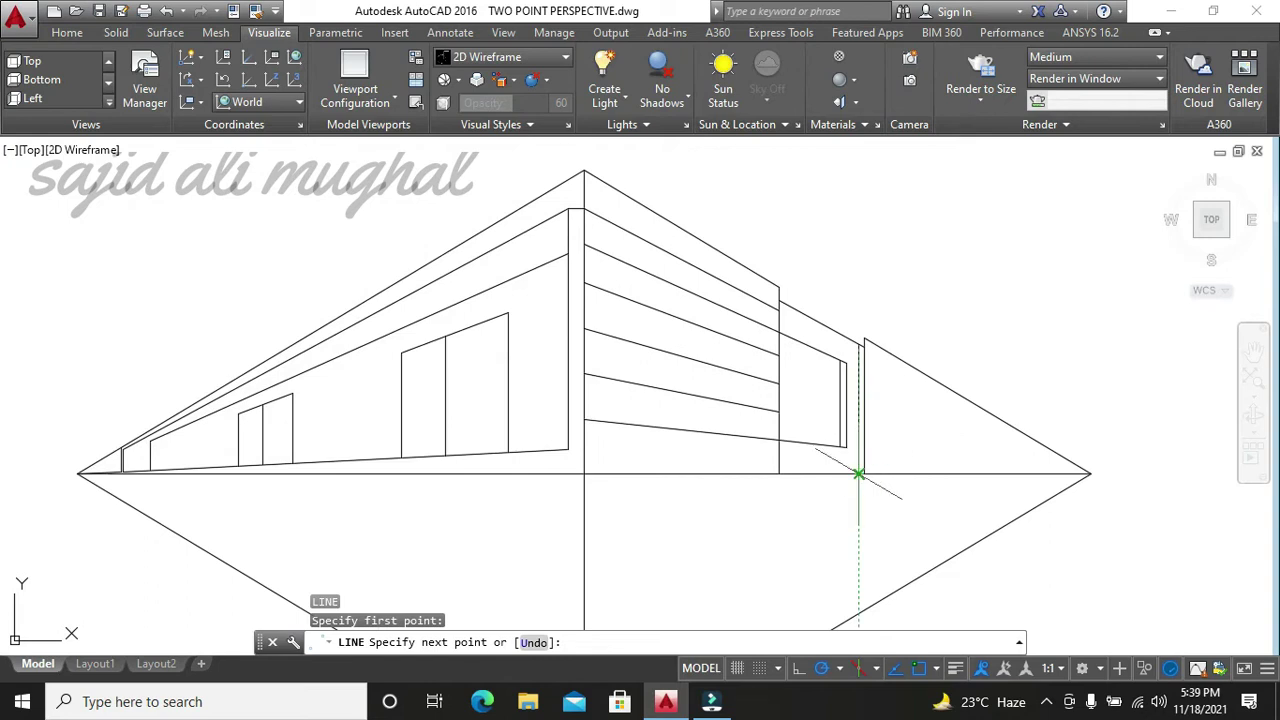
{"action": "left_click", "coordinate": [858, 473]}
{"action": "key", "text": "Escape"}
{"action": "key", "text": "Escape"}
{"action": "key", "text": "Escape"}
- Select the new vertical lines on the right wing to check their placement
{"action": "scroll", "coordinate": [846, 516], "scroll_direction": "up", "scroll_amount": 3}
{"action": "scroll", "coordinate": [835, 445], "scroll_direction": "down", "scroll_amount": 3}
{"action": "scroll", "coordinate": [818, 500], "scroll_direction": "down", "scroll_amount": 2}
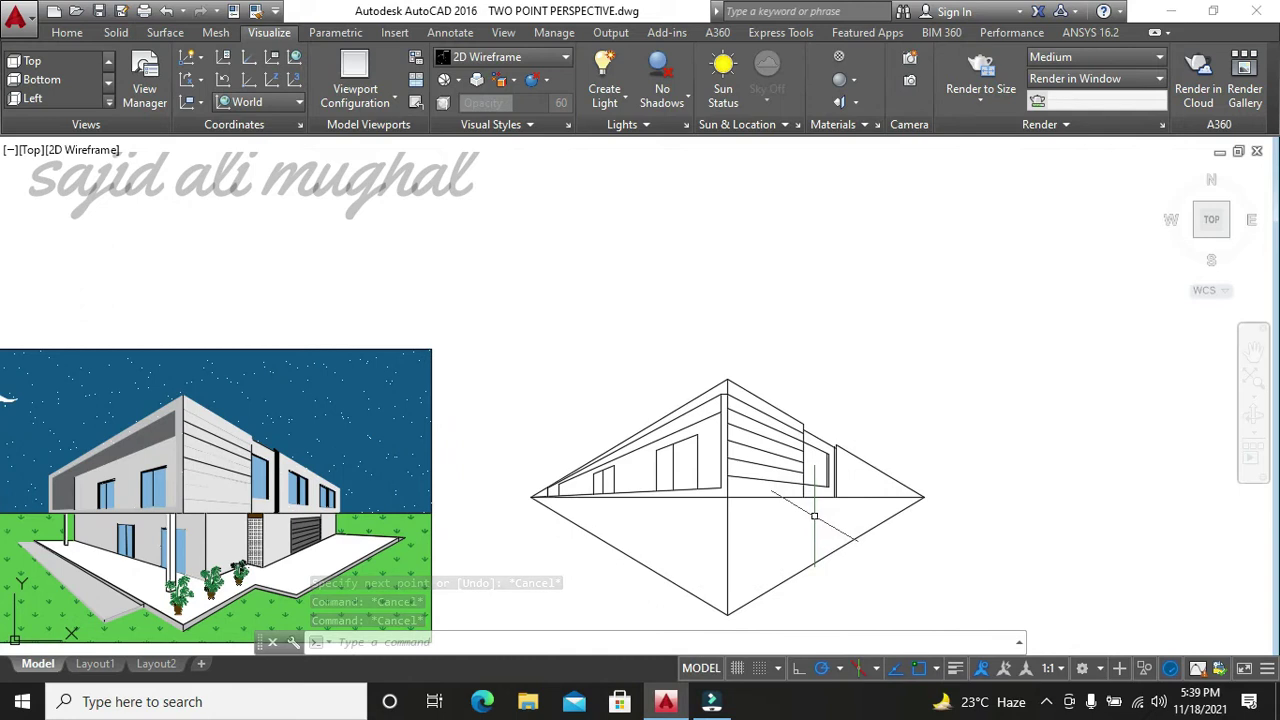
{"action": "scroll", "coordinate": [820, 500], "scroll_direction": "up", "scroll_amount": 2}
{"action": "left_click", "coordinate": [862, 450]}
{"action": "key", "text": "Escape"}
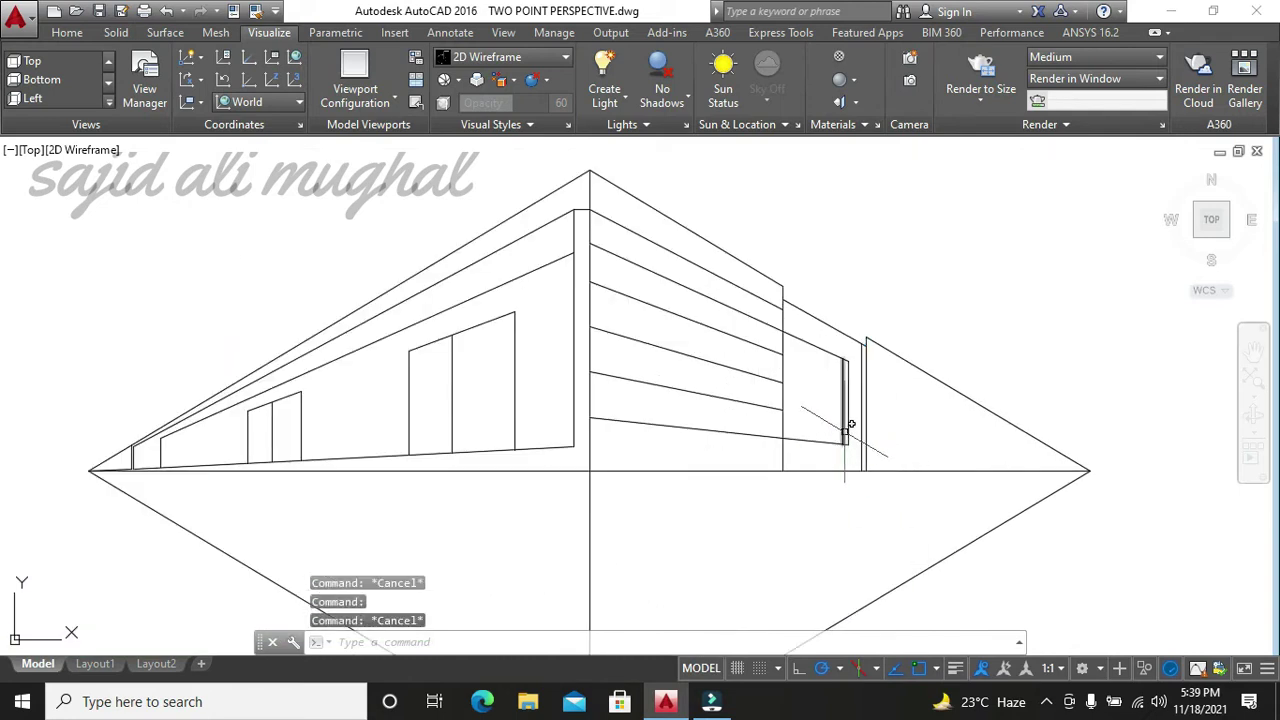
{"action": "scroll", "coordinate": [842, 440], "scroll_direction": "up", "scroll_amount": 2}
{"action": "left_click", "coordinate": [837, 443]}
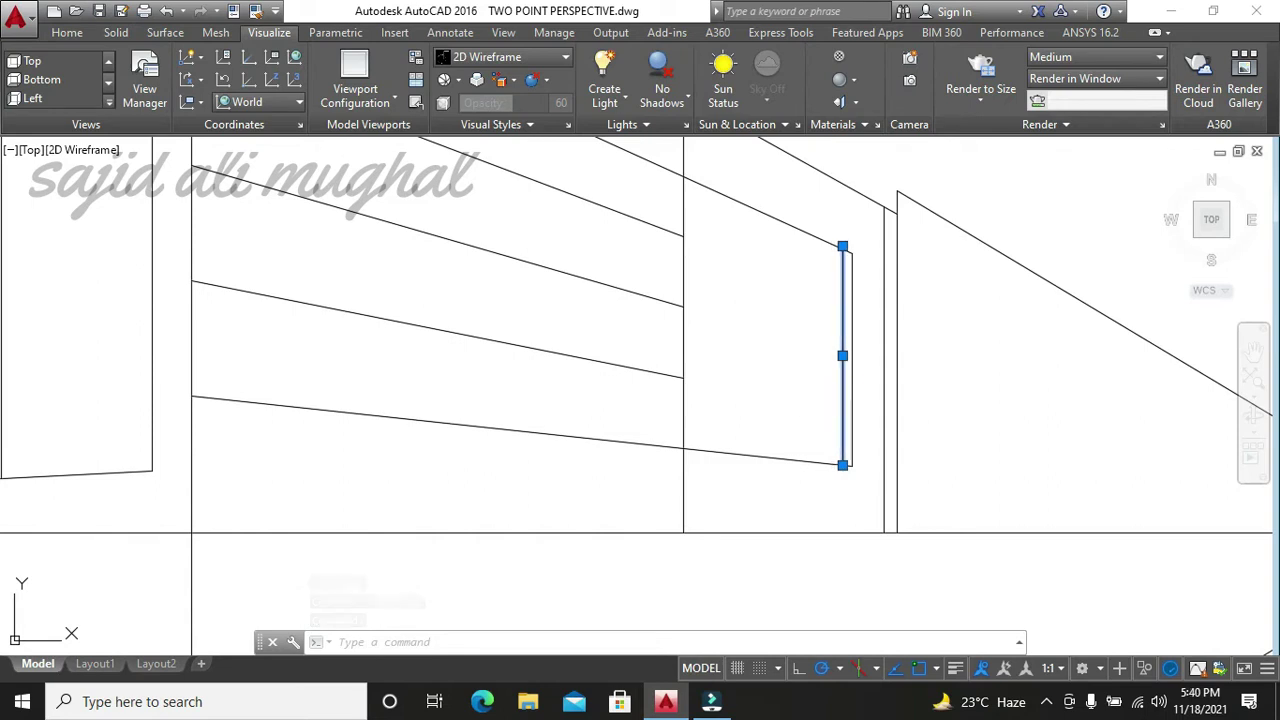
{"action": "key", "text": "Escape"}
{"action": "key", "text": "Escape"}
- Start a trim on the right wing, then cancel it
{"action": "type", "text": "tr"}
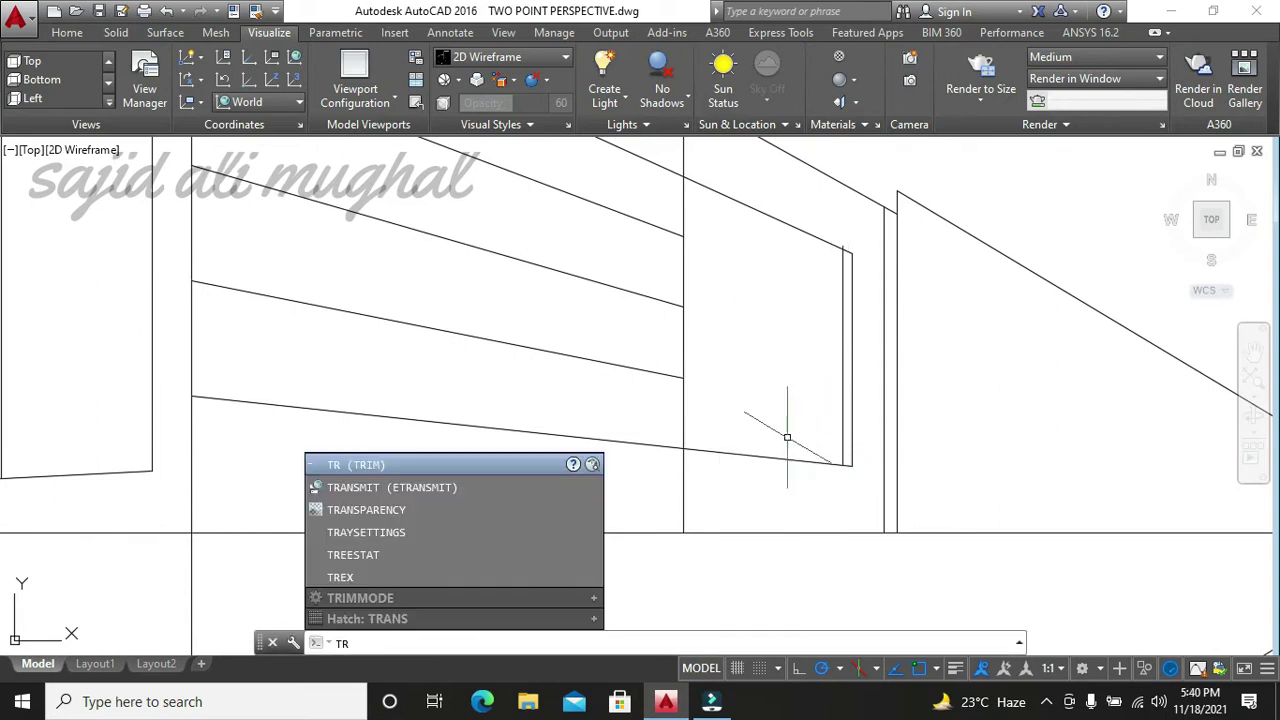
{"action": "key", "text": "Return"}
{"action": "scroll", "coordinate": [835, 256], "scroll_direction": "up", "scroll_amount": 3}
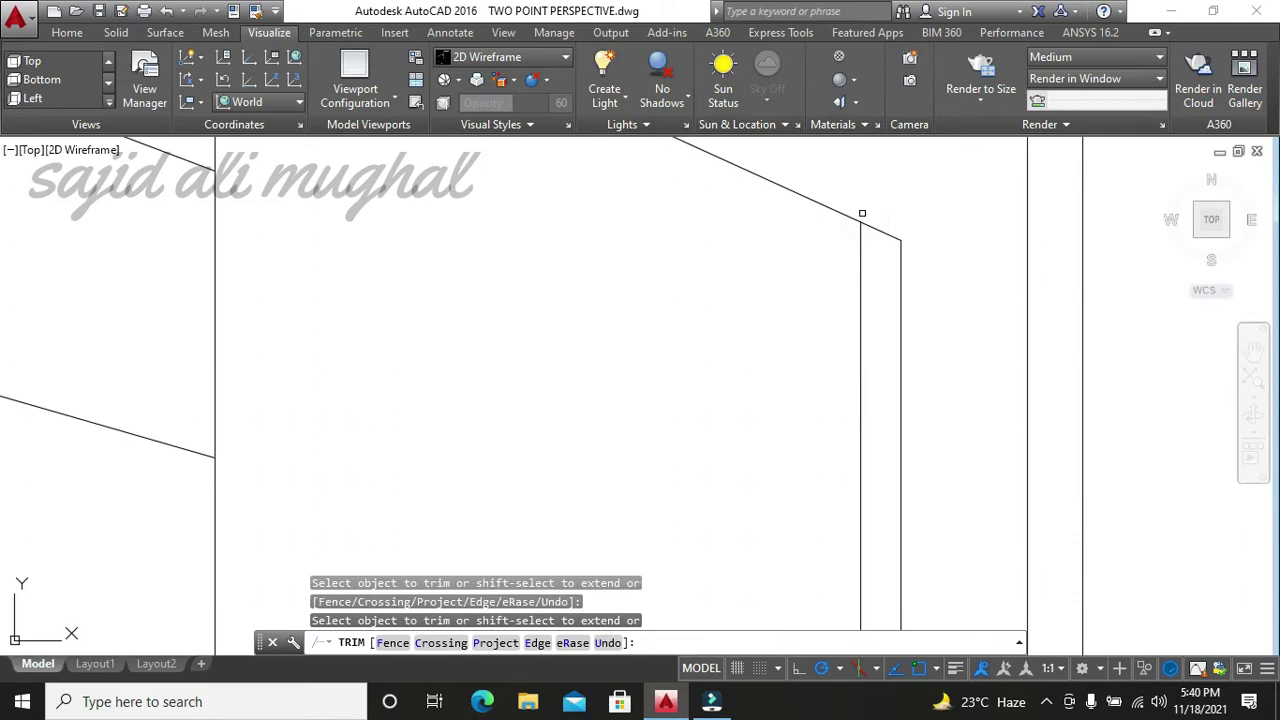
{"action": "key", "text": "Escape"}
{"action": "key", "text": "Escape"}
{"action": "key", "text": "Escape"}
{"action": "scroll", "coordinate": [820, 357], "scroll_direction": "down", "scroll_amount": 2}
{"action": "scroll", "coordinate": [805, 362], "scroll_direction": "down", "scroll_amount": 2}
{"action": "scroll", "coordinate": [805, 362], "scroll_direction": "down", "scroll_amount": 2}
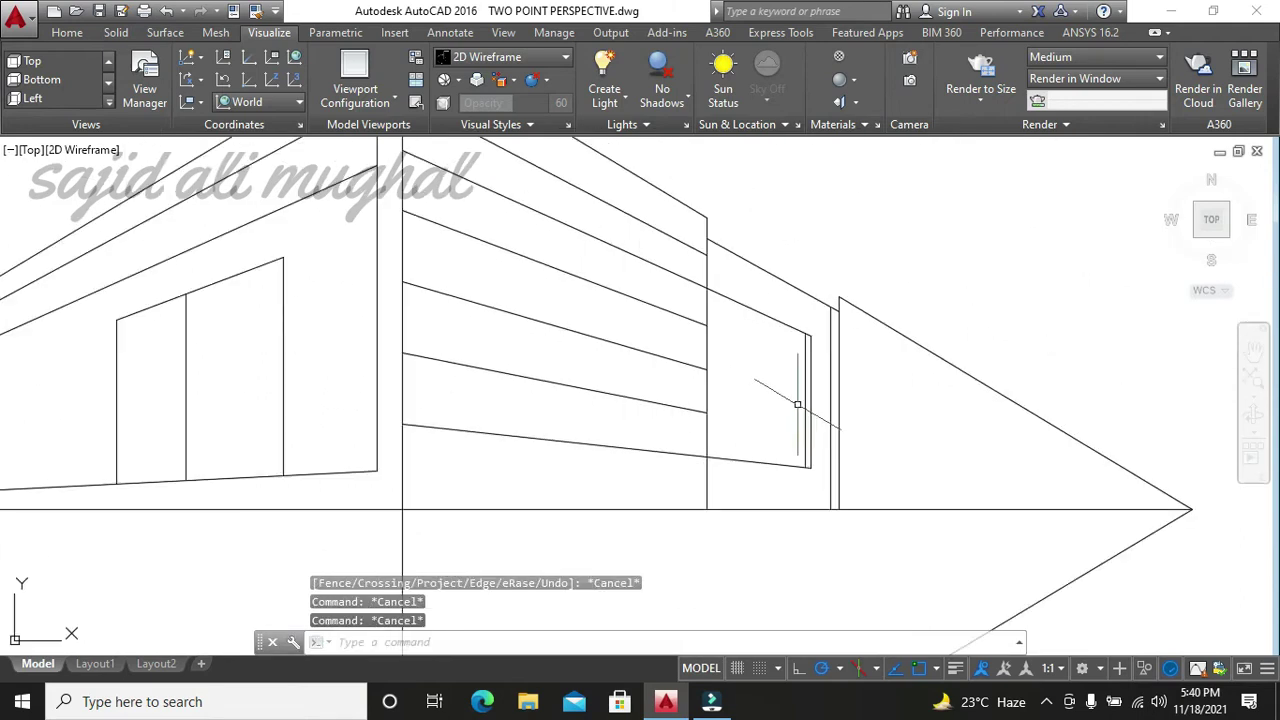
{"action": "scroll", "coordinate": [790, 390], "scroll_direction": "down", "scroll_amount": 3}
{"action": "key", "text": "Escape"}
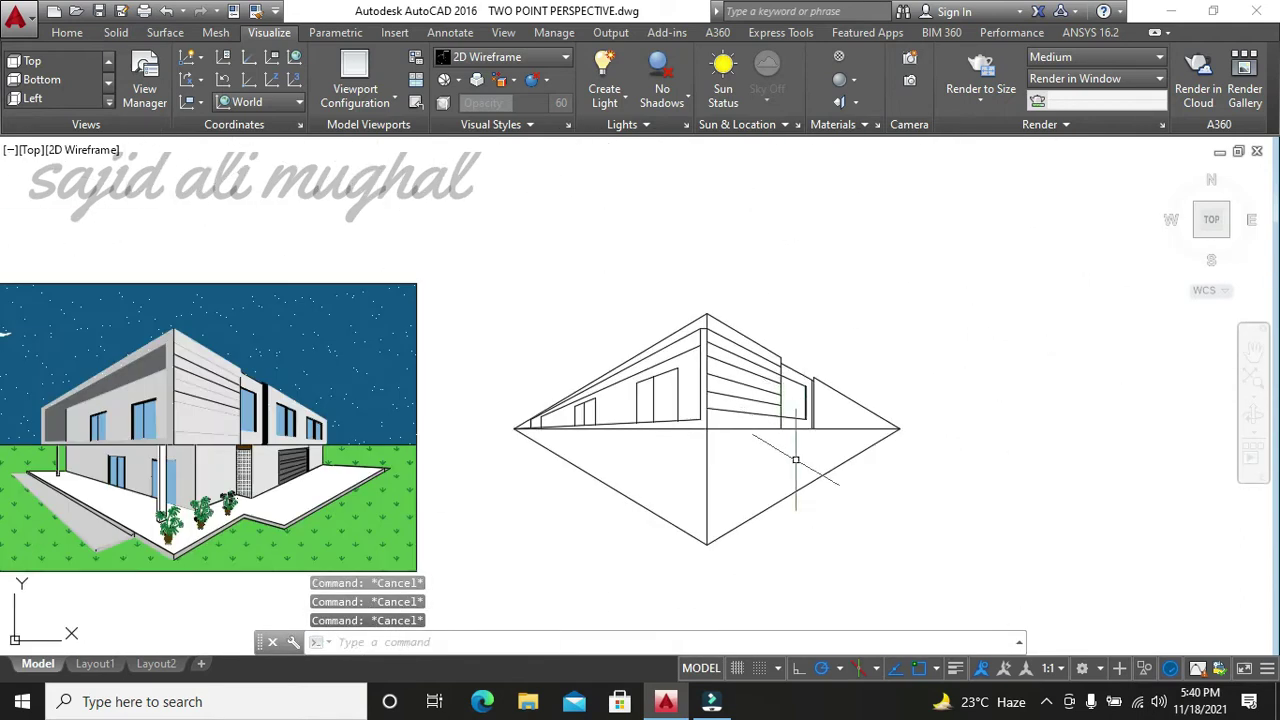
- Draw the wing's lower edge line from its vertical edge to the right vanishing point
{"action": "type", "text": "l"}
{"action": "key", "text": "Return"}
{"action": "scroll", "coordinate": [900, 391], "scroll_direction": "up", "scroll_amount": 2}
{"action": "scroll", "coordinate": [900, 391], "scroll_direction": "up", "scroll_amount": 2}
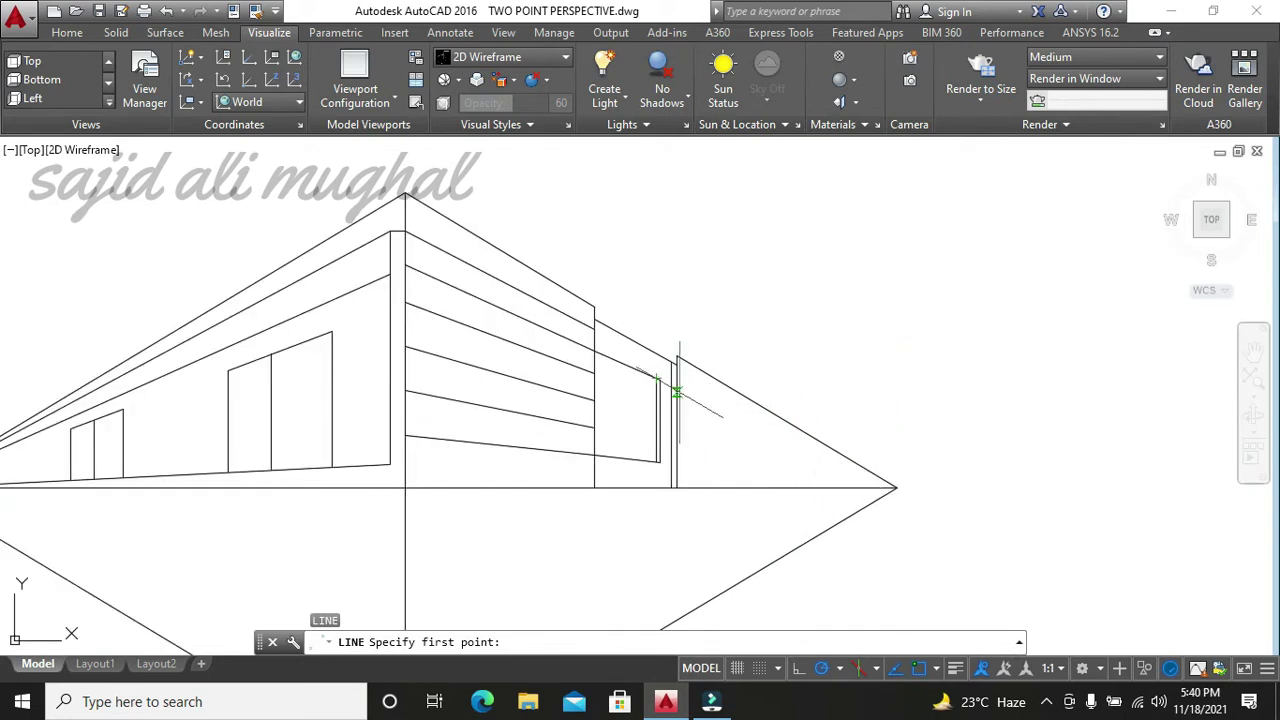
{"action": "left_click", "coordinate": [677, 392]}
{"action": "left_click", "coordinate": [897, 488]}
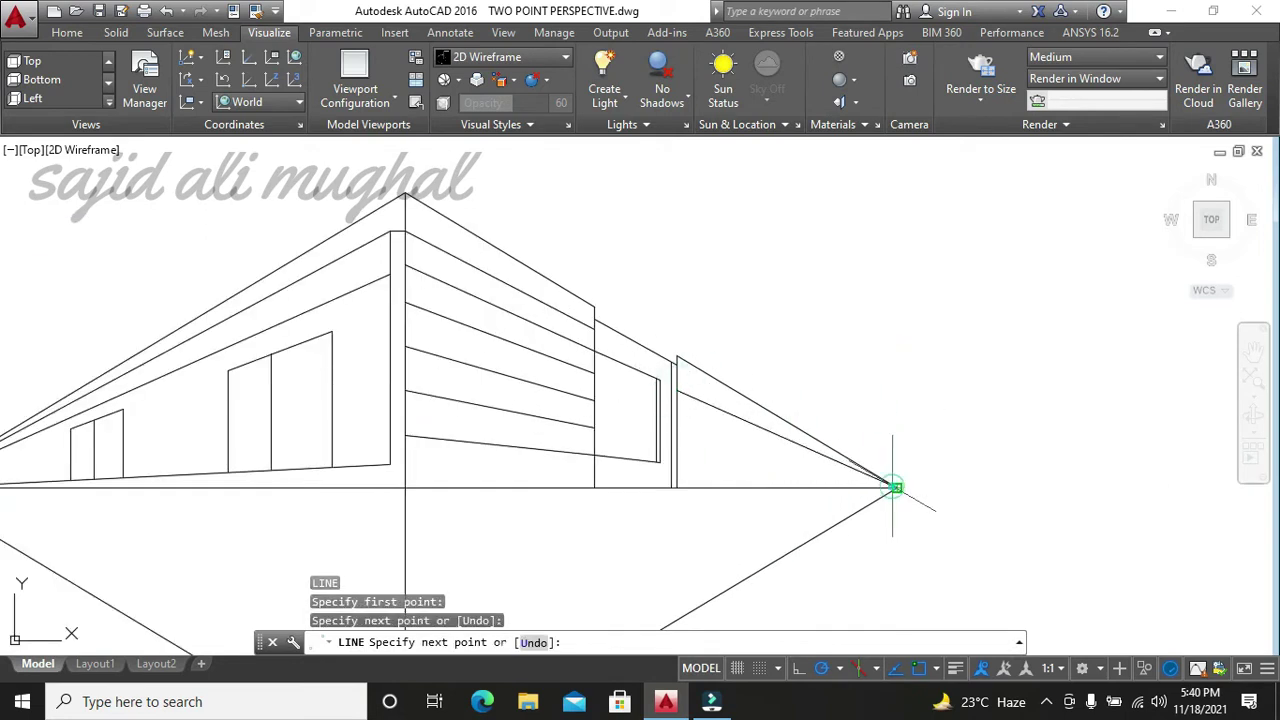
{"action": "left_click", "coordinate": [676, 465]}
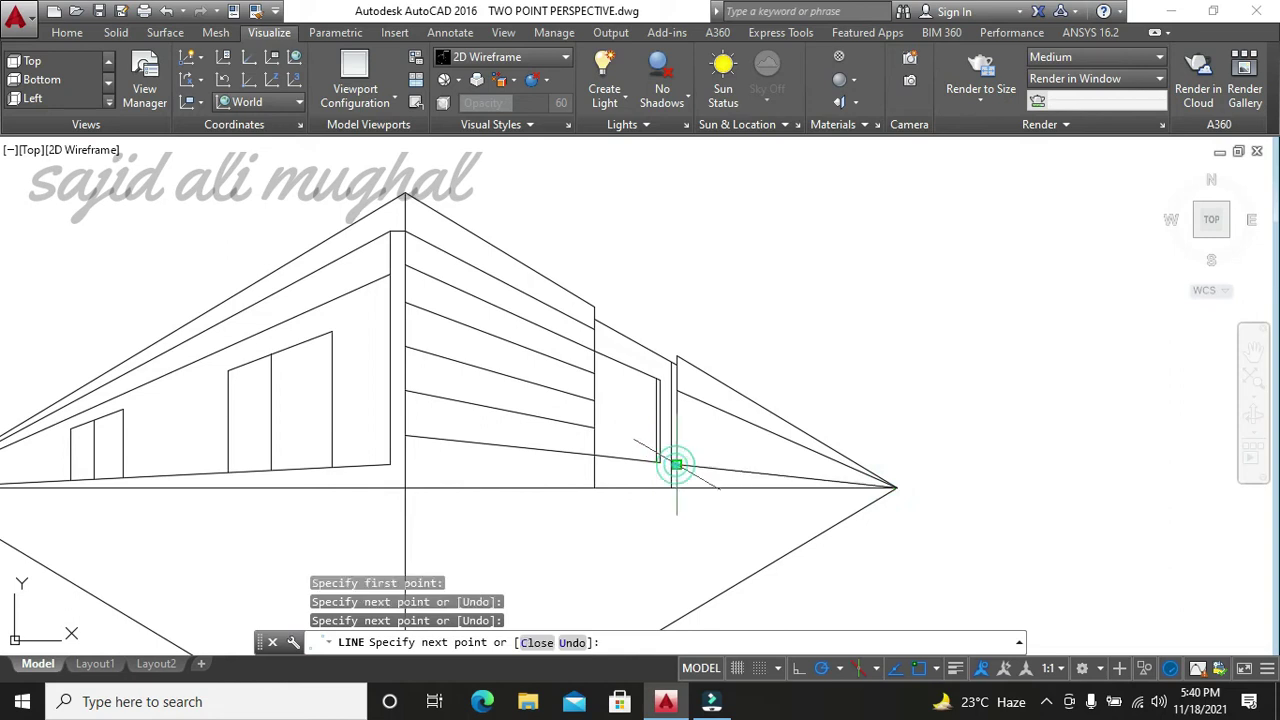
{"action": "key", "text": "Escape"}
{"action": "key", "text": "Escape"}
{"action": "scroll", "coordinate": [700, 488], "scroll_direction": "up", "scroll_amount": 2}
{"action": "key", "text": "Escape"}
{"action": "key", "text": "Escape"}
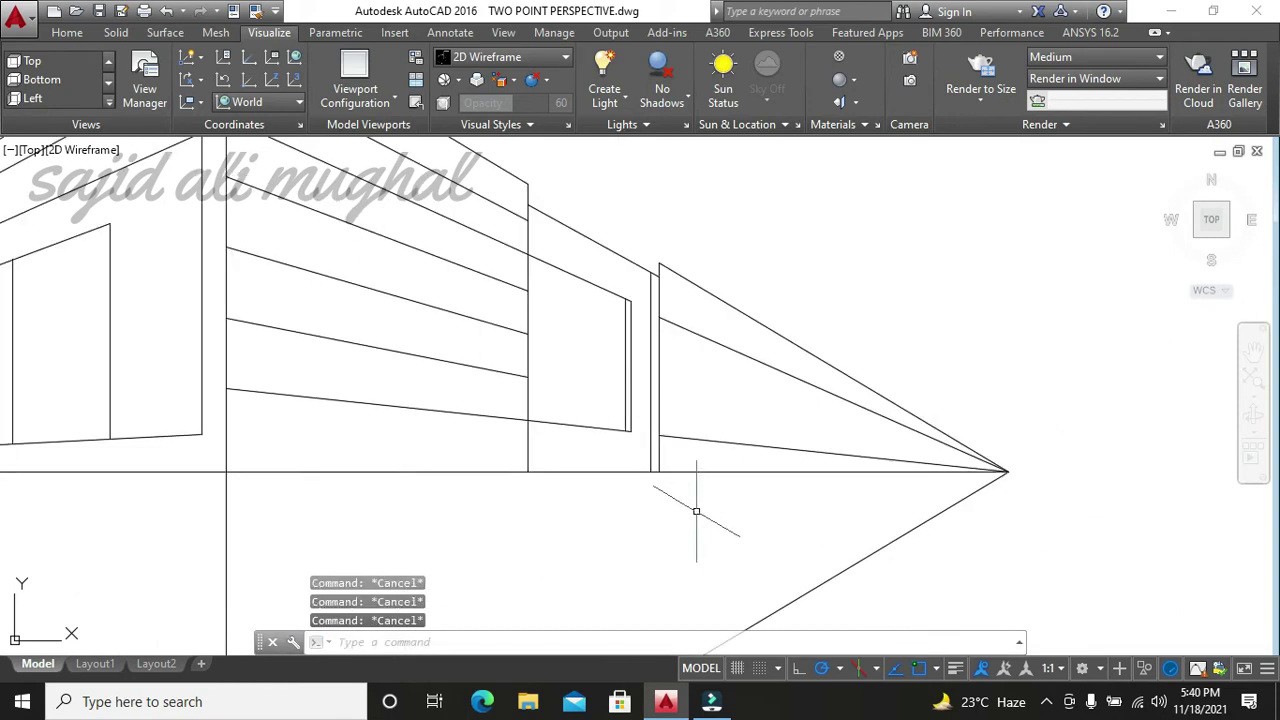
{"action": "scroll", "coordinate": [696, 511], "scroll_direction": "down", "scroll_amount": 5}
{"action": "type", "text": "l"}
{"action": "key", "text": "Return"}
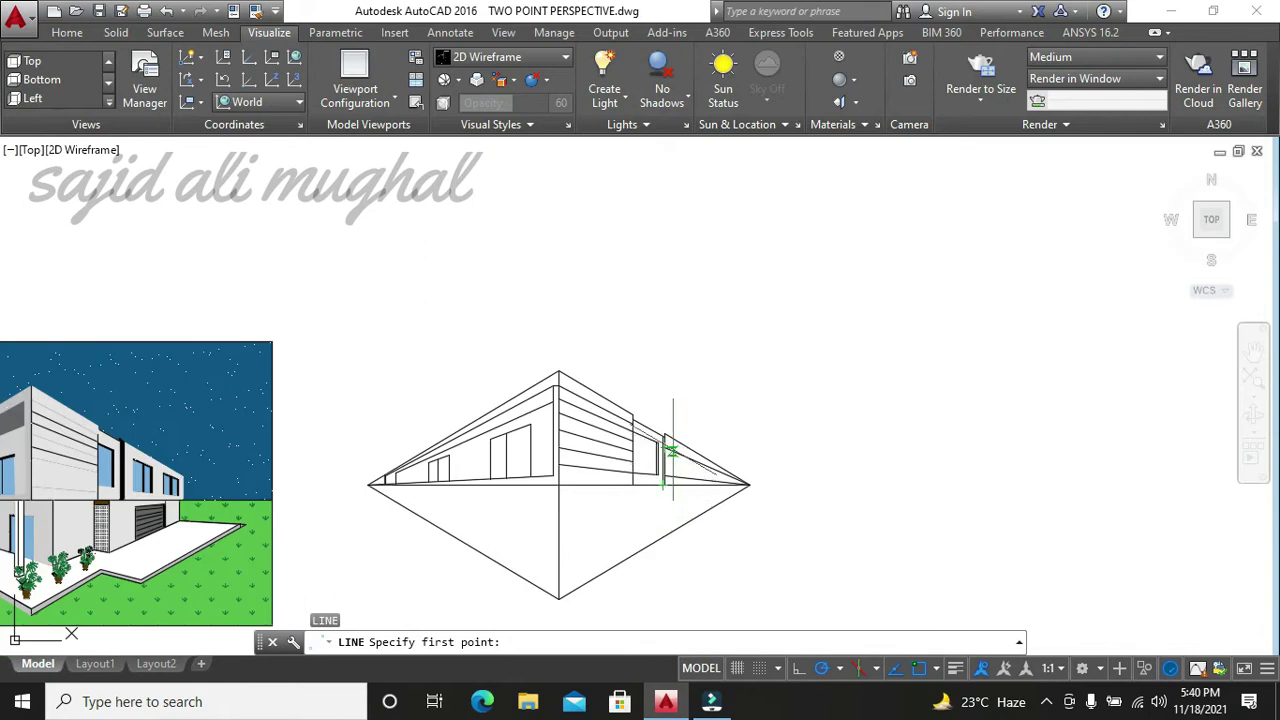
- Draw the first vertical window division on the right wing, from its top edge to the lower perspective line
{"action": "left_click", "coordinate": [671, 451]}
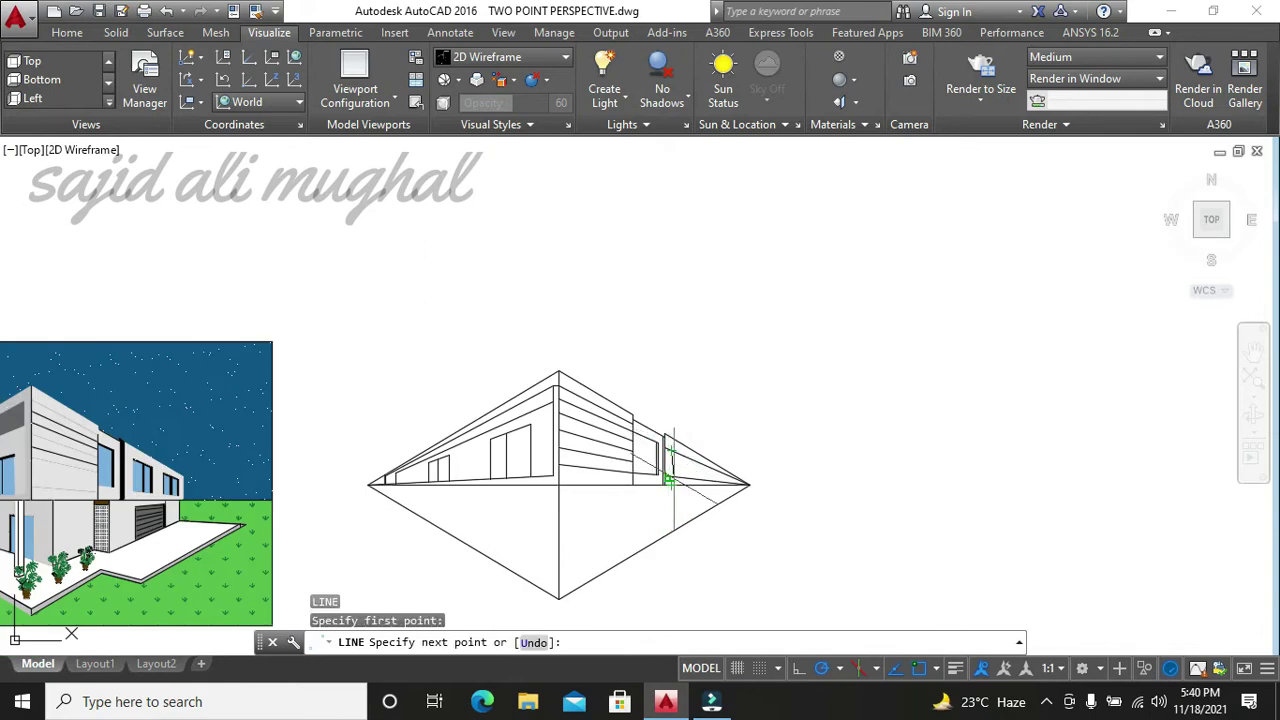
{"action": "scroll", "coordinate": [669, 480], "scroll_direction": "up", "scroll_amount": 4}
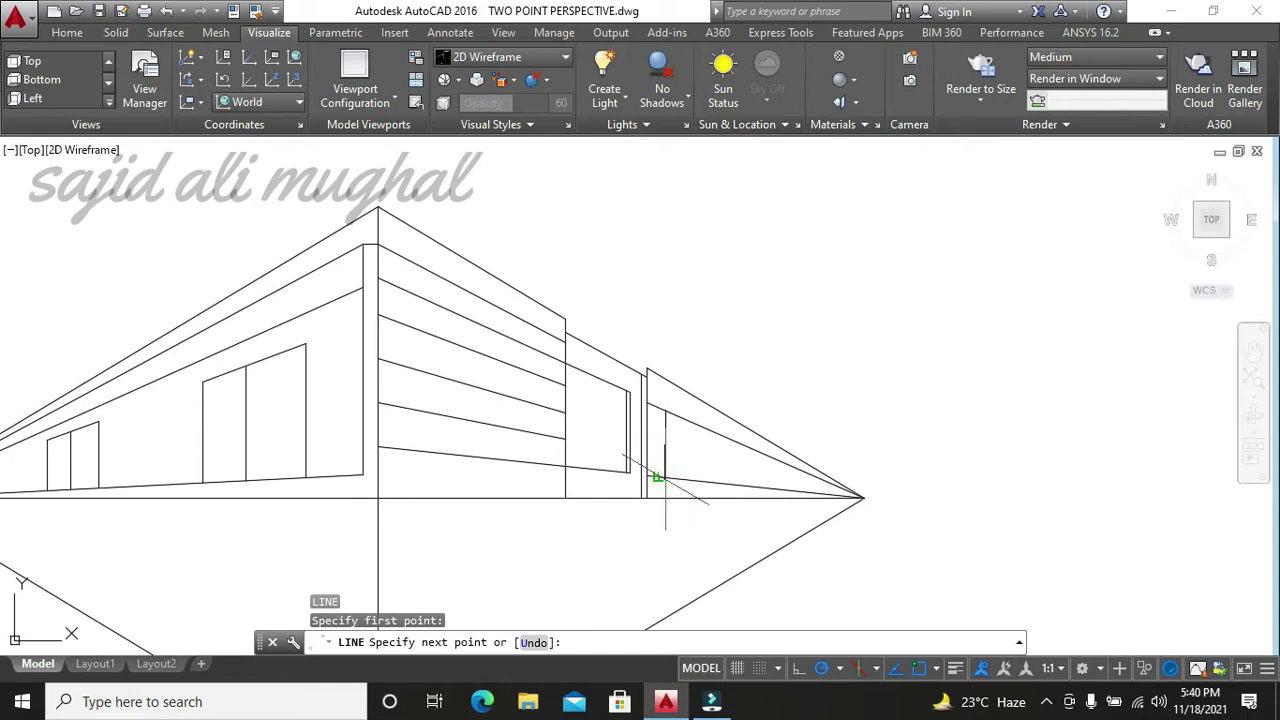
{"action": "left_click", "coordinate": [665, 488]}
{"action": "scroll", "coordinate": [665, 490], "scroll_direction": "down", "scroll_amount": 4}
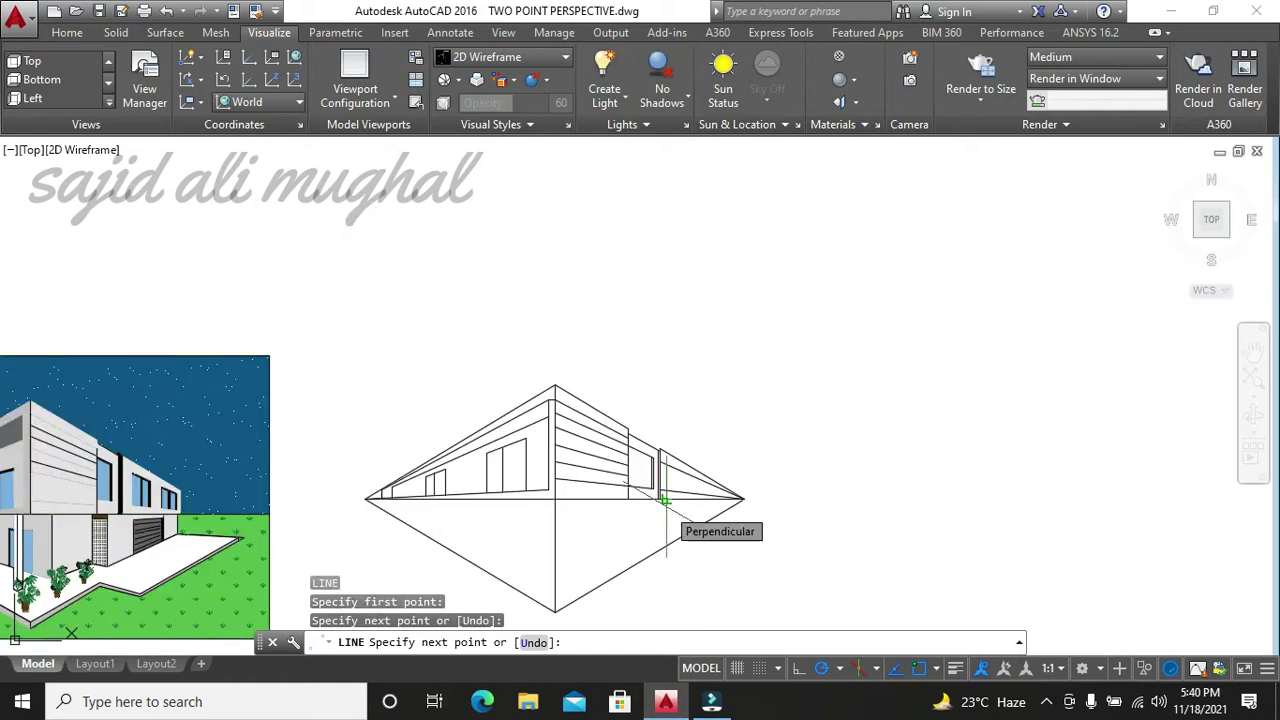
{"action": "key", "text": "Return"}
{"action": "scroll", "coordinate": [670, 500], "scroll_direction": "up", "scroll_amount": 4}
{"action": "key", "text": "Return"}
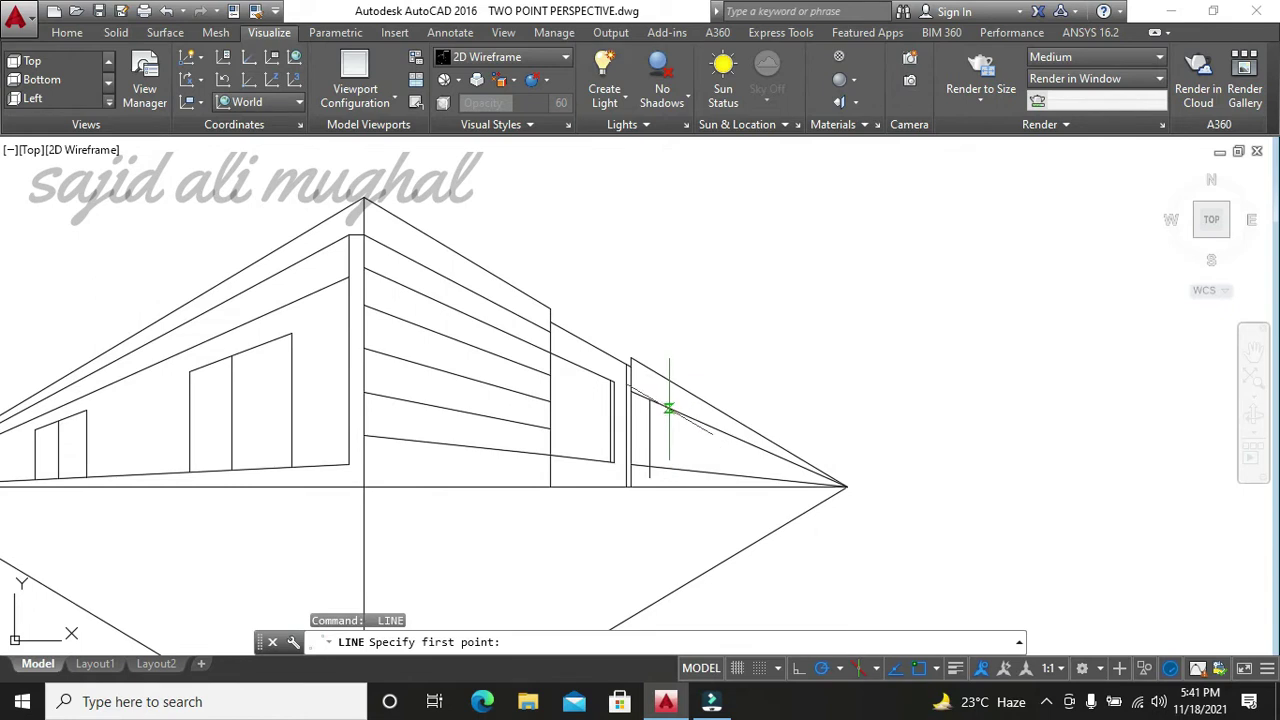
{"action": "scroll", "coordinate": [668, 425], "scroll_direction": "down", "scroll_amount": 5}
{"action": "scroll", "coordinate": [660, 450], "scroll_direction": "up", "scroll_amount": 3}
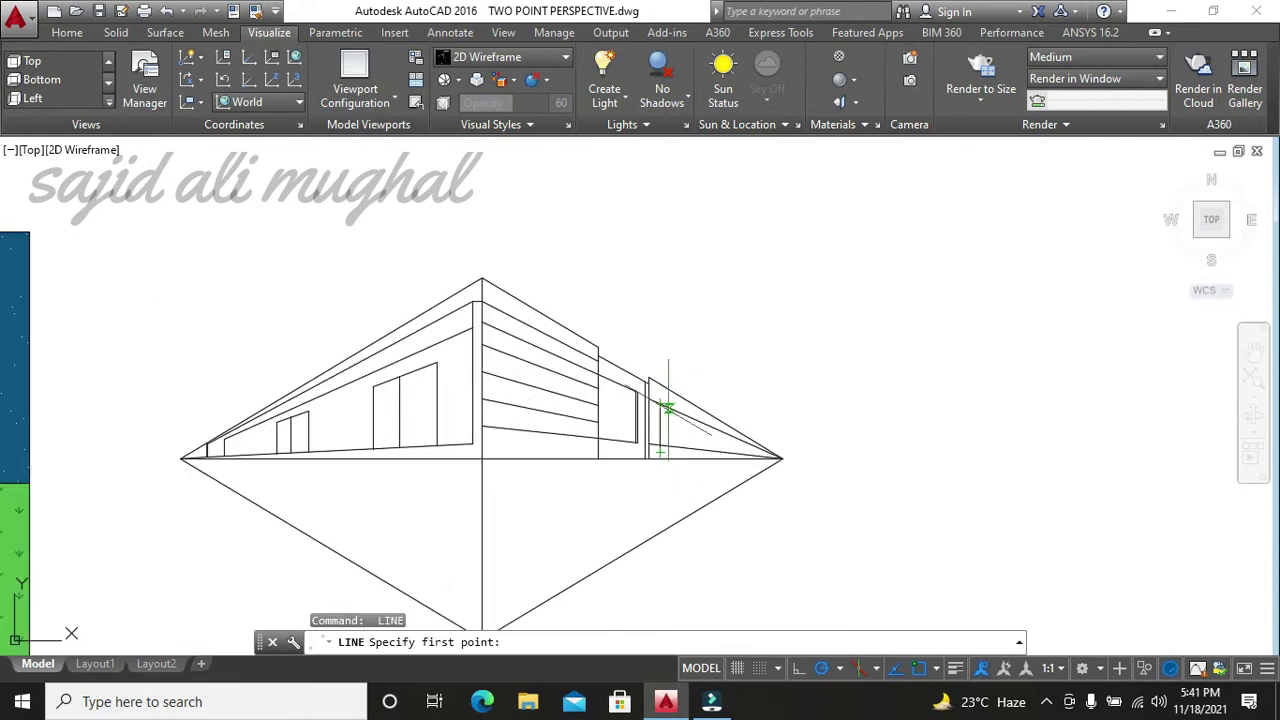
{"action": "scroll", "coordinate": [668, 408], "scroll_direction": "up", "scroll_amount": 4}
- Add two more vertical window divisions between the wing's top edge and the lower perspective line
{"action": "left_click", "coordinate": [668, 408]}
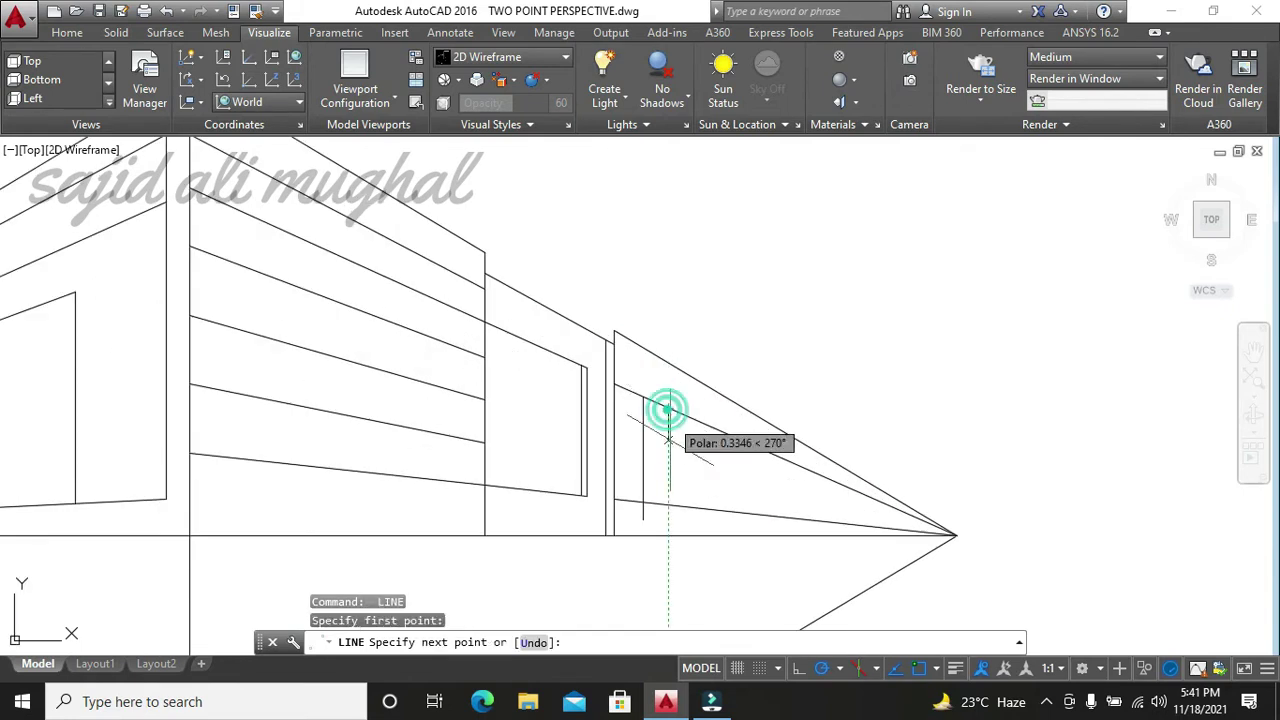
{"action": "left_click", "coordinate": [668, 502]}
{"action": "key", "text": "Return"}
{"action": "key", "text": "Return"}
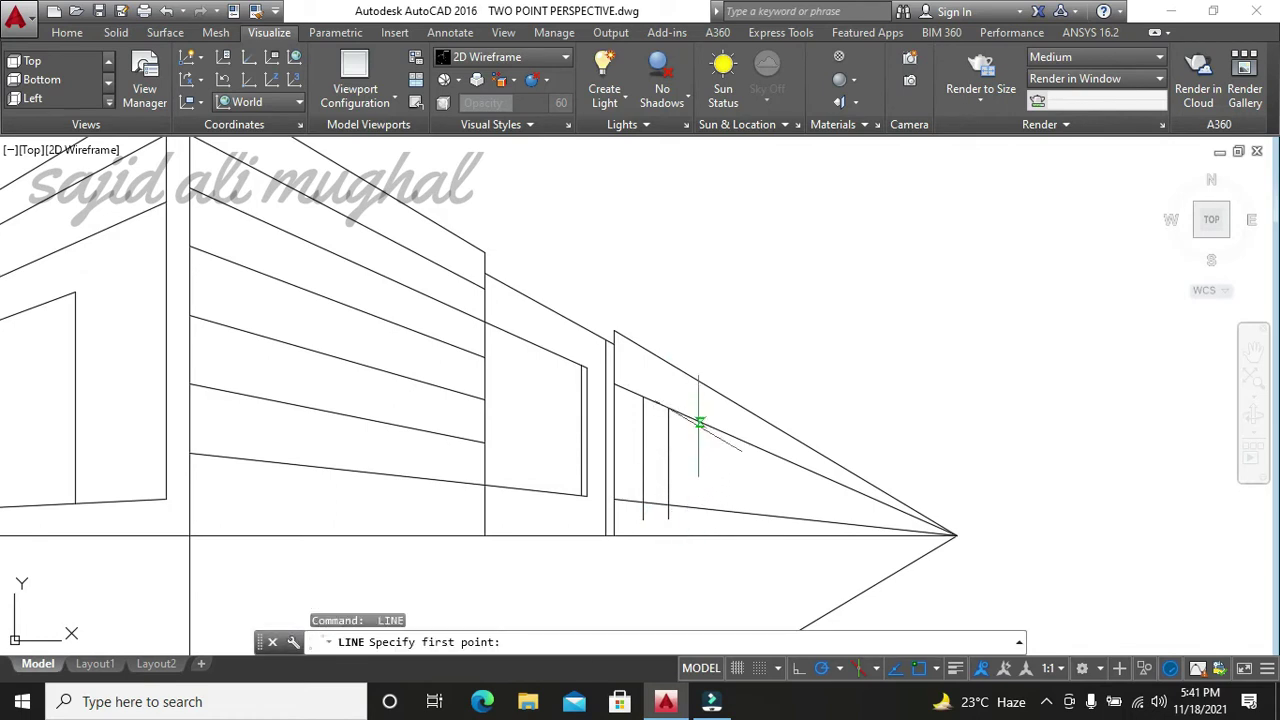
{"action": "left_click", "coordinate": [692, 418]}
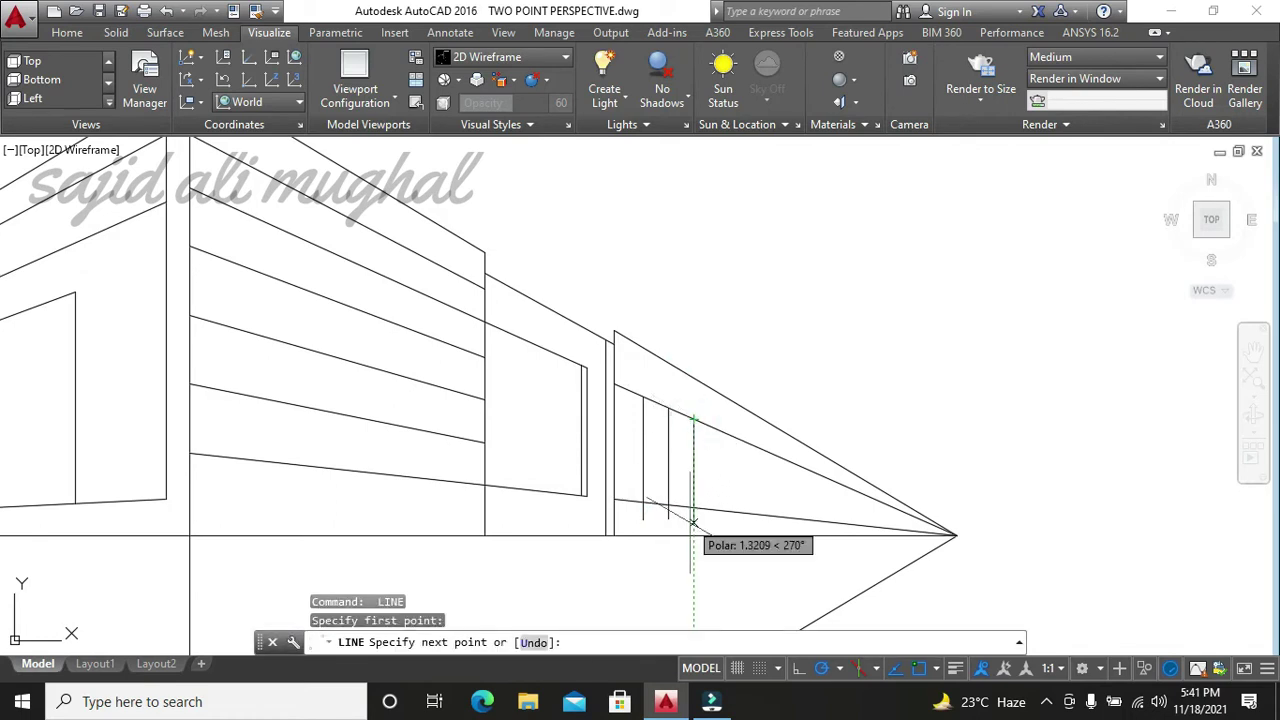
{"action": "left_click", "coordinate": [692, 512]}
{"action": "key", "text": "Escape"}
{"action": "key", "text": "Escape"}
{"action": "key", "text": "Escape"}
{"action": "key", "text": "Escape"}
{"action": "scroll", "coordinate": [690, 521], "scroll_direction": "down", "scroll_amount": 2}
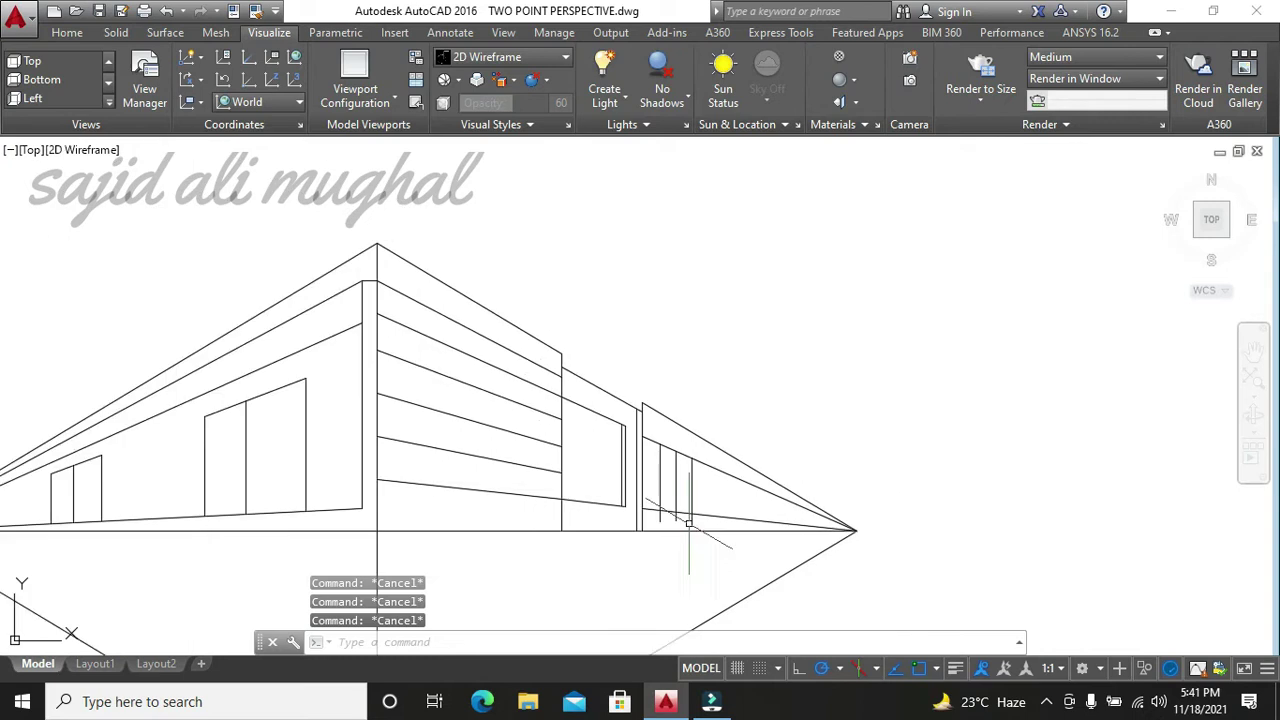
{"action": "scroll", "coordinate": [690, 521], "scroll_direction": "down", "scroll_amount": 4}
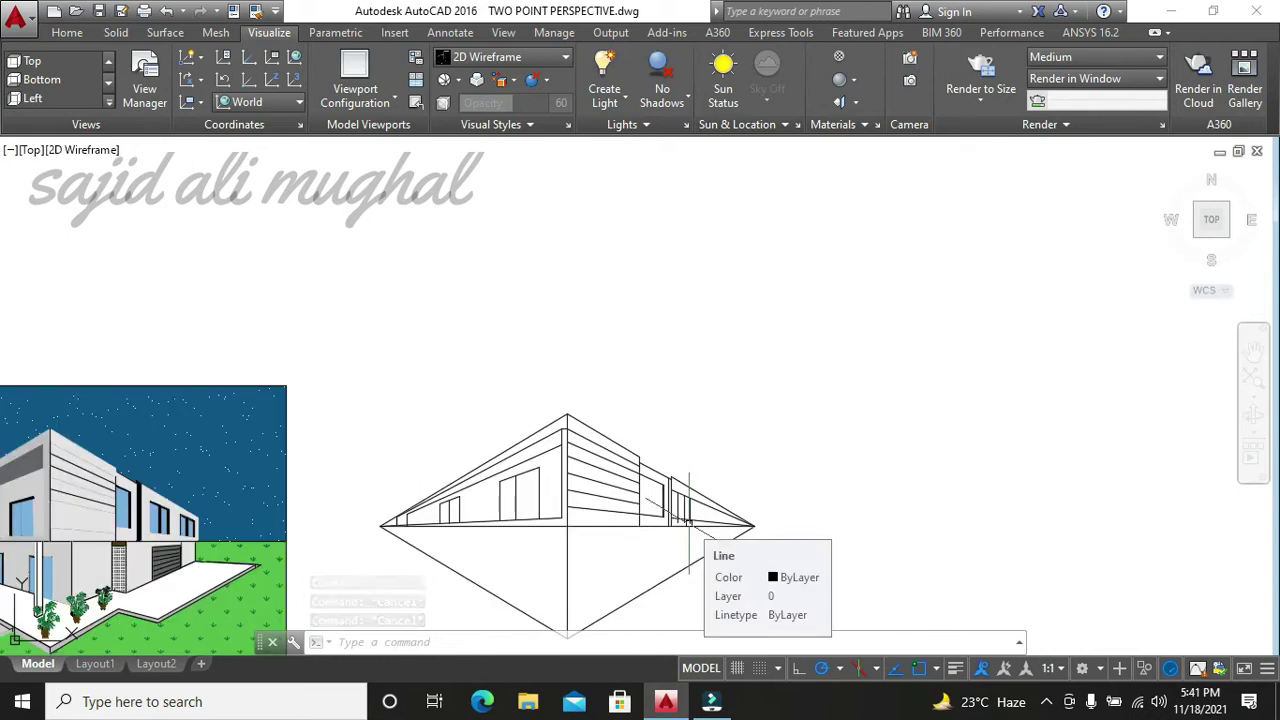
- Draw two vertical window mullions on the right wing between the sloped lines, undoing a misplaced first attempt
{"action": "type", "text": "L"}
{"action": "key", "text": "Return"}
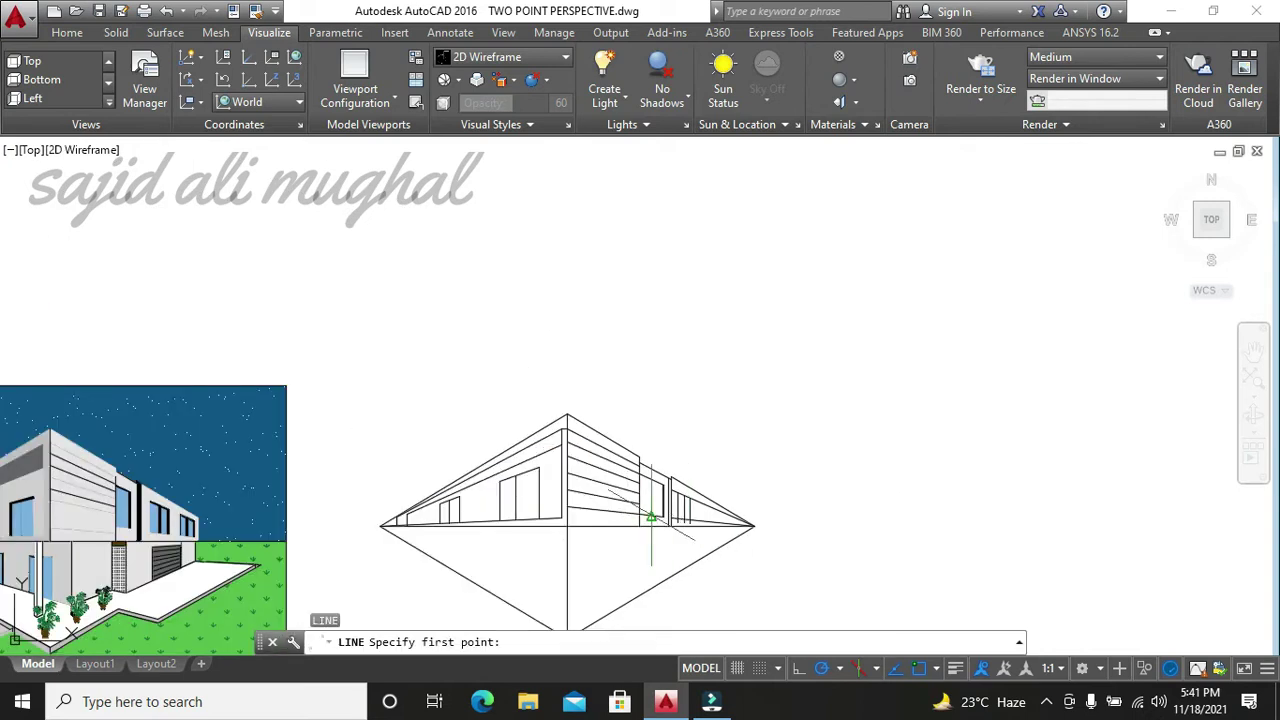
{"action": "scroll", "coordinate": [760, 530], "scroll_direction": "up", "scroll_amount": 2}
{"action": "scroll", "coordinate": [756, 530], "scroll_direction": "down", "scroll_amount": 2}
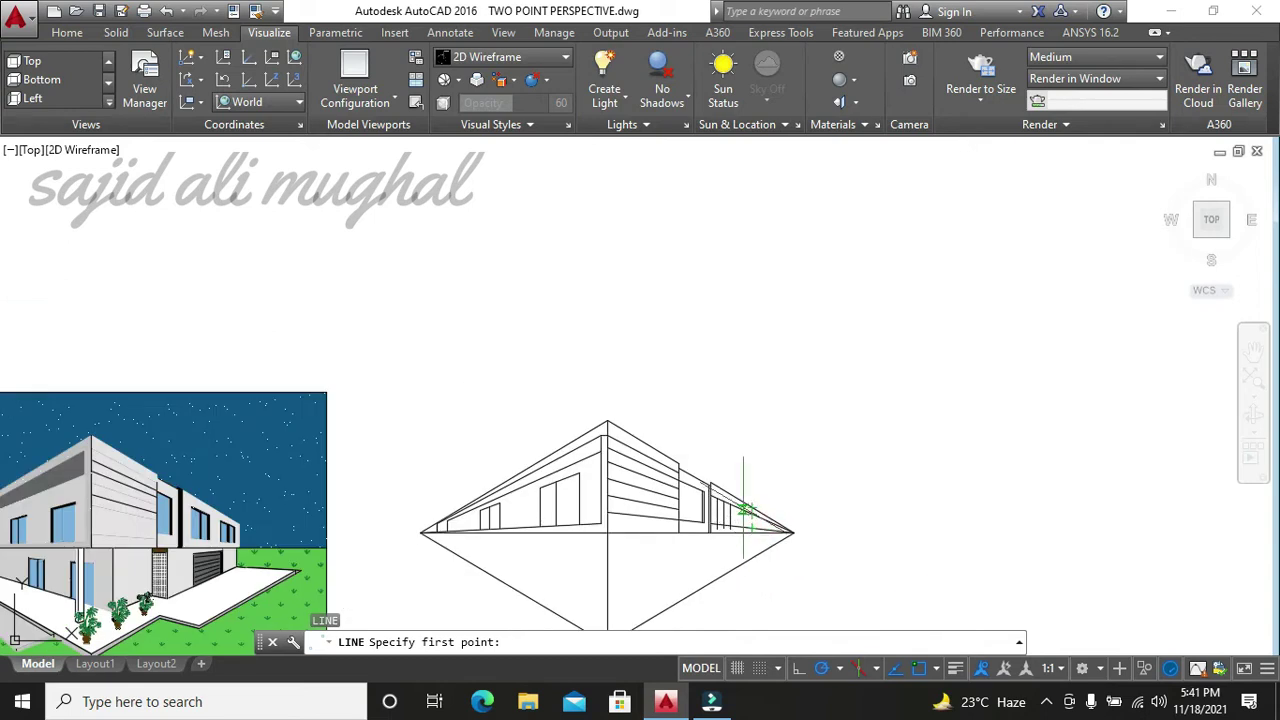
{"action": "scroll", "coordinate": [741, 512], "scroll_direction": "up", "scroll_amount": 3}
{"action": "scroll", "coordinate": [740, 513], "scroll_direction": "up", "scroll_amount": 3}
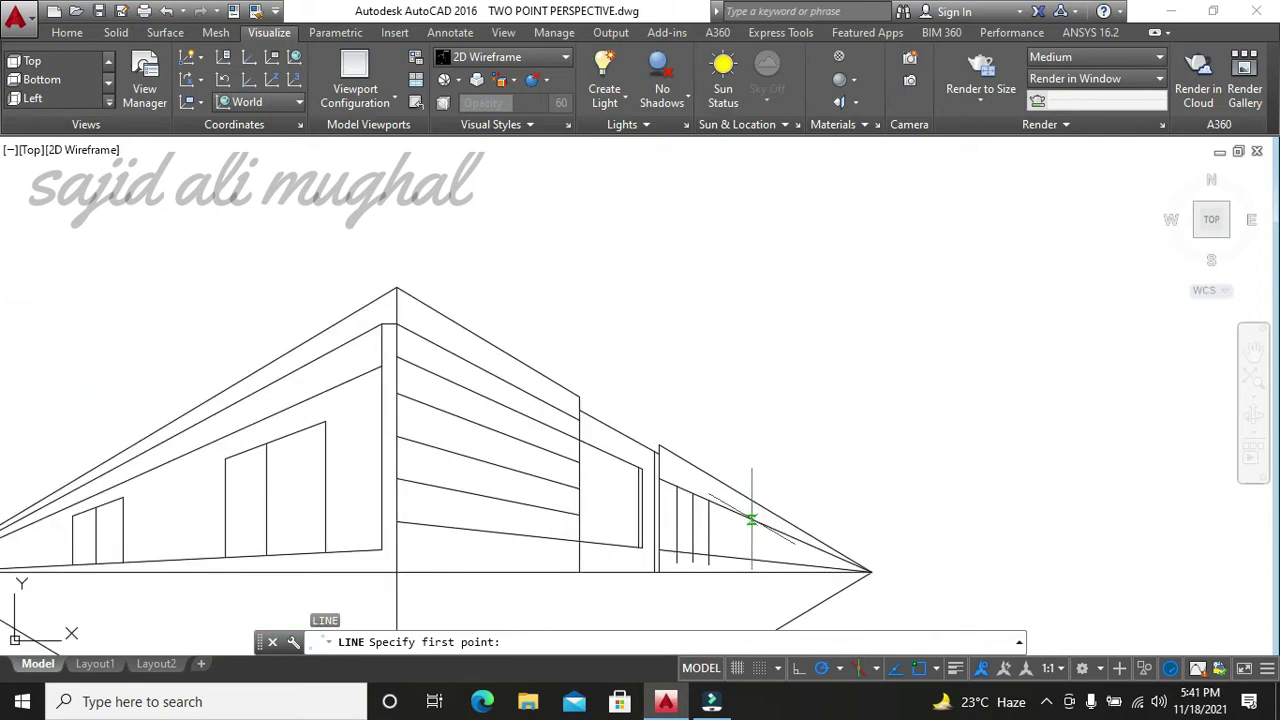
{"action": "left_click", "coordinate": [752, 519]}
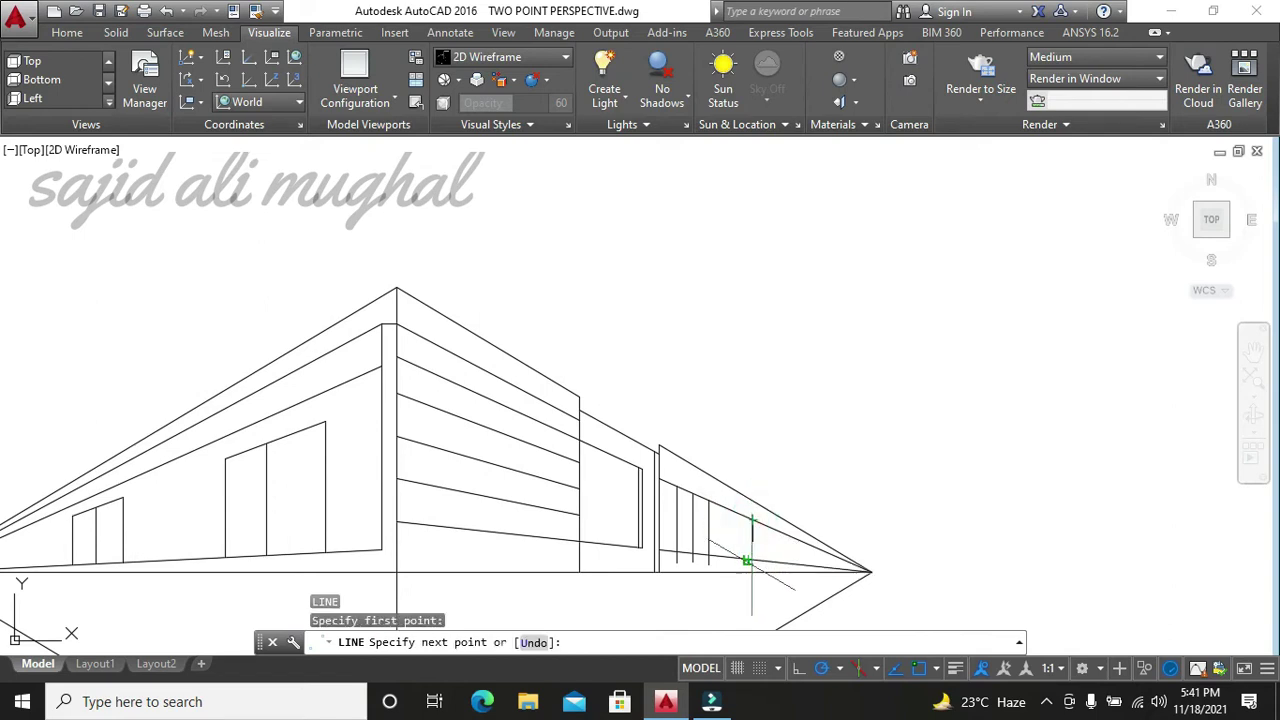
{"action": "left_click", "coordinate": [774, 562]}
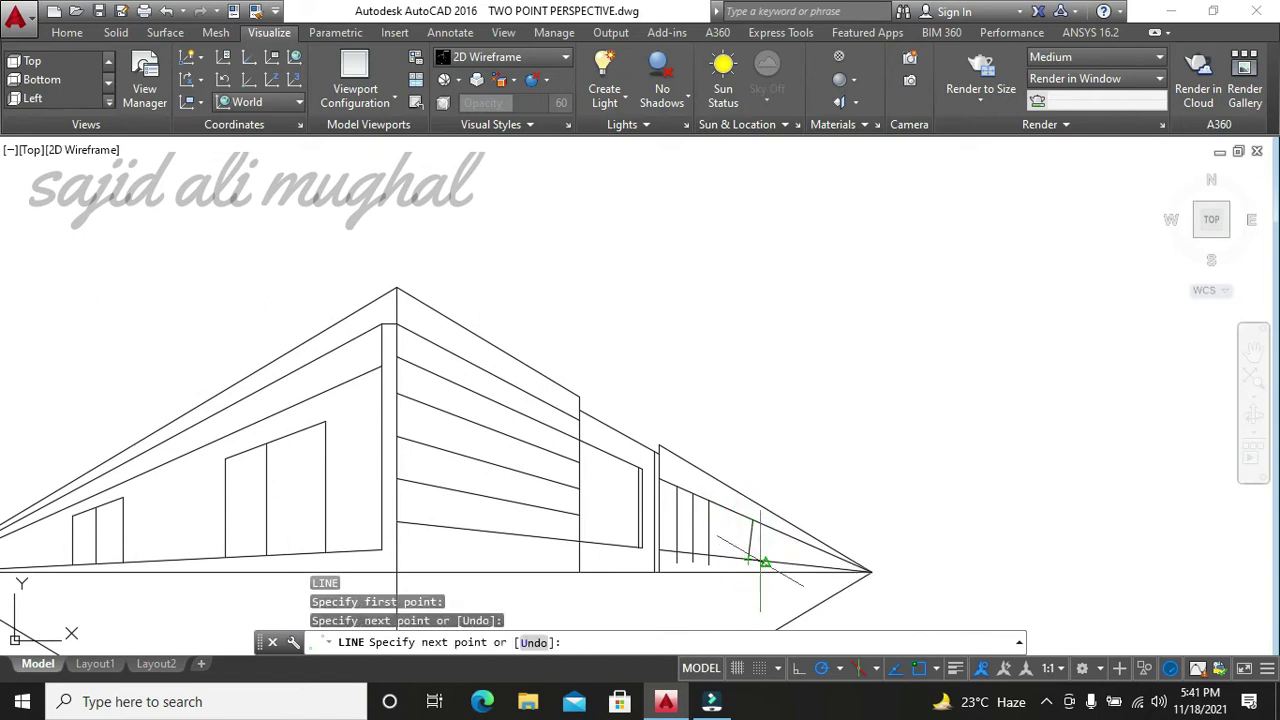
{"action": "key", "text": "ctrl+z"}
{"action": "scroll", "coordinate": [752, 572], "scroll_direction": "up", "scroll_amount": 4}
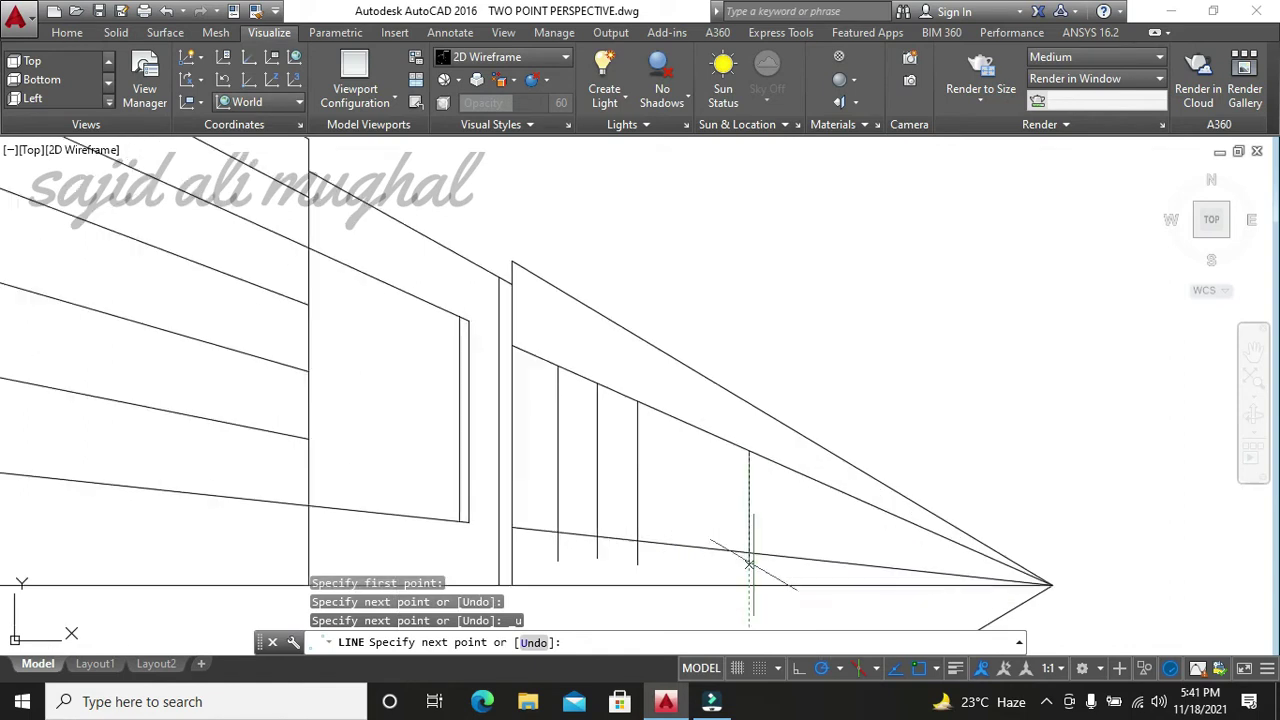
{"action": "key", "text": "Return"}
{"action": "key", "text": "Return"}
{"action": "left_click", "coordinate": [782, 467]}
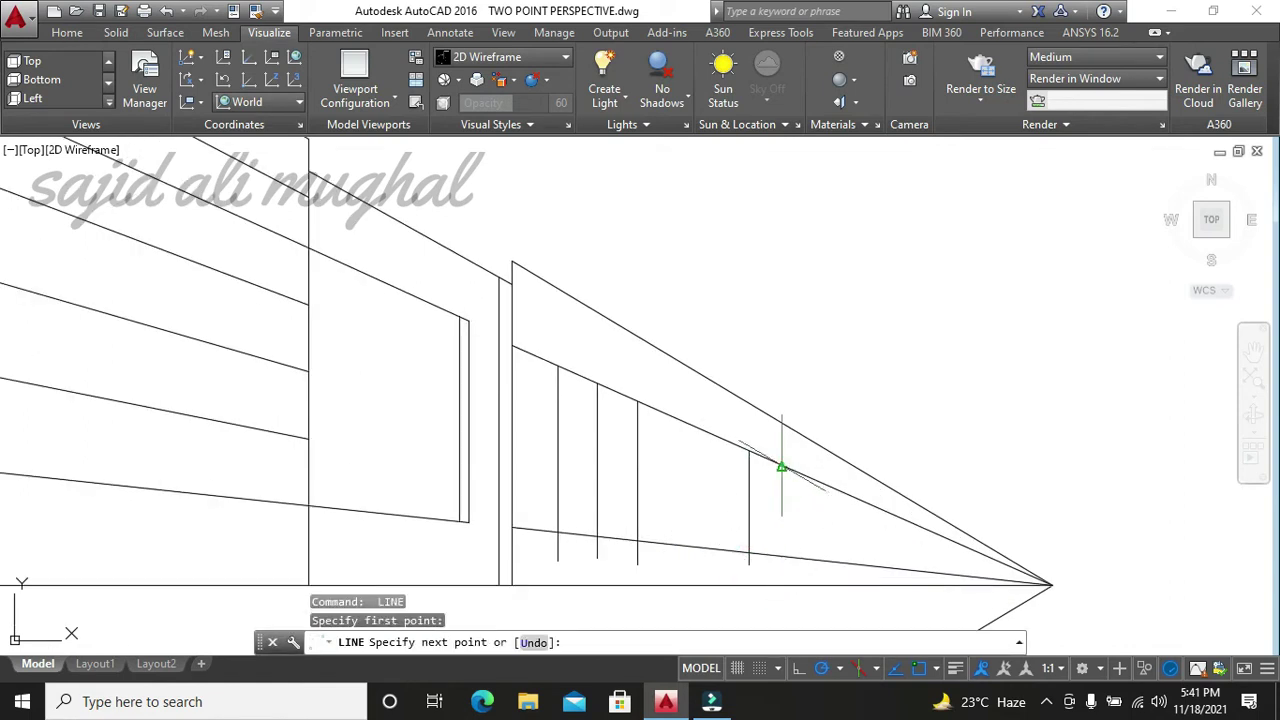
{"action": "left_click", "coordinate": [781, 562]}
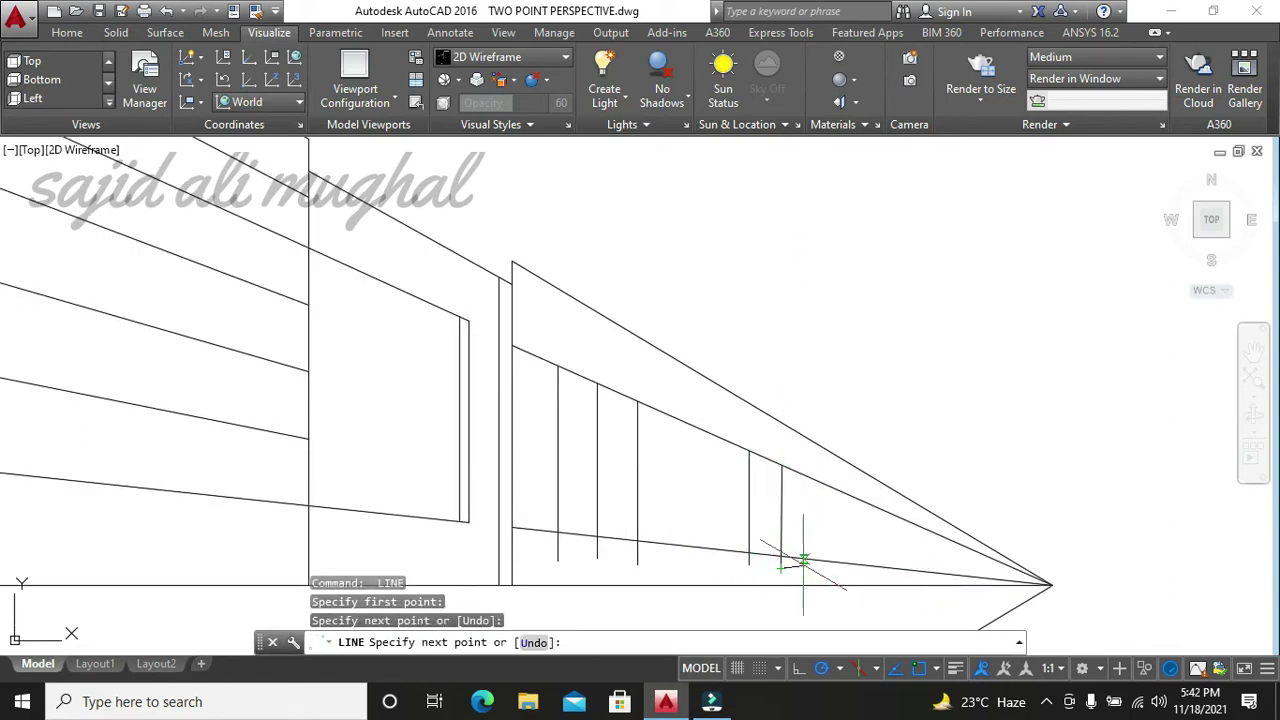
{"action": "key", "text": "Return"}
{"action": "key", "text": "Return"}
{"action": "left_click", "coordinate": [810, 480]}
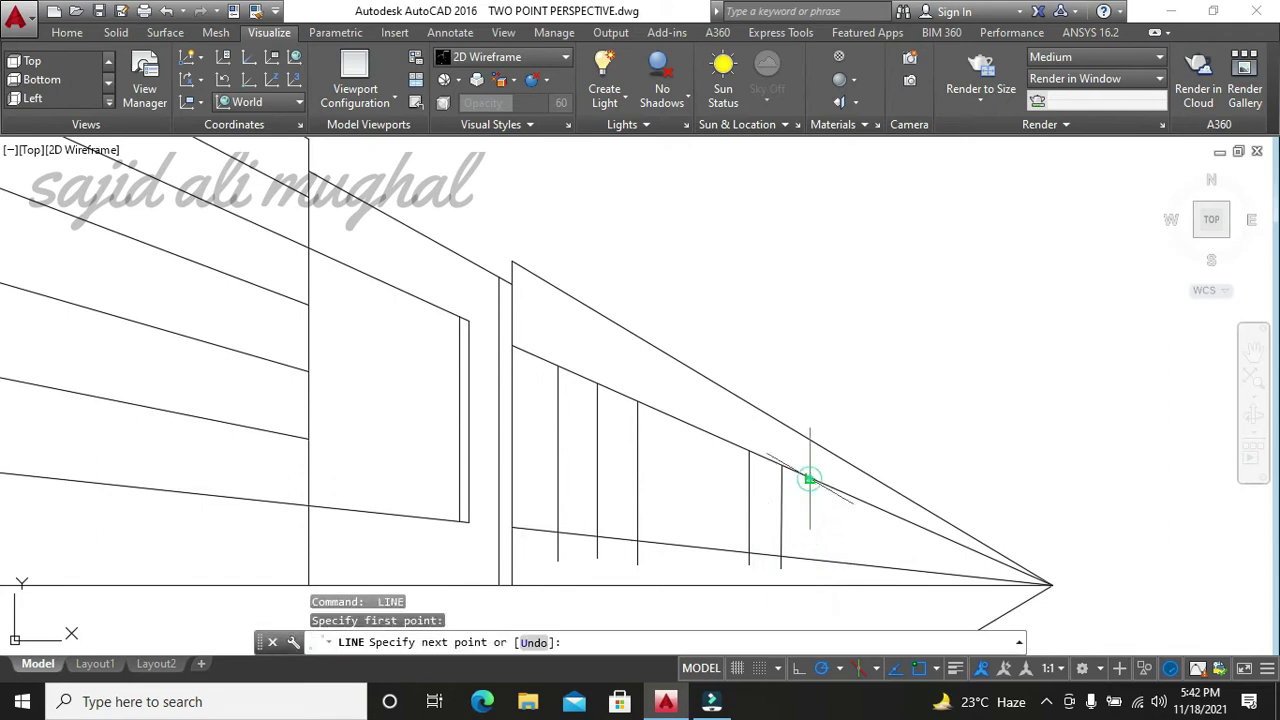
{"action": "left_click", "coordinate": [810, 566]}
{"action": "key", "text": "Escape"}
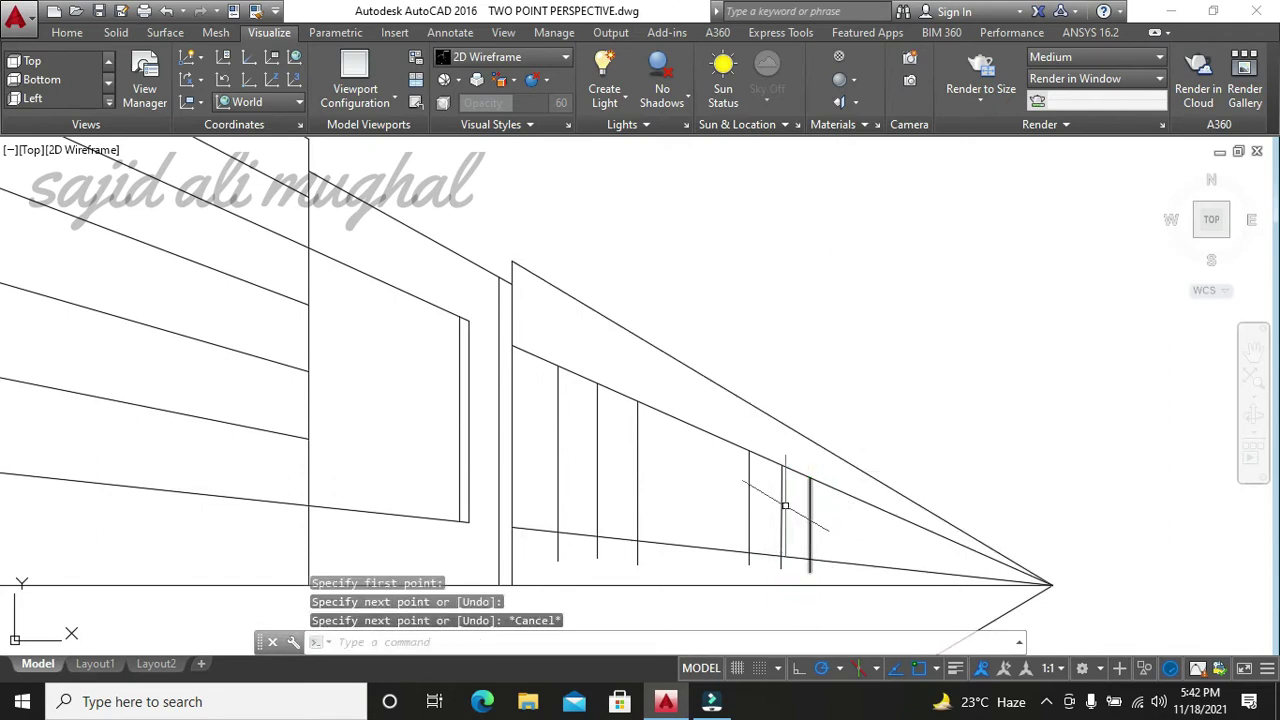
- Add another vertical window line near the right end of the wing
{"action": "key", "text": "Return"}
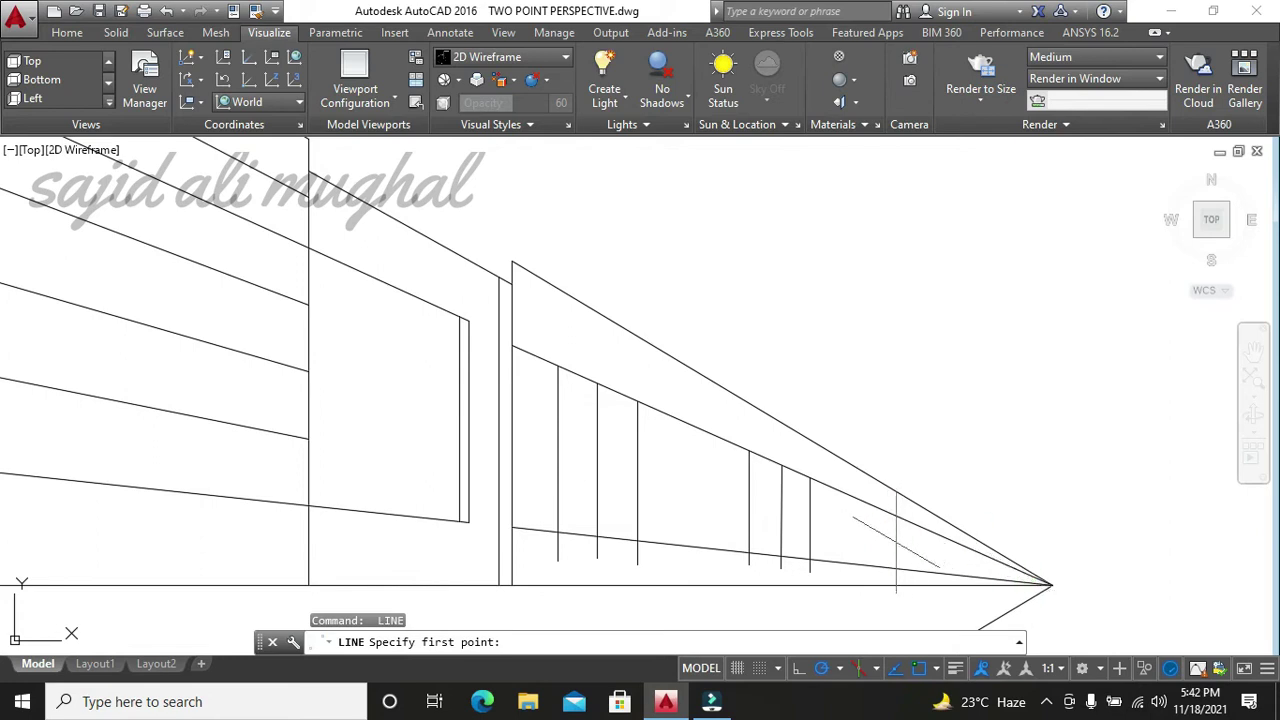
{"action": "scroll", "coordinate": [896, 540], "scroll_direction": "down", "scroll_amount": 5}
{"action": "scroll", "coordinate": [896, 545], "scroll_direction": "up", "scroll_amount": 2}
{"action": "scroll", "coordinate": [896, 545], "scroll_direction": "up", "scroll_amount": 2}
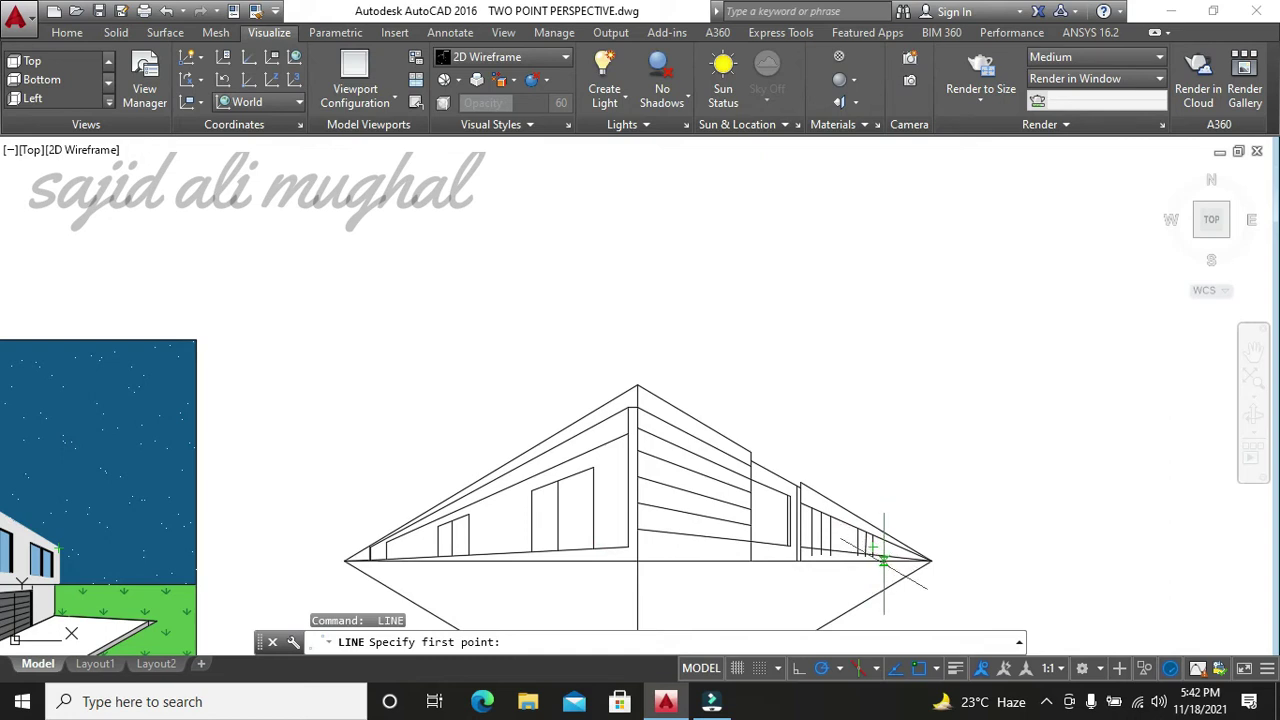
{"action": "scroll", "coordinate": [880, 560], "scroll_direction": "up", "scroll_amount": 2}
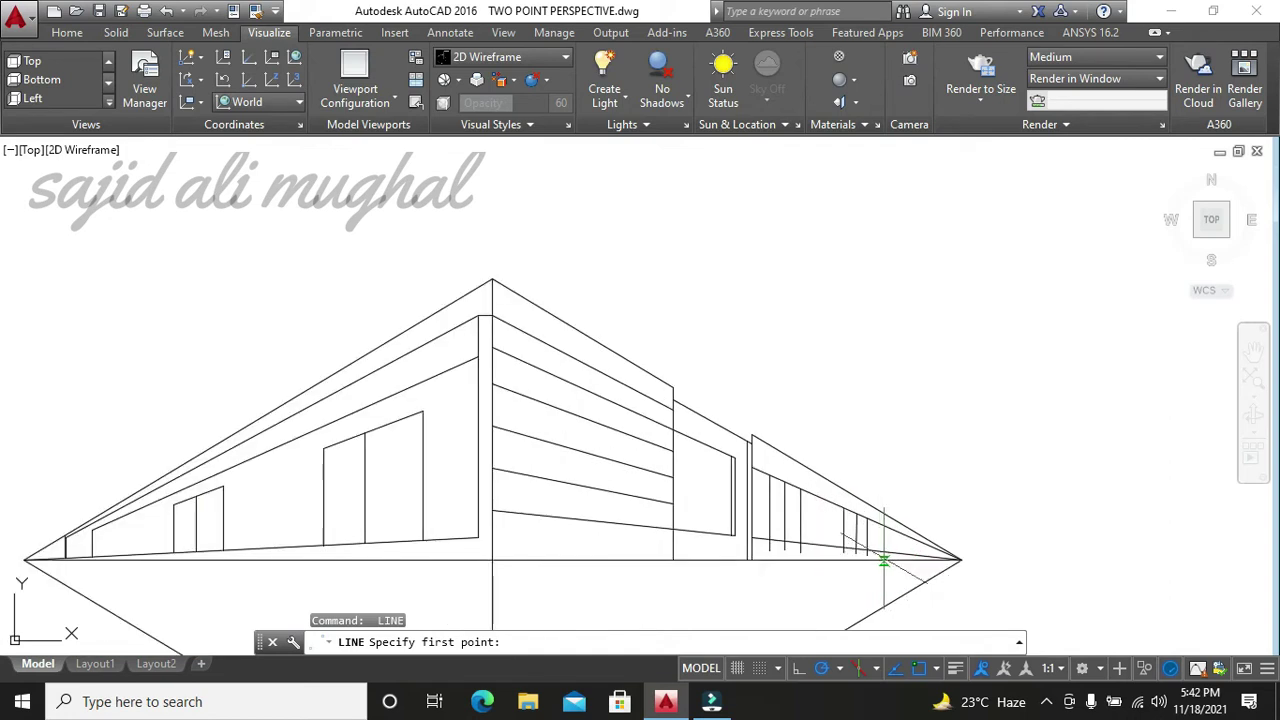
{"action": "left_click", "coordinate": [884, 560]}
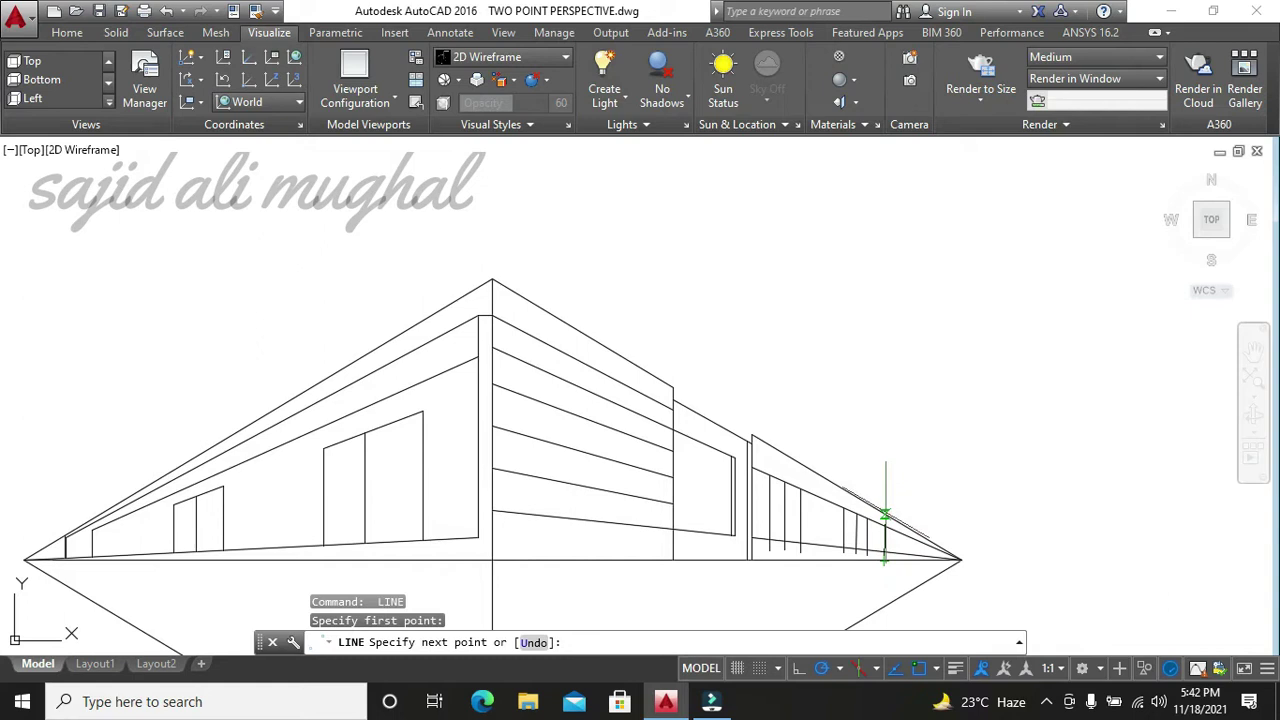
{"action": "left_click", "coordinate": [885, 515]}
{"action": "scroll", "coordinate": [890, 520], "scroll_direction": "up", "scroll_amount": 2}
{"action": "scroll", "coordinate": [893, 512], "scroll_direction": "down", "scroll_amount": 2}
{"action": "key", "text": "Escape"}
{"action": "key", "text": "Escape"}
{"action": "key", "text": "Escape"}
{"action": "scroll", "coordinate": [891, 550], "scroll_direction": "up", "scroll_amount": 4}
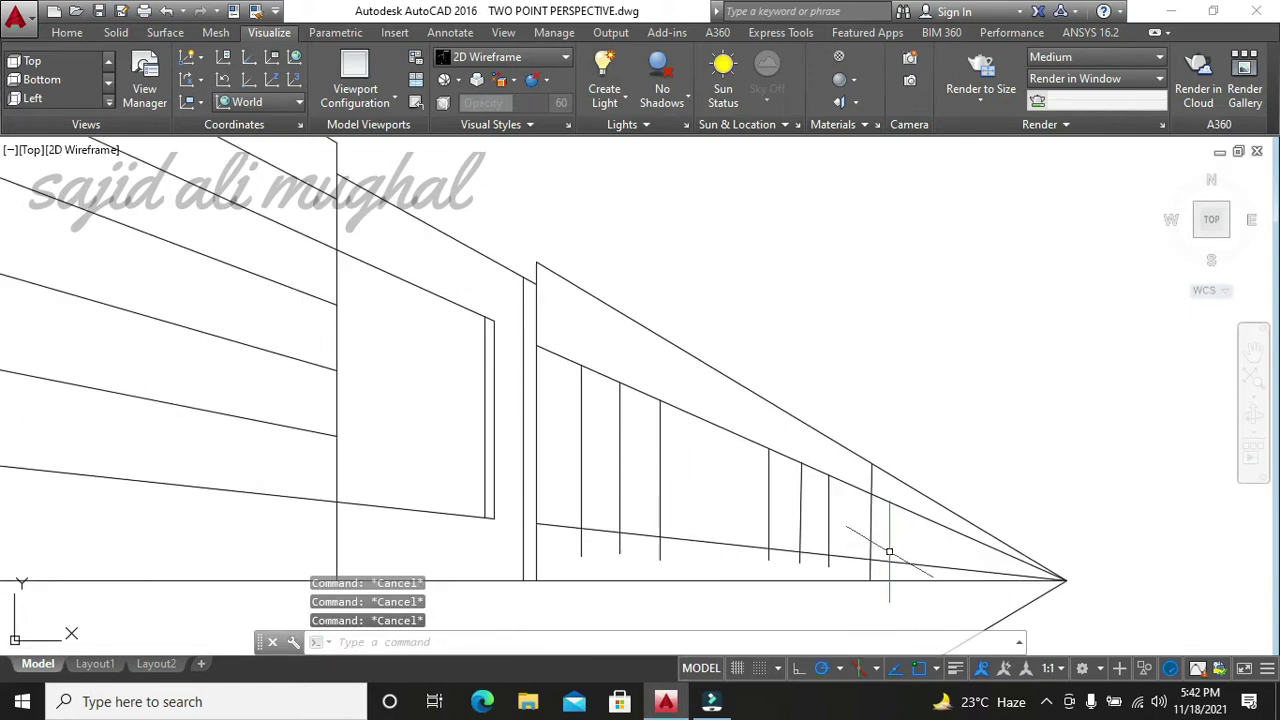
- Draw a perspective line from the right vanishing point to the upper building edge
{"action": "type", "text": "l"}
{"action": "key", "text": "Return"}
{"action": "left_click", "coordinate": [1066, 580]}
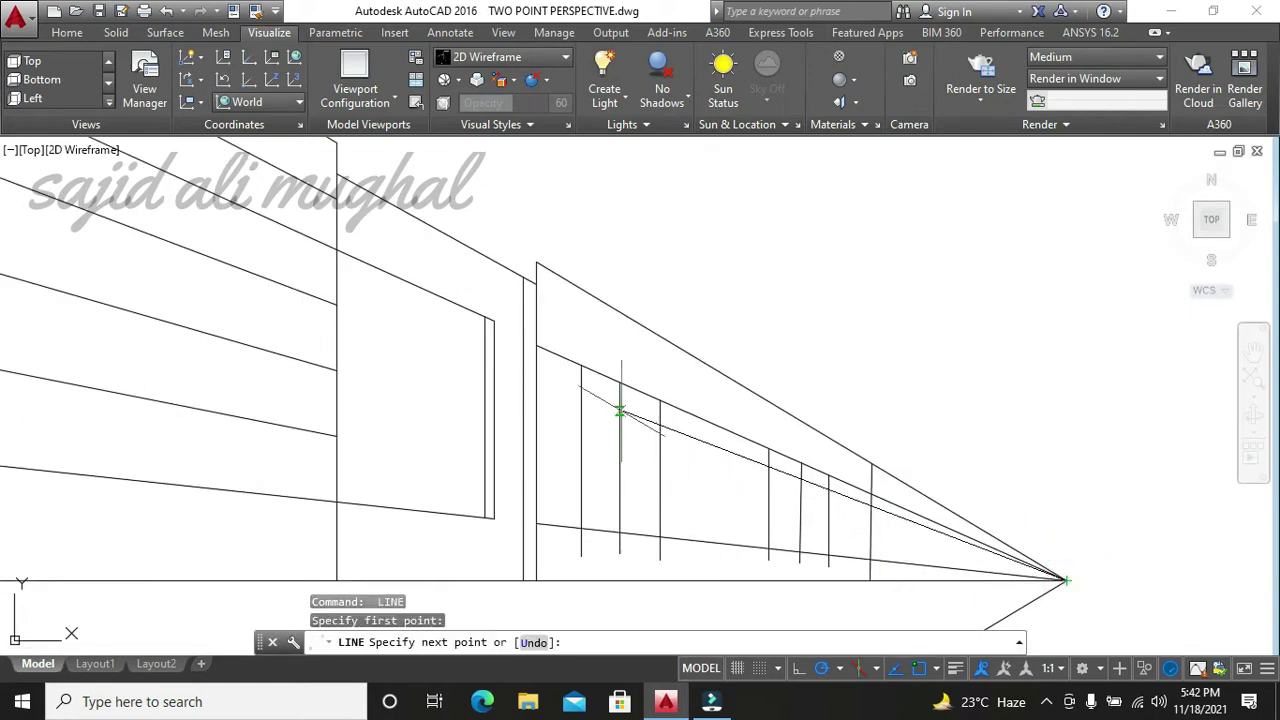
{"action": "left_click", "coordinate": [336, 265]}
{"action": "key", "text": "Escape"}
{"action": "key", "text": "Escape"}
{"action": "key", "text": "Escape"}
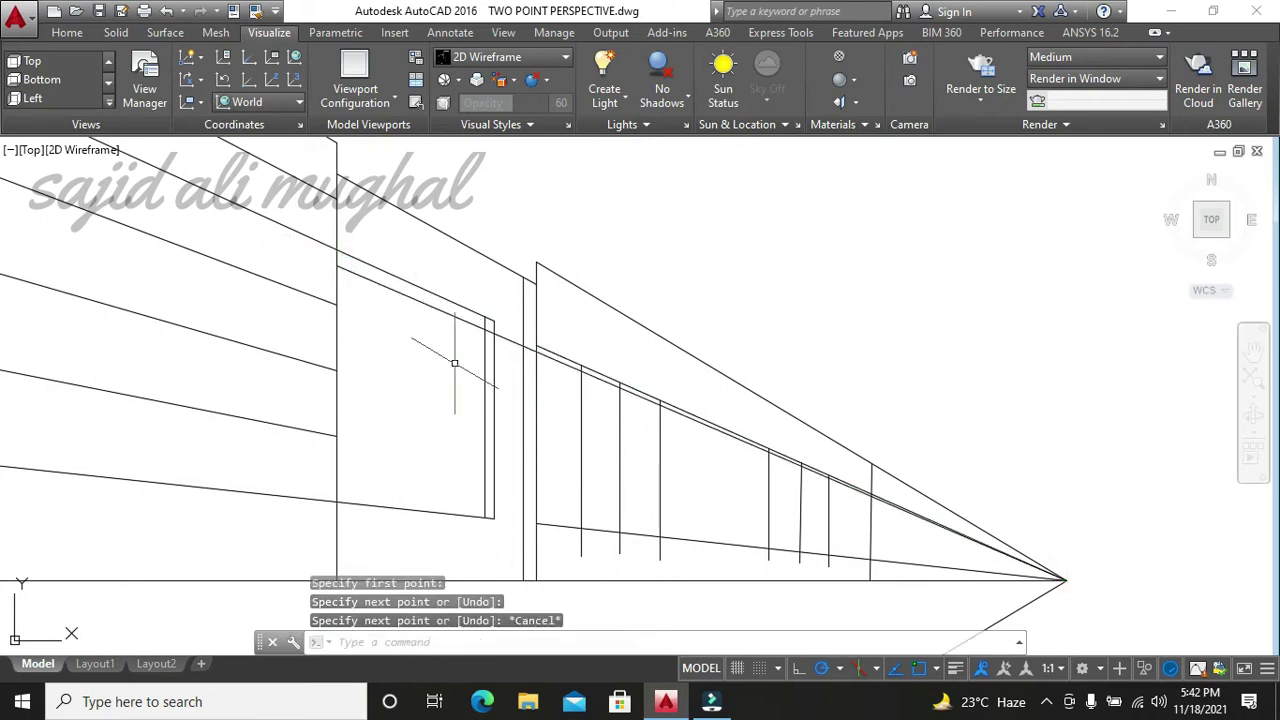
- Trim the right wing's vertical window lines back to the sloped perspective lines
{"action": "type", "text": "tr"}
{"action": "key", "text": "Return"}
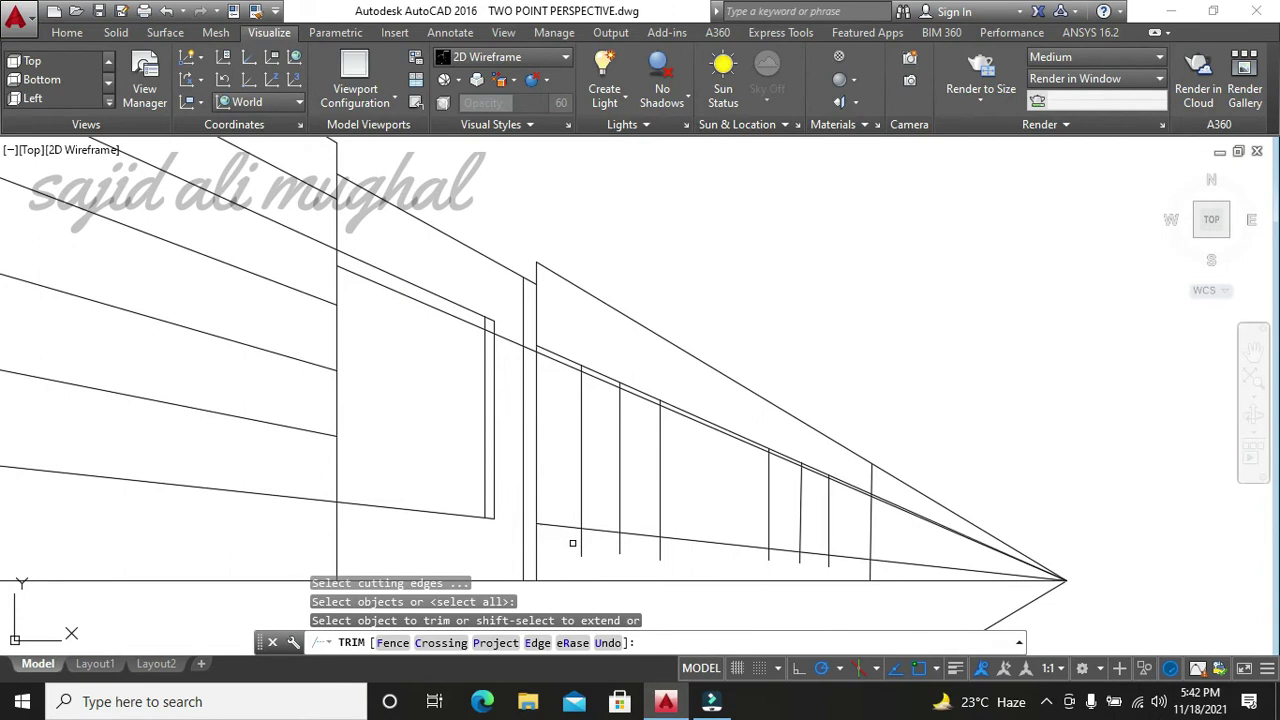
{"action": "left_click_drag", "start_coordinate": [572, 543], "coordinate": [687, 572]}
{"action": "left_click", "coordinate": [756, 555]}
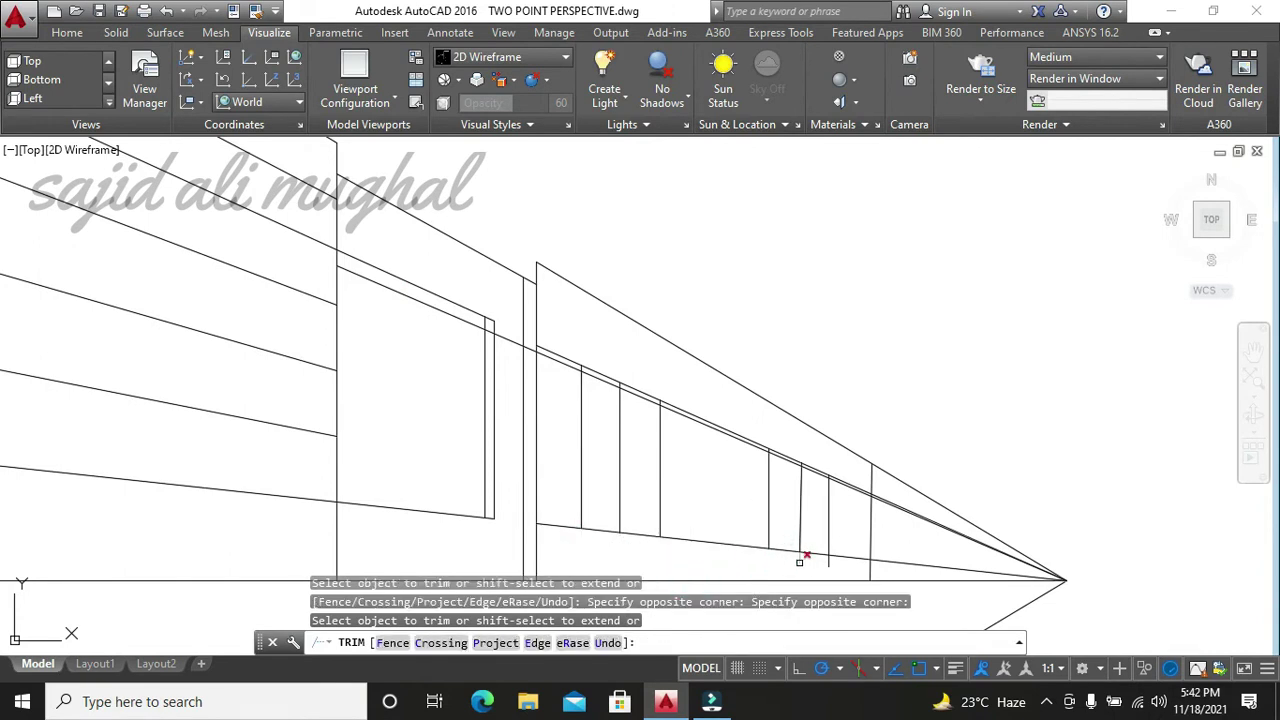
{"action": "left_click_drag", "start_coordinate": [828, 560], "coordinate": [875, 575]}
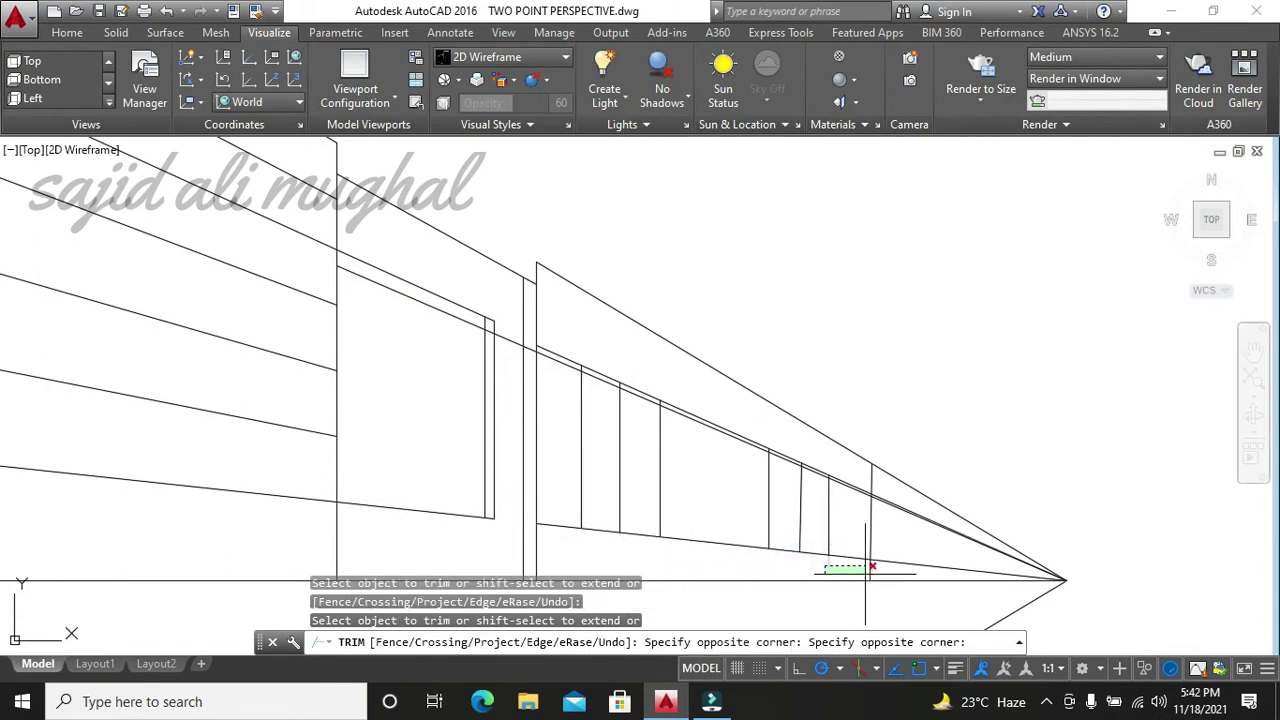
{"action": "left_click", "coordinate": [875, 488]}
{"action": "scroll", "coordinate": [871, 510], "scroll_direction": "up", "scroll_amount": 5}
{"action": "left_click", "coordinate": [790, 272]}
{"action": "scroll", "coordinate": [815, 337], "scroll_direction": "down", "scroll_amount": 2}
{"action": "left_click", "coordinate": [441, 238]}
{"action": "scroll", "coordinate": [420, 290], "scroll_direction": "down", "scroll_amount": 3}
{"action": "scroll", "coordinate": [394, 337], "scroll_direction": "up", "scroll_amount": 3}
{"action": "scroll", "coordinate": [300, 280], "scroll_direction": "down", "scroll_amount": 1}
{"action": "scroll", "coordinate": [326, 334], "scroll_direction": "down", "scroll_amount": 2}
{"action": "scroll", "coordinate": [680, 280], "scroll_direction": "up", "scroll_amount": 3}
{"action": "scroll", "coordinate": [671, 297], "scroll_direction": "up", "scroll_amount": 2}
- Trim more enclosed vertical line pieces, including the short piece above the window
{"action": "left_click", "coordinate": [716, 314]}
{"action": "left_click", "coordinate": [580, 243]}
{"action": "scroll", "coordinate": [666, 286], "scroll_direction": "down", "scroll_amount": 2}
{"action": "scroll", "coordinate": [614, 451], "scroll_direction": "down", "scroll_amount": 1}
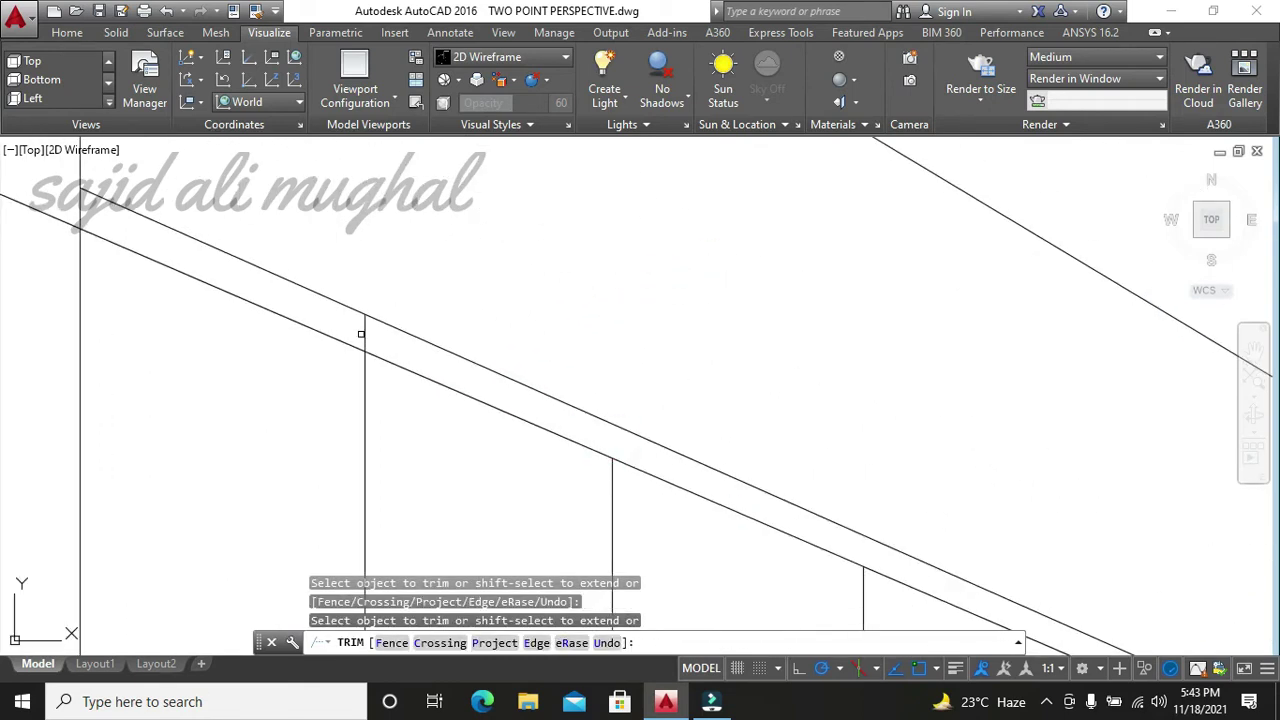
{"action": "scroll", "coordinate": [297, 379], "scroll_direction": "down", "scroll_amount": 2}
{"action": "scroll", "coordinate": [165, 305], "scroll_direction": "down", "scroll_amount": 3}
{"action": "scroll", "coordinate": [457, 414], "scroll_direction": "up", "scroll_amount": 1}
{"action": "scroll", "coordinate": [423, 386], "scroll_direction": "up", "scroll_amount": 1}
{"action": "scroll", "coordinate": [506, 345], "scroll_direction": "down", "scroll_amount": 3}
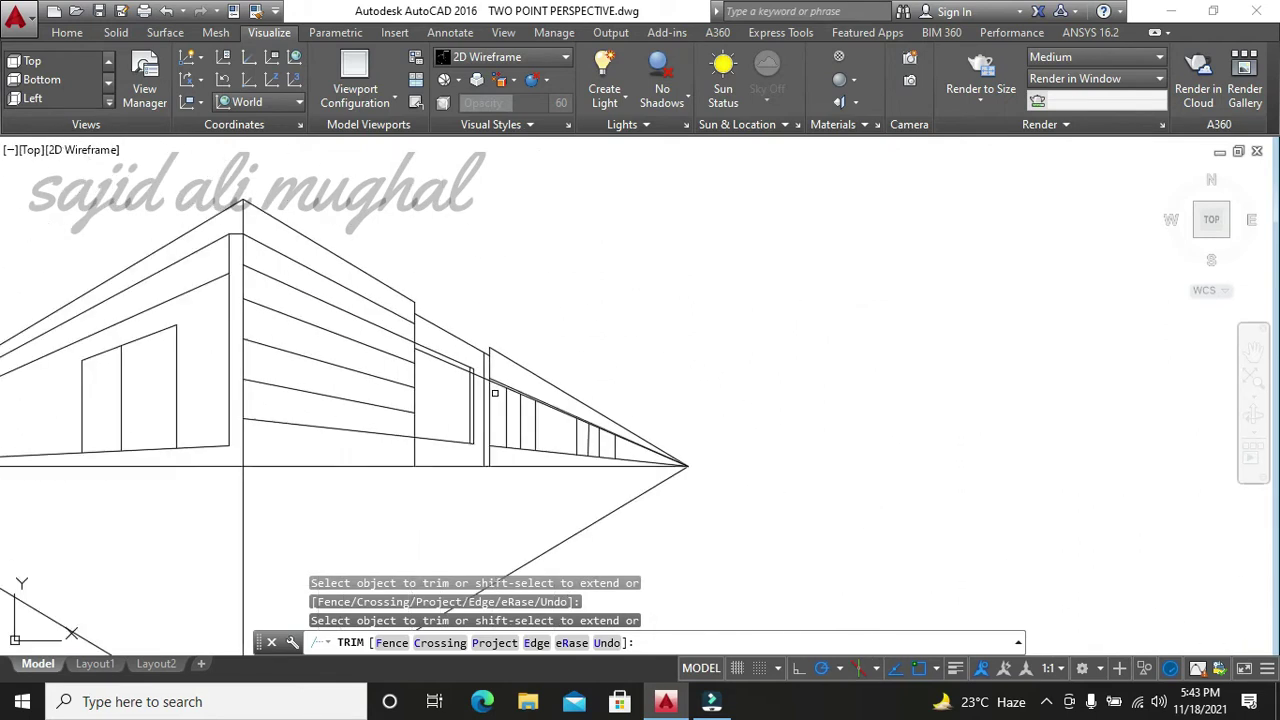
{"action": "scroll", "coordinate": [380, 403], "scroll_direction": "down", "scroll_amount": 1}
{"action": "mouse_move", "coordinate": [277, 409]}
{"action": "middle_mouse_down"}
{"action": "mouse_move", "coordinate": [463, 428]}
{"action": "mouse_move", "coordinate": [366, 440]}
{"action": "middle_mouse_up"}
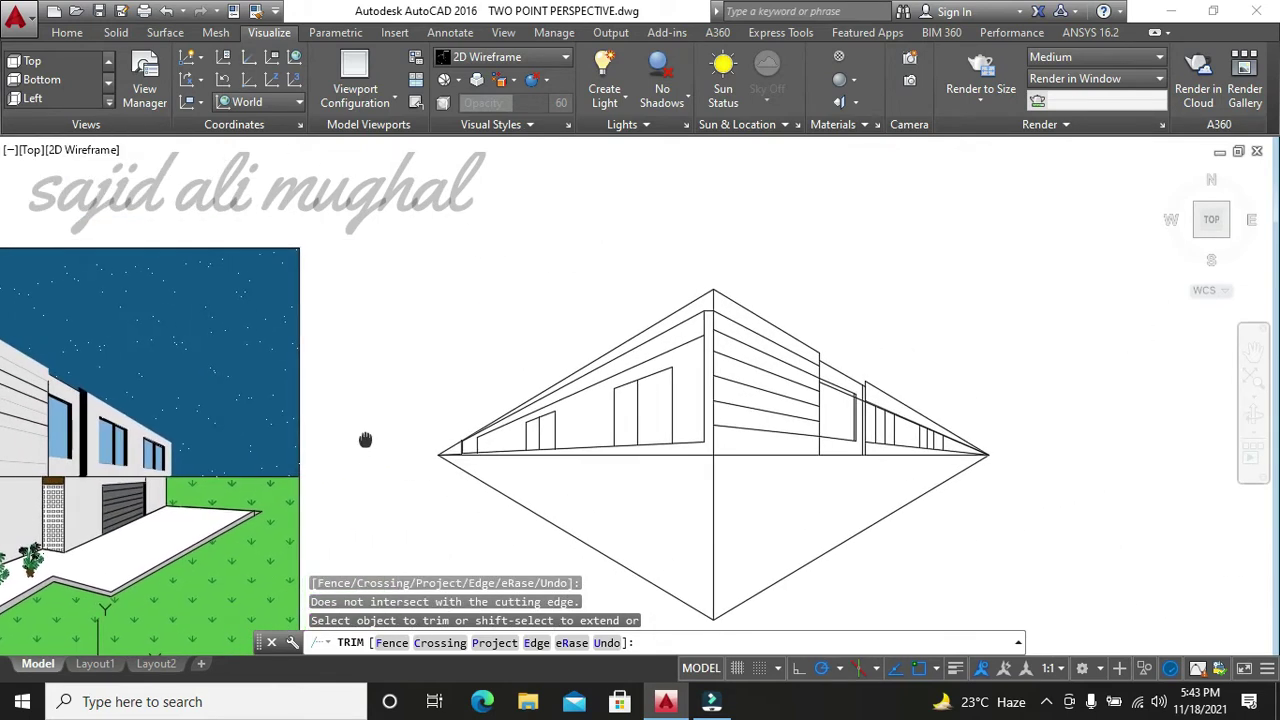
{"action": "scroll", "coordinate": [820, 440], "scroll_direction": "up", "scroll_amount": 4}
{"action": "left_click_drag", "start_coordinate": [876, 428], "coordinate": [934, 323]}
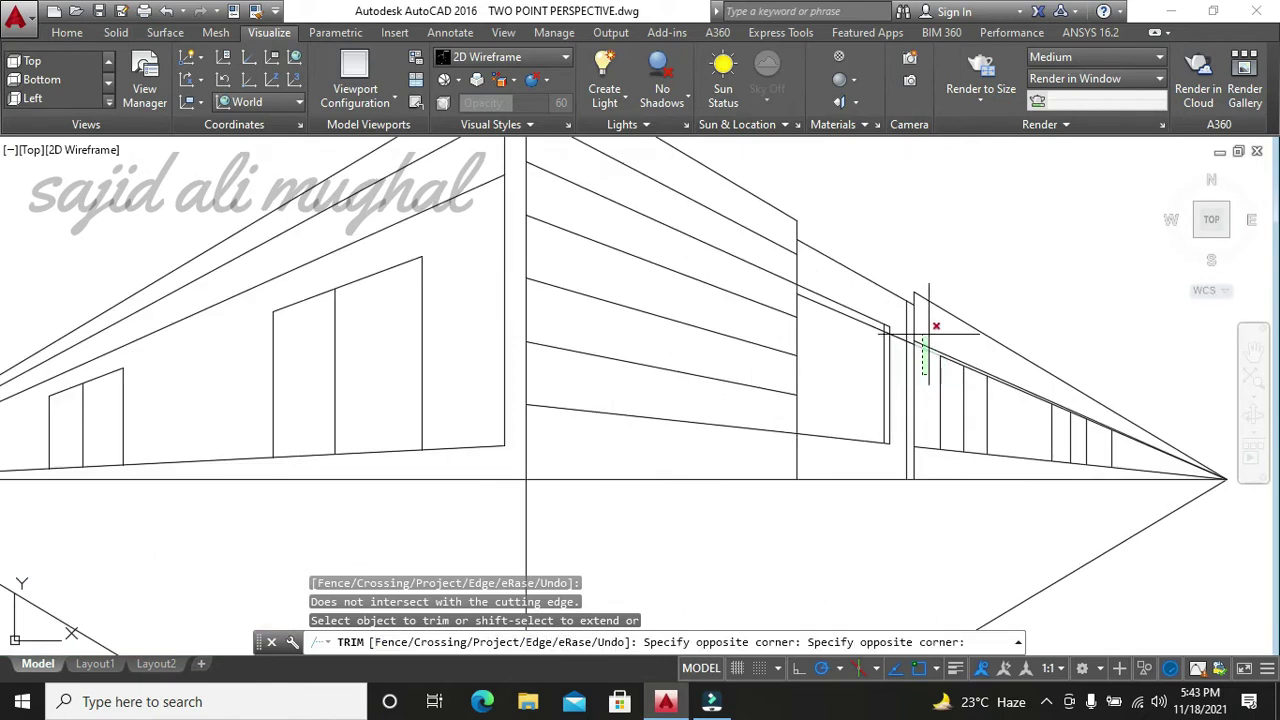
{"action": "left_click", "coordinate": [1010, 385]}
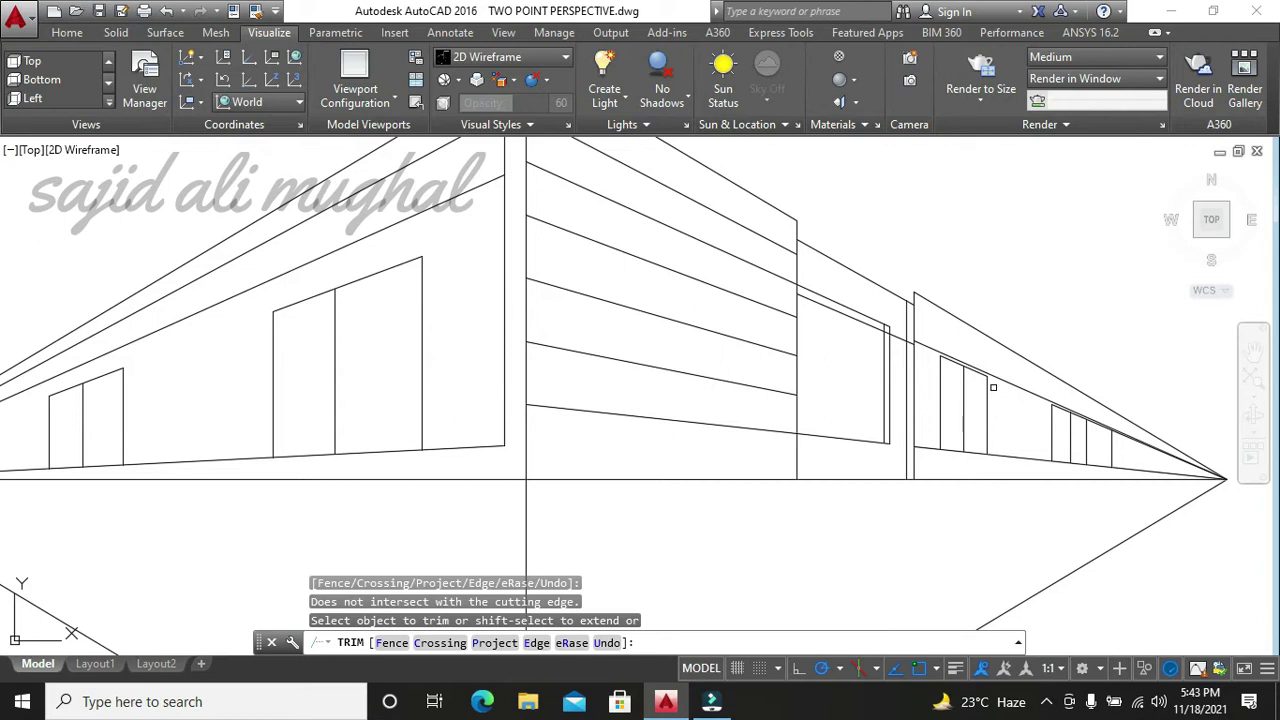
{"action": "scroll", "coordinate": [993, 387], "scroll_direction": "up", "scroll_amount": 4}
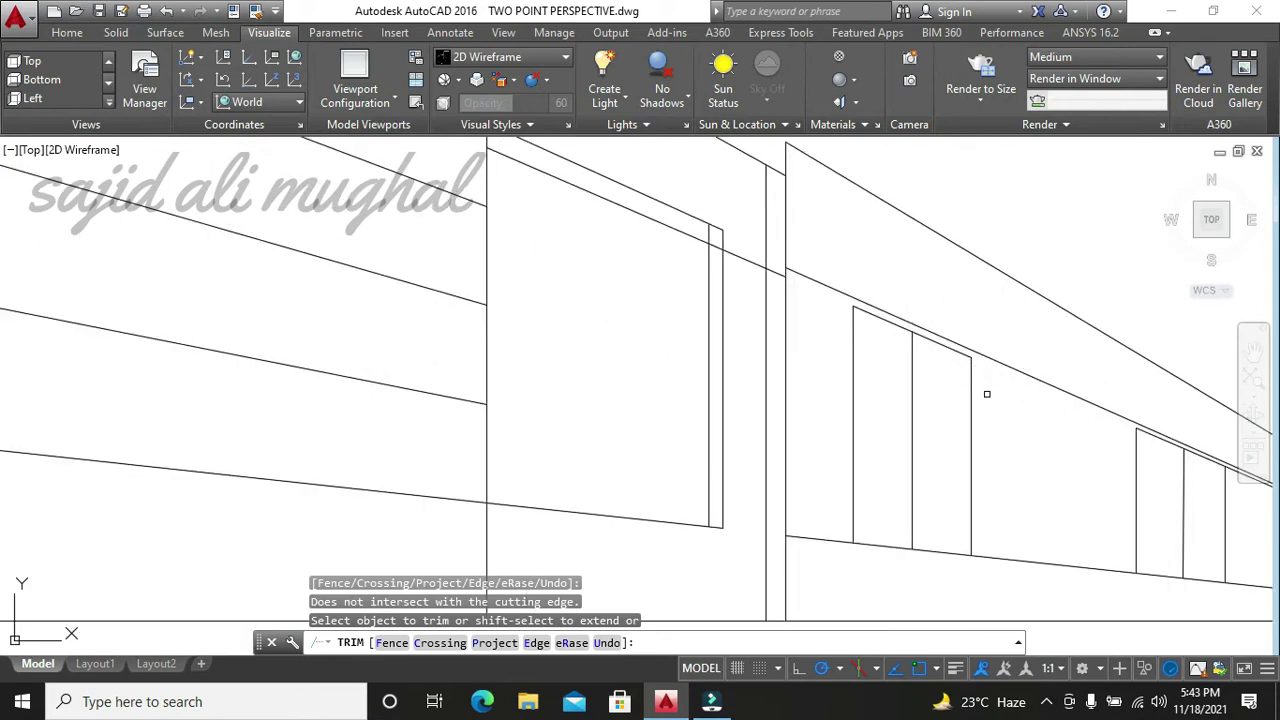
- Undo the last trim, then clear the top-edge line pieces between the windows
{"action": "key", "text": "ctrl+z"}
{"action": "scroll", "coordinate": [990, 416], "scroll_direction": "down", "scroll_amount": 5}
{"action": "scroll", "coordinate": [990, 416], "scroll_direction": "up", "scroll_amount": 4}
{"action": "scroll", "coordinate": [988, 417], "scroll_direction": "up", "scroll_amount": 2}
{"action": "scroll", "coordinate": [987, 417], "scroll_direction": "up", "scroll_amount": 2}
{"action": "scroll", "coordinate": [987, 417], "scroll_direction": "down", "scroll_amount": 3}
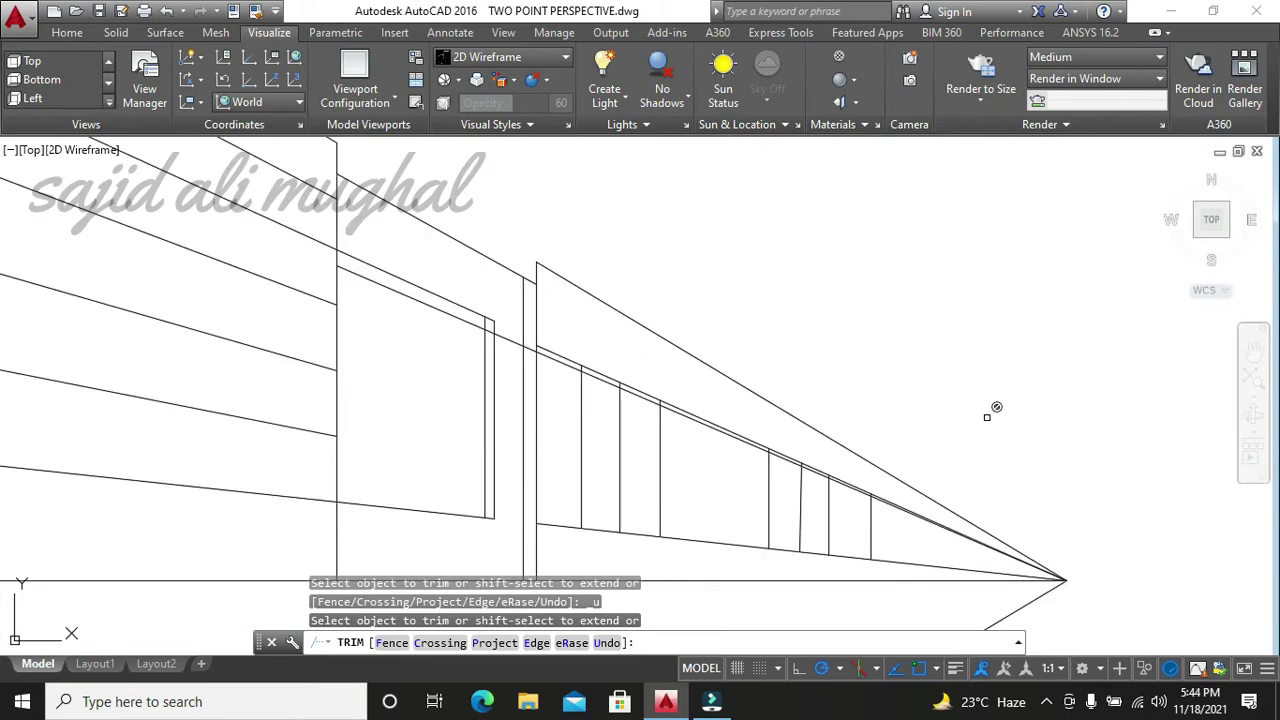
{"action": "scroll", "coordinate": [700, 490], "scroll_direction": "up", "scroll_amount": 4}
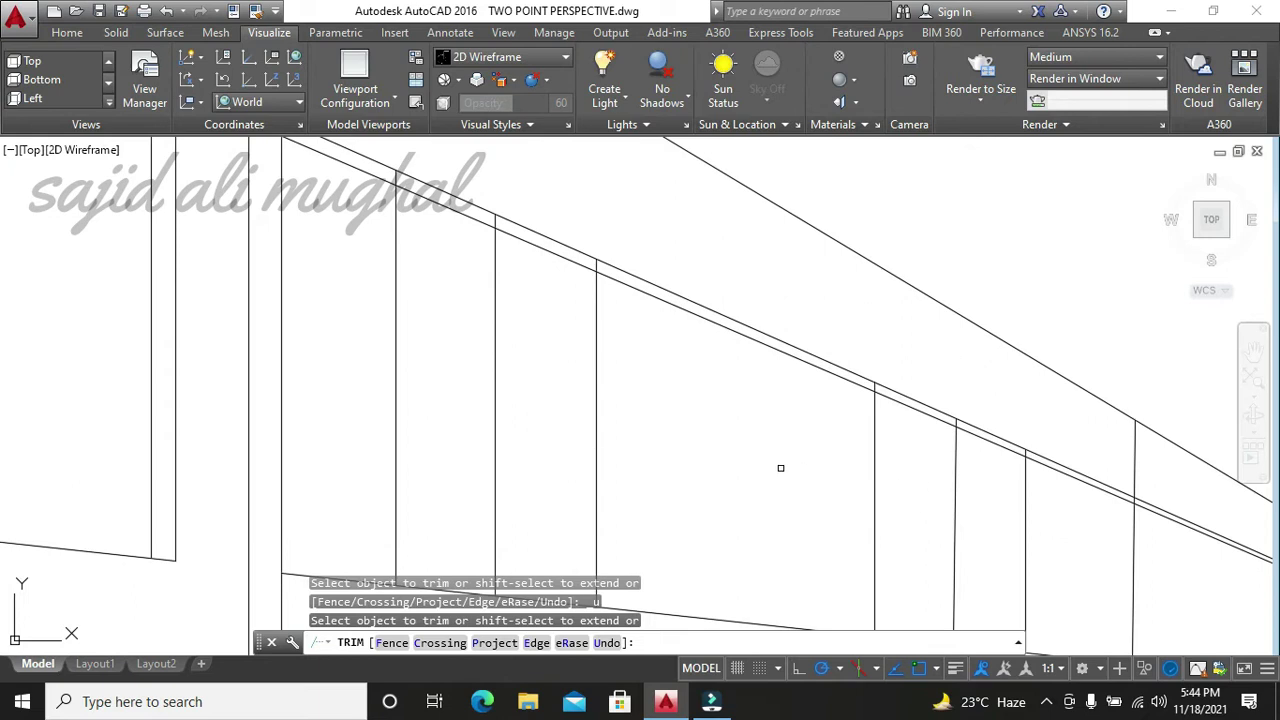
{"action": "scroll", "coordinate": [781, 468], "scroll_direction": "down", "scroll_amount": 2}
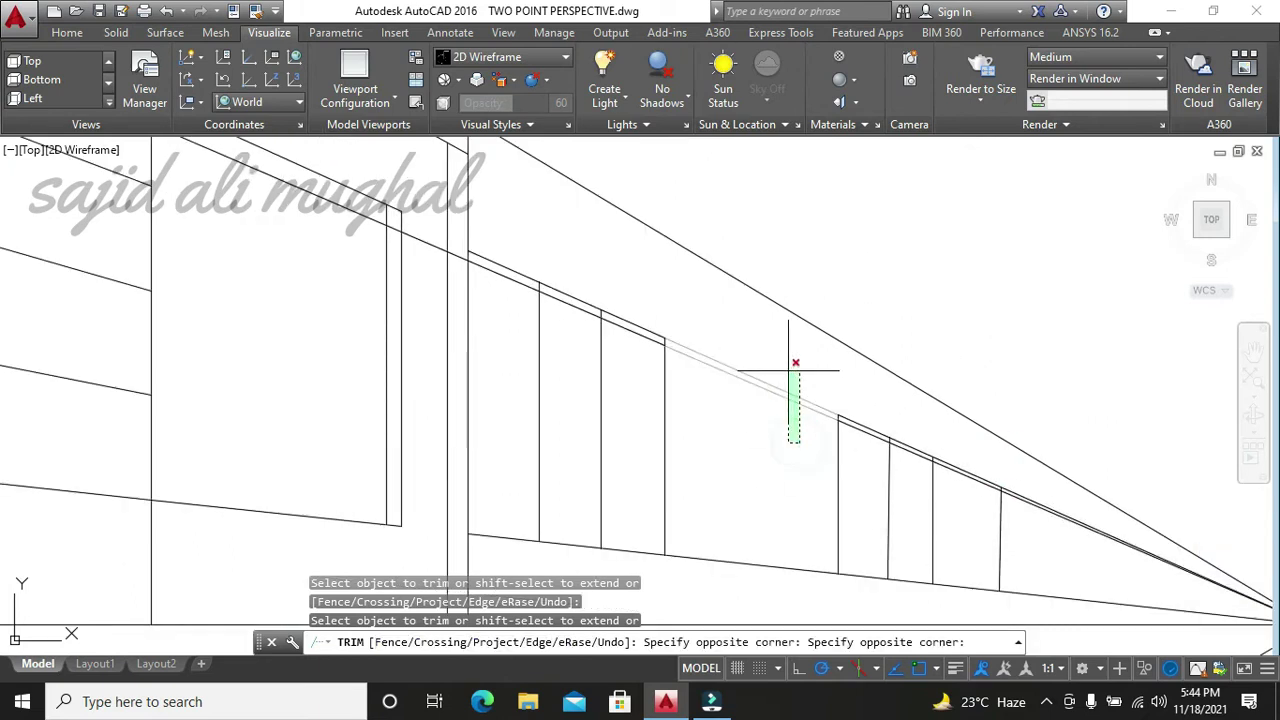
{"action": "left_click_drag", "start_coordinate": [800, 428], "coordinate": [785, 360]}
{"action": "left_click_drag", "start_coordinate": [1043, 532], "coordinate": [1027, 497]}
{"action": "left_click_drag", "start_coordinate": [536, 348], "coordinate": [432, 254]}
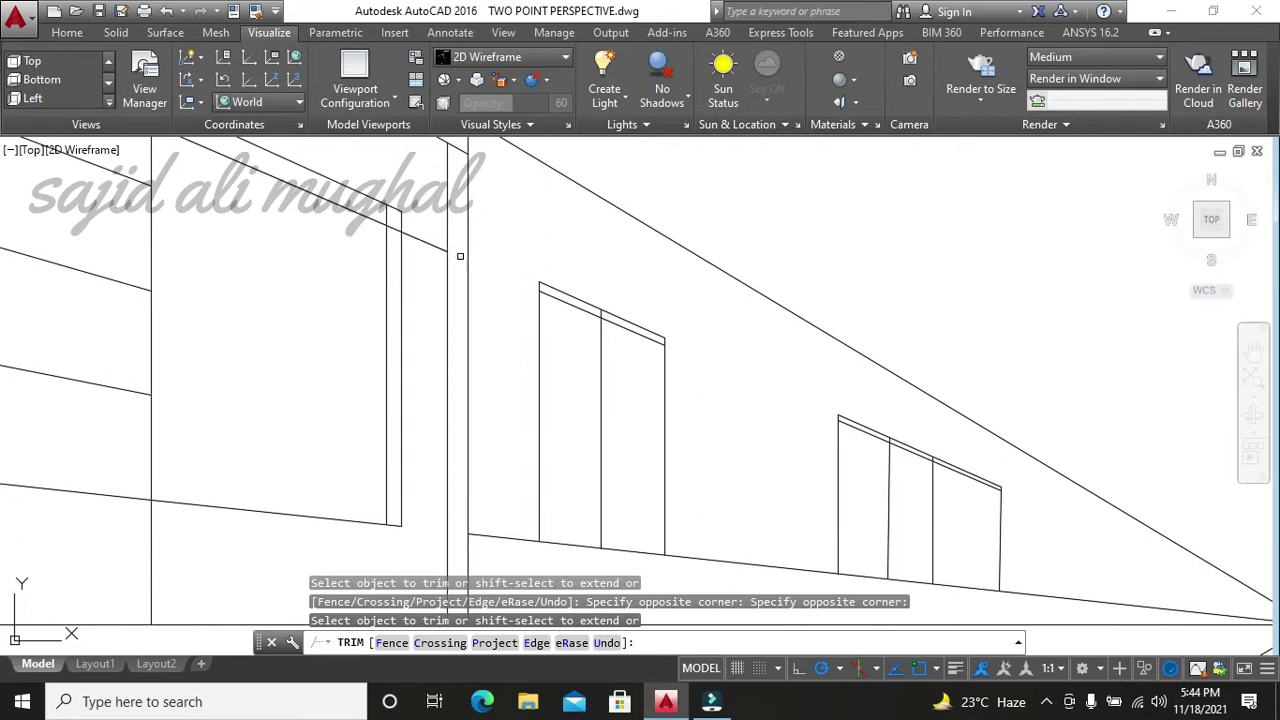
{"action": "left_click", "coordinate": [386, 214]}
{"action": "scroll", "coordinate": [594, 318], "scroll_direction": "up", "scroll_amount": 4}
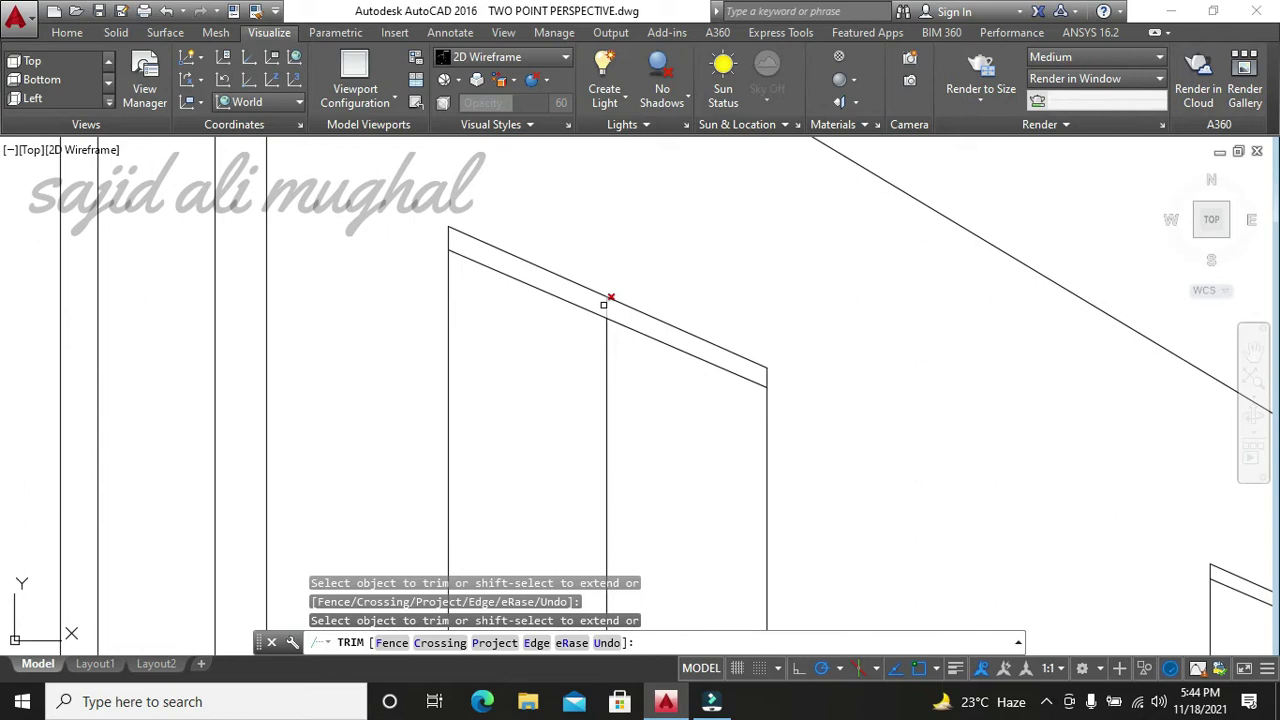
{"action": "scroll", "coordinate": [606, 308], "scroll_direction": "down", "scroll_amount": 3}
{"action": "scroll", "coordinate": [986, 480], "scroll_direction": "up", "scroll_amount": 3}
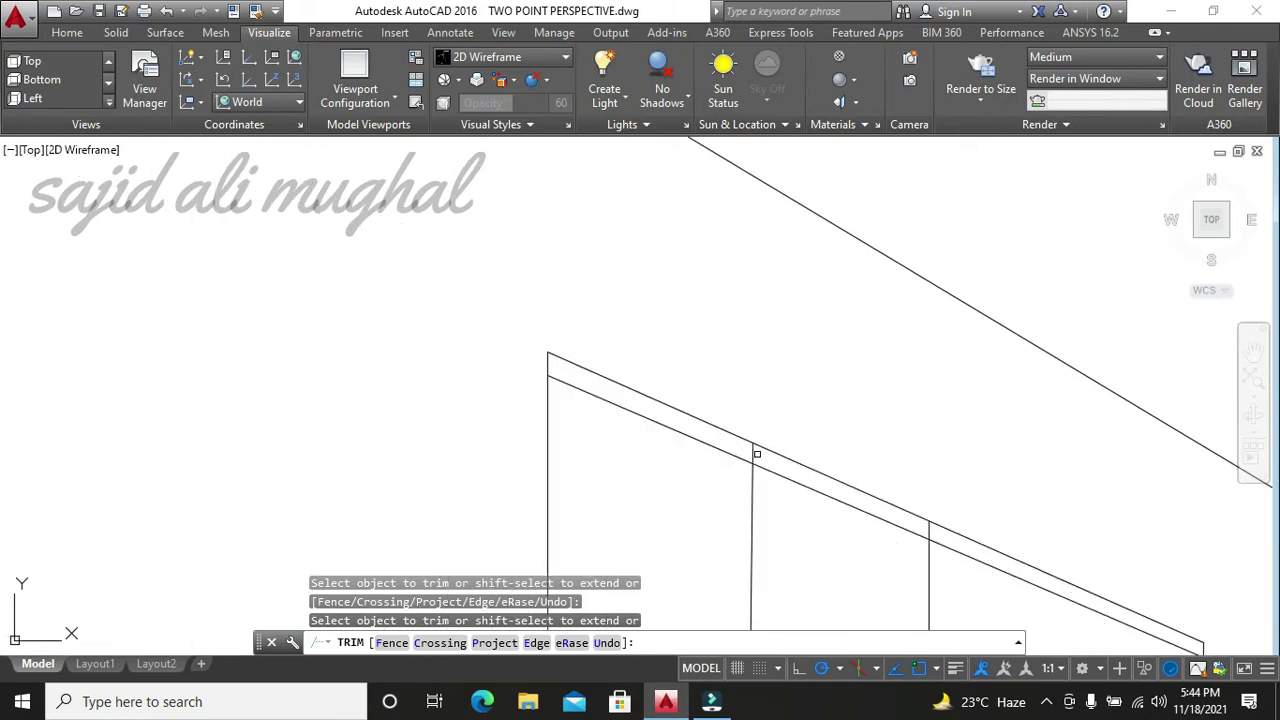
{"action": "scroll", "coordinate": [932, 528], "scroll_direction": "down", "scroll_amount": 3}
- Cancel the unfinished trim and pan the view toward the right-wing windows
{"action": "scroll", "coordinate": [932, 528], "scroll_direction": "down", "scroll_amount": 2}
{"action": "key", "text": "Escape"}
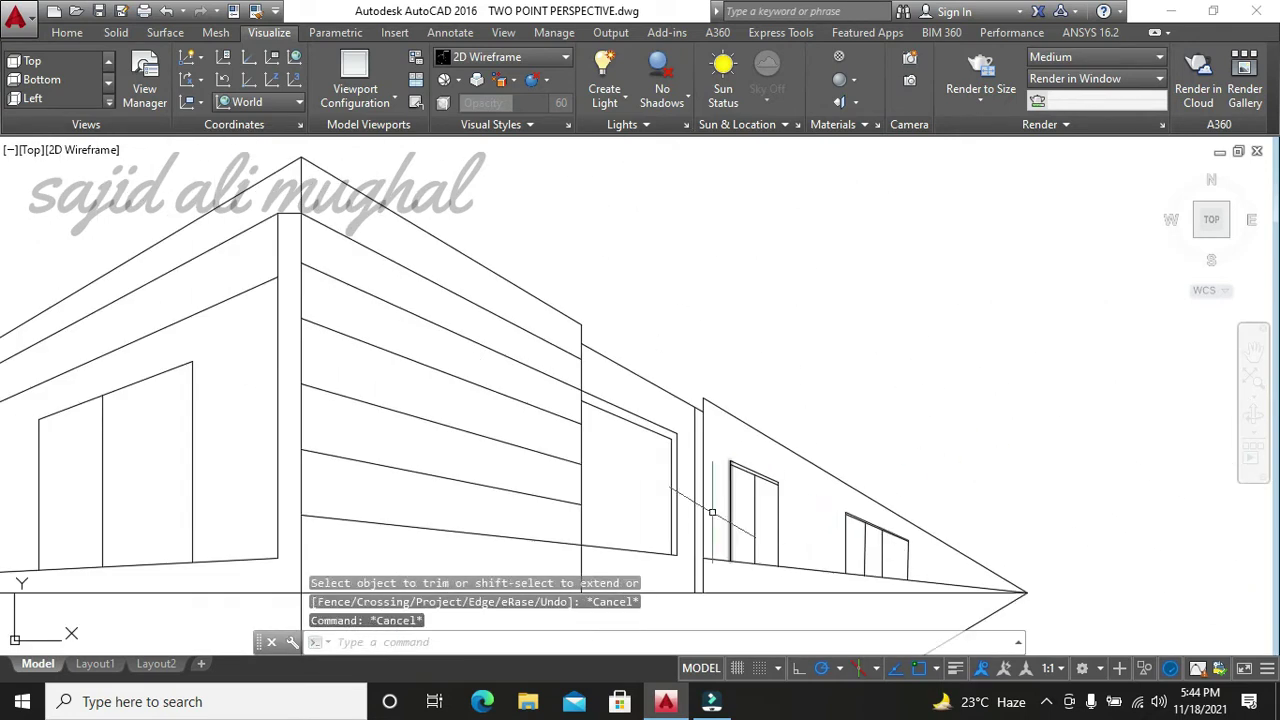
{"action": "key", "text": "Escape"}
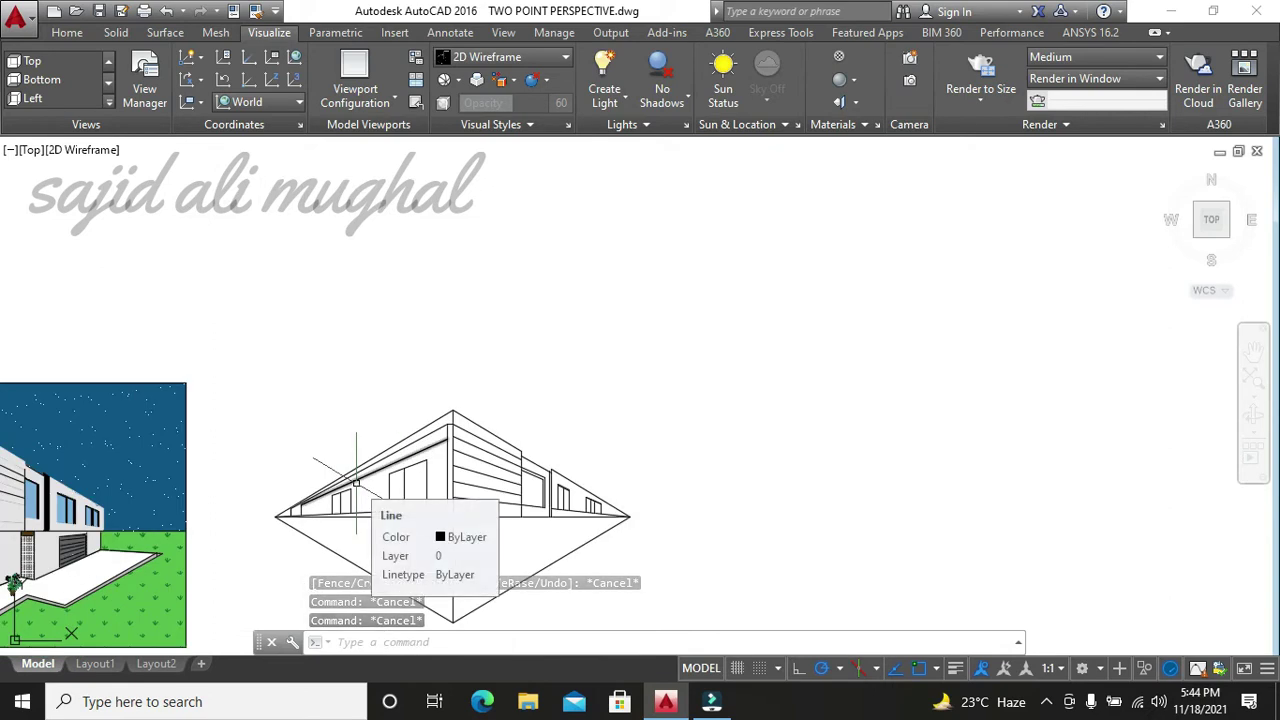
{"action": "scroll", "coordinate": [363, 484], "scroll_direction": "up", "scroll_amount": 4}
{"action": "middle_click_drag", "start_coordinate": [718, 510], "coordinate": [349, 434]}
- Draw a vertical mullion line from the left window's top edge to its bottom edge
{"action": "type", "text": "l"}
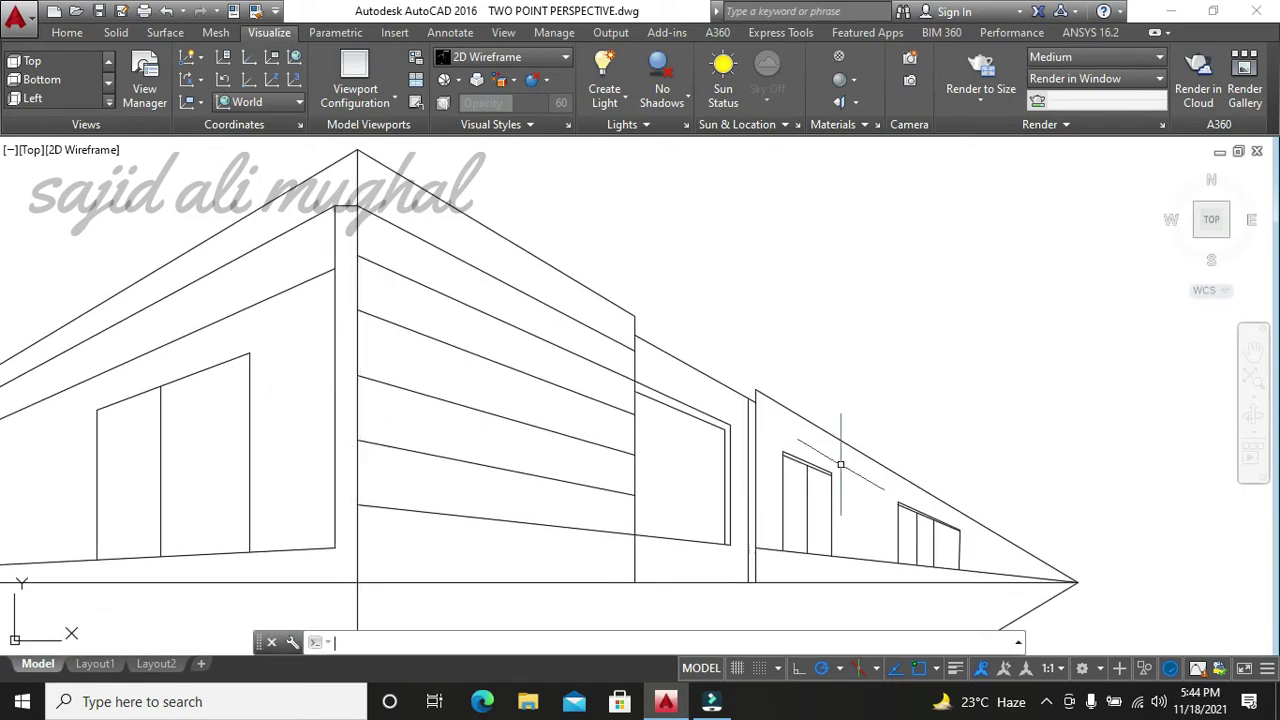
{"action": "key", "text": "Return"}
{"action": "scroll", "coordinate": [870, 520], "scroll_direction": "up", "scroll_amount": 2}
{"action": "scroll", "coordinate": [730, 440], "scroll_direction": "up", "scroll_amount": 1}
{"action": "left_click", "coordinate": [716, 426]}
{"action": "scroll", "coordinate": [720, 550], "scroll_direction": "down", "scroll_amount": 1}
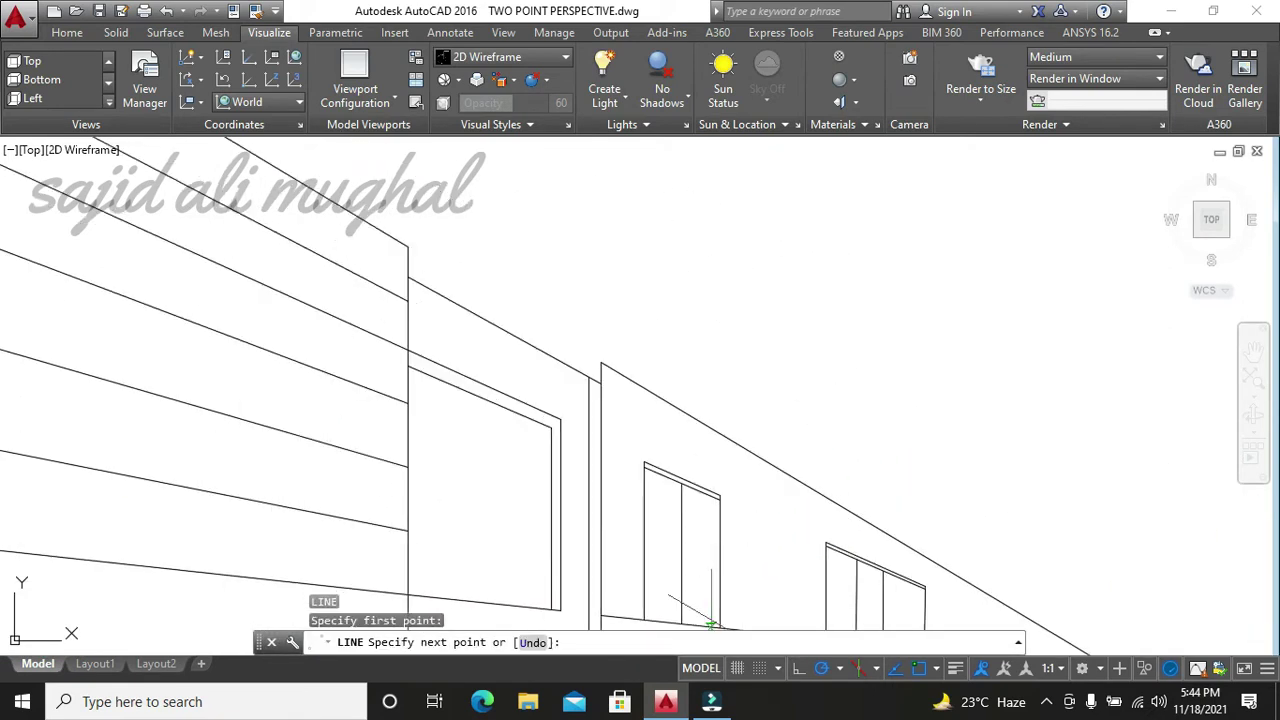
{"action": "scroll", "coordinate": [721, 550], "scroll_direction": "down", "scroll_amount": 1}
{"action": "left_click", "coordinate": [720, 555]}
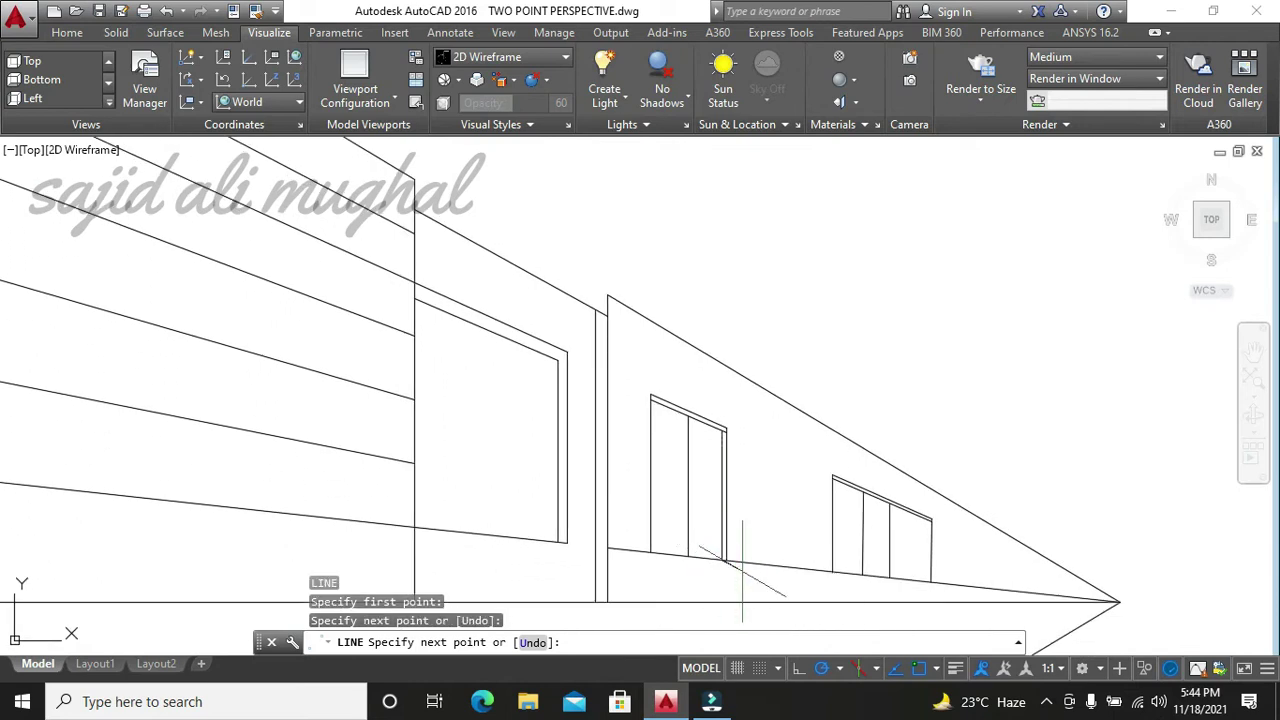
{"action": "key", "text": "Escape"}
- Attempt to trim the right window's top frame with TR, then cancel
{"action": "scroll", "coordinate": [928, 540], "scroll_direction": "up", "scroll_amount": 2}
{"action": "scroll", "coordinate": [914, 529], "scroll_direction": "down", "scroll_amount": 2}
{"action": "scroll", "coordinate": [880, 563], "scroll_direction": "down", "scroll_amount": 2}
{"action": "scroll", "coordinate": [843, 571], "scroll_direction": "up", "scroll_amount": 3}
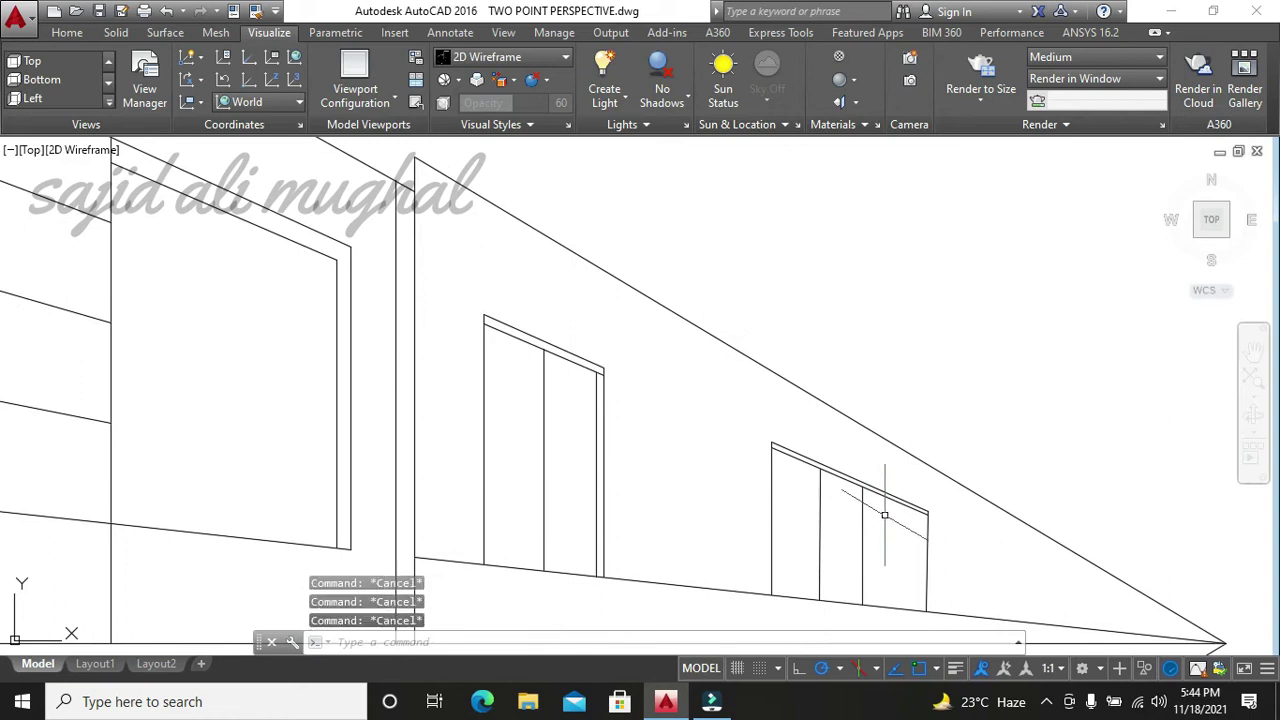
{"action": "type", "text": "tr"}
{"action": "key", "text": "Return"}
- Start a line on the right window's top frame, undo the misplaced point and cancel
{"action": "key", "text": "Return"}
{"action": "left_click", "coordinate": [887, 516]}
{"action": "left_click", "coordinate": [908, 489]}
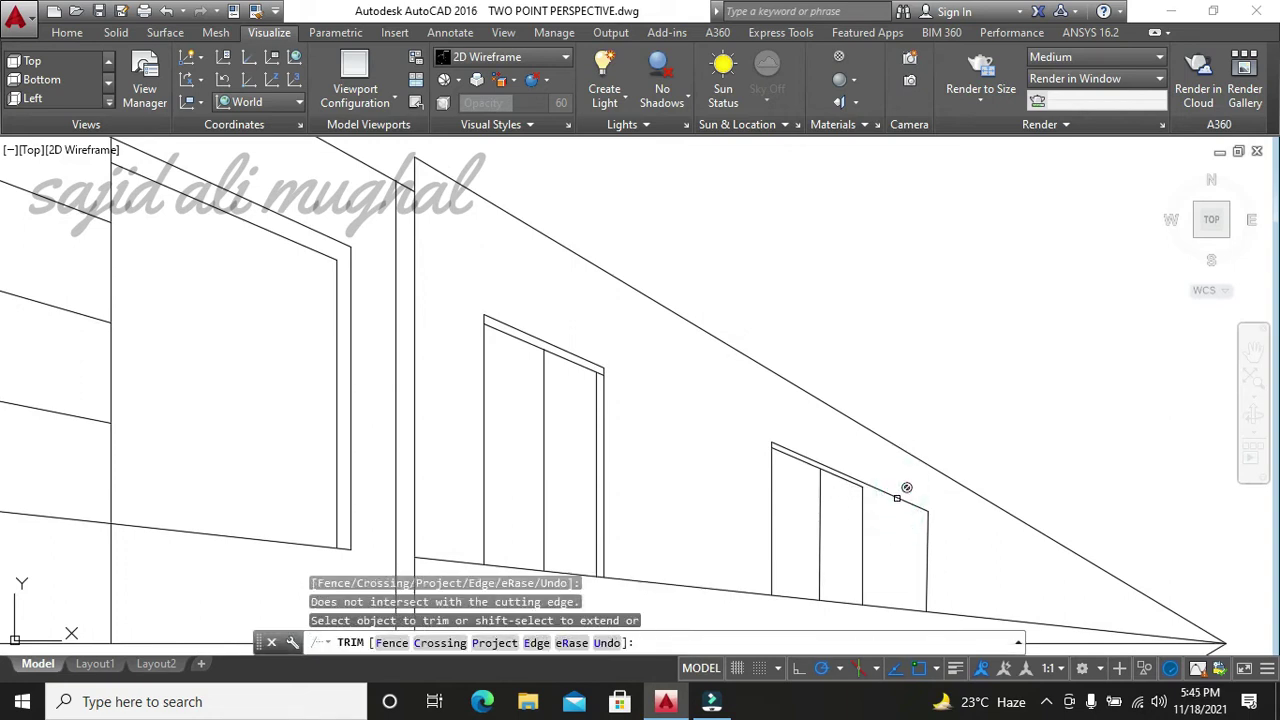
{"action": "key", "text": "Escape"}
{"action": "key", "text": "Escape"}
{"action": "key", "text": "Escape"}
{"action": "type", "text": "l"}
{"action": "key", "text": "Return"}
{"action": "scroll", "coordinate": [866, 505], "scroll_direction": "up", "scroll_amount": 4}
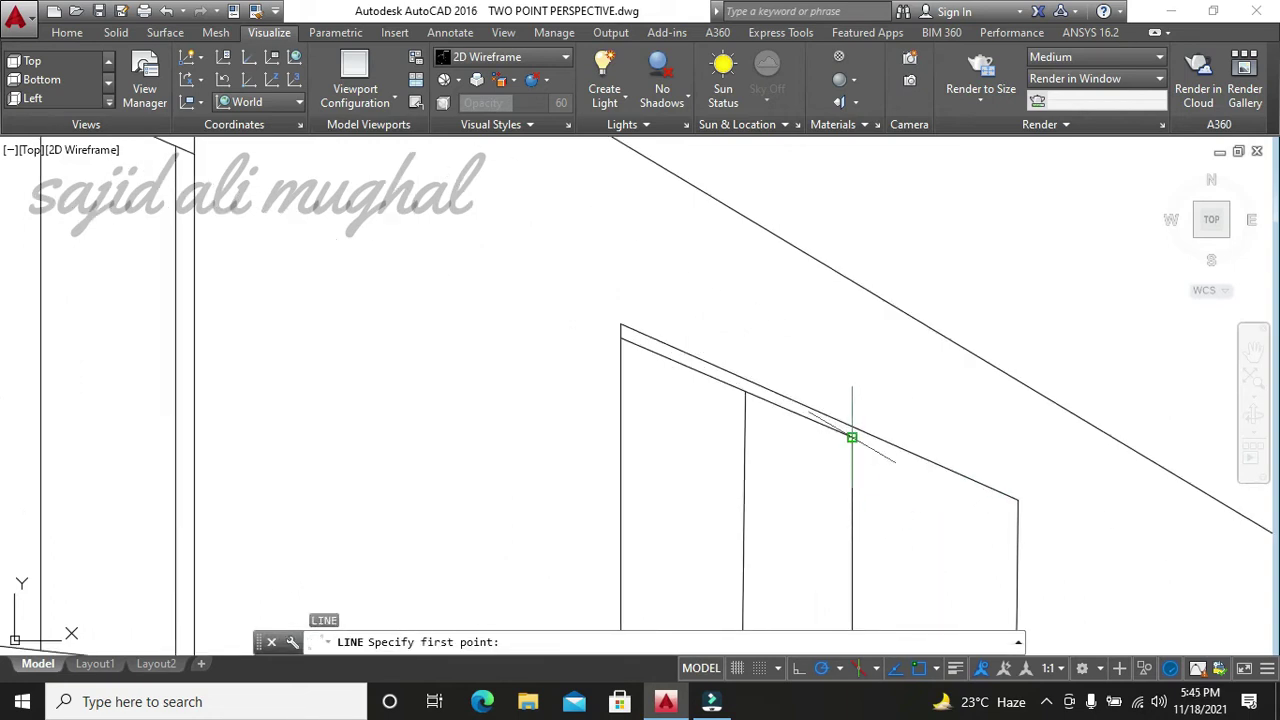
{"action": "left_click", "coordinate": [855, 431]}
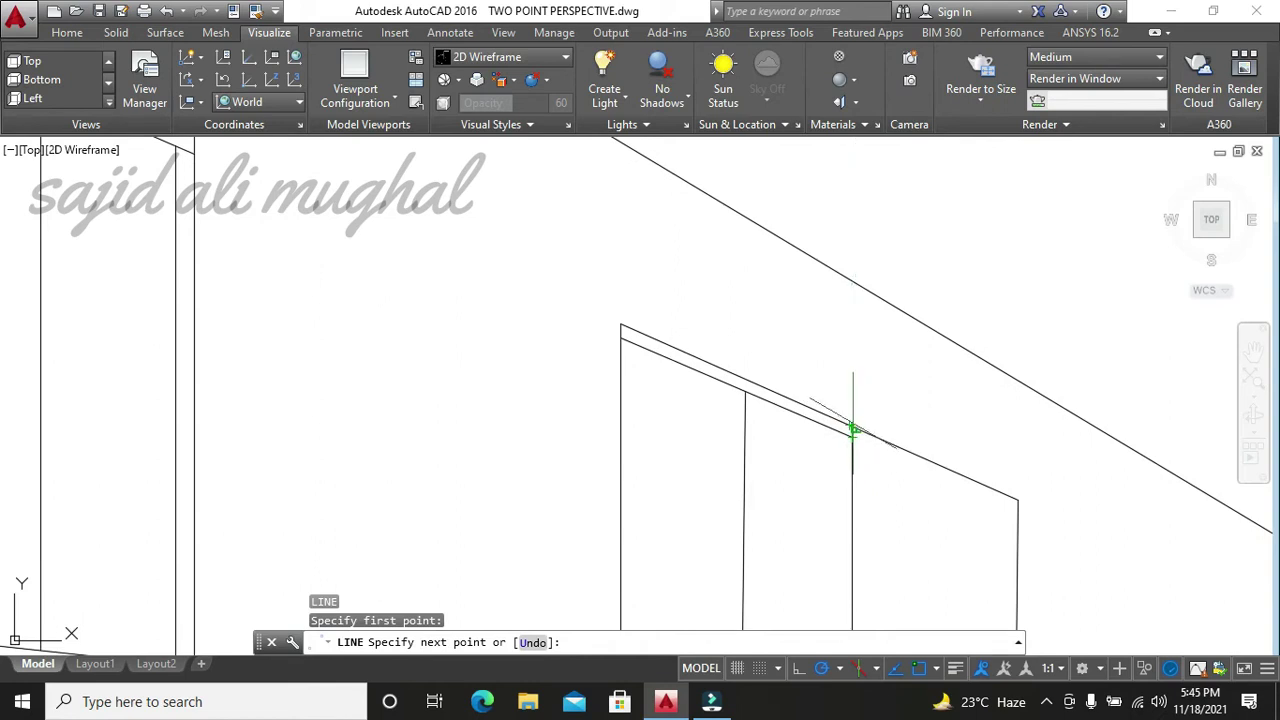
{"action": "left_click", "coordinate": [853, 430]}
{"action": "key", "text": "ctrl+z"}
{"action": "scroll", "coordinate": [843, 432], "scroll_direction": "up", "scroll_amount": 4}
{"action": "scroll", "coordinate": [845, 440], "scroll_direction": "up", "scroll_amount": 2}
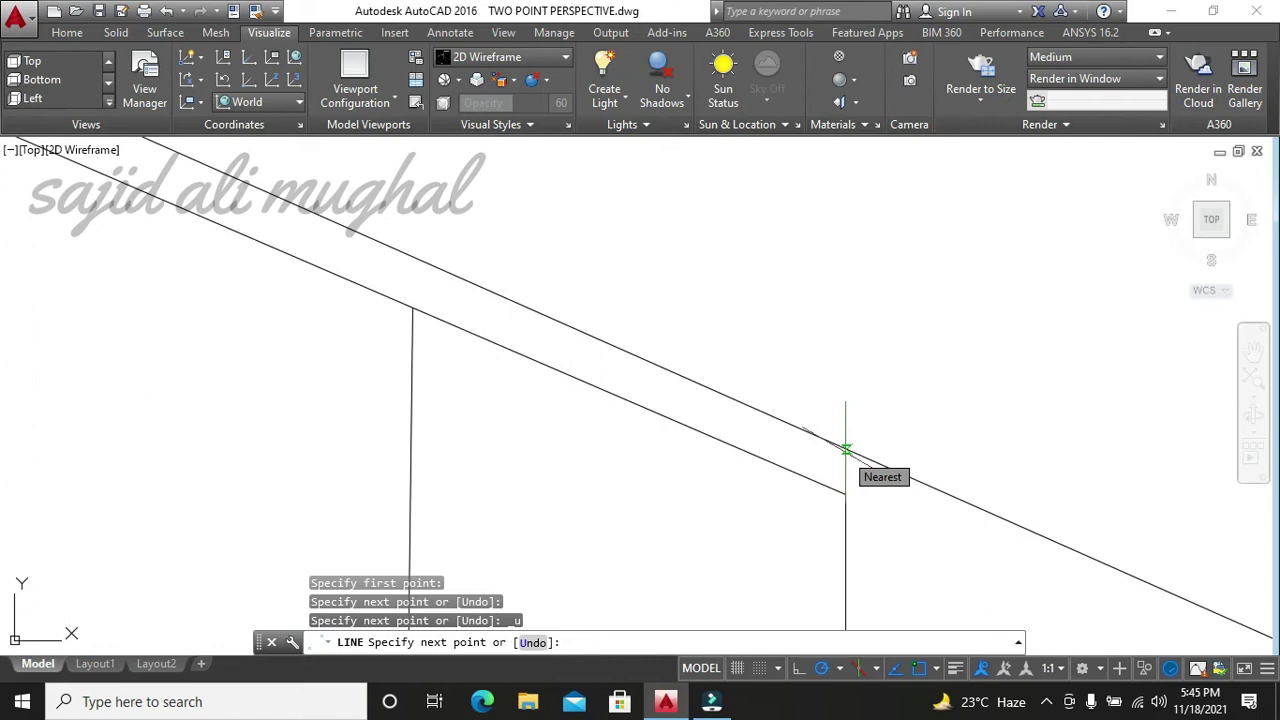
{"action": "key", "text": "Escape"}
{"action": "scroll", "coordinate": [851, 491], "scroll_direction": "down", "scroll_amount": 2}
{"action": "scroll", "coordinate": [787, 310], "scroll_direction": "down", "scroll_amount": 2}
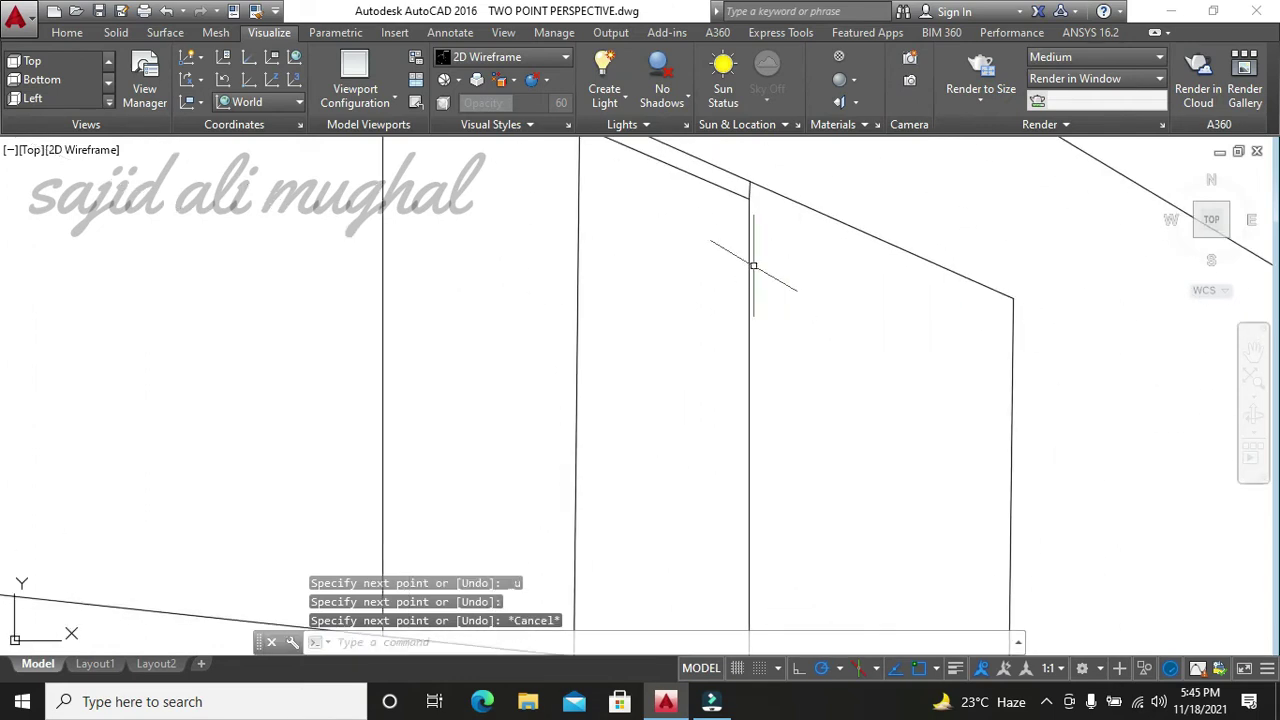
- Draw a vertical mullion from the window's top edge down to the base line
{"action": "type", "text": "l"}
{"action": "key", "text": "Return"}
{"action": "scroll", "coordinate": [743, 226], "scroll_direction": "down", "scroll_amount": 3}
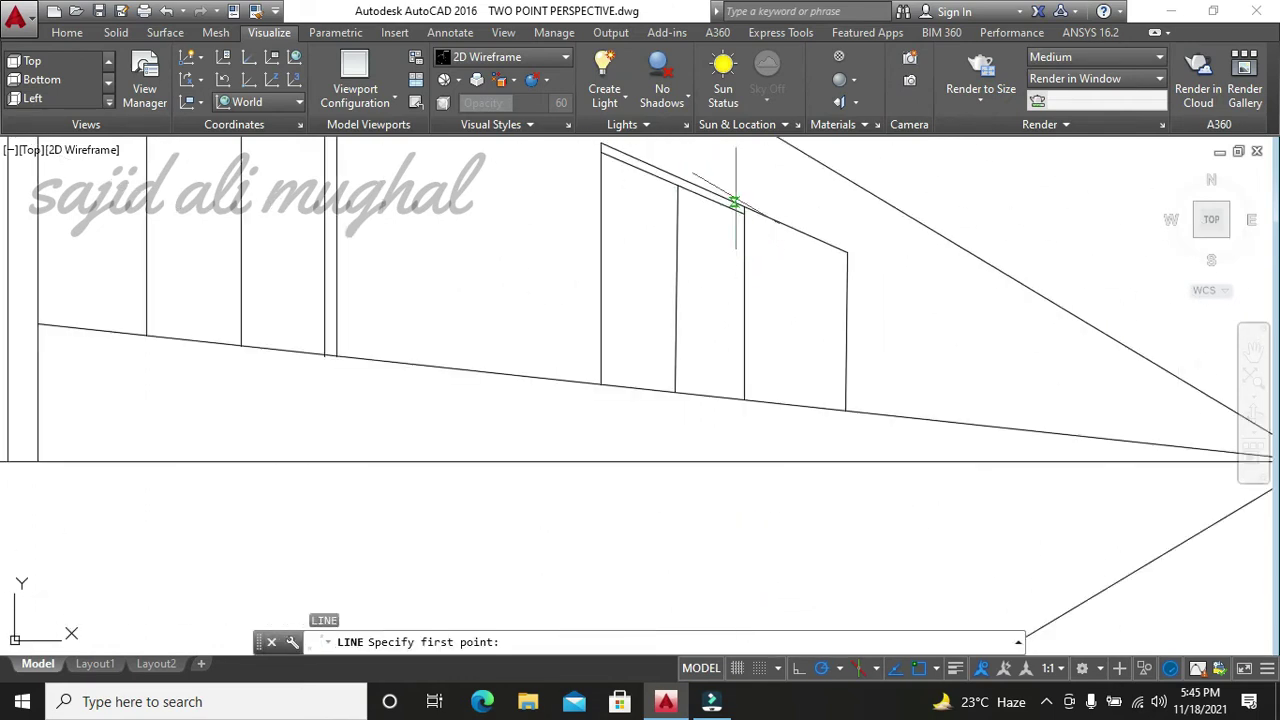
{"action": "left_click", "coordinate": [736, 204]}
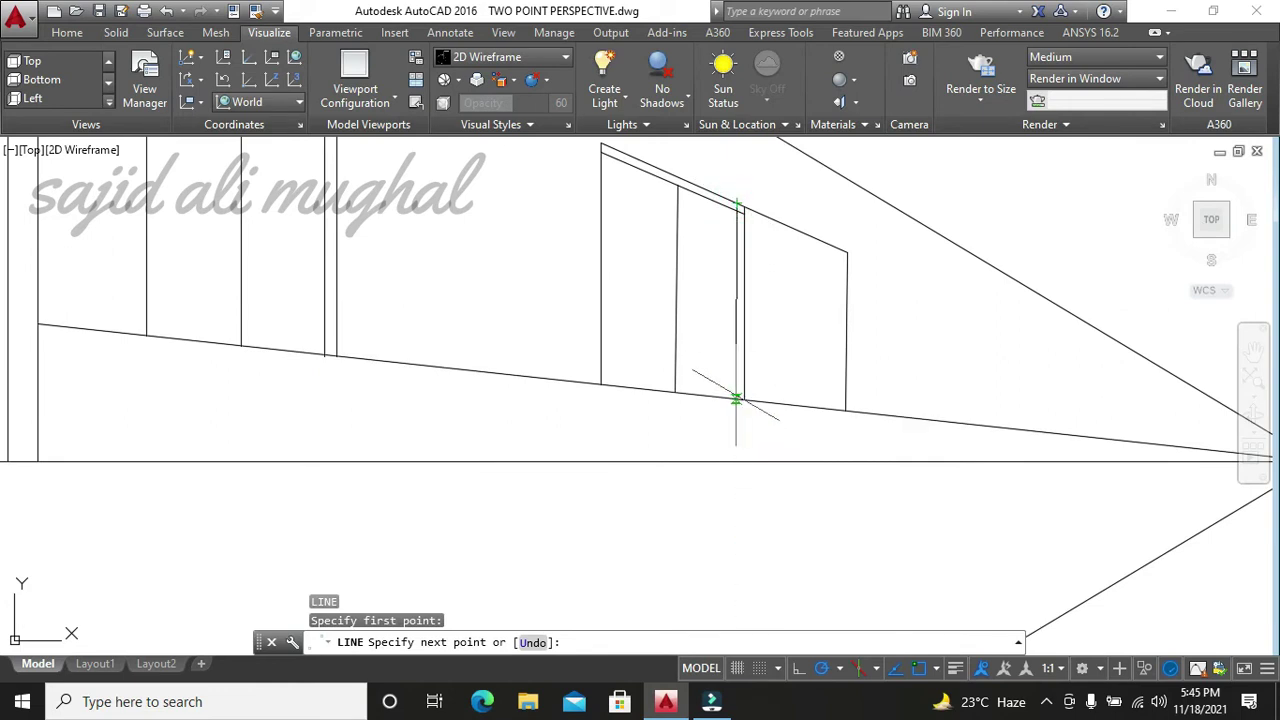
{"action": "scroll", "coordinate": [736, 398], "scroll_direction": "up", "scroll_amount": 3}
{"action": "left_click", "coordinate": [737, 402]}
{"action": "scroll", "coordinate": [737, 402], "scroll_direction": "down", "scroll_amount": 3}
{"action": "key", "text": "Escape"}
{"action": "key", "text": "Escape"}
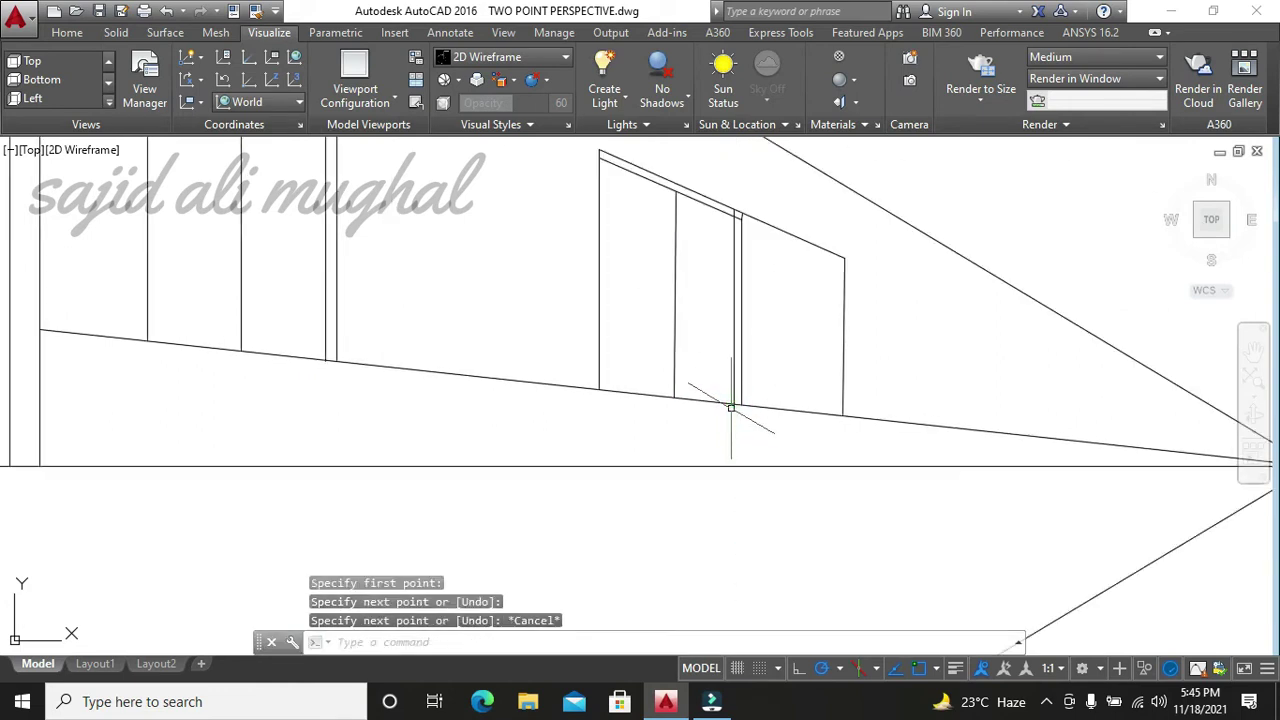
- Trim the top frame segment to the right of the new mullion
{"action": "type", "text": "tr"}
{"action": "key", "text": "Return"}
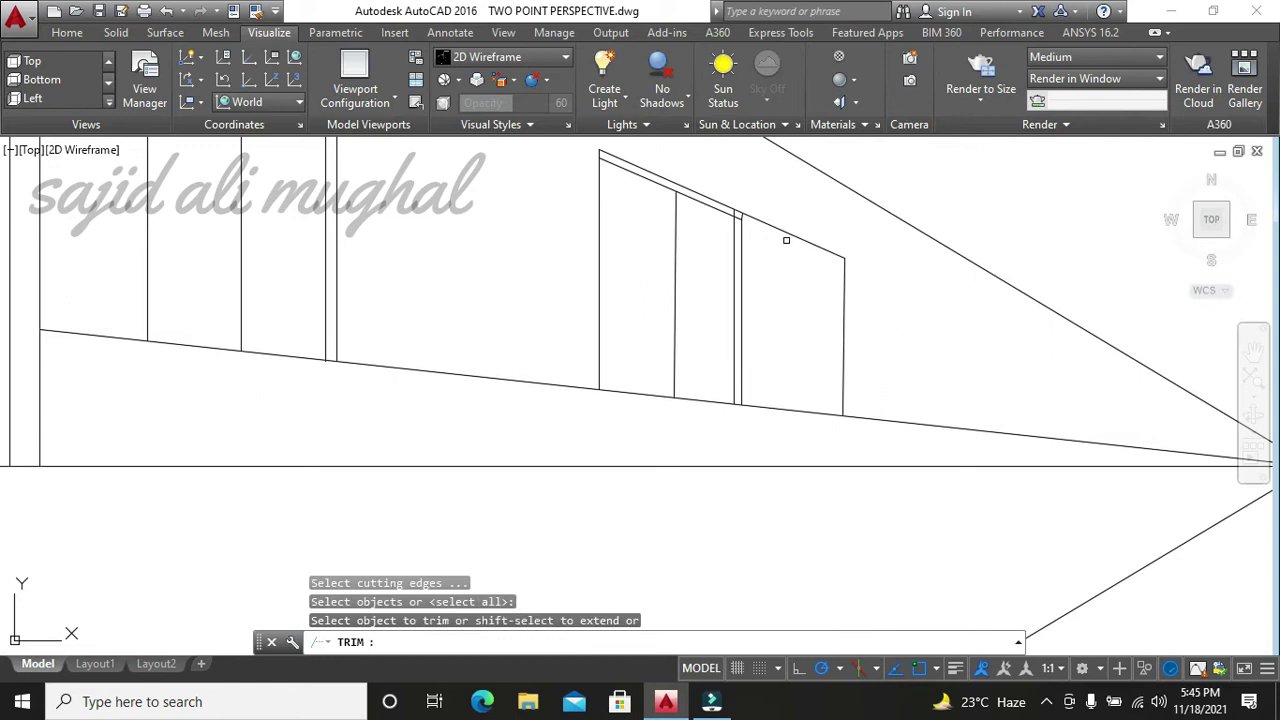
{"action": "key", "text": "Return"}
{"action": "left_click", "coordinate": [788, 235]}
{"action": "scroll", "coordinate": [757, 239], "scroll_direction": "up", "scroll_amount": 2}
{"action": "scroll", "coordinate": [757, 239], "scroll_direction": "up", "scroll_amount": 2}
{"action": "left_click", "coordinate": [758, 356]}
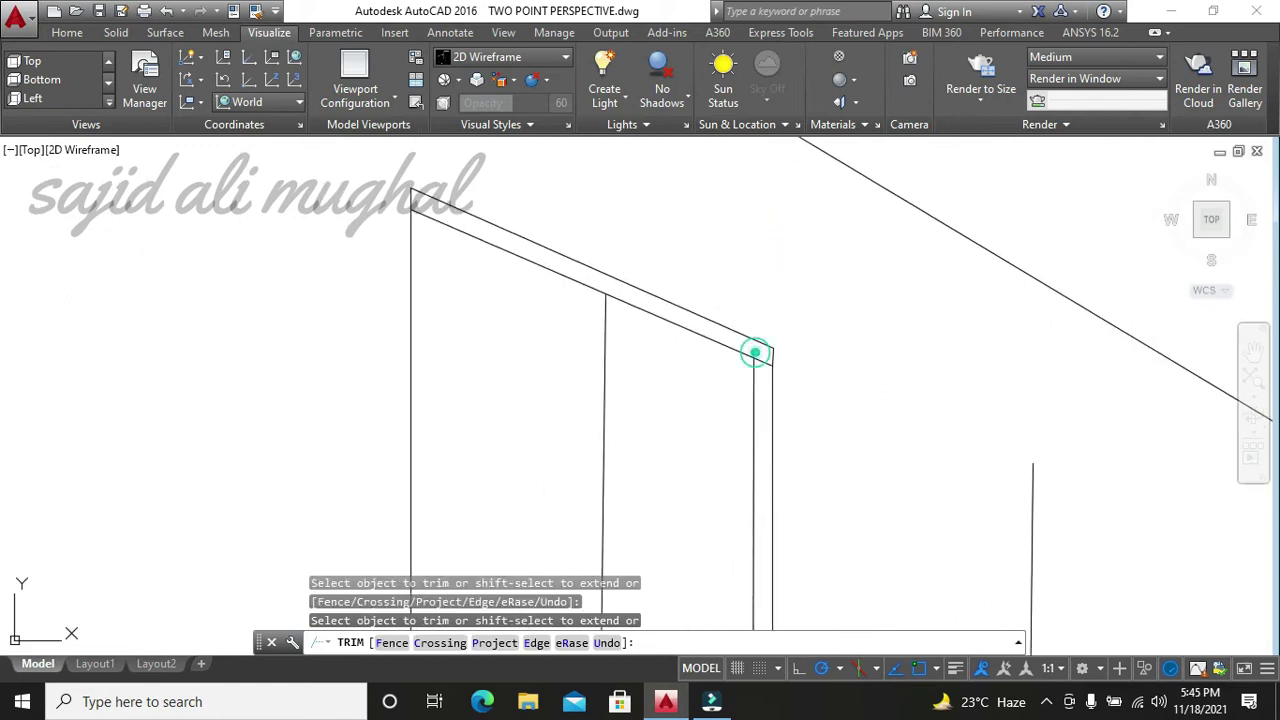
{"action": "scroll", "coordinate": [779, 350], "scroll_direction": "down", "scroll_amount": 4}
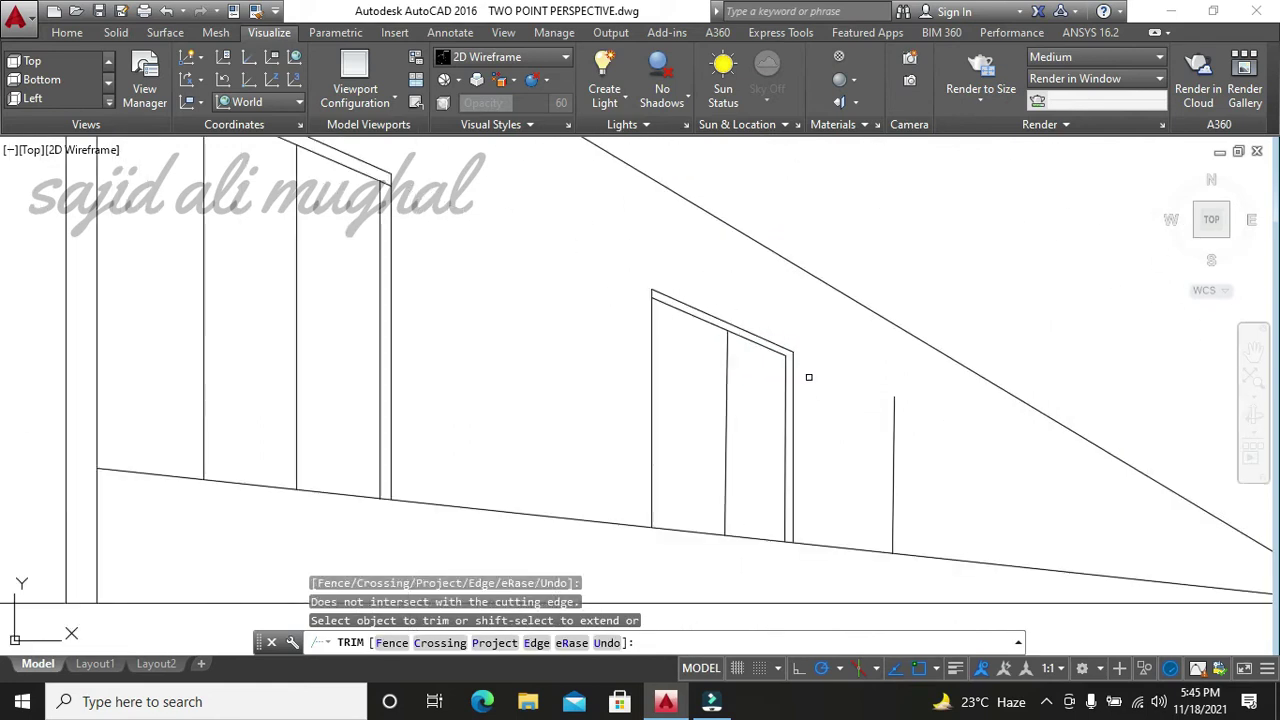
{"action": "scroll", "coordinate": [809, 380], "scroll_direction": "down", "scroll_amount": 3}
{"action": "scroll", "coordinate": [809, 385], "scroll_direction": "down", "scroll_amount": 3}
{"action": "key", "text": "Escape"}
{"action": "key", "text": "Escape"}
{"action": "key", "text": "Escape"}
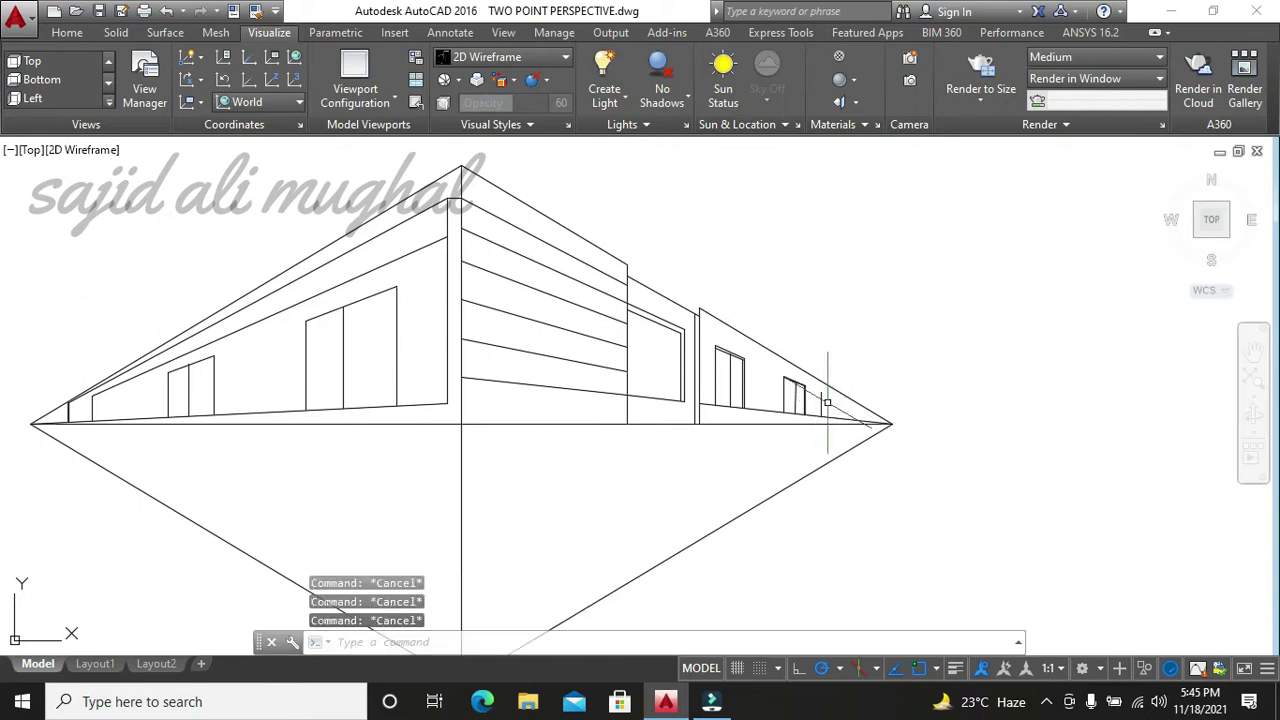
- Cancel the grip stretch on the short vertical line and zoom out to show the reference image
{"action": "left_click", "coordinate": [823, 400]}
{"action": "left_click", "coordinate": [821, 384]}
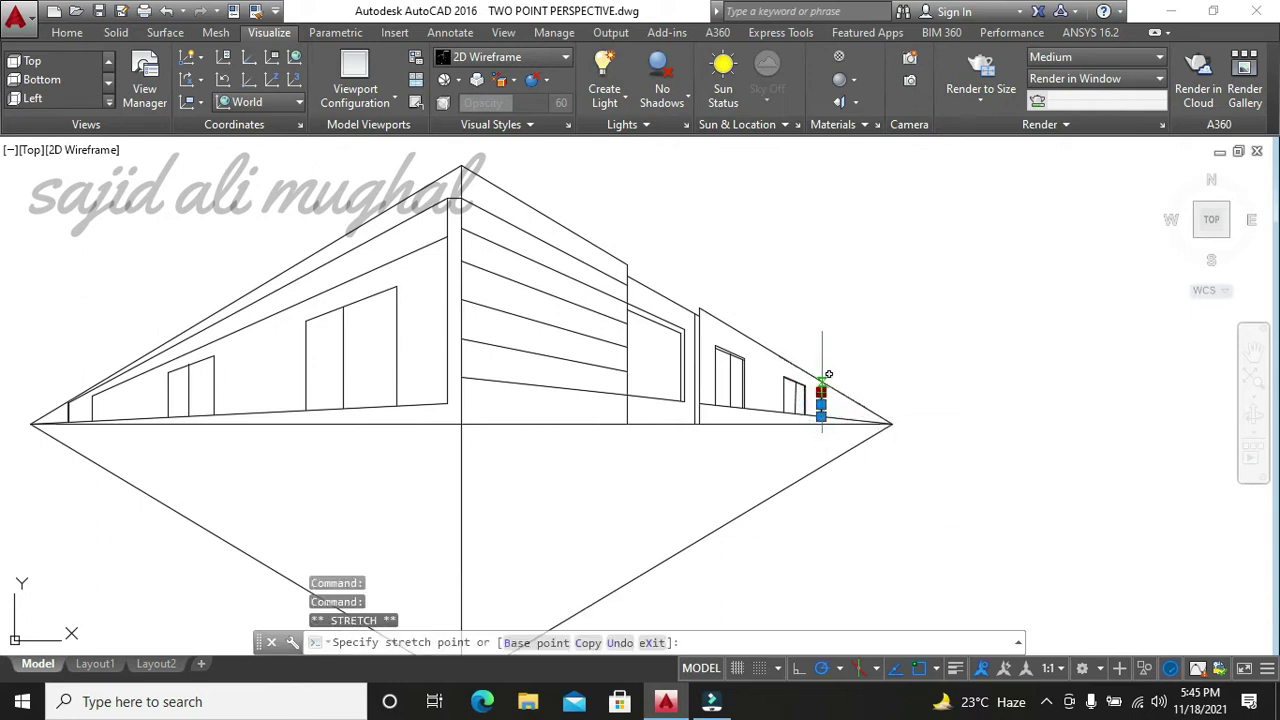
{"action": "scroll", "coordinate": [823, 378], "scroll_direction": "up", "scroll_amount": 5}
{"action": "key", "text": "Escape"}
{"action": "scroll", "coordinate": [786, 414], "scroll_direction": "down", "scroll_amount": 3}
{"action": "scroll", "coordinate": [647, 455], "scroll_direction": "down", "scroll_amount": 2}
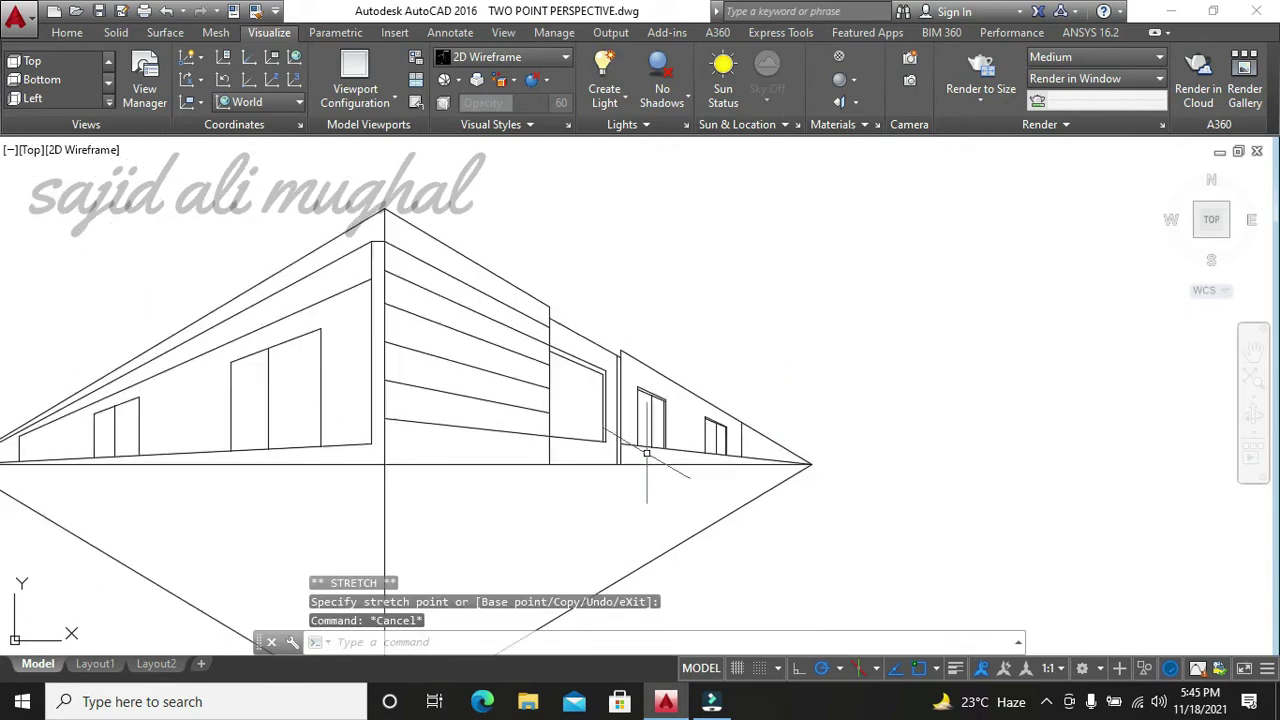
{"action": "scroll", "coordinate": [560, 455], "scroll_direction": "down", "scroll_amount": 2}
{"action": "mouse_move", "coordinate": [617, 466]}
{"action": "middle_mouse_down"}
{"action": "mouse_move", "coordinate": [903, 409]}
{"action": "mouse_move", "coordinate": [875, 420]}
{"action": "middle_mouse_up"}
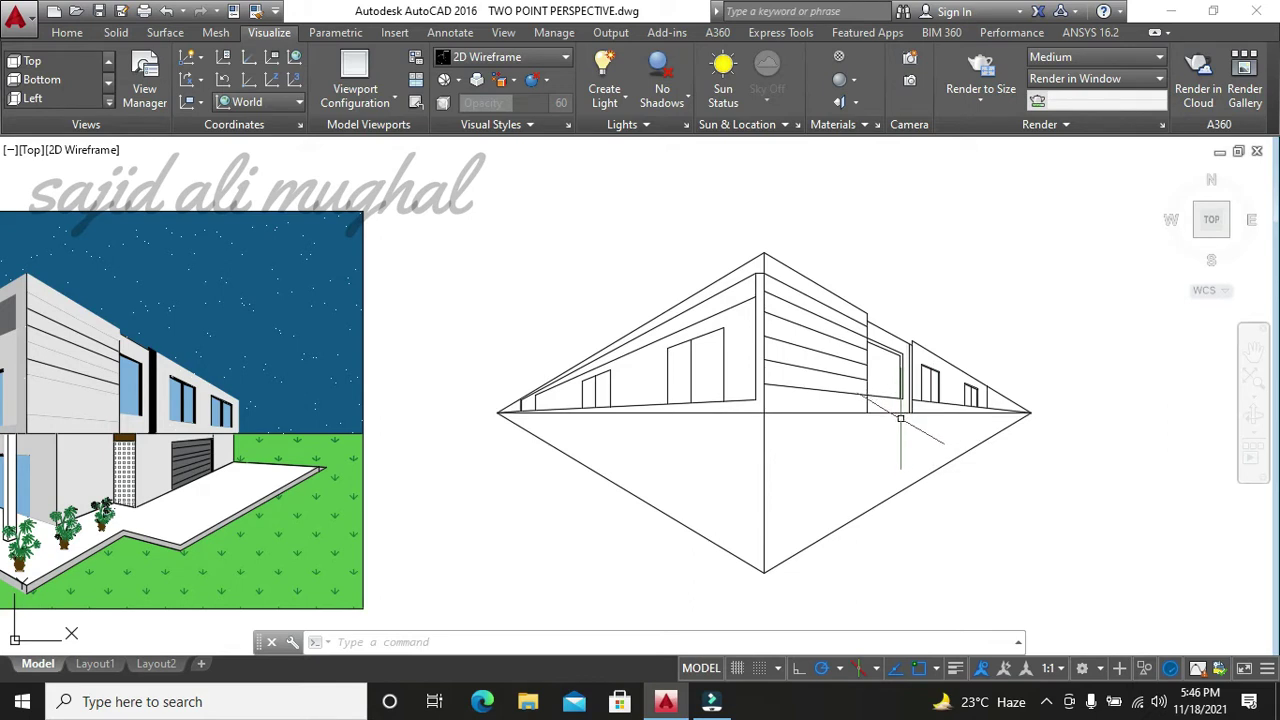
{"action": "scroll", "coordinate": [977, 430], "scroll_direction": "up", "scroll_amount": 2}
{"action": "key", "text": "Escape"}
{"action": "key", "text": "Escape"}
{"action": "key", "text": "Escape"}
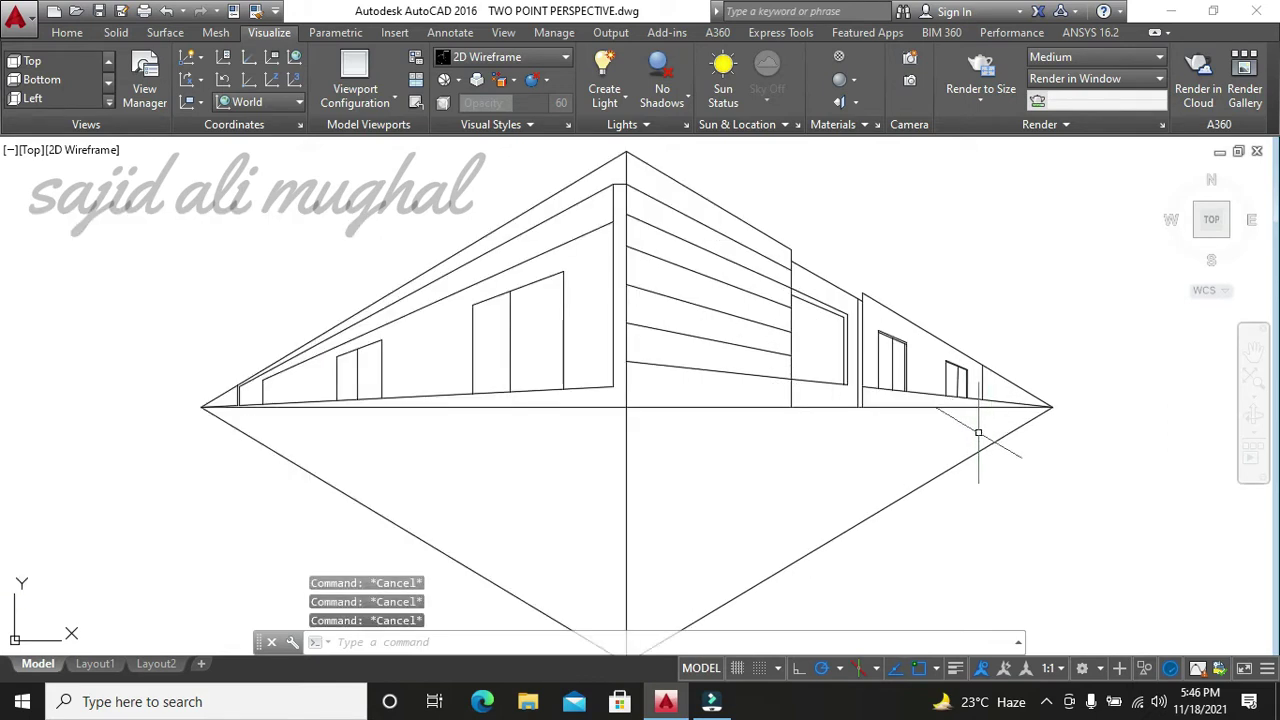
- Trim away the wall-line piece between the two right-wing windows
{"action": "type", "text": "tr"}
{"action": "key", "text": "Return"}
{"action": "scroll", "coordinate": [973, 432], "scroll_direction": "up", "scroll_amount": 3}
{"action": "left_click", "coordinate": [857, 338]}
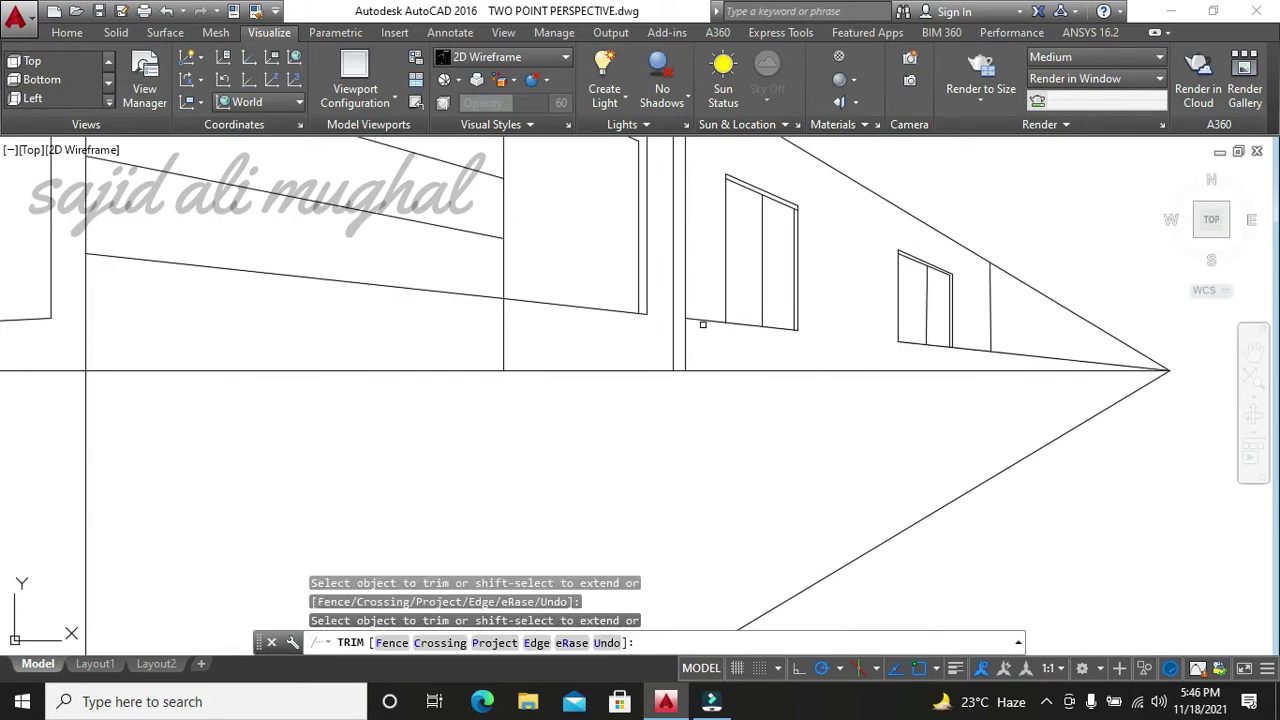
{"action": "scroll", "coordinate": [622, 345], "scroll_direction": "down", "scroll_amount": 2}
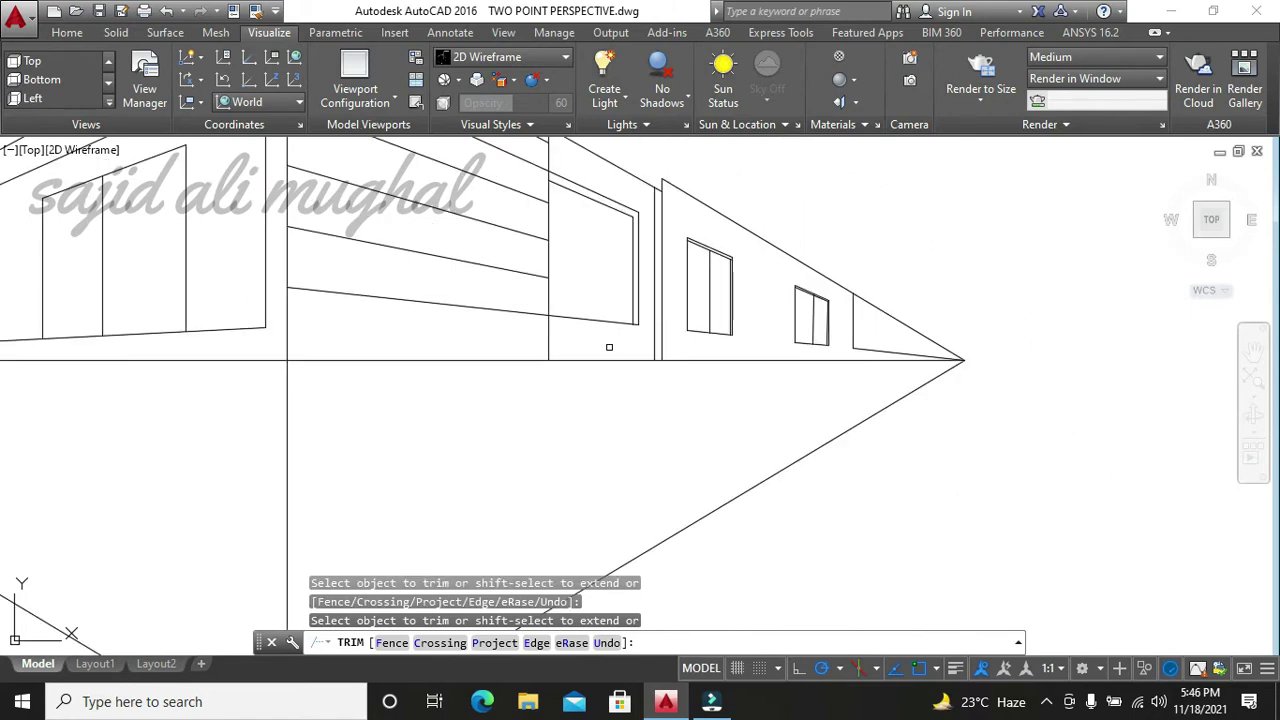
{"action": "scroll", "coordinate": [533, 338], "scroll_direction": "down", "scroll_amount": 2}
{"action": "left_click", "coordinate": [533, 338]}
{"action": "scroll", "coordinate": [488, 391], "scroll_direction": "down", "scroll_amount": 4}
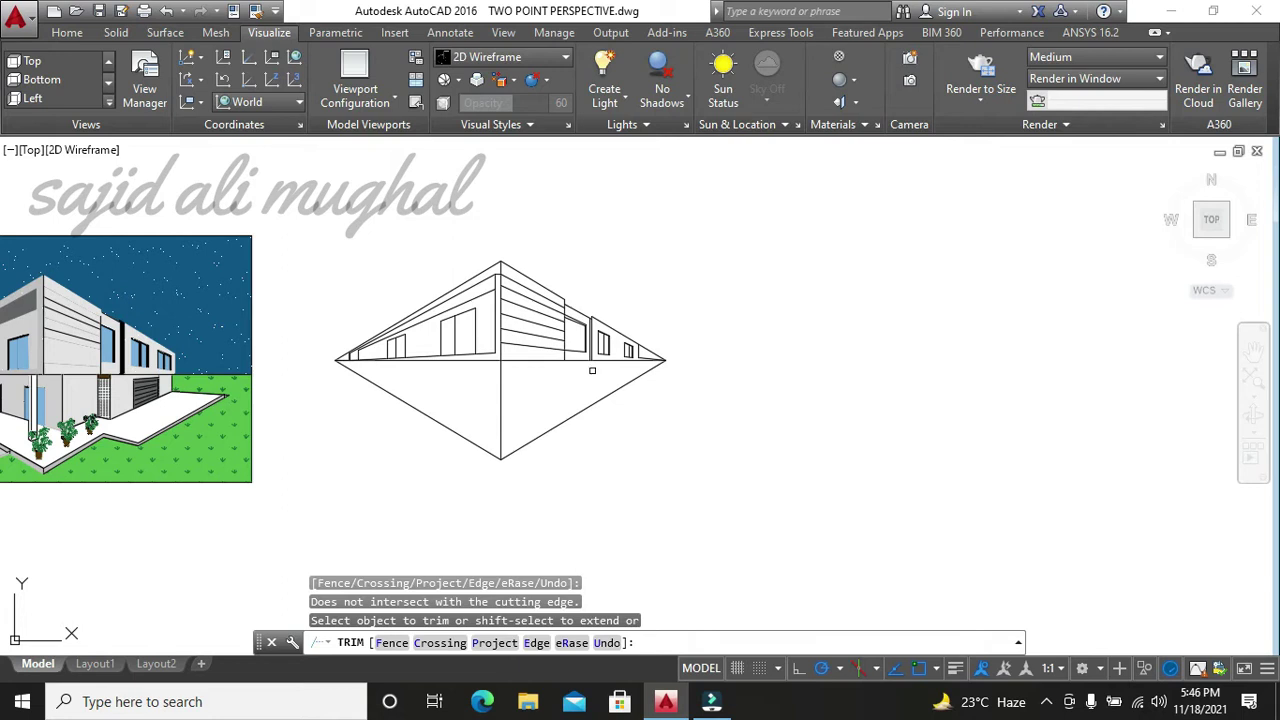
{"action": "scroll", "coordinate": [577, 374], "scroll_direction": "up", "scroll_amount": 2}
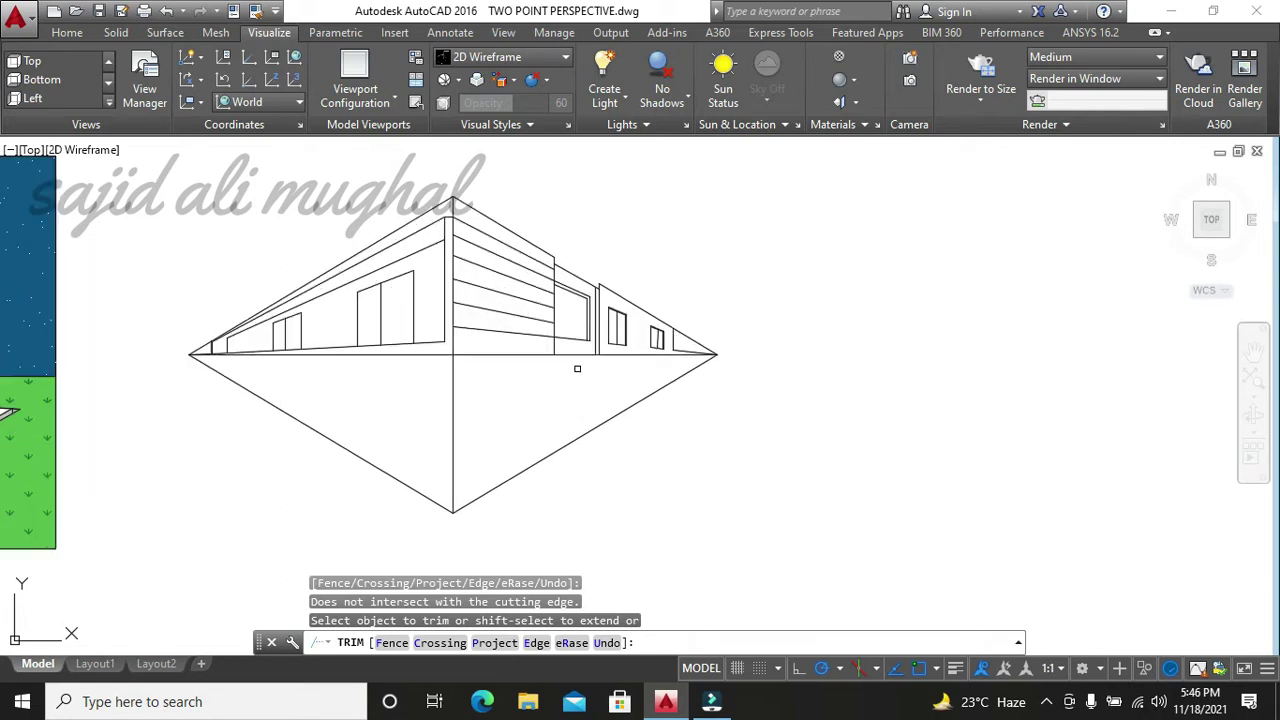
{"action": "scroll", "coordinate": [583, 362], "scroll_direction": "down", "scroll_amount": 2}
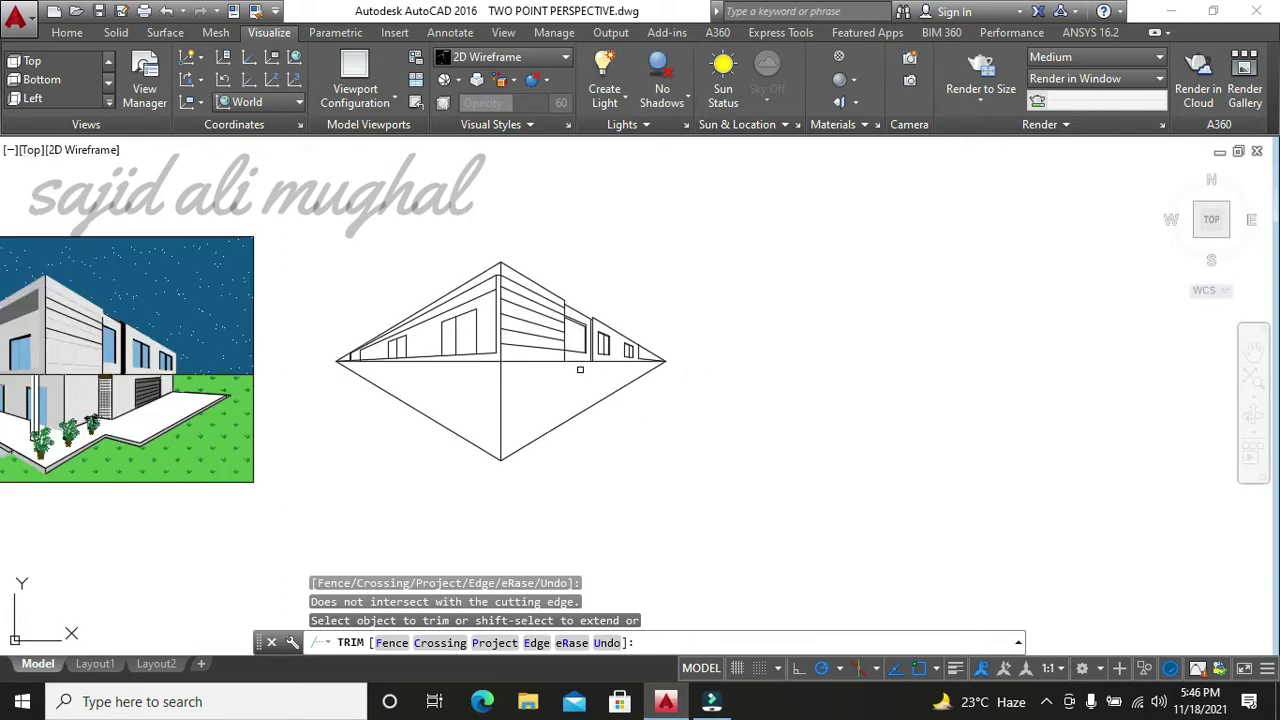
{"action": "key", "text": "Escape"}
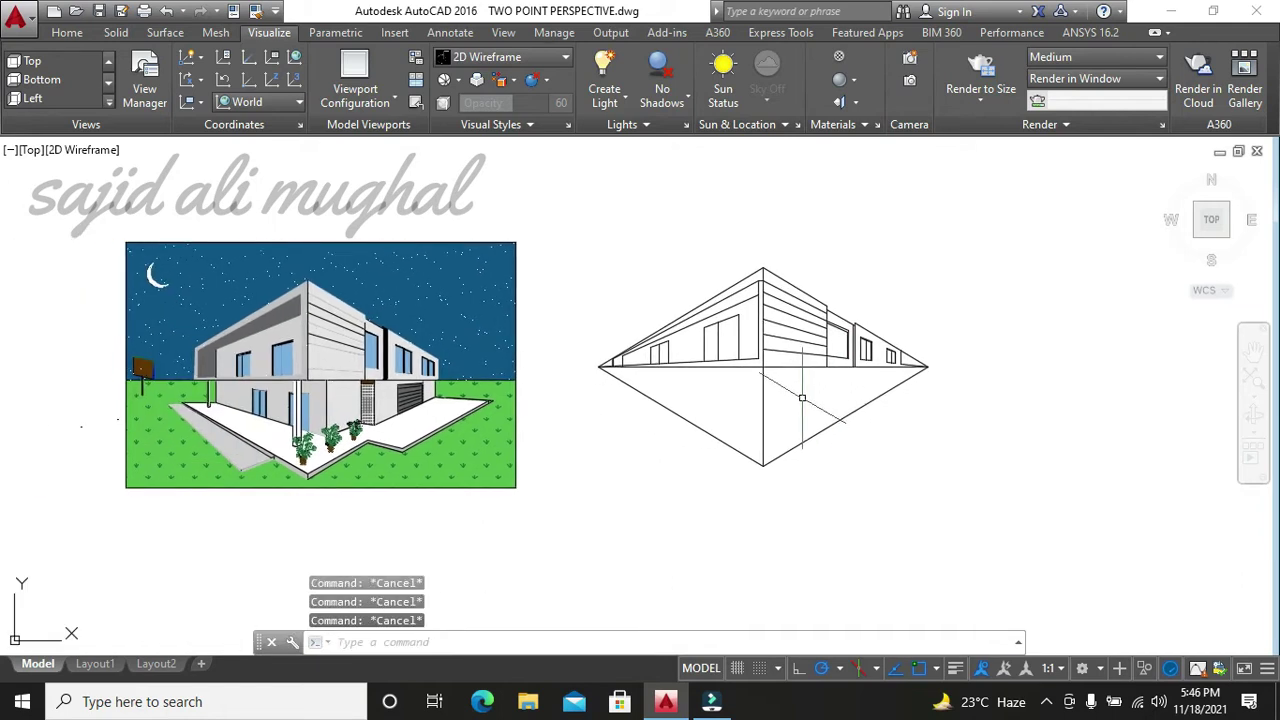
- Start a line (L) at the house's front corner on the horizon
{"action": "type", "text": "l"}
{"action": "key", "text": "Return"}
{"action": "scroll", "coordinate": [248, 465], "scroll_direction": "up", "scroll_amount": 2}
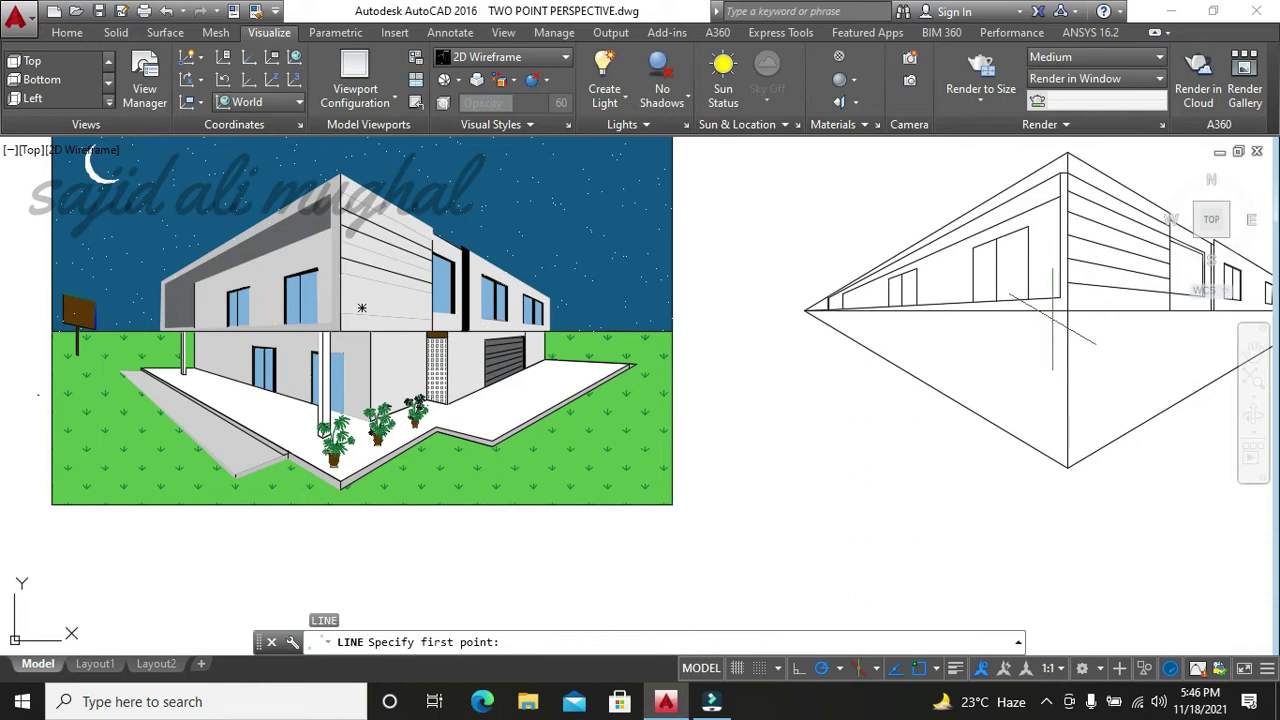
{"action": "left_click", "coordinate": [1054, 310]}
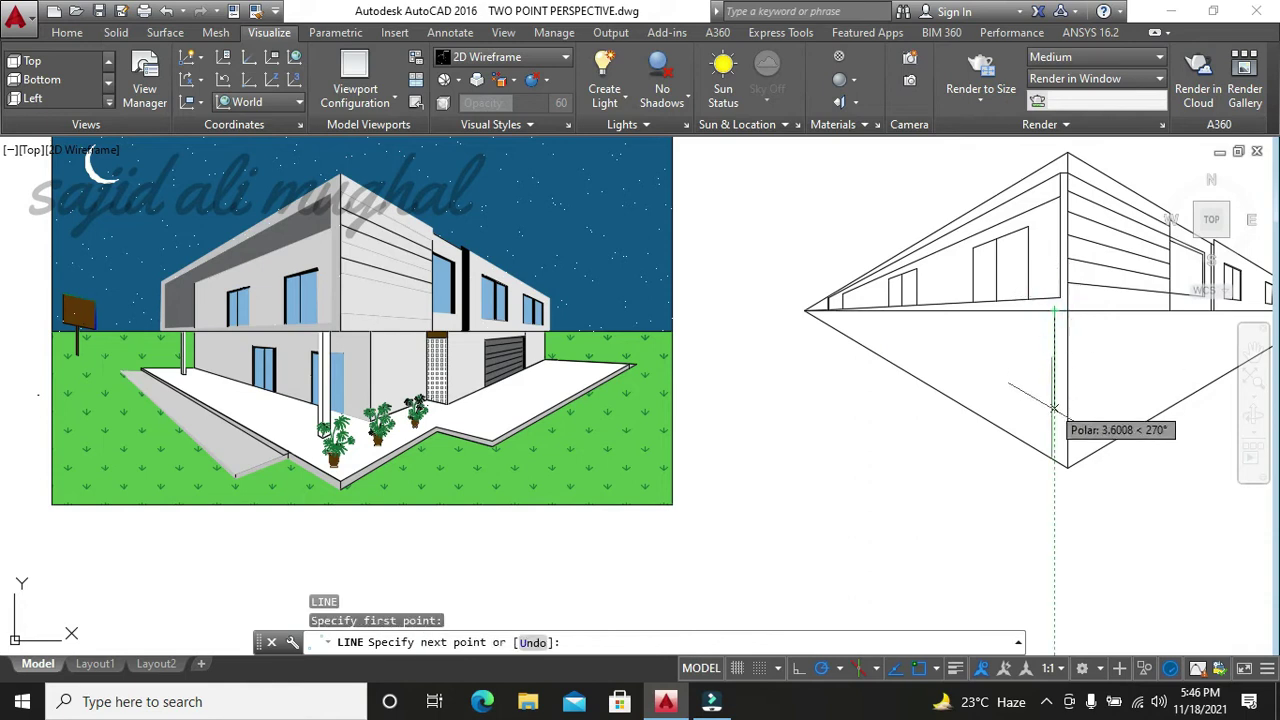
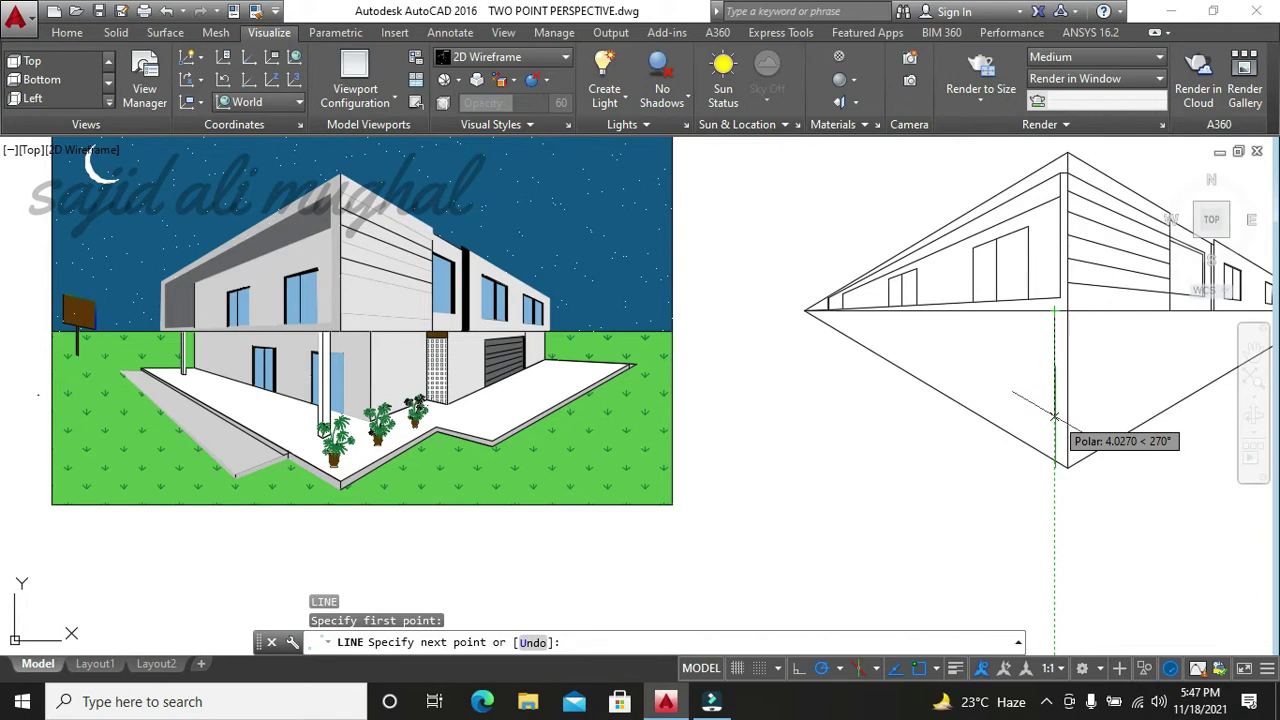
- Draw two vertical edges below the house corner, each running to the left vanishing point
{"action": "left_click", "coordinate": [1054, 415]}
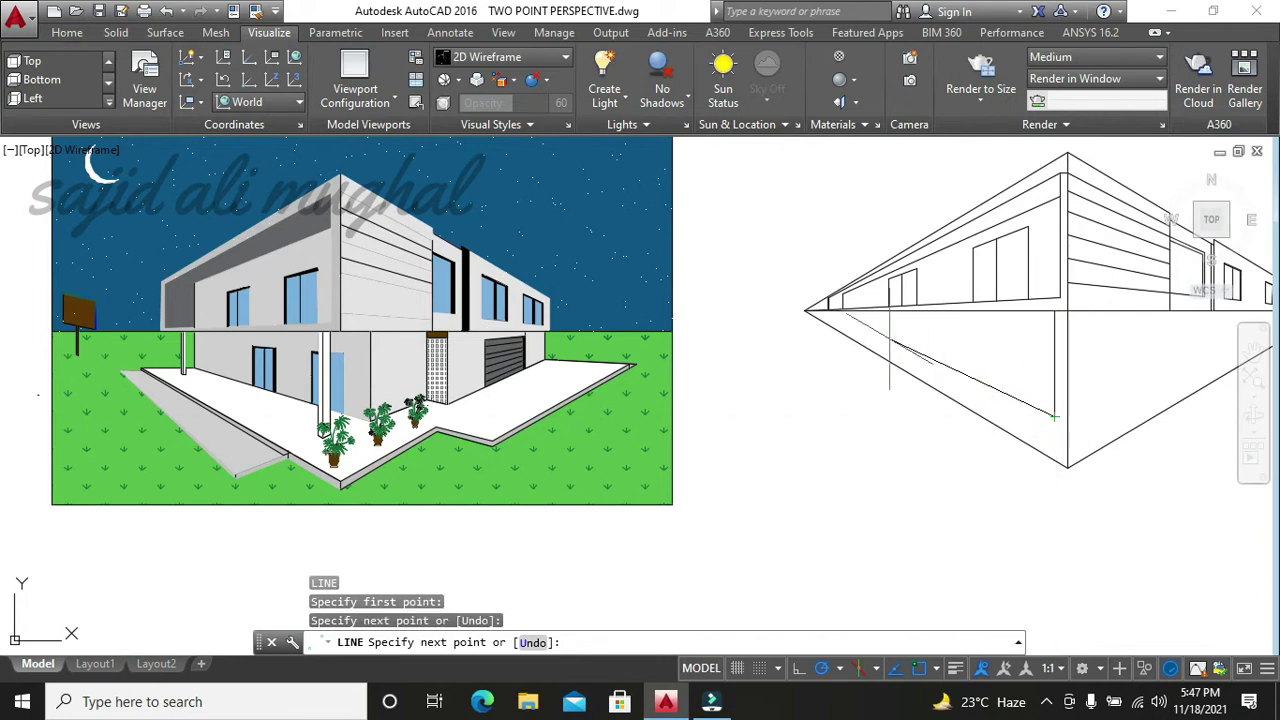
{"action": "left_click", "coordinate": [806, 311]}
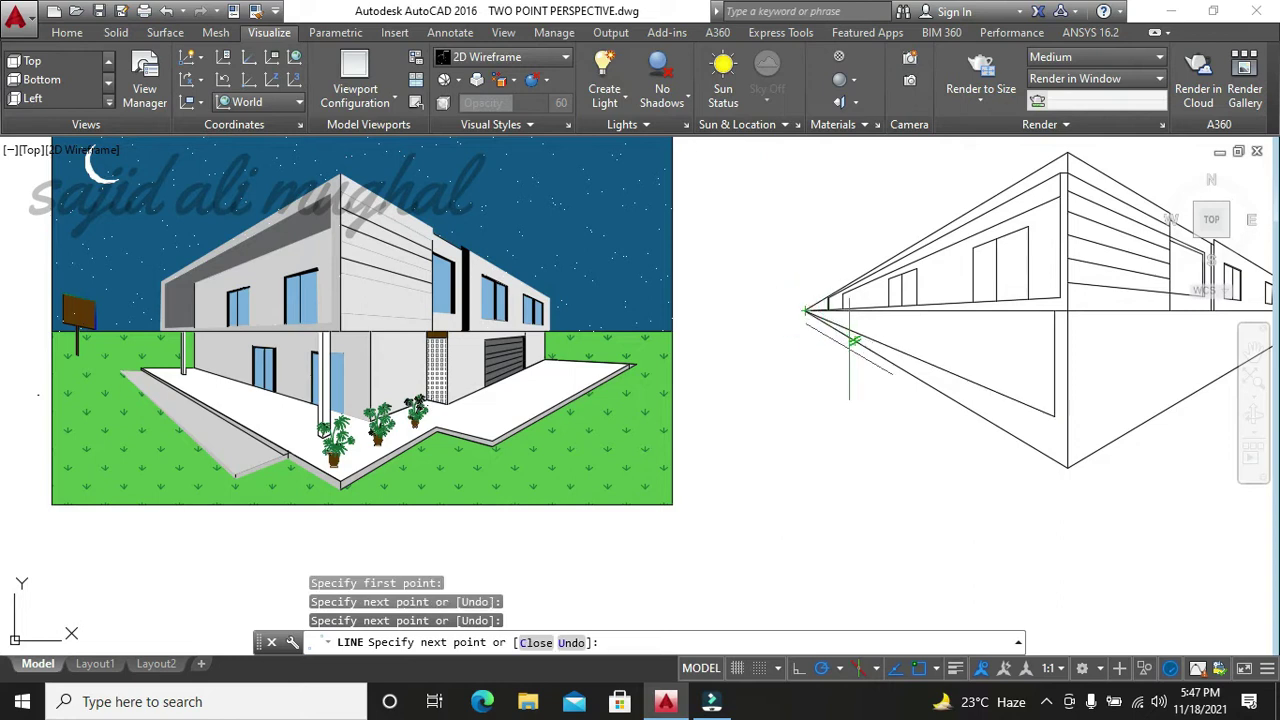
{"action": "key", "text": "Escape"}
{"action": "key", "text": "Return"}
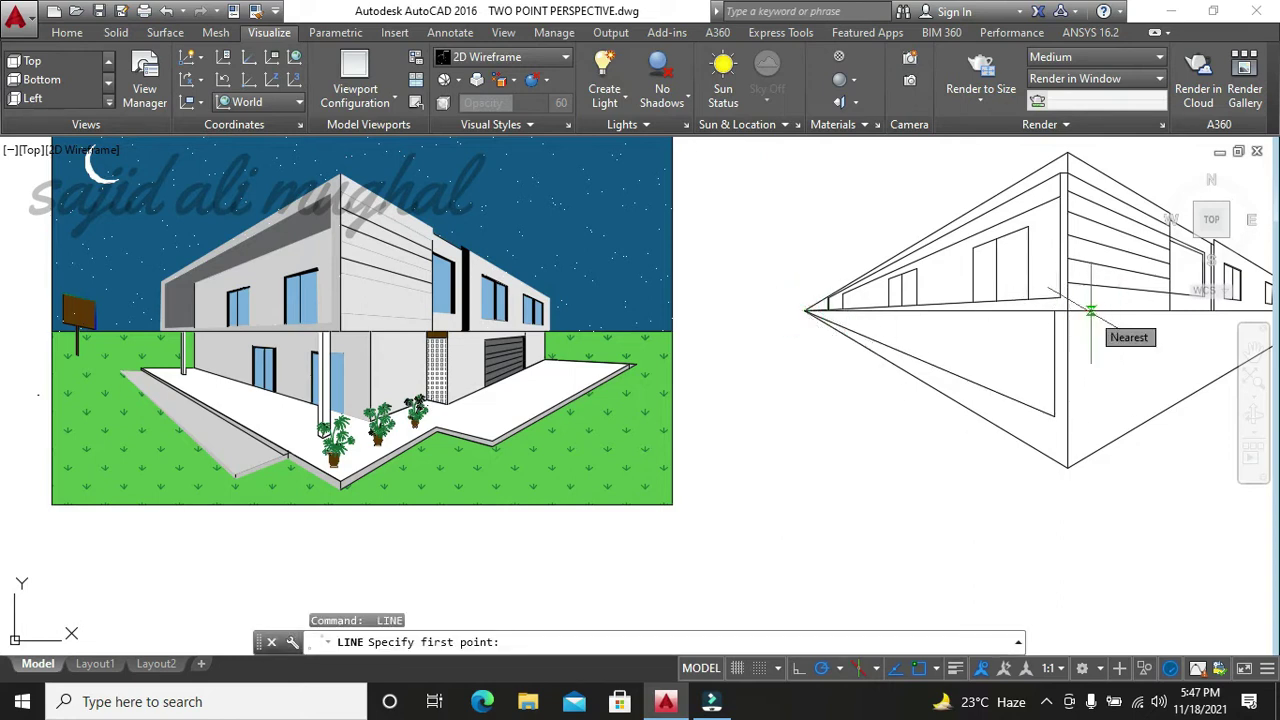
{"action": "left_click", "coordinate": [1090, 311]}
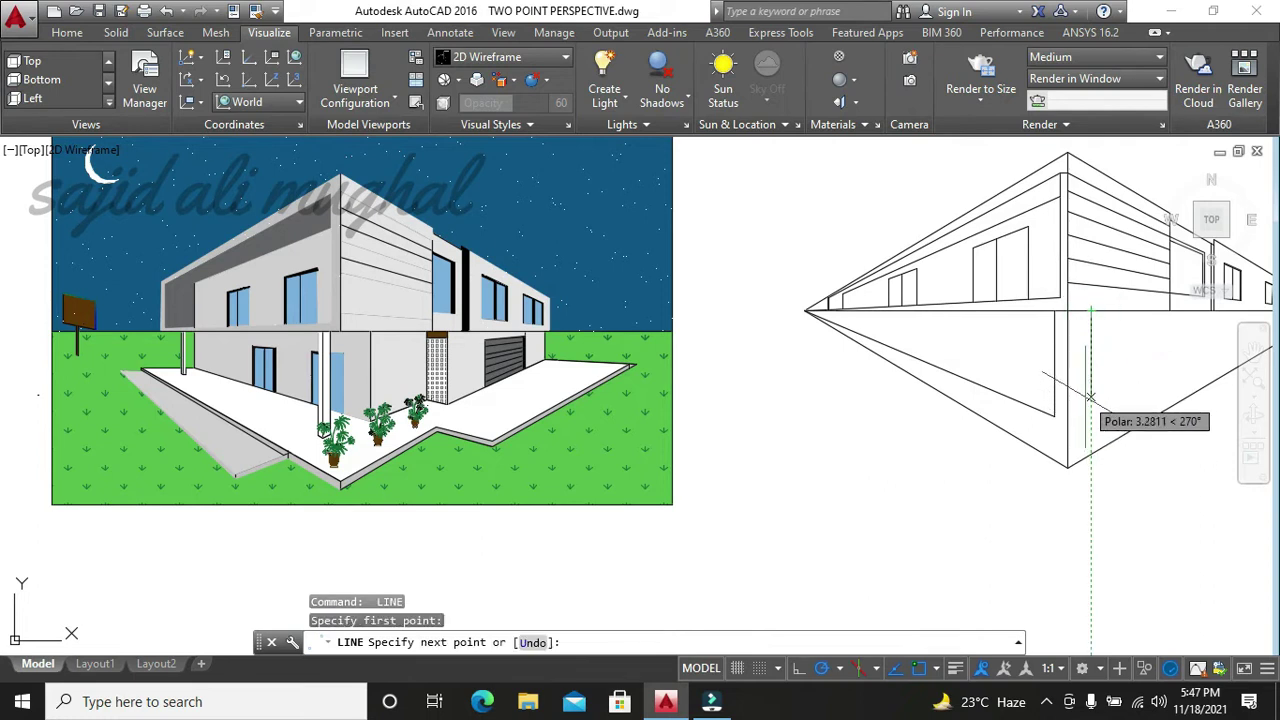
{"action": "left_click", "coordinate": [1090, 398]}
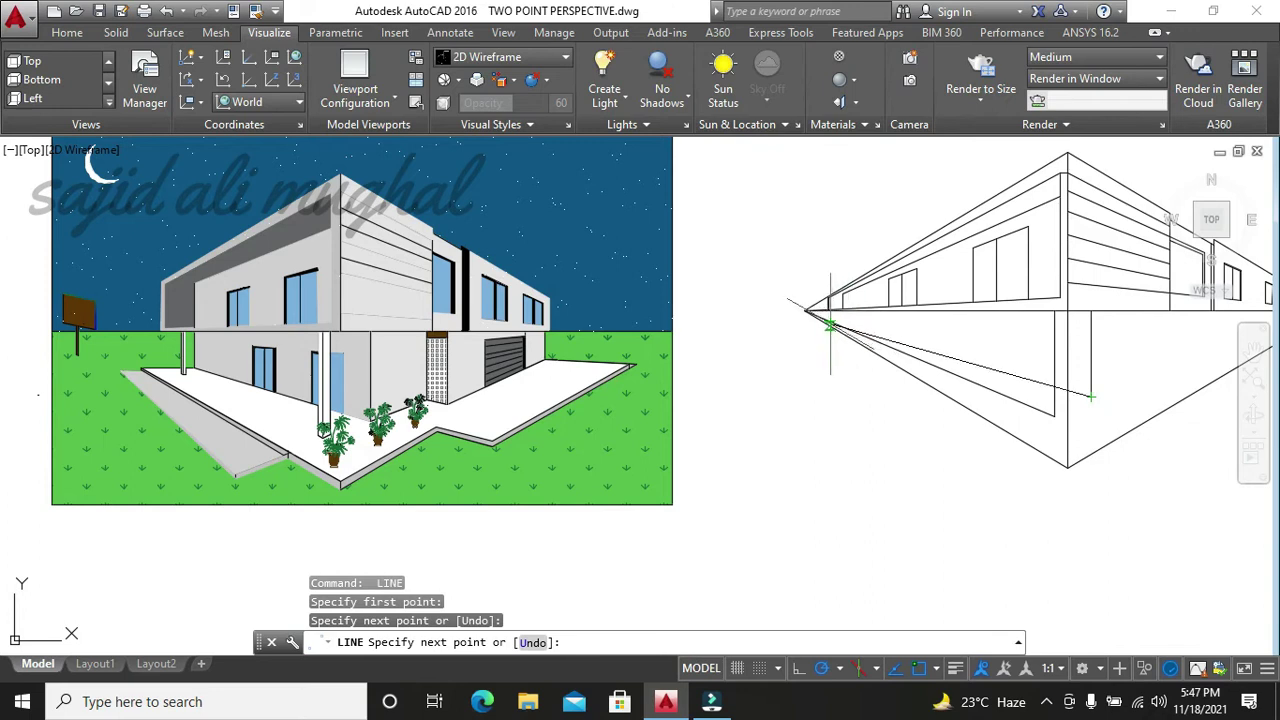
{"action": "left_click", "coordinate": [806, 310]}
{"action": "key", "text": "Escape"}
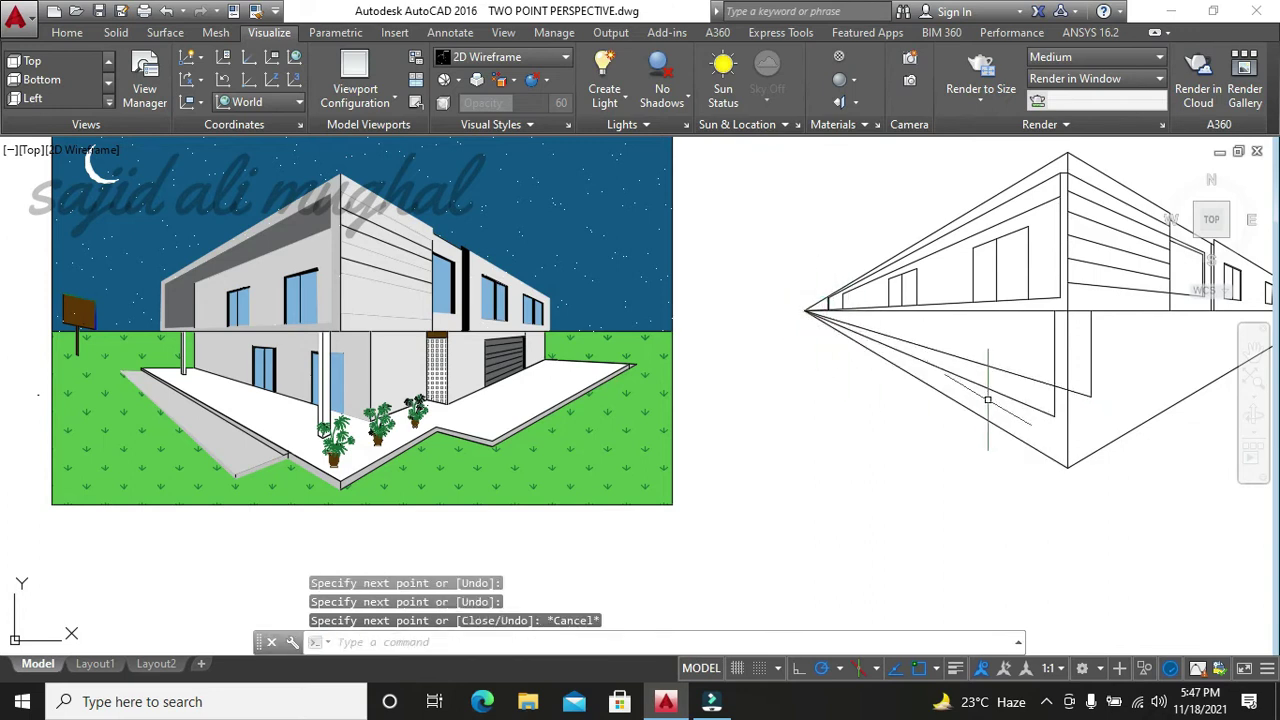
- Trim the overhanging line segment, using all lines as cutting edges
{"action": "type", "text": "l"}
{"action": "key", "text": "Return"}
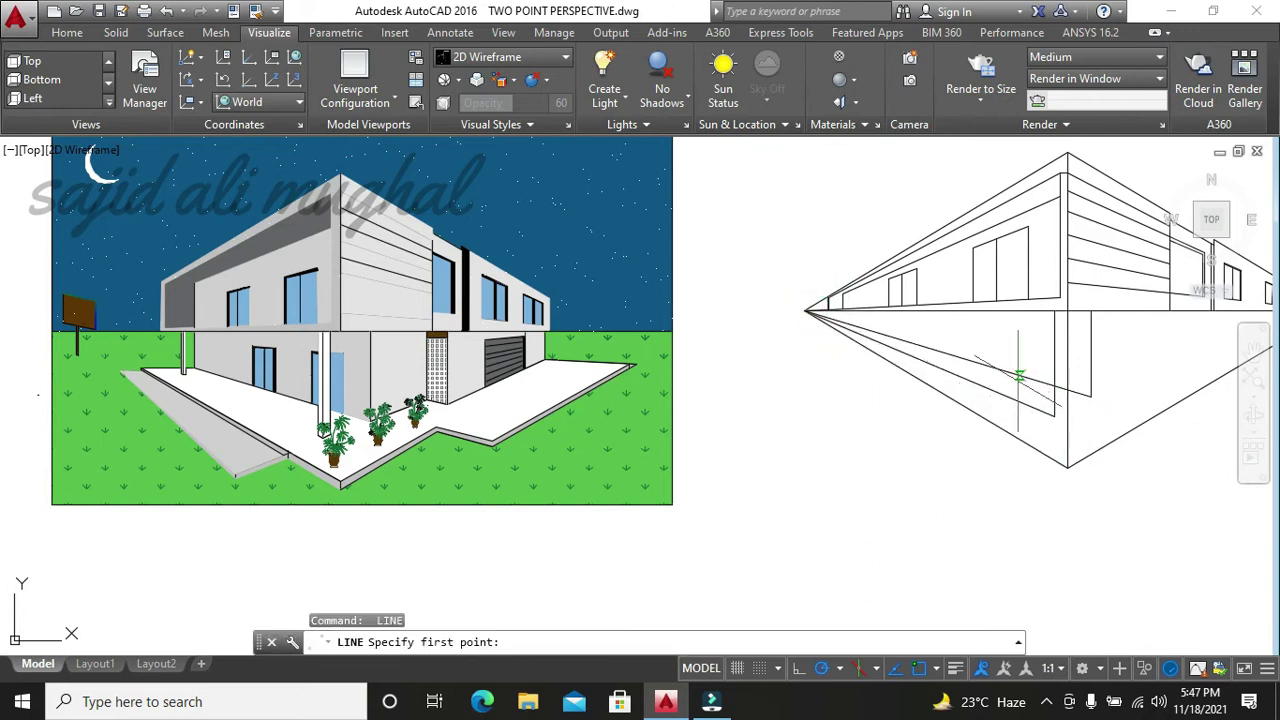
{"action": "key", "text": "Escape"}
{"action": "type", "text": "tr"}
{"action": "key", "text": "Return"}
{"action": "key", "text": "Return"}
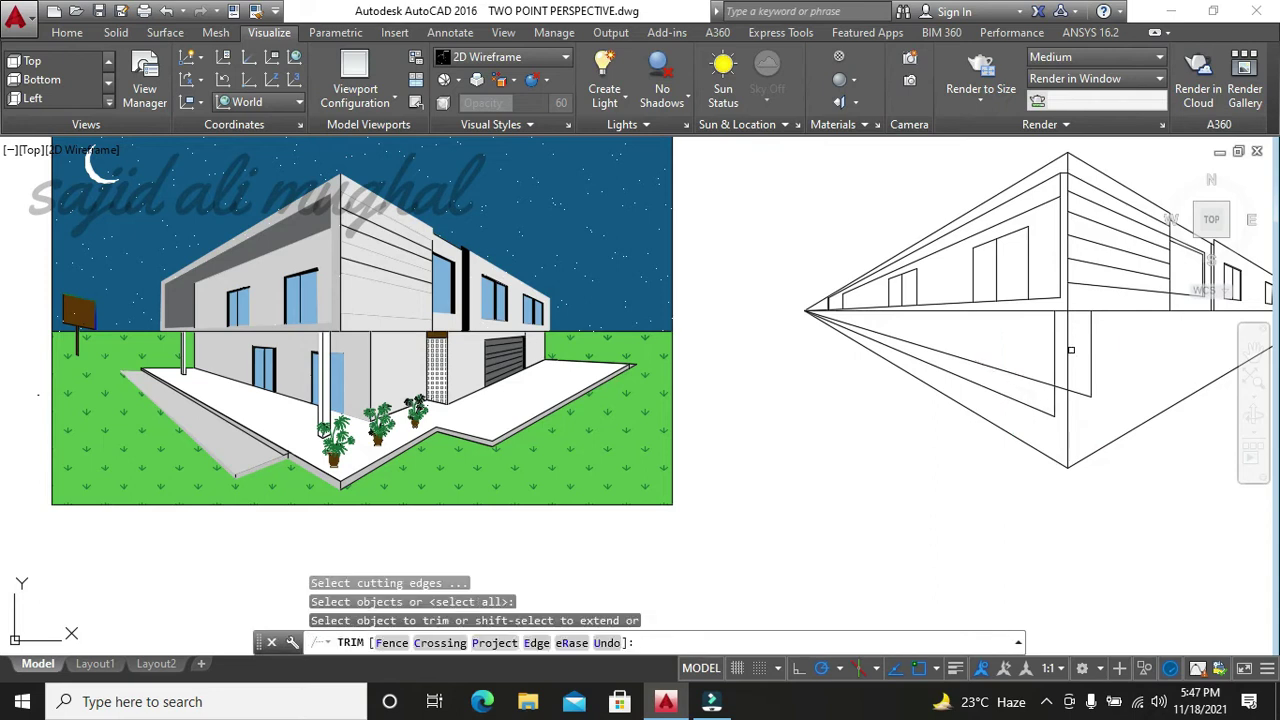
{"action": "left_click", "coordinate": [1068, 356]}
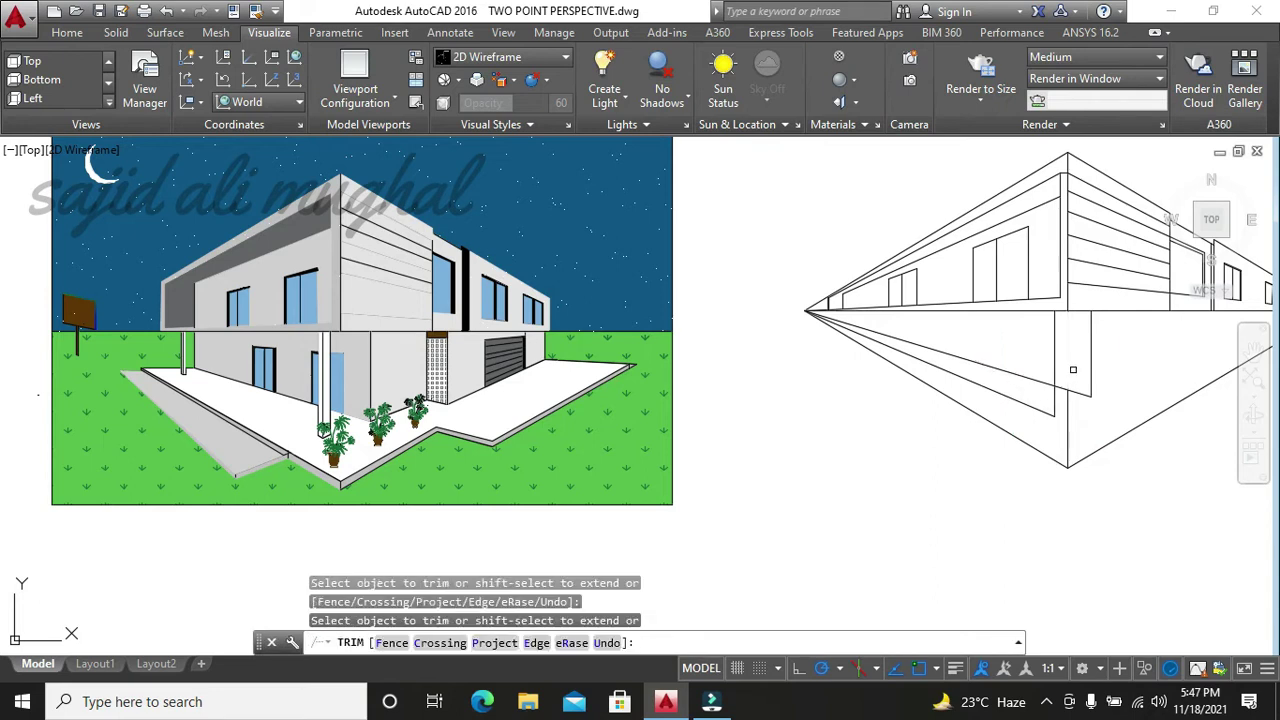
{"action": "key", "text": "Escape"}
- Erase the leftover stray line below the corner
{"action": "left_click", "coordinate": [1066, 430]}
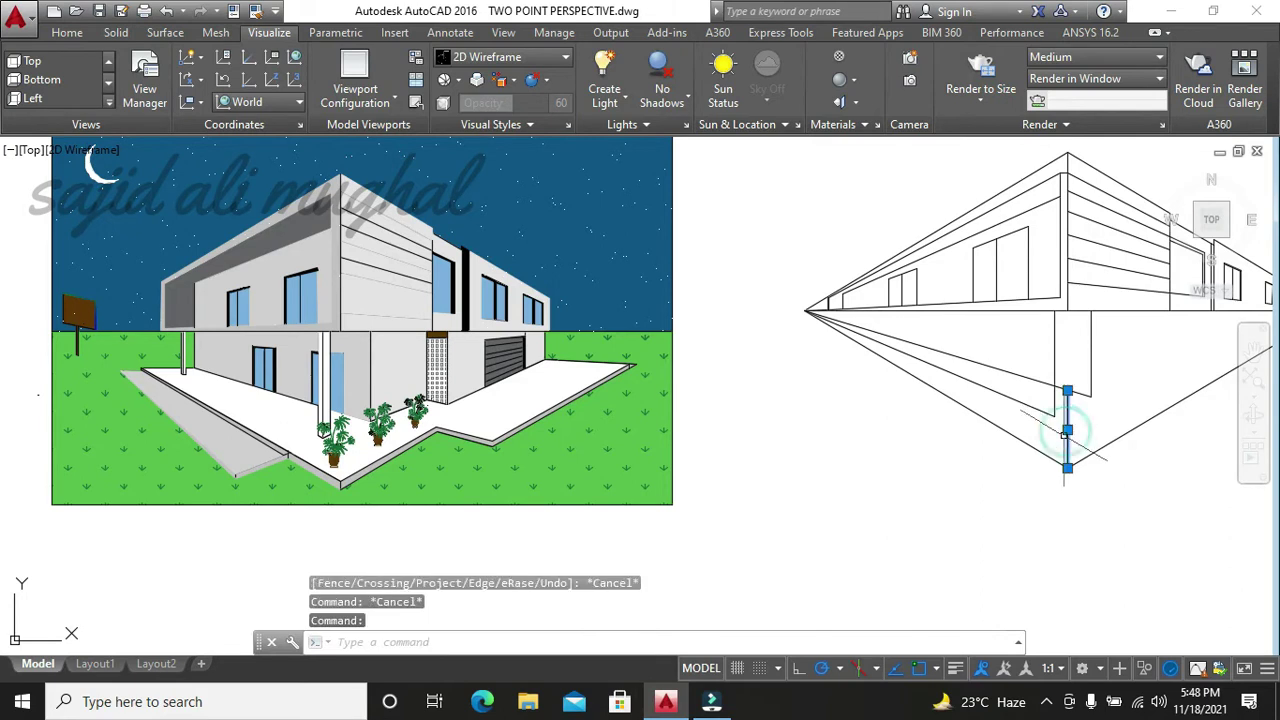
{"action": "key", "text": "Delete"}
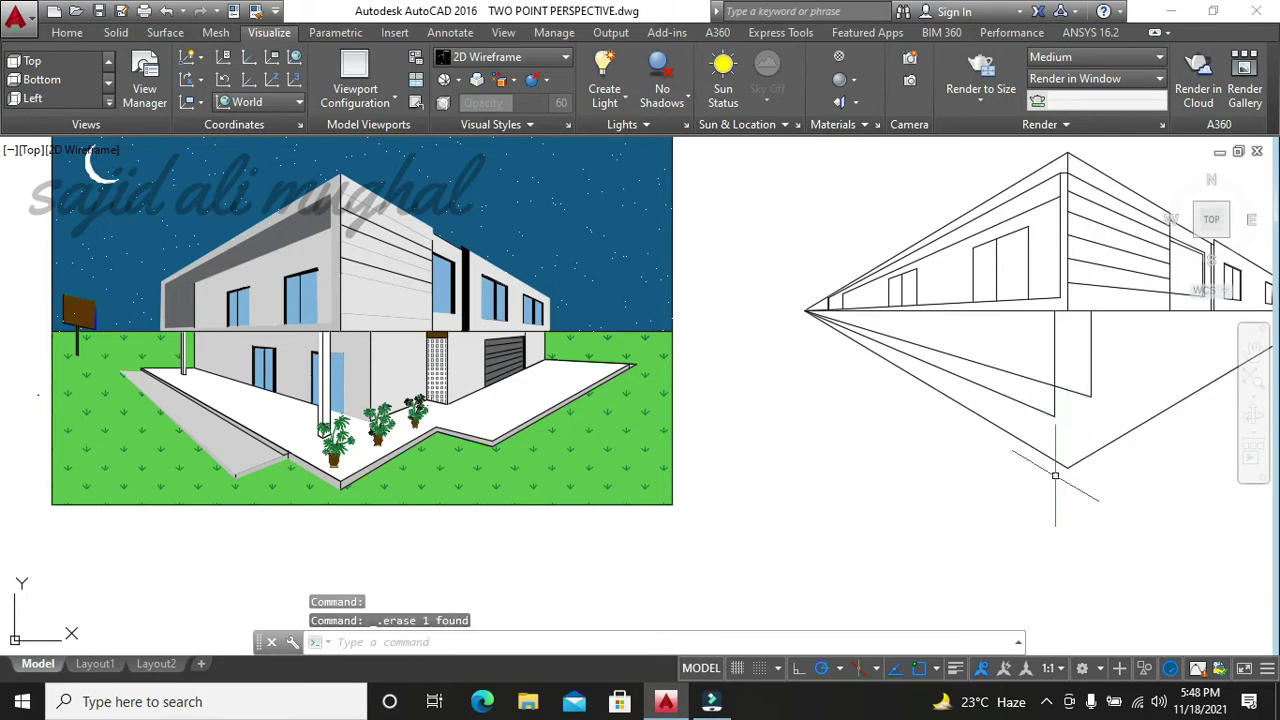
{"action": "type", "text": "l"}
{"action": "key", "text": "Return"}
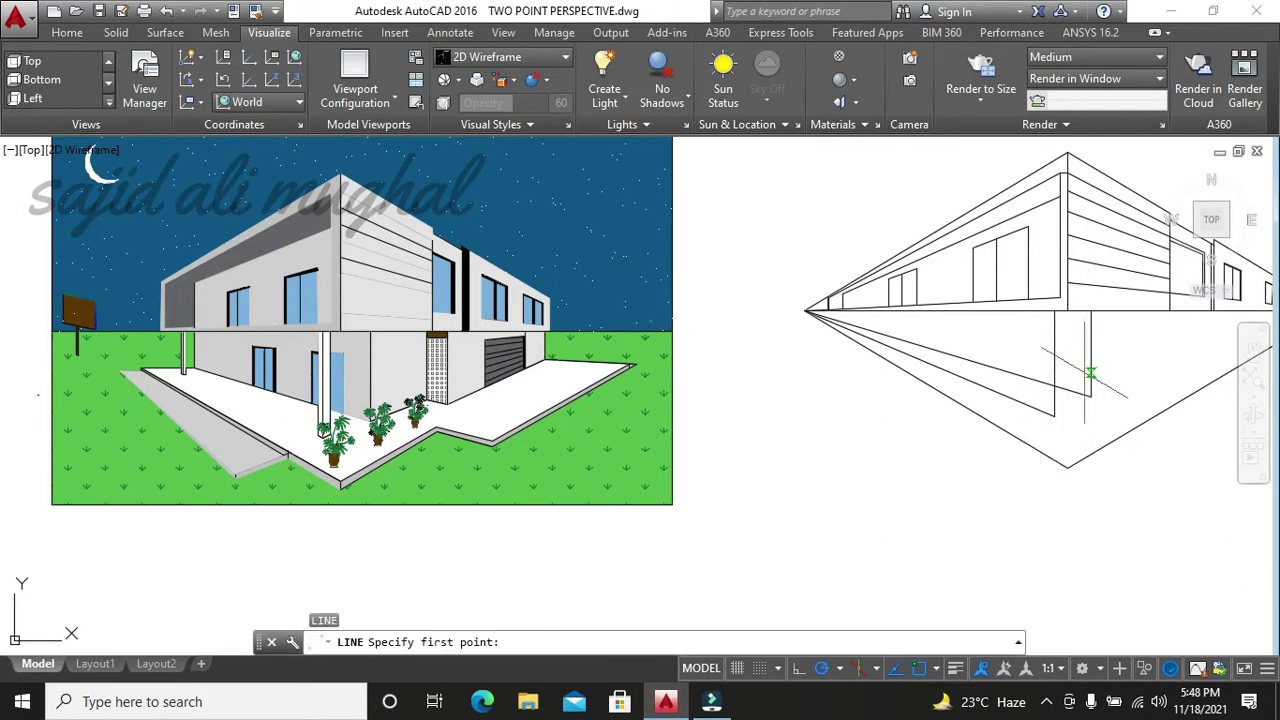
- Draw a line from the vertical wall edge to the left vanishing point
{"action": "left_click", "coordinate": [1066, 331]}
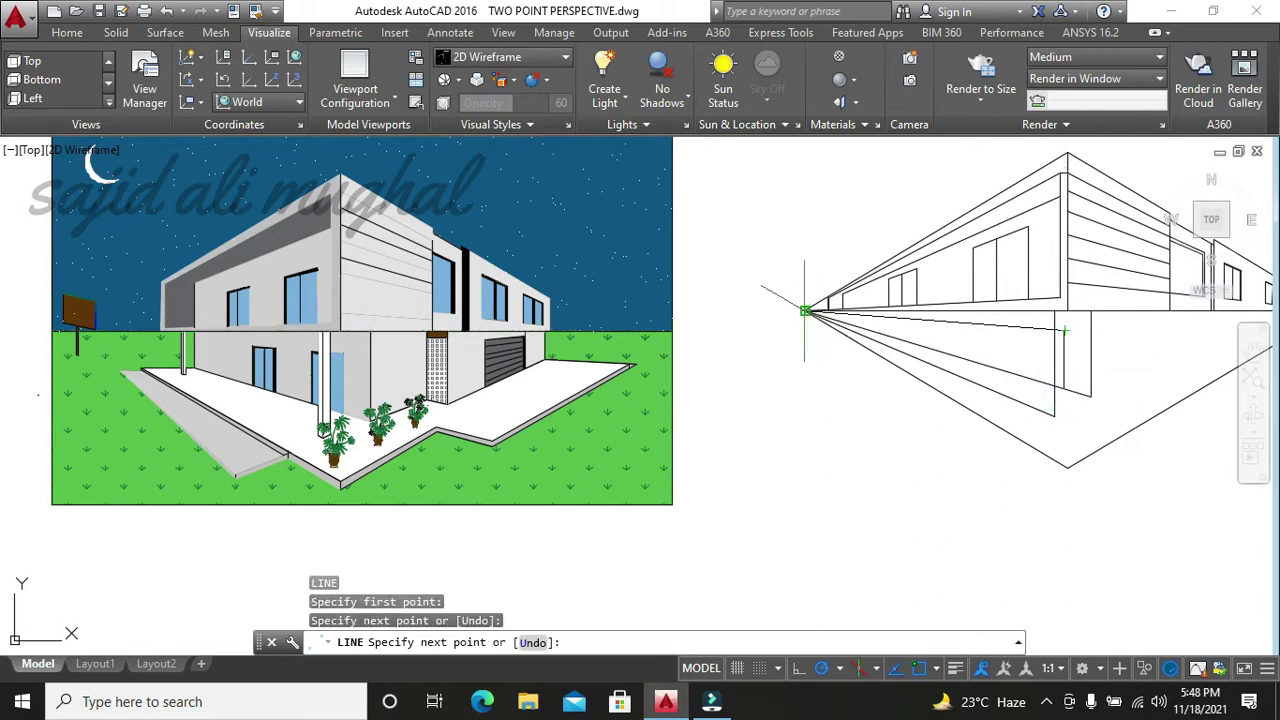
{"action": "left_click", "coordinate": [805, 311]}
{"action": "key", "text": "Return"}
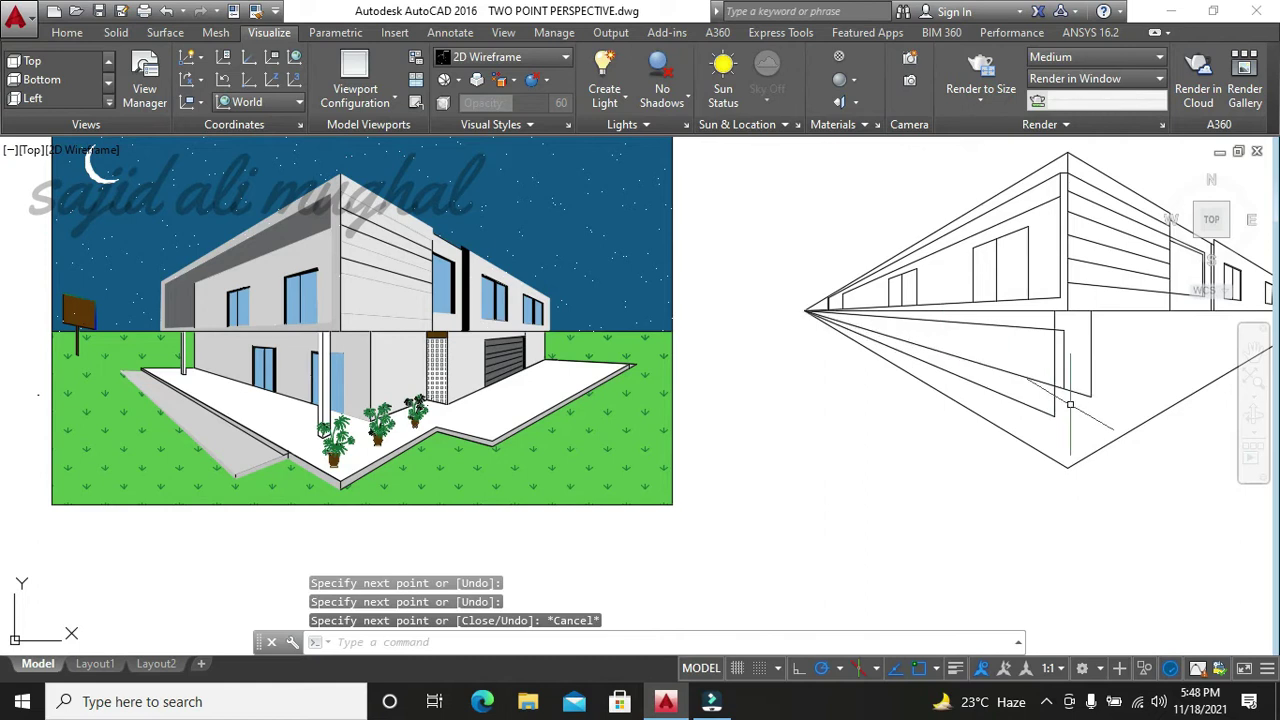
{"action": "key", "text": "Return"}
- Draw vertical lines between the upper and lower converging edges to outline the opening
{"action": "left_click", "coordinate": [1035, 328]}
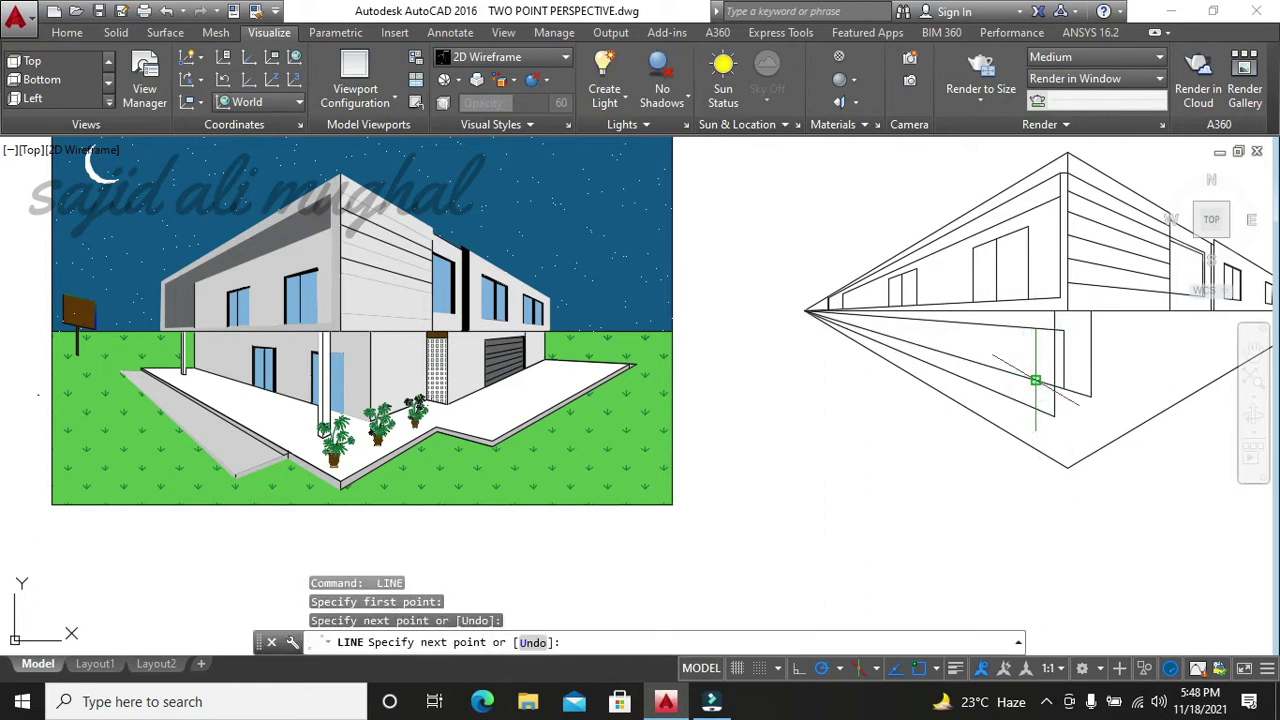
{"action": "key", "text": "Escape"}
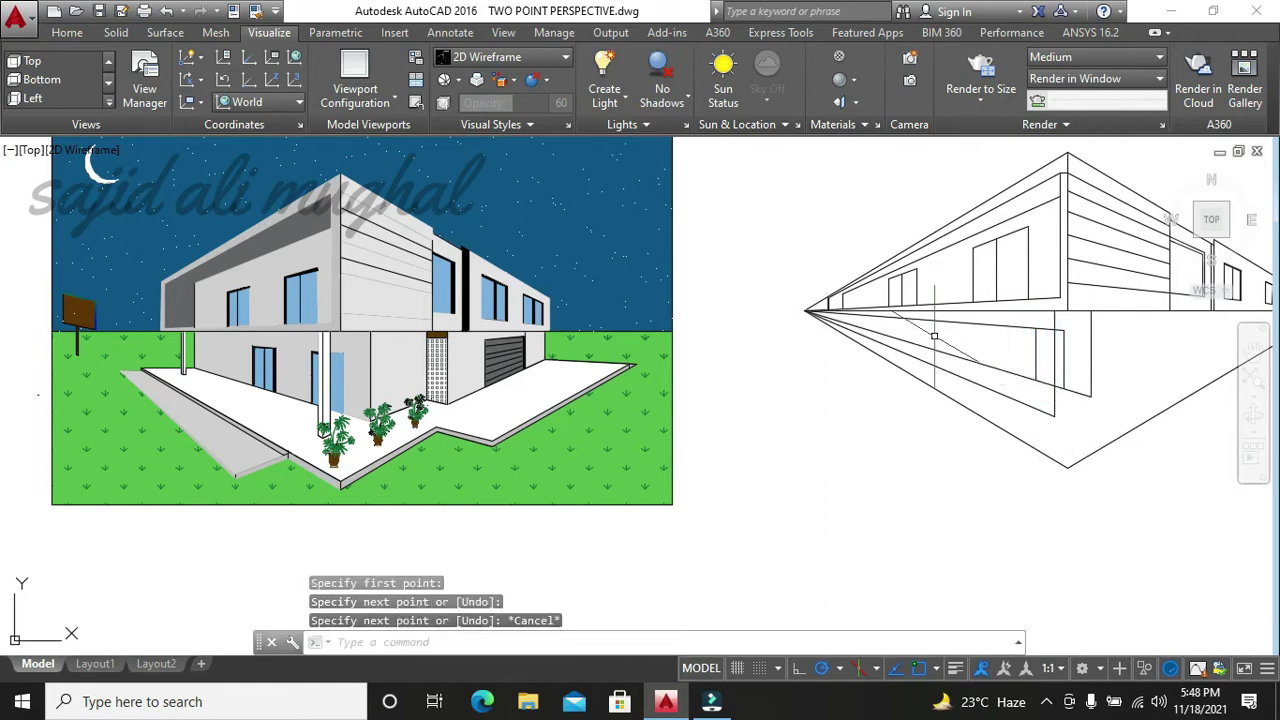
{"action": "key", "text": "Escape"}
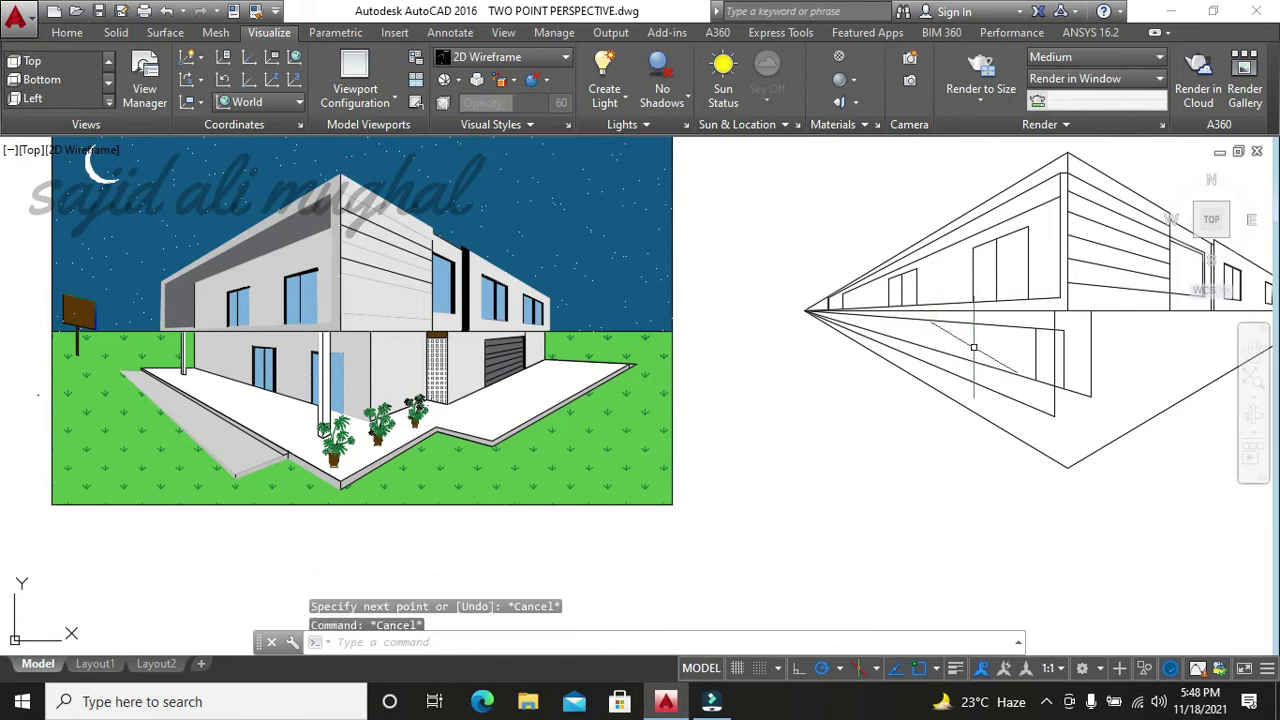
{"action": "left_click", "coordinate": [1029, 350]}
{"action": "key", "text": "space"}
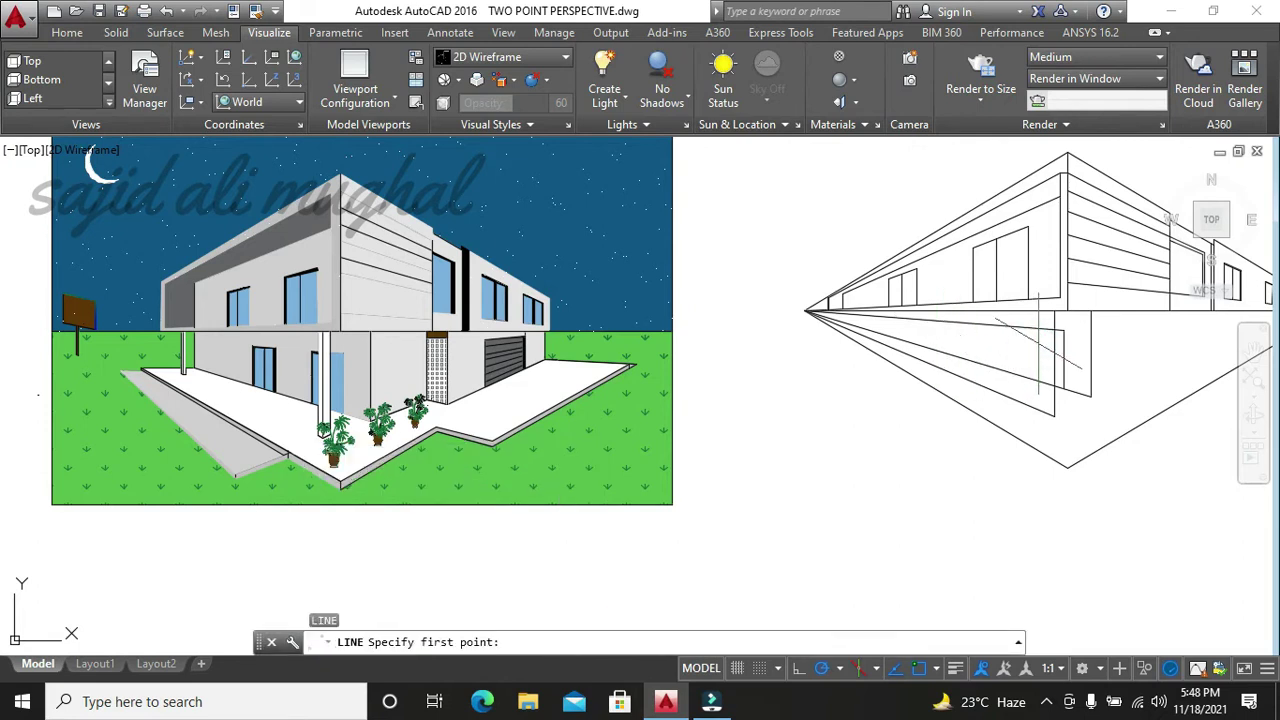
{"action": "left_click", "coordinate": [1038, 327]}
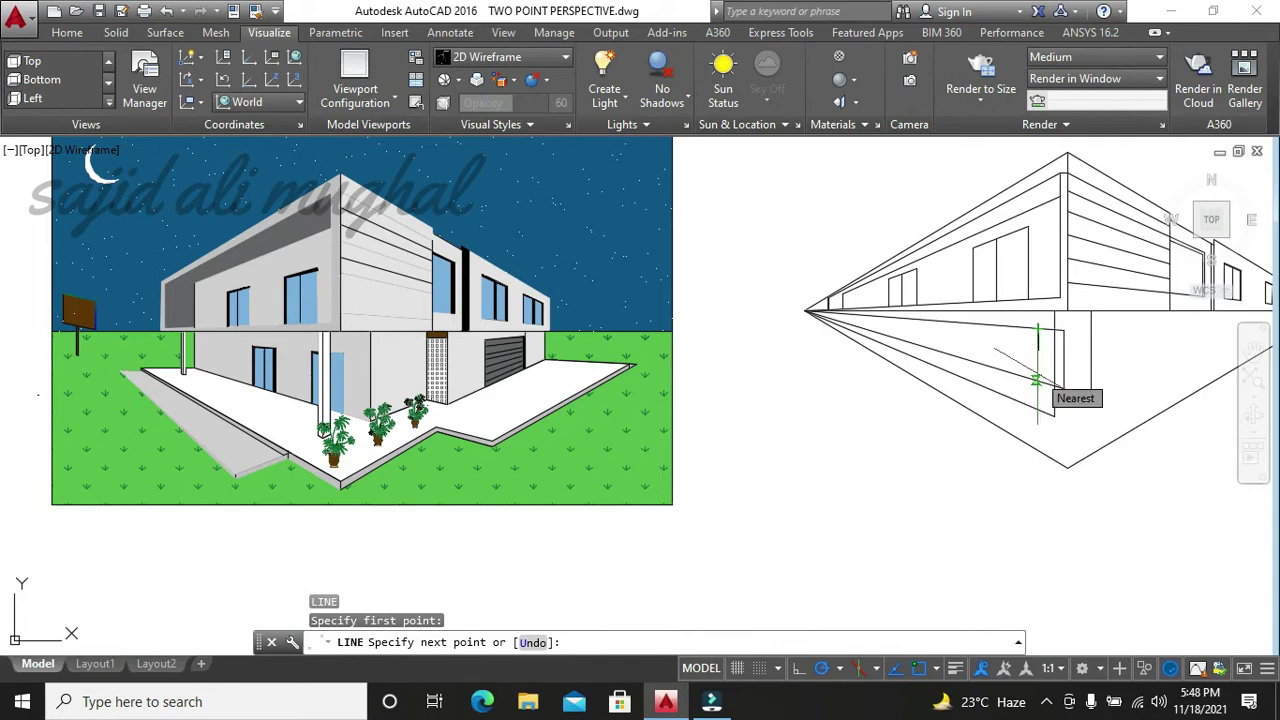
{"action": "left_click", "coordinate": [1038, 380]}
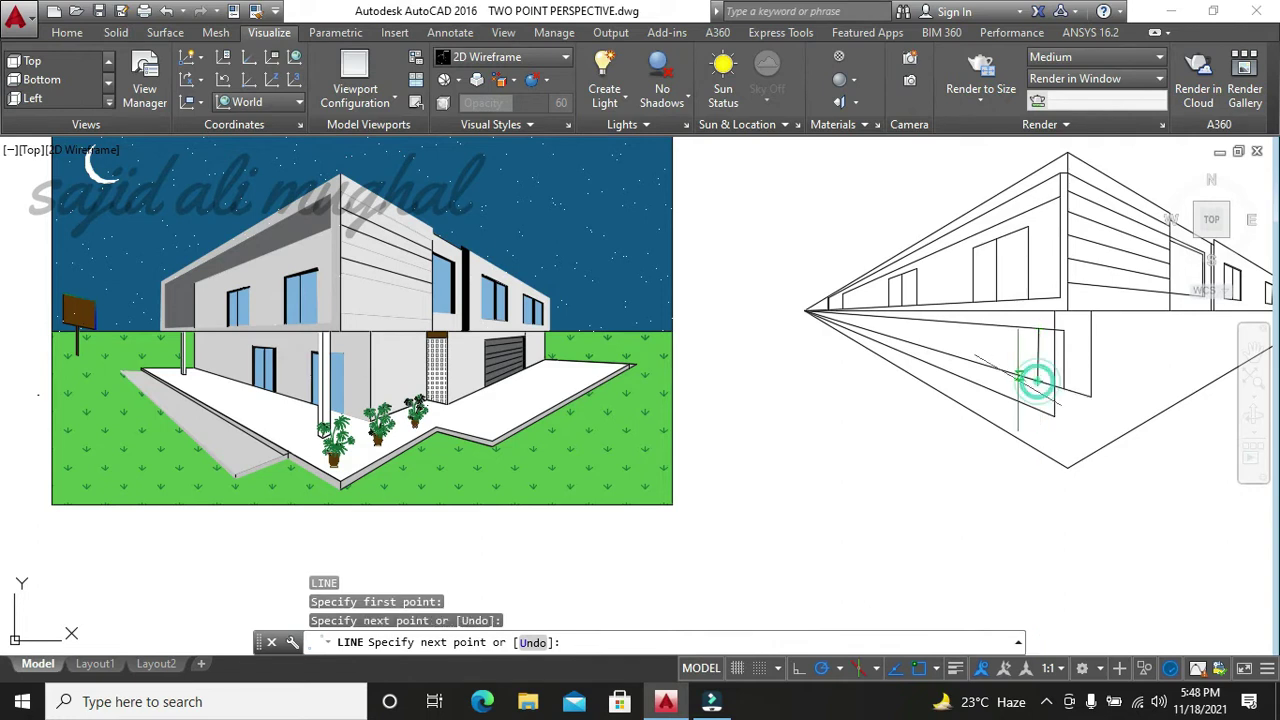
{"action": "key", "text": "Escape"}
{"action": "key", "text": "Return"}
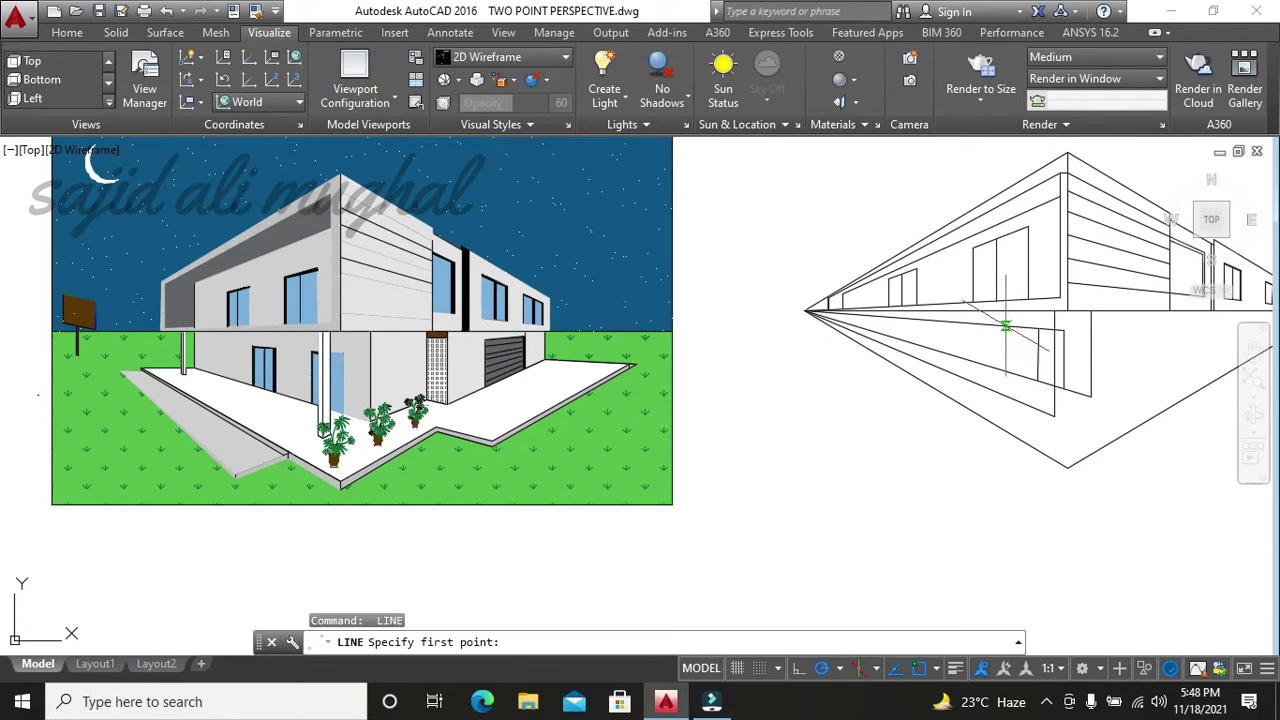
{"action": "left_click", "coordinate": [1011, 327]}
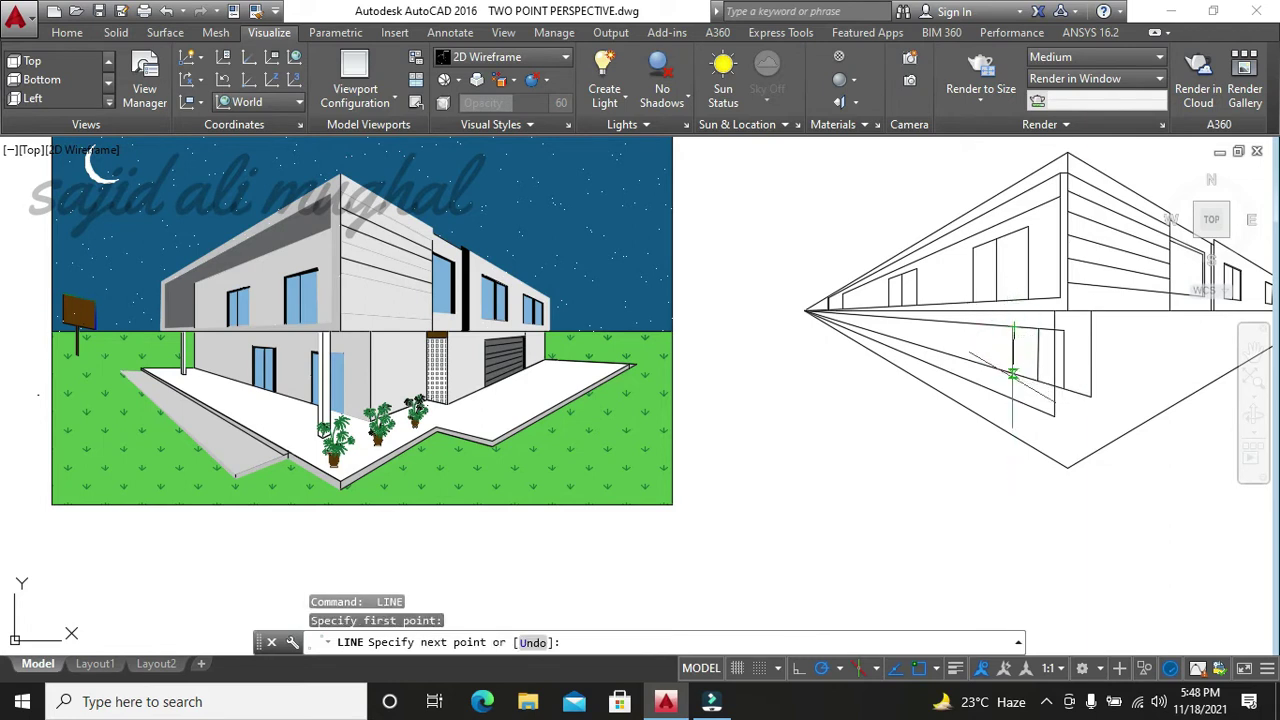
{"action": "scroll", "coordinate": [1013, 373], "scroll_direction": "up", "scroll_amount": 2}
{"action": "left_click", "coordinate": [1016, 376]}
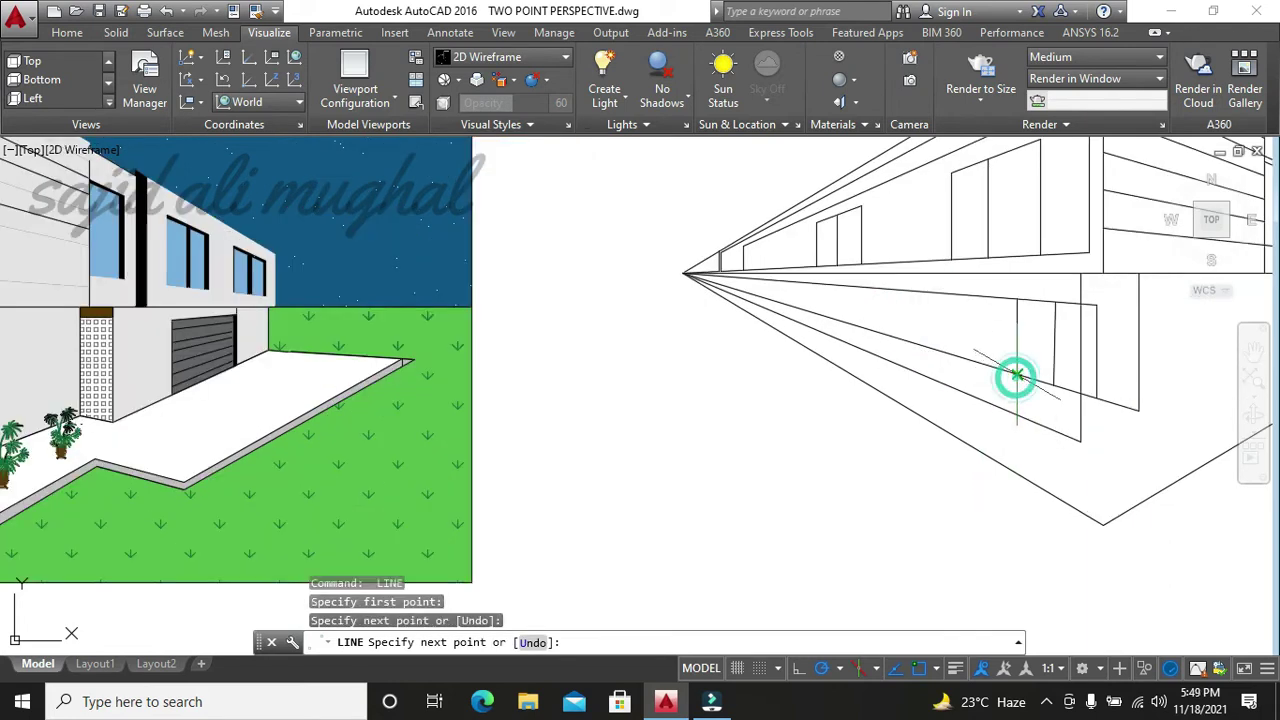
{"action": "key", "text": "Escape"}
{"action": "scroll", "coordinate": [1000, 423], "scroll_direction": "down", "scroll_amount": 2}
{"action": "key", "text": "Escape"}
{"action": "key", "text": "Escape"}
{"action": "key", "text": "Escape"}
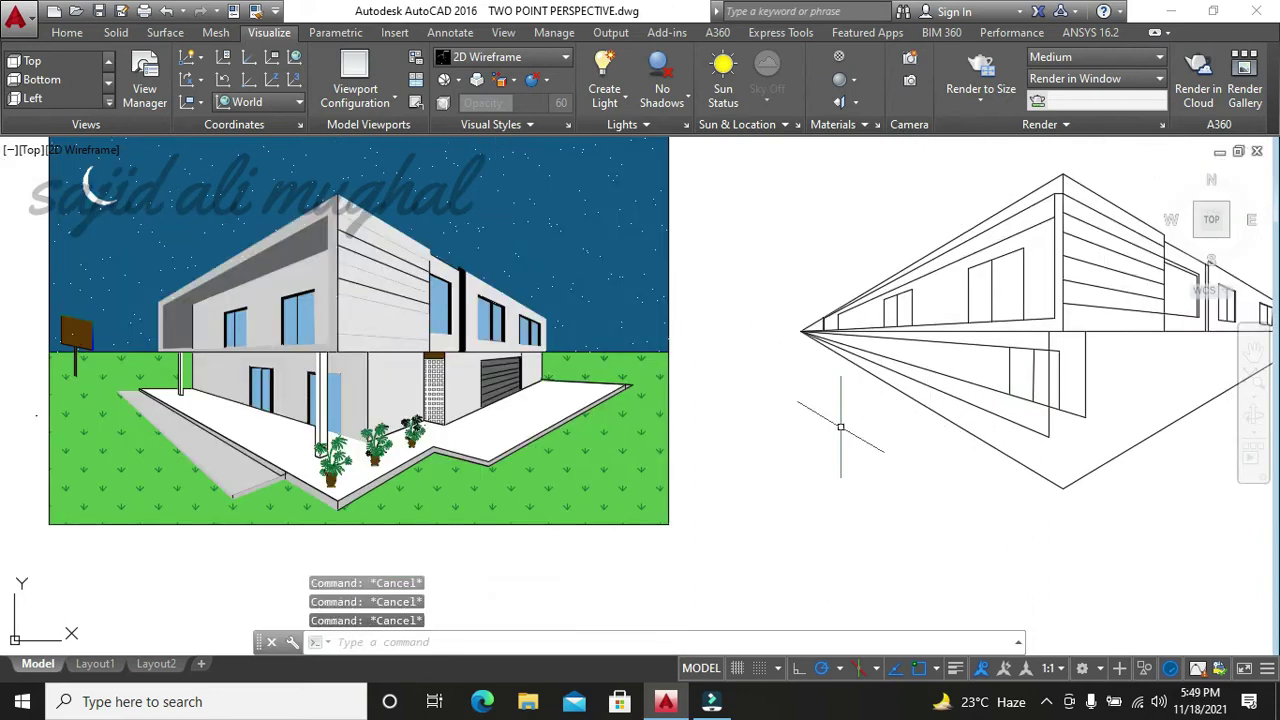
{"action": "type", "text": "l"}
{"action": "key", "text": "Return"}
{"action": "scroll", "coordinate": [885, 370], "scroll_direction": "up", "scroll_amount": 2}
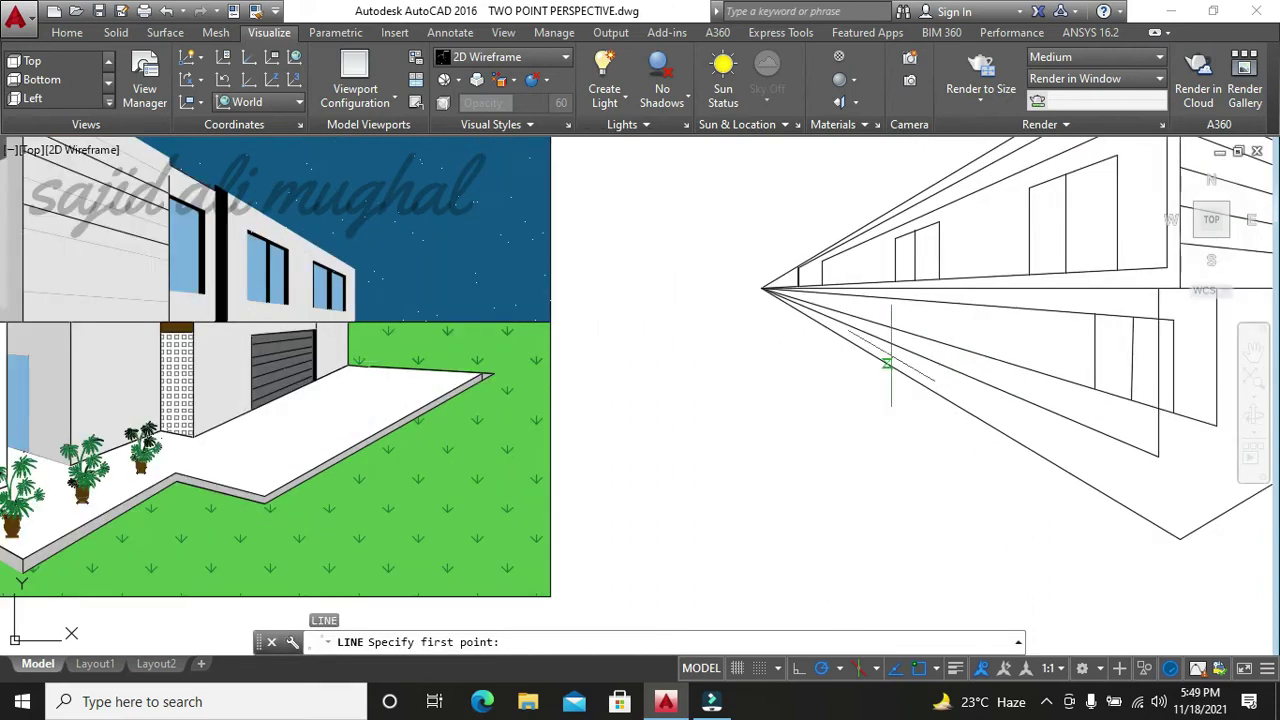
{"action": "left_click", "coordinate": [958, 302]}
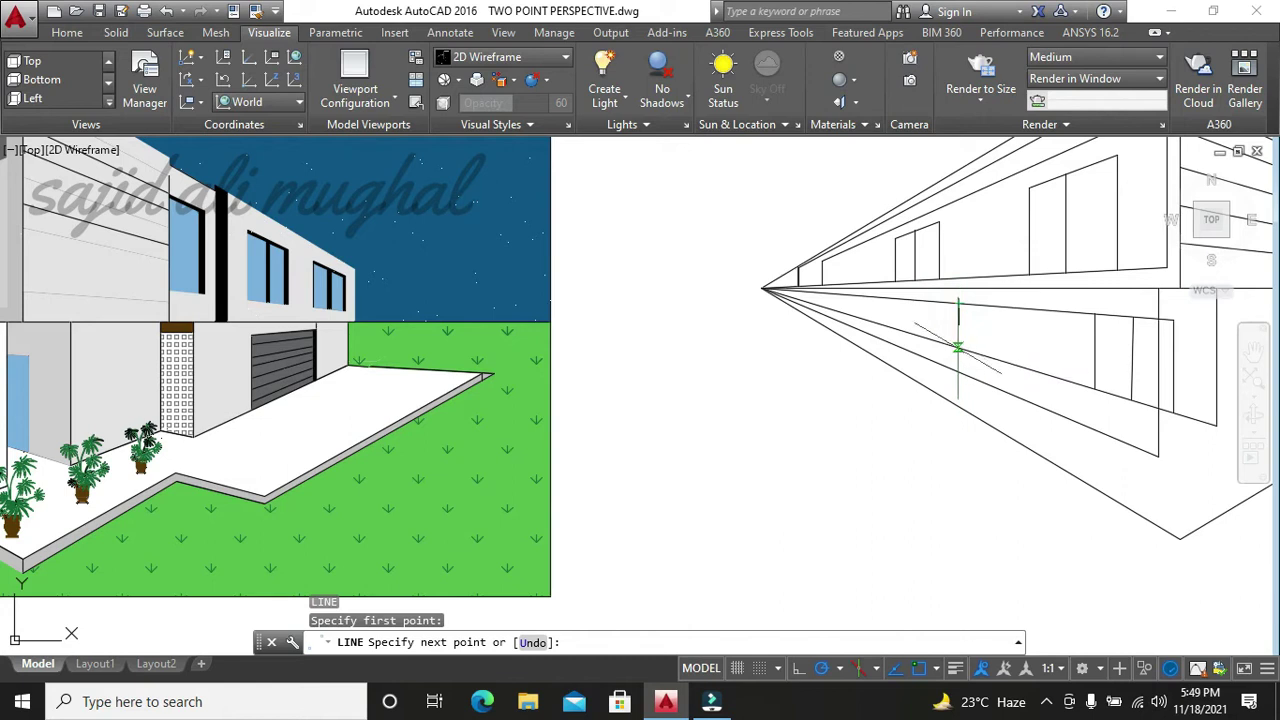
{"action": "left_click", "coordinate": [958, 348]}
{"action": "key", "text": "Return"}
{"action": "key", "text": "Return"}
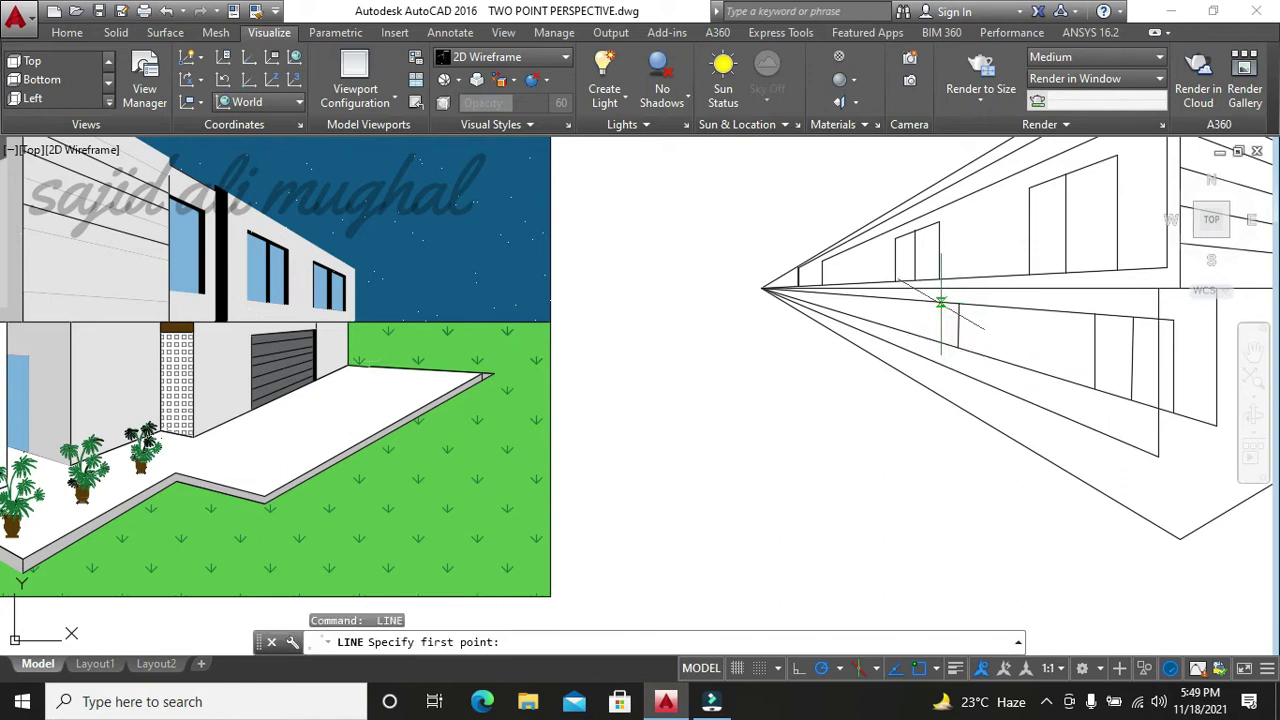
{"action": "left_click", "coordinate": [940, 300]}
{"action": "left_click", "coordinate": [940, 342]}
{"action": "key", "text": "Return"}
{"action": "key", "text": "Return"}
{"action": "left_click", "coordinate": [921, 296]}
{"action": "left_click", "coordinate": [921, 335]}
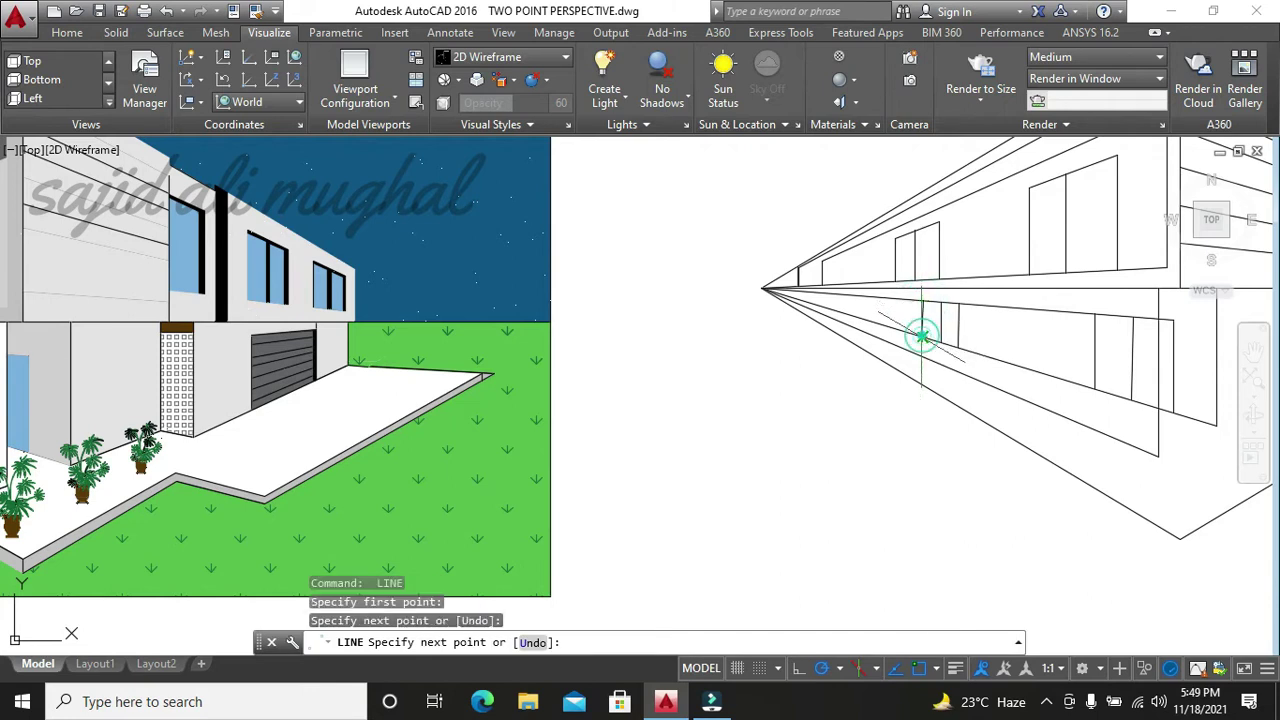
{"action": "key", "text": "ctrl+z"}
{"action": "scroll", "coordinate": [915, 336], "scroll_direction": "up", "scroll_amount": 2}
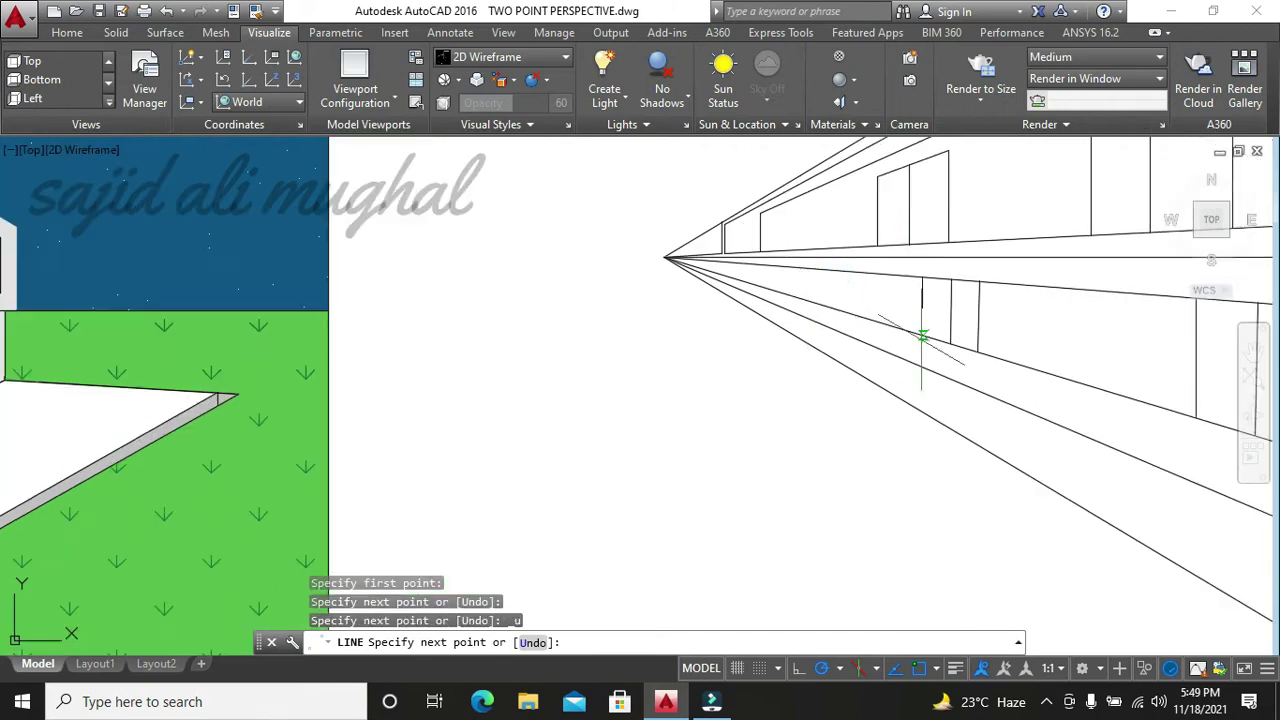
{"action": "scroll", "coordinate": [921, 335], "scroll_direction": "down", "scroll_amount": 1}
{"action": "key", "text": "Escape"}
{"action": "scroll", "coordinate": [918, 360], "scroll_direction": "down", "scroll_amount": 3}
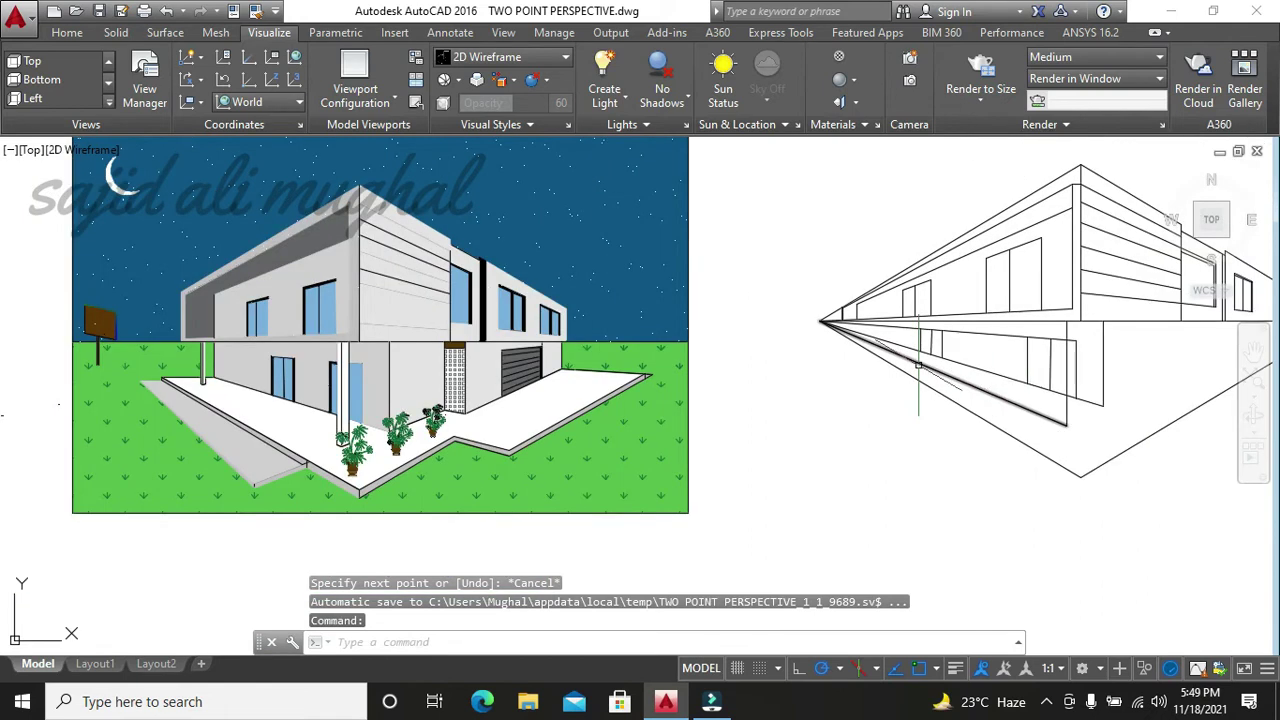
{"action": "scroll", "coordinate": [910, 372], "scroll_direction": "up", "scroll_amount": 2}
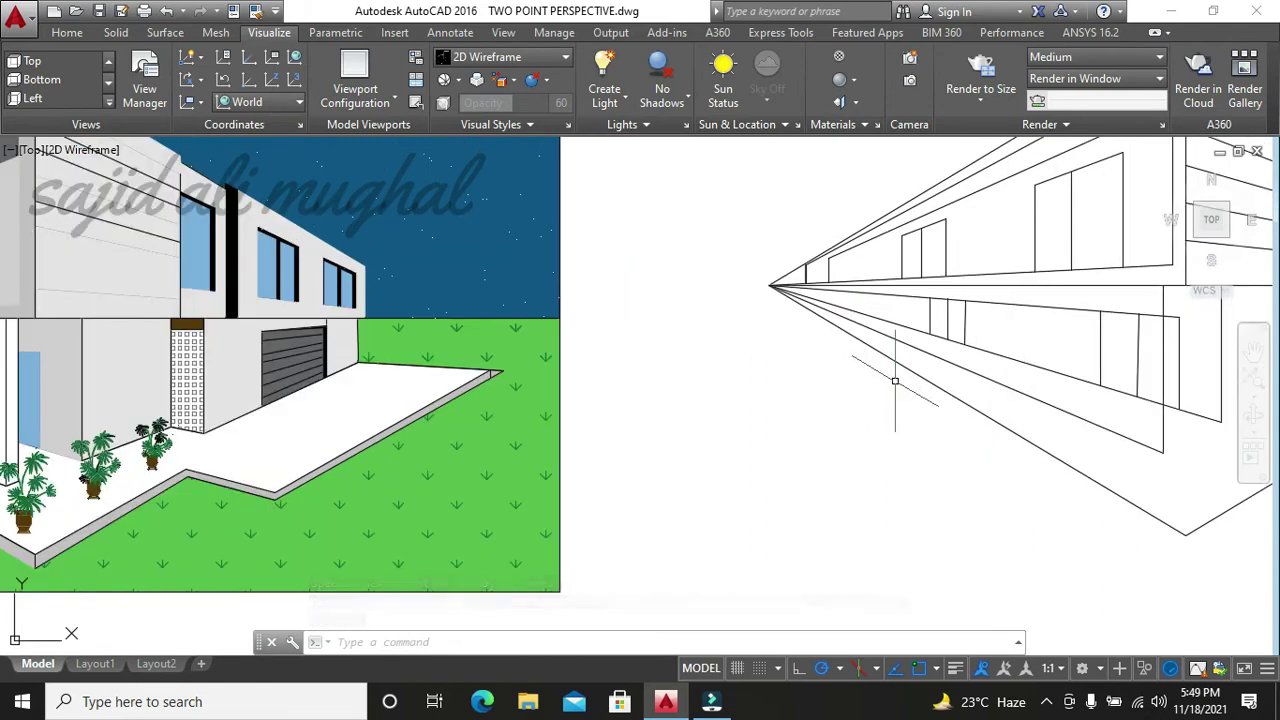
{"action": "scroll", "coordinate": [905, 375], "scroll_direction": "down", "scroll_amount": 2}
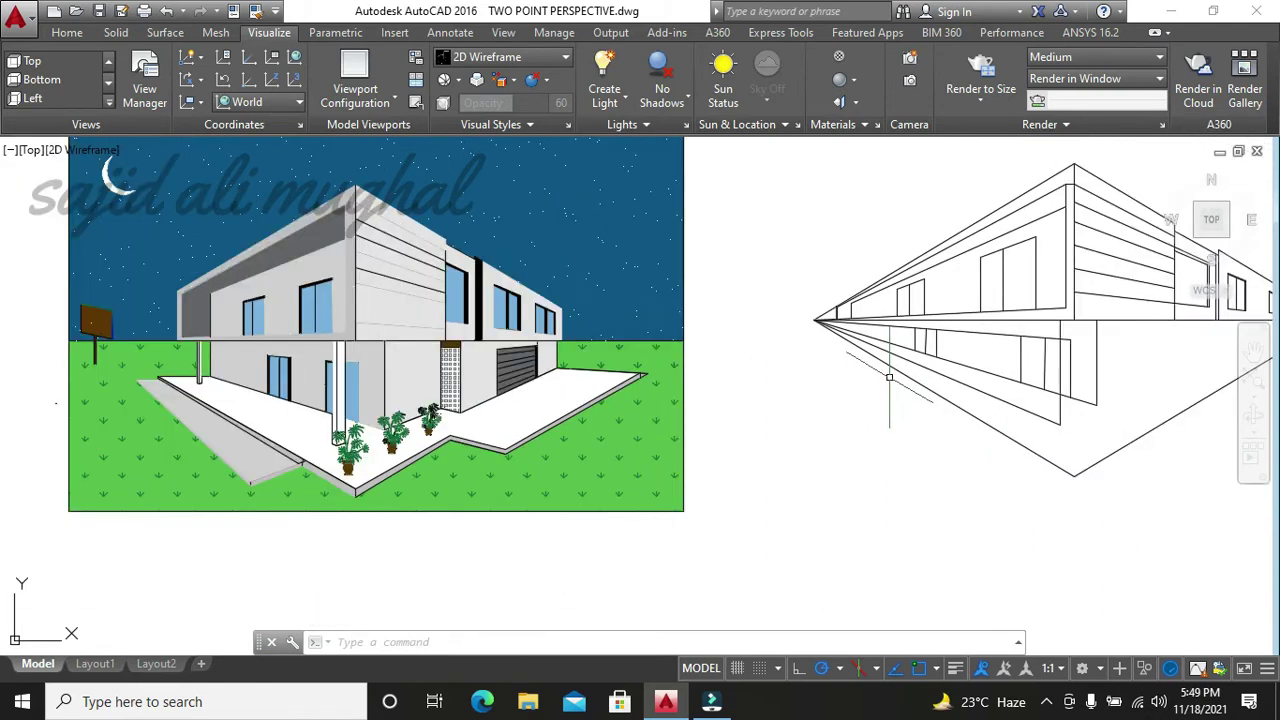
{"action": "scroll", "coordinate": [889, 376], "scroll_direction": "up", "scroll_amount": 2}
{"action": "scroll", "coordinate": [889, 376], "scroll_direction": "down", "scroll_amount": 2}
- Stretch the lower perspective line's endpoint onto the snap point at the corner
{"action": "left_click", "coordinate": [1090, 403]}
{"action": "left_click", "coordinate": [1095, 406]}
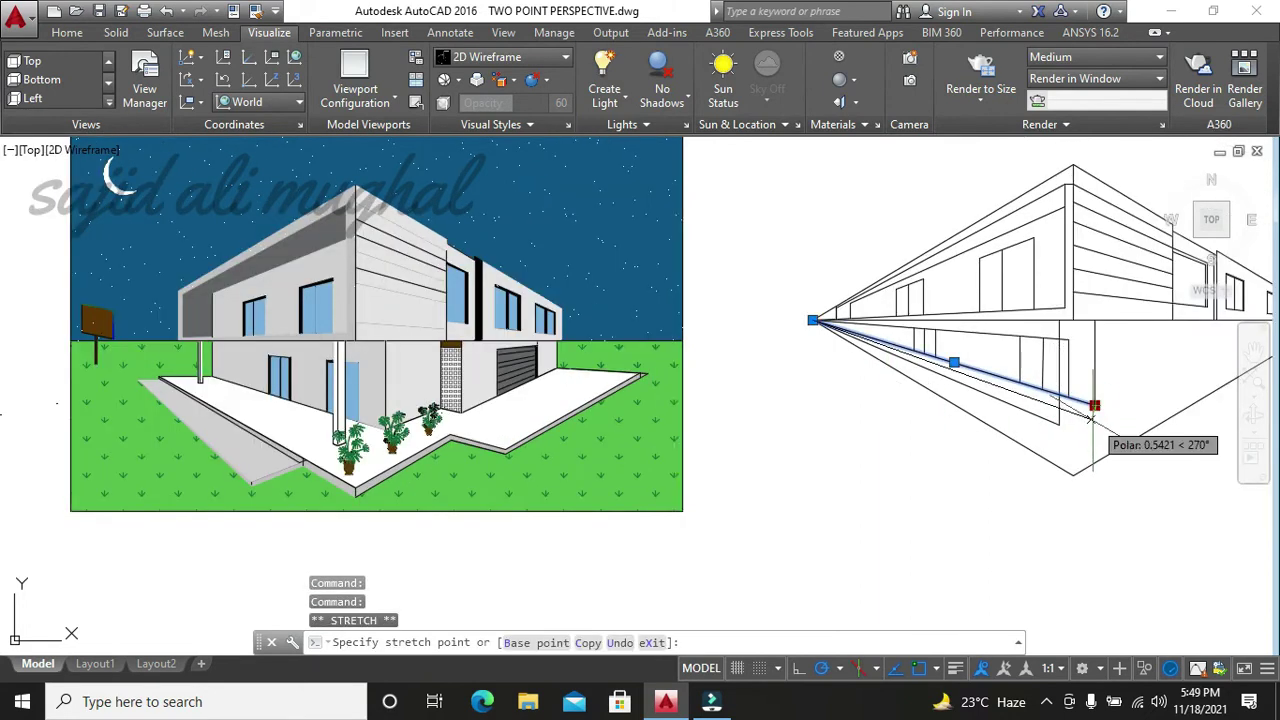
{"action": "left_click", "coordinate": [1098, 423]}
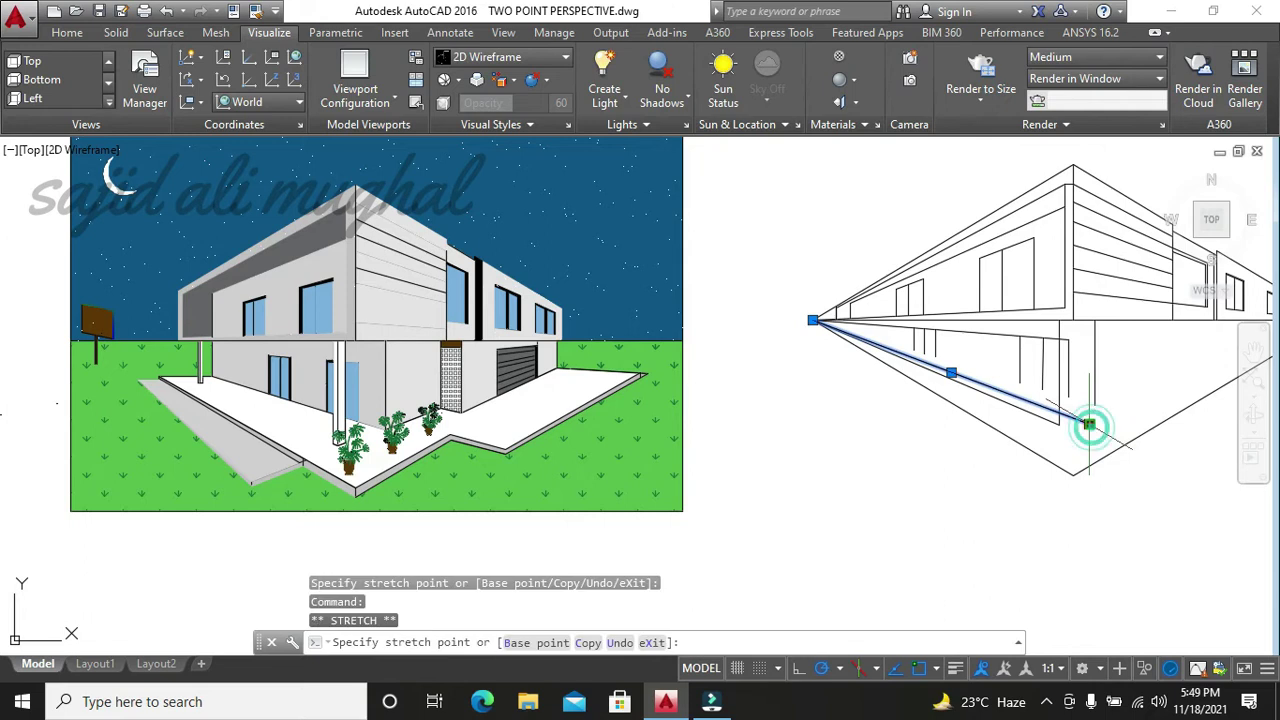
{"action": "left_click", "coordinate": [1089, 424]}
{"action": "left_click", "coordinate": [1105, 412]}
{"action": "key", "text": "Escape"}
- Extend two vertical lines down to the lower boundary line
{"action": "type", "text": "ex"}
{"action": "key", "text": "Return"}
{"action": "key", "text": "Return"}
{"action": "left_click", "coordinate": [1093, 393]}
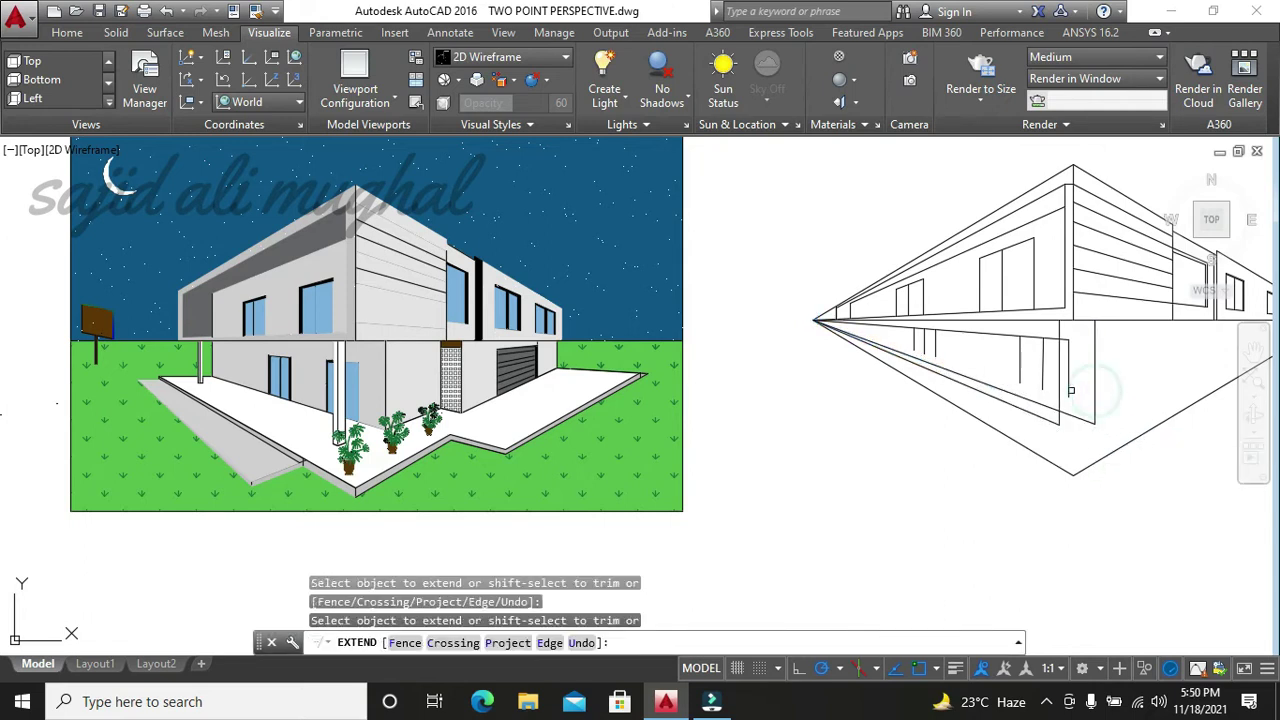
{"action": "left_click", "coordinate": [1022, 375]}
{"action": "key", "text": "Escape"}
{"action": "key", "text": "Escape"}
{"action": "key", "text": "Escape"}
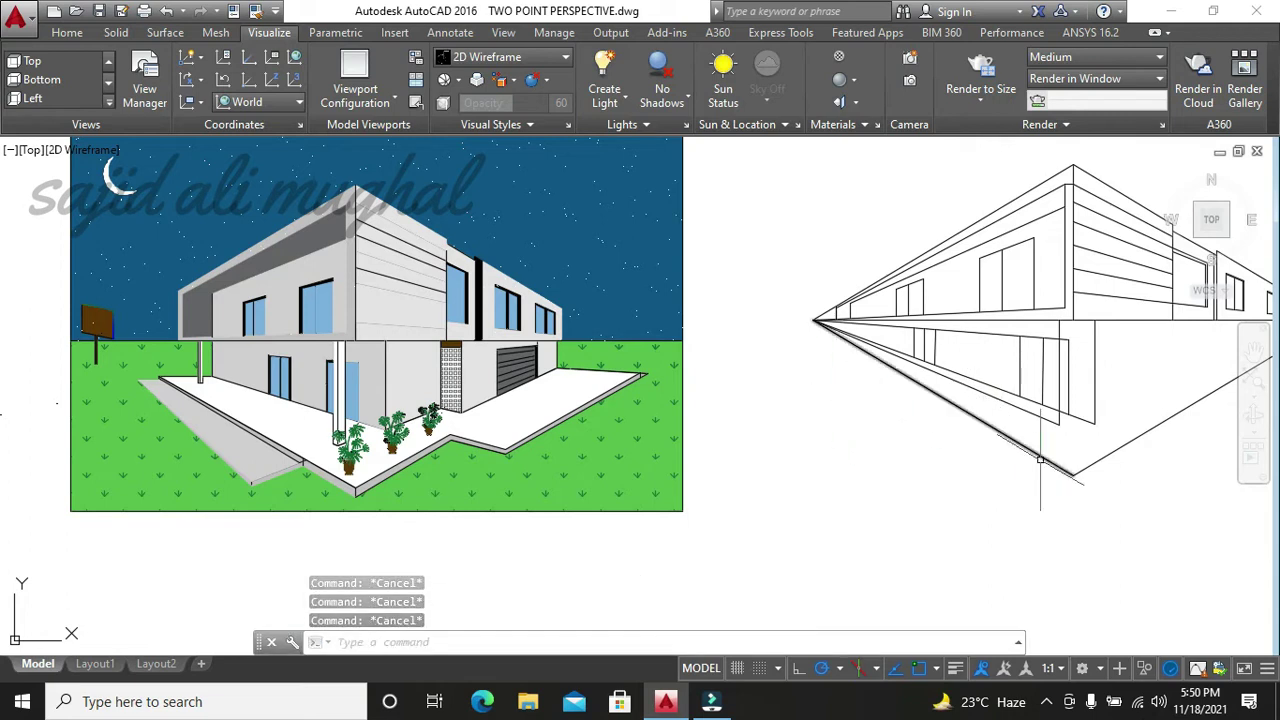
- Draw two new vertical edges from the upper to the lower wall edge
{"action": "type", "text": "l"}
{"action": "key", "text": "Return"}
{"action": "scroll", "coordinate": [938, 360], "scroll_direction": "up", "scroll_amount": 3}
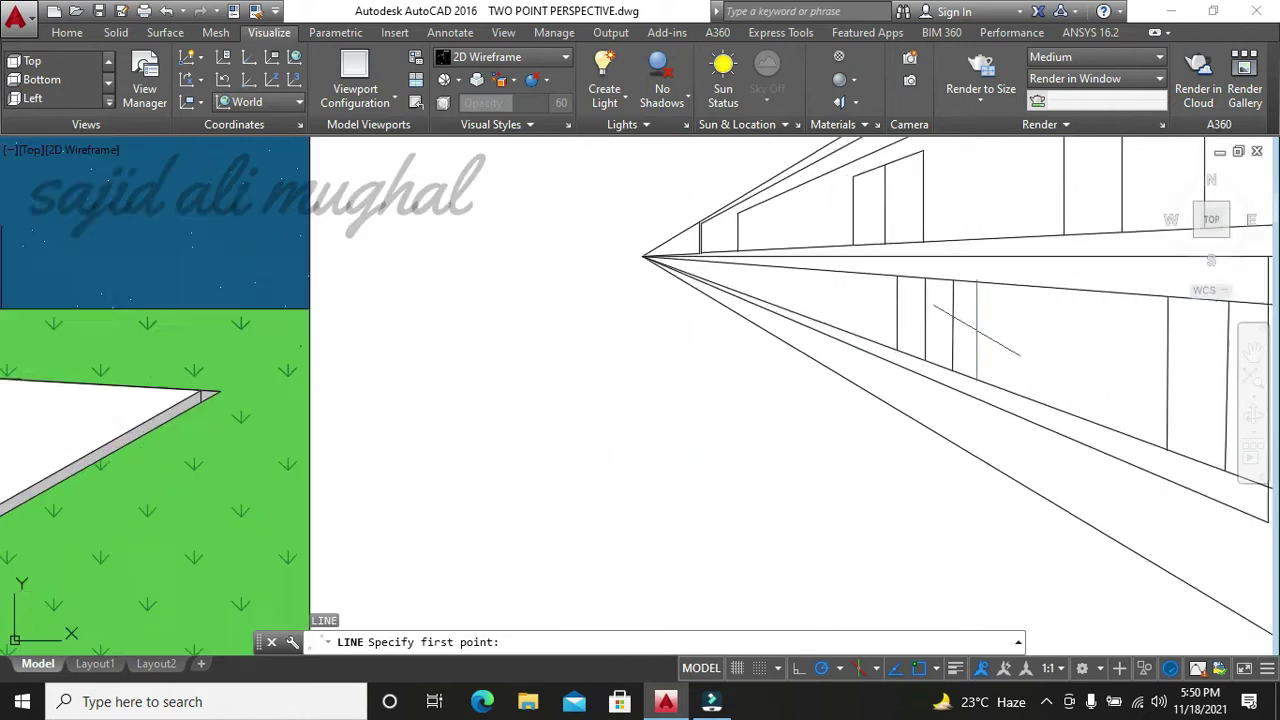
{"action": "scroll", "coordinate": [938, 360], "scroll_direction": "up", "scroll_amount": 3}
{"action": "left_click", "coordinate": [945, 252]}
{"action": "left_click", "coordinate": [945, 395]}
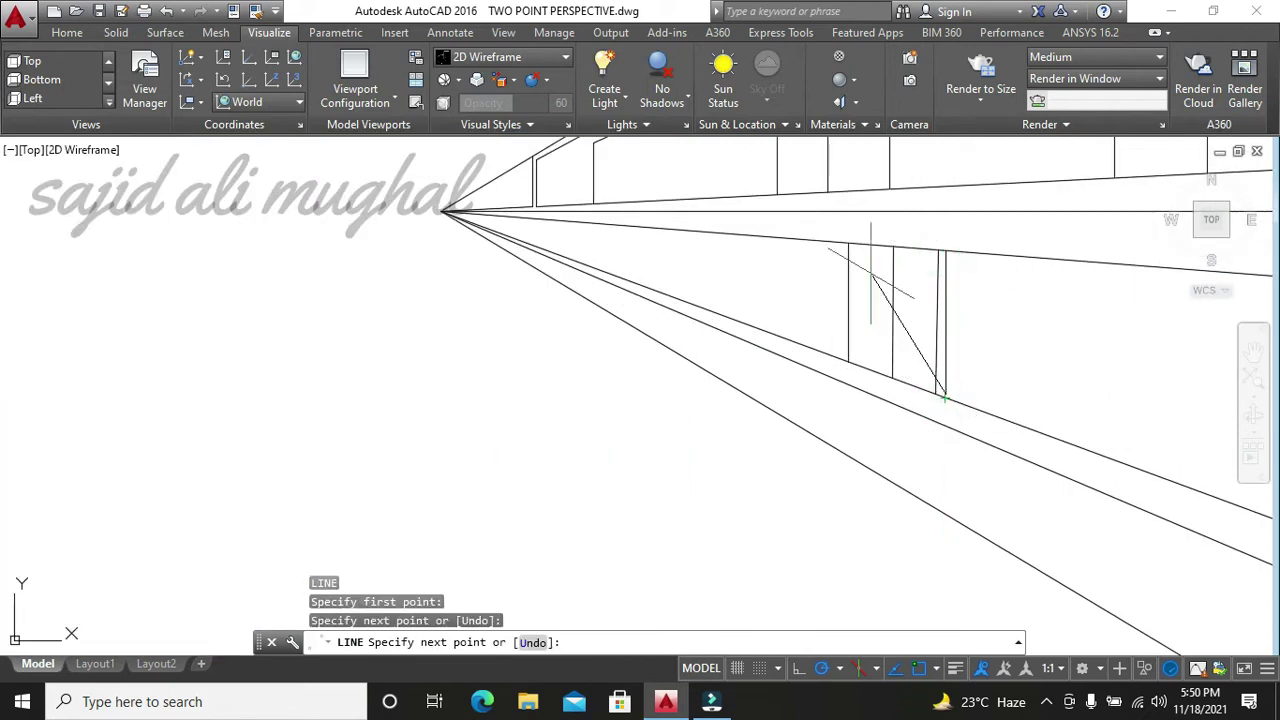
{"action": "key", "text": "Escape"}
{"action": "key", "text": "Return"}
{"action": "left_click", "coordinate": [901, 248]}
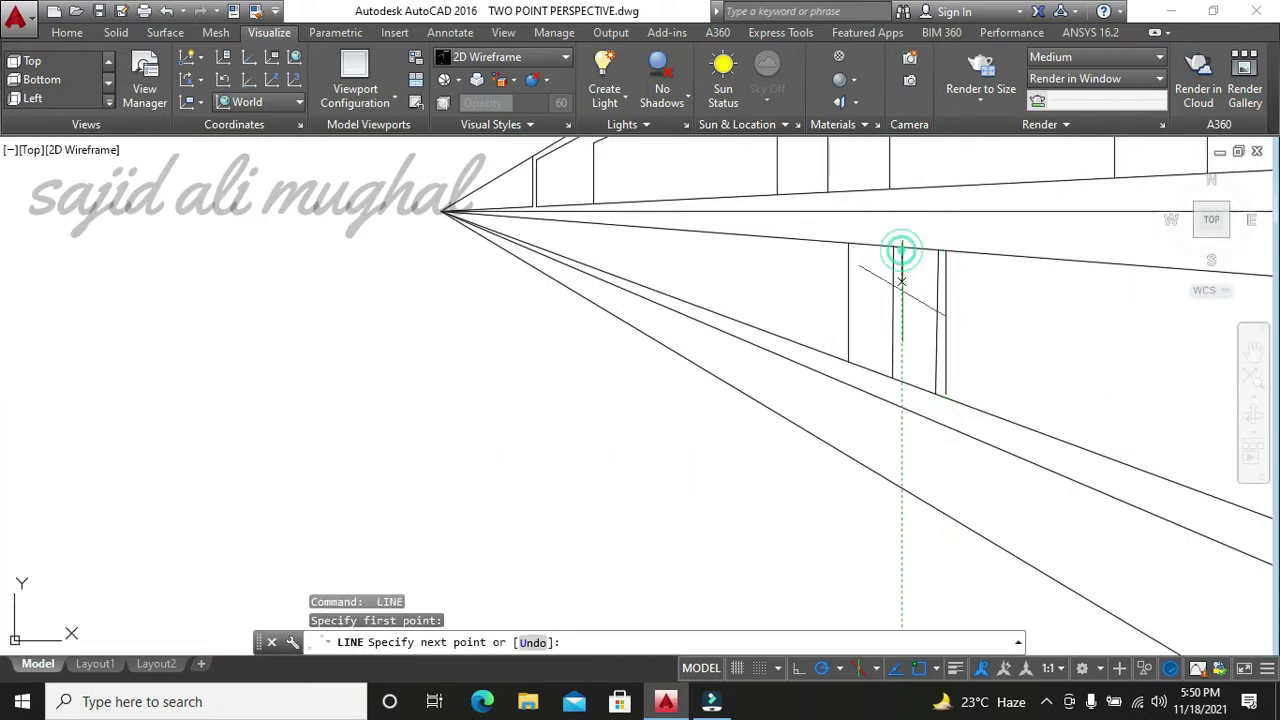
{"action": "left_click", "coordinate": [894, 377]}
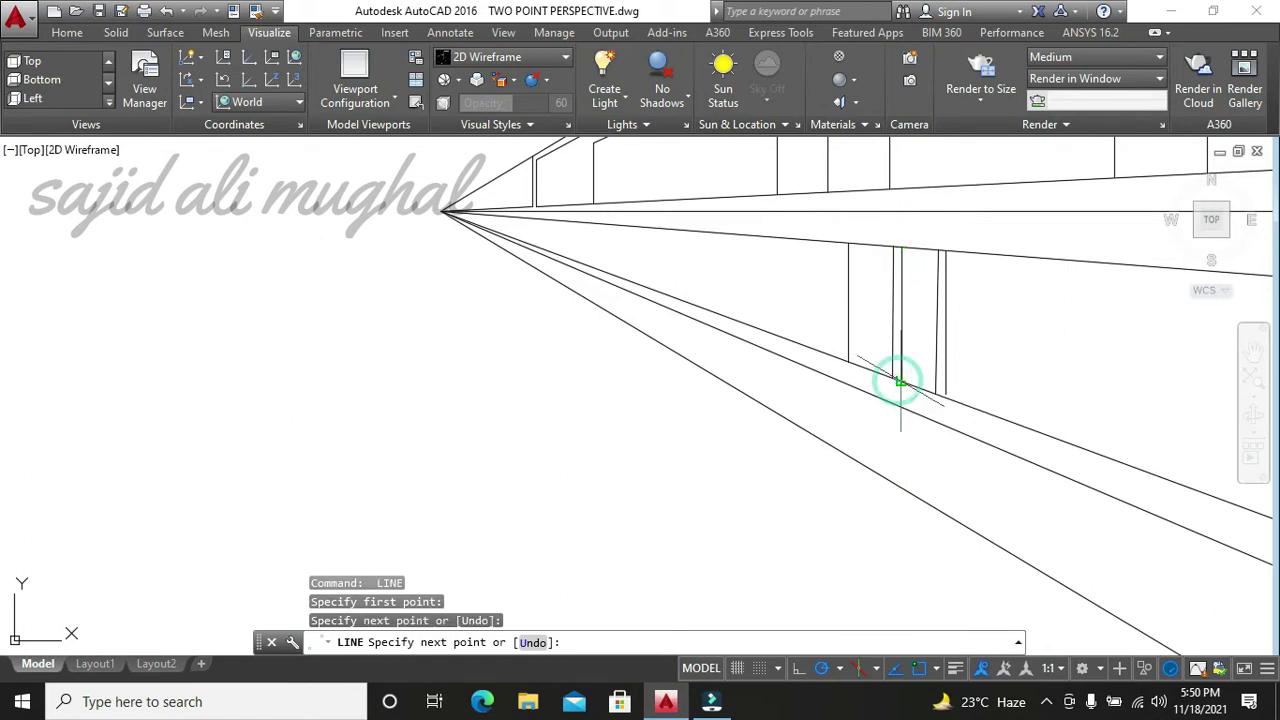
{"action": "scroll", "coordinate": [894, 375], "scroll_direction": "down", "scroll_amount": 5}
{"action": "middle_click_drag", "start_coordinate": [889, 400], "coordinate": [944, 426]}
{"action": "key", "text": "Return"}
- Add another vertical line from the upper wall edge down to the lower edge
{"action": "scroll", "coordinate": [1030, 427], "scroll_direction": "up", "scroll_amount": 3}
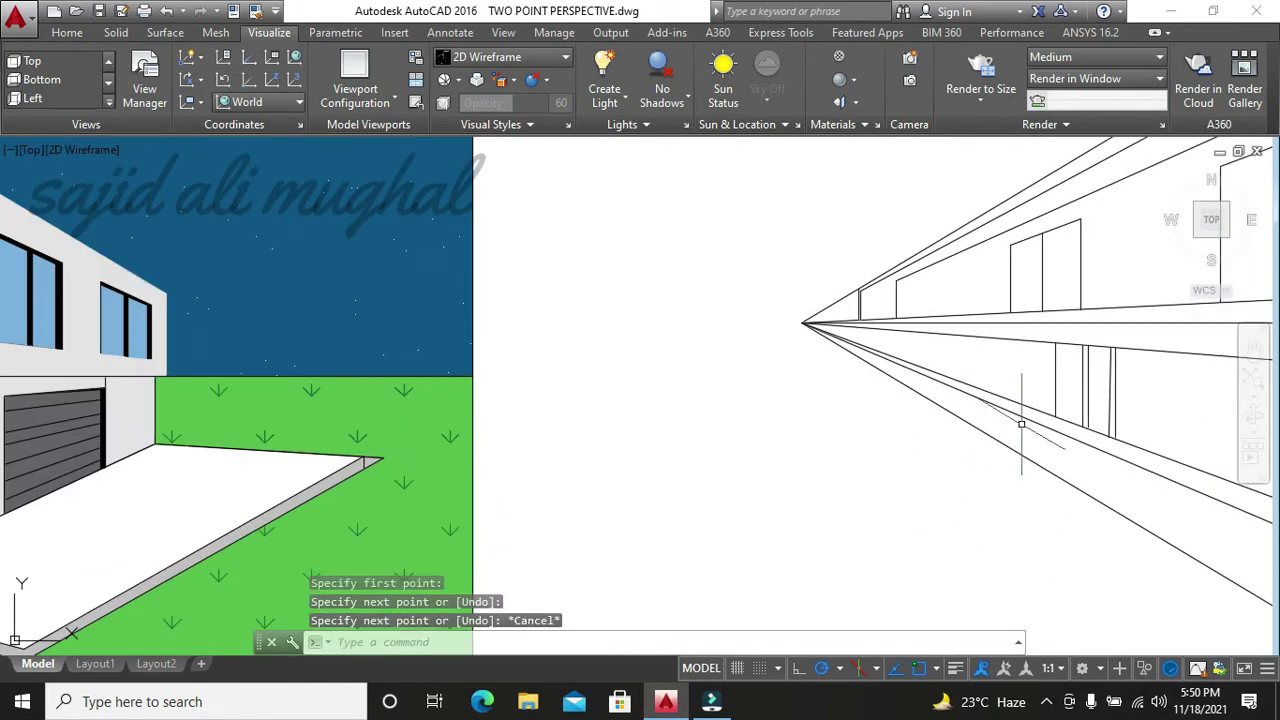
{"action": "key", "text": "Return"}
{"action": "scroll", "coordinate": [1047, 343], "scroll_direction": "up", "scroll_amount": 4}
{"action": "left_click", "coordinate": [1049, 340]}
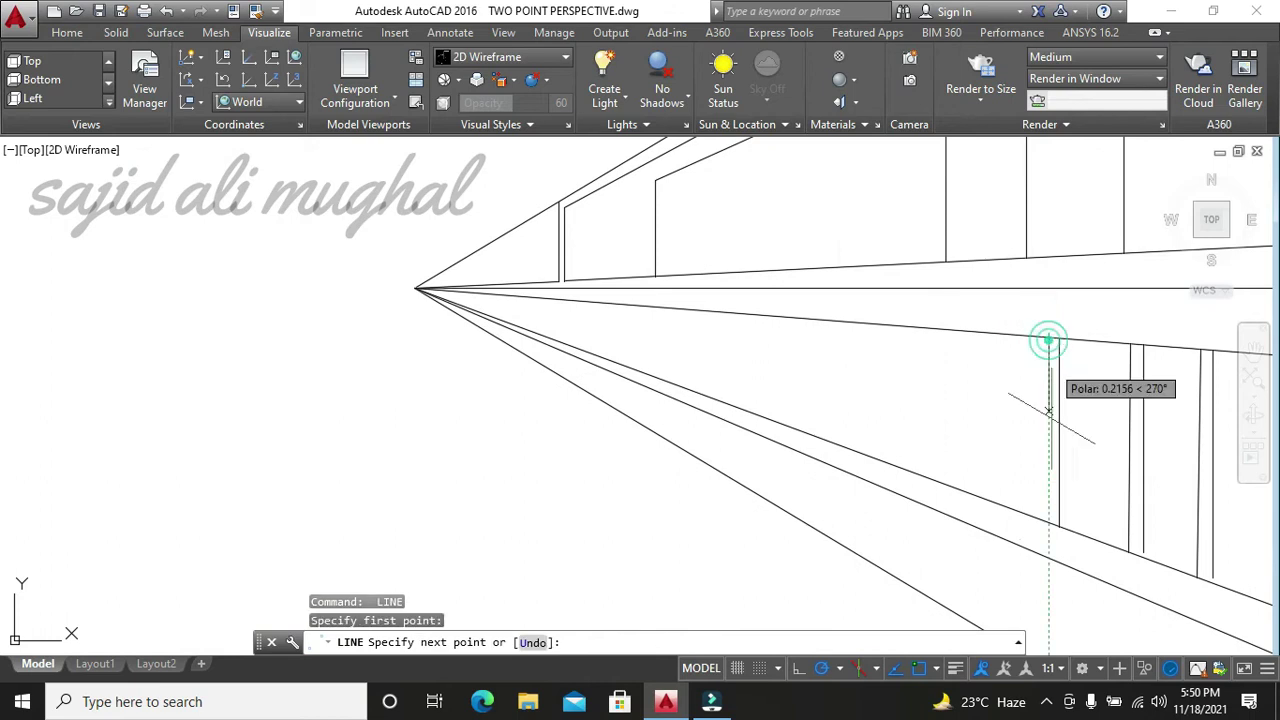
{"action": "left_click", "coordinate": [1050, 523]}
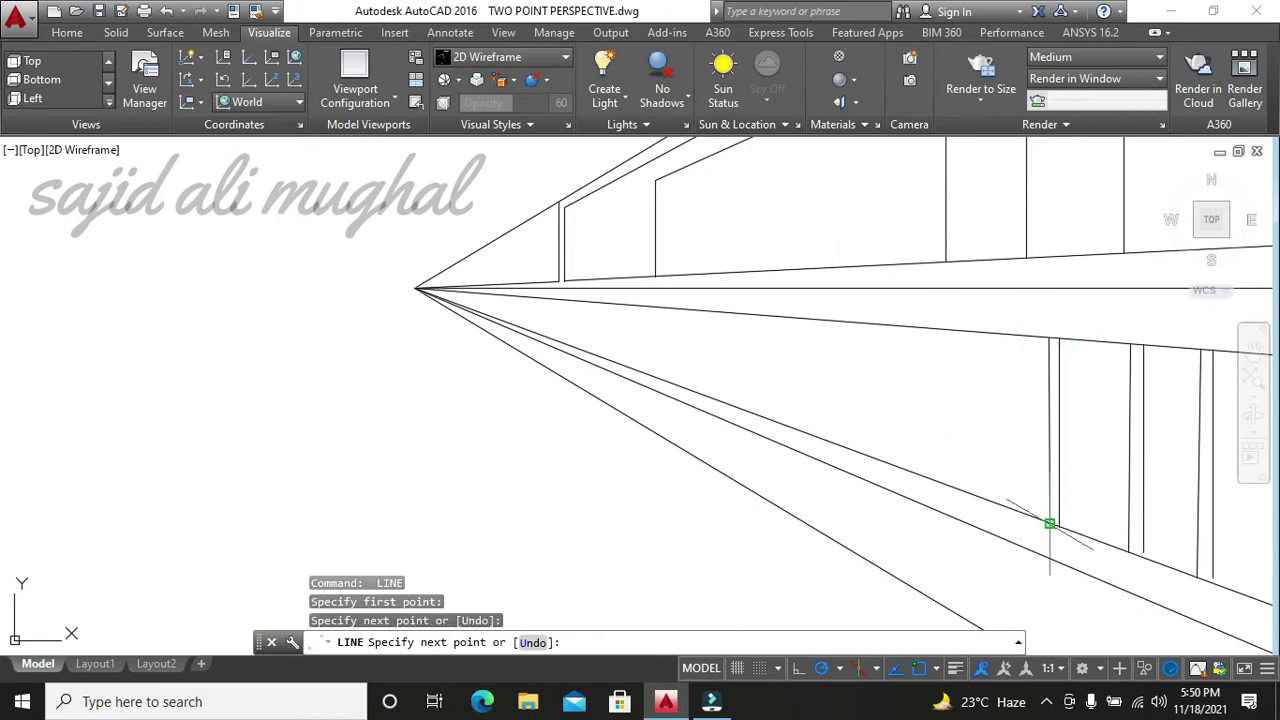
{"action": "key", "text": "Escape"}
{"action": "key", "text": "Escape"}
{"action": "key", "text": "Escape"}
{"action": "scroll", "coordinate": [1101, 521], "scroll_direction": "down", "scroll_amount": 2}
- Delete the unwanted vertical line on the right
{"action": "left_click", "coordinate": [1122, 478]}
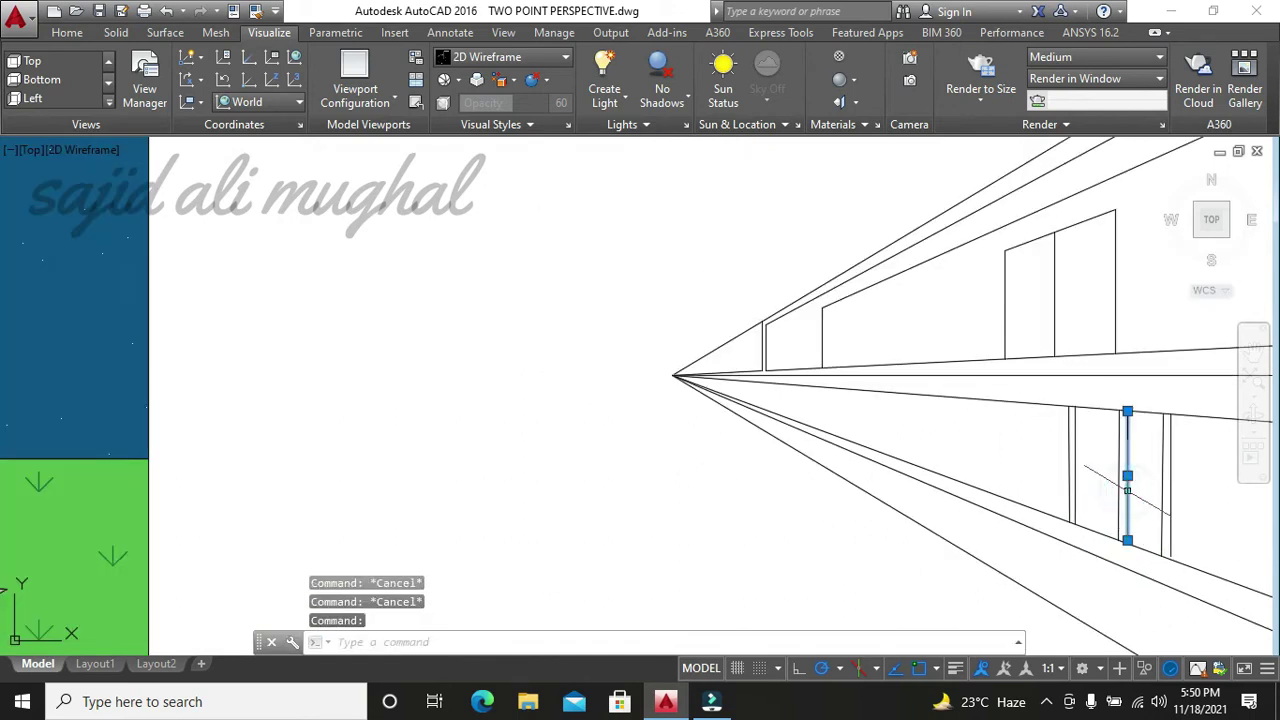
{"action": "key", "text": "Delete"}
{"action": "scroll", "coordinate": [1101, 510], "scroll_direction": "down", "scroll_amount": 2}
{"action": "scroll", "coordinate": [923, 492], "scroll_direction": "down", "scroll_amount": 1}
{"action": "scroll", "coordinate": [900, 471], "scroll_direction": "down", "scroll_amount": 1}
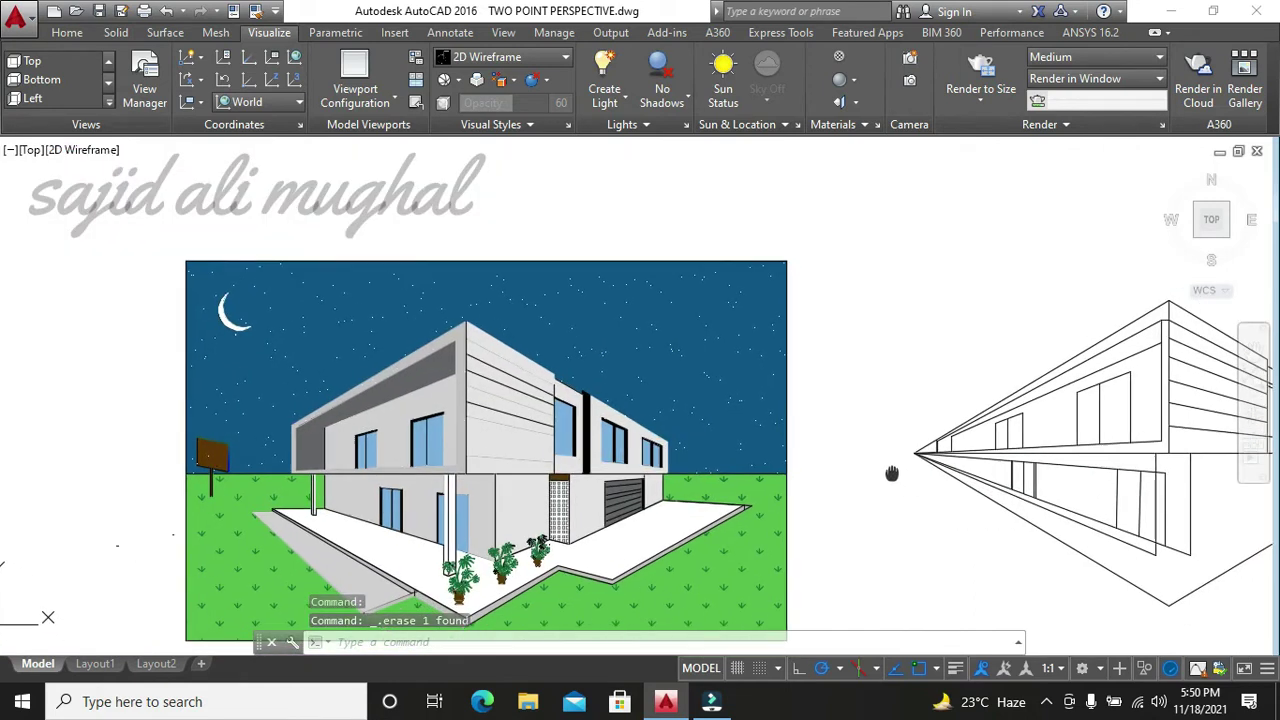
{"action": "scroll", "coordinate": [850, 459], "scroll_direction": "down", "scroll_amount": 1}
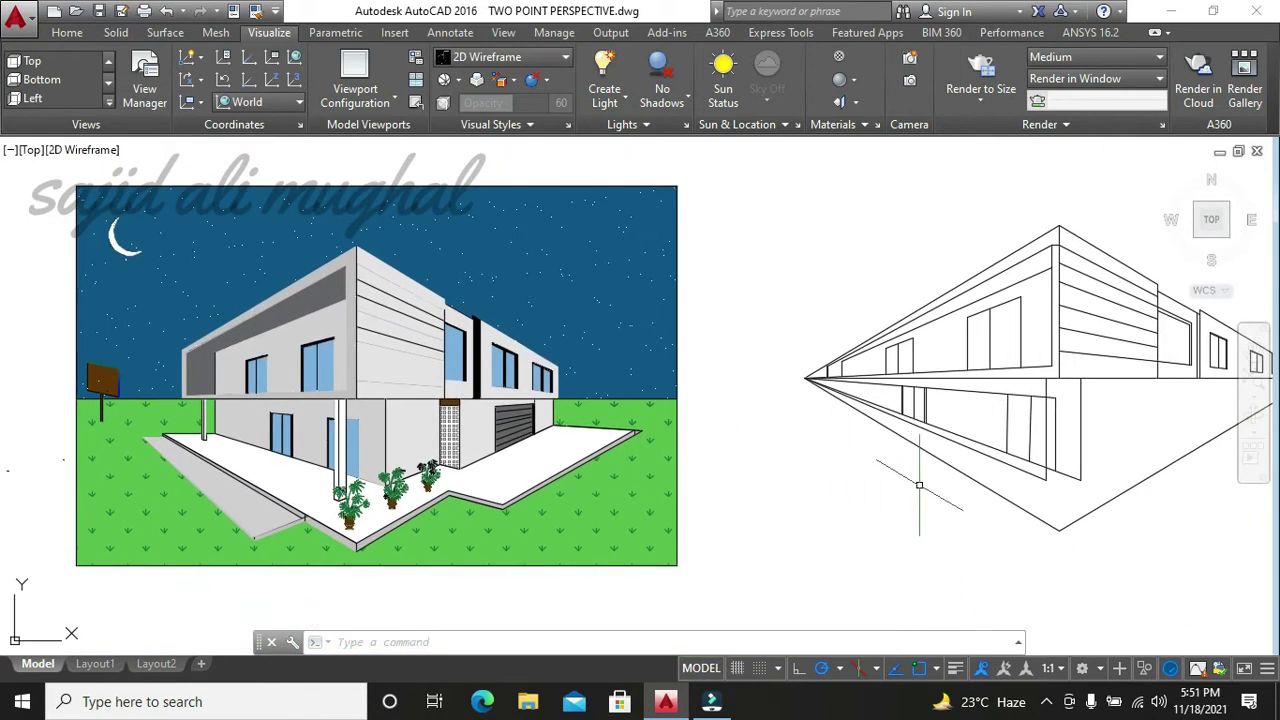
- Grab the shared bottom end of the diagonal and corner lines, then cancel, leaving them unchanged
{"action": "left_click", "coordinate": [1040, 476]}
{"action": "left_click", "coordinate": [1046, 462]}
{"action": "left_click", "coordinate": [1046, 480]}
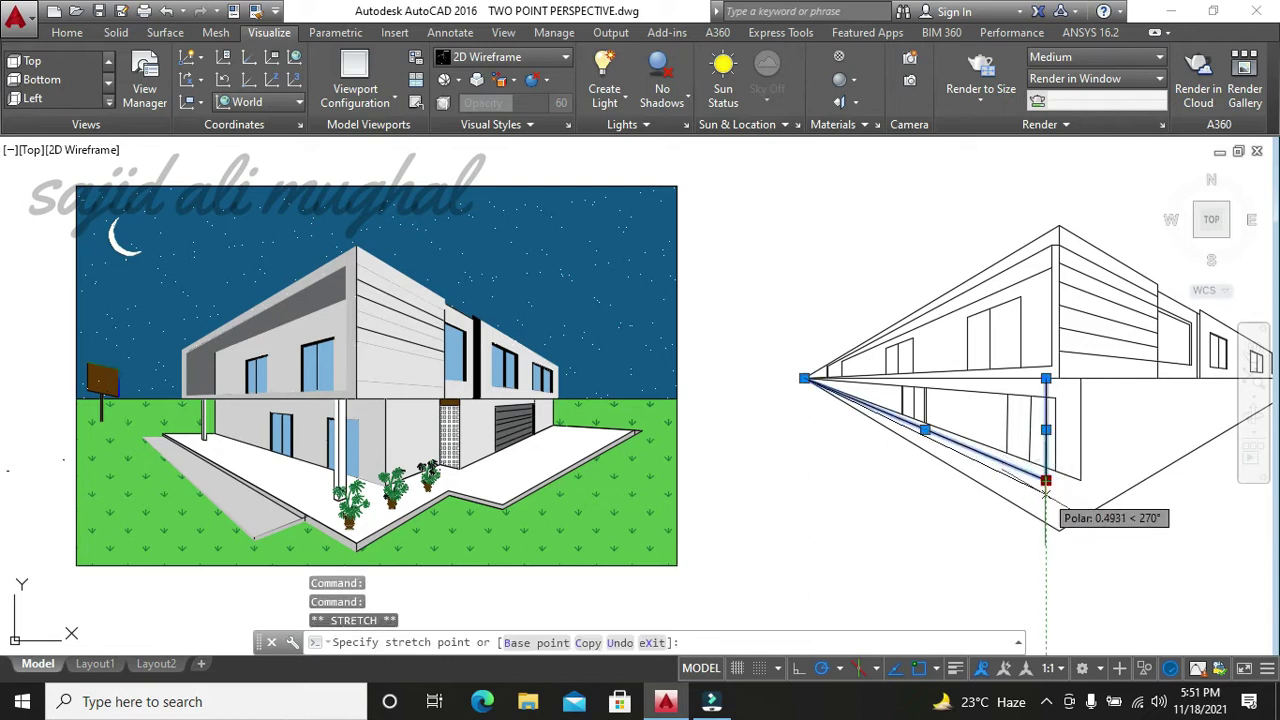
{"action": "key", "text": "Escape"}
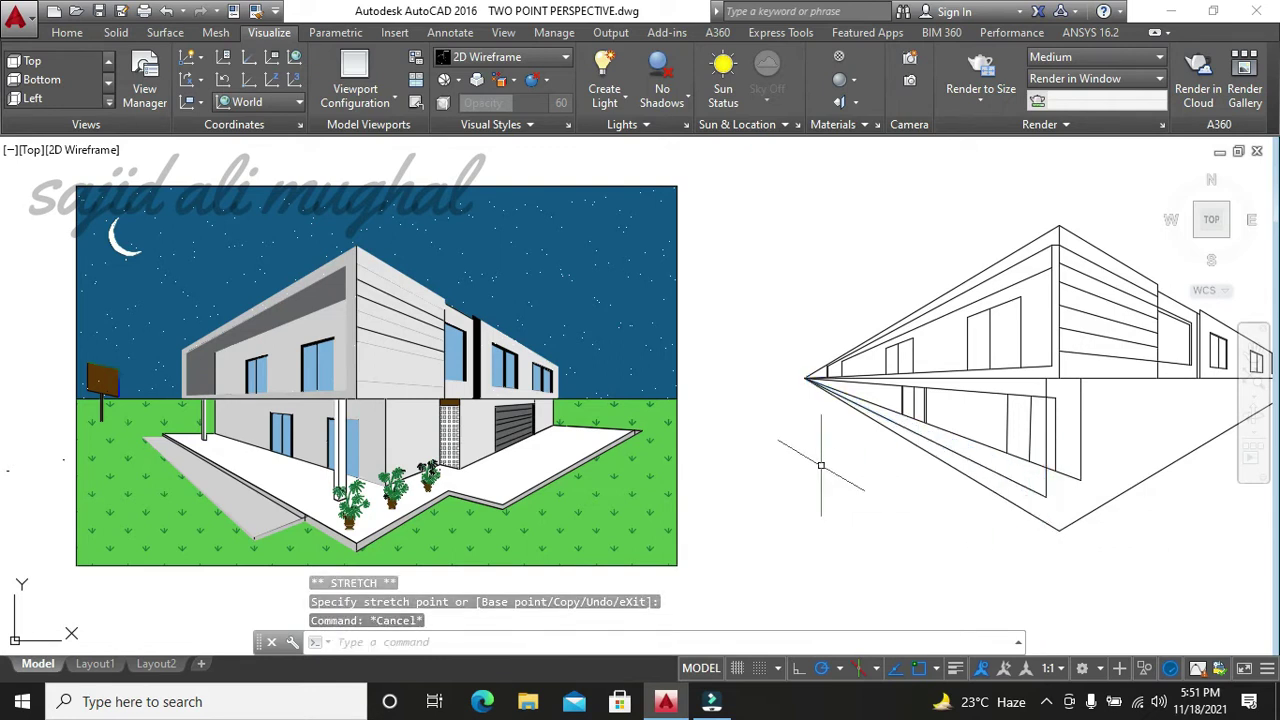
{"action": "scroll", "coordinate": [815, 465], "scroll_direction": "up", "scroll_amount": 2}
{"action": "scroll", "coordinate": [813, 470], "scroll_direction": "down", "scroll_amount": 2}
{"action": "key", "text": "Escape"}
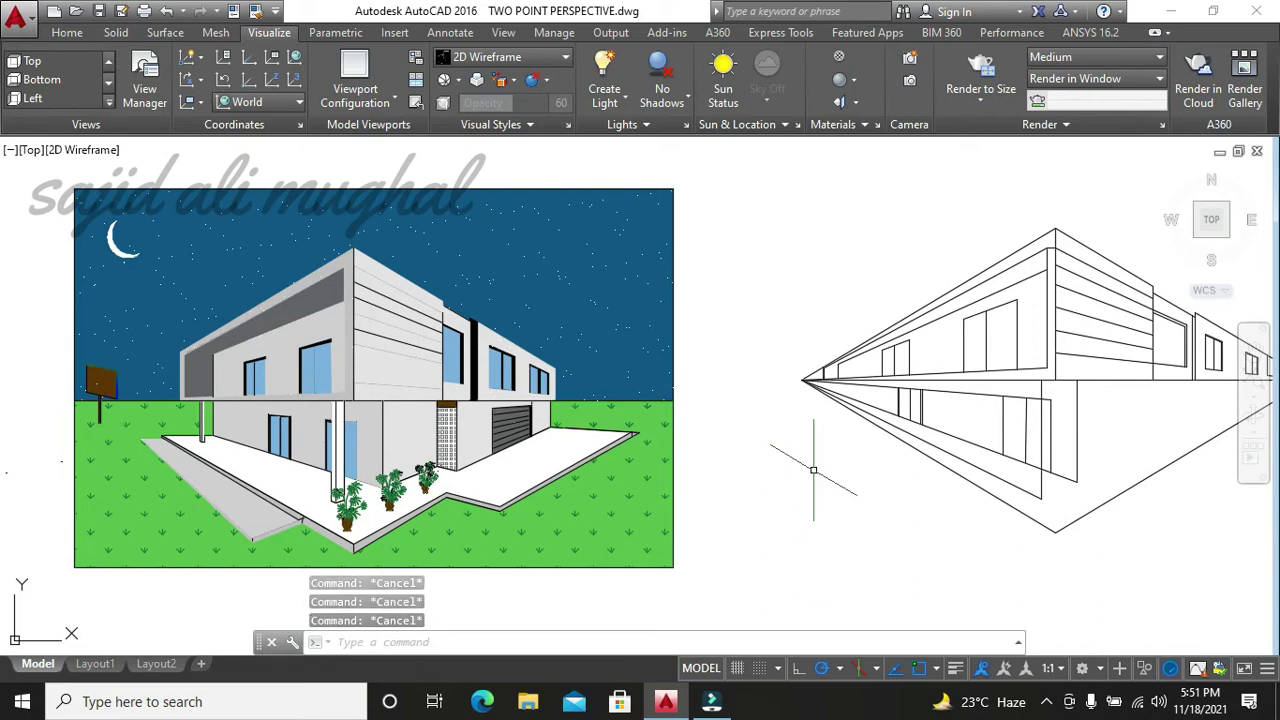
- Draw a vertical edge from an existing endpoint down to the lower perspective line
{"action": "type", "text": "l"}
{"action": "key", "text": "Return"}
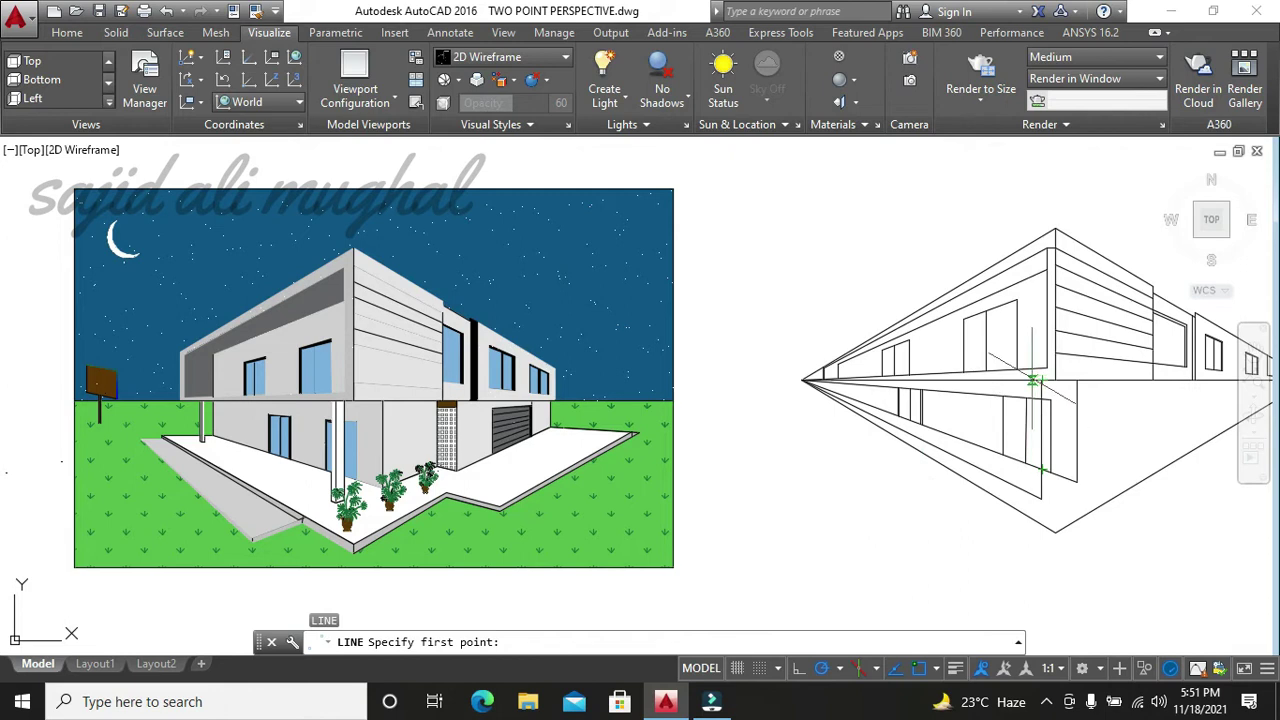
{"action": "left_click", "coordinate": [1033, 381]}
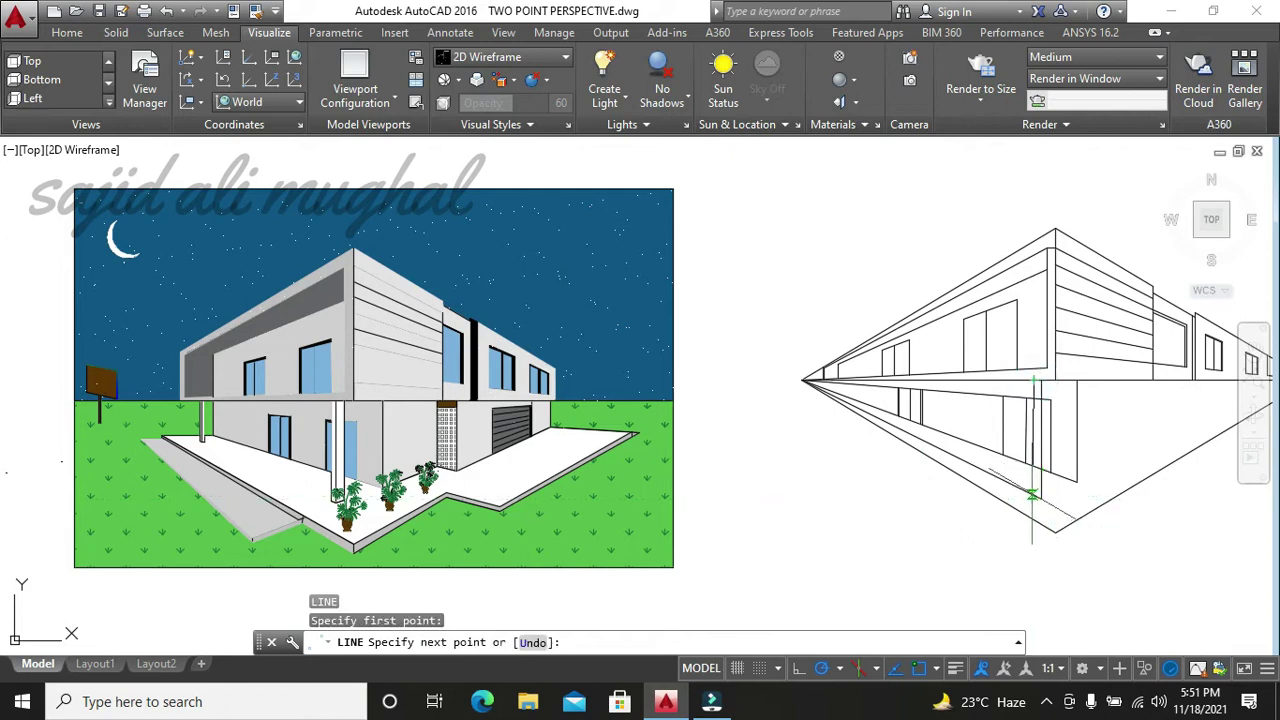
{"action": "left_click", "coordinate": [1033, 495]}
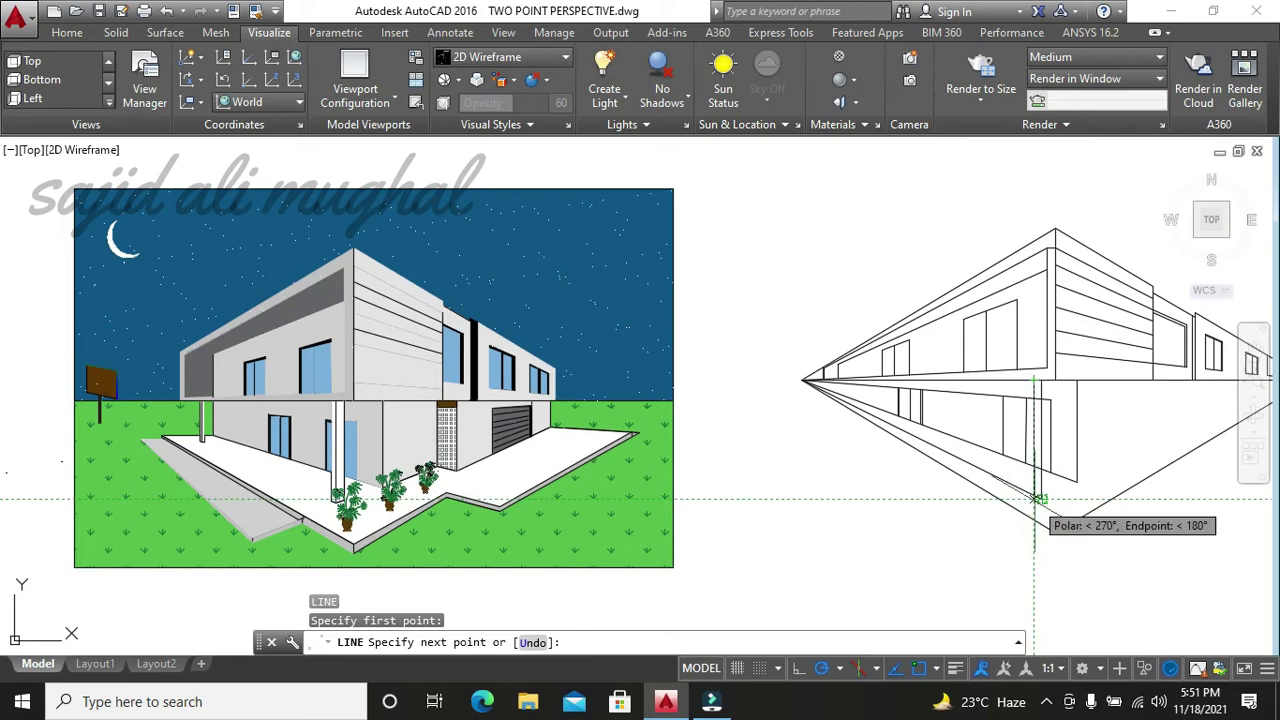
{"action": "key", "text": "Escape"}
- Draw a second vertical edge on the lower right wall down near the ground line
{"action": "scroll", "coordinate": [1023, 532], "scroll_direction": "up", "scroll_amount": 2}
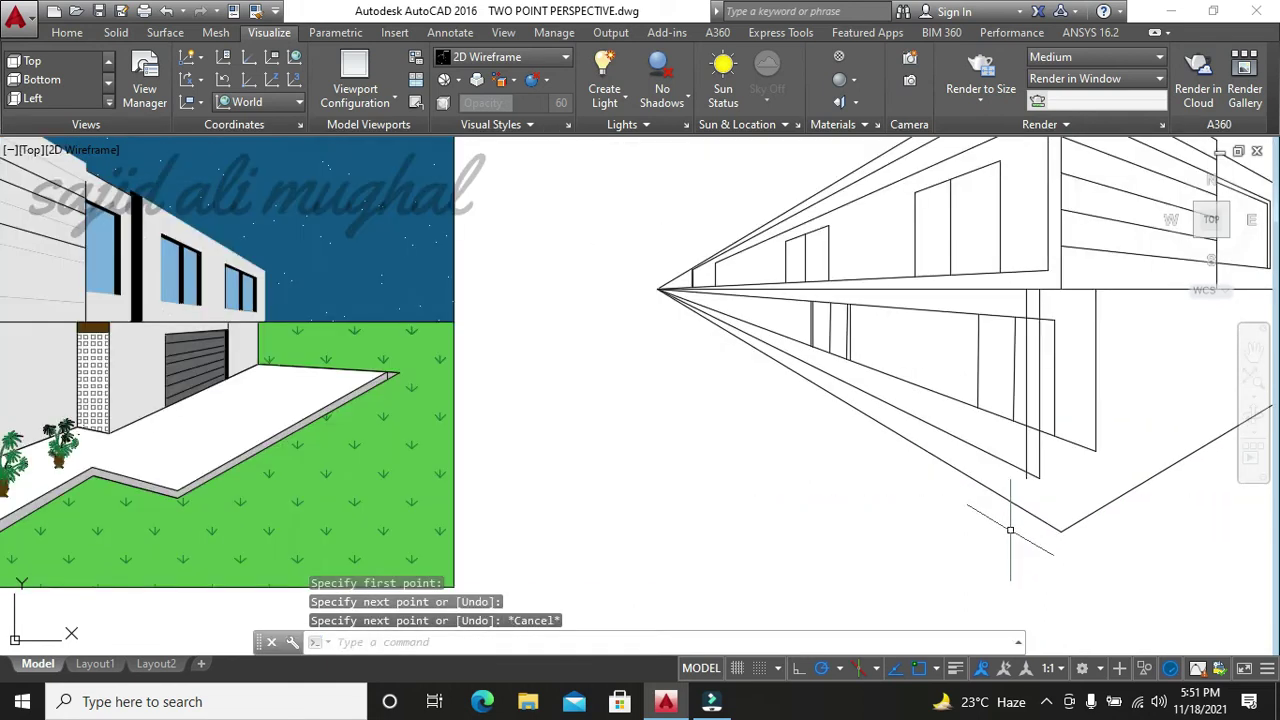
{"action": "middle_click_drag", "start_coordinate": [1024, 503], "coordinate": [1140, 493]}
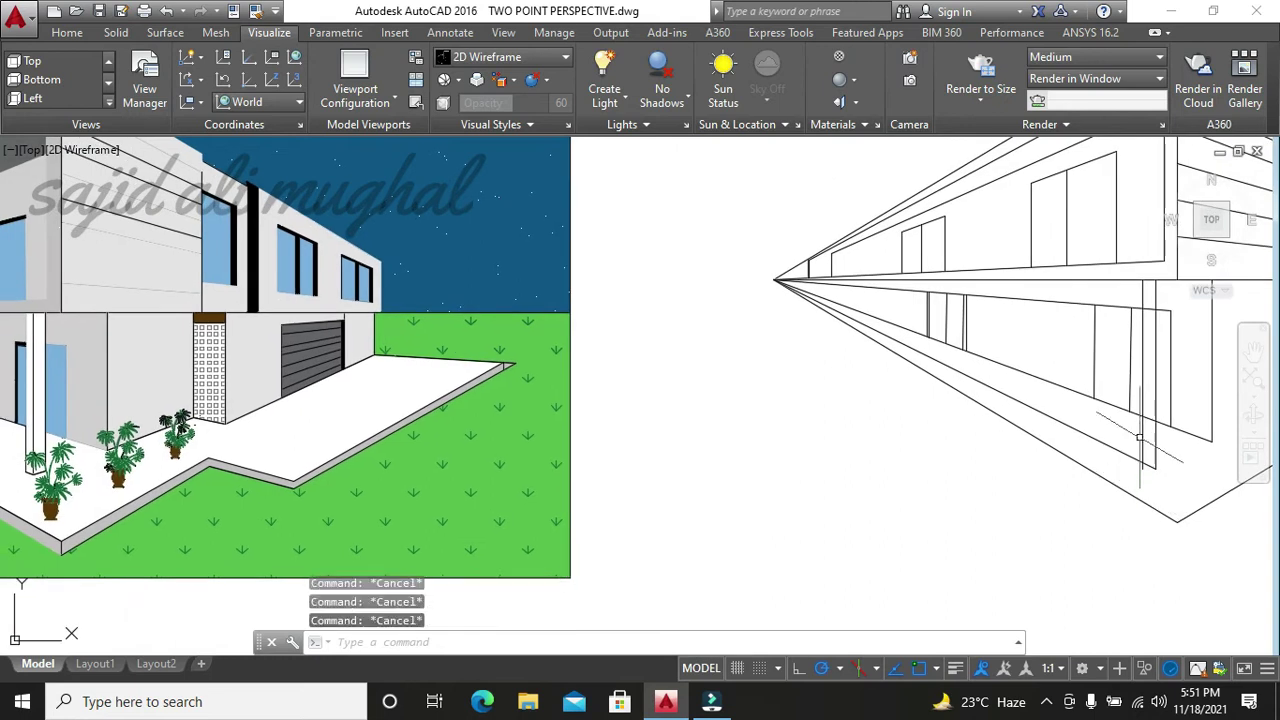
{"action": "key", "text": "Return"}
{"action": "left_click", "coordinate": [1137, 282]}
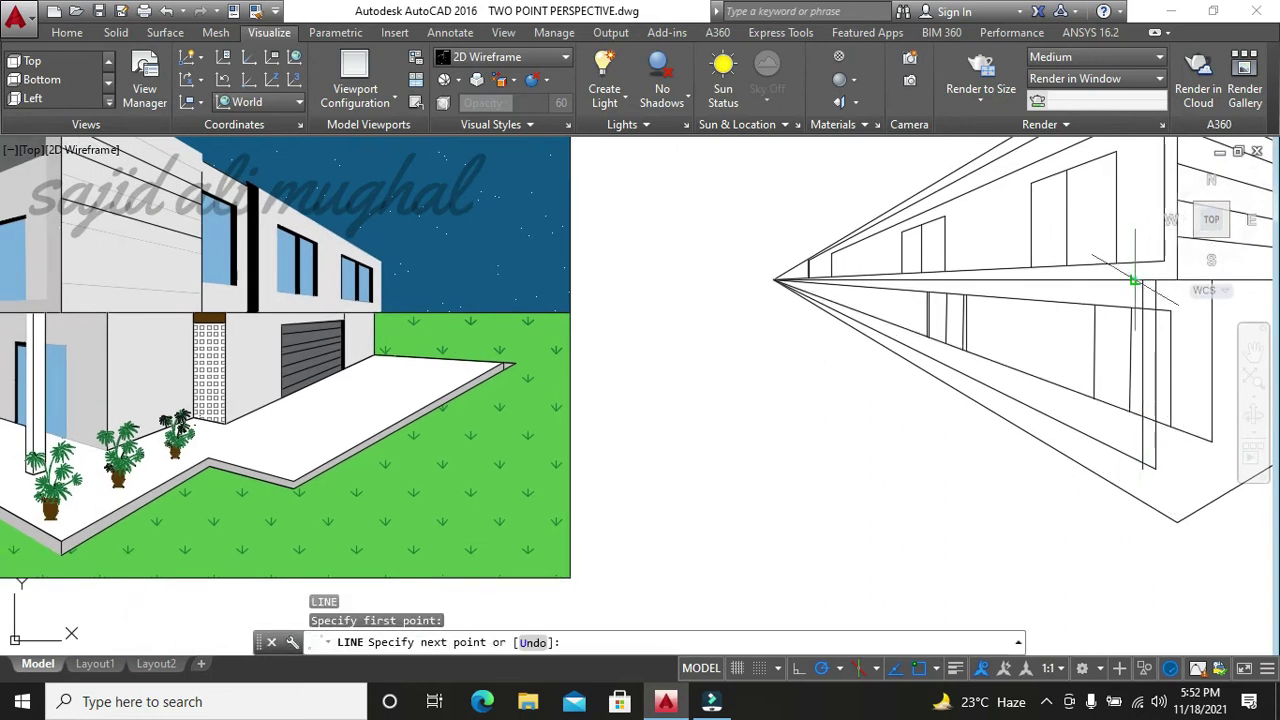
{"action": "left_click", "coordinate": [1135, 467]}
{"action": "key", "text": "Escape"}
{"action": "key", "text": "Escape"}
{"action": "key", "text": "Escape"}
{"action": "key", "text": "Escape"}
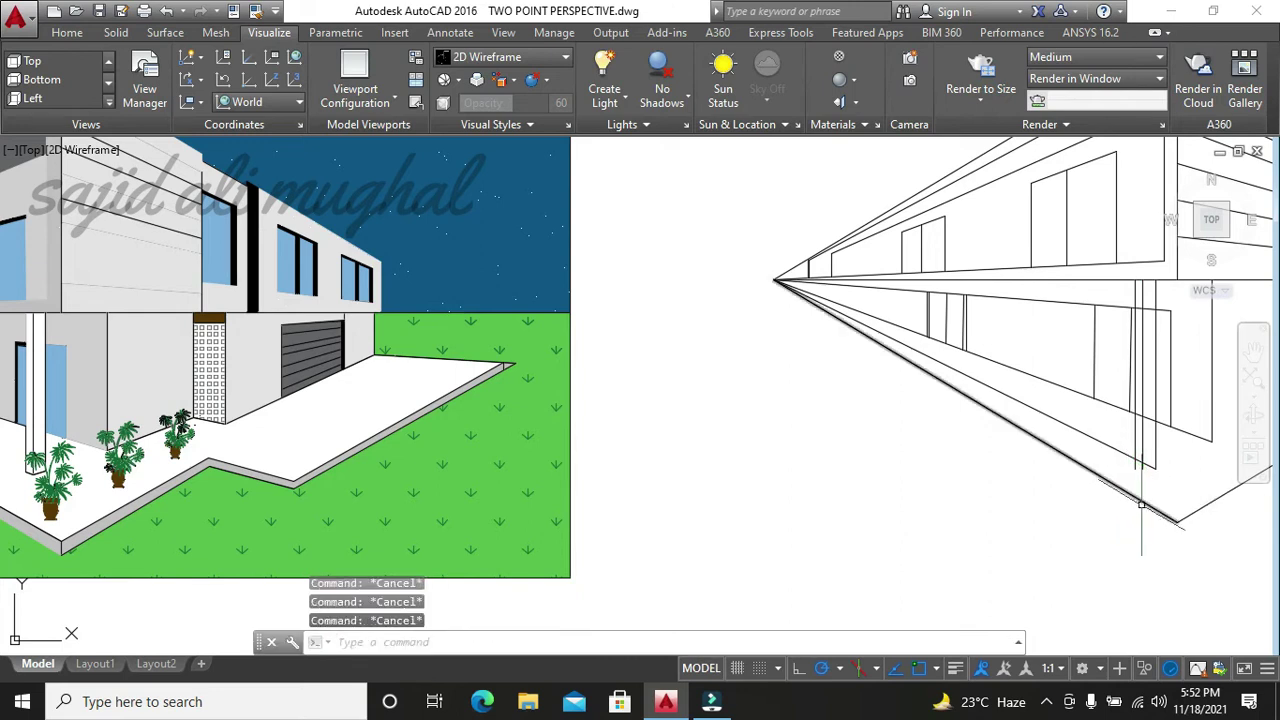
{"action": "scroll", "coordinate": [1160, 493], "scroll_direction": "down", "scroll_amount": 2}
{"action": "scroll", "coordinate": [1157, 494], "scroll_direction": "up", "scroll_amount": 3}
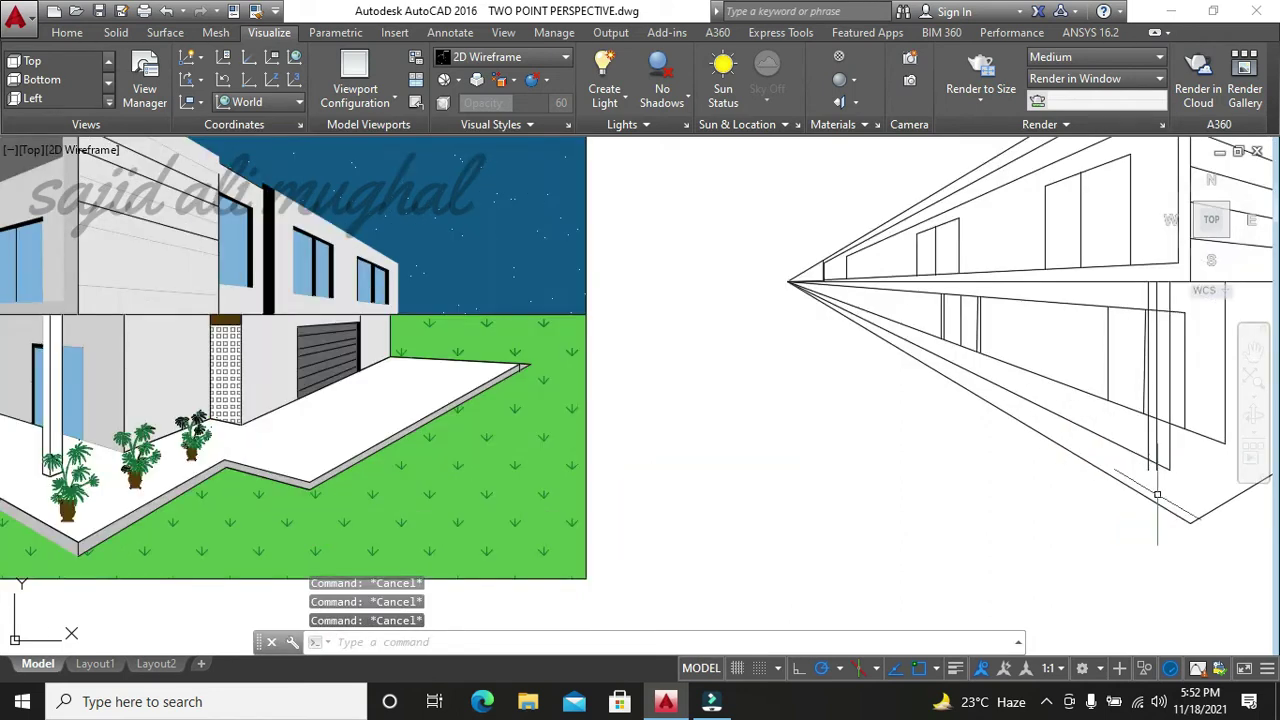
{"action": "key", "text": "Return"}
- Trim the overhanging line ends below the front pillar with a crossing window
{"action": "left_click", "coordinate": [1157, 464]}
{"action": "scroll", "coordinate": [1157, 464], "scroll_direction": "down", "scroll_amount": 3}
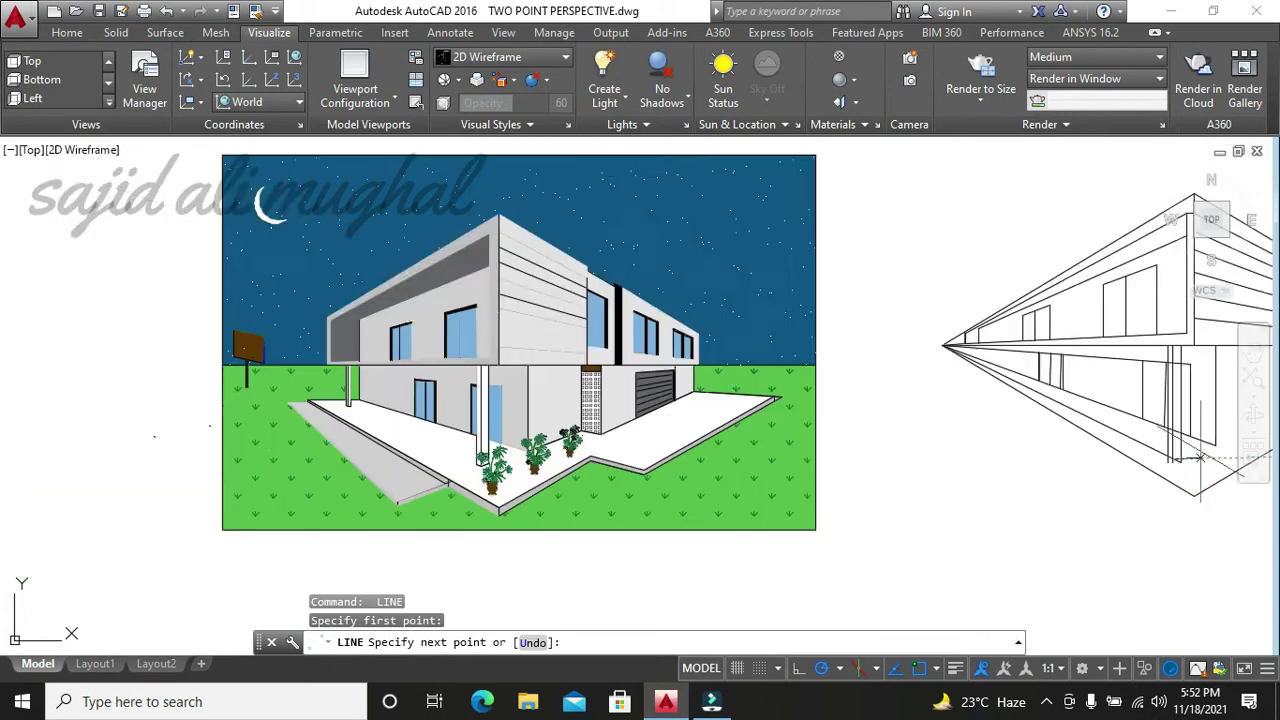
{"action": "scroll", "coordinate": [837, 483], "scroll_direction": "up", "scroll_amount": 2}
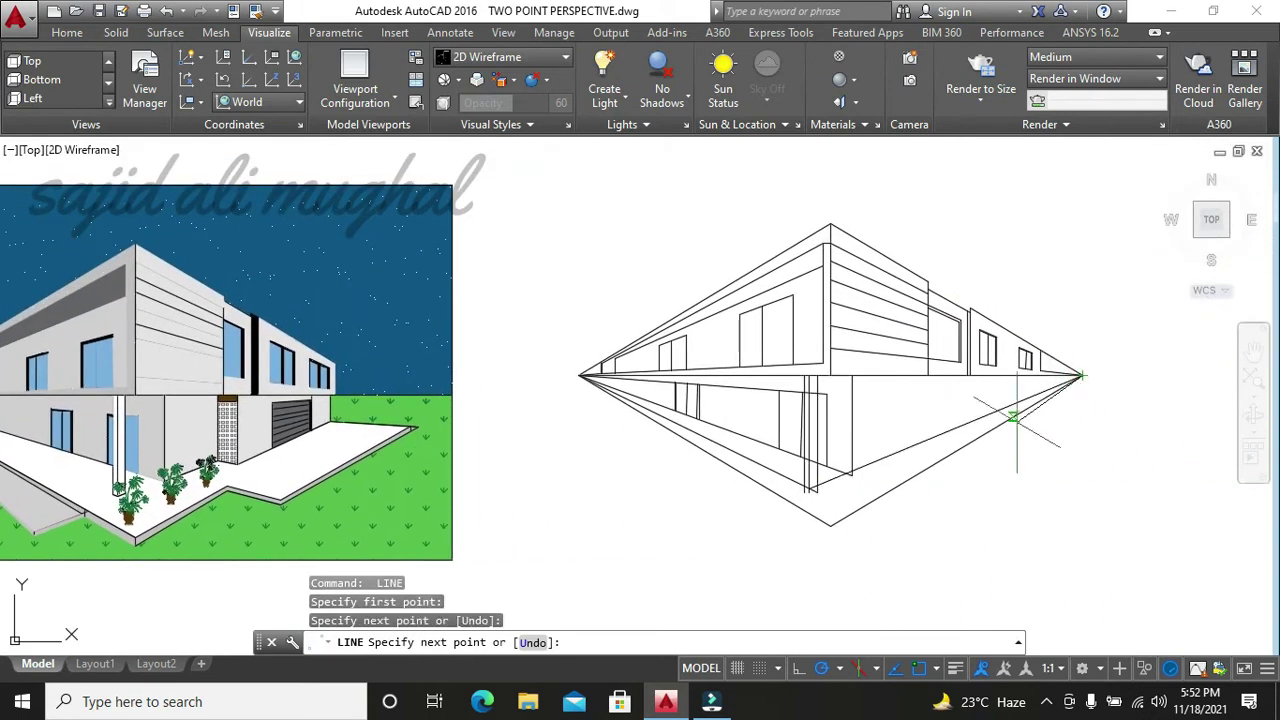
{"action": "key", "text": "Escape"}
{"action": "key", "text": "Escape"}
{"action": "key", "text": "Escape"}
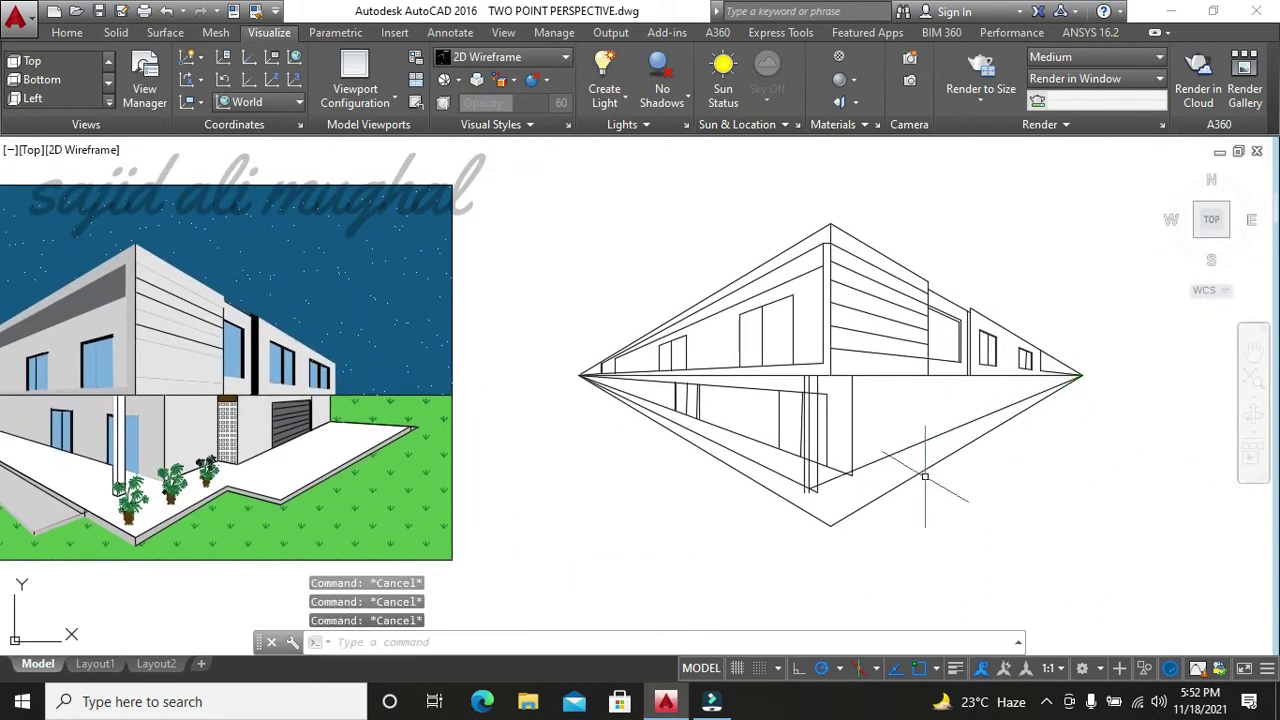
{"action": "type", "text": "tr"}
{"action": "key", "text": "Return"}
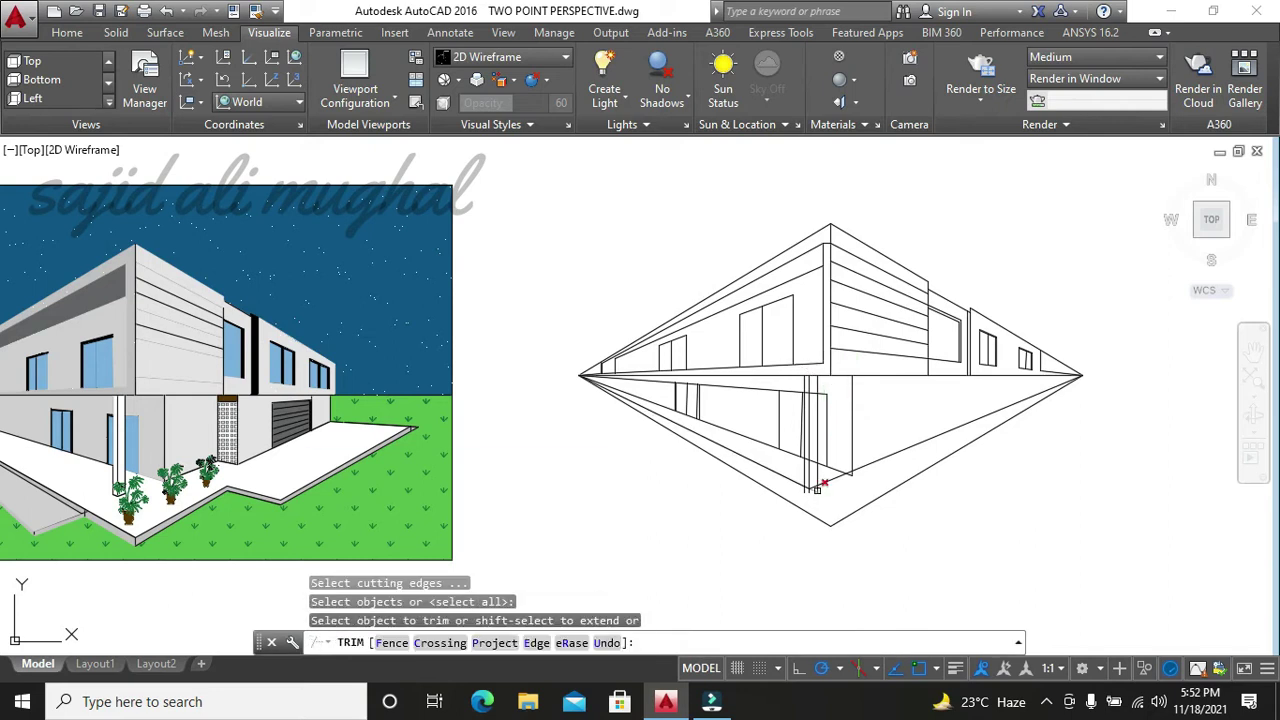
{"action": "scroll", "coordinate": [817, 487], "scroll_direction": "up", "scroll_amount": 4}
{"action": "key", "text": "Return"}
{"action": "left_click", "coordinate": [803, 500]}
{"action": "left_click", "coordinate": [790, 500]}
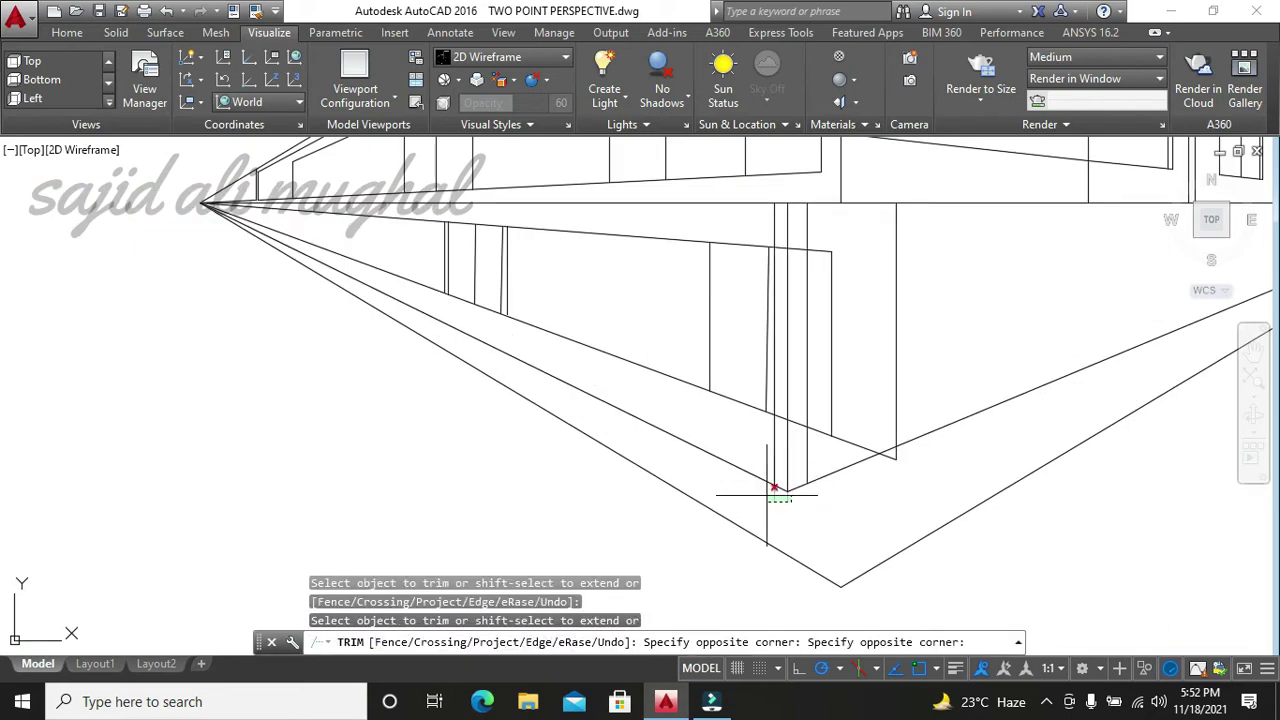
{"action": "left_click", "coordinate": [767, 494]}
{"action": "key", "text": "Escape"}
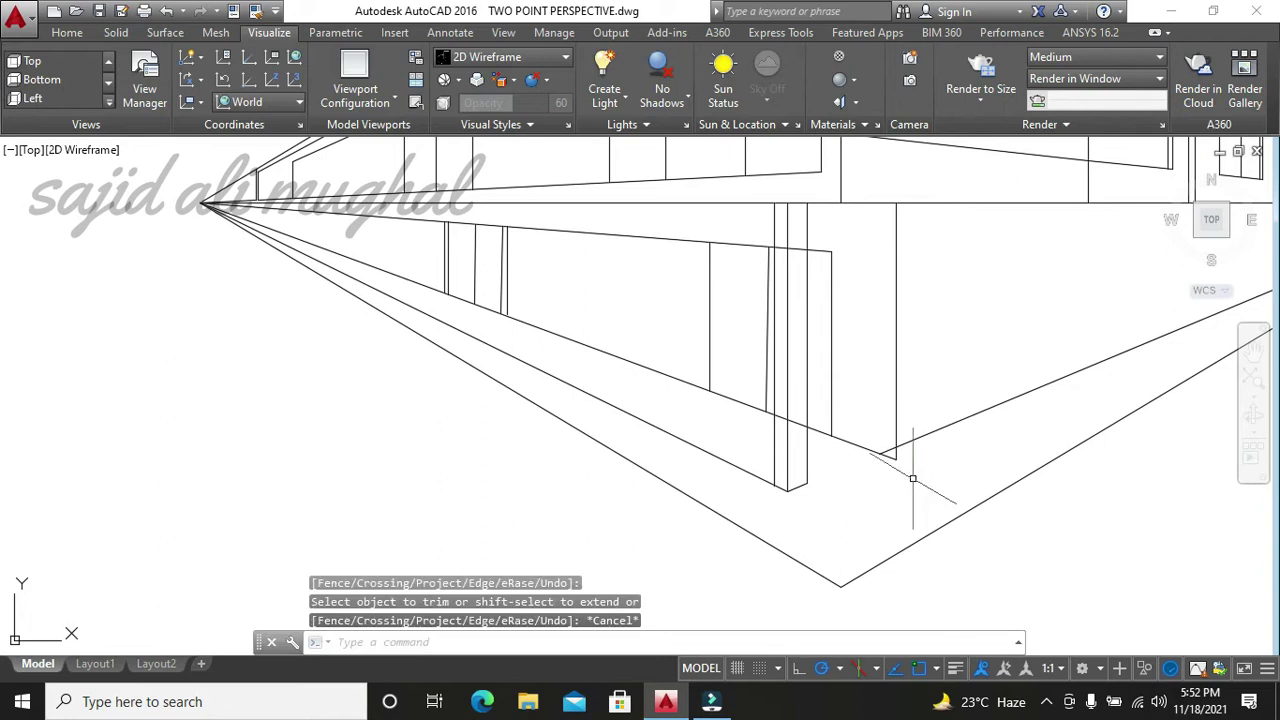
{"action": "key", "text": "Escape"}
{"action": "key", "text": "Escape"}
{"action": "key", "text": "Escape"}
- Delete the stray perspective line below the right wing
{"action": "left_click", "coordinate": [939, 432]}
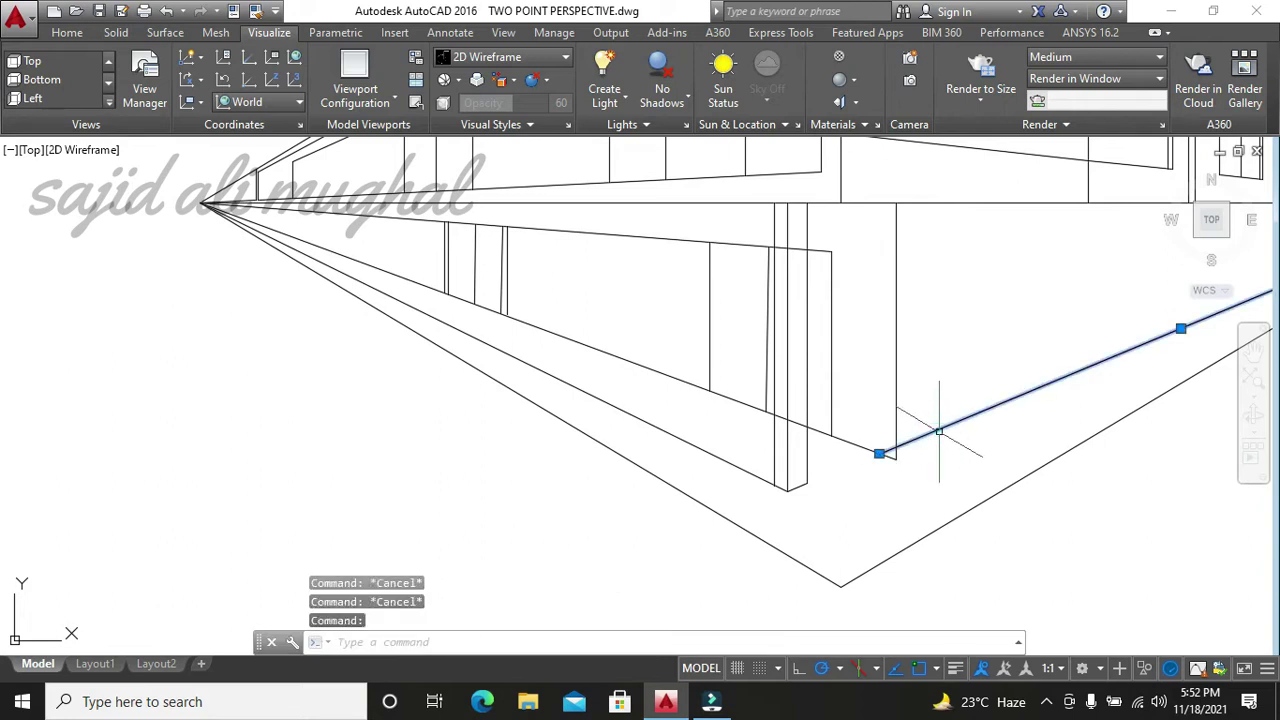
{"action": "key", "text": "Delete"}
{"action": "scroll", "coordinate": [930, 440], "scroll_direction": "down", "scroll_amount": 3}
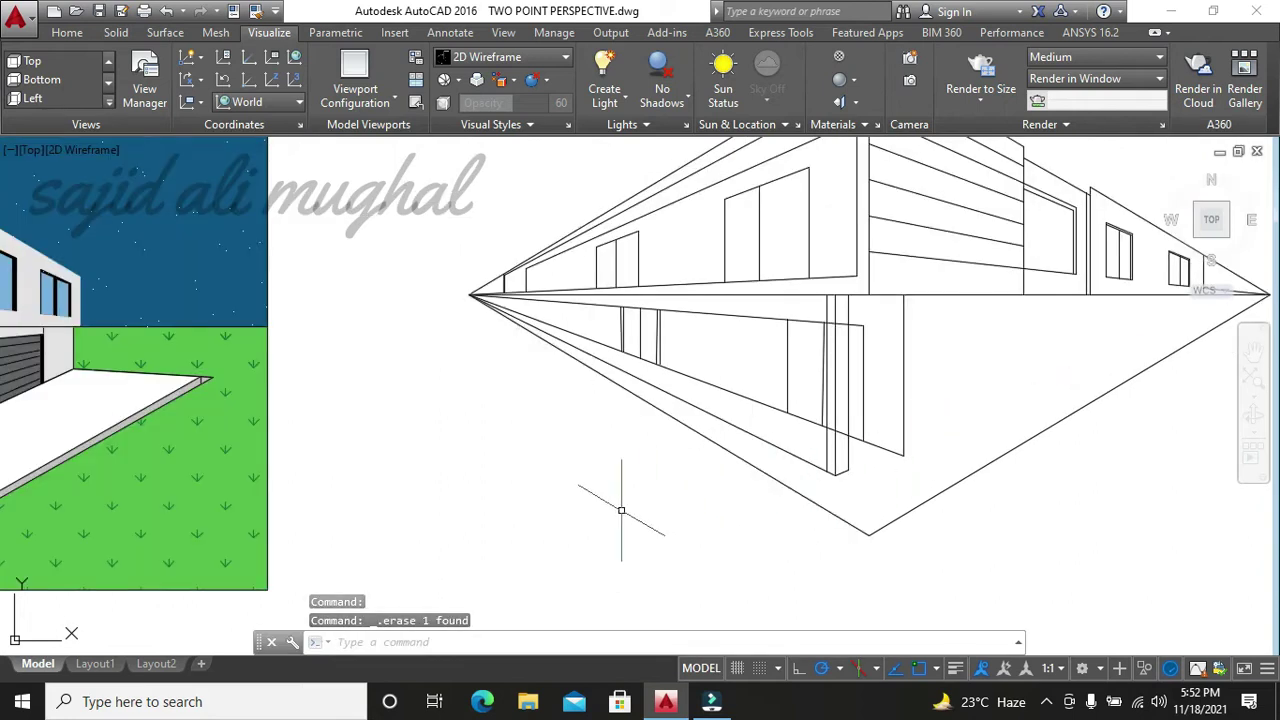
{"action": "scroll", "coordinate": [600, 495], "scroll_direction": "down", "scroll_amount": 3}
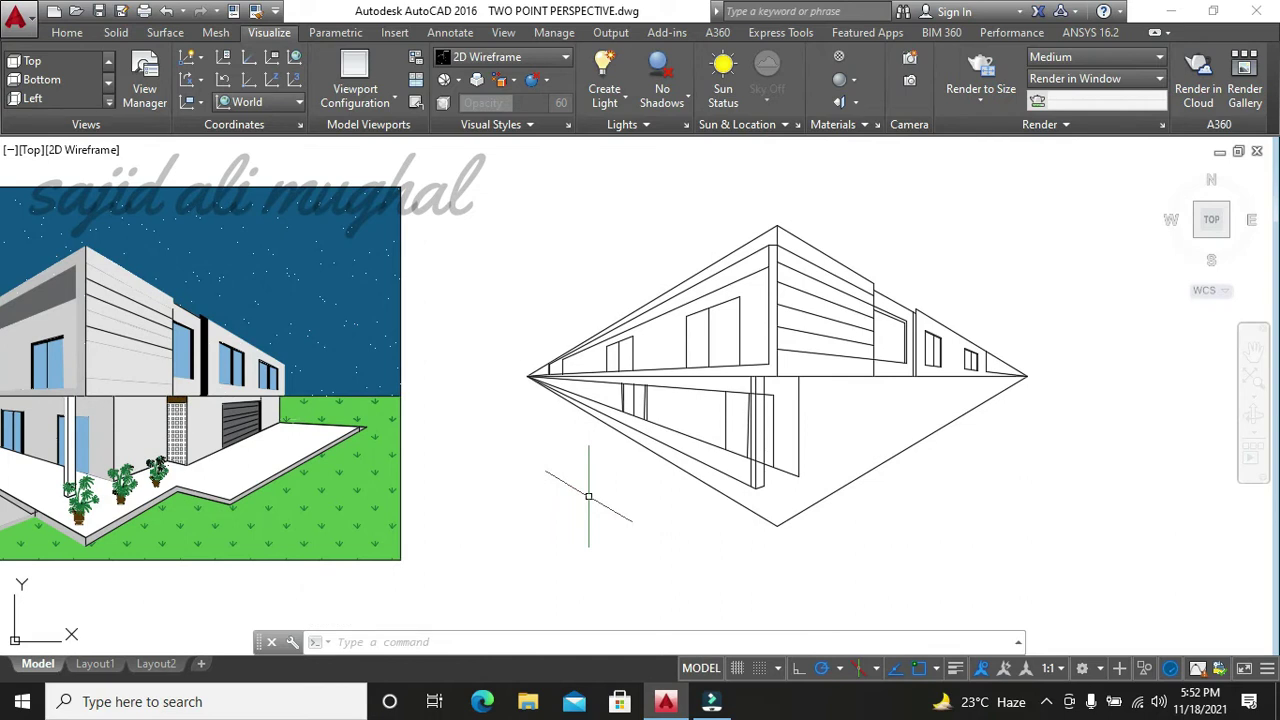
{"action": "left_click", "coordinate": [745, 483]}
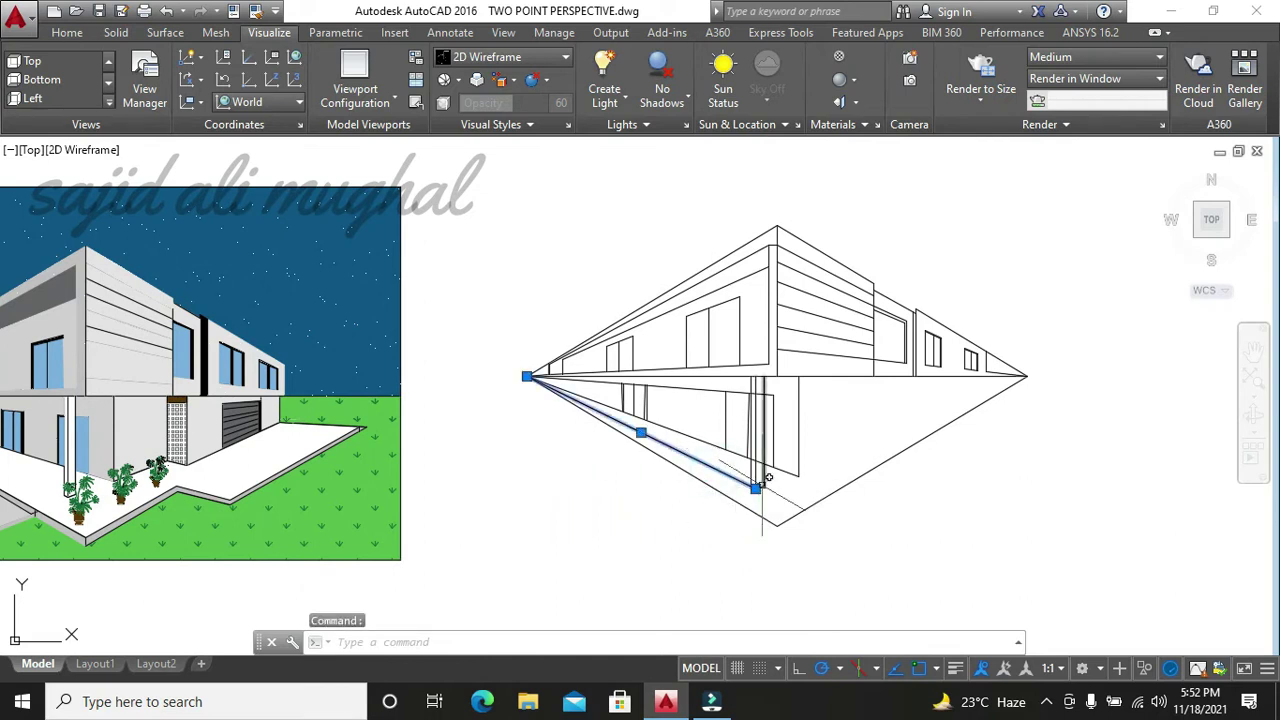
{"action": "key", "text": "Escape"}
- Try trimming a line past the boundary, then cancel the trim
{"action": "type", "text": "tr"}
{"action": "key", "text": "Return"}
{"action": "key", "text": "Return"}
{"action": "left_click", "coordinate": [713, 467]}
{"action": "key", "text": "Escape"}
{"action": "key", "text": "Escape"}
{"action": "scroll", "coordinate": [631, 457], "scroll_direction": "up", "scroll_amount": 2}
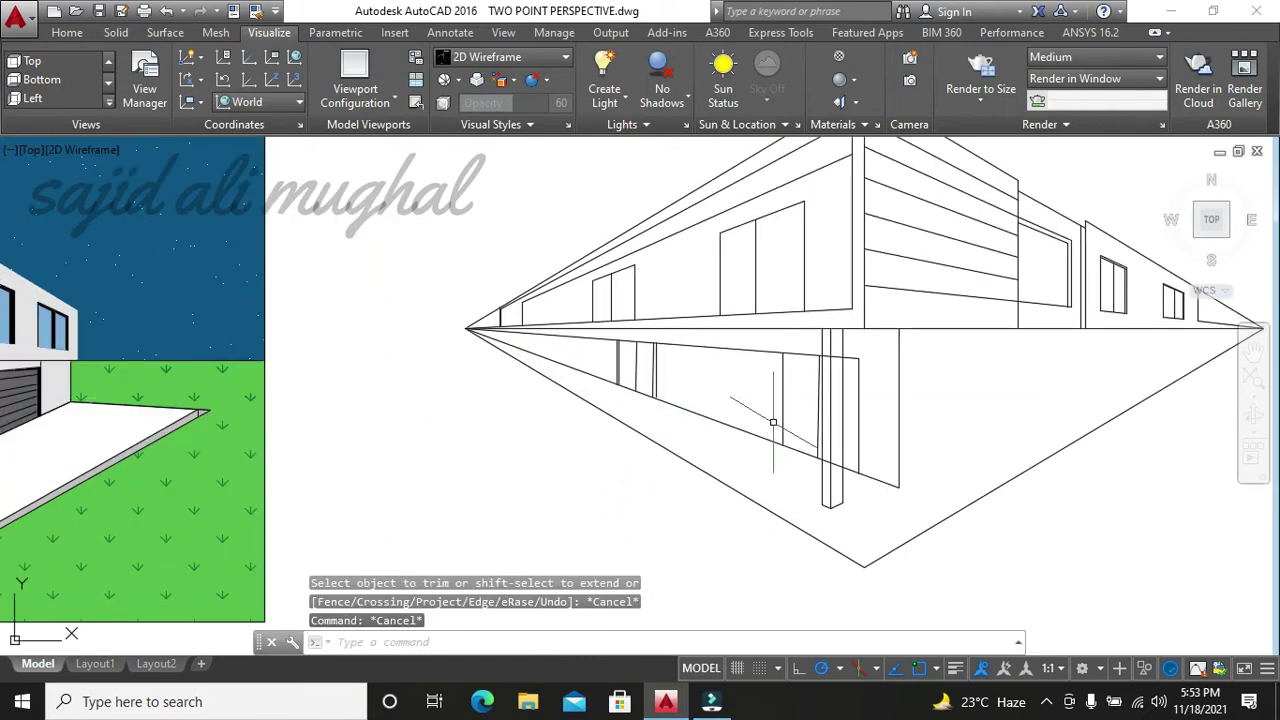
{"action": "scroll", "coordinate": [773, 423], "scroll_direction": "up", "scroll_amount": 2}
{"action": "key", "text": "Escape"}
- Replace the vertical edge beside the front pillar with one spanning the upper to lower wall edge
{"action": "left_click", "coordinate": [851, 430]}
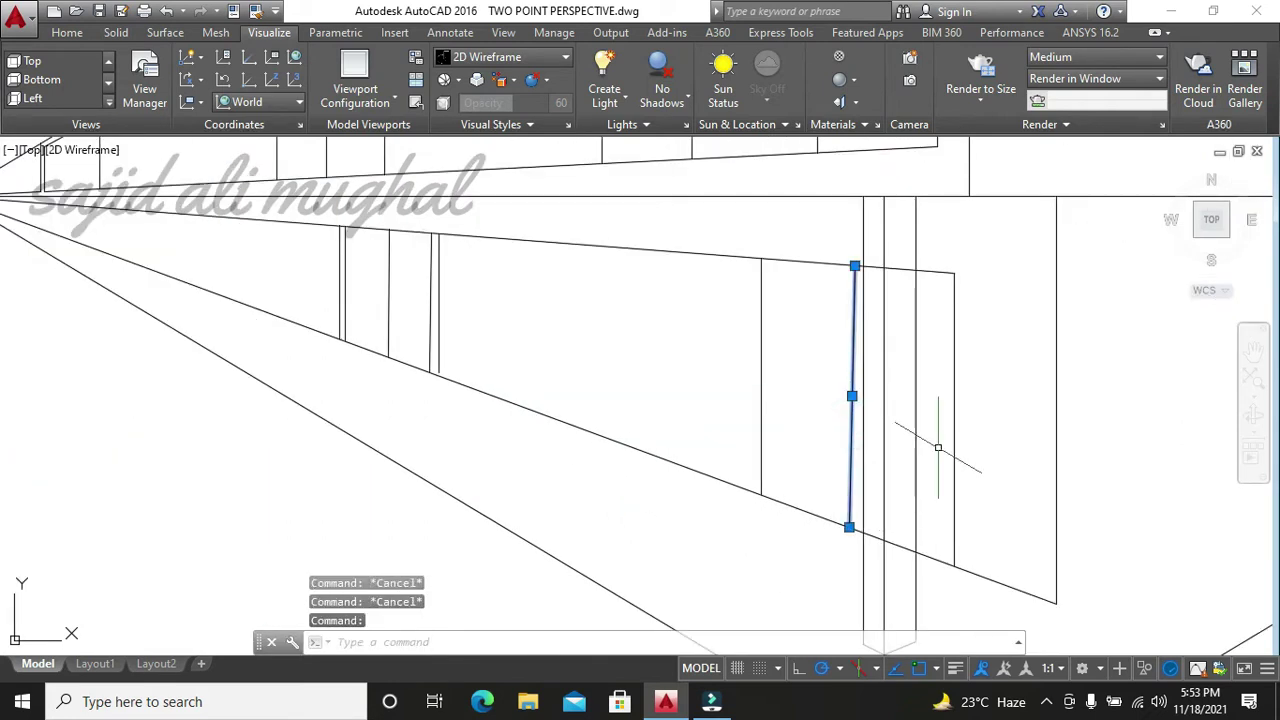
{"action": "key", "text": "Delete"}
{"action": "type", "text": "l"}
{"action": "key", "text": "Return"}
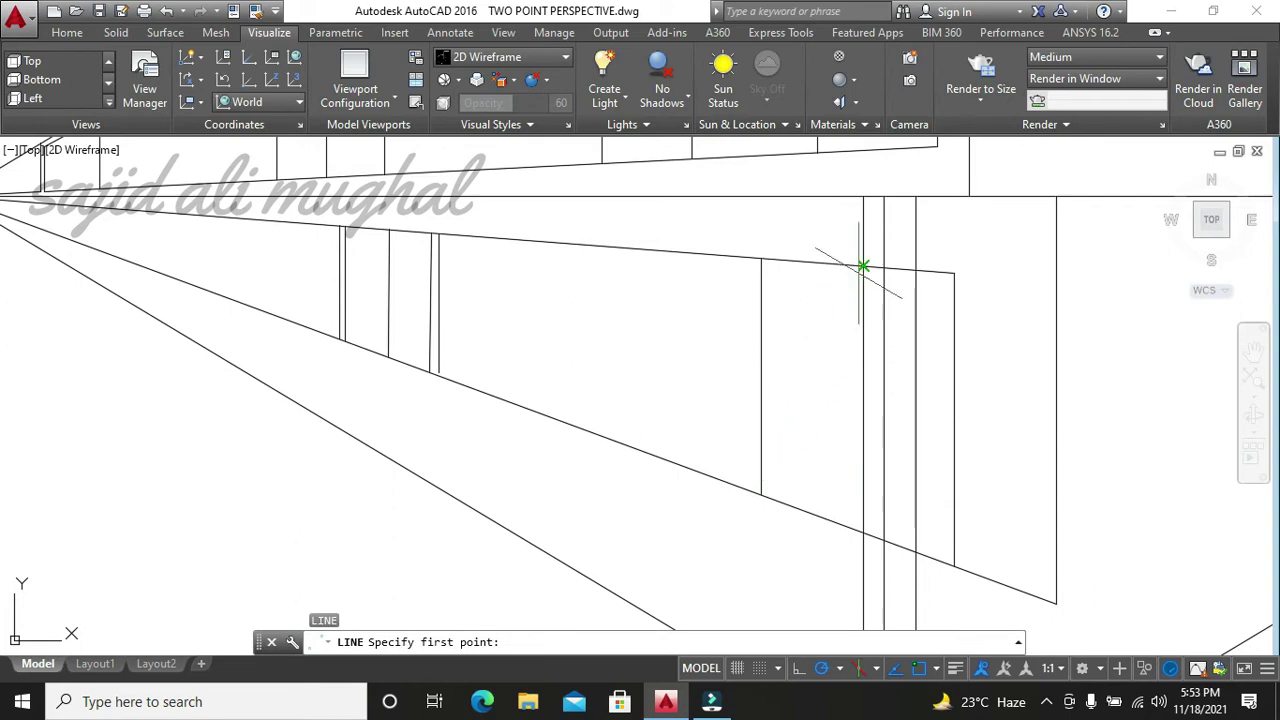
{"action": "left_click", "coordinate": [853, 266]}
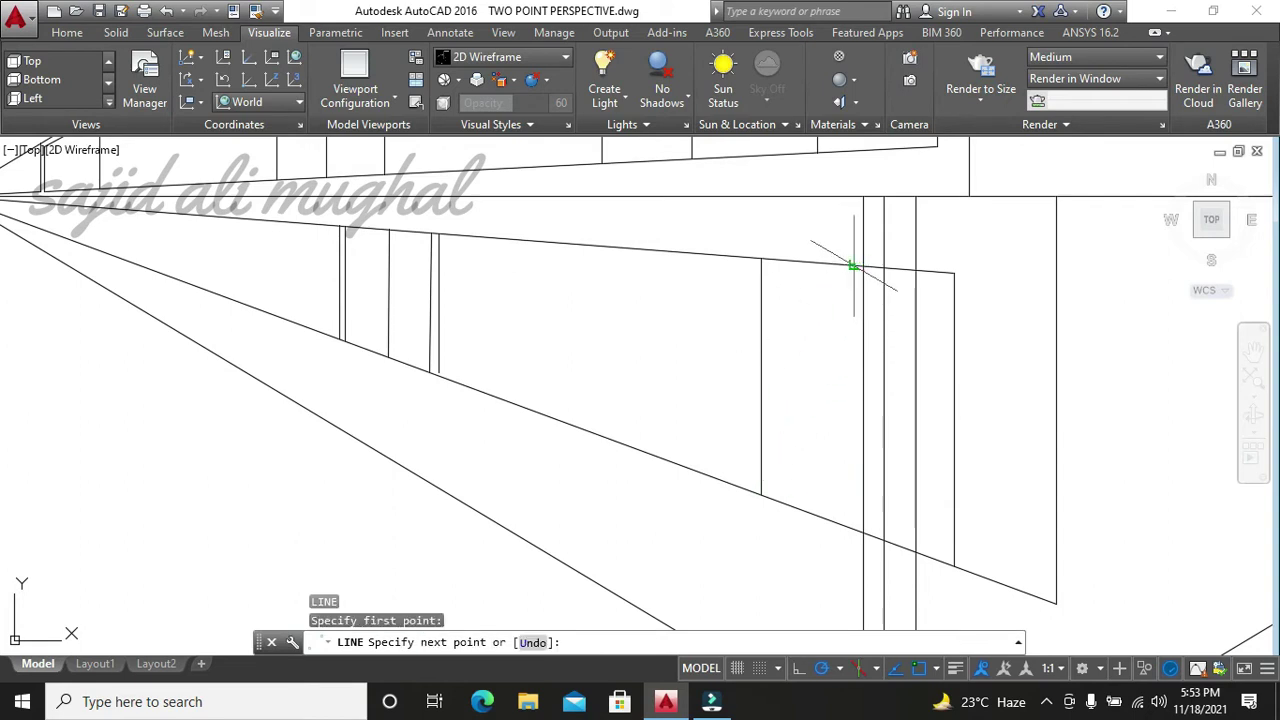
{"action": "left_click", "coordinate": [854, 549]}
{"action": "key", "text": "Escape"}
- Cancel a trim and zoom out, shifting the drawing up and to the right
{"action": "type", "text": "tr"}
{"action": "key", "text": "Return"}
{"action": "key", "text": "Return"}
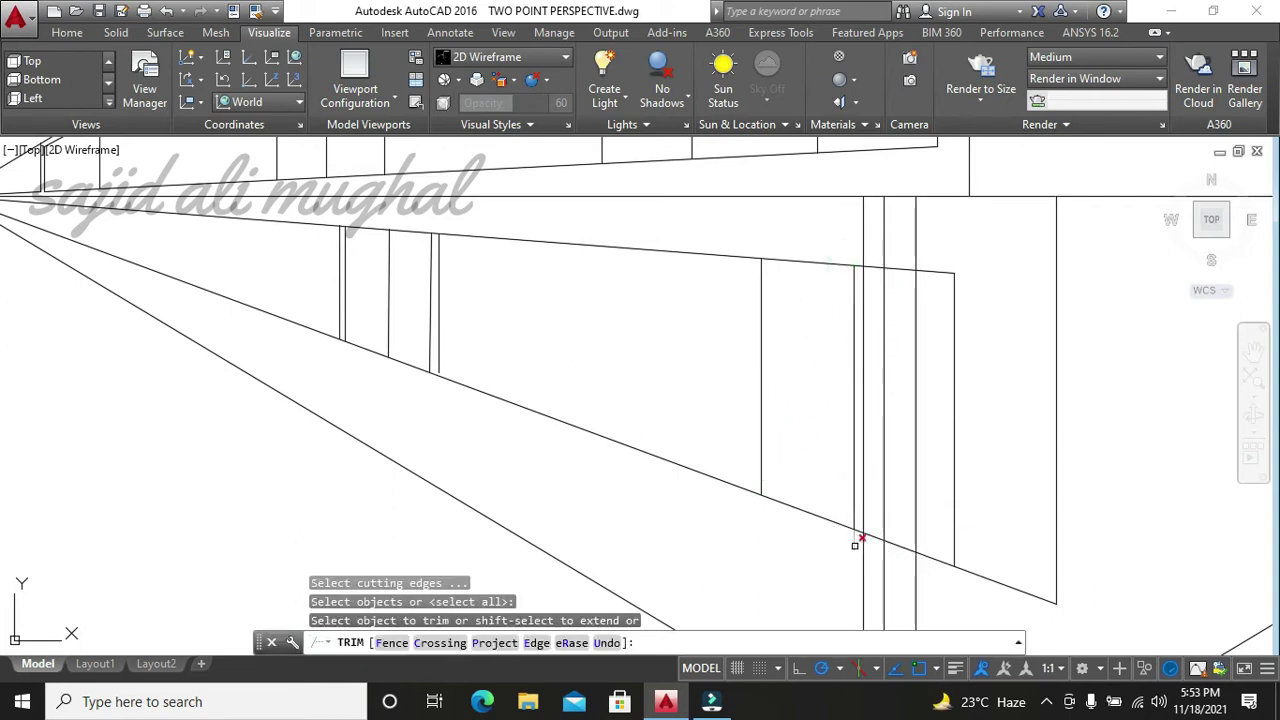
{"action": "key", "text": "Escape"}
{"action": "key", "text": "Escape"}
{"action": "scroll", "coordinate": [814, 569], "scroll_direction": "down", "scroll_amount": 2}
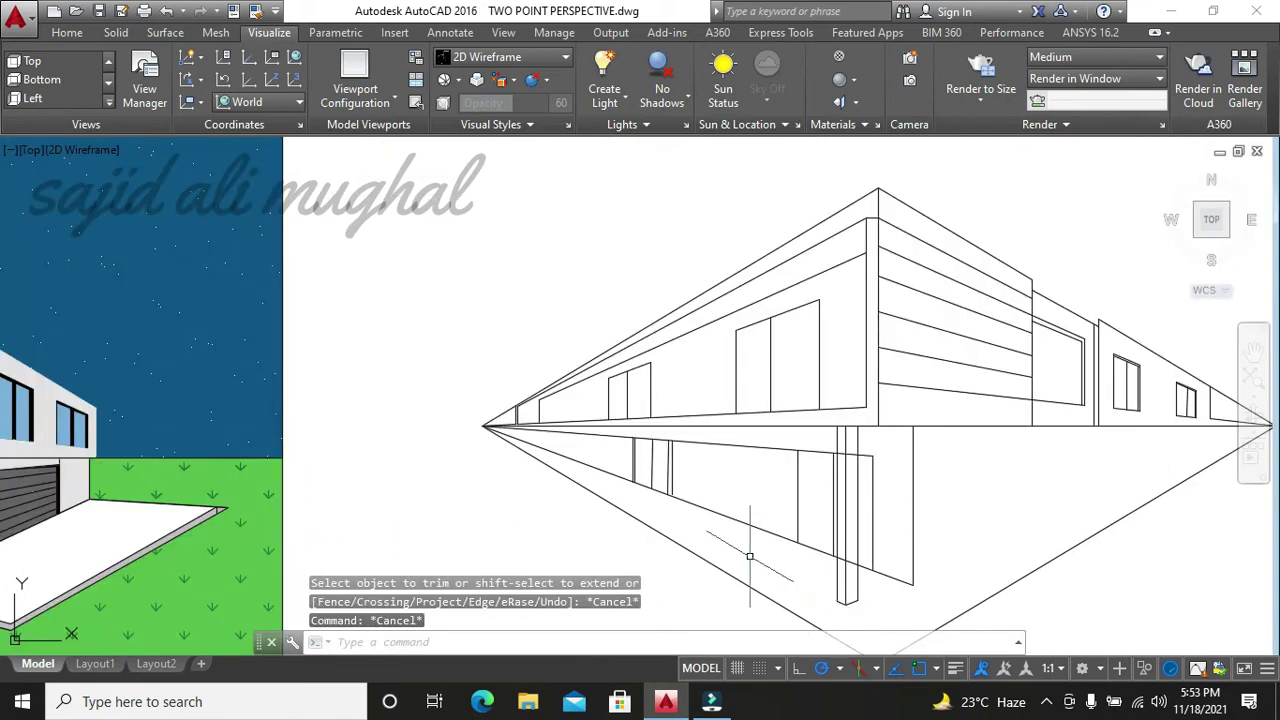
{"action": "scroll", "coordinate": [749, 556], "scroll_direction": "down", "scroll_amount": 2}
{"action": "mouse_move", "coordinate": [637, 566]}
{"action": "middle_mouse_down"}
{"action": "mouse_move", "coordinate": [701, 448]}
{"action": "mouse_move", "coordinate": [750, 511]}
{"action": "middle_mouse_up"}
{"action": "type", "text": "l"}
{"action": "key", "text": "Return"}
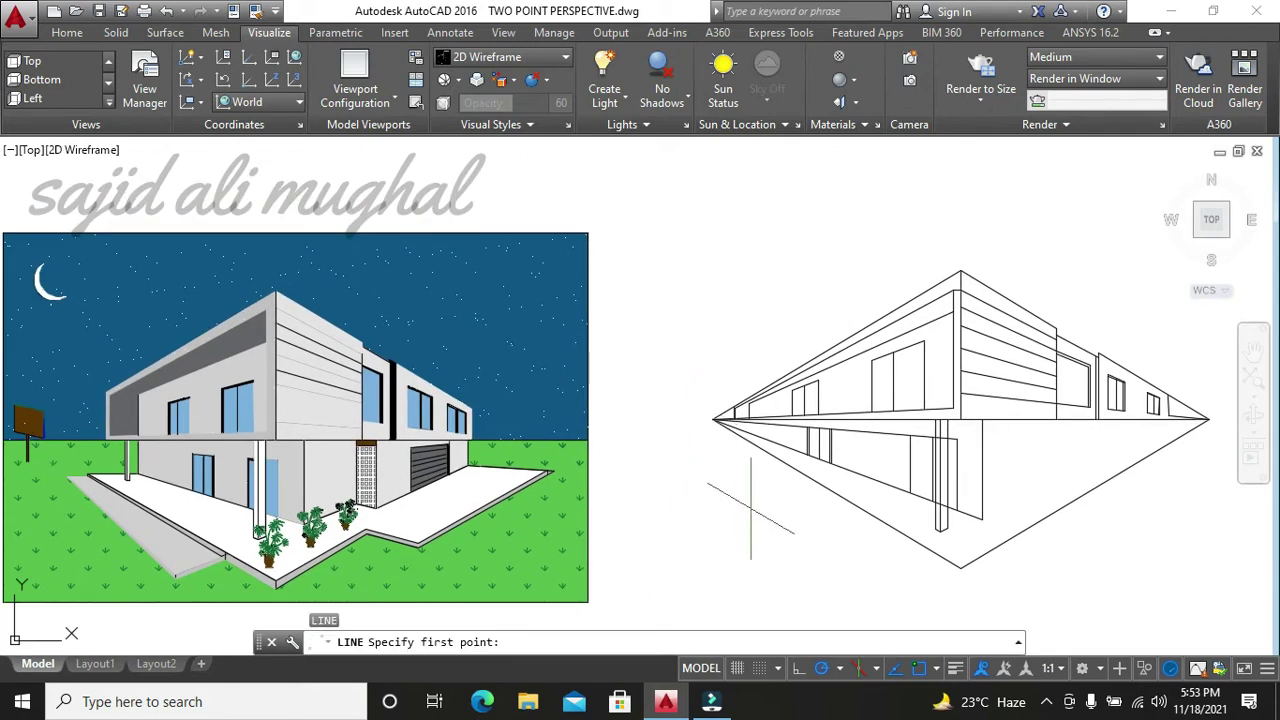
- Abandon a stray line near the left vanishing point and undo back through the recent erase and trim
{"action": "scroll", "coordinate": [758, 436], "scroll_direction": "up", "scroll_amount": 2}
{"action": "scroll", "coordinate": [733, 420], "scroll_direction": "down", "scroll_amount": 2}
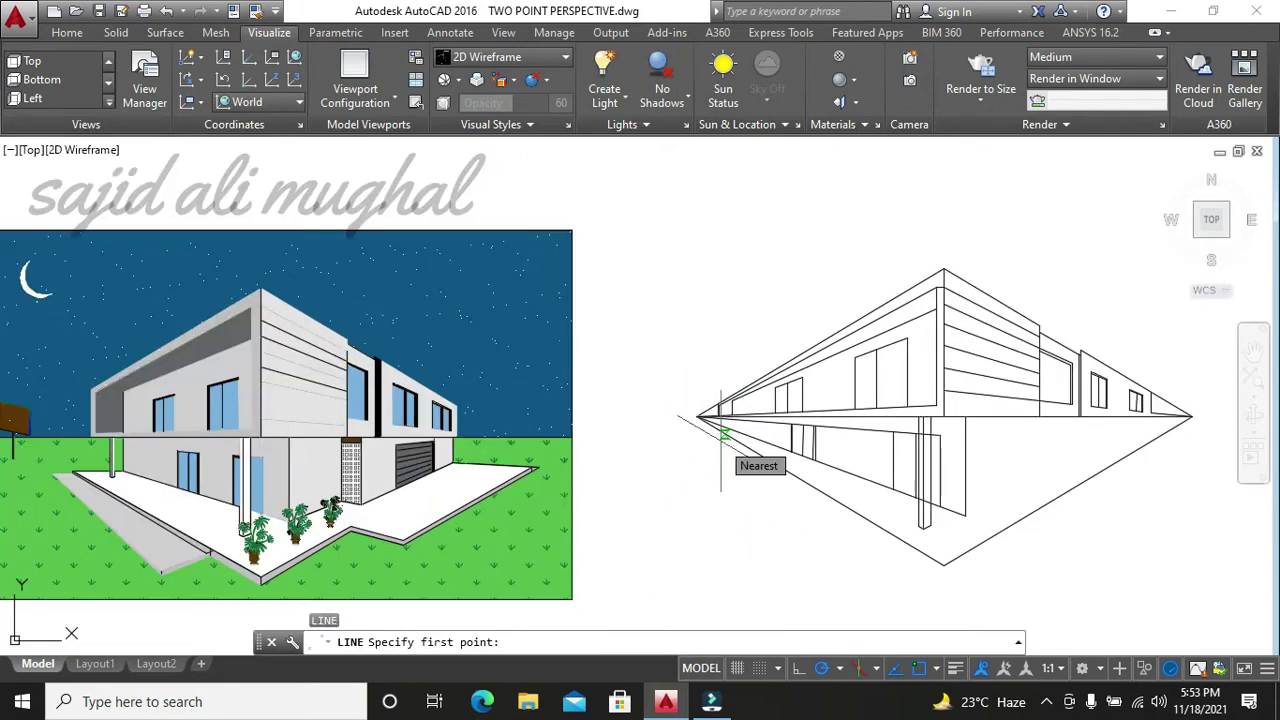
{"action": "scroll", "coordinate": [721, 438], "scroll_direction": "up", "scroll_amount": 3}
{"action": "scroll", "coordinate": [746, 383], "scroll_direction": "up", "scroll_amount": 4}
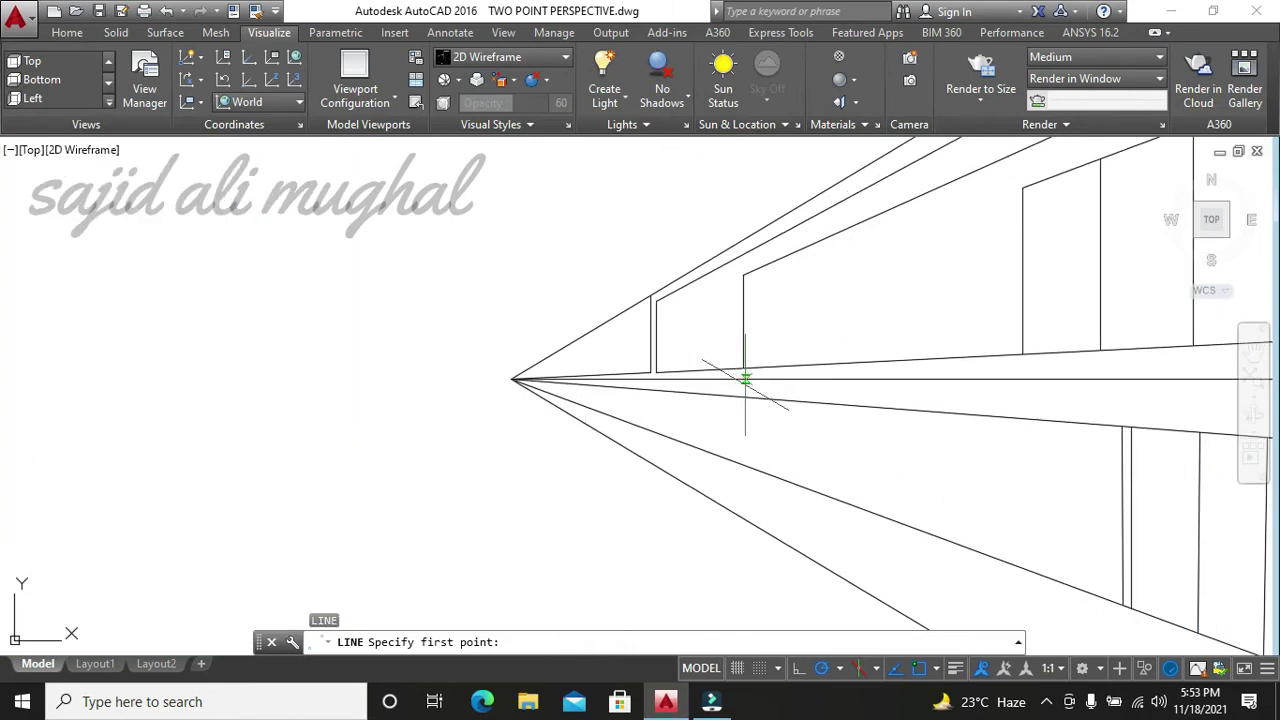
{"action": "left_click", "coordinate": [744, 378]}
{"action": "scroll", "coordinate": [737, 490], "scroll_direction": "down", "scroll_amount": 5}
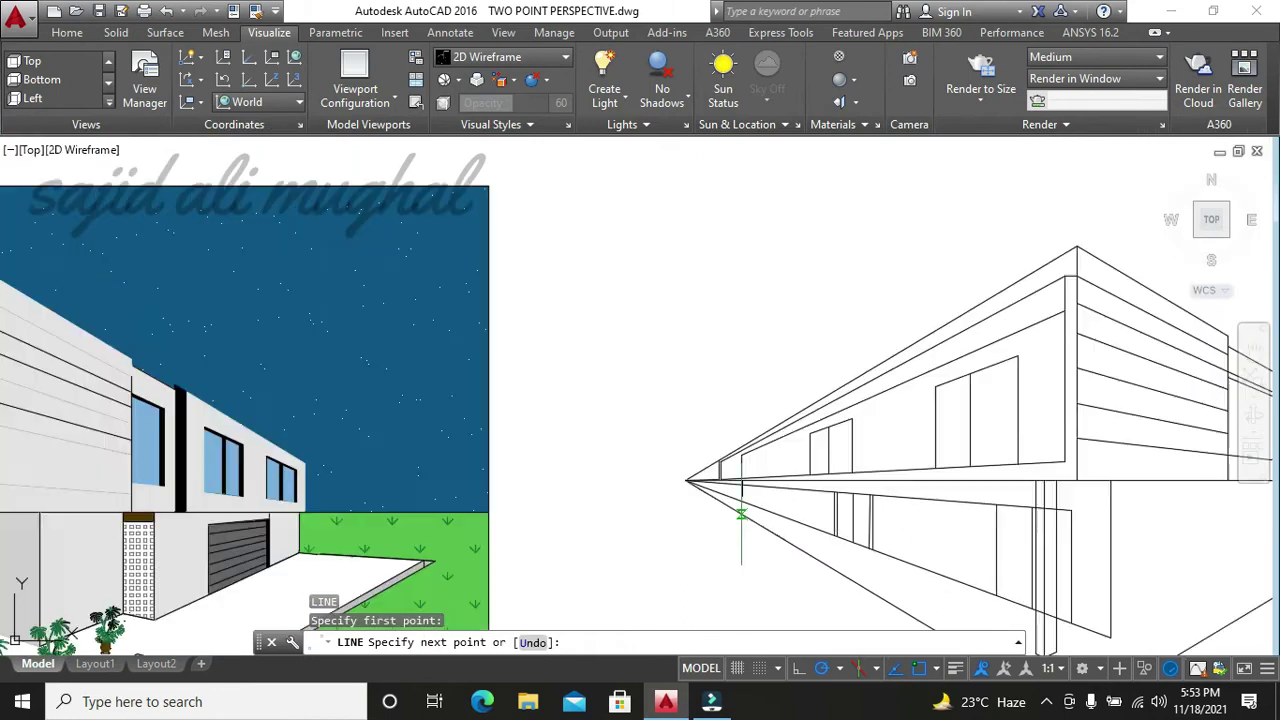
{"action": "scroll", "coordinate": [738, 512], "scroll_direction": "down", "scroll_amount": 4}
{"action": "scroll", "coordinate": [738, 512], "scroll_direction": "up", "scroll_amount": 4}
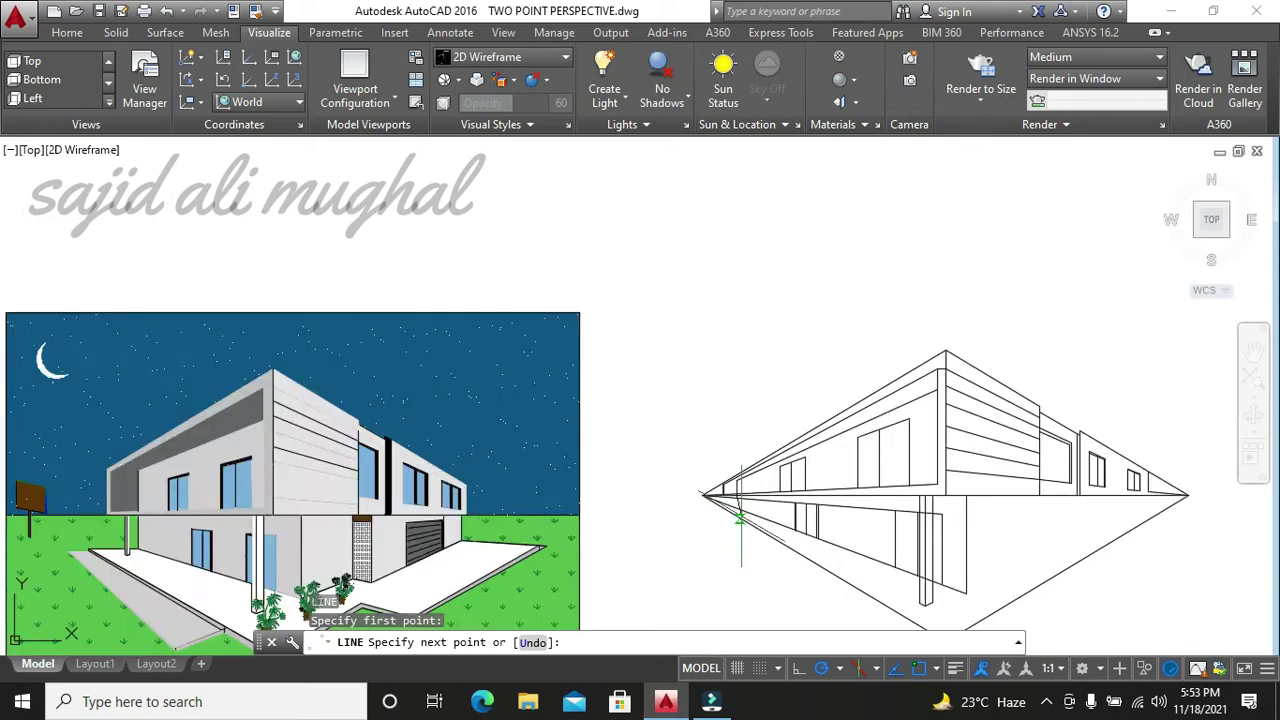
{"action": "scroll", "coordinate": [742, 509], "scroll_direction": "up", "scroll_amount": 4}
{"action": "key", "text": "Escape"}
{"action": "key", "text": "Escape"}
{"action": "key", "text": "Escape"}
{"action": "scroll", "coordinate": [732, 522], "scroll_direction": "down", "scroll_amount": 5}
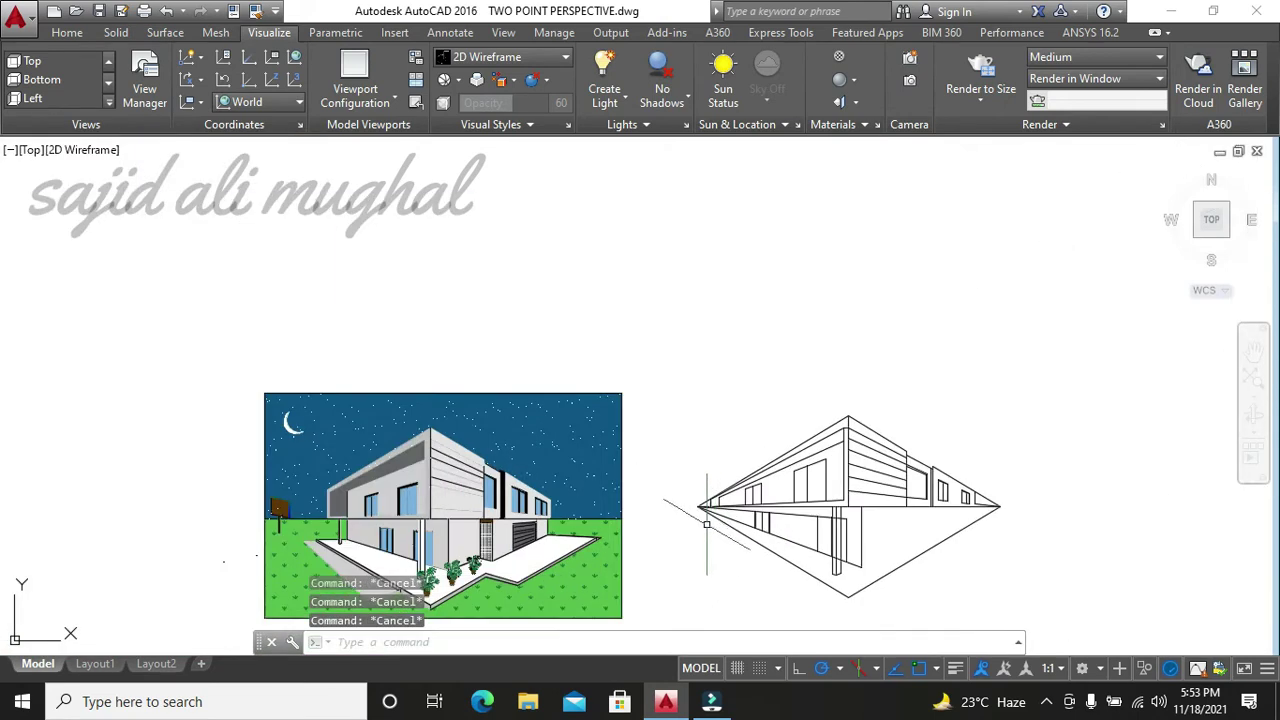
{"action": "key", "text": "ctrl+z"}
{"action": "key", "text": "ctrl+z"}
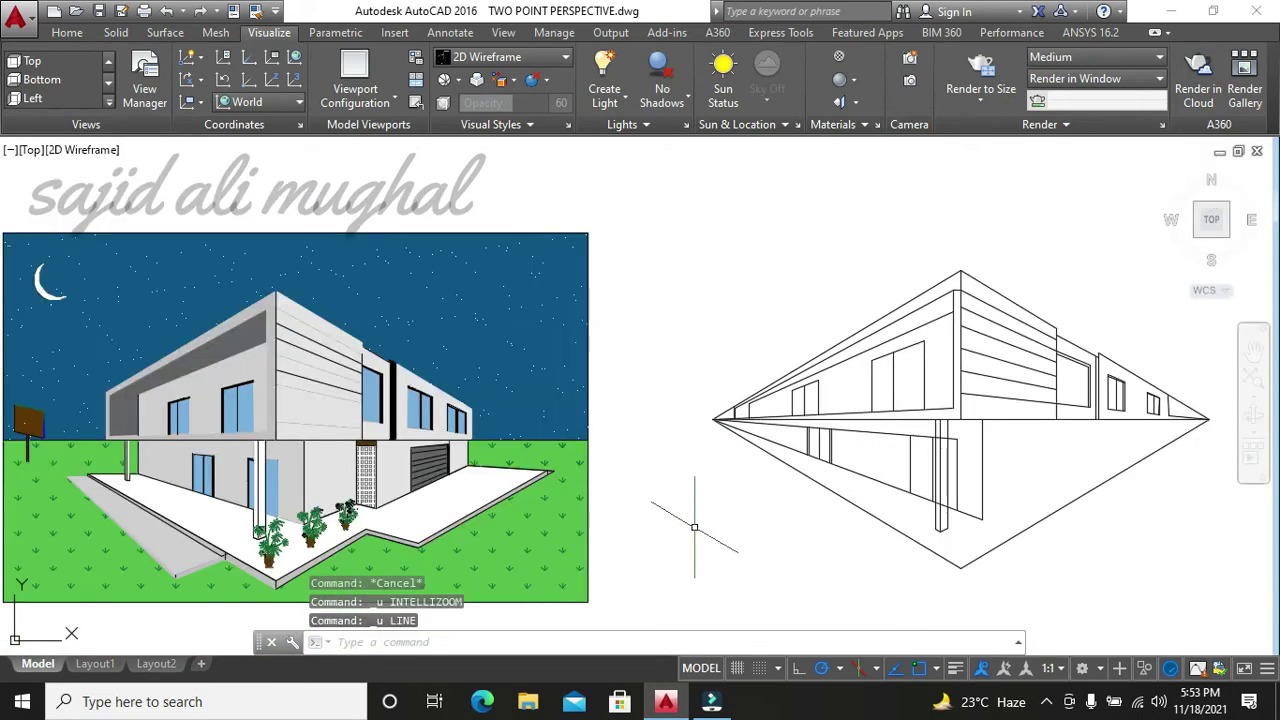
{"action": "key", "text": "ctrl+z"}
{"action": "key", "text": "ctrl+z"}
{"action": "key", "text": "ctrl+z"}
{"action": "key", "text": "ctrl+z"}
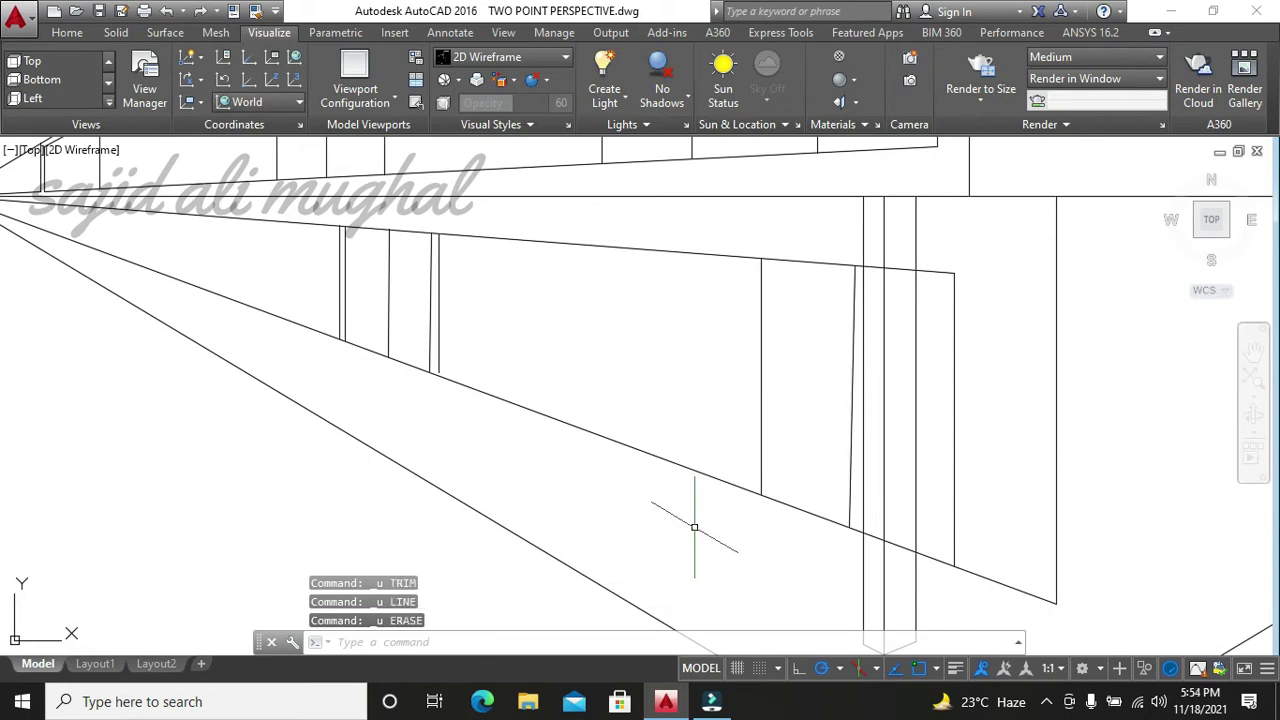
{"action": "key", "text": "ctrl+z"}
{"action": "key", "text": "ctrl+z"}
{"action": "key", "text": "Escape"}
{"action": "key", "text": "Escape"}
{"action": "key", "text": "Escape"}
- Start a line at the perspective-line intersection, then cancel it
{"action": "scroll", "coordinate": [718, 517], "scroll_direction": "up", "scroll_amount": 5}
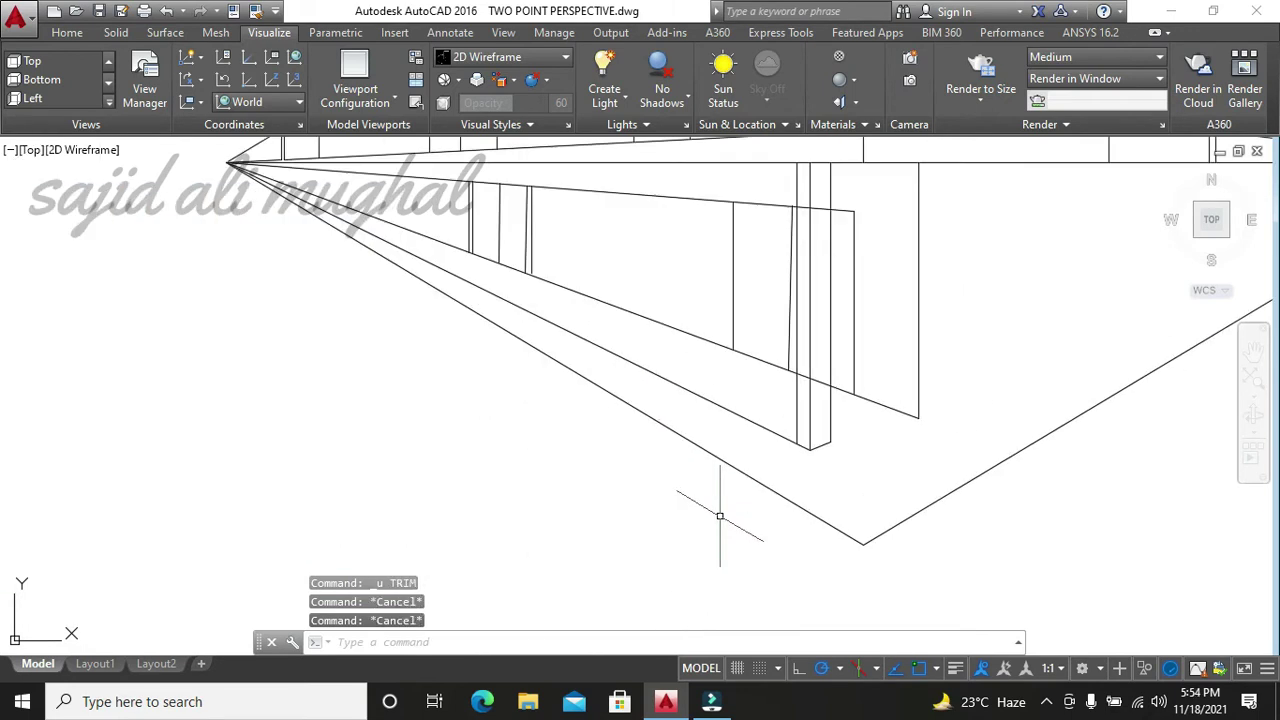
{"action": "type", "text": "1"}
{"action": "key", "text": "Return"}
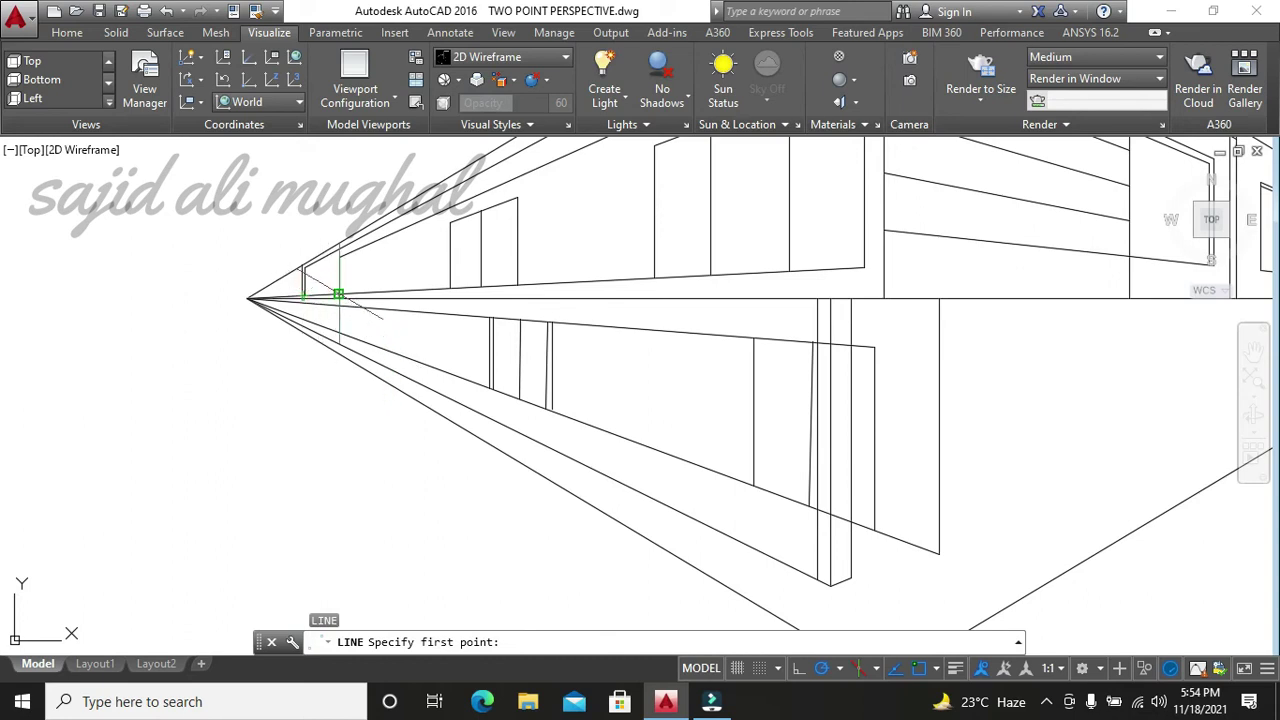
{"action": "scroll", "coordinate": [339, 294], "scroll_direction": "down", "scroll_amount": 5}
{"action": "scroll", "coordinate": [335, 260], "scroll_direction": "up", "scroll_amount": 3}
{"action": "scroll", "coordinate": [345, 272], "scroll_direction": "up", "scroll_amount": 3}
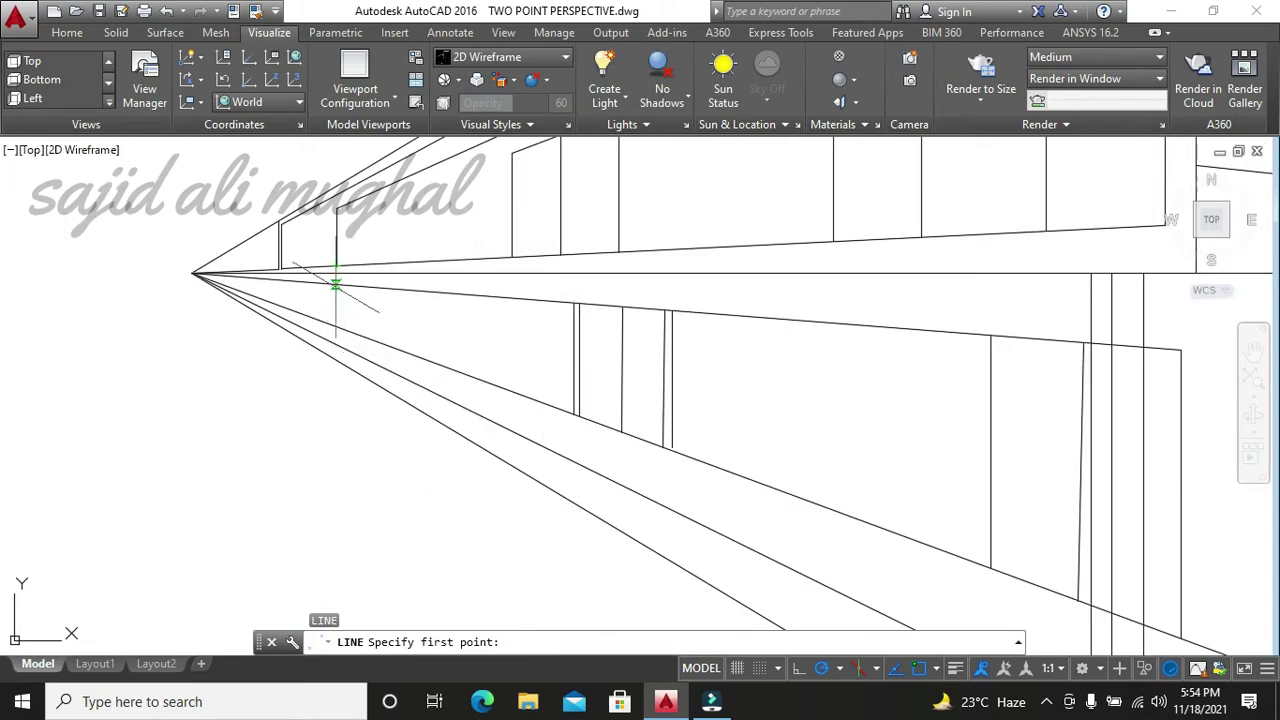
{"action": "left_click", "coordinate": [338, 271]}
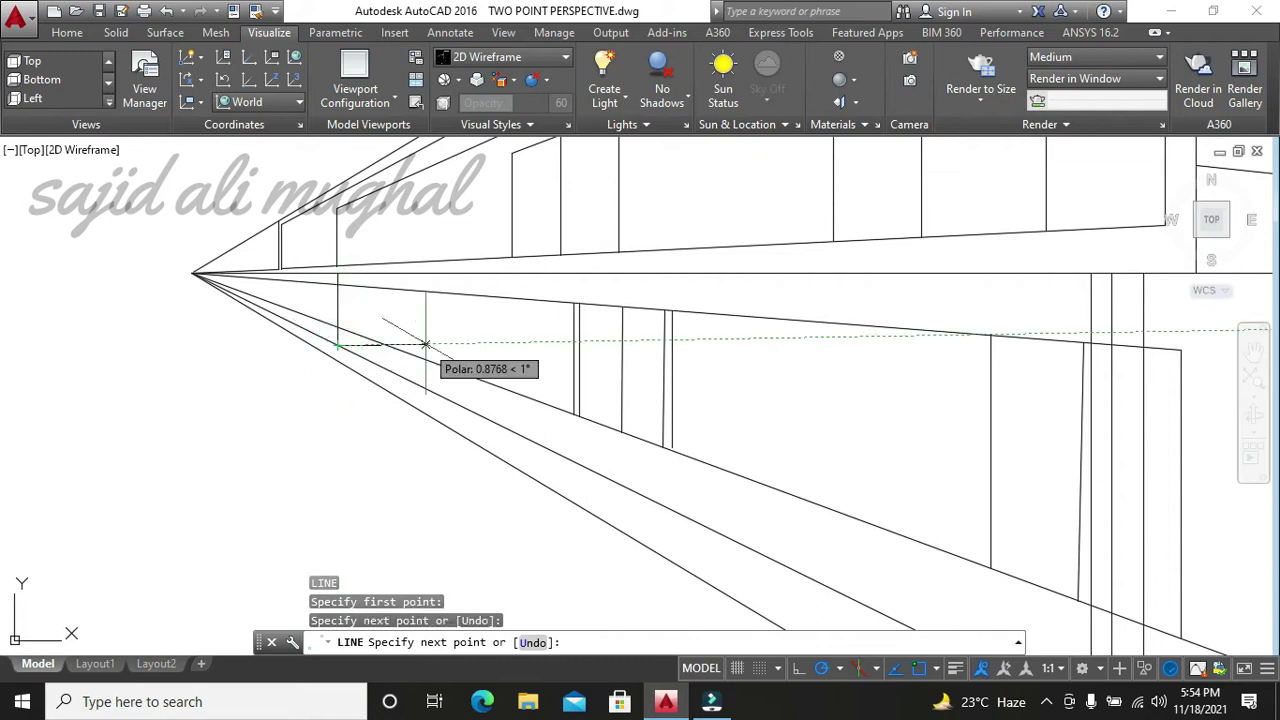
{"action": "scroll", "coordinate": [338, 358], "scroll_direction": "down", "scroll_amount": 3}
{"action": "key", "text": "Escape"}
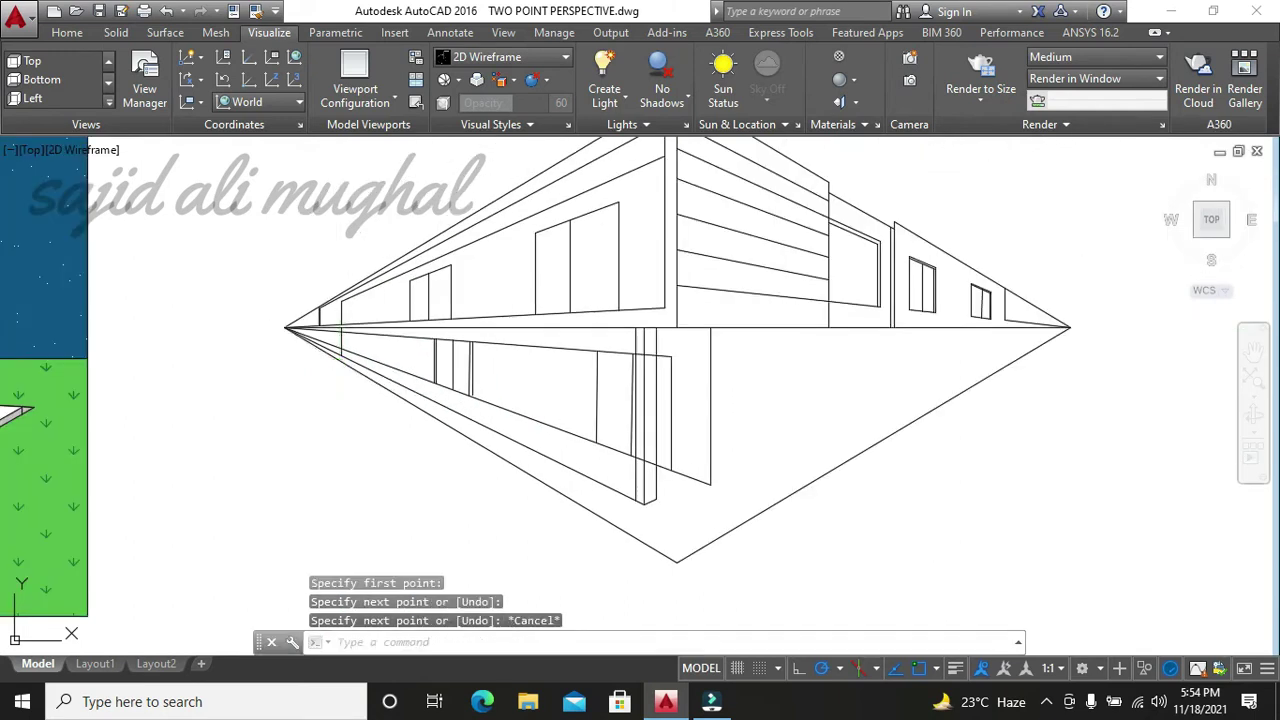
{"action": "scroll", "coordinate": [338, 358], "scroll_direction": "down", "scroll_amount": 3}
{"action": "scroll", "coordinate": [313, 418], "scroll_direction": "up", "scroll_amount": 3}
{"action": "key", "text": "Escape"}
{"action": "key", "text": "Escape"}
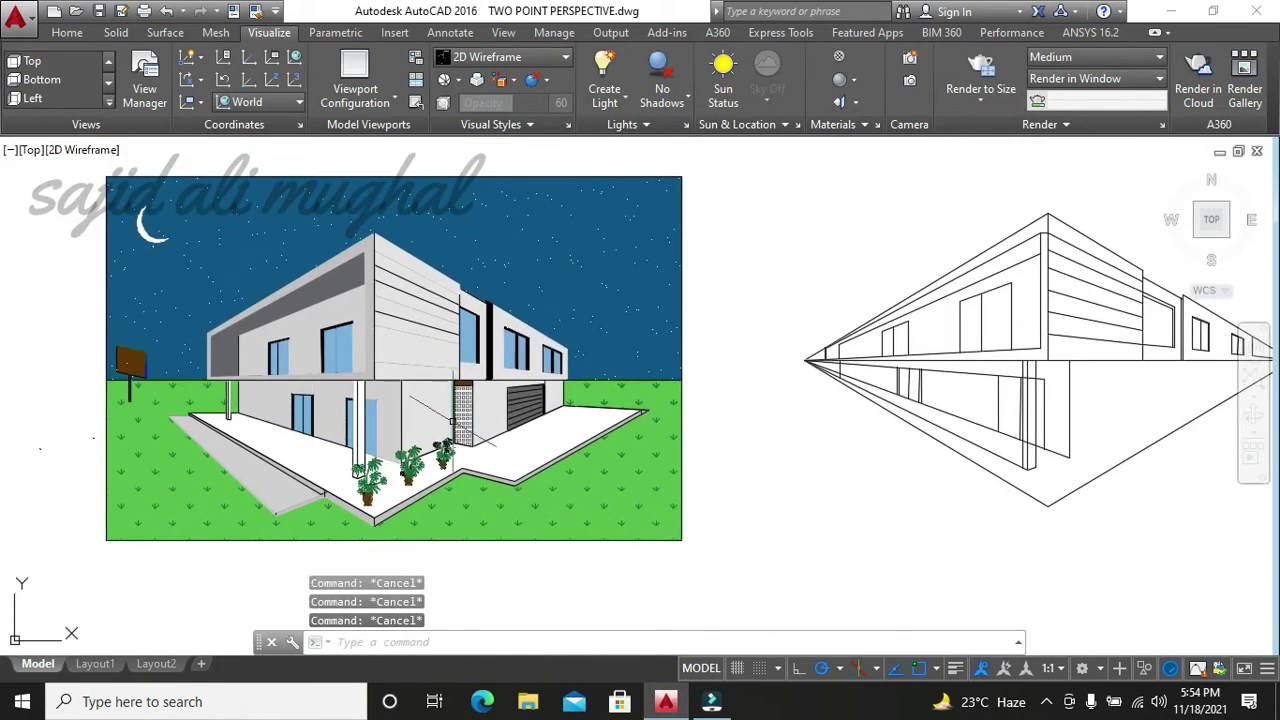
{"action": "scroll", "coordinate": [452, 420], "scroll_direction": "up", "scroll_amount": 2}
- Draw a vertical edge down from the vanishing-line intersection on the lower wall
{"action": "middle_click_drag", "start_coordinate": [628, 396], "coordinate": [570, 434]}
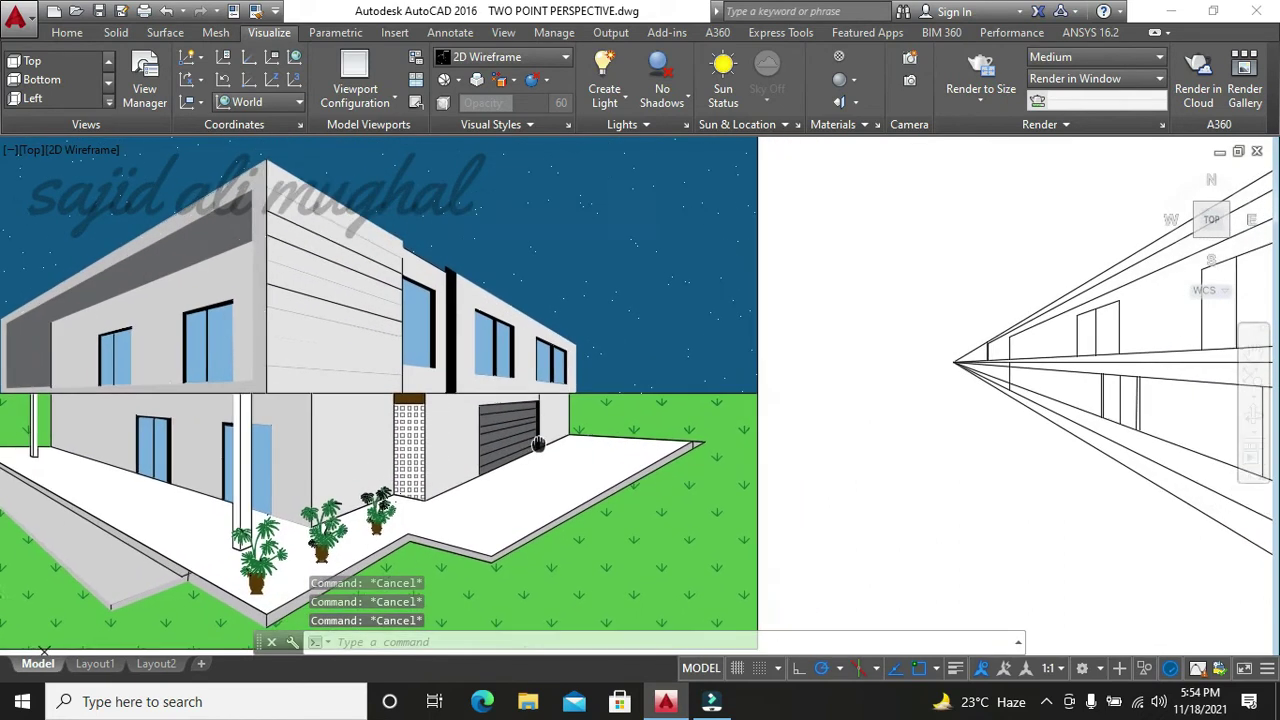
{"action": "scroll", "coordinate": [608, 457], "scroll_direction": "up", "scroll_amount": 4}
{"action": "type", "text": "l"}
{"action": "key", "text": "Return"}
{"action": "scroll", "coordinate": [720, 430], "scroll_direction": "up", "scroll_amount": 4}
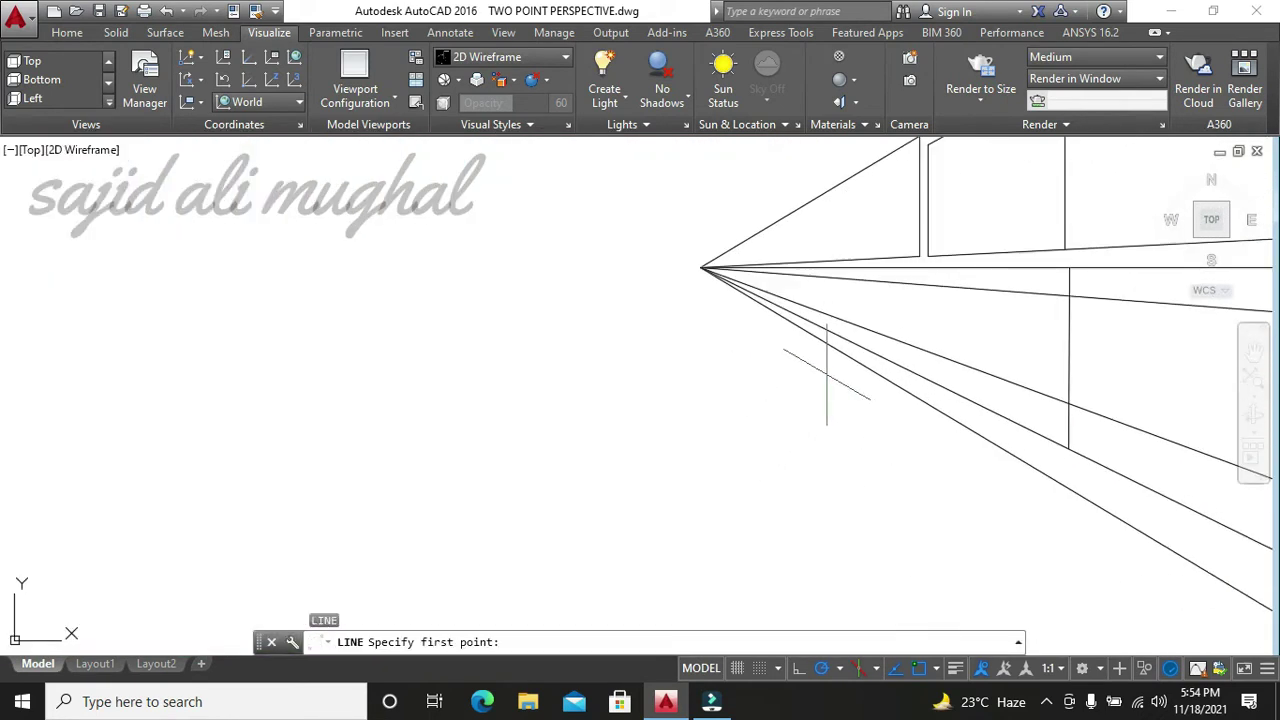
{"action": "scroll", "coordinate": [830, 377], "scroll_direction": "down", "scroll_amount": 2}
{"action": "scroll", "coordinate": [952, 308], "scroll_direction": "down", "scroll_amount": 6}
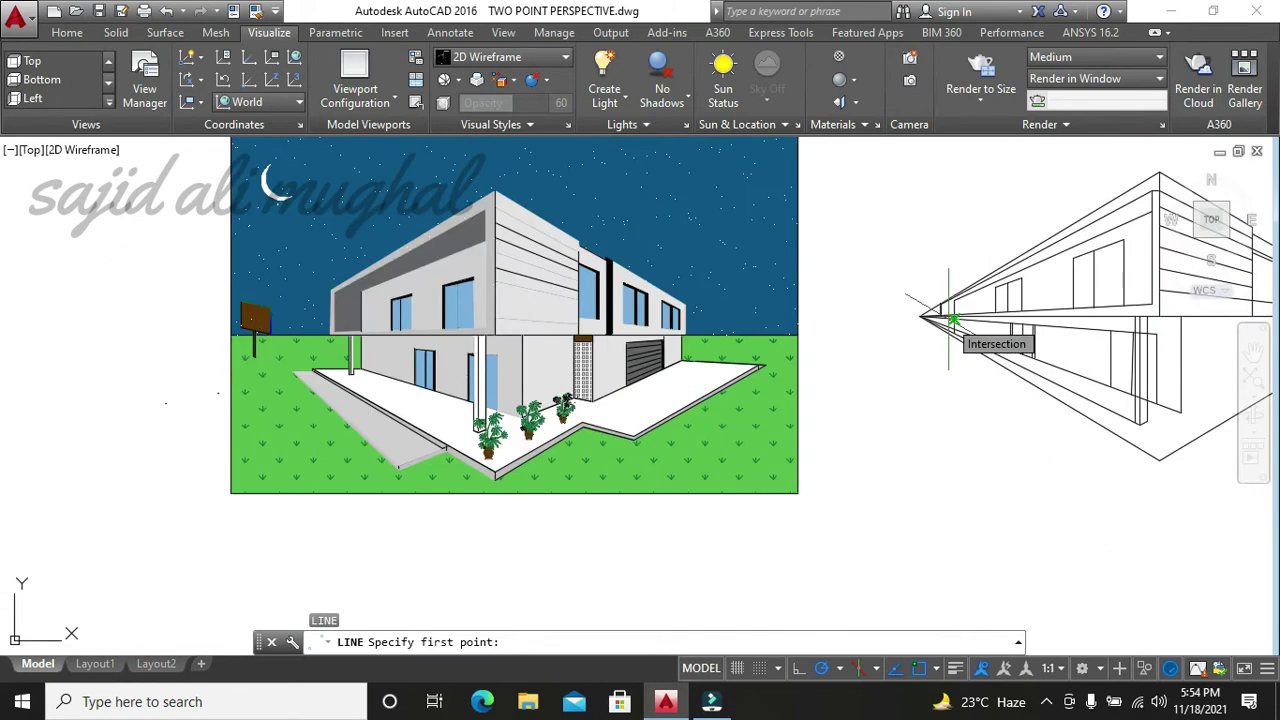
{"action": "scroll", "coordinate": [954, 325], "scroll_direction": "up", "scroll_amount": 6}
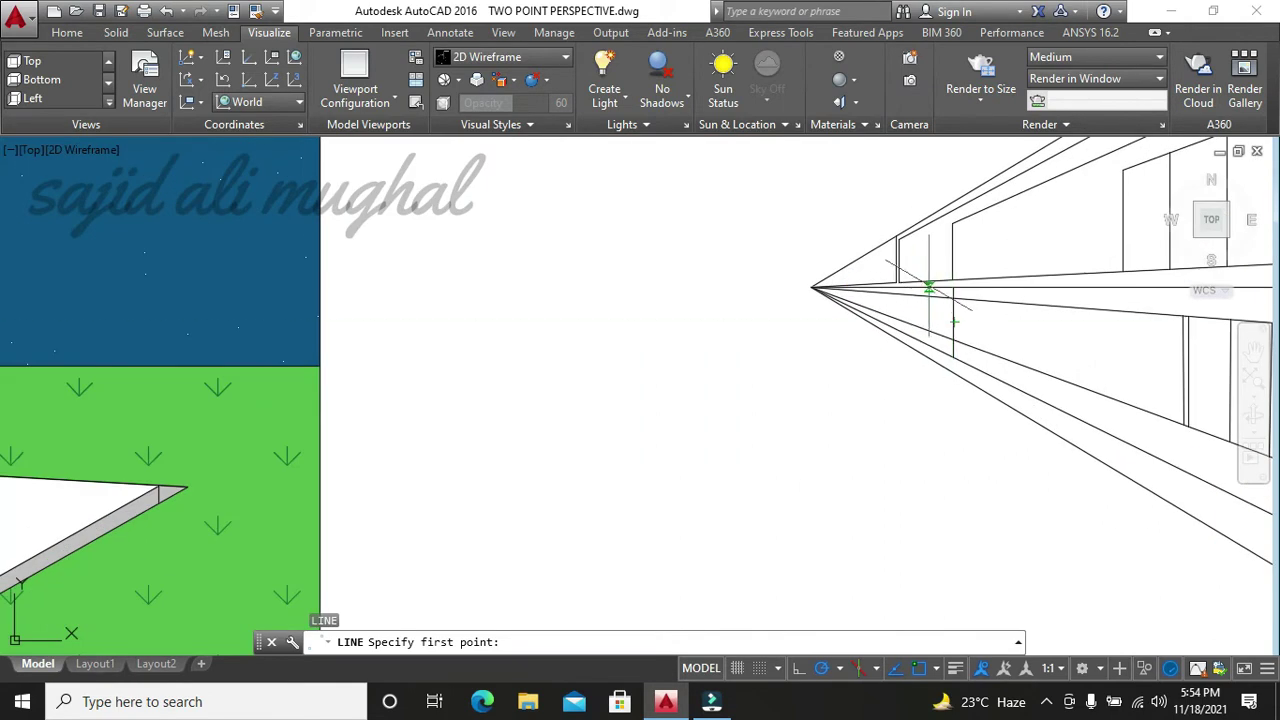
{"action": "left_click", "coordinate": [933, 288]}
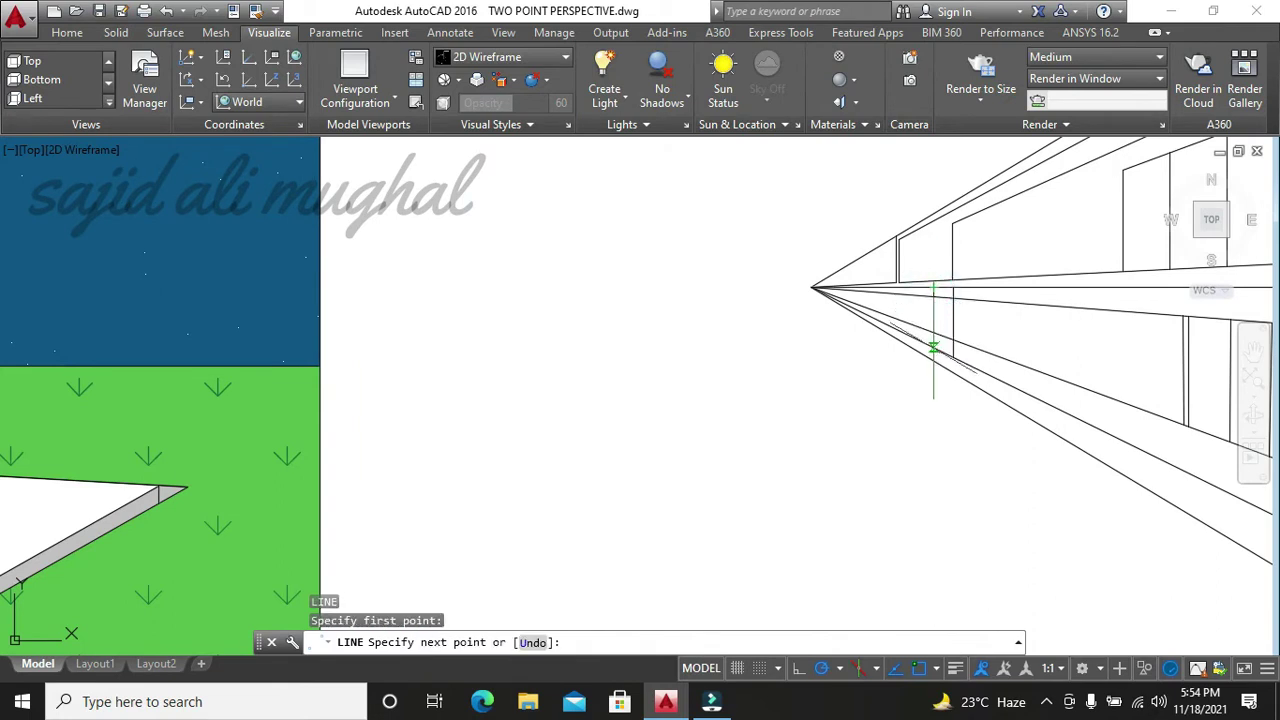
{"action": "left_click", "coordinate": [930, 349]}
{"action": "key", "text": "Return"}
{"action": "key", "text": "Return"}
- Draw two side-by-side vertical post edges from the upper perspective line past the lower one
{"action": "scroll", "coordinate": [927, 315], "scroll_direction": "up", "scroll_amount": 4}
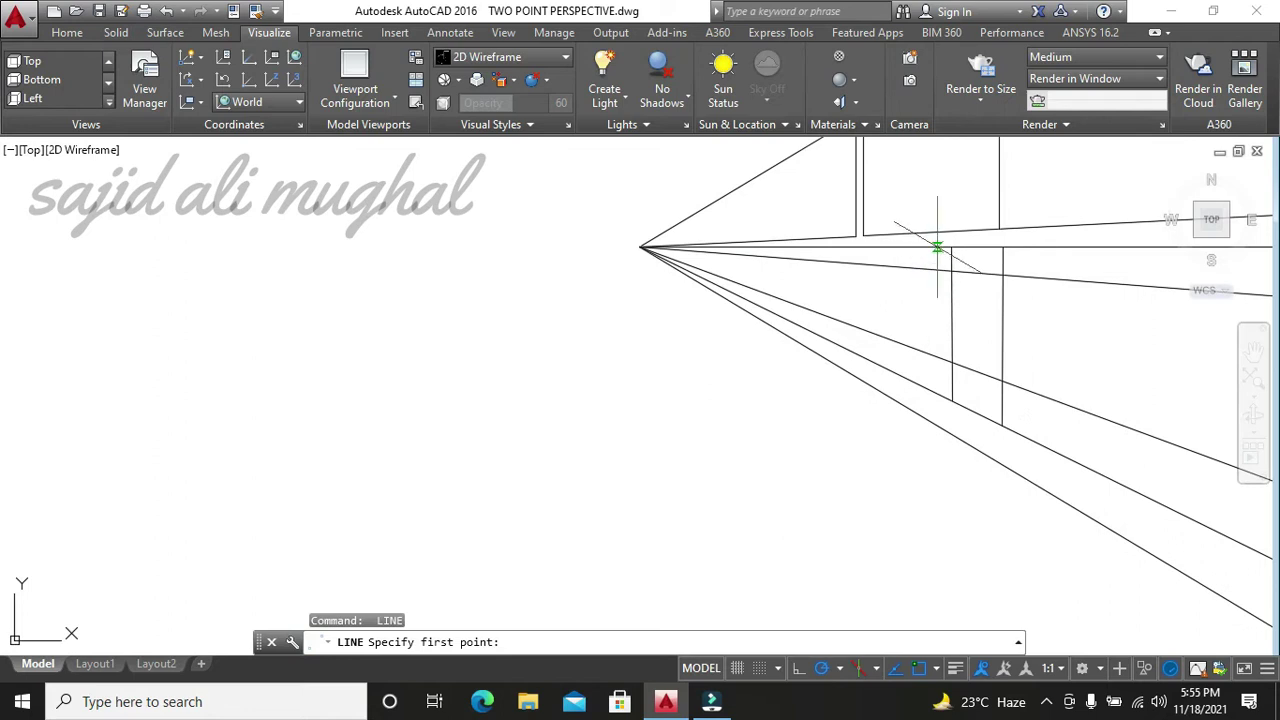
{"action": "left_click", "coordinate": [937, 247]}
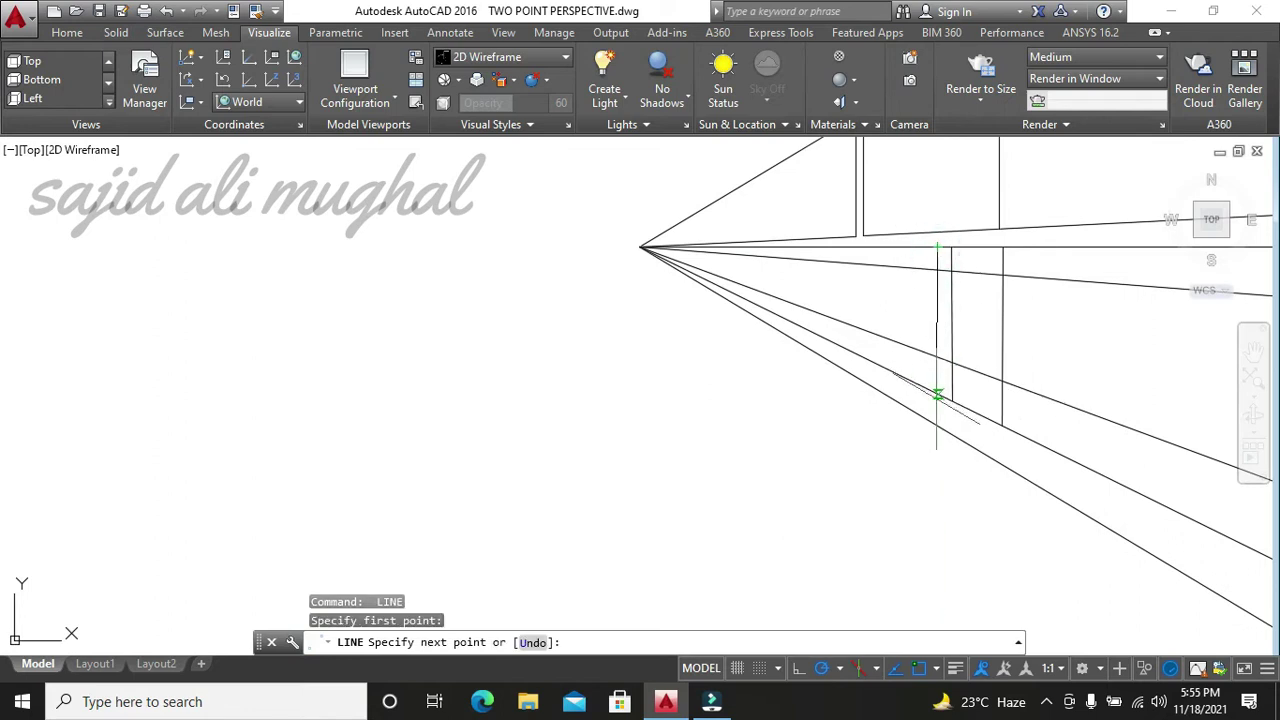
{"action": "left_click", "coordinate": [937, 403]}
{"action": "key", "text": "Return"}
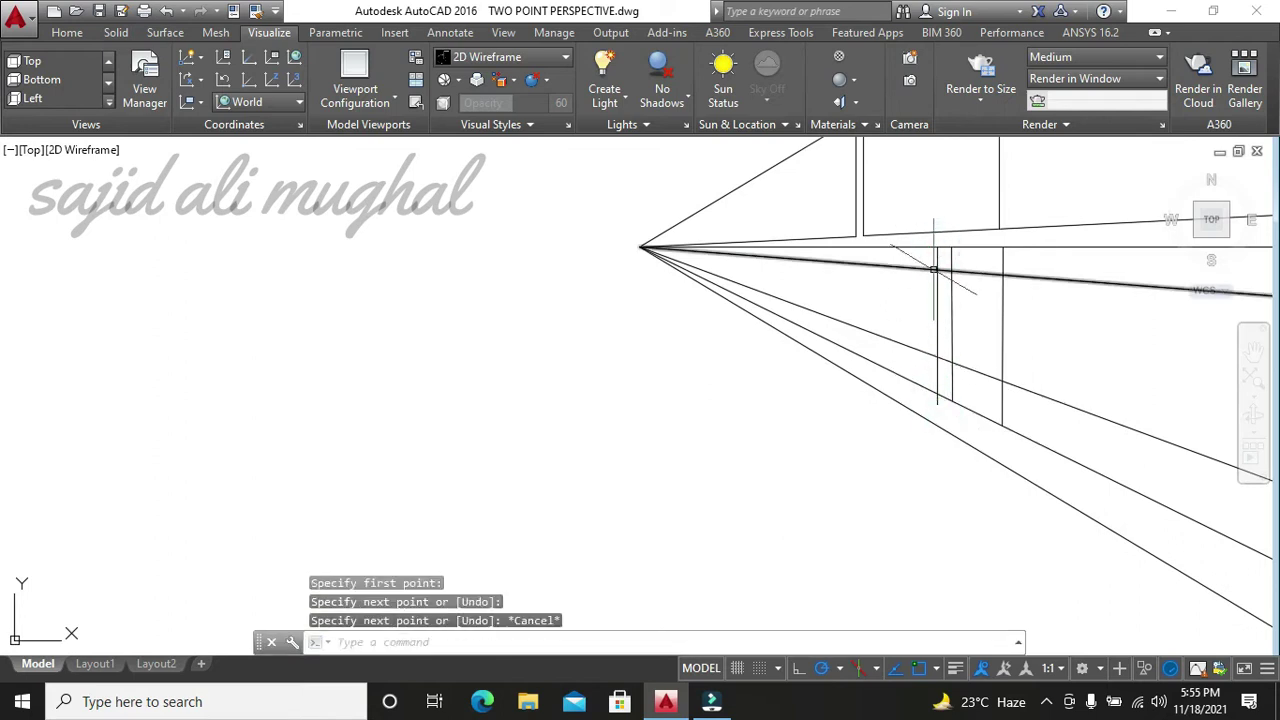
{"action": "key", "text": "Return"}
{"action": "left_click", "coordinate": [928, 247]}
{"action": "left_click", "coordinate": [928, 400]}
- Trim the two post edges' stubs below the lower diagonal, then zoom out to the reference
{"action": "key", "text": "Escape"}
{"action": "key", "text": "Escape"}
{"action": "key", "text": "Escape"}
{"action": "type", "text": "tr"}
{"action": "key", "text": "Return"}
{"action": "key", "text": "Return"}
{"action": "left_click", "coordinate": [937, 410]}
{"action": "left_click", "coordinate": [929, 400]}
{"action": "left_click", "coordinate": [873, 381]}
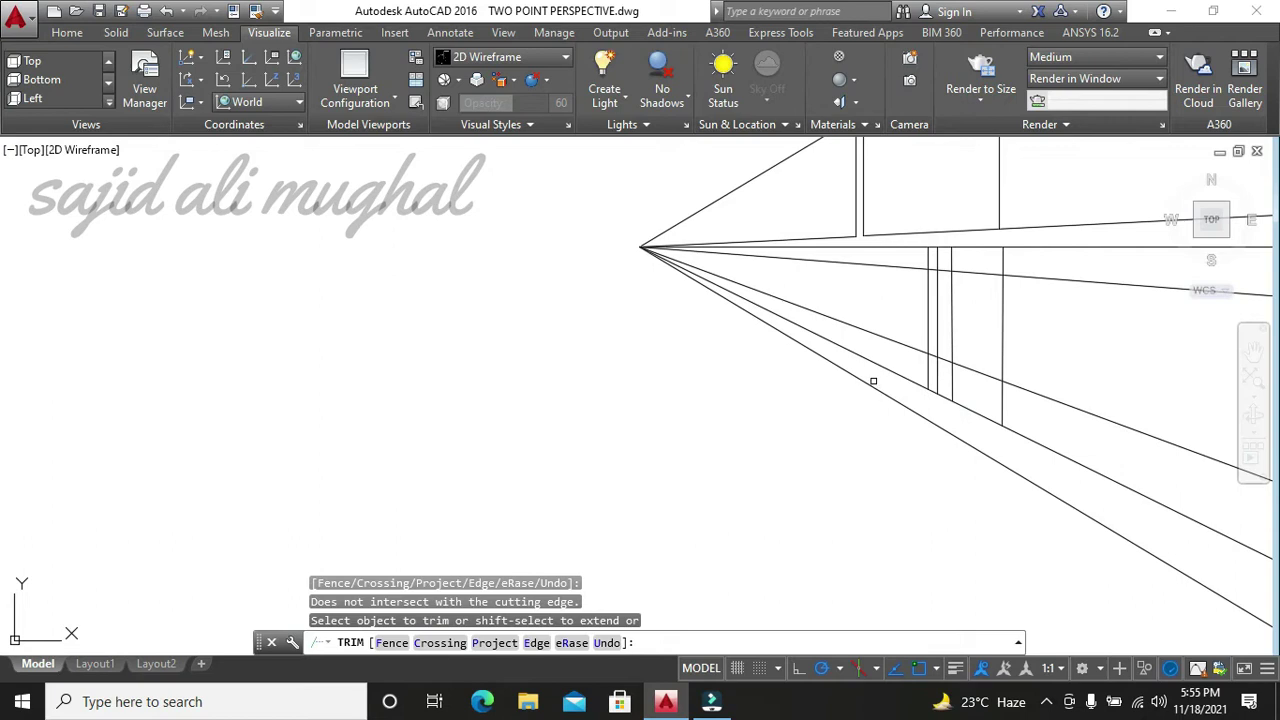
{"action": "left_click", "coordinate": [878, 379]}
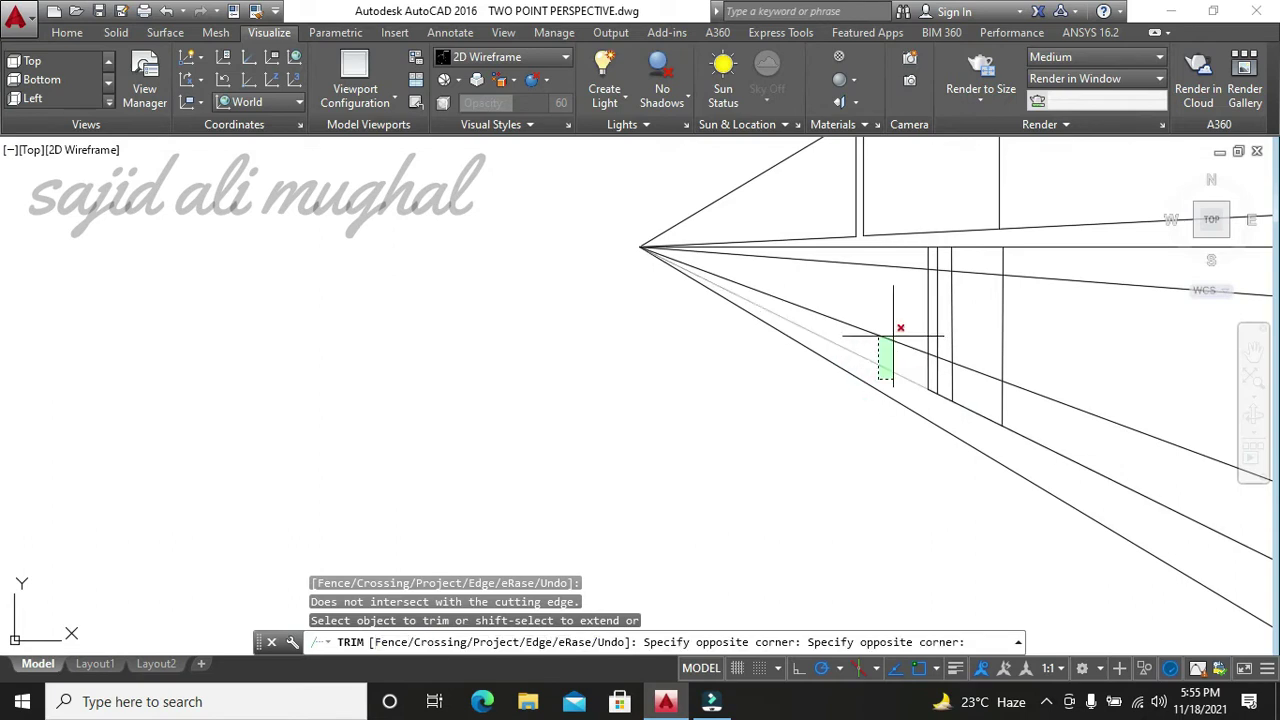
{"action": "left_click", "coordinate": [907, 255]}
{"action": "scroll", "coordinate": [907, 255], "scroll_direction": "down", "scroll_amount": 2}
{"action": "mouse_move", "coordinate": [907, 255]}
{"action": "middle_mouse_down"}
{"action": "mouse_move", "coordinate": [1036, 307]}
{"action": "mouse_move", "coordinate": [1135, 376]}
{"action": "mouse_move", "coordinate": [1079, 388]}
{"action": "middle_mouse_up"}
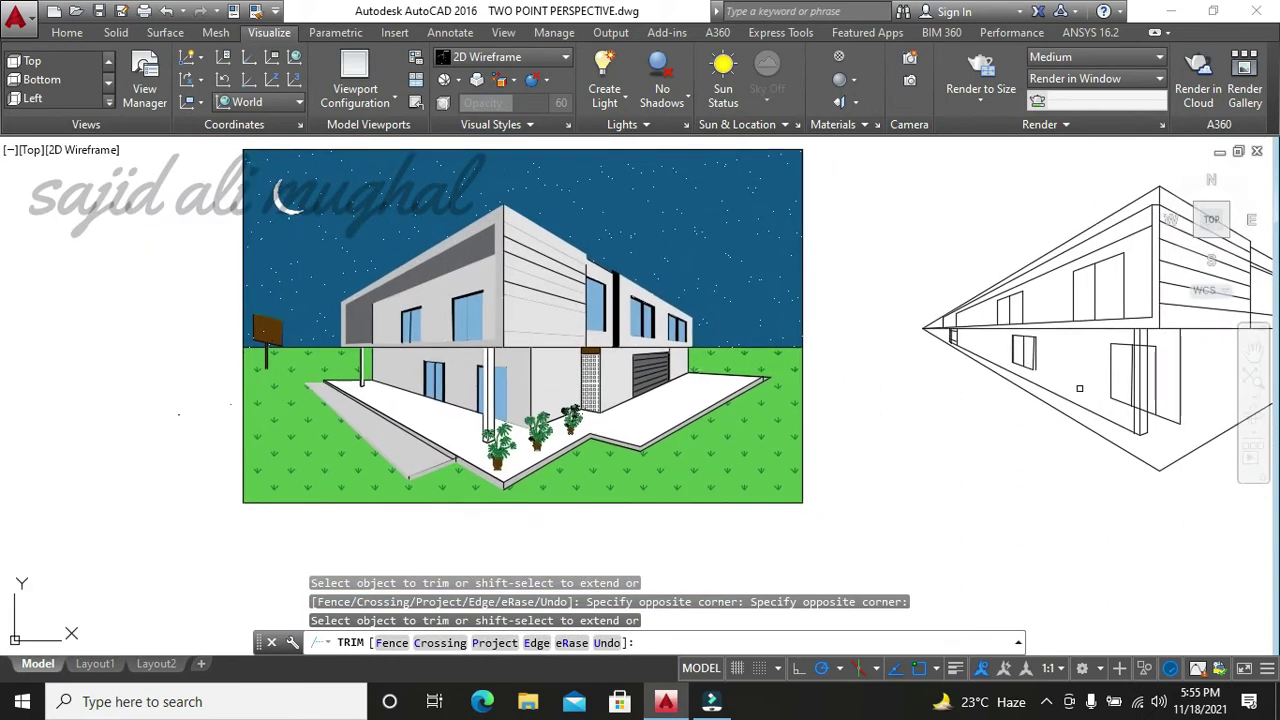
{"action": "key", "text": "Escape"}
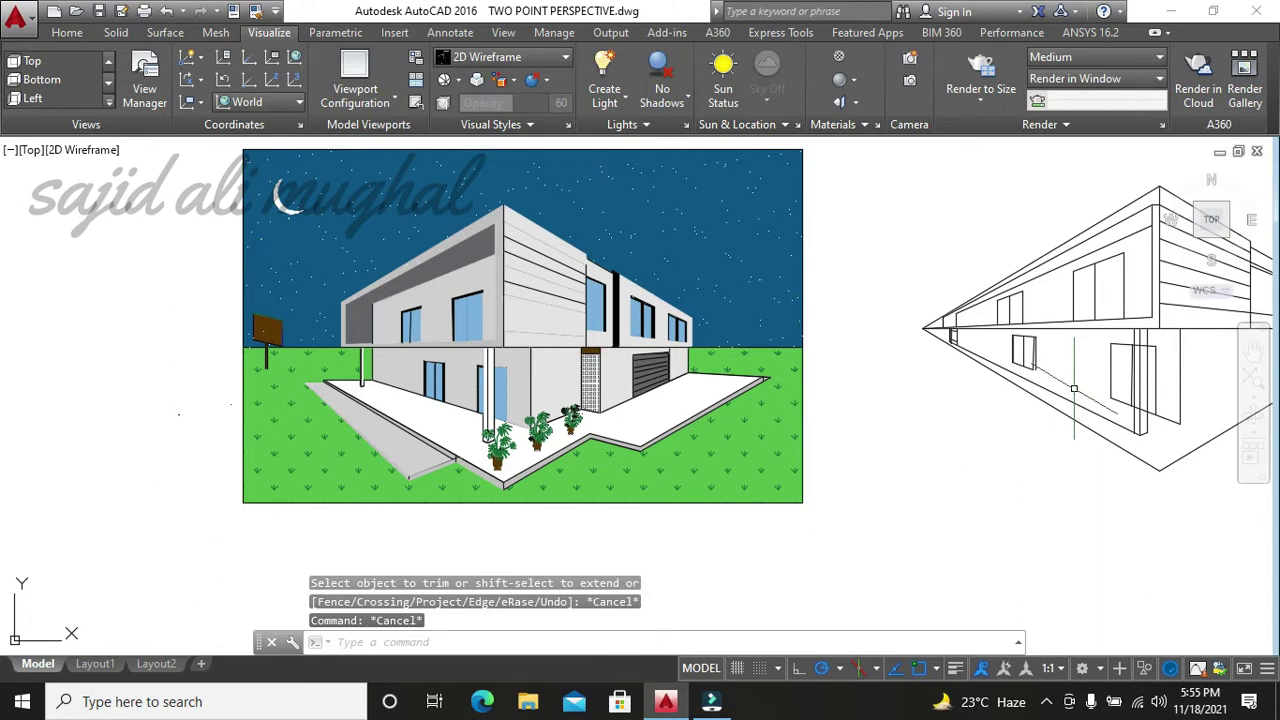
{"action": "type", "text": "l"}
{"action": "key", "text": "Return"}
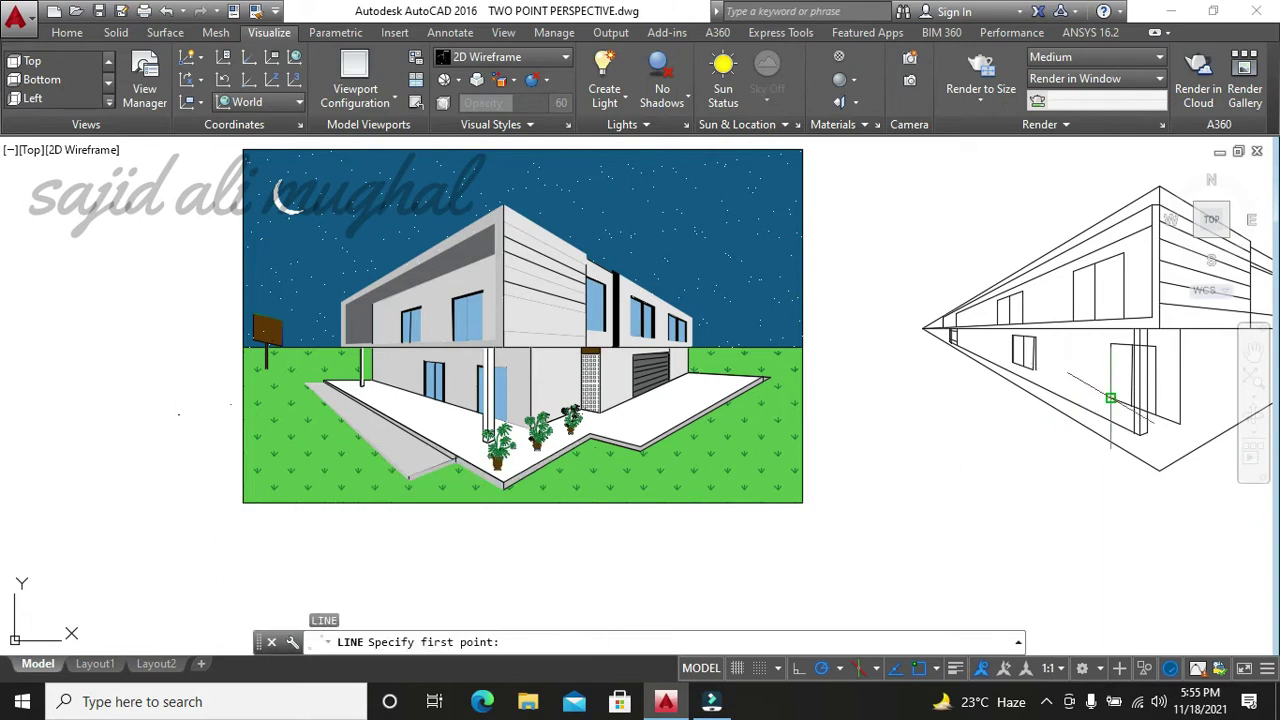
{"action": "left_click", "coordinate": [1110, 398]}
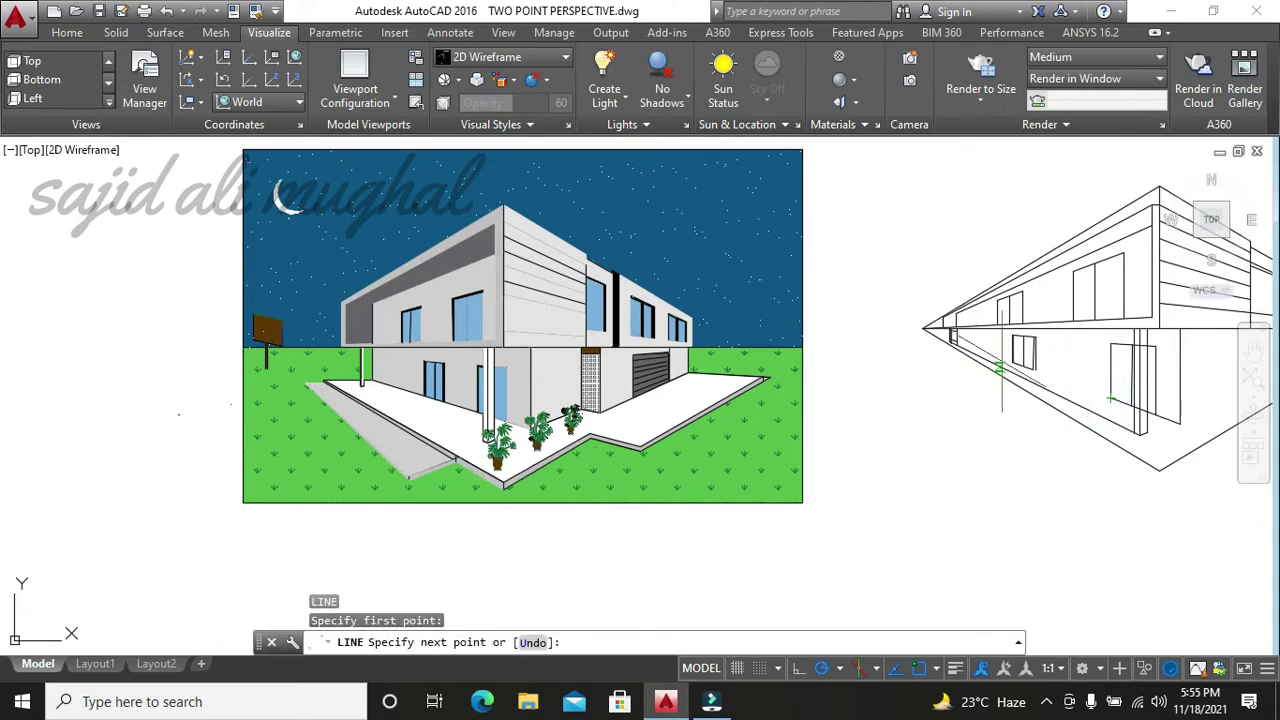
{"action": "scroll", "coordinate": [970, 336], "scroll_direction": "up", "scroll_amount": 4}
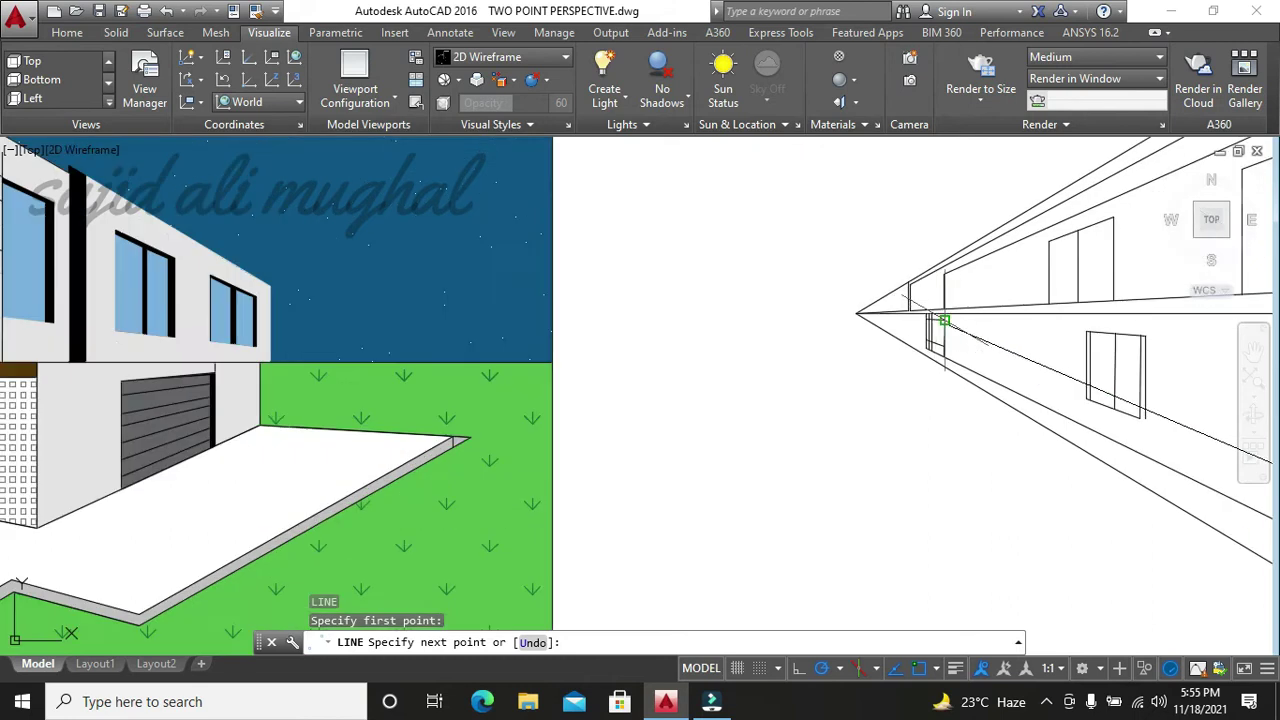
{"action": "key", "text": "Escape"}
{"action": "key", "text": "Escape"}
{"action": "key", "text": "Escape"}
{"action": "scroll", "coordinate": [780, 400], "scroll_direction": "down", "scroll_amount": 4}
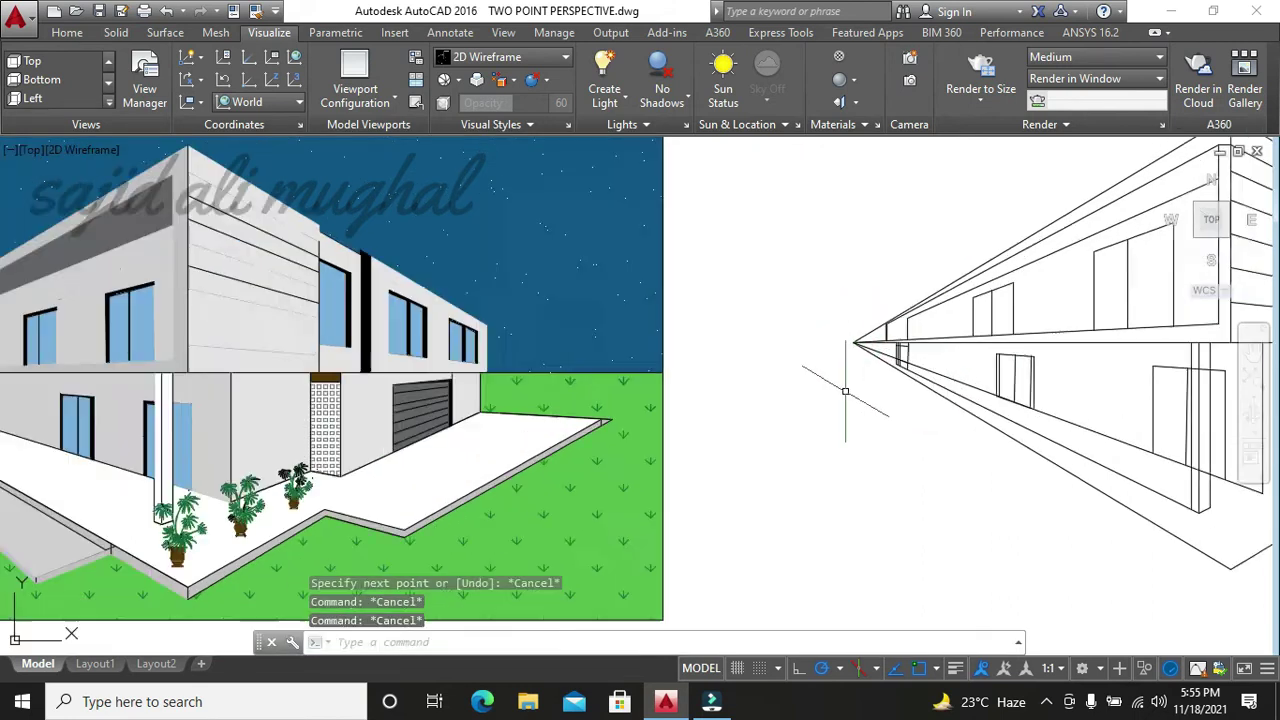
{"action": "scroll", "coordinate": [748, 405], "scroll_direction": "up", "scroll_amount": 5}
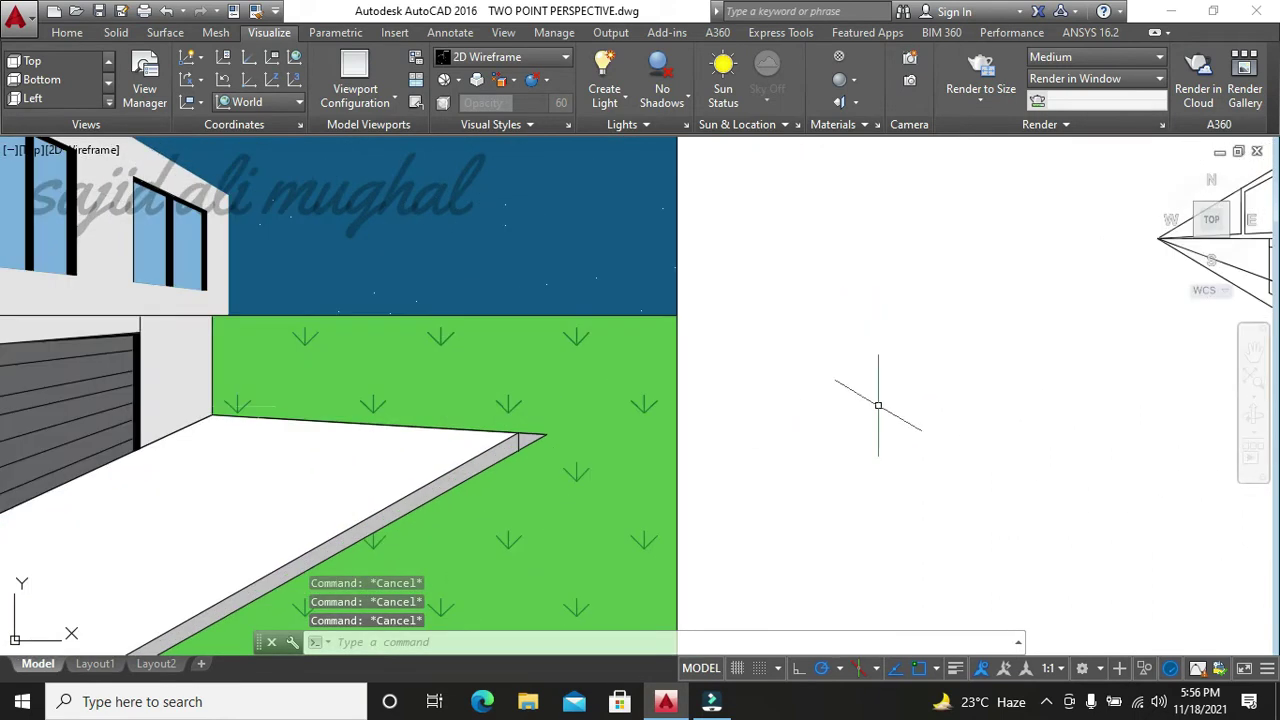
{"action": "middle_click_drag", "start_coordinate": [877, 400], "coordinate": [433, 459]}
- Trim the overhanging stubs at the small post near the left vanishing point
{"action": "type", "text": "tr"}
{"action": "key", "text": "Return"}
{"action": "key", "text": "Return"}
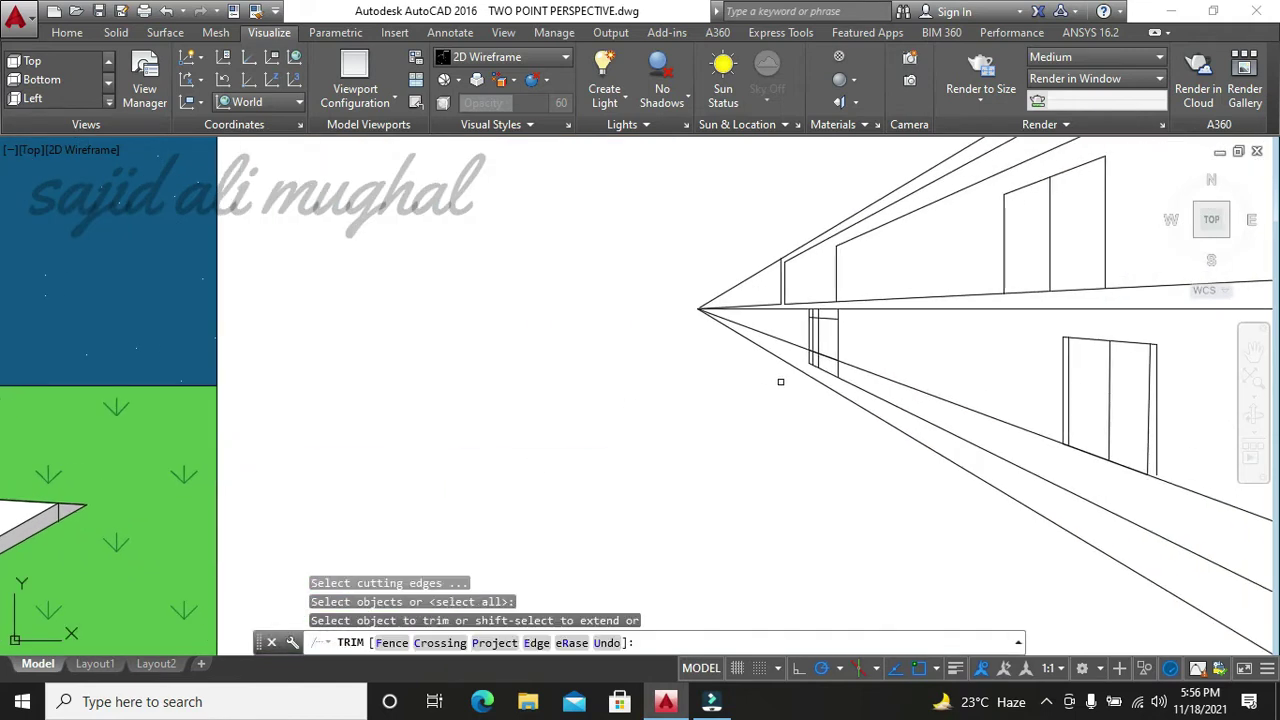
{"action": "left_click", "coordinate": [835, 357]}
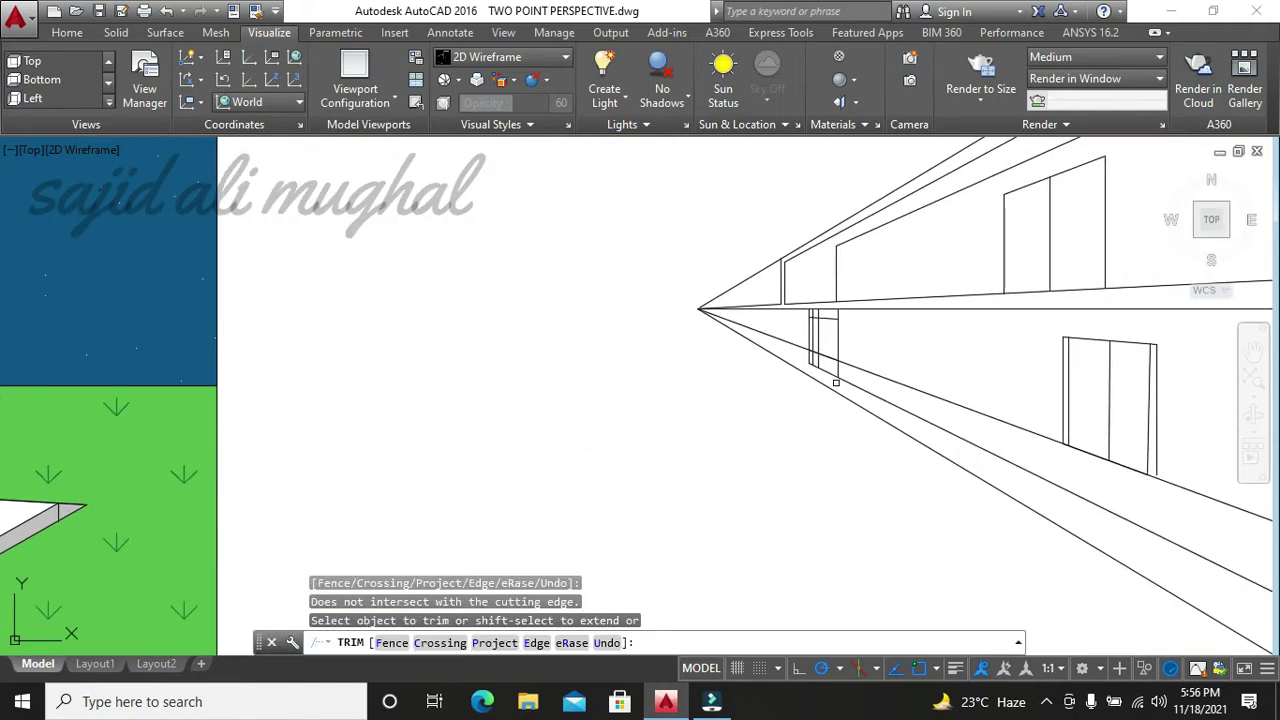
{"action": "left_click", "coordinate": [830, 371]}
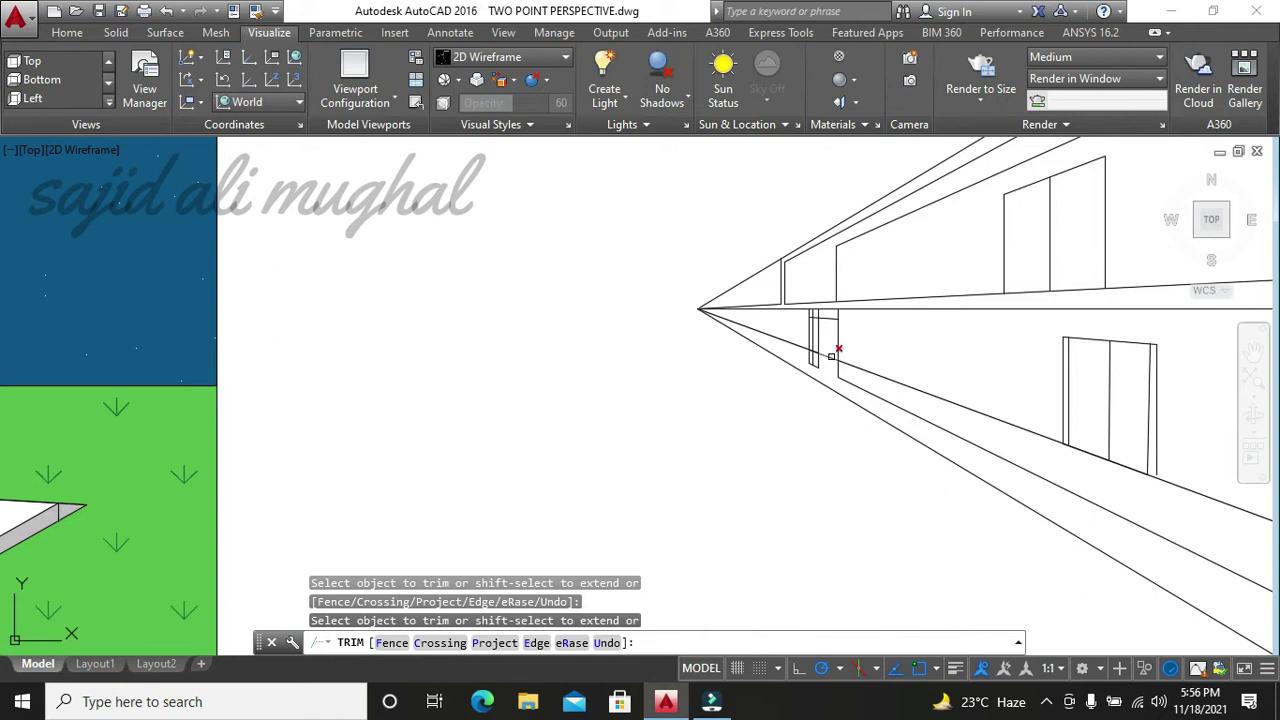
{"action": "scroll", "coordinate": [820, 368], "scroll_direction": "up", "scroll_amount": 3}
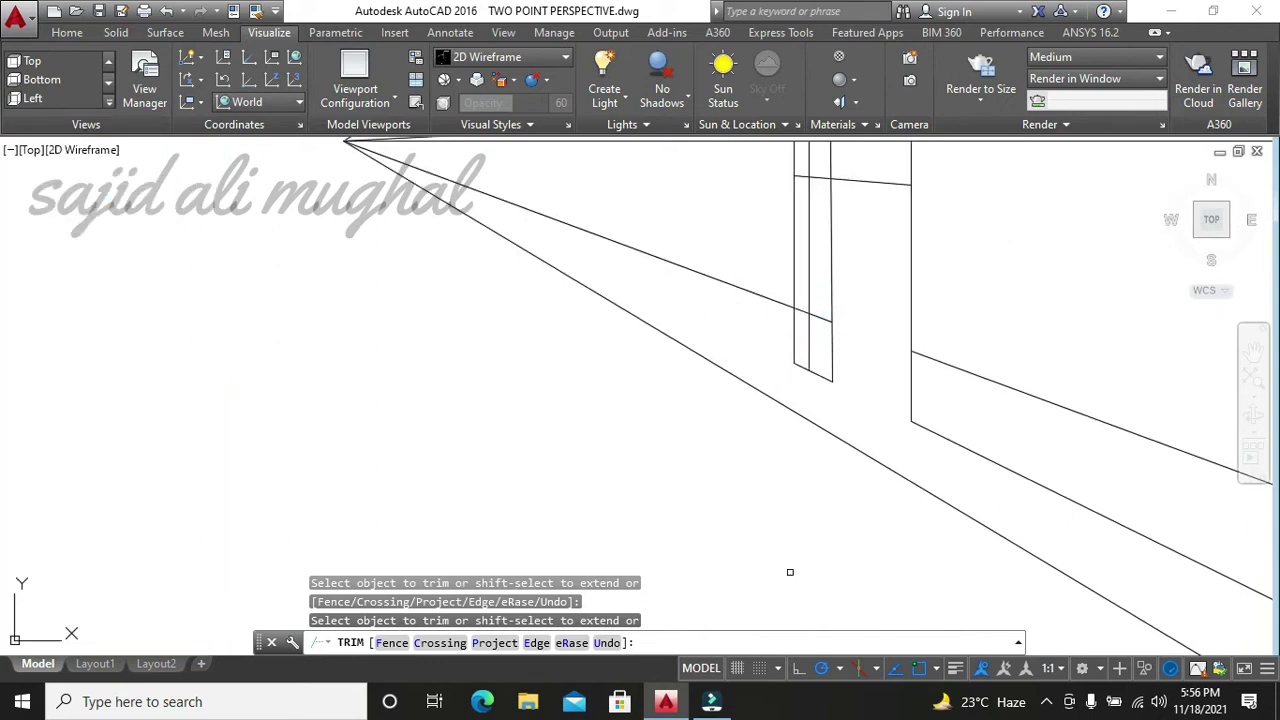
{"action": "left_click", "coordinate": [820, 309]}
- Delete the leftover short segment at the post
{"action": "key", "text": "Escape"}
{"action": "key", "text": "Escape"}
{"action": "left_click", "coordinate": [820, 317]}
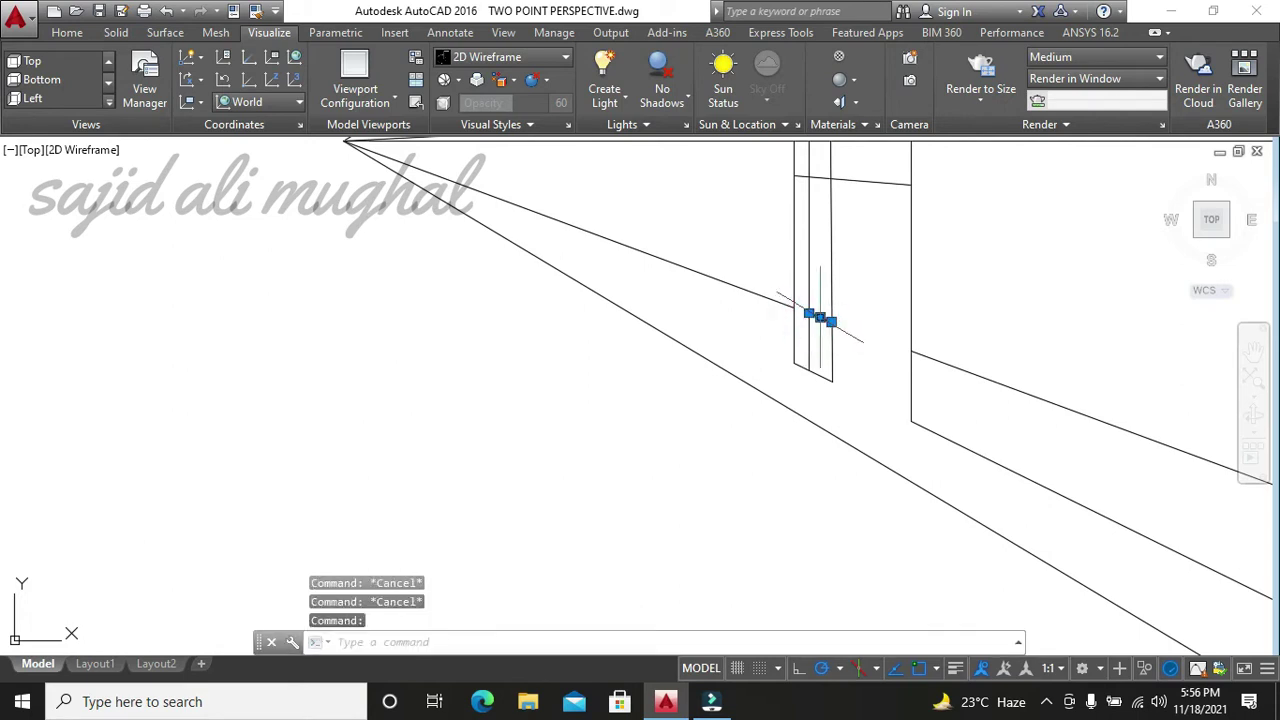
{"action": "key", "text": "Delete"}
{"action": "scroll", "coordinate": [820, 320], "scroll_direction": "down", "scroll_amount": 2}
{"action": "scroll", "coordinate": [820, 330], "scroll_direction": "down", "scroll_amount": 2}
{"action": "scroll", "coordinate": [822, 345], "scroll_direction": "down", "scroll_amount": 2}
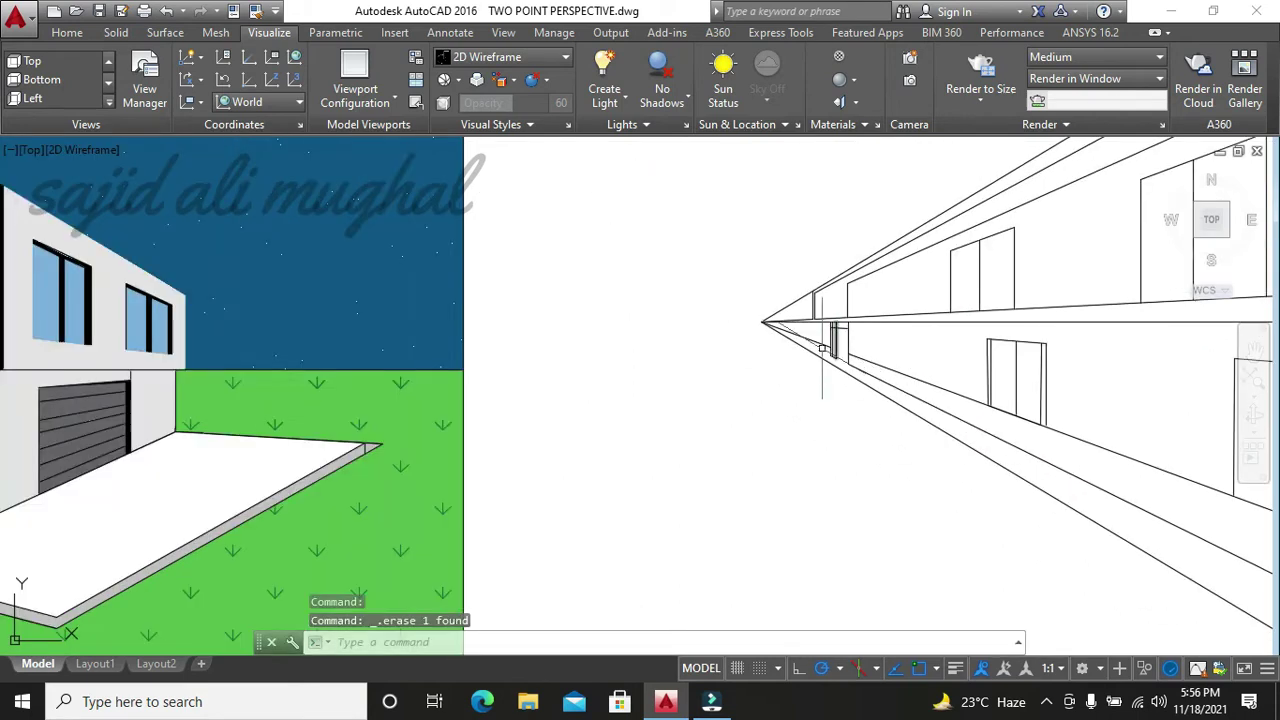
{"action": "scroll", "coordinate": [709, 363], "scroll_direction": "down", "scroll_amount": 3}
{"action": "scroll", "coordinate": [709, 363], "scroll_direction": "up", "scroll_amount": 2}
{"action": "scroll", "coordinate": [712, 370], "scroll_direction": "up", "scroll_amount": 2}
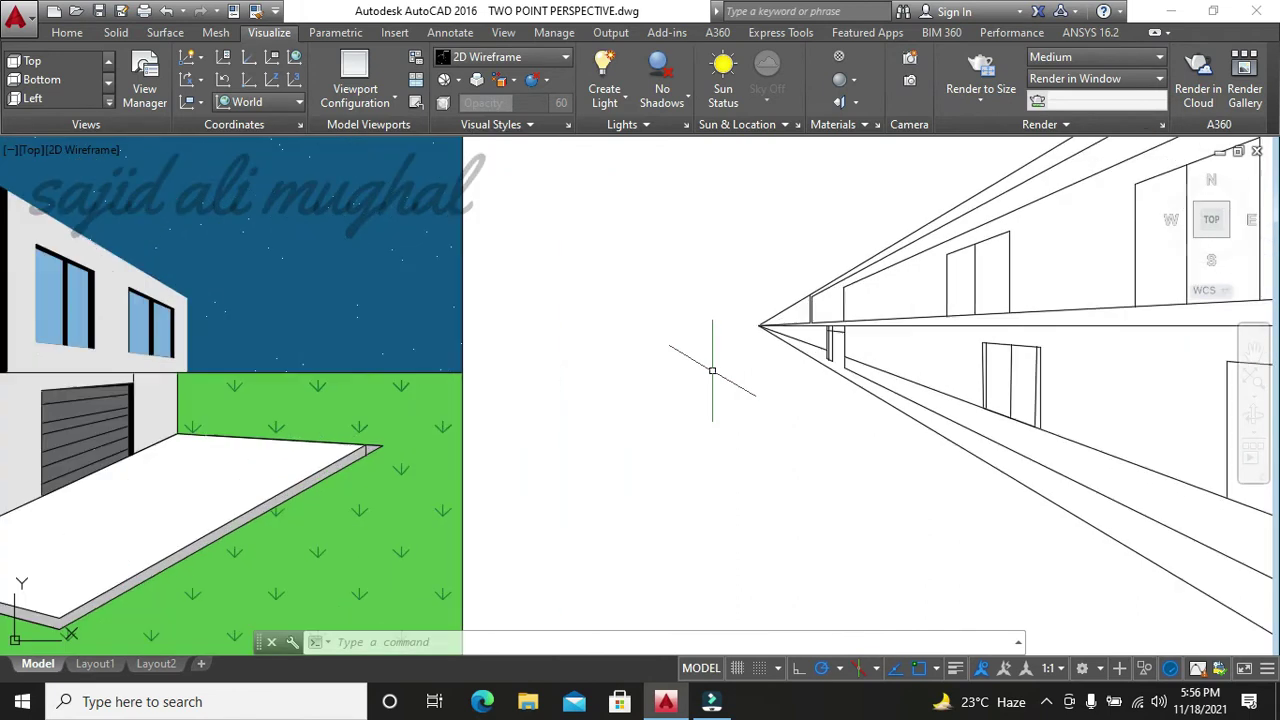
{"action": "scroll", "coordinate": [712, 370], "scroll_direction": "up", "scroll_amount": 2}
{"action": "scroll", "coordinate": [878, 377], "scroll_direction": "up", "scroll_amount": 2}
- Start a new line at the post's bottom corner
{"action": "type", "text": "l"}
{"action": "key", "text": "Return"}
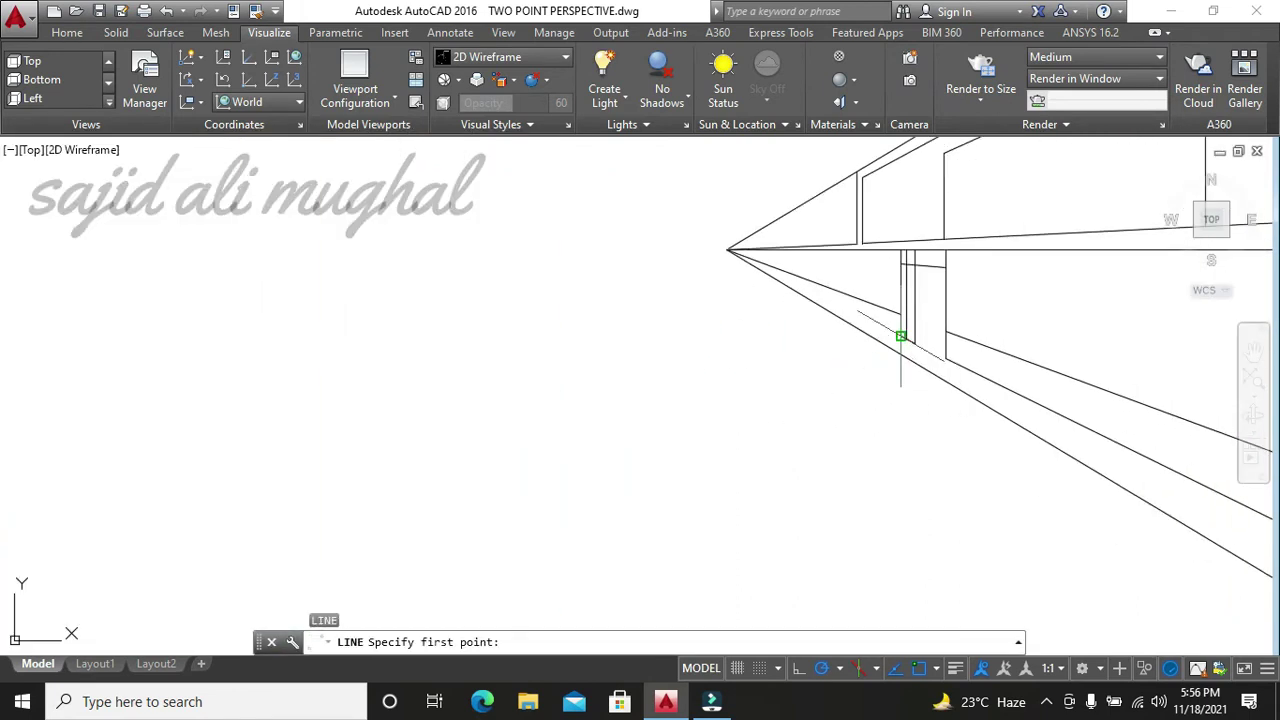
{"action": "left_click", "coordinate": [890, 341]}
{"action": "scroll", "coordinate": [890, 345], "scroll_direction": "down", "scroll_amount": 3}
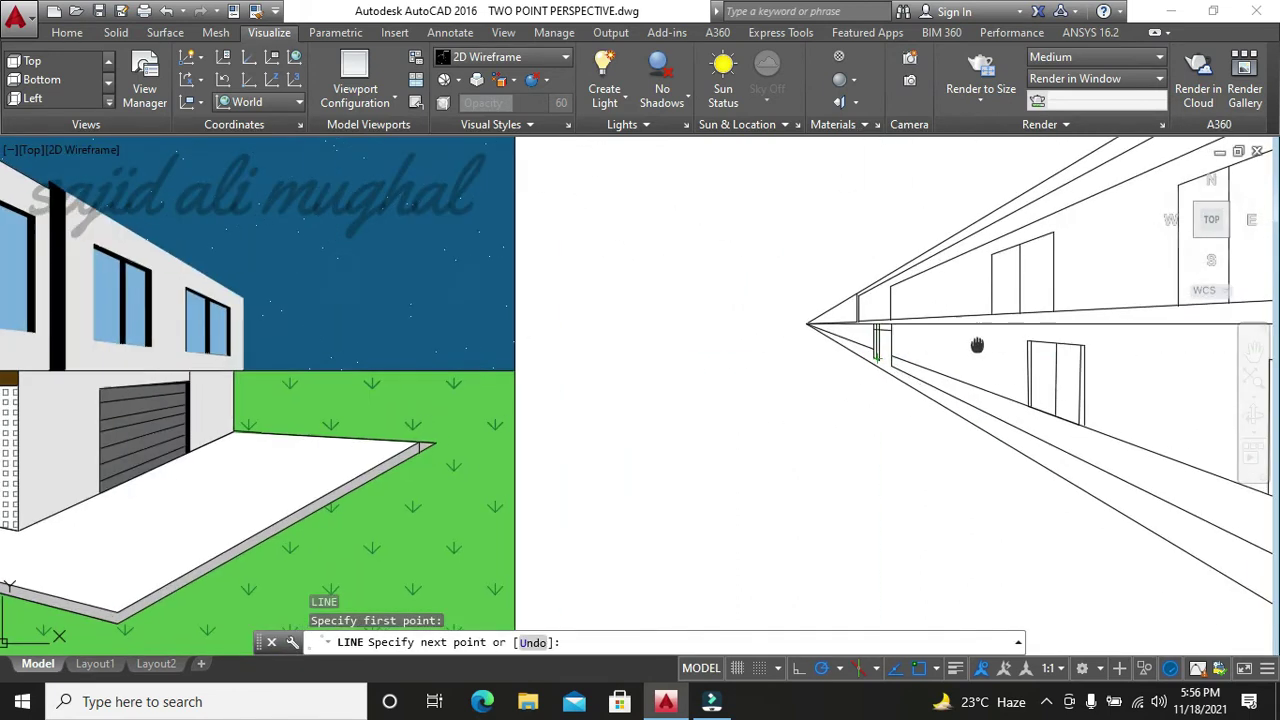
{"action": "scroll", "coordinate": [960, 370], "scroll_direction": "up", "scroll_amount": 2}
{"action": "scroll", "coordinate": [975, 425], "scroll_direction": "down", "scroll_amount": 2}
{"action": "scroll", "coordinate": [1012, 438], "scroll_direction": "up", "scroll_amount": 2}
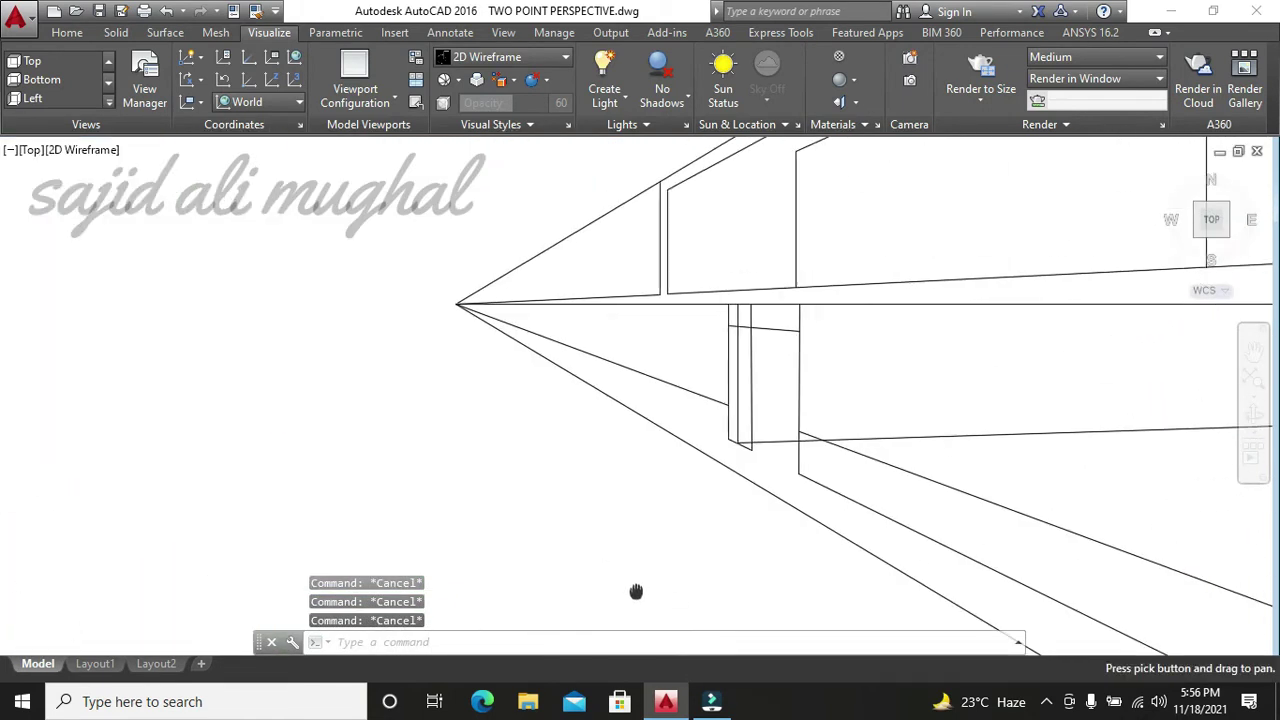
- Trim the stubs below the small post's bottom corner
{"action": "key", "text": "Escape"}
{"action": "type", "text": "tr"}
{"action": "key", "text": "Return"}
{"action": "key", "text": "Return"}
{"action": "left_click", "coordinate": [746, 464]}
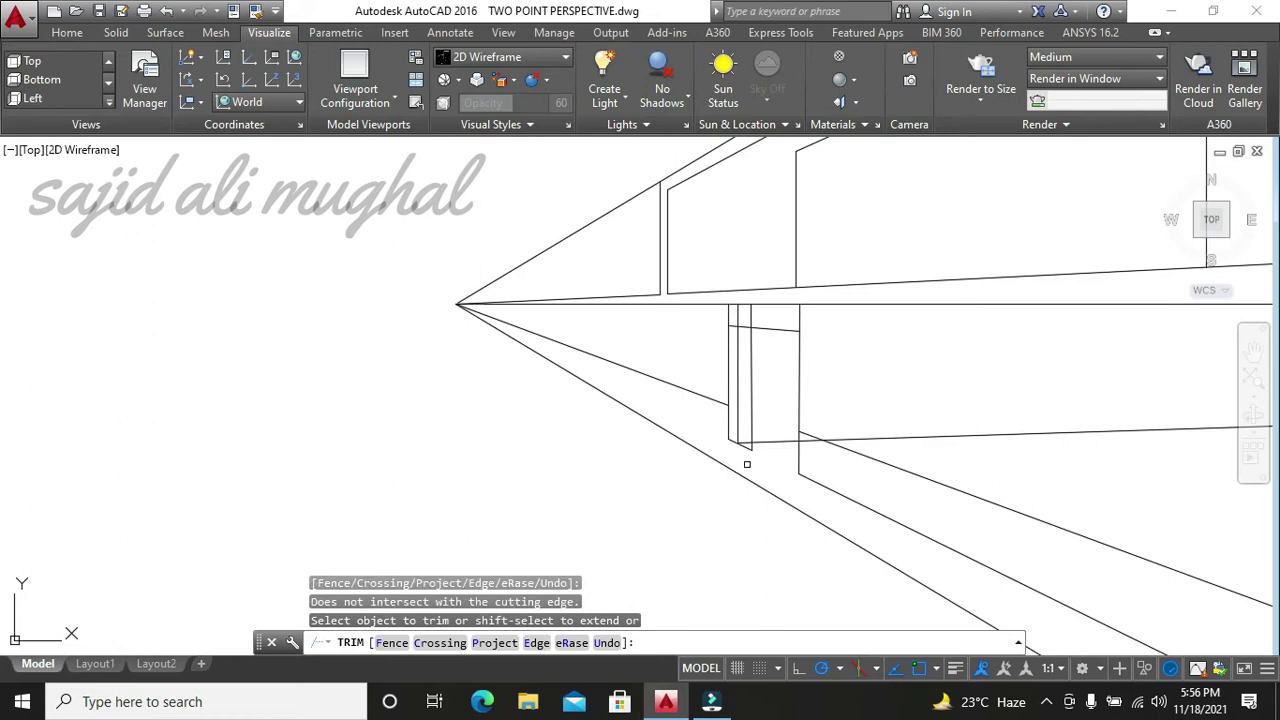
{"action": "left_click", "coordinate": [750, 446]}
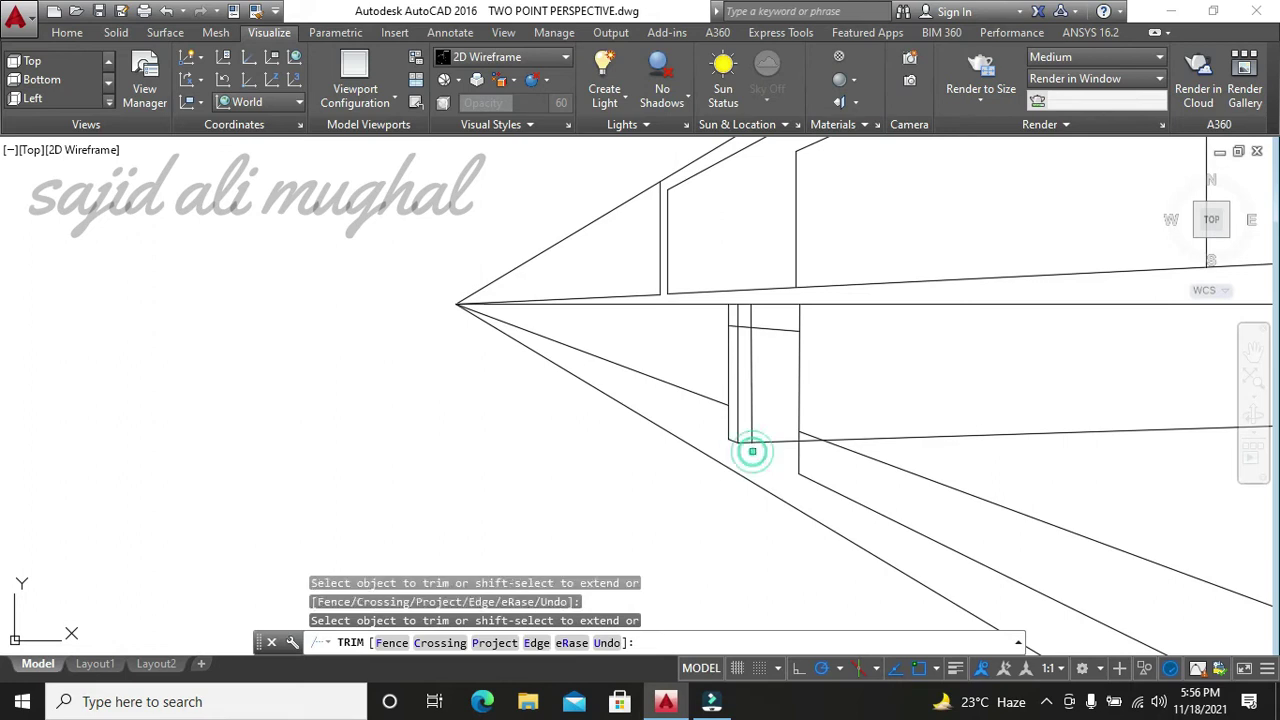
{"action": "left_click", "coordinate": [731, 479]}
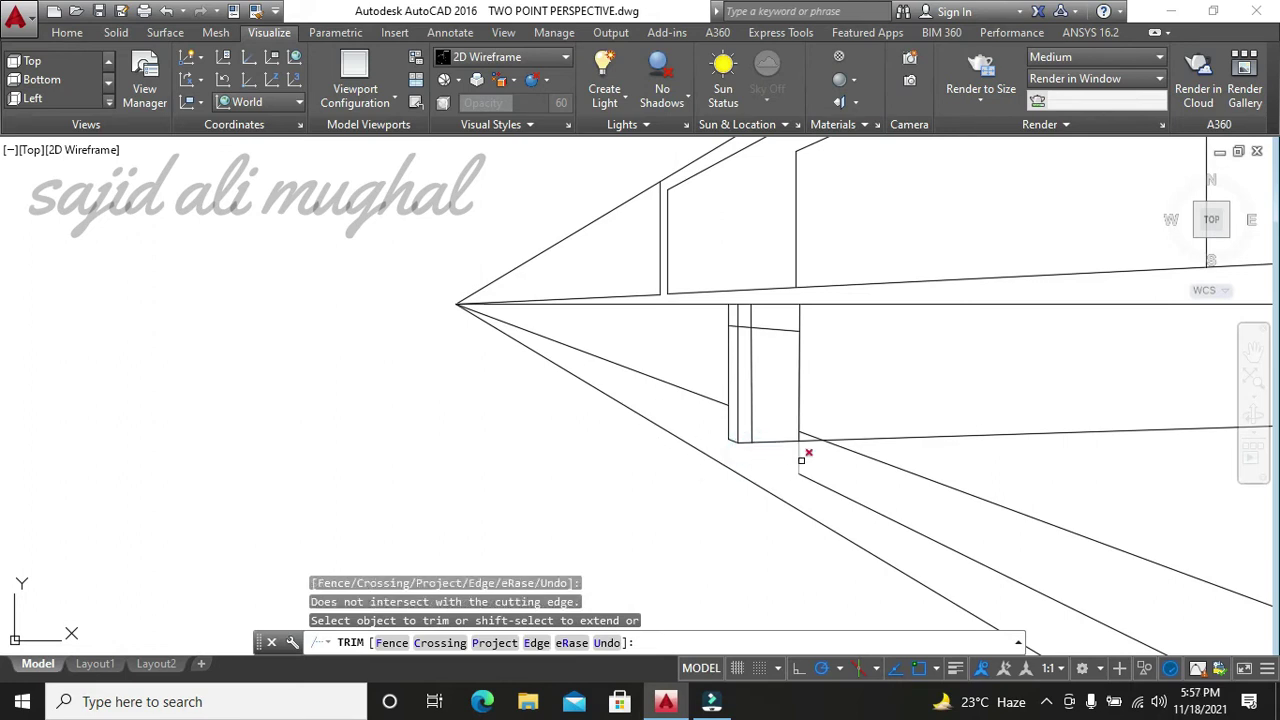
{"action": "left_click", "coordinate": [773, 440]}
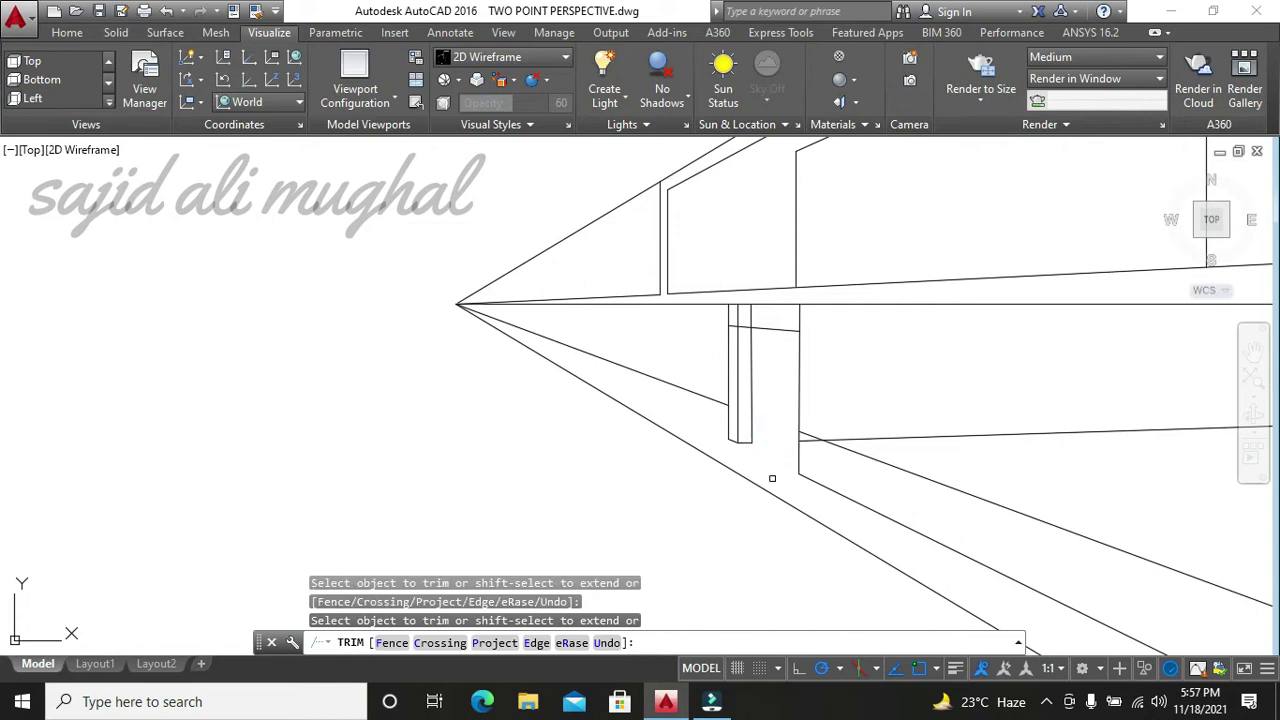
{"action": "left_click", "coordinate": [733, 484]}
{"action": "key", "text": "Escape"}
{"action": "key", "text": "Escape"}
{"action": "key", "text": "Escape"}
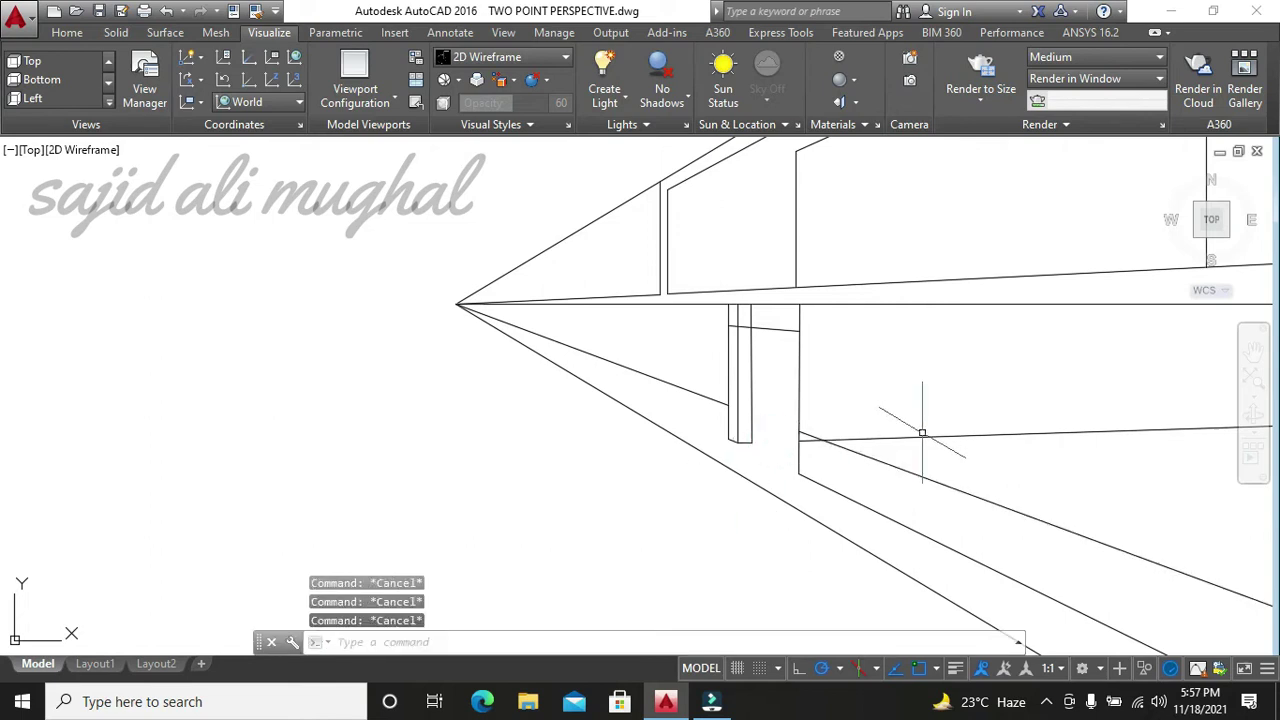
- Delete the leftover horizontal line beside the post
{"action": "left_click", "coordinate": [922, 441]}
{"action": "key", "text": "Delete"}
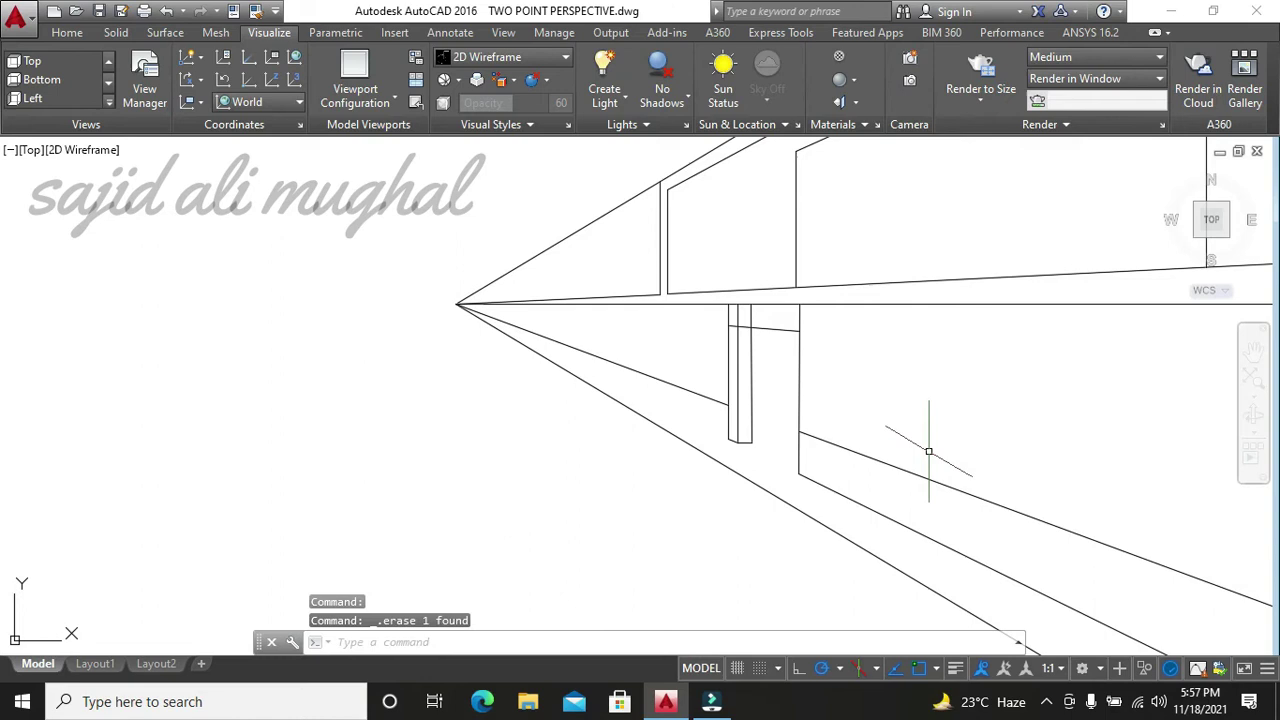
{"action": "scroll", "coordinate": [920, 451], "scroll_direction": "down", "scroll_amount": 4}
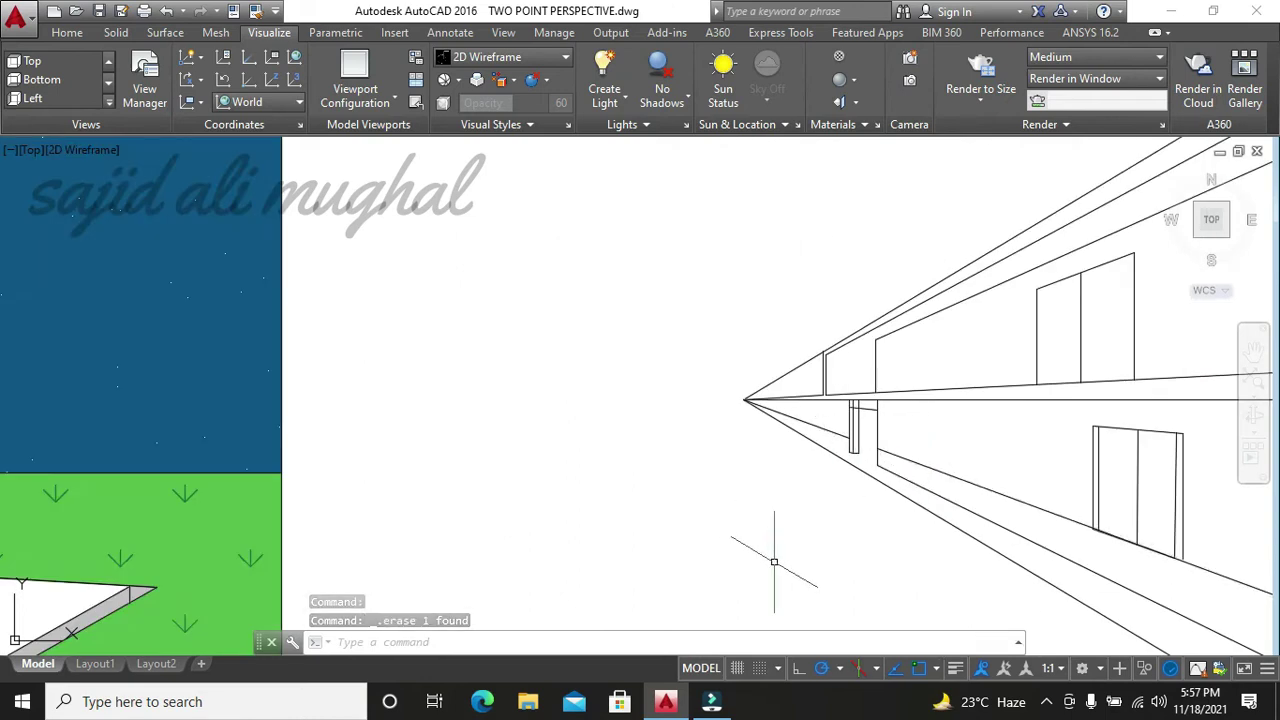
{"action": "scroll", "coordinate": [750, 510], "scroll_direction": "down", "scroll_amount": 3}
{"action": "scroll", "coordinate": [750, 510], "scroll_direction": "up", "scroll_amount": 3}
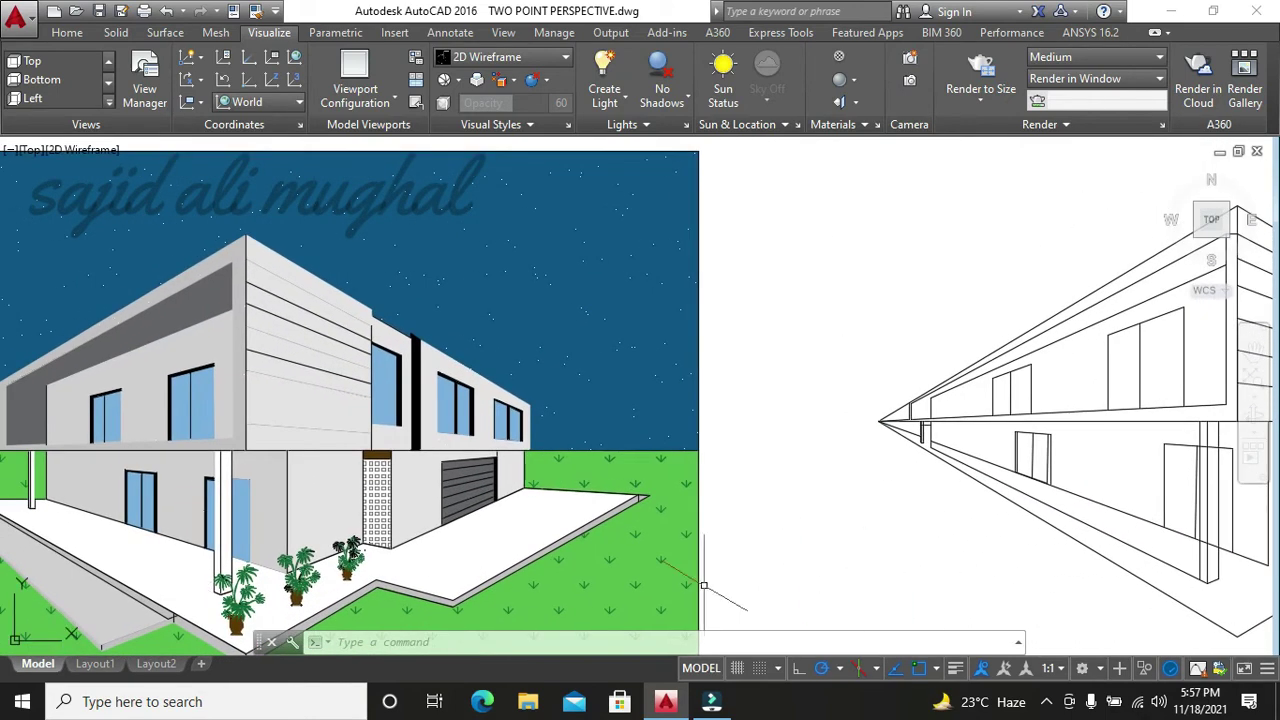
- Erase the stray converging line and the stray vertical line on the right
{"action": "mouse_move", "coordinate": [822, 528]}
{"action": "middle_mouse_down"}
{"action": "mouse_move", "coordinate": [838, 500]}
{"action": "mouse_move", "coordinate": [902, 503]}
{"action": "mouse_move", "coordinate": [908, 515]}
{"action": "middle_mouse_up"}
{"action": "key", "text": "Escape"}
{"action": "key", "text": "Escape"}
{"action": "key", "text": "Escape"}
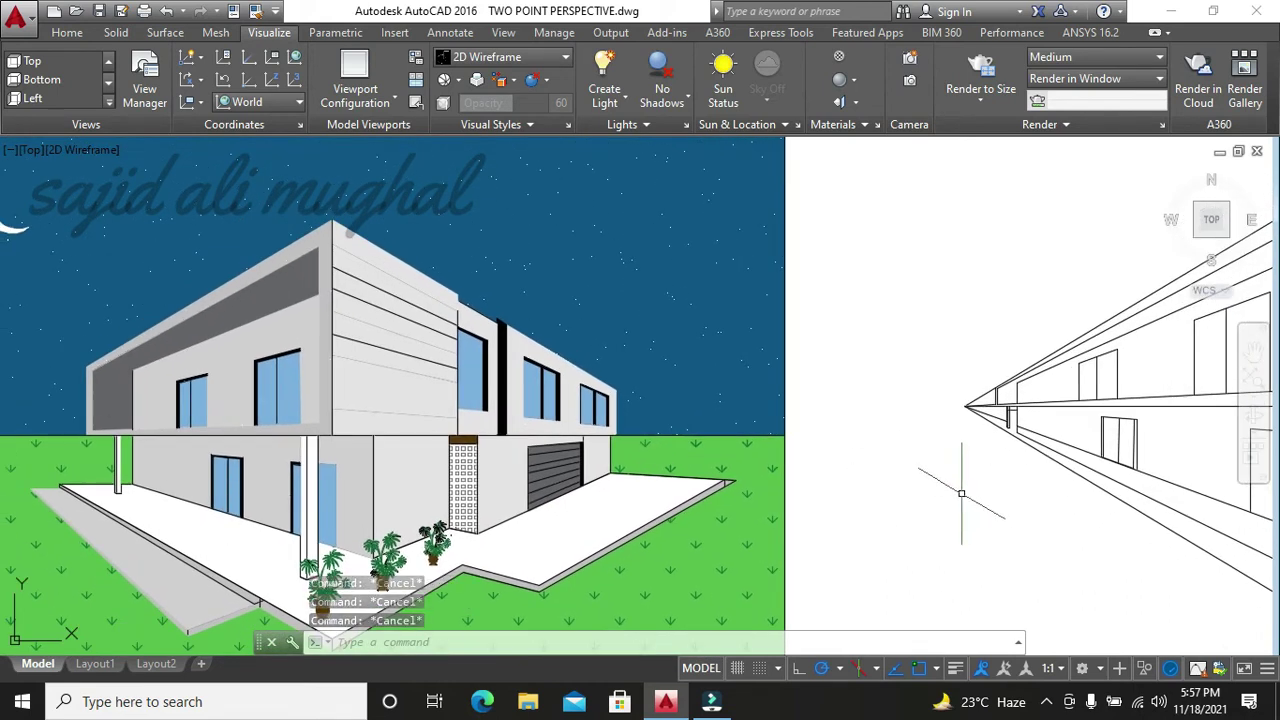
{"action": "middle_click_drag", "start_coordinate": [964, 498], "coordinate": [780, 425]}
{"action": "left_click", "coordinate": [872, 450]}
{"action": "key", "text": "Delete"}
{"action": "scroll", "coordinate": [940, 482], "scroll_direction": "up", "scroll_amount": 2}
{"action": "left_click", "coordinate": [1056, 432]}
{"action": "key", "text": "Delete"}
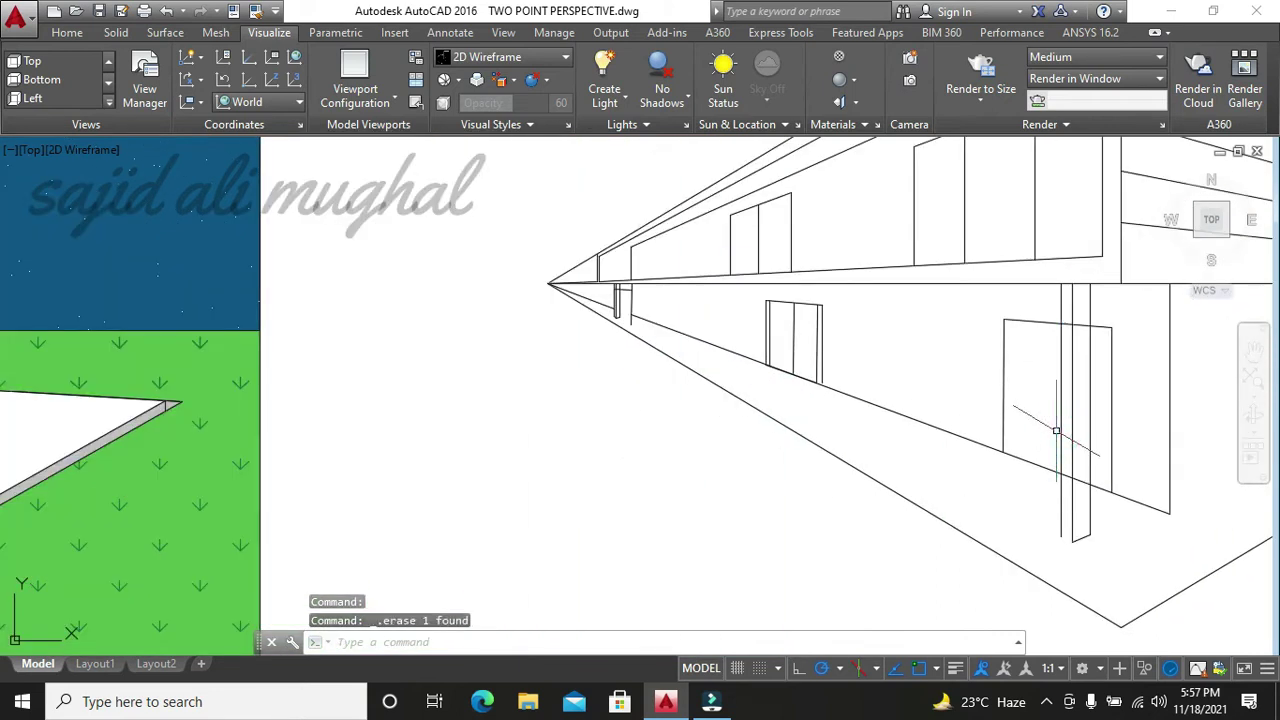
- Draw a vertical door edge from the door's top corner down past the ground line
{"action": "type", "text": "l"}
{"action": "key", "text": "Return"}
{"action": "left_click", "coordinate": [1057, 323]}
{"action": "key", "text": "Escape"}
{"action": "key", "text": "Return"}
{"action": "left_click", "coordinate": [1048, 323]}
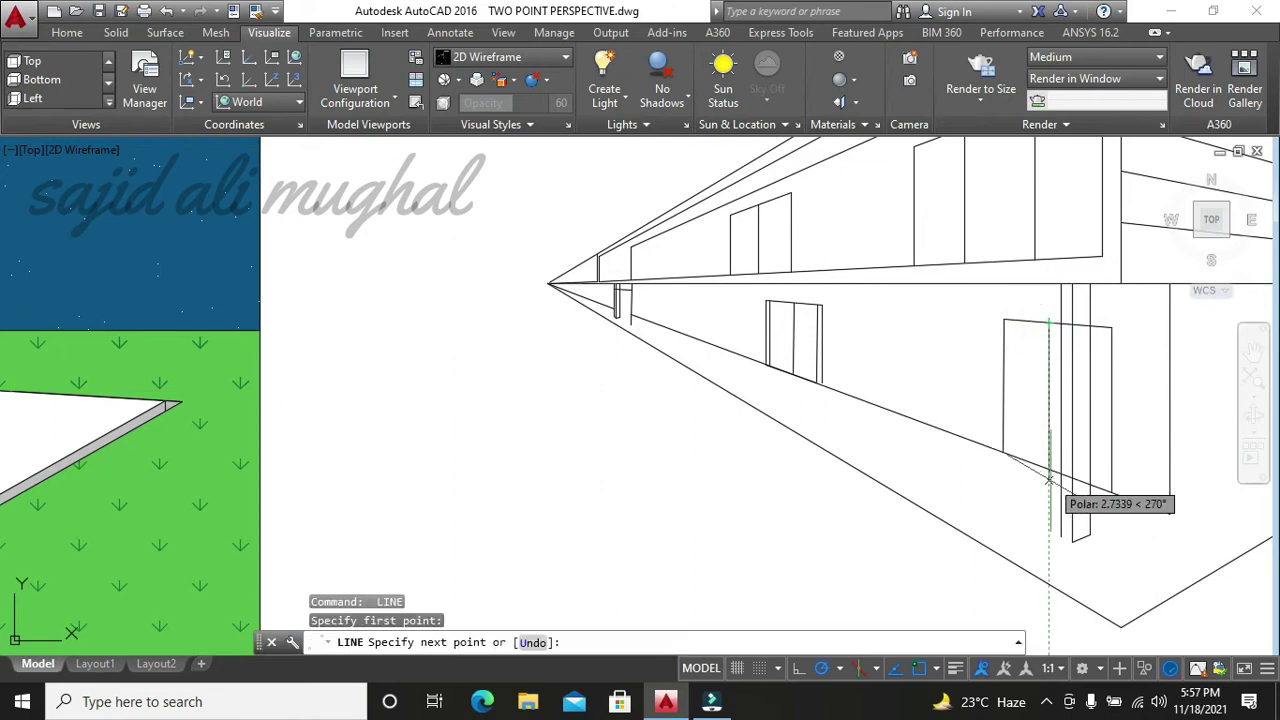
{"action": "left_click", "coordinate": [1048, 480]}
{"action": "key", "text": "Escape"}
{"action": "type", "text": "tr"}
{"action": "key", "text": "Return"}
{"action": "key", "text": "Return"}
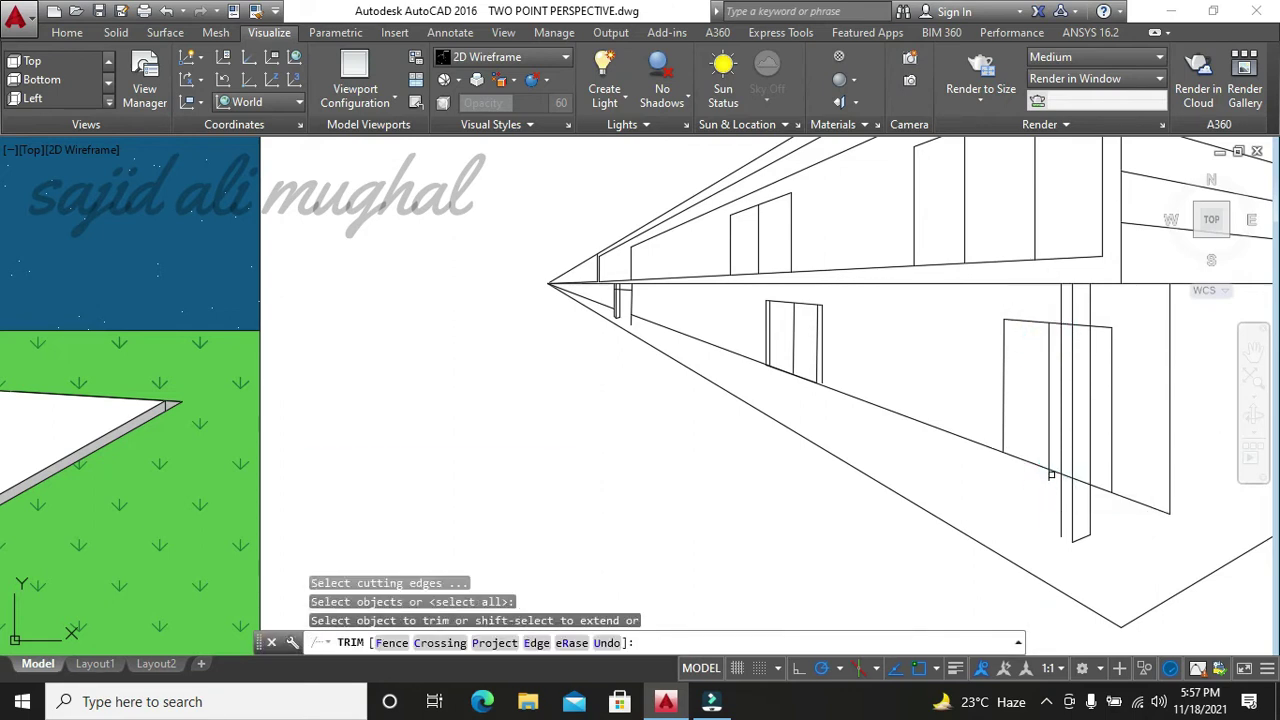
- Cut the door edge's lower overhang and bring the reference render into view
{"action": "left_click", "coordinate": [1047, 476]}
{"action": "key", "text": "Escape"}
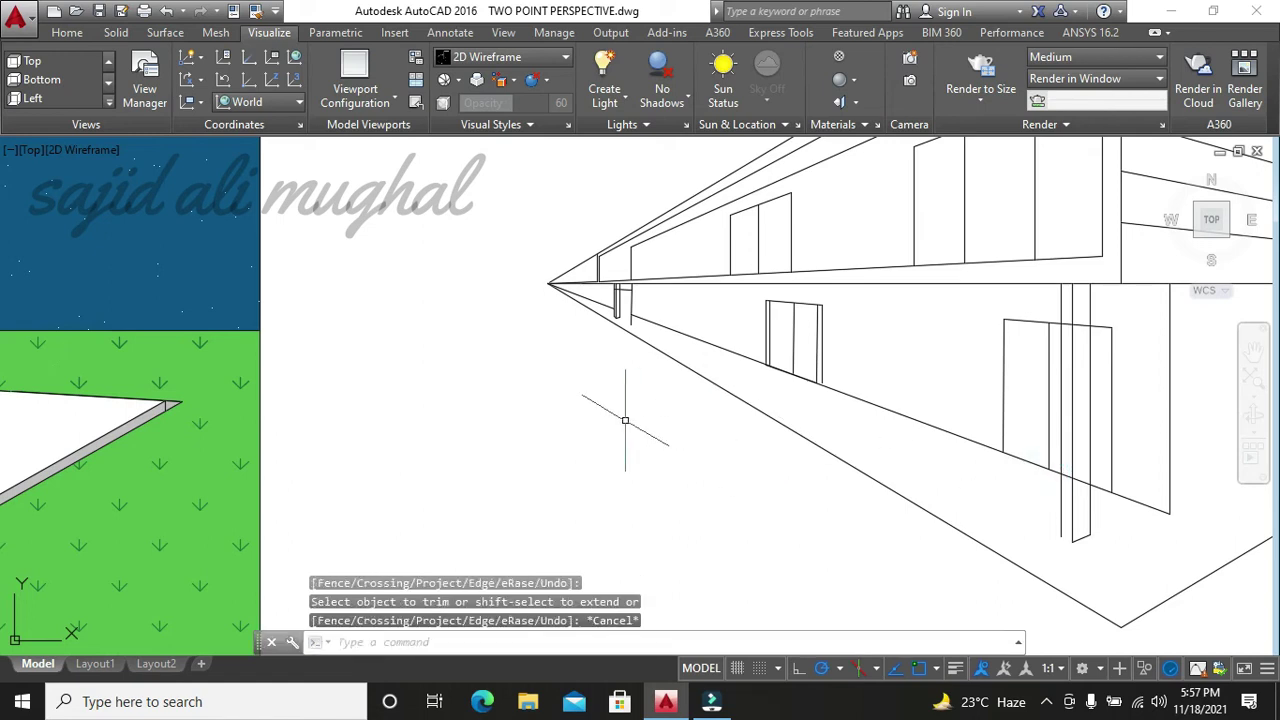
{"action": "middle_click_drag", "start_coordinate": [625, 420], "coordinate": [757, 486]}
{"action": "scroll", "coordinate": [1006, 434], "scroll_direction": "down", "scroll_amount": 5}
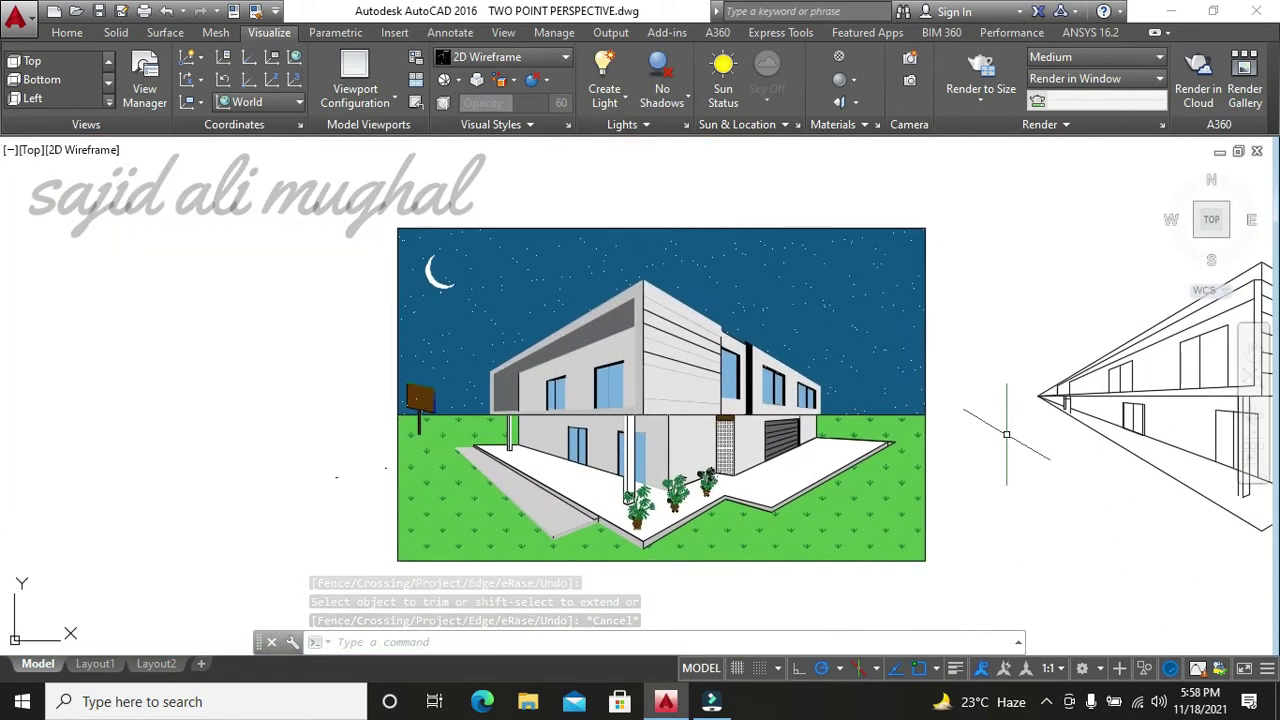
{"action": "scroll", "coordinate": [1016, 457], "scroll_direction": "up", "scroll_amount": 4}
{"action": "scroll", "coordinate": [1016, 457], "scroll_direction": "down", "scroll_amount": 3}
{"action": "scroll", "coordinate": [963, 434], "scroll_direction": "up", "scroll_amount": 1}
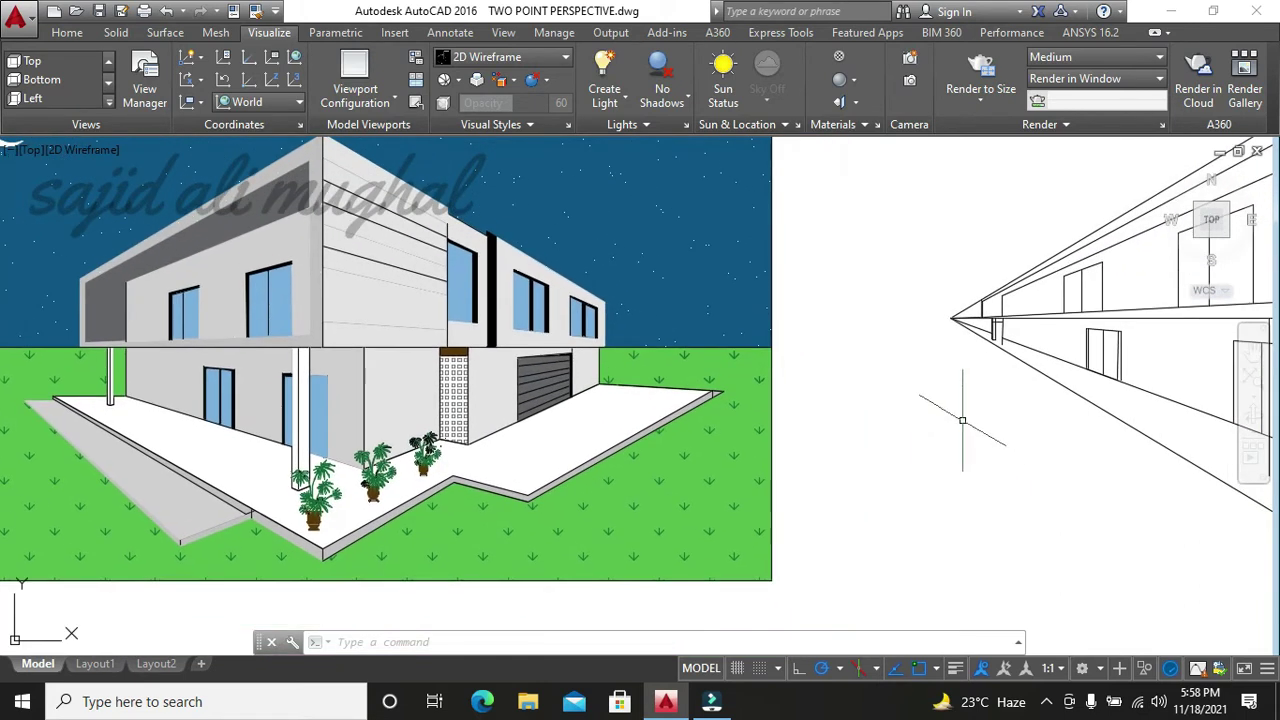
{"action": "scroll", "coordinate": [963, 430], "scroll_direction": "up", "scroll_amount": 1}
{"action": "scroll", "coordinate": [962, 420], "scroll_direction": "down", "scroll_amount": 3}
- Pan and zoom to compare the perspective drawing against the reference house render
{"action": "mouse_move", "coordinate": [962, 420]}
{"action": "middle_mouse_down"}
{"action": "mouse_move", "coordinate": [894, 390]}
{"action": "mouse_move", "coordinate": [980, 423]}
{"action": "mouse_move", "coordinate": [934, 423]}
{"action": "mouse_move", "coordinate": [980, 434]}
{"action": "middle_mouse_up"}
{"action": "scroll", "coordinate": [900, 412], "scroll_direction": "up", "scroll_amount": 2}
{"action": "scroll", "coordinate": [915, 402], "scroll_direction": "down", "scroll_amount": 1}
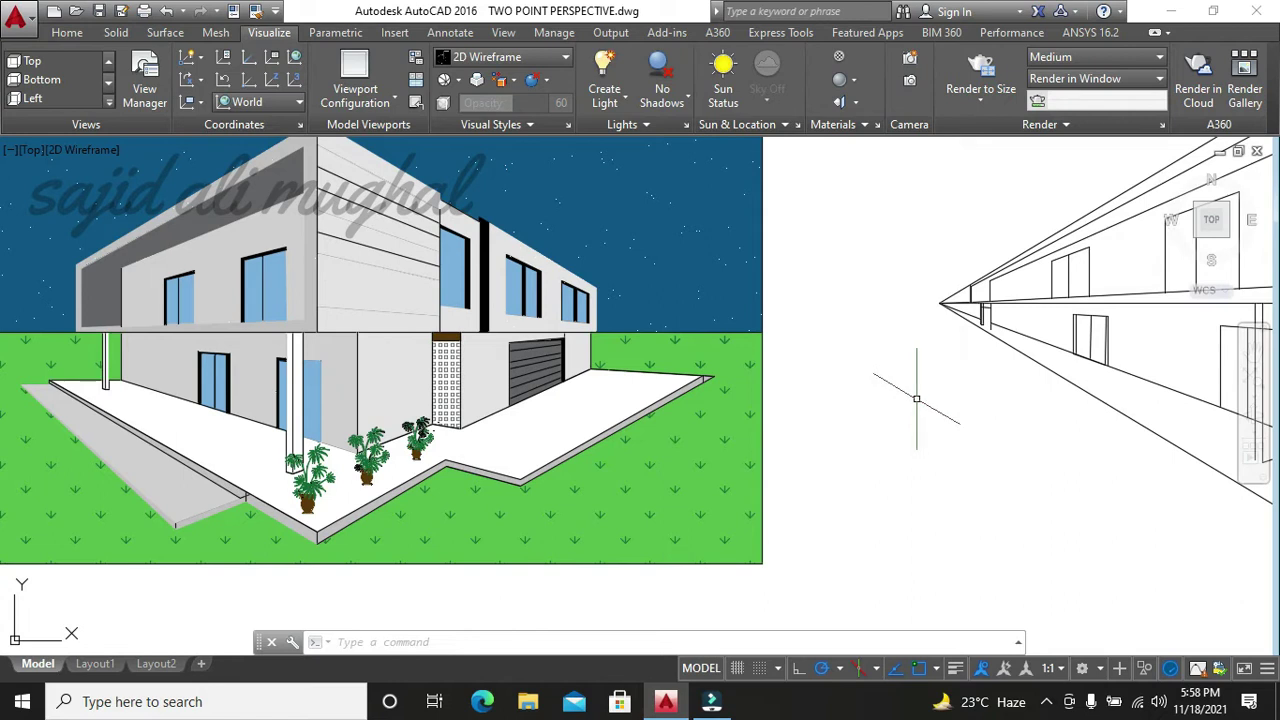
{"action": "mouse_move", "coordinate": [926, 398]}
{"action": "middle_mouse_down"}
{"action": "mouse_move", "coordinate": [734, 420]}
{"action": "mouse_move", "coordinate": [933, 423]}
{"action": "middle_mouse_up"}
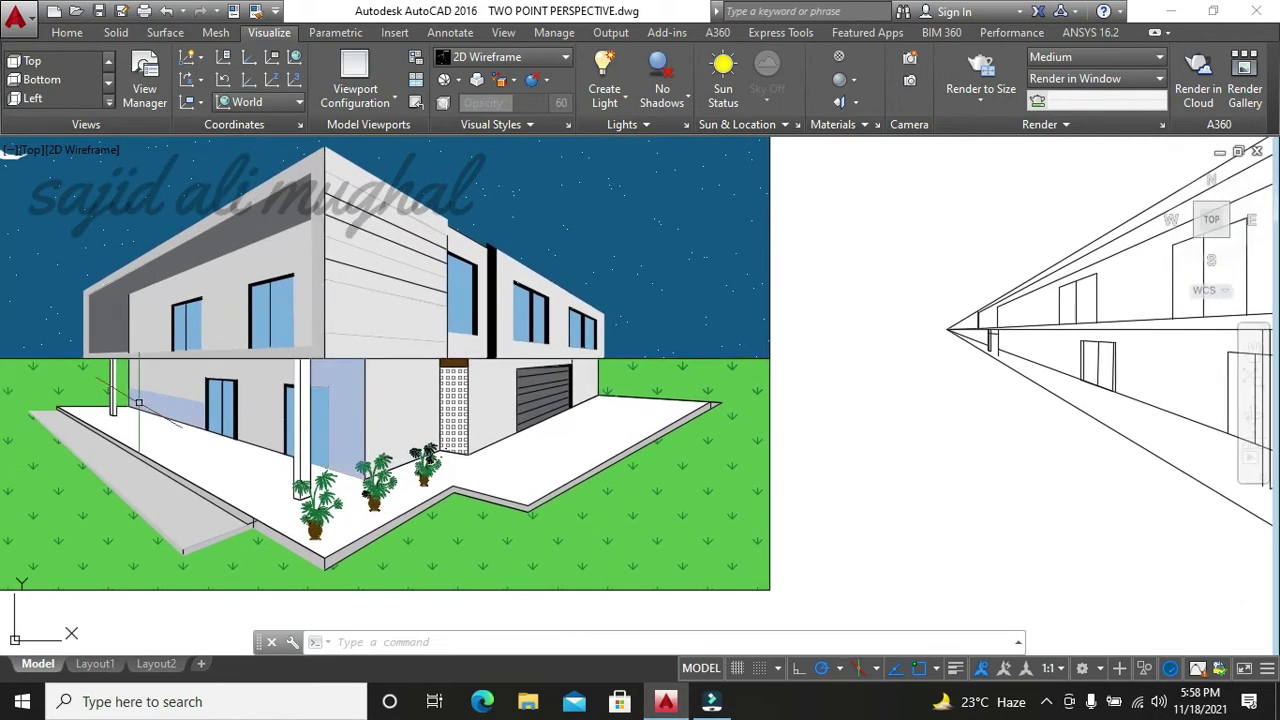
{"action": "scroll", "coordinate": [834, 439], "scroll_direction": "up", "scroll_amount": 3}
{"action": "middle_click_drag", "start_coordinate": [686, 386], "coordinate": [608, 428]}
{"action": "type", "text": "l"}
{"action": "key", "text": "Return"}
- Draw a guide line from near the small post to the right vanishing point
{"action": "scroll", "coordinate": [595, 378], "scroll_direction": "down", "scroll_amount": 3}
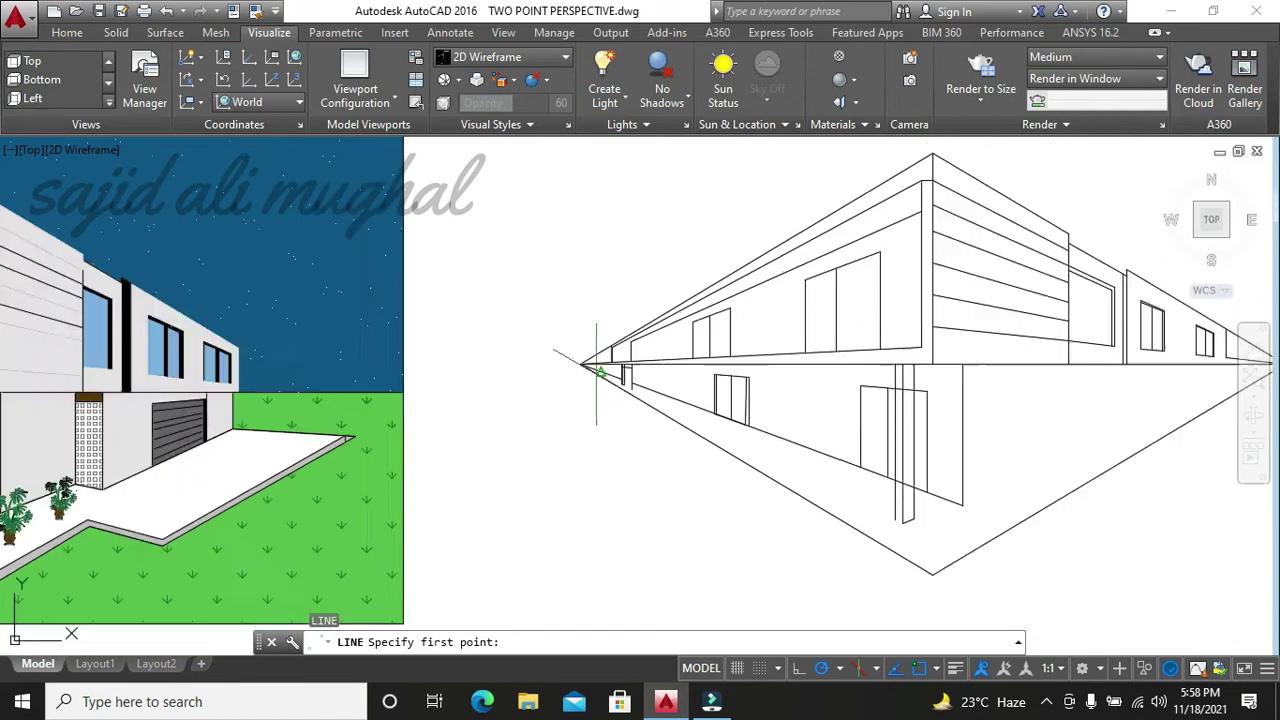
{"action": "scroll", "coordinate": [588, 390], "scroll_direction": "down", "scroll_amount": 2}
{"action": "scroll", "coordinate": [580, 398], "scroll_direction": "up", "scroll_amount": 3}
{"action": "scroll", "coordinate": [595, 330], "scroll_direction": "up", "scroll_amount": 2}
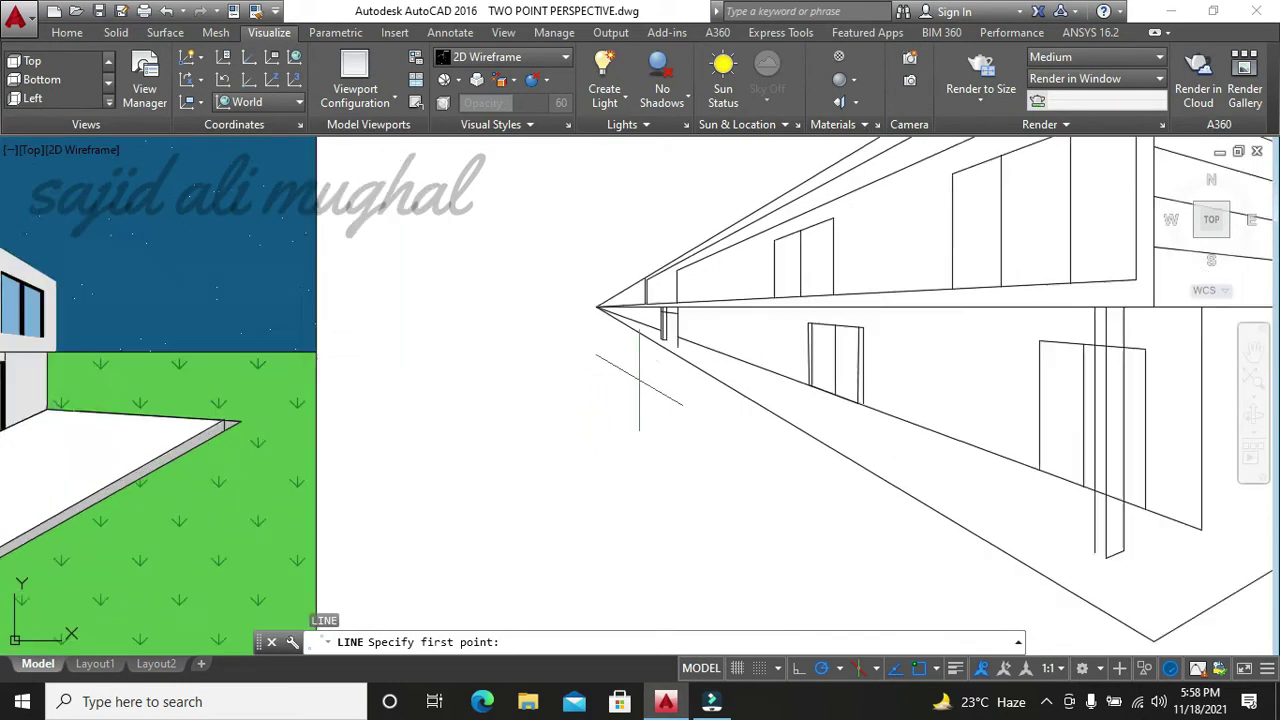
{"action": "scroll", "coordinate": [615, 285], "scroll_direction": "up", "scroll_amount": 2}
{"action": "left_click", "coordinate": [620, 283]}
{"action": "scroll", "coordinate": [620, 283], "scroll_direction": "down", "scroll_amount": 3}
{"action": "scroll", "coordinate": [640, 330], "scroll_direction": "down", "scroll_amount": 2}
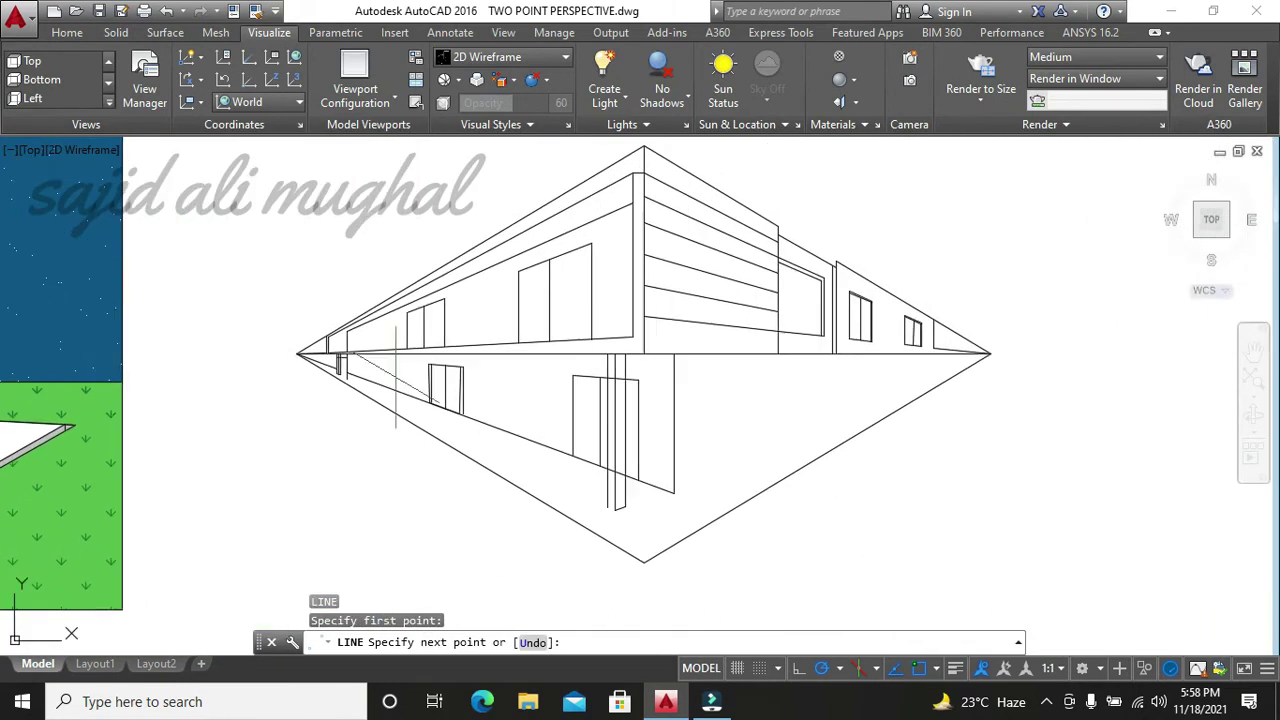
{"action": "left_click", "coordinate": [991, 354]}
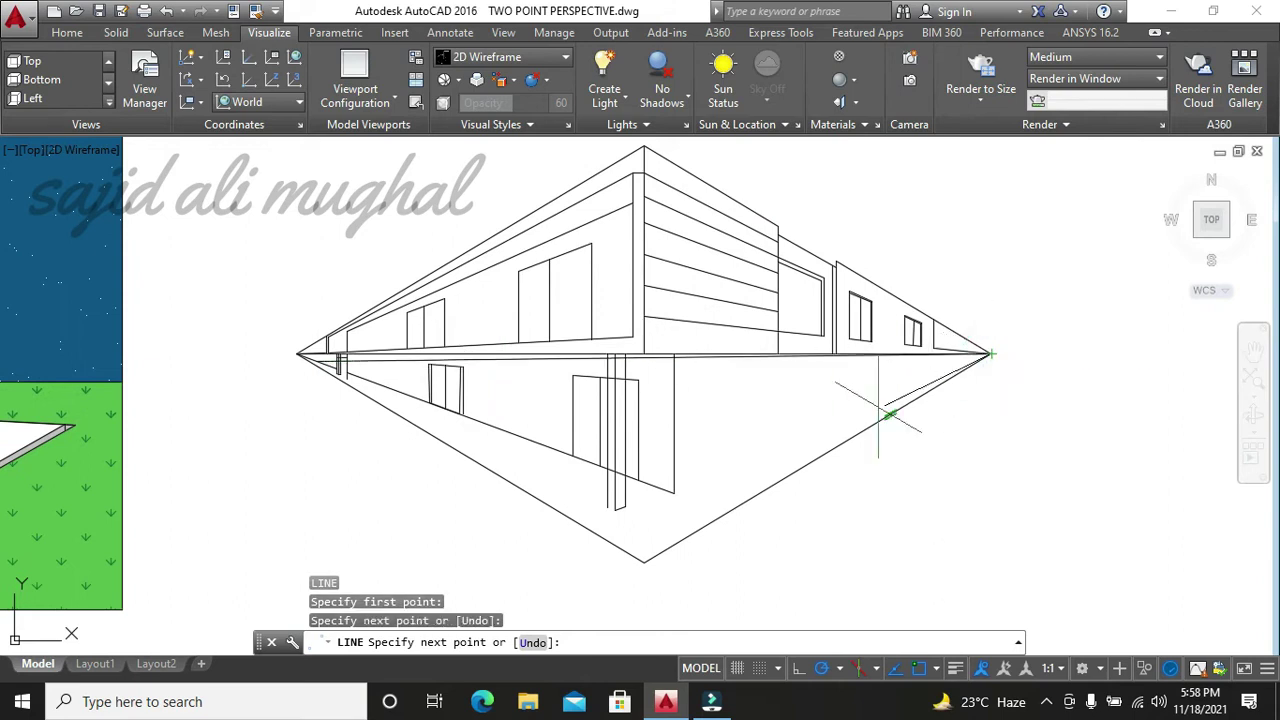
{"action": "key", "text": "Escape"}
- Reposition the render and perspective drawing in view, undoing and redoing recent view changes
{"action": "scroll", "coordinate": [415, 455], "scroll_direction": "down", "scroll_amount": 3}
{"action": "middle_click_drag", "start_coordinate": [415, 455], "coordinate": [925, 477]}
{"action": "key", "text": "Escape"}
{"action": "key", "text": "Escape"}
{"action": "scroll", "coordinate": [909, 543], "scroll_direction": "up", "scroll_amount": 3}
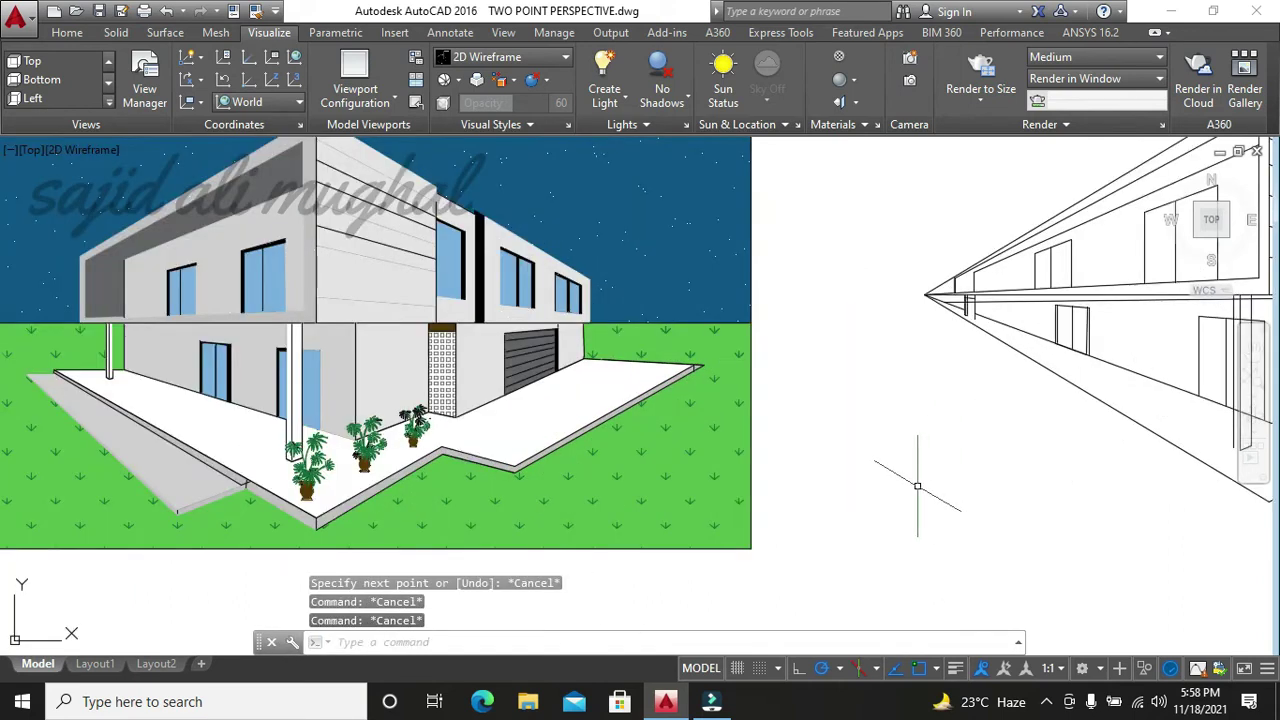
{"action": "middle_click_drag", "start_coordinate": [909, 543], "coordinate": [965, 425]}
{"action": "scroll", "coordinate": [968, 450], "scroll_direction": "up", "scroll_amount": 3}
{"action": "scroll", "coordinate": [971, 463], "scroll_direction": "up", "scroll_amount": 2}
{"action": "middle_click_drag", "start_coordinate": [971, 471], "coordinate": [969, 543]}
{"action": "scroll", "coordinate": [955, 532], "scroll_direction": "down", "scroll_amount": 5}
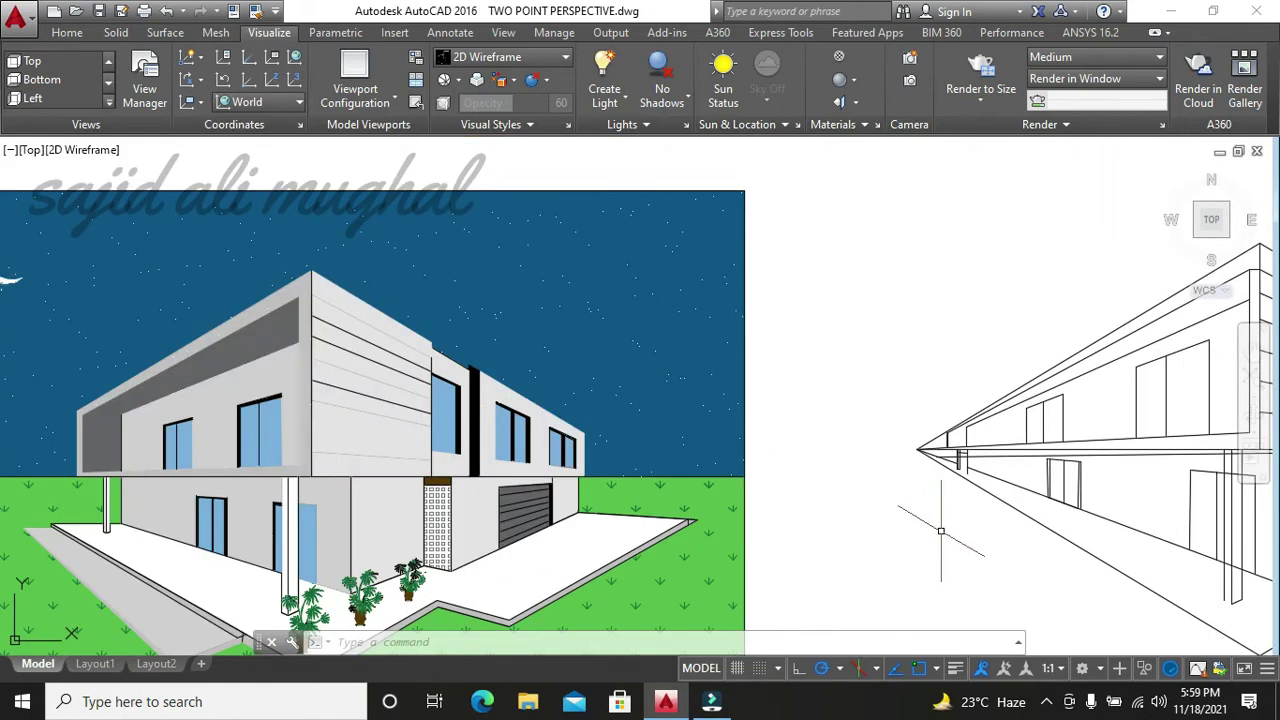
{"action": "key", "text": "Escape"}
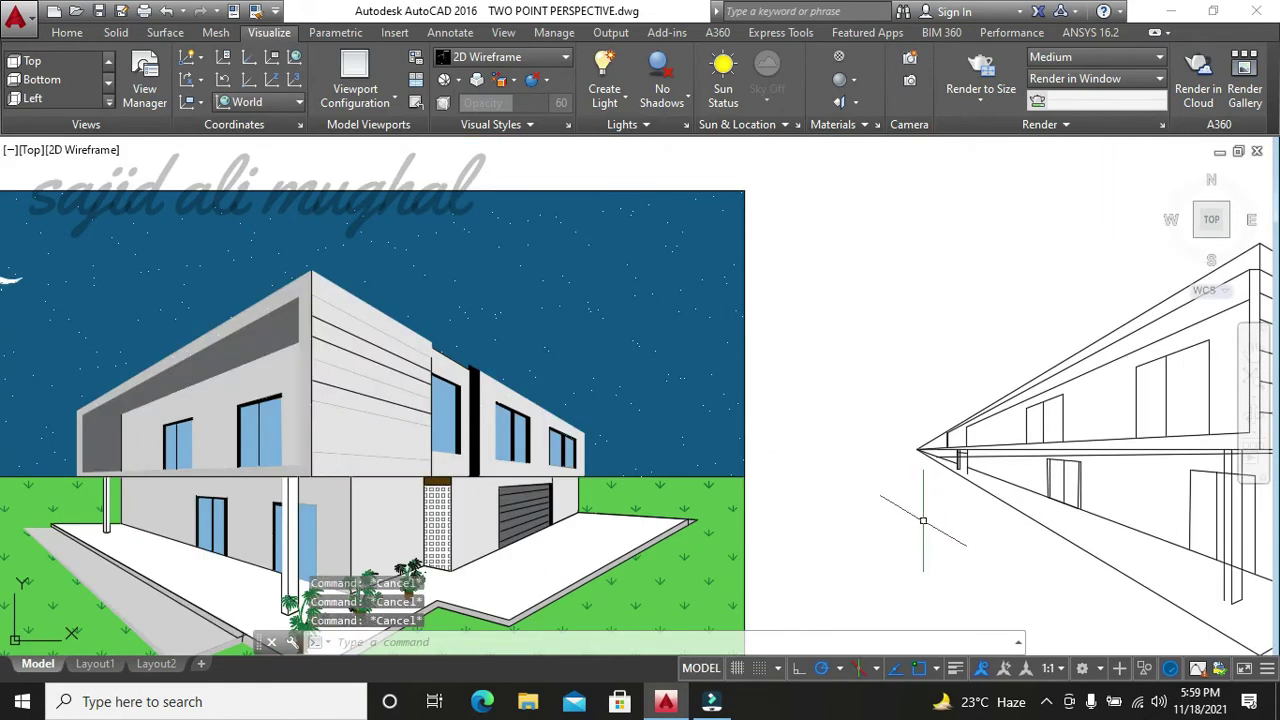
{"action": "scroll", "coordinate": [940, 515], "scroll_direction": "up", "scroll_amount": 2}
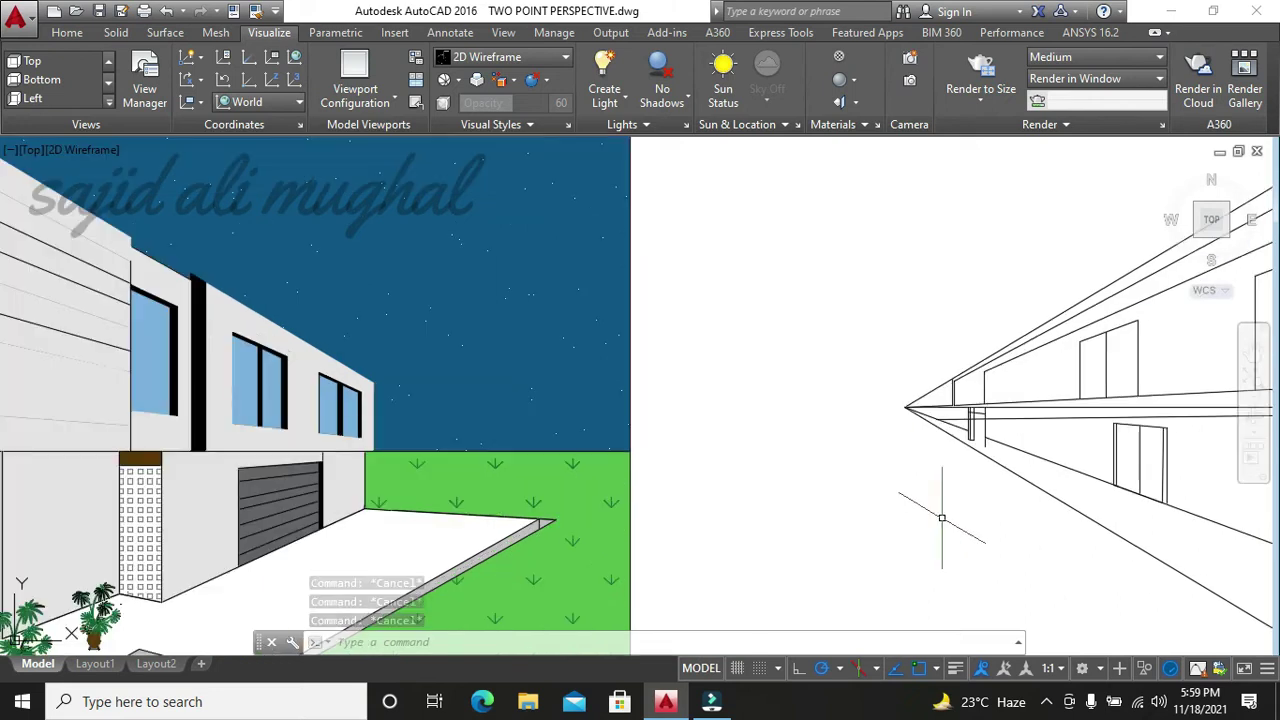
{"action": "scroll", "coordinate": [943, 505], "scroll_direction": "up", "scroll_amount": 2}
{"action": "scroll", "coordinate": [946, 497], "scroll_direction": "up", "scroll_amount": 1}
{"action": "scroll", "coordinate": [870, 490], "scroll_direction": "down", "scroll_amount": 1}
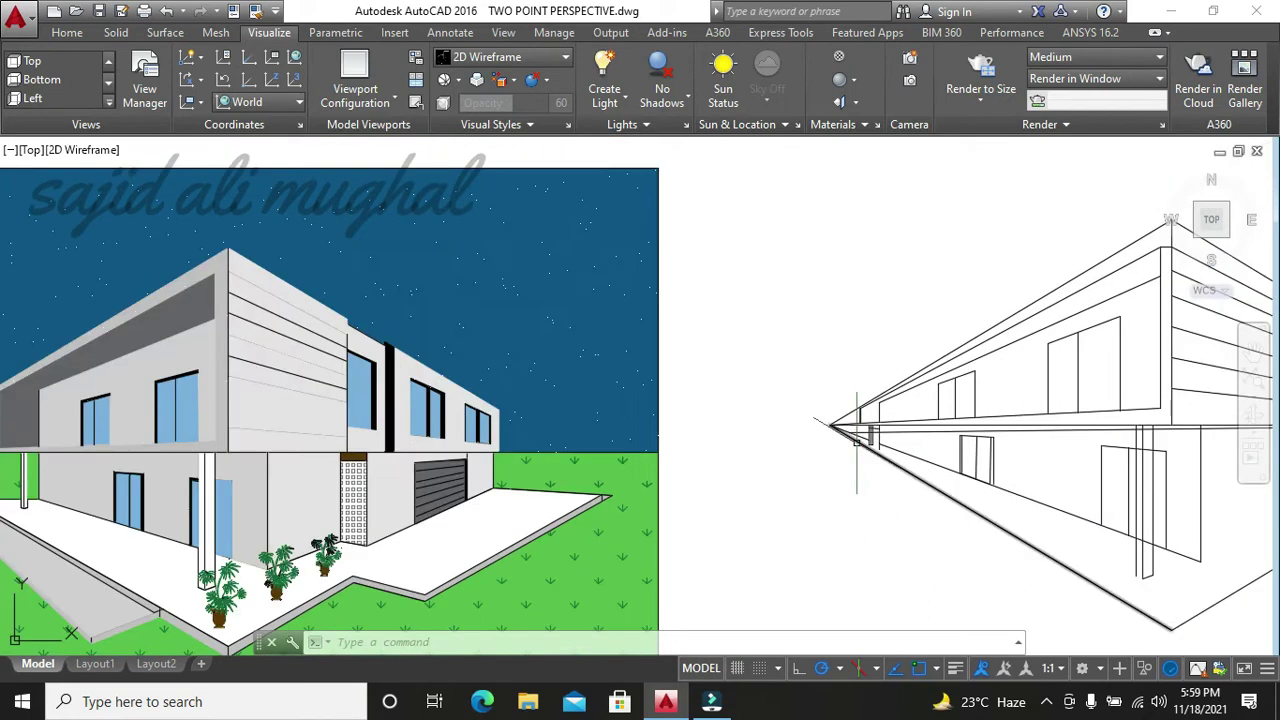
{"action": "scroll", "coordinate": [855, 462], "scroll_direction": "down", "scroll_amount": 1}
{"action": "scroll", "coordinate": [851, 456], "scroll_direction": "down", "scroll_amount": 1}
{"action": "scroll", "coordinate": [848, 456], "scroll_direction": "up", "scroll_amount": 3}
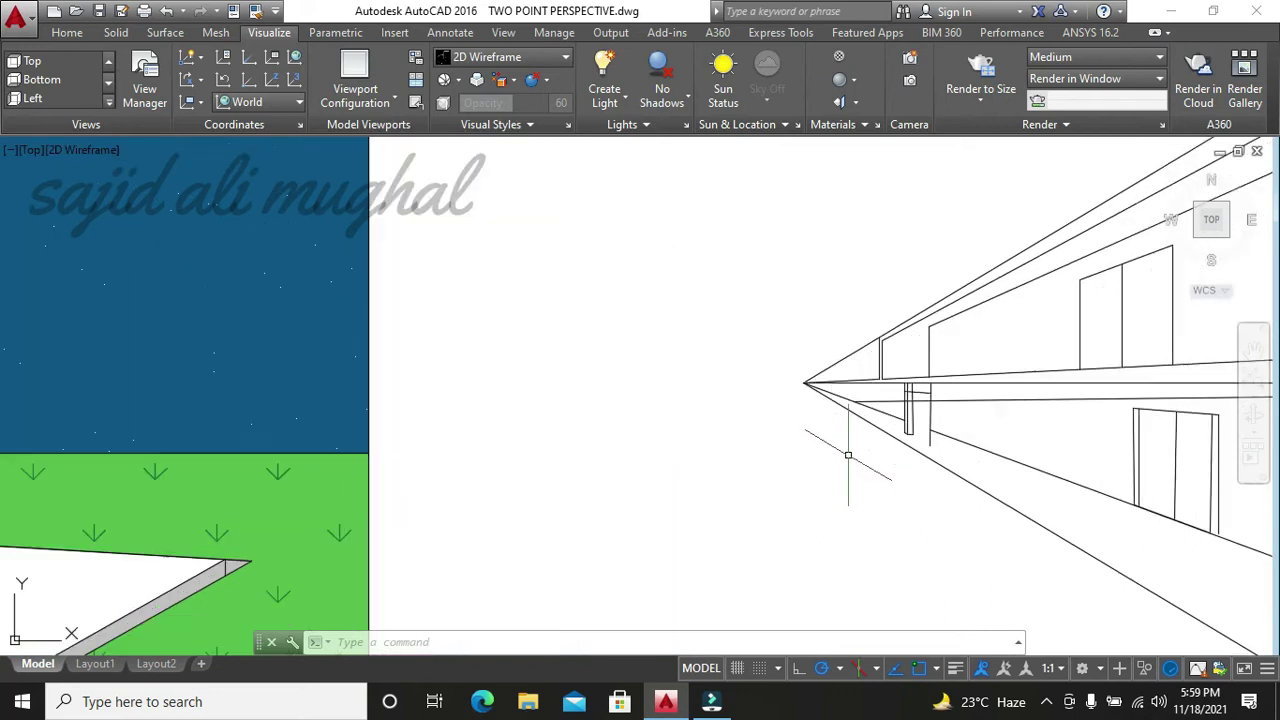
{"action": "scroll", "coordinate": [861, 461], "scroll_direction": "down", "scroll_amount": 1}
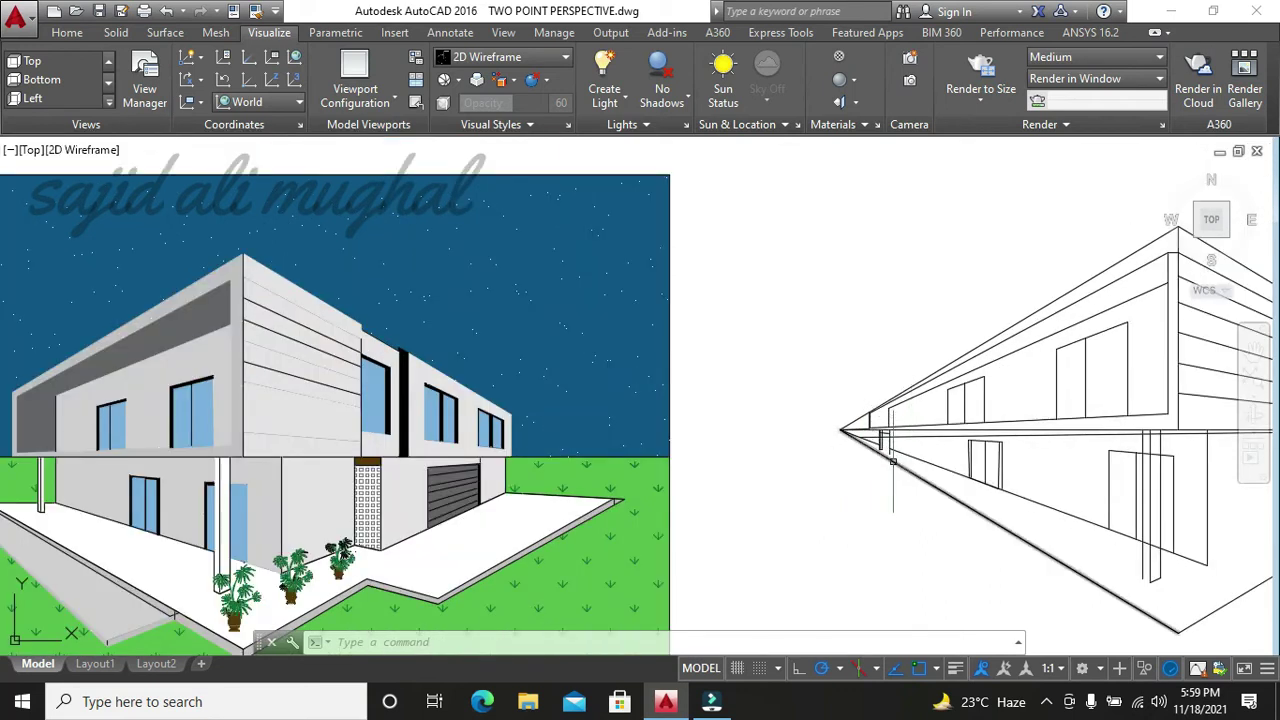
{"action": "scroll", "coordinate": [835, 480], "scroll_direction": "up", "scroll_amount": 2}
{"action": "key", "text": "Escape"}
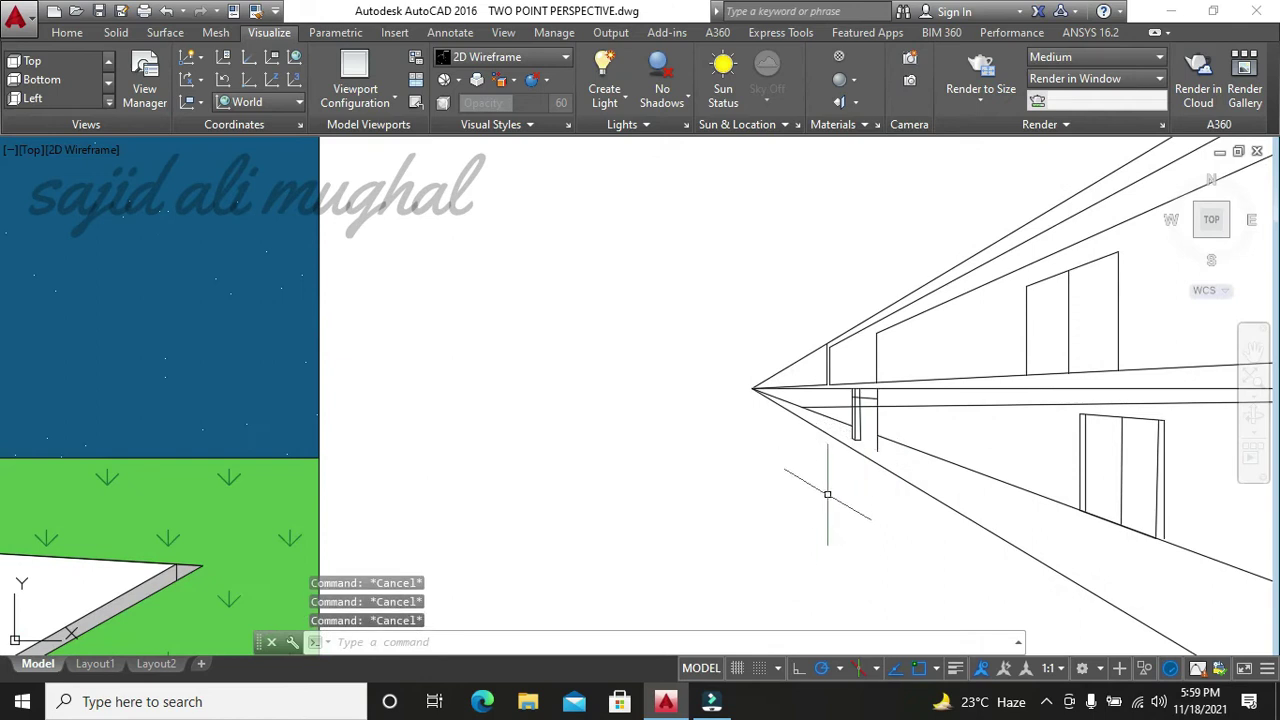
{"action": "scroll", "coordinate": [825, 490], "scroll_direction": "down", "scroll_amount": 2}
{"action": "scroll", "coordinate": [500, 470], "scroll_direction": "up", "scroll_amount": 1}
{"action": "key", "text": "ctrl+z"}
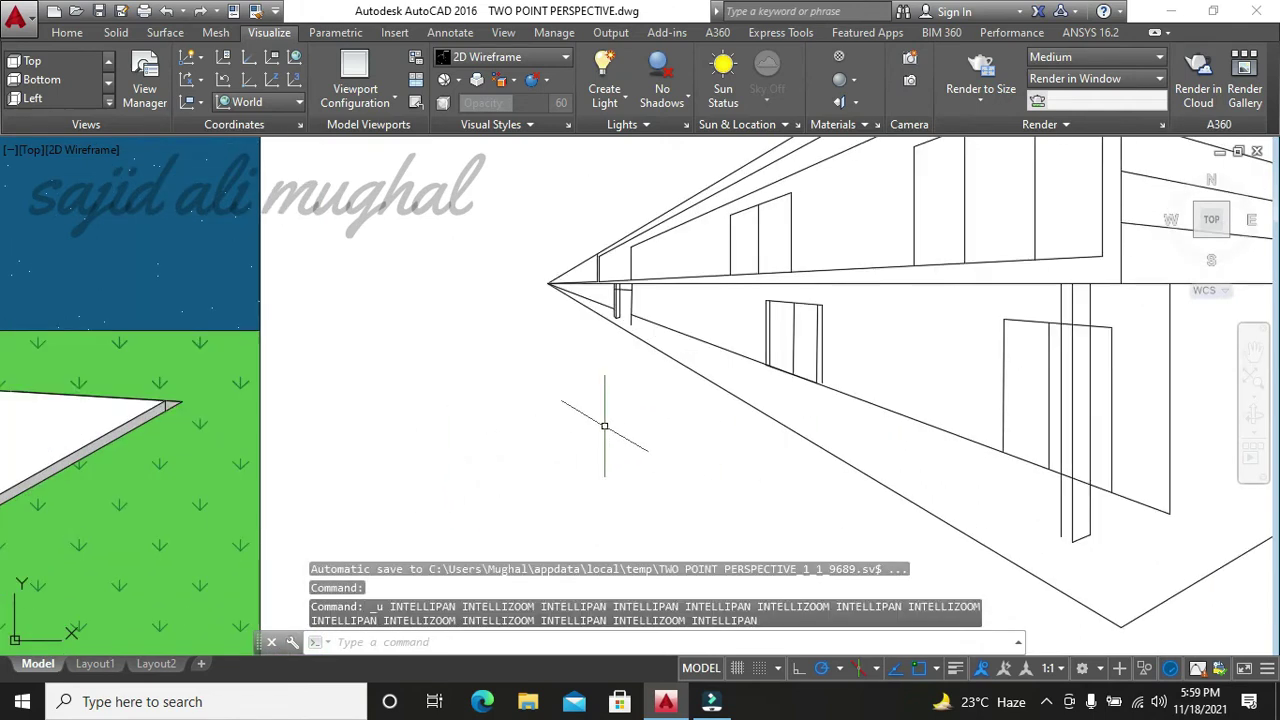
{"action": "key", "text": "ctrl+y"}
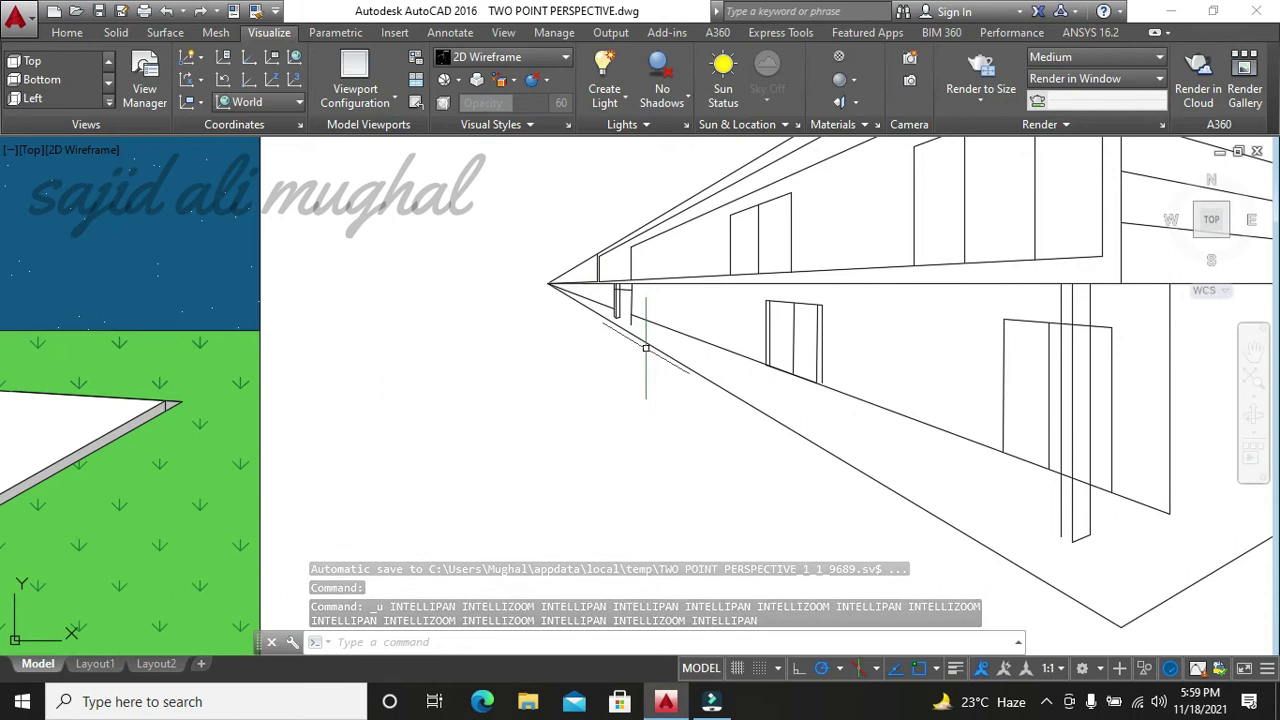
{"action": "key", "text": "ctrl+y"}
{"action": "key", "text": "ctrl+z"}
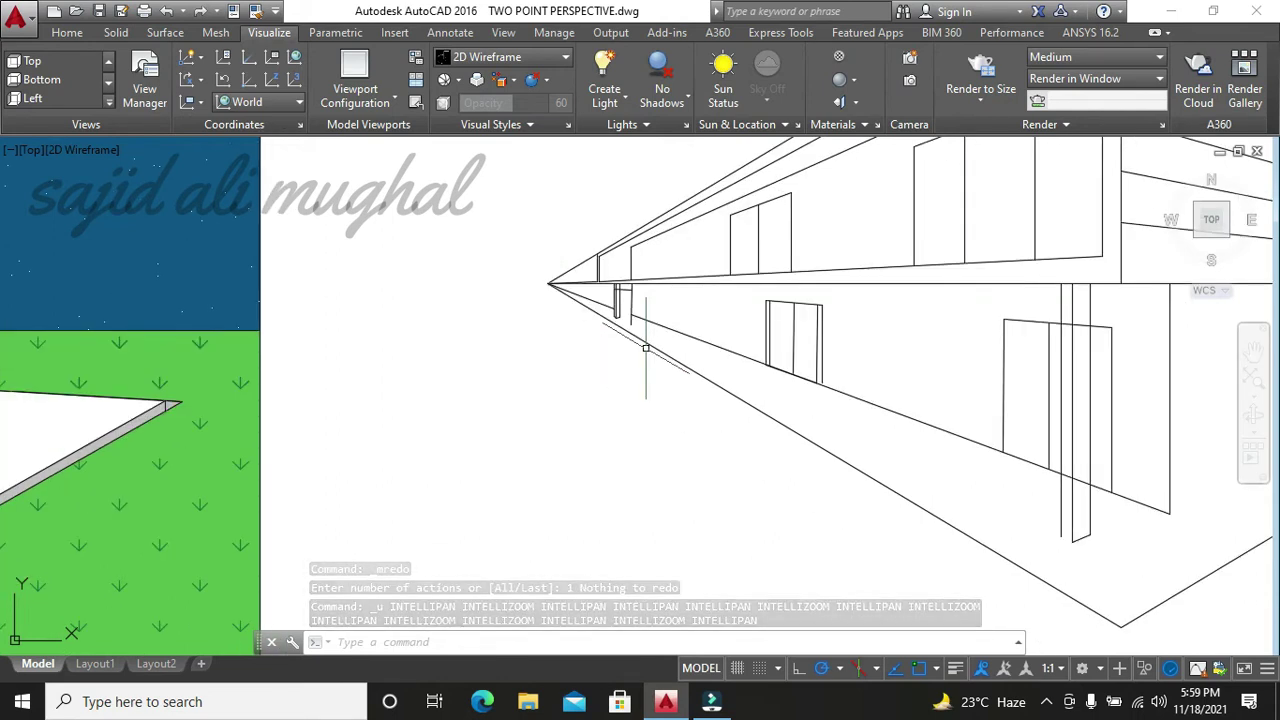
- Try trimming with TR around the short post line, then cancel
{"action": "type", "text": "tr"}
{"action": "key", "text": "Return"}
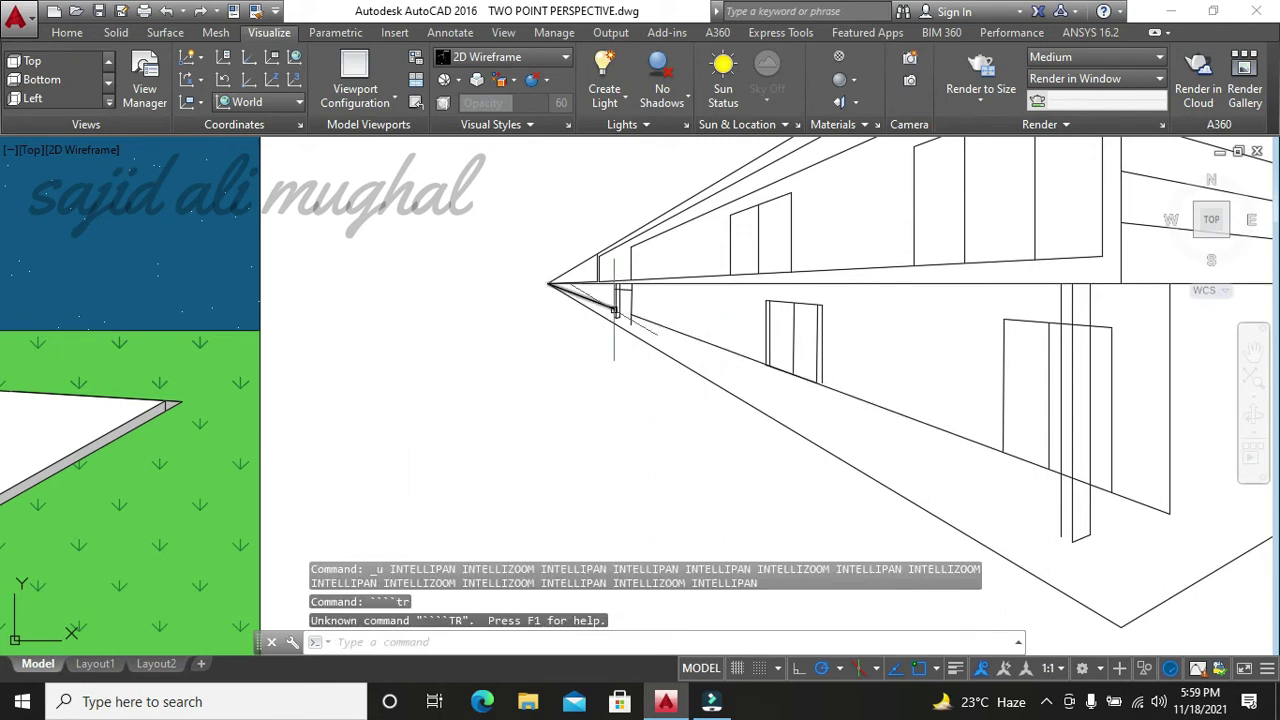
{"action": "left_click", "coordinate": [630, 335]}
{"action": "key", "text": "Escape"}
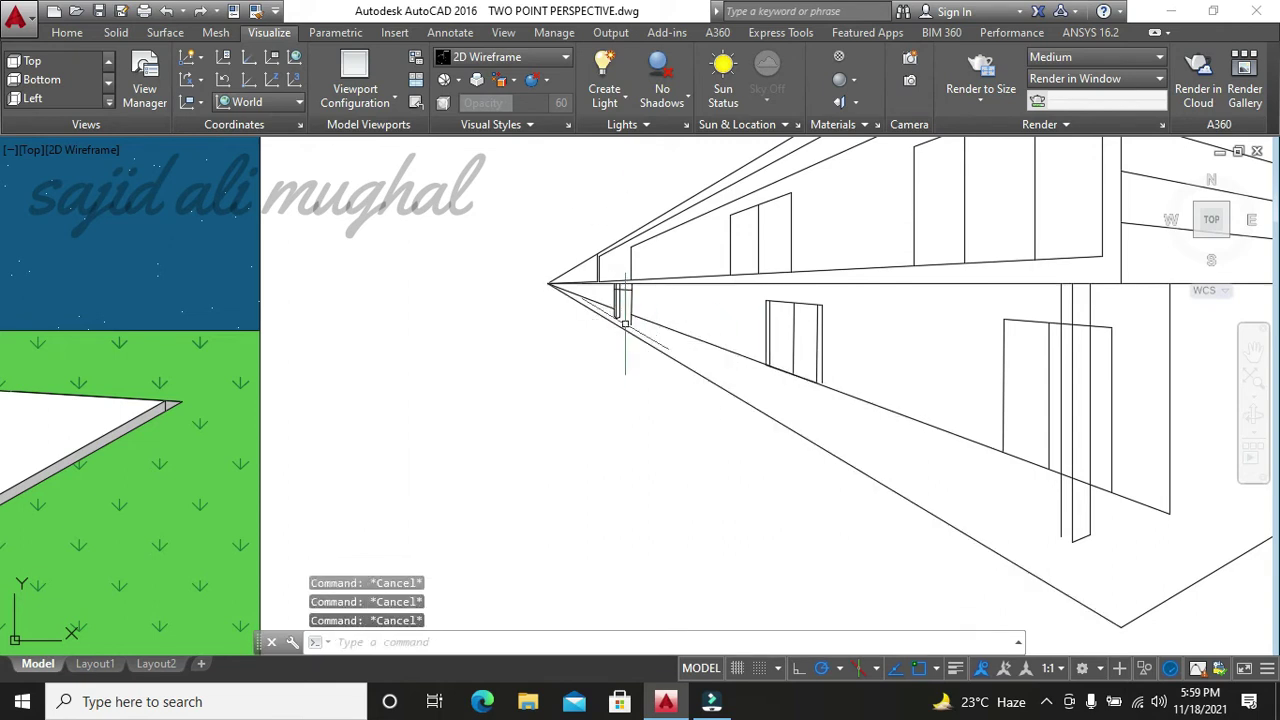
{"action": "type", "text": "tr"}
{"action": "key", "text": "Return"}
{"action": "key", "text": "Return"}
{"action": "key", "text": "Escape"}
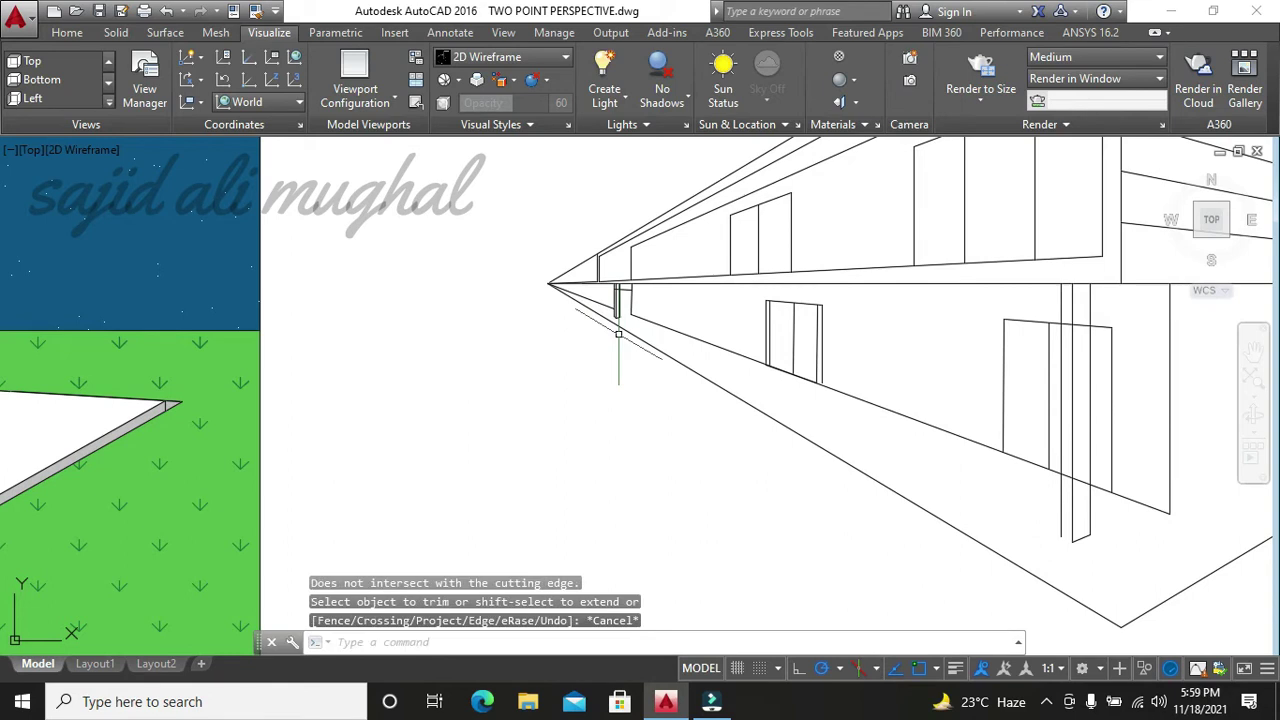
{"action": "key", "text": "Escape"}
{"action": "key", "text": "Escape"}
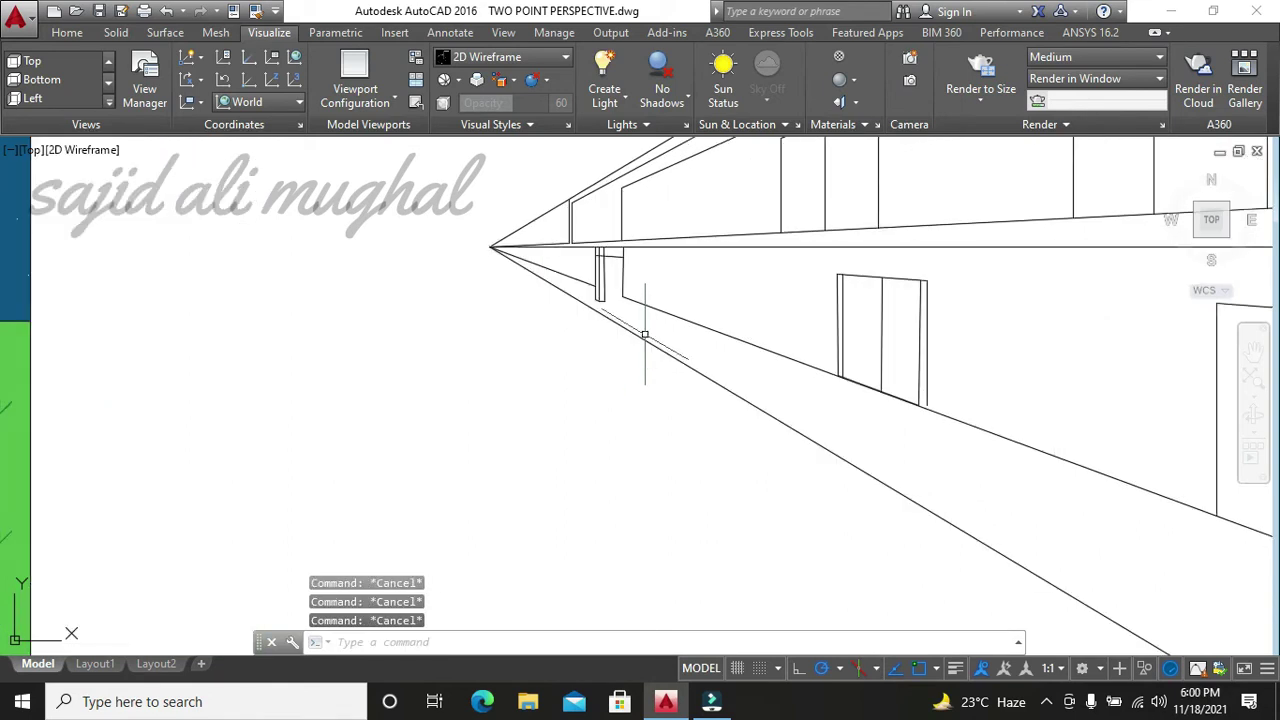
- Draw a line from near the left vanishing point to the right vanishing point
{"action": "type", "text": "l"}
{"action": "key", "text": "Return"}
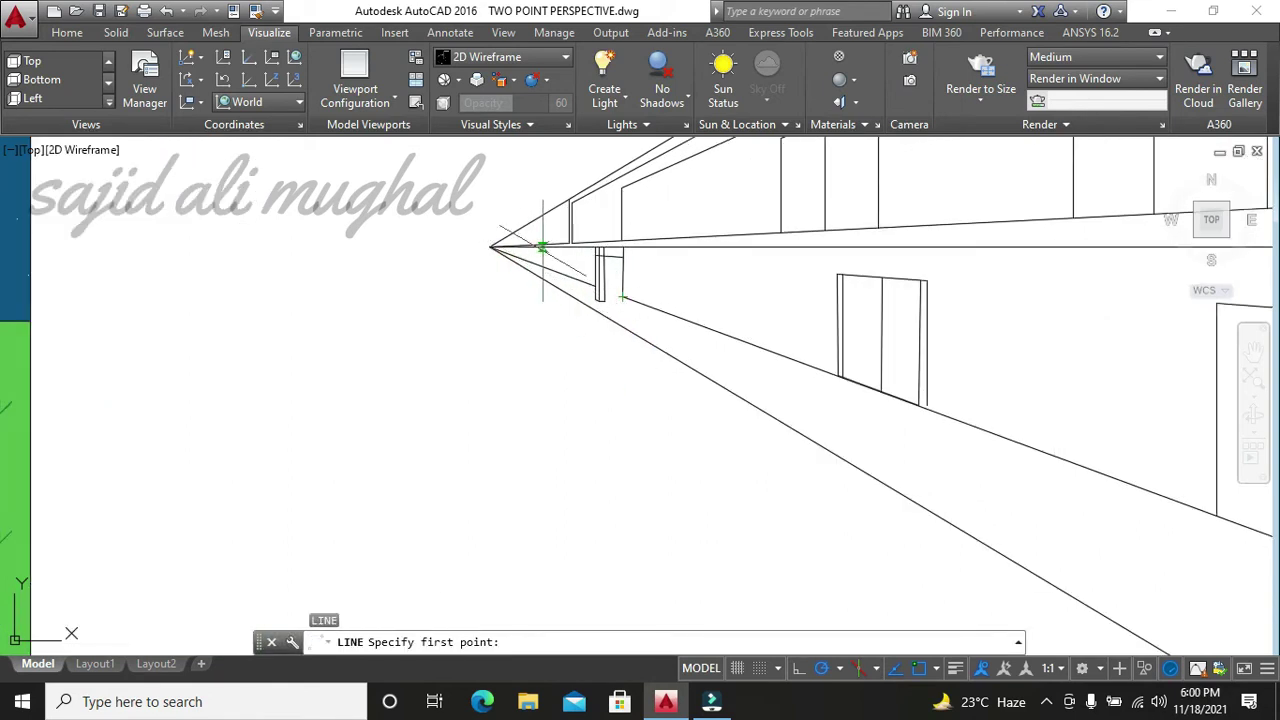
{"action": "scroll", "coordinate": [542, 246], "scroll_direction": "up", "scroll_amount": 2}
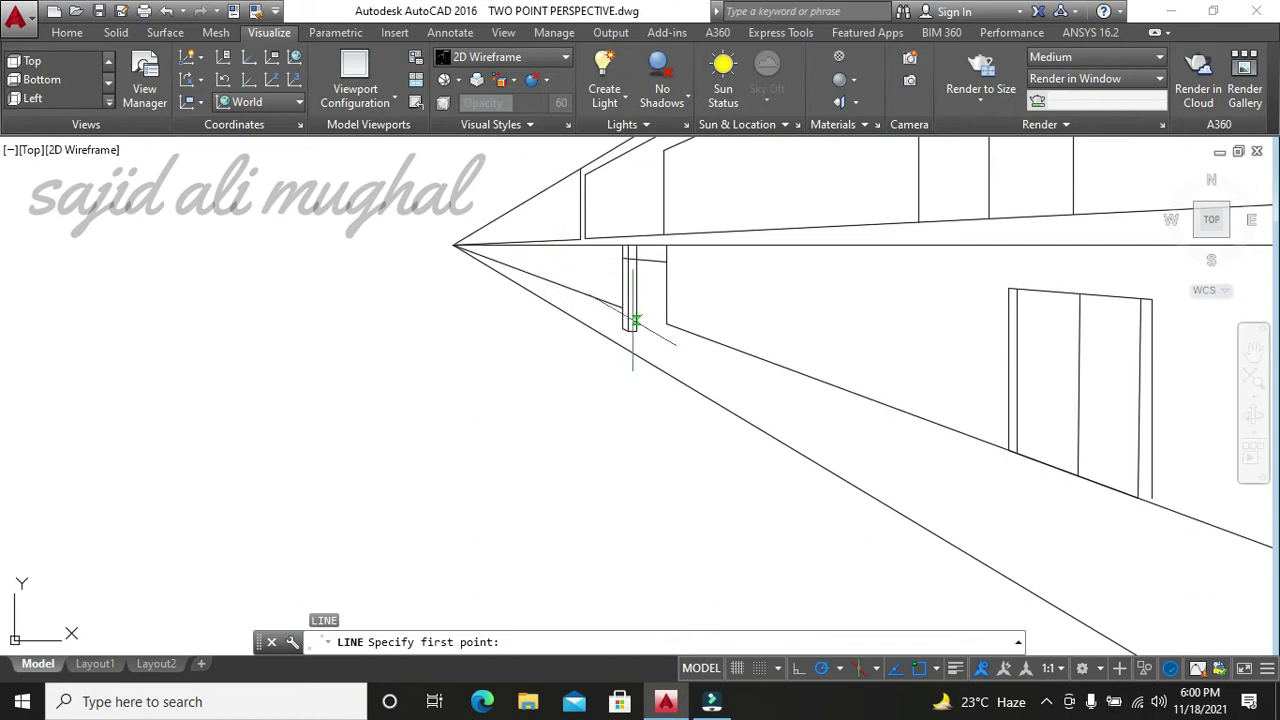
{"action": "scroll", "coordinate": [634, 320], "scroll_direction": "down", "scroll_amount": 3}
{"action": "scroll", "coordinate": [540, 355], "scroll_direction": "down", "scroll_amount": 2}
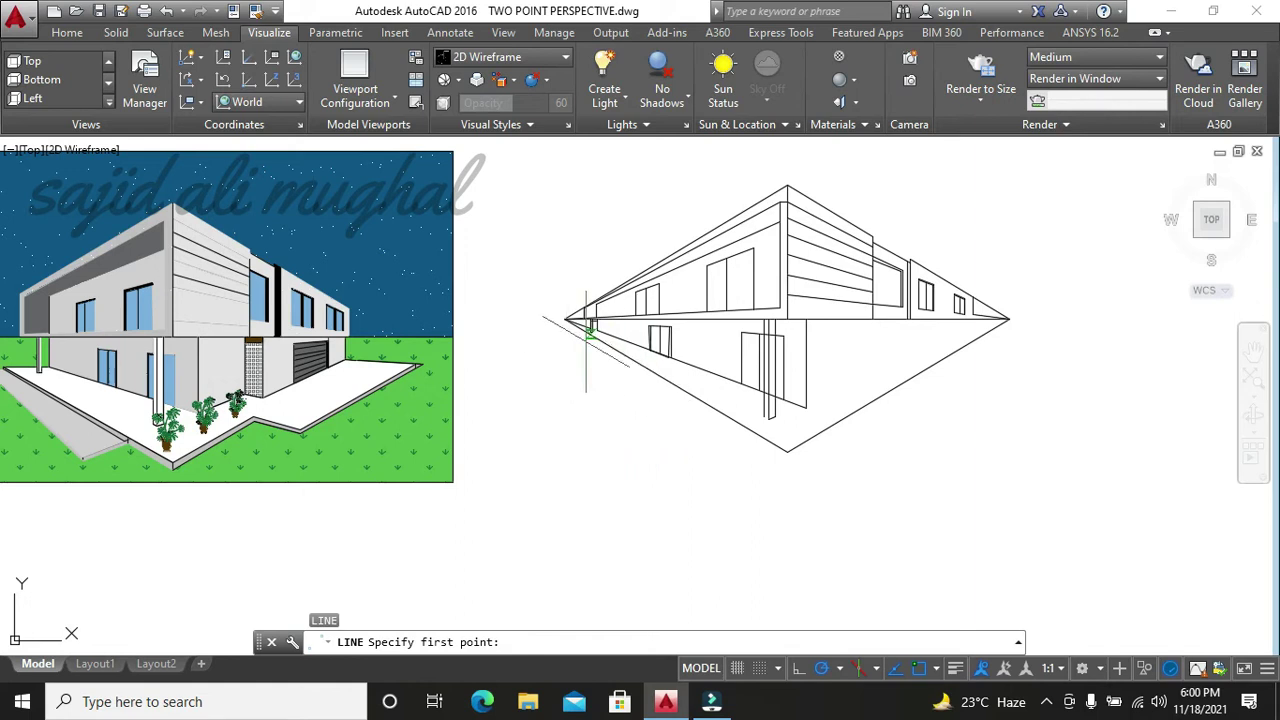
{"action": "scroll", "coordinate": [590, 325], "scroll_direction": "up", "scroll_amount": 2}
{"action": "scroll", "coordinate": [600, 306], "scroll_direction": "up", "scroll_amount": 2}
{"action": "left_click", "coordinate": [604, 314]}
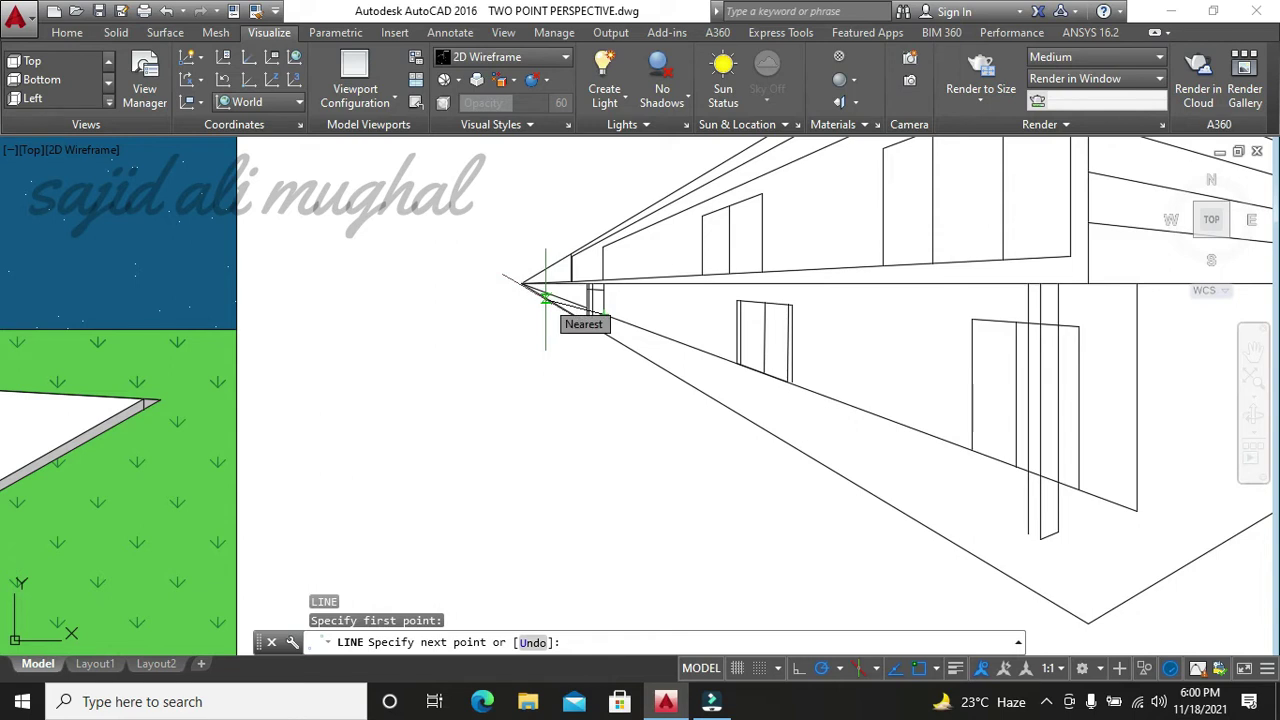
{"action": "scroll", "coordinate": [765, 348], "scroll_direction": "down", "scroll_amount": 3}
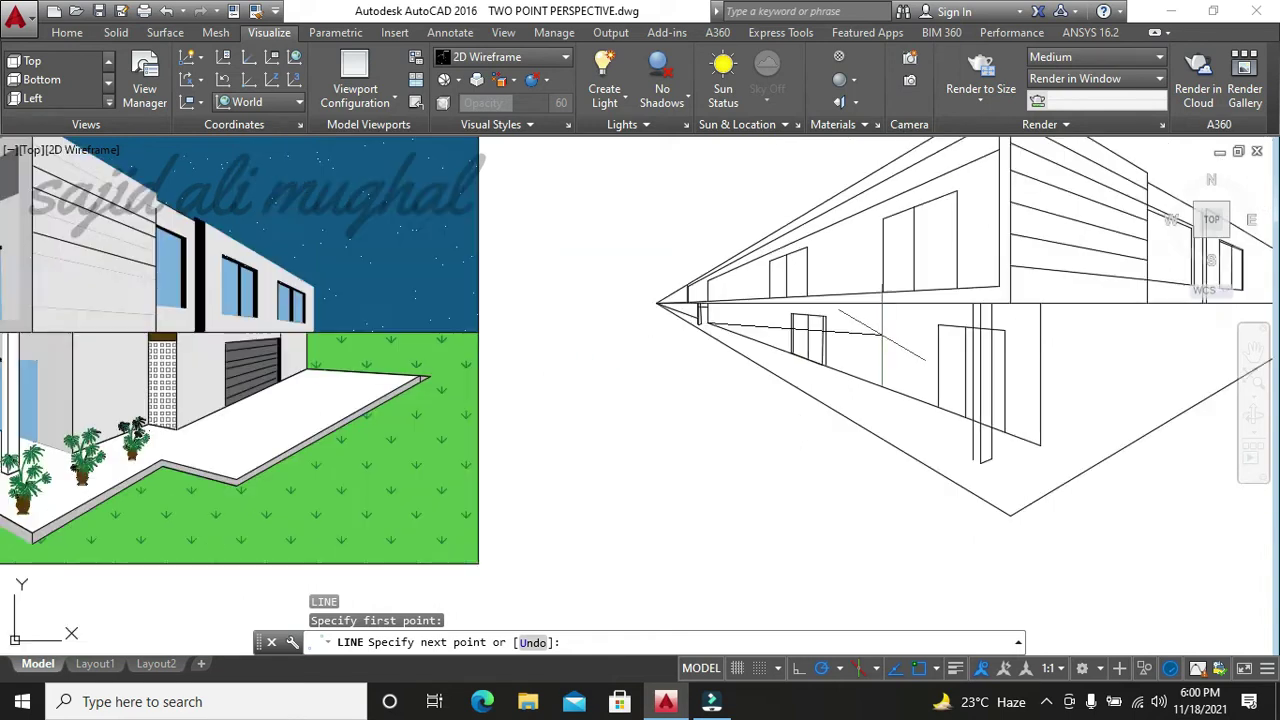
{"action": "scroll", "coordinate": [543, 260], "scroll_direction": "up", "scroll_amount": 1}
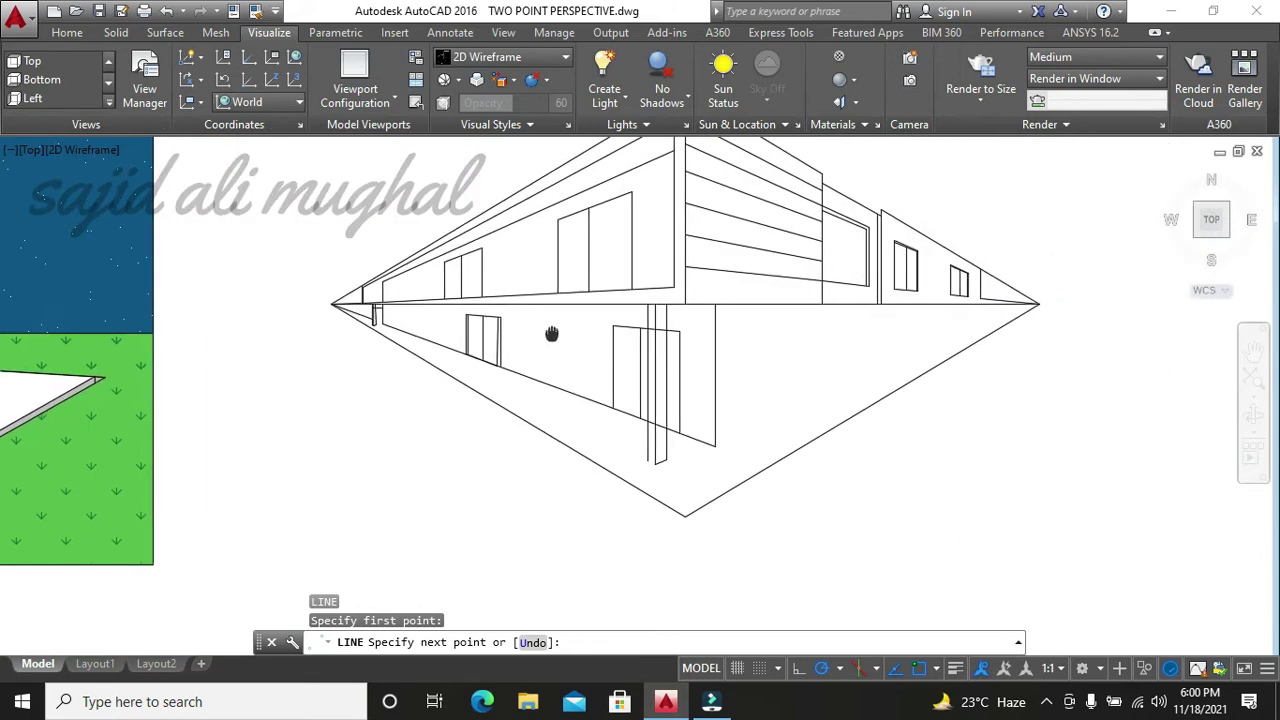
{"action": "left_click", "coordinate": [1037, 303]}
{"action": "scroll", "coordinate": [320, 365], "scroll_direction": "up", "scroll_amount": 3}
{"action": "scroll", "coordinate": [320, 365], "scroll_direction": "up", "scroll_amount": 2}
{"action": "scroll", "coordinate": [320, 365], "scroll_direction": "up", "scroll_amount": 2}
{"action": "key", "text": "Escape"}
- Extend the lower horizontal line left to meet the diagonal edge
{"action": "type", "text": "ex"}
{"action": "key", "text": "Return"}
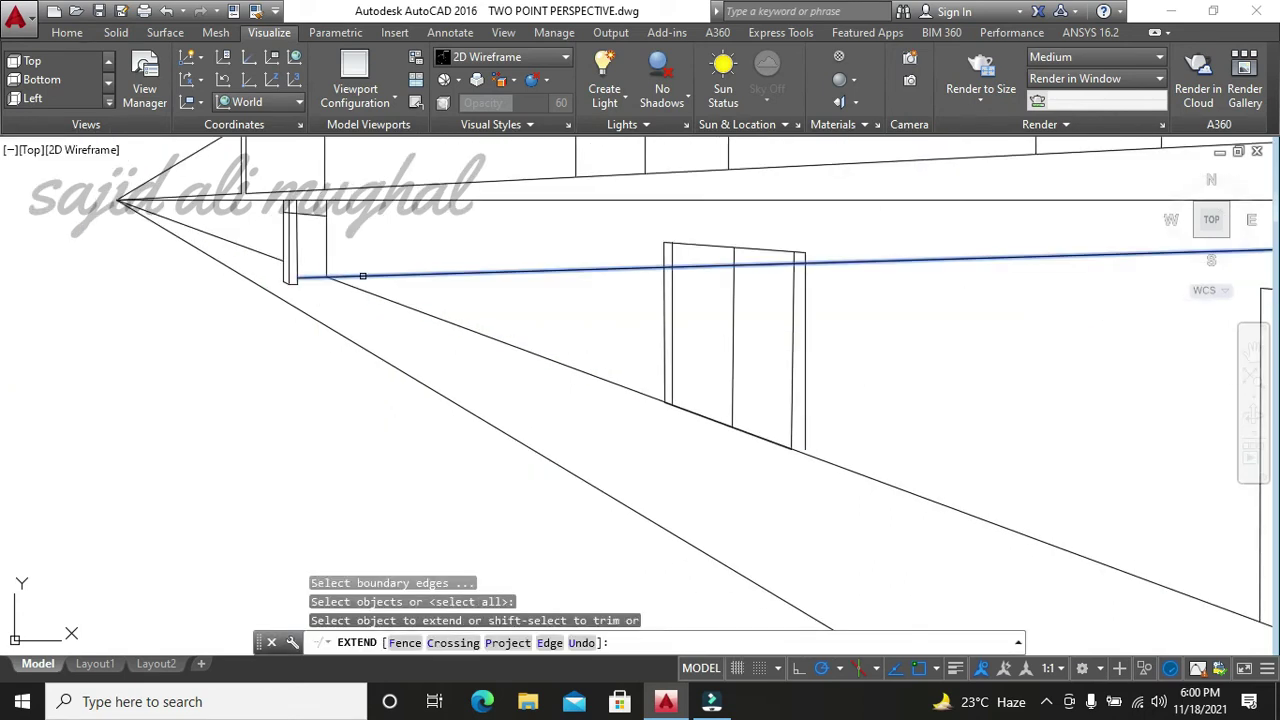
{"action": "left_click", "coordinate": [360, 277]}
{"action": "key", "text": "Escape"}
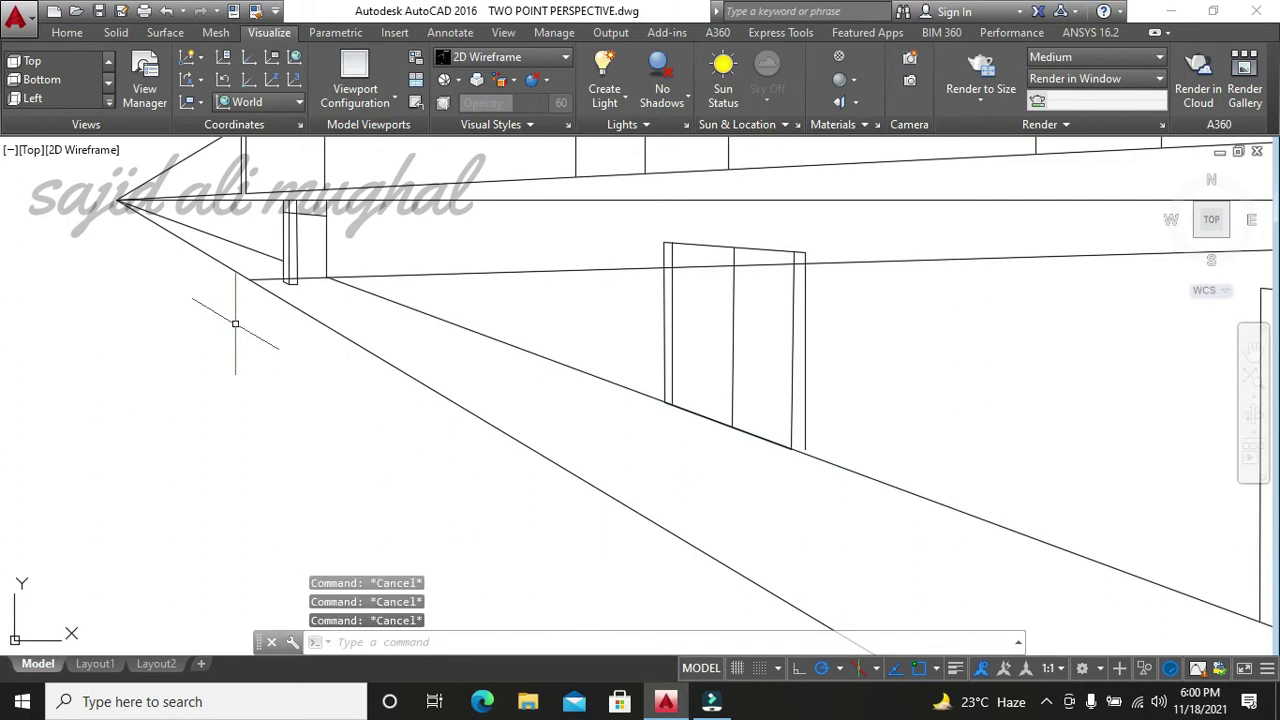
{"action": "scroll", "coordinate": [235, 323], "scroll_direction": "up", "scroll_amount": 2}
- Attempt to trim the line end beside the pillar, then cancel trimming
{"action": "type", "text": "tr"}
{"action": "key", "text": "Return"}
{"action": "key", "text": "Return"}
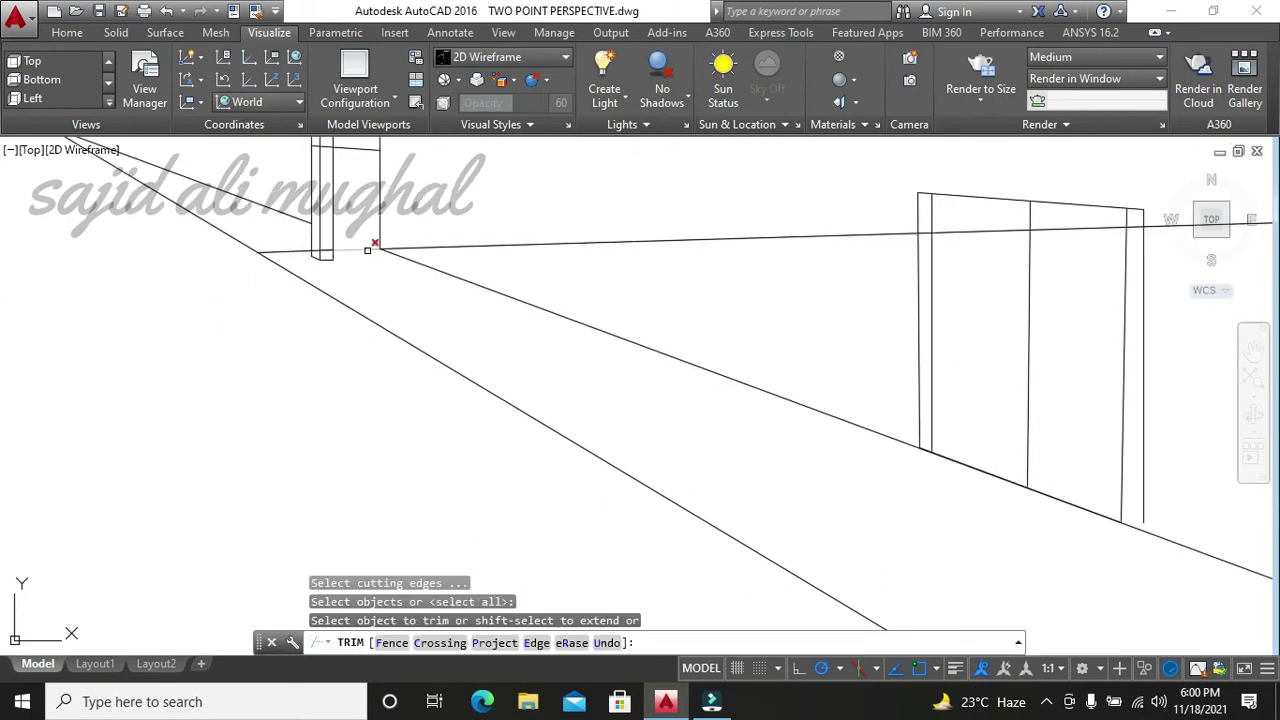
{"action": "left_click", "coordinate": [369, 247]}
{"action": "left_click", "coordinate": [330, 245]}
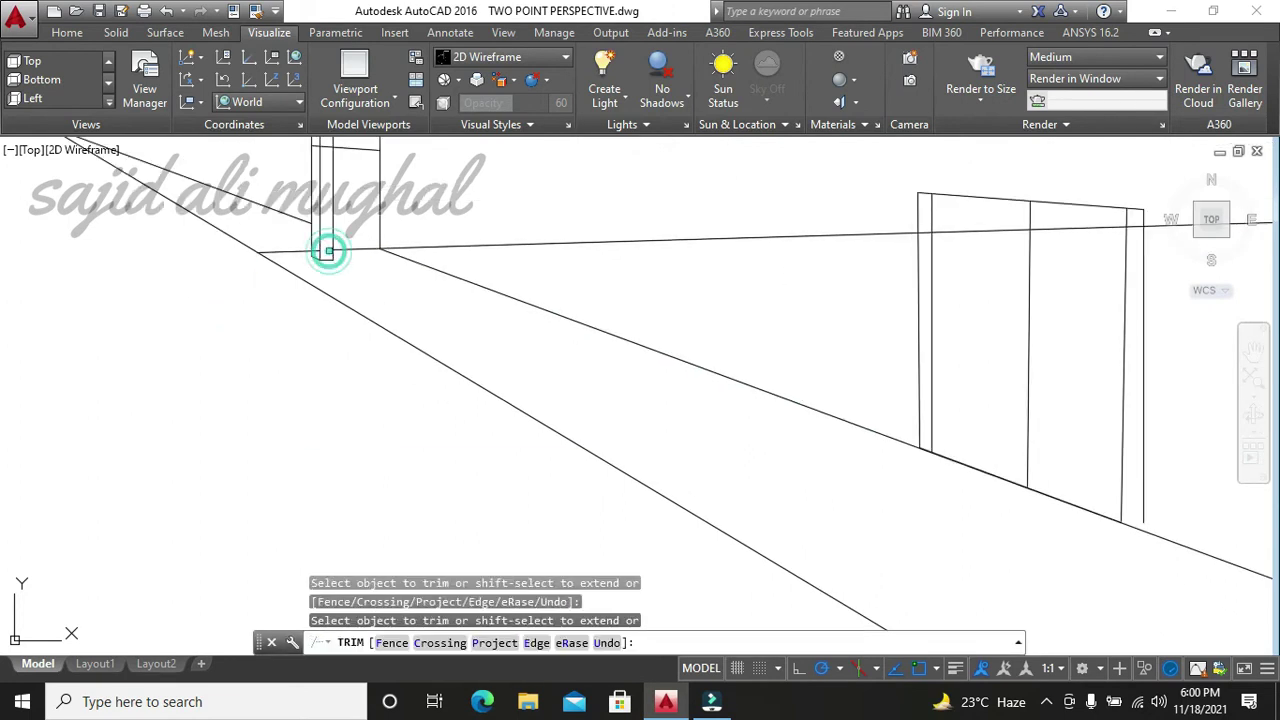
{"action": "scroll", "coordinate": [330, 242], "scroll_direction": "up", "scroll_amount": 3}
{"action": "scroll", "coordinate": [315, 244], "scroll_direction": "down", "scroll_amount": 2}
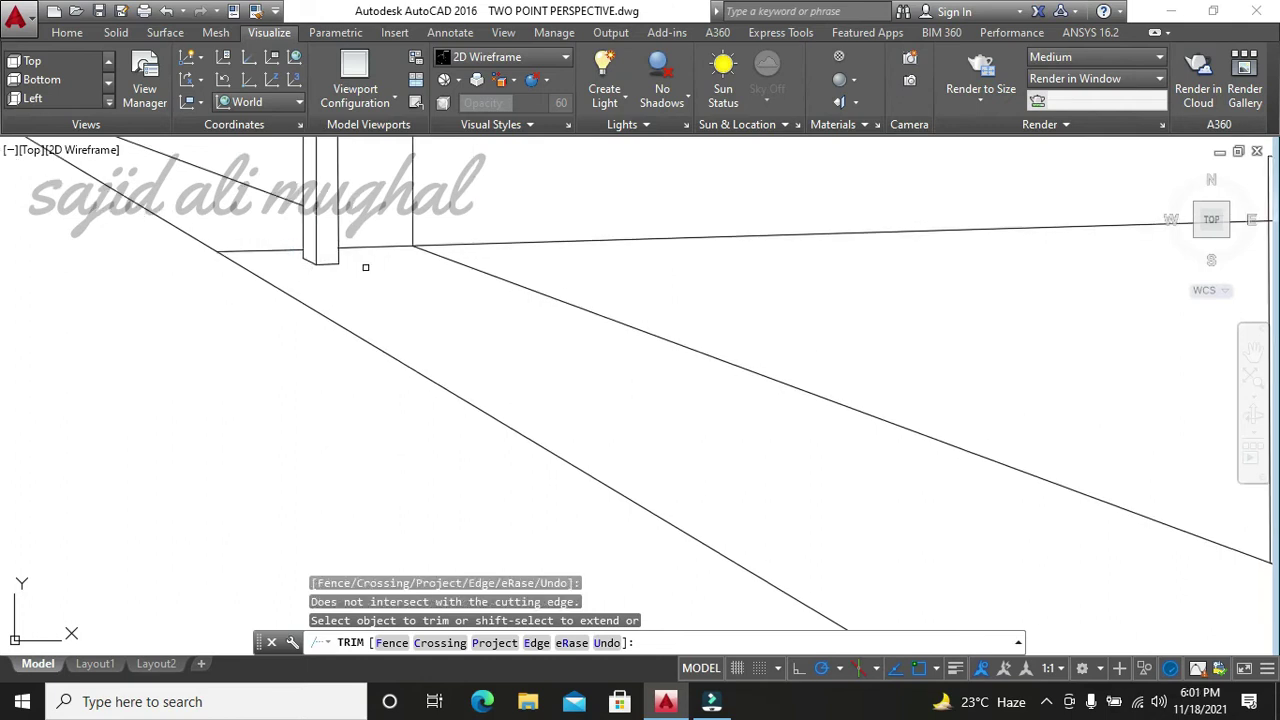
{"action": "scroll", "coordinate": [365, 267], "scroll_direction": "down", "scroll_amount": 3}
{"action": "key", "text": "Escape"}
- Window-select the long stray perspective line and delete it
{"action": "left_click_drag", "start_coordinate": [714, 243], "coordinate": [702, 256]}
{"action": "key", "text": "Delete"}
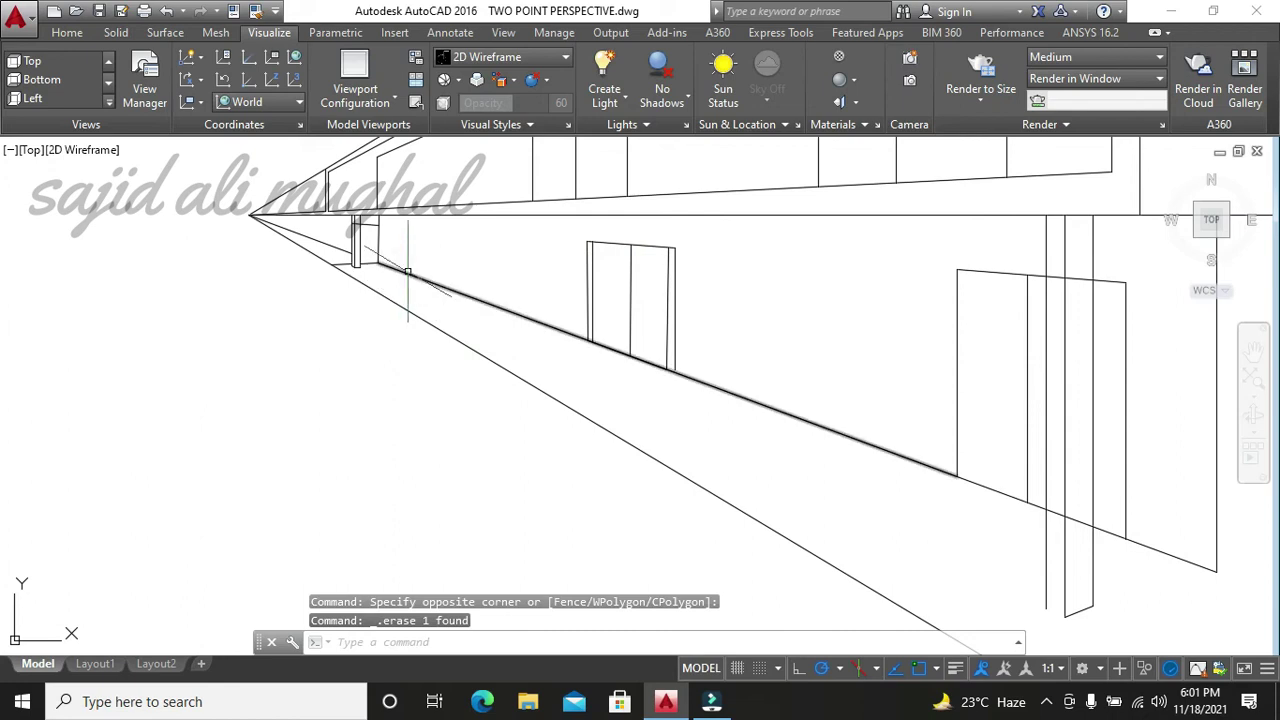
{"action": "left_click", "coordinate": [350, 210]}
{"action": "left_click", "coordinate": [381, 227]}
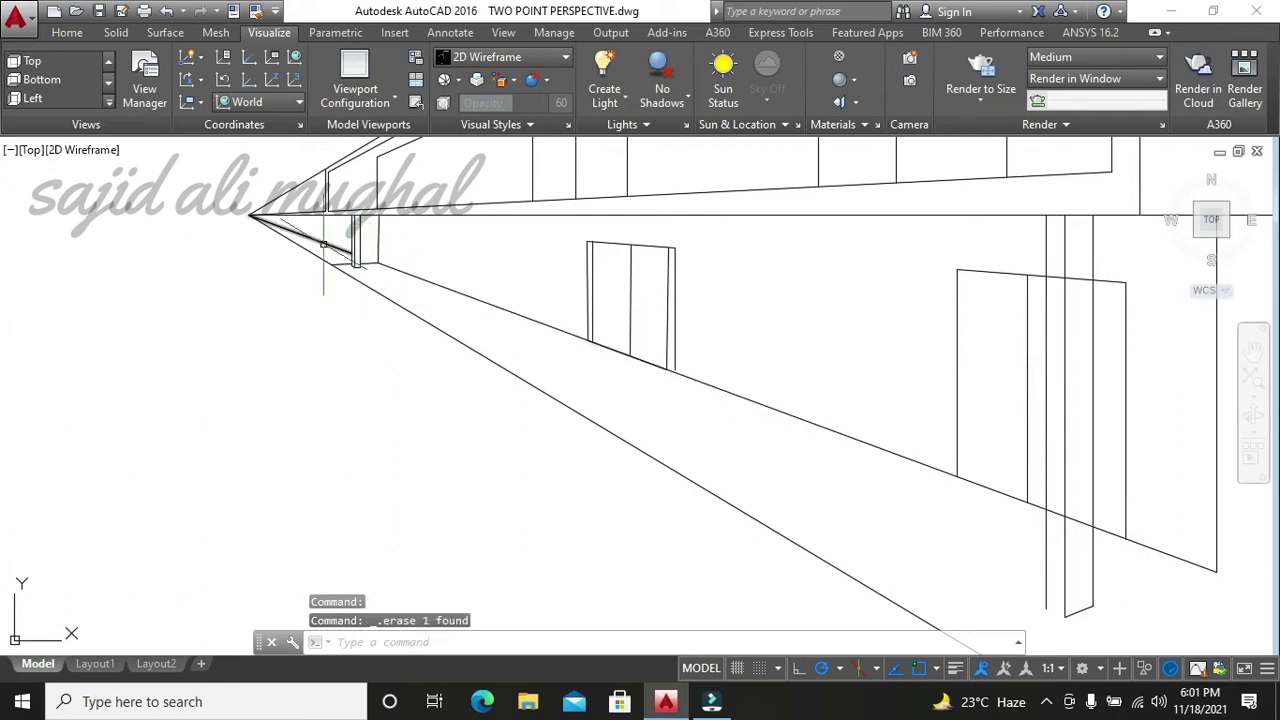
- Delete the short line running to the pillar base
{"action": "left_click", "coordinate": [338, 254]}
{"action": "key", "text": "Delete"}
{"action": "scroll", "coordinate": [367, 301], "scroll_direction": "down", "scroll_amount": 3}
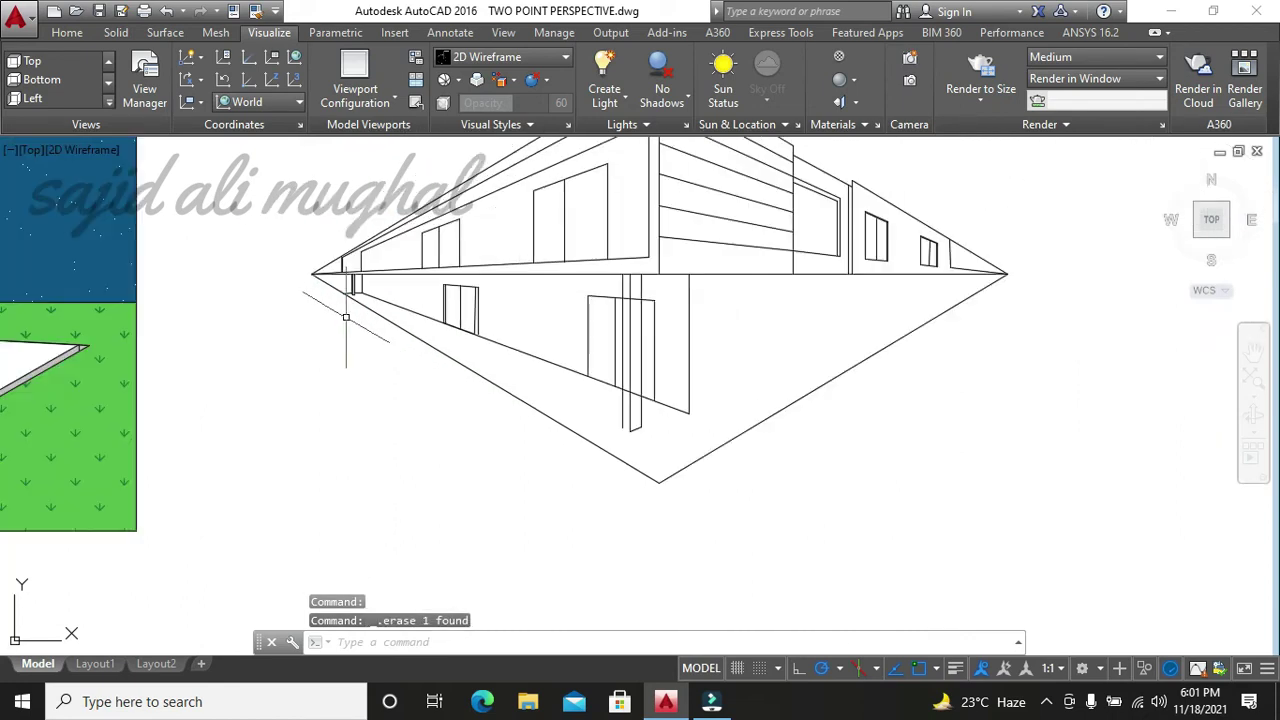
{"action": "scroll", "coordinate": [365, 290], "scroll_direction": "down", "scroll_amount": 2}
- Draw a line from the bottom front corner to the left vanishing point
{"action": "type", "text": "``l"}
{"action": "key", "text": "Return"}
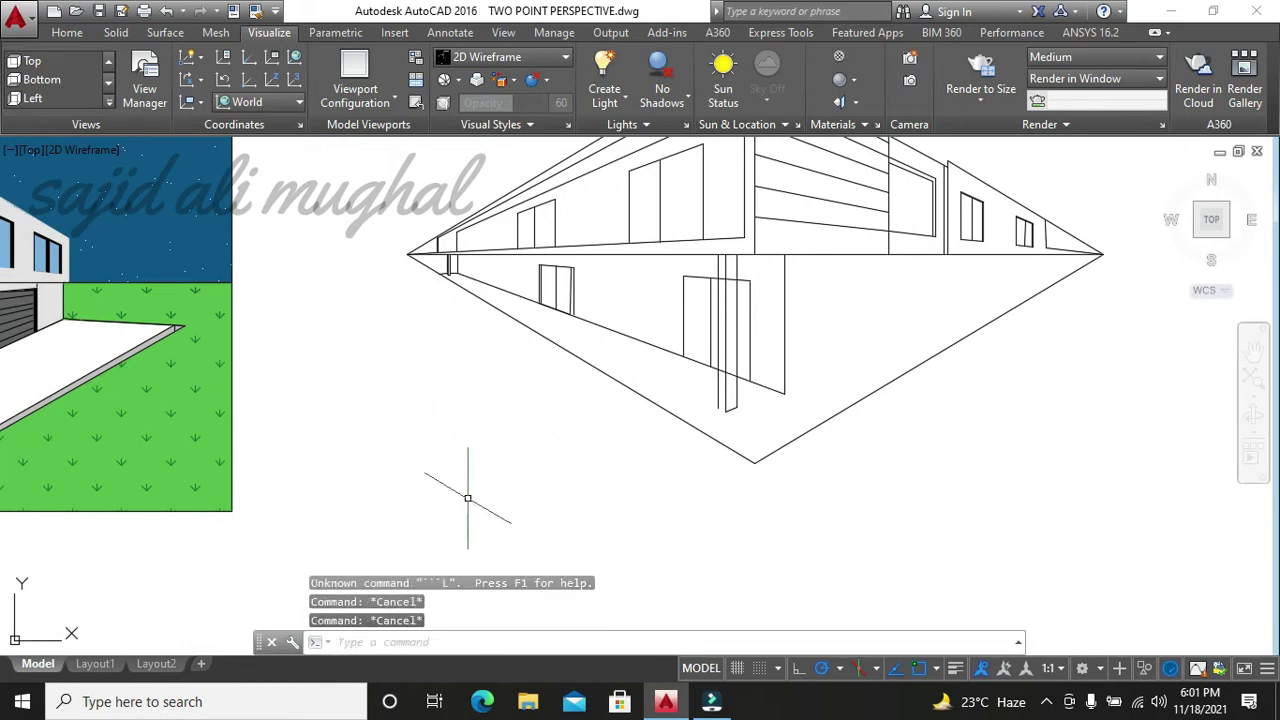
{"action": "type", "text": "l"}
{"action": "key", "text": "Return"}
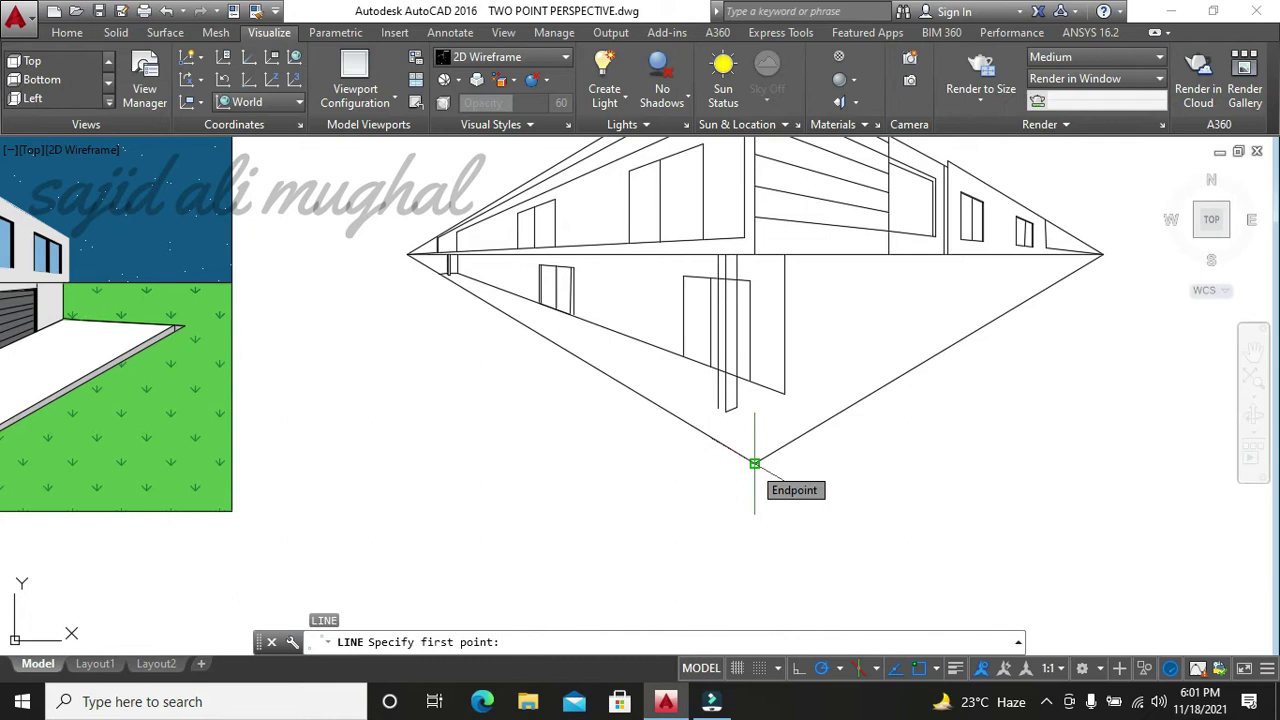
{"action": "left_click", "coordinate": [754, 463]}
{"action": "scroll", "coordinate": [755, 458], "scroll_direction": "up", "scroll_amount": 2}
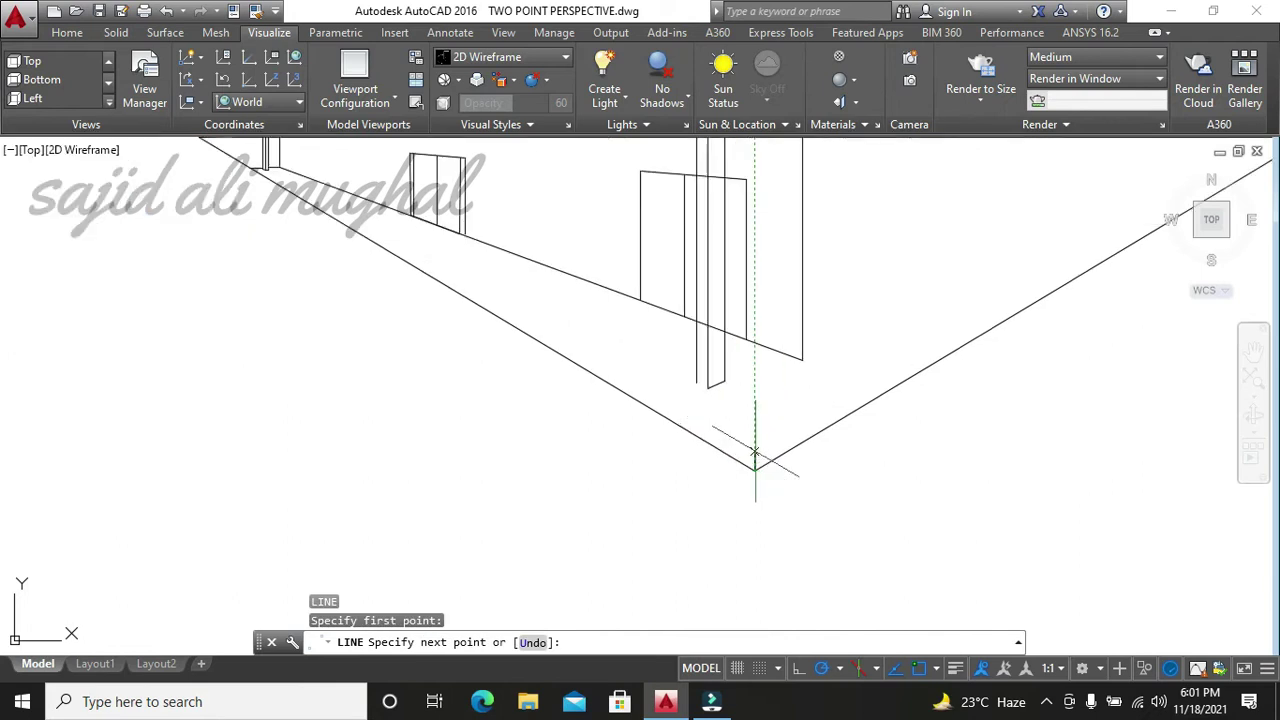
{"action": "left_click", "coordinate": [752, 457]}
{"action": "scroll", "coordinate": [390, 255], "scroll_direction": "down", "scroll_amount": 2}
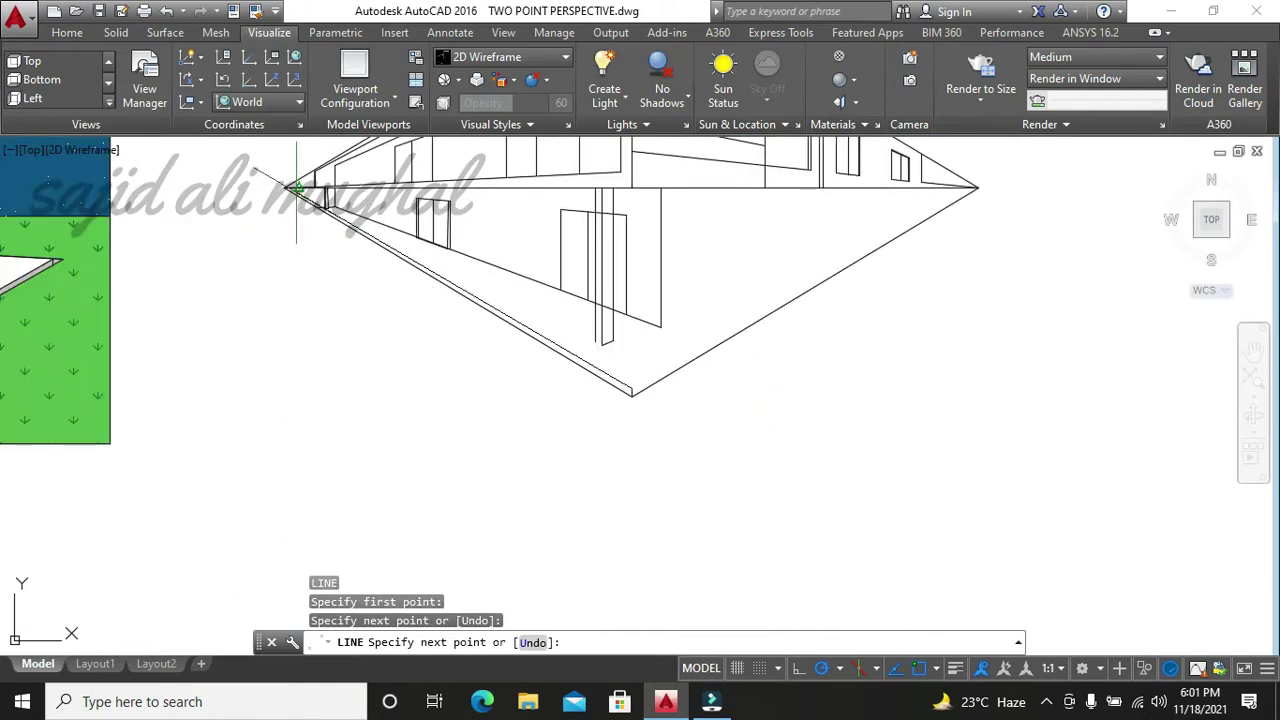
{"action": "left_click", "coordinate": [285, 187]}
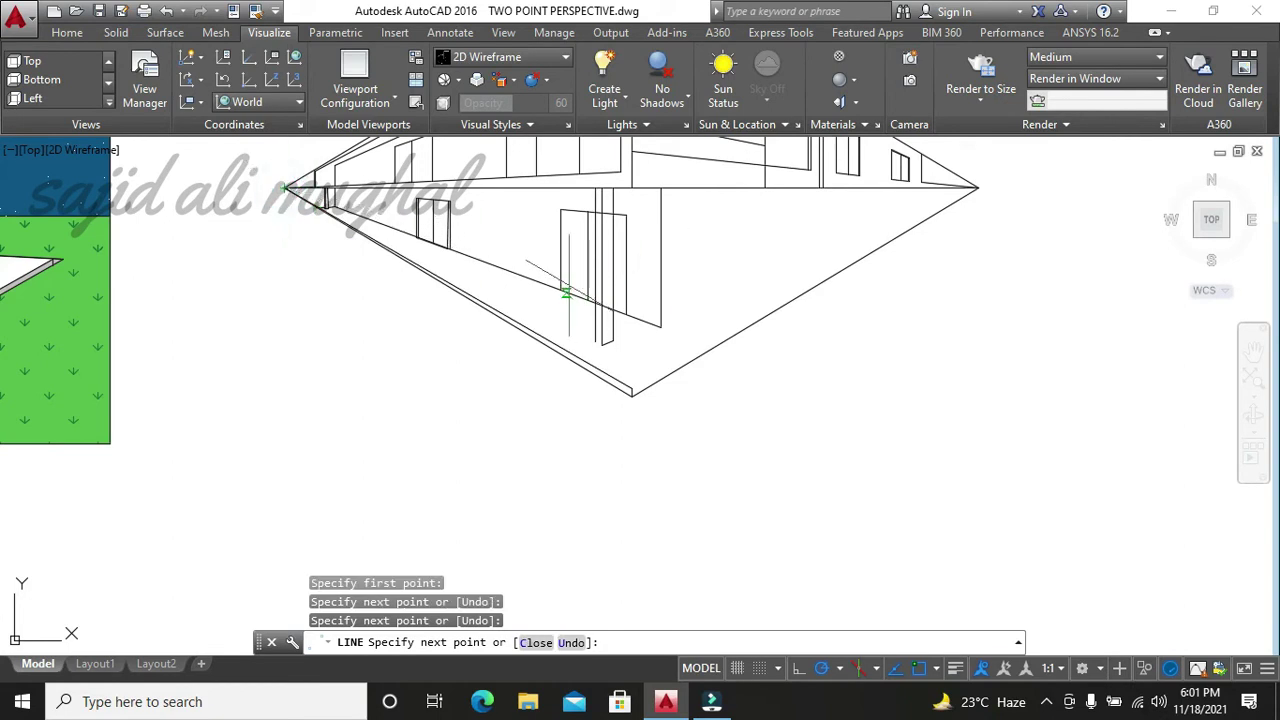
{"action": "key", "text": "Escape"}
{"action": "scroll", "coordinate": [553, 313], "scroll_direction": "down", "scroll_amount": 3}
{"action": "key", "text": "Escape"}
{"action": "key", "text": "Escape"}
{"action": "key", "text": "Escape"}
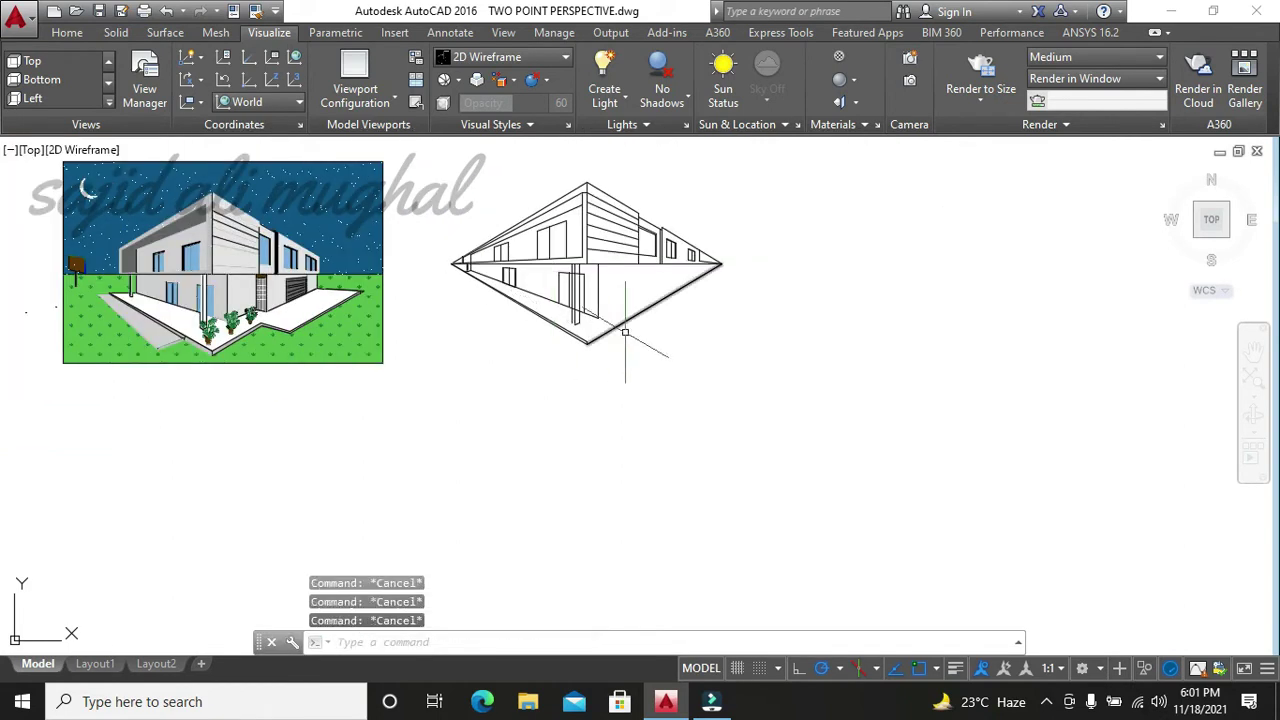
{"action": "scroll", "coordinate": [615, 367], "scroll_direction": "up", "scroll_amount": 2}
- Draw a line from the bottom corner to the right vanishing point
{"action": "key", "text": "Return"}
{"action": "scroll", "coordinate": [540, 330], "scroll_direction": "up", "scroll_amount": 2}
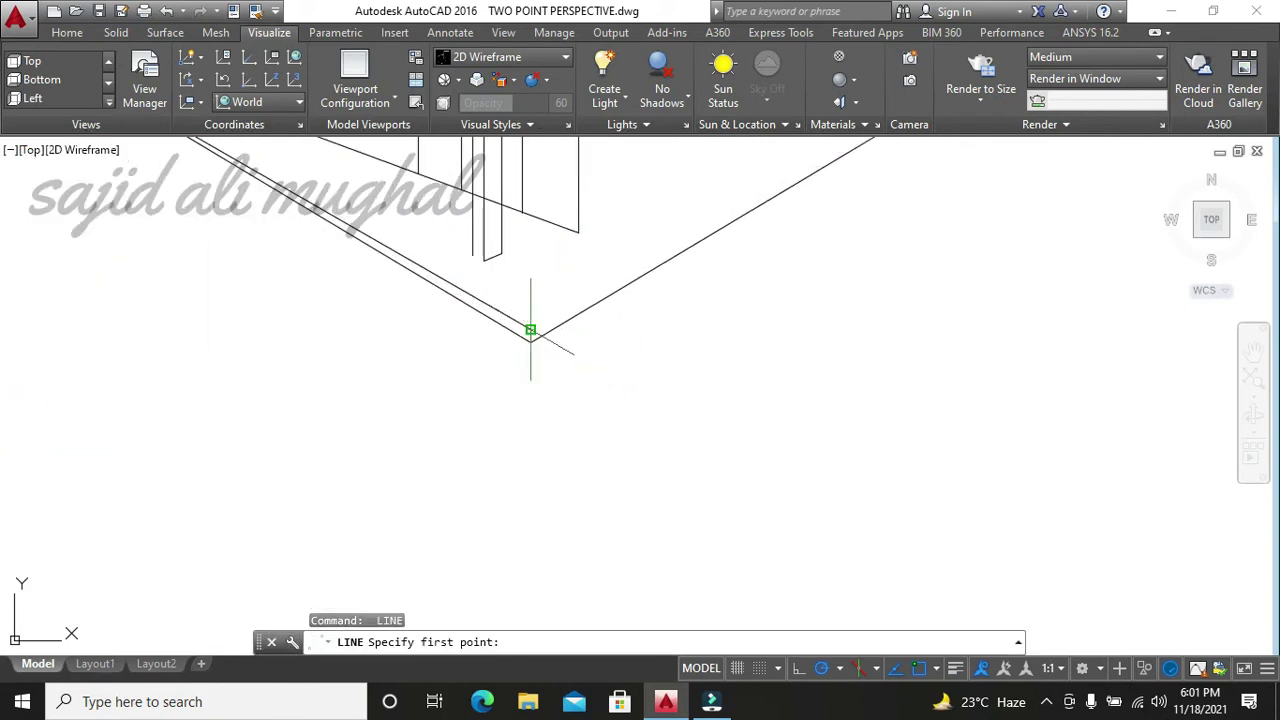
{"action": "left_click", "coordinate": [529, 323]}
{"action": "scroll", "coordinate": [512, 285], "scroll_direction": "up", "scroll_amount": 2}
{"action": "scroll", "coordinate": [512, 285], "scroll_direction": "down", "scroll_amount": 2}
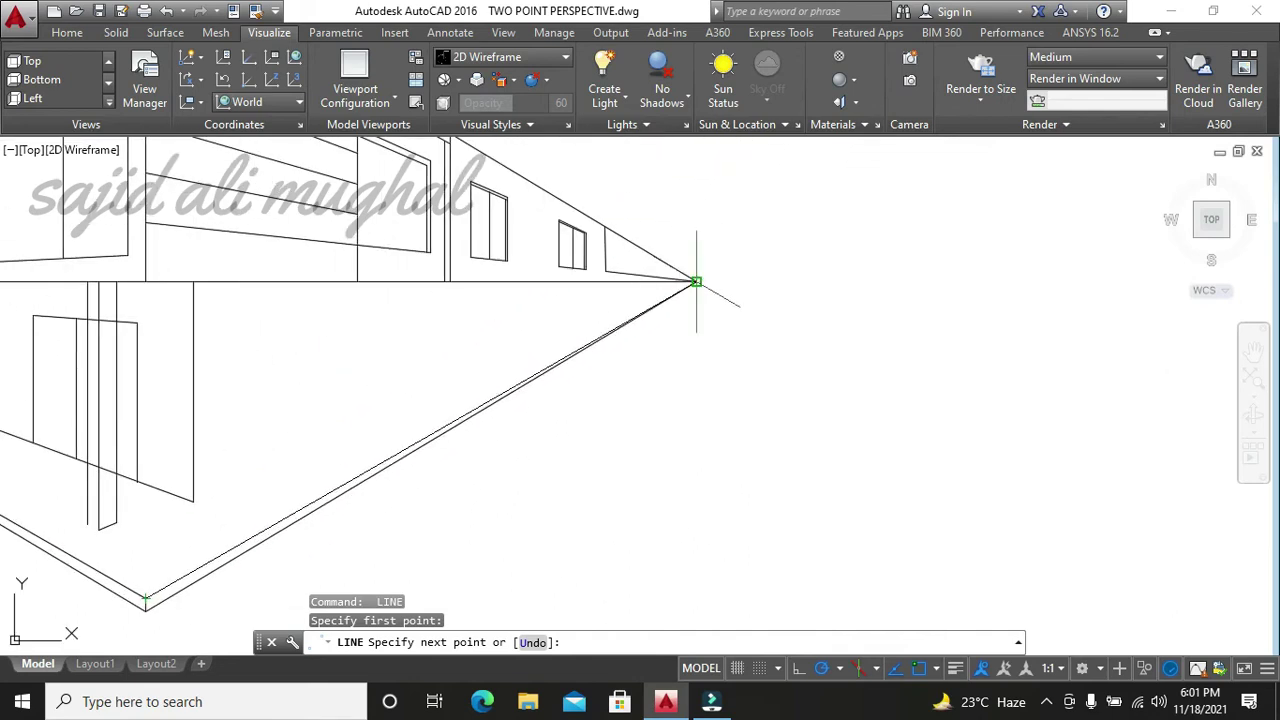
{"action": "left_click", "coordinate": [694, 281]}
{"action": "key", "text": "Escape"}
{"action": "key", "text": "Escape"}
{"action": "middle_click_drag", "start_coordinate": [529, 420], "coordinate": [823, 391]}
{"action": "key", "text": "Escape"}
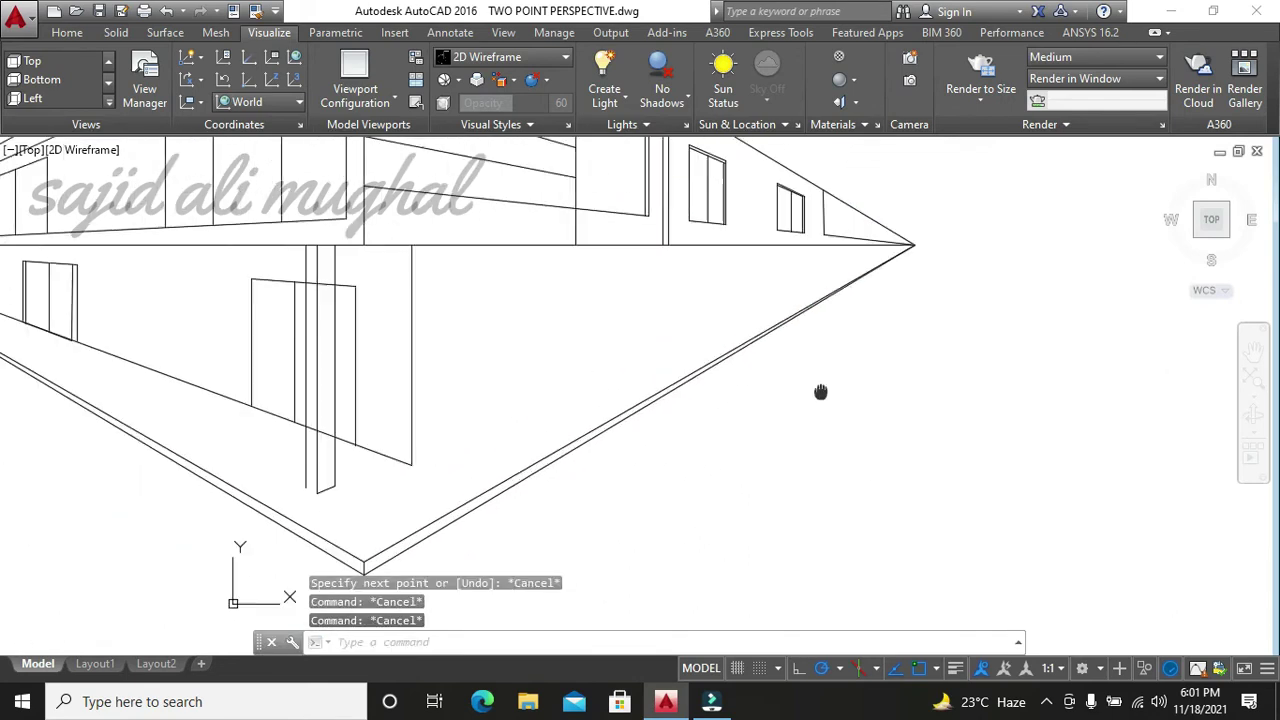
{"action": "key", "text": "Escape"}
{"action": "scroll", "coordinate": [279, 418], "scroll_direction": "down", "scroll_amount": 5}
- Draw a short line from the central column base along the lower left-wall edge
{"action": "scroll", "coordinate": [386, 389], "scroll_direction": "down", "scroll_amount": 1}
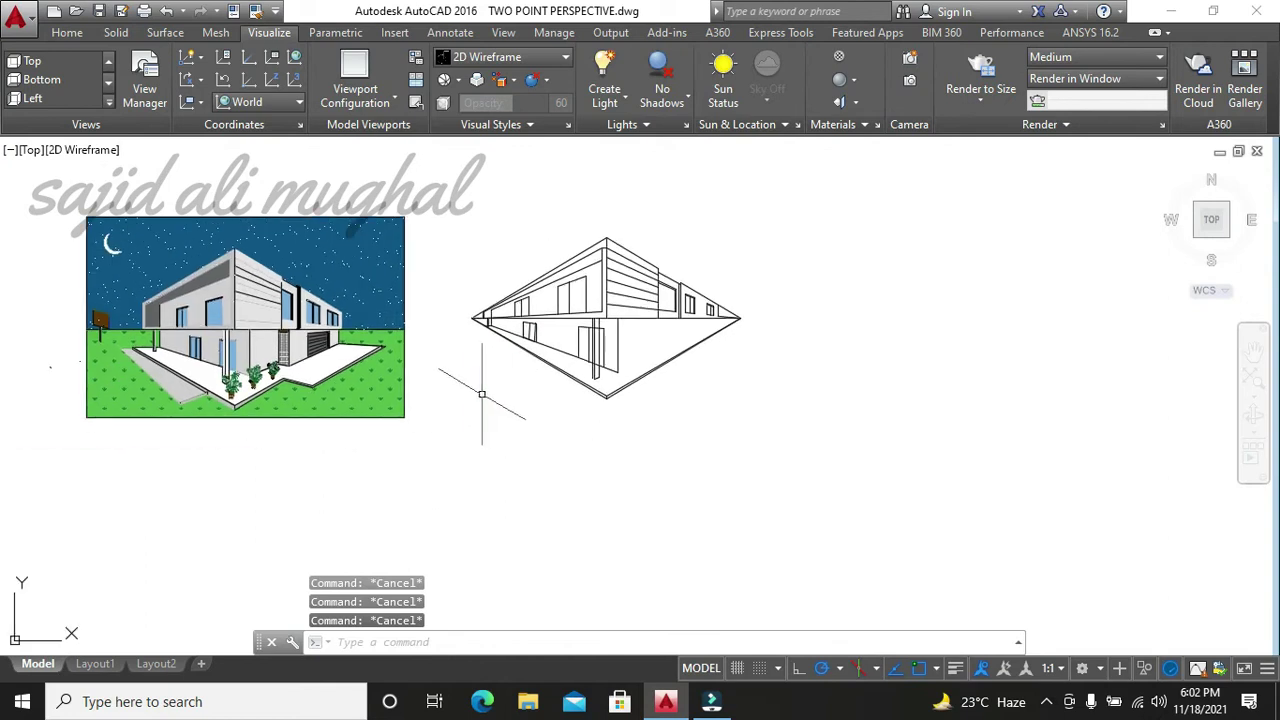
{"action": "scroll", "coordinate": [460, 380], "scroll_direction": "up", "scroll_amount": 5}
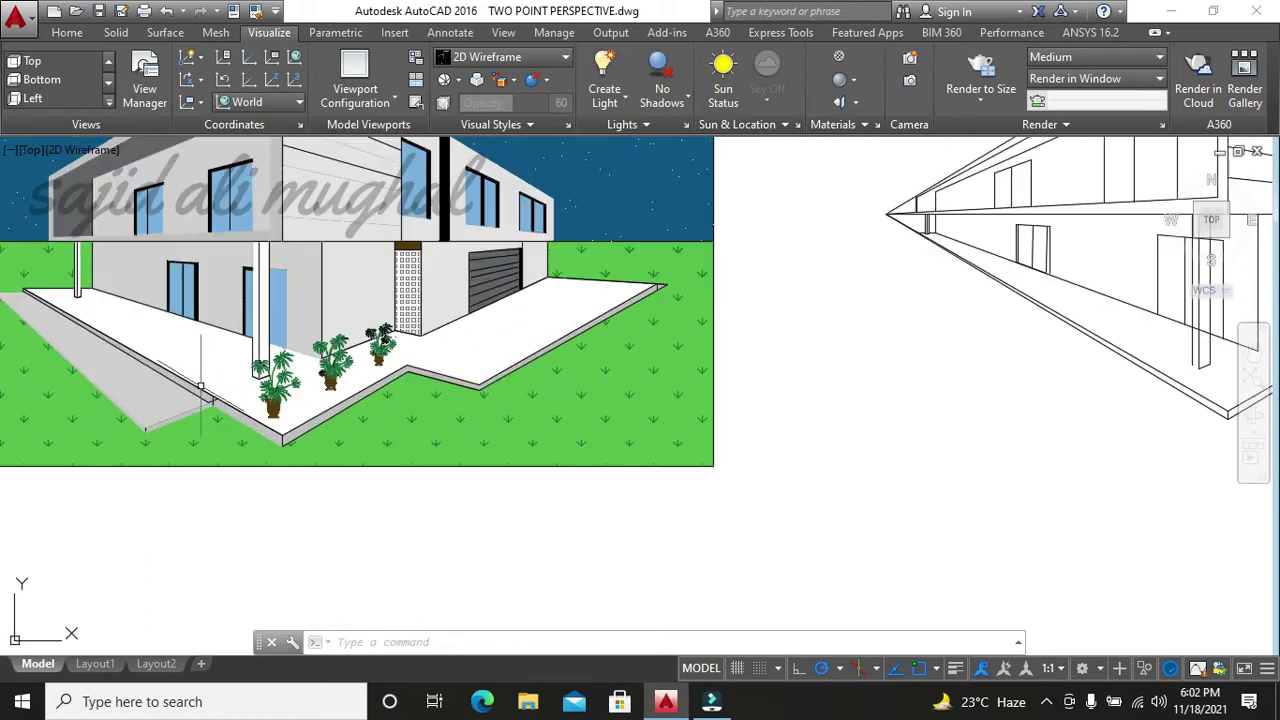
{"action": "scroll", "coordinate": [592, 453], "scroll_direction": "down", "scroll_amount": 1}
{"action": "key", "text": "Escape"}
{"action": "key", "text": "Escape"}
{"action": "key", "text": "Escape"}
{"action": "scroll", "coordinate": [700, 420], "scroll_direction": "up", "scroll_amount": 2}
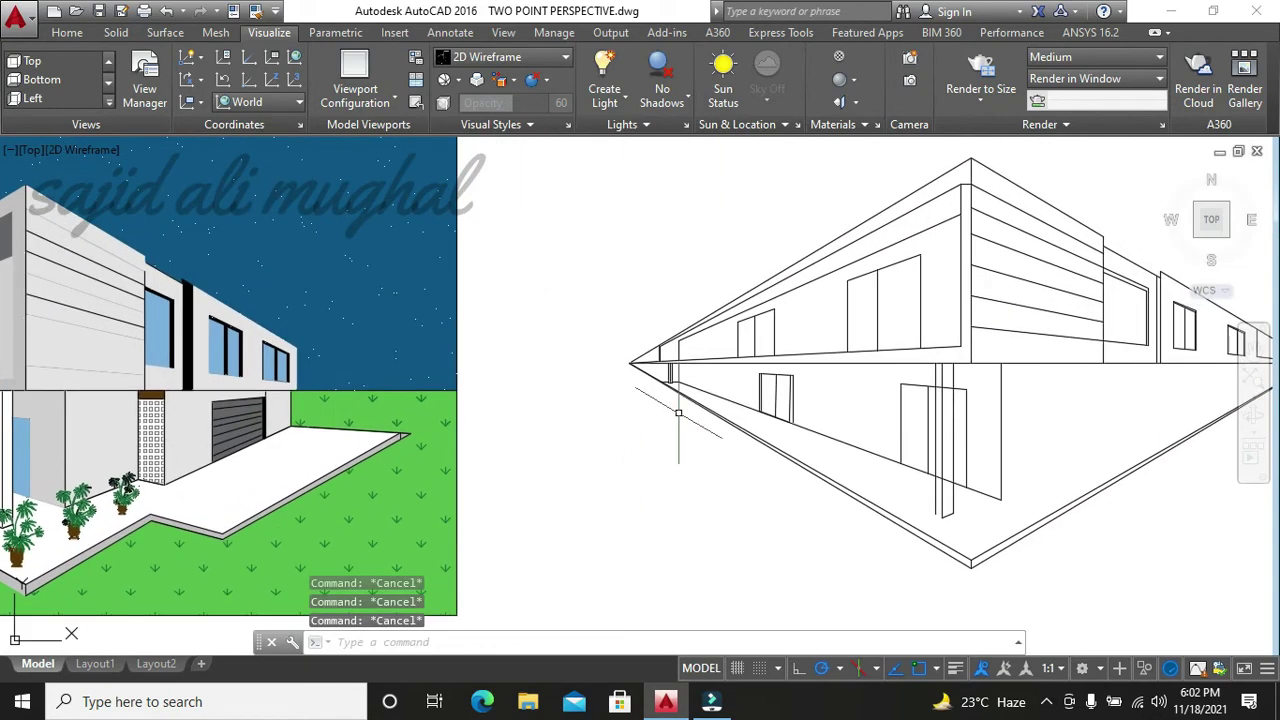
{"action": "scroll", "coordinate": [670, 406], "scroll_direction": "up", "scroll_amount": 1}
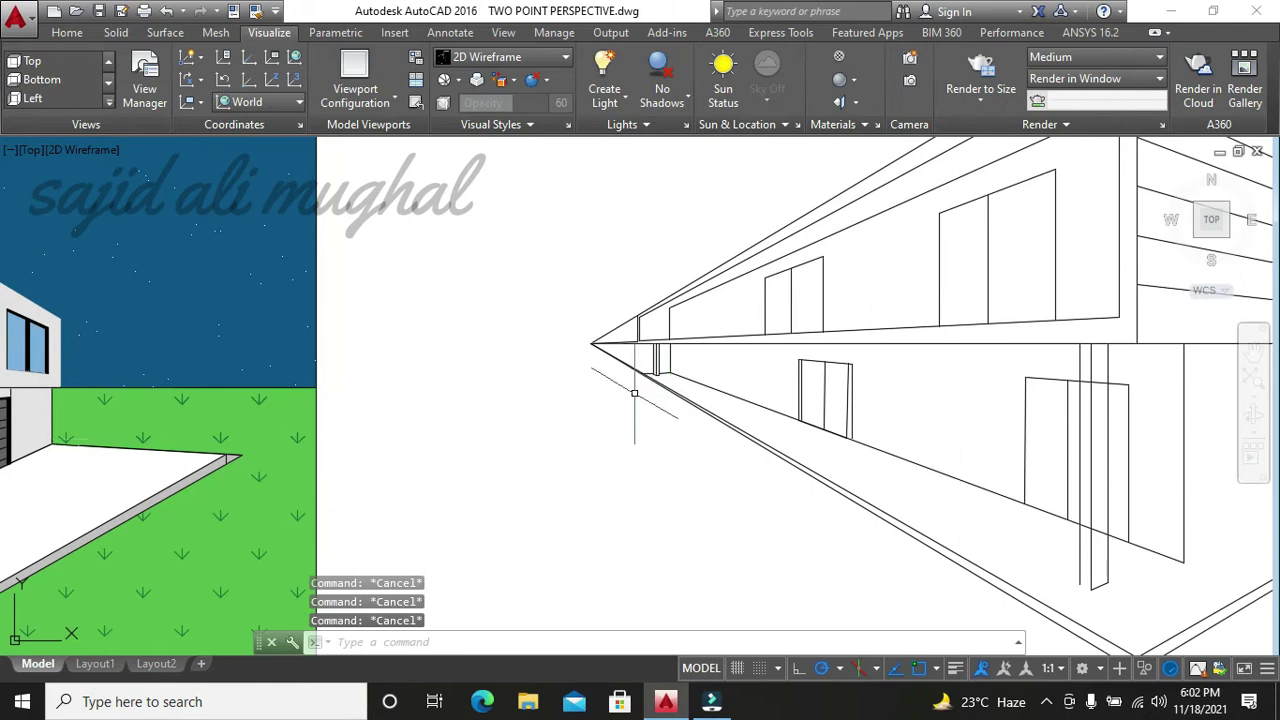
{"action": "middle_click_drag", "start_coordinate": [634, 393], "coordinate": [499, 387]}
{"action": "type", "text": "l"}
{"action": "key", "text": "Return"}
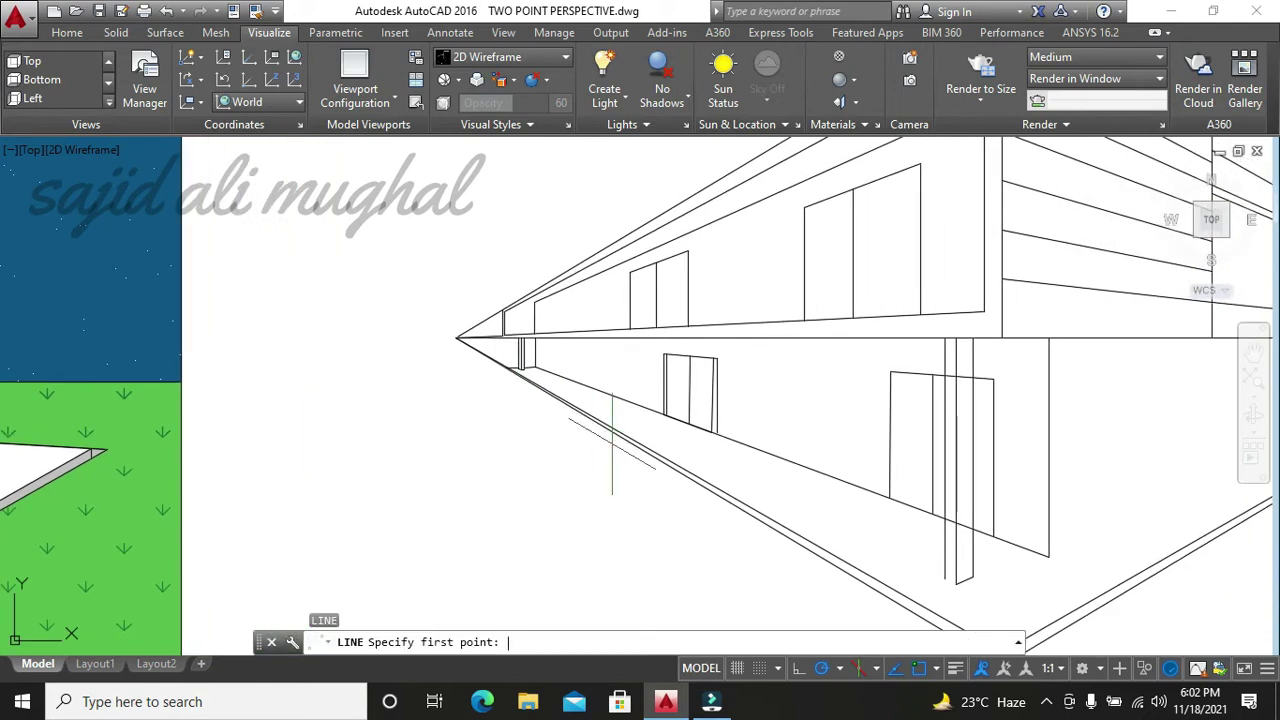
{"action": "left_click", "coordinate": [955, 582]}
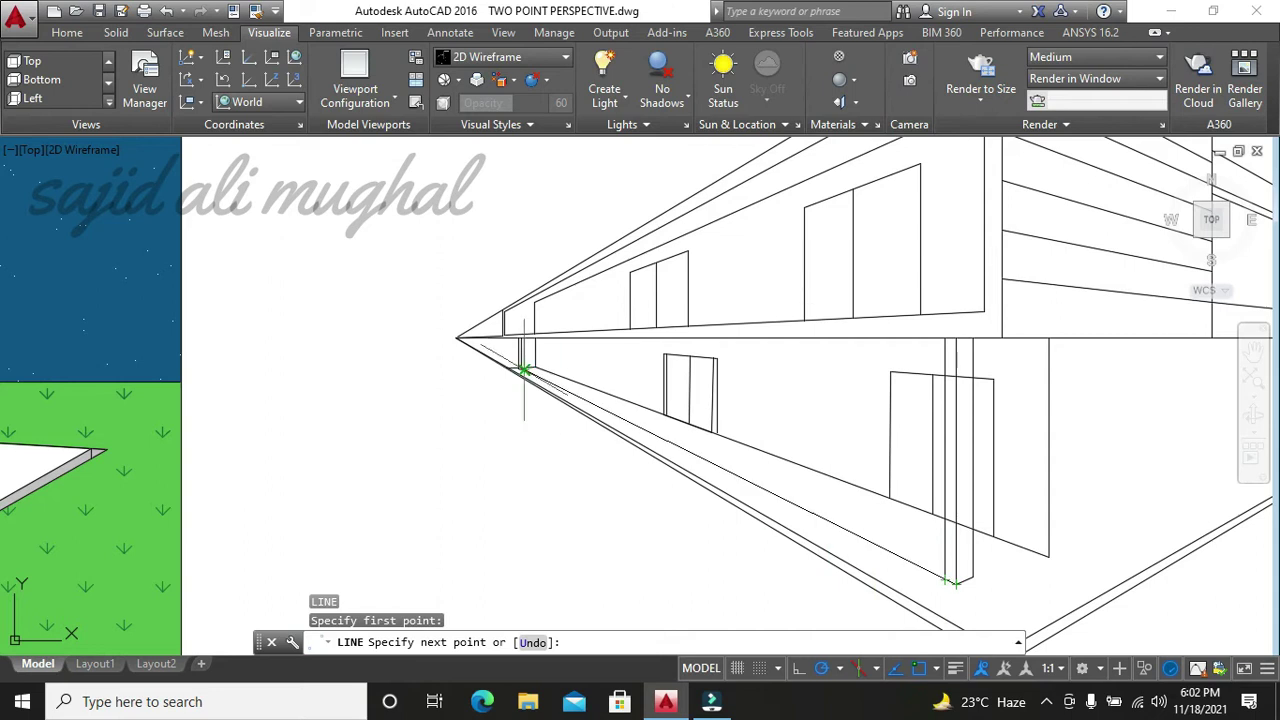
{"action": "left_click", "coordinate": [944, 580]}
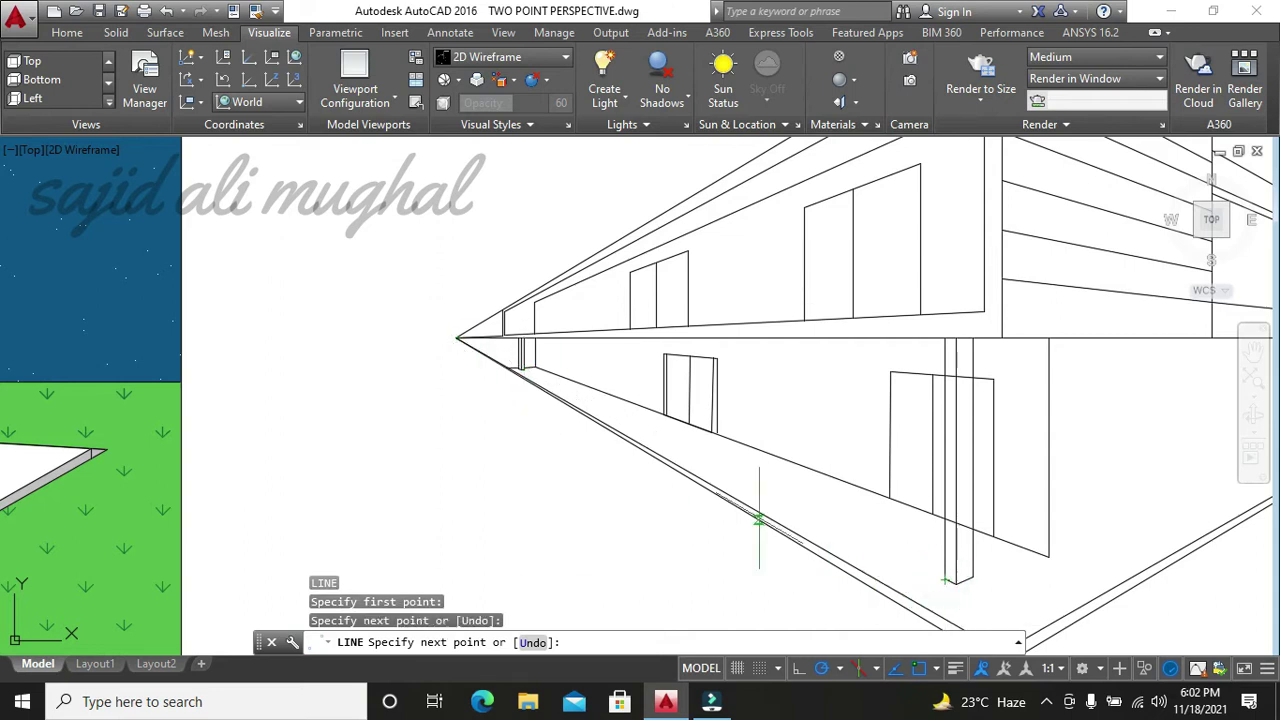
{"action": "key", "text": "Escape"}
{"action": "key", "text": "Escape"}
{"action": "key", "text": "Escape"}
- Recentre the whole perspective drawing in view and start a new line
{"action": "scroll", "coordinate": [785, 515], "scroll_direction": "down", "scroll_amount": 4}
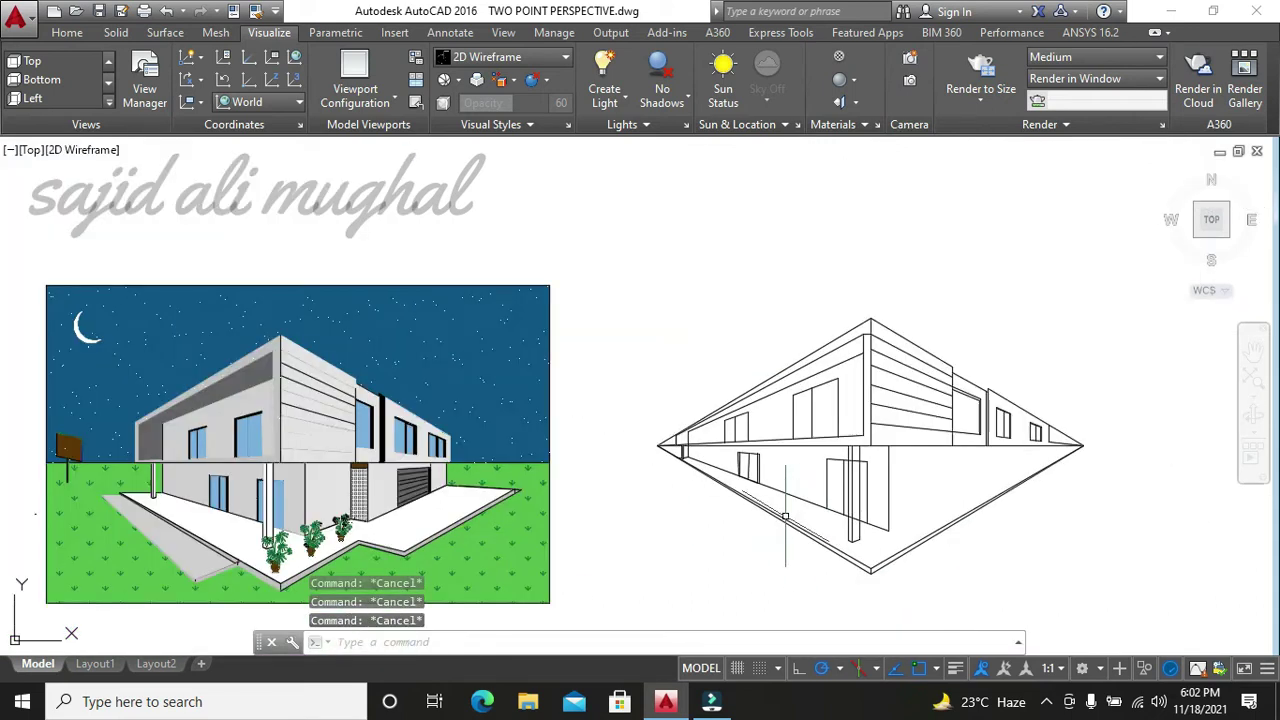
{"action": "middle_click_drag", "start_coordinate": [695, 521], "coordinate": [554, 539]}
{"action": "type", "text": "l"}
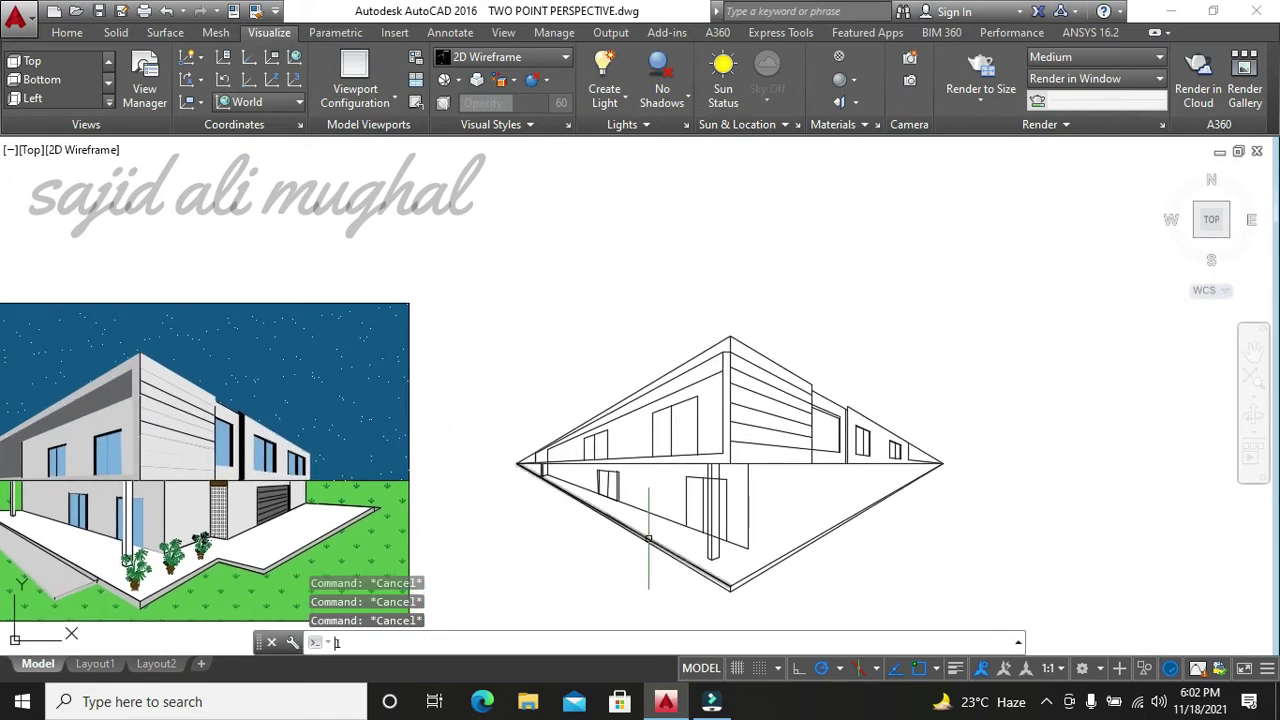
{"action": "key", "text": "Return"}
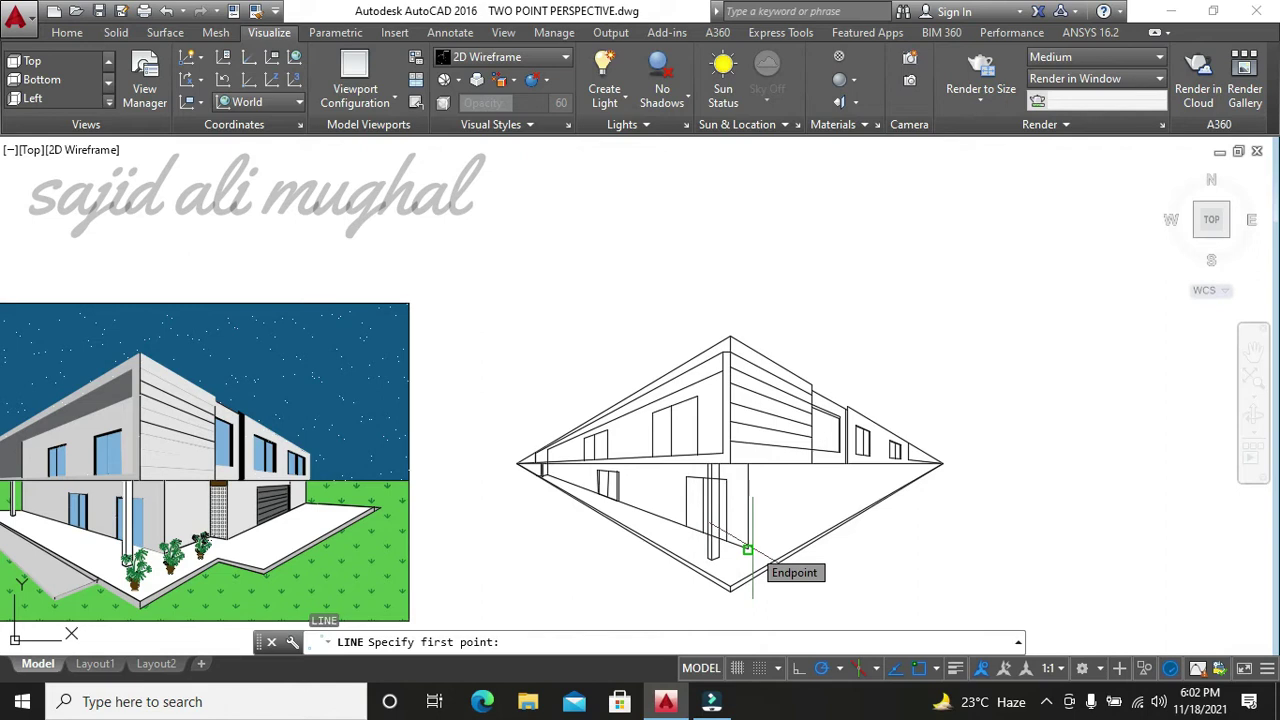
- Draw a line from the endpoint near the bottom corner to the right vanishing point
{"action": "left_click", "coordinate": [747, 549]}
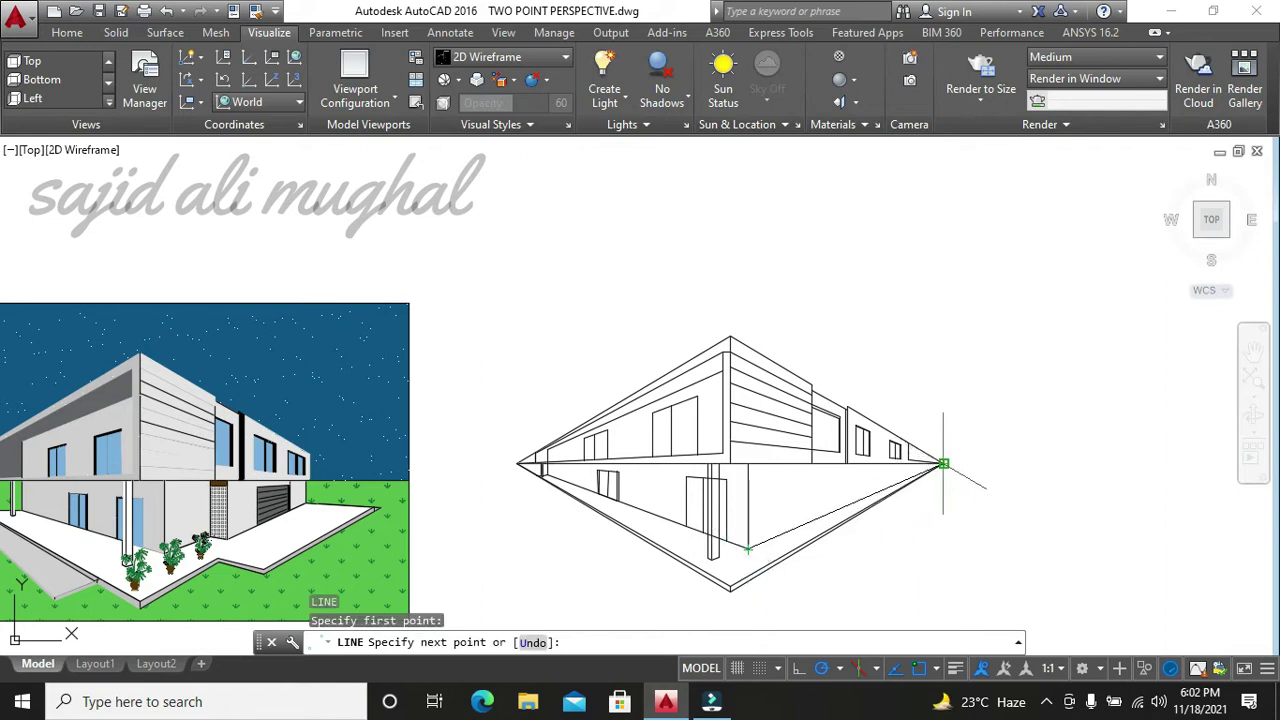
{"action": "left_click", "coordinate": [941, 463]}
{"action": "key", "text": "Return"}
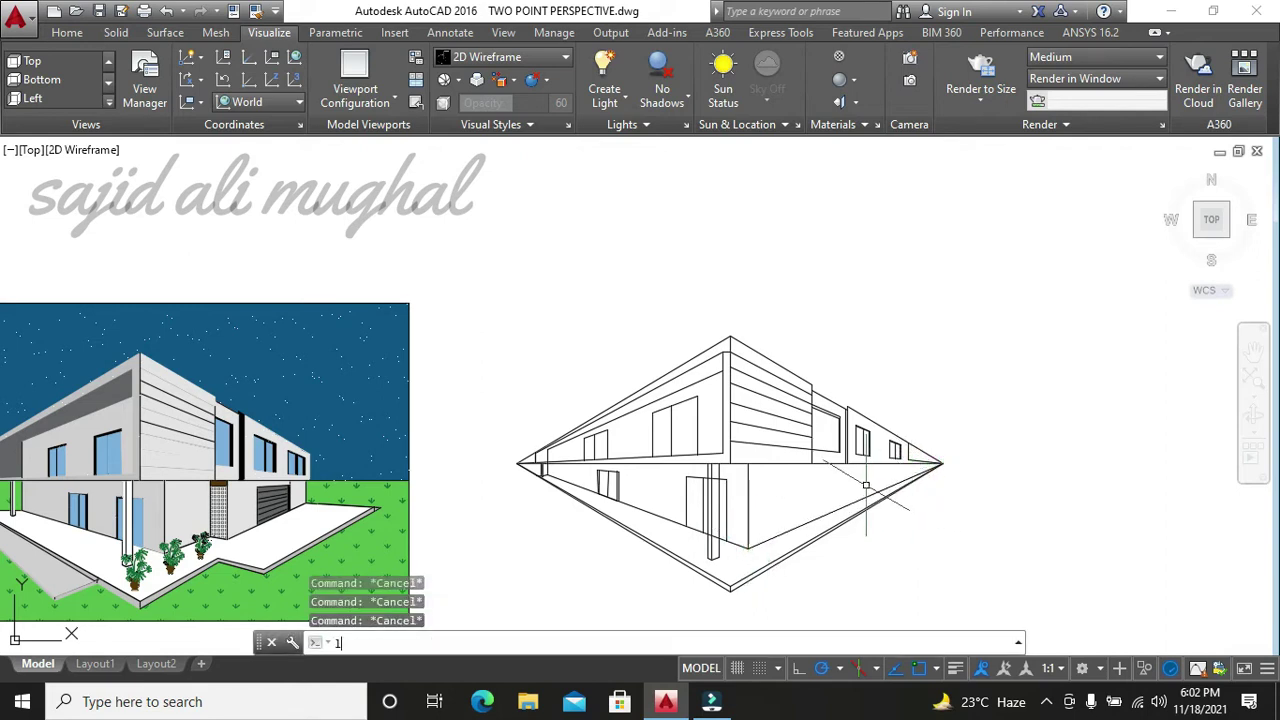
{"action": "key", "text": "Return"}
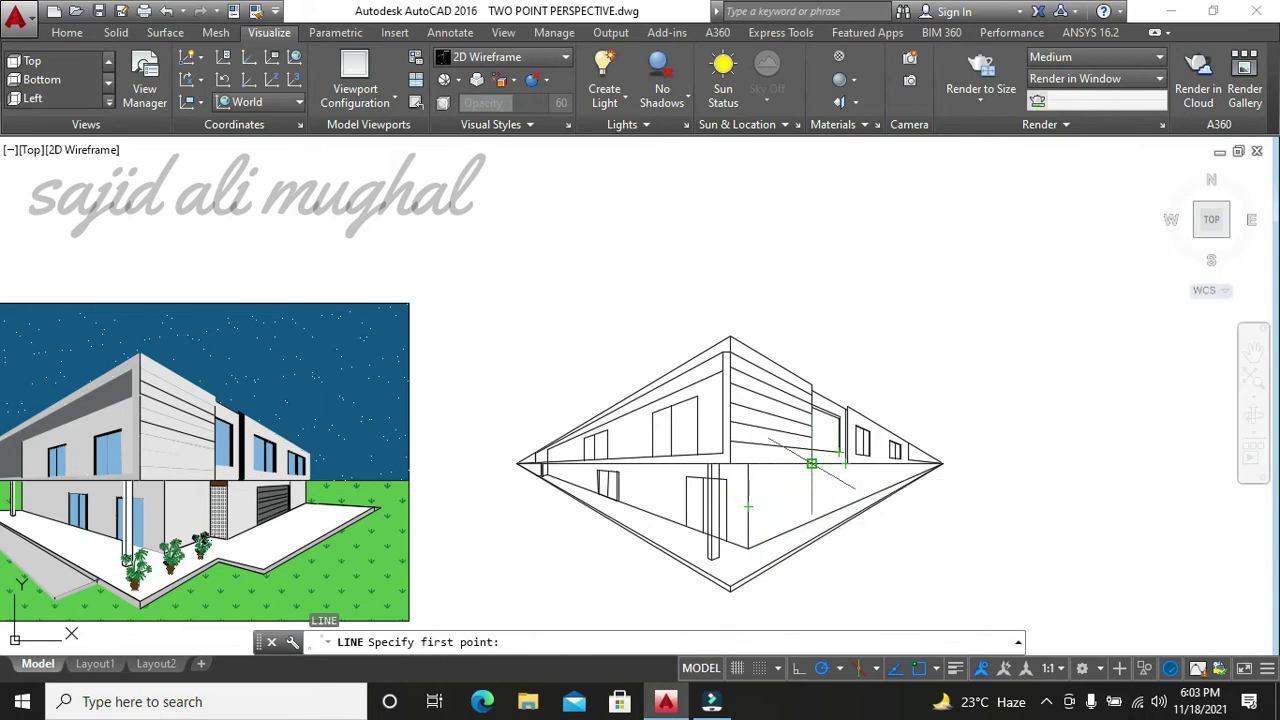
- Draw a guideline from the right wing's lower edge to the right vanishing point
{"action": "scroll", "coordinate": [801, 463], "scroll_direction": "up", "scroll_amount": 3}
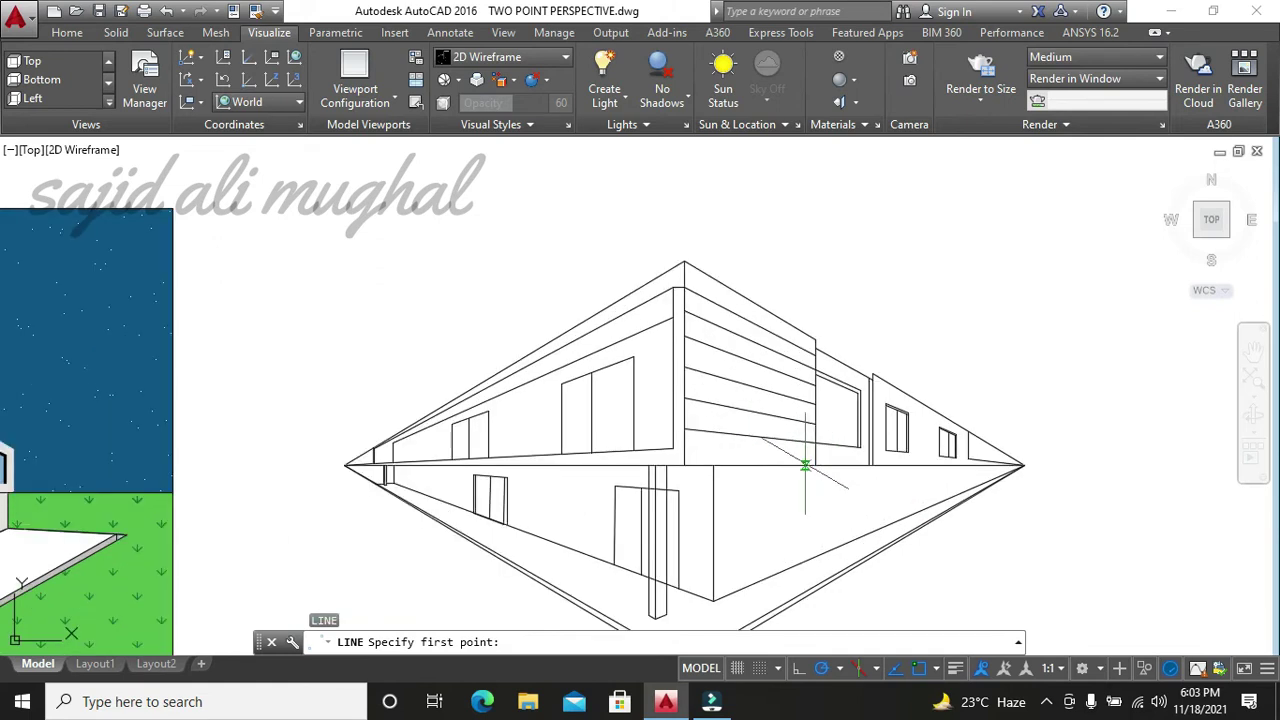
{"action": "left_click", "coordinate": [806, 556]}
{"action": "scroll", "coordinate": [798, 558], "scroll_direction": "down", "scroll_amount": 3}
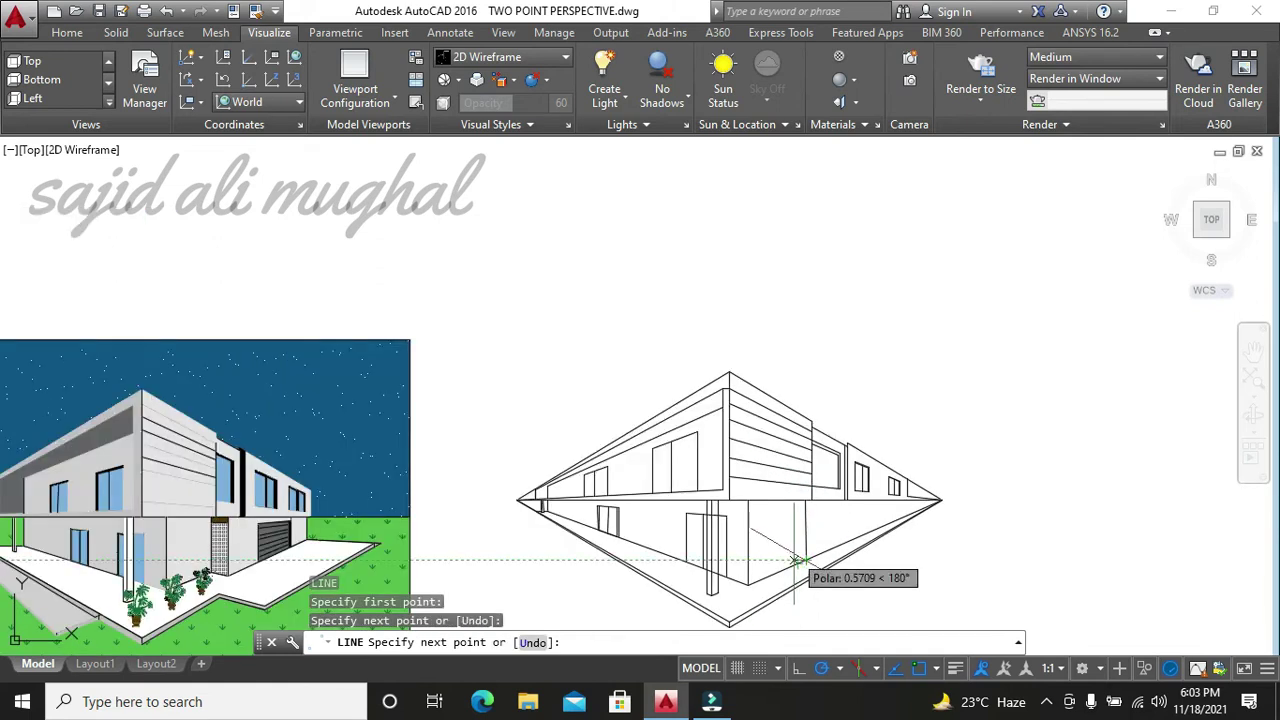
{"action": "key", "text": "Escape"}
{"action": "key", "text": "Escape"}
{"action": "key", "text": "Escape"}
{"action": "key", "text": "Escape"}
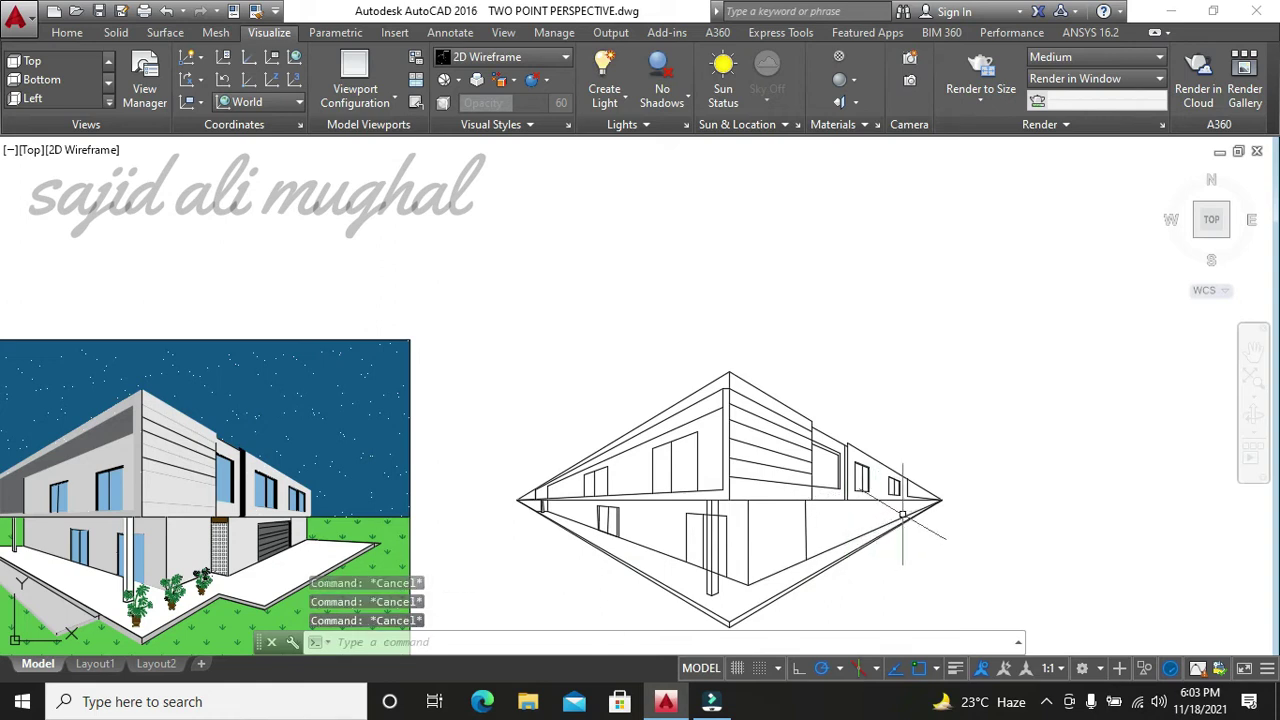
{"action": "type", "text": "l"}
{"action": "key", "text": "Return"}
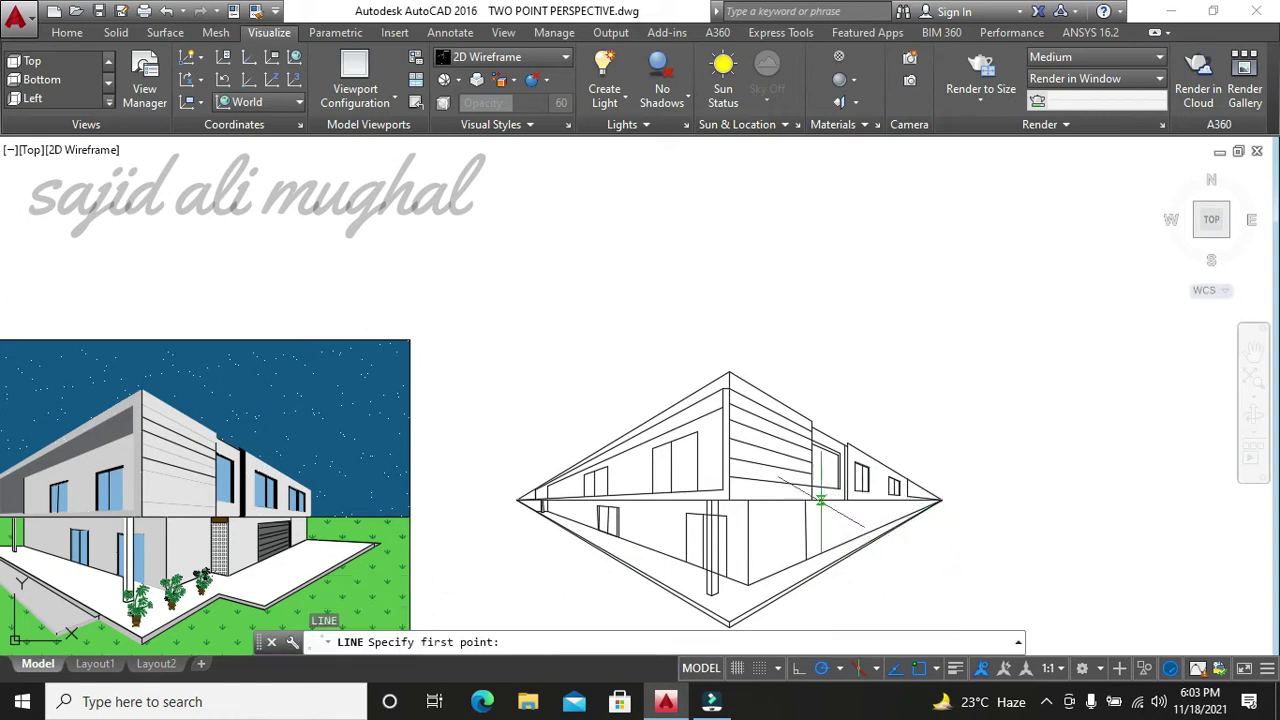
{"action": "left_click", "coordinate": [820, 498]}
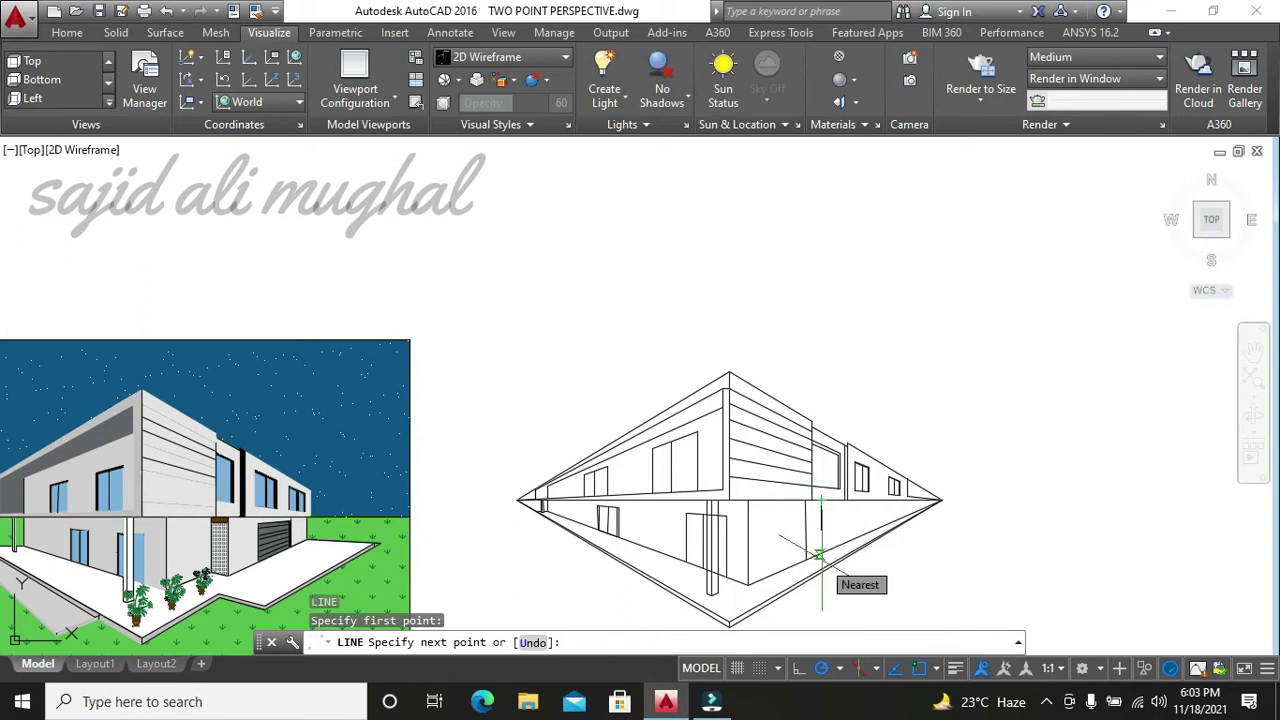
{"action": "scroll", "coordinate": [820, 550], "scroll_direction": "up", "scroll_amount": 2}
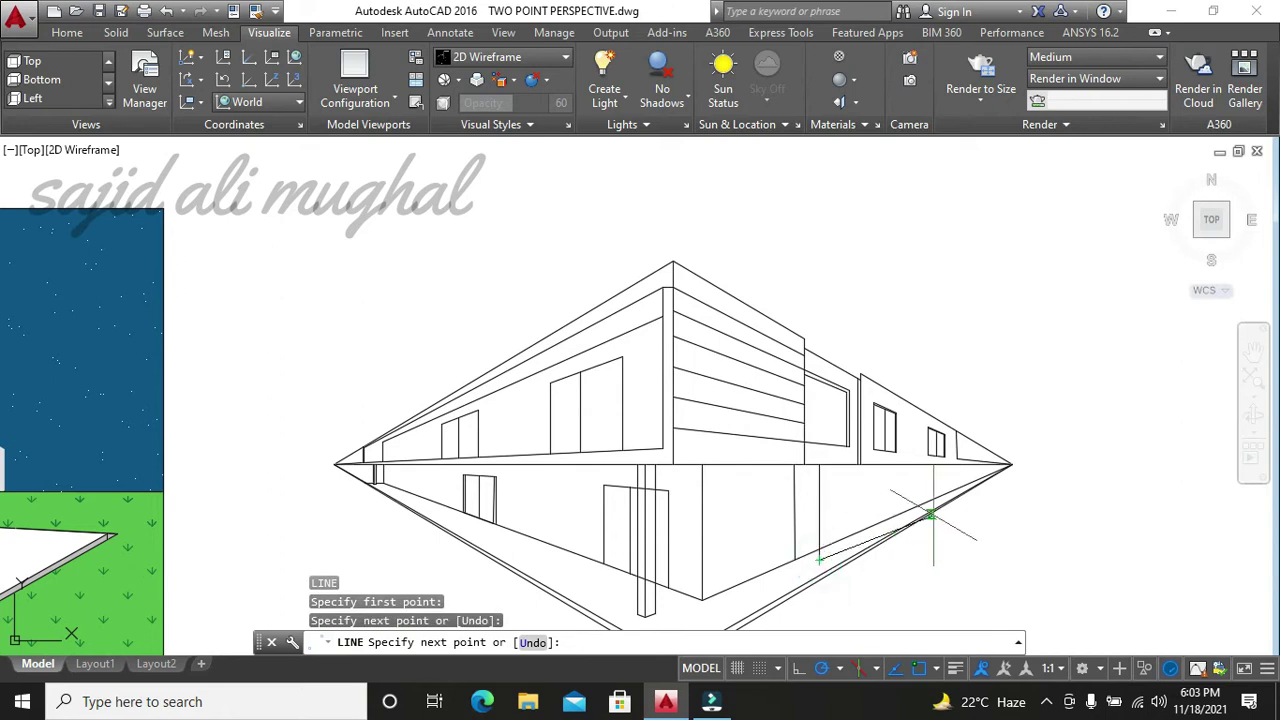
{"action": "left_click", "coordinate": [1011, 464]}
{"action": "key", "text": "Escape"}
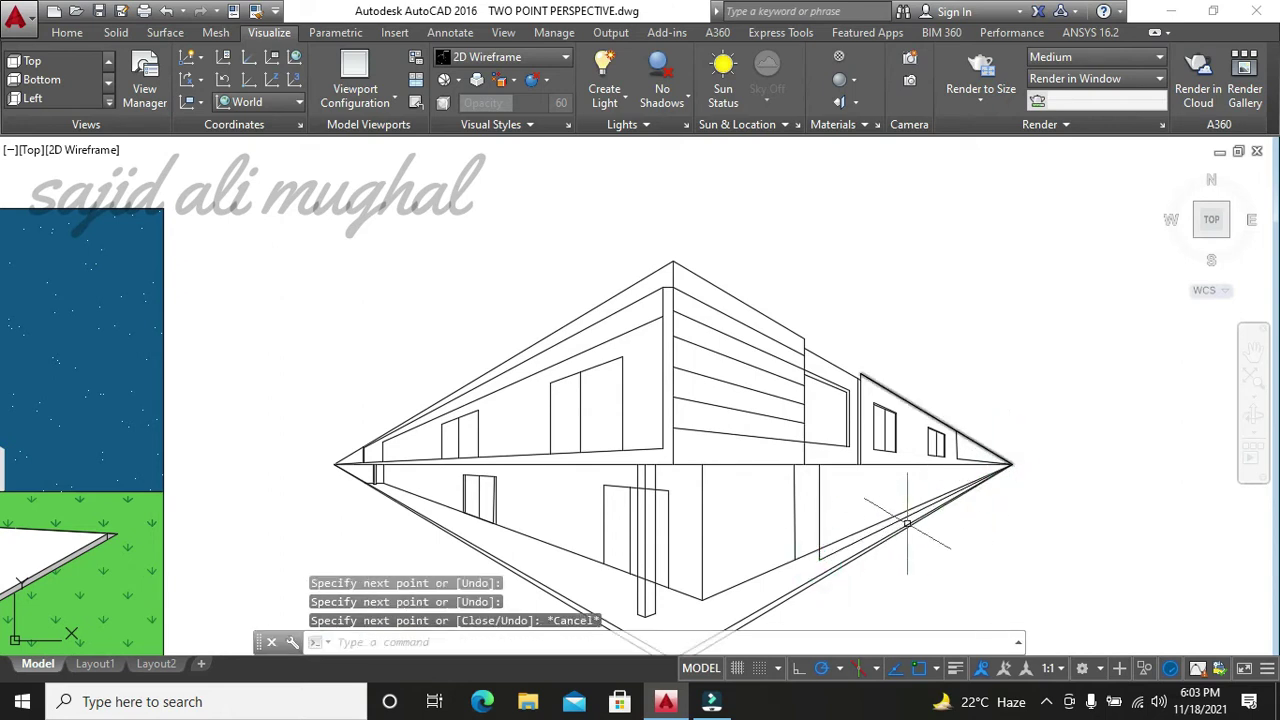
{"action": "scroll", "coordinate": [905, 523], "scroll_direction": "down", "scroll_amount": 2}
{"action": "key", "text": "Escape"}
{"action": "key", "text": "Escape"}
{"action": "key", "text": "Escape"}
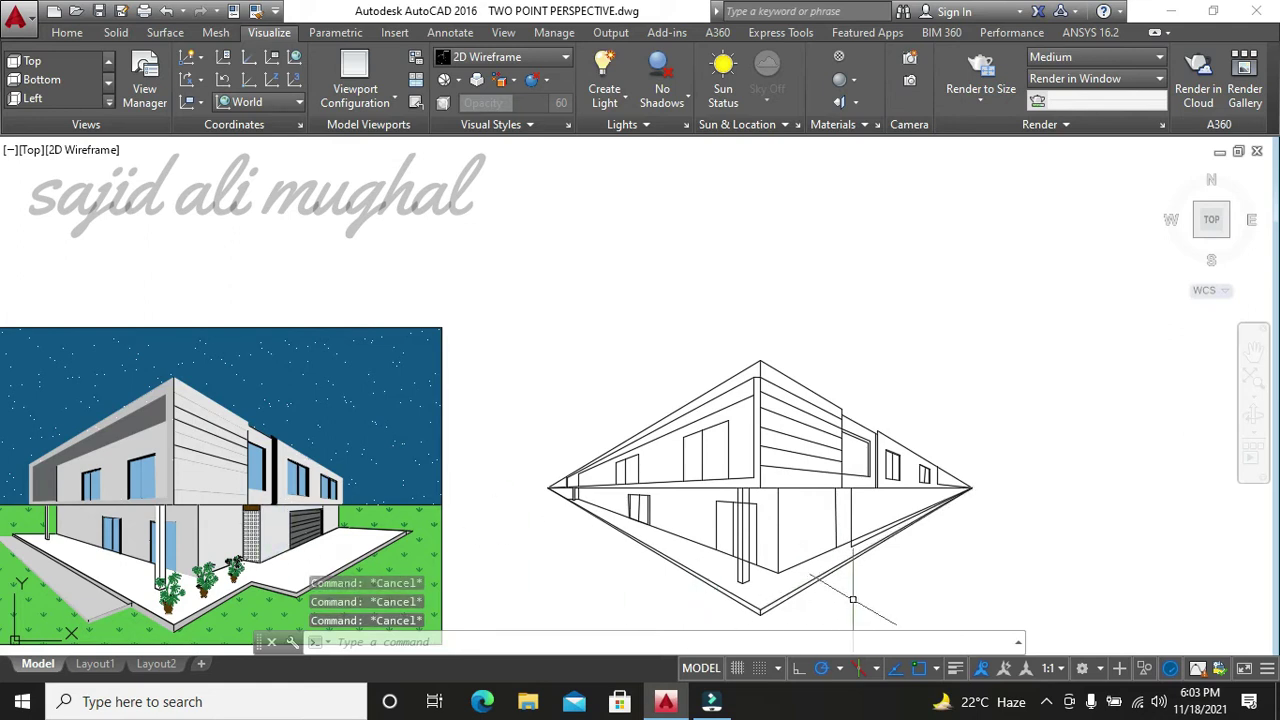
- Draw the base edge line from the recessed wall's base corner, redoing the first attempt
{"action": "key", "text": "Return"}
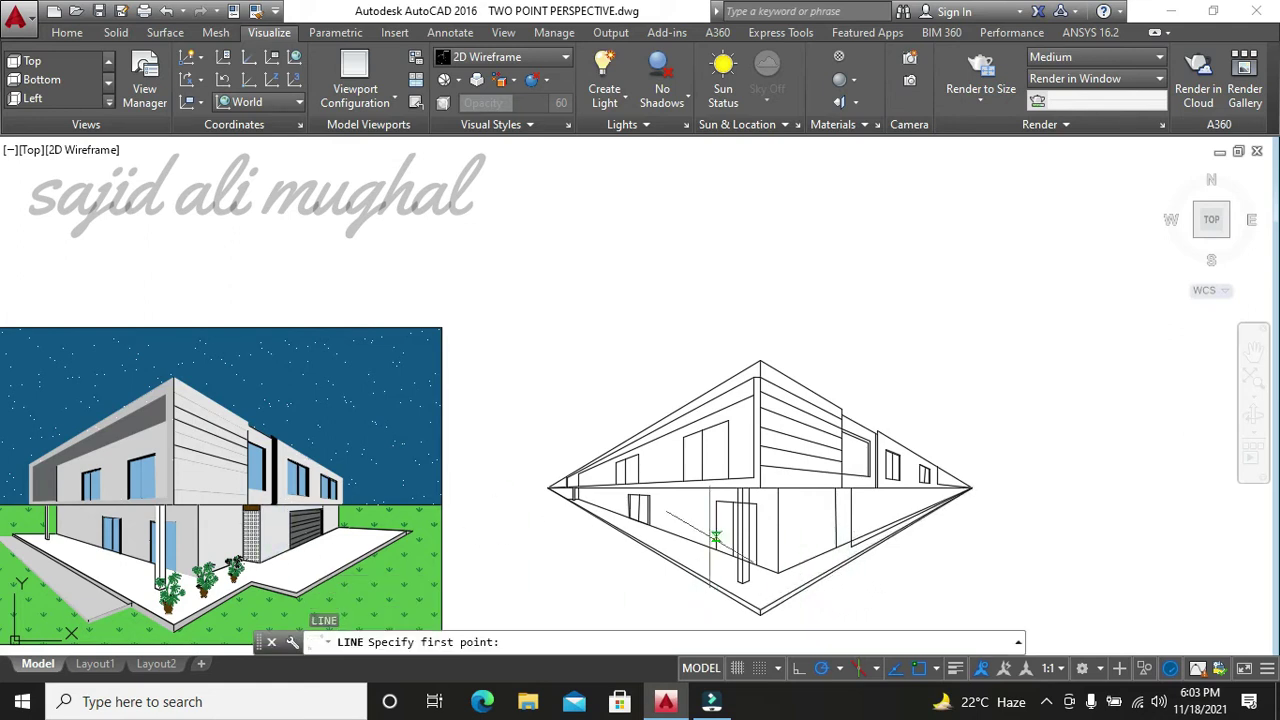
{"action": "left_click", "coordinate": [548, 487]}
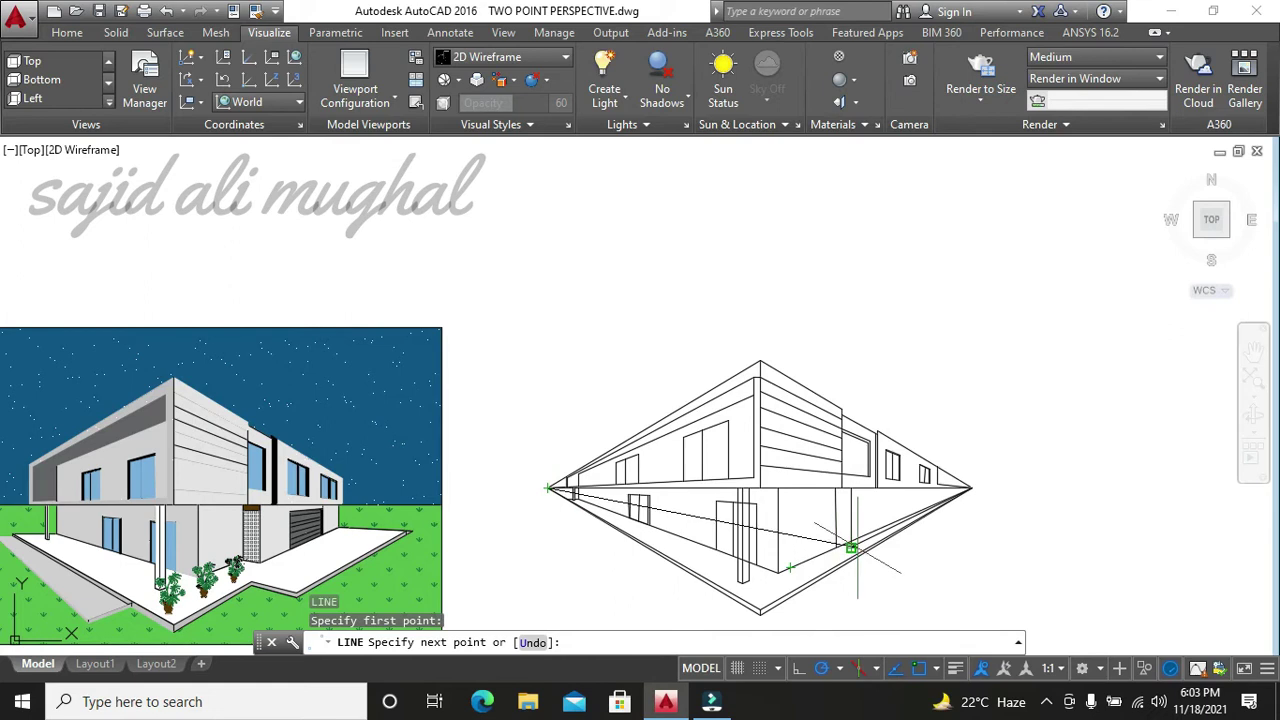
{"action": "scroll", "coordinate": [850, 548], "scroll_direction": "up", "scroll_amount": 4}
{"action": "left_click", "coordinate": [846, 548]}
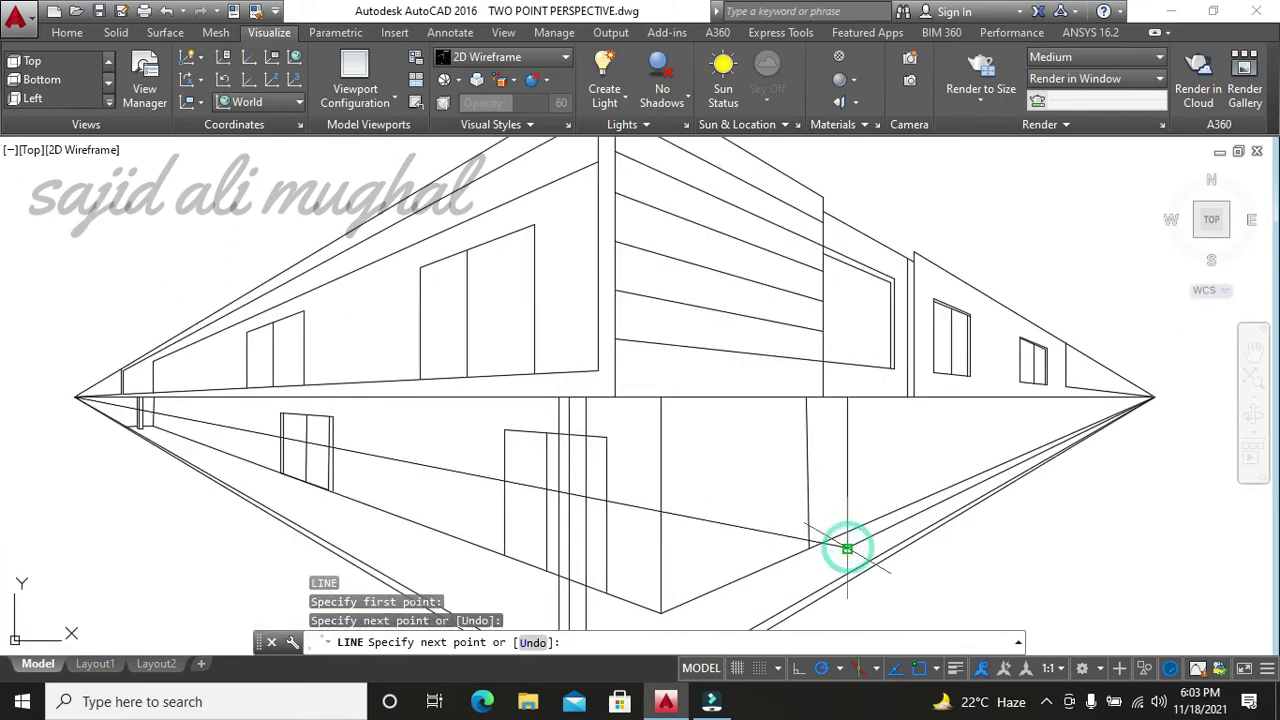
{"action": "key", "text": "ctrl+z"}
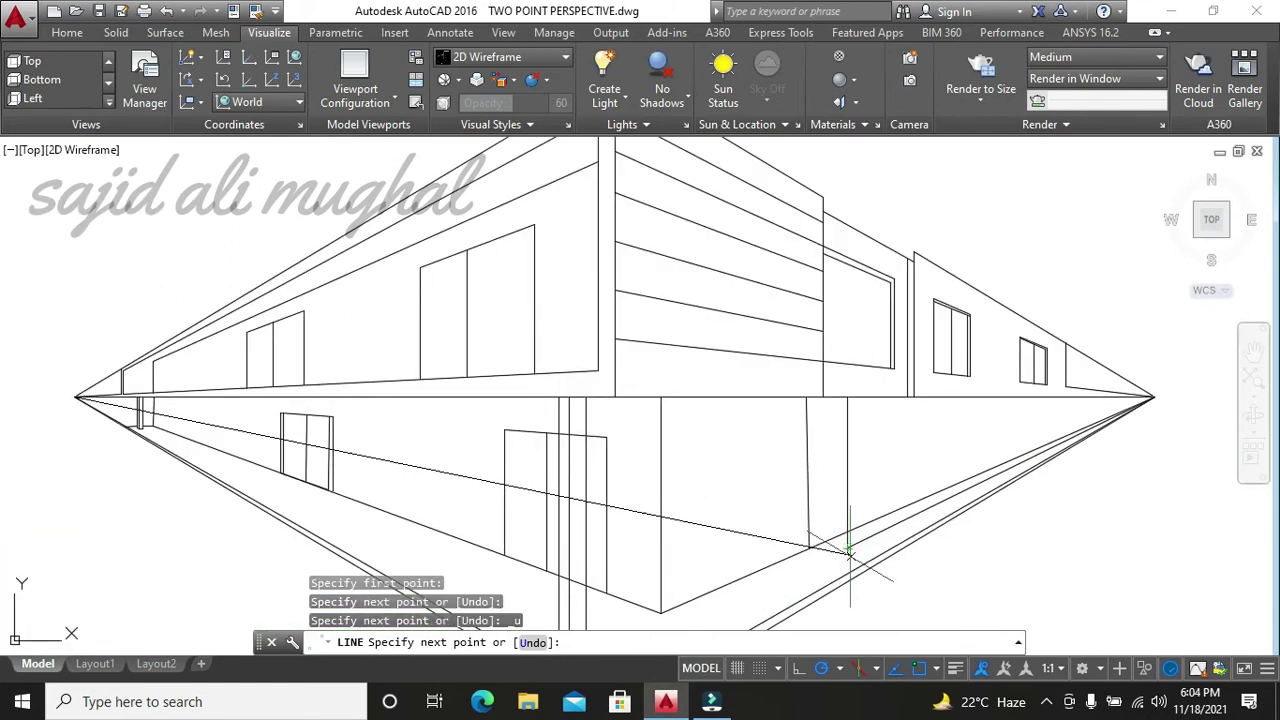
{"action": "scroll", "coordinate": [840, 546], "scroll_direction": "up", "scroll_amount": 2}
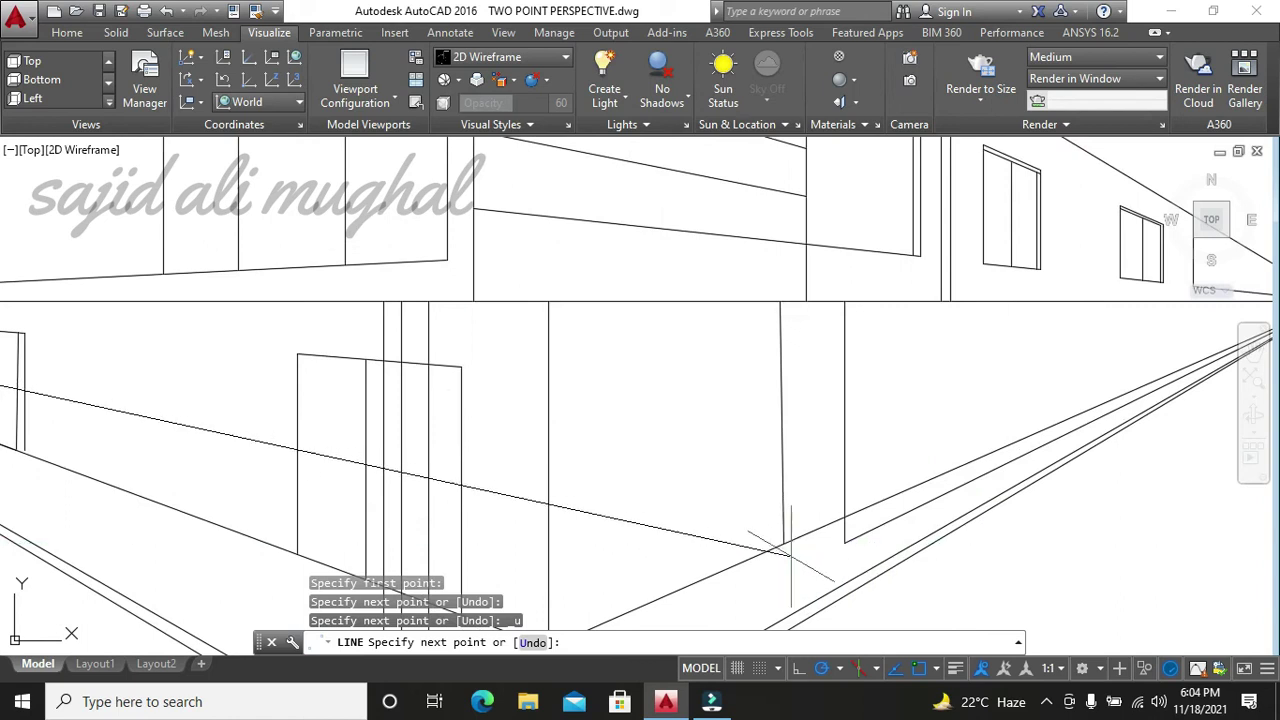
{"action": "left_click", "coordinate": [785, 543]}
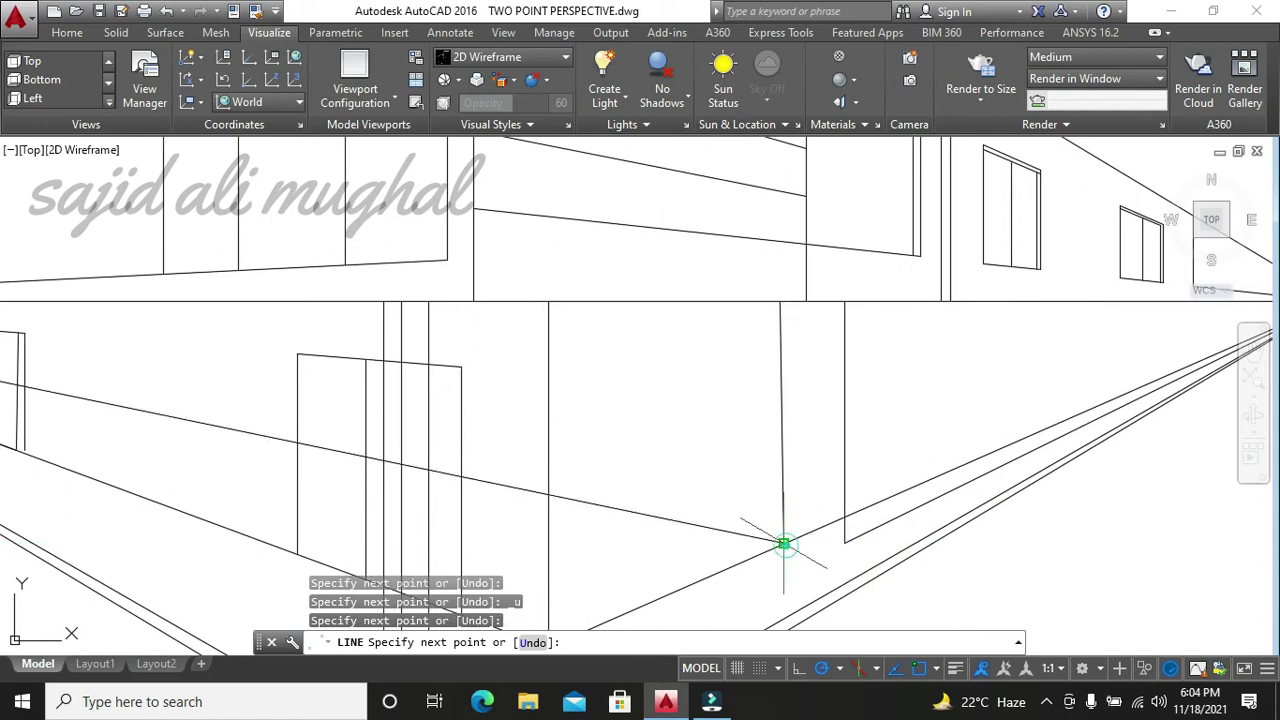
{"action": "left_click", "coordinate": [848, 557]}
{"action": "key", "text": "Escape"}
{"action": "key", "text": "Escape"}
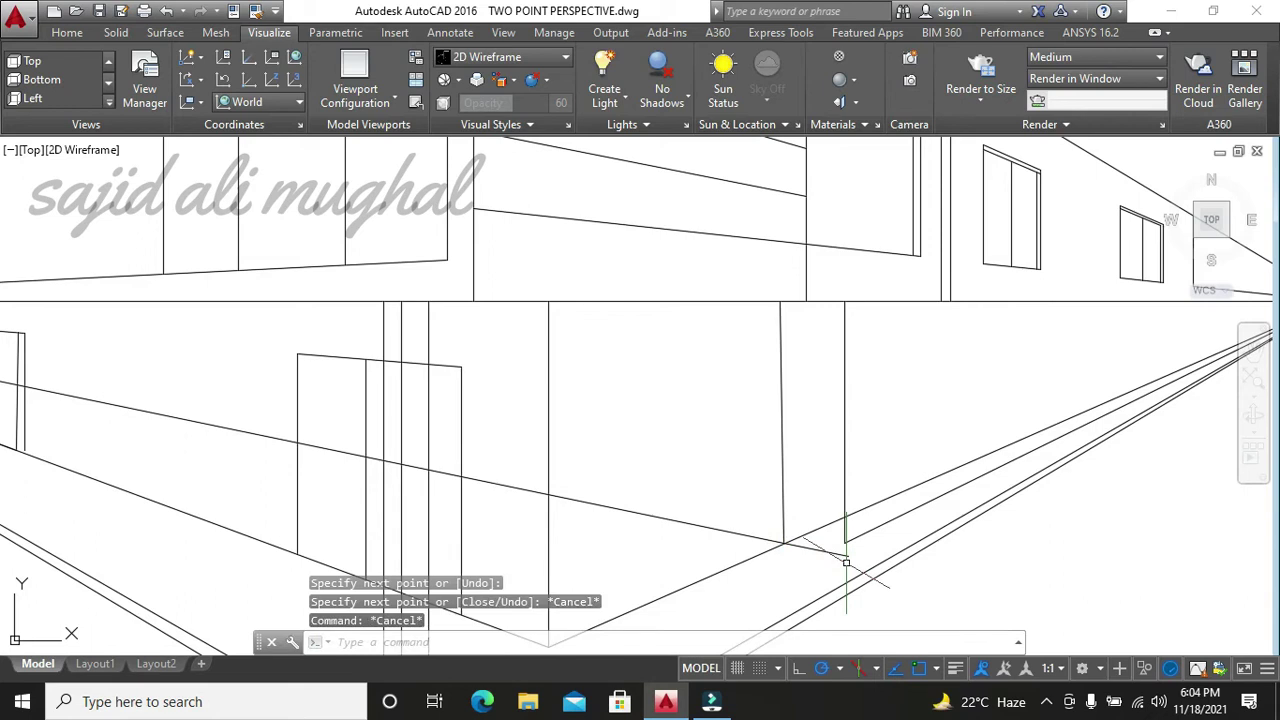
{"action": "key", "text": "Escape"}
{"action": "key", "text": "Escape"}
- Extend the vertical wall edge down to the ground line with EXTEND
{"action": "type", "text": "ex"}
{"action": "key", "text": "Return"}
{"action": "key", "text": "Return"}
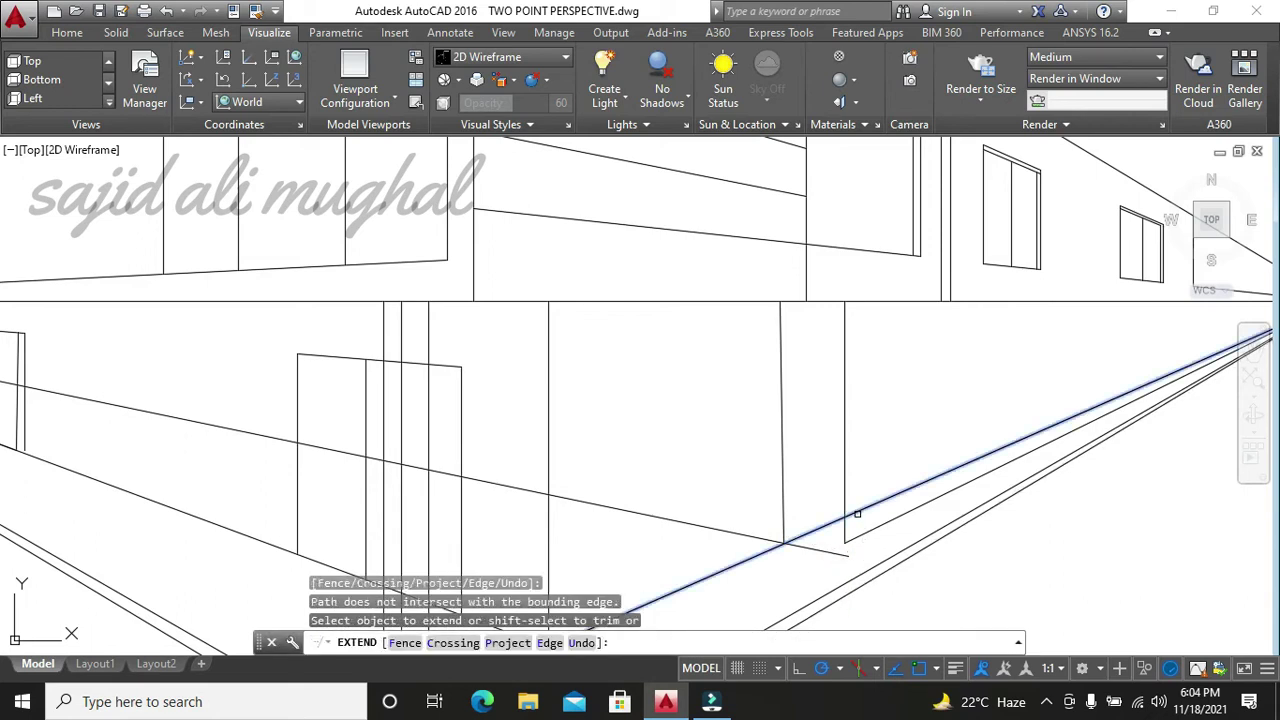
{"action": "left_click", "coordinate": [841, 543]}
{"action": "key", "text": "Escape"}
{"action": "type", "text": "tr"}
{"action": "key", "text": "Return"}
{"action": "key", "text": "Return"}
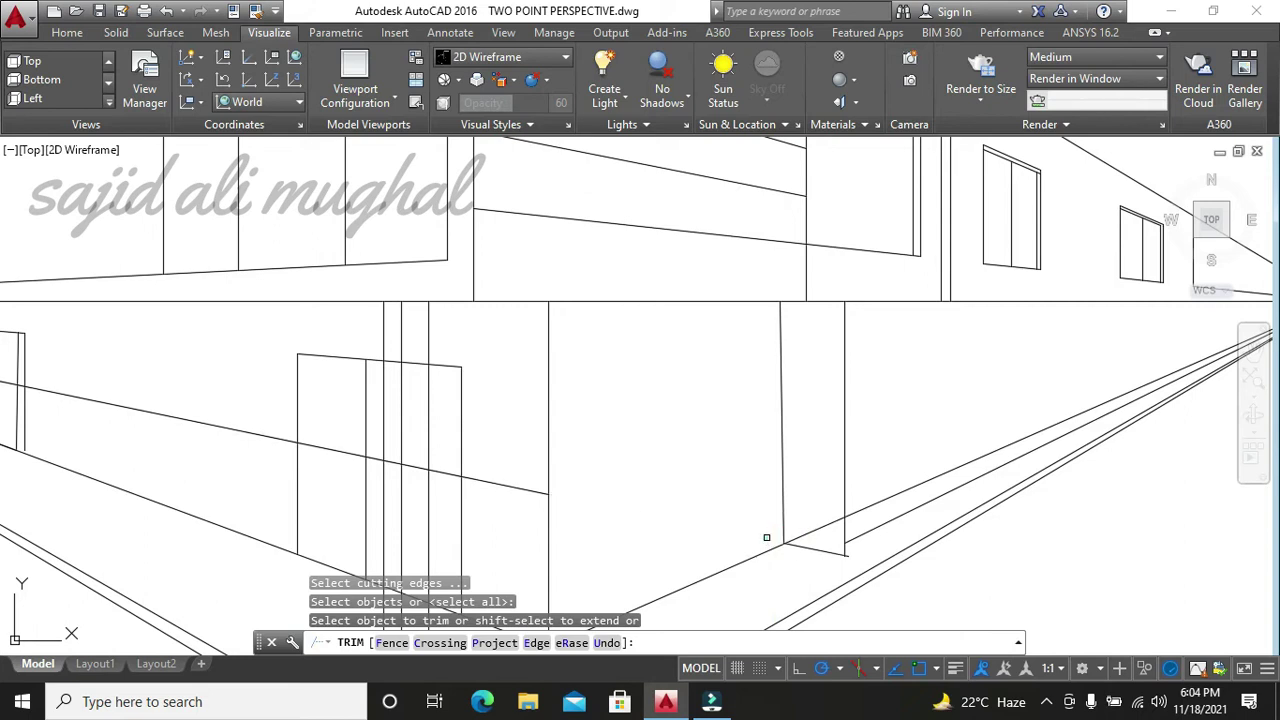
{"action": "key", "text": "Escape"}
- Delete the long sloping guideline
{"action": "left_click", "coordinate": [543, 492]}
{"action": "key", "text": "Delete"}
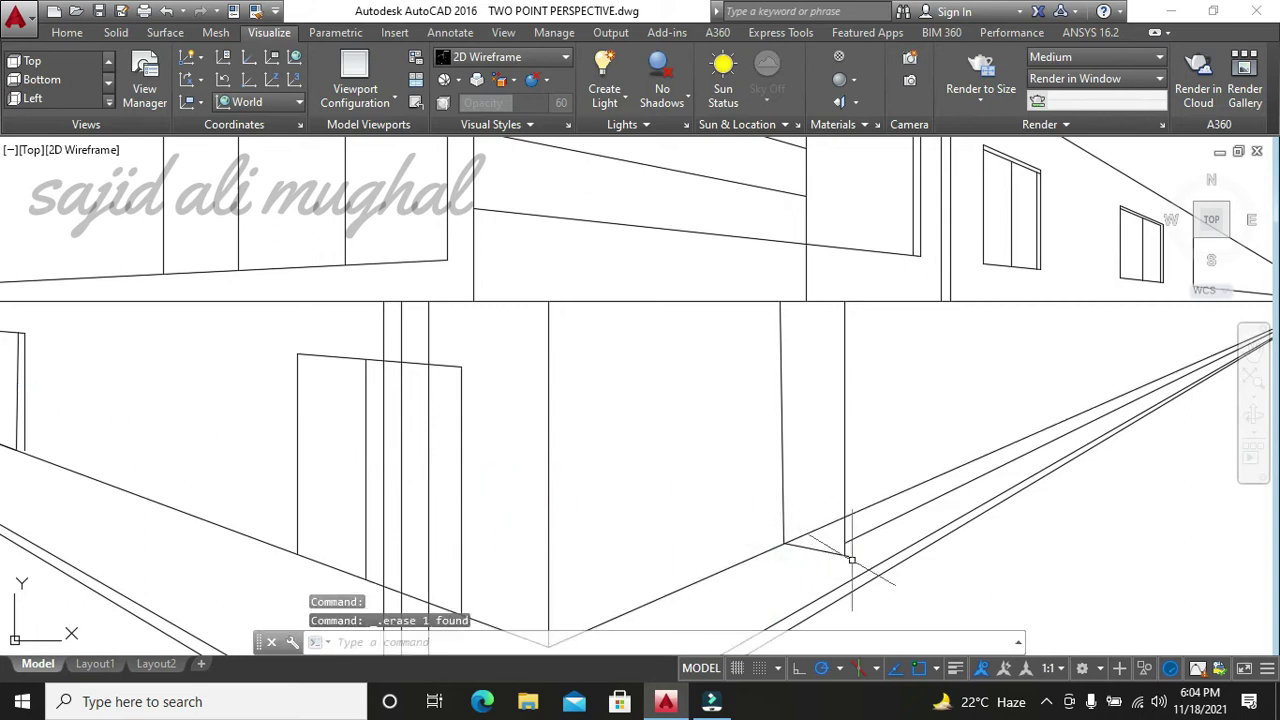
{"action": "key", "text": "Escape"}
{"action": "key", "text": "Escape"}
{"action": "type", "text": "t"}
{"action": "key", "text": "Escape"}
- Trim the overshoot past the wall corner and delete the leftover sloping line
{"action": "type", "text": "t"}
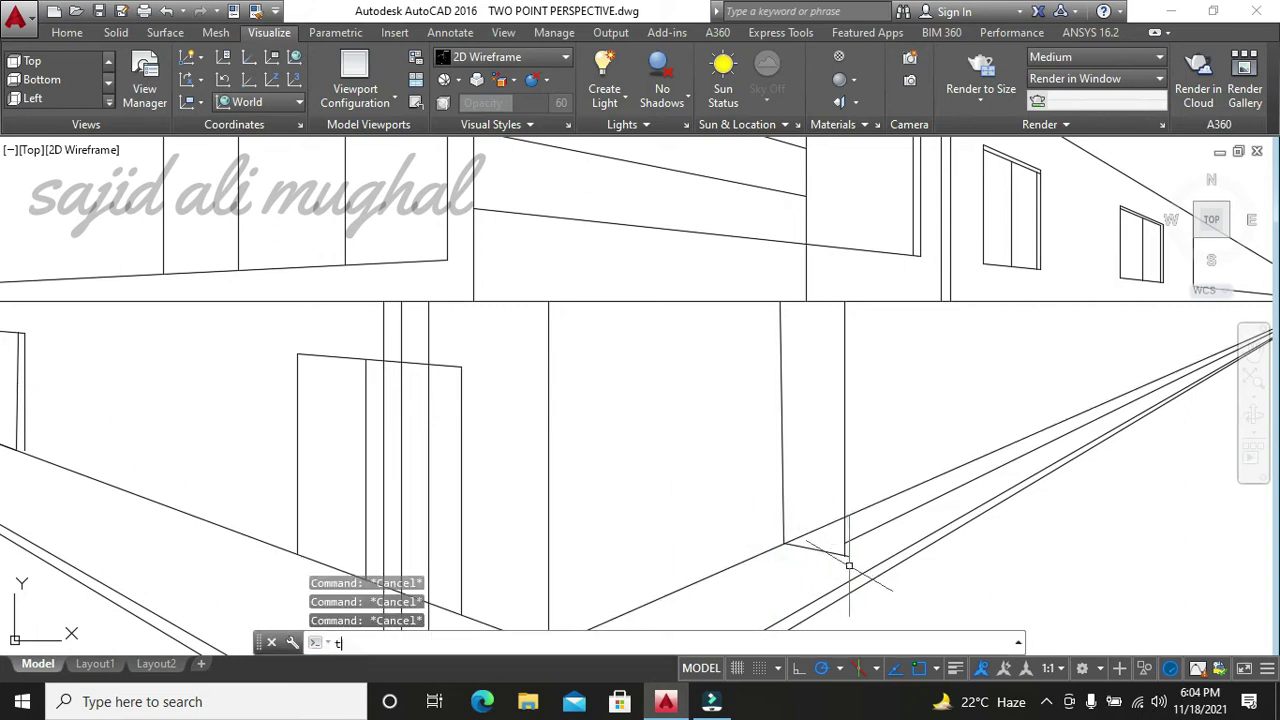
{"action": "type", "text": "r"}
{"action": "key", "text": "Return"}
- Draw a guideline from the right wing's base to the vanishing point
{"action": "key", "text": "Return"}
{"action": "scroll", "coordinate": [848, 565], "scroll_direction": "up", "scroll_amount": 2}
{"action": "left_click", "coordinate": [846, 544]}
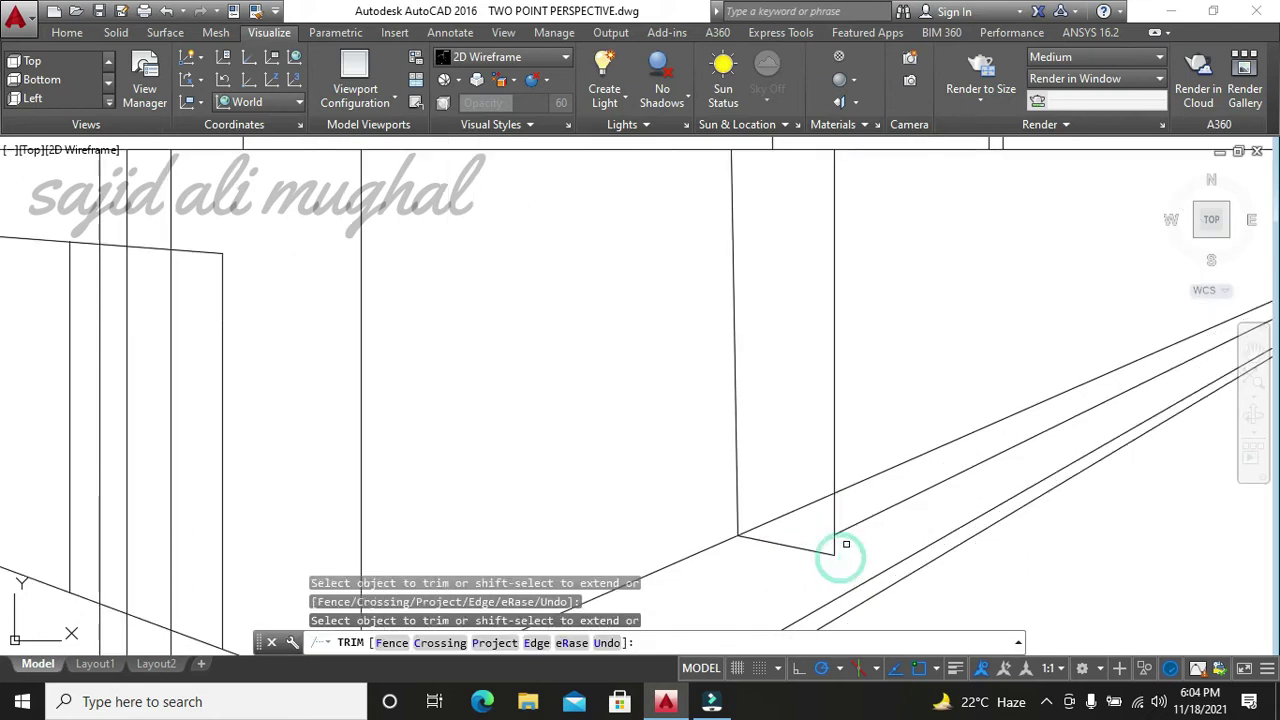
{"action": "key", "text": "Escape"}
{"action": "scroll", "coordinate": [848, 545], "scroll_direction": "down", "scroll_amount": 2}
{"action": "left_click", "coordinate": [860, 541]}
{"action": "key", "text": "Delete"}
{"action": "type", "text": "l"}
- Trim away the excess line piece and select the stray line
{"action": "key", "text": "Return"}
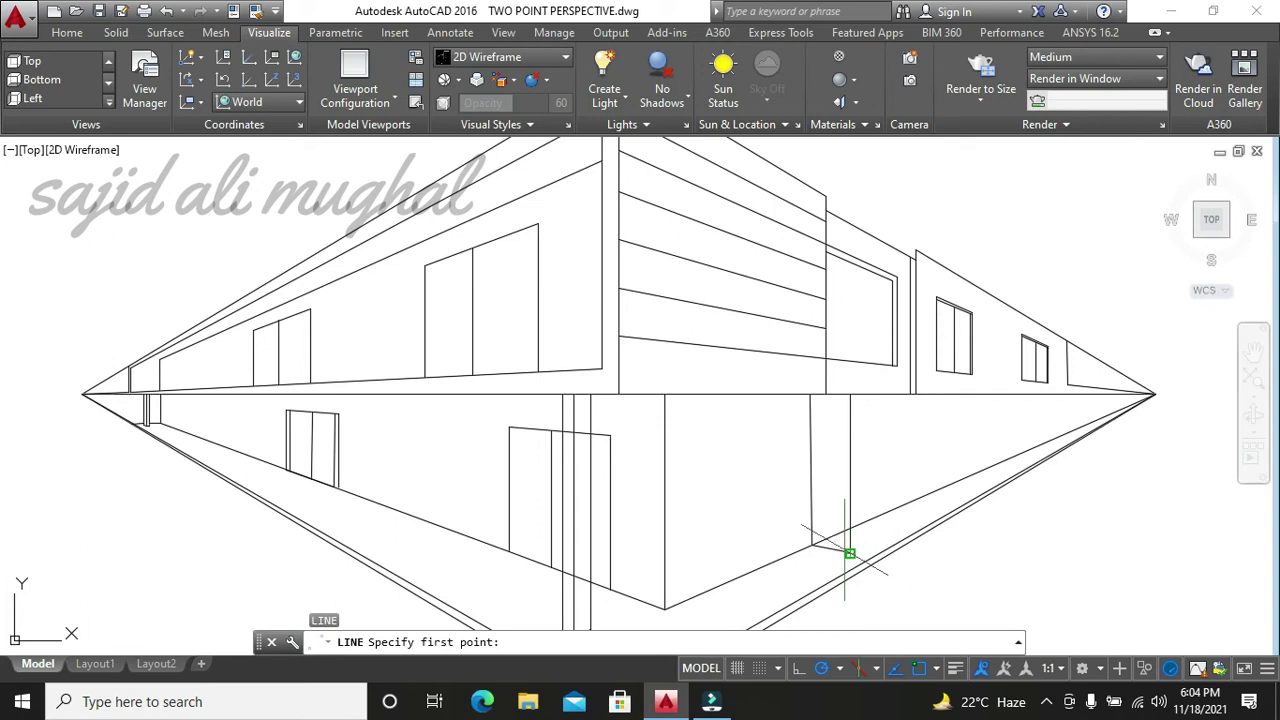
{"action": "left_click", "coordinate": [849, 553]}
{"action": "left_click", "coordinate": [1154, 397]}
{"action": "scroll", "coordinate": [1154, 397], "scroll_direction": "down", "scroll_amount": 3}
{"action": "key", "text": "Escape"}
{"action": "key", "text": "Escape"}
{"action": "key", "text": "Escape"}
{"action": "type", "text": "tr"}
{"action": "key", "text": "Return"}
{"action": "key", "text": "Return"}
{"action": "scroll", "coordinate": [1032, 468], "scroll_direction": "up", "scroll_amount": 4}
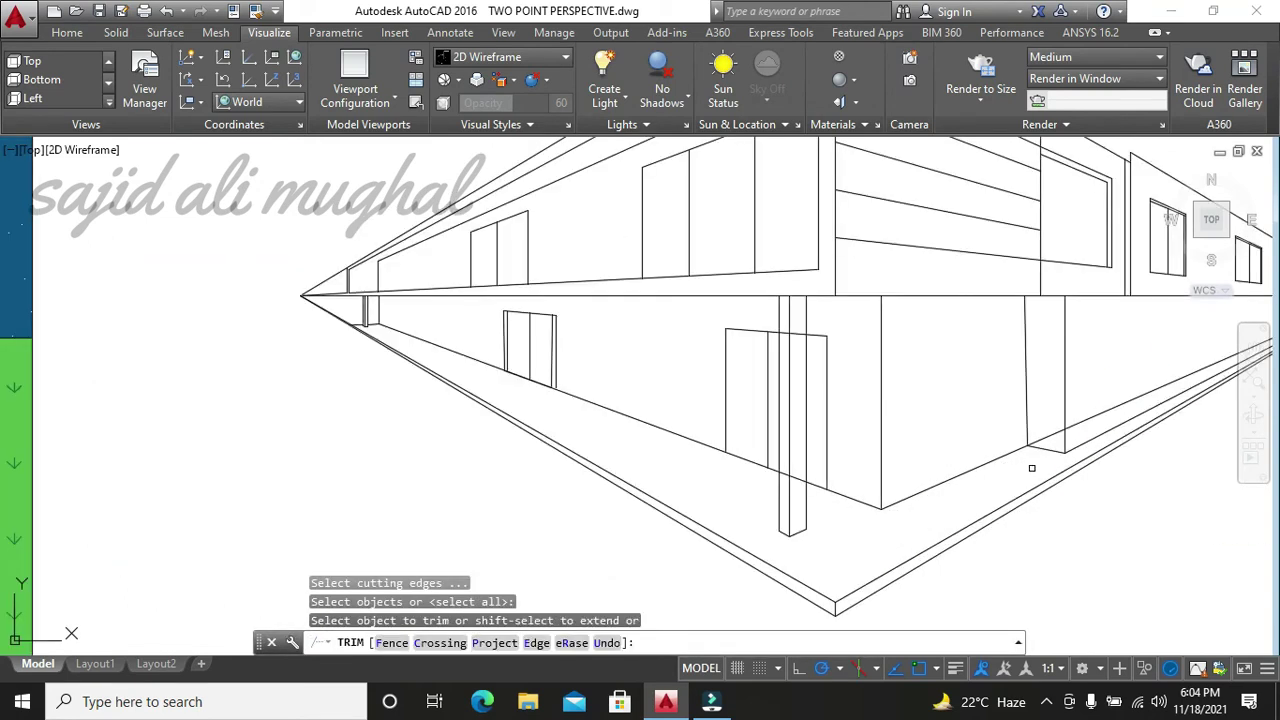
{"action": "left_click", "coordinate": [1046, 436]}
{"action": "scroll", "coordinate": [1013, 467], "scroll_direction": "down", "scroll_amount": 2}
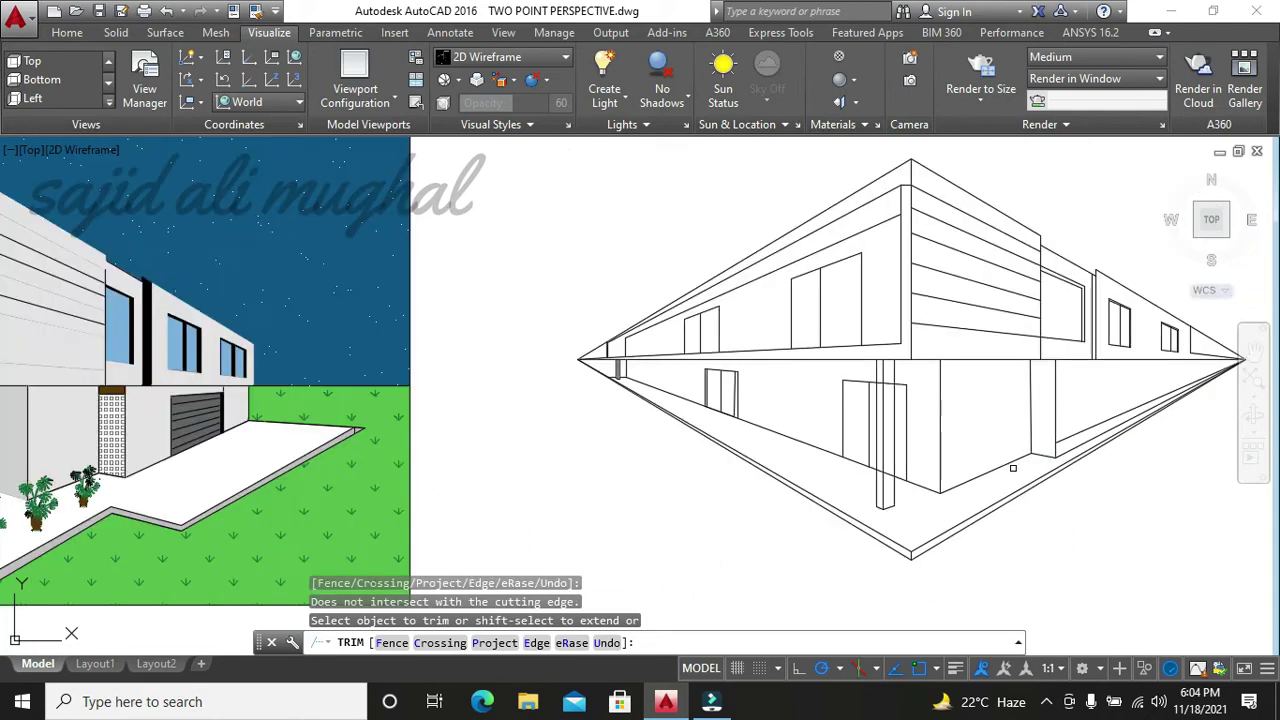
{"action": "key", "text": "Escape"}
{"action": "left_click", "coordinate": [1080, 433]}
- Delete the stray line and draw a vertical edge from the right wing's ground line to the horizon
{"action": "key", "text": "Delete"}
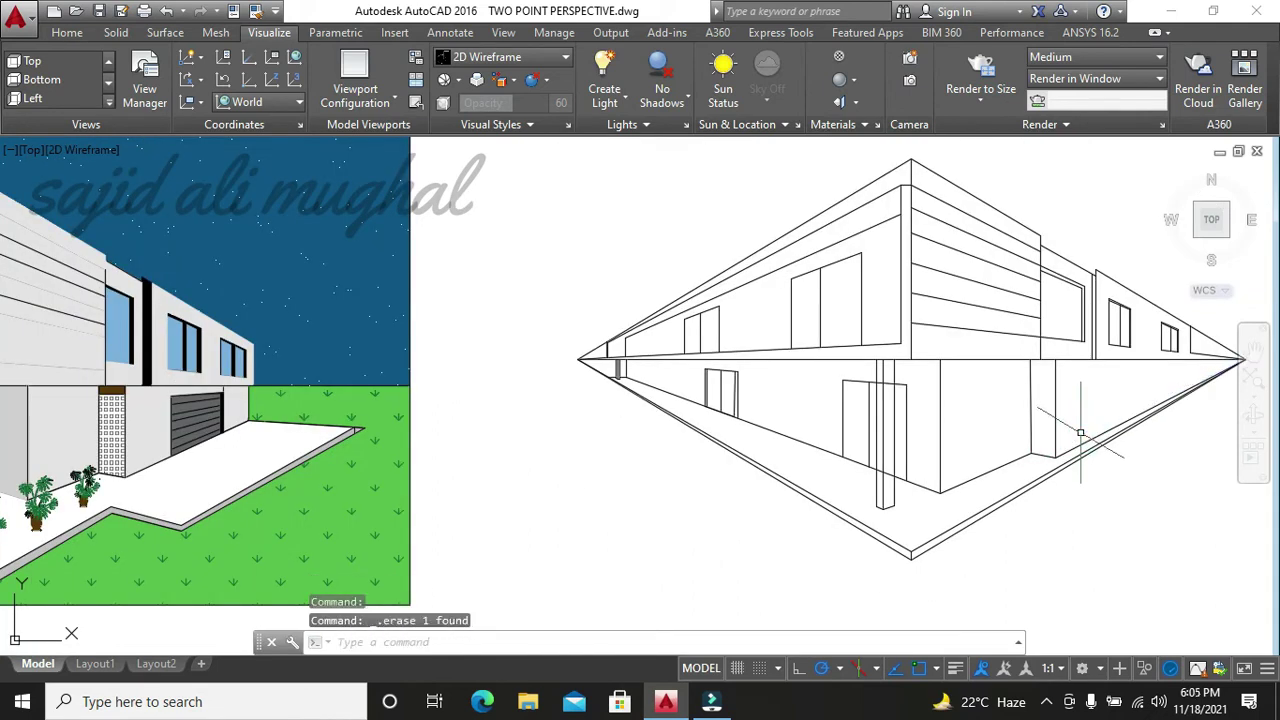
{"action": "type", "text": "l"}
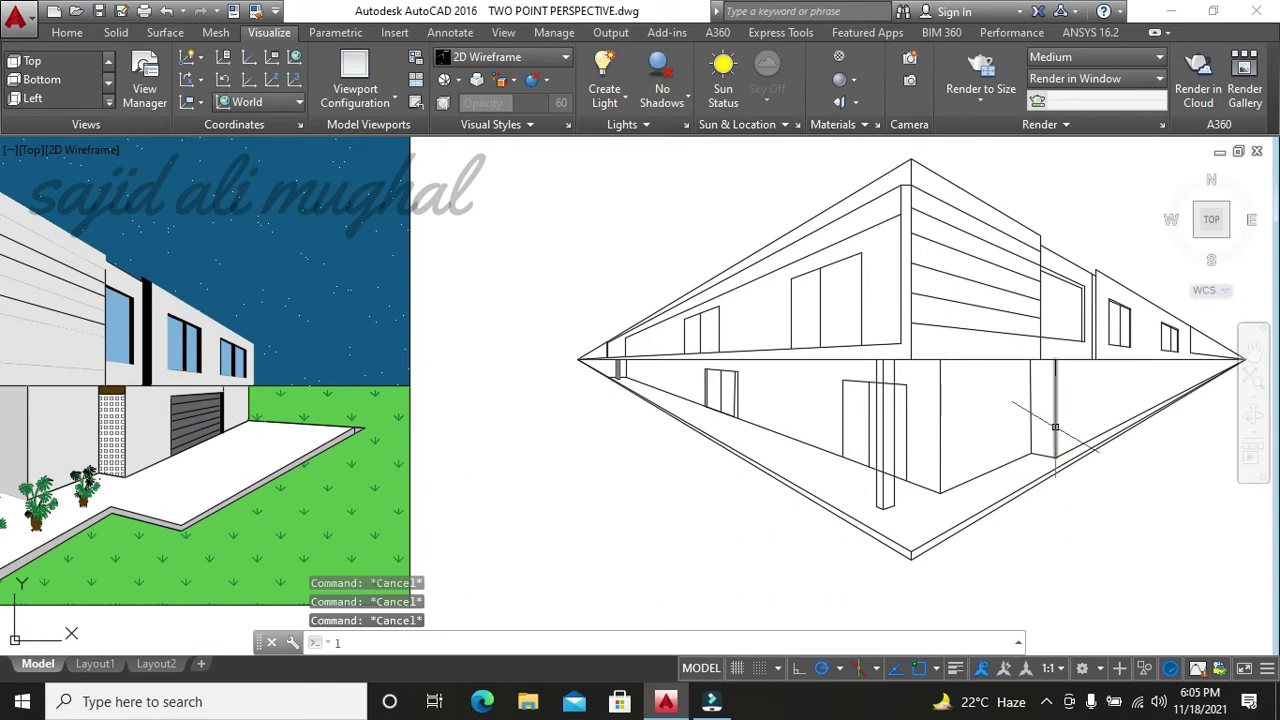
{"action": "key", "text": "Return"}
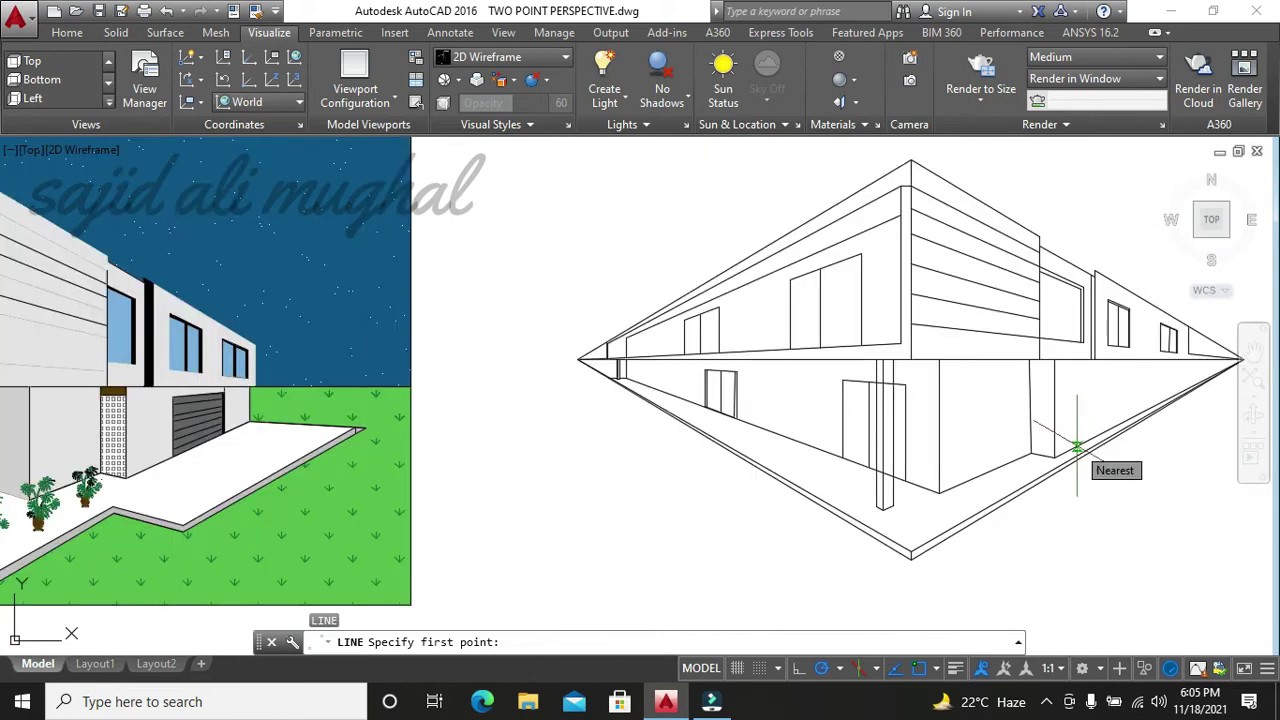
{"action": "left_click", "coordinate": [1075, 447]}
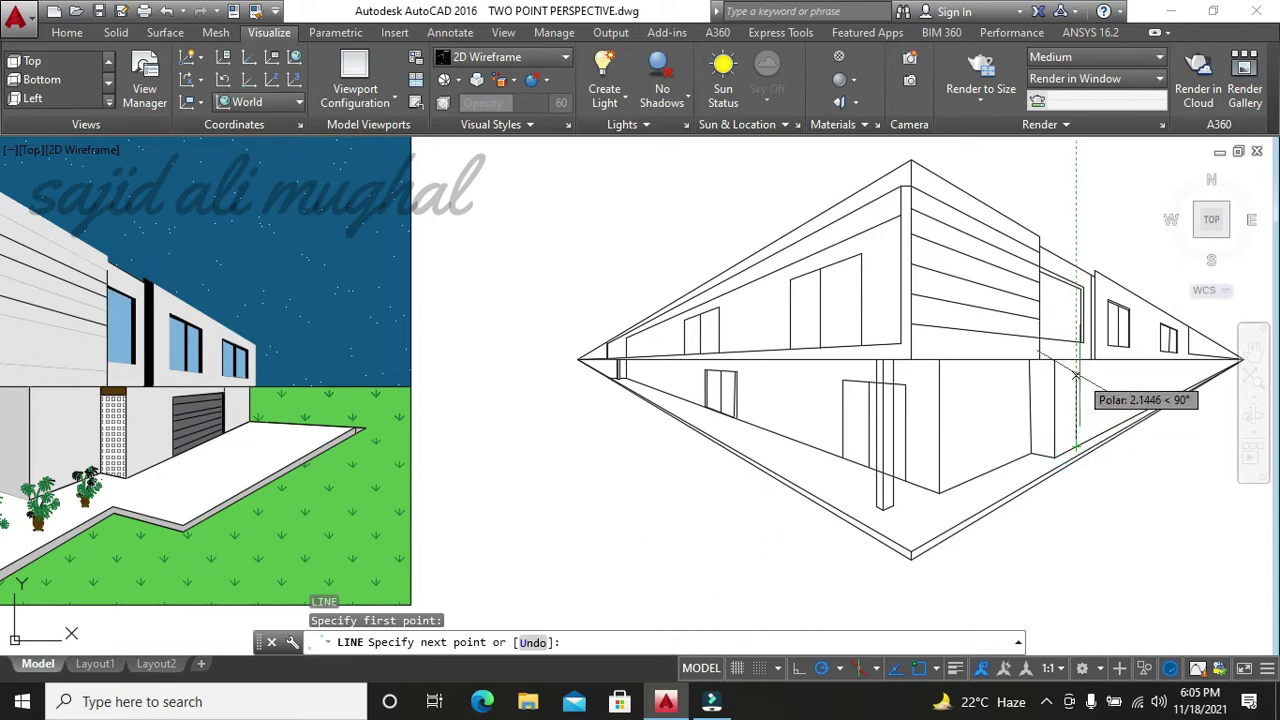
{"action": "left_click", "coordinate": [1076, 376]}
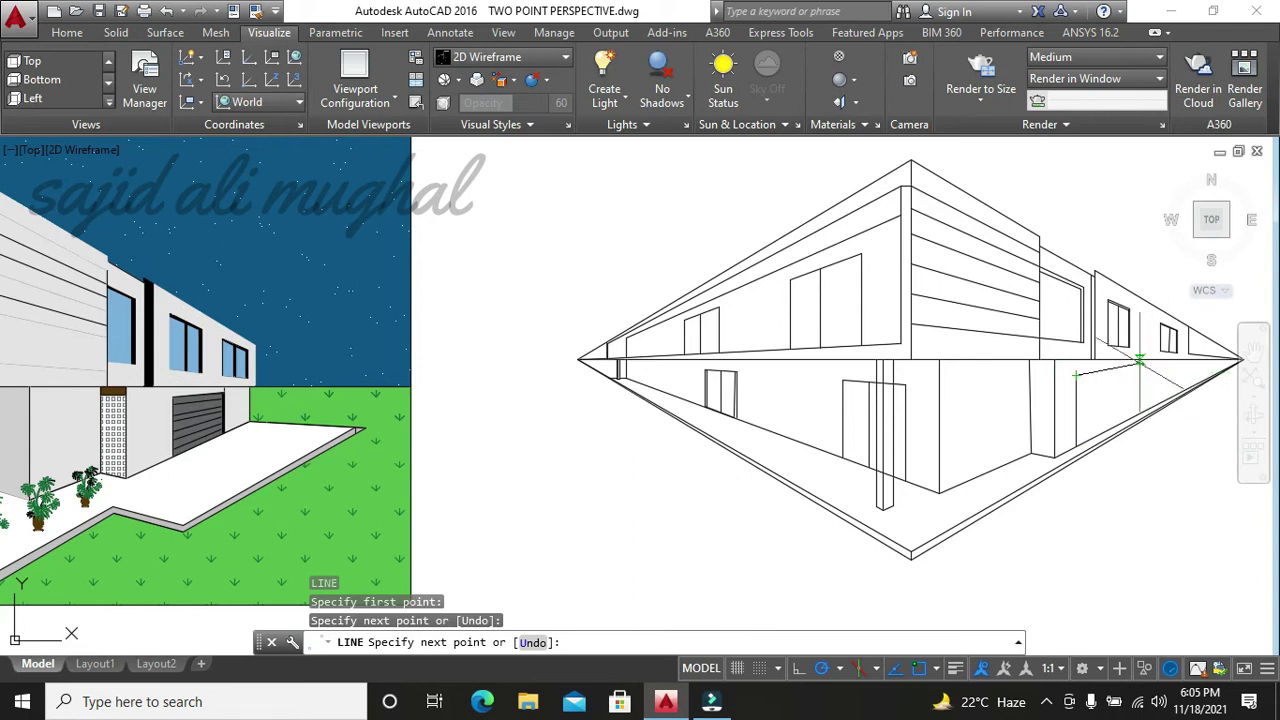
{"action": "left_click", "coordinate": [1142, 360]}
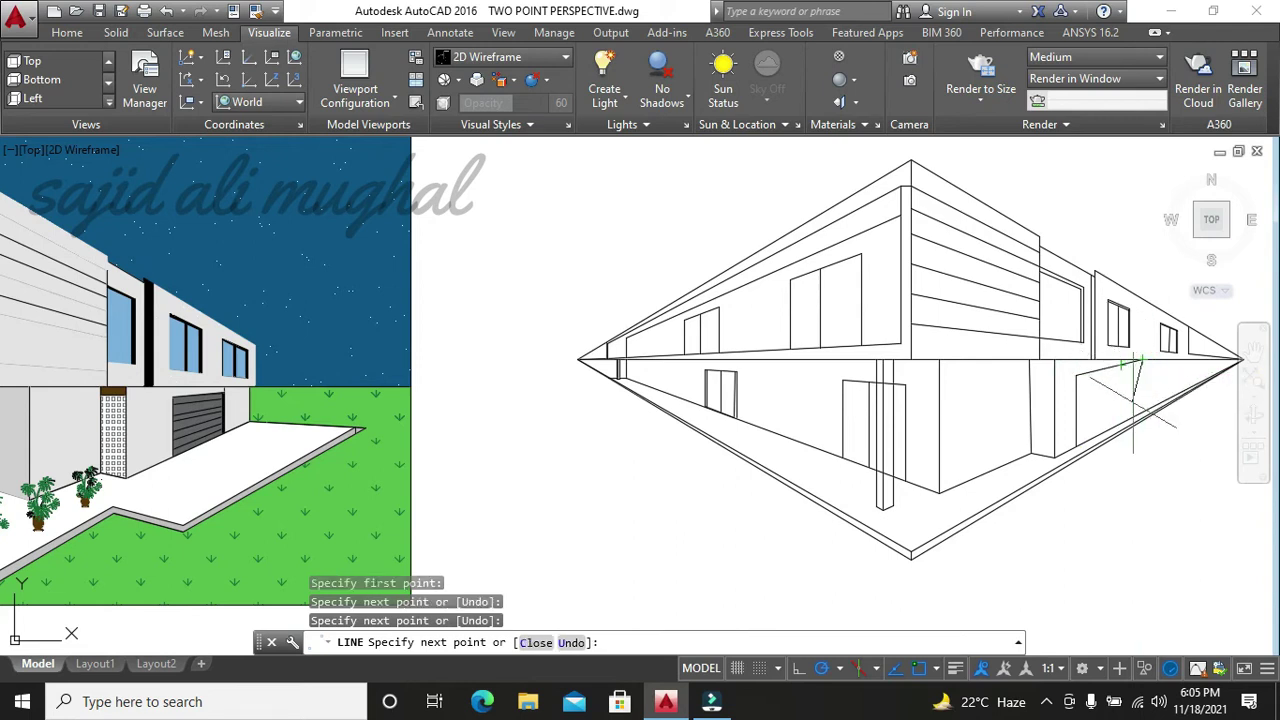
{"action": "key", "text": "Escape"}
{"action": "left_click", "coordinate": [1108, 368]}
{"action": "key", "text": "Delete"}
- Draw the garage door's vertical edge and a line from the right vanishing point
{"action": "type", "text": "l"}
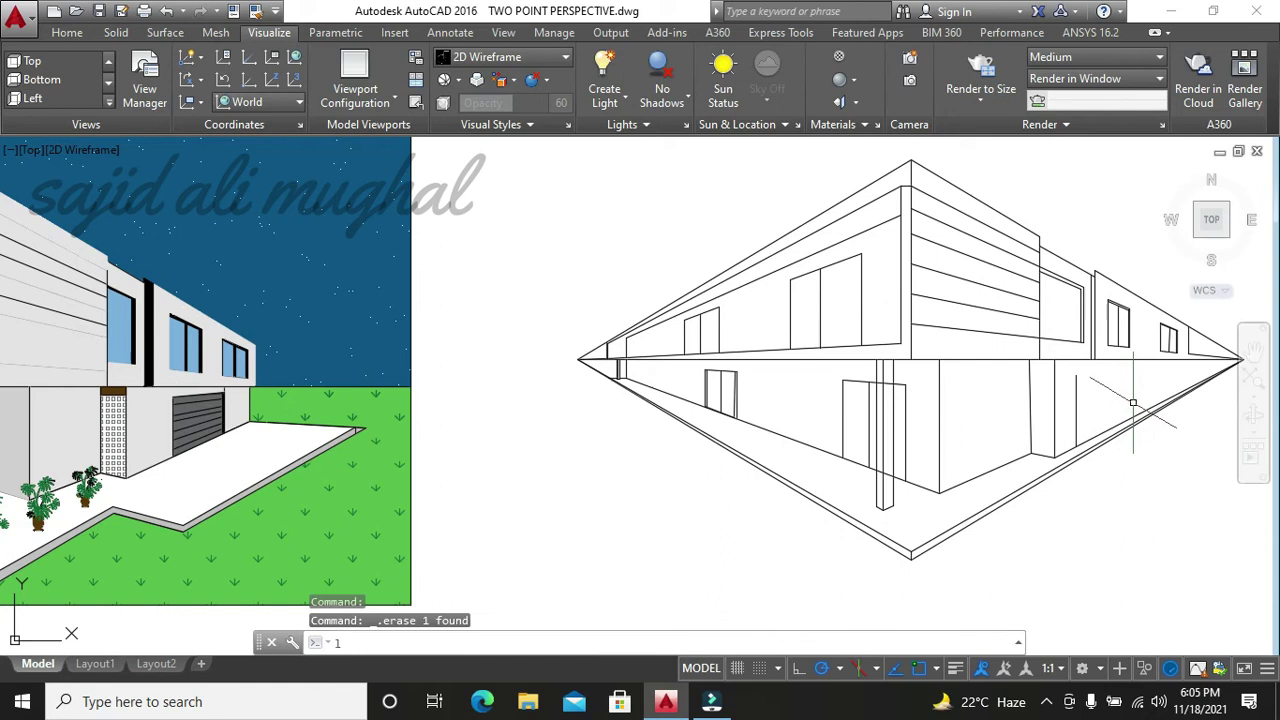
{"action": "key", "text": "Return"}
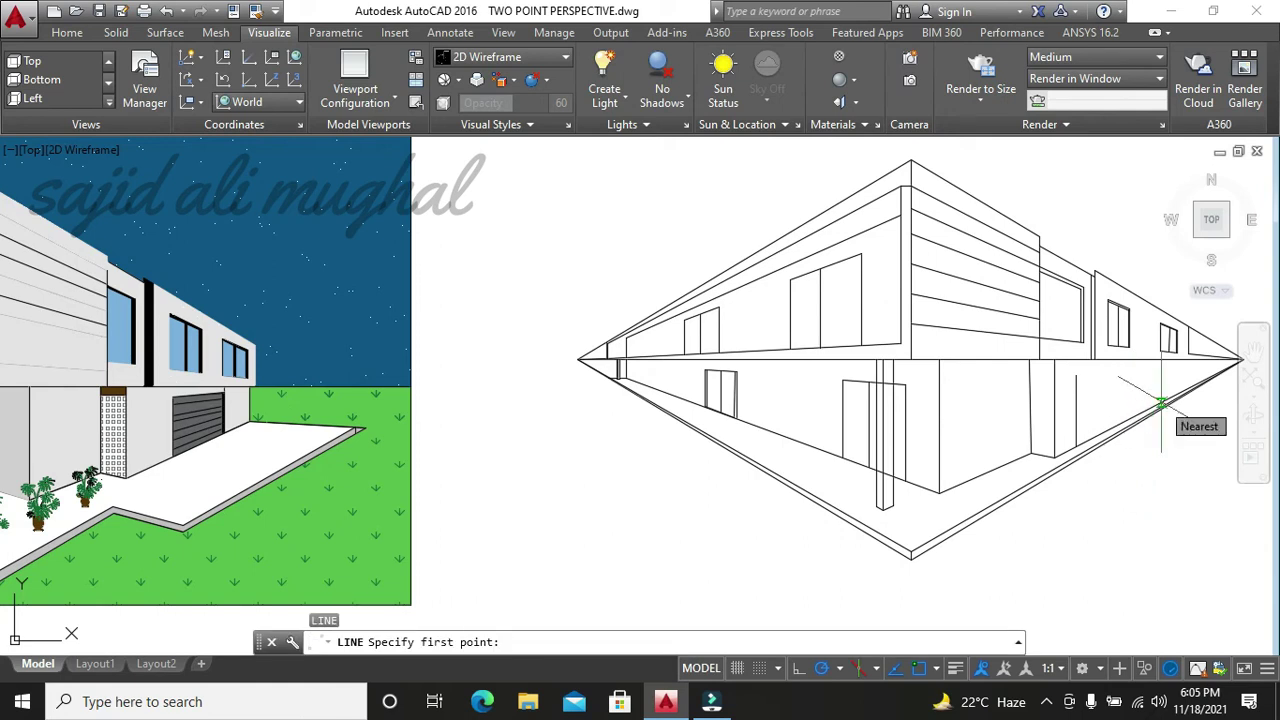
{"action": "scroll", "coordinate": [1162, 404], "scroll_direction": "up", "scroll_amount": 2}
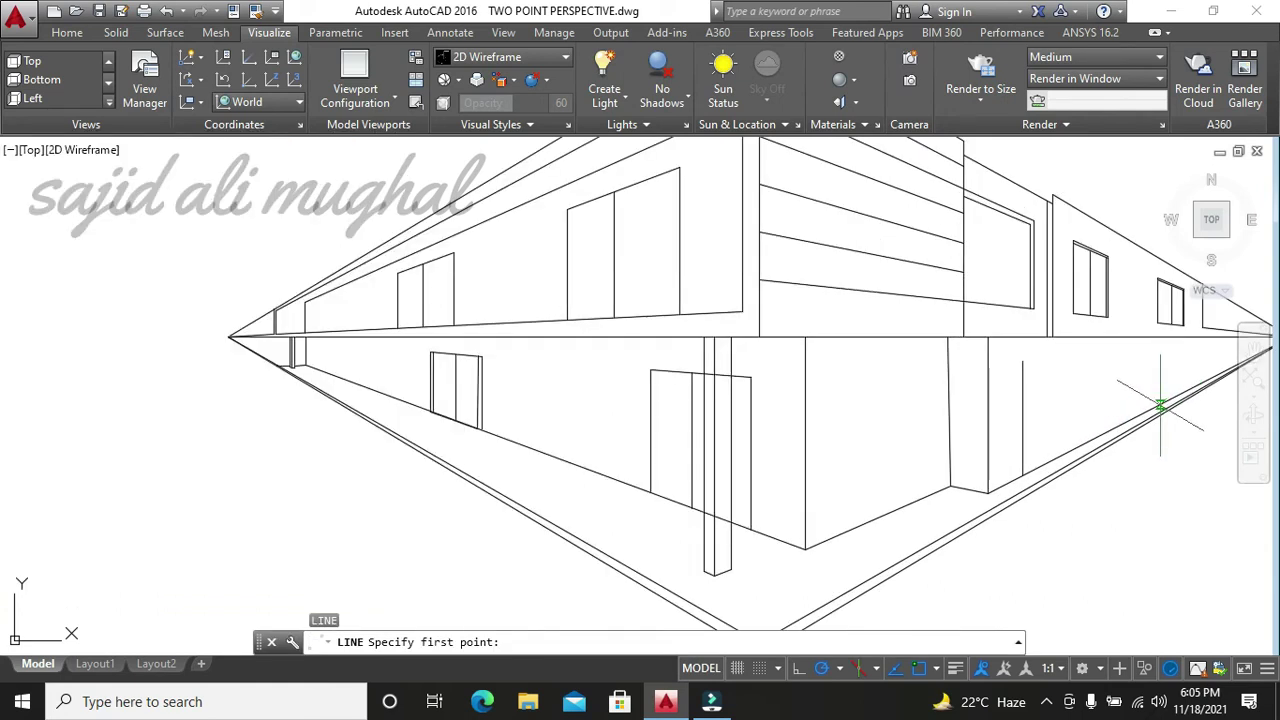
{"action": "left_click", "coordinate": [1162, 405]}
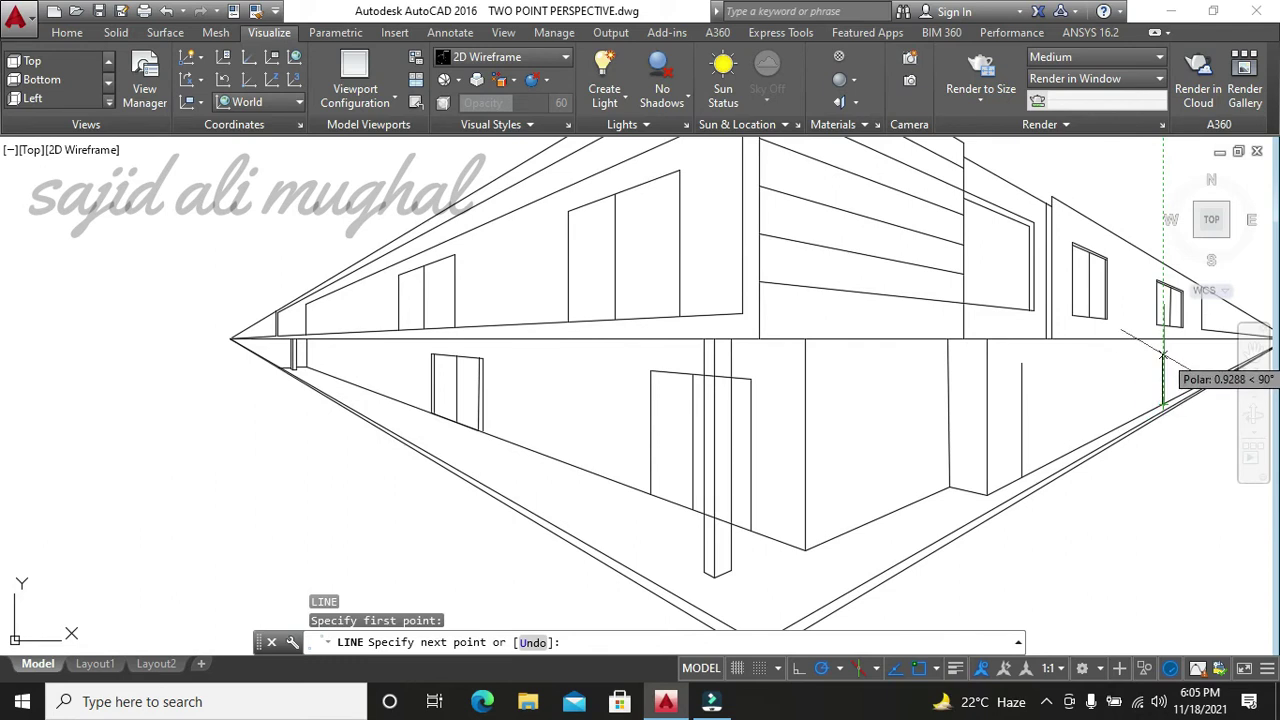
{"action": "scroll", "coordinate": [1162, 356], "scroll_direction": "down", "scroll_amount": 2}
{"action": "scroll", "coordinate": [808, 263], "scroll_direction": "down", "scroll_amount": 2}
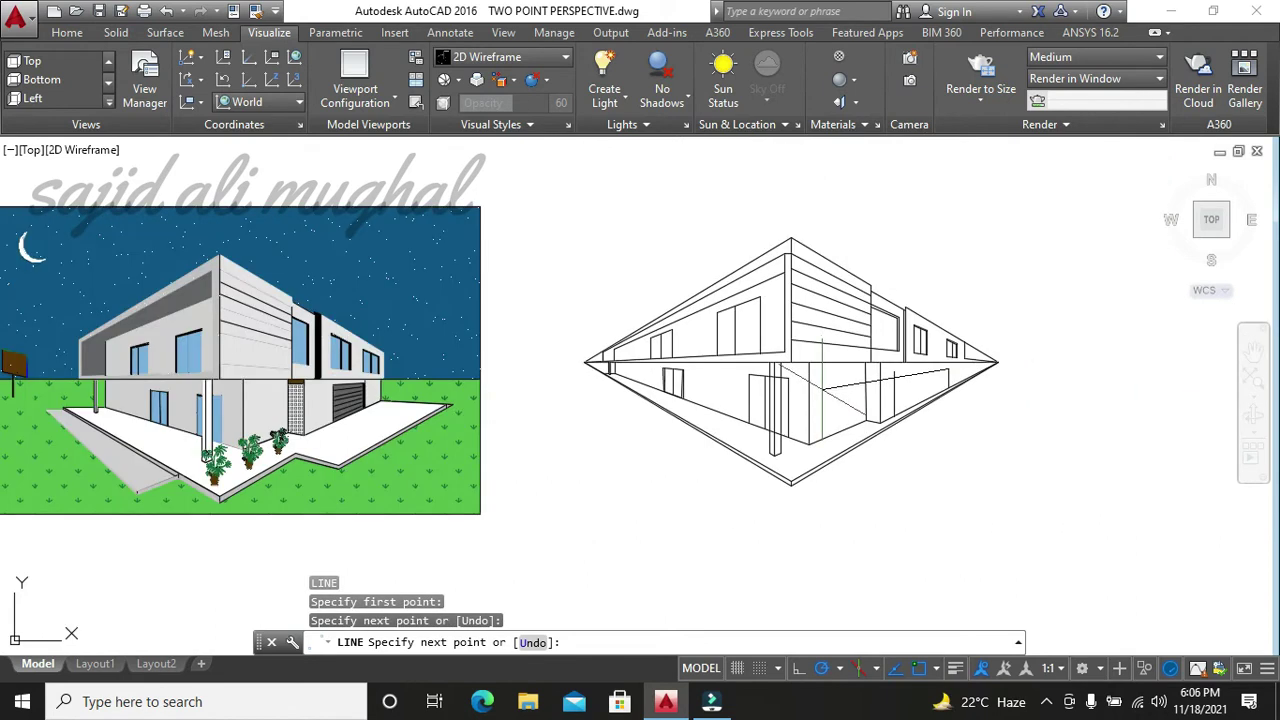
{"action": "key", "text": "Escape"}
{"action": "key", "text": "Return"}
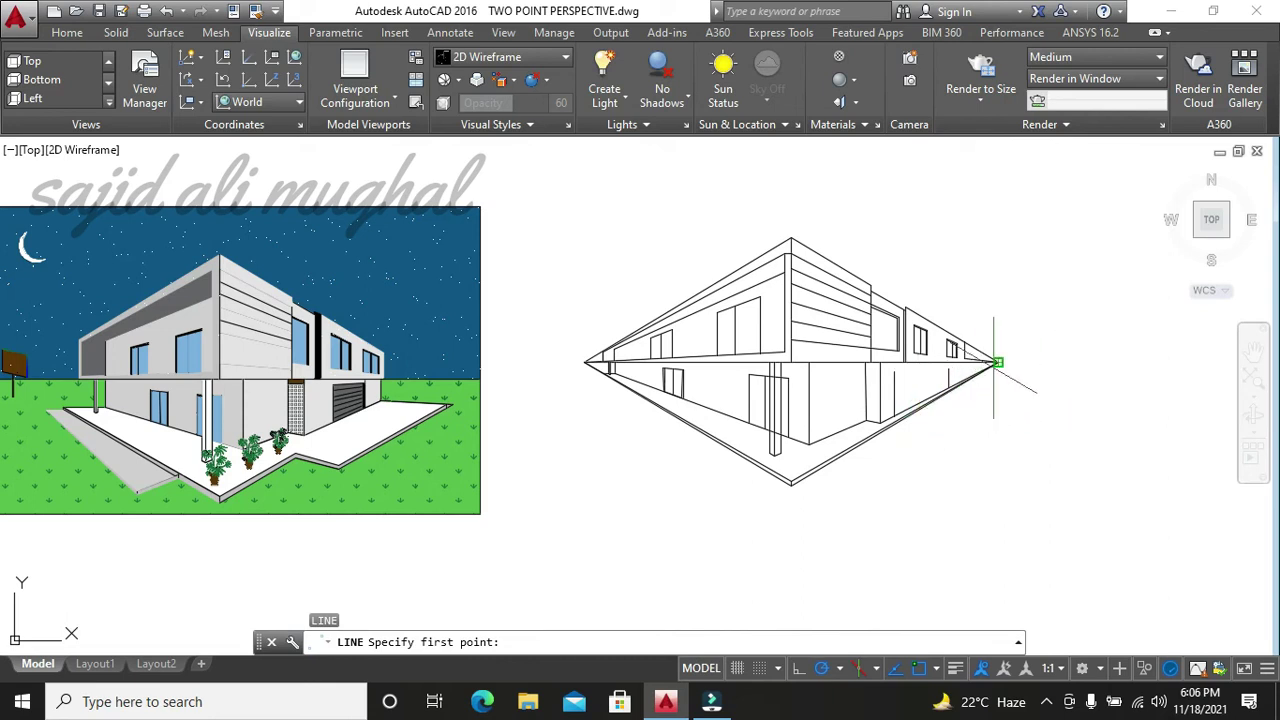
{"action": "left_click", "coordinate": [997, 362]}
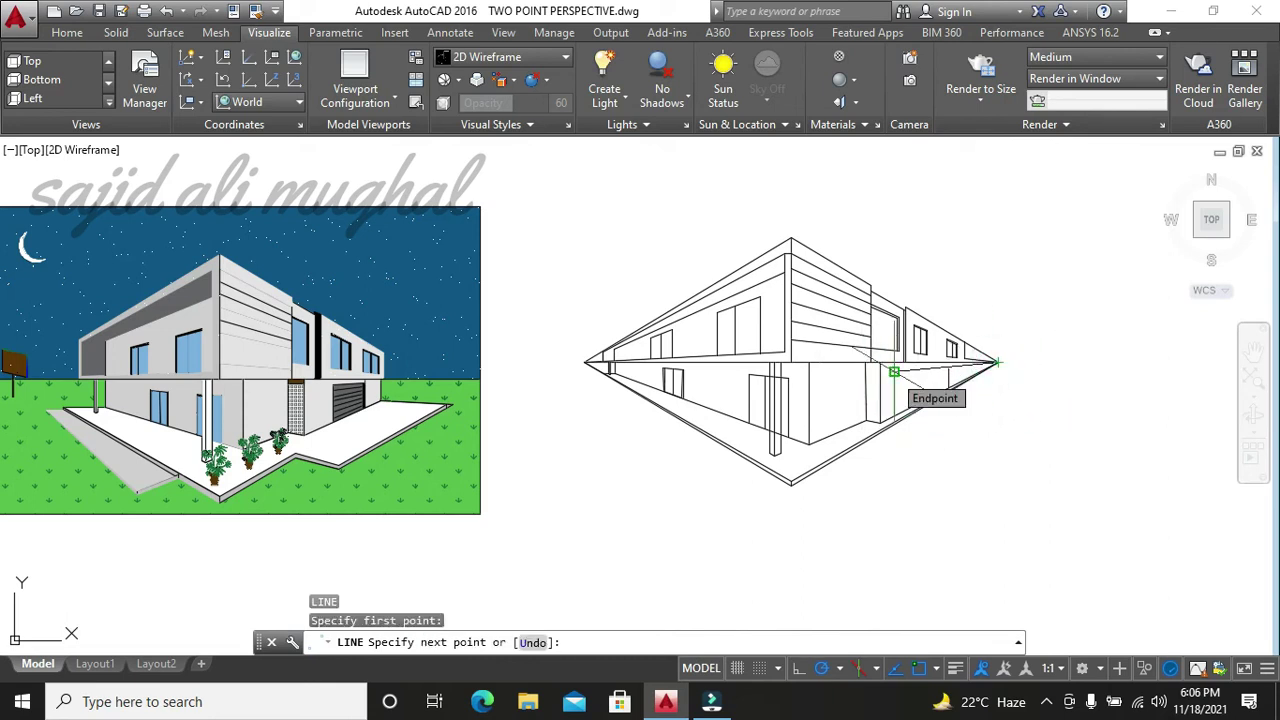
{"action": "scroll", "coordinate": [935, 398], "scroll_direction": "up", "scroll_amount": 2}
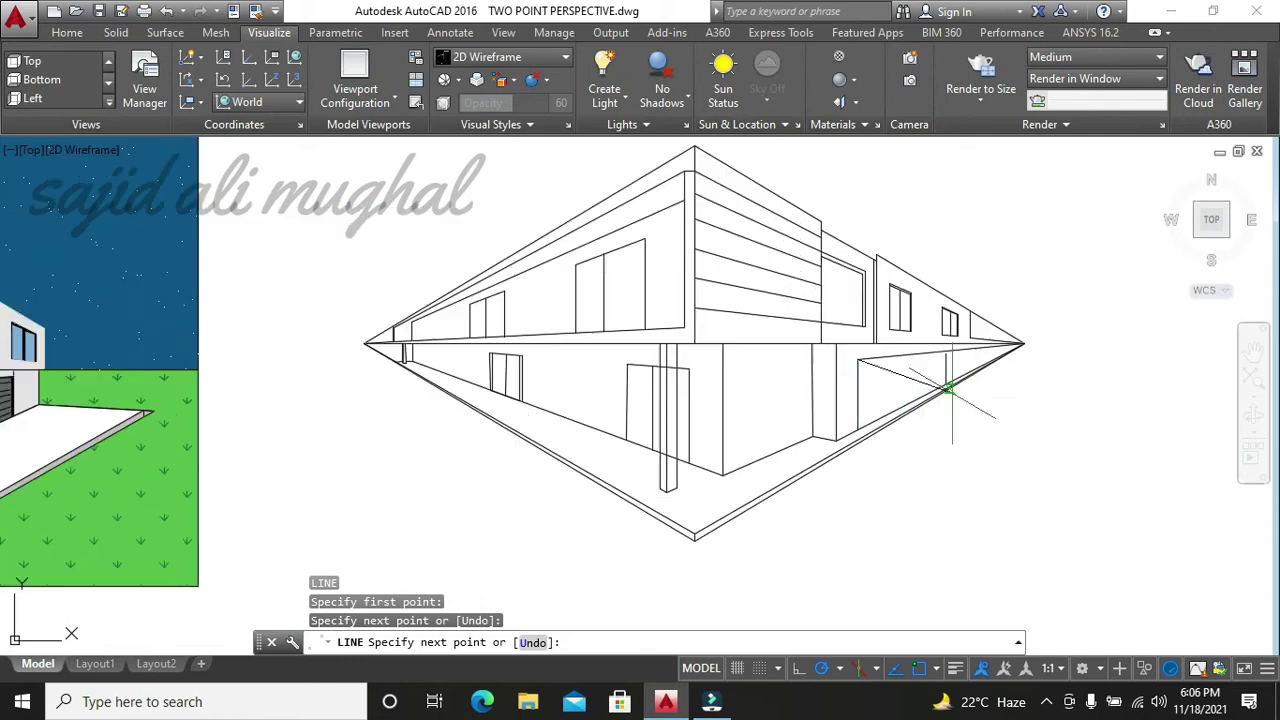
{"action": "key", "text": "Escape"}
{"action": "key", "text": "Escape"}
{"action": "key", "text": "Escape"}
{"action": "scroll", "coordinate": [945, 403], "scroll_direction": "up", "scroll_amount": 3}
- Trim the lines overshooting the garage door's right edge
{"action": "type", "text": "e"}
{"action": "key", "text": "Return"}
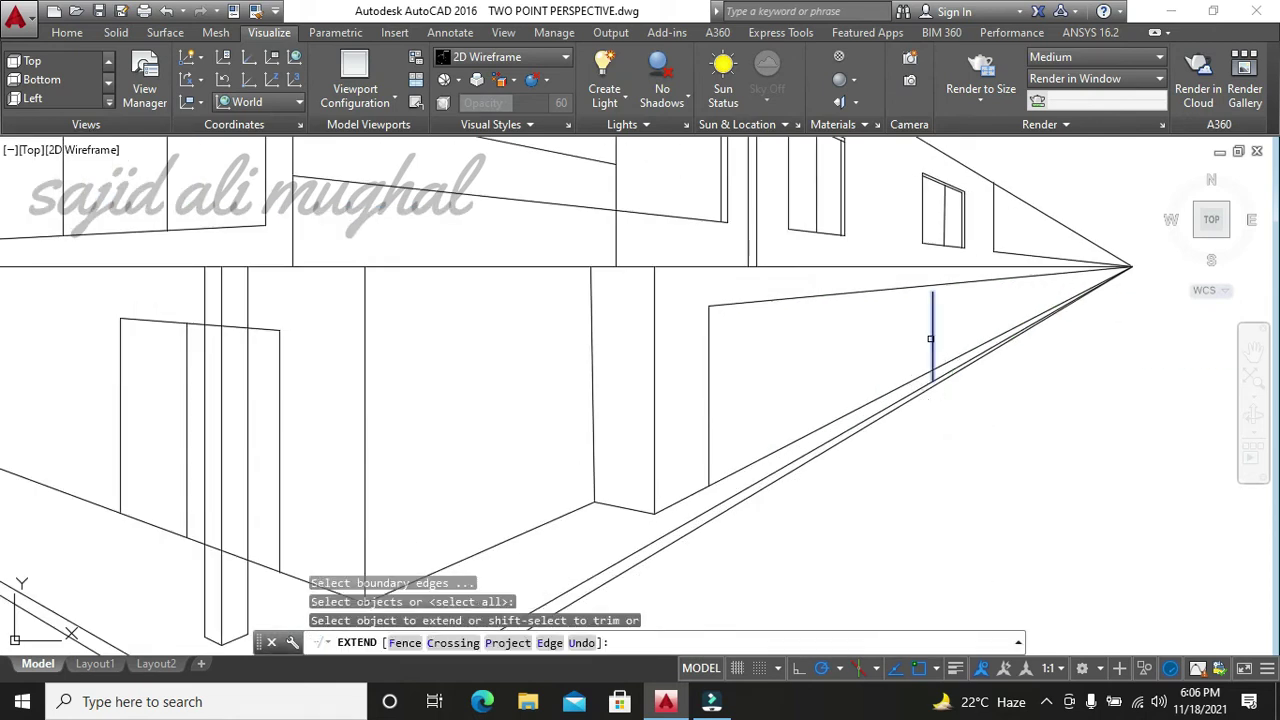
{"action": "key", "text": "Escape"}
{"action": "type", "text": "tr"}
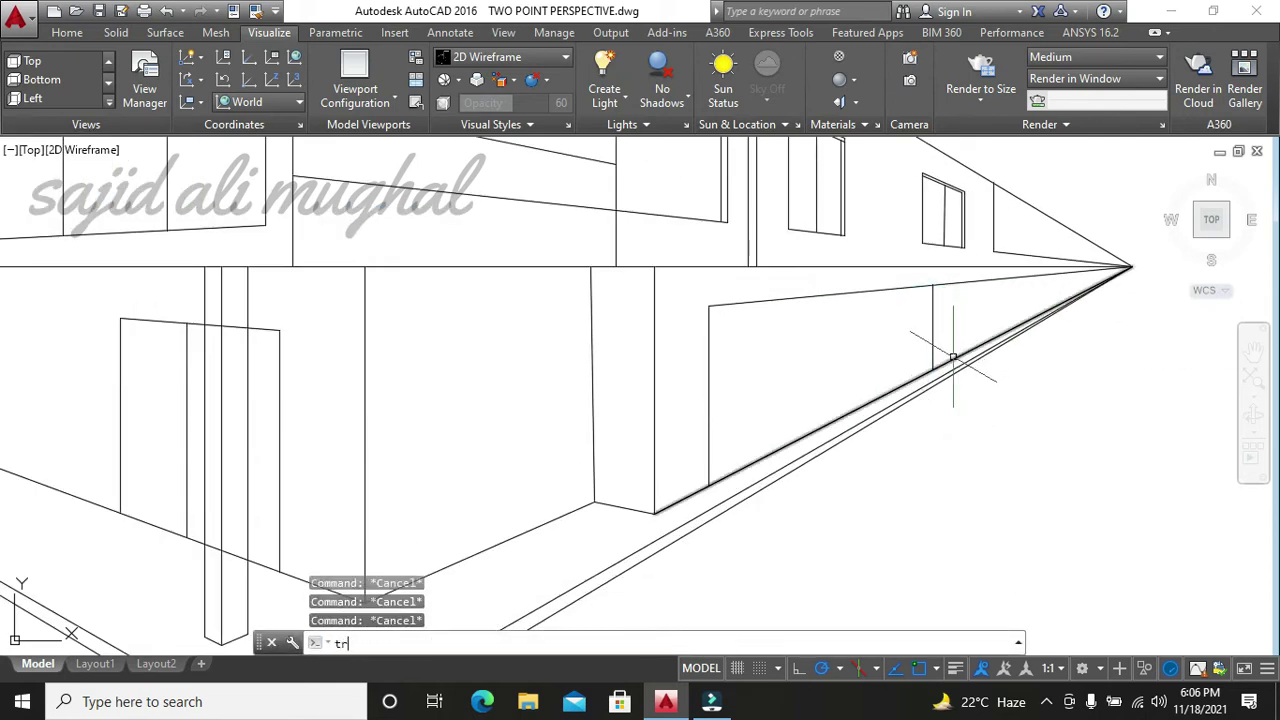
{"action": "key", "text": "Return"}
{"action": "left_click", "coordinate": [957, 285]}
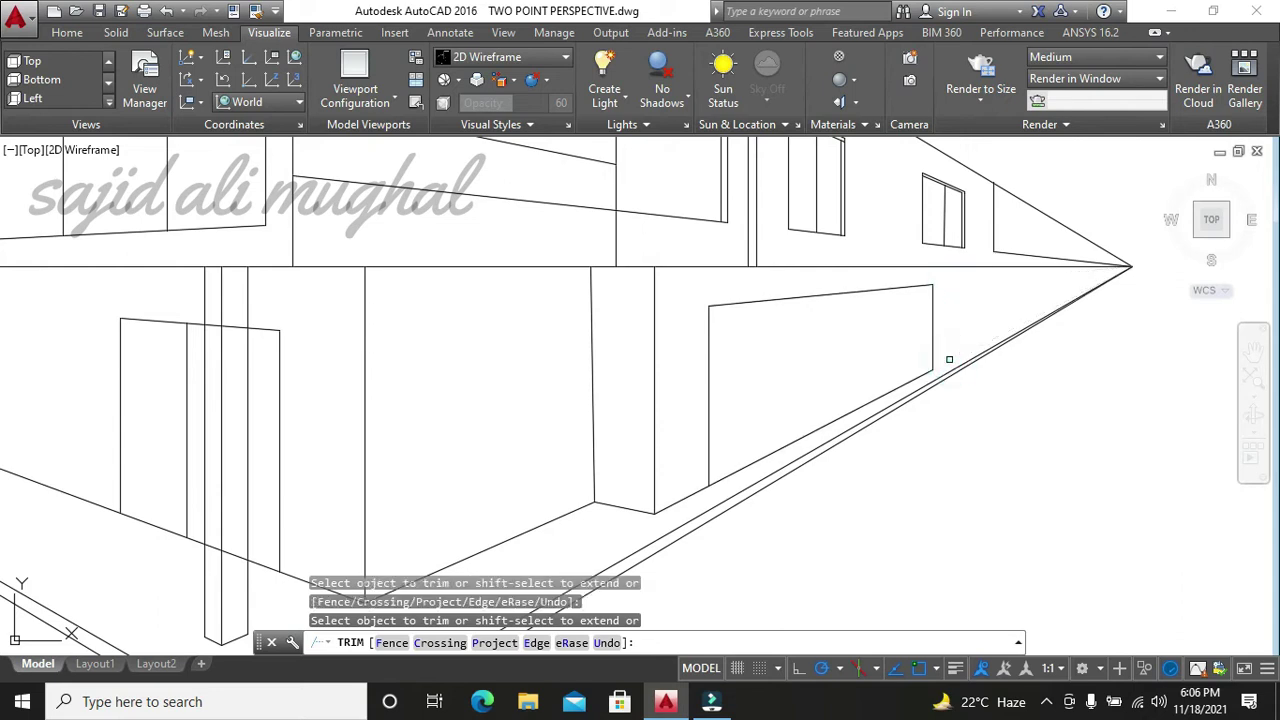
{"action": "left_click", "coordinate": [949, 359]}
{"action": "scroll", "coordinate": [941, 381], "scroll_direction": "down", "scroll_amount": 3}
{"action": "scroll", "coordinate": [941, 384], "scroll_direction": "up", "scroll_amount": 3}
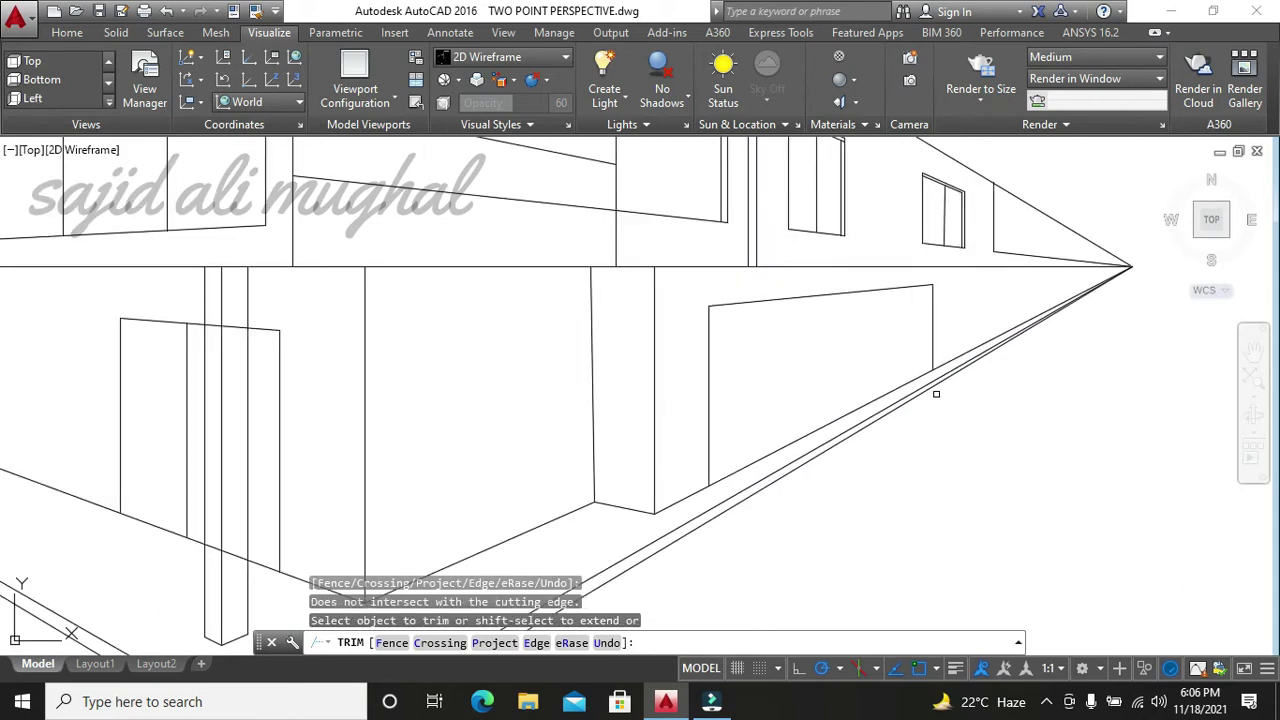
{"action": "key", "text": "Escape"}
{"action": "scroll", "coordinate": [937, 391], "scroll_direction": "down", "scroll_amount": 2}
{"action": "key", "text": "Escape"}
{"action": "key", "text": "Escape"}
{"action": "scroll", "coordinate": [913, 437], "scroll_direction": "down", "scroll_amount": 3}
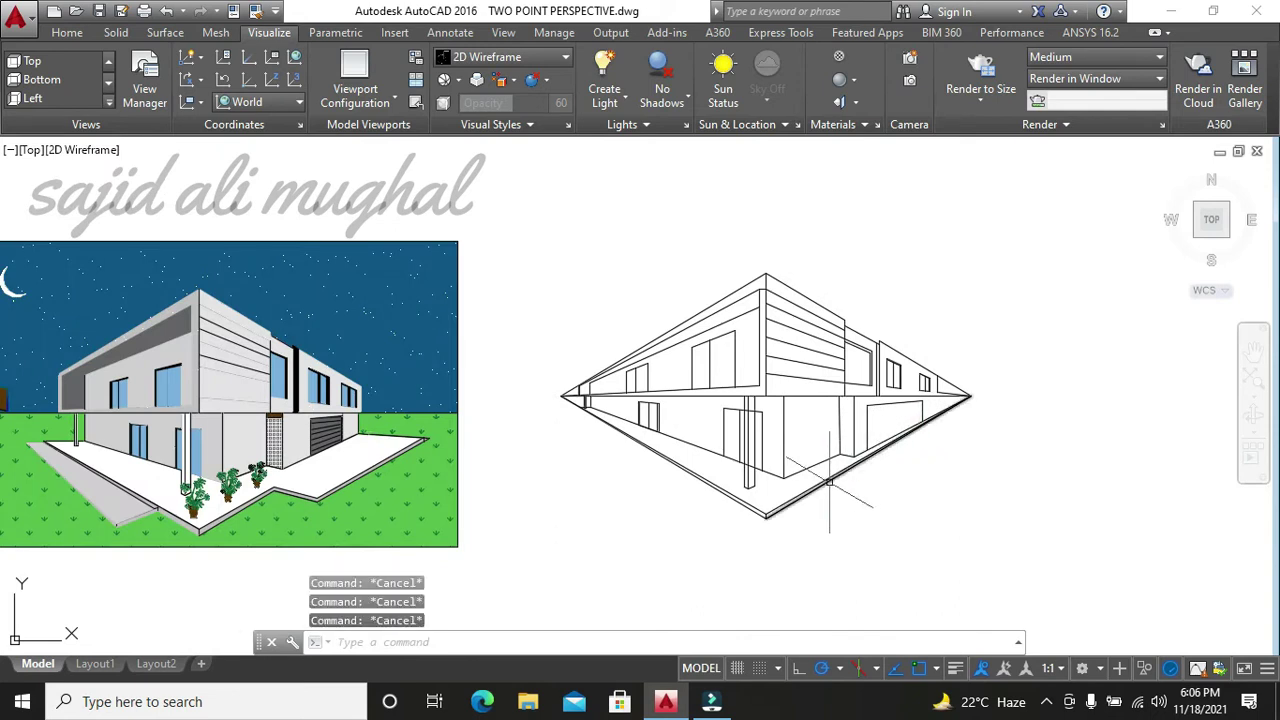
{"action": "type", "text": "l"}
{"action": "key", "text": "Return"}
- Draw five slat lines from the door's left edge to the right vanishing point
{"action": "scroll", "coordinate": [893, 450], "scroll_direction": "up", "scroll_amount": 4}
{"action": "scroll", "coordinate": [893, 450], "scroll_direction": "down", "scroll_amount": 2}
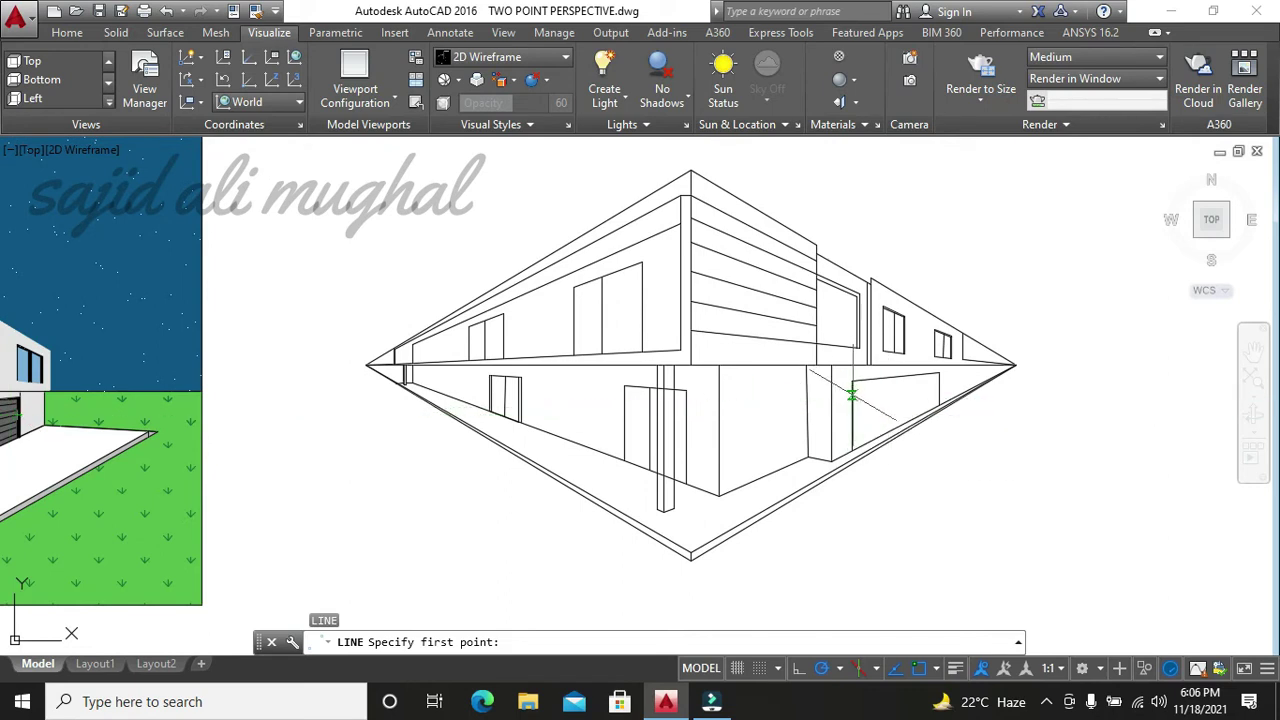
{"action": "left_click", "coordinate": [851, 395]}
{"action": "left_click", "coordinate": [1016, 366]}
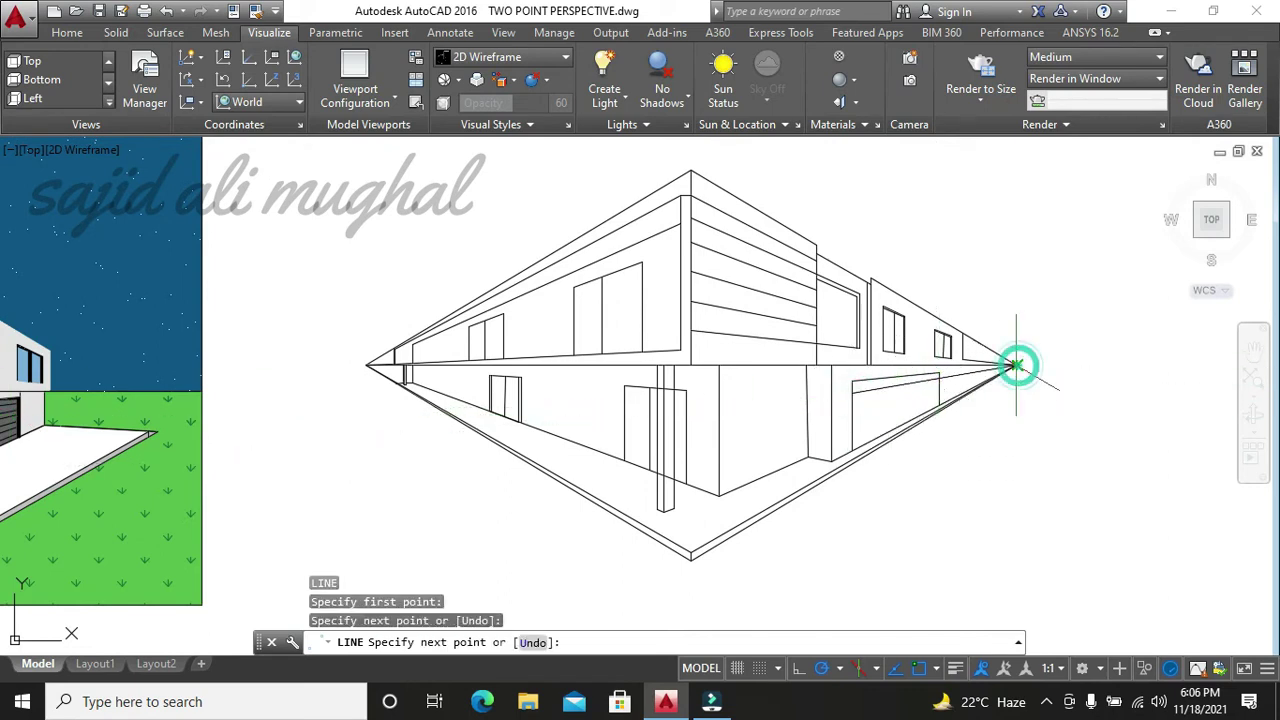
{"action": "key", "text": "Return"}
{"action": "key", "text": "Return"}
{"action": "left_click", "coordinate": [851, 404]}
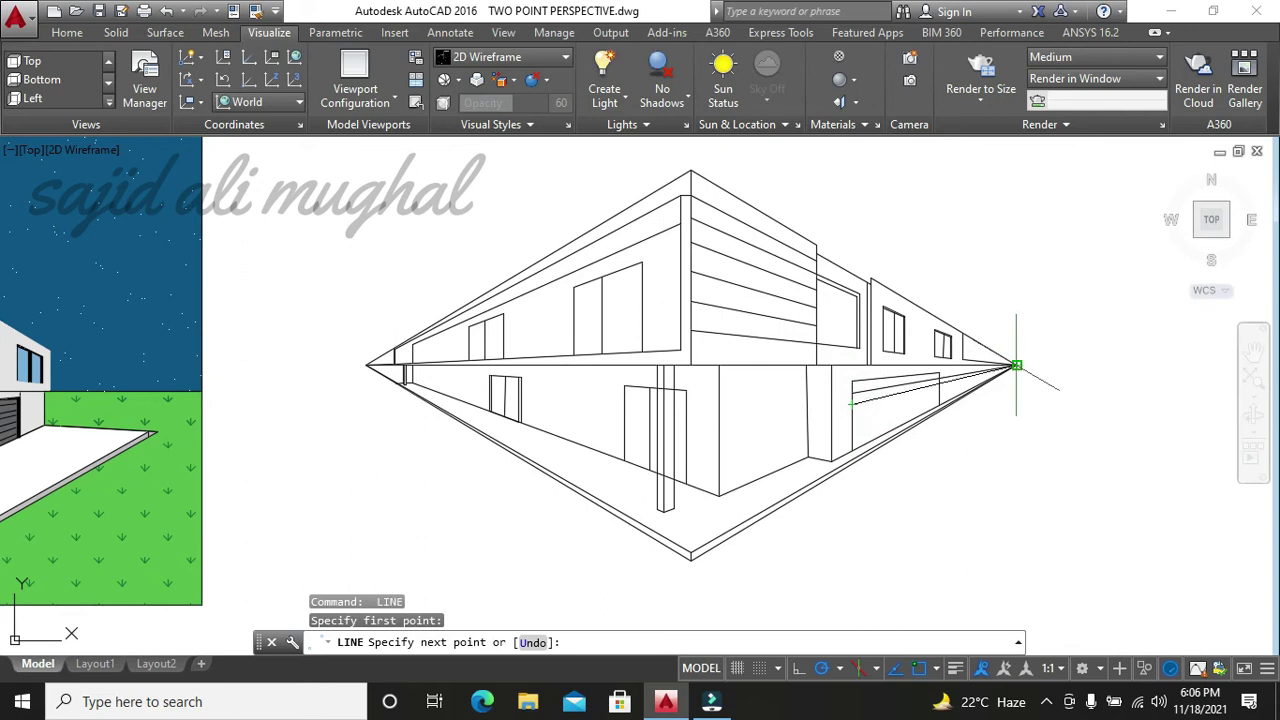
{"action": "left_click", "coordinate": [1016, 366]}
{"action": "key", "text": "Return"}
{"action": "key", "text": "Return"}
{"action": "left_click", "coordinate": [851, 421]}
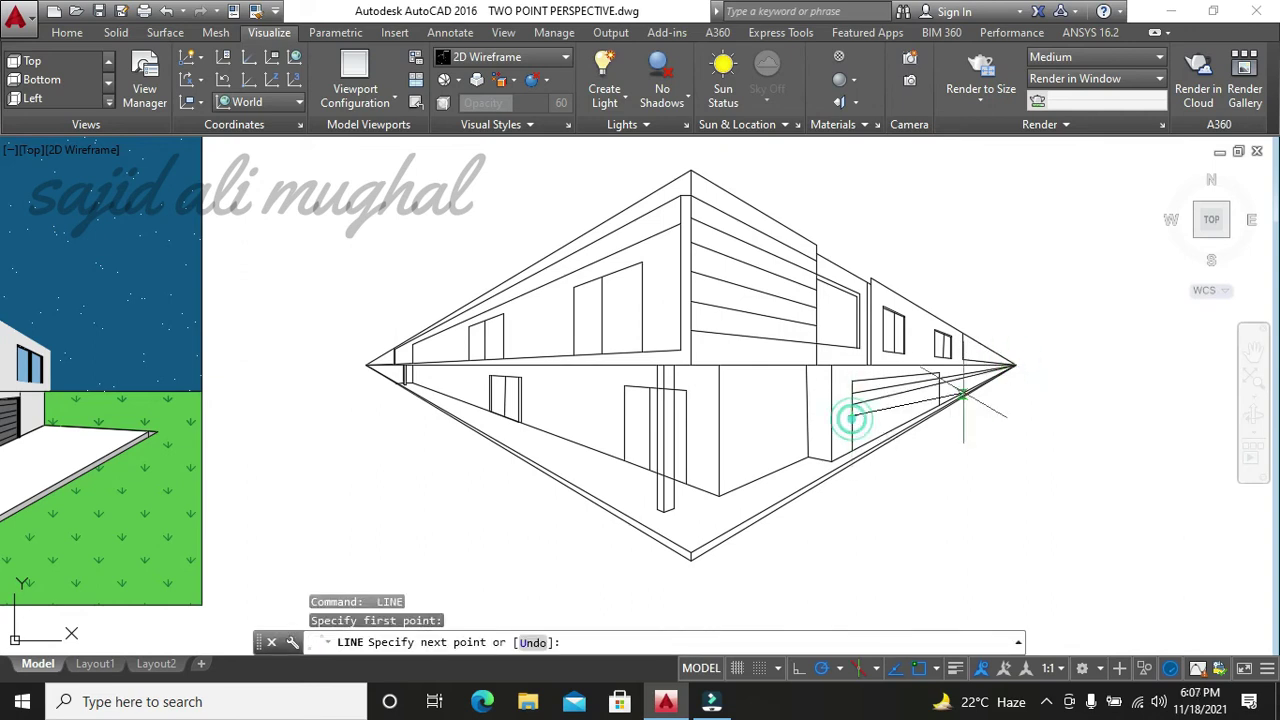
{"action": "left_click", "coordinate": [1016, 366]}
{"action": "key", "text": "Return"}
{"action": "key", "text": "Return"}
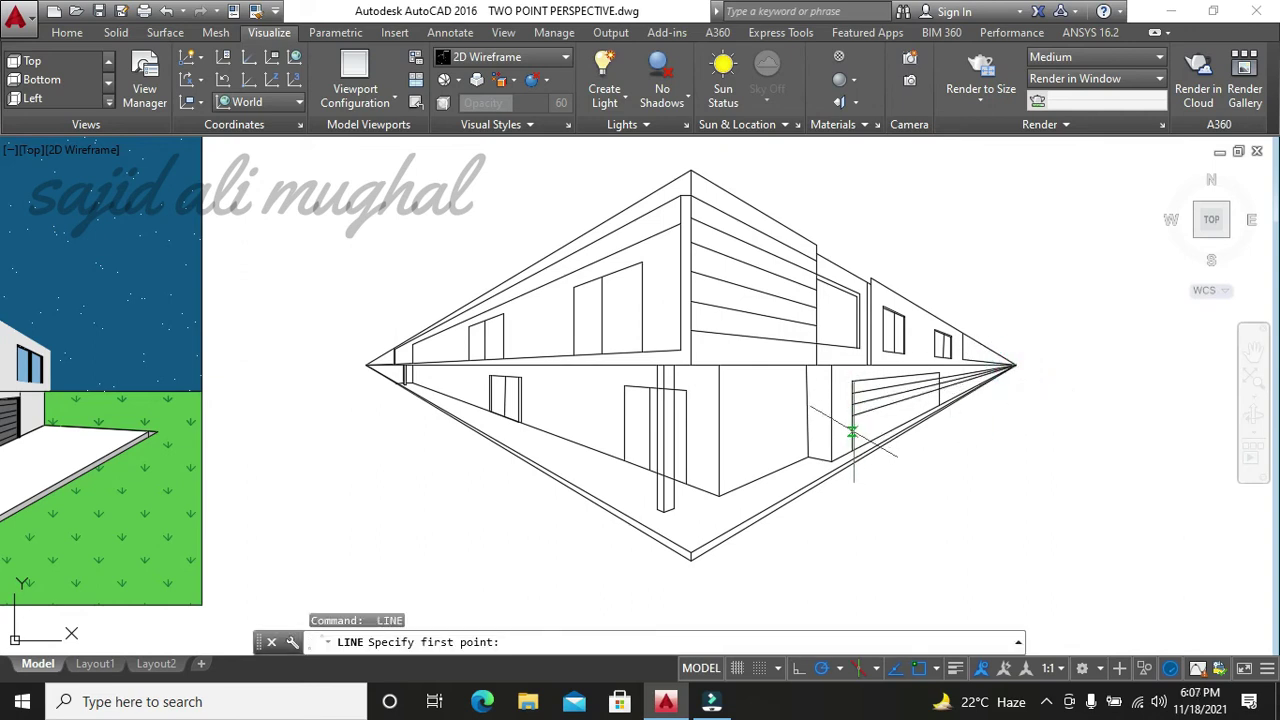
{"action": "left_click", "coordinate": [851, 431]}
{"action": "left_click", "coordinate": [1016, 366]}
{"action": "key", "text": "Escape"}
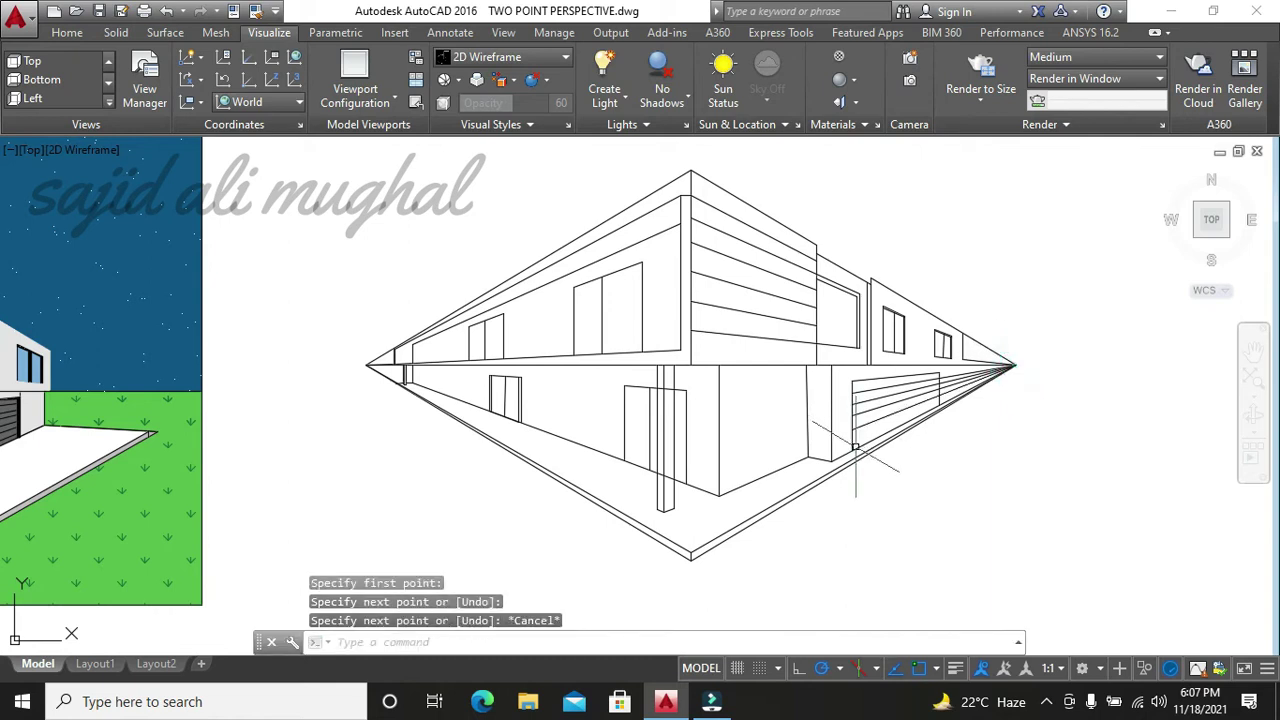
{"action": "key", "text": "Return"}
{"action": "left_click", "coordinate": [851, 441]}
{"action": "left_click", "coordinate": [1016, 366]}
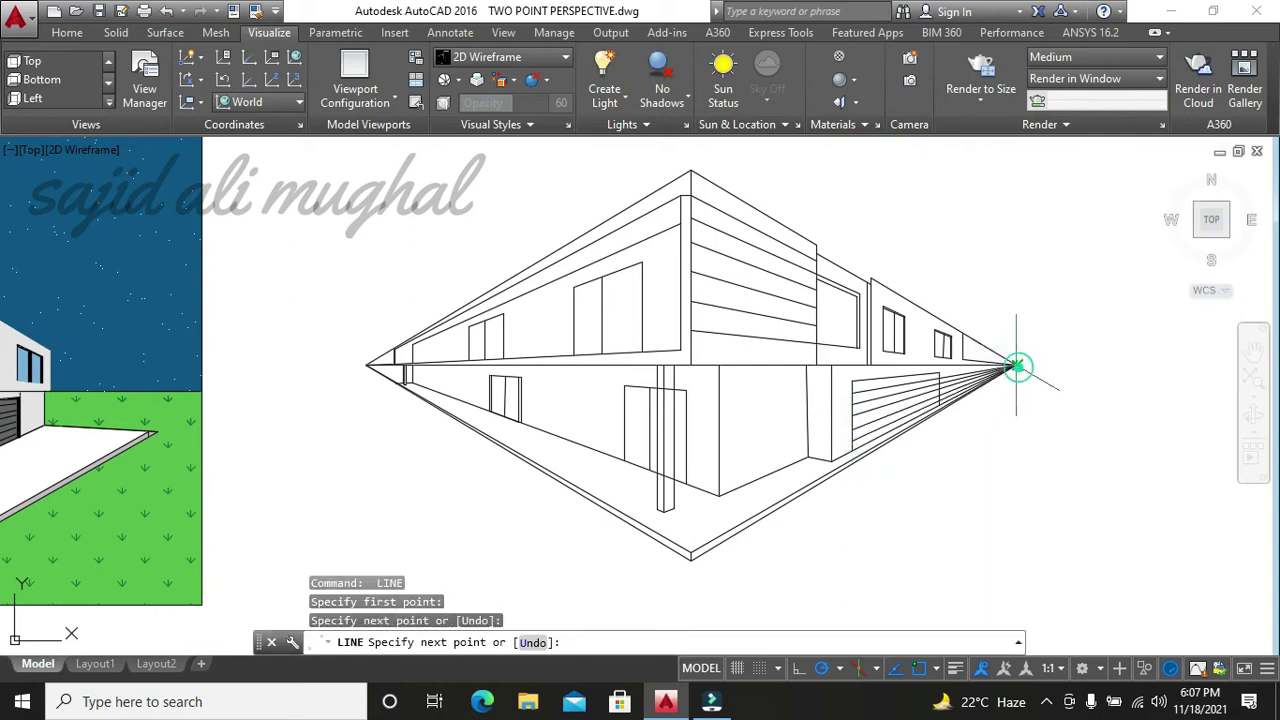
{"action": "key", "text": "Escape"}
{"action": "key", "text": "Escape"}
{"action": "key", "text": "Escape"}
- Trim the slat ends beyond the garage door's right edge
{"action": "type", "text": "tr"}
{"action": "key", "text": "Return"}
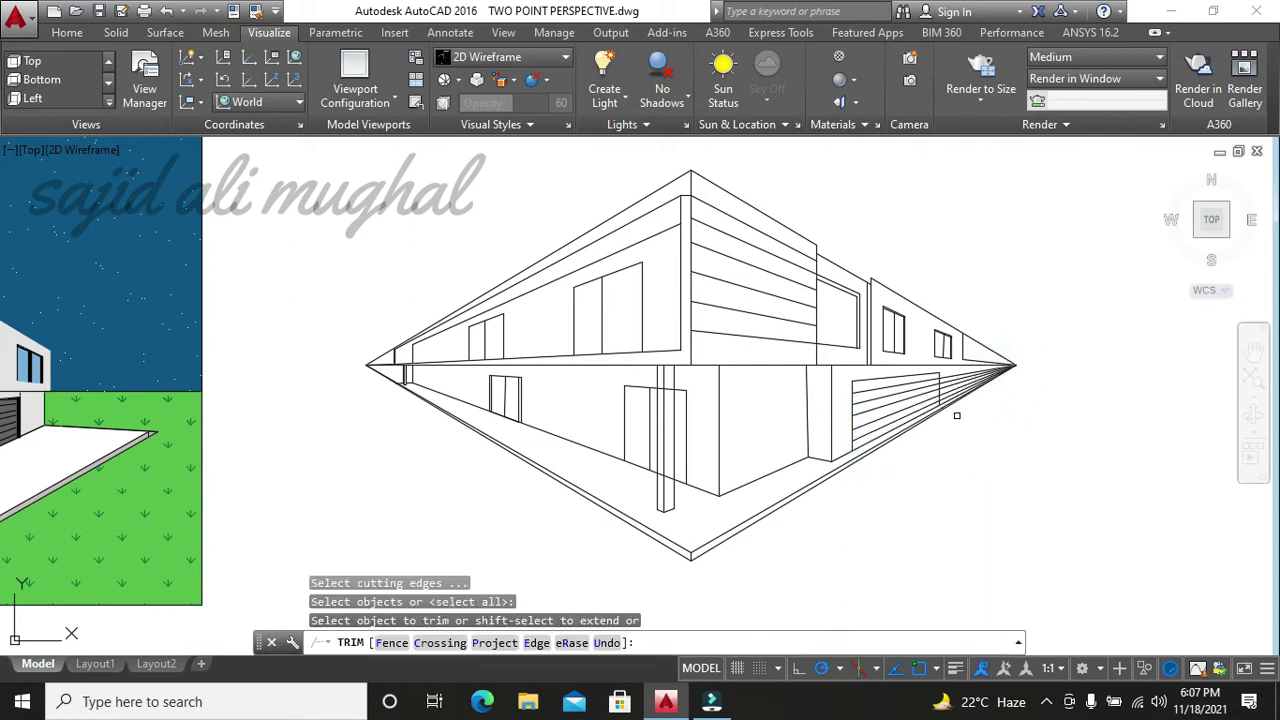
{"action": "left_click", "coordinate": [896, 440]}
{"action": "scroll", "coordinate": [931, 386], "scroll_direction": "up", "scroll_amount": 3}
{"action": "scroll", "coordinate": [931, 386], "scroll_direction": "up", "scroll_amount": 3}
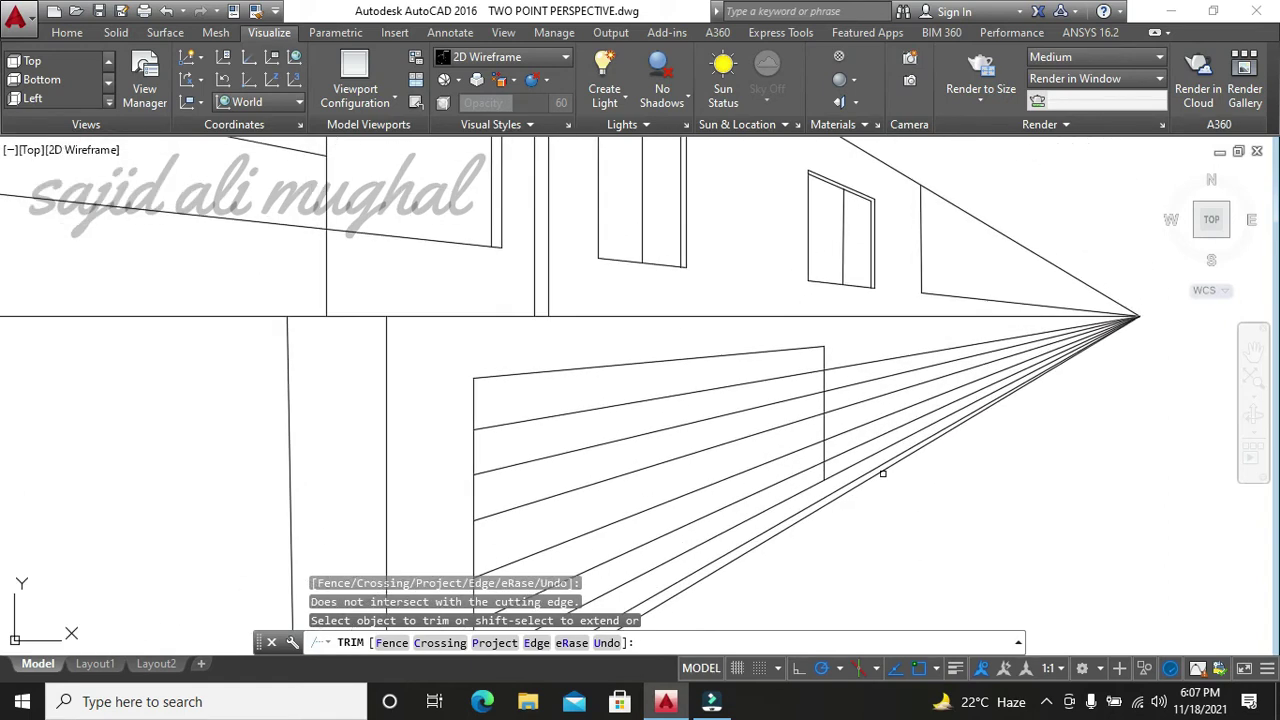
{"action": "left_click", "coordinate": [867, 465]}
{"action": "left_click", "coordinate": [850, 396]}
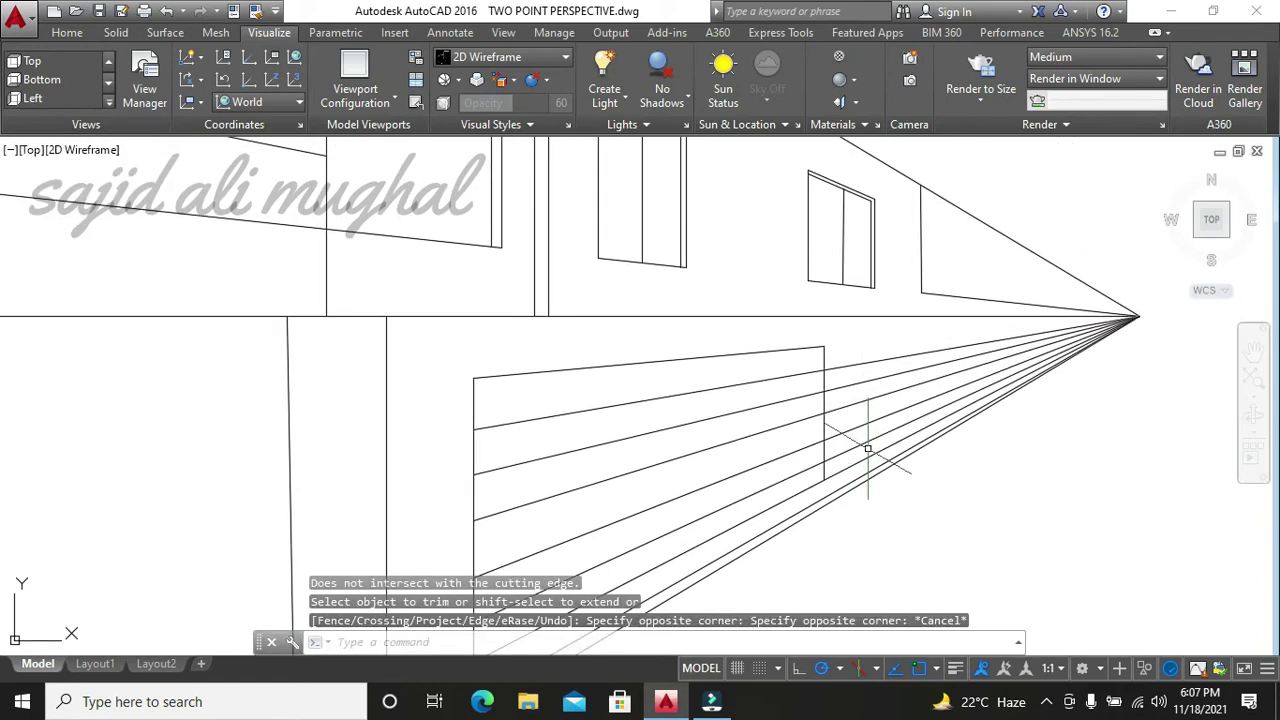
{"action": "left_click", "coordinate": [867, 449]}
{"action": "left_click", "coordinate": [851, 360]}
{"action": "scroll", "coordinate": [851, 372], "scroll_direction": "down", "scroll_amount": 3}
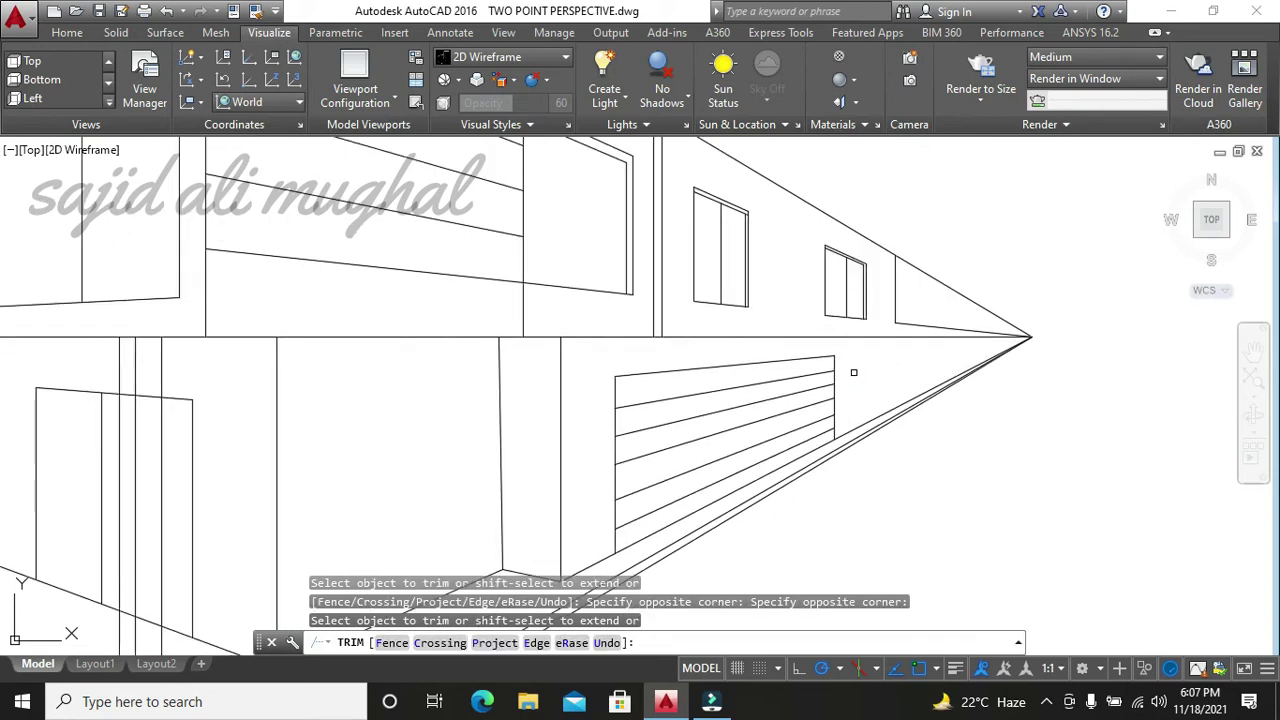
{"action": "scroll", "coordinate": [851, 372], "scroll_direction": "down", "scroll_amount": 2}
{"action": "scroll", "coordinate": [834, 448], "scroll_direction": "down", "scroll_amount": 2}
{"action": "key", "text": "Escape"}
{"action": "key", "text": "Escape"}
{"action": "scroll", "coordinate": [978, 400], "scroll_direction": "down", "scroll_amount": 1}
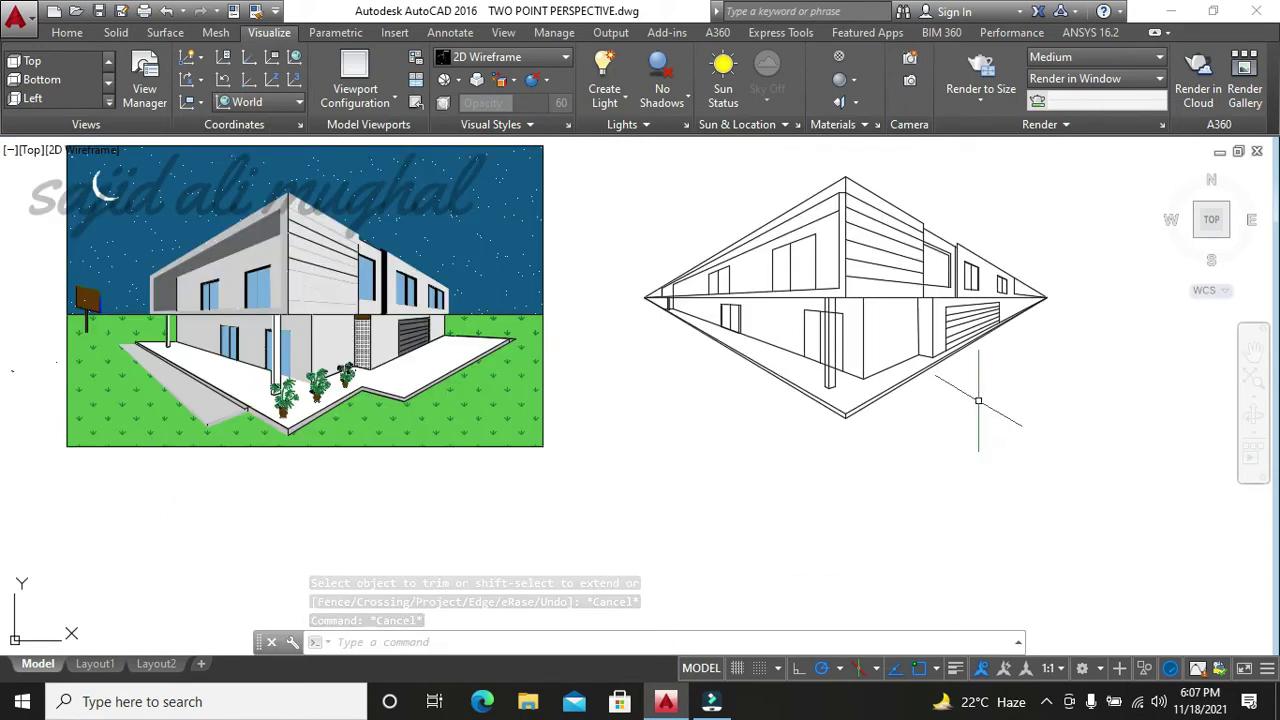
- Draw a guide line from the building's base corner to below the right wing, then start another from the left vanishing point
{"action": "key", "text": "Escape"}
{"action": "key", "text": "Escape"}
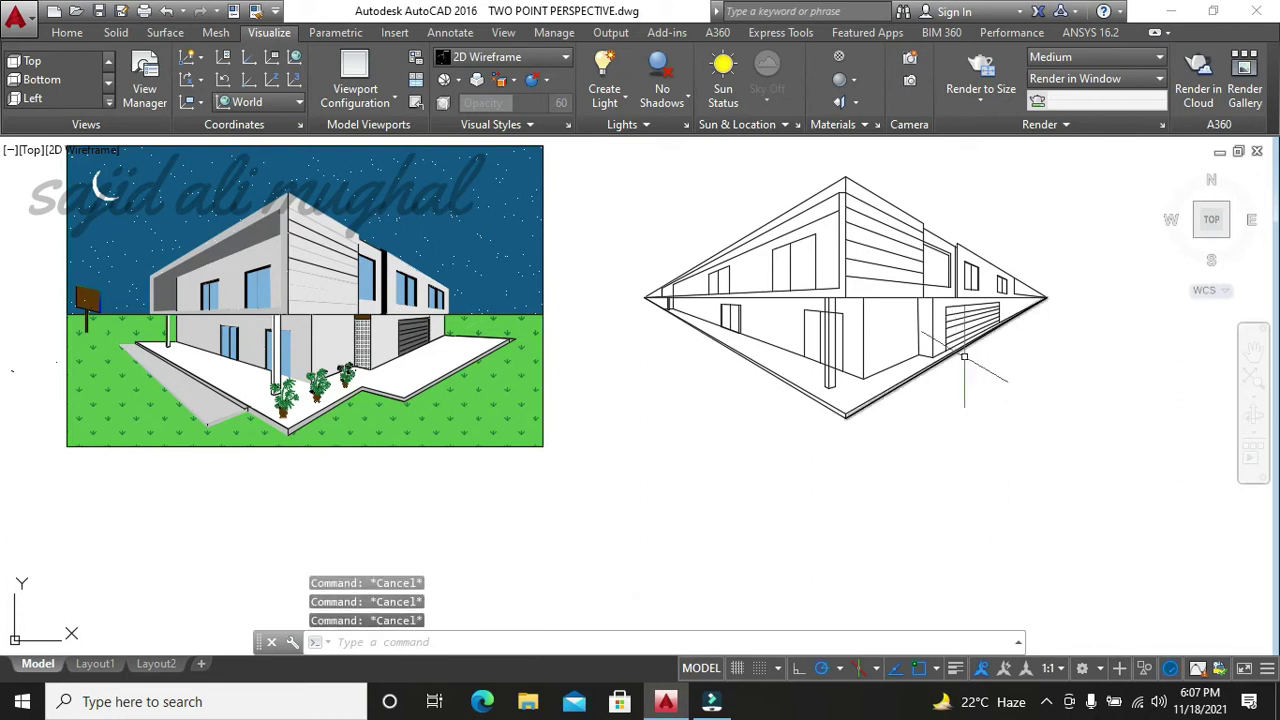
{"action": "type", "text": "l"}
{"action": "key", "text": "Return"}
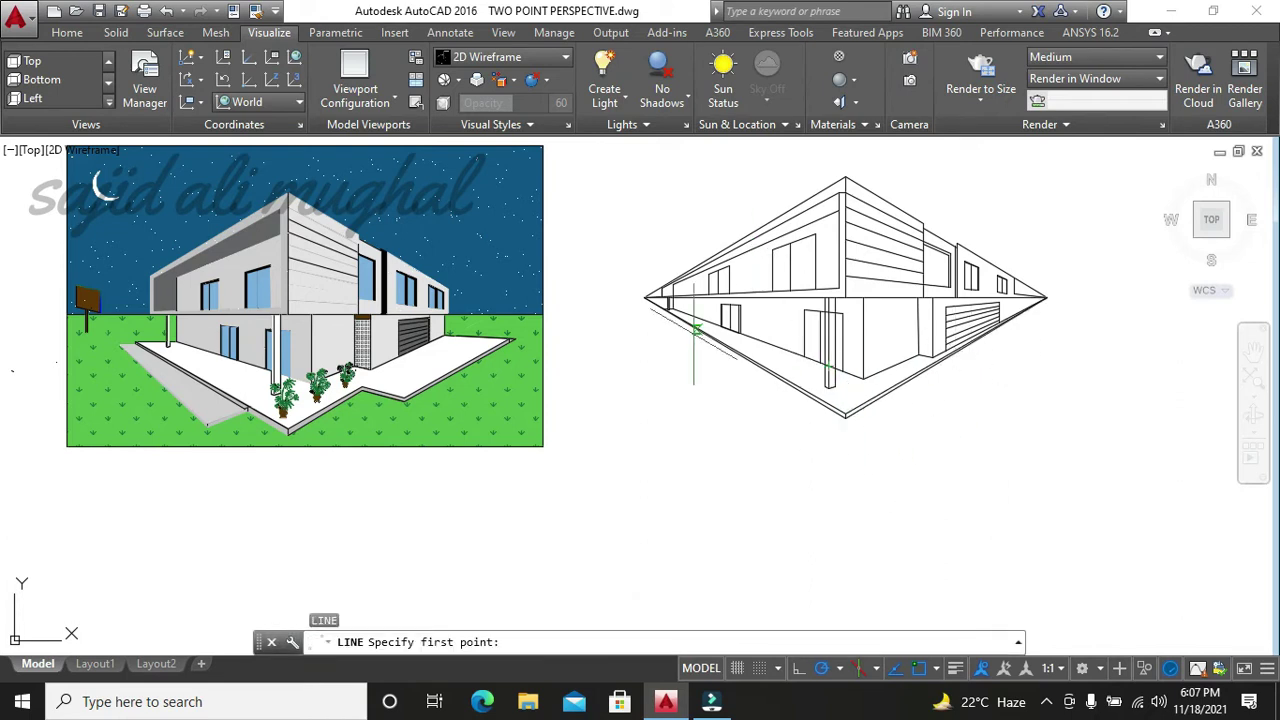
{"action": "left_click", "coordinate": [645, 297]}
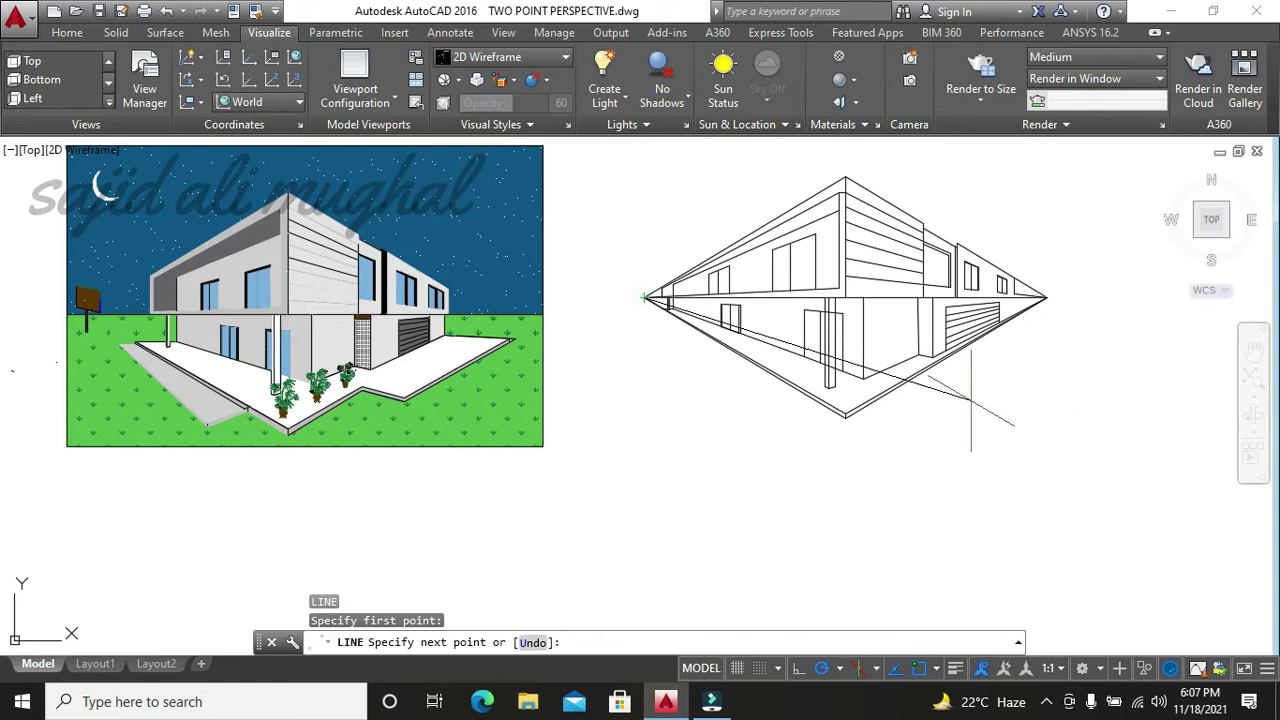
{"action": "left_click", "coordinate": [957, 394]}
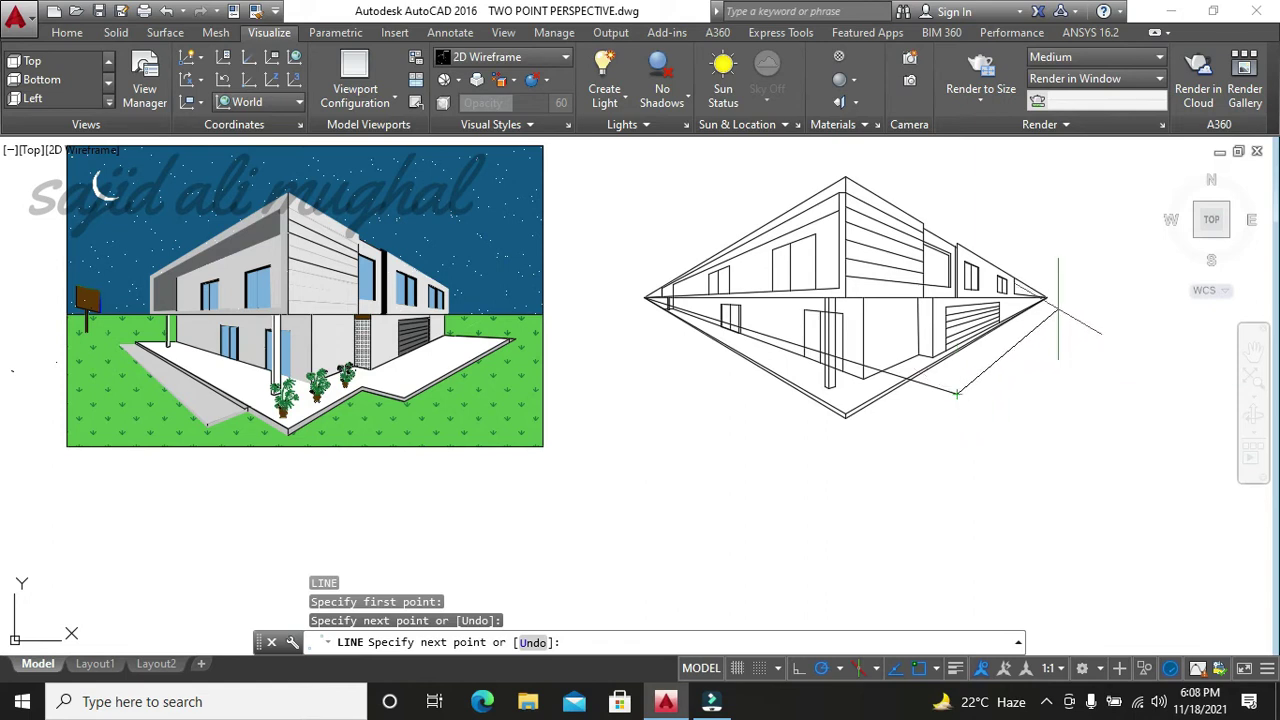
{"action": "key", "text": "Return"}
{"action": "key", "text": "Return"}
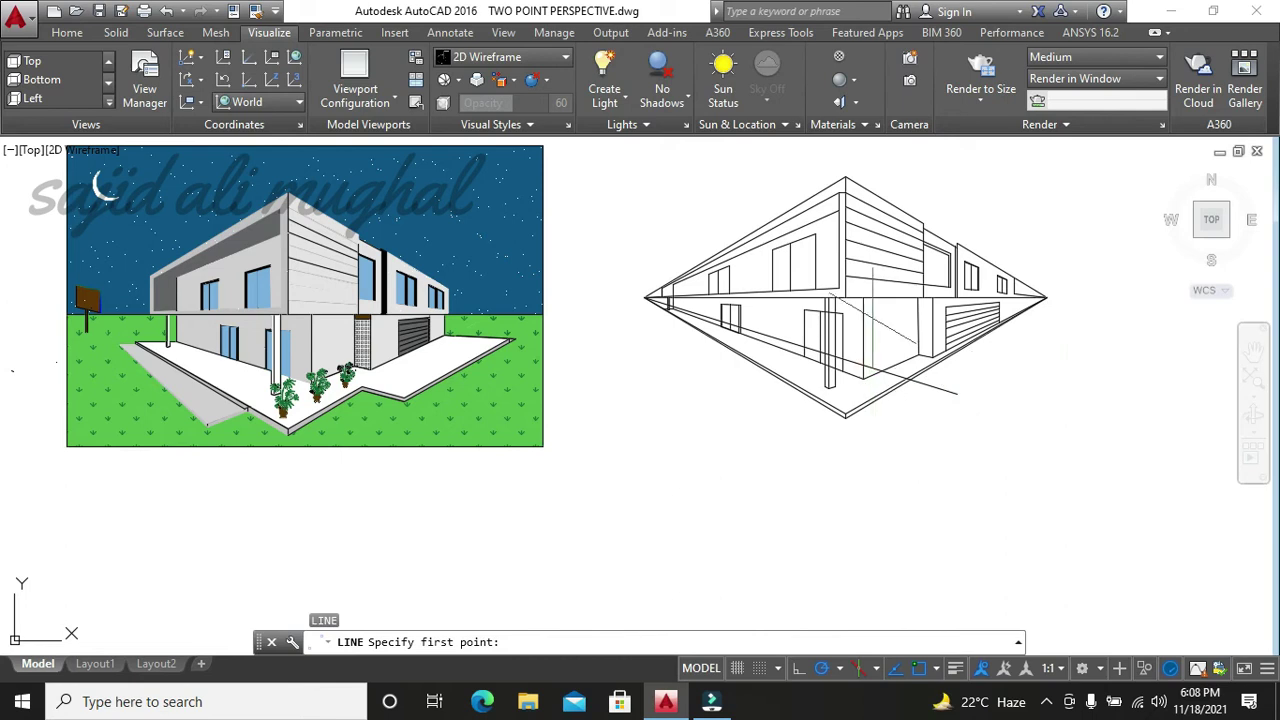
{"action": "left_click", "coordinate": [644, 297]}
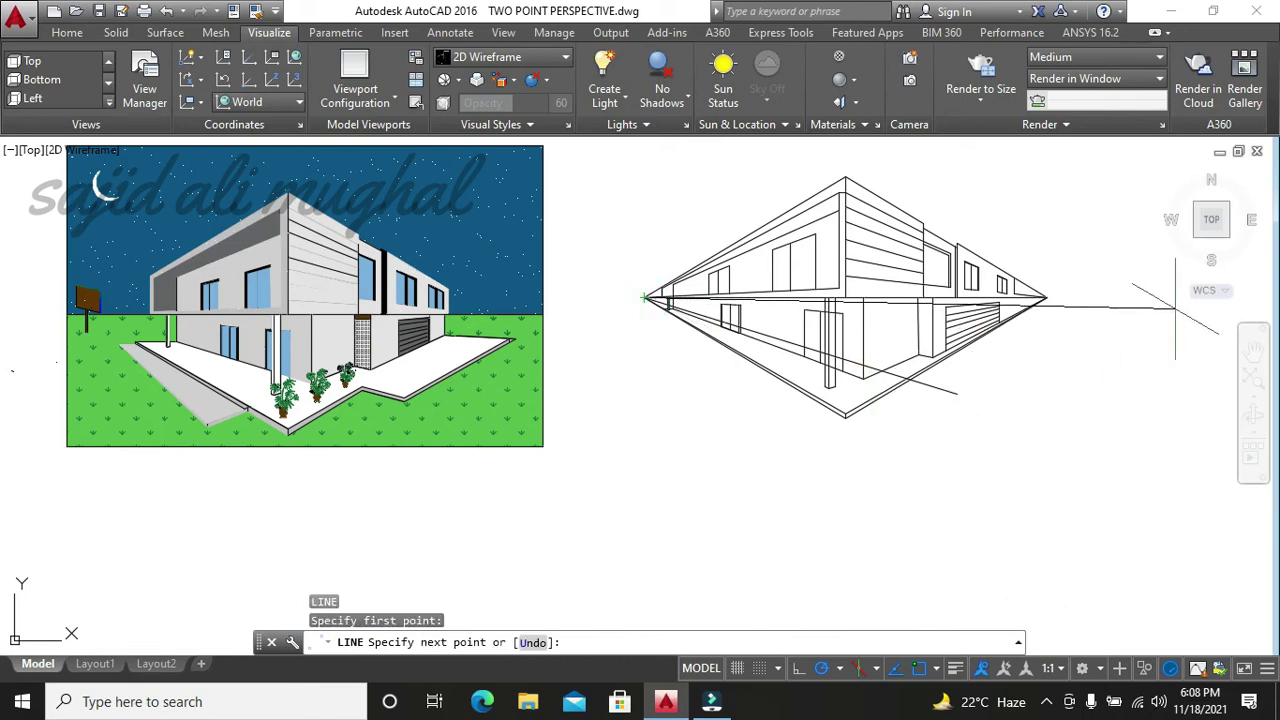
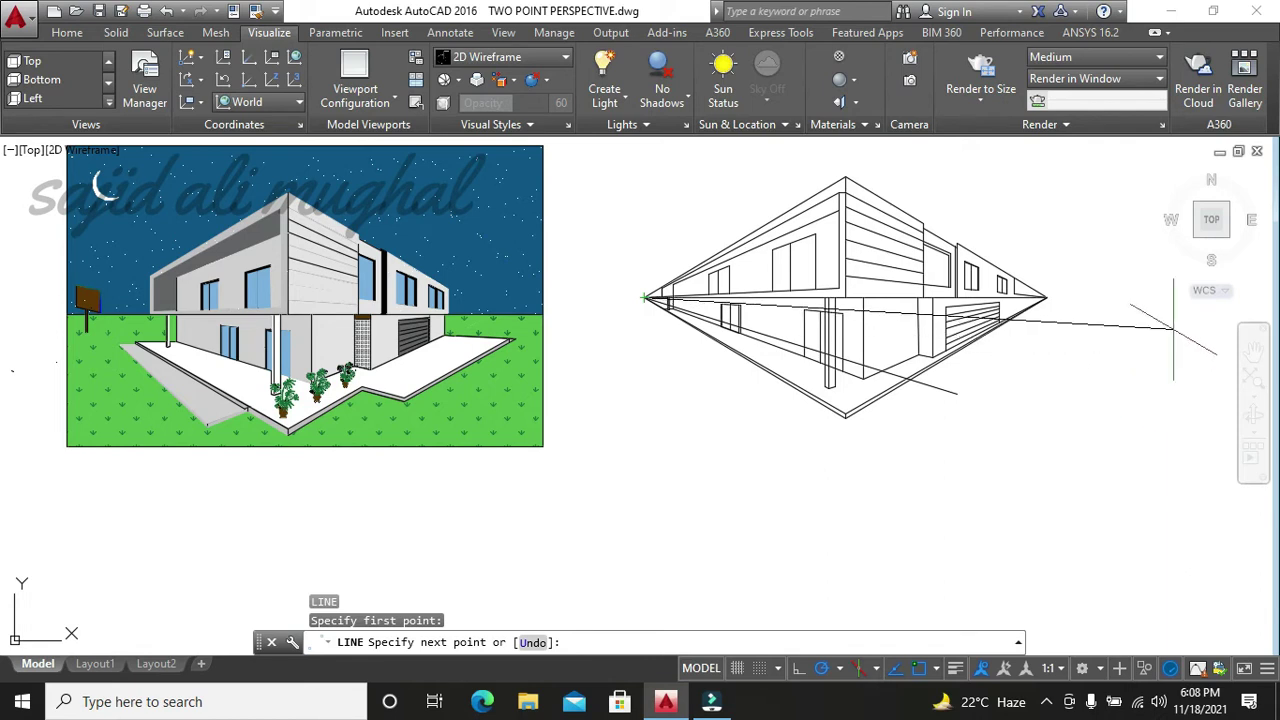
- Draw a line from the garage door edge out to the right, toward the right vanishing point
{"action": "scroll", "coordinate": [1049, 333], "scroll_direction": "up", "scroll_amount": 2}
{"action": "scroll", "coordinate": [1049, 333], "scroll_direction": "up", "scroll_amount": 2}
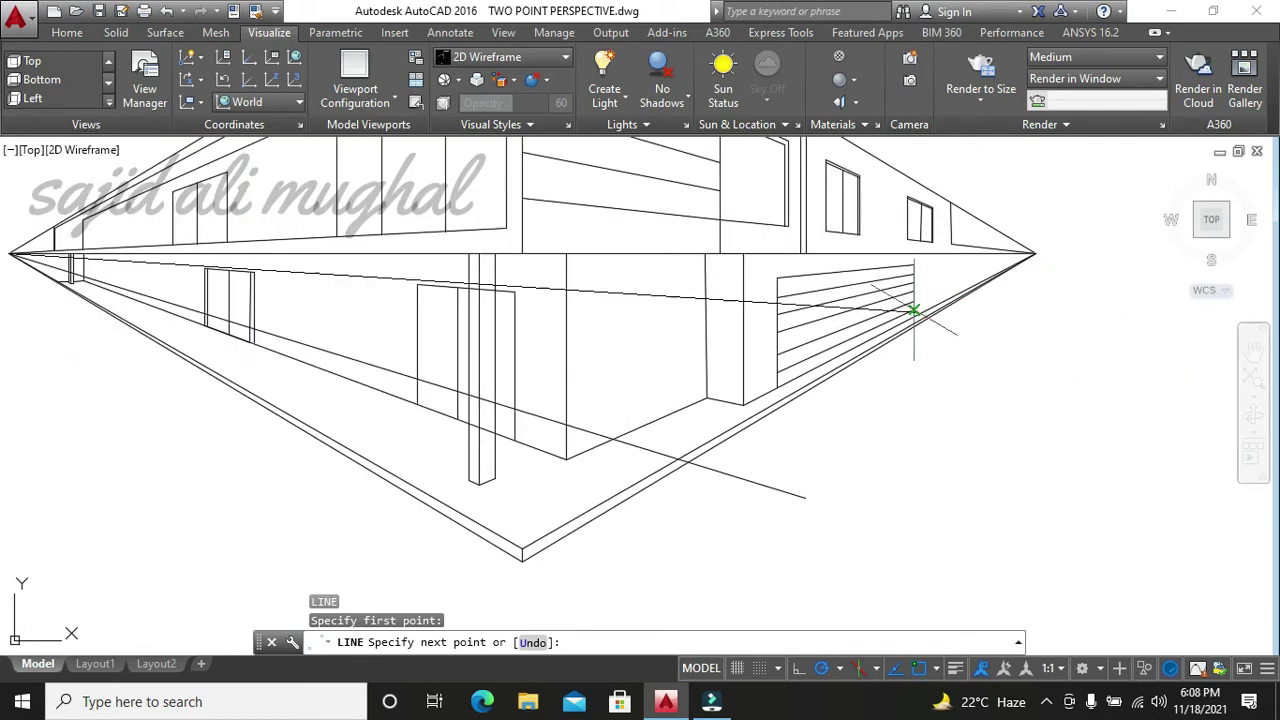
{"action": "left_click", "coordinate": [913, 317]}
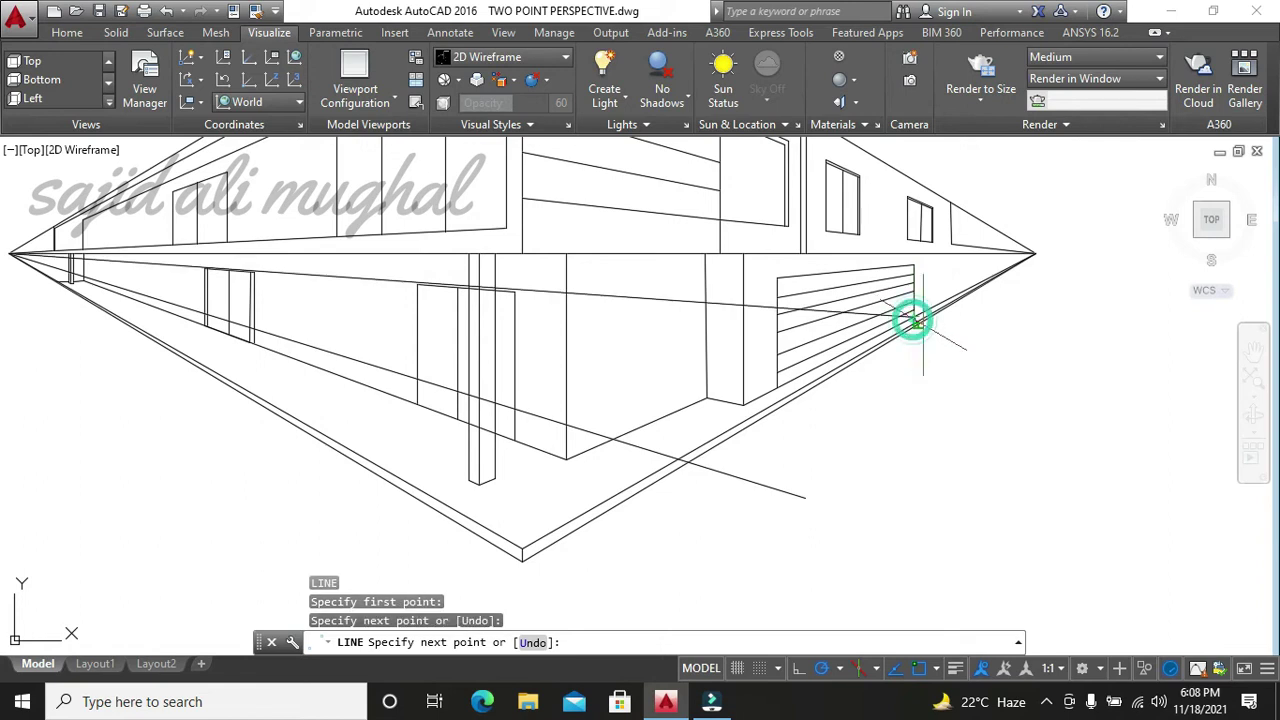
{"action": "left_click", "coordinate": [1104, 330]}
{"action": "scroll", "coordinate": [1106, 335], "scroll_direction": "down", "scroll_amount": 3}
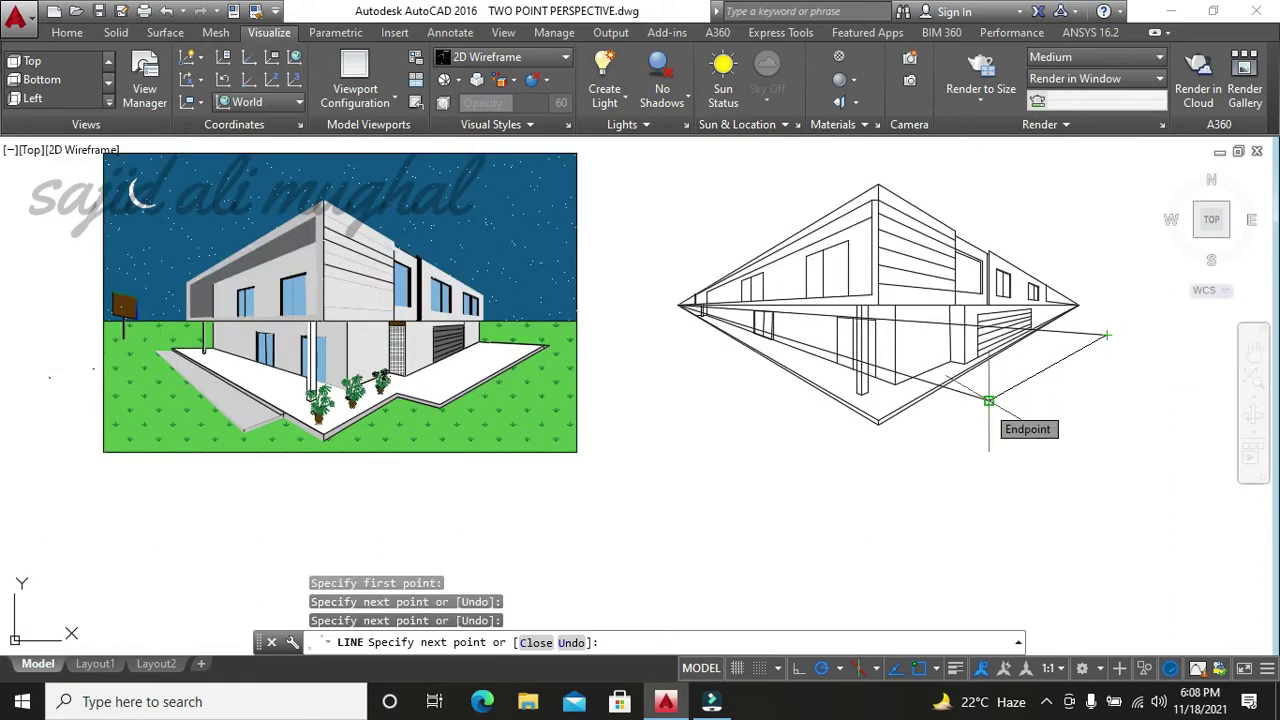
{"action": "key", "text": "Escape"}
- Cancel a stray circle and an unfinished line, then undo the misplaced segment
{"action": "type", "text": "c"}
{"action": "key", "text": "Return"}
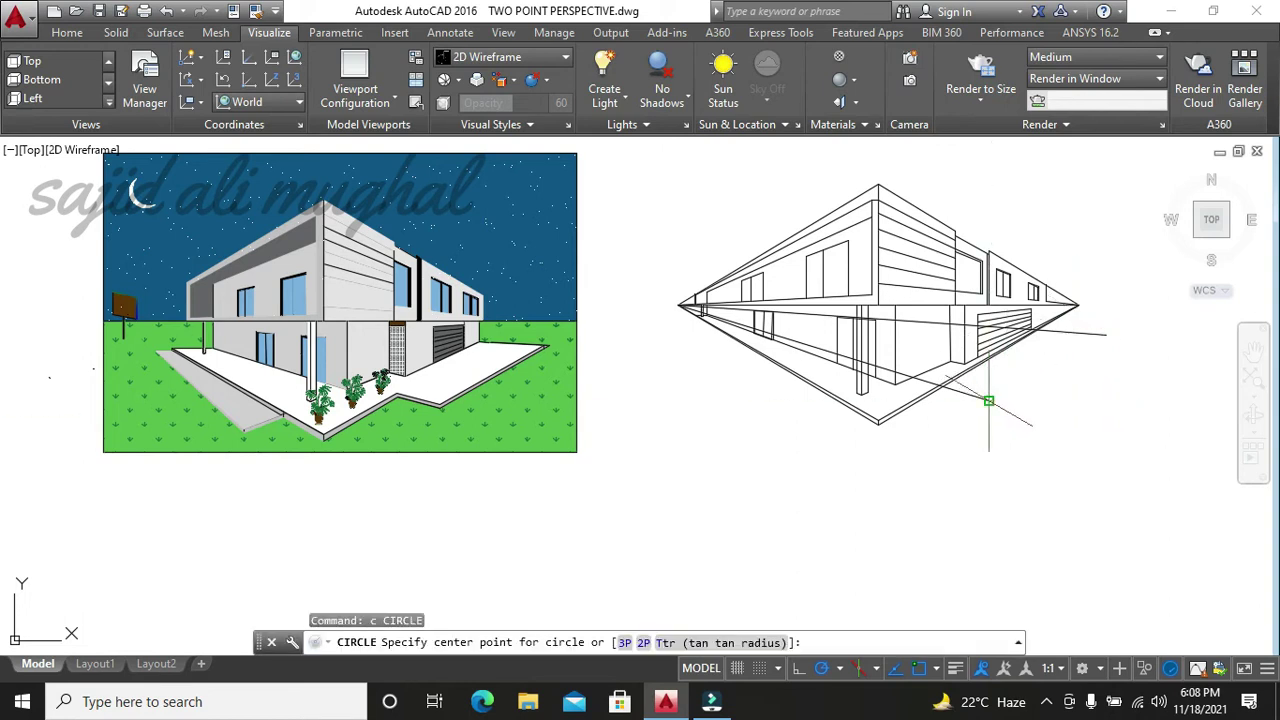
{"action": "left_click", "coordinate": [988, 401]}
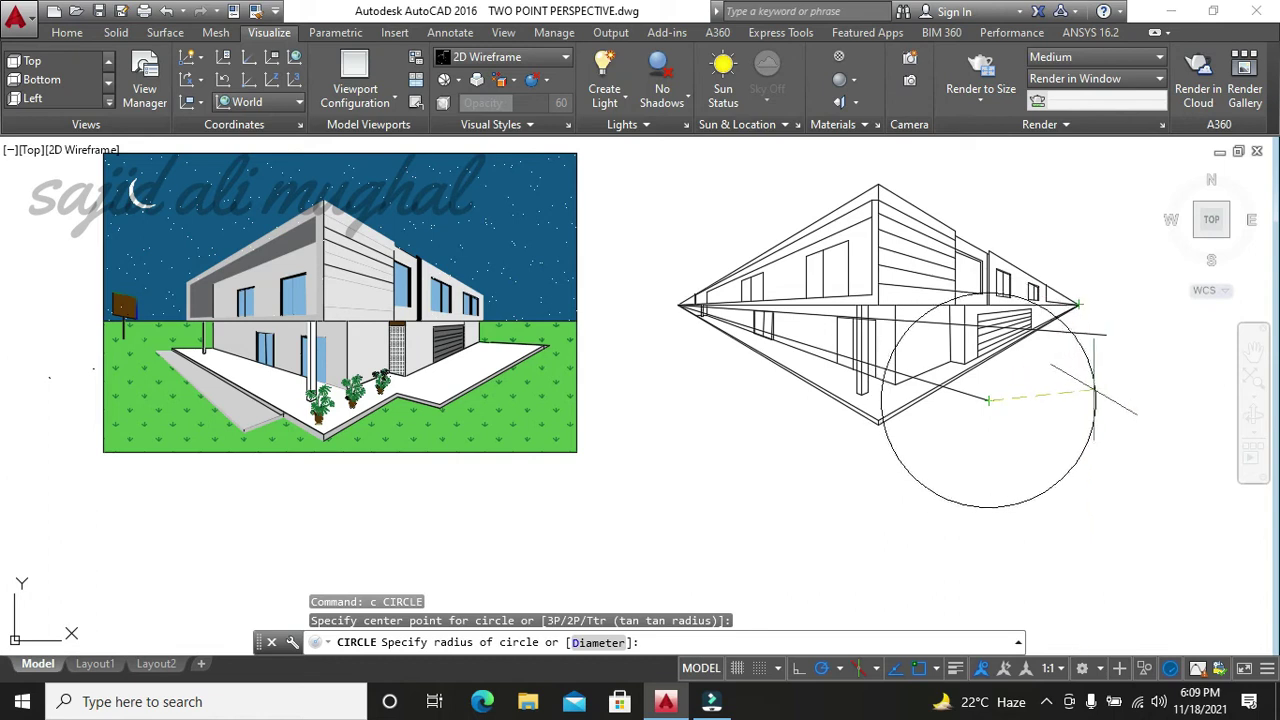
{"action": "key", "text": "Escape"}
{"action": "key", "text": "Escape"}
{"action": "key", "text": "Escape"}
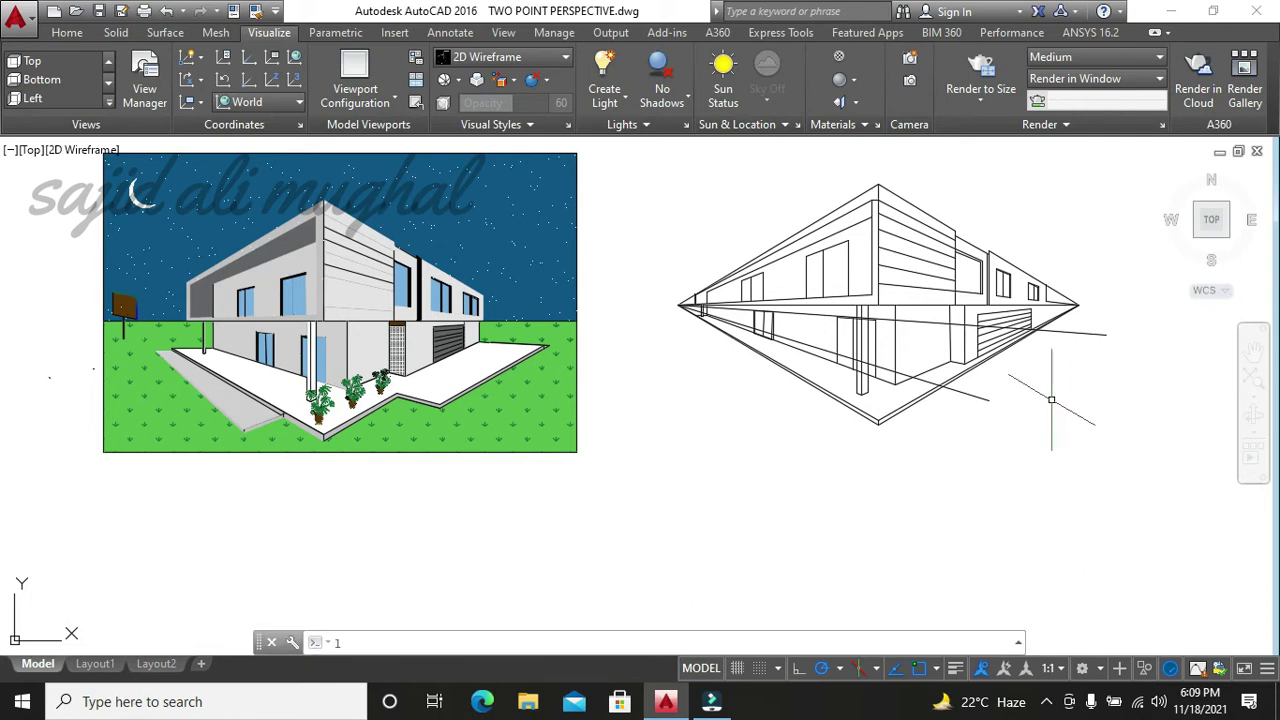
{"action": "key", "text": "Return"}
{"action": "left_click", "coordinate": [990, 400]}
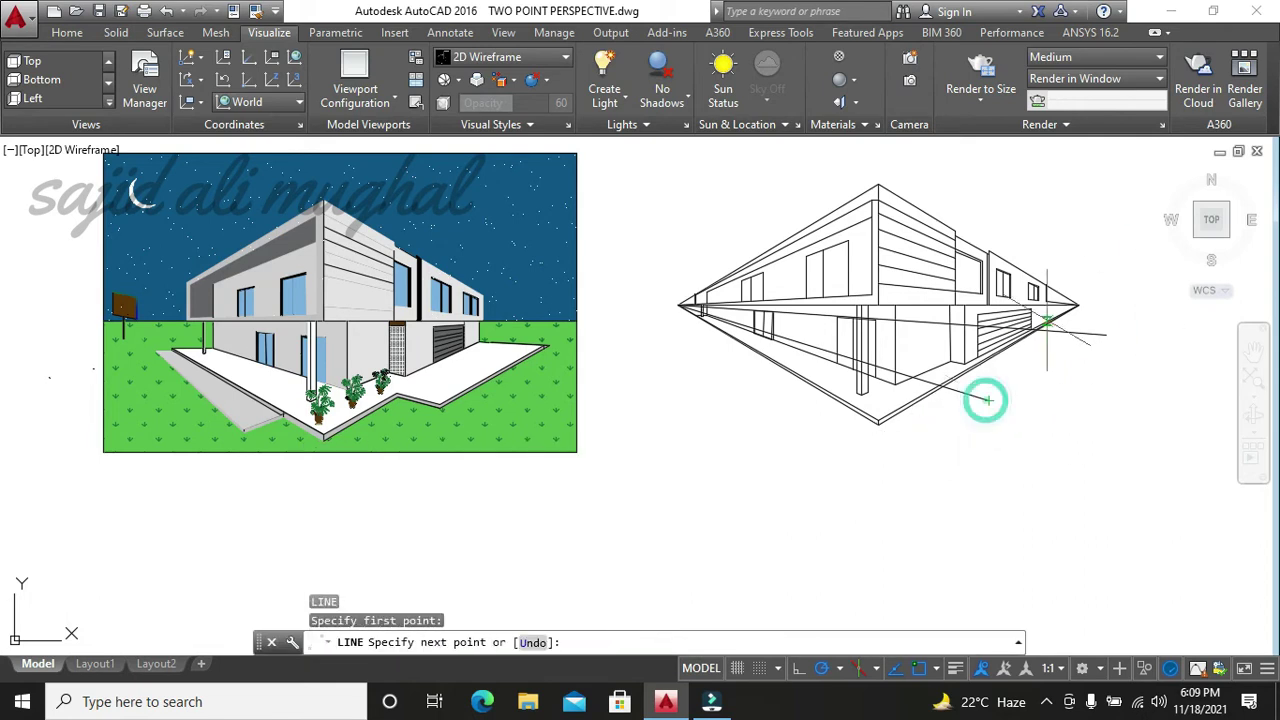
{"action": "key", "text": "Escape"}
{"action": "key", "text": "Escape"}
{"action": "key", "text": "Escape"}
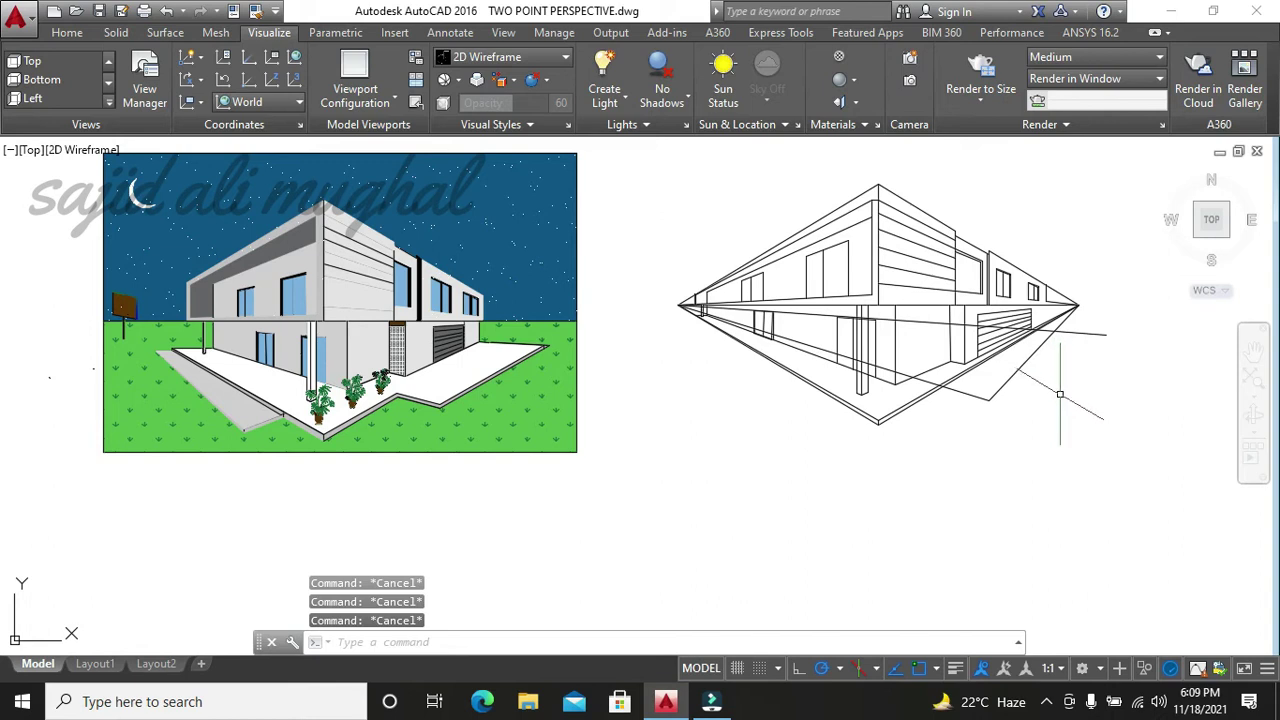
{"action": "key", "text": "ctrl+z"}
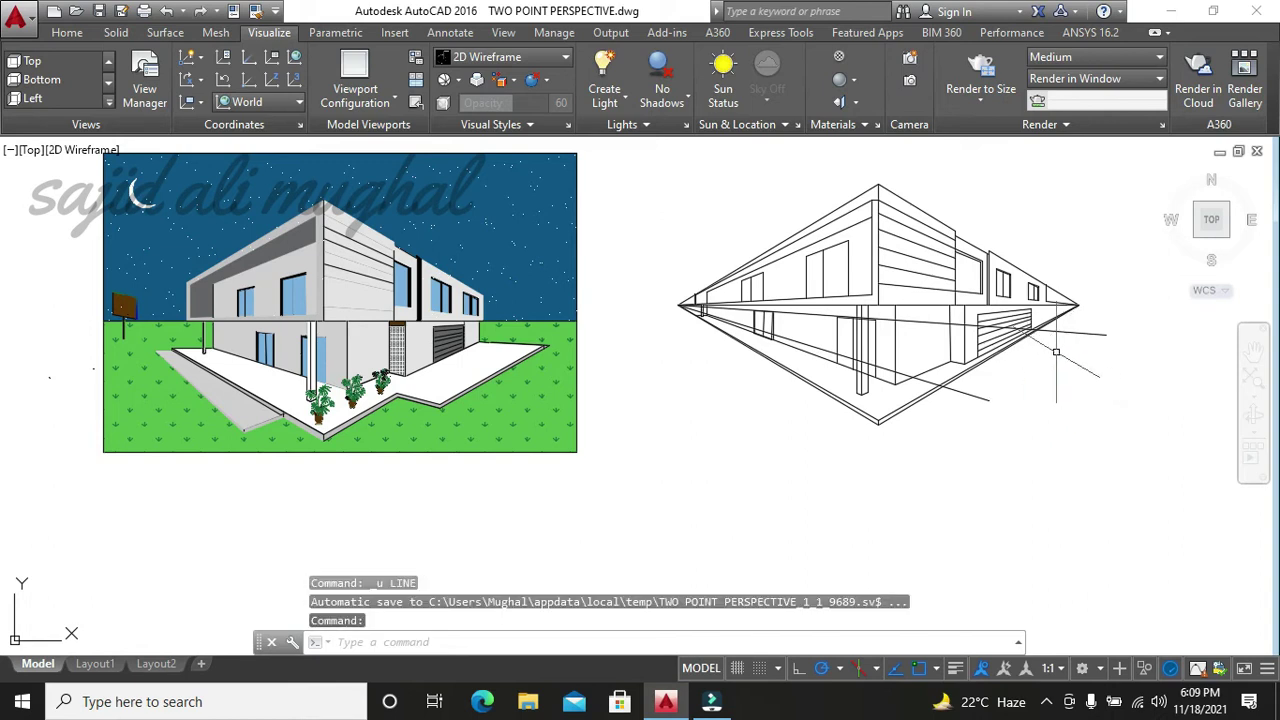
{"action": "type", "text": "l"}
- Draw the edge linking the lower pavement corner to the right-hand extension point
{"action": "key", "text": "Return"}
{"action": "left_click", "coordinate": [1106, 335]}
{"action": "left_click", "coordinate": [990, 400]}
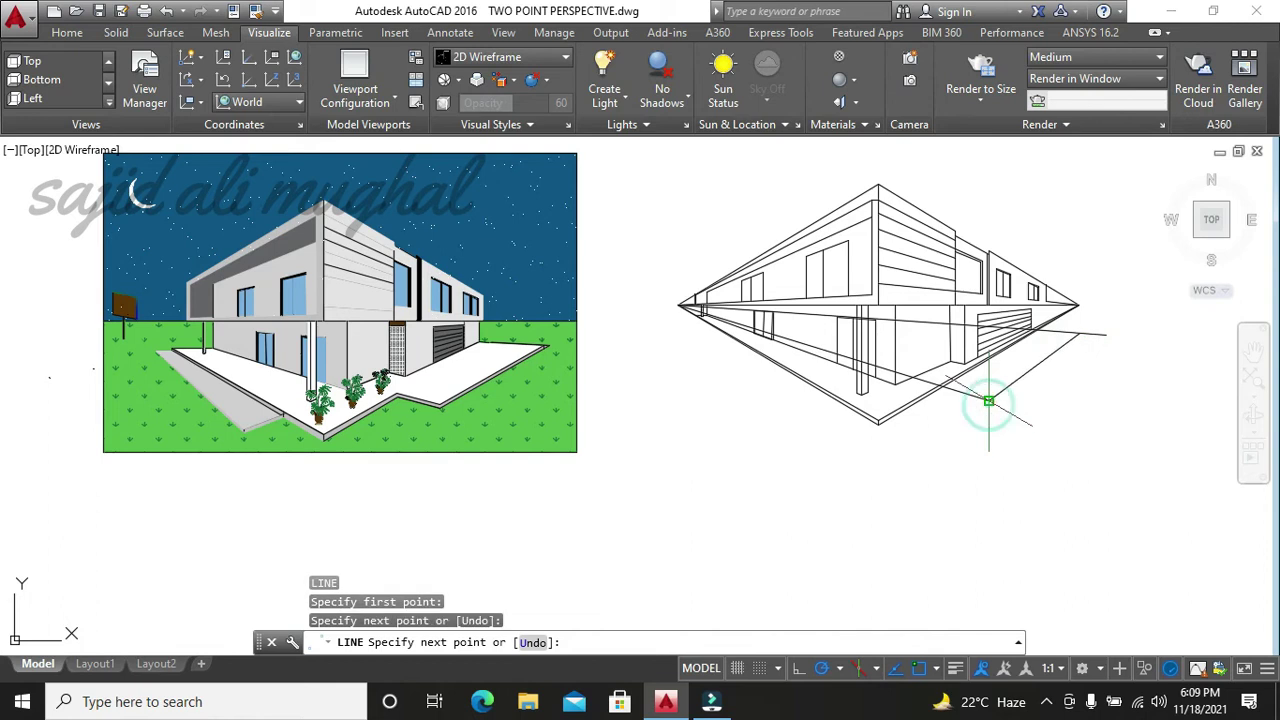
{"action": "key", "text": "Escape"}
{"action": "key", "text": "Escape"}
- Try trimming the overhanging line end, then abandon the trim
{"action": "type", "text": "tr"}
{"action": "key", "text": "Return"}
{"action": "key", "text": "Return"}
{"action": "left_click", "coordinate": [1088, 336]}
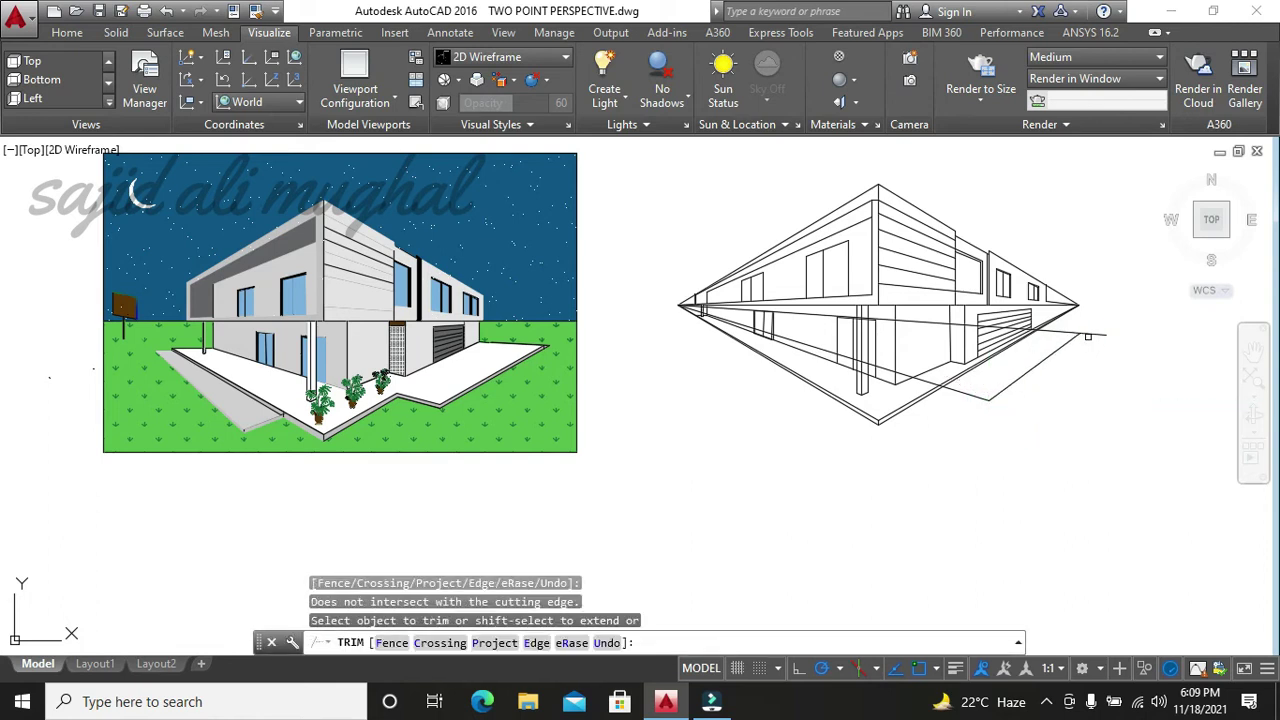
{"action": "scroll", "coordinate": [1022, 342], "scroll_direction": "up", "scroll_amount": 4}
{"action": "scroll", "coordinate": [1037, 323], "scroll_direction": "up", "scroll_amount": 3}
{"action": "scroll", "coordinate": [1128, 271], "scroll_direction": "up", "scroll_amount": 2}
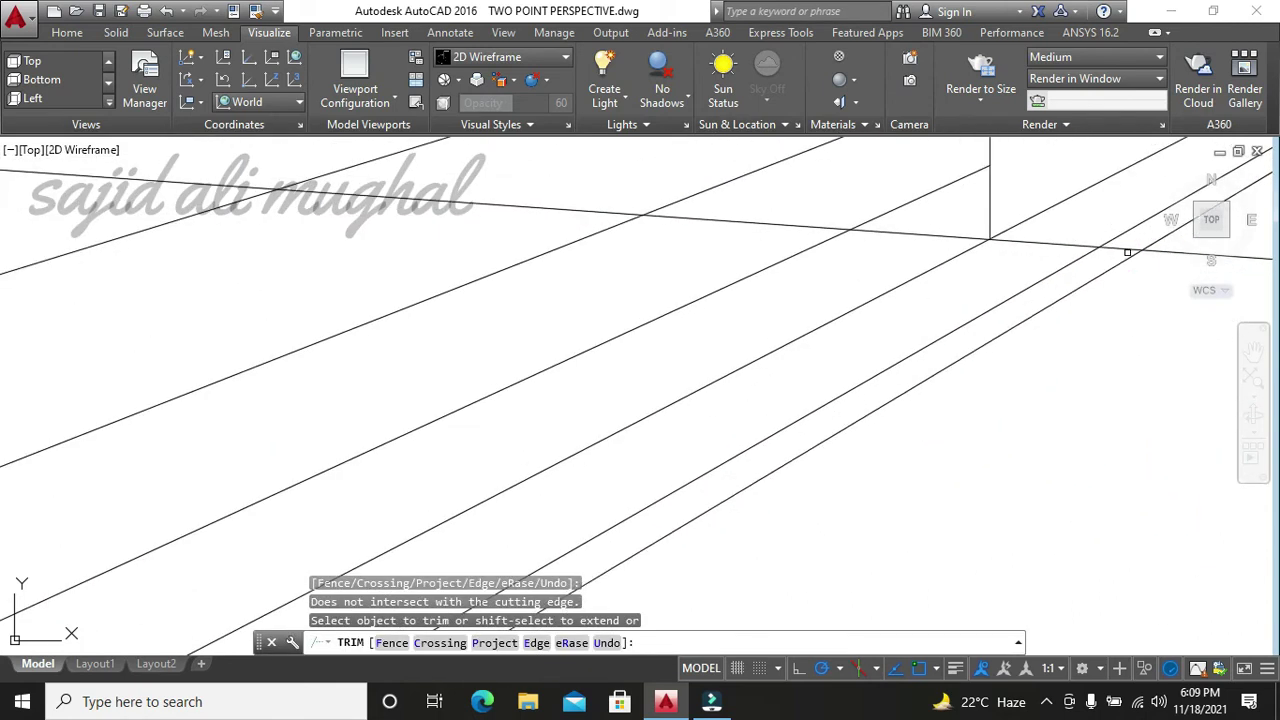
{"action": "key", "text": "Escape"}
{"action": "key", "text": "Escape"}
{"action": "key", "text": "Escape"}
- Delete the stray leftover guide lines around the extension
{"action": "left_click", "coordinate": [1026, 241]}
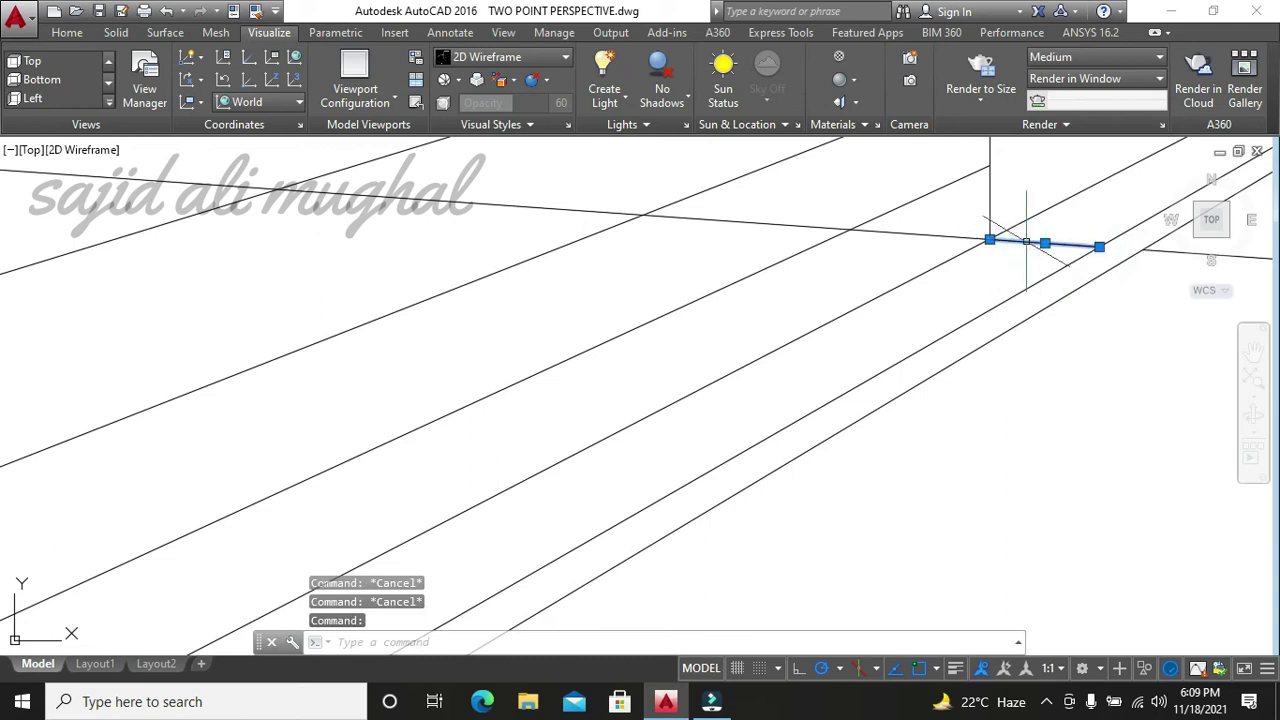
{"action": "scroll", "coordinate": [1024, 244], "scroll_direction": "down", "scroll_amount": 3}
{"action": "left_click", "coordinate": [975, 250]}
{"action": "key", "text": "Delete"}
{"action": "scroll", "coordinate": [900, 330], "scroll_direction": "down", "scroll_amount": 2}
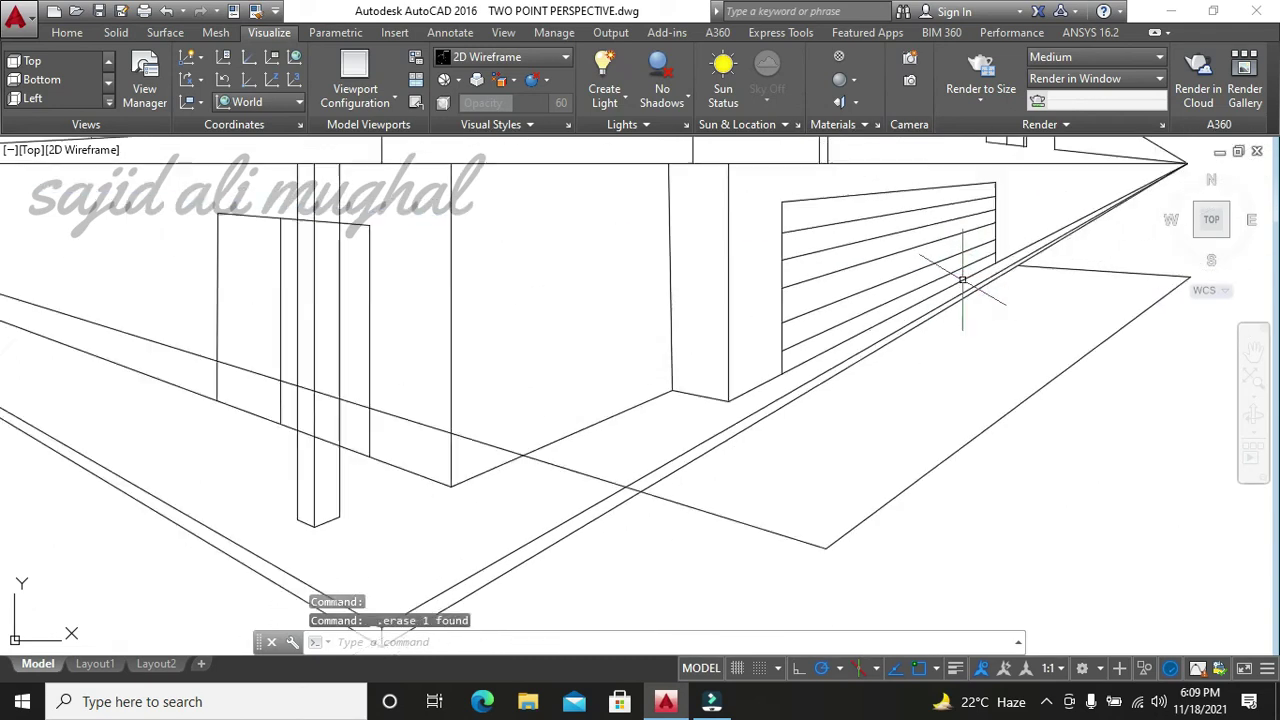
{"action": "scroll", "coordinate": [837, 380], "scroll_direction": "down", "scroll_amount": 2}
{"action": "scroll", "coordinate": [837, 380], "scroll_direction": "down", "scroll_amount": 3}
{"action": "key", "text": "Escape"}
{"action": "scroll", "coordinate": [849, 390], "scroll_direction": "up", "scroll_amount": 7}
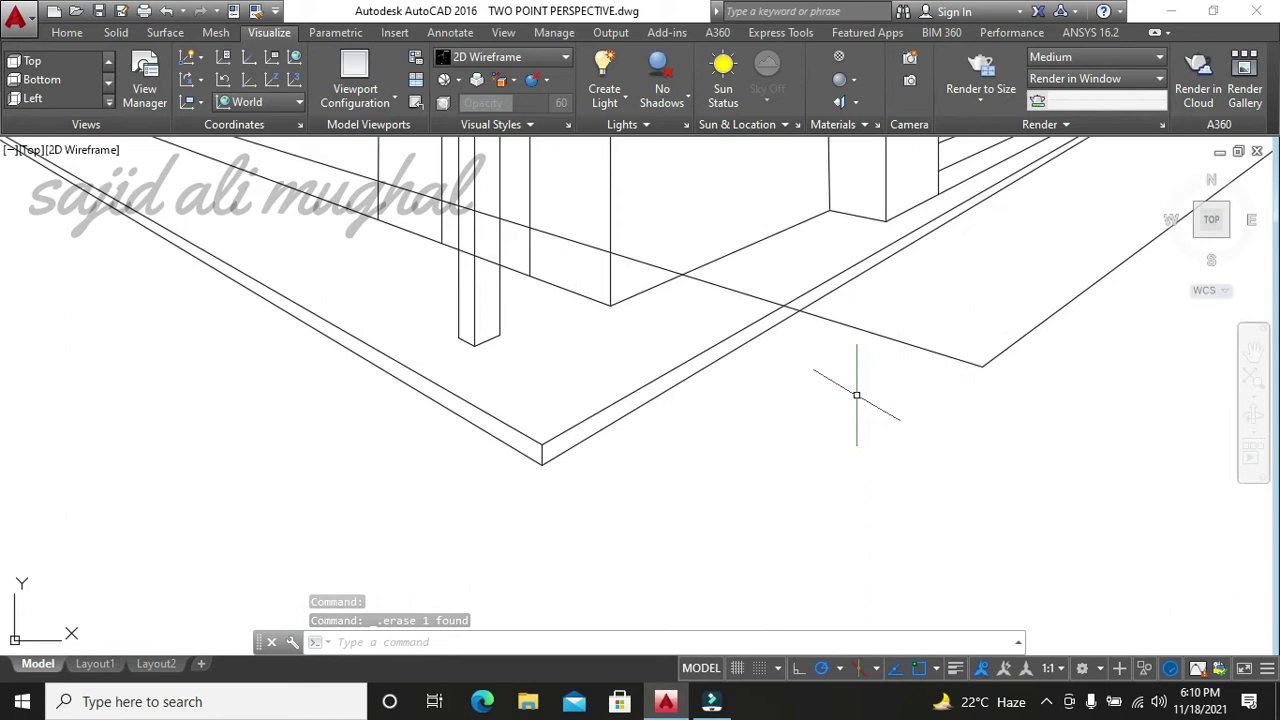
{"action": "key", "text": "Escape"}
{"action": "key", "text": "Escape"}
- Draw the slab edge lines from the corner intersection to the extension's endpoint
{"action": "type", "text": "l"}
{"action": "key", "text": "Return"}
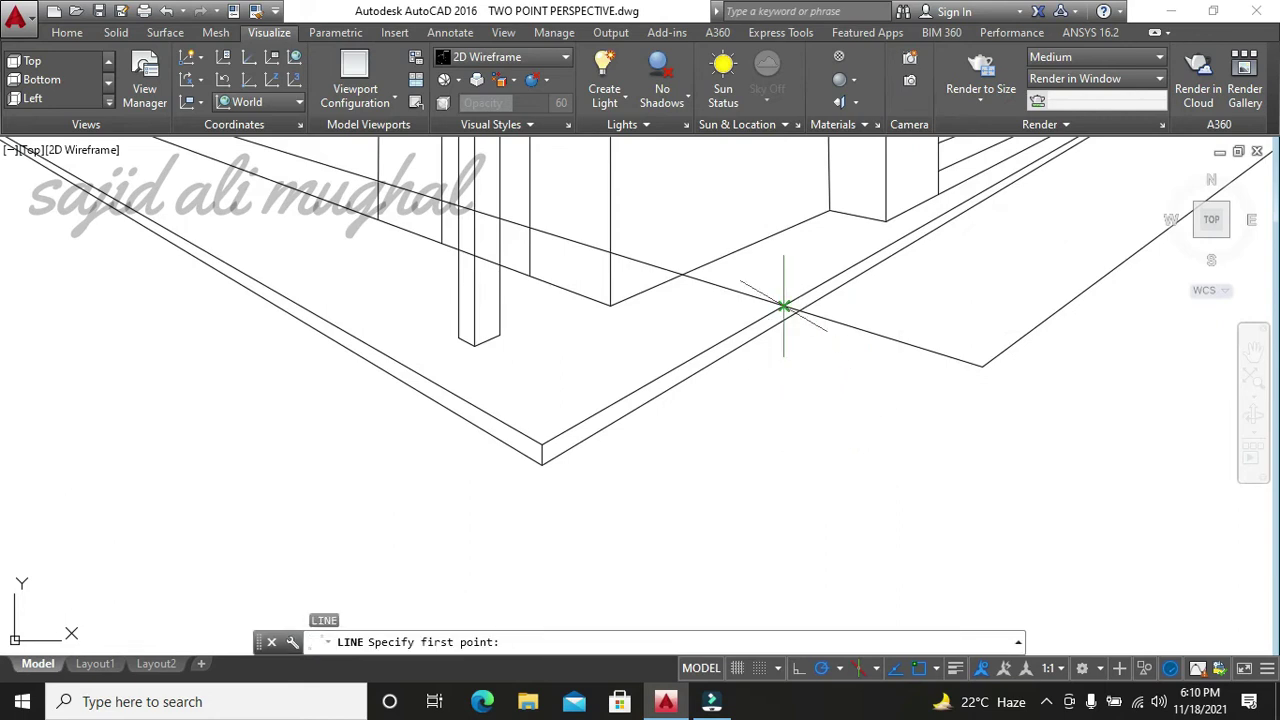
{"action": "left_click", "coordinate": [784, 305]}
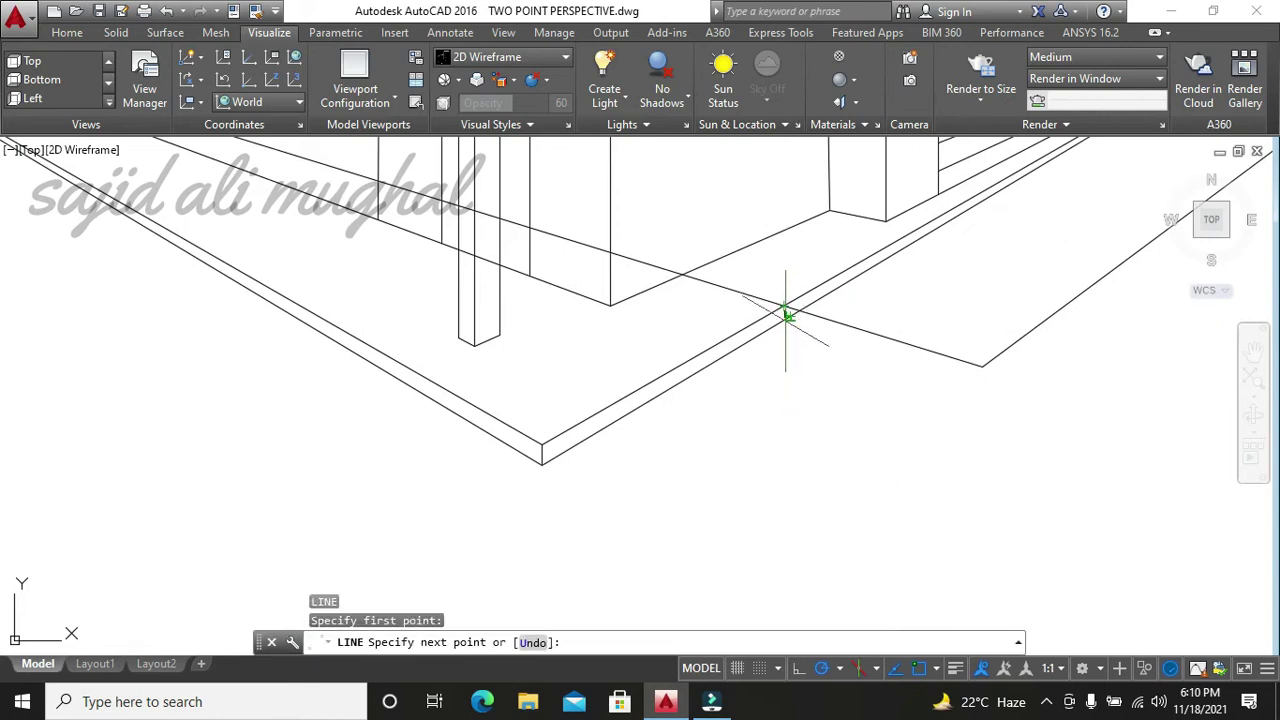
{"action": "scroll", "coordinate": [782, 318], "scroll_direction": "up", "scroll_amount": 2}
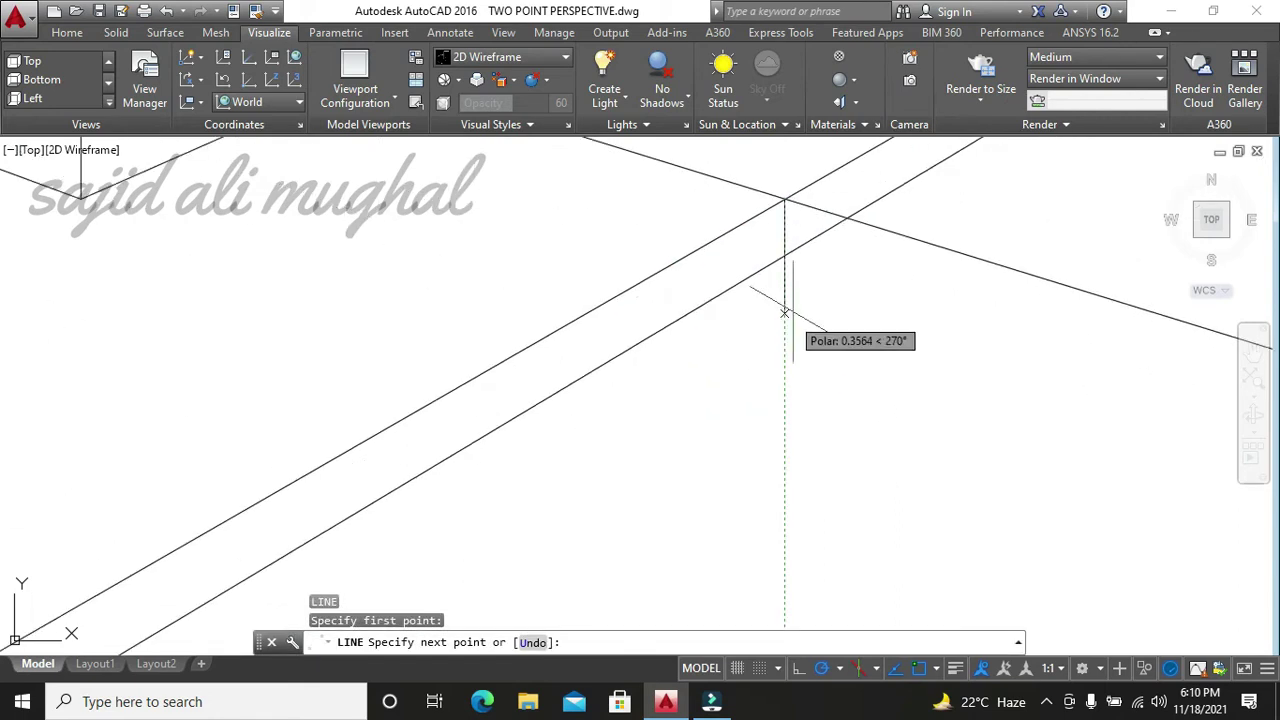
{"action": "left_click", "coordinate": [784, 258]}
{"action": "scroll", "coordinate": [894, 286], "scroll_direction": "down", "scroll_amount": 2}
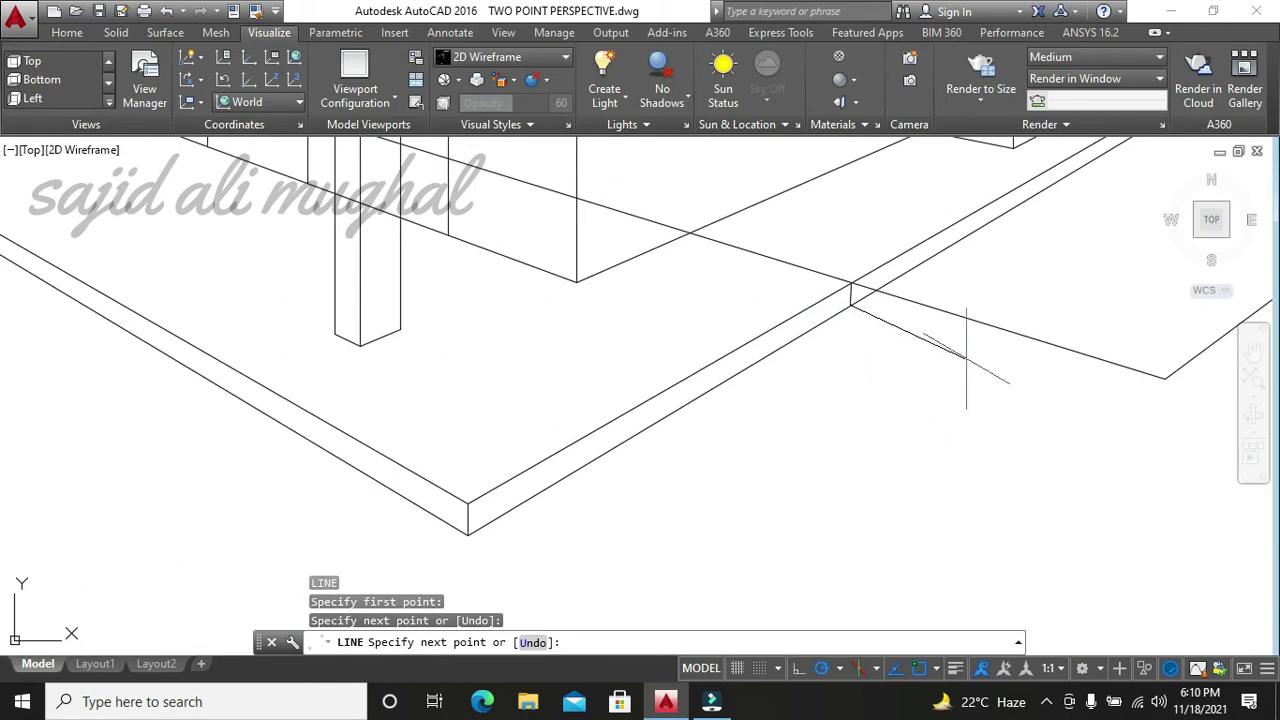
{"action": "left_click", "coordinate": [1166, 380]}
{"action": "scroll", "coordinate": [1198, 401], "scroll_direction": "down", "scroll_amount": 2}
{"action": "scroll", "coordinate": [614, 604], "scroll_direction": "down", "scroll_amount": 2}
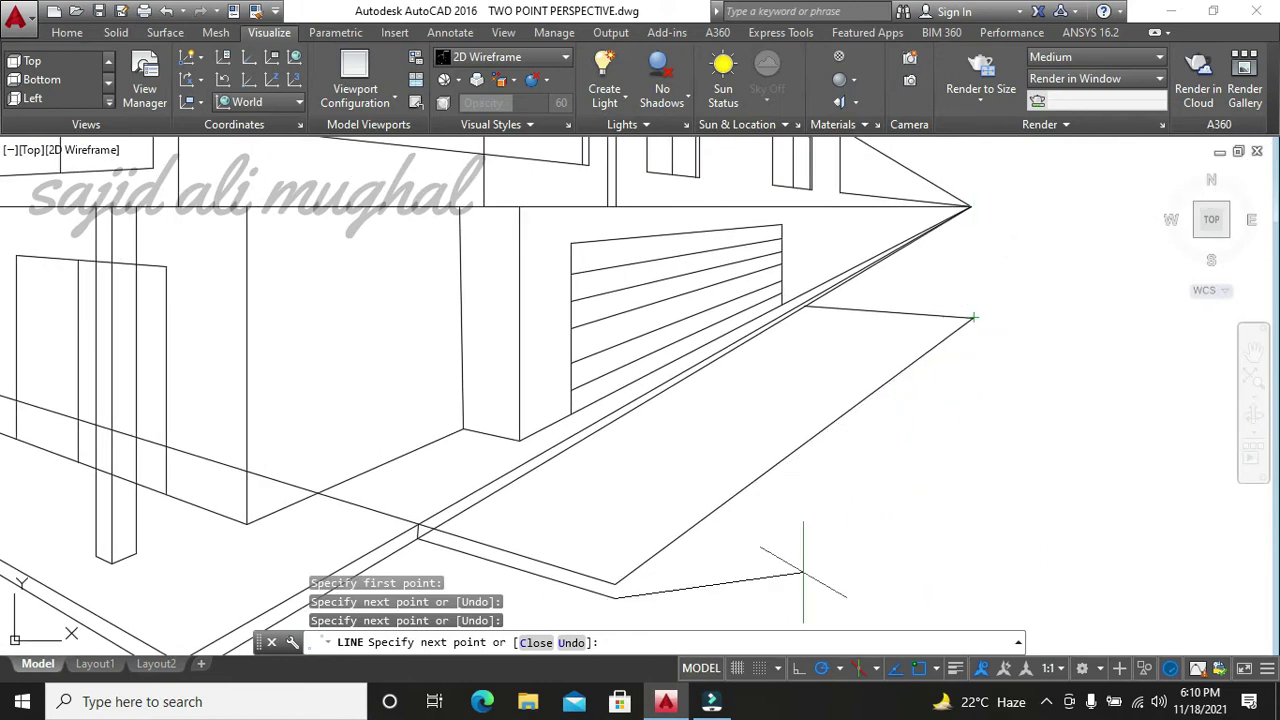
{"action": "key", "text": "Escape"}
- Copy the short vertical slab edge to the extension's near and far corners
{"action": "scroll", "coordinate": [693, 585], "scroll_direction": "up", "scroll_amount": 3}
{"action": "scroll", "coordinate": [528, 314], "scroll_direction": "up", "scroll_amount": 2}
{"action": "left_click", "coordinate": [493, 335]}
{"action": "type", "text": "CO"}
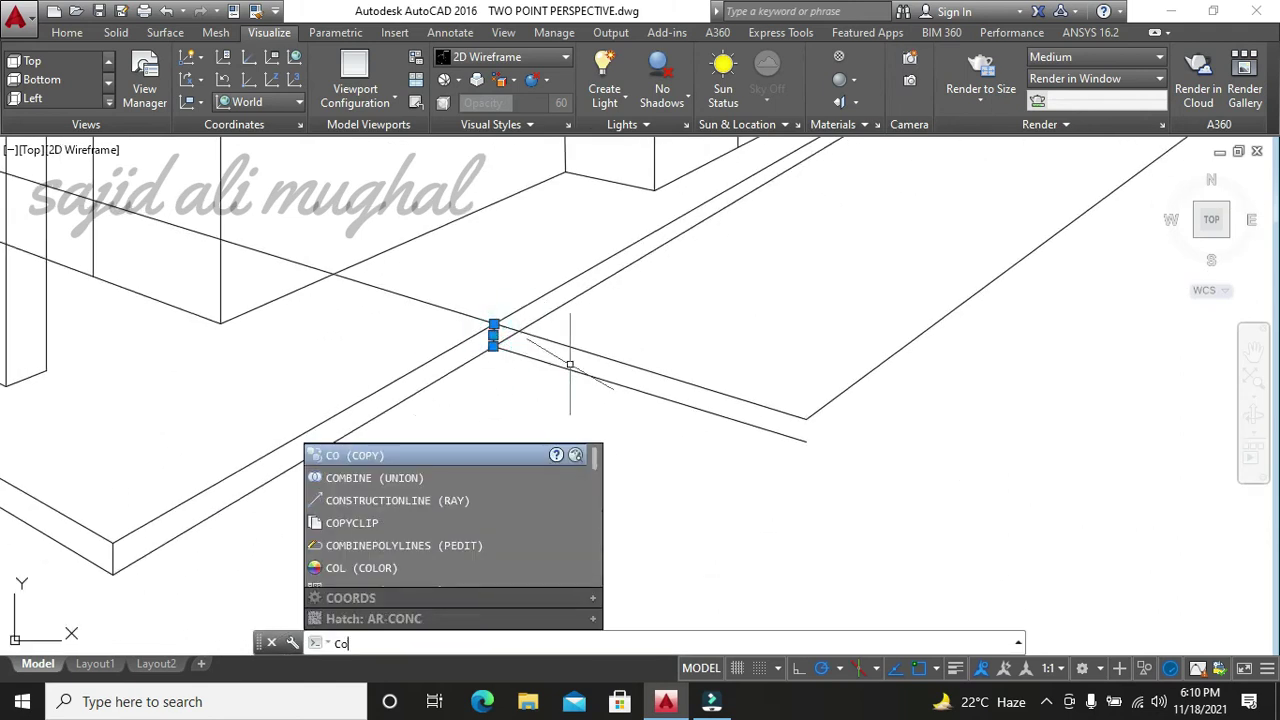
{"action": "key", "text": "Return"}
{"action": "left_click", "coordinate": [493, 332]}
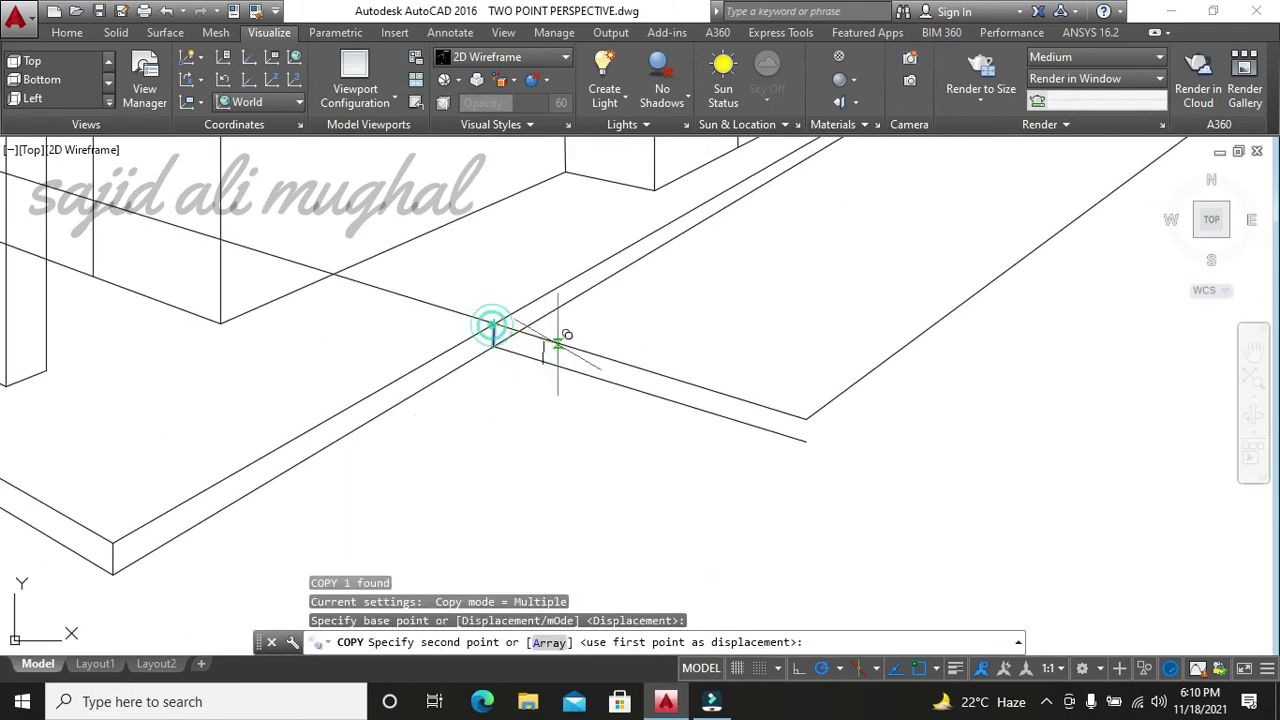
{"action": "left_click", "coordinate": [806, 420]}
{"action": "middle_click_drag", "start_coordinate": [926, 387], "coordinate": [552, 572]}
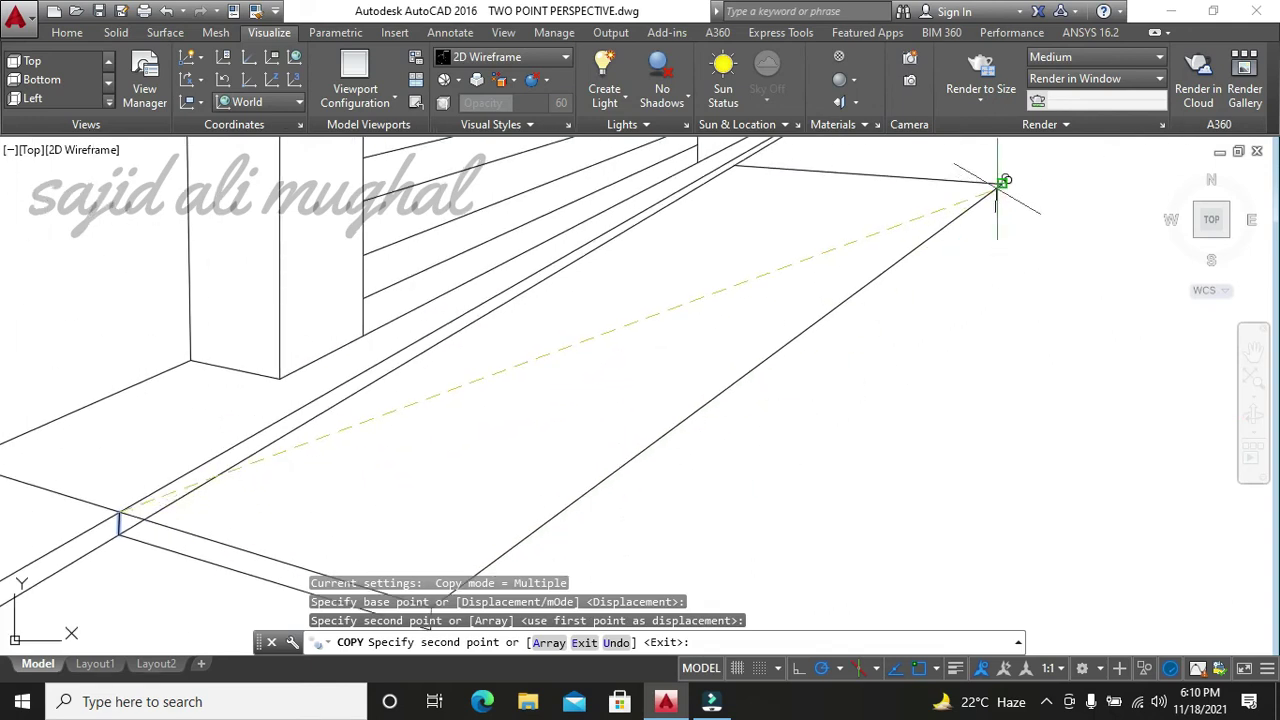
{"action": "left_click", "coordinate": [1000, 186]}
{"action": "key", "text": "Escape"}
- Draw the extension's lower edge between the two copied vertical edges
{"action": "type", "text": "l"}
{"action": "key", "text": "Return"}
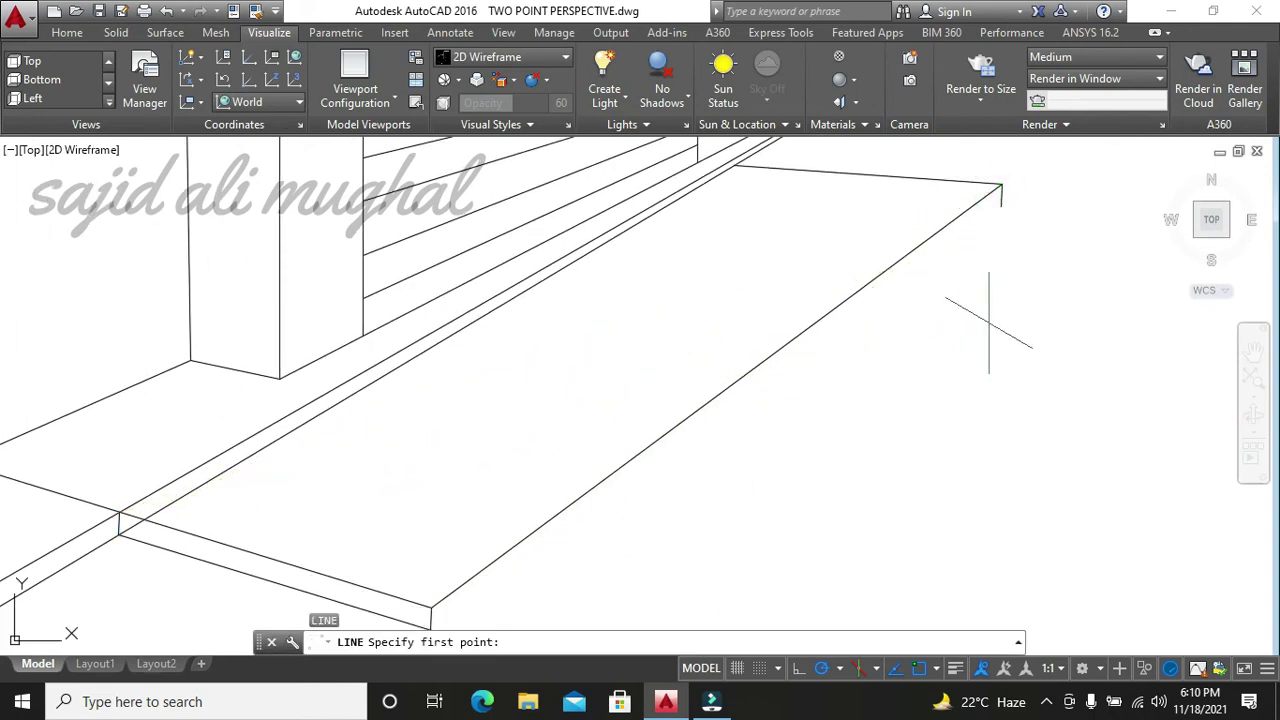
{"action": "scroll", "coordinate": [985, 323], "scroll_direction": "down", "scroll_amount": 2}
{"action": "left_click", "coordinate": [640, 514]}
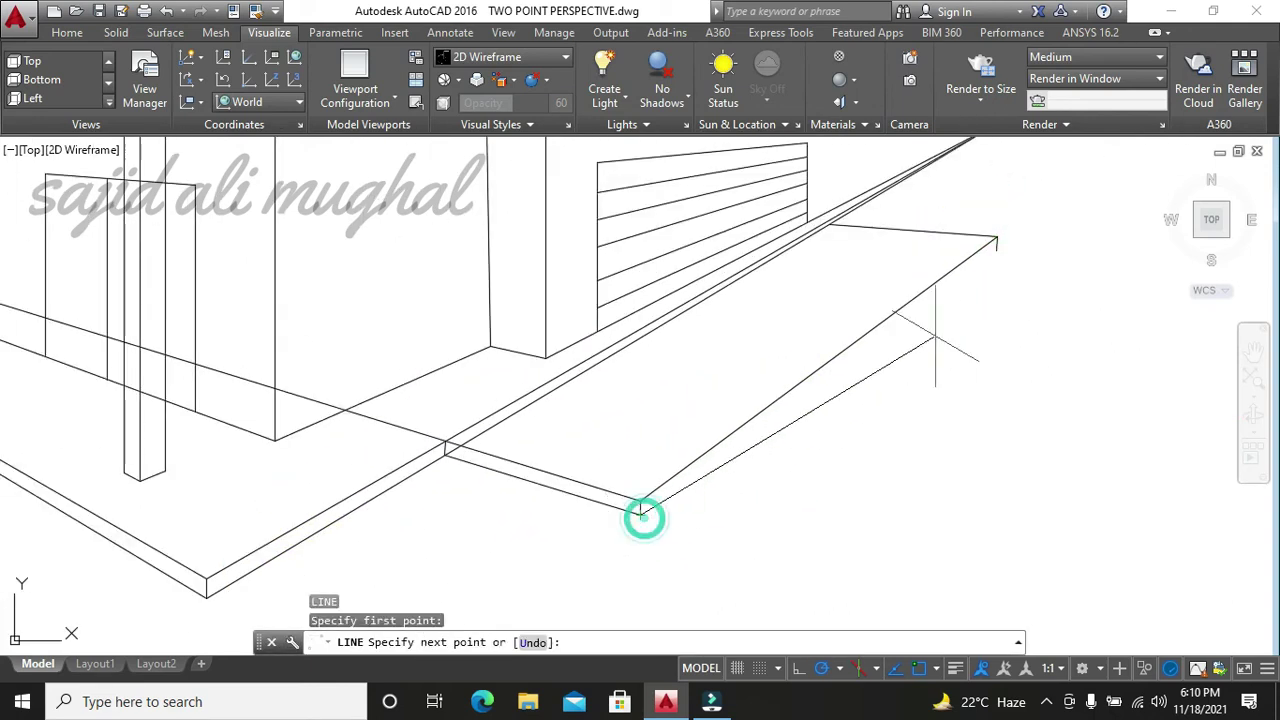
{"action": "left_click", "coordinate": [994, 251]}
{"action": "scroll", "coordinate": [929, 372], "scroll_direction": "down", "scroll_amount": 5}
{"action": "key", "text": "Escape"}
{"action": "key", "text": "Escape"}
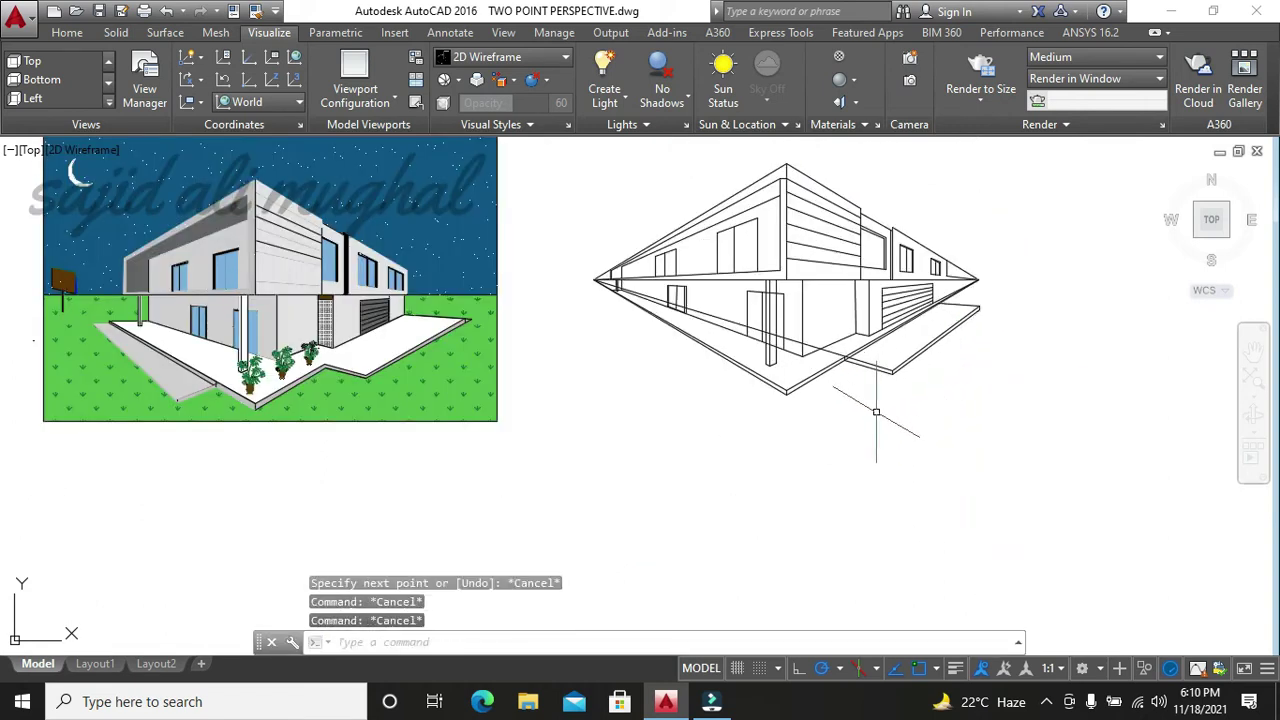
{"action": "key", "text": "Escape"}
- Trim the overlapping line piece and delete a stray perspective line
{"action": "scroll", "coordinate": [876, 411], "scroll_direction": "up", "scroll_amount": 5}
{"action": "type", "text": "tr"}
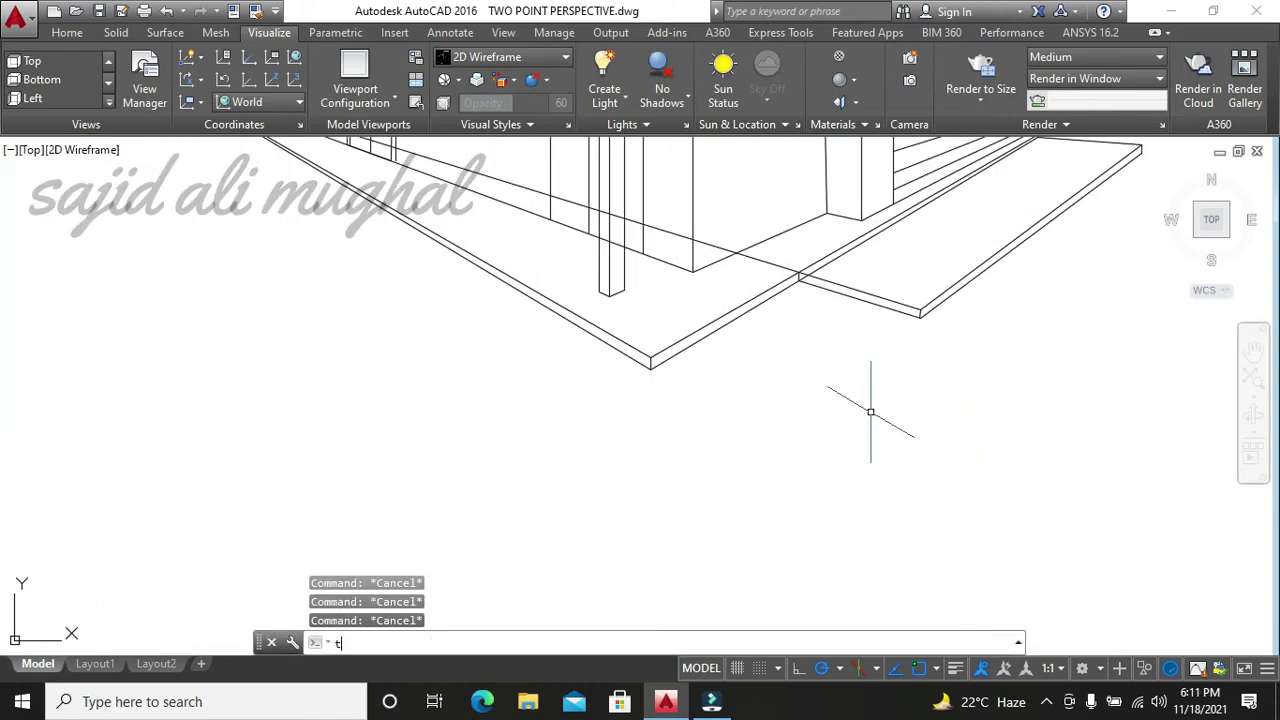
{"action": "key", "text": "Return"}
{"action": "key", "text": "Return"}
{"action": "left_click", "coordinate": [859, 272]}
{"action": "left_click", "coordinate": [777, 267]}
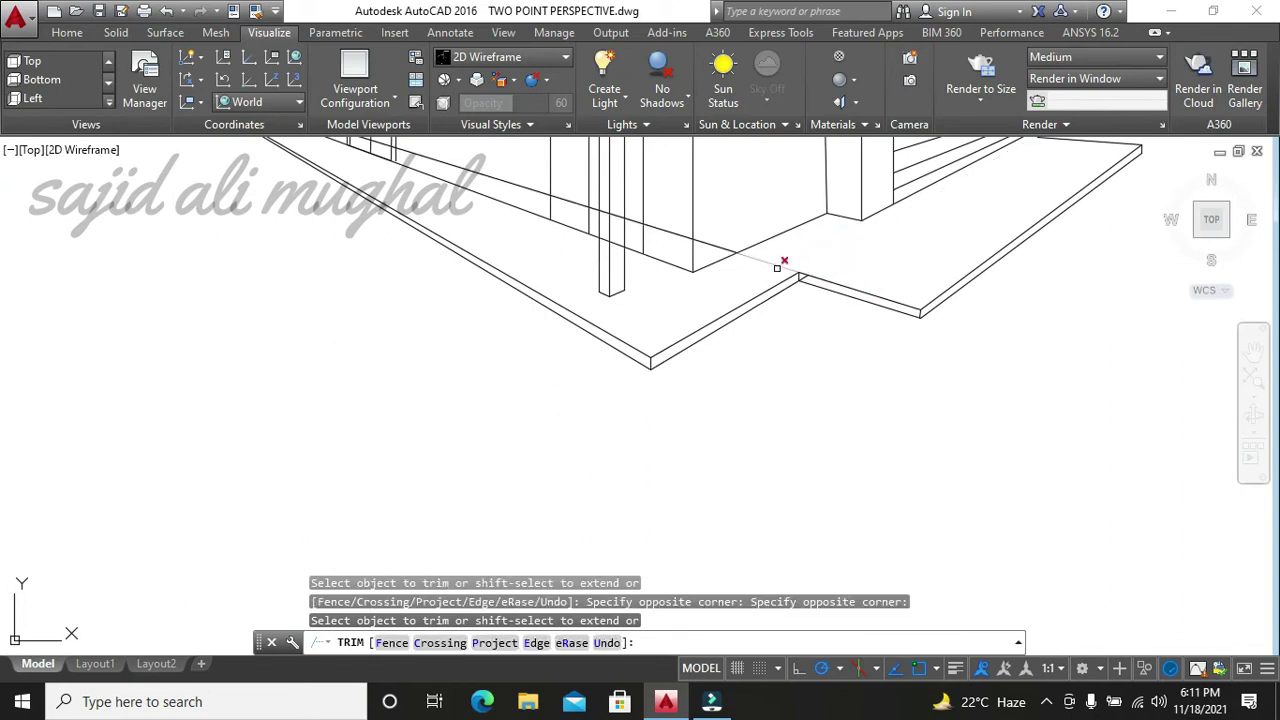
{"action": "key", "text": "Escape"}
{"action": "left_click", "coordinate": [737, 251]}
{"action": "key", "text": "Delete"}
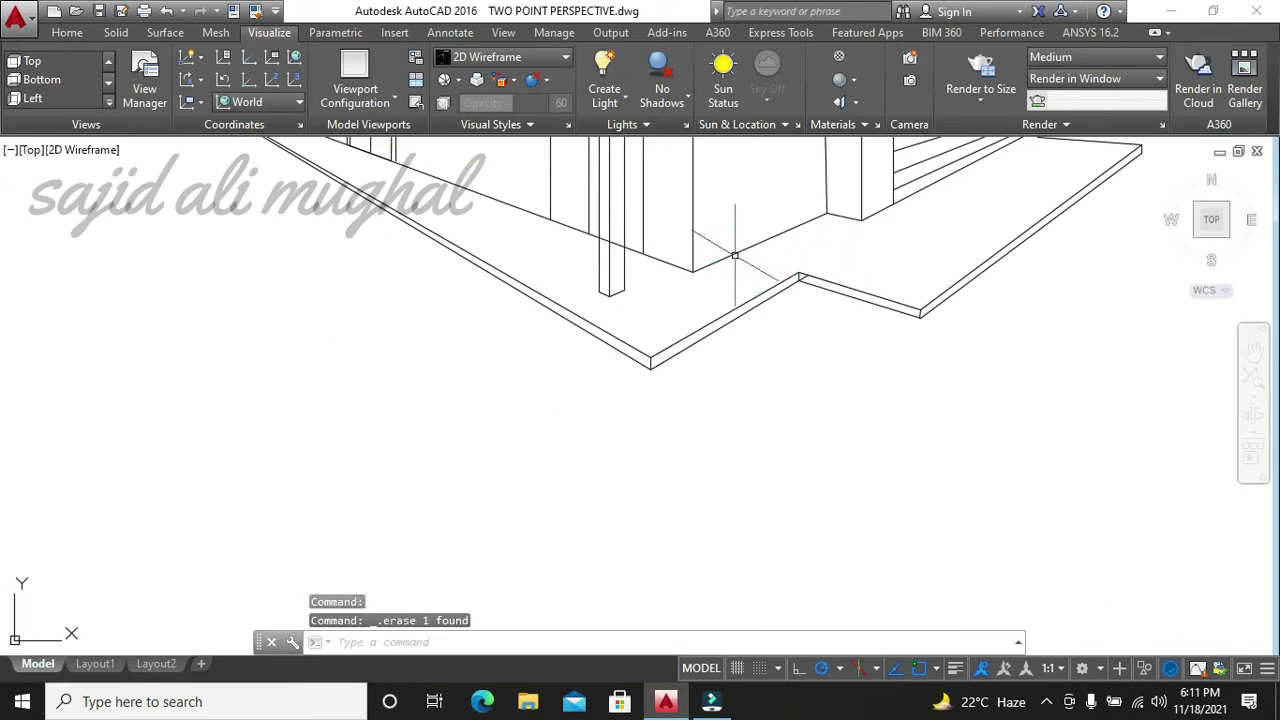
- Erase the lower edge line, then undo to restore it
{"action": "scroll", "coordinate": [845, 281], "scroll_direction": "up", "scroll_amount": 4}
{"action": "key", "text": "Return"}
{"action": "left_click", "coordinate": [832, 280]}
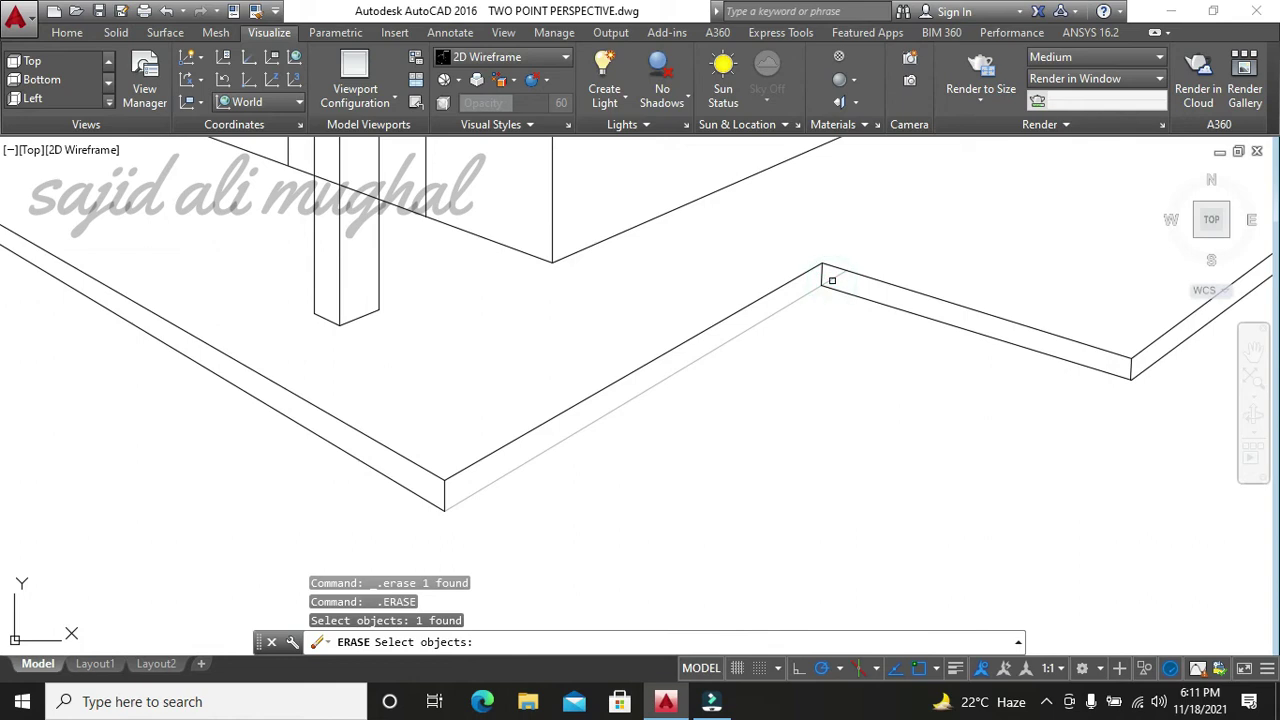
{"action": "key", "text": "Escape"}
{"action": "scroll", "coordinate": [834, 290], "scroll_direction": "up", "scroll_amount": 2}
{"action": "key", "text": "Return"}
{"action": "left_click", "coordinate": [818, 276]}
{"action": "key", "text": "Return"}
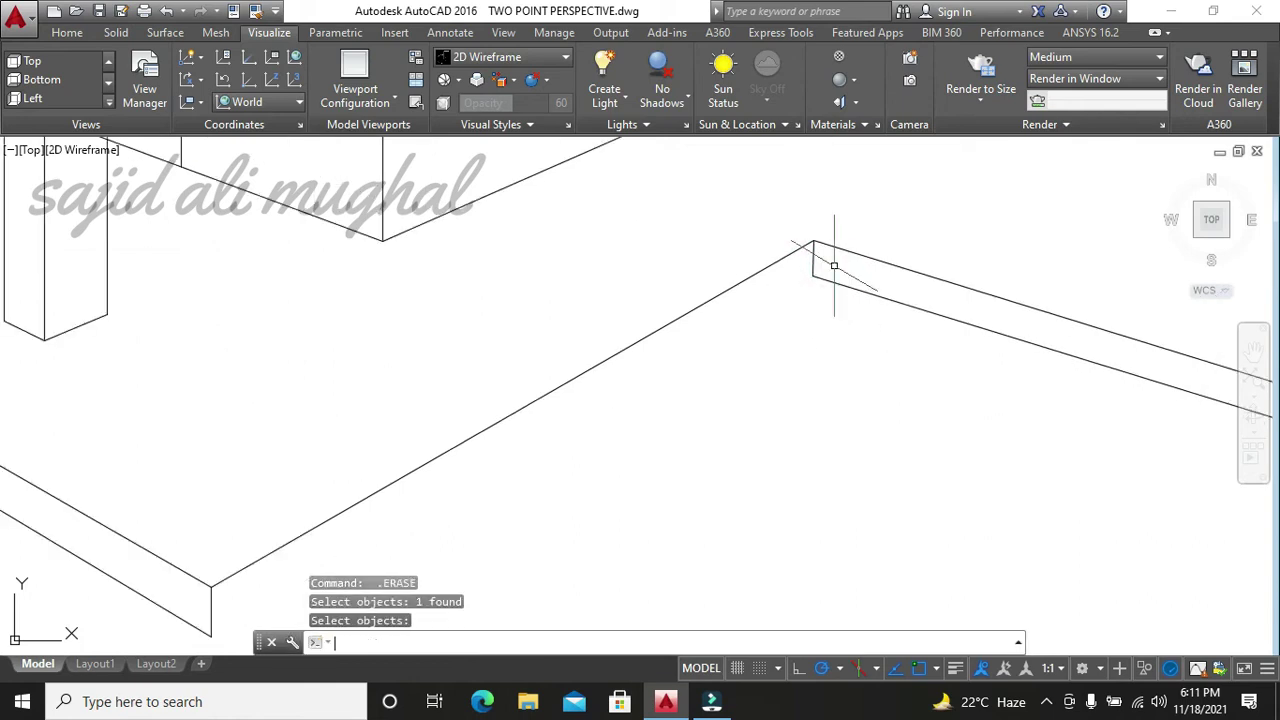
{"action": "key", "text": "ctrl+z"}
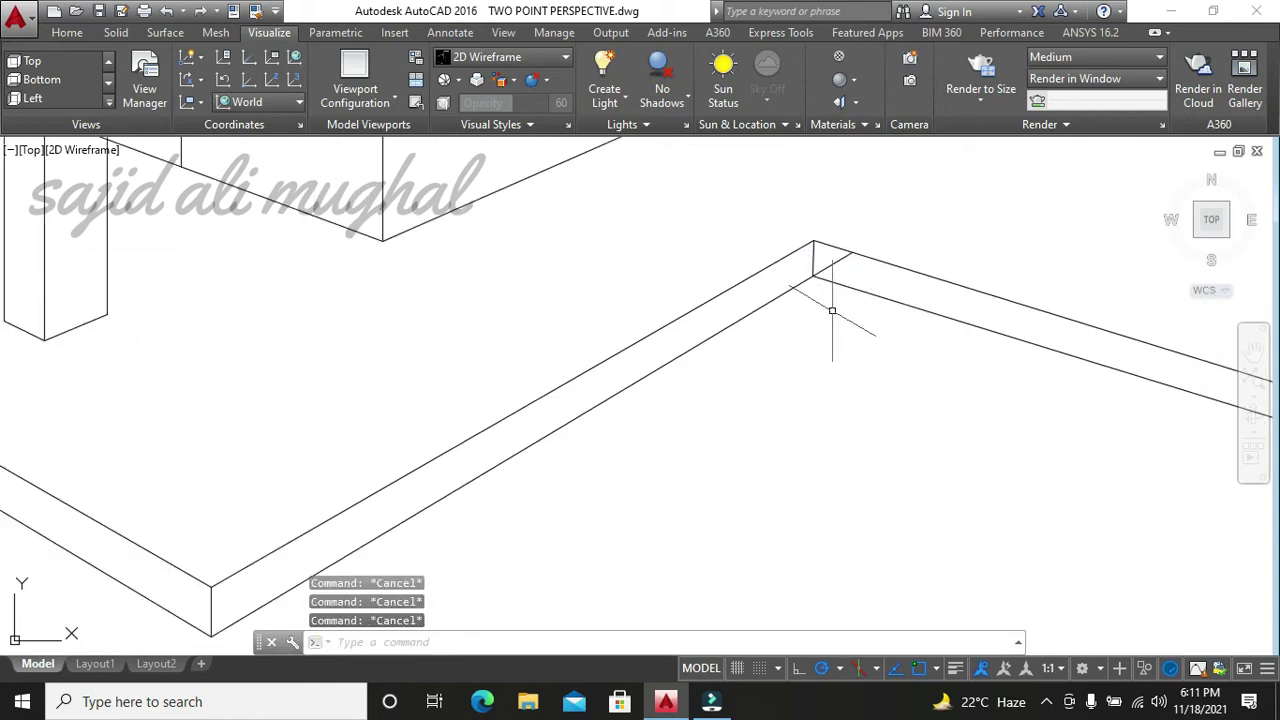
- Attempt to trim lines at the slab corner, then cancel the trim
{"action": "type", "text": "tr"}
{"action": "key", "text": "Return"}
{"action": "left_click", "coordinate": [834, 277]}
{"action": "scroll", "coordinate": [806, 419], "scroll_direction": "down", "scroll_amount": 5}
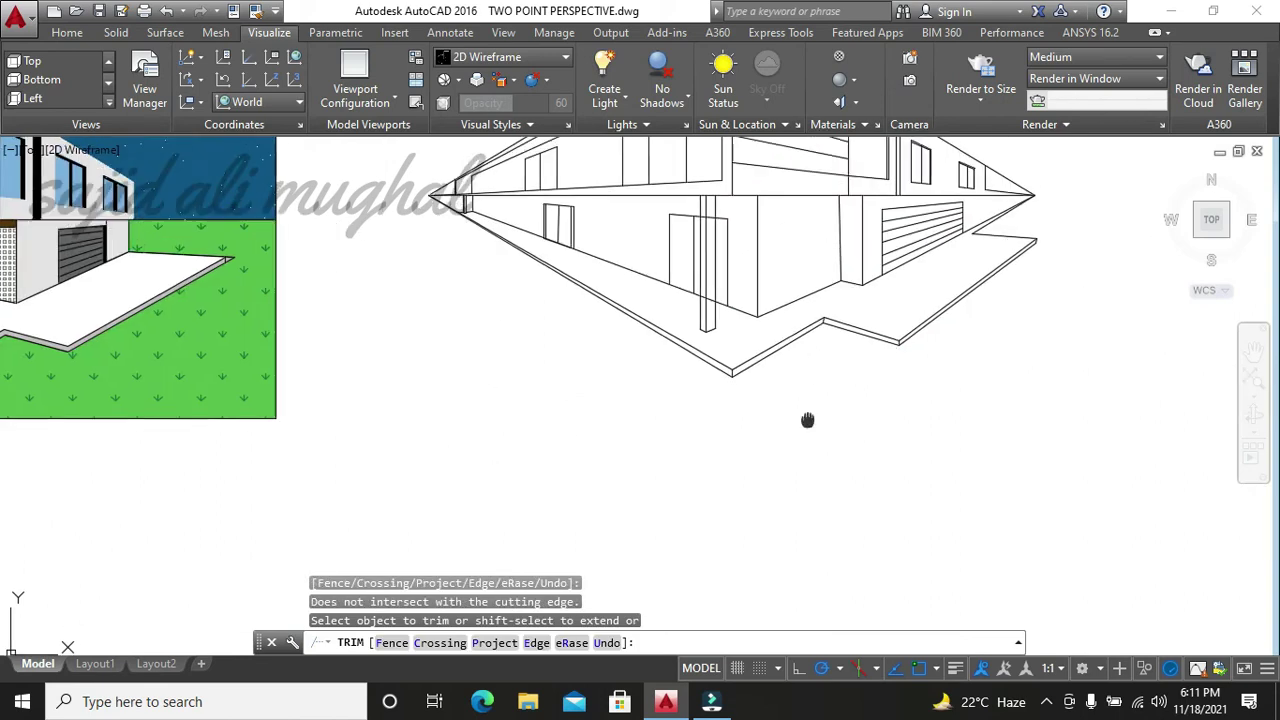
{"action": "scroll", "coordinate": [739, 498], "scroll_direction": "up", "scroll_amount": 2}
{"action": "middle_click_drag", "start_coordinate": [760, 466], "coordinate": [793, 483]}
{"action": "scroll", "coordinate": [764, 493], "scroll_direction": "down", "scroll_amount": 2}
{"action": "scroll", "coordinate": [740, 500], "scroll_direction": "down", "scroll_amount": 1}
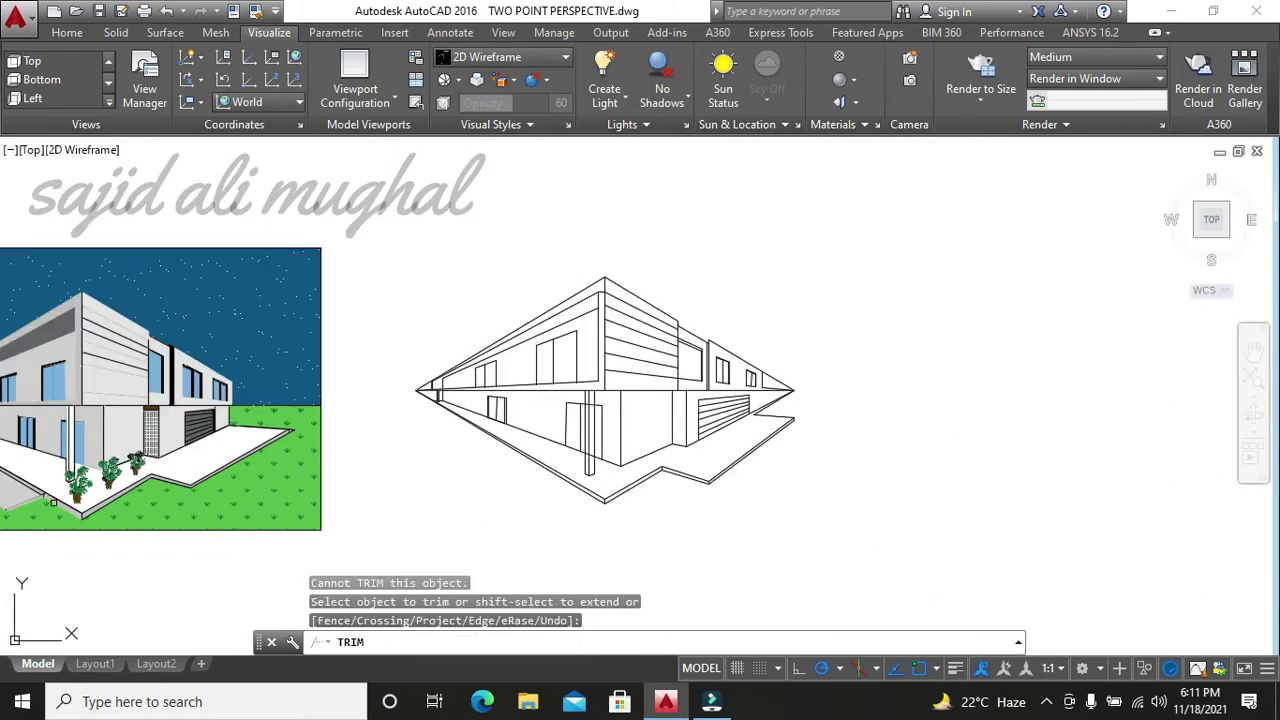
{"action": "left_click", "coordinate": [707, 531]}
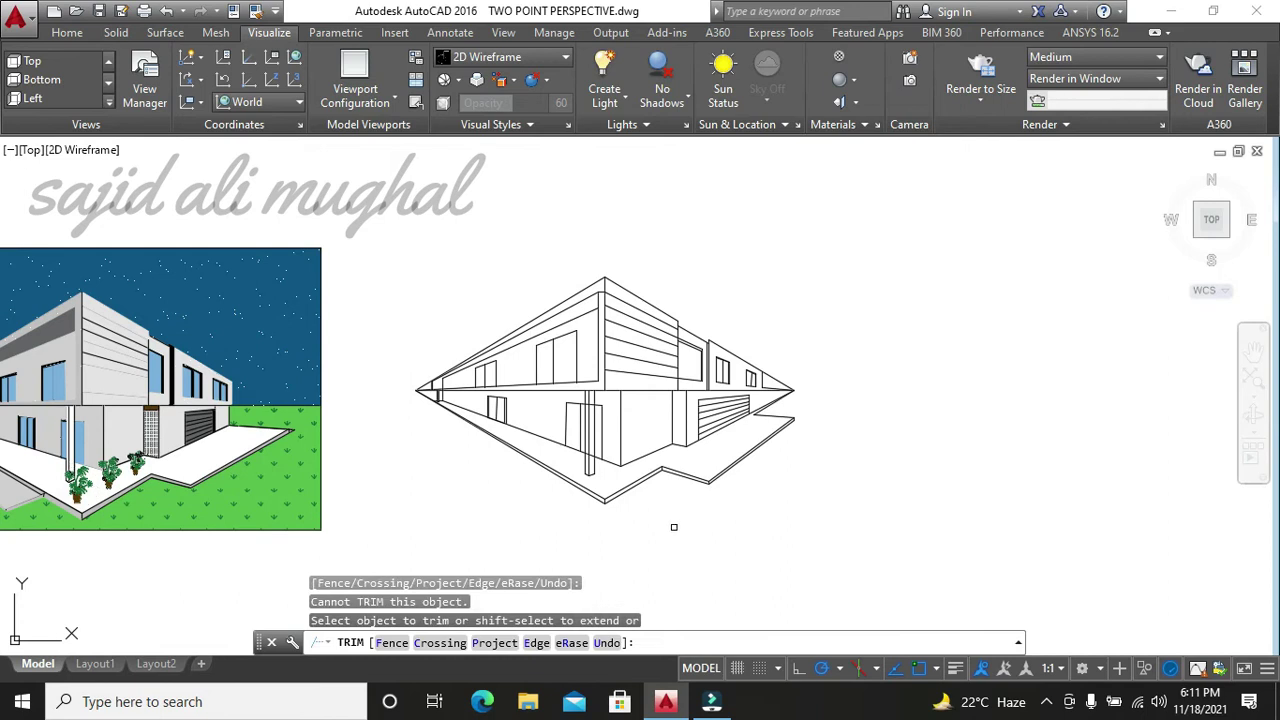
{"action": "key", "text": "Escape"}
{"action": "key", "text": "Escape"}
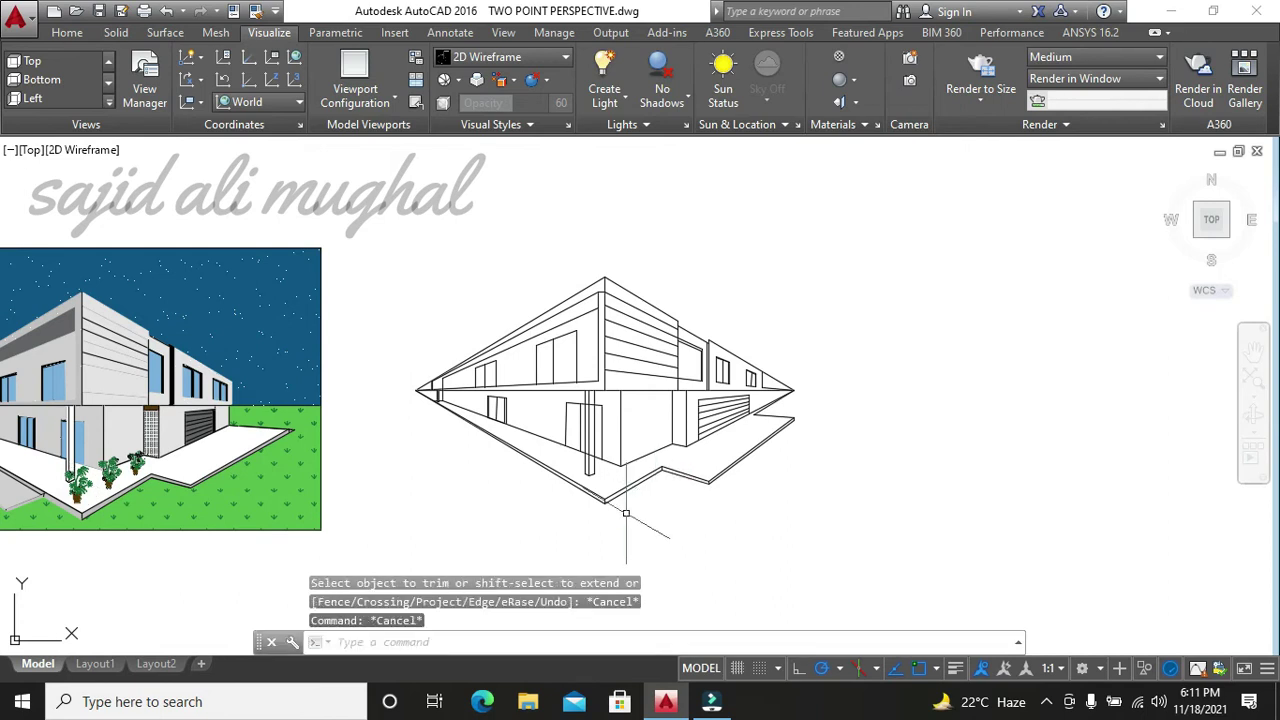
- Draw a short line near the platform corner
{"action": "middle_click_drag", "start_coordinate": [646, 500], "coordinate": [673, 510]}
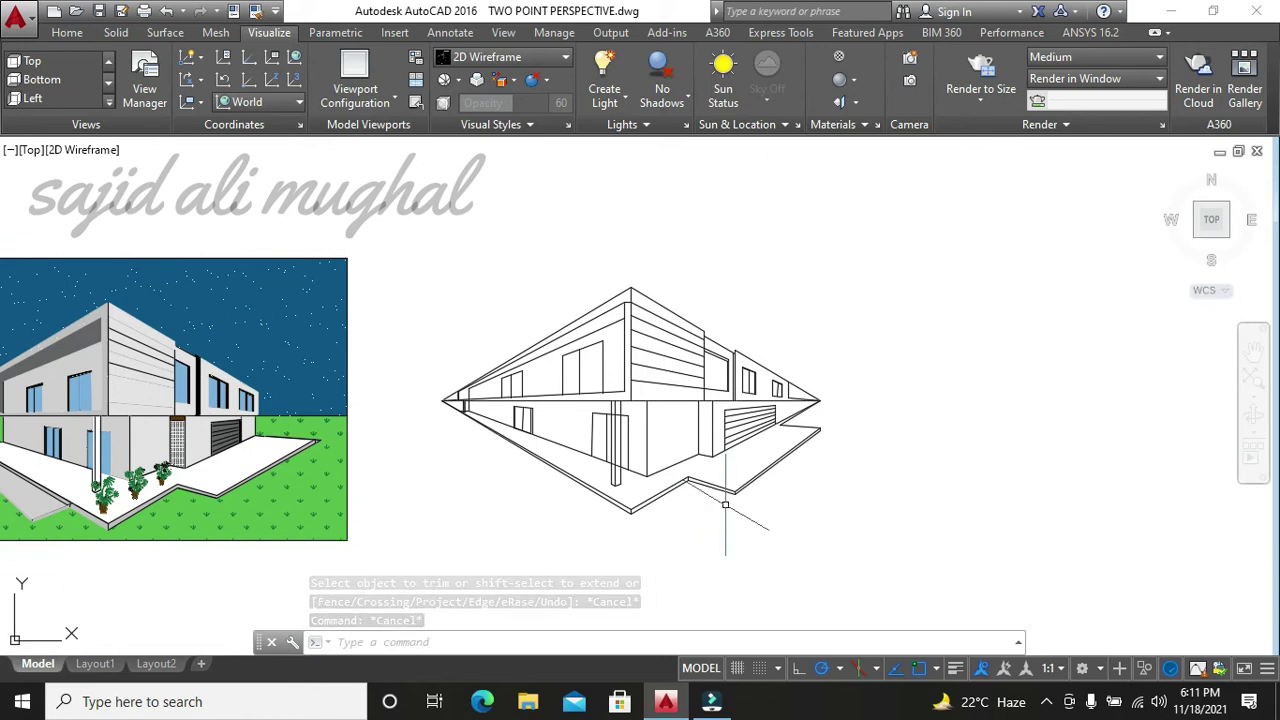
{"action": "type", "text": "l"}
{"action": "key", "text": "Return"}
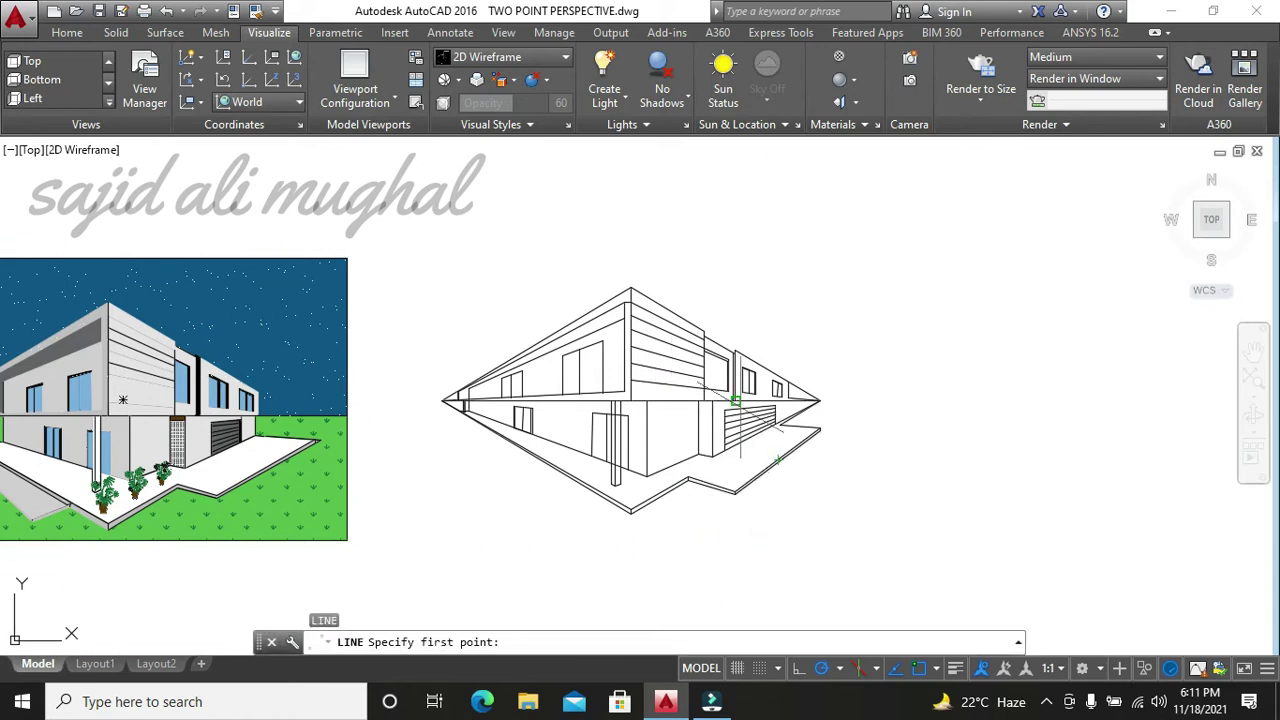
{"action": "scroll", "coordinate": [800, 413], "scroll_direction": "up", "scroll_amount": 4}
{"action": "scroll", "coordinate": [790, 400], "scroll_direction": "down", "scroll_amount": 2}
{"action": "scroll", "coordinate": [760, 400], "scroll_direction": "down", "scroll_amount": 2}
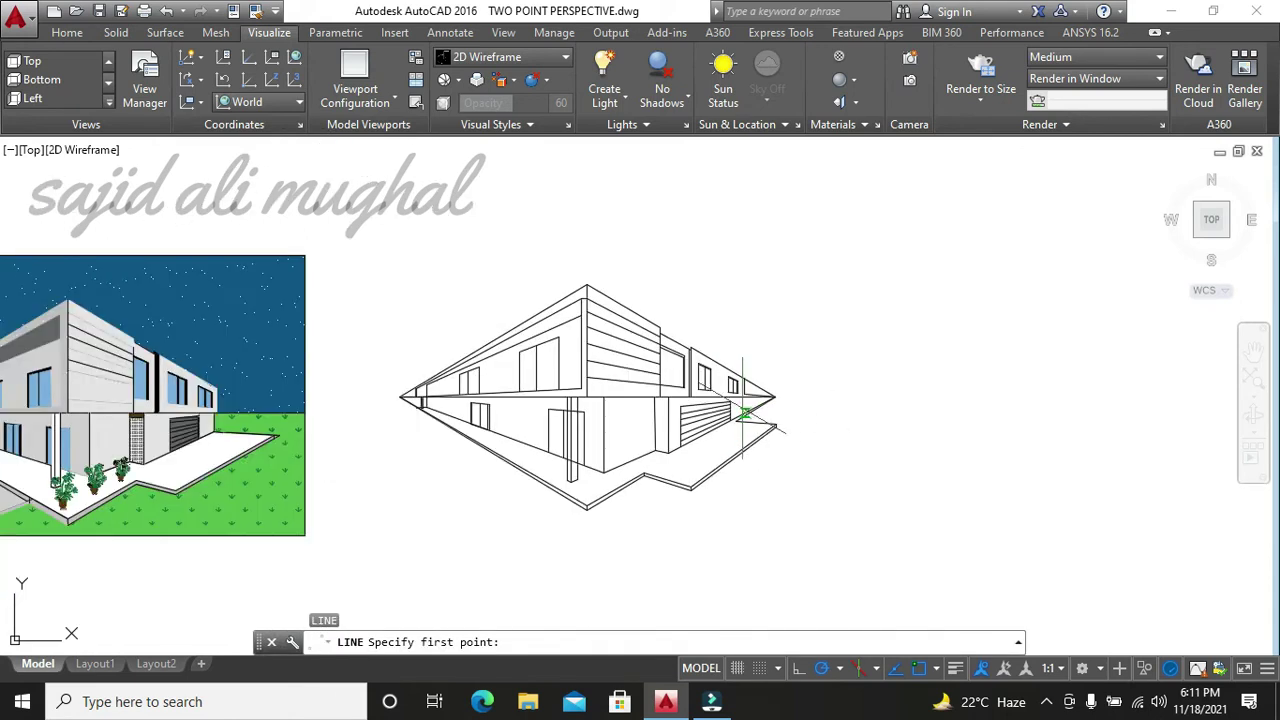
{"action": "scroll", "coordinate": [744, 405], "scroll_direction": "up", "scroll_amount": 3}
{"action": "left_click", "coordinate": [738, 383]}
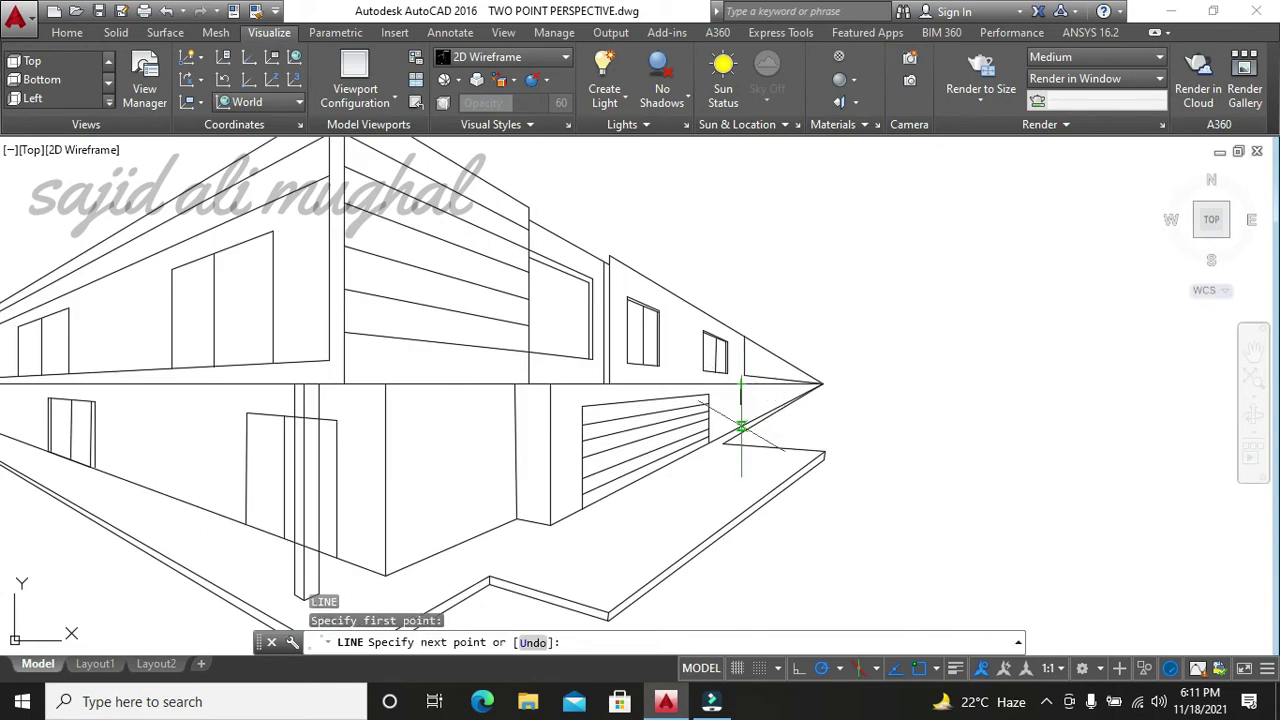
{"action": "left_click", "coordinate": [741, 427]}
{"action": "key", "text": "Escape"}
{"action": "key", "text": "Escape"}
{"action": "key", "text": "Escape"}
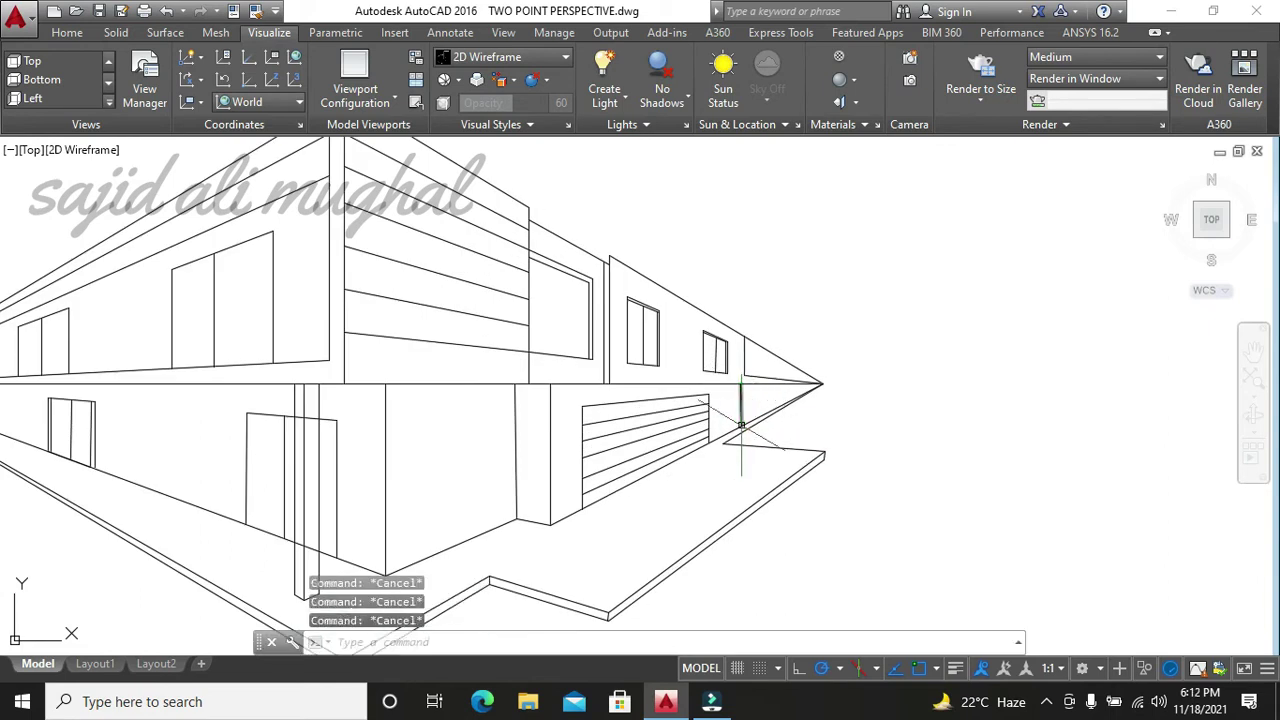
- Zoom in on the platform corner and inspect a line there
{"action": "scroll", "coordinate": [757, 434], "scroll_direction": "down", "scroll_amount": 4}
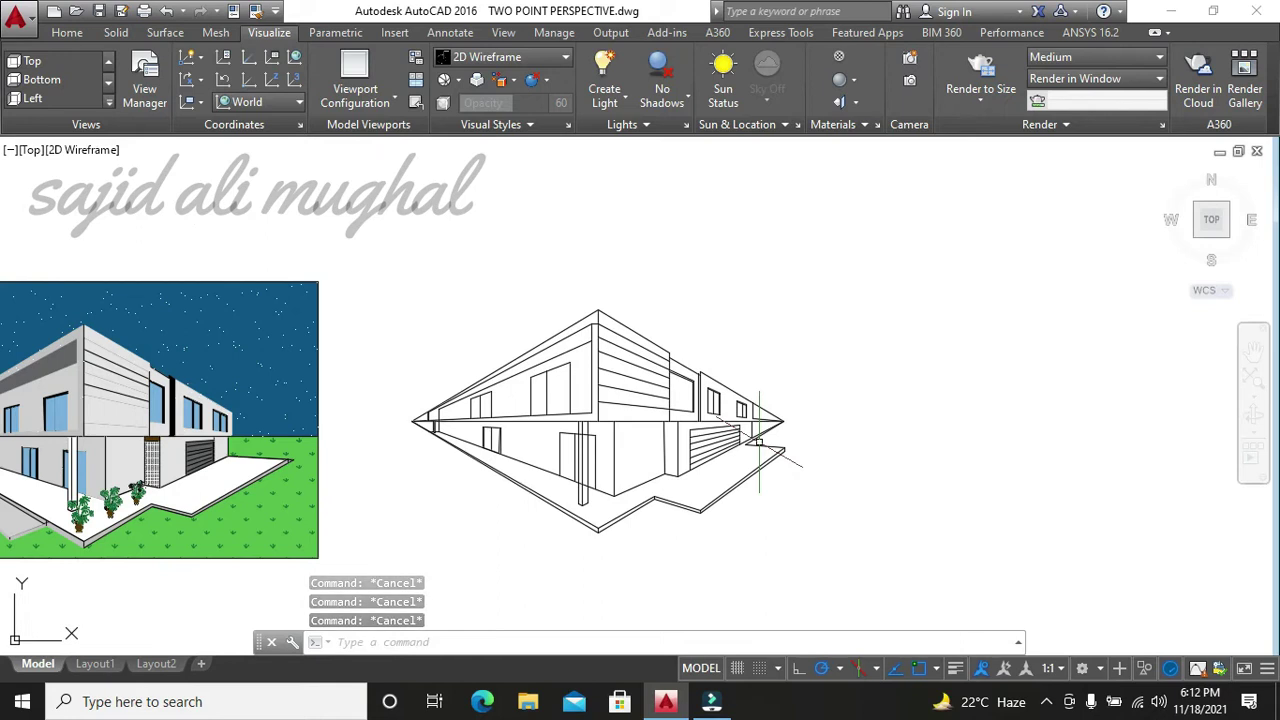
{"action": "scroll", "coordinate": [759, 441], "scroll_direction": "up", "scroll_amount": 2}
{"action": "scroll", "coordinate": [759, 441], "scroll_direction": "down", "scroll_amount": 2}
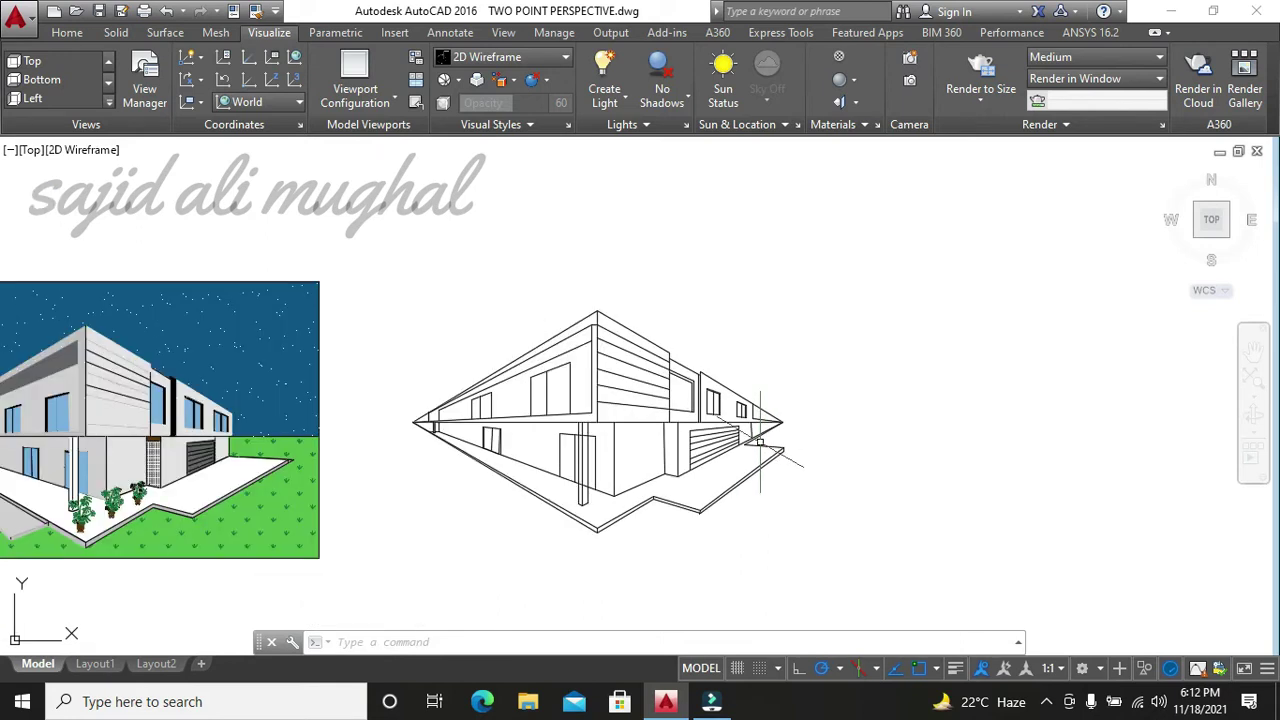
{"action": "scroll", "coordinate": [758, 443], "scroll_direction": "up", "scroll_amount": 2}
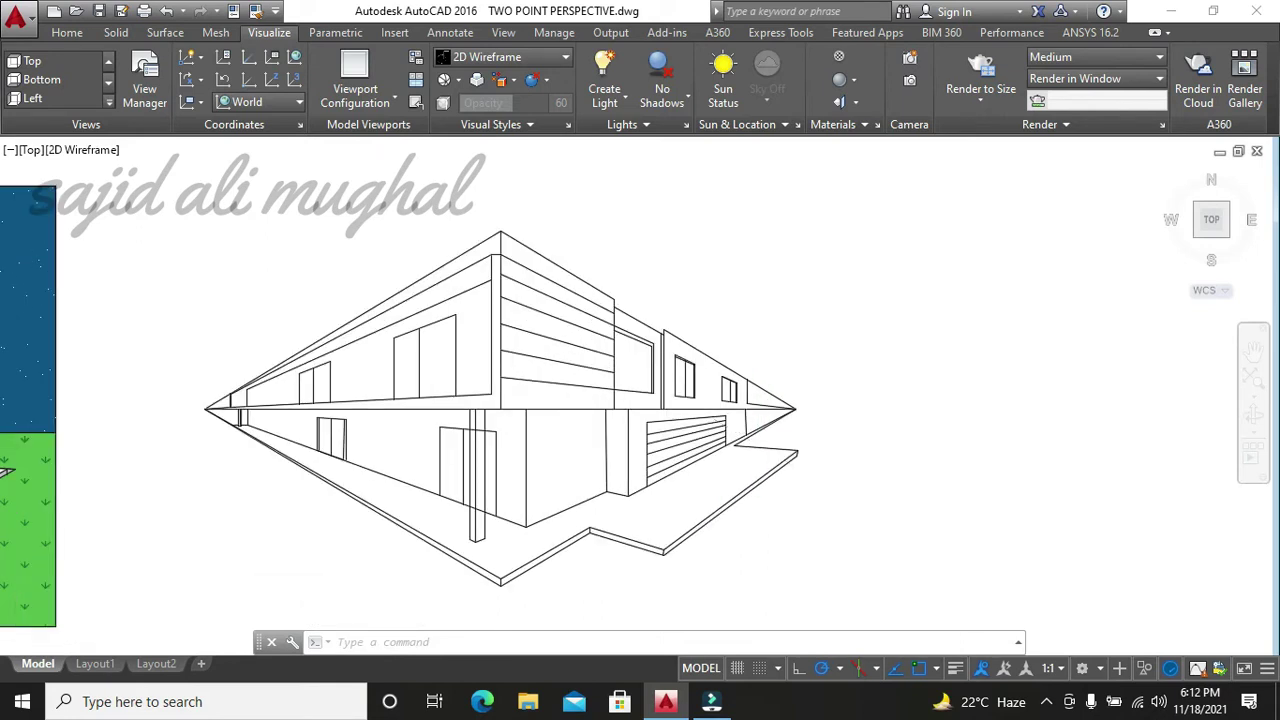
{"action": "scroll", "coordinate": [758, 444], "scroll_direction": "up", "scroll_amount": 4}
{"action": "key", "text": "Escape"}
{"action": "key", "text": "Escape"}
{"action": "key", "text": "Escape"}
{"action": "scroll", "coordinate": [759, 443], "scroll_direction": "down", "scroll_amount": 2}
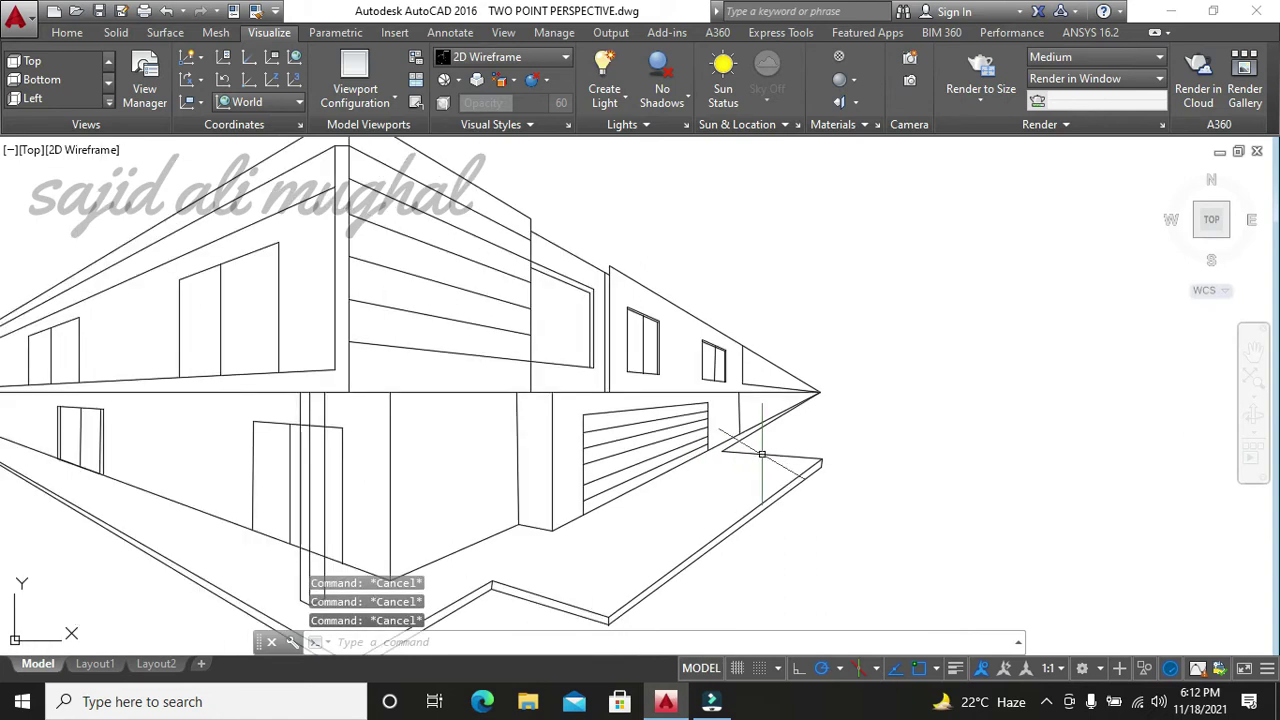
{"action": "scroll", "coordinate": [765, 448], "scroll_direction": "down", "scroll_amount": 2}
{"action": "left_click", "coordinate": [775, 457]}
{"action": "key", "text": "Escape"}
{"action": "scroll", "coordinate": [755, 440], "scroll_direction": "up", "scroll_amount": 3}
{"action": "scroll", "coordinate": [750, 434], "scroll_direction": "down", "scroll_amount": 1}
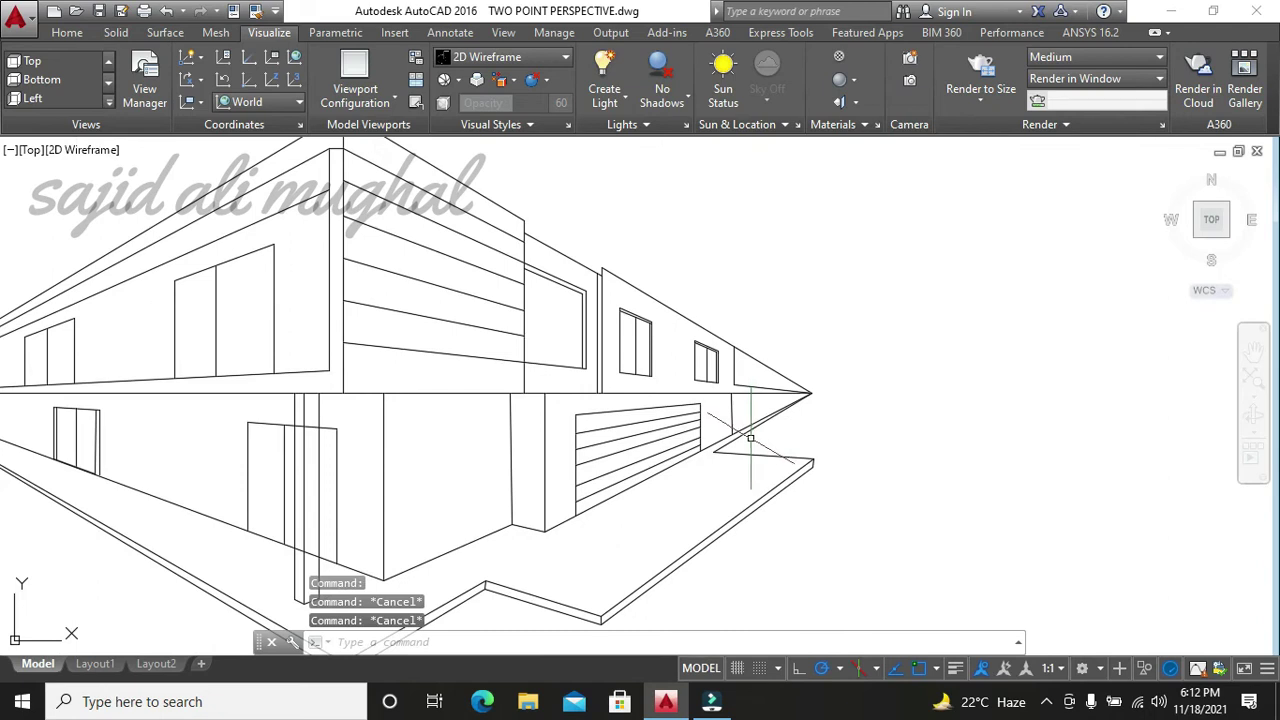
- Start a line near the platform corner, then cancel it
{"action": "type", "text": "l"}
{"action": "key", "text": "Return"}
{"action": "scroll", "coordinate": [730, 430], "scroll_direction": "up", "scroll_amount": 2}
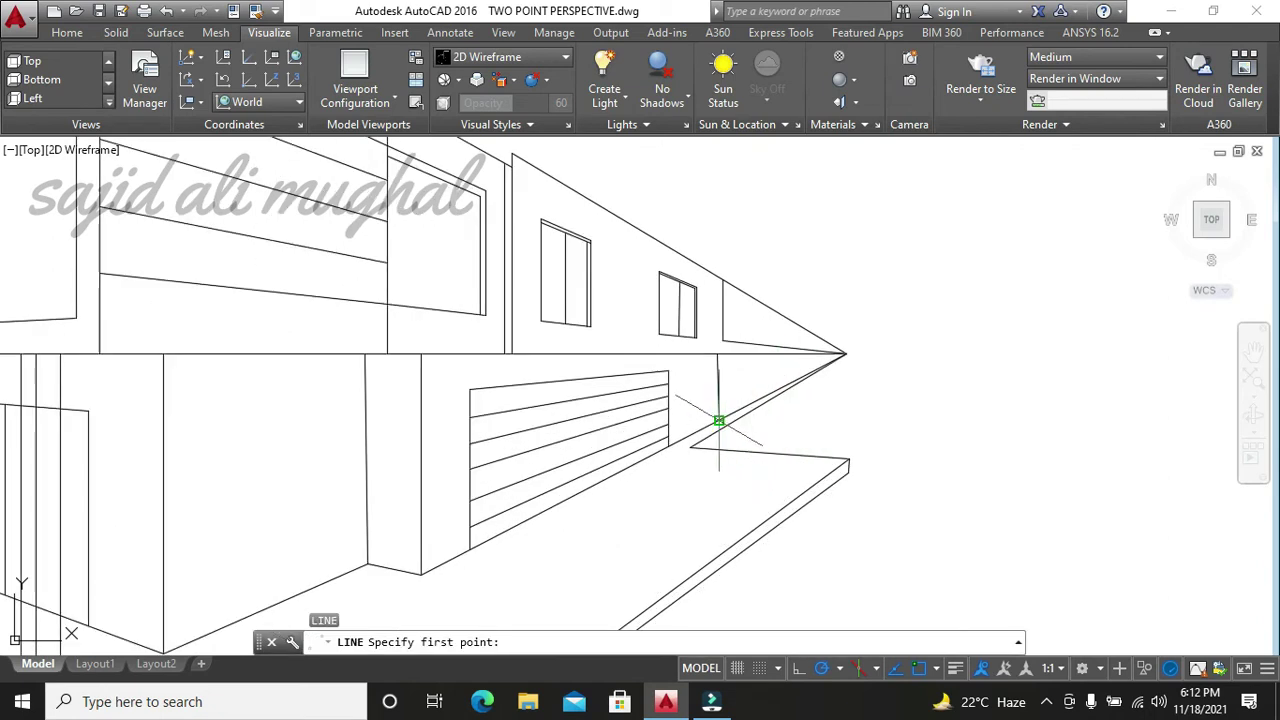
{"action": "left_click", "coordinate": [718, 420]}
{"action": "scroll", "coordinate": [718, 420], "scroll_direction": "down", "scroll_amount": 3}
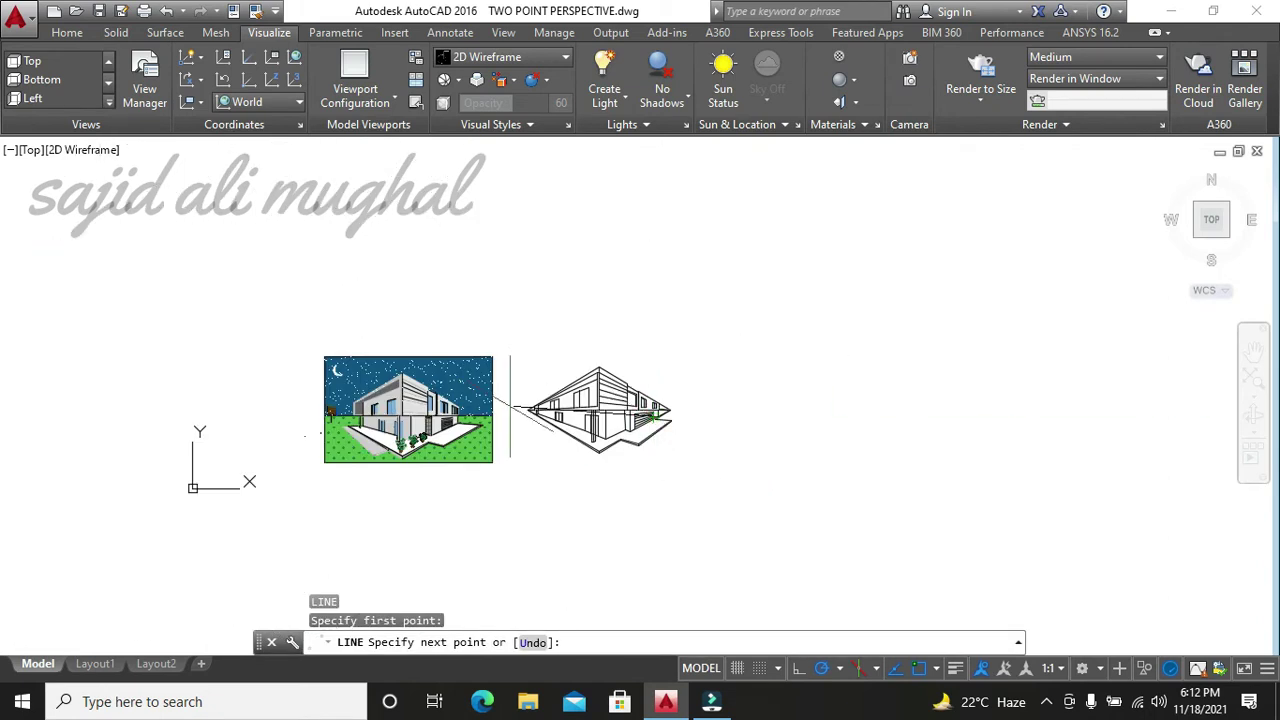
{"action": "scroll", "coordinate": [475, 469], "scroll_direction": "up", "scroll_amount": 3}
{"action": "key", "text": "Escape"}
{"action": "key", "text": "Escape"}
{"action": "key", "text": "Escape"}
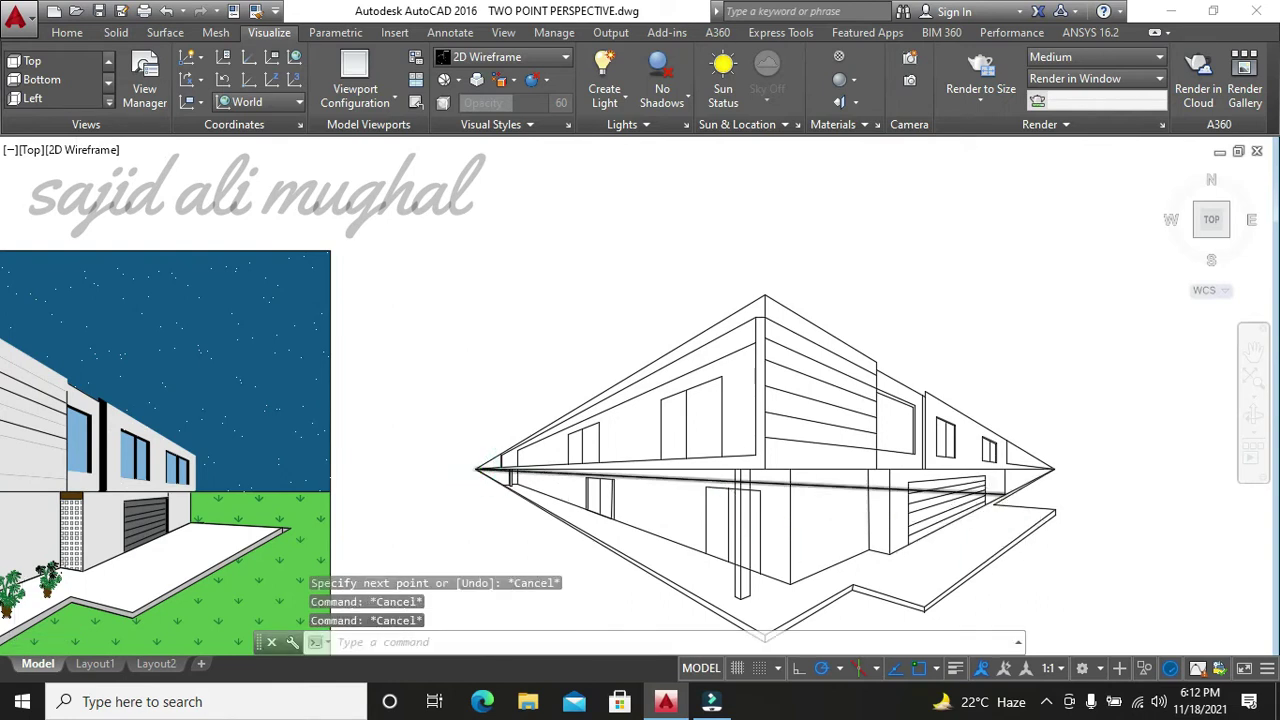
- Draw a guide line from the slab corner running right past the platform
{"action": "scroll", "coordinate": [985, 500], "scroll_direction": "up", "scroll_amount": 4}
{"action": "type", "text": "l"}
{"action": "key", "text": "Return"}
{"action": "scroll", "coordinate": [995, 515], "scroll_direction": "down", "scroll_amount": 2}
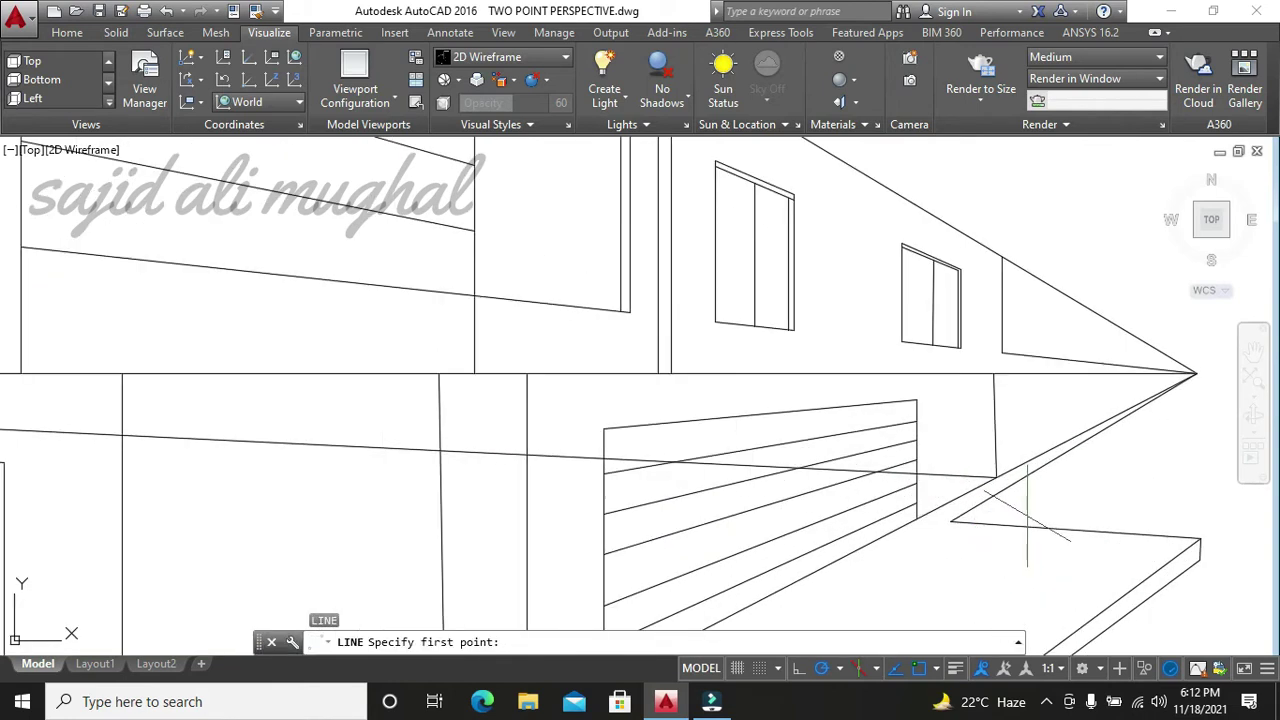
{"action": "scroll", "coordinate": [1012, 520], "scroll_direction": "down", "scroll_amount": 3}
{"action": "left_click", "coordinate": [1015, 502]}
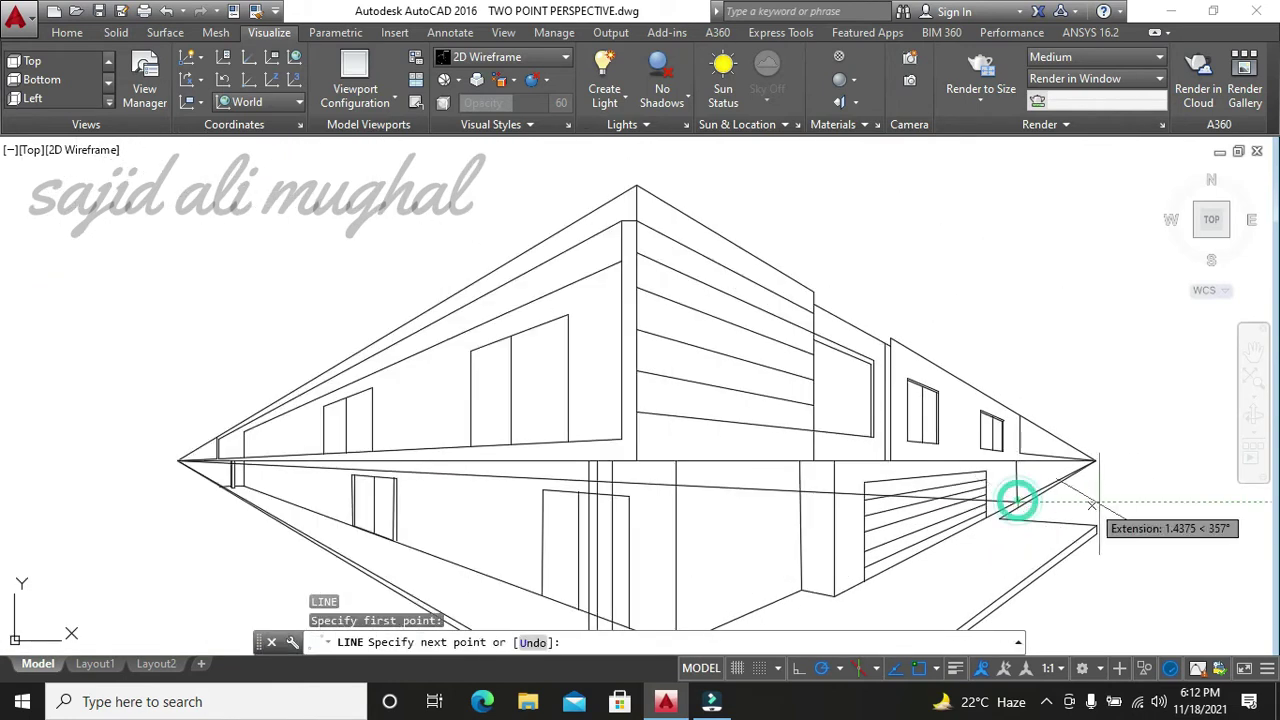
{"action": "left_click", "coordinate": [1157, 510]}
{"action": "key", "text": "Escape"}
- Erase the long stray perspective line, then begin extending the slab's lower-right edge
{"action": "type", "text": "tr"}
{"action": "key", "text": "Return"}
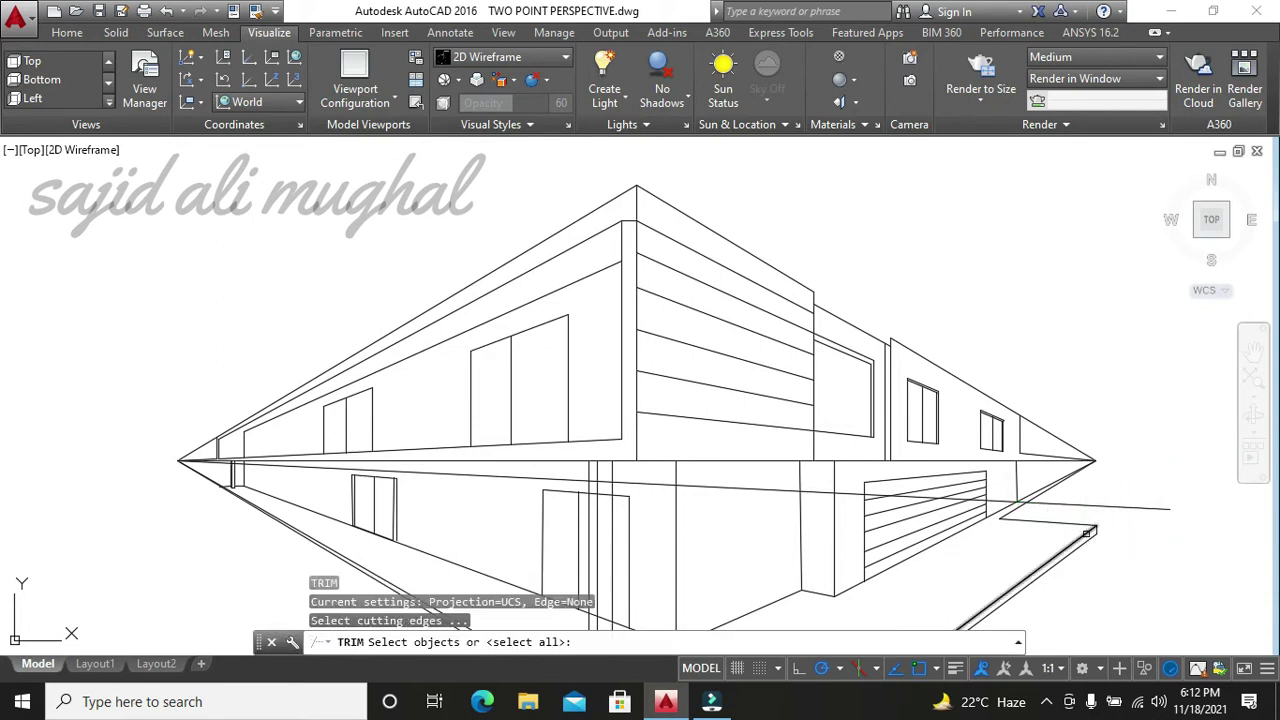
{"action": "key", "text": "Return"}
{"action": "key", "text": "Escape"}
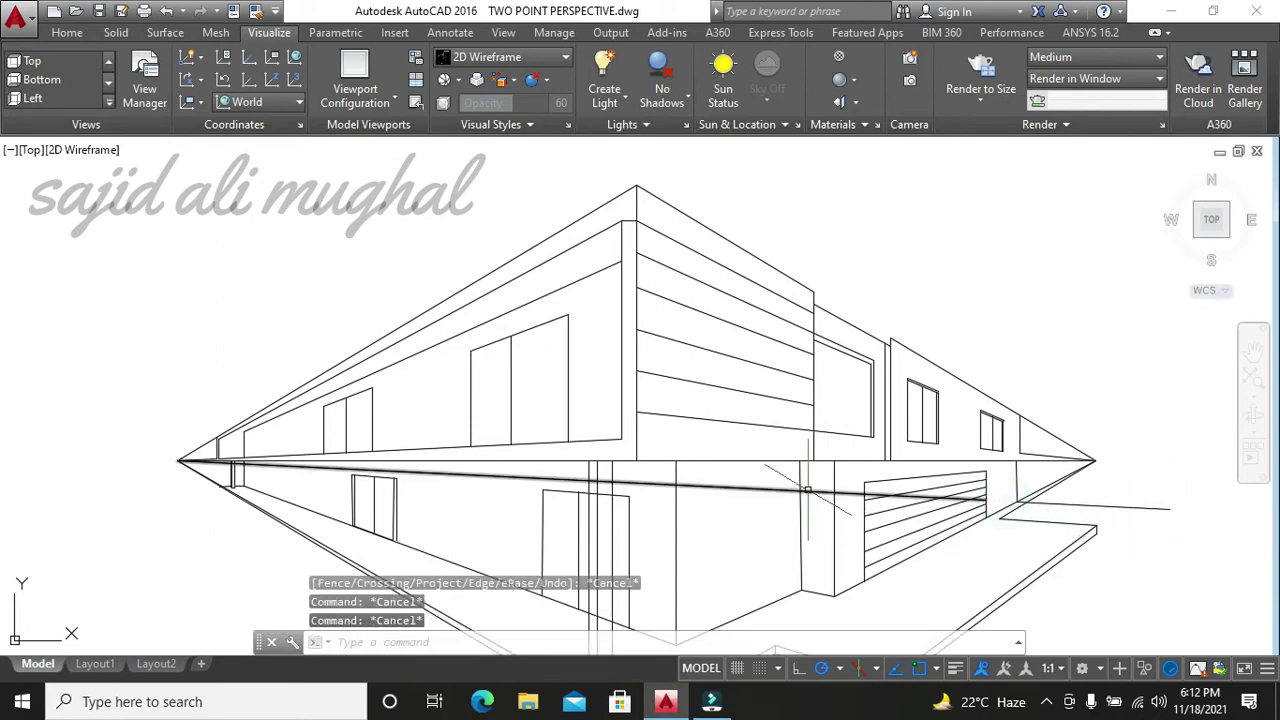
{"action": "left_click", "coordinate": [980, 499]}
{"action": "key", "text": "Delete"}
{"action": "middle_click_drag", "start_coordinate": [895, 555], "coordinate": [850, 544]}
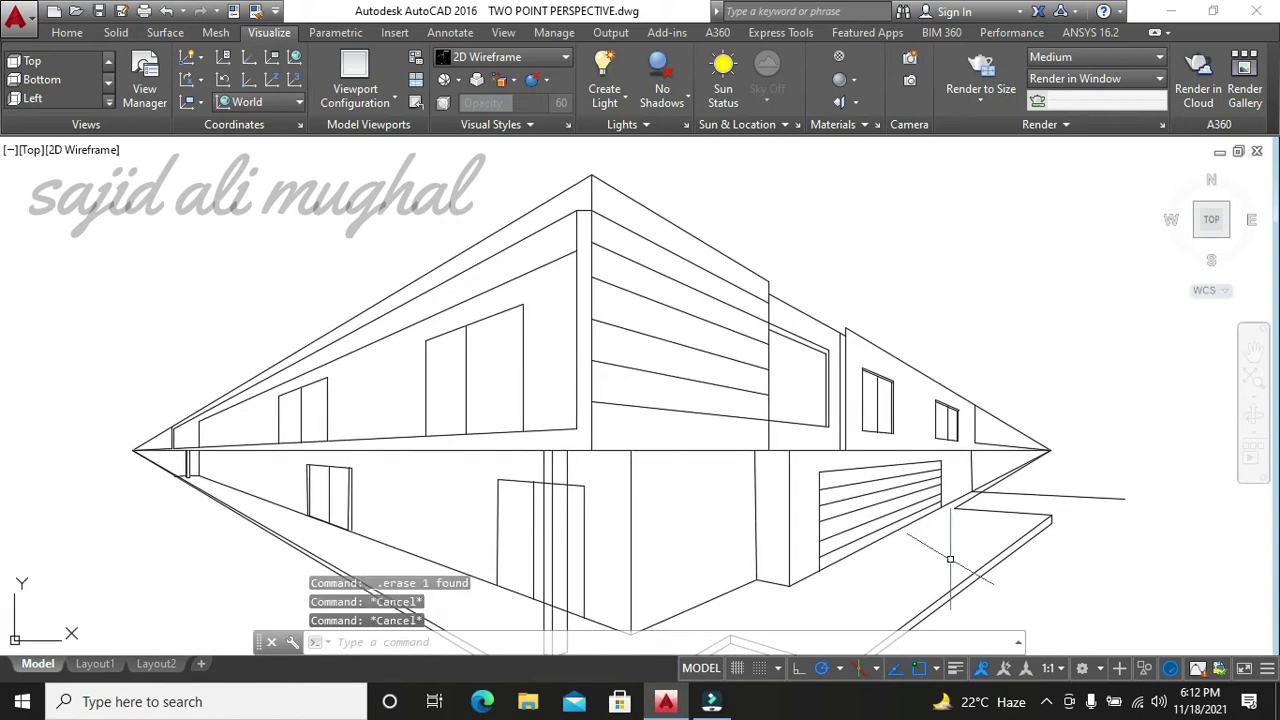
{"action": "type", "text": "ex"}
{"action": "key", "text": "Return"}
{"action": "key", "text": "Return"}
- Move the short vertical segment at the slab end up to the slab's new corner
{"action": "left_click", "coordinate": [1028, 529]}
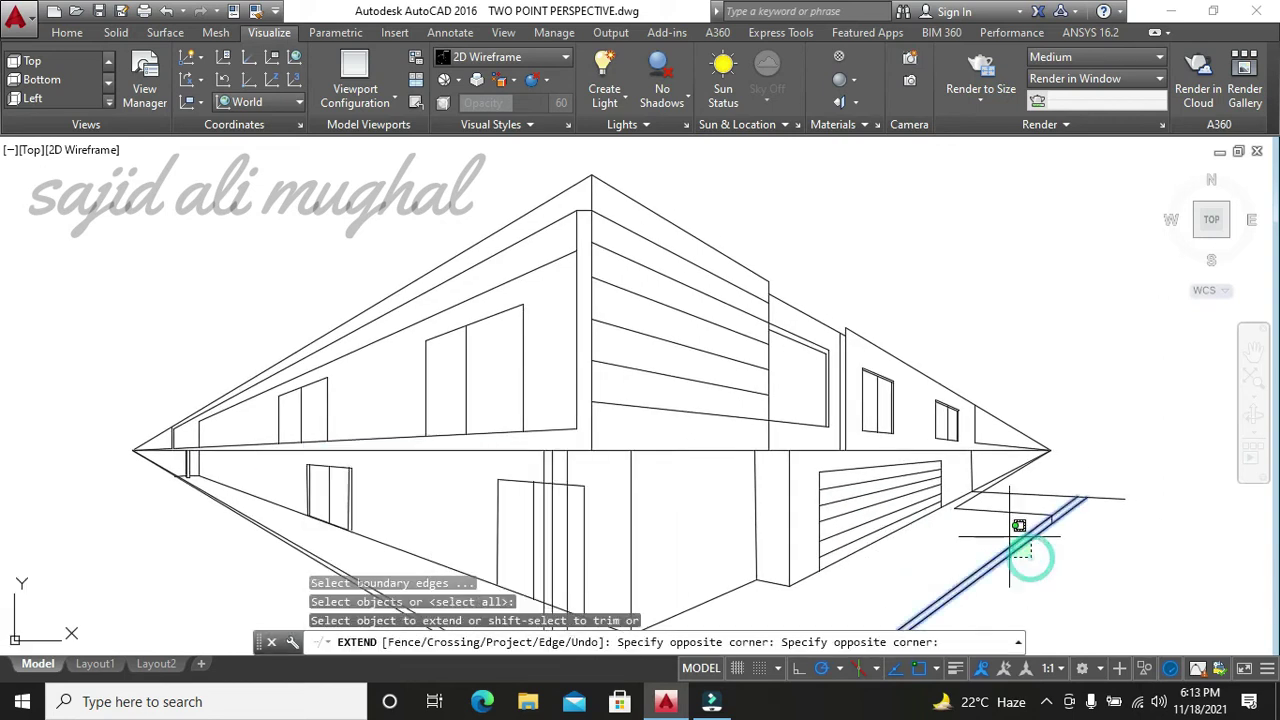
{"action": "left_click", "coordinate": [1042, 552]}
{"action": "scroll", "coordinate": [1056, 535], "scroll_direction": "up", "scroll_amount": 5}
{"action": "key", "text": "Escape"}
{"action": "key", "text": "Escape"}
{"action": "key", "text": "Escape"}
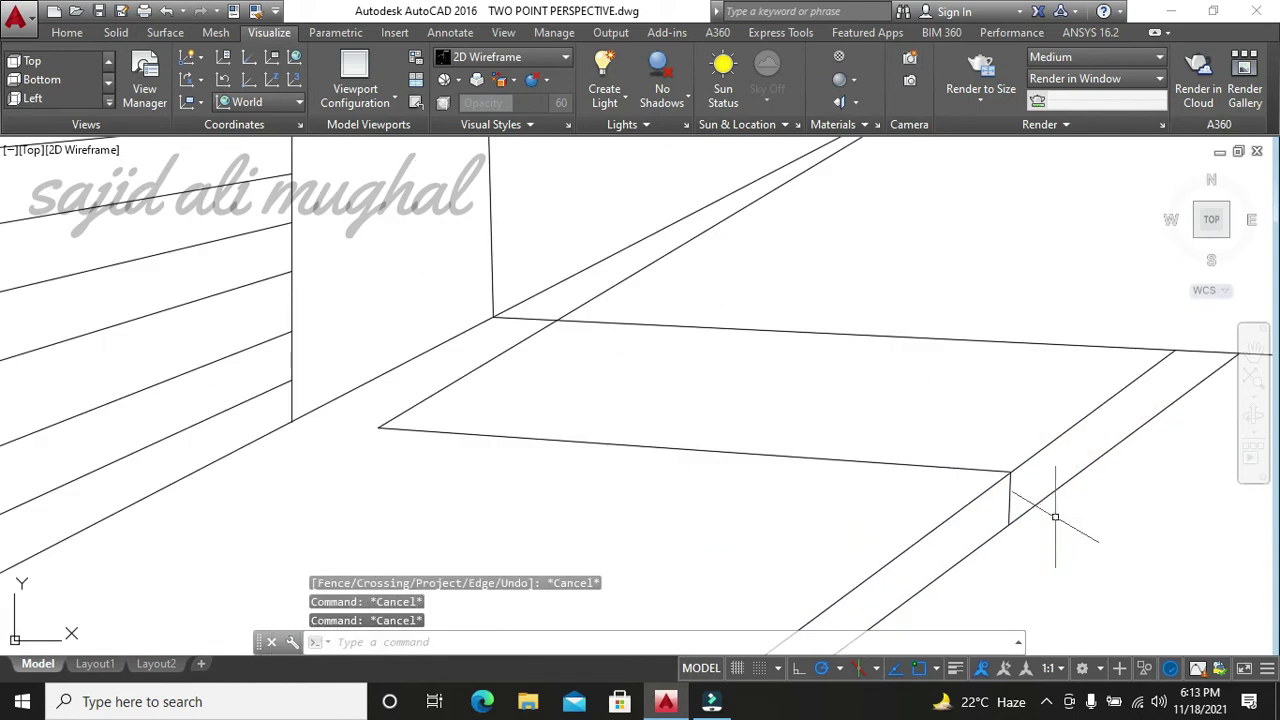
{"action": "left_click", "coordinate": [1009, 500]}
{"action": "type", "text": "M"}
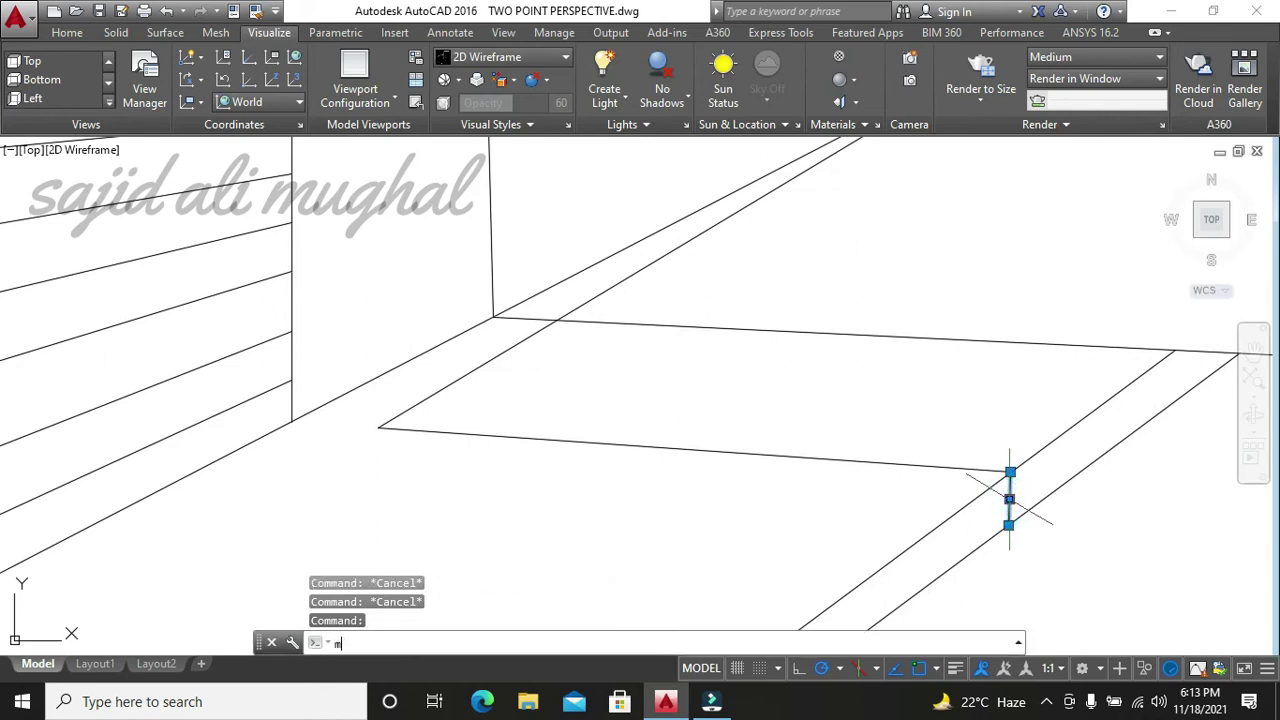
{"action": "key", "text": "Return"}
{"action": "scroll", "coordinate": [1009, 500], "scroll_direction": "down", "scroll_amount": 3}
{"action": "left_click", "coordinate": [1009, 494]}
{"action": "left_click", "coordinate": [1071, 447]}
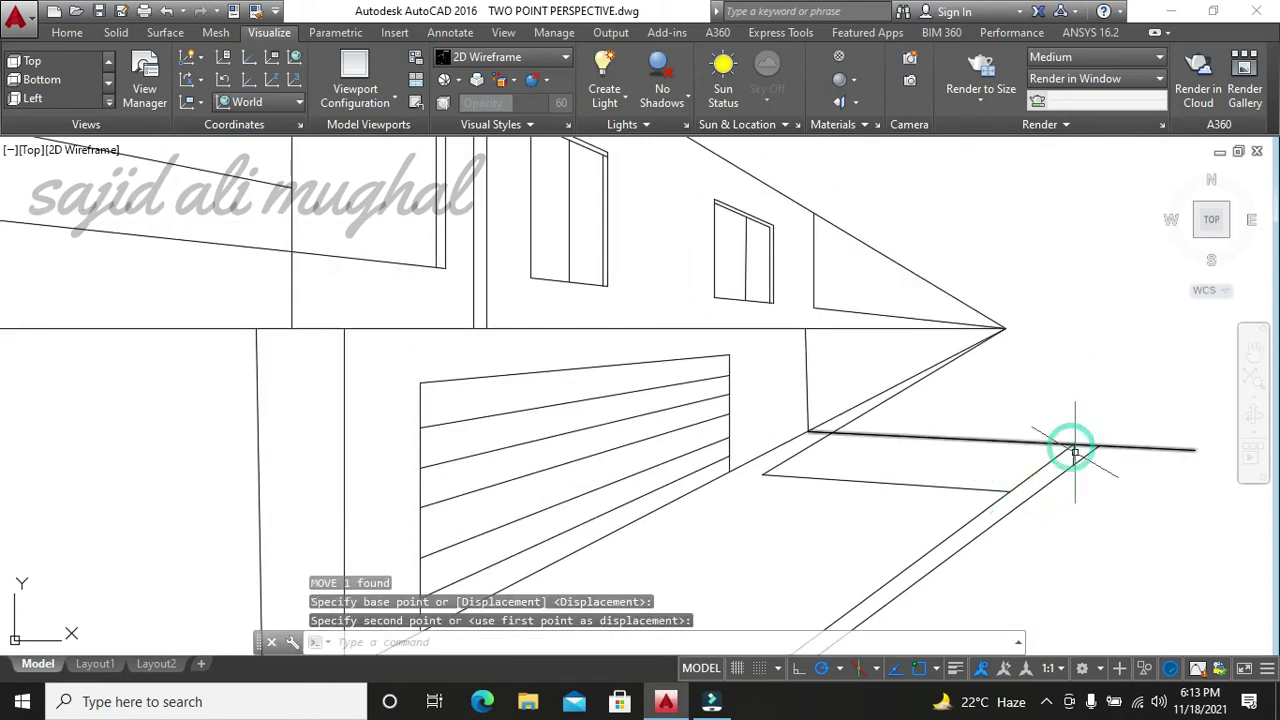
{"action": "key", "text": "Escape"}
{"action": "key", "text": "Escape"}
- Trim the leftover segments near the platform back to the horizontal guide line
{"action": "left_click", "coordinate": [975, 490]}
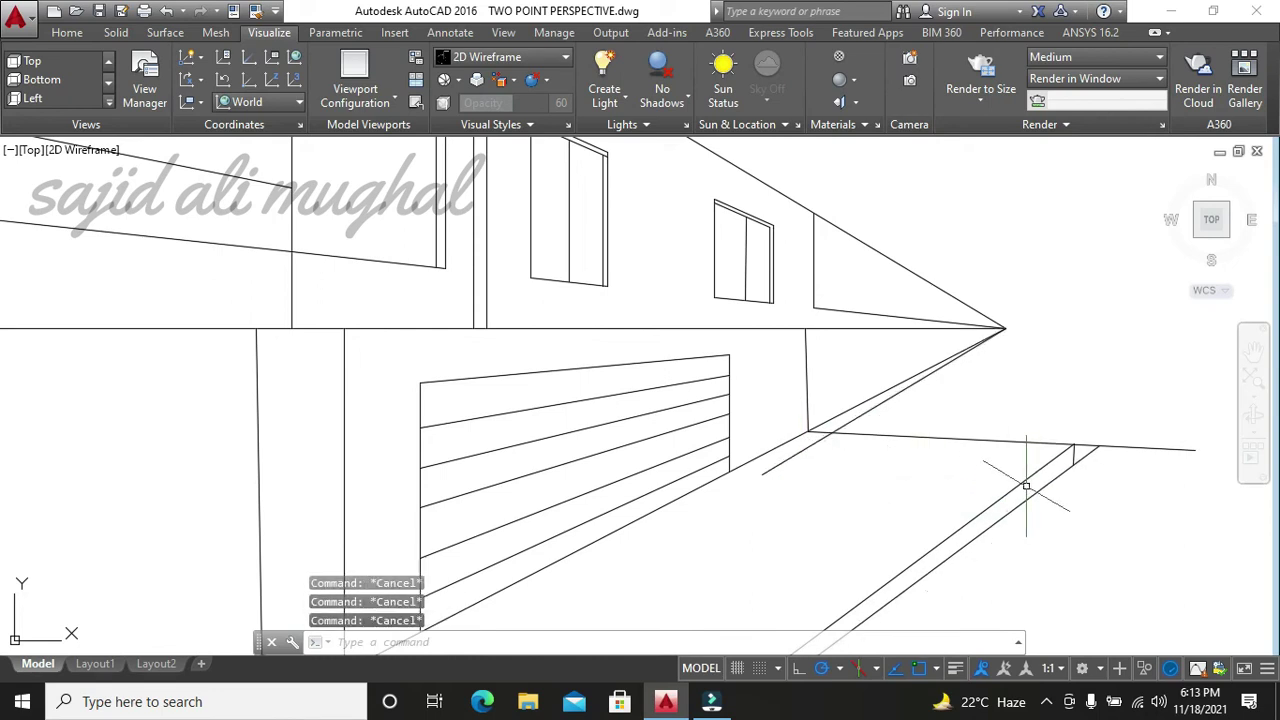
{"action": "type", "text": "tr"}
{"action": "key", "text": "Return"}
{"action": "left_click", "coordinate": [815, 445]}
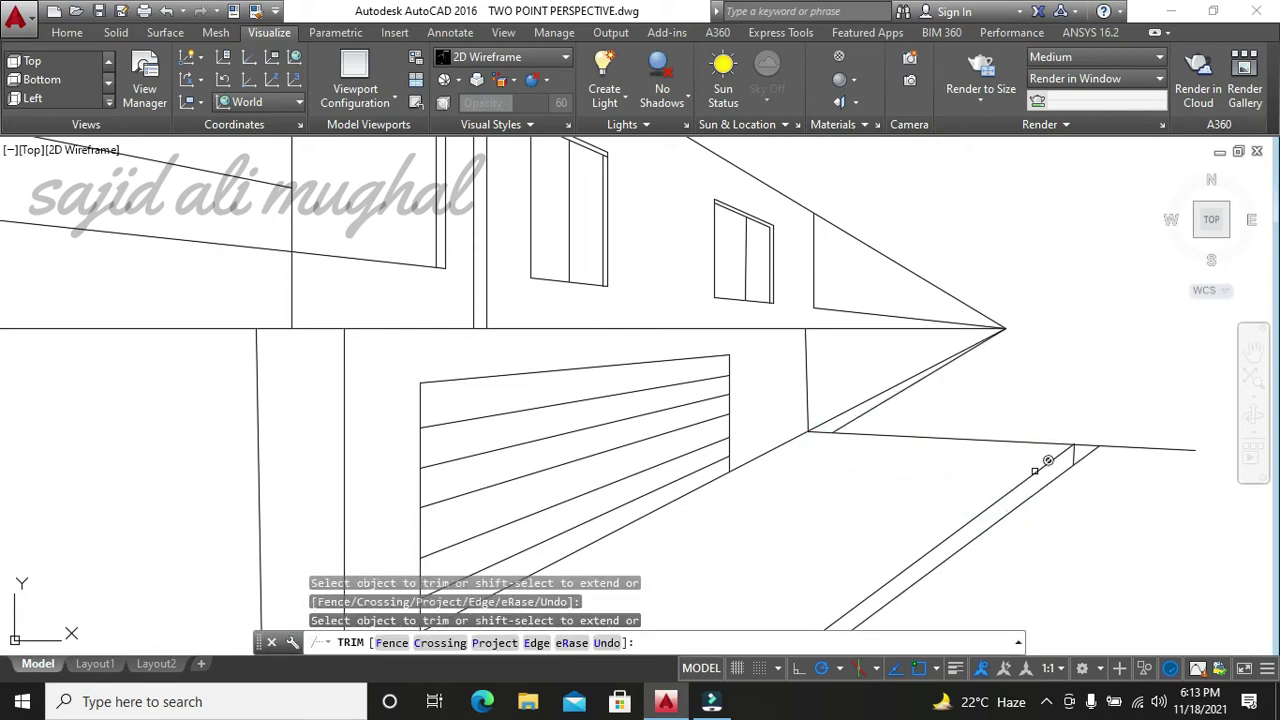
{"action": "left_click", "coordinate": [1085, 460]}
{"action": "scroll", "coordinate": [1100, 460], "scroll_direction": "down", "scroll_amount": 2}
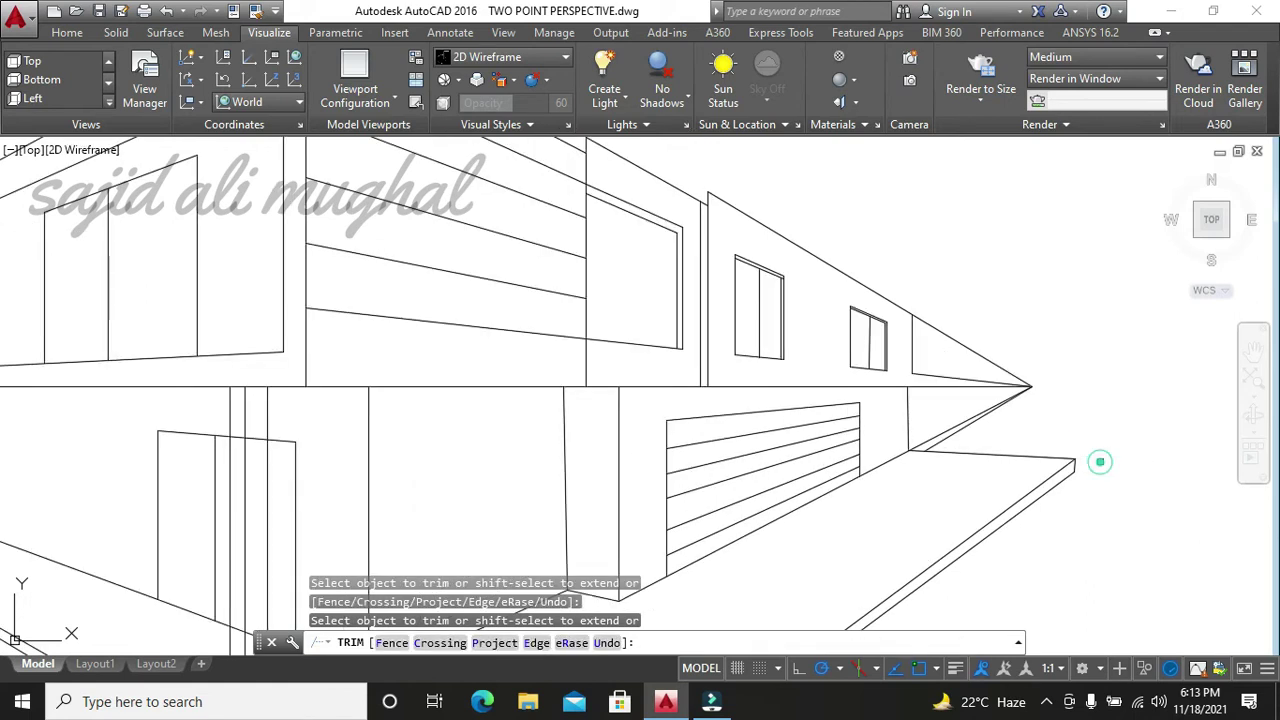
{"action": "scroll", "coordinate": [921, 453], "scroll_direction": "up", "scroll_amount": 2}
{"action": "scroll", "coordinate": [920, 456], "scroll_direction": "down", "scroll_amount": 2}
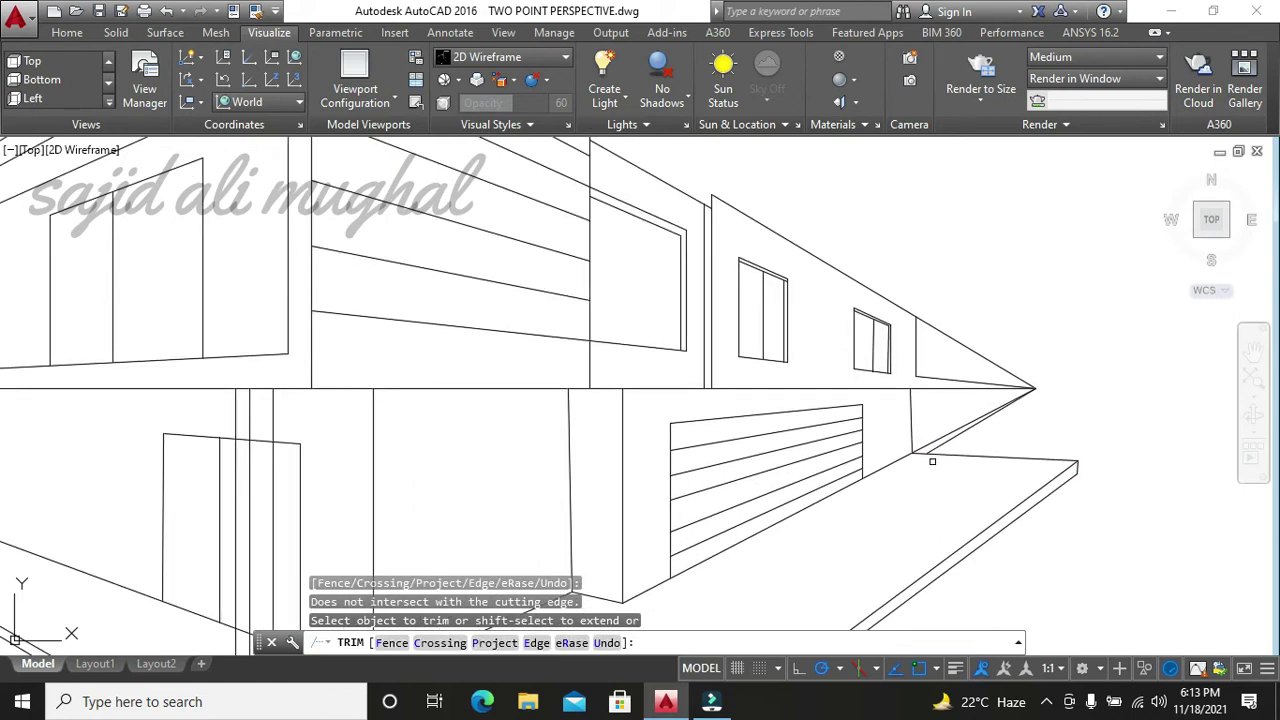
{"action": "key", "text": "Escape"}
{"action": "key", "text": "Escape"}
{"action": "scroll", "coordinate": [946, 447], "scroll_direction": "down", "scroll_amount": 3}
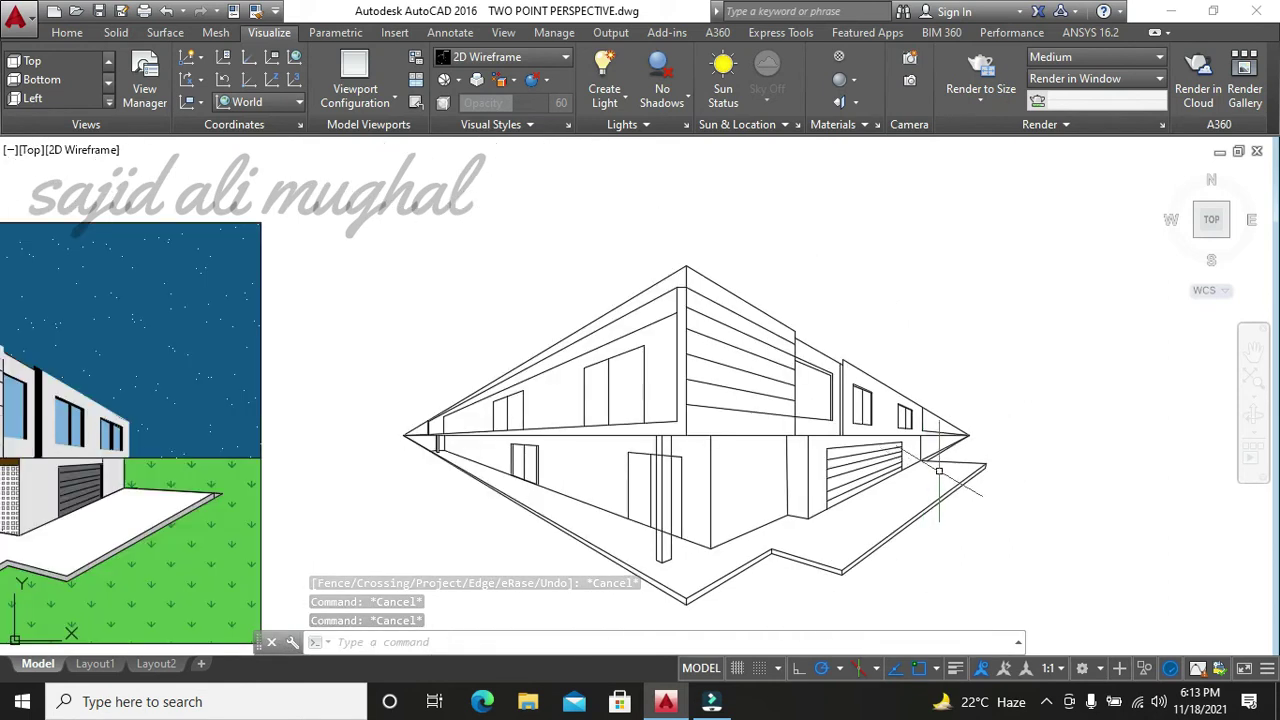
{"action": "scroll", "coordinate": [944, 455], "scroll_direction": "up", "scroll_amount": 3}
{"action": "scroll", "coordinate": [930, 450], "scroll_direction": "up", "scroll_amount": 3}
{"action": "scroll", "coordinate": [903, 441], "scroll_direction": "up", "scroll_amount": 3}
- Extend the vertical line at the building's right end to its boundary
{"action": "type", "text": "x"}
{"action": "key", "text": "Return"}
{"action": "key", "text": "Return"}
{"action": "left_click", "coordinate": [860, 344]}
{"action": "key", "text": "Escape"}
{"action": "key", "text": "Escape"}
{"action": "key", "text": "Escape"}
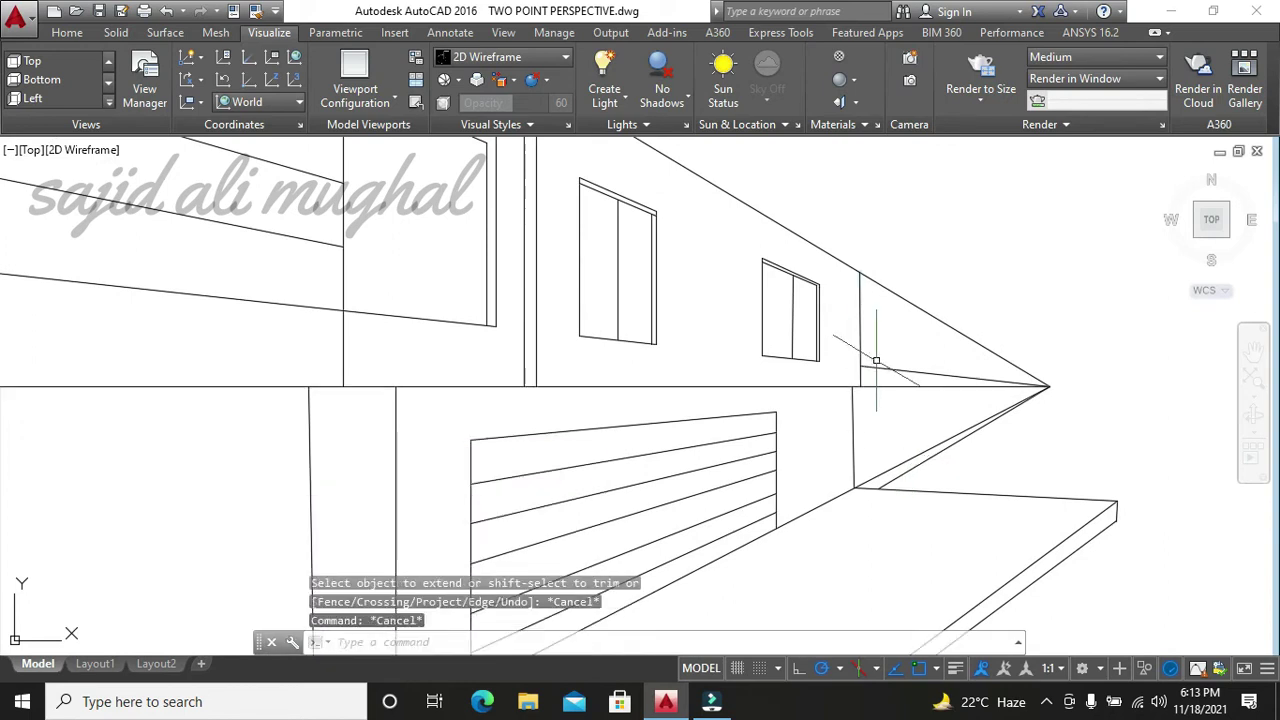
- Trim away the leftover line ends near the garage corner with a crossing selection
{"action": "key", "text": "Return"}
{"action": "key", "text": "Return"}
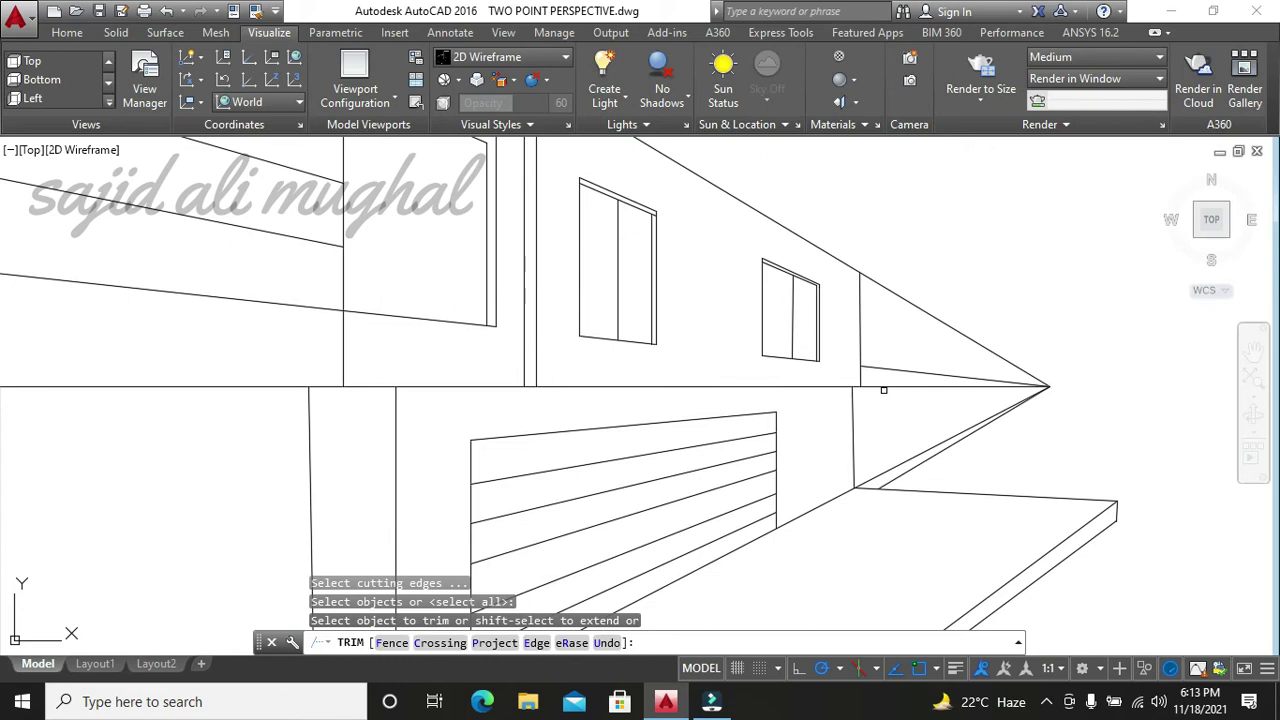
{"action": "left_click", "coordinate": [912, 486]}
{"action": "left_click", "coordinate": [897, 455]}
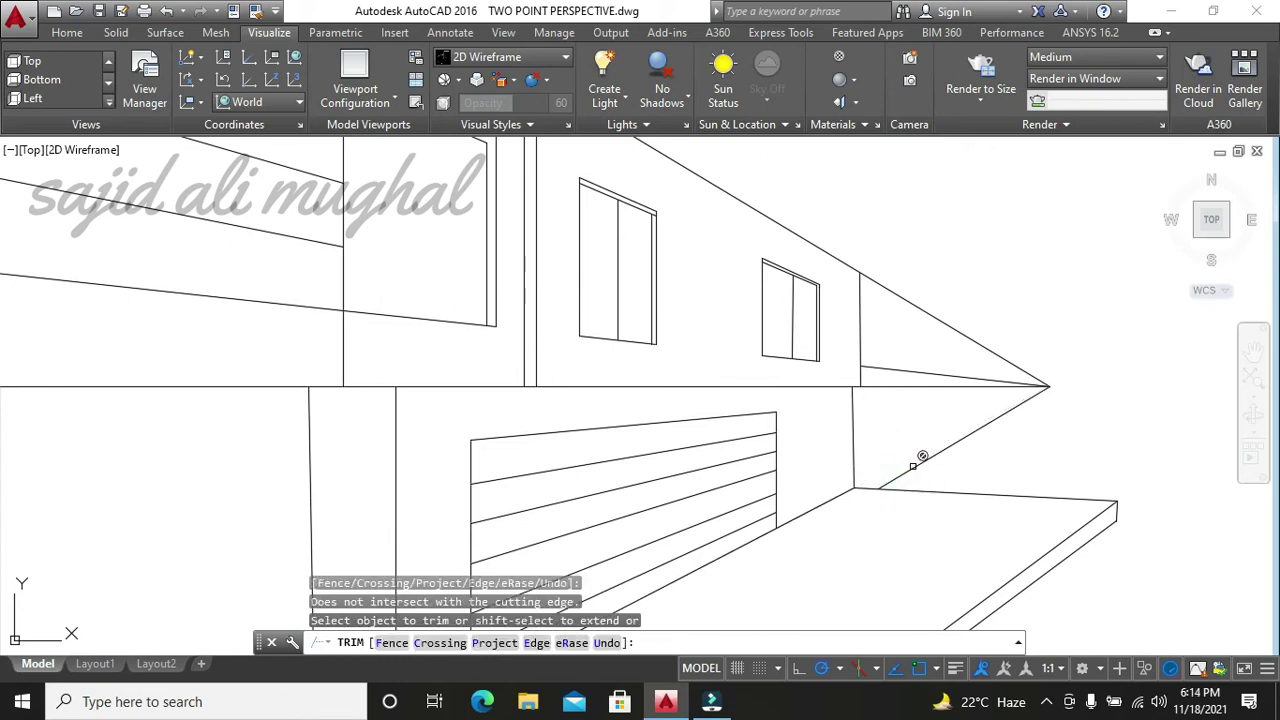
{"action": "key", "text": "Escape"}
- Erase the stray diagonal line below the right vanishing point
{"action": "left_click", "coordinate": [908, 459]}
{"action": "key", "text": "Delete"}
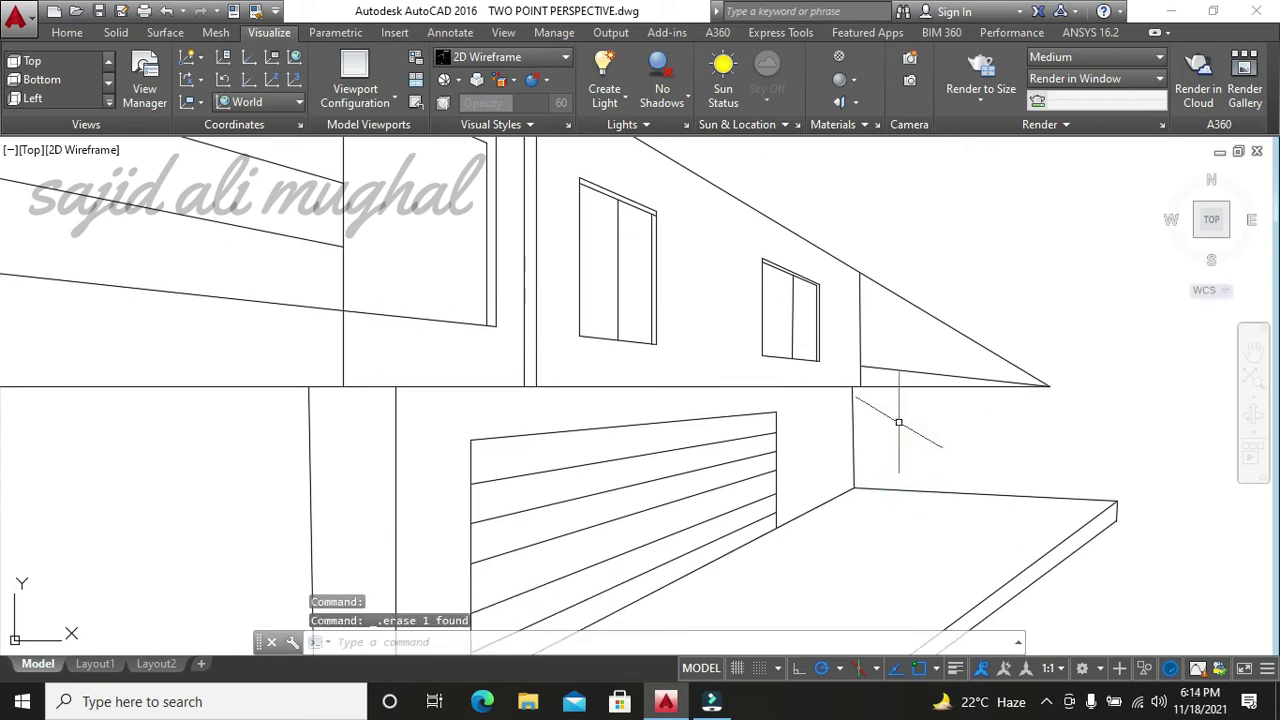
{"action": "key", "text": "Escape"}
{"action": "scroll", "coordinate": [899, 423], "scroll_direction": "down", "scroll_amount": 2}
{"action": "scroll", "coordinate": [850, 460], "scroll_direction": "down", "scroll_amount": 3}
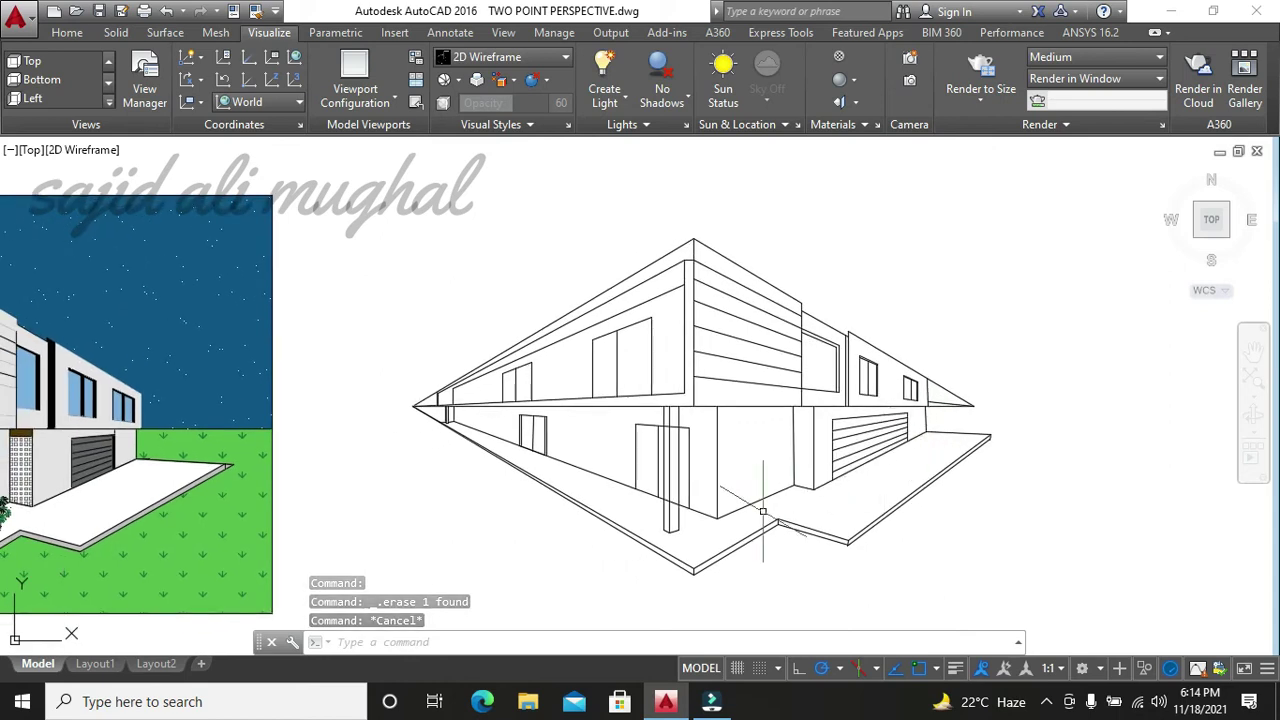
{"action": "scroll", "coordinate": [721, 441], "scroll_direction": "down", "scroll_amount": 2}
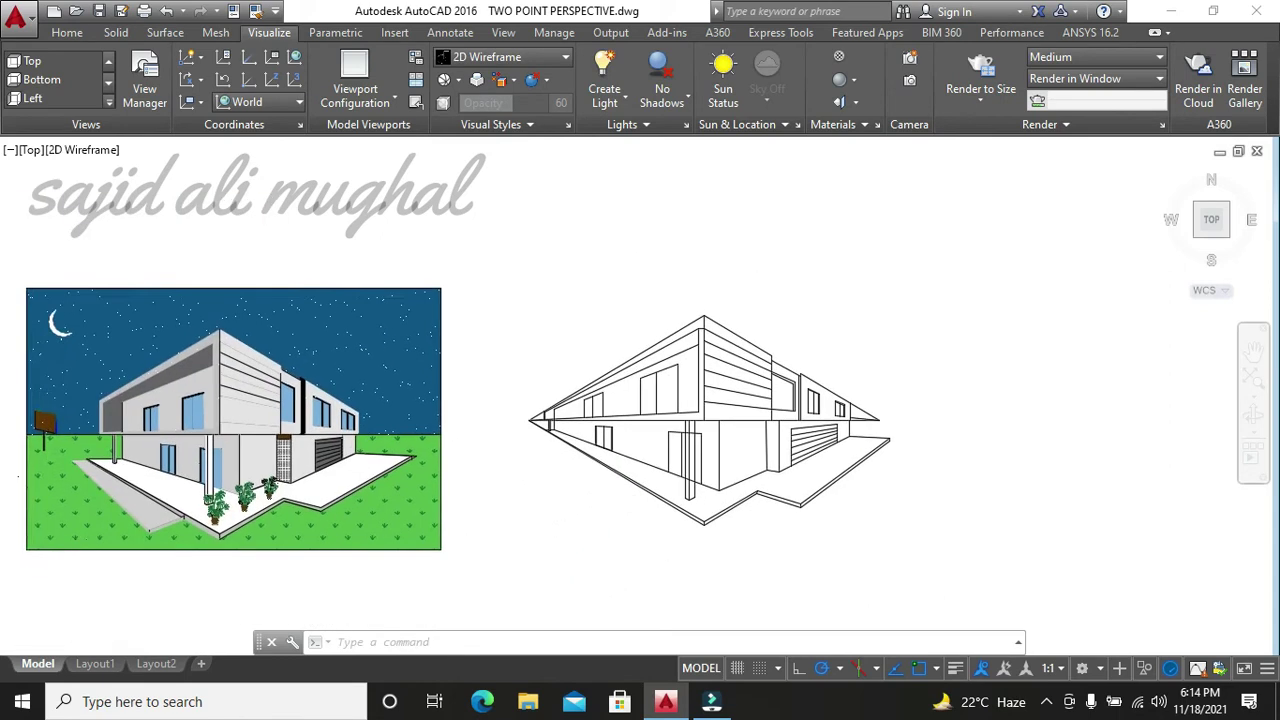
{"action": "scroll", "coordinate": [629, 491], "scroll_direction": "up", "scroll_amount": 1}
{"action": "scroll", "coordinate": [716, 469], "scroll_direction": "up", "scroll_amount": 1}
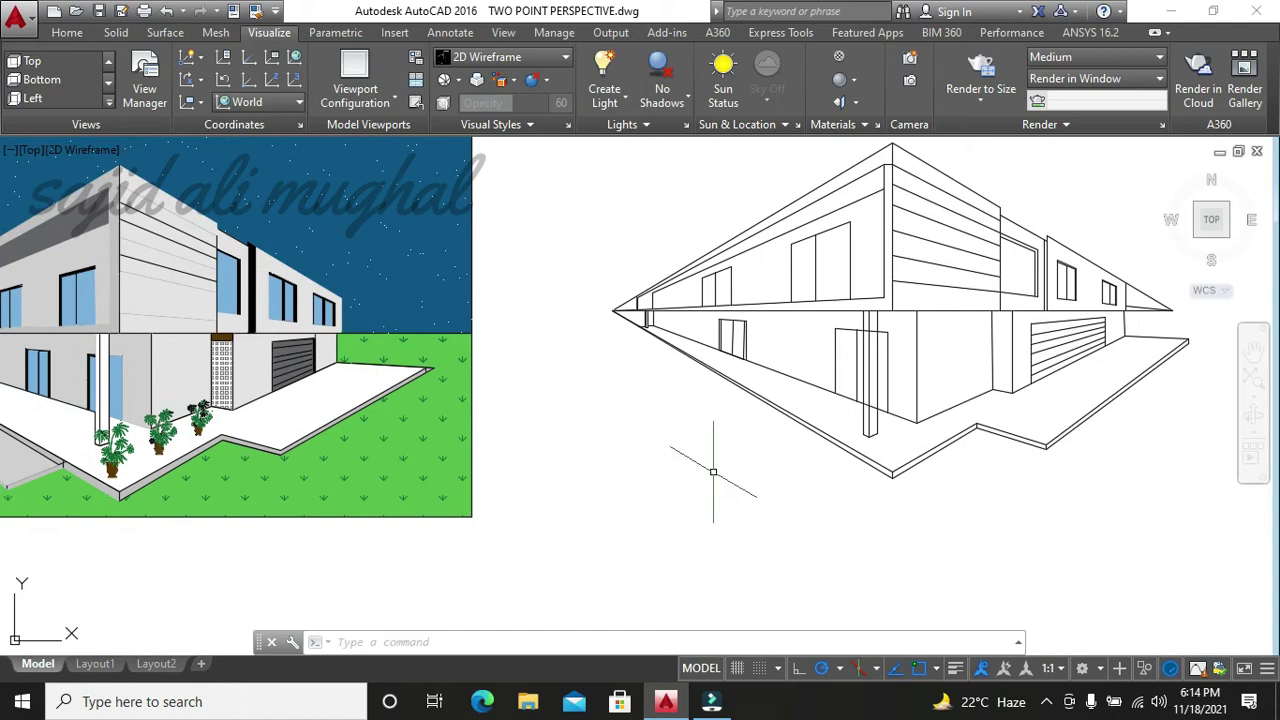
{"action": "middle_click_drag", "start_coordinate": [676, 478], "coordinate": [659, 482]}
{"action": "scroll", "coordinate": [696, 464], "scroll_direction": "down", "scroll_amount": 2}
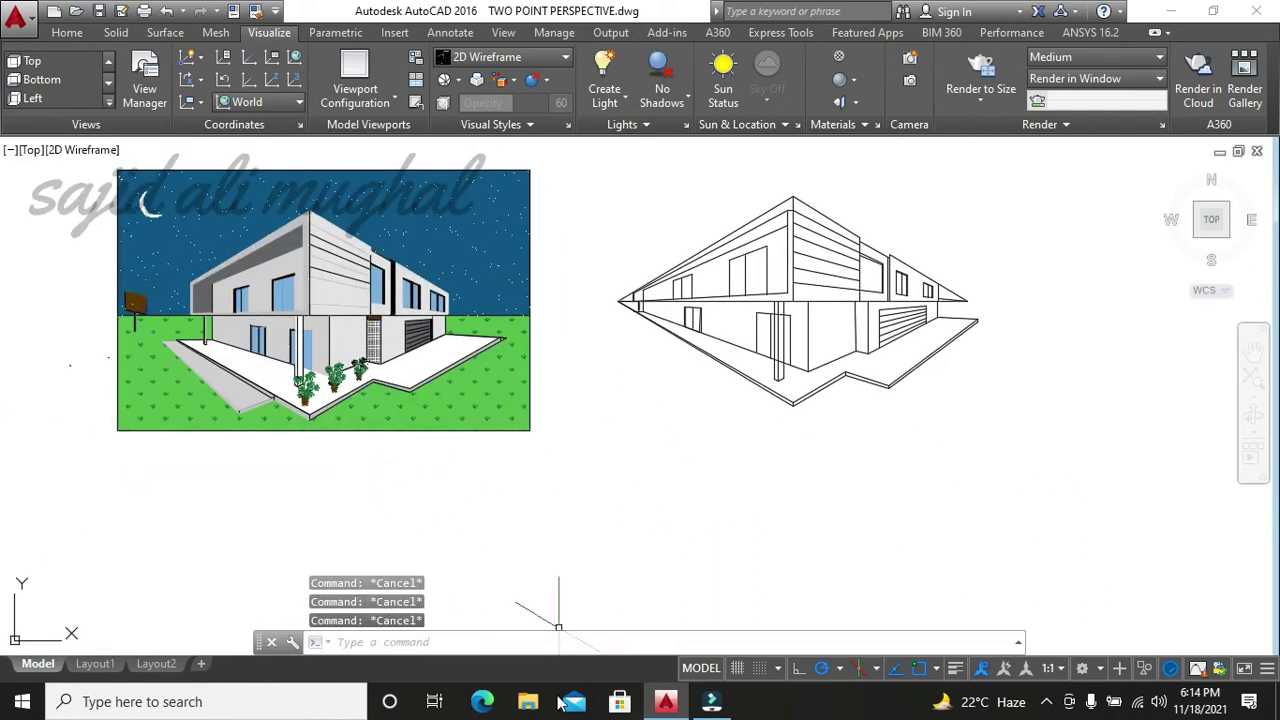
{"action": "left_click", "coordinate": [142, 701]}
{"action": "key", "text": "Escape"}
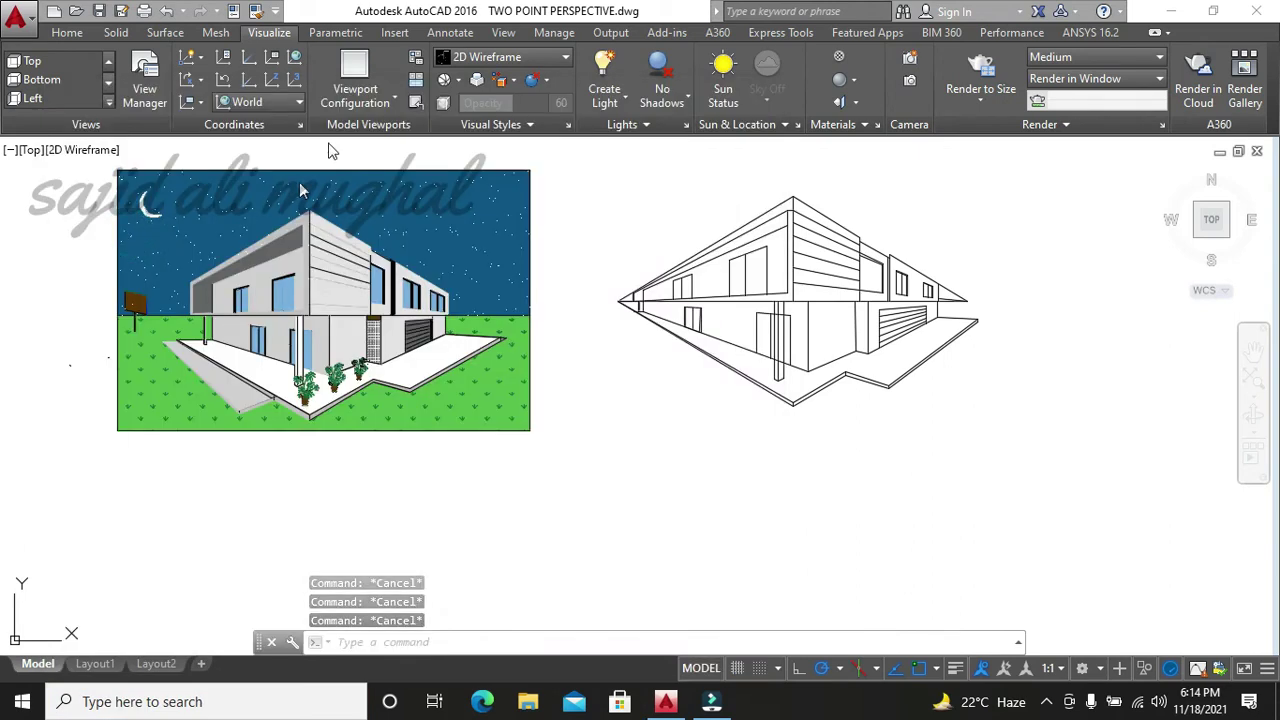
- Search Google for 'cad tree blocks' and open the cad-block.com result in a new tab
{"action": "type", "text": "cad tree"}
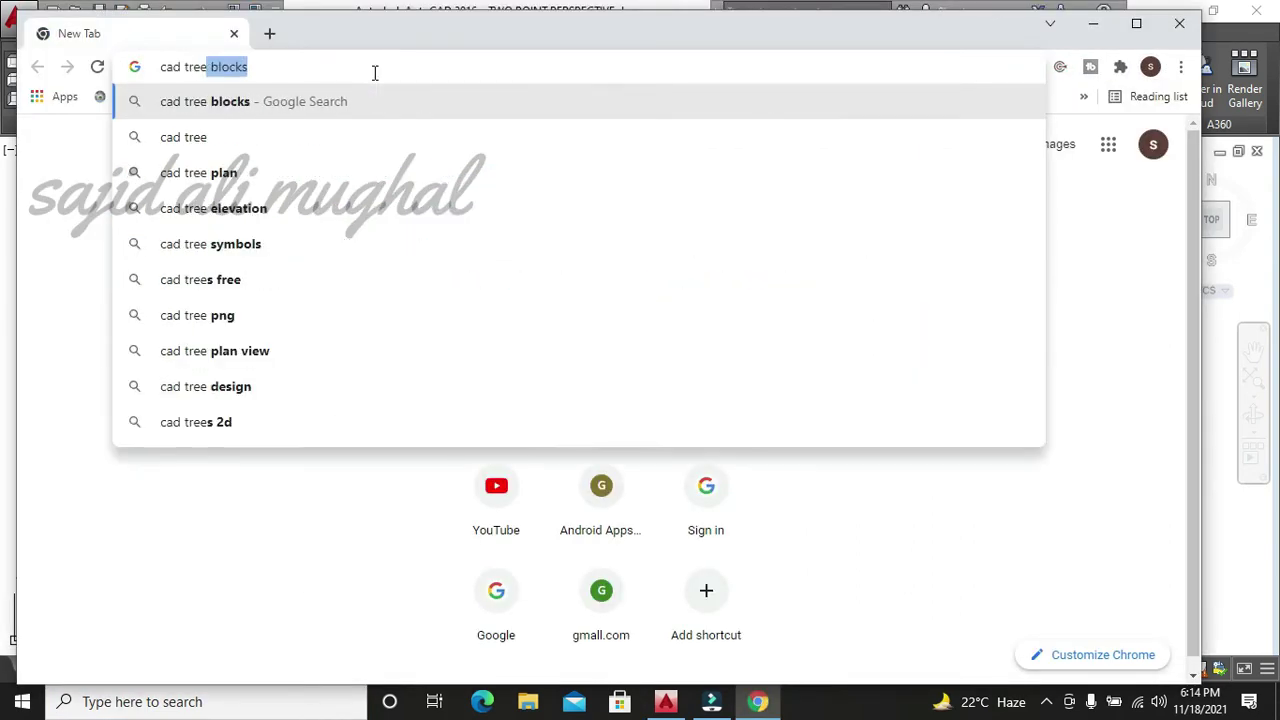
{"action": "key", "text": "Return"}
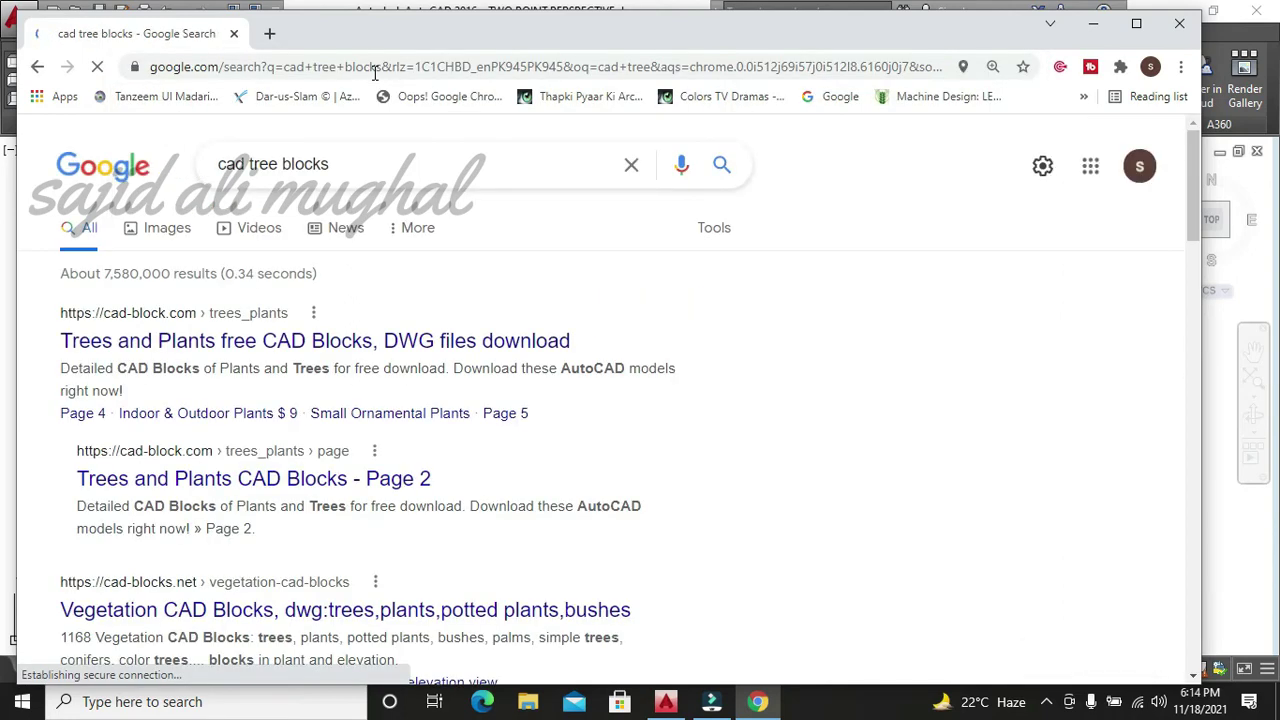
{"action": "right_click", "coordinate": [293, 338]}
{"action": "left_click", "coordinate": [310, 342]}
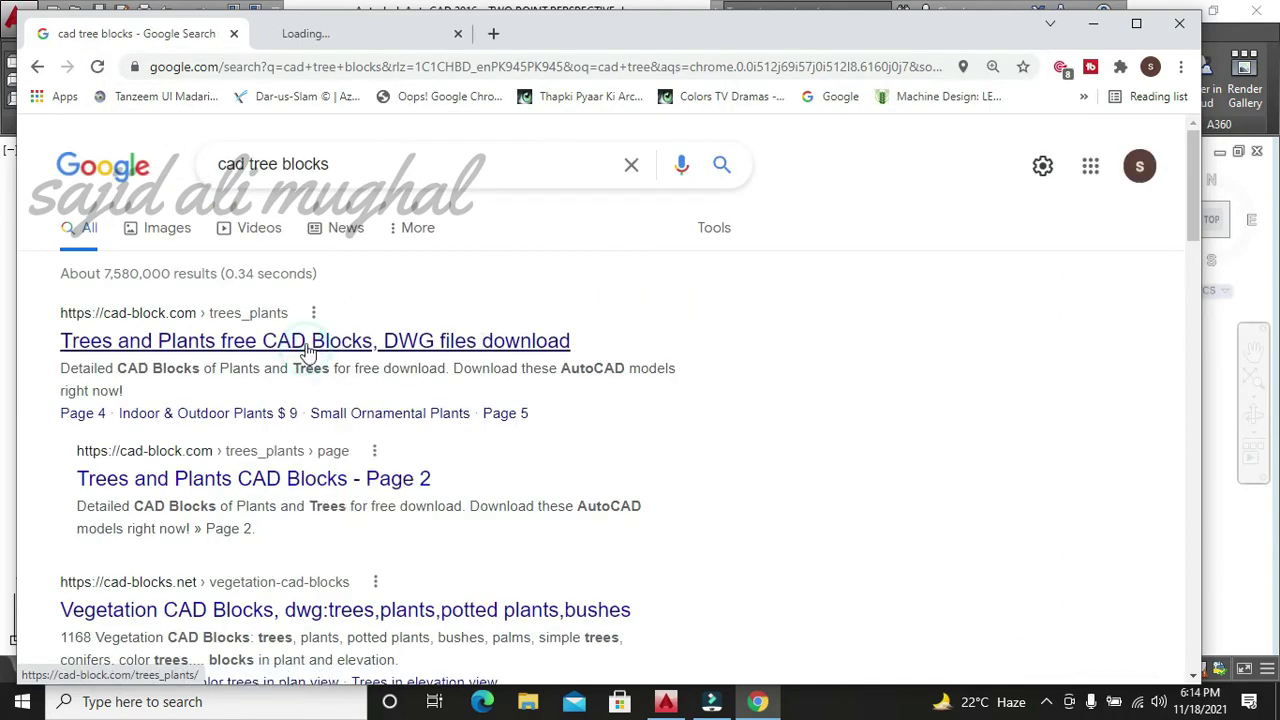
- Refine the search to 'cad tree block pot free download'
{"action": "left_click", "coordinate": [338, 163]}
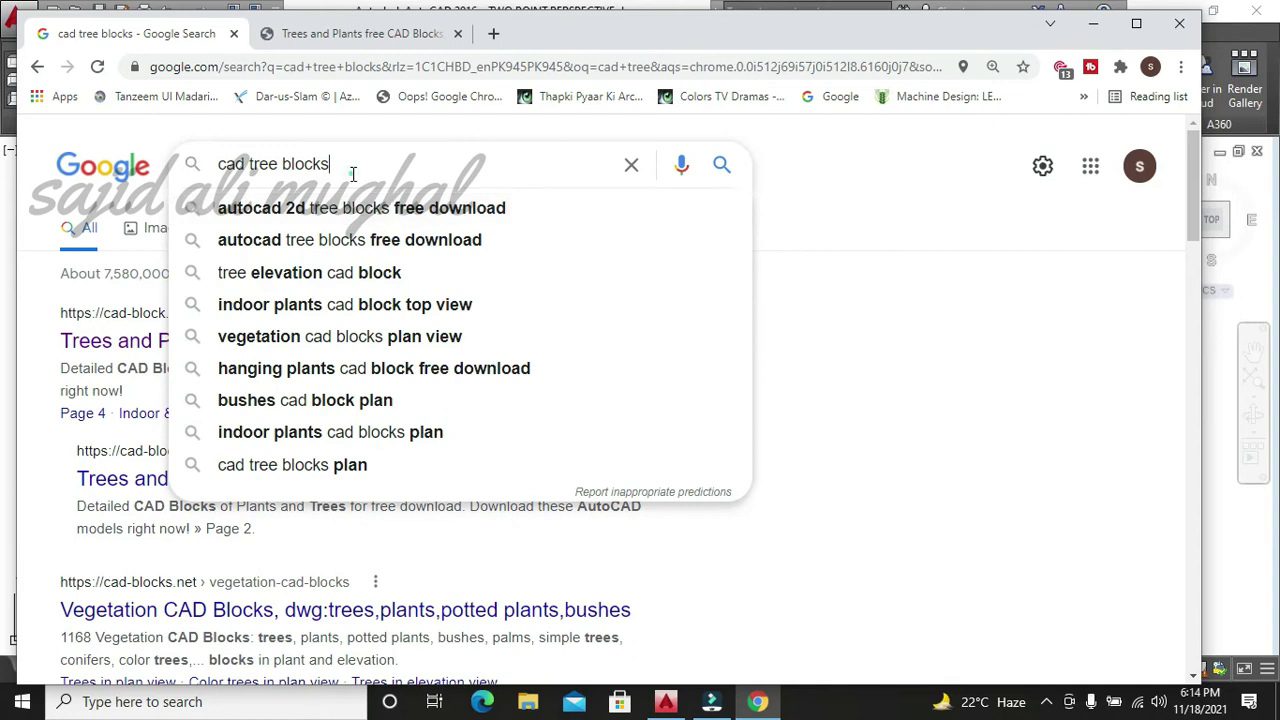
{"action": "type", "text": " p"}
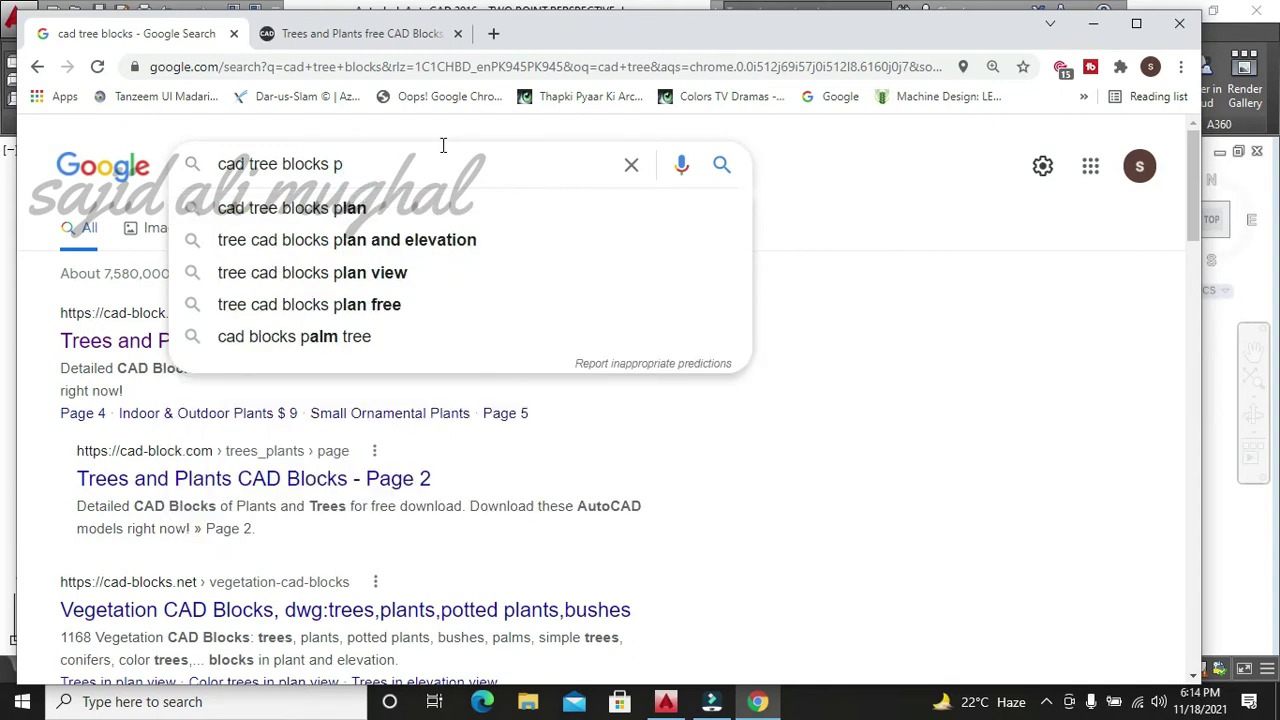
{"action": "type", "text": "ot fre"}
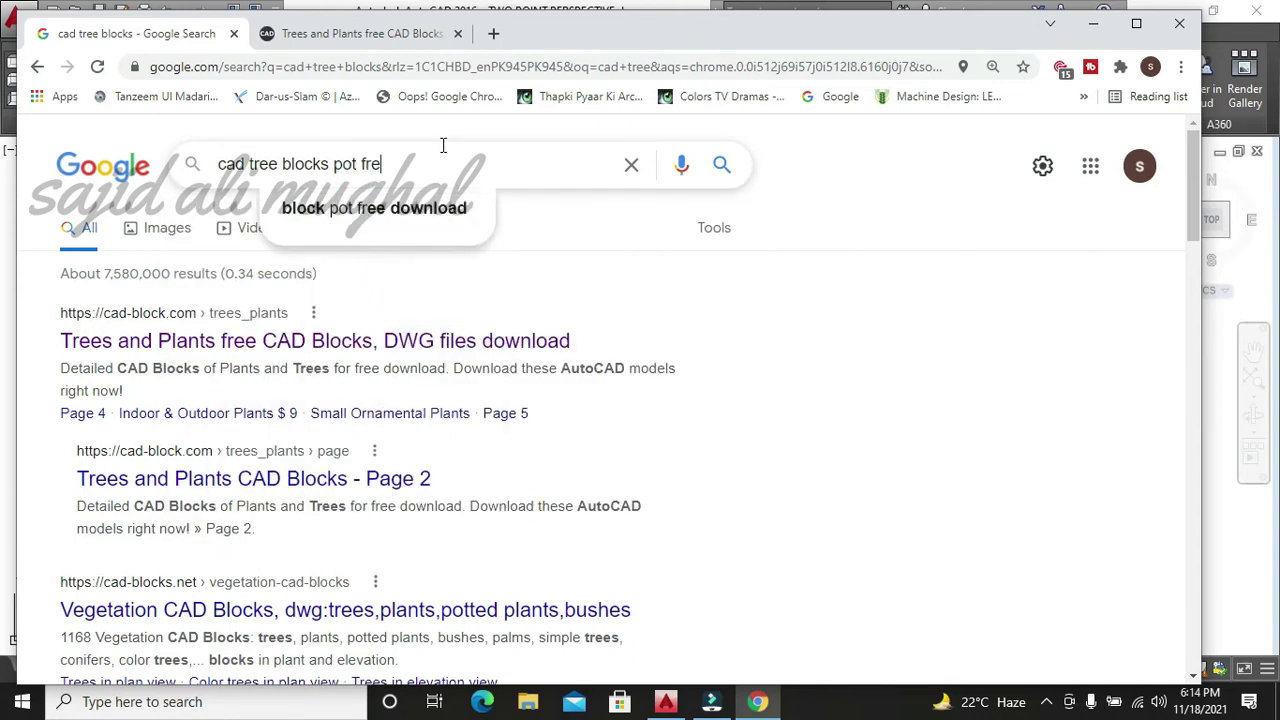
{"action": "type", "text": "e"}
{"action": "left_click", "coordinate": [392, 207]}
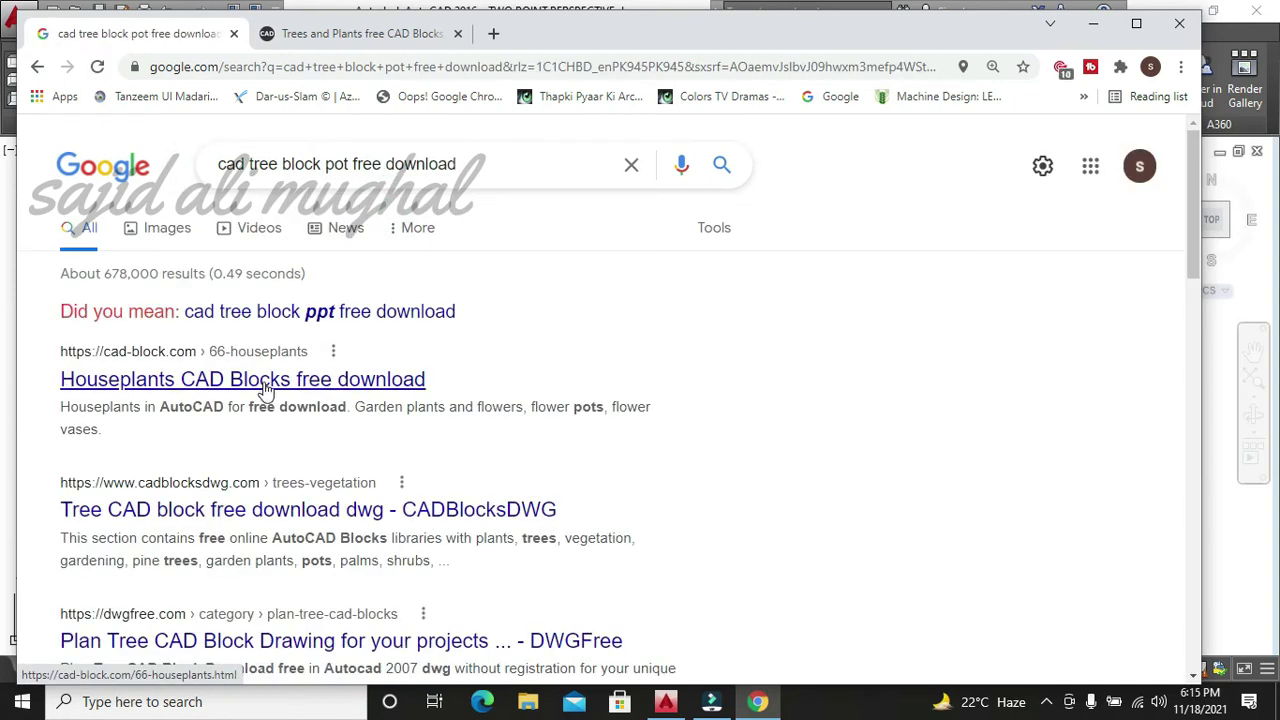
- Browse the Trees and Plants listing, checking the Indoor Plants block page
{"action": "left_click", "coordinate": [358, 34]}
{"action": "scroll", "coordinate": [585, 455], "scroll_direction": "down", "scroll_amount": 1}
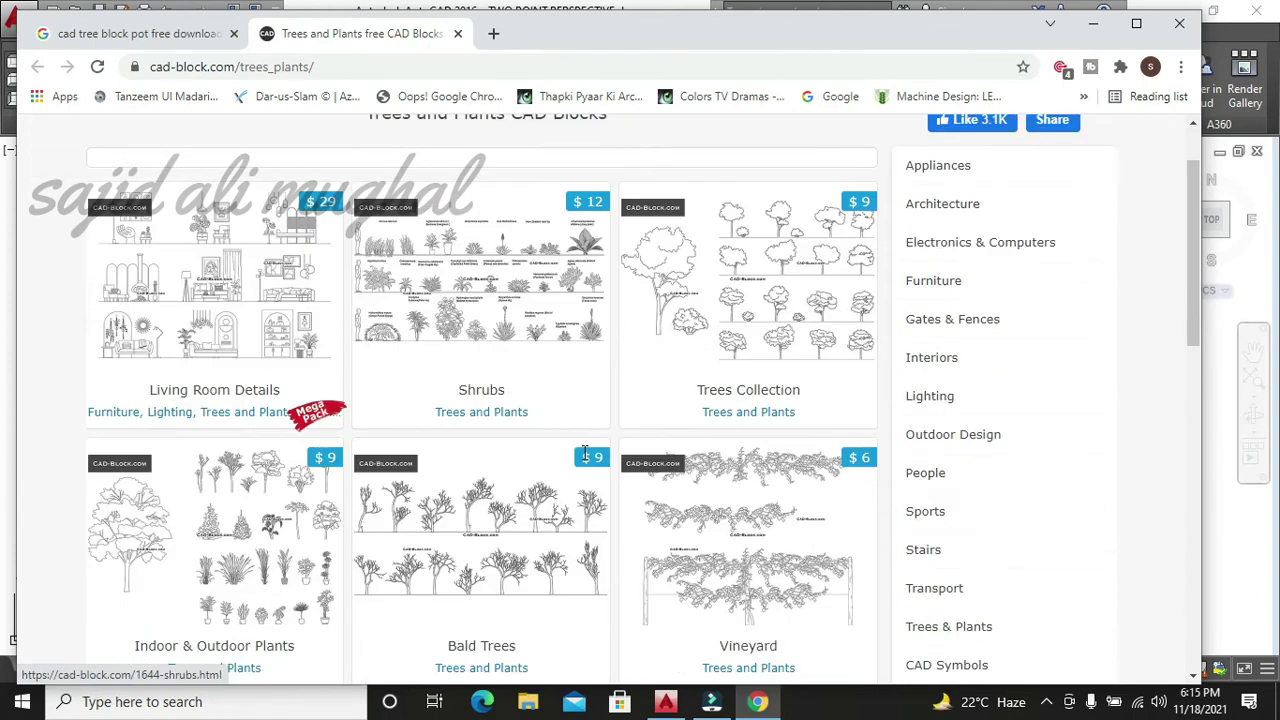
{"action": "scroll", "coordinate": [543, 460], "scroll_direction": "down", "scroll_amount": 3}
{"action": "scroll", "coordinate": [541, 472], "scroll_direction": "down", "scroll_amount": 3}
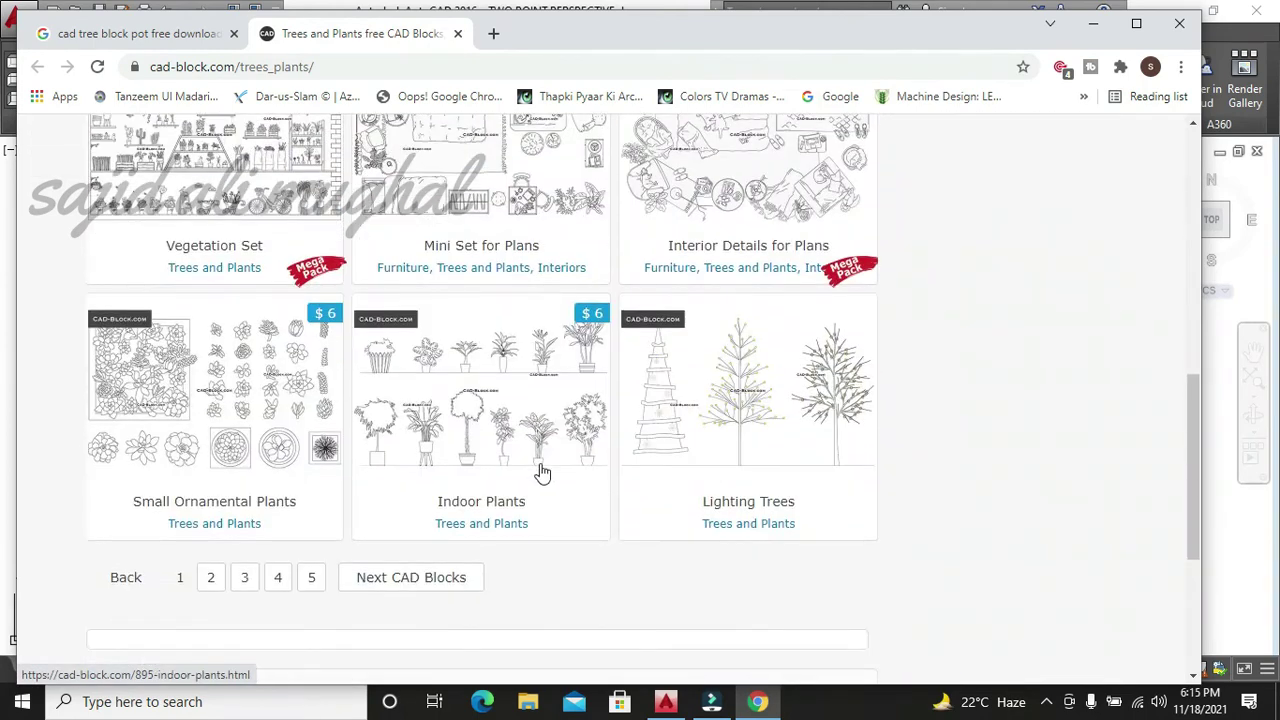
{"action": "left_click", "coordinate": [491, 465]}
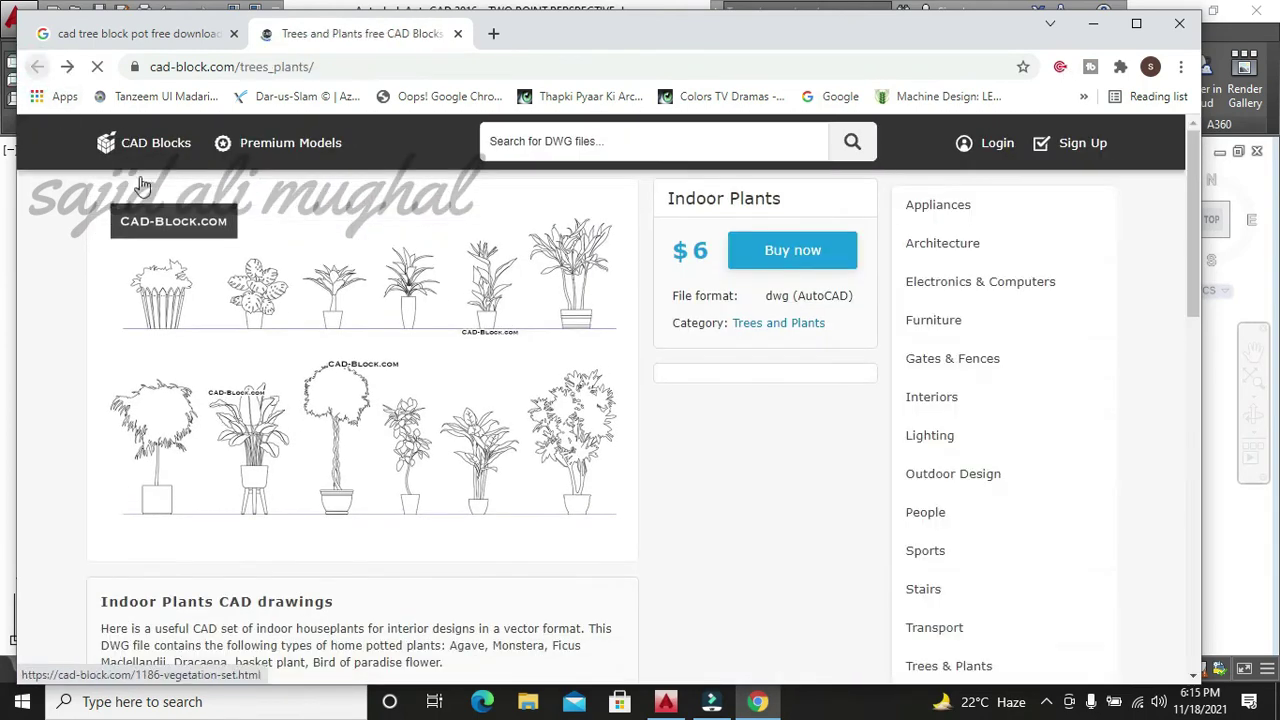
{"action": "key", "text": "alt+Left"}
{"action": "scroll", "coordinate": [323, 390], "scroll_direction": "up", "scroll_amount": 3}
{"action": "scroll", "coordinate": [325, 363], "scroll_direction": "up", "scroll_amount": 3}
{"action": "scroll", "coordinate": [325, 363], "scroll_direction": "up", "scroll_amount": 2}
{"action": "scroll", "coordinate": [325, 363], "scroll_direction": "down", "scroll_amount": 4}
{"action": "scroll", "coordinate": [274, 349], "scroll_direction": "down", "scroll_amount": 5}
- Page through the plant block listings, pages 2 to 4
{"action": "left_click", "coordinate": [208, 305]}
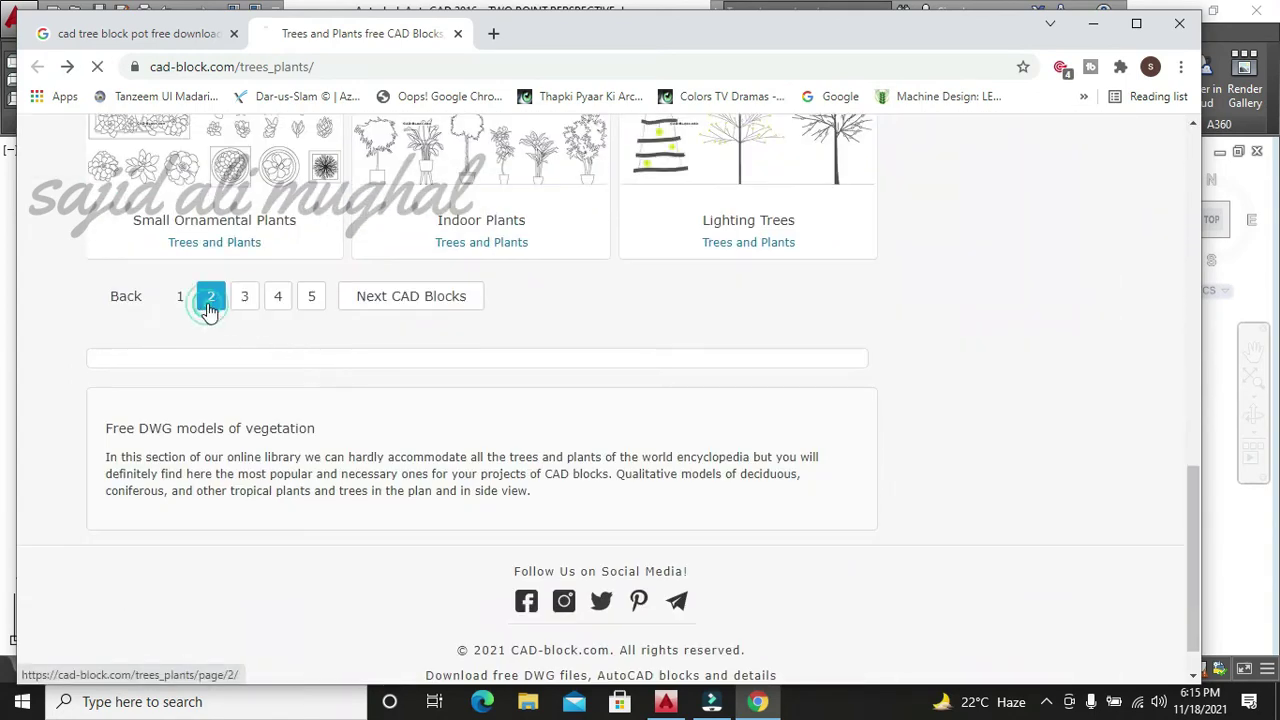
{"action": "scroll", "coordinate": [437, 388], "scroll_direction": "down", "scroll_amount": 3}
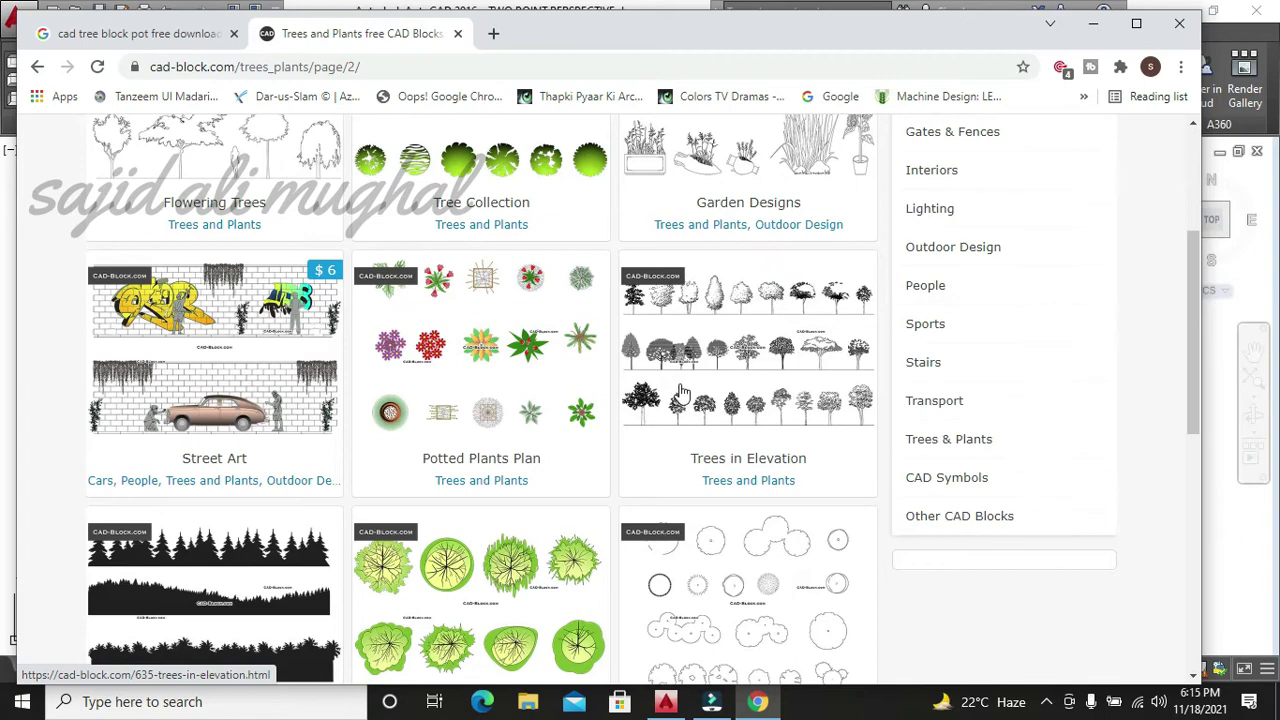
{"action": "scroll", "coordinate": [688, 395], "scroll_direction": "down", "scroll_amount": 2}
{"action": "scroll", "coordinate": [491, 429], "scroll_direction": "down", "scroll_amount": 4}
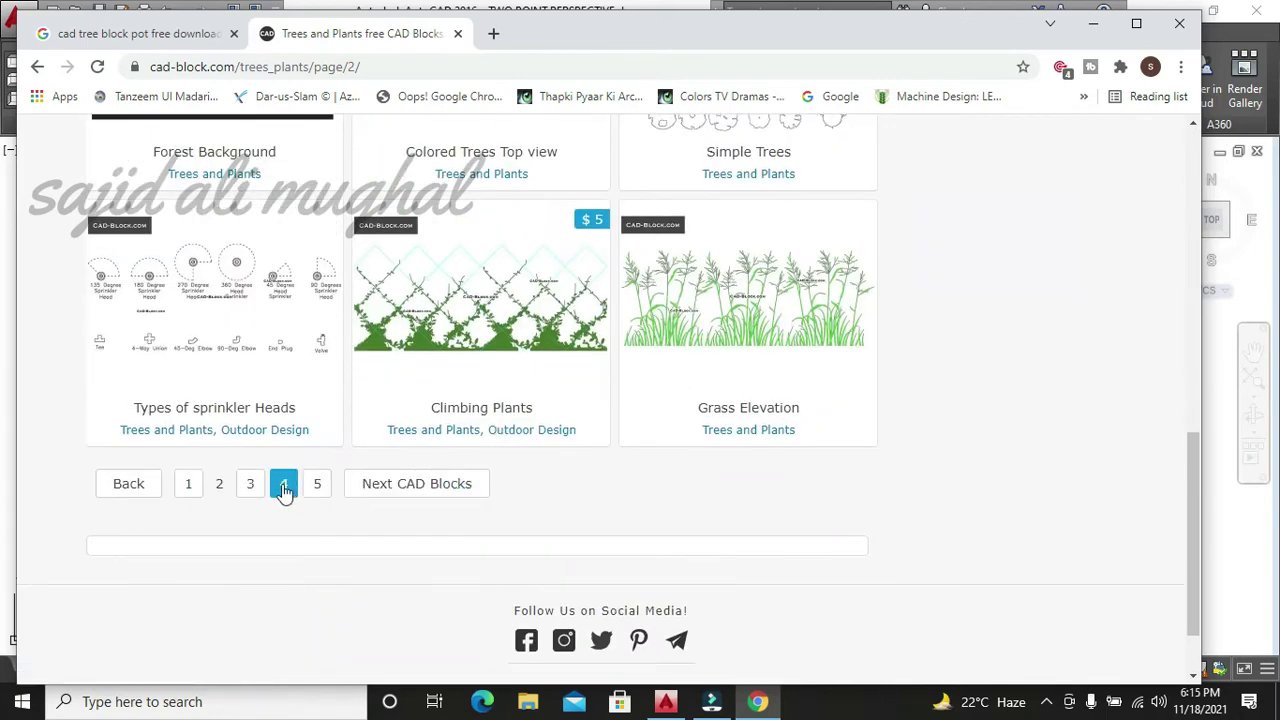
{"action": "left_click", "coordinate": [250, 483]}
{"action": "scroll", "coordinate": [455, 408], "scroll_direction": "down", "scroll_amount": 2}
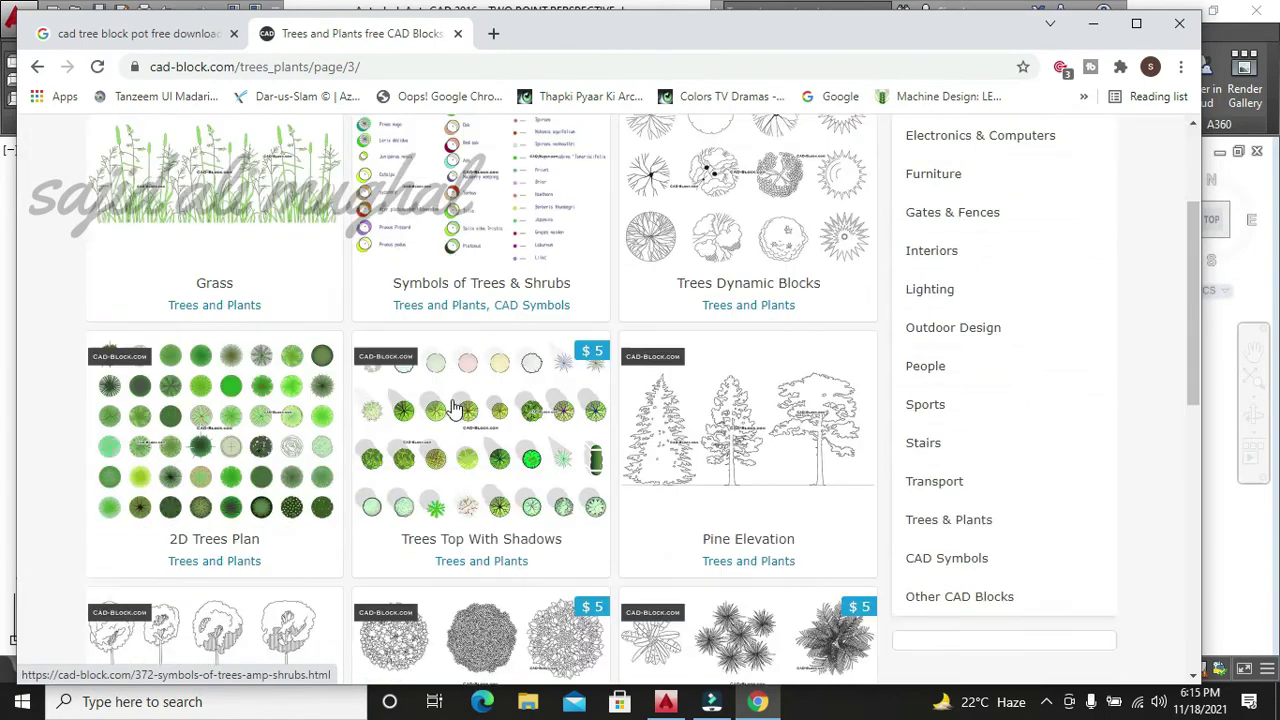
{"action": "scroll", "coordinate": [455, 408], "scroll_direction": "down", "scroll_amount": 3}
{"action": "scroll", "coordinate": [362, 546], "scroll_direction": "down", "scroll_amount": 2}
{"action": "left_click", "coordinate": [280, 580]}
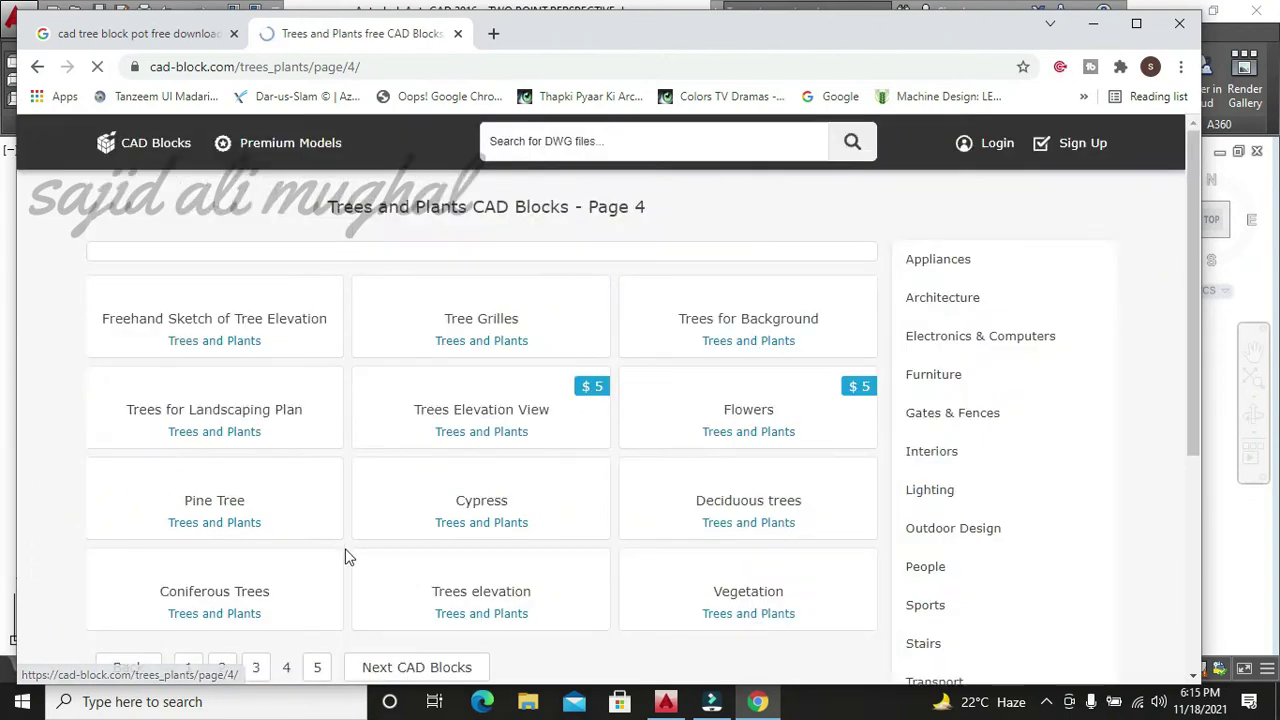
{"action": "key", "text": "alt+Left"}
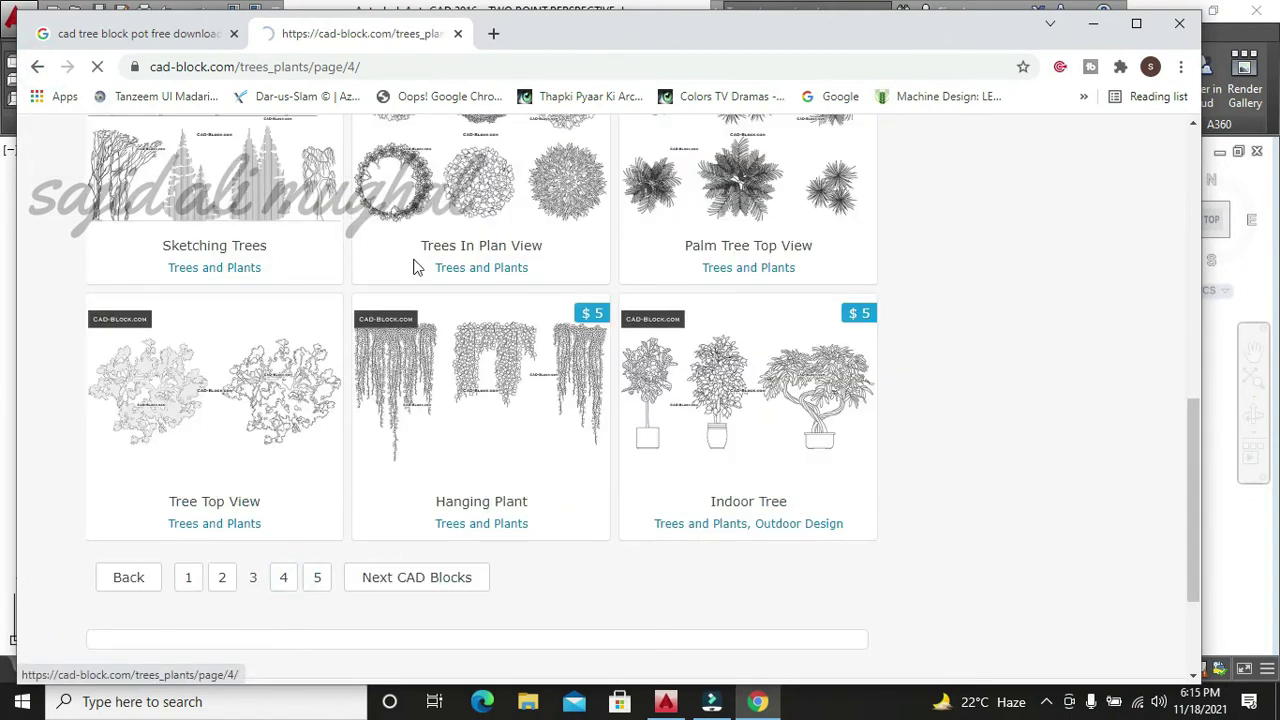
{"action": "scroll", "coordinate": [330, 495], "scroll_direction": "down", "scroll_amount": 4}
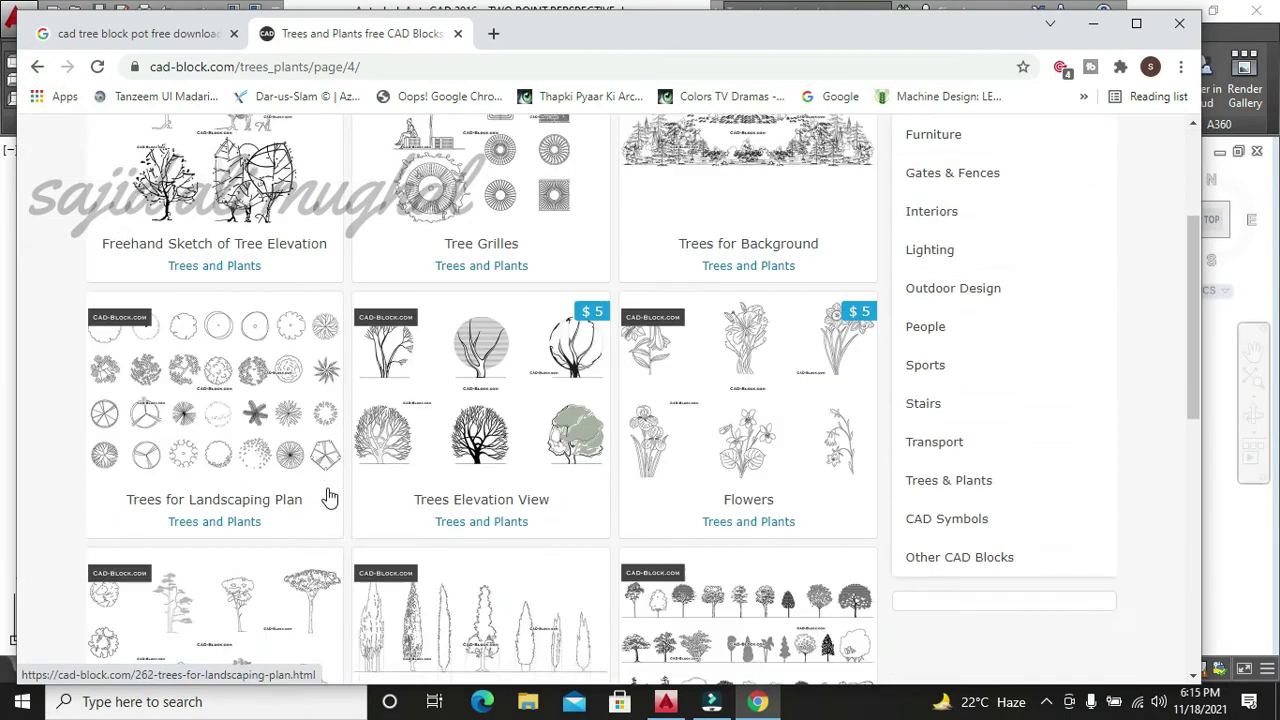
{"action": "scroll", "coordinate": [418, 530], "scroll_direction": "down", "scroll_amount": 3}
{"action": "scroll", "coordinate": [366, 551], "scroll_direction": "down", "scroll_amount": 3}
- On page 5, open Potted plants elevation and download its DWG file
{"action": "left_click", "coordinate": [320, 391]}
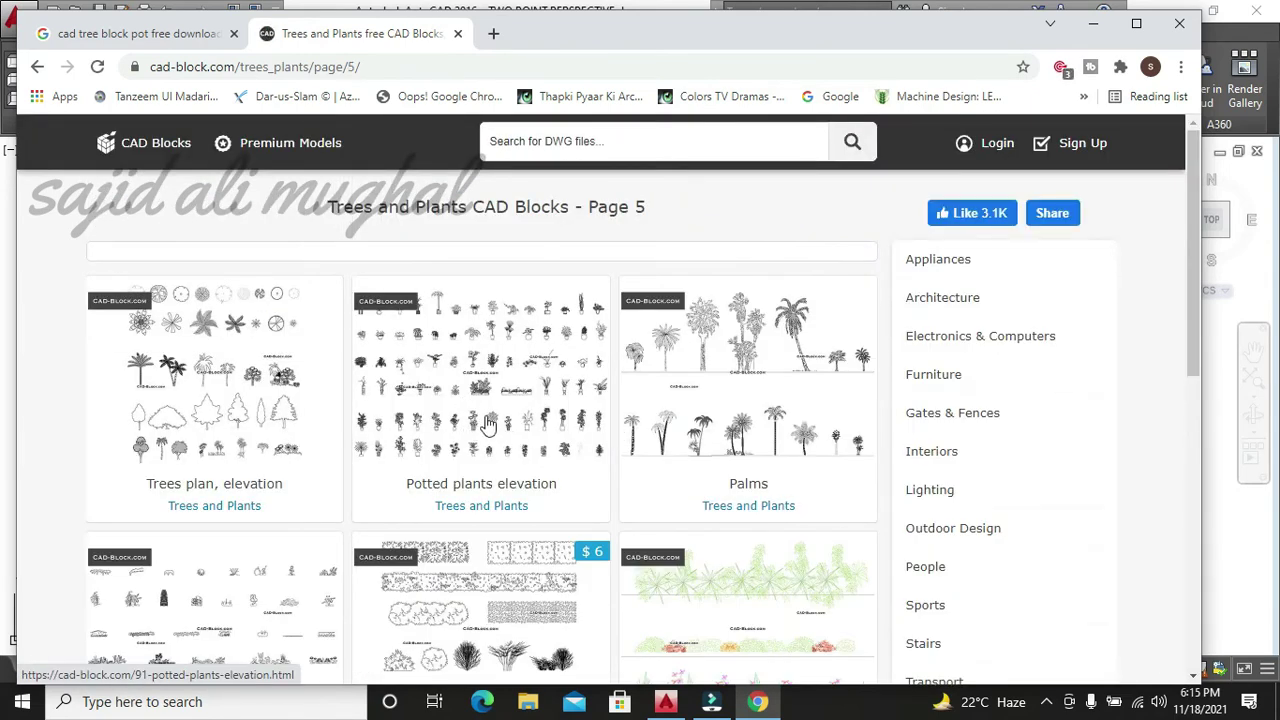
{"action": "left_click", "coordinate": [487, 424]}
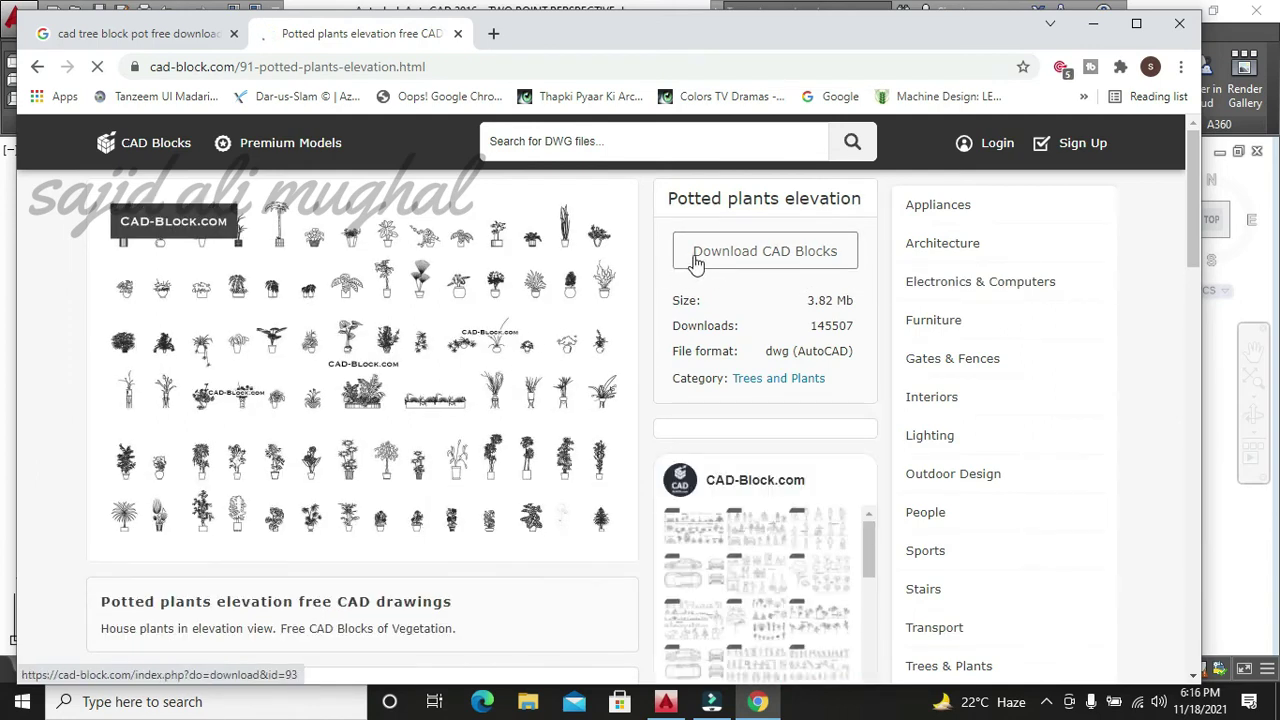
{"action": "left_click", "coordinate": [697, 262]}
{"action": "left_click", "coordinate": [140, 655]}
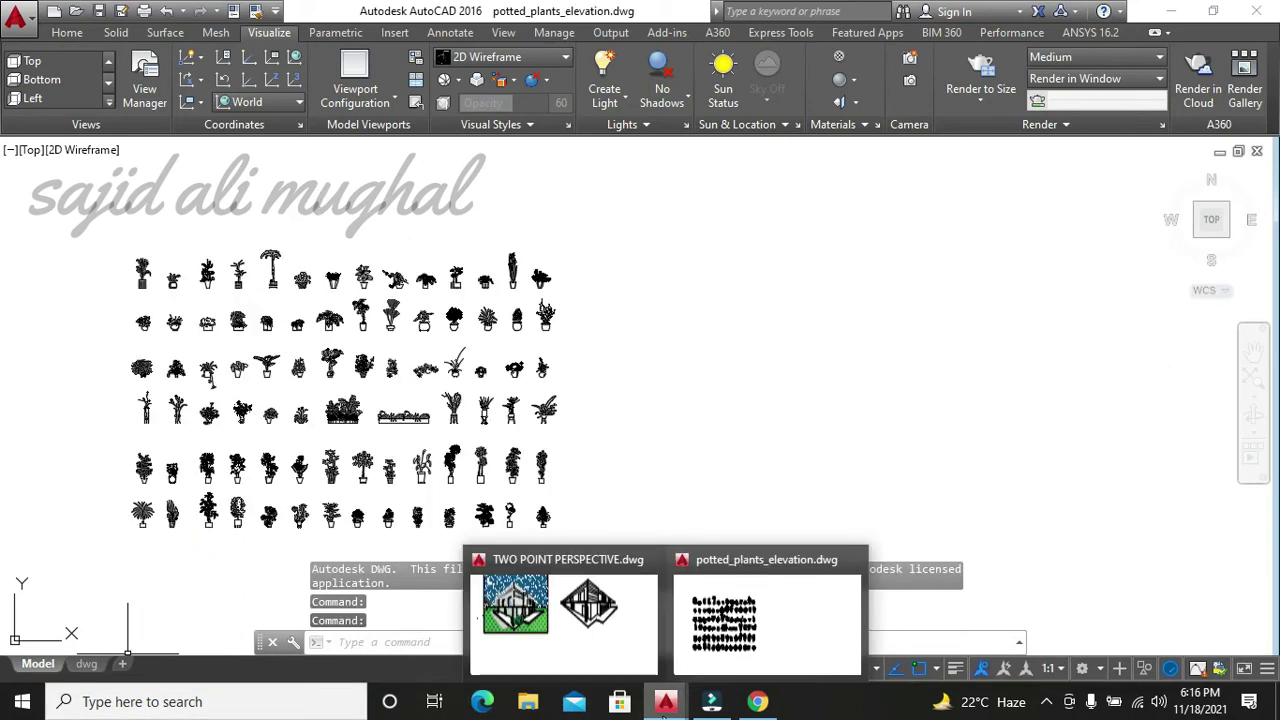
- Zoom in on the potted plants and copy one top-row plant block with Ctrl+C
{"action": "scroll", "coordinate": [272, 285], "scroll_direction": "up", "scroll_amount": 4}
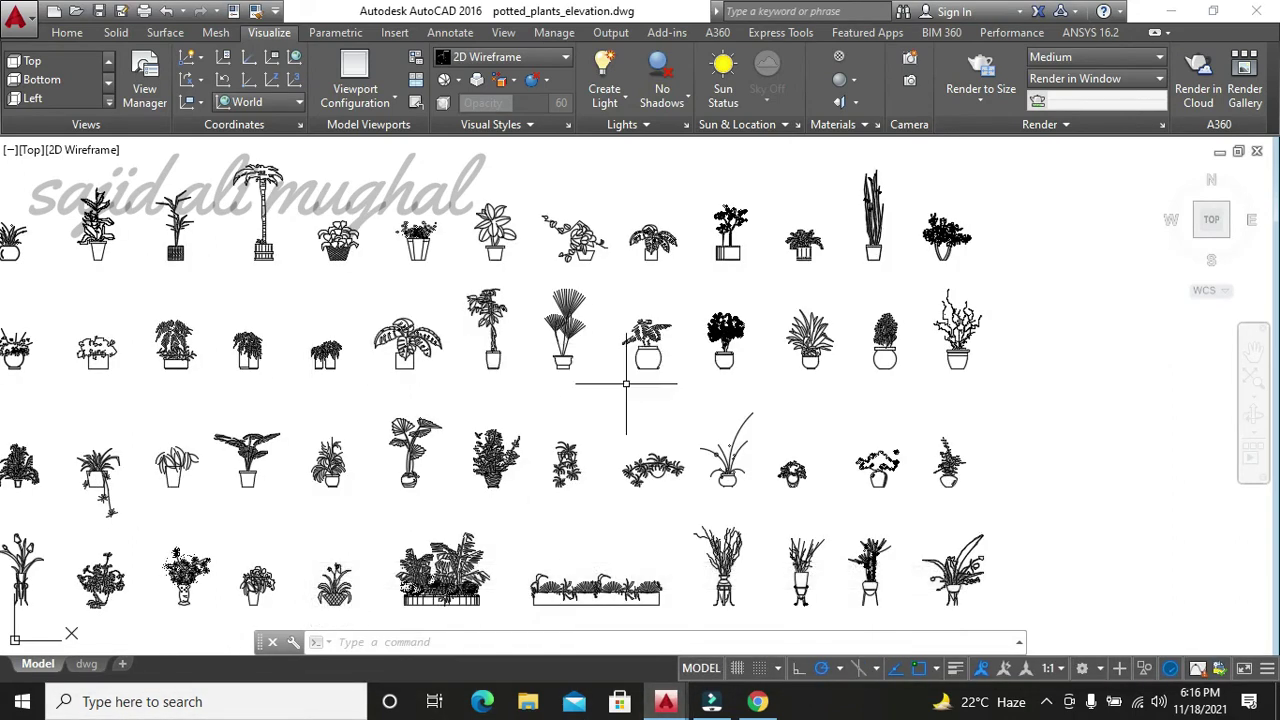
{"action": "scroll", "coordinate": [775, 382], "scroll_direction": "up", "scroll_amount": 4}
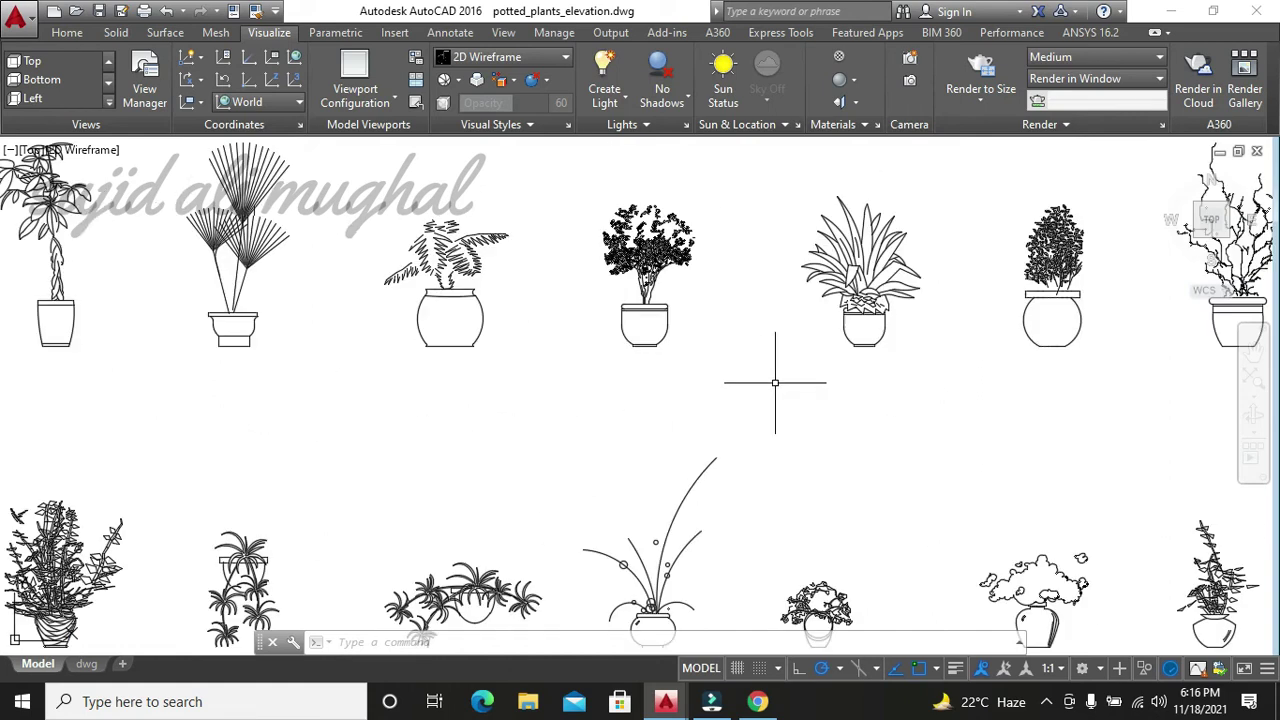
{"action": "scroll", "coordinate": [577, 401], "scroll_direction": "down", "scroll_amount": 4}
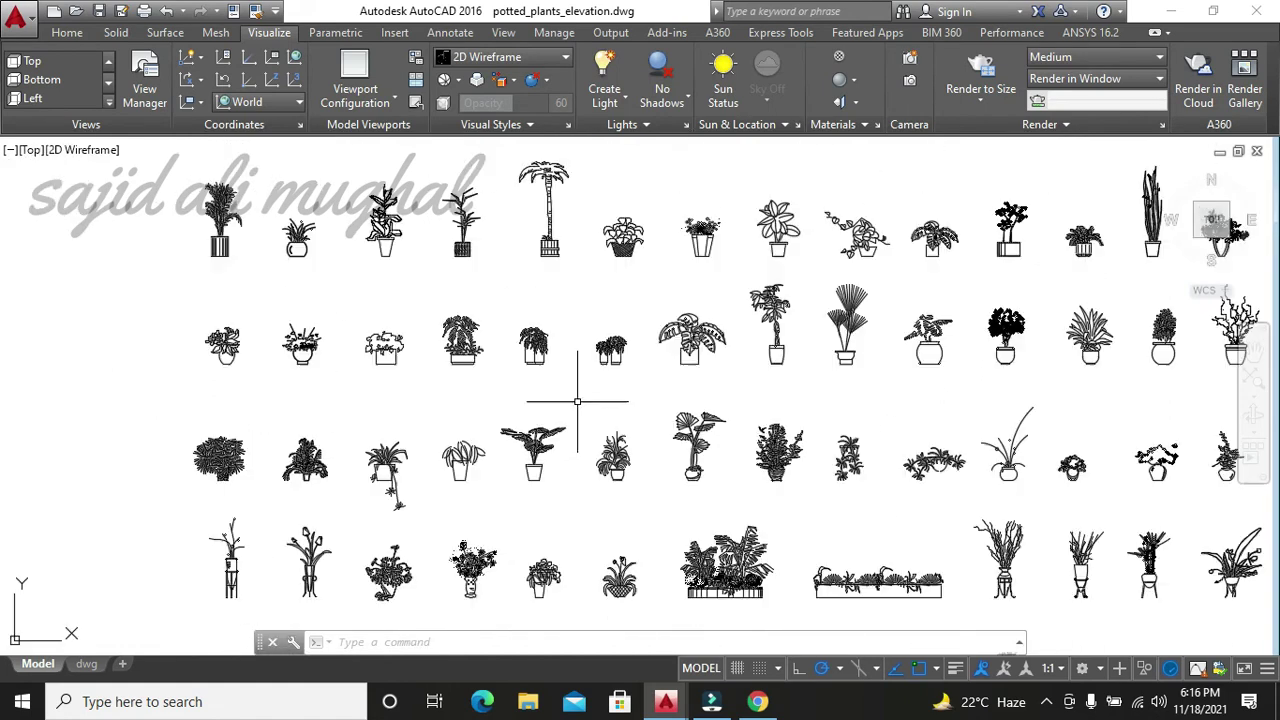
{"action": "left_click", "coordinate": [778, 240]}
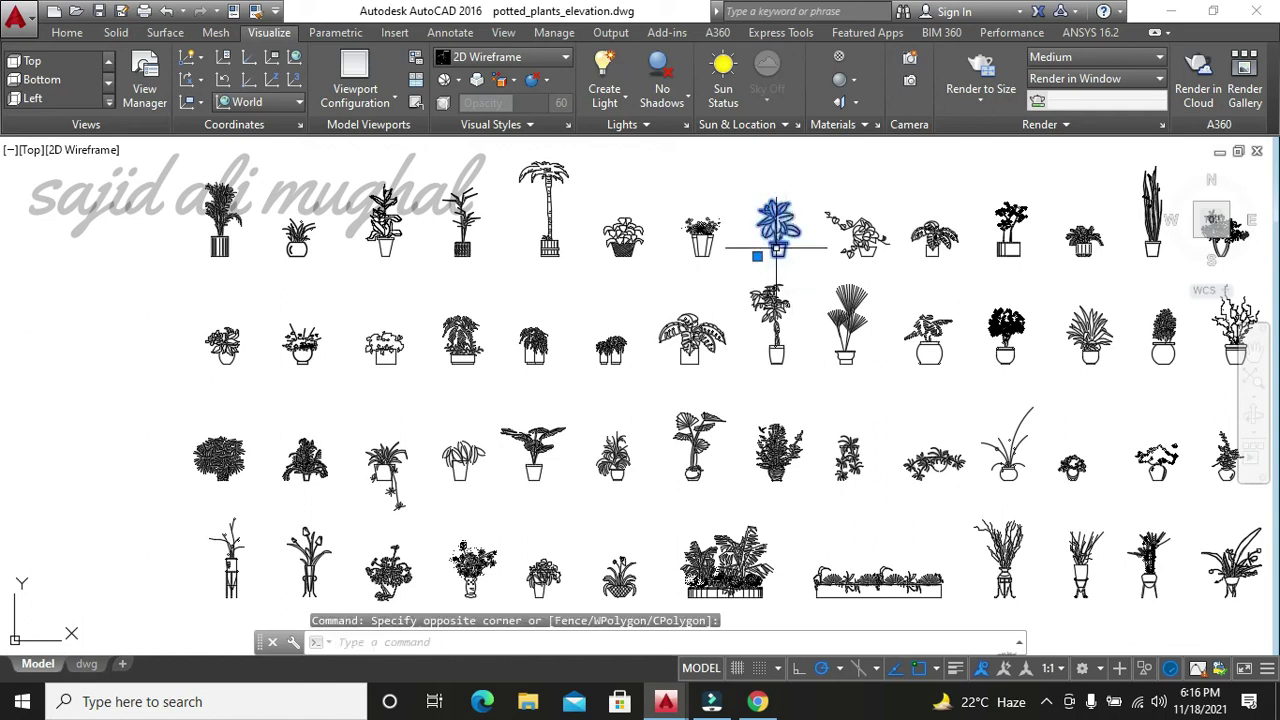
{"action": "key", "text": "ctrl+c"}
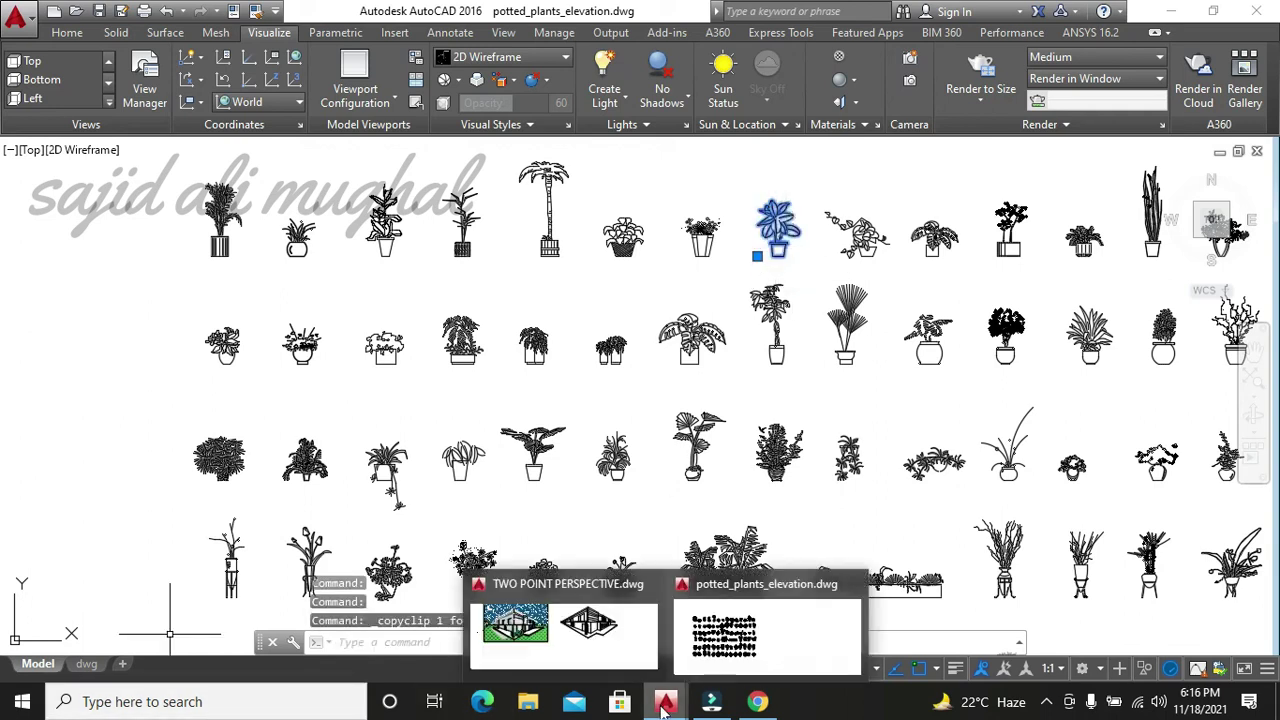
- Paste the plant into TWO POINT PERSPECTIVE.dwg and zoom to show the whole drawing
{"action": "left_click", "coordinate": [557, 610]}
{"action": "key", "text": "ctrl+v"}
{"action": "left_click", "coordinate": [665, 510]}
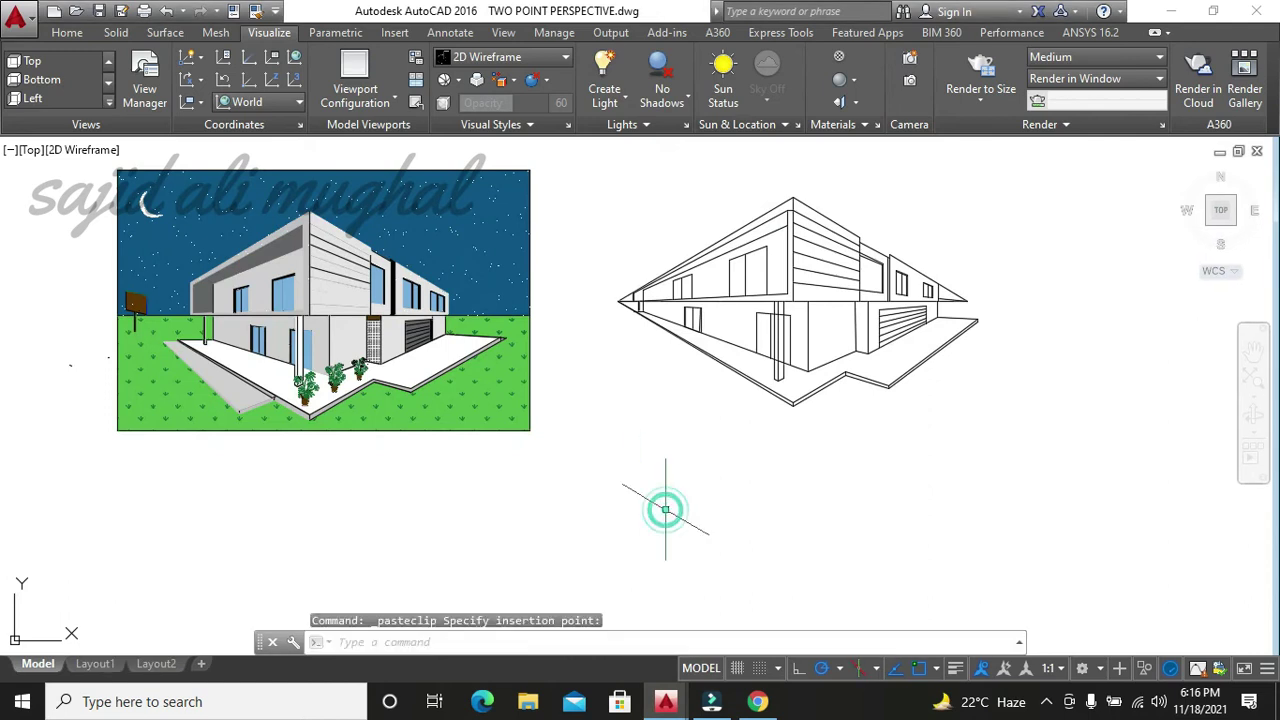
{"action": "scroll", "coordinate": [702, 539], "scroll_direction": "down", "scroll_amount": 4}
{"action": "left_click", "coordinate": [686, 523]}
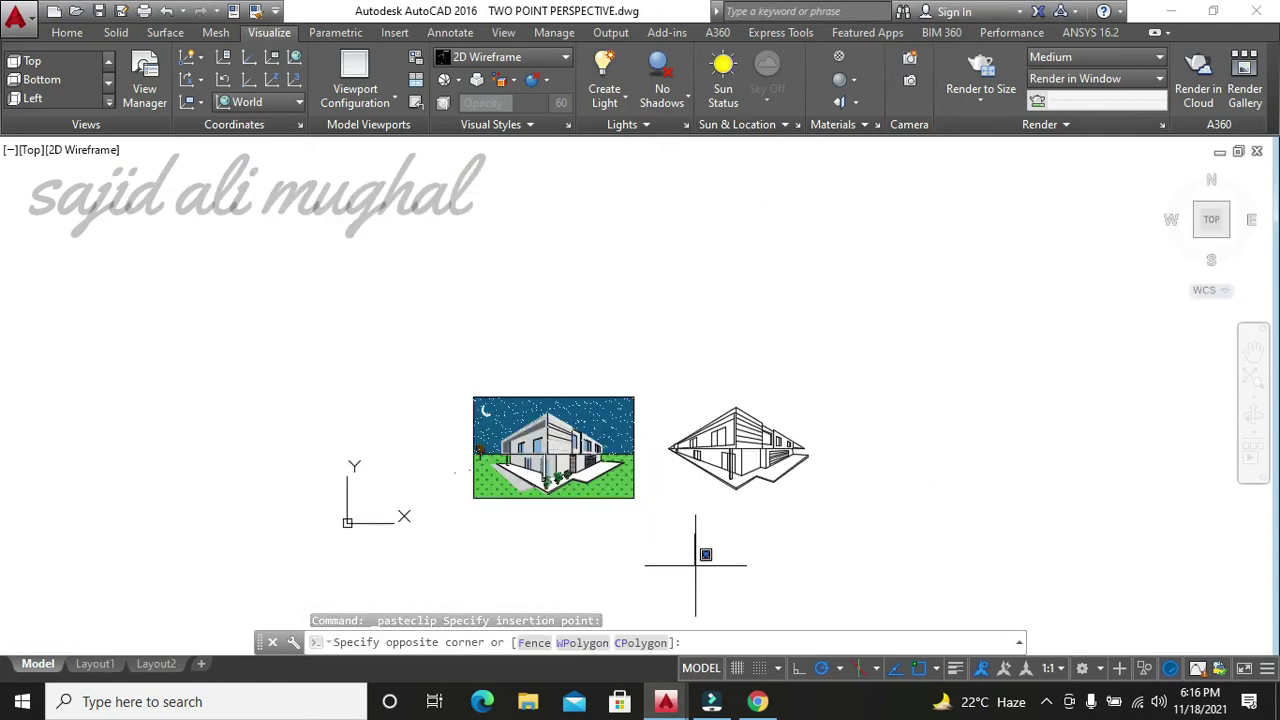
{"action": "key", "text": "Escape"}
{"action": "key", "text": "Escape"}
{"action": "key", "text": "Escape"}
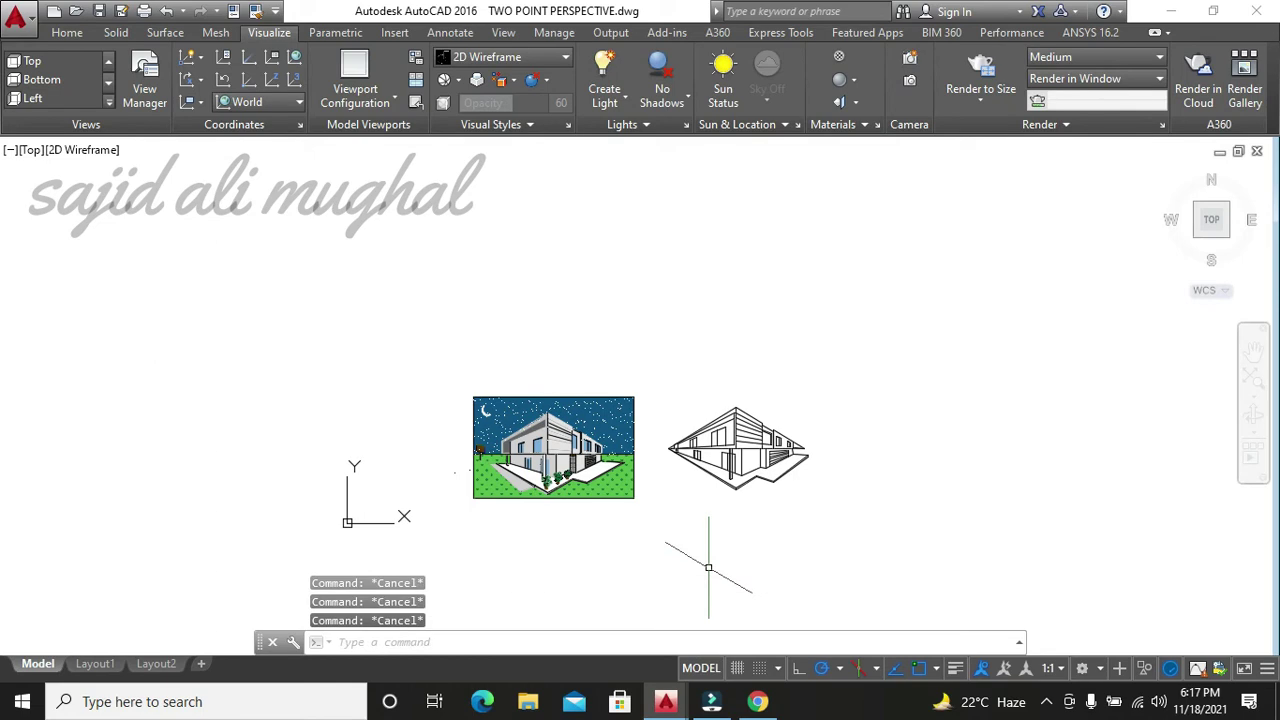
{"action": "type", "text": "z"}
{"action": "key", "text": "Return"}
{"action": "type", "text": "a"}
{"action": "key", "text": "Return"}
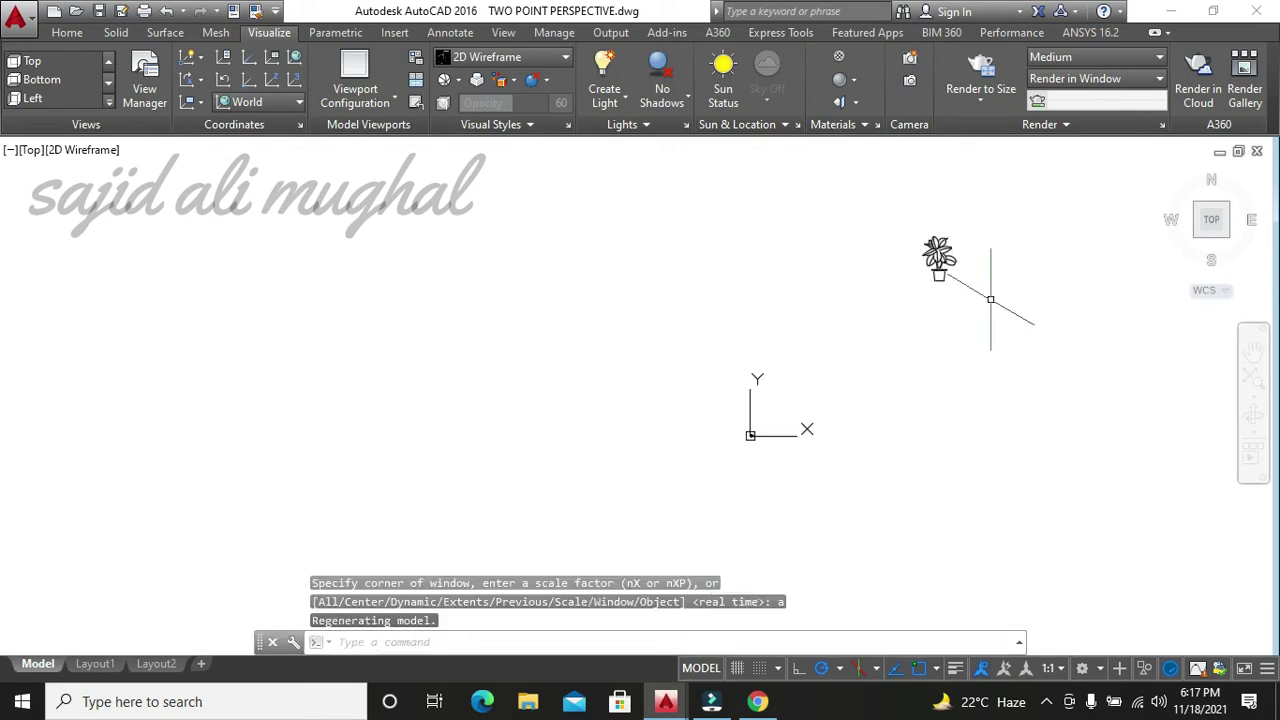
- Scale the pasted plant by reference to suit the house drawing
{"action": "left_click", "coordinate": [957, 311]}
{"action": "left_click", "coordinate": [925, 240]}
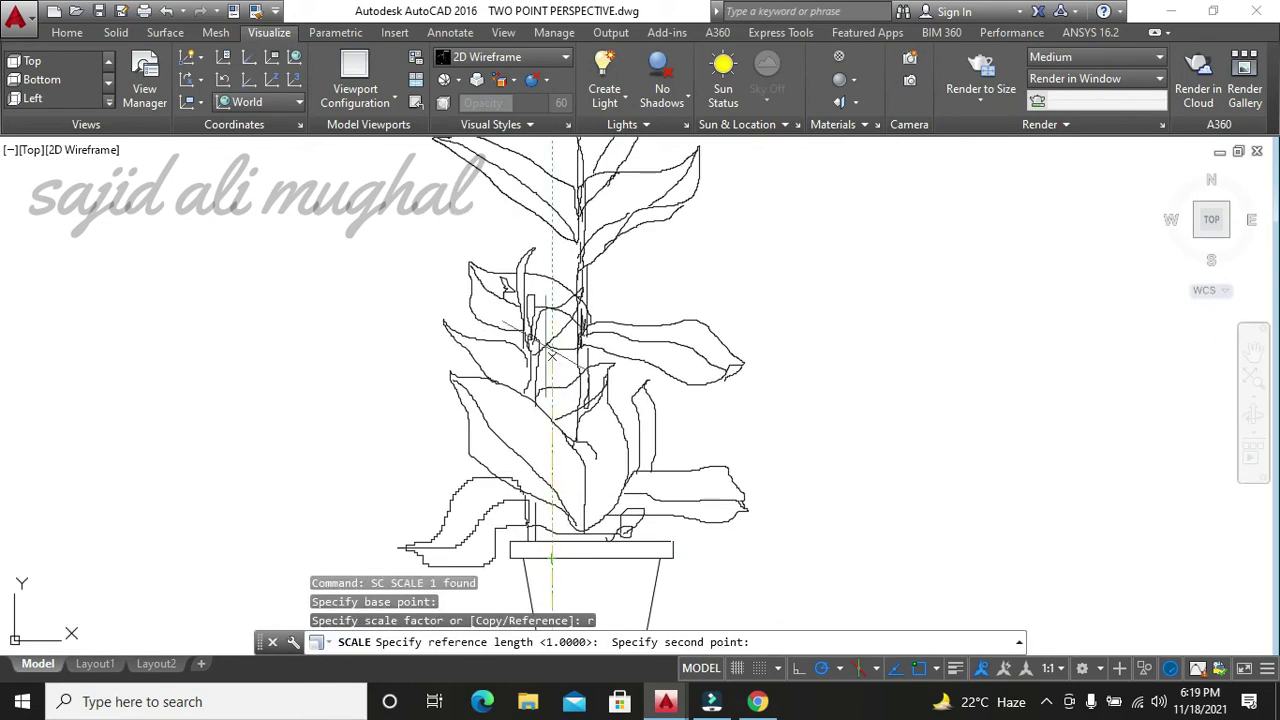
{"action": "scroll", "coordinate": [569, 322], "scroll_direction": "up", "scroll_amount": 1}
{"action": "left_click", "coordinate": [594, 206]}
{"action": "scroll", "coordinate": [608, 400], "scroll_direction": "down", "scroll_amount": 3}
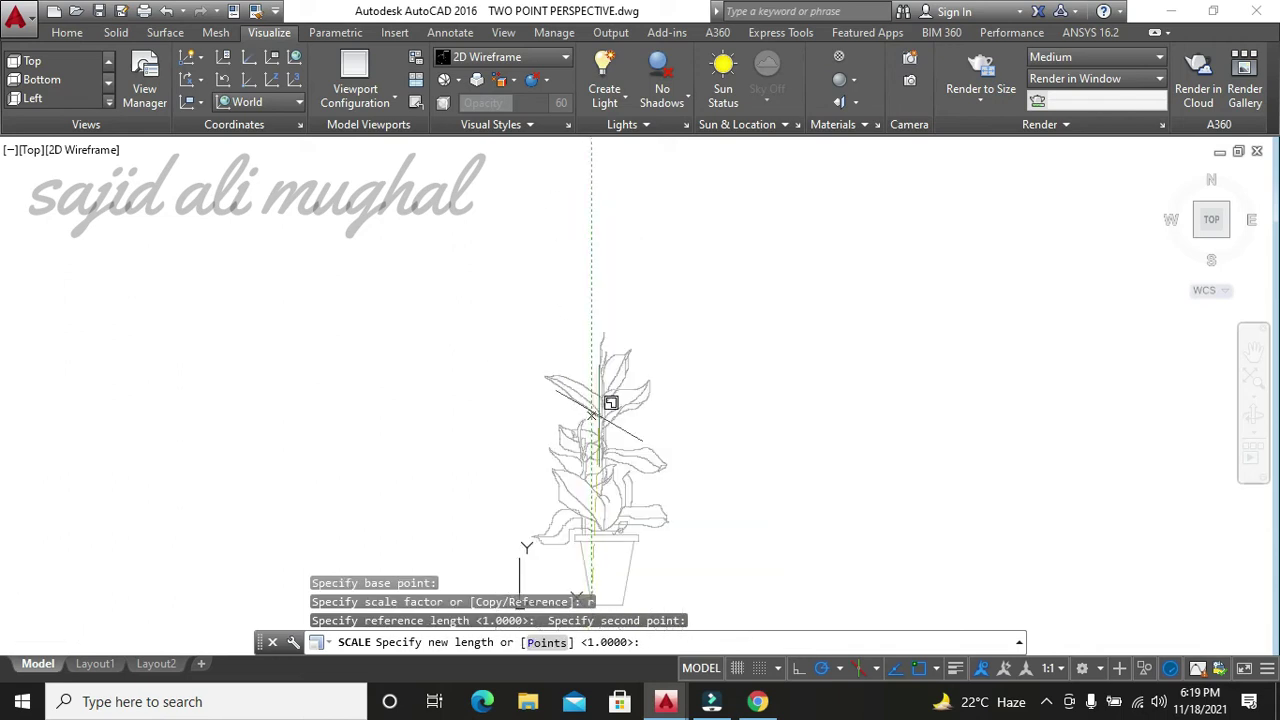
{"action": "middle_click_drag", "start_coordinate": [596, 494], "coordinate": [491, 357]}
{"action": "scroll", "coordinate": [560, 355], "scroll_direction": "up", "scroll_amount": 2}
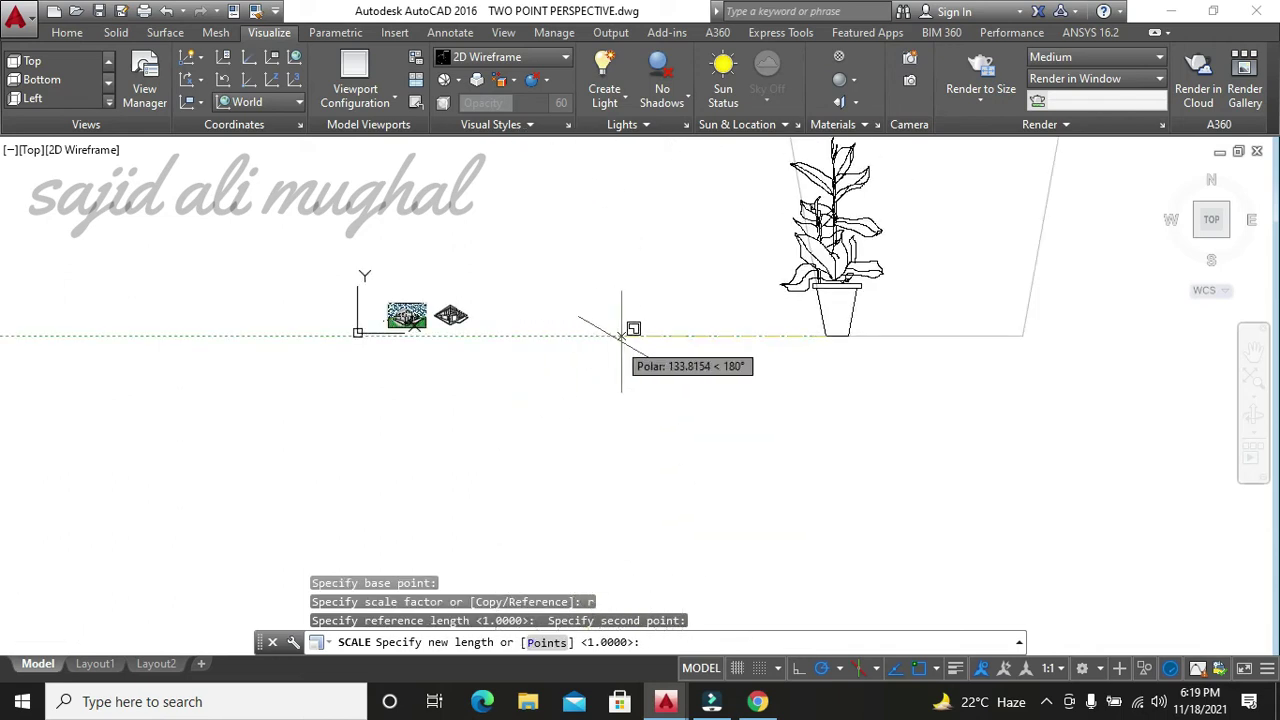
{"action": "left_click", "coordinate": [822, 320]}
- Move the resized plant to the right of the house
{"action": "left_click", "coordinate": [857, 320]}
{"action": "left_click", "coordinate": [728, 271]}
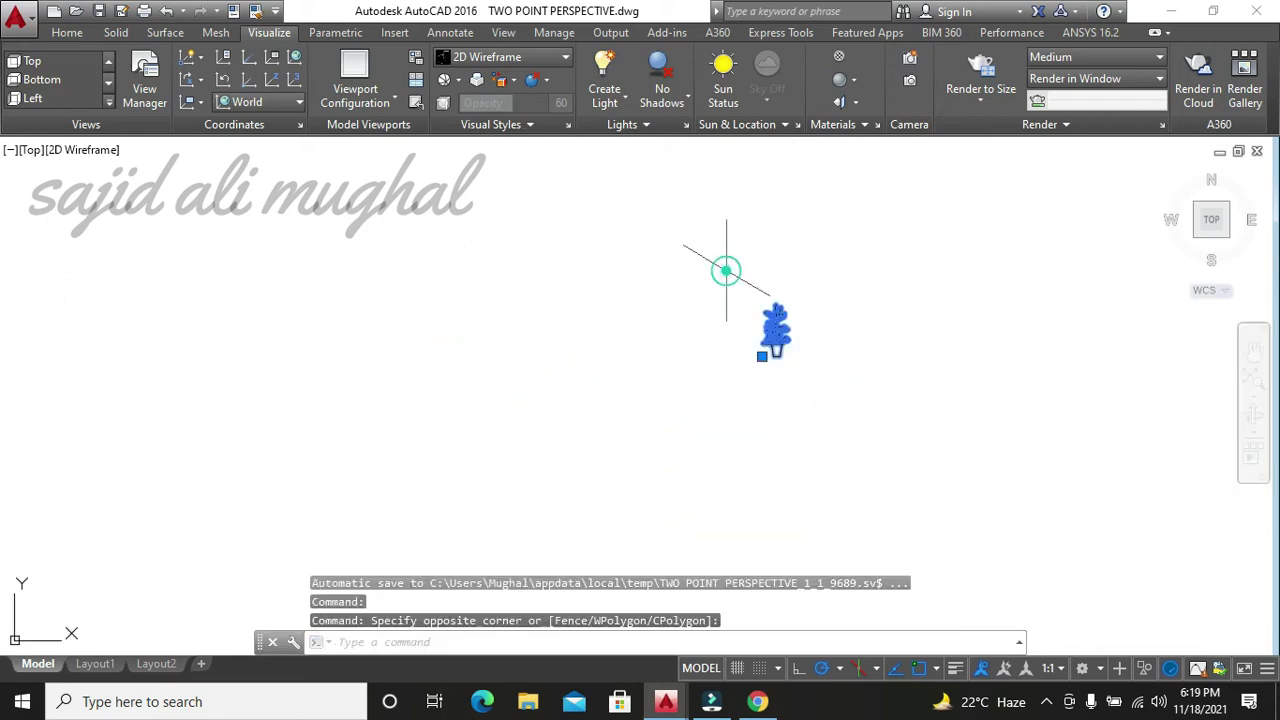
{"action": "type", "text": "m"}
{"action": "key", "text": "Return"}
{"action": "left_click", "coordinate": [776, 370]}
{"action": "scroll", "coordinate": [491, 349], "scroll_direction": "up", "scroll_amount": 1}
{"action": "scroll", "coordinate": [563, 329], "scroll_direction": "up", "scroll_amount": 2}
{"action": "scroll", "coordinate": [524, 492], "scroll_direction": "up", "scroll_amount": 2}
{"action": "scroll", "coordinate": [524, 492], "scroll_direction": "down", "scroll_amount": 3}
{"action": "left_click", "coordinate": [737, 437]}
- Shrink the plant with SCALE by a factor of 0.01
{"action": "left_click", "coordinate": [780, 437]}
{"action": "left_click", "coordinate": [700, 270]}
{"action": "type", "text": "sc"}
{"action": "key", "text": "Return"}
{"action": "left_click", "coordinate": [726, 386]}
{"action": "type", "text": "."}
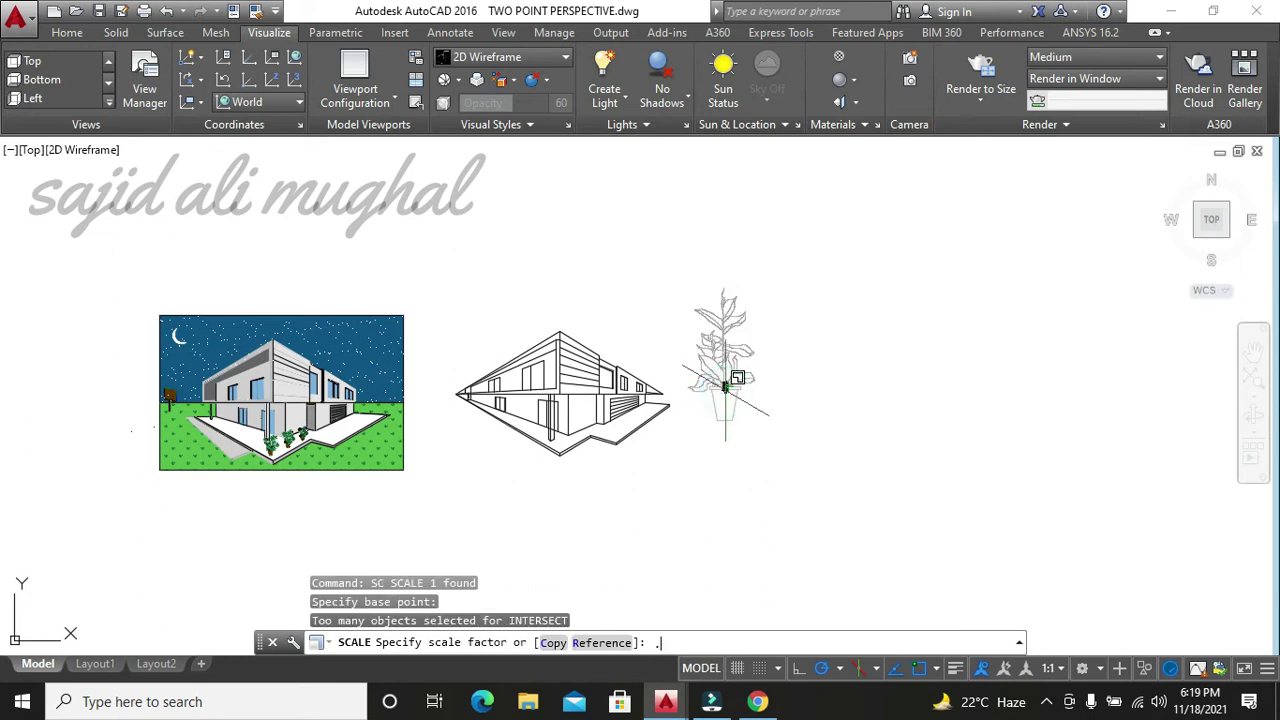
{"action": "key", "text": "Return"}
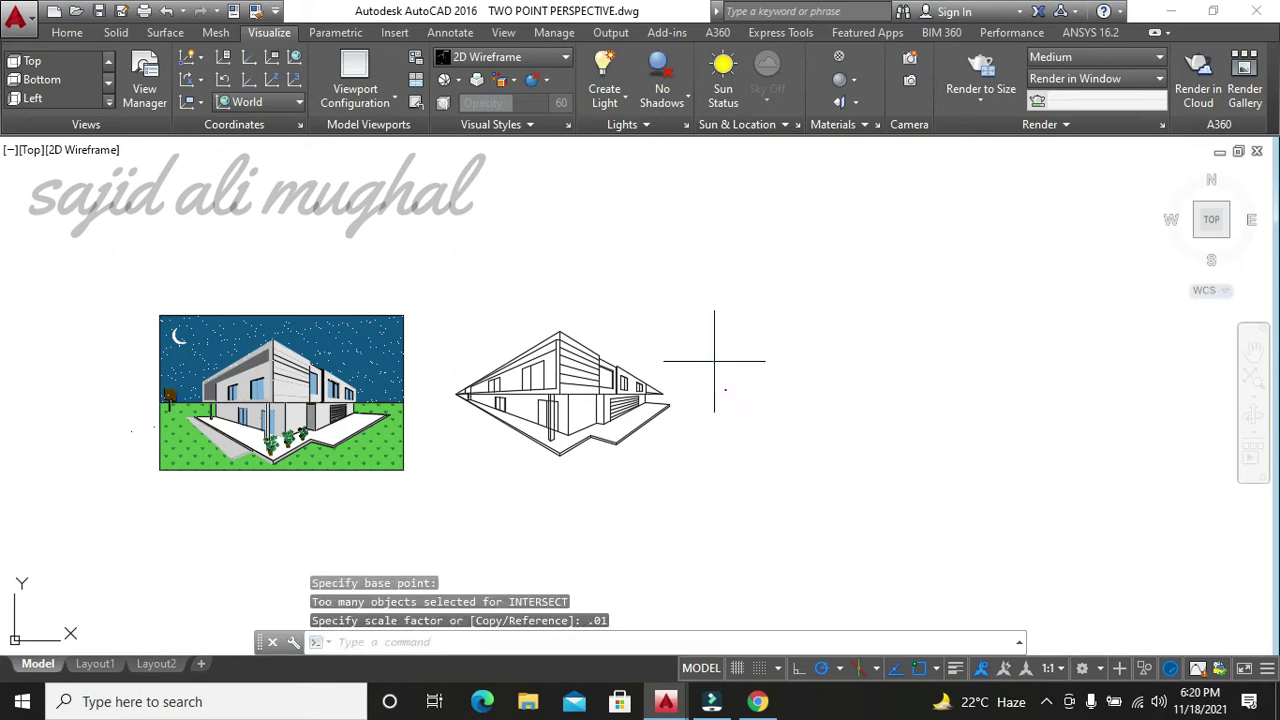
- Enlarge the tiny plant with SCALE by a factor of 10
{"action": "left_click", "coordinate": [714, 361]}
{"action": "left_click", "coordinate": [737, 400]}
{"action": "scroll", "coordinate": [737, 400], "scroll_direction": "up", "scroll_amount": 5}
{"action": "type", "text": "sc"}
{"action": "key", "text": "Return"}
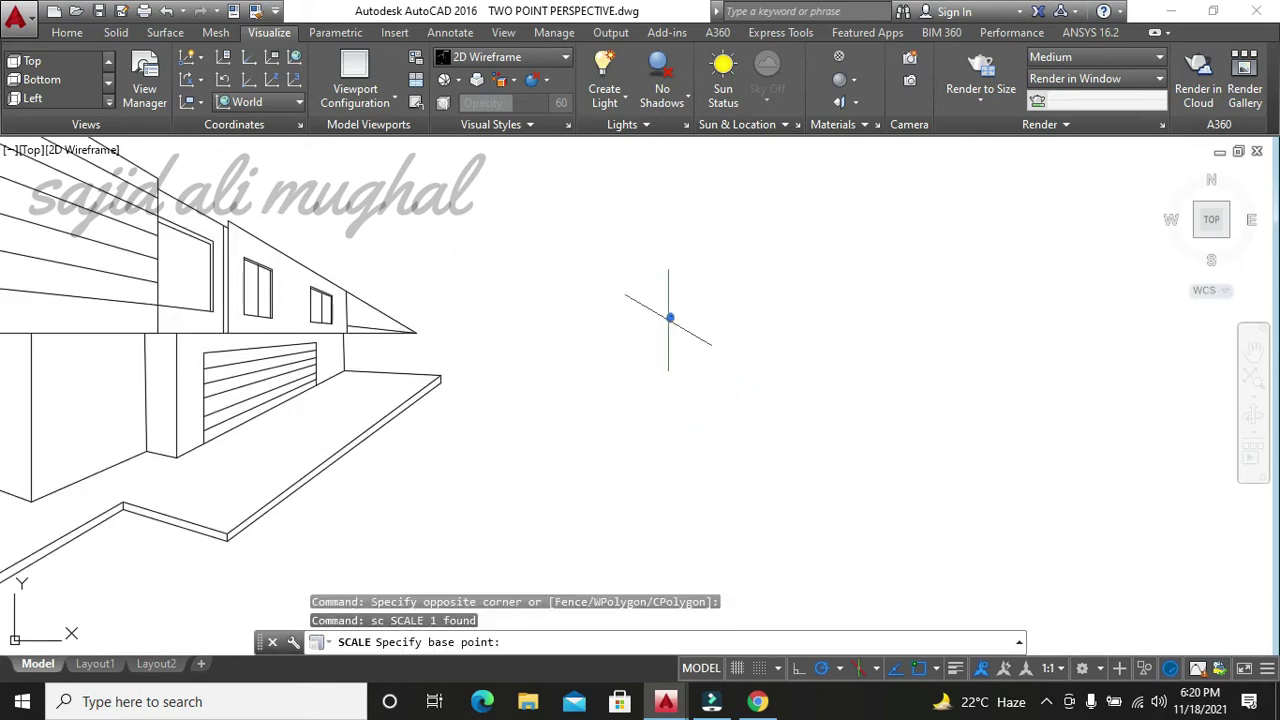
{"action": "left_click", "coordinate": [669, 318]}
{"action": "type", "text": "10"}
{"action": "key", "text": "Return"}
- Move the plant to the walkway corner, then undo that move
{"action": "left_click", "coordinate": [651, 286]}
{"action": "left_click", "coordinate": [681, 322]}
{"action": "type", "text": "m"}
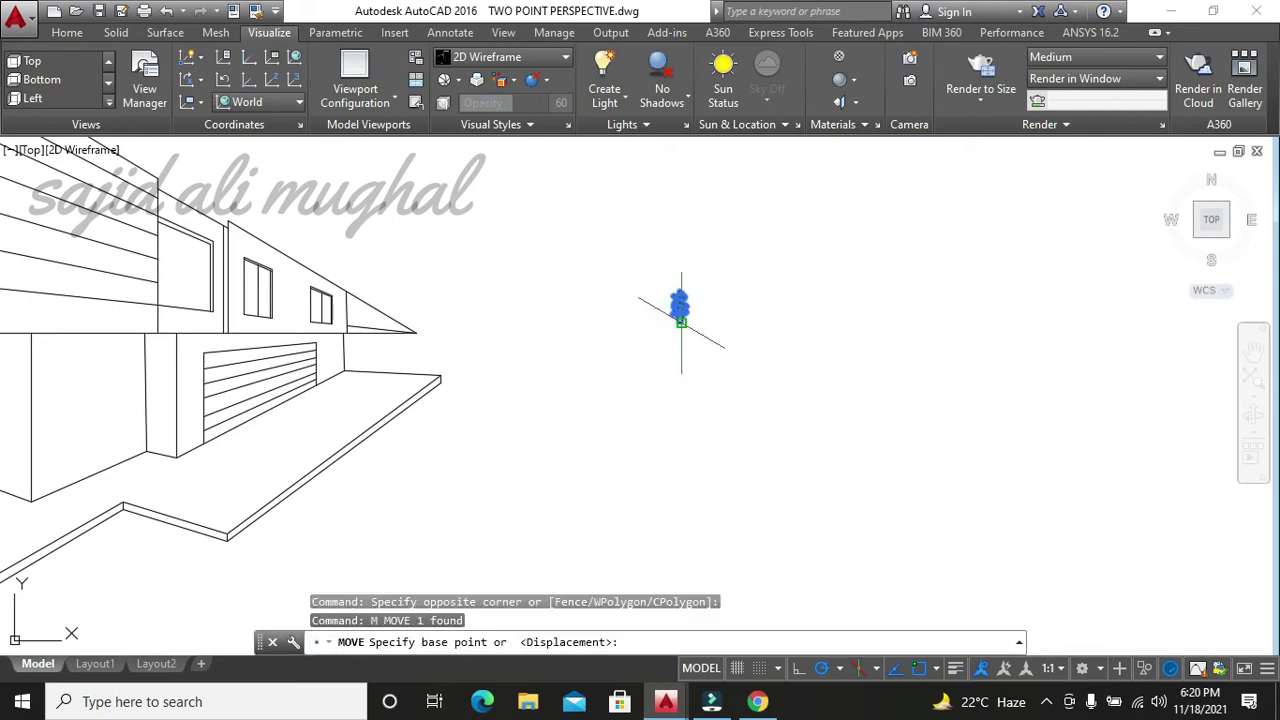
{"action": "left_click", "coordinate": [681, 322]}
{"action": "scroll", "coordinate": [723, 363], "scroll_direction": "down", "scroll_amount": 3}
{"action": "scroll", "coordinate": [617, 383], "scroll_direction": "up", "scroll_amount": 3}
{"action": "scroll", "coordinate": [640, 423], "scroll_direction": "up", "scroll_amount": 2}
{"action": "left_click", "coordinate": [640, 405]}
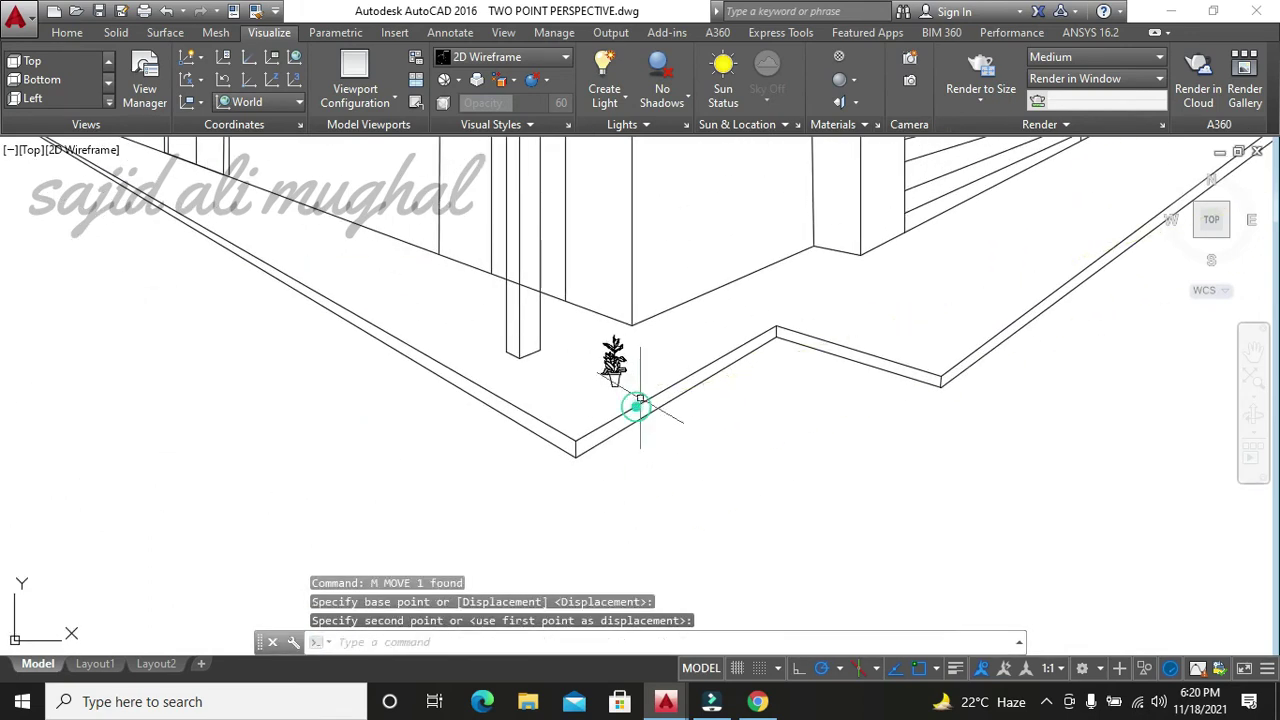
{"action": "scroll", "coordinate": [738, 440], "scroll_direction": "down", "scroll_amount": 4}
{"action": "key", "text": "ctrl+z"}
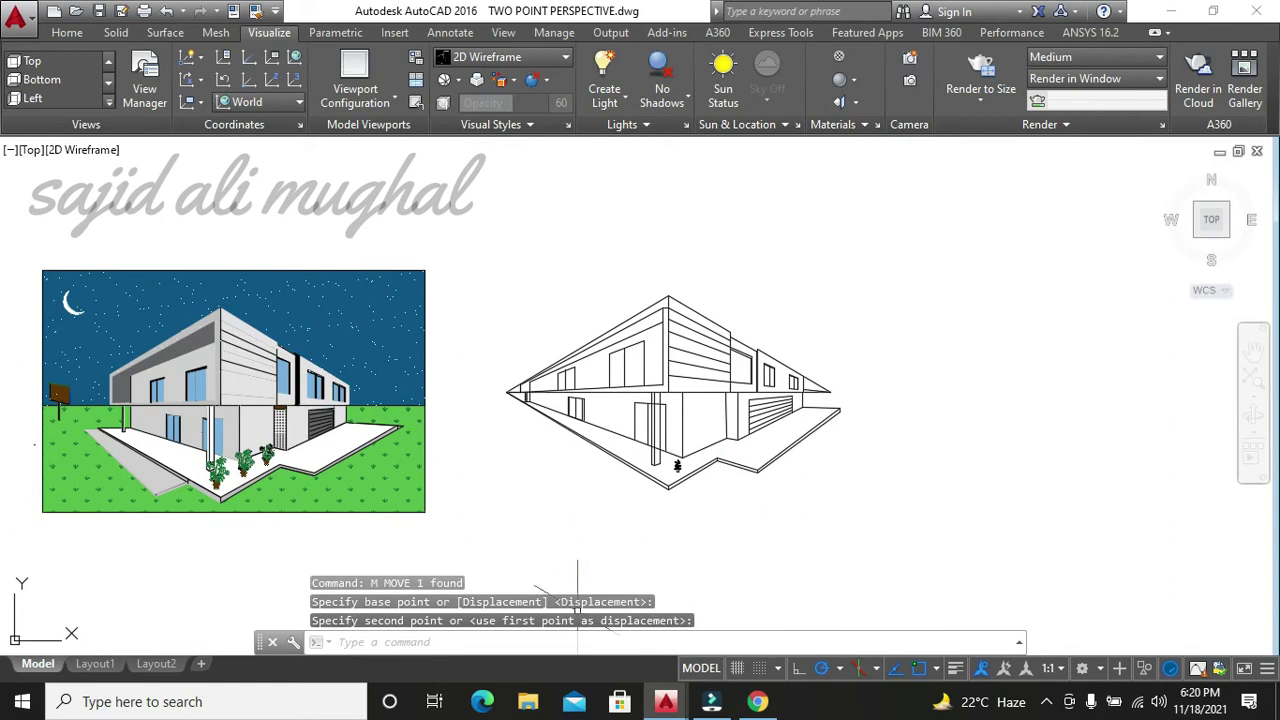
{"action": "key", "text": "ctrl+z"}
- Move the plant to just below the walkway edge
{"action": "left_click", "coordinate": [679, 307]}
{"action": "left_click", "coordinate": [655, 261]}
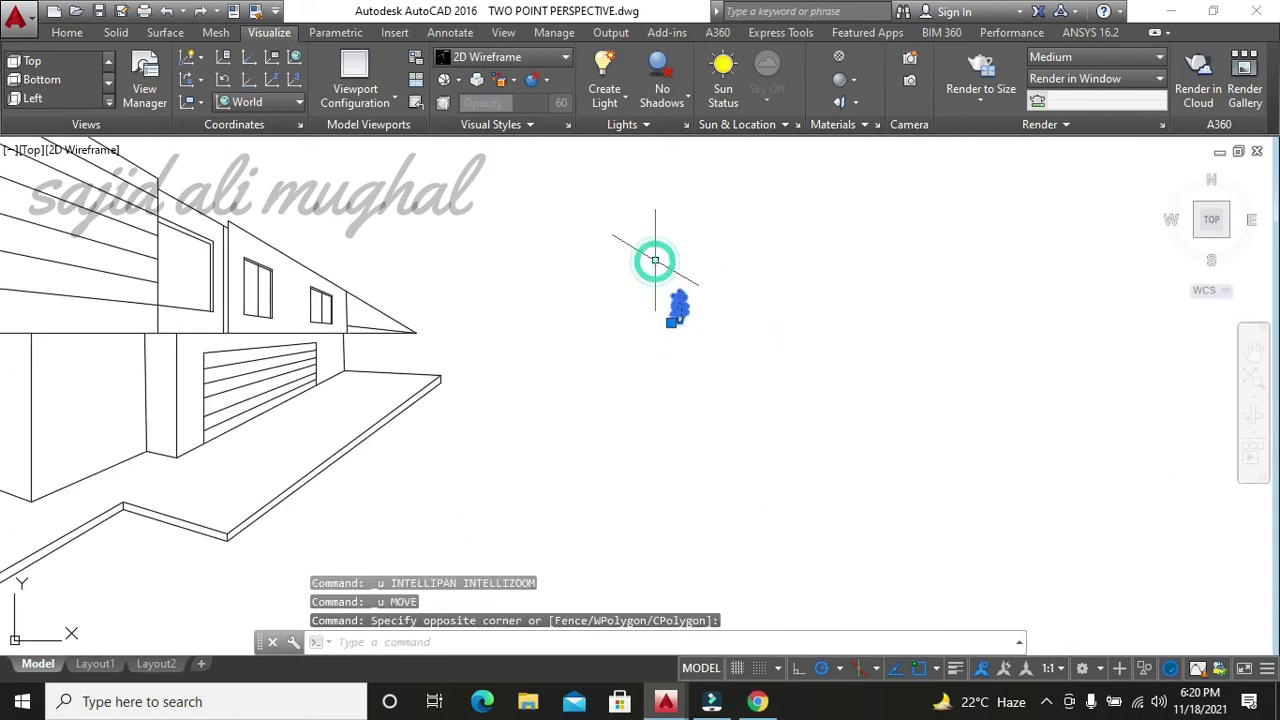
{"action": "left_click", "coordinate": [645, 345]}
{"action": "type", "text": "m"}
{"action": "key", "text": "Return"}
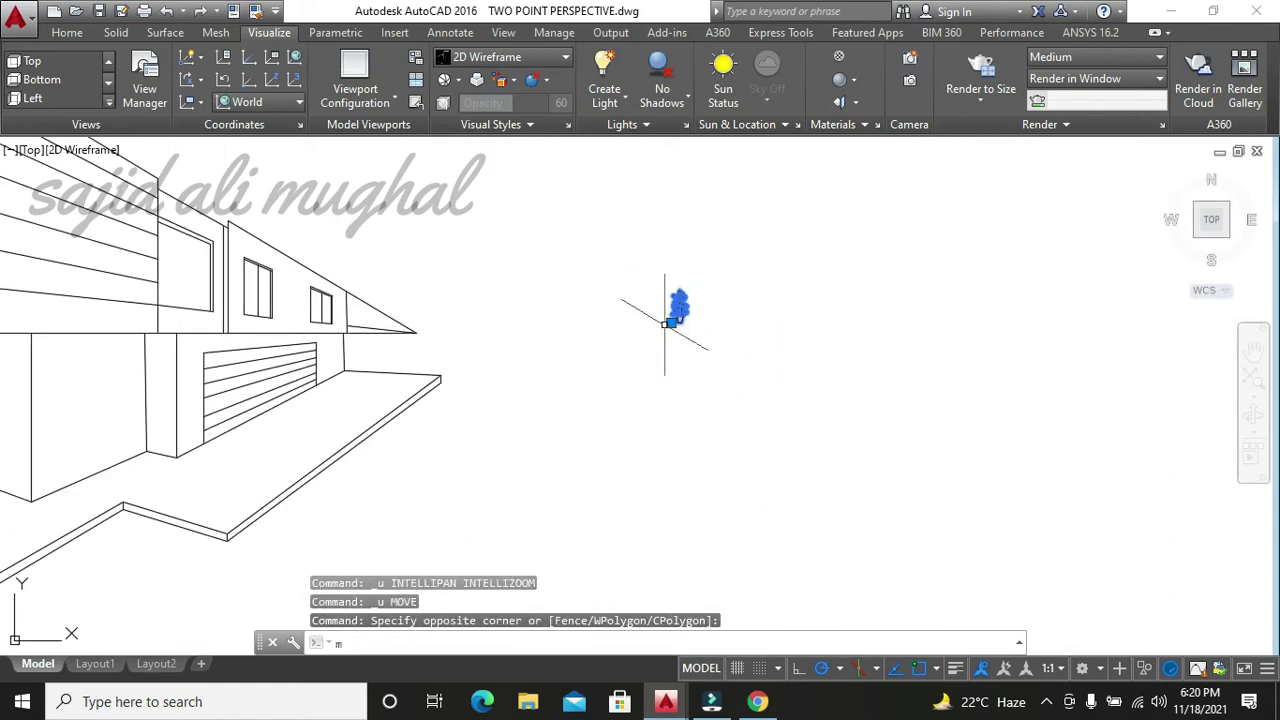
{"action": "left_click", "coordinate": [676, 302]}
{"action": "left_click", "coordinate": [329, 520]}
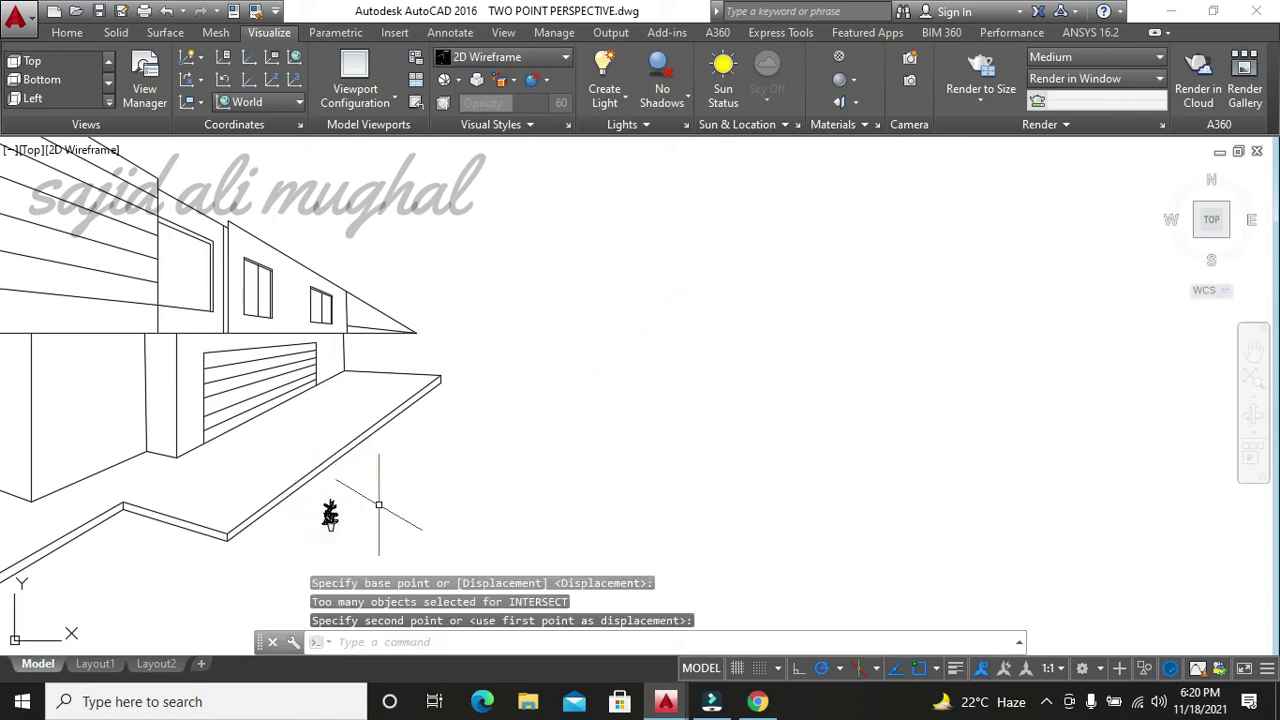
{"action": "key", "text": "Escape"}
{"action": "key", "text": "Escape"}
- Begin rescaling the placed plant, then cancel the resize
{"action": "scroll", "coordinate": [383, 480], "scroll_direction": "up", "scroll_amount": 5}
{"action": "left_click", "coordinate": [383, 466]}
{"action": "key", "text": "Escape"}
{"action": "key", "text": "Escape"}
{"action": "key", "text": "Escape"}
{"action": "type", "text": "s"}
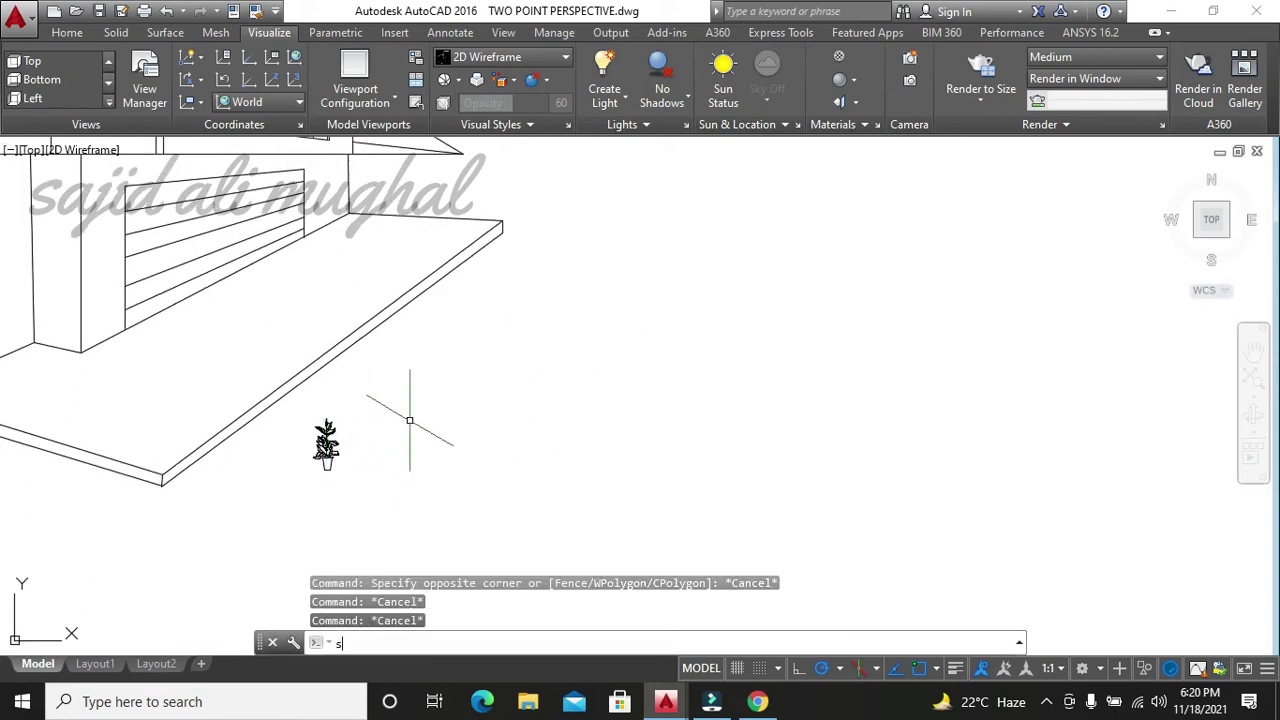
{"action": "type", "text": "c"}
{"action": "key", "text": "Return"}
{"action": "left_click", "coordinate": [380, 458]}
{"action": "left_click", "coordinate": [300, 430]}
{"action": "key", "text": "Return"}
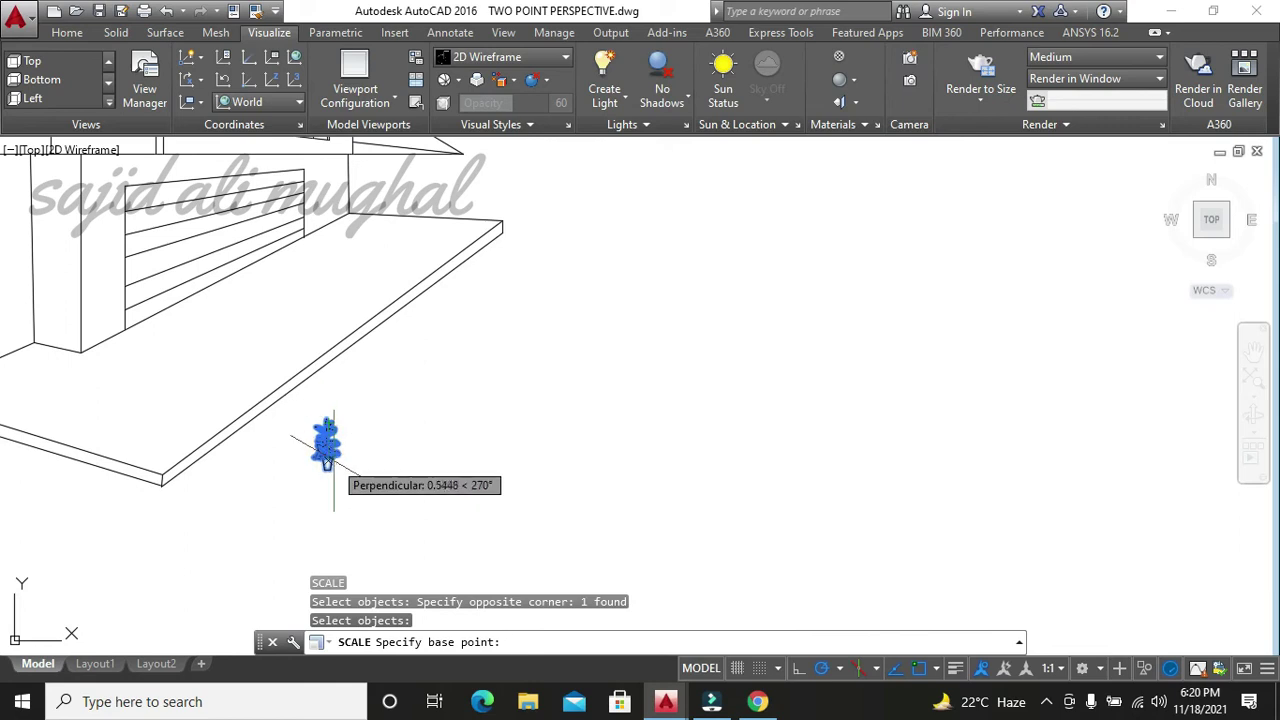
{"action": "left_click", "coordinate": [326, 459]}
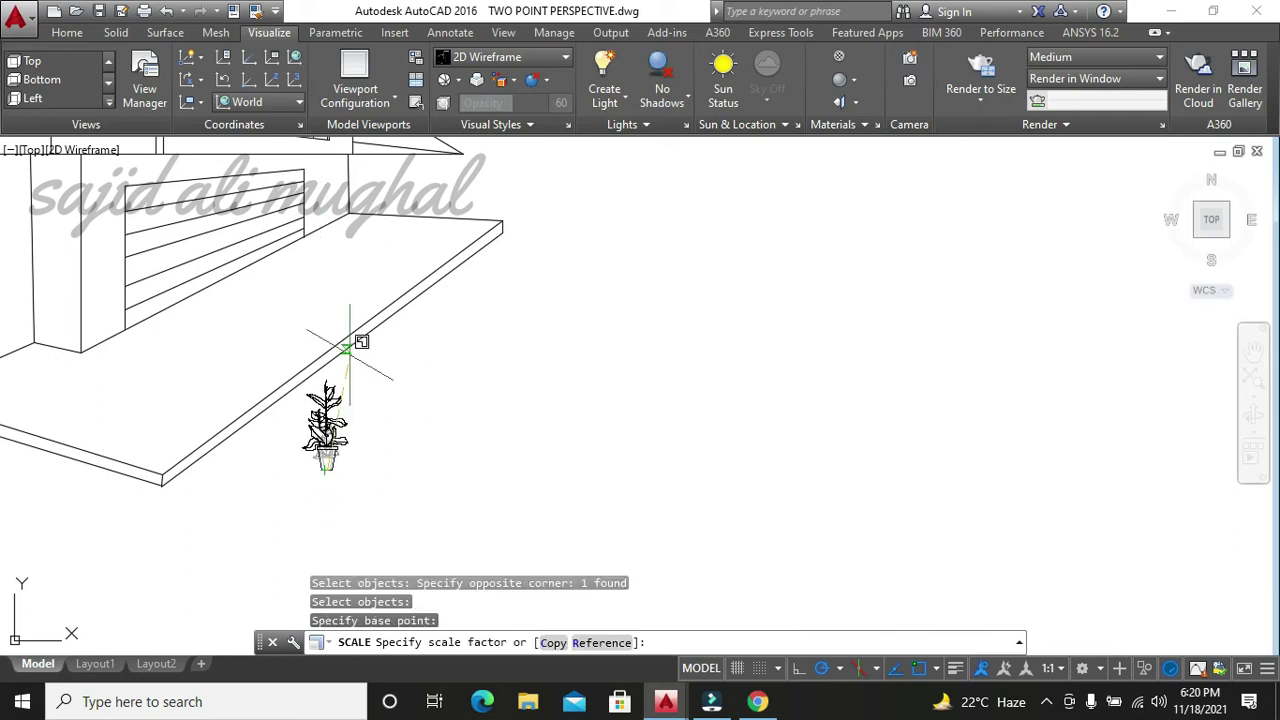
{"action": "key", "text": "Escape"}
{"action": "scroll", "coordinate": [355, 482], "scroll_direction": "up", "scroll_amount": 2}
{"action": "key", "text": "Escape"}
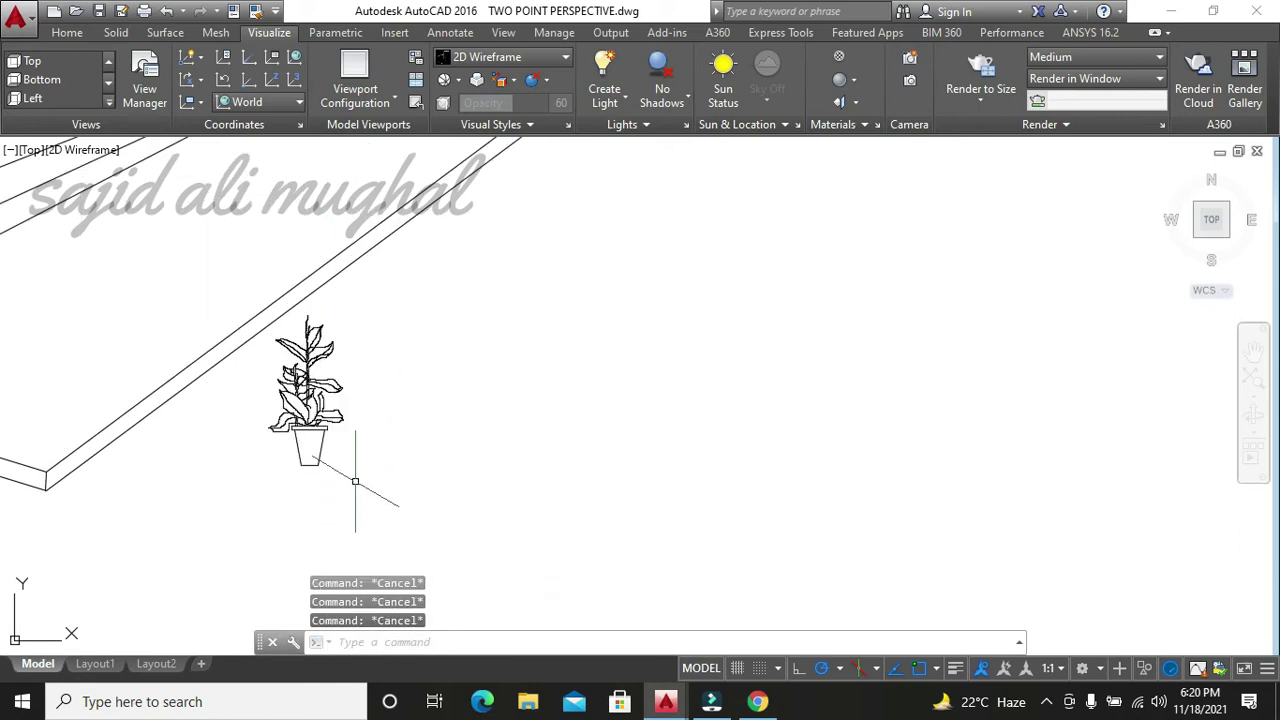
- Run HATCHEDIT to begin editing a hatch pattern
{"action": "type", "text": "hatchedit"}
{"action": "key", "text": "Return"}
{"action": "scroll", "coordinate": [320, 435], "scroll_direction": "up", "scroll_amount": 4}
- Cancel the pot's hatch edit, start a new SOLID hatch and open its colour list
{"action": "scroll", "coordinate": [320, 435], "scroll_direction": "up", "scroll_amount": 3}
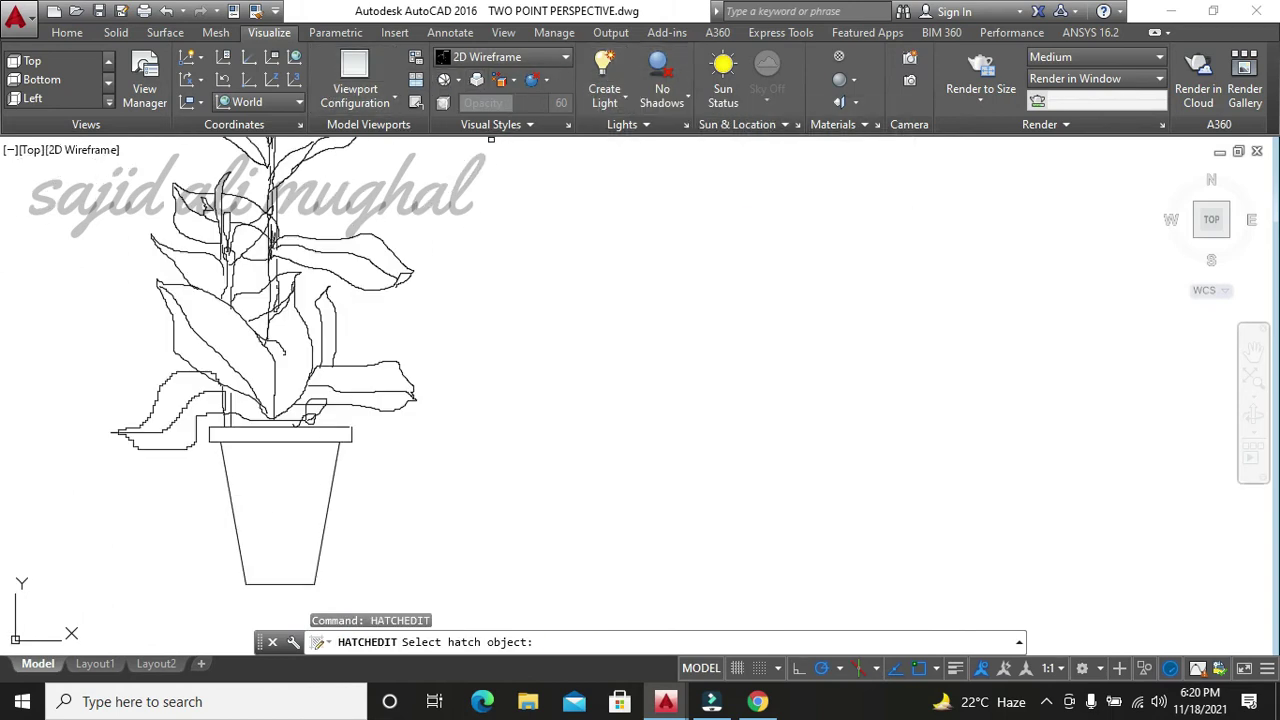
{"action": "left_click", "coordinate": [278, 469]}
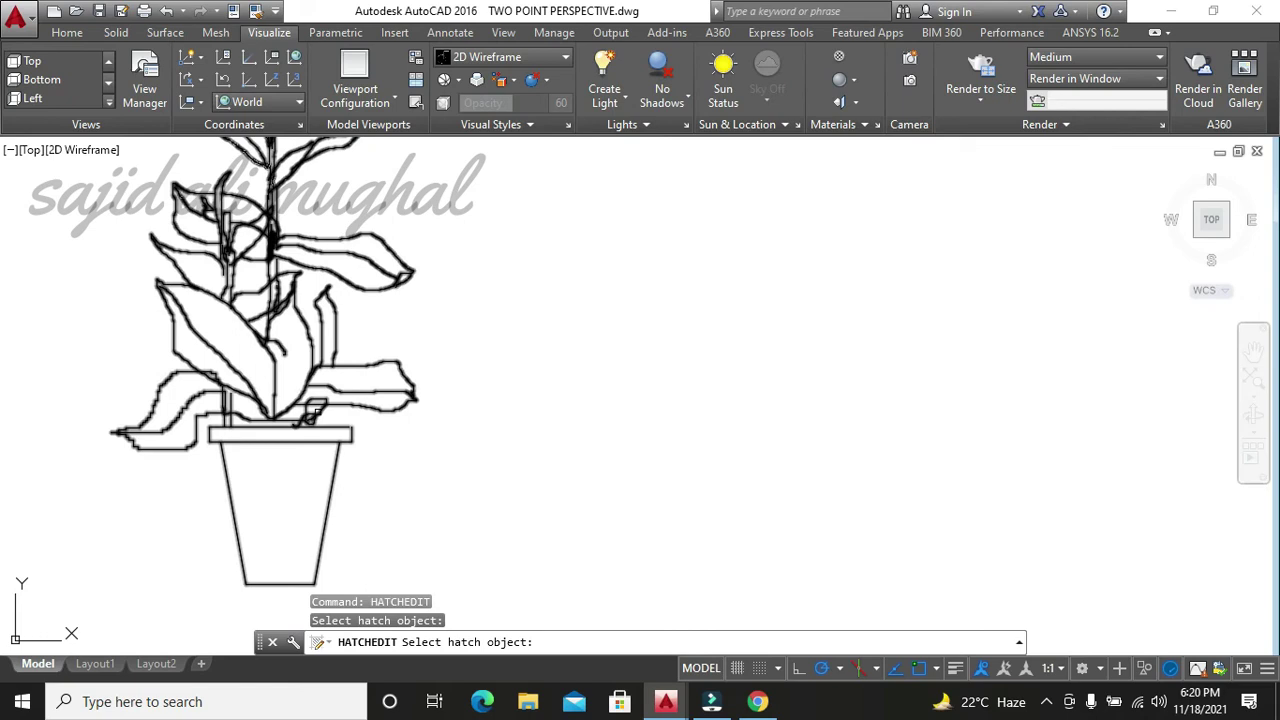
{"action": "key", "text": "Escape"}
{"action": "key", "text": "Escape"}
{"action": "key", "text": "Escape"}
{"action": "left_click", "coordinate": [390, 455]}
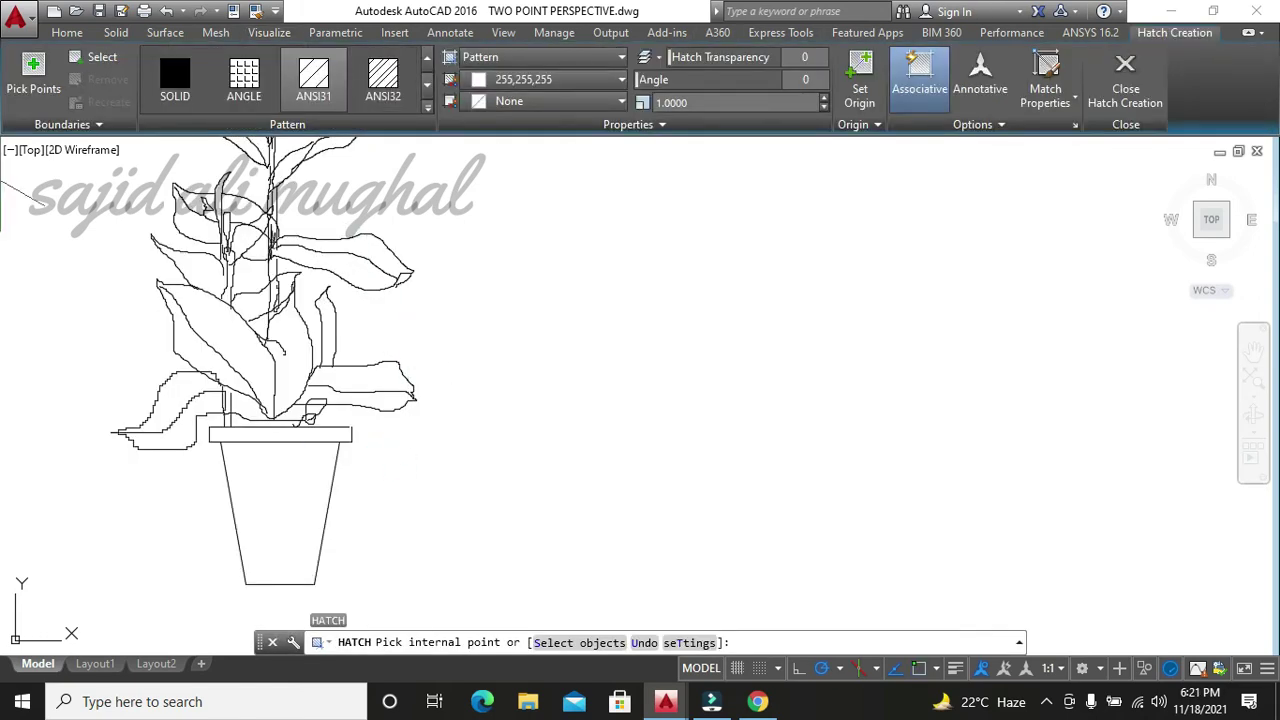
{"action": "left_click", "coordinate": [175, 80]}
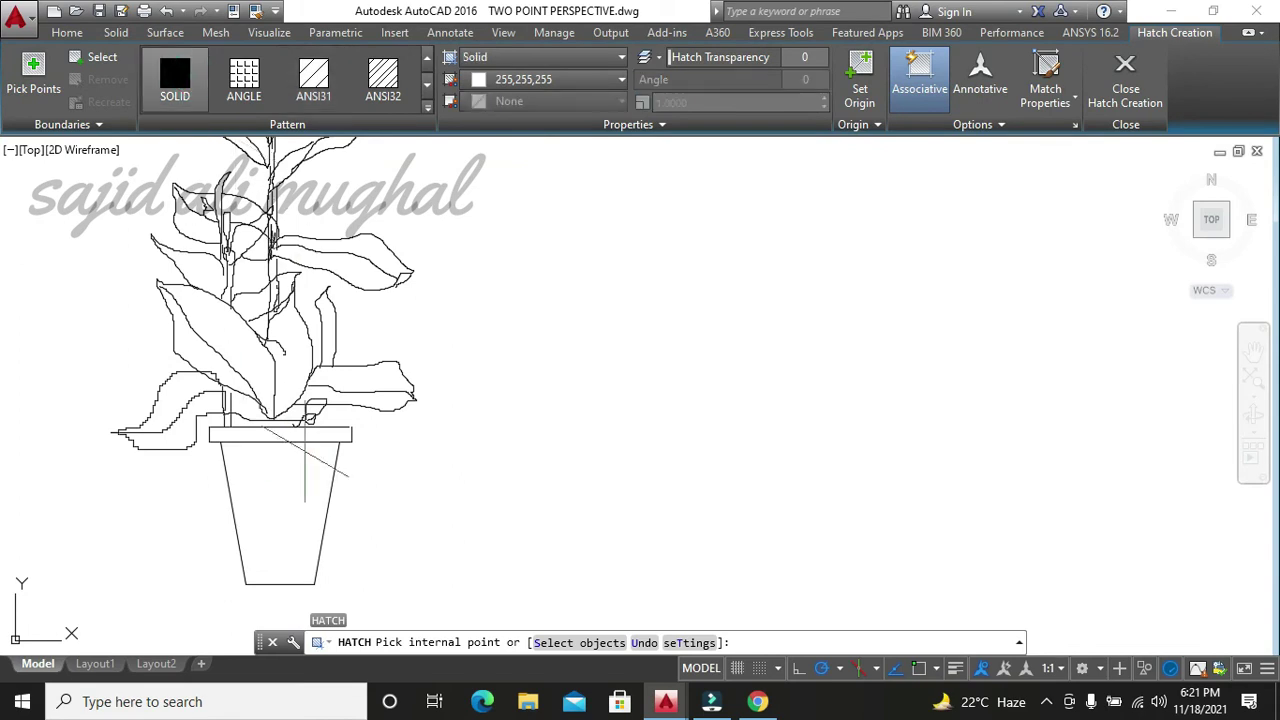
{"action": "left_click", "coordinate": [522, 84]}
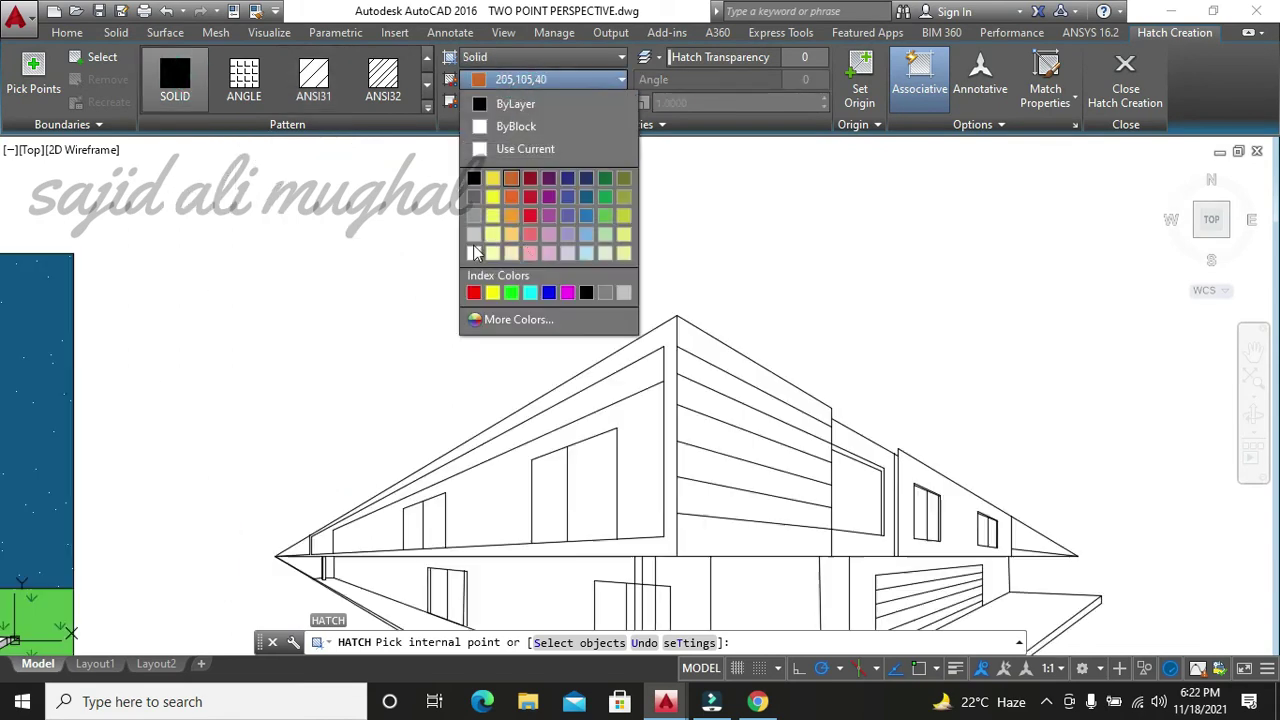
- Pick grey 199,200,202 and solid-fill the lower left wall beneath the upper storey
{"action": "left_click", "coordinate": [474, 236]}
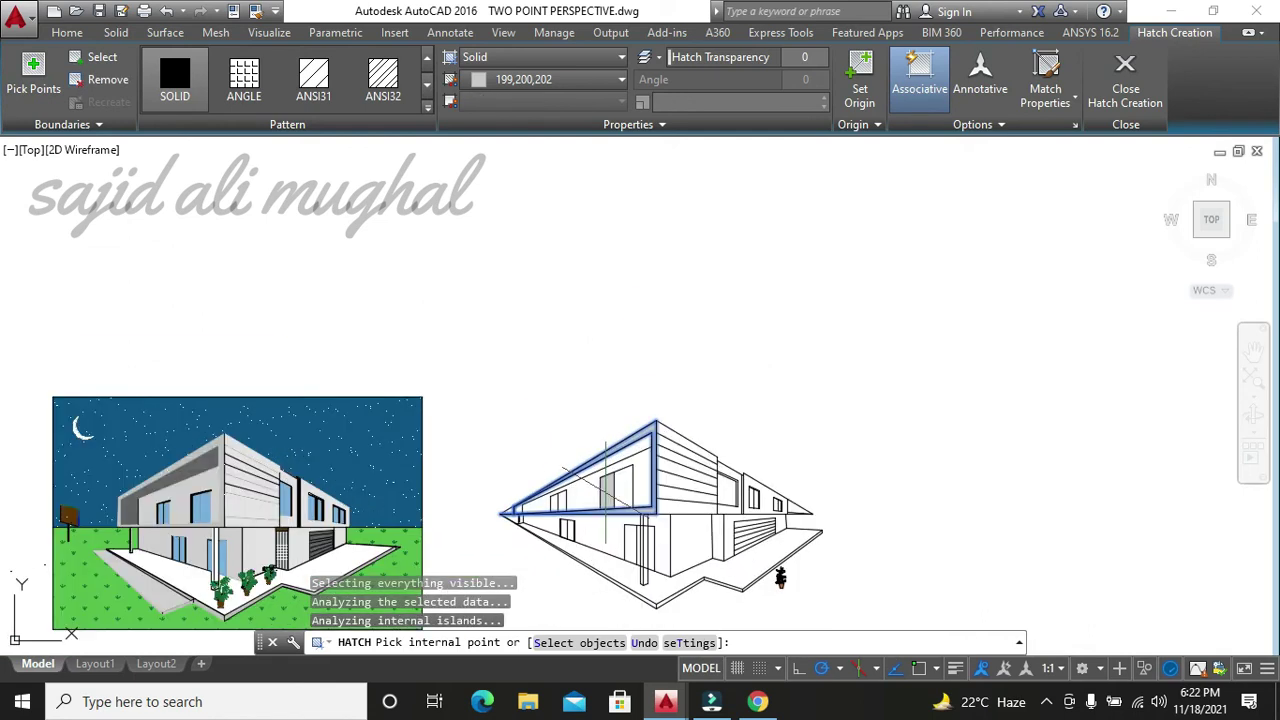
{"action": "scroll", "coordinate": [647, 498], "scroll_direction": "up", "scroll_amount": 2}
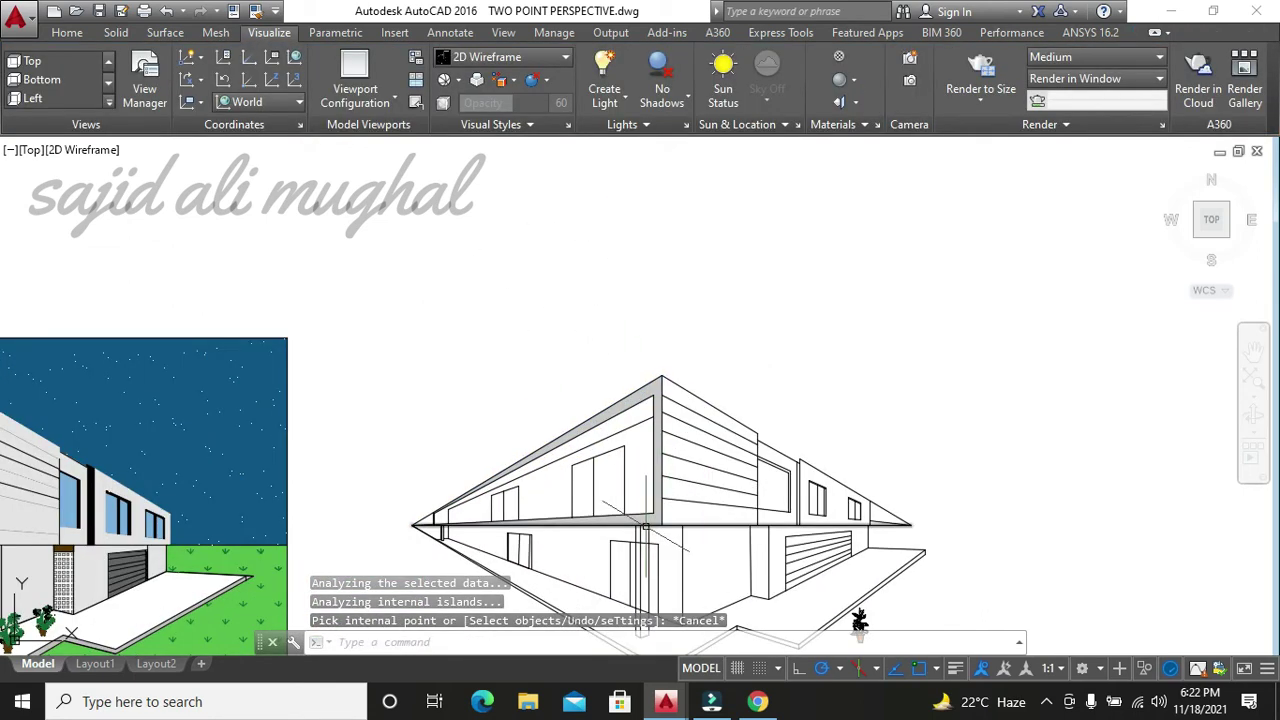
{"action": "scroll", "coordinate": [650, 528], "scroll_direction": "down", "scroll_amount": 2}
{"action": "key", "text": "Return"}
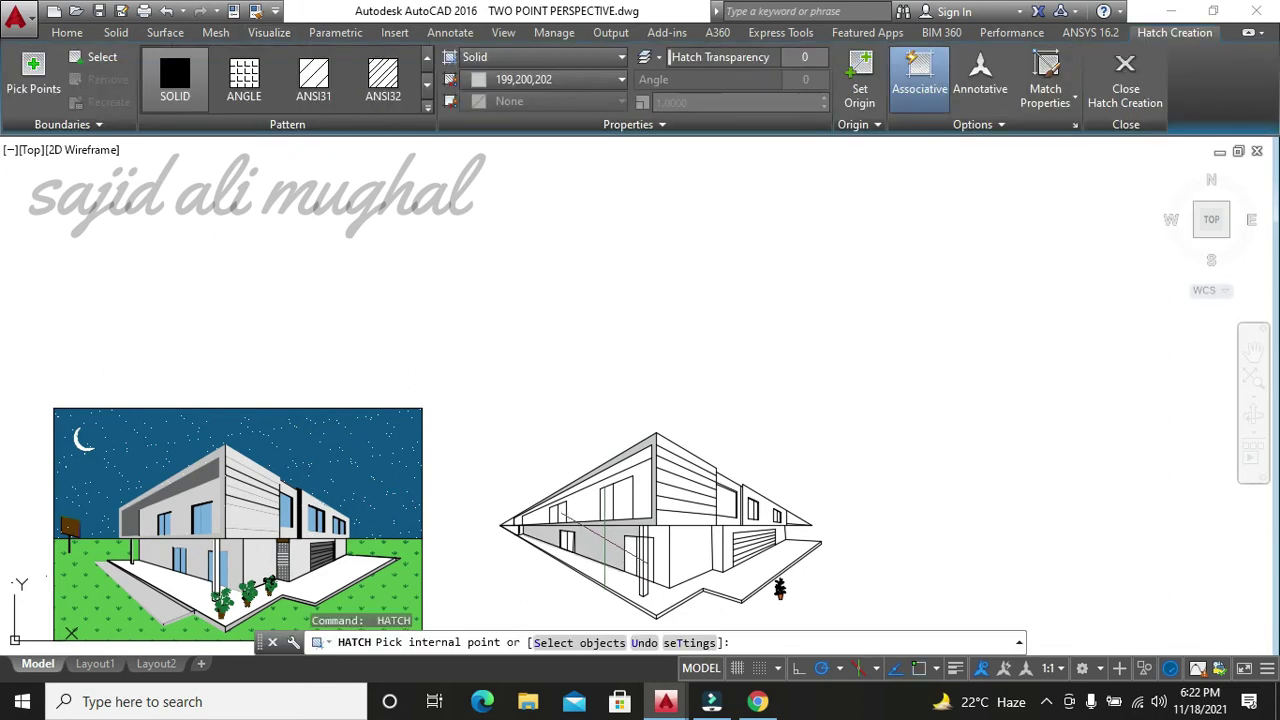
{"action": "left_click", "coordinate": [647, 527]}
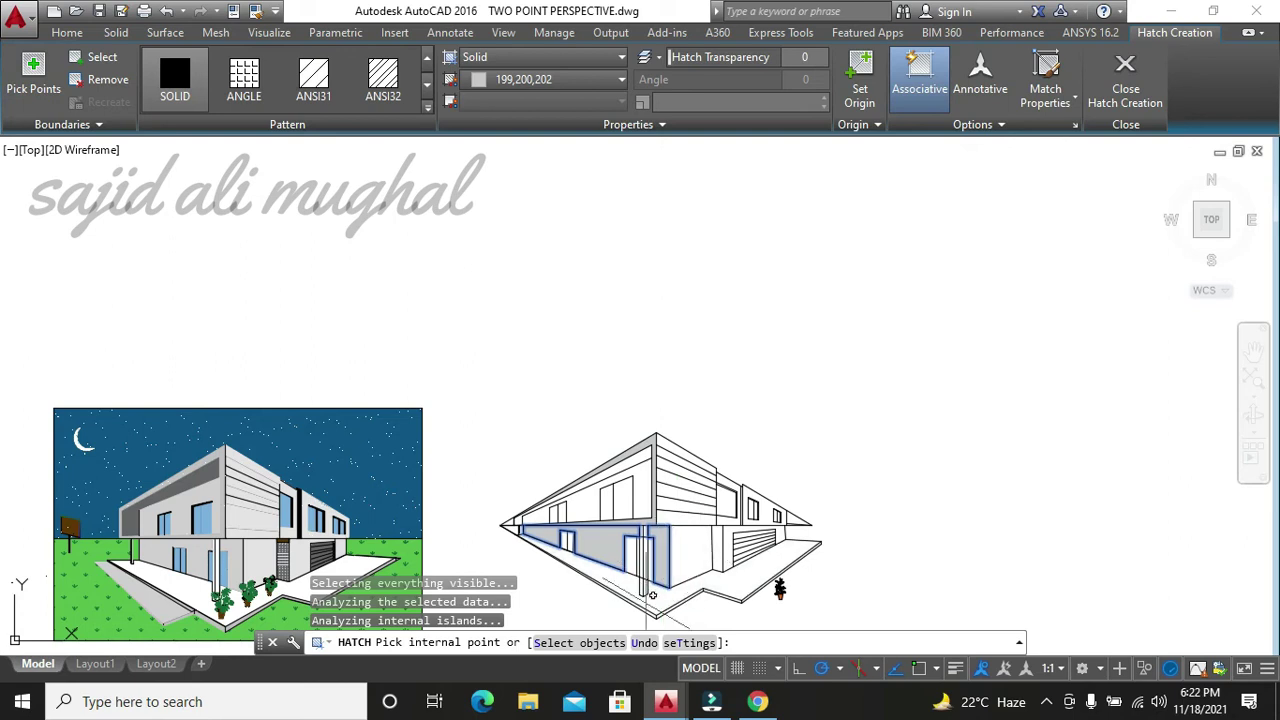
{"action": "key", "text": "Escape"}
{"action": "key", "text": "Escape"}
{"action": "key", "text": "Escape"}
{"action": "key", "text": "Escape"}
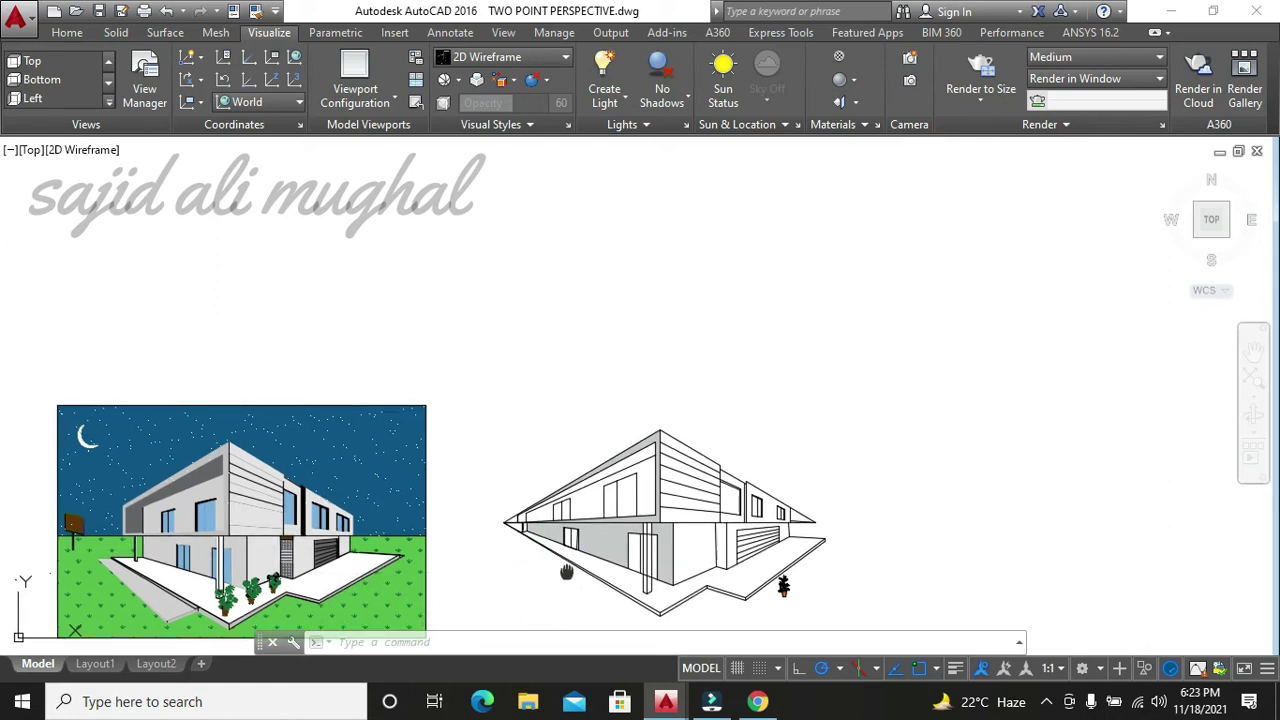
{"action": "middle_click_drag", "start_coordinate": [13, 577], "coordinate": [39, 496]}
- Set the hatch colour to lighter grey 221,222,223 and fill the upper left wall band
{"action": "scroll", "coordinate": [609, 501], "scroll_direction": "up", "scroll_amount": 2}
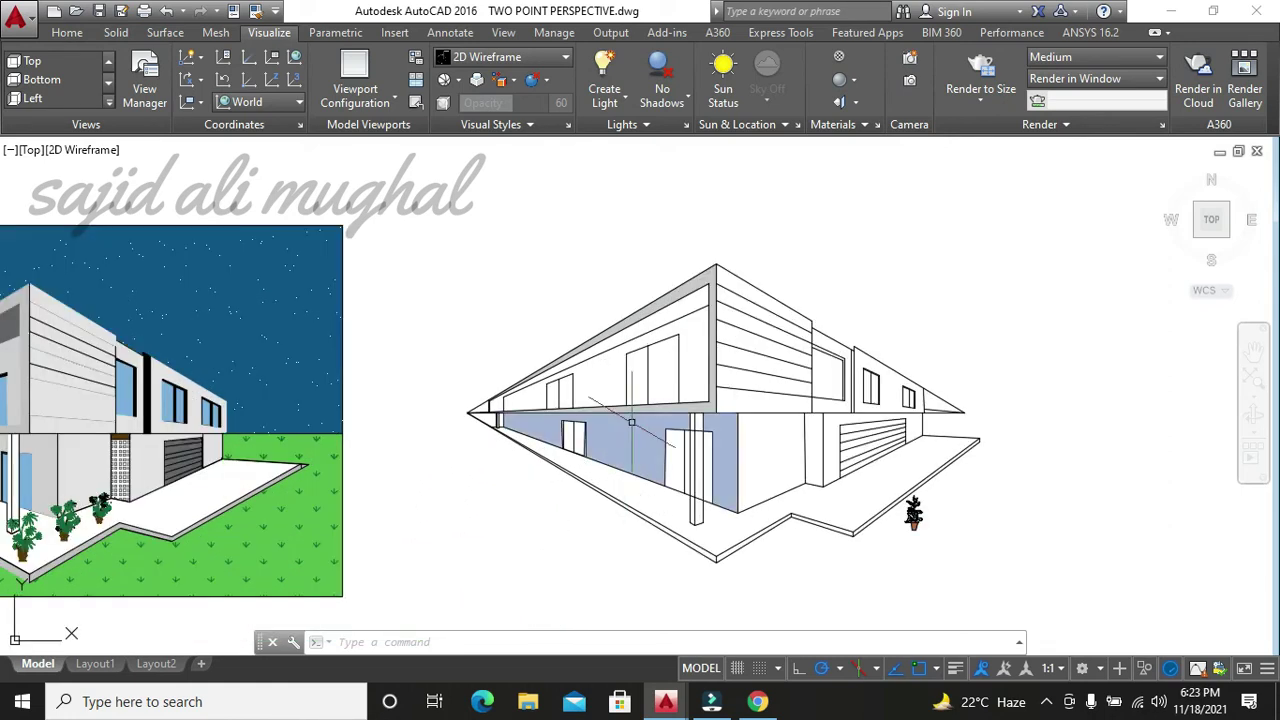
{"action": "scroll", "coordinate": [673, 325], "scroll_direction": "down", "scroll_amount": 2}
{"action": "scroll", "coordinate": [673, 325], "scroll_direction": "up", "scroll_amount": 2}
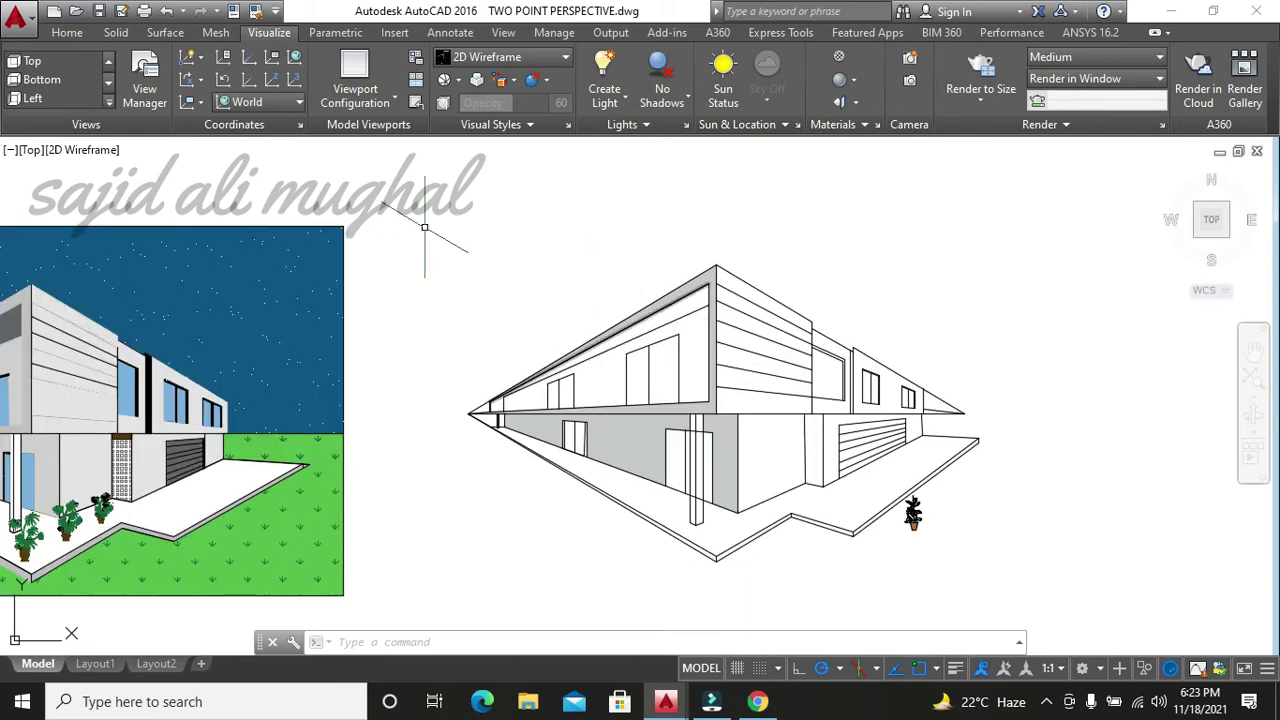
{"action": "type", "text": "h"}
{"action": "key", "text": "Return"}
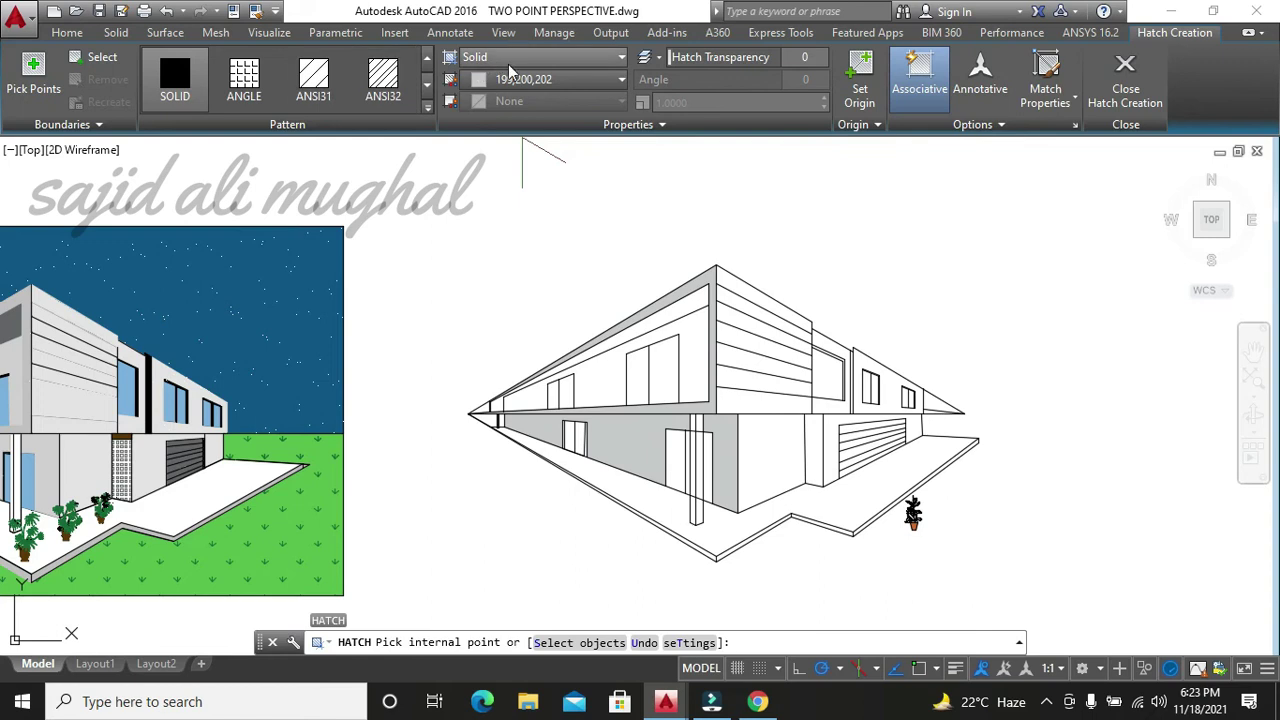
{"action": "left_click", "coordinate": [620, 82]}
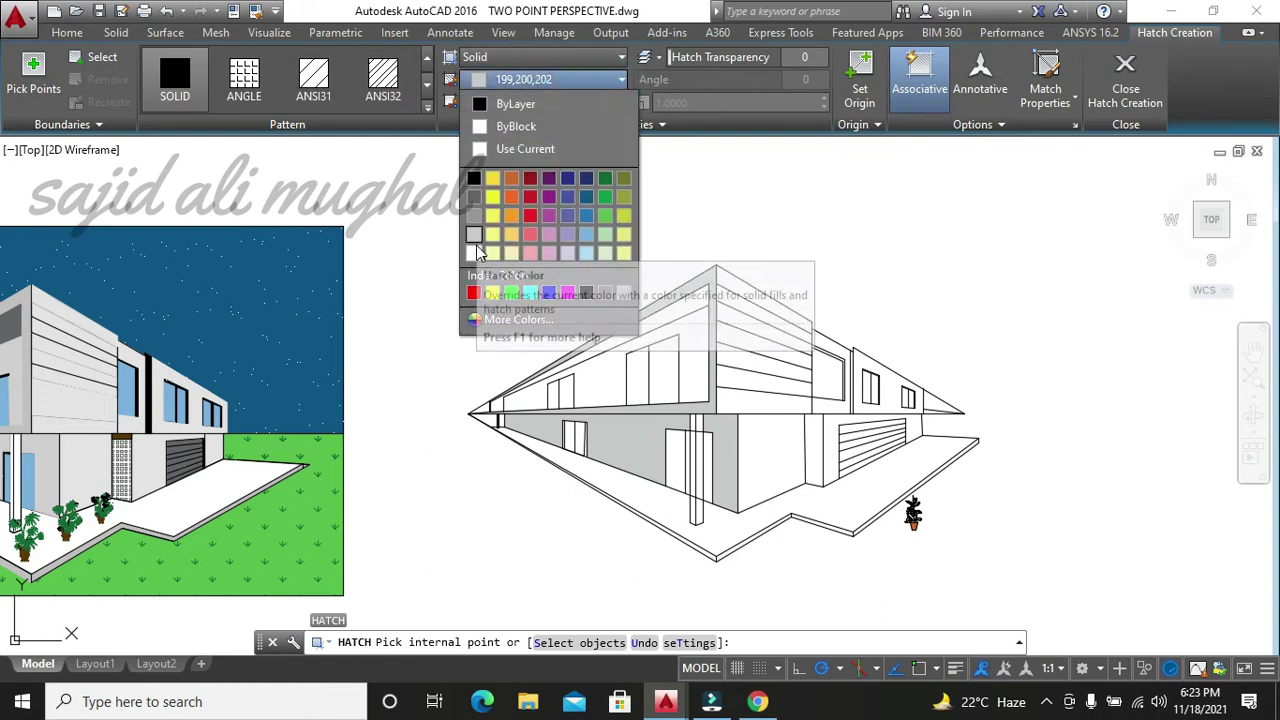
{"action": "left_click", "coordinate": [537, 322]}
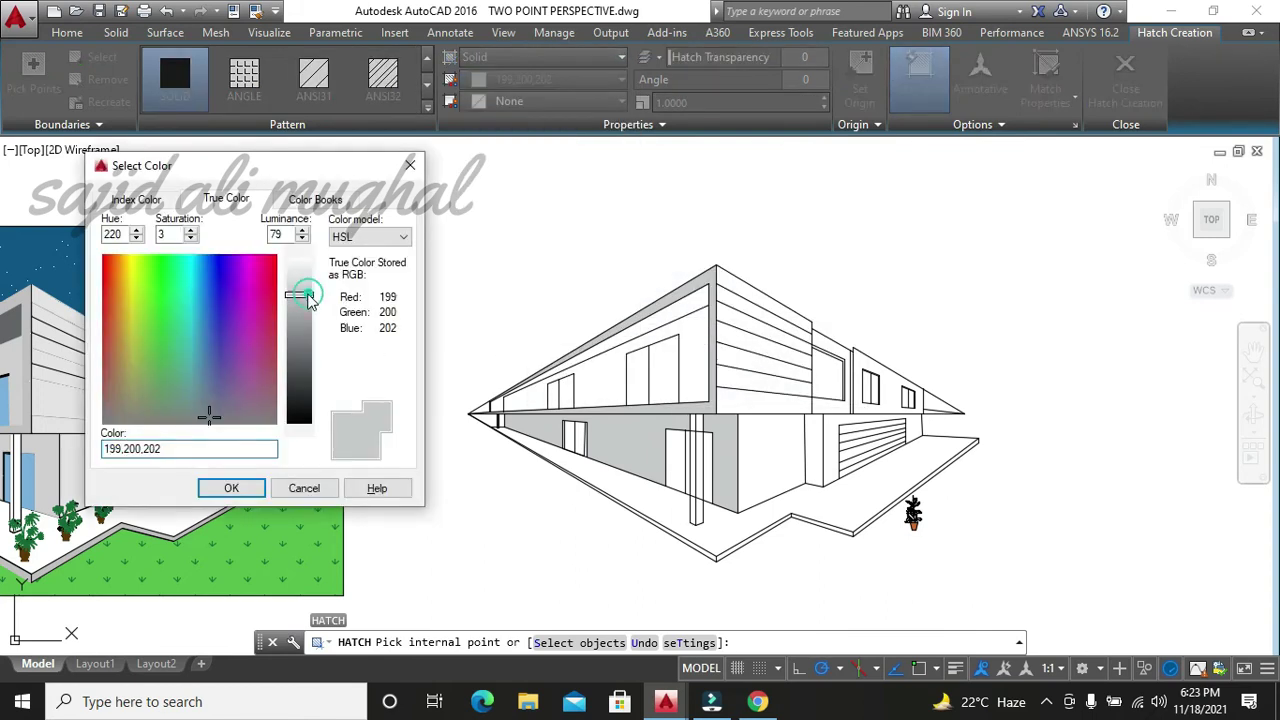
{"action": "left_click", "coordinate": [305, 277]}
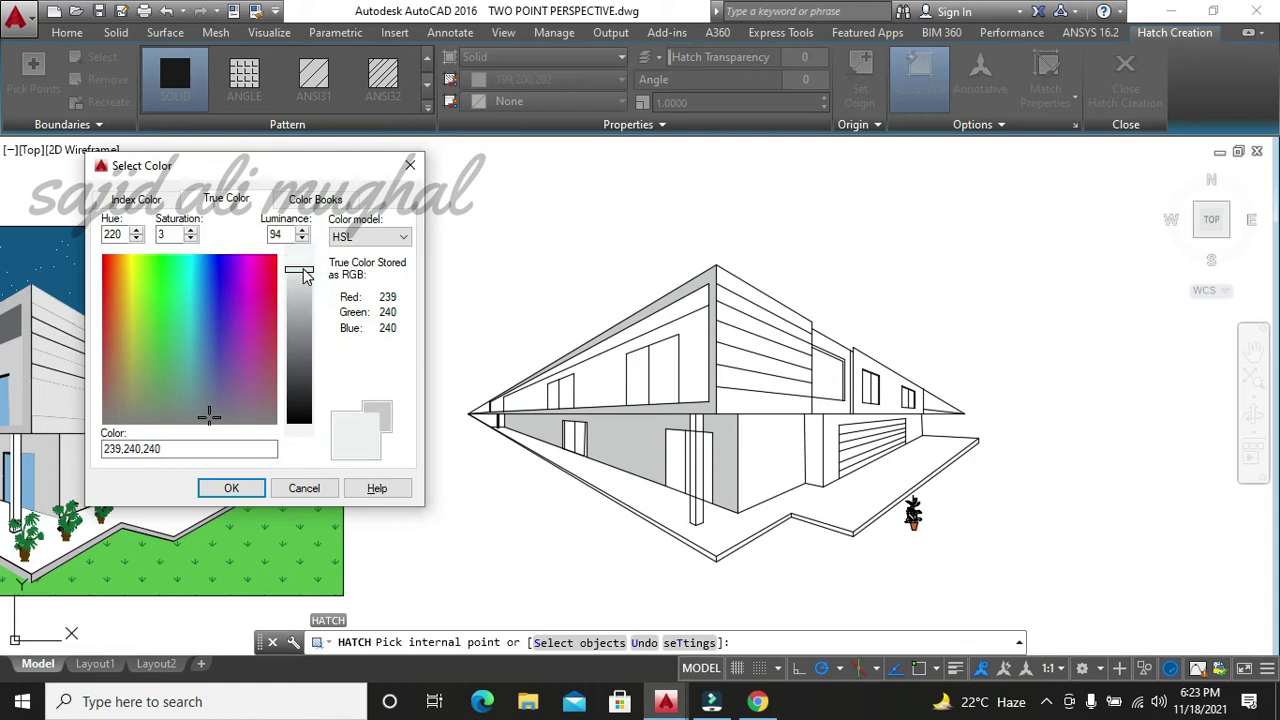
{"action": "left_click", "coordinate": [232, 487]}
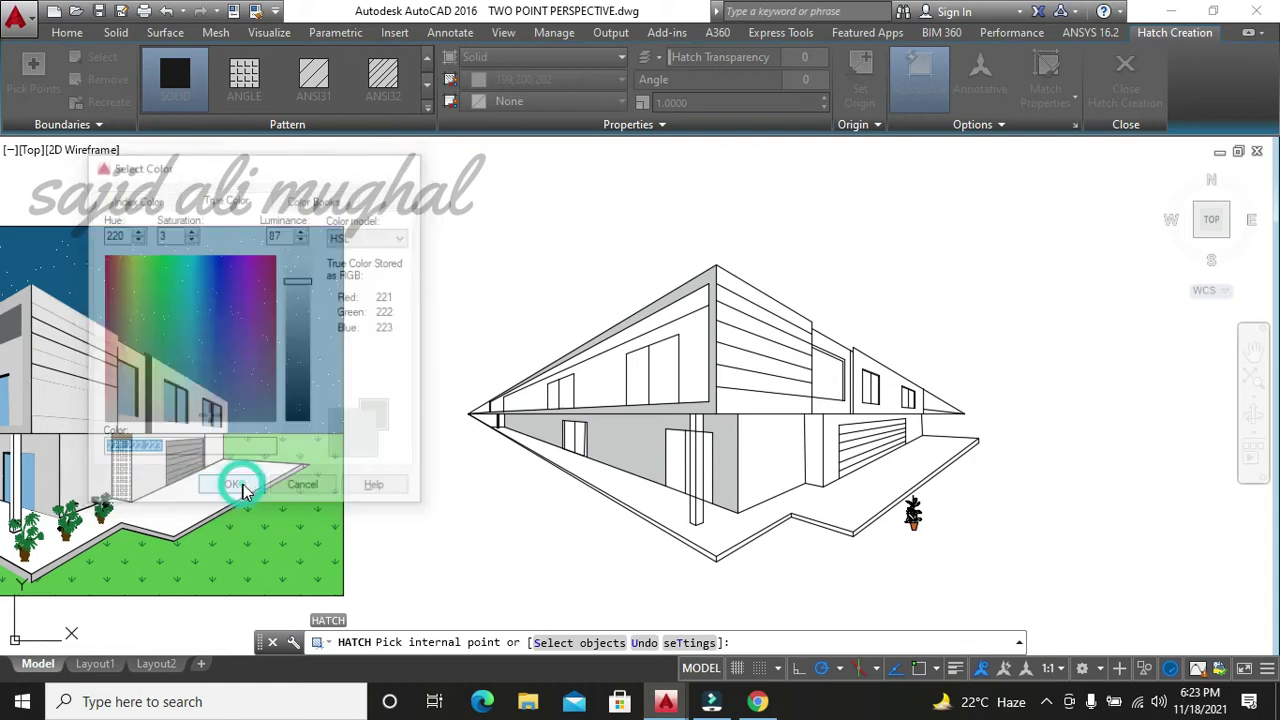
{"action": "left_click", "coordinate": [690, 350]}
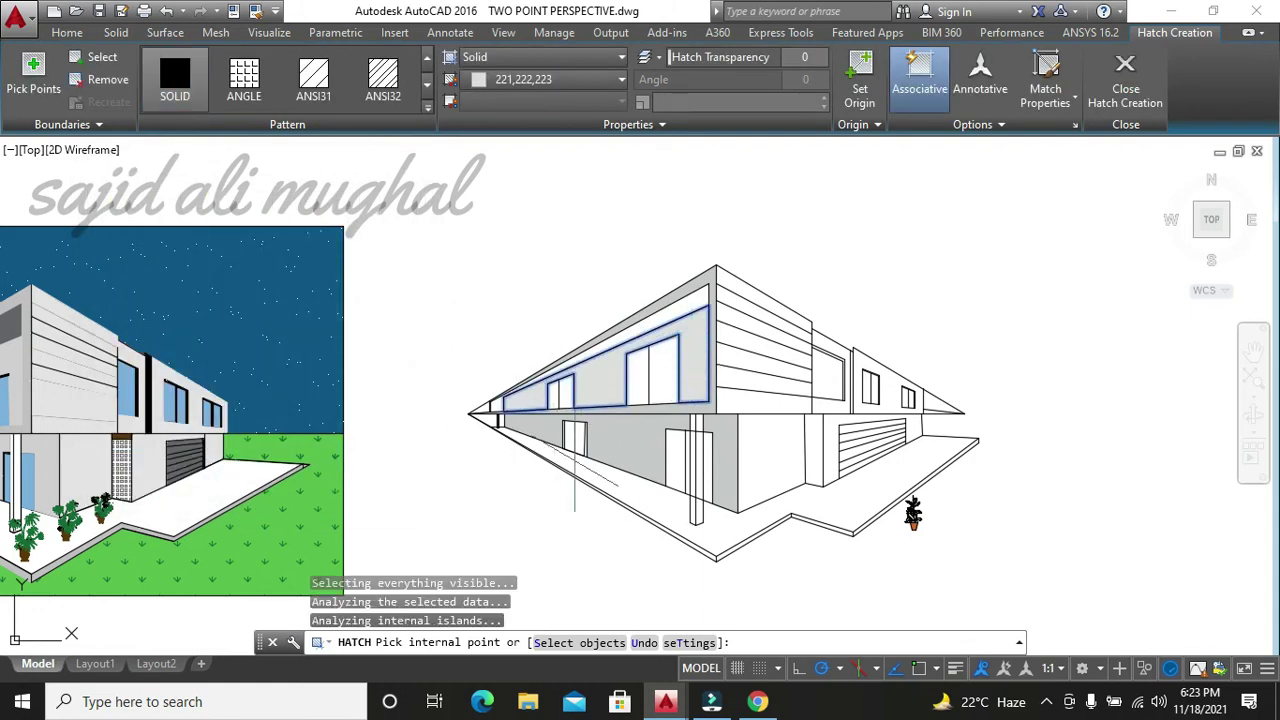
{"action": "key", "text": "Escape"}
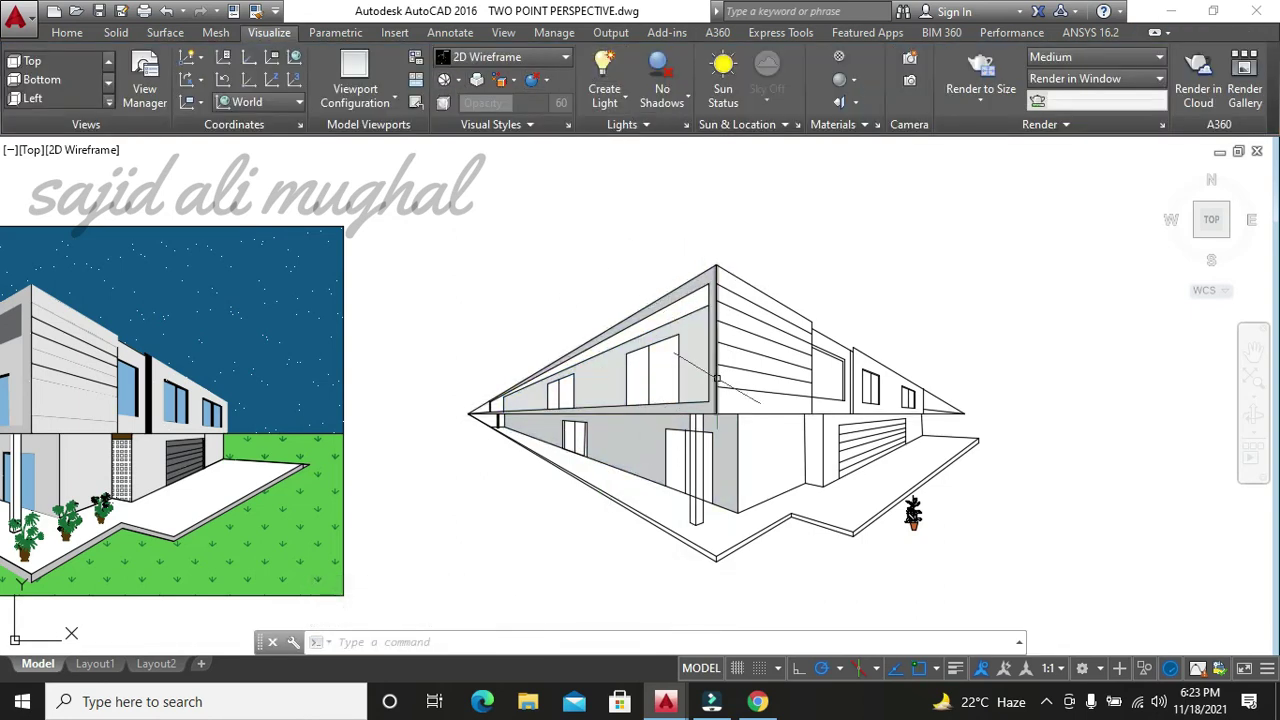
- Repeat the hatch, picking the garage wall faces and the ground slab
{"action": "key", "text": "Return"}
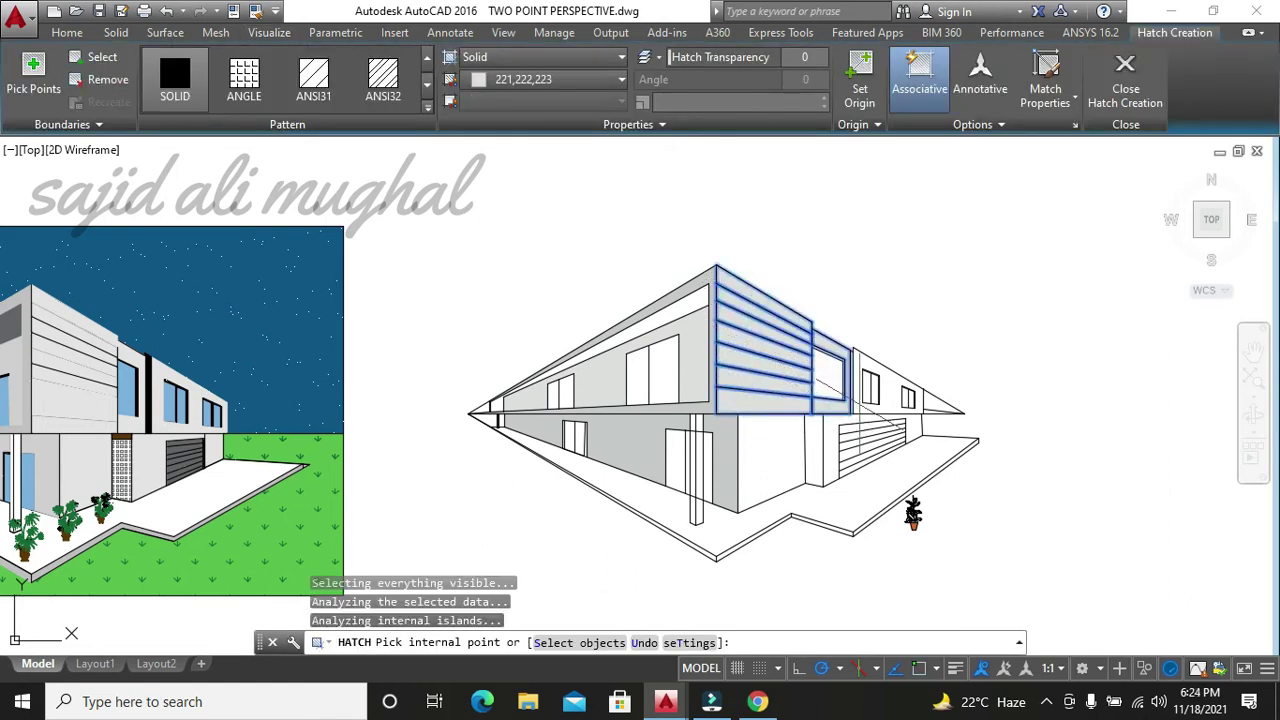
{"action": "left_click", "coordinate": [842, 430]}
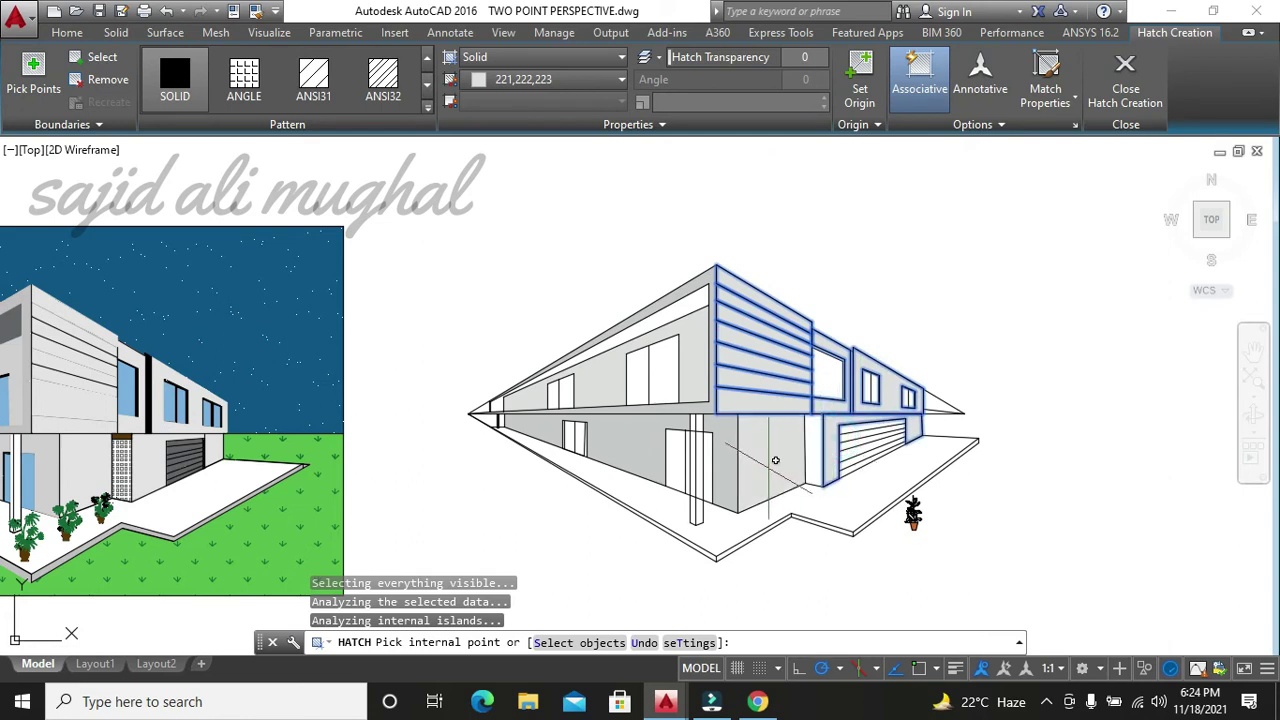
{"action": "left_click", "coordinate": [617, 487]}
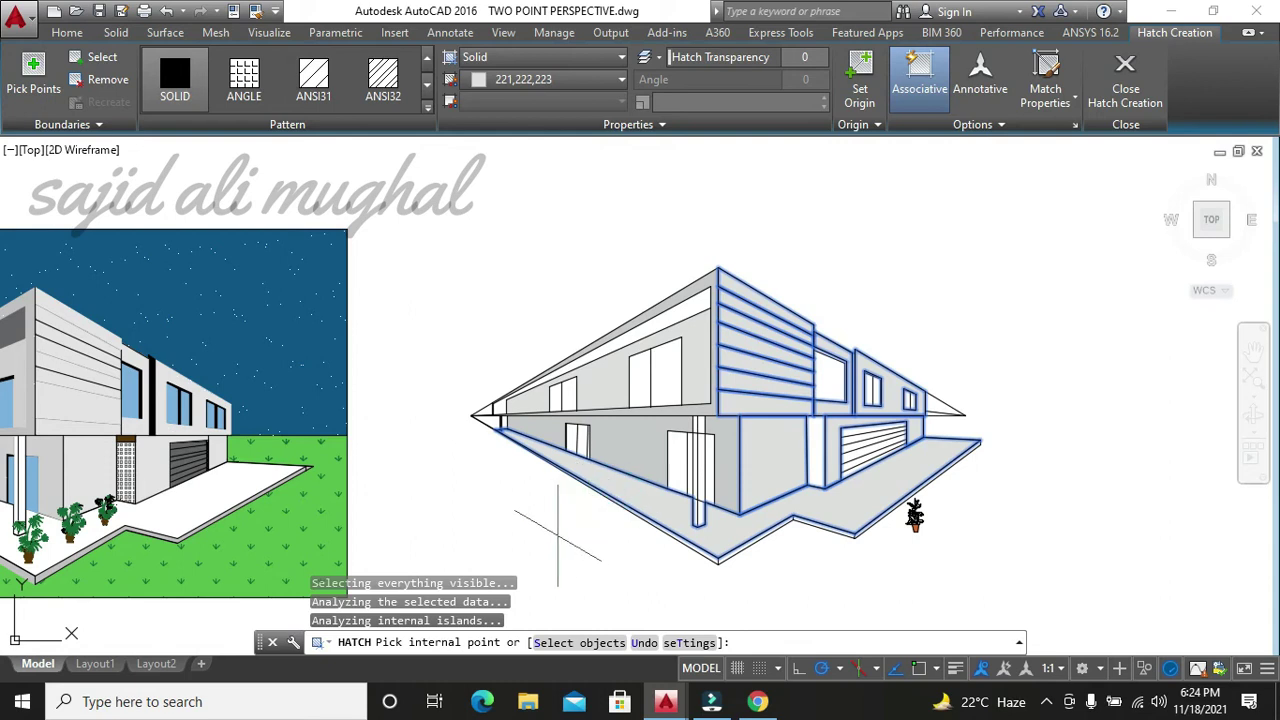
{"action": "scroll", "coordinate": [558, 535], "scroll_direction": "down", "scroll_amount": 2}
- Finish the light-grey fill and delete the stray line at the door edge
{"action": "key", "text": "Escape"}
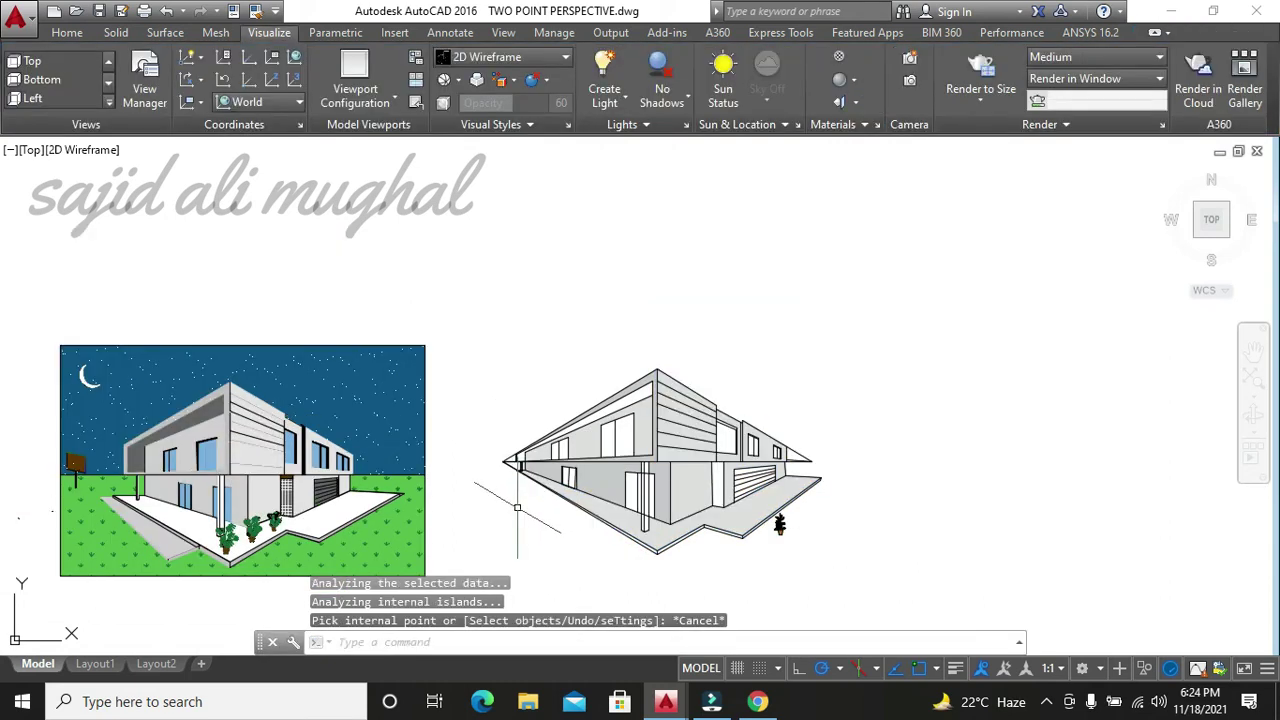
{"action": "scroll", "coordinate": [527, 530], "scroll_direction": "up", "scroll_amount": 2}
{"action": "scroll", "coordinate": [527, 530], "scroll_direction": "up", "scroll_amount": 4}
{"action": "key", "text": "Escape"}
{"action": "key", "text": "Escape"}
{"action": "scroll", "coordinate": [843, 357], "scroll_direction": "up", "scroll_amount": 2}
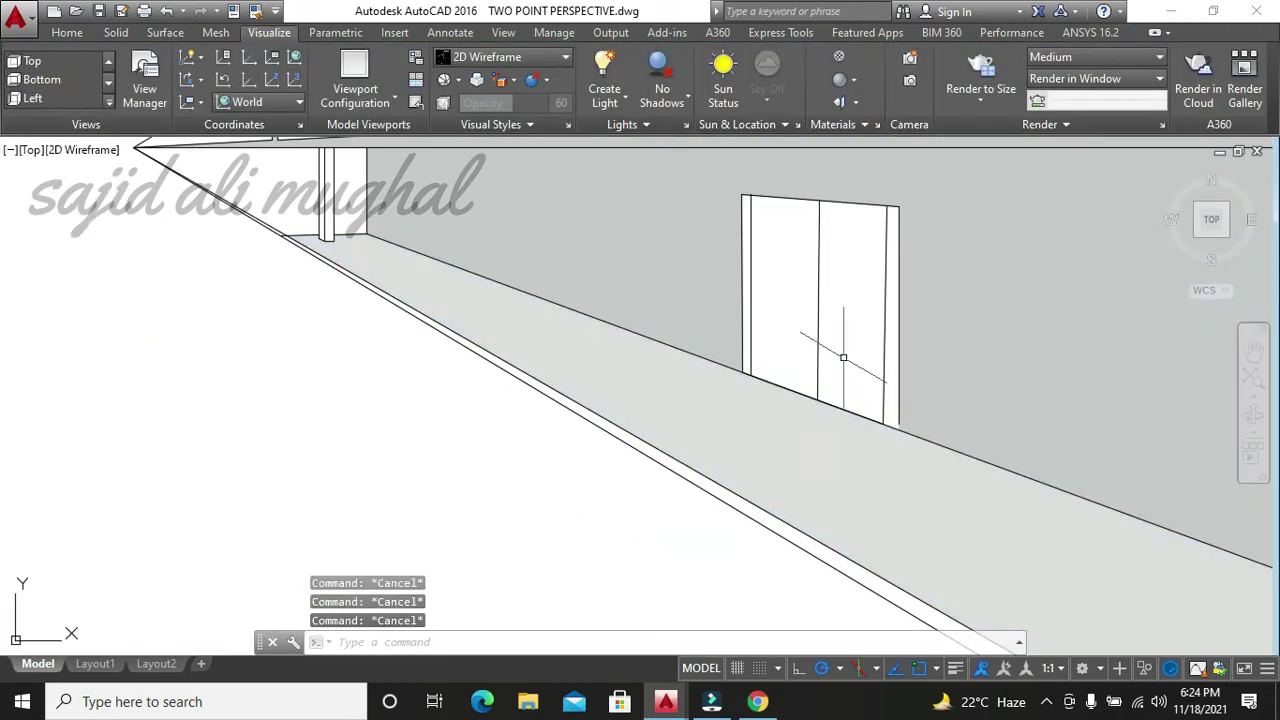
{"action": "key", "text": "Delete"}
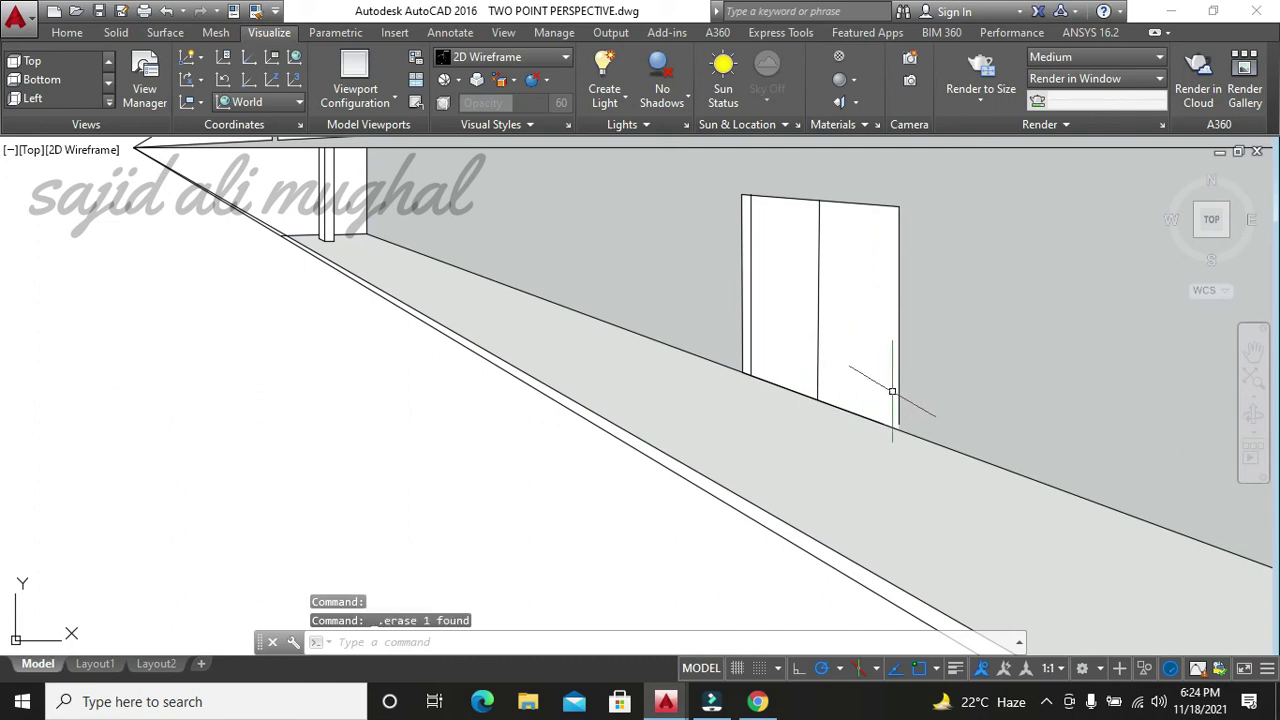
- Draw a vertical line down the door's right edge
{"action": "key", "text": "l"}
{"action": "key", "text": "Return"}
{"action": "left_click", "coordinate": [887, 205]}
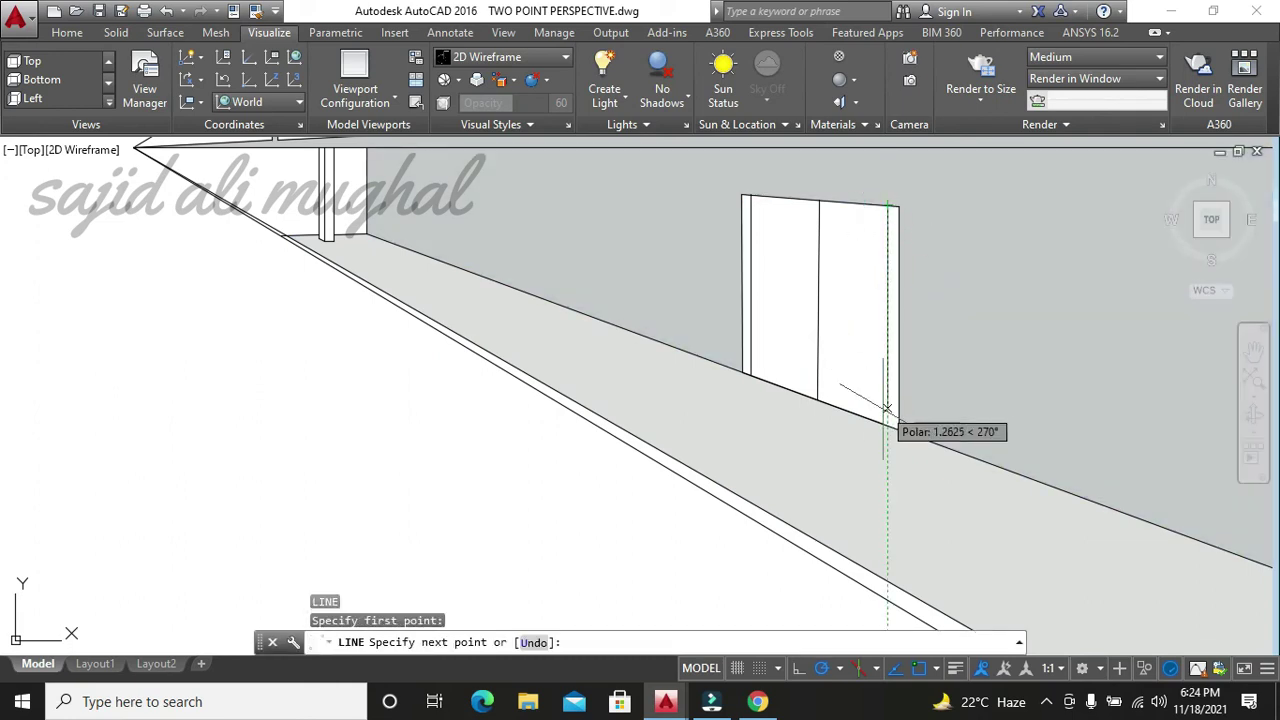
{"action": "left_click", "coordinate": [887, 422]}
{"action": "key", "text": "Escape"}
{"action": "key", "text": "Escape"}
{"action": "key", "text": "Escape"}
- Try EXTEND twice with all edges as boundaries, cancelling both attempts
{"action": "type", "text": "ex"}
{"action": "key", "text": "Return"}
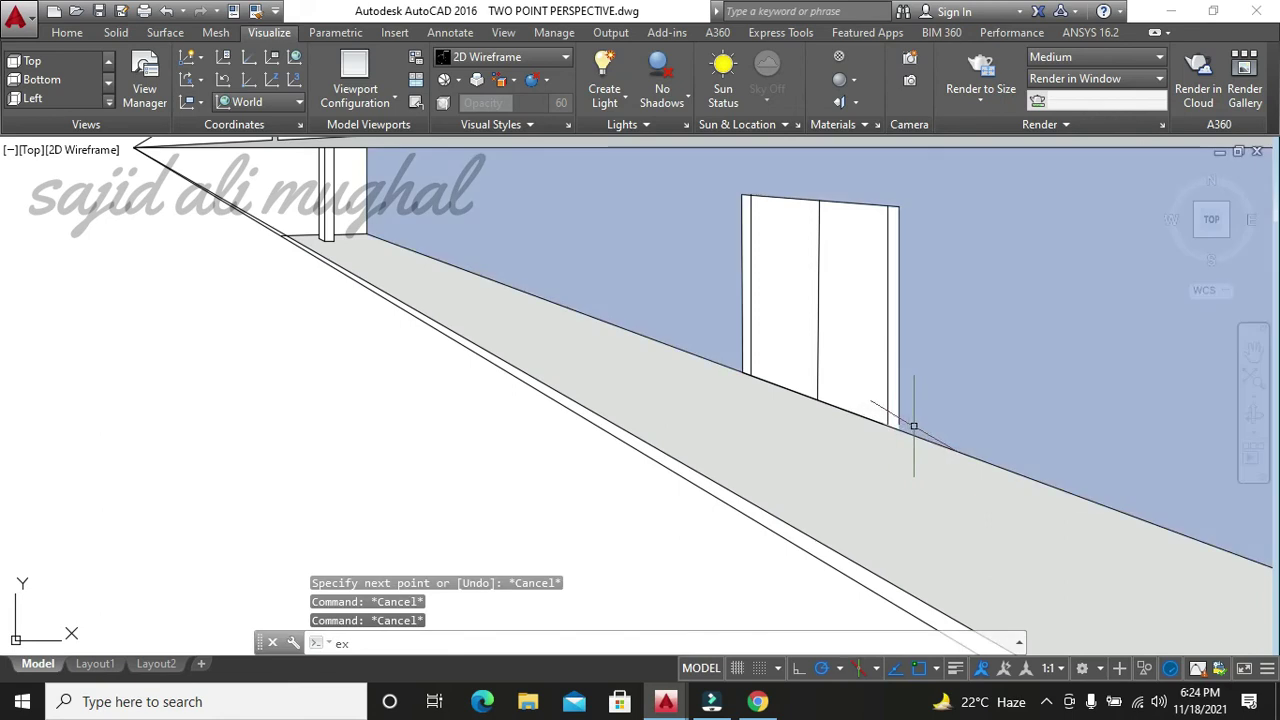
{"action": "key", "text": "Return"}
{"action": "key", "text": "Escape"}
{"action": "scroll", "coordinate": [885, 408], "scroll_direction": "up", "scroll_amount": 5}
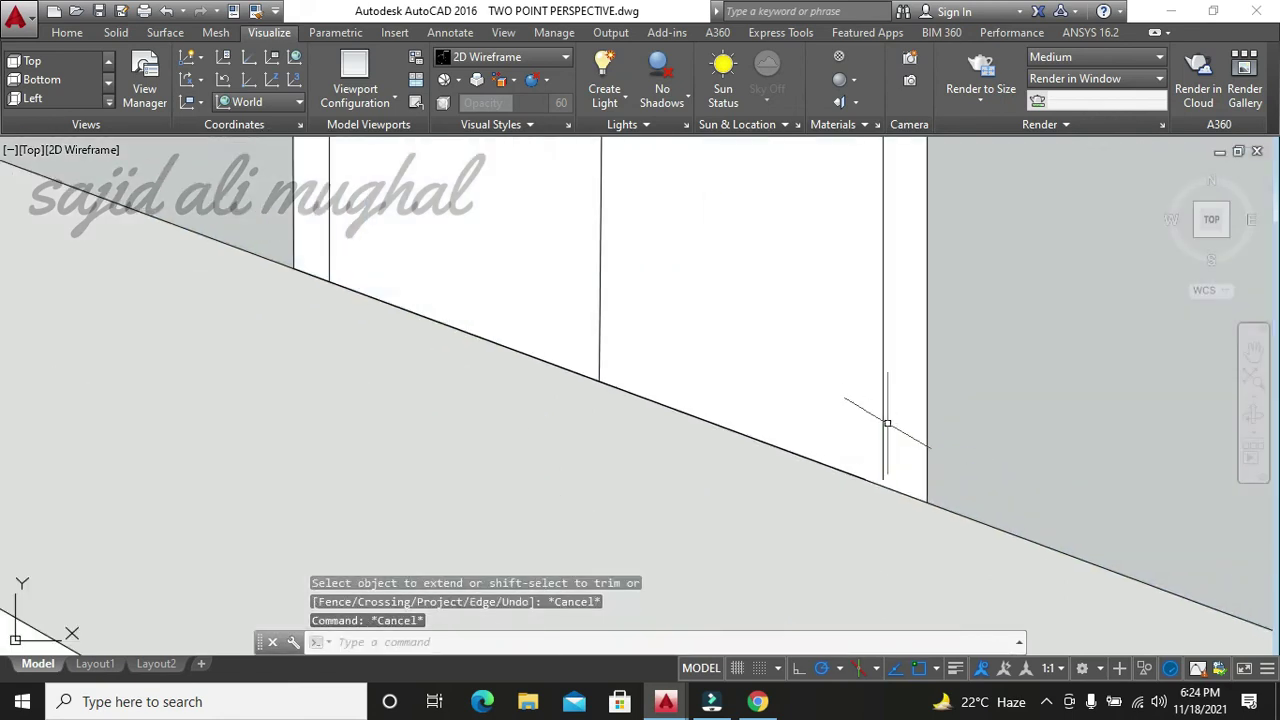
{"action": "type", "text": "ex"}
{"action": "key", "text": "Return"}
{"action": "key", "text": "Return"}
{"action": "key", "text": "Escape"}
{"action": "key", "text": "Escape"}
{"action": "key", "text": "Escape"}
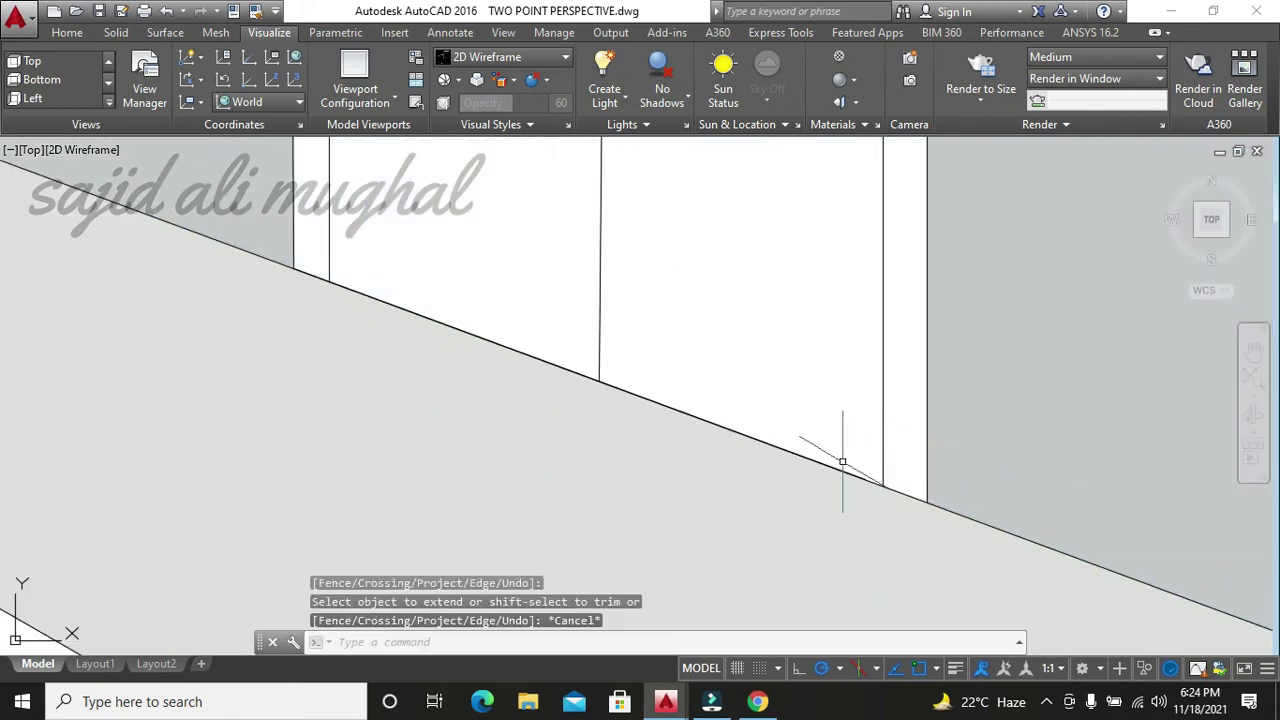
{"action": "scroll", "coordinate": [779, 443], "scroll_direction": "down", "scroll_amount": 5}
{"action": "scroll", "coordinate": [779, 443], "scroll_direction": "down", "scroll_amount": 4}
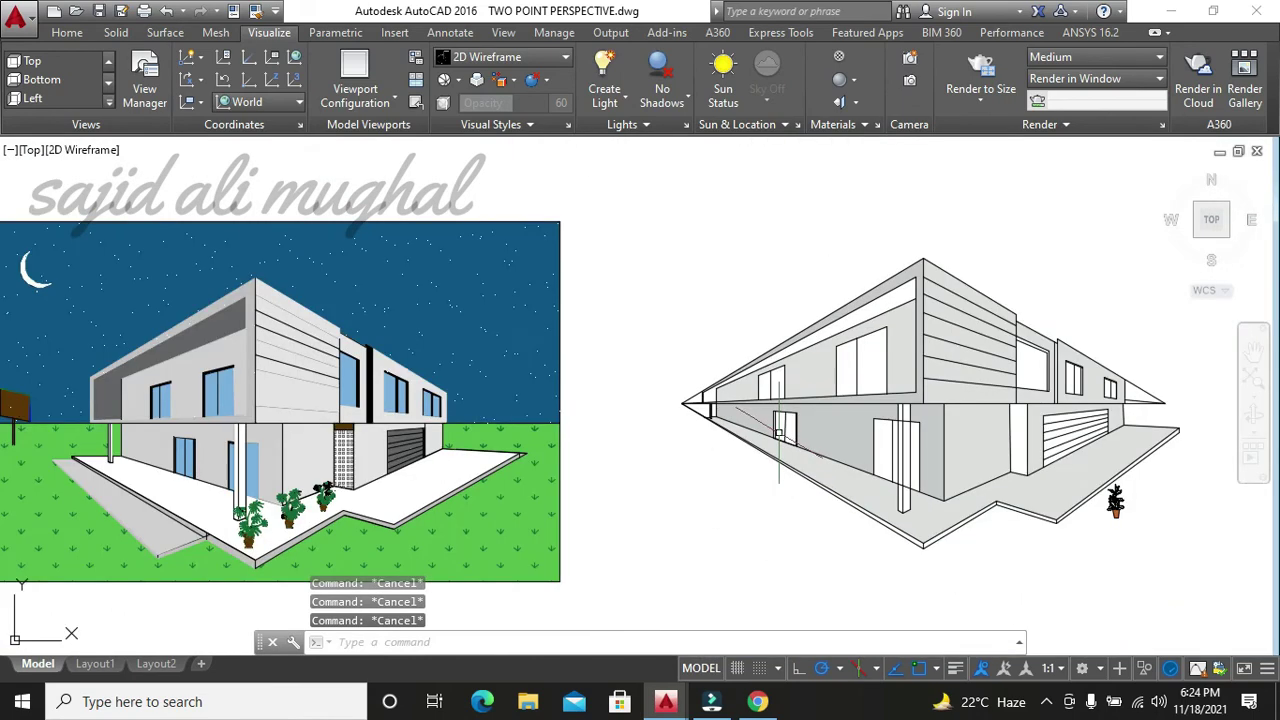
{"action": "scroll", "coordinate": [779, 436], "scroll_direction": "down", "scroll_amount": 4}
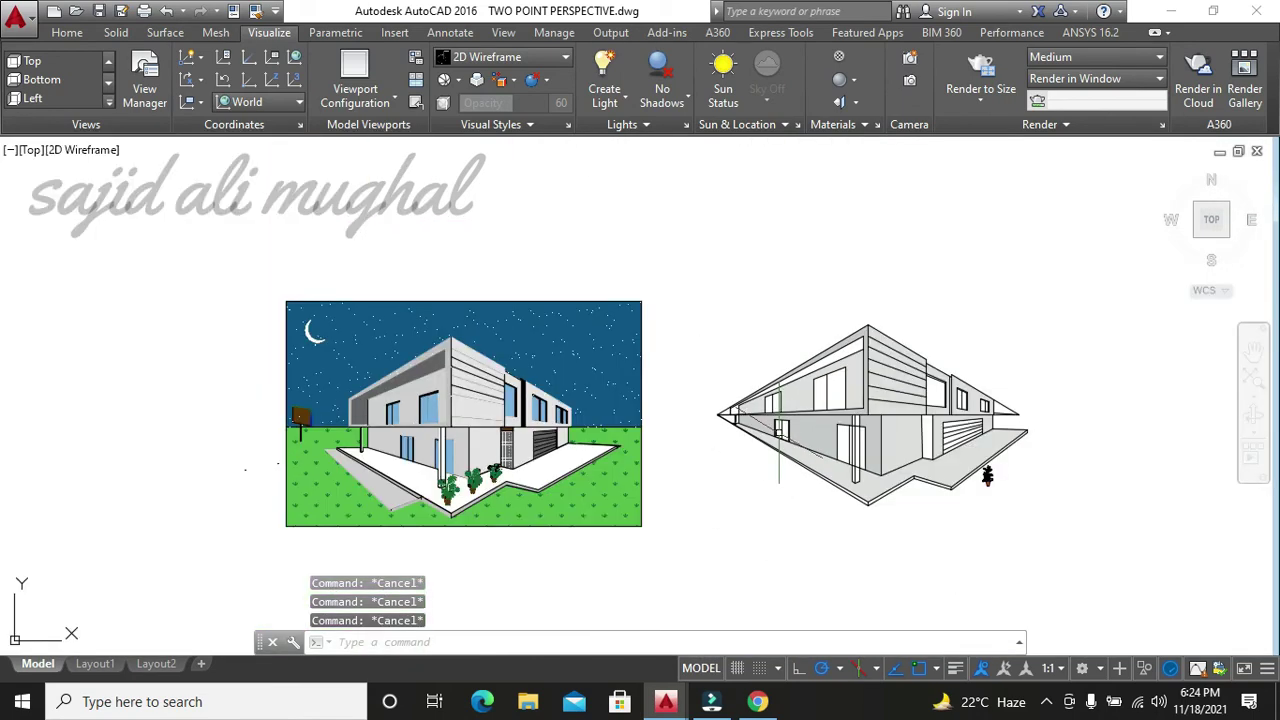
{"action": "scroll", "coordinate": [779, 443], "scroll_direction": "up", "scroll_amount": 2}
{"action": "scroll", "coordinate": [342, 520], "scroll_direction": "up", "scroll_amount": 3}
{"action": "scroll", "coordinate": [342, 520], "scroll_direction": "down", "scroll_amount": 5}
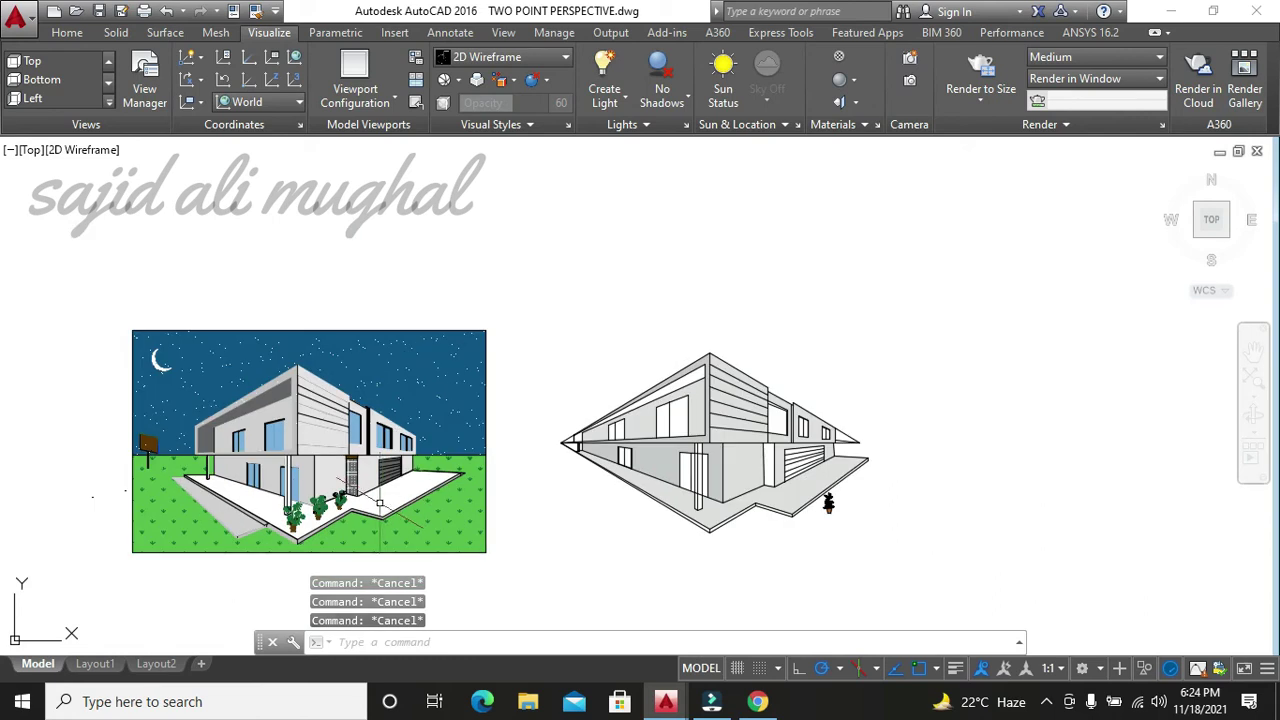
- Start another hatch with the H alias
{"action": "type", "text": "h"}
{"action": "key", "text": "Return"}
{"action": "scroll", "coordinate": [530, 440], "scroll_direction": "up", "scroll_amount": 6}
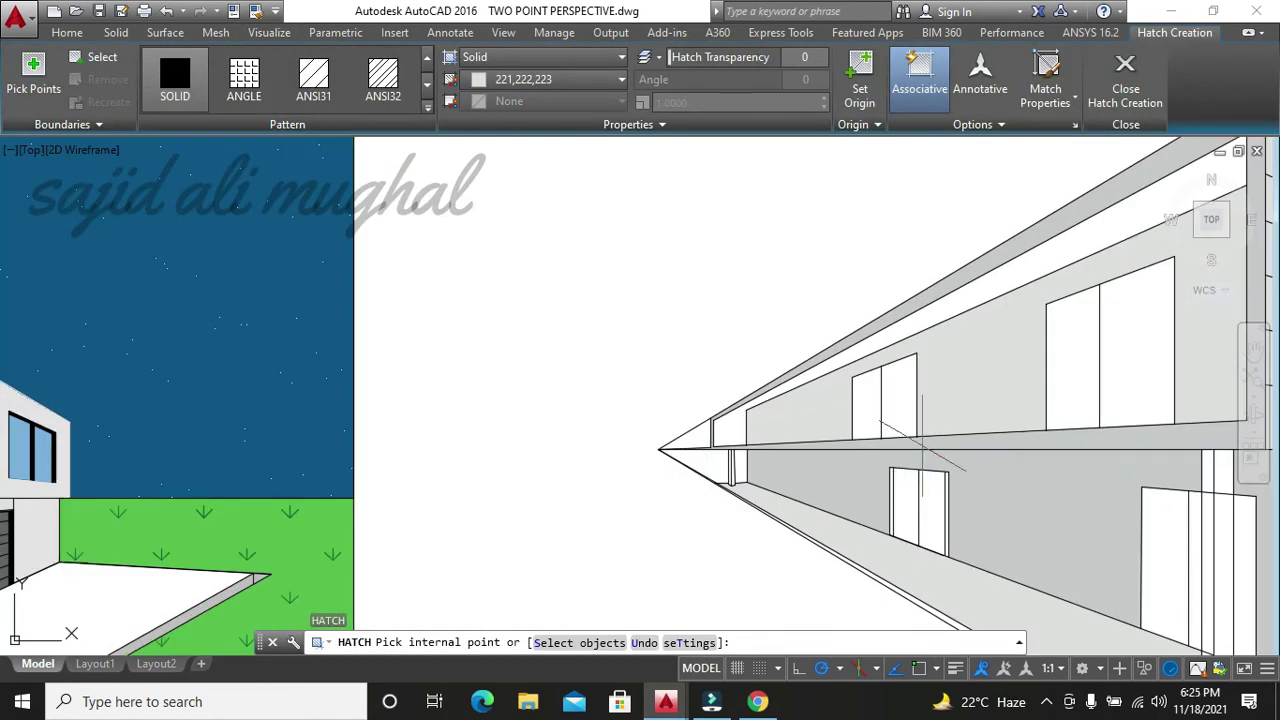
- Hatch the left ground-floor door's two side frame strips in solid black (0,0,0)
{"action": "left_click", "coordinate": [533, 80]}
{"action": "left_click", "coordinate": [481, 178]}
{"action": "scroll", "coordinate": [740, 460], "scroll_direction": "down", "scroll_amount": 5}
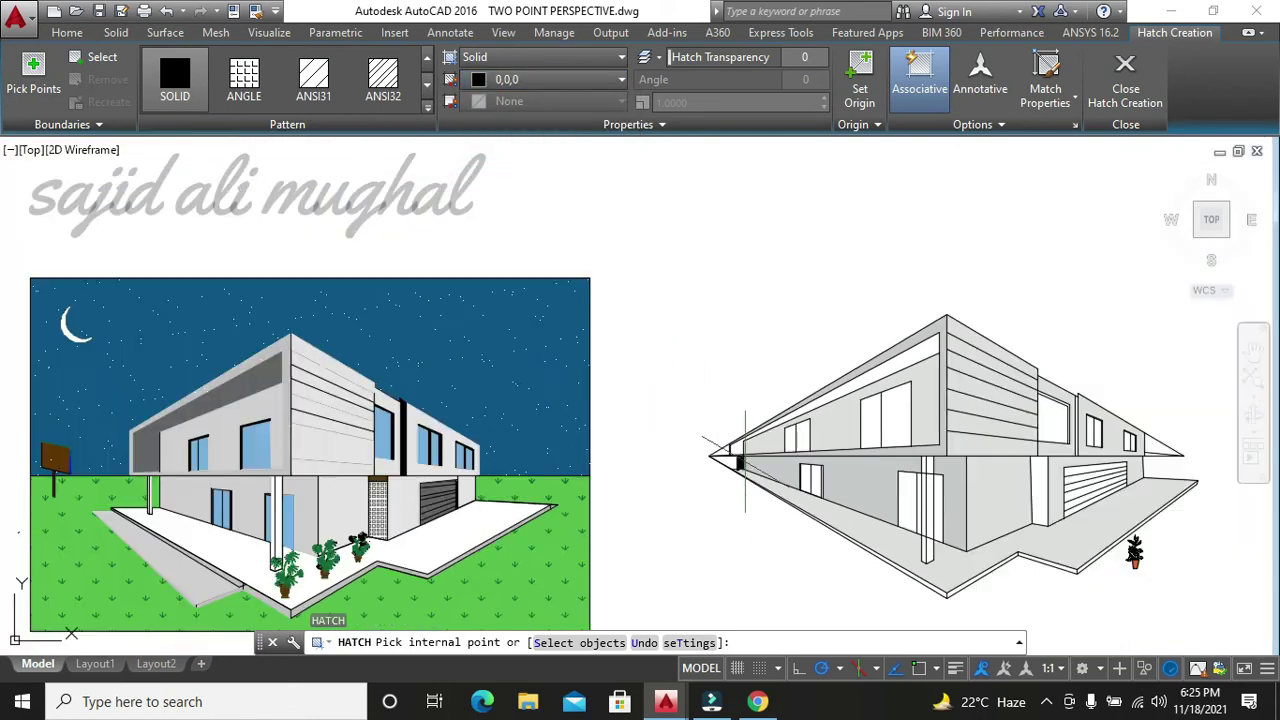
{"action": "scroll", "coordinate": [769, 505], "scroll_direction": "up", "scroll_amount": 2}
{"action": "scroll", "coordinate": [781, 450], "scroll_direction": "up", "scroll_amount": 3}
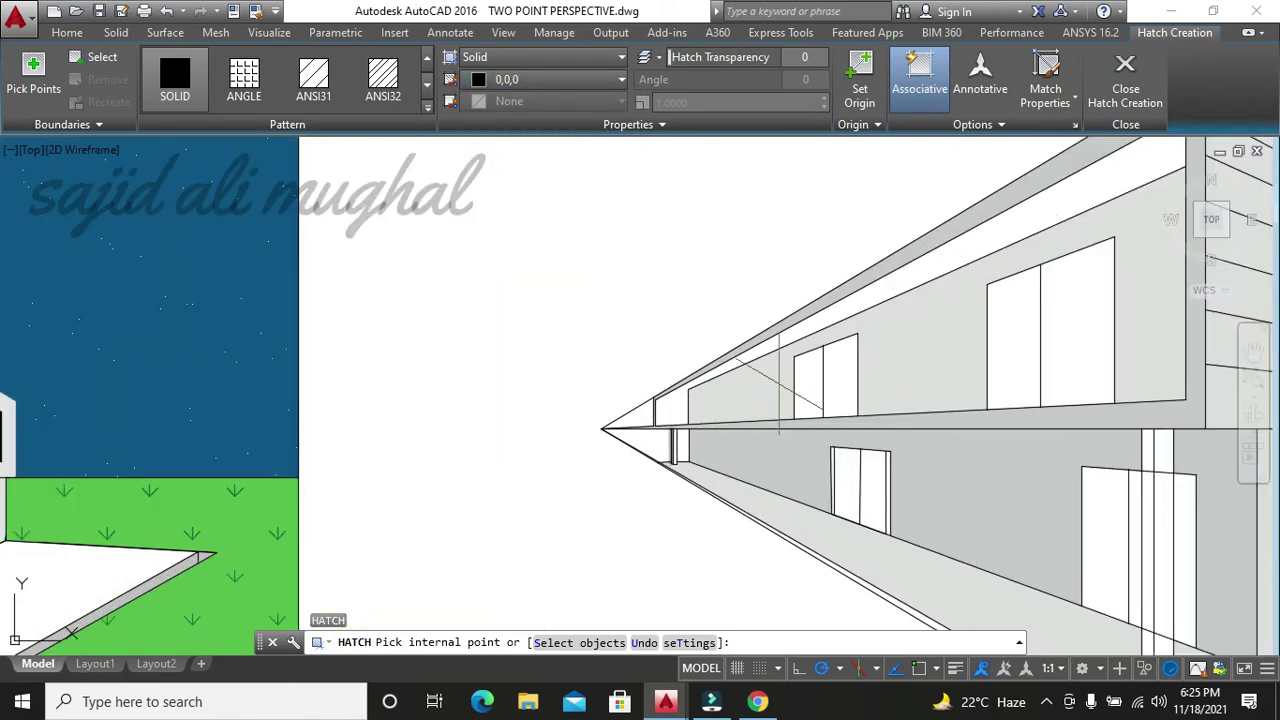
{"action": "left_click", "coordinate": [833, 490]}
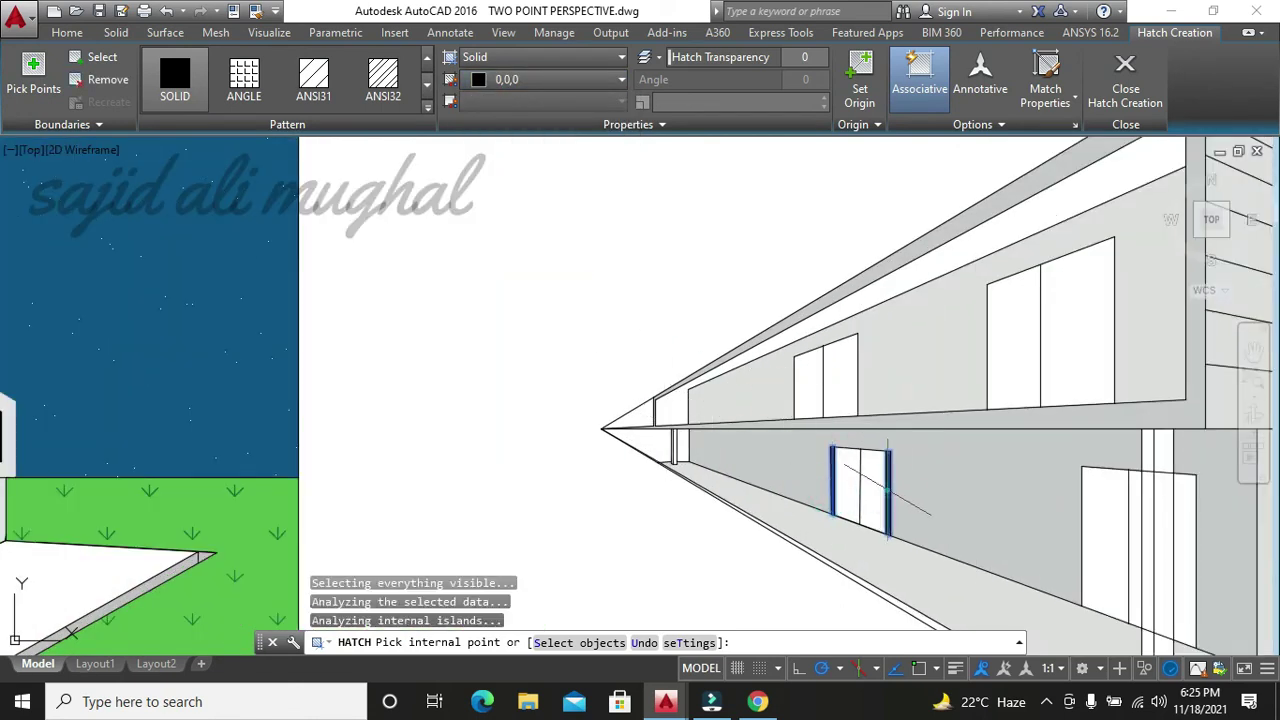
{"action": "scroll", "coordinate": [887, 490], "scroll_direction": "down", "scroll_amount": 1}
{"action": "scroll", "coordinate": [860, 491], "scroll_direction": "down", "scroll_amount": 1}
{"action": "scroll", "coordinate": [900, 505], "scroll_direction": "down", "scroll_amount": 3}
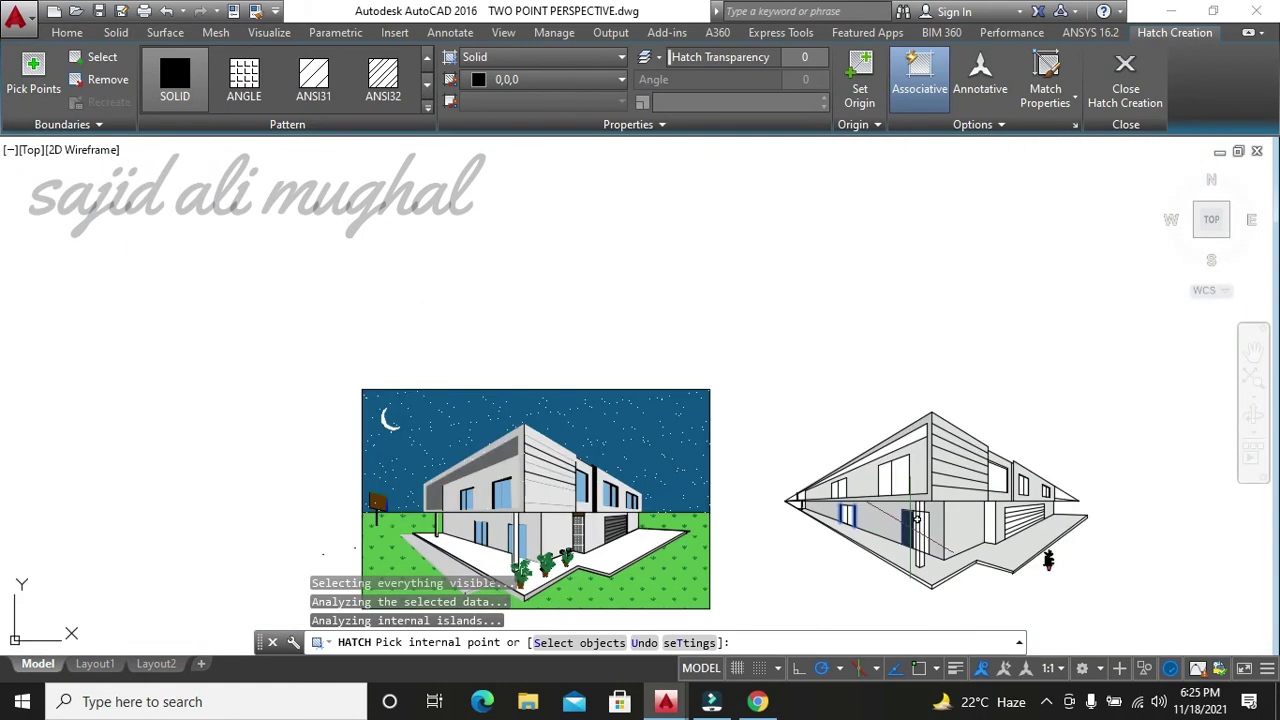
{"action": "scroll", "coordinate": [912, 527], "scroll_direction": "up", "scroll_amount": 2}
{"action": "scroll", "coordinate": [938, 533], "scroll_direction": "up", "scroll_amount": 6}
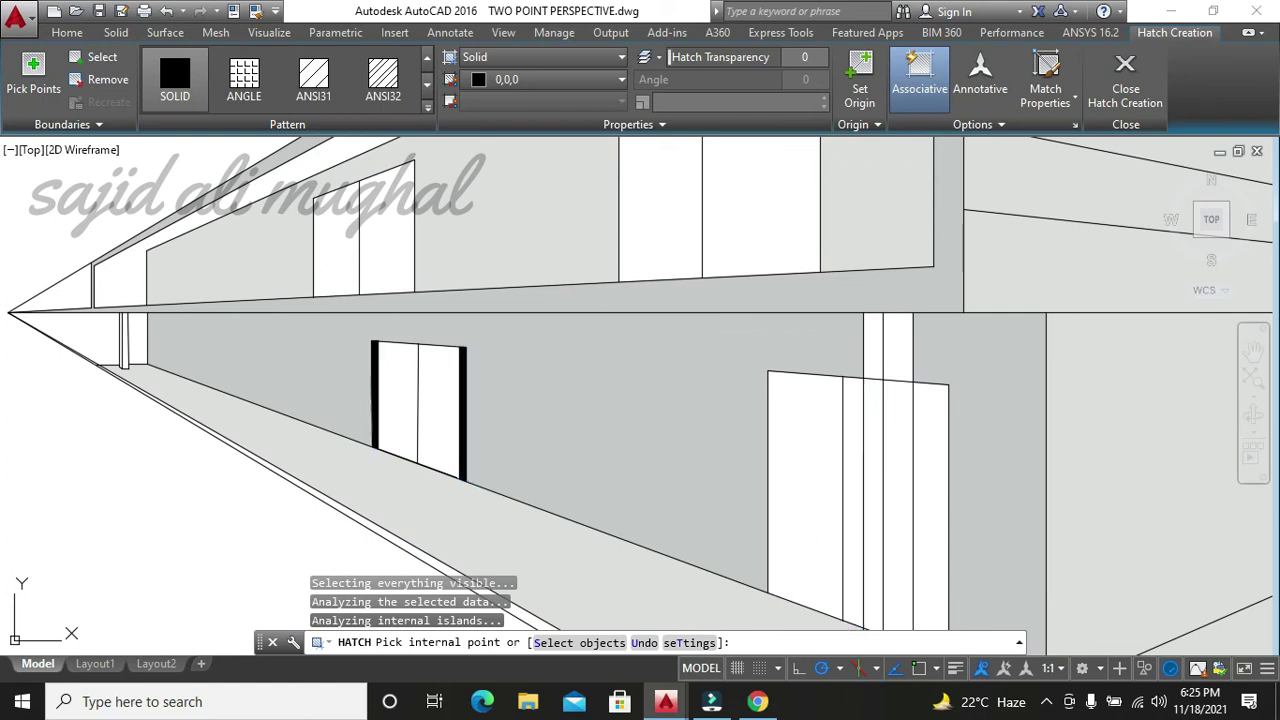
{"action": "key", "text": "Escape"}
{"action": "scroll", "coordinate": [828, 500], "scroll_direction": "down", "scroll_amount": 5}
{"action": "scroll", "coordinate": [676, 313], "scroll_direction": "up", "scroll_amount": 3}
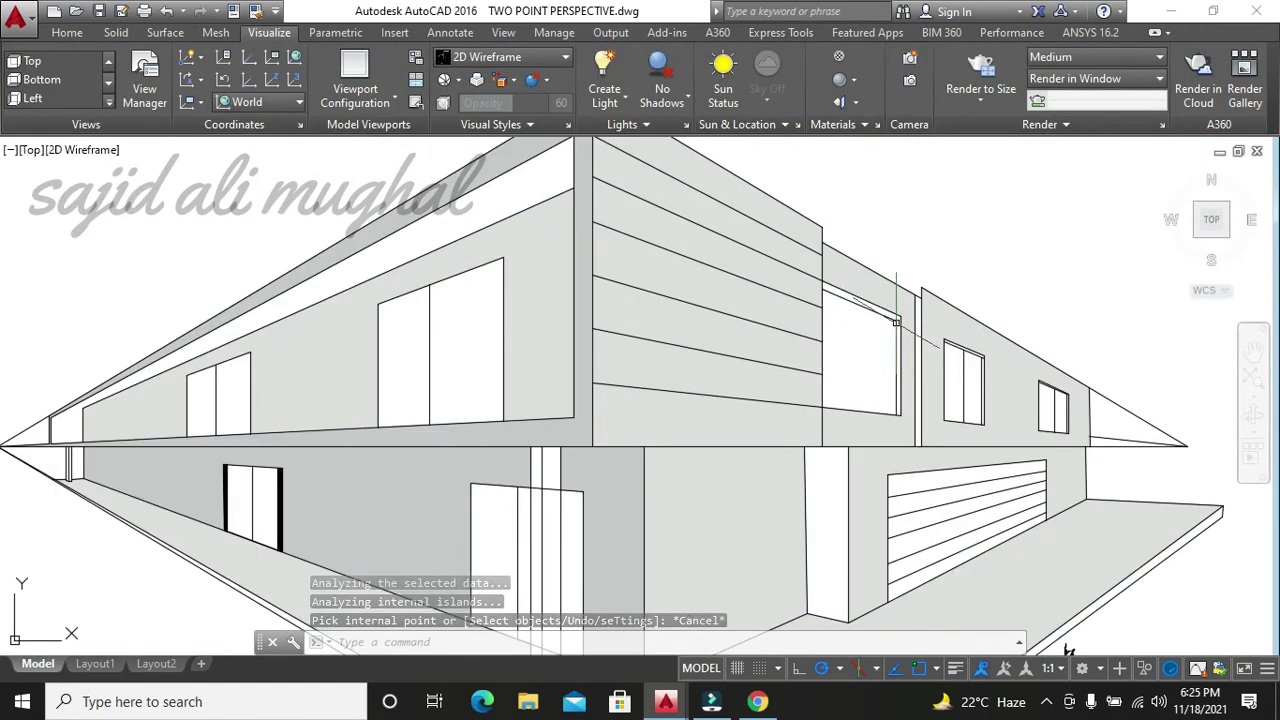
- Cancel the stray wall-panel hatch and bring the upper window panel into view
{"action": "scroll", "coordinate": [876, 310], "scroll_direction": "up", "scroll_amount": 3}
{"action": "key", "text": "Return"}
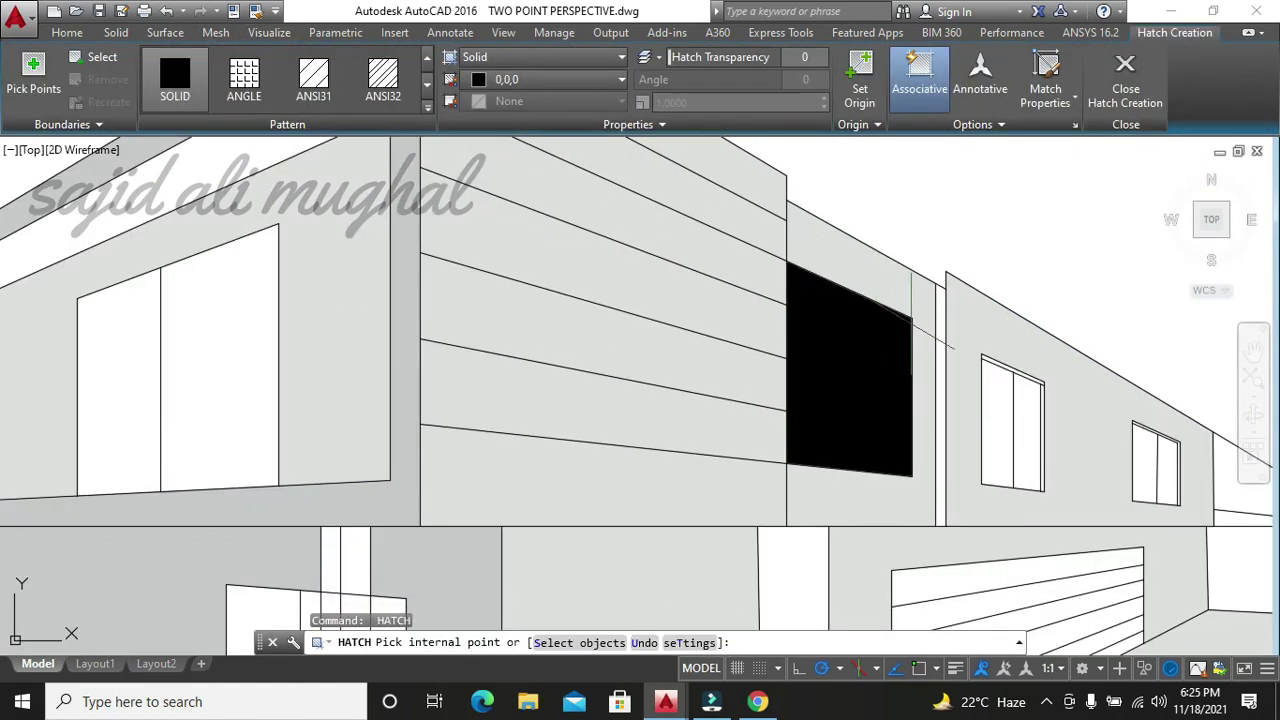
{"action": "key", "text": "Escape"}
{"action": "scroll", "coordinate": [900, 300], "scroll_direction": "up", "scroll_amount": 2}
{"action": "scroll", "coordinate": [729, 309], "scroll_direction": "up", "scroll_amount": 2}
{"action": "scroll", "coordinate": [723, 340], "scroll_direction": "down", "scroll_amount": 1}
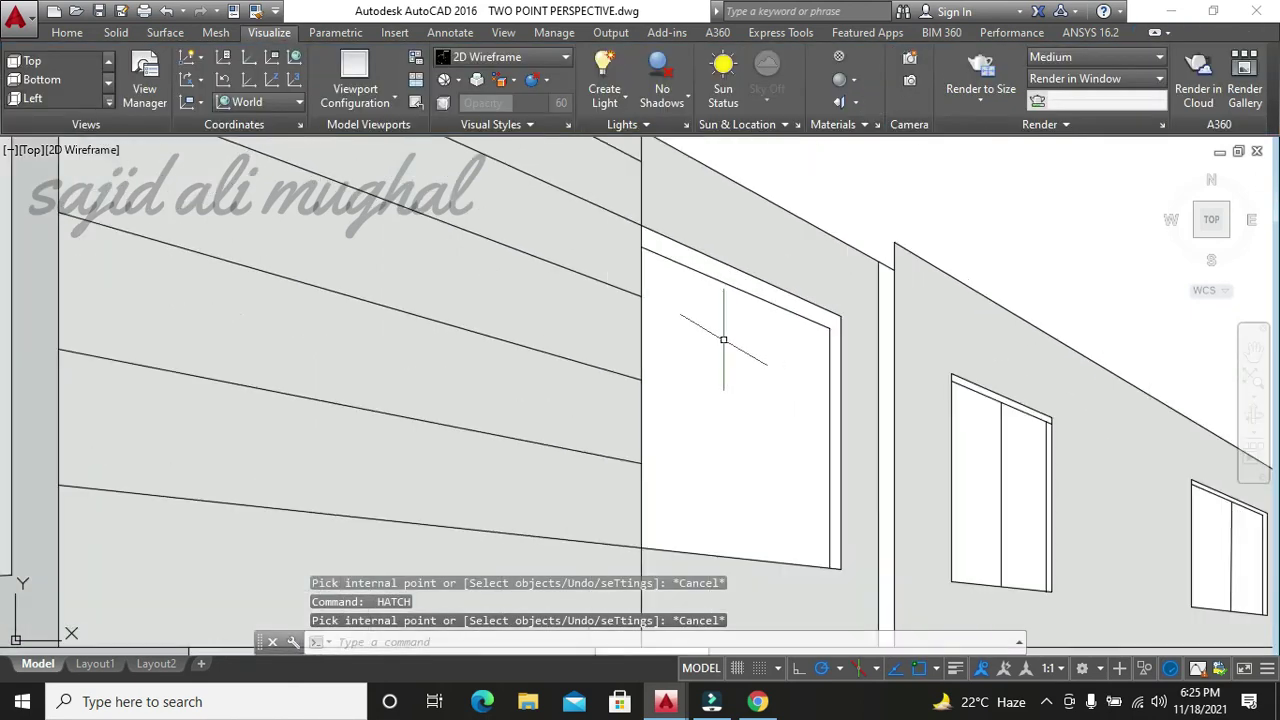
{"action": "scroll", "coordinate": [820, 366], "scroll_direction": "up", "scroll_amount": 3}
{"action": "mouse_move", "coordinate": [754, 277]}
{"action": "middle_mouse_down"}
{"action": "mouse_move", "coordinate": [731, 220]}
{"action": "mouse_move", "coordinate": [741, 590]}
{"action": "middle_mouse_up"}
{"action": "scroll", "coordinate": [731, 220], "scroll_direction": "down", "scroll_amount": 1}
{"action": "scroll", "coordinate": [609, 294], "scroll_direction": "up", "scroll_amount": 2}
{"action": "middle_click_drag", "start_coordinate": [503, 289], "coordinate": [600, 314]}
- Try a black hatch inside the upper window panel, then undo it
{"action": "key", "text": "Escape"}
{"action": "key", "text": "Escape"}
{"action": "type", "text": "h"}
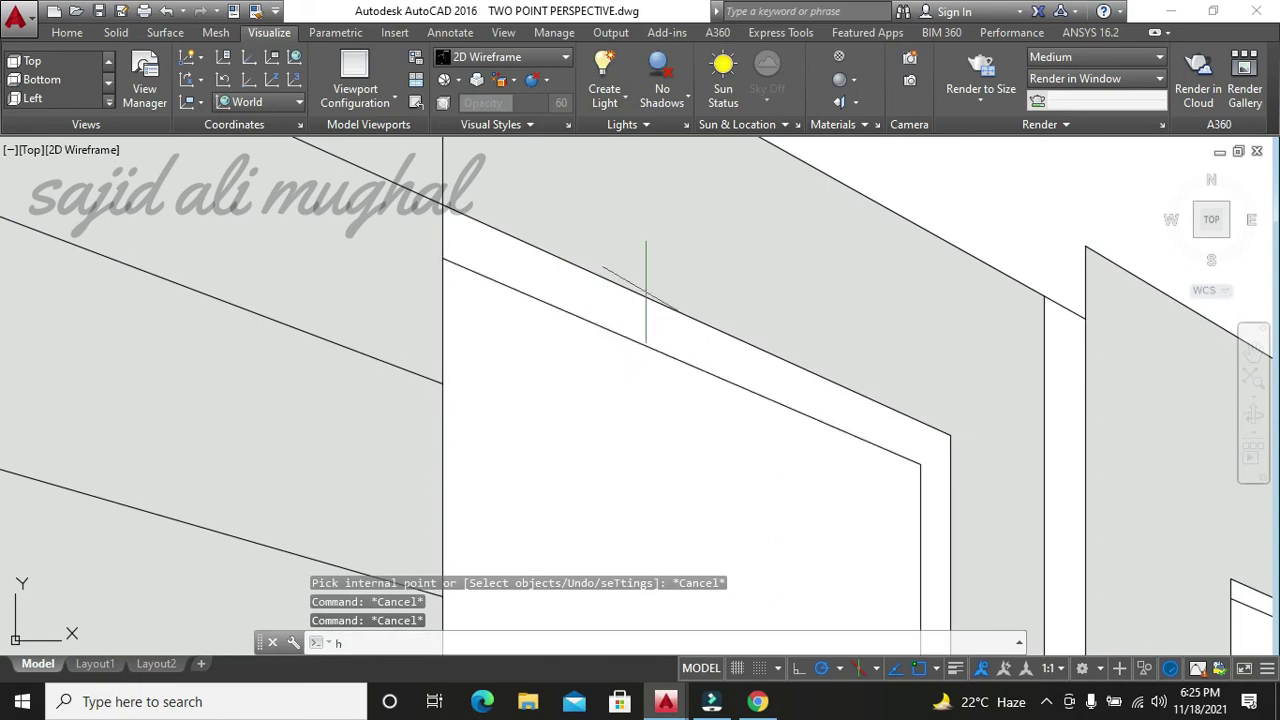
{"action": "key", "text": "Return"}
{"action": "left_click", "coordinate": [660, 292]}
{"action": "key", "text": "Return"}
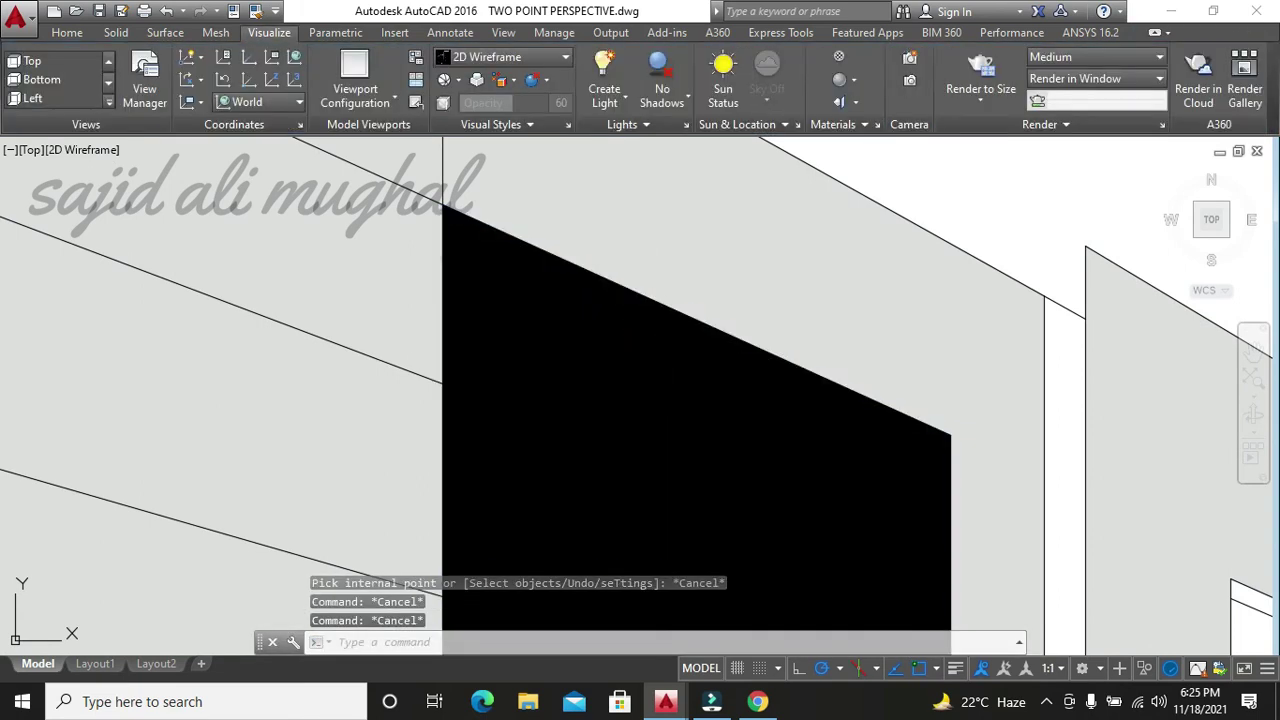
{"action": "key", "text": "ctrl+z"}
- Extend the open vertical frame line down to the sloped base with EXTEND
{"action": "left_click", "coordinate": [554, 315]}
{"action": "key", "text": "Escape"}
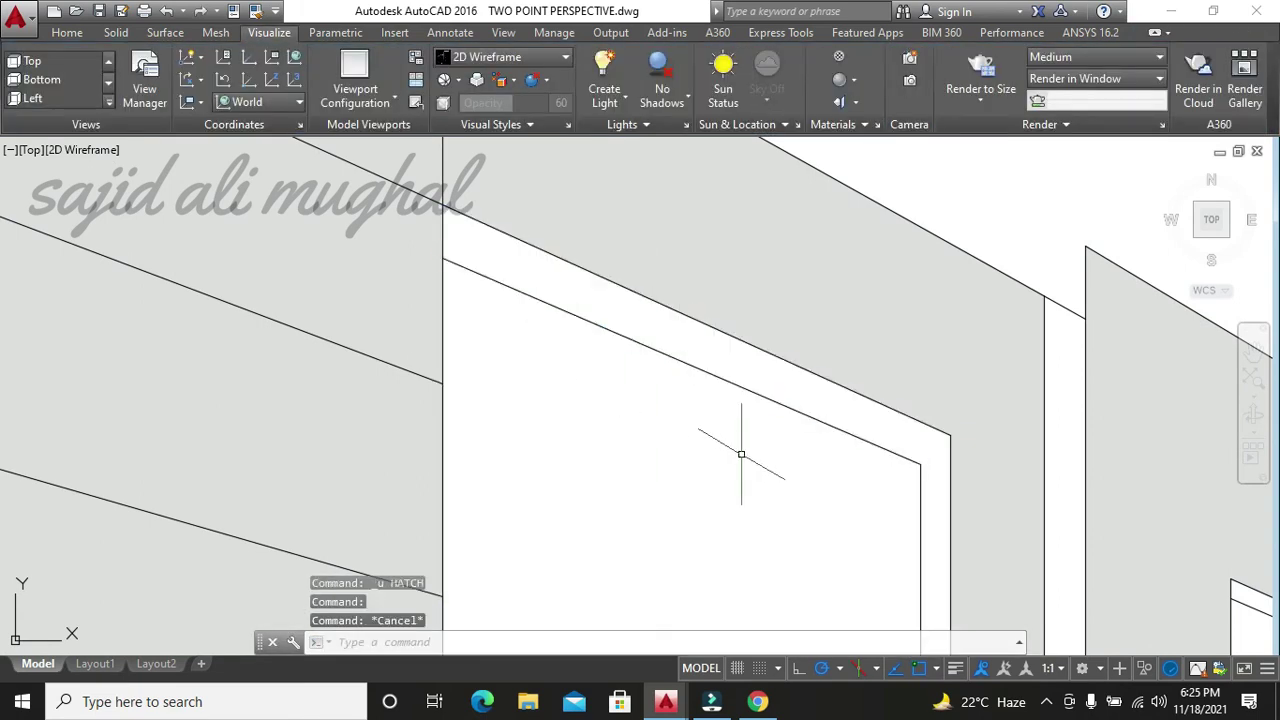
{"action": "scroll", "coordinate": [740, 451], "scroll_direction": "up", "scroll_amount": 3}
{"action": "scroll", "coordinate": [814, 534], "scroll_direction": "up", "scroll_amount": 2}
{"action": "scroll", "coordinate": [834, 523], "scroll_direction": "up", "scroll_amount": 1}
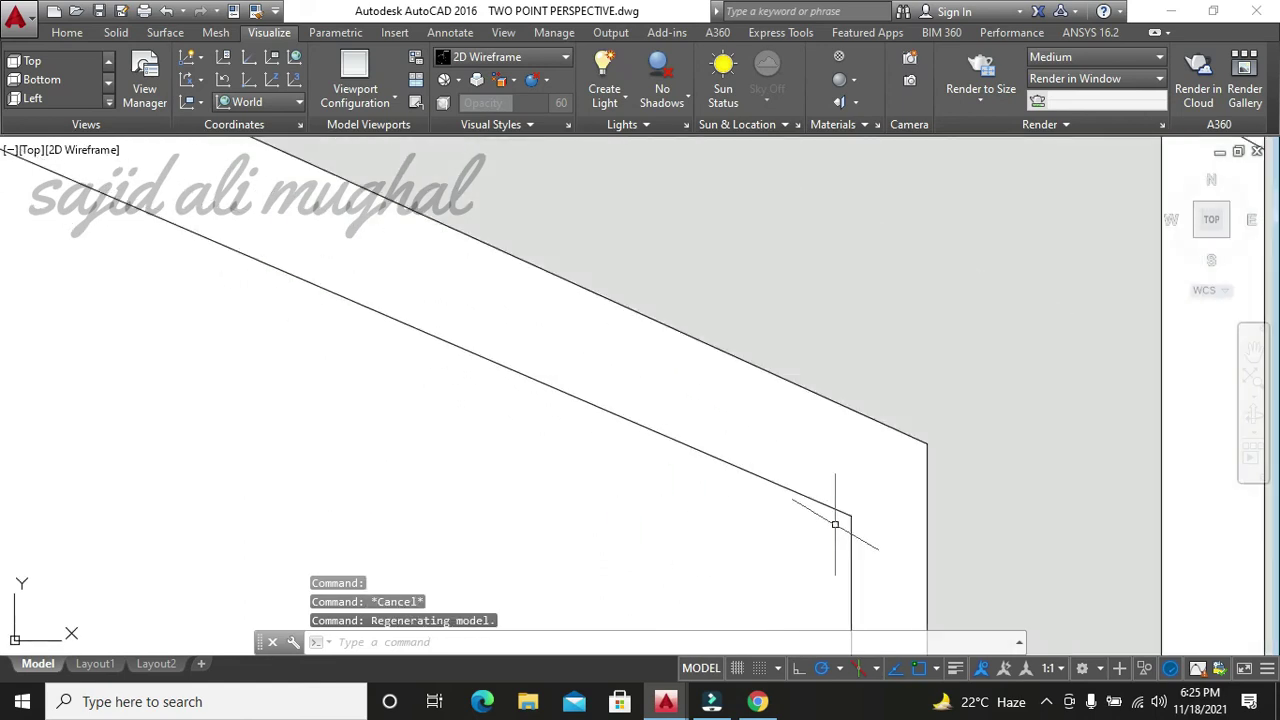
{"action": "scroll", "coordinate": [740, 371], "scroll_direction": "up", "scroll_amount": 2}
{"action": "scroll", "coordinate": [769, 381], "scroll_direction": "up", "scroll_amount": 1}
{"action": "scroll", "coordinate": [769, 381], "scroll_direction": "down", "scroll_amount": 2}
{"action": "scroll", "coordinate": [794, 466], "scroll_direction": "up", "scroll_amount": 2}
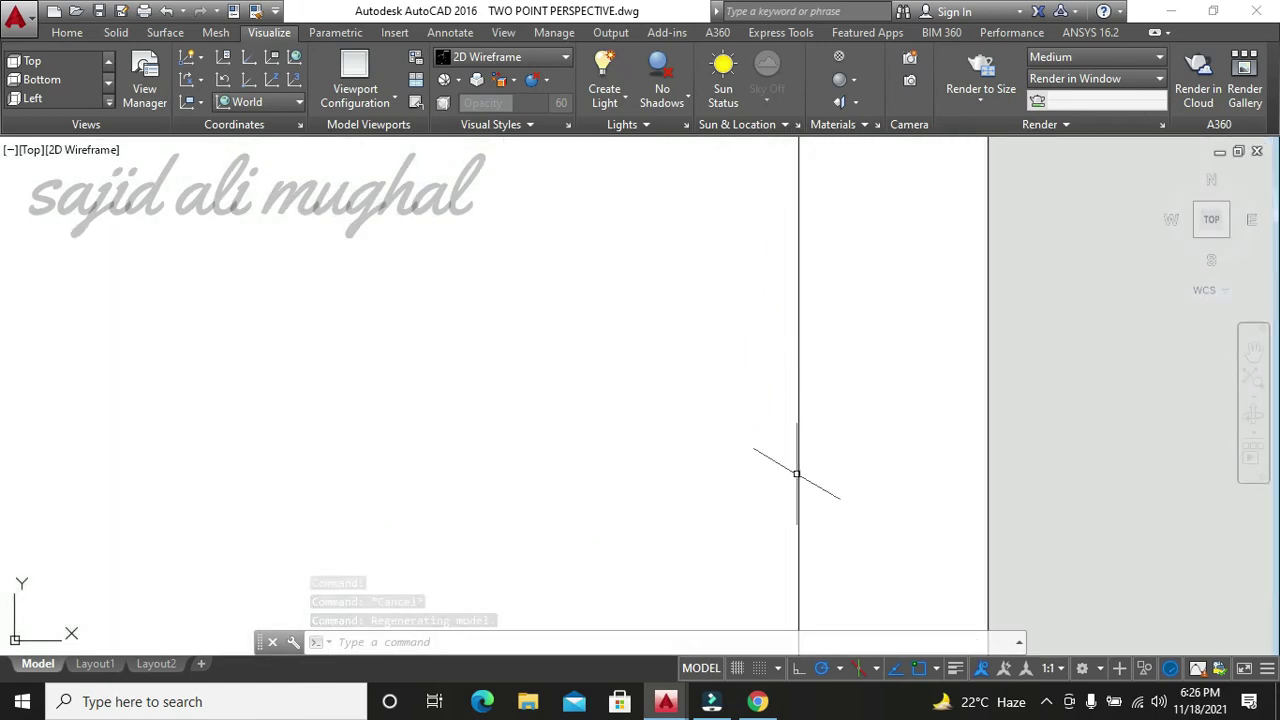
{"action": "scroll", "coordinate": [680, 449], "scroll_direction": "down", "scroll_amount": 1}
{"action": "key", "text": "Escape"}
{"action": "key", "text": "Escape"}
{"action": "type", "text": "e"}
{"action": "key", "text": "Return"}
{"action": "key", "text": "Return"}
{"action": "left_click", "coordinate": [708, 500]}
{"action": "key", "text": "Escape"}
- Hatch the small right upper window's frame solid black after a boundary error
{"action": "type", "text": "h"}
{"action": "key", "text": "Return"}
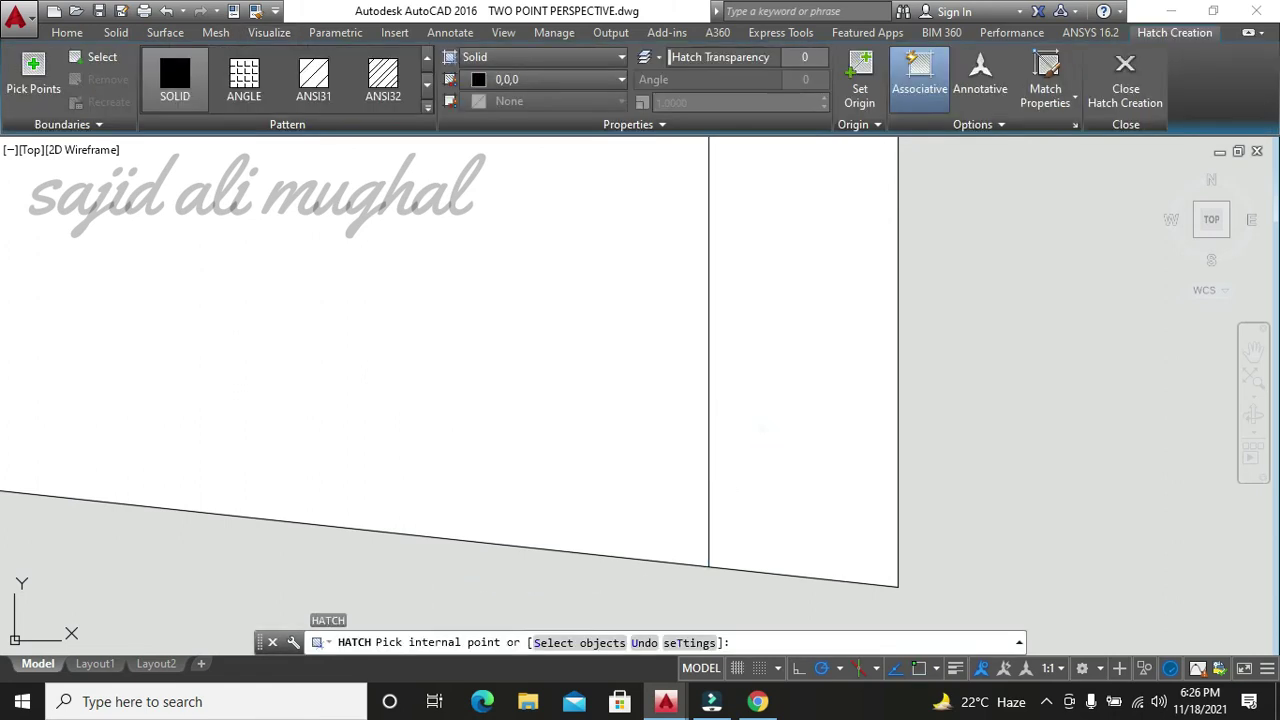
{"action": "left_click", "coordinate": [763, 443]}
{"action": "left_click", "coordinate": [786, 400]}
{"action": "scroll", "coordinate": [760, 420], "scroll_direction": "up", "scroll_amount": 1}
{"action": "scroll", "coordinate": [752, 449], "scroll_direction": "up", "scroll_amount": 2}
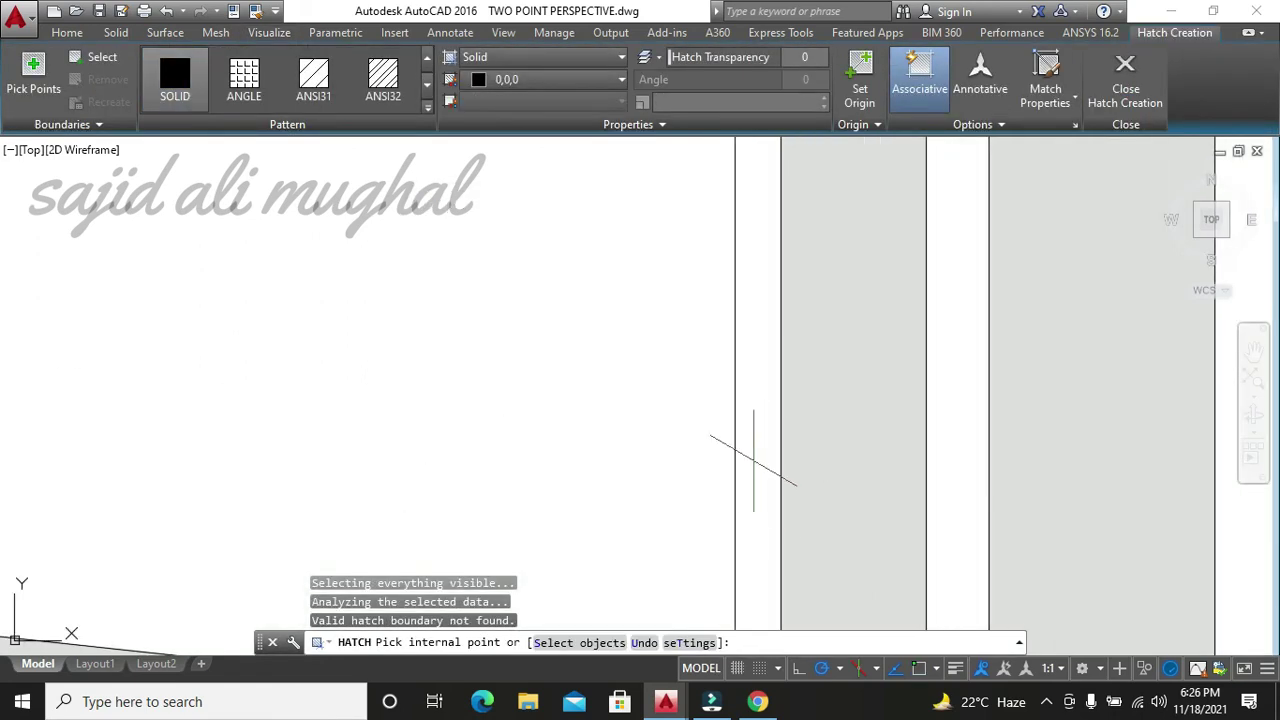
{"action": "scroll", "coordinate": [684, 387], "scroll_direction": "up", "scroll_amount": 1}
{"action": "middle_click_drag", "start_coordinate": [766, 230], "coordinate": [760, 440]}
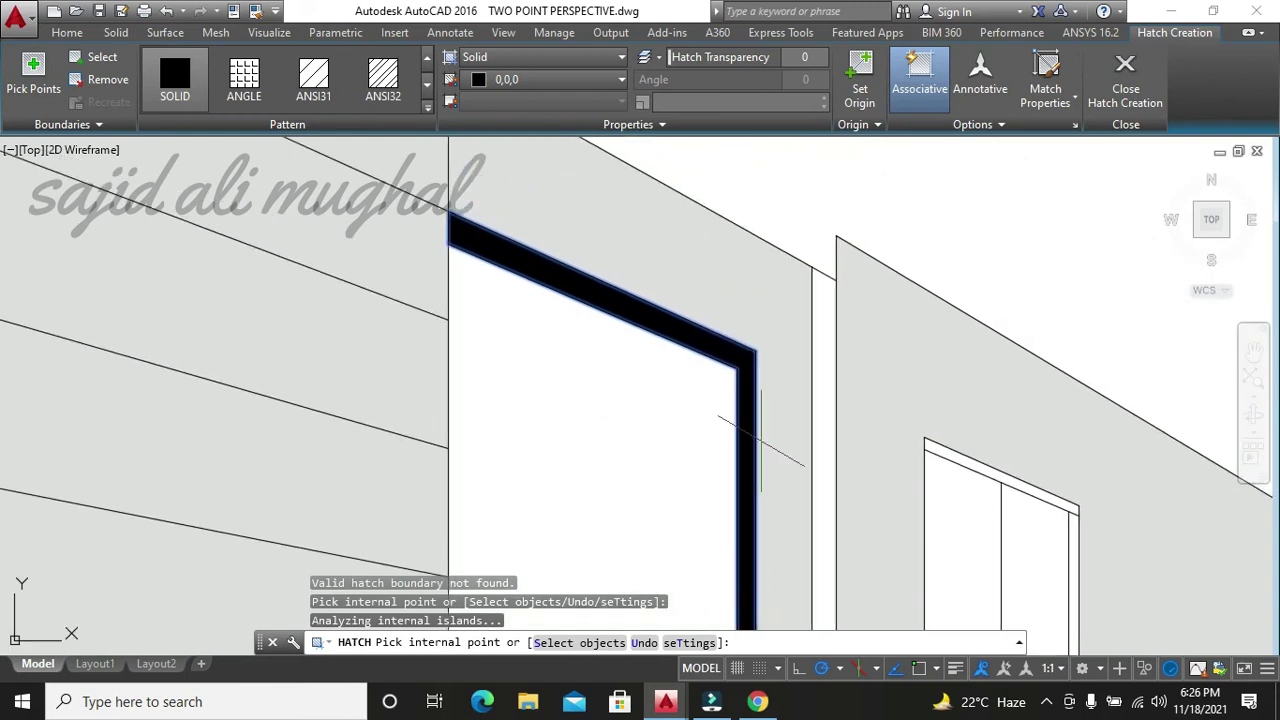
{"action": "left_click", "coordinate": [944, 445]}
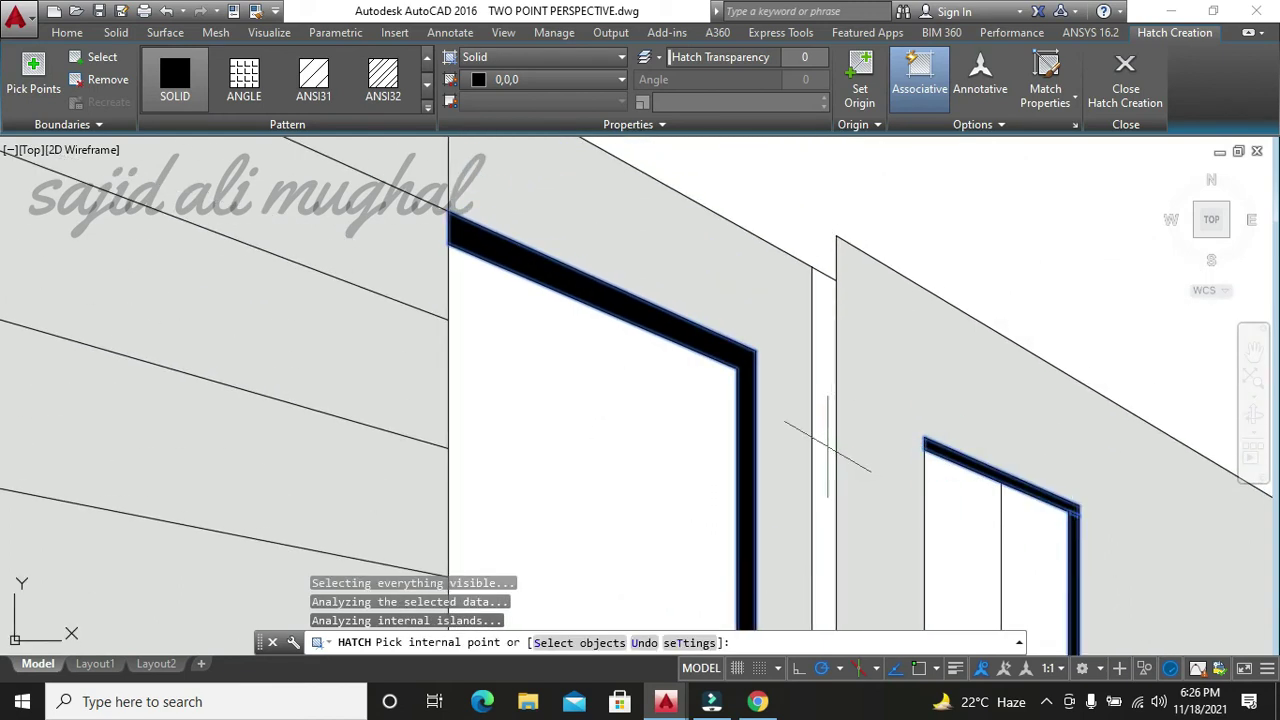
- Fill the frames of the remaining upper-storey windows solid black
{"action": "left_click", "coordinate": [828, 446]}
{"action": "scroll", "coordinate": [828, 446], "scroll_direction": "down", "scroll_amount": 3}
{"action": "scroll", "coordinate": [894, 471], "scroll_direction": "up", "scroll_amount": 3}
{"action": "scroll", "coordinate": [671, 423], "scroll_direction": "up", "scroll_amount": 2}
{"action": "left_click", "coordinate": [465, 528]}
{"action": "scroll", "coordinate": [537, 326], "scroll_direction": "down", "scroll_amount": 2}
{"action": "scroll", "coordinate": [430, 420], "scroll_direction": "down", "scroll_amount": 2}
{"action": "scroll", "coordinate": [419, 423], "scroll_direction": "up", "scroll_amount": 1}
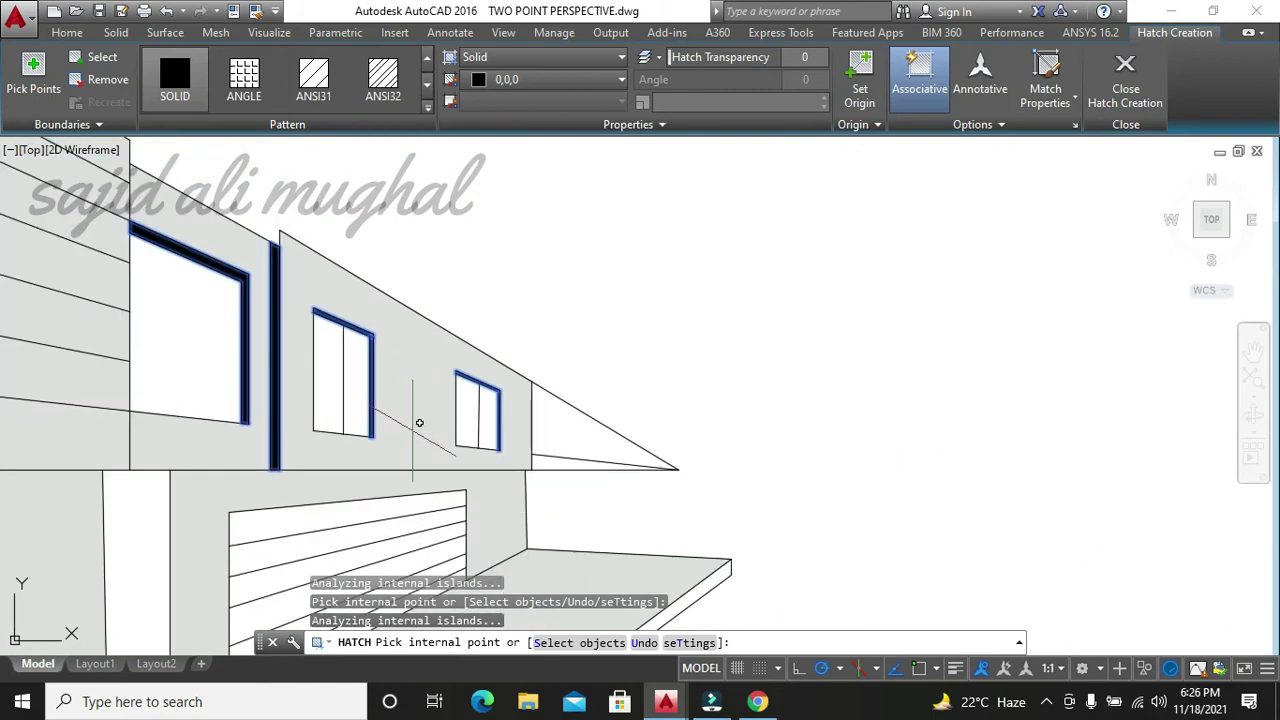
{"action": "scroll", "coordinate": [540, 370], "scroll_direction": "down", "scroll_amount": 2}
{"action": "key", "text": "Escape"}
{"action": "key", "text": "Escape"}
{"action": "key", "text": "Escape"}
{"action": "key", "text": "Escape"}
{"action": "scroll", "coordinate": [754, 371], "scroll_direction": "up", "scroll_amount": 2}
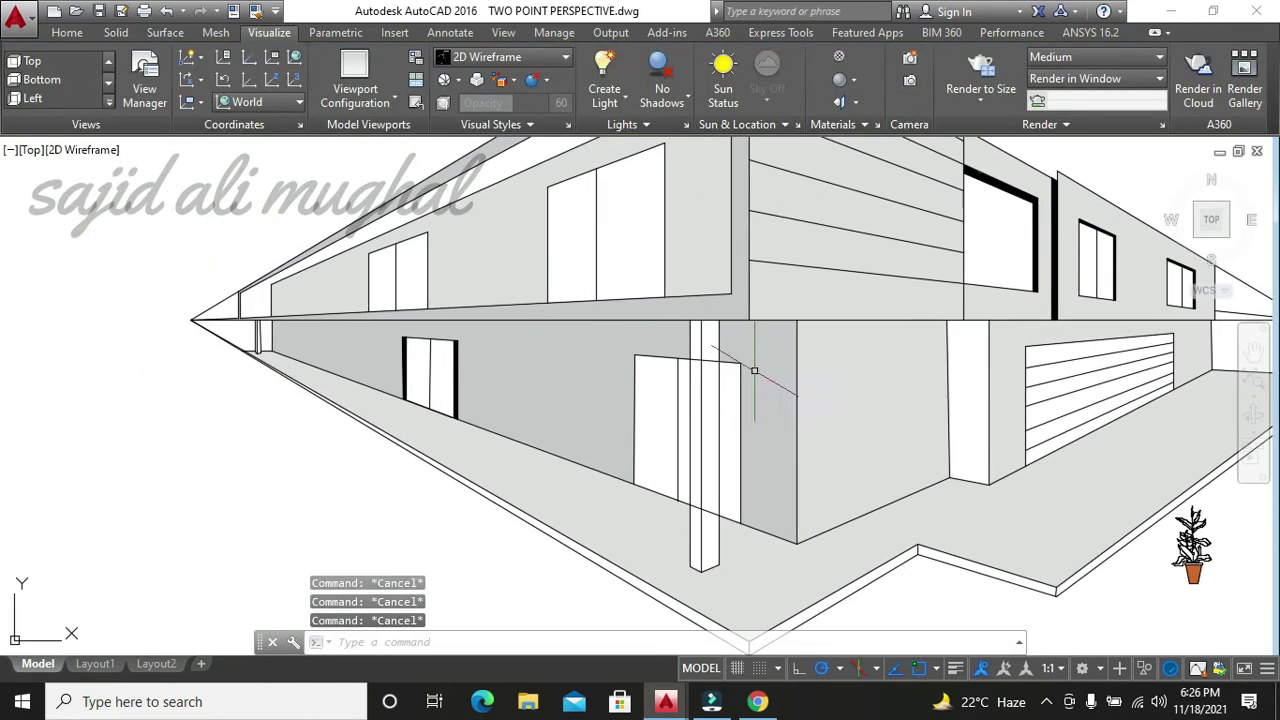
{"action": "scroll", "coordinate": [502, 472], "scroll_direction": "down", "scroll_amount": 3}
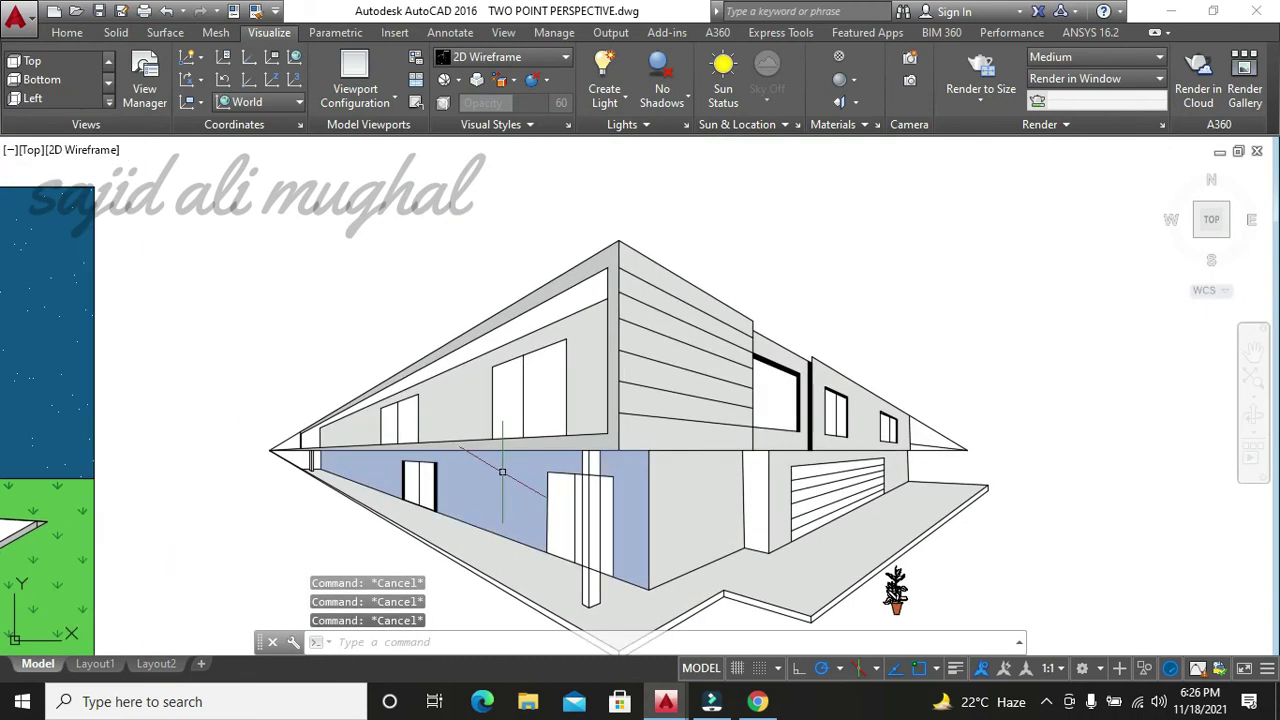
- Fill the garage door with dark grey 99,100,102
{"action": "scroll", "coordinate": [592, 483], "scroll_direction": "down", "scroll_amount": 2}
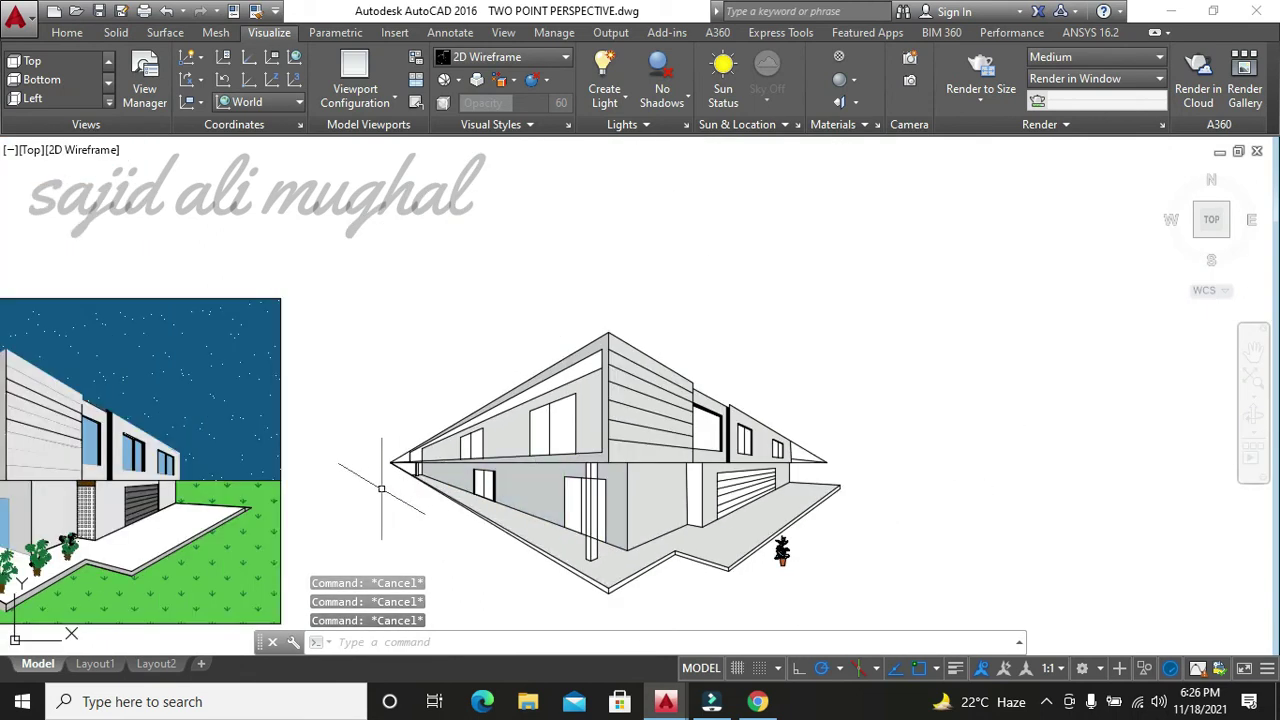
{"action": "key", "text": "Return"}
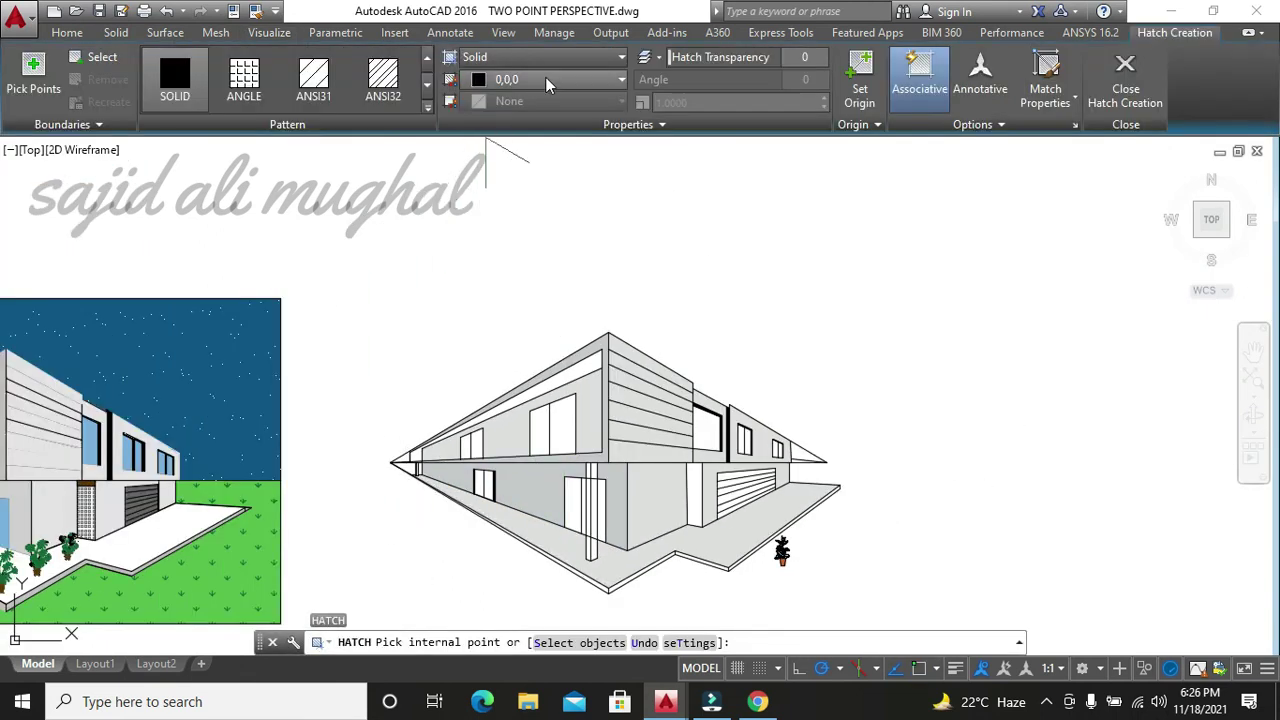
{"action": "left_click", "coordinate": [547, 80]}
{"action": "left_click", "coordinate": [474, 205]}
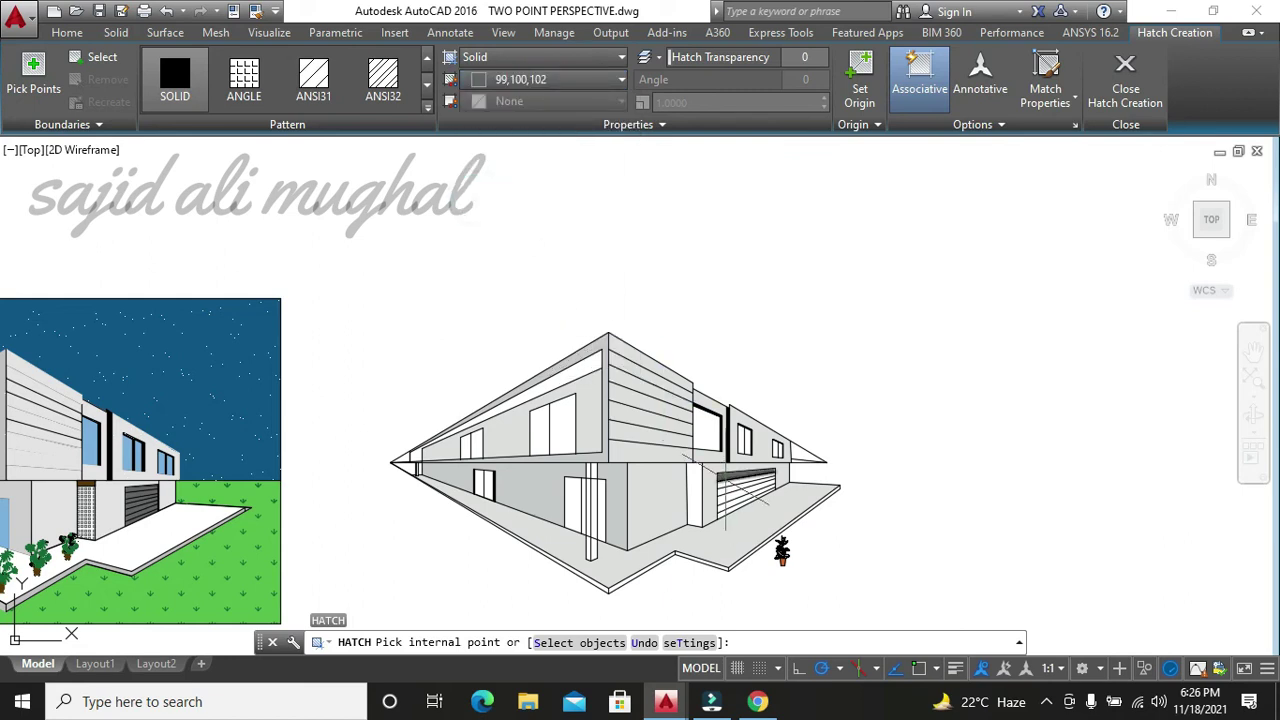
{"action": "scroll", "coordinate": [725, 488], "scroll_direction": "up", "scroll_amount": 4}
{"action": "left_click", "coordinate": [716, 490]}
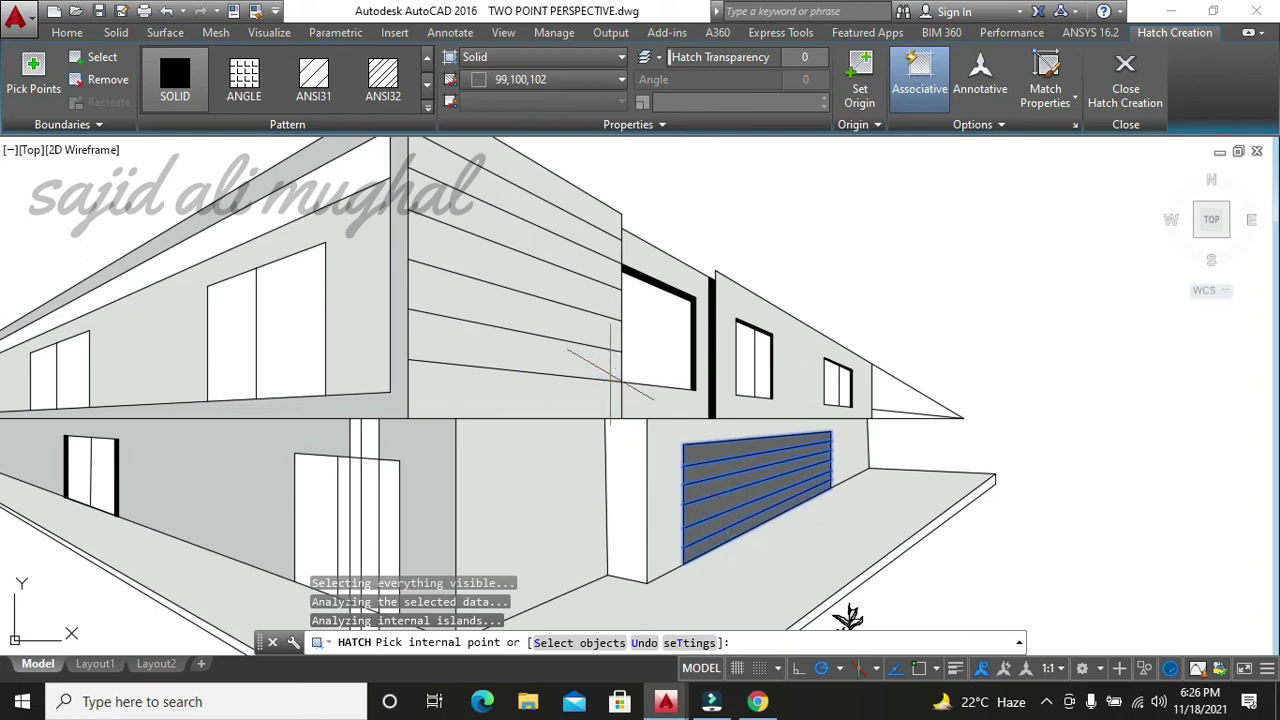
{"action": "key", "text": "Escape"}
{"action": "key", "text": "Escape"}
- Fill the upper roof fascia strip with mid grey 131,132,134
{"action": "scroll", "coordinate": [444, 446], "scroll_direction": "down", "scroll_amount": 5}
{"action": "key", "text": "Escape"}
{"action": "middle_click_drag", "start_coordinate": [447, 445], "coordinate": [697, 412]}
{"action": "type", "text": "h"}
{"action": "key", "text": "Return"}
{"action": "left_click", "coordinate": [545, 79]}
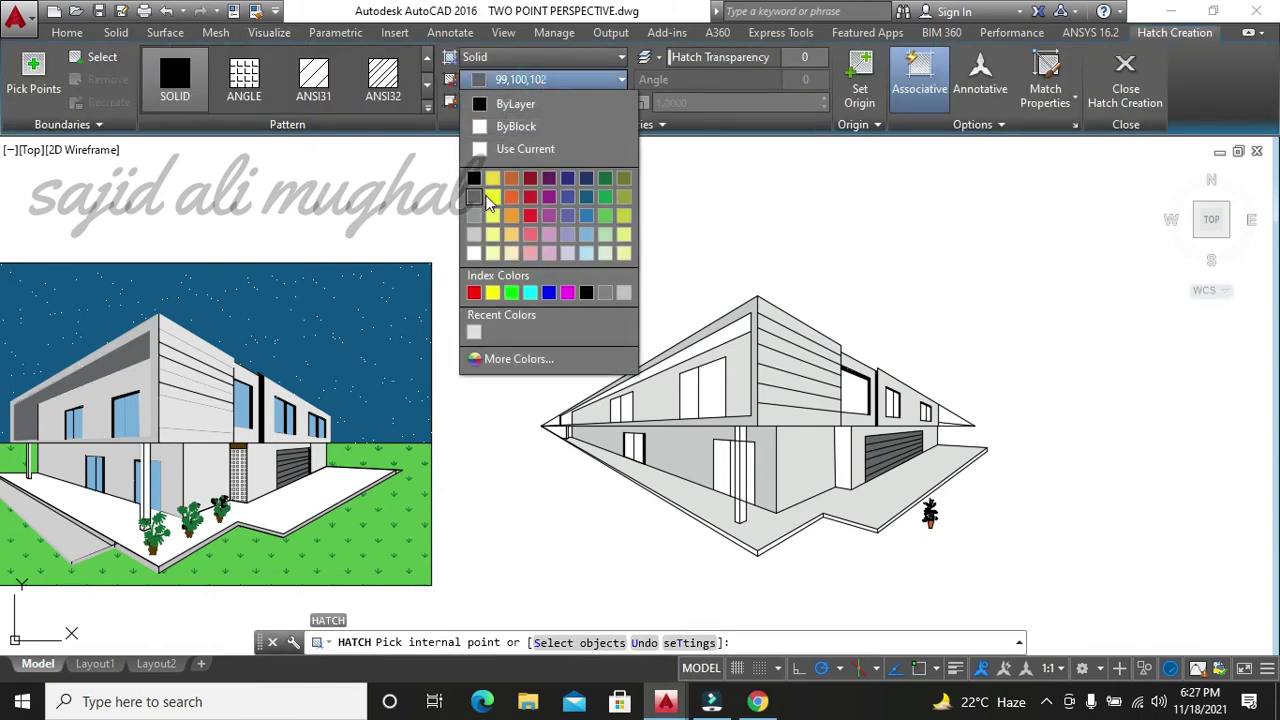
{"action": "left_click", "coordinate": [516, 358]}
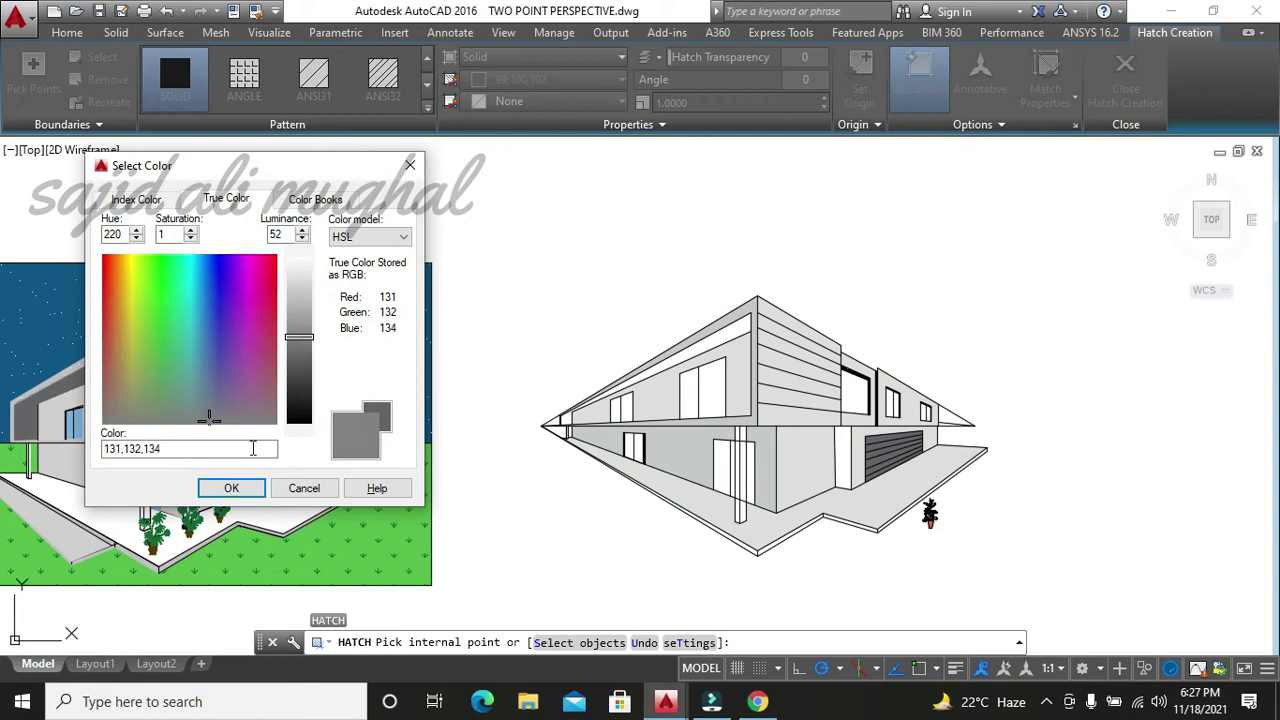
{"action": "left_click", "coordinate": [231, 488]}
{"action": "left_click", "coordinate": [727, 333]}
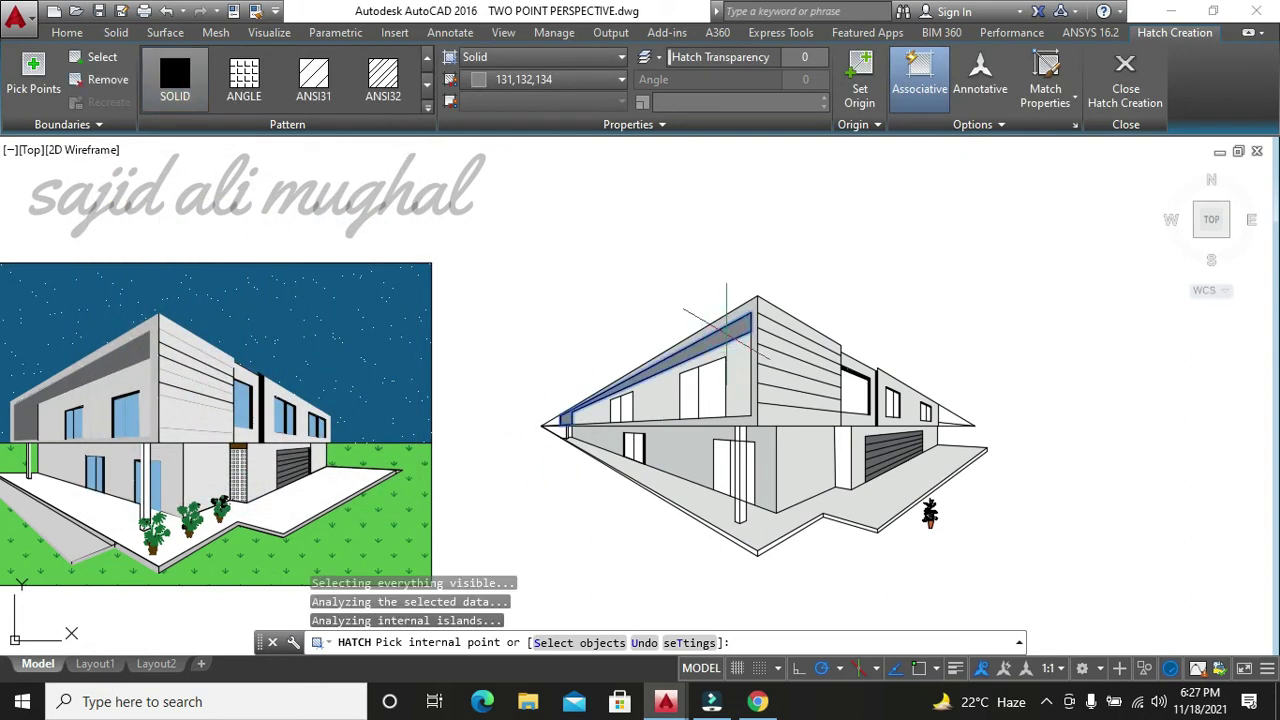
{"action": "key", "text": "Escape"}
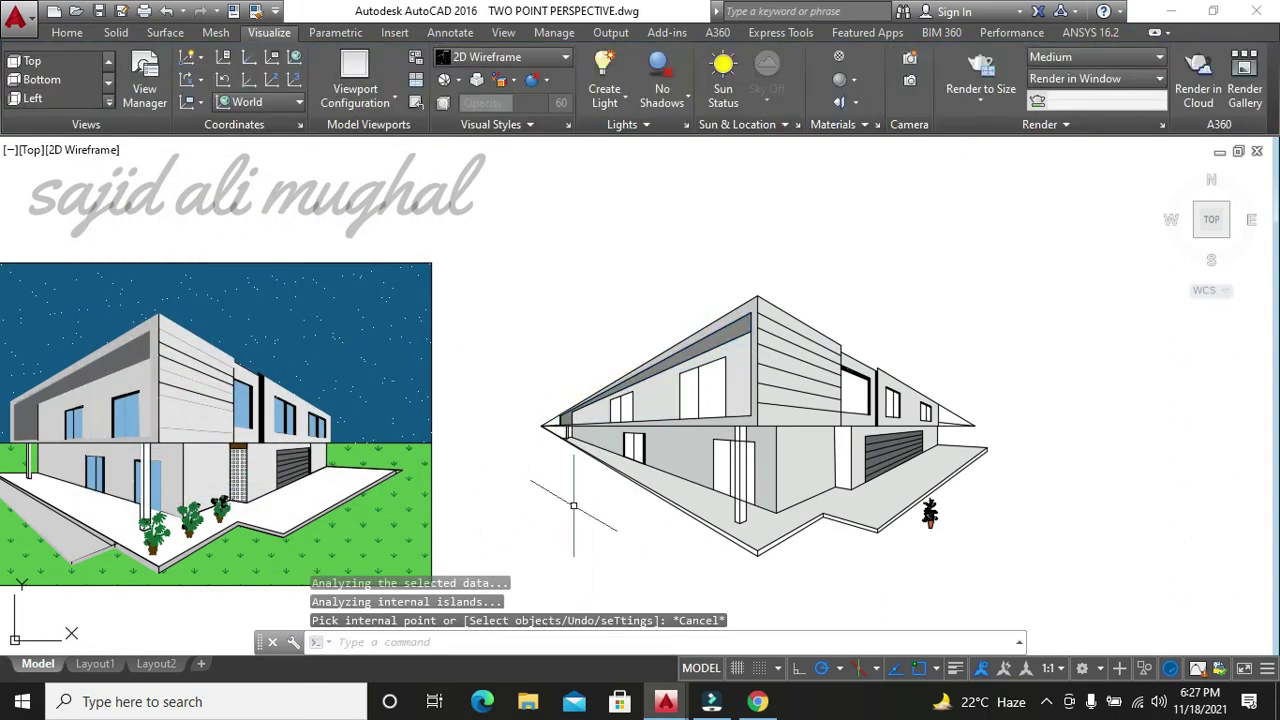
- Trim and erase the stray sloped line at the building's far end
{"action": "key", "text": "Escape"}
{"action": "key", "text": "Escape"}
{"action": "key", "text": "Escape"}
{"action": "left_click", "coordinate": [578, 443]}
{"action": "key", "text": "Escape"}
{"action": "scroll", "coordinate": [948, 407], "scroll_direction": "up", "scroll_amount": 5}
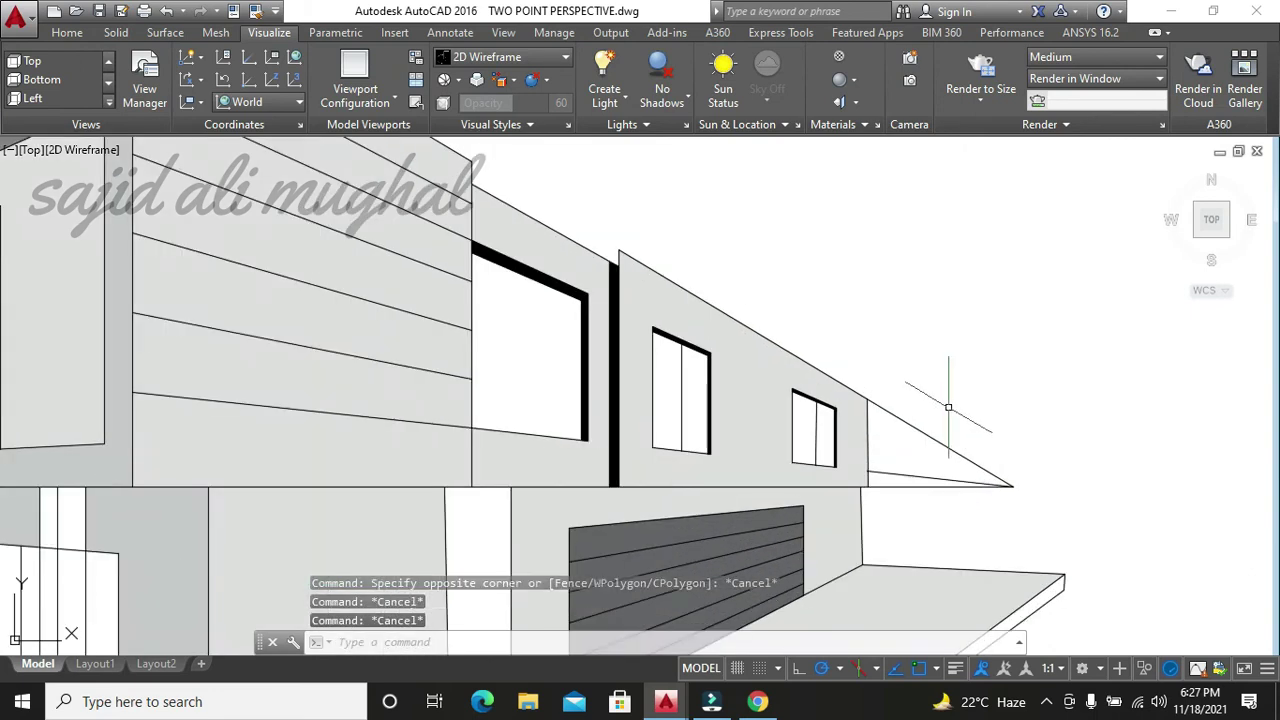
{"action": "type", "text": "tr"}
{"action": "key", "text": "Return"}
{"action": "key", "text": "Return"}
{"action": "left_click", "coordinate": [943, 405]}
{"action": "left_click", "coordinate": [937, 480]}
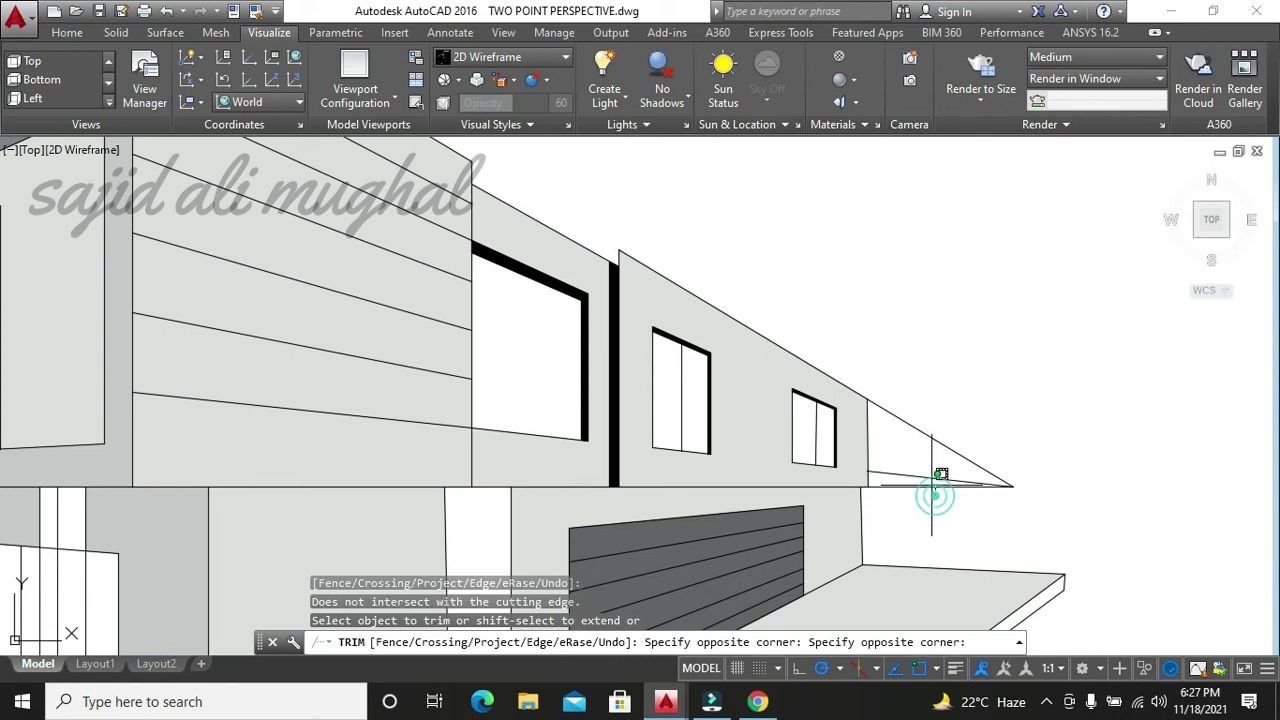
{"action": "left_click", "coordinate": [918, 479]}
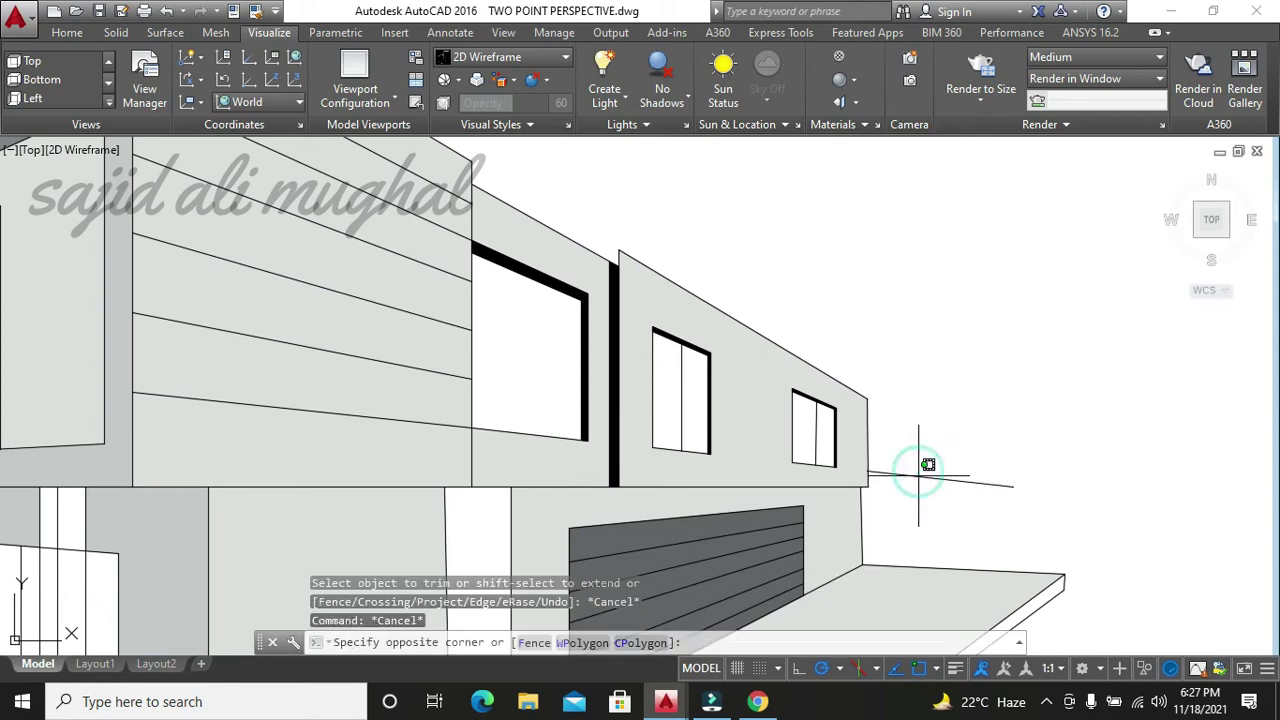
{"action": "key", "text": "Escape"}
{"action": "key", "text": "Escape"}
{"action": "left_click", "coordinate": [919, 478]}
{"action": "key", "text": "Escape"}
{"action": "scroll", "coordinate": [943, 457], "scroll_direction": "down", "scroll_amount": 3}
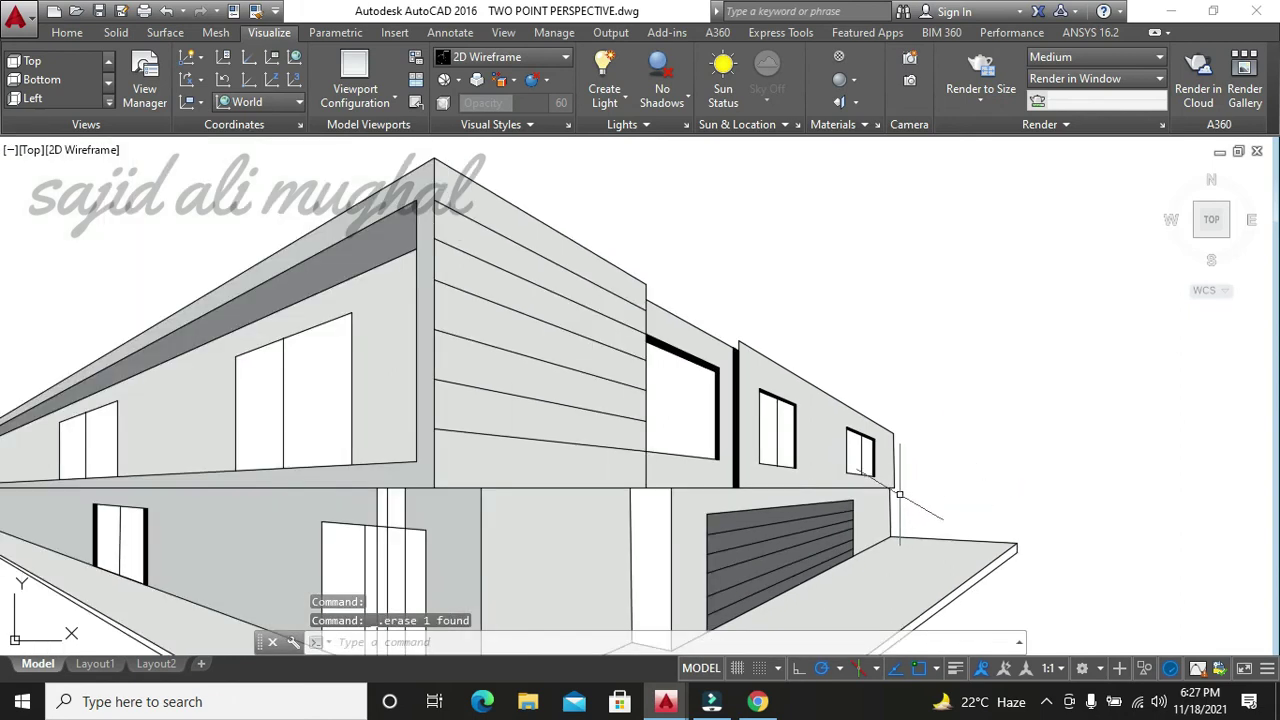
{"action": "scroll", "coordinate": [910, 500], "scroll_direction": "down", "scroll_amount": 3}
- Hatch an upper window pane solid light blue 173,221,247
{"action": "type", "text": "h"}
{"action": "key", "text": "Return"}
{"action": "scroll", "coordinate": [350, 420], "scroll_direction": "down", "scroll_amount": 2}
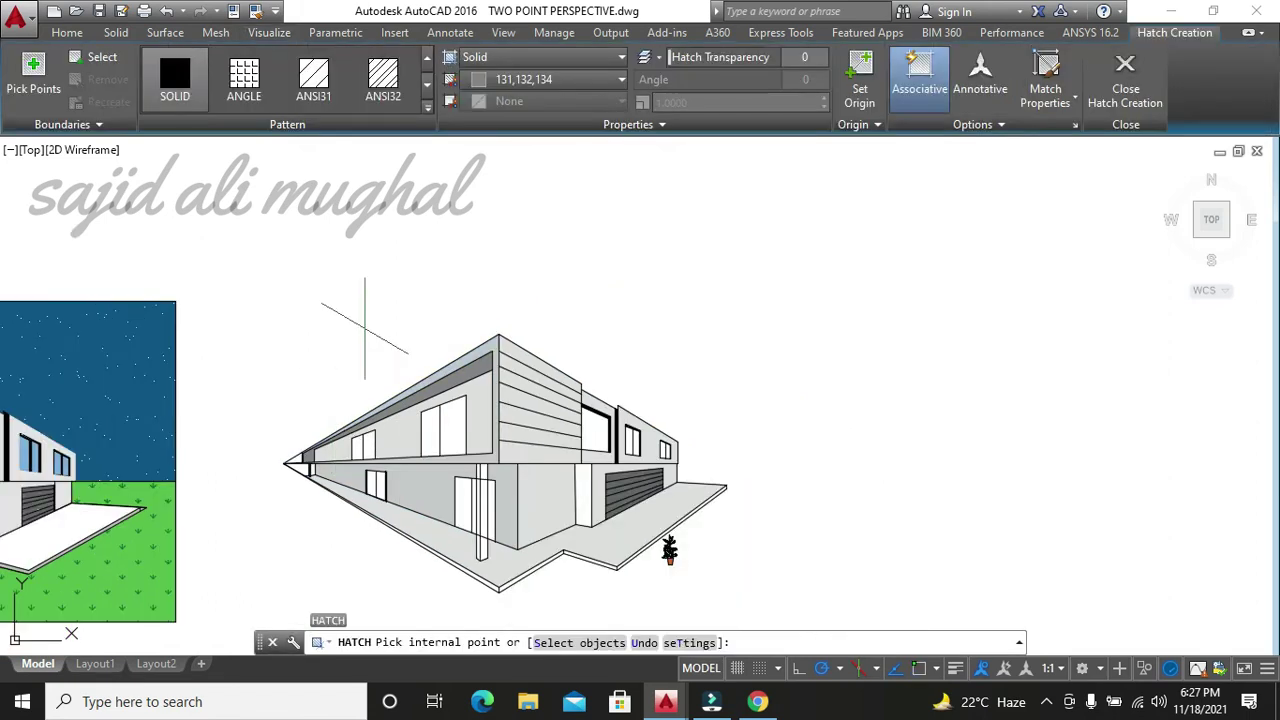
{"action": "left_click", "coordinate": [544, 80]}
{"action": "left_click", "coordinate": [588, 251]}
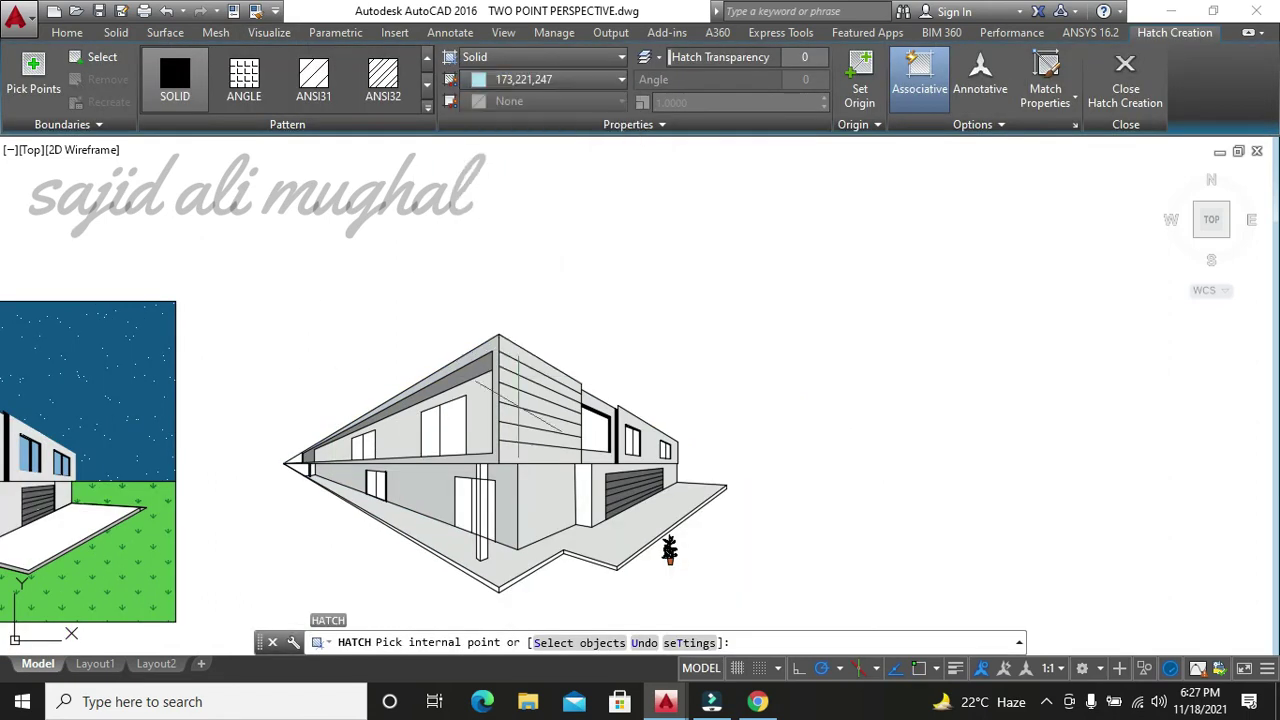
{"action": "scroll", "coordinate": [330, 450], "scroll_direction": "up", "scroll_amount": 4}
{"action": "left_click", "coordinate": [345, 455]}
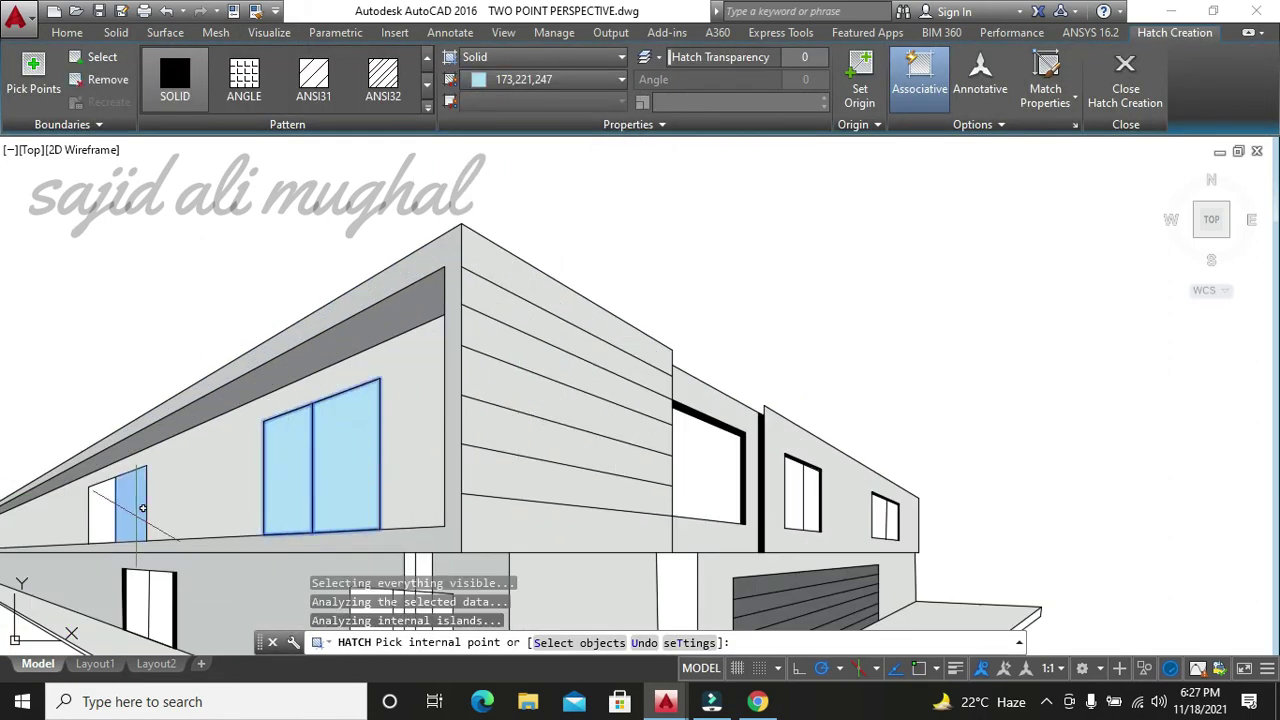
- Fill the lower door and window panes plus the upper-right and small far windows light blue
{"action": "scroll", "coordinate": [112, 498], "scroll_direction": "down", "scroll_amount": 2}
{"action": "scroll", "coordinate": [400, 480], "scroll_direction": "down", "scroll_amount": 2}
{"action": "scroll", "coordinate": [528, 508], "scroll_direction": "up", "scroll_amount": 8}
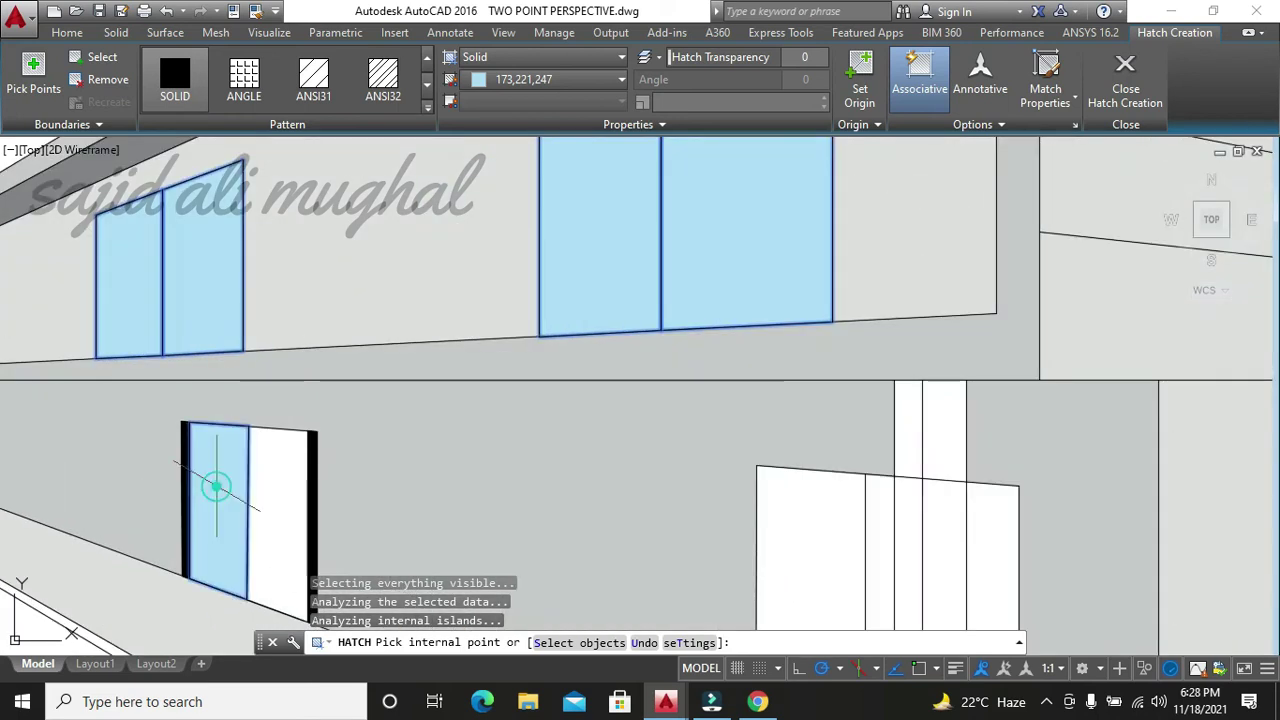
{"action": "left_click", "coordinate": [215, 490]}
{"action": "left_click", "coordinate": [819, 533]}
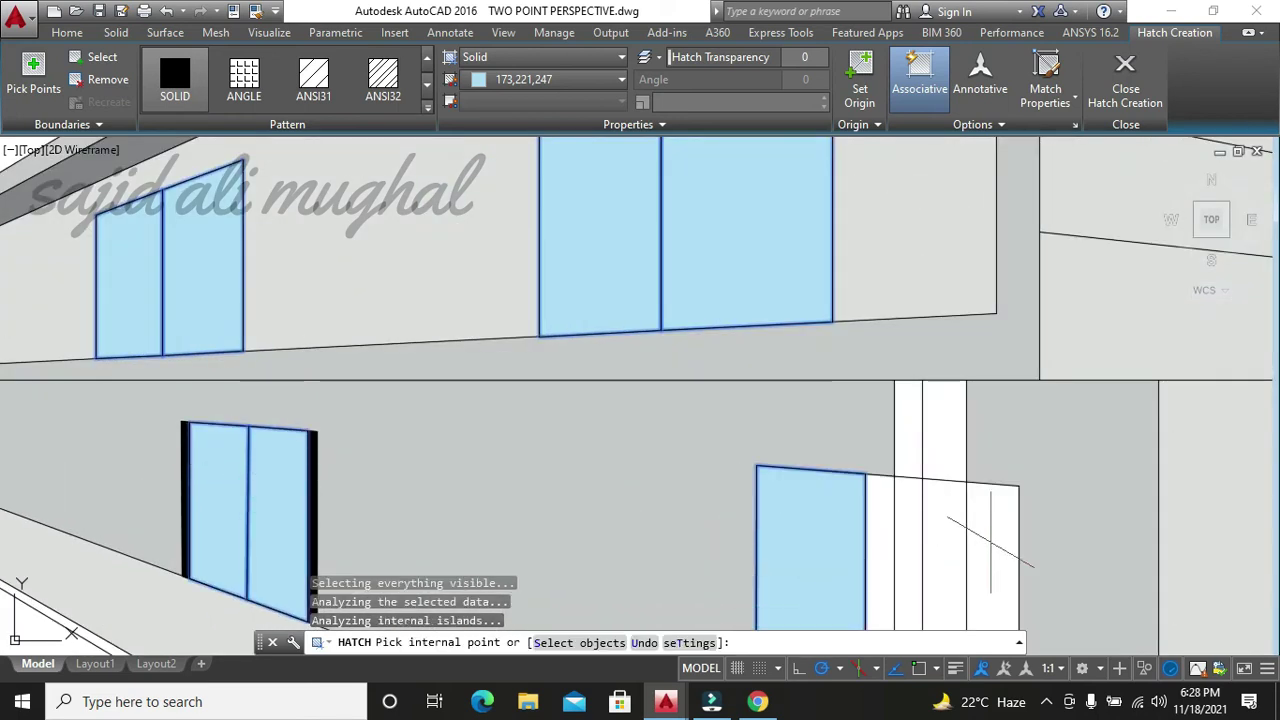
{"action": "left_click", "coordinate": [990, 542]}
{"action": "scroll", "coordinate": [990, 542], "scroll_direction": "down", "scroll_amount": 2}
{"action": "scroll", "coordinate": [986, 510], "scroll_direction": "down", "scroll_amount": 2}
{"action": "scroll", "coordinate": [866, 365], "scroll_direction": "down", "scroll_amount": 3}
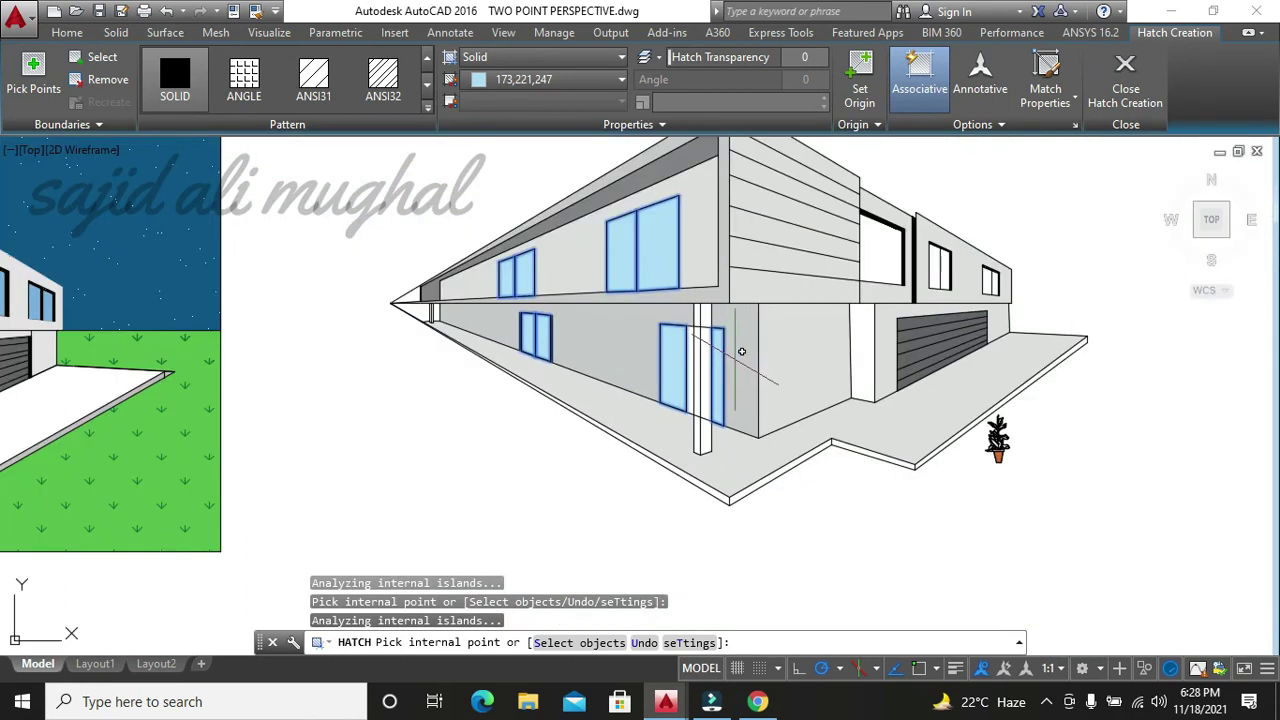
{"action": "left_click", "coordinate": [877, 251]}
{"action": "left_click", "coordinate": [938, 268]}
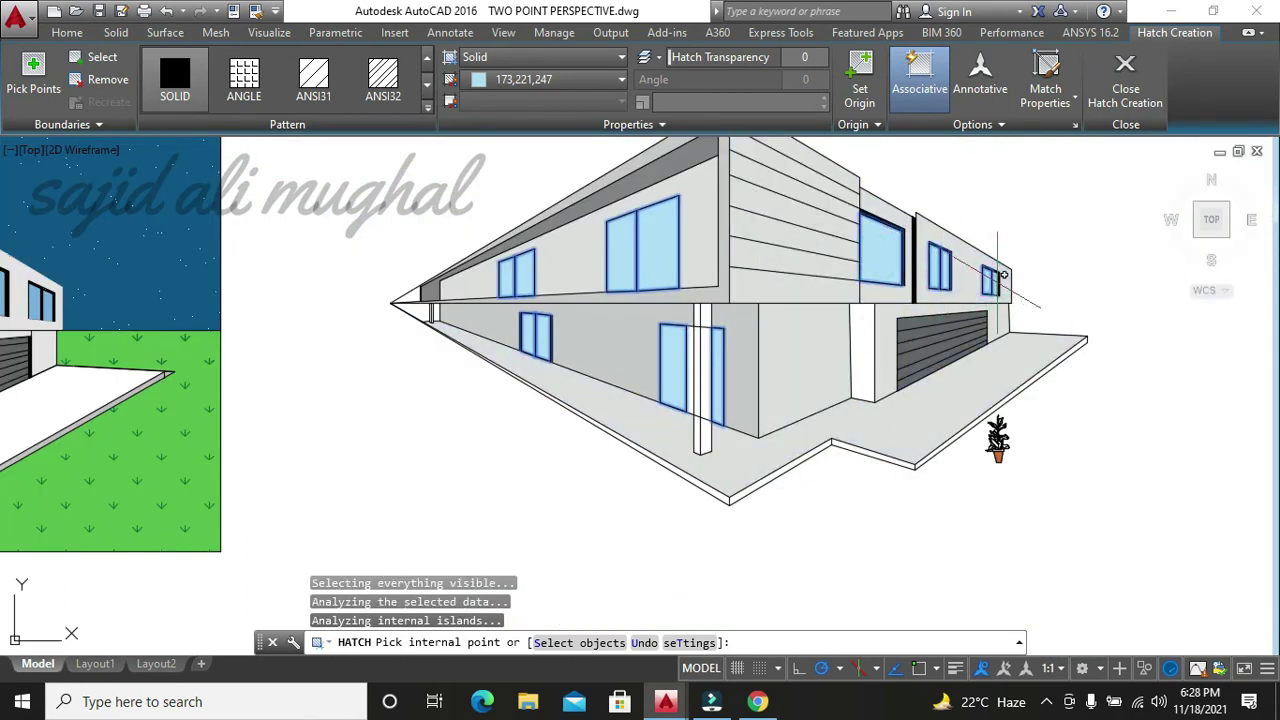
{"action": "key", "text": "Escape"}
{"action": "key", "text": "Escape"}
{"action": "scroll", "coordinate": [686, 400], "scroll_direction": "up", "scroll_amount": 3}
- Shift the window-edge line beside the column to the right
{"action": "scroll", "coordinate": [590, 366], "scroll_direction": "up", "scroll_amount": 2}
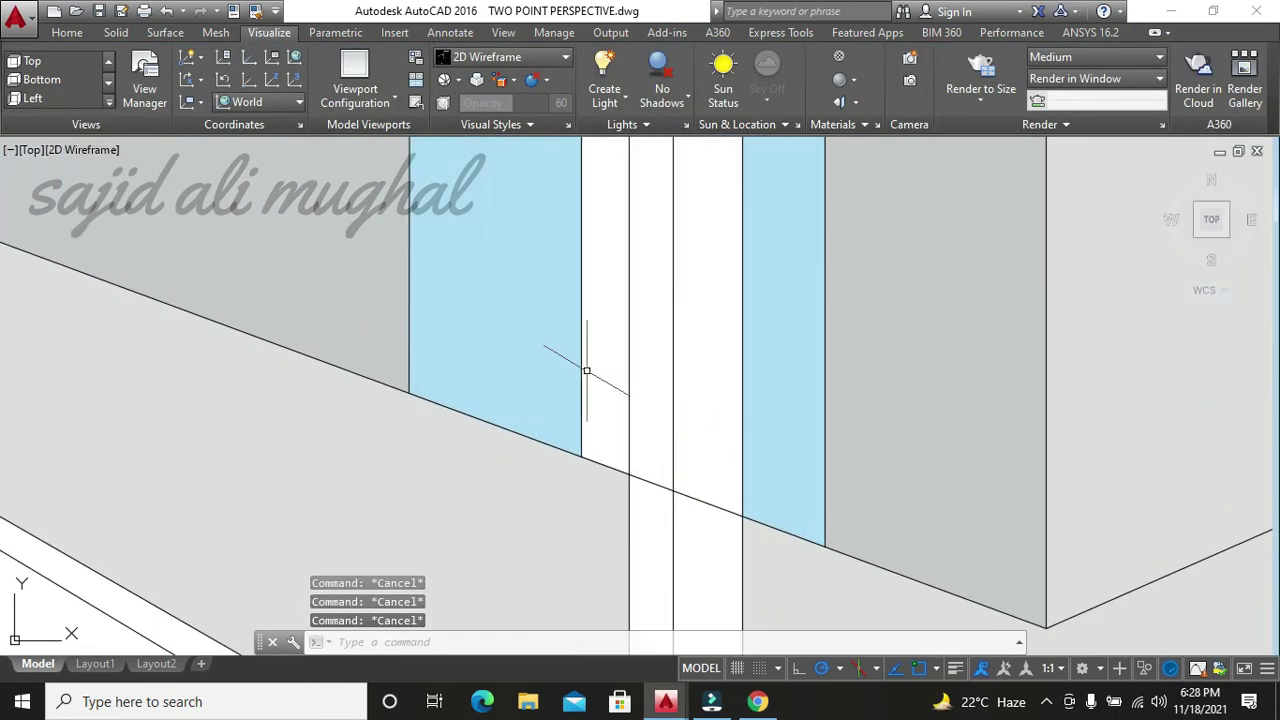
{"action": "left_click", "coordinate": [581, 358]}
{"action": "left_click_drag", "start_coordinate": [581, 339], "coordinate": [615, 339]}
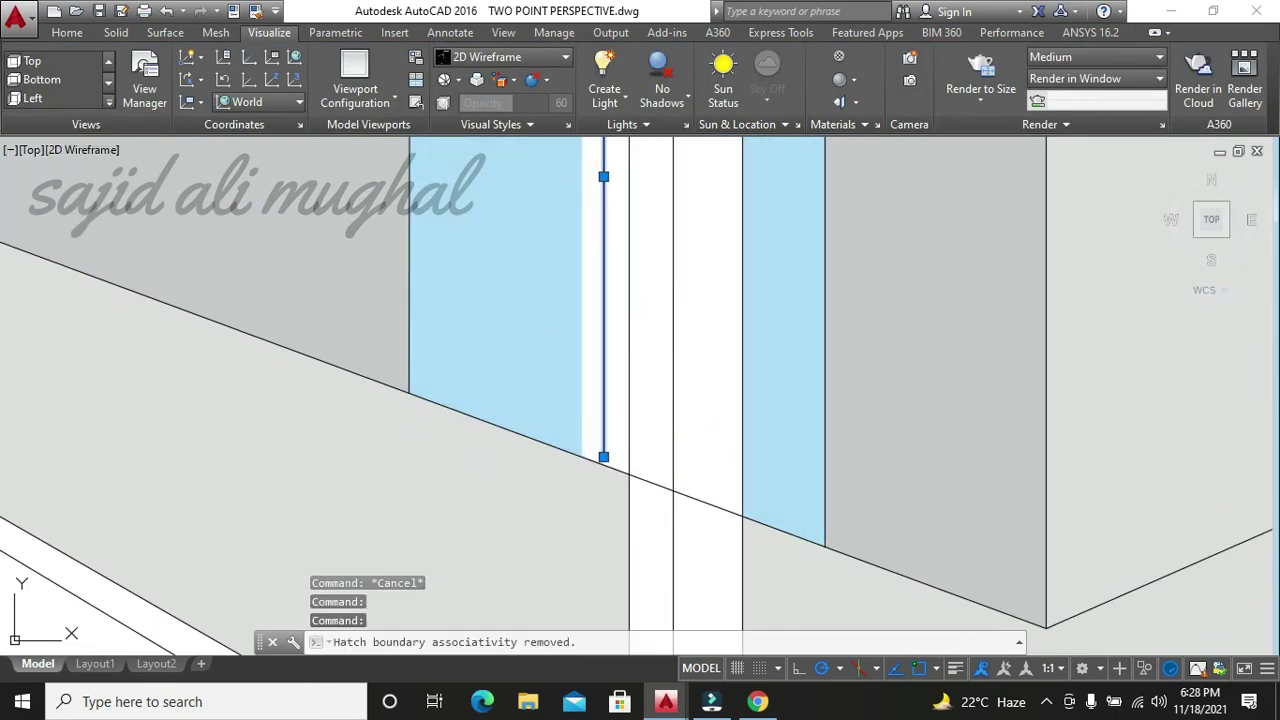
{"action": "scroll", "coordinate": [649, 370], "scroll_direction": "down", "scroll_amount": 3}
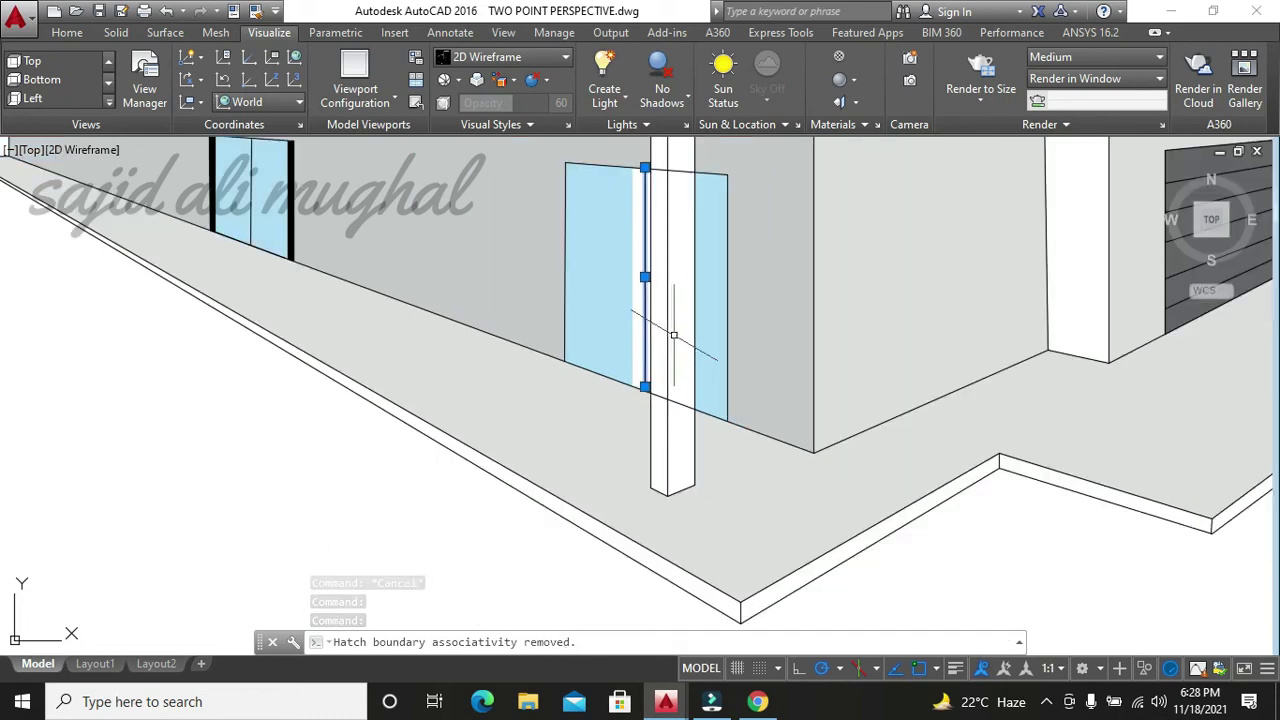
{"action": "scroll", "coordinate": [649, 308], "scroll_direction": "down", "scroll_amount": 2}
{"action": "key", "text": "Escape"}
{"action": "key", "text": "Escape"}
- Extend the moved window-edge line to its boundary with EX
{"action": "key", "text": "Escape"}
{"action": "type", "text": "ex"}
{"action": "key", "text": "Return"}
{"action": "key", "text": "Return"}
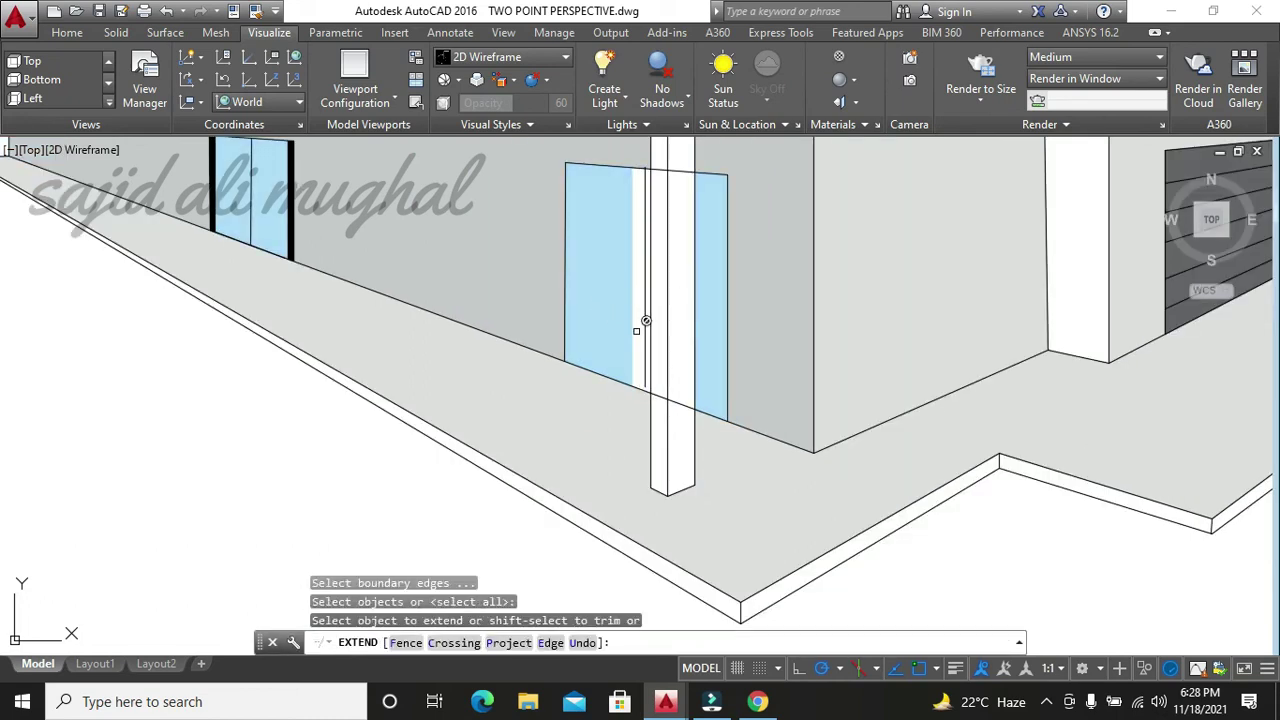
{"action": "left_click", "coordinate": [644, 343]}
{"action": "key", "text": "Escape"}
- Trim the overshooting line ends at and above the window top
{"action": "type", "text": "tr"}
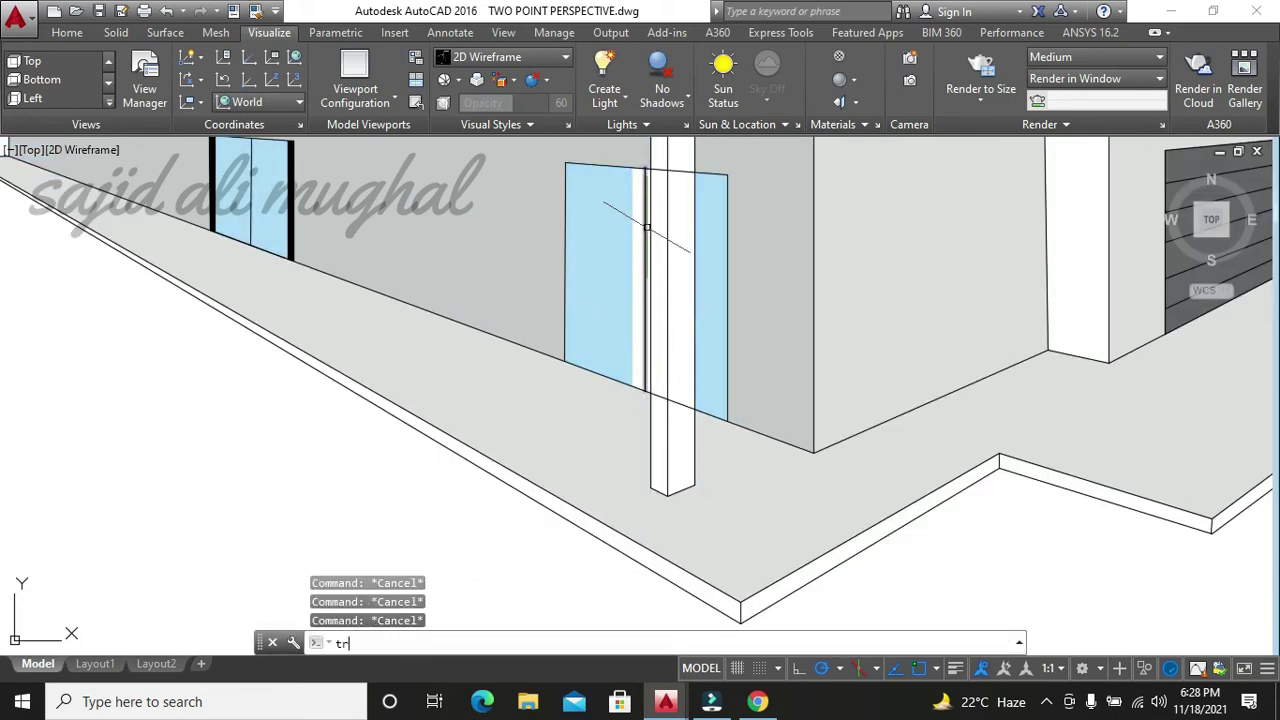
{"action": "key", "text": "Return"}
{"action": "key", "text": "Return"}
{"action": "scroll", "coordinate": [652, 381], "scroll_direction": "up", "scroll_amount": 5}
{"action": "left_click", "coordinate": [600, 325]}
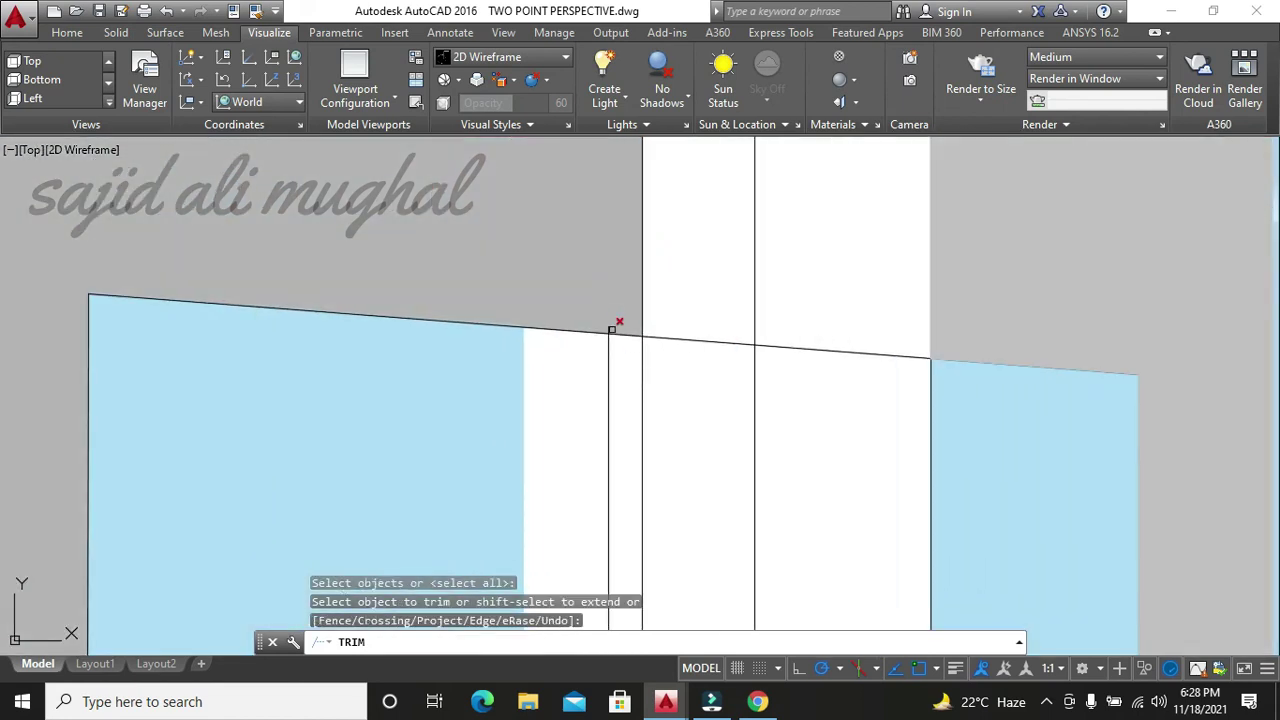
{"action": "scroll", "coordinate": [611, 329], "scroll_direction": "up", "scroll_amount": 2}
{"action": "scroll", "coordinate": [595, 328], "scroll_direction": "up", "scroll_amount": 1}
{"action": "left_click", "coordinate": [587, 323]}
{"action": "key", "text": "Escape"}
{"action": "key", "text": "Escape"}
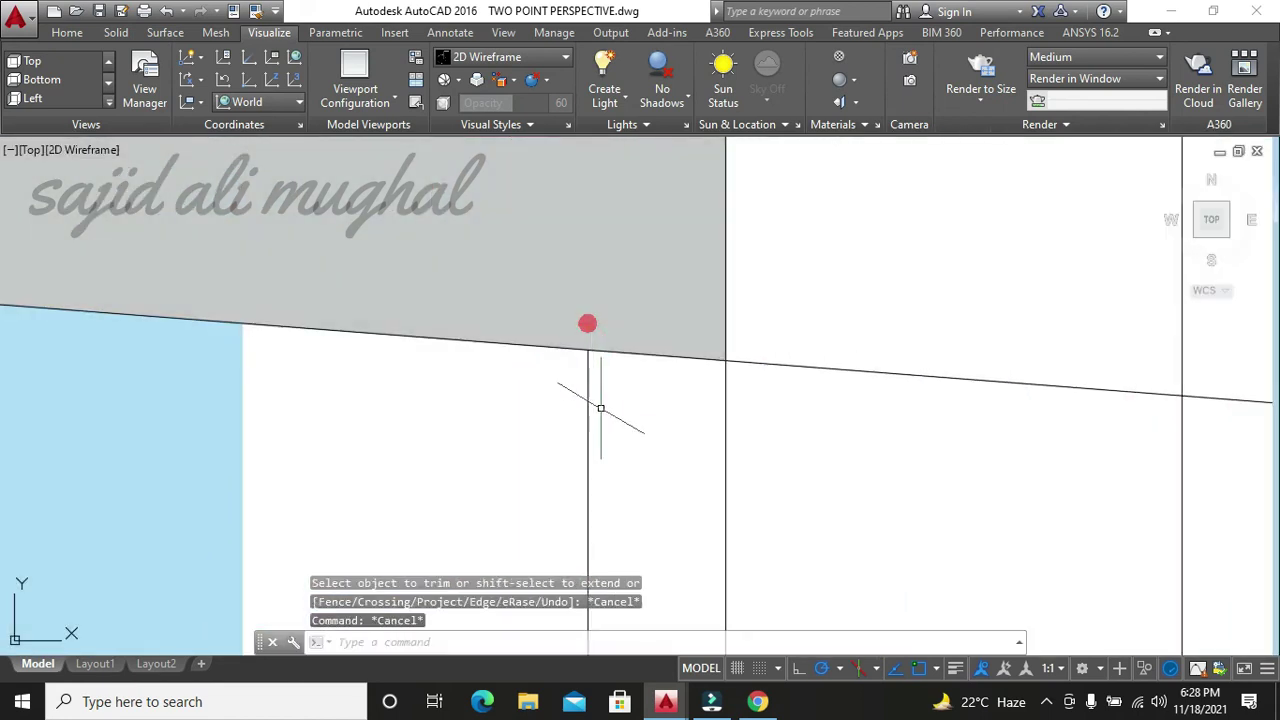
- Attempt to hatch the white gap beside the column, dismissing boundary errors
{"action": "type", "text": "h"}
{"action": "key", "text": "Return"}
{"action": "left_click", "coordinate": [486, 437]}
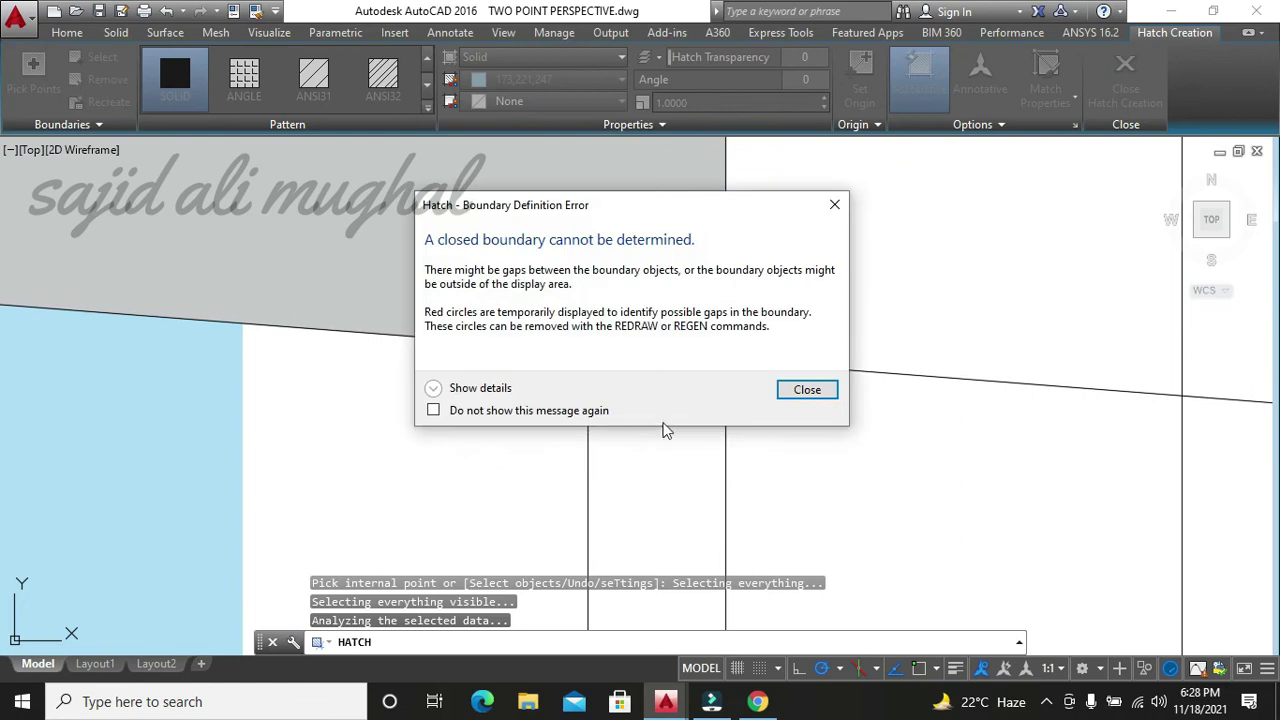
{"action": "left_click", "coordinate": [783, 400]}
{"action": "scroll", "coordinate": [600, 260], "scroll_direction": "down", "scroll_amount": 2}
{"action": "type", "text": "h"}
{"action": "key", "text": "Return"}
{"action": "left_click", "coordinate": [469, 381]}
{"action": "key", "text": "Escape"}
{"action": "key", "text": "Escape"}
{"action": "key", "text": "Escape"}
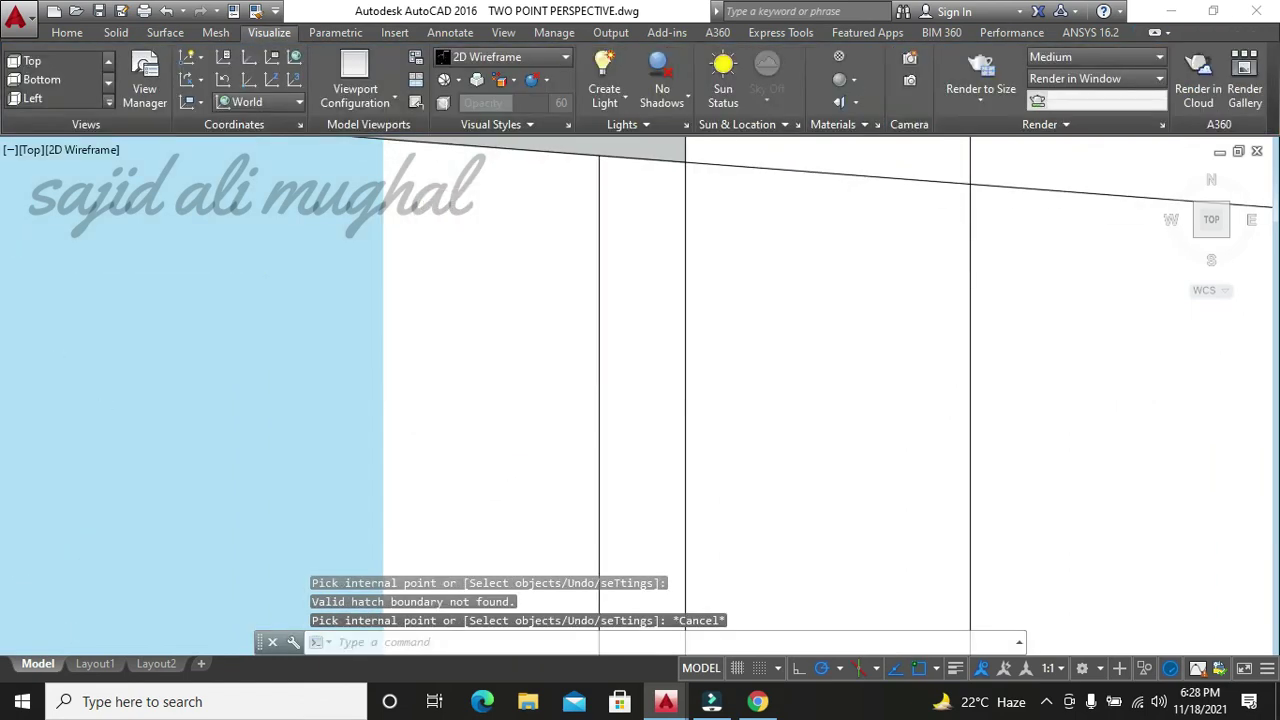
- Fill the window's white gap light blue
{"action": "scroll", "coordinate": [649, 285], "scroll_direction": "up", "scroll_amount": 4}
{"action": "key", "text": "Return"}
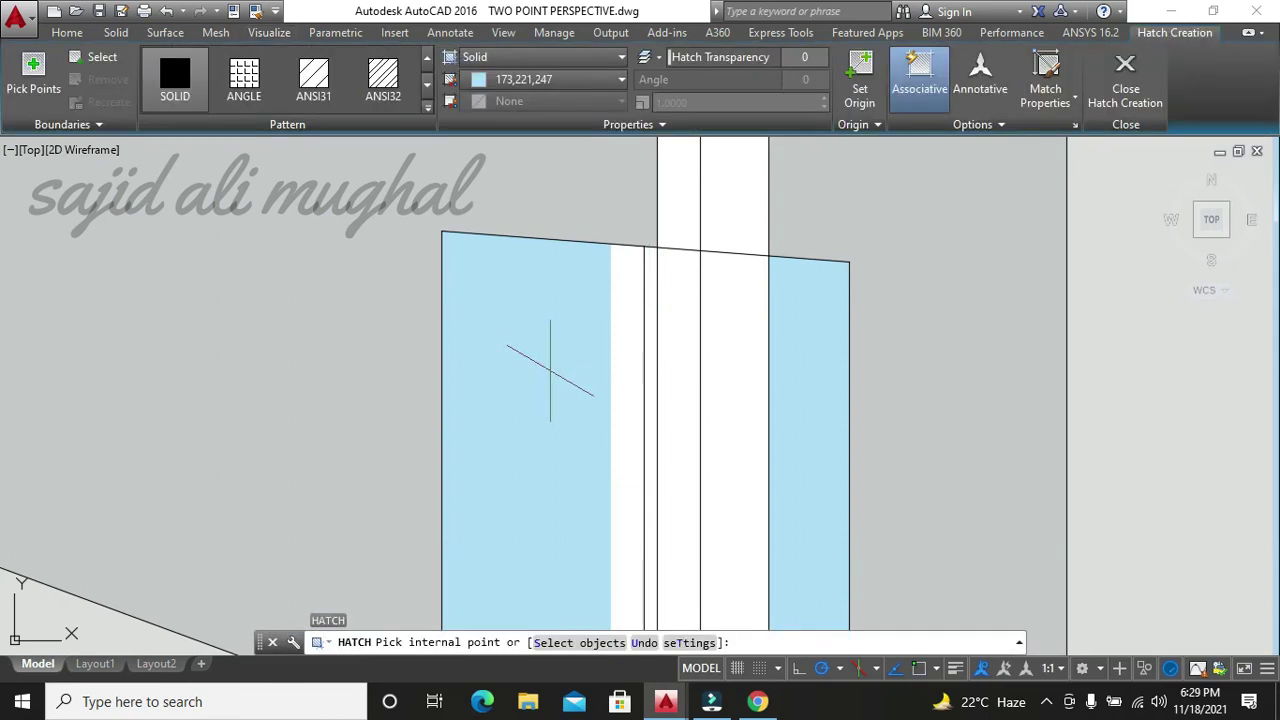
{"action": "left_click", "coordinate": [536, 364]}
{"action": "key", "text": "Return"}
- Hatch the thin strip beside the pane solid black (0,0,0)
{"action": "type", "text": "h"}
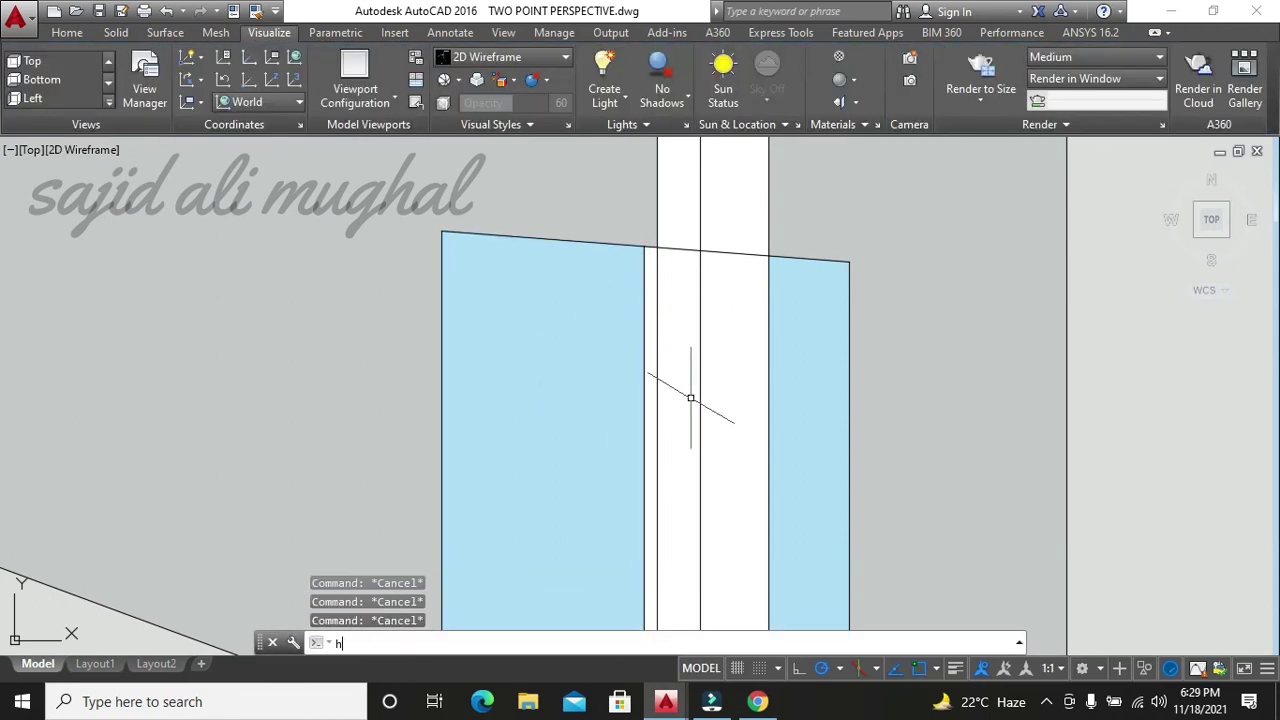
{"action": "key", "text": "Return"}
{"action": "left_click", "coordinate": [528, 87]}
{"action": "left_click", "coordinate": [478, 177]}
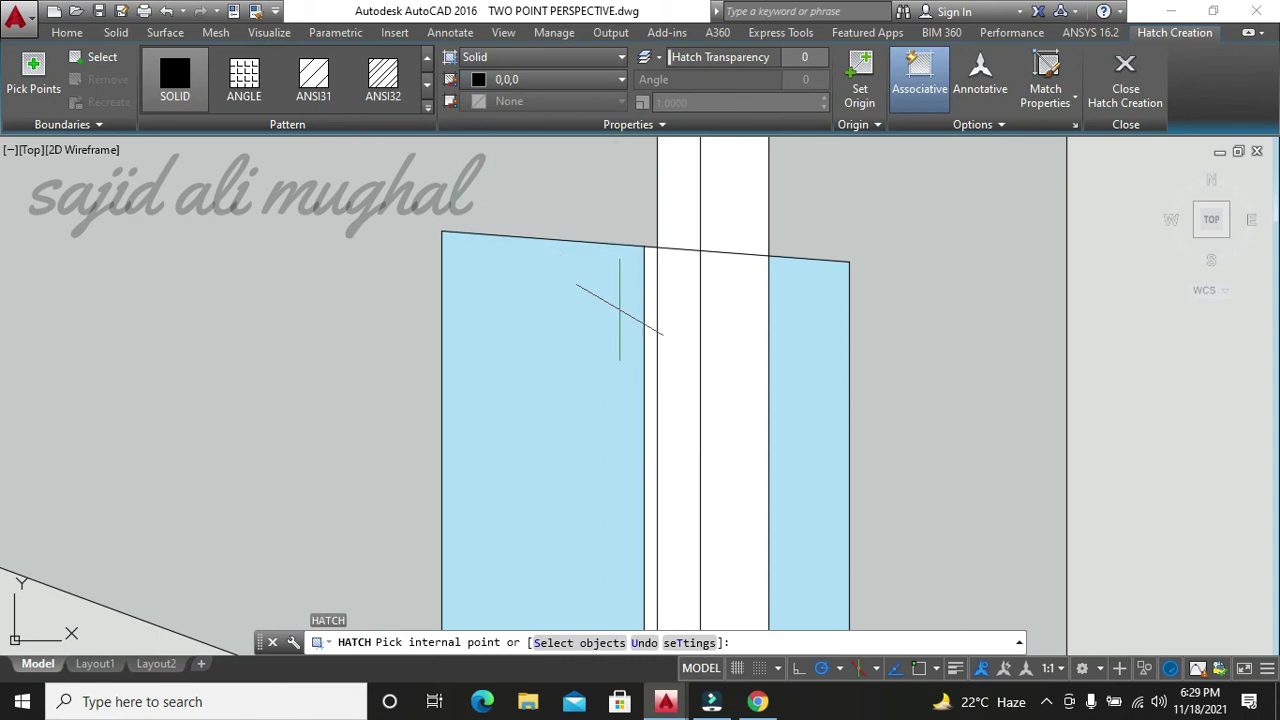
{"action": "left_click", "coordinate": [651, 320]}
{"action": "key", "text": "Escape"}
{"action": "key", "text": "Escape"}
{"action": "key", "text": "Escape"}
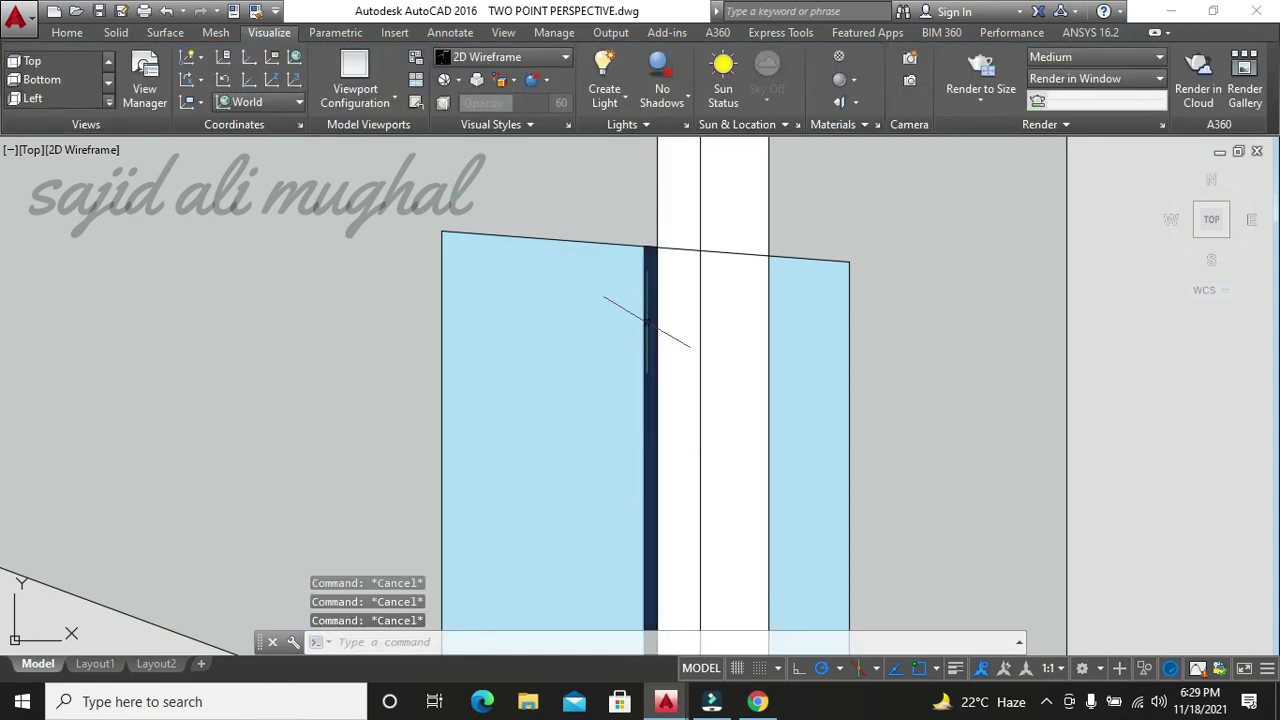
{"action": "scroll", "coordinate": [651, 372], "scroll_direction": "down", "scroll_amount": 3}
- Fill the column's narrow face with solid light grey 199,200,202
{"action": "scroll", "coordinate": [600, 385], "scroll_direction": "down", "scroll_amount": 2}
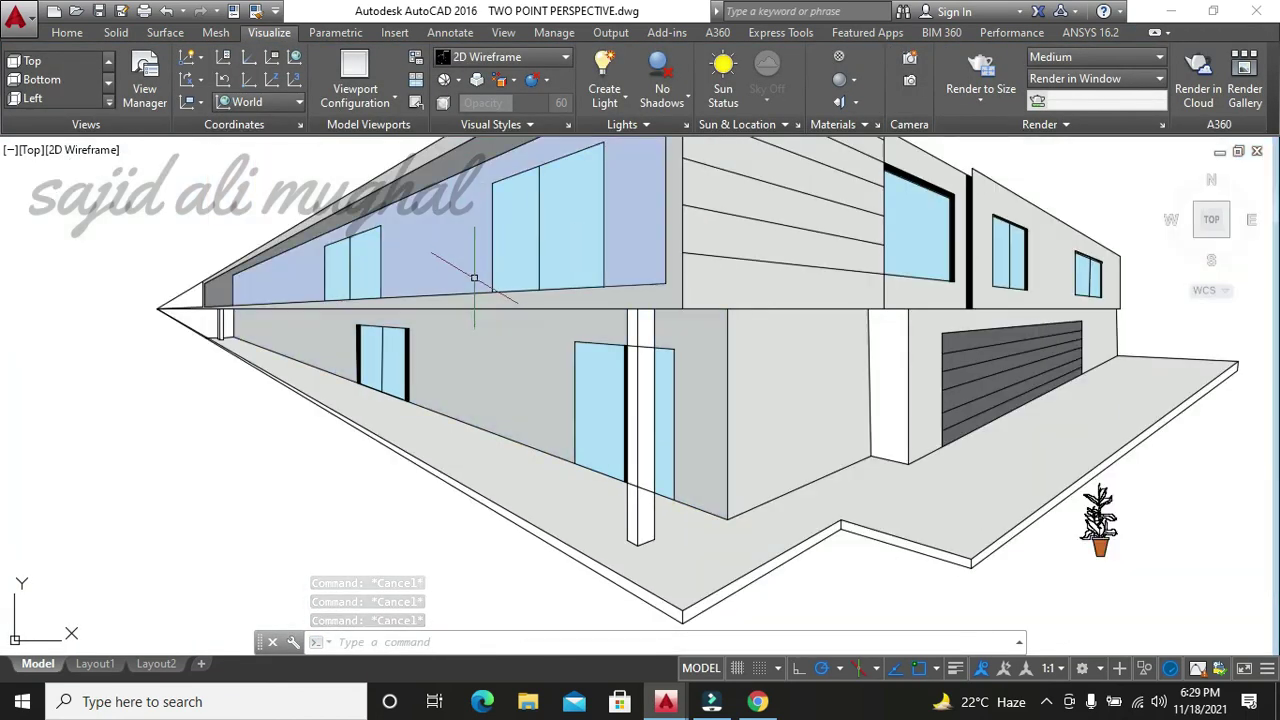
{"action": "key", "text": "Return"}
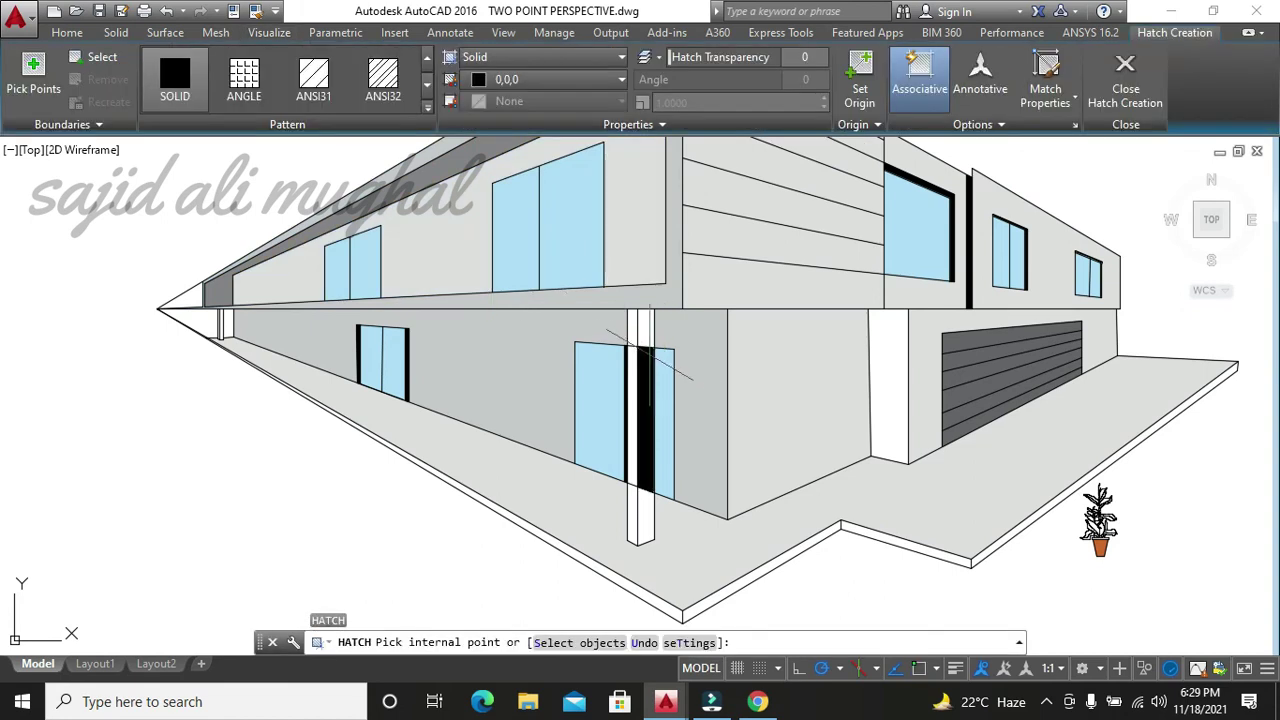
{"action": "left_click", "coordinate": [549, 80]}
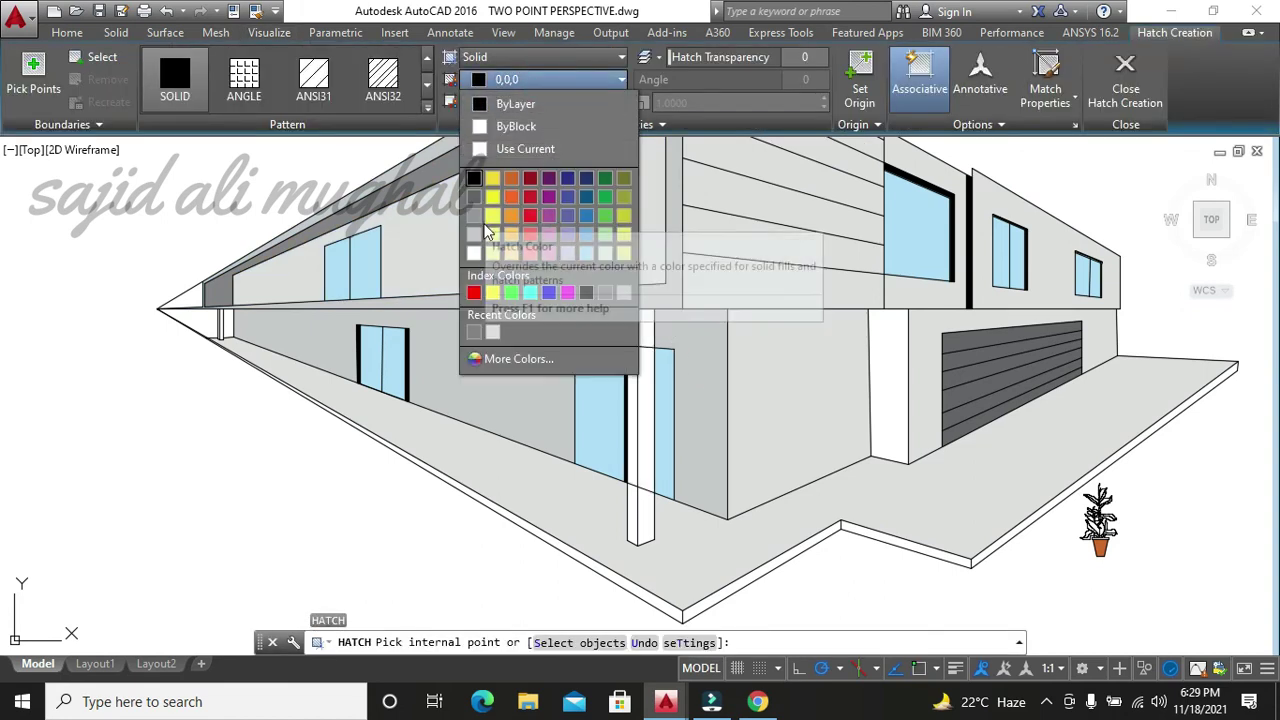
{"action": "left_click", "coordinate": [492, 332]}
{"action": "left_click", "coordinate": [644, 386]}
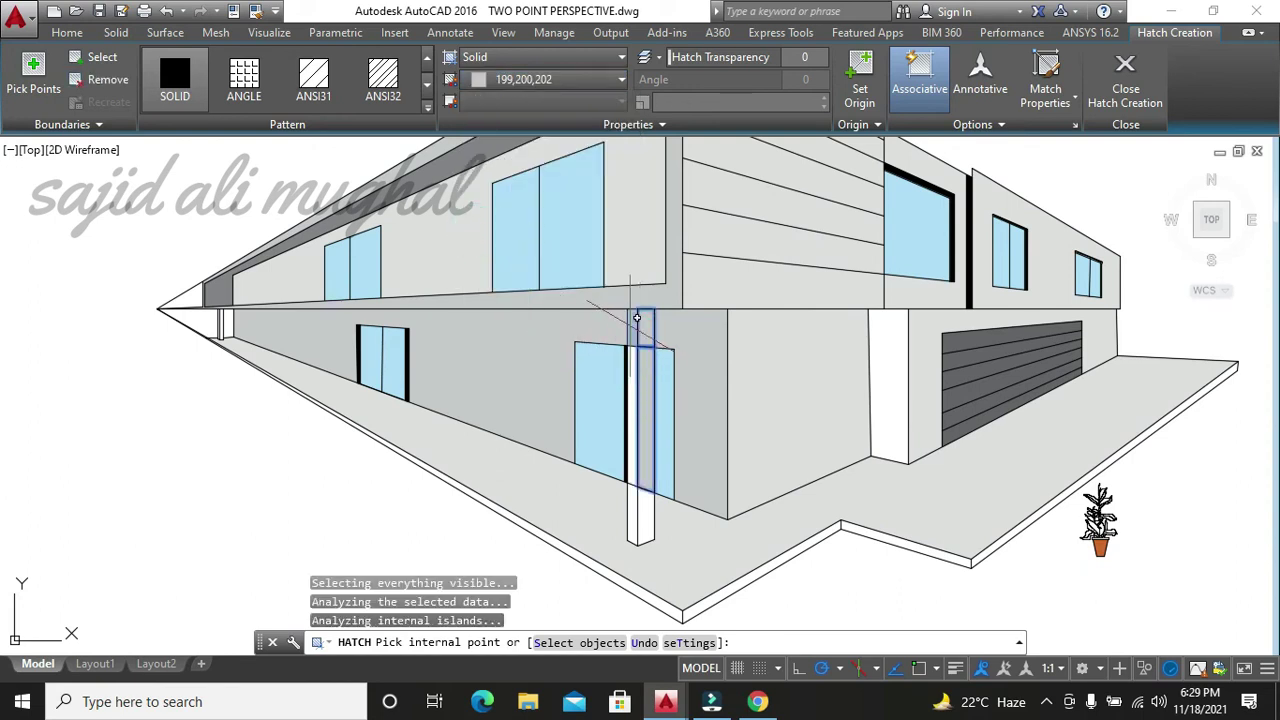
{"action": "key", "text": "Return"}
- Trim the two lines crossing the grey column strip
{"action": "type", "text": "tr"}
{"action": "key", "text": "Return"}
{"action": "key", "text": "Return"}
{"action": "scroll", "coordinate": [640, 345], "scroll_direction": "up", "scroll_amount": 4}
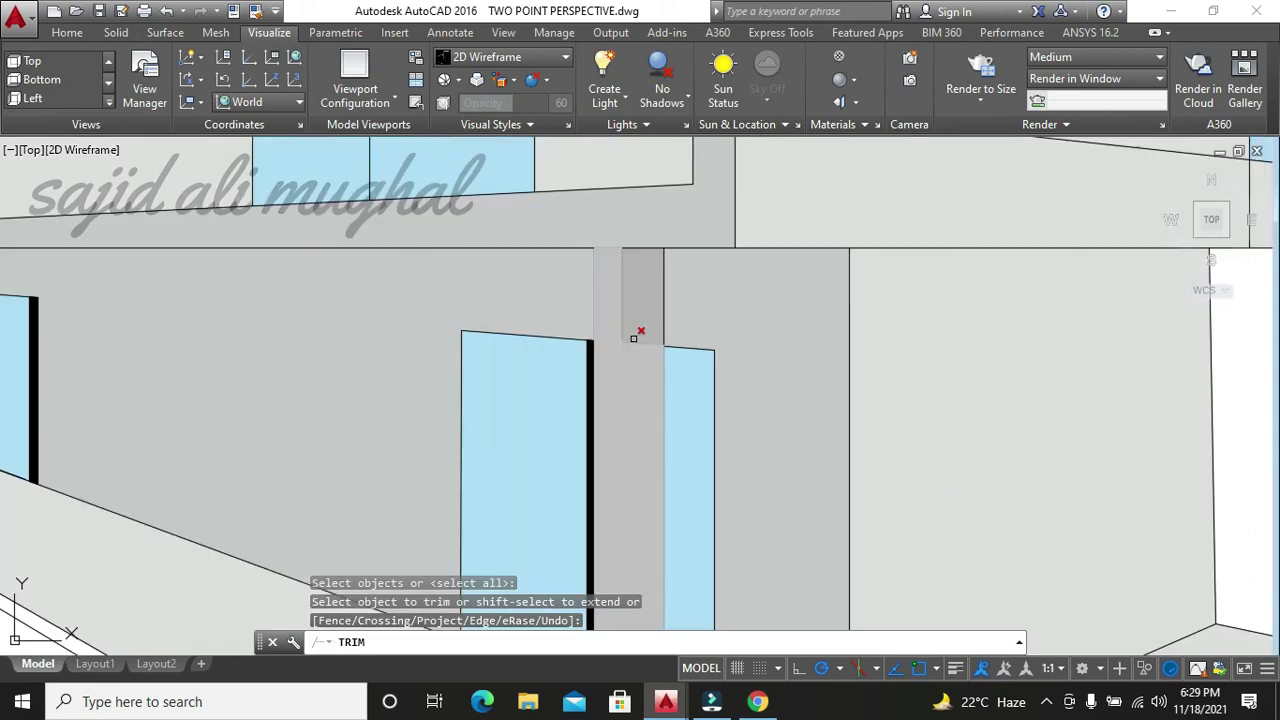
{"action": "left_click", "coordinate": [604, 342]}
{"action": "scroll", "coordinate": [604, 342], "scroll_direction": "down", "scroll_amount": 3}
{"action": "scroll", "coordinate": [610, 515], "scroll_direction": "up", "scroll_amount": 3}
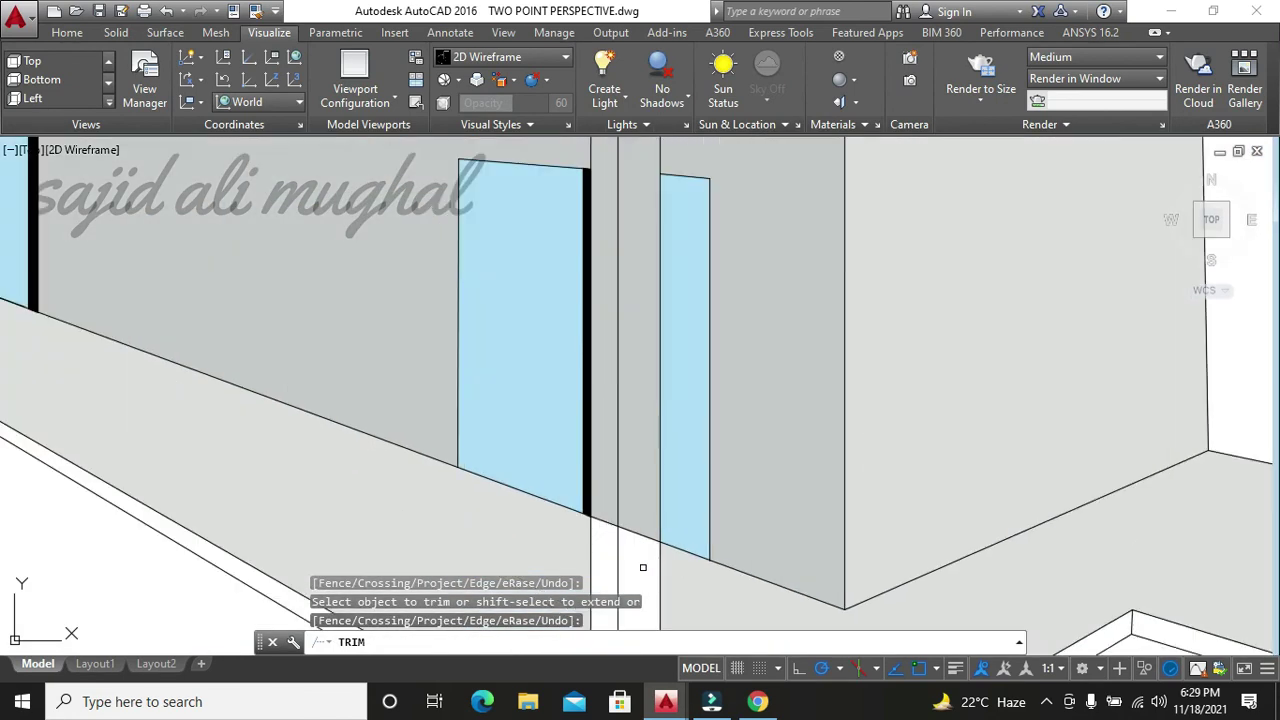
{"action": "left_click", "coordinate": [610, 515]}
{"action": "scroll", "coordinate": [600, 520], "scroll_direction": "down", "scroll_amount": 5}
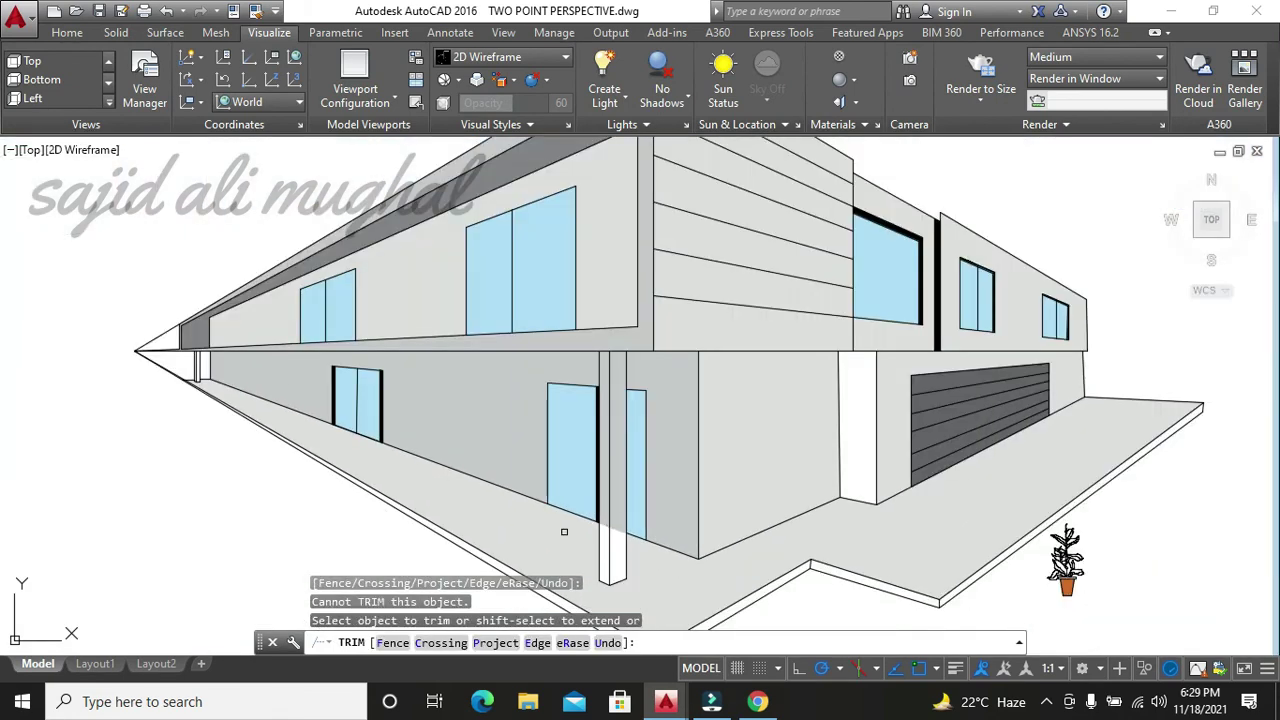
{"action": "key", "text": "Escape"}
- Hatch the left and right halves of the column light grey together
{"action": "type", "text": "h"}
{"action": "key", "text": "Return"}
{"action": "left_click", "coordinate": [622, 540]}
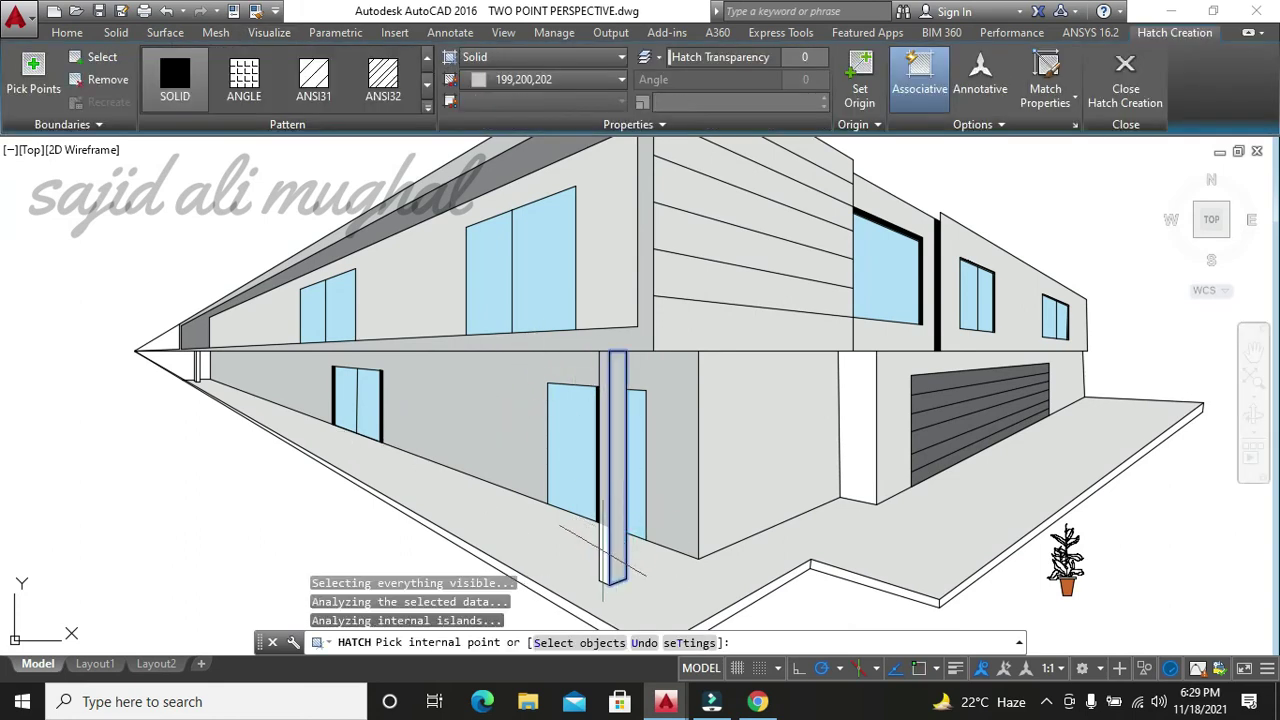
{"action": "scroll", "coordinate": [279, 384], "scroll_direction": "up", "scroll_amount": 5}
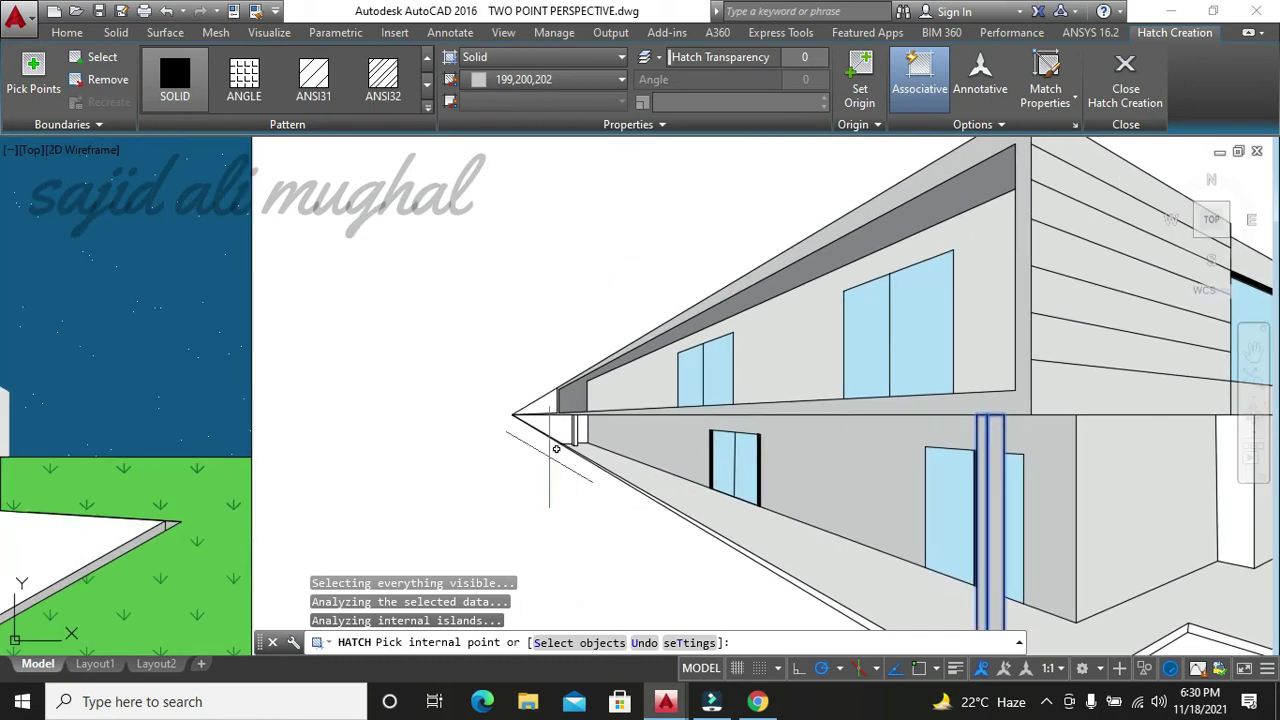
{"action": "scroll", "coordinate": [694, 423], "scroll_direction": "down", "scroll_amount": 2}
{"action": "left_click", "coordinate": [722, 423]}
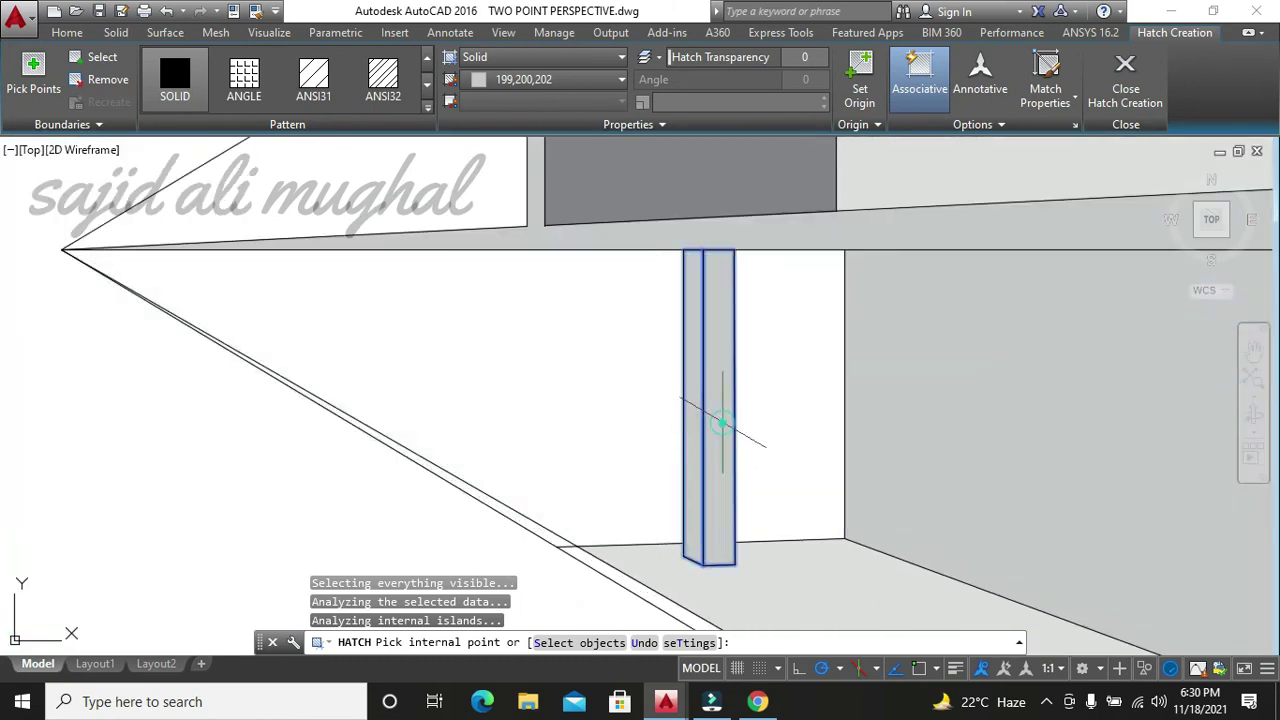
{"action": "key", "text": "Return"}
{"action": "type", "text": "l"}
{"action": "key", "text": "Return"}
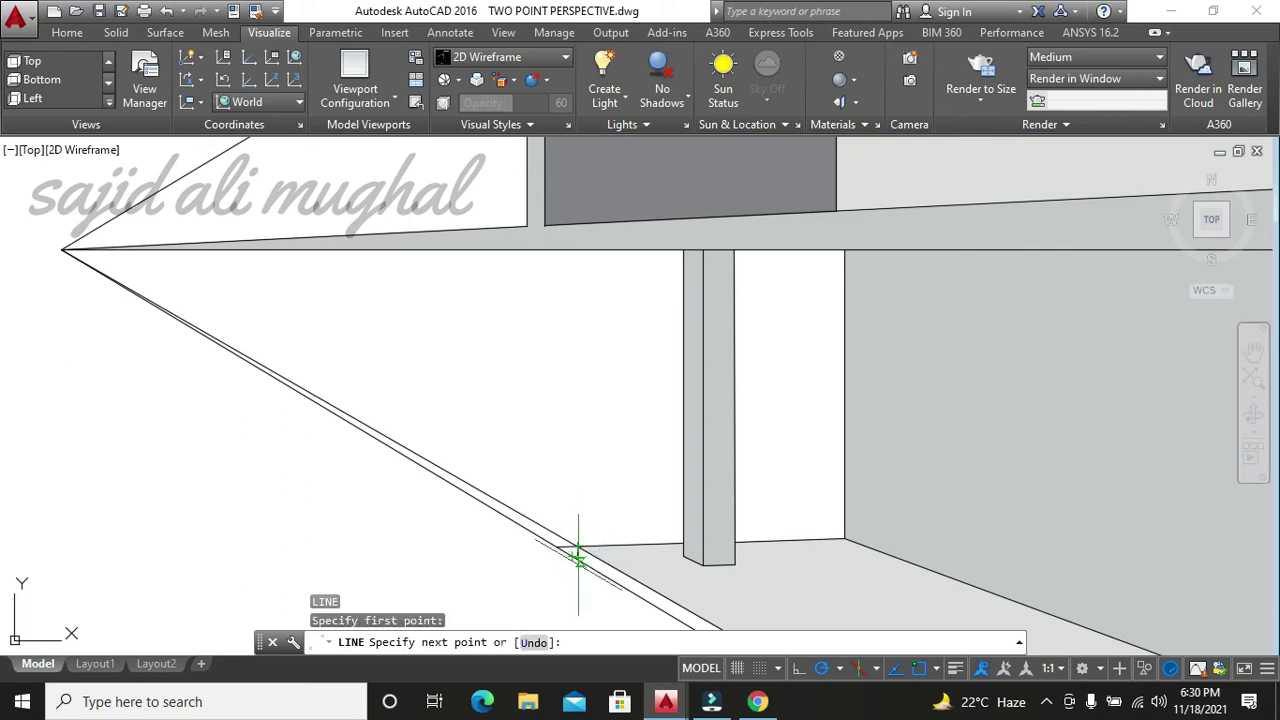
- Trim the leftover lines at the left roof-slab corner with a crossing window
{"action": "key", "text": "Escape"}
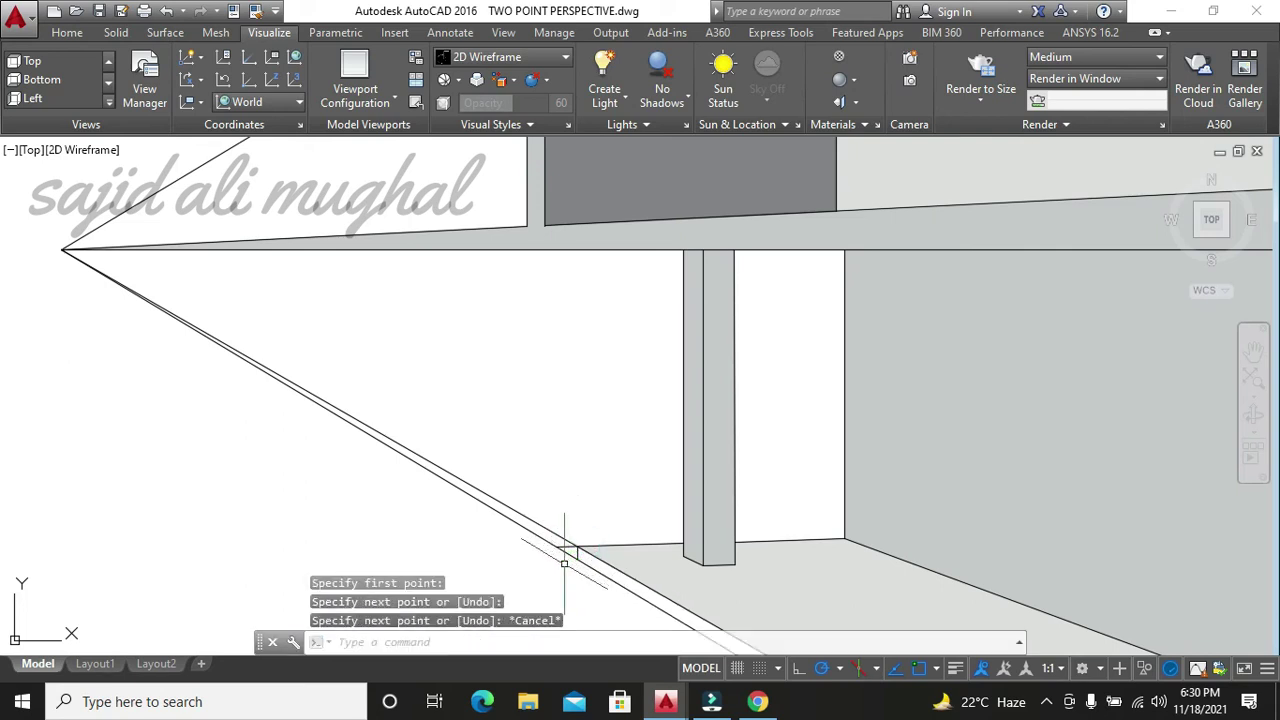
{"action": "scroll", "coordinate": [572, 550], "scroll_direction": "up", "scroll_amount": 5}
{"action": "type", "text": "tr"}
{"action": "key", "text": "Return"}
{"action": "key", "text": "Return"}
{"action": "scroll", "coordinate": [600, 500], "scroll_direction": "up", "scroll_amount": 3}
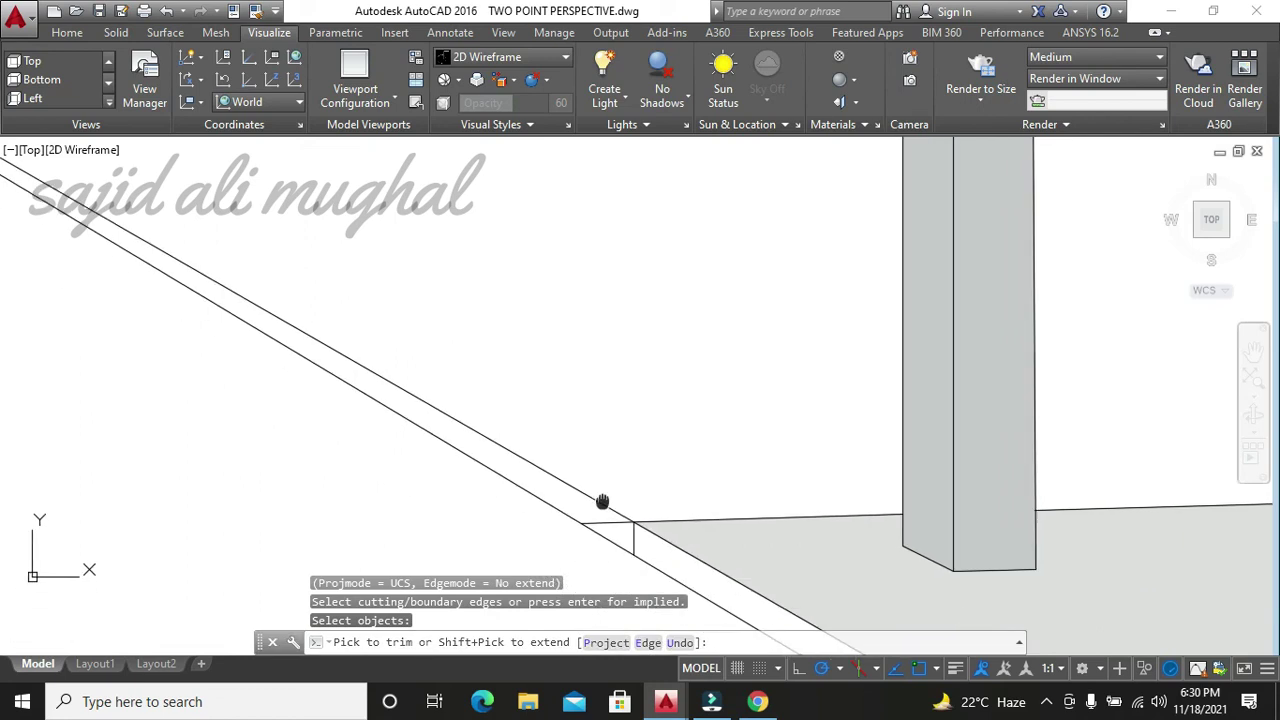
{"action": "scroll", "coordinate": [612, 410], "scroll_direction": "up", "scroll_amount": 3}
{"action": "key", "text": "Escape"}
{"action": "key", "text": "Escape"}
{"action": "key", "text": "Escape"}
{"action": "type", "text": "tr"}
{"action": "key", "text": "Return"}
{"action": "left_click_drag", "start_coordinate": [594, 372], "coordinate": [571, 418]}
{"action": "scroll", "coordinate": [567, 440], "scroll_direction": "down", "scroll_amount": 5}
{"action": "scroll", "coordinate": [569, 468], "scroll_direction": "down", "scroll_amount": 2}
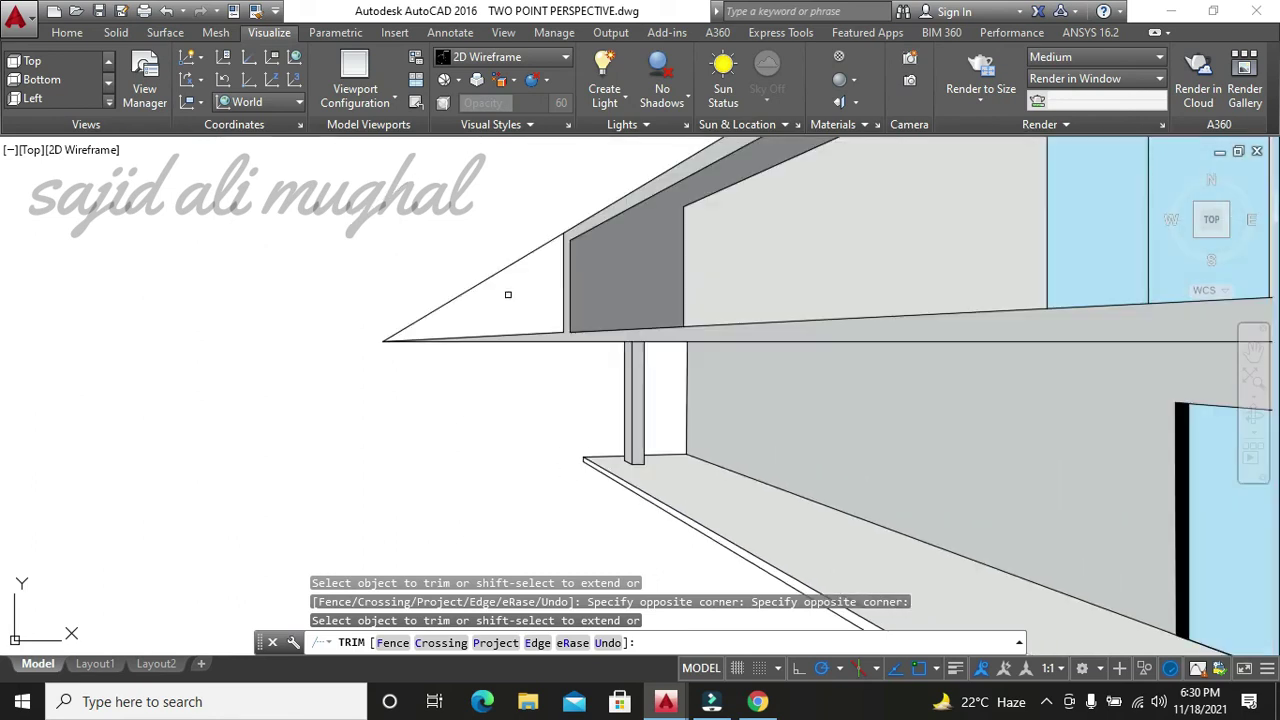
{"action": "key", "text": "Escape"}
{"action": "key", "text": "Escape"}
{"action": "key", "text": "Escape"}
- Move the view up to the upper windows, abandoning a briefly started line
{"action": "middle_click_drag", "start_coordinate": [476, 364], "coordinate": [486, 343]}
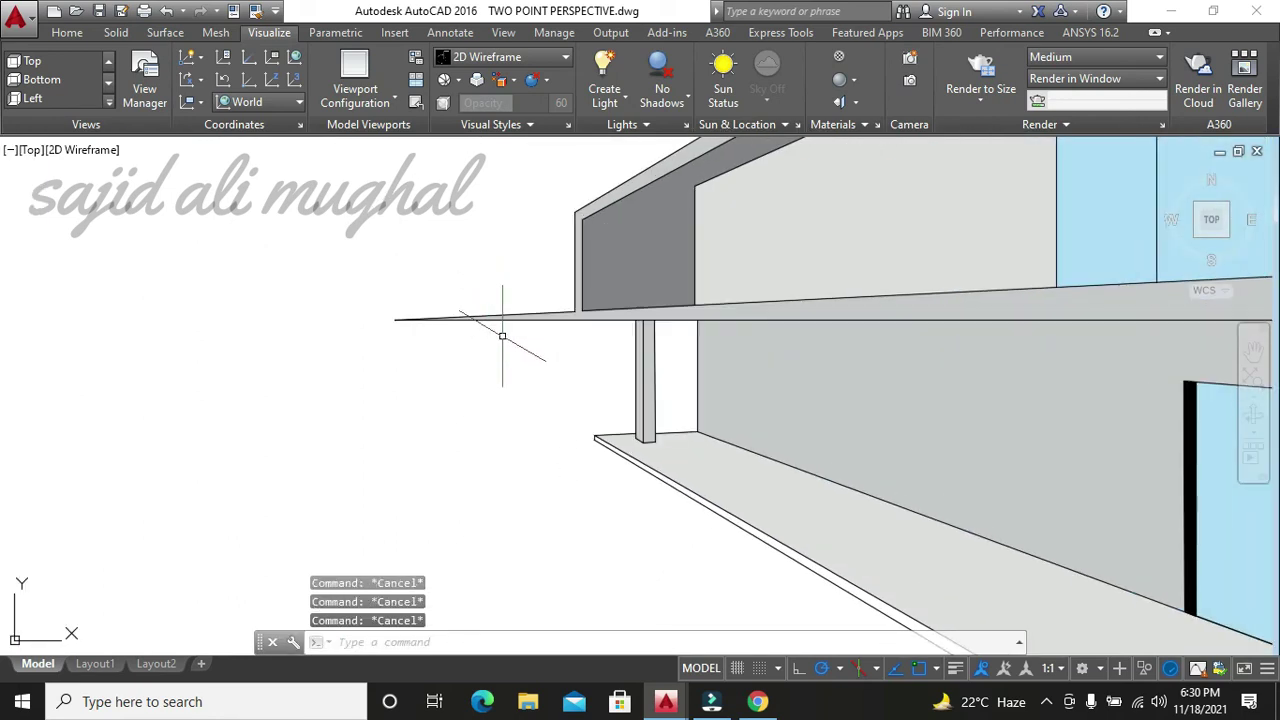
{"action": "scroll", "coordinate": [504, 336], "scroll_direction": "down", "scroll_amount": 5}
{"action": "scroll", "coordinate": [504, 336], "scroll_direction": "down", "scroll_amount": 5}
{"action": "scroll", "coordinate": [520, 380], "scroll_direction": "up", "scroll_amount": 10}
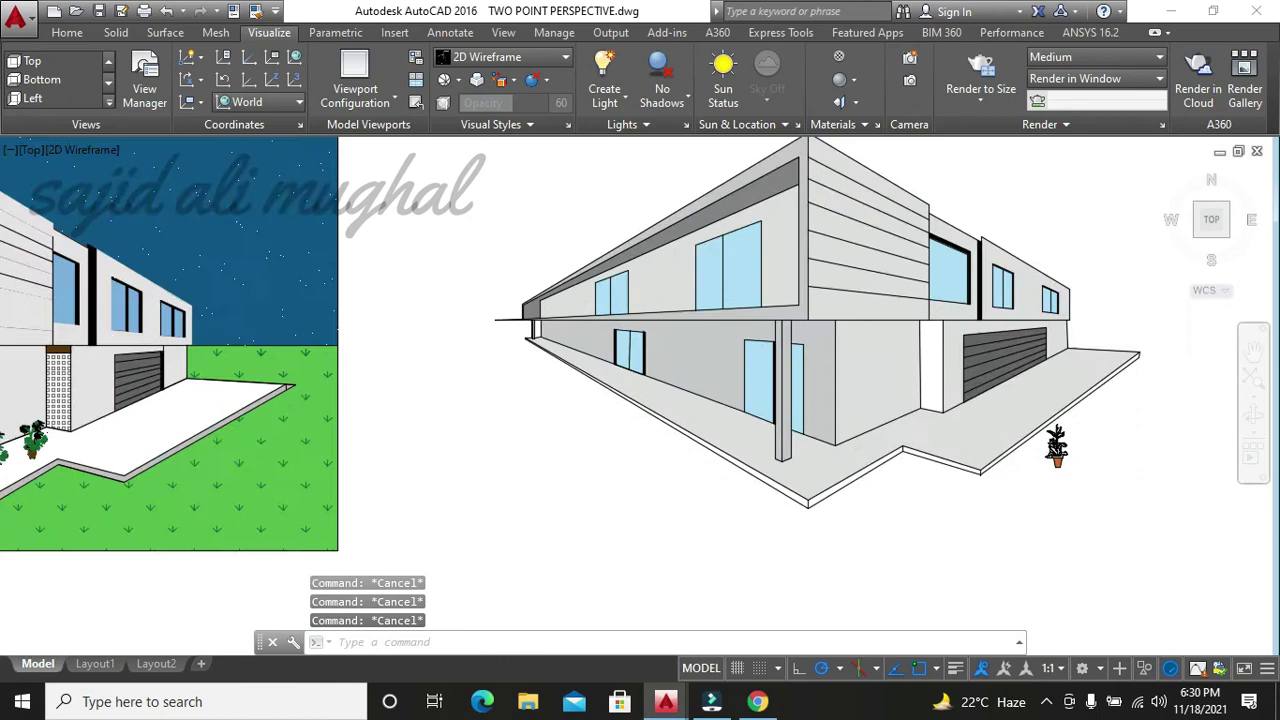
{"action": "middle_click_drag", "start_coordinate": [520, 380], "coordinate": [494, 614]}
{"action": "scroll", "coordinate": [494, 614], "scroll_direction": "down", "scroll_amount": 1}
{"action": "type", "text": "l"}
{"action": "key", "text": "Return"}
{"action": "scroll", "coordinate": [523, 500], "scroll_direction": "up", "scroll_amount": 3}
{"action": "scroll", "coordinate": [594, 349], "scroll_direction": "up", "scroll_amount": 2}
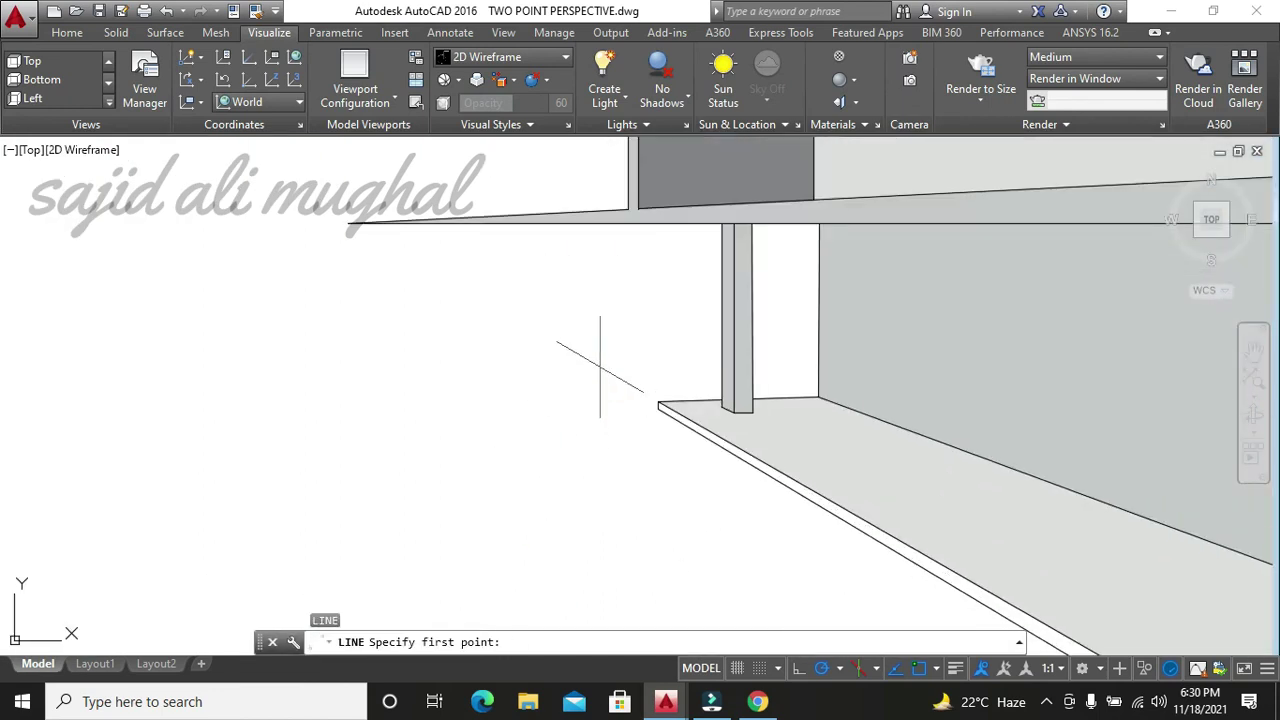
{"action": "scroll", "coordinate": [669, 383], "scroll_direction": "up", "scroll_amount": 2}
{"action": "left_click", "coordinate": [669, 383]}
{"action": "key", "text": "Escape"}
{"action": "key", "text": "Escape"}
{"action": "key", "text": "Escape"}
- Delete the stray long horizontal line after a failed trim attempt
{"action": "type", "text": "tr"}
{"action": "key", "text": "Return"}
{"action": "key", "text": "Return"}
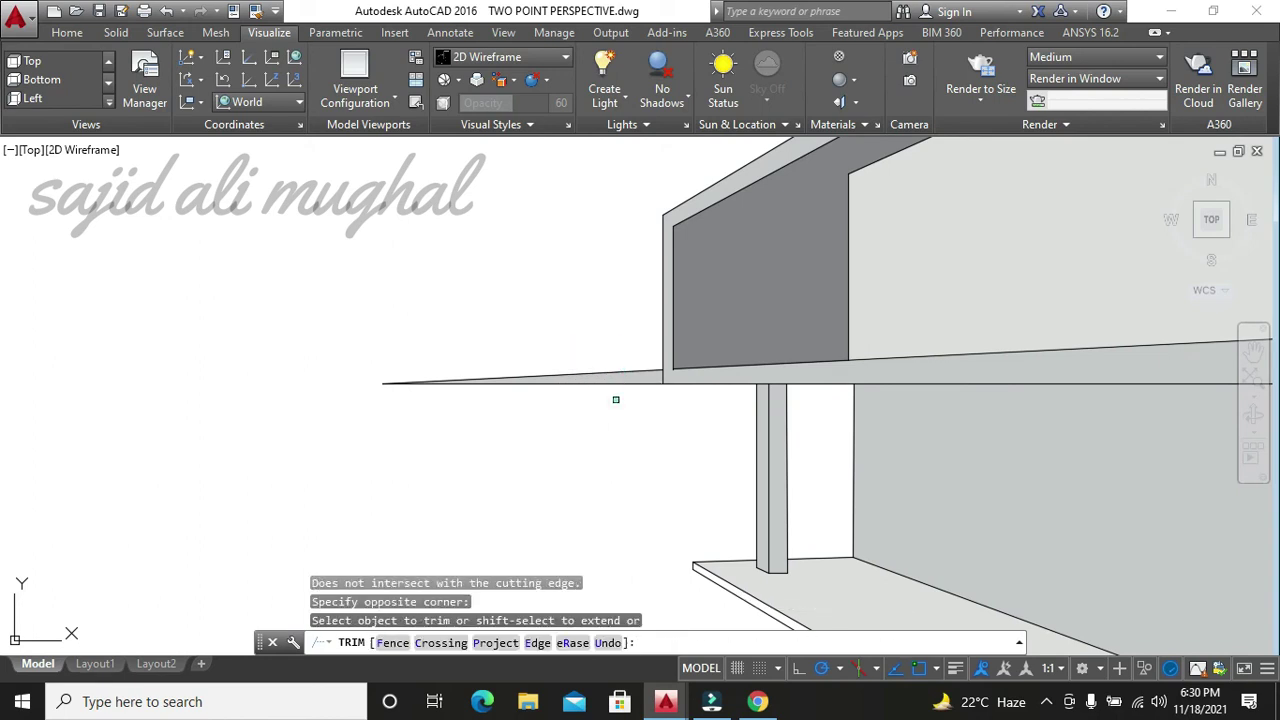
{"action": "left_click", "coordinate": [617, 383]}
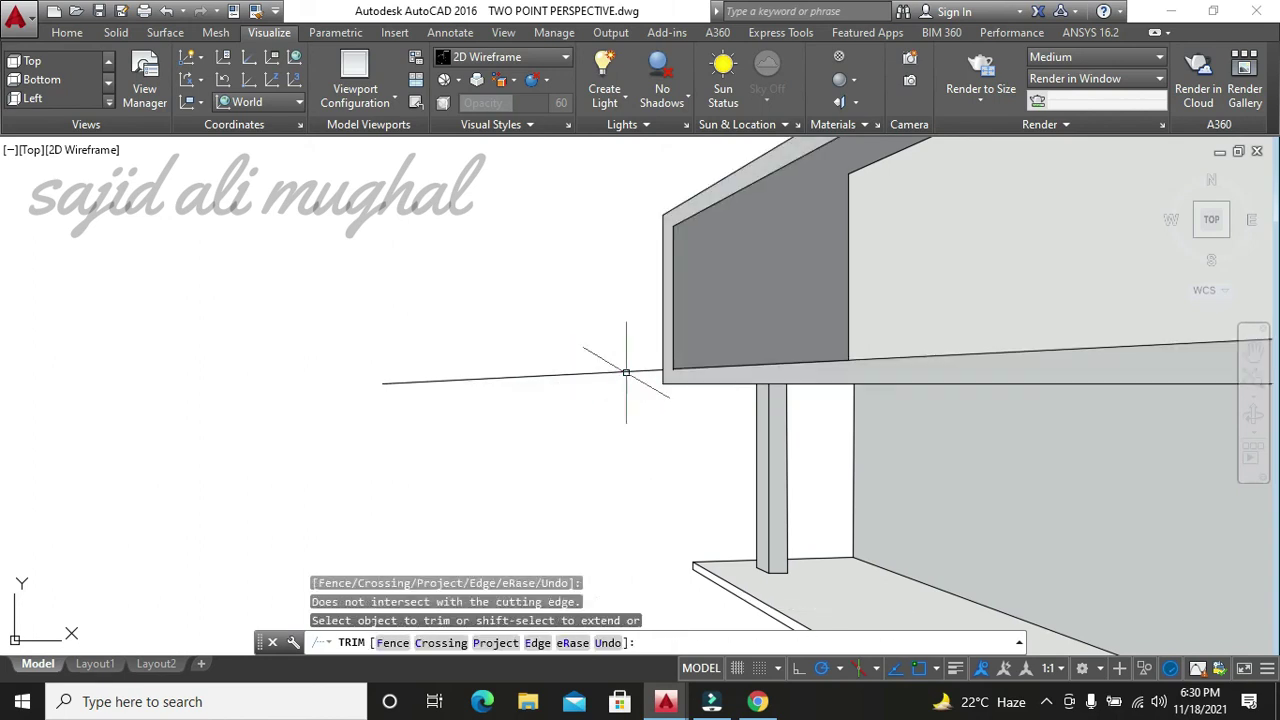
{"action": "key", "text": "Escape"}
{"action": "key", "text": "Escape"}
{"action": "left_click", "coordinate": [626, 371]}
{"action": "key", "text": "Delete"}
{"action": "scroll", "coordinate": [563, 420], "scroll_direction": "down", "scroll_amount": 2}
{"action": "scroll", "coordinate": [600, 450], "scroll_direction": "down", "scroll_amount": 3}
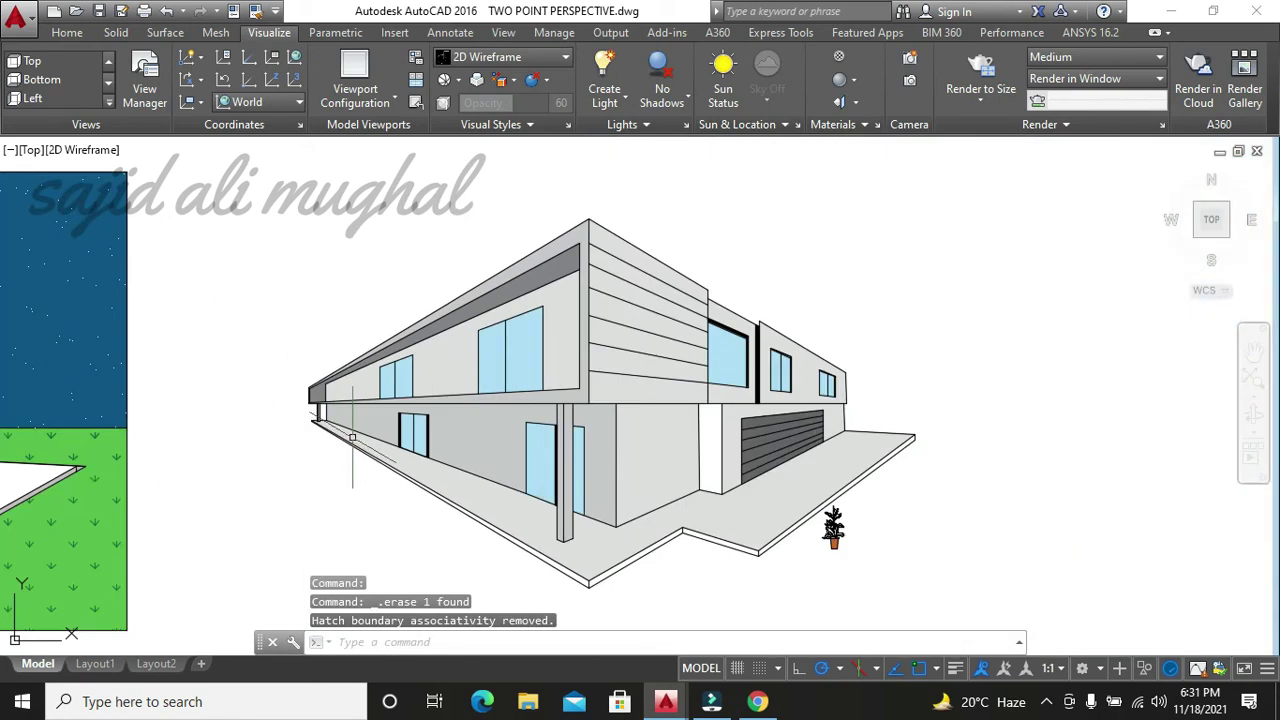
{"action": "scroll", "coordinate": [830, 505], "scroll_direction": "up", "scroll_amount": 1}
{"action": "scroll", "coordinate": [841, 497], "scroll_direction": "up", "scroll_amount": 4}
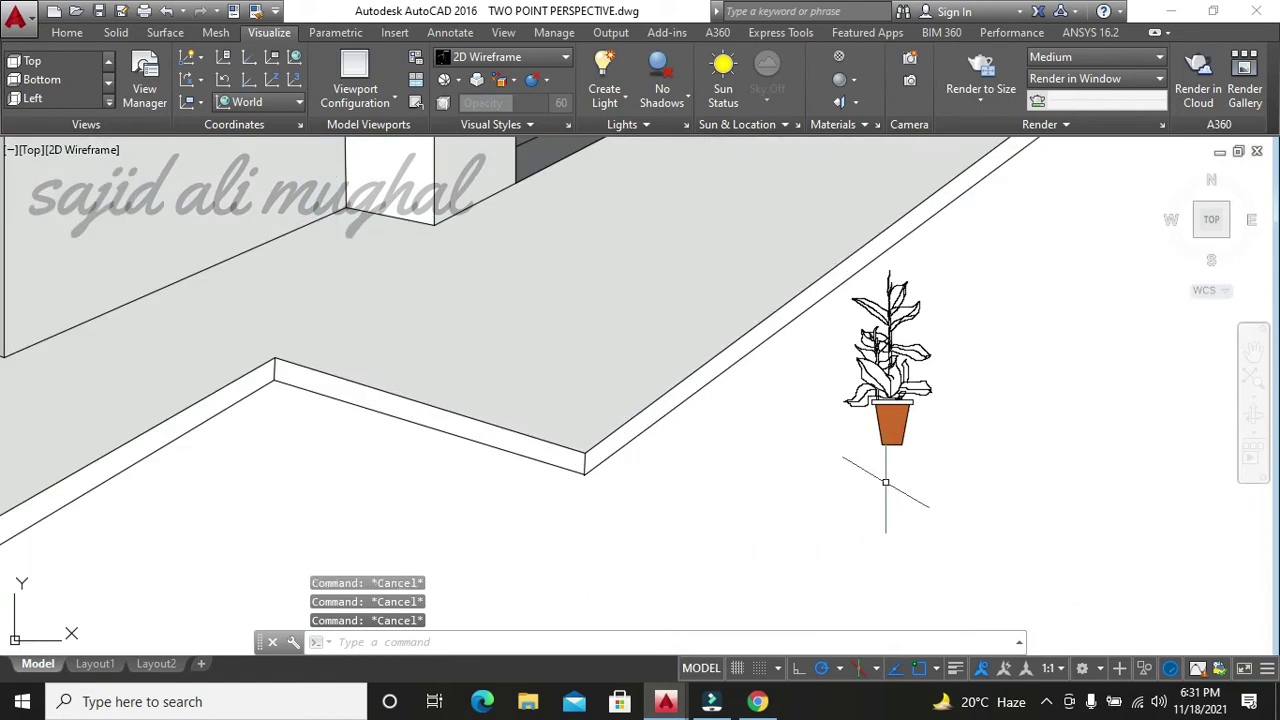
{"action": "type", "text": "h"}
{"action": "key", "text": "Return"}
{"action": "left_click", "coordinate": [534, 80]}
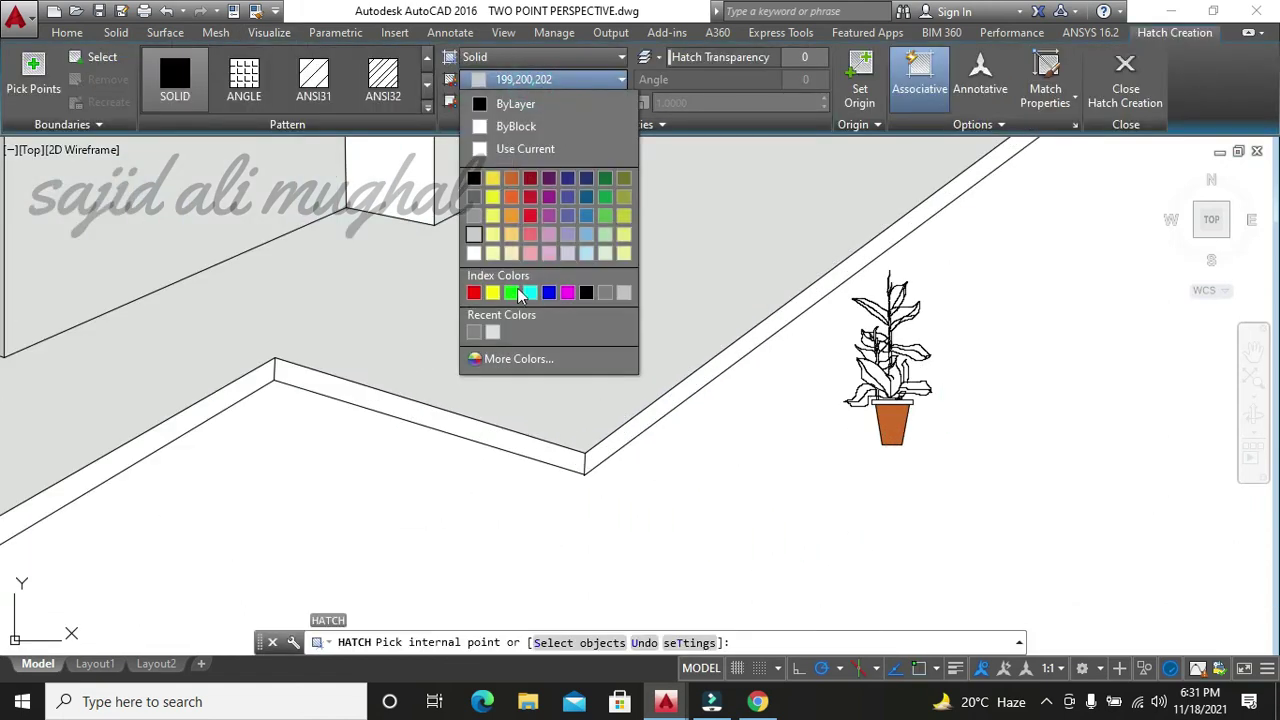
{"action": "left_click", "coordinate": [606, 197]}
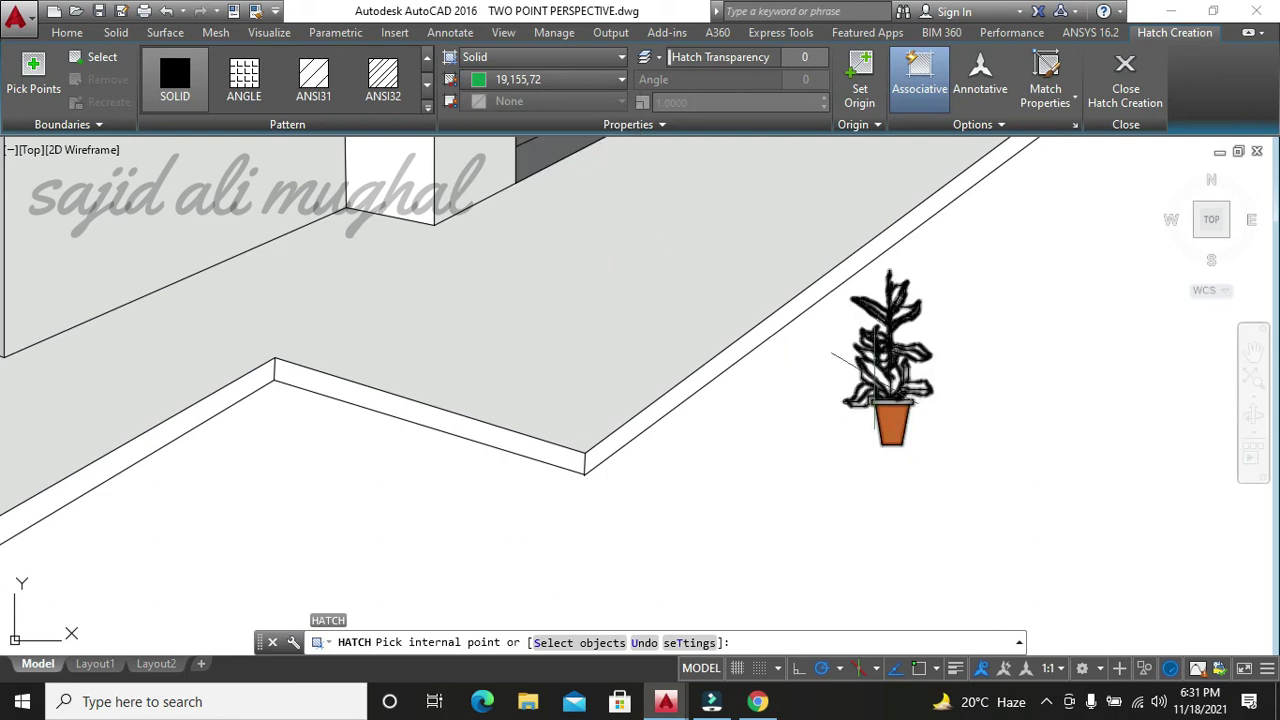
{"action": "left_click", "coordinate": [880, 372]}
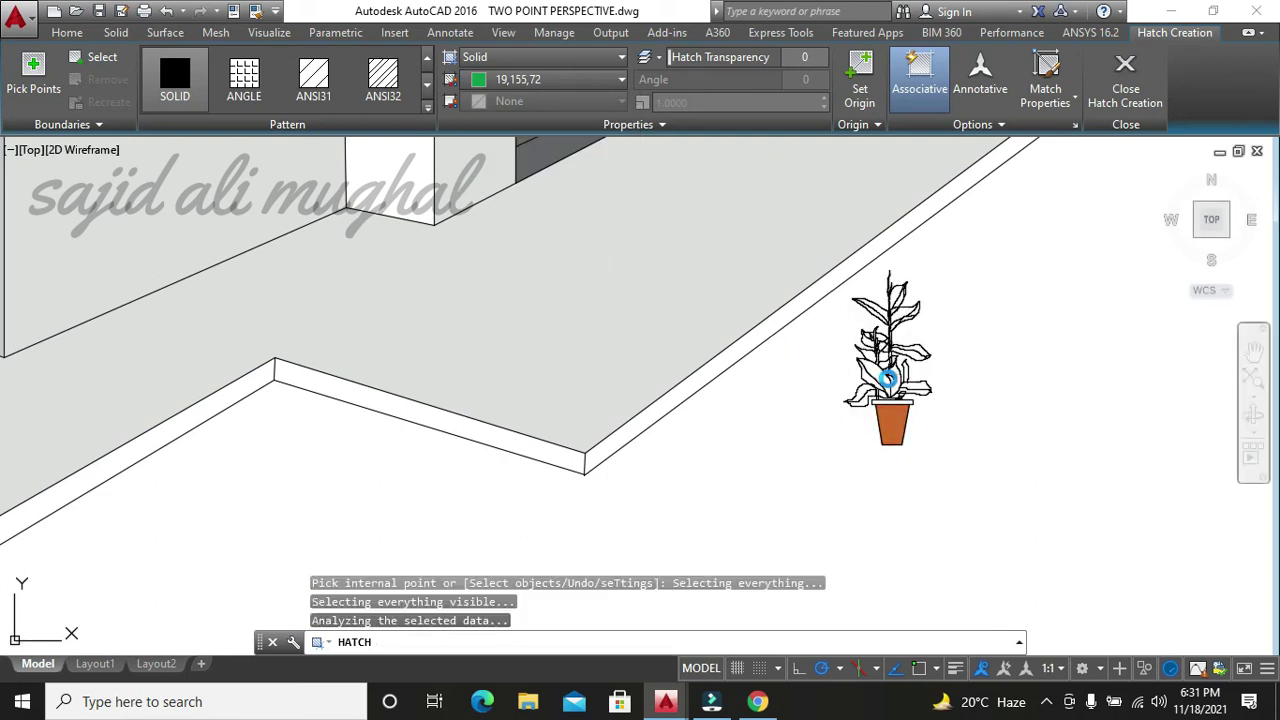
{"action": "left_click", "coordinate": [826, 377]}
{"action": "key", "text": "Escape"}
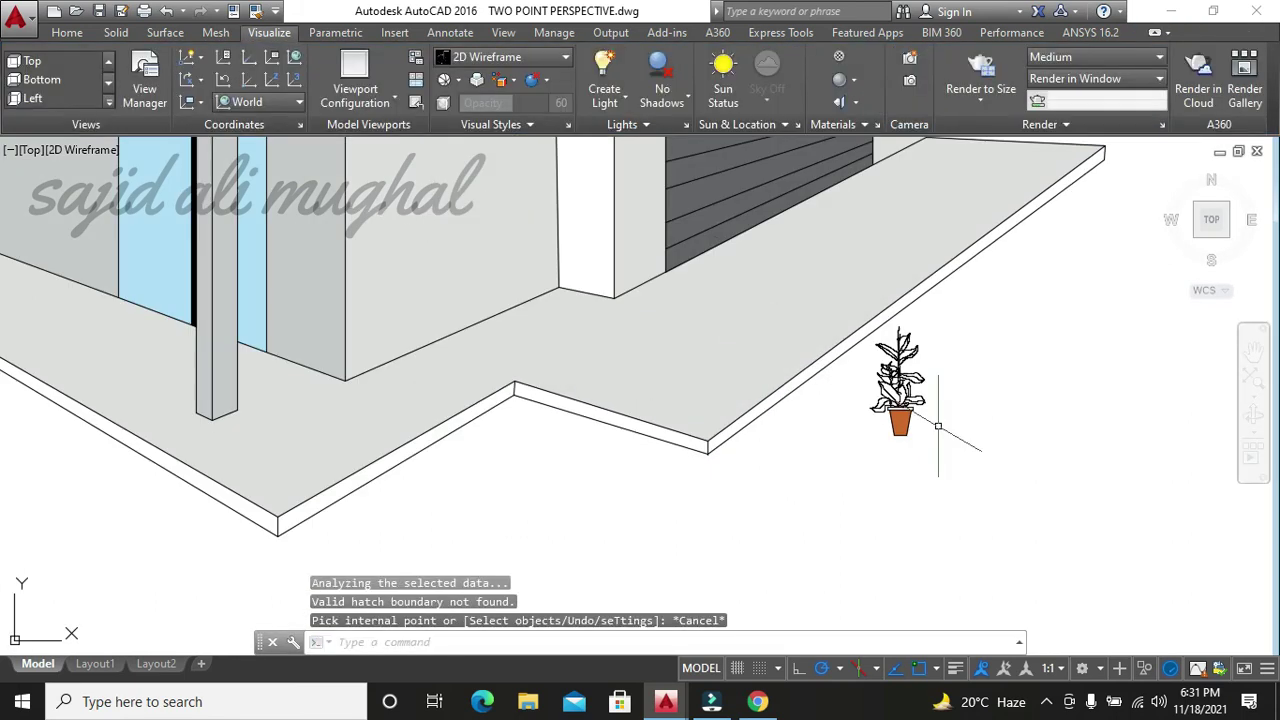
{"action": "key", "text": "Escape"}
{"action": "key", "text": "Escape"}
{"action": "key", "text": "Escape"}
{"action": "scroll", "coordinate": [678, 390], "scroll_direction": "down", "scroll_amount": 5}
{"action": "scroll", "coordinate": [600, 370], "scroll_direction": "down", "scroll_amount": 5}
{"action": "scroll", "coordinate": [575, 360], "scroll_direction": "up", "scroll_amount": 10}
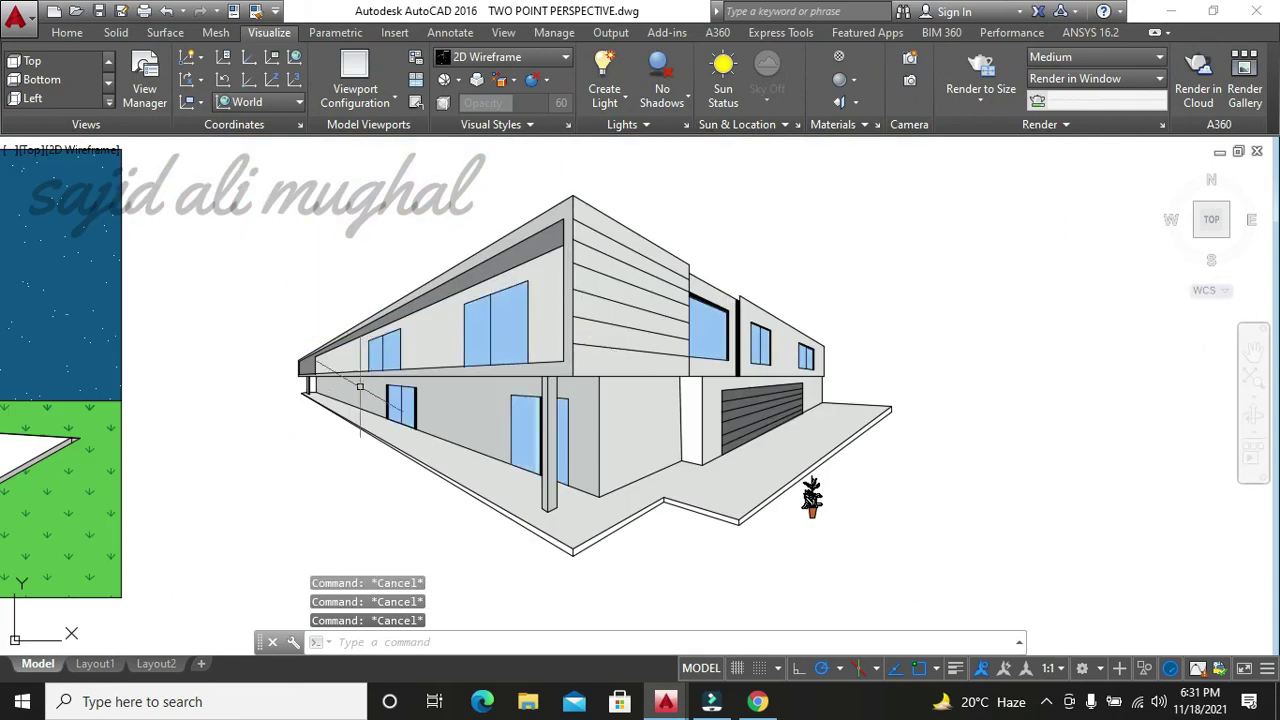
{"action": "scroll", "coordinate": [461, 437], "scroll_direction": "up", "scroll_amount": 2}
{"action": "scroll", "coordinate": [461, 437], "scroll_direction": "down", "scroll_amount": 4}
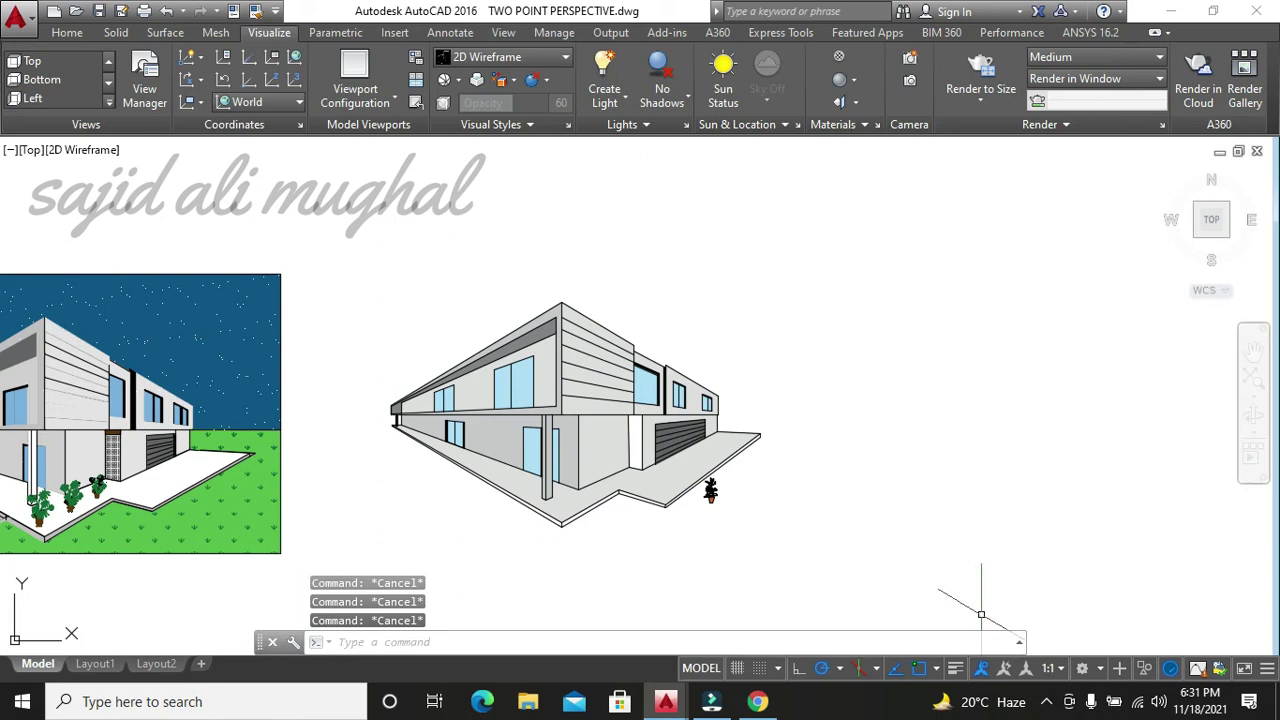
- Draw a rectangular picture frame around the house and nudge it into place
{"action": "type", "text": "RECOMBINE"}
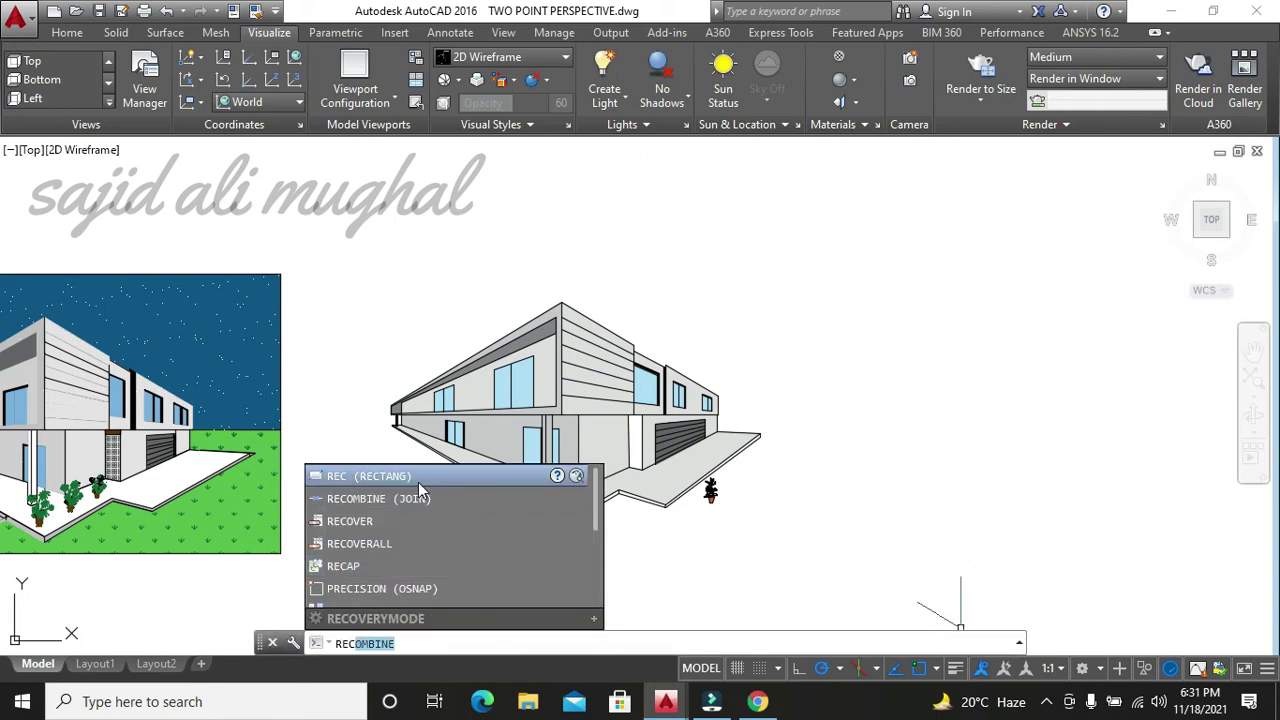
{"action": "left_click", "coordinate": [418, 484]}
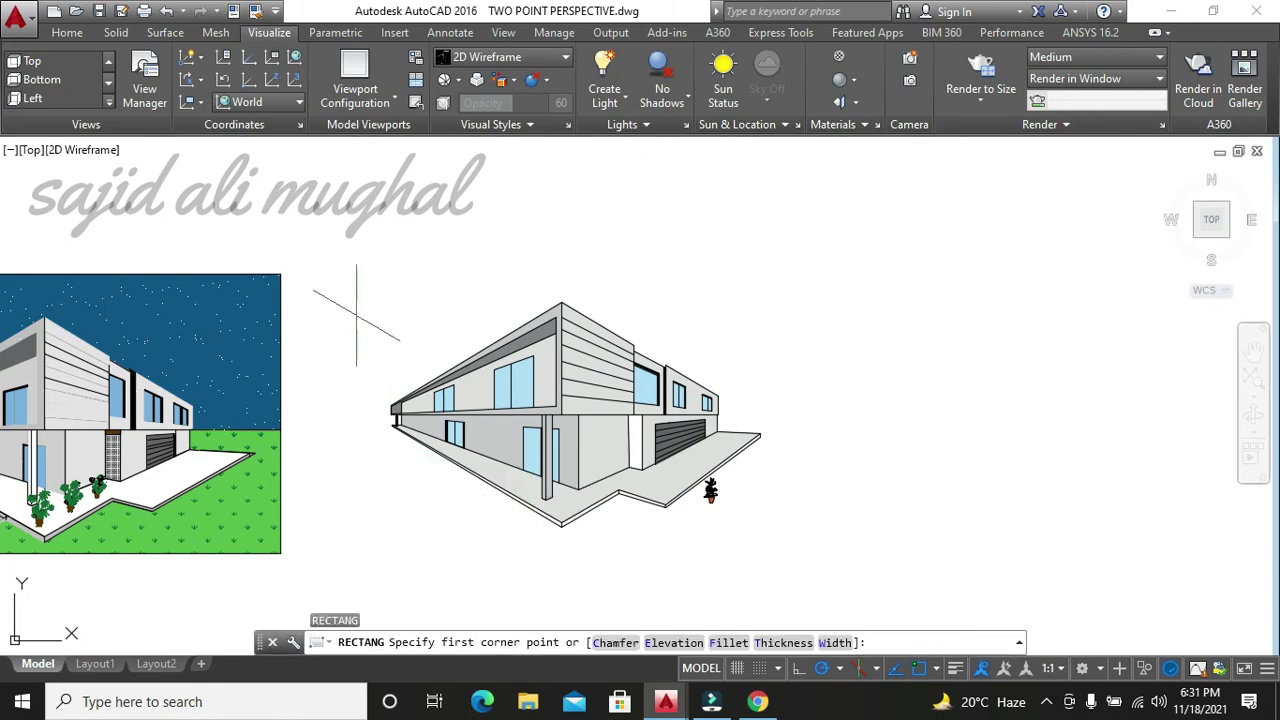
{"action": "left_click", "coordinate": [355, 298]}
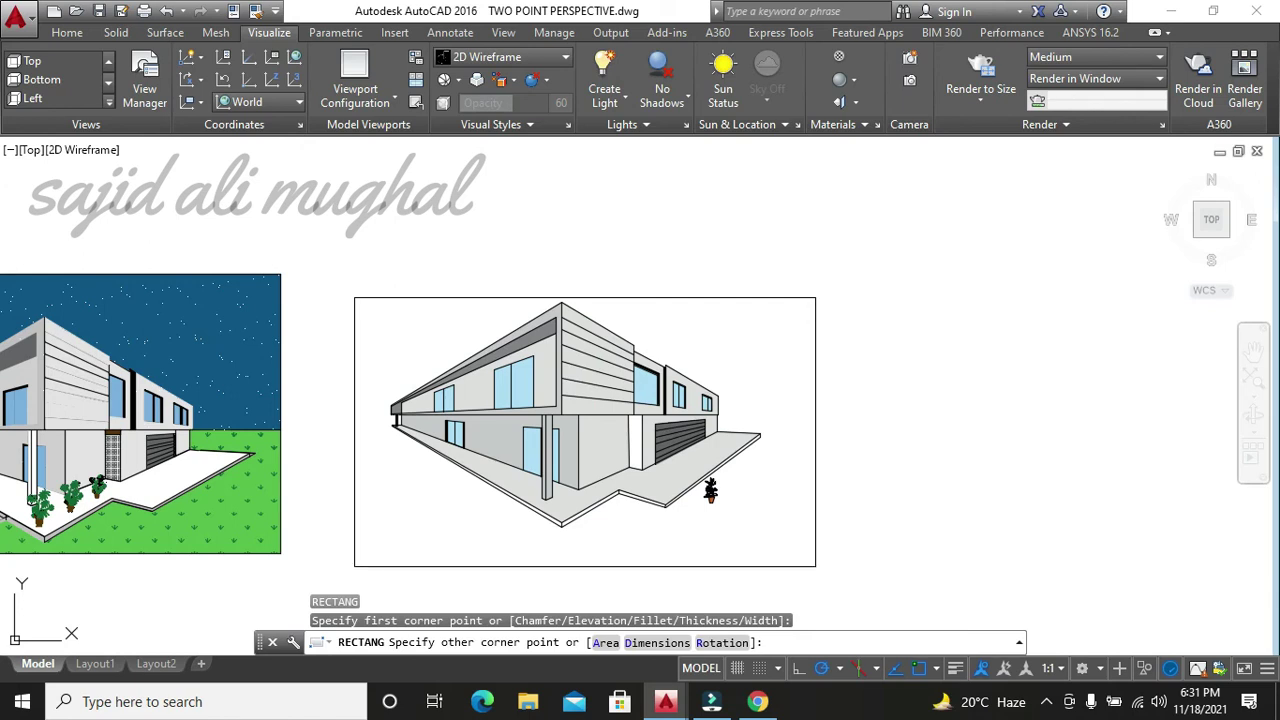
{"action": "left_click", "coordinate": [815, 567]}
{"action": "key", "text": "Escape"}
{"action": "key", "text": "Escape"}
{"action": "key", "text": "Escape"}
{"action": "left_click", "coordinate": [771, 571]}
{"action": "left_click", "coordinate": [771, 571]}
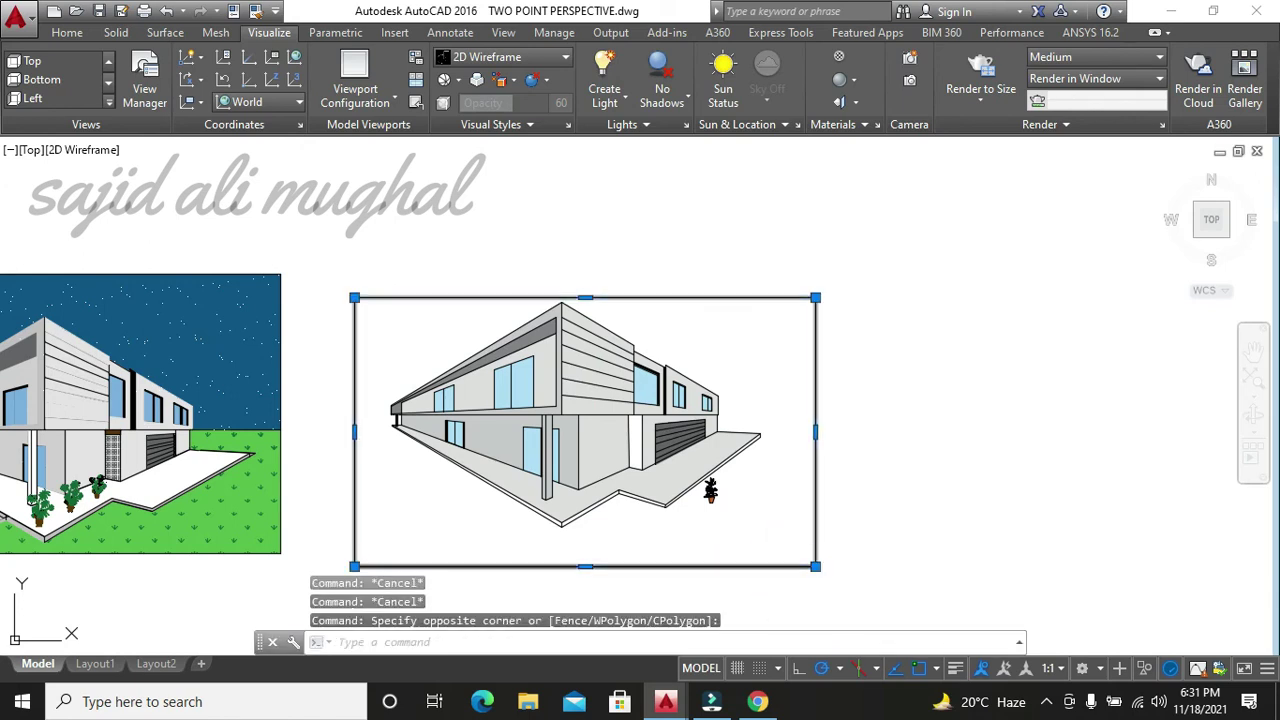
{"action": "left_click_drag", "start_coordinate": [771, 571], "coordinate": [778, 558]}
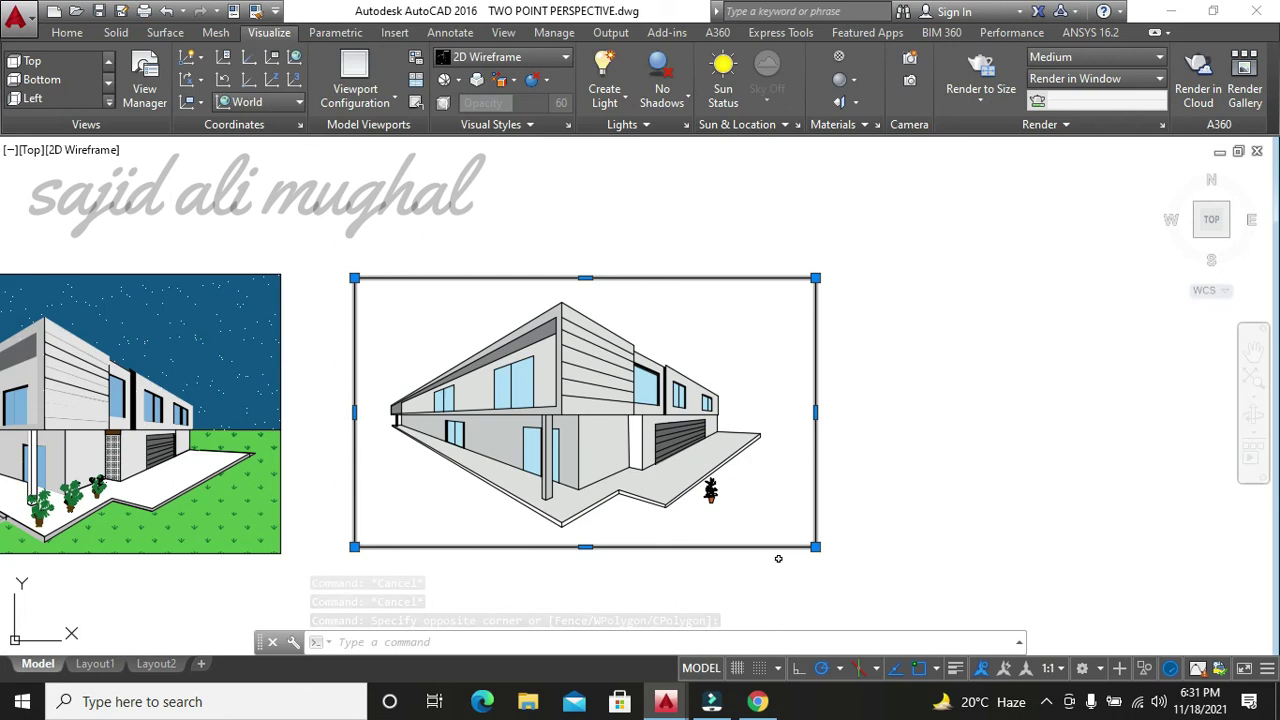
{"action": "left_click_drag", "start_coordinate": [815, 520], "coordinate": [806, 506]}
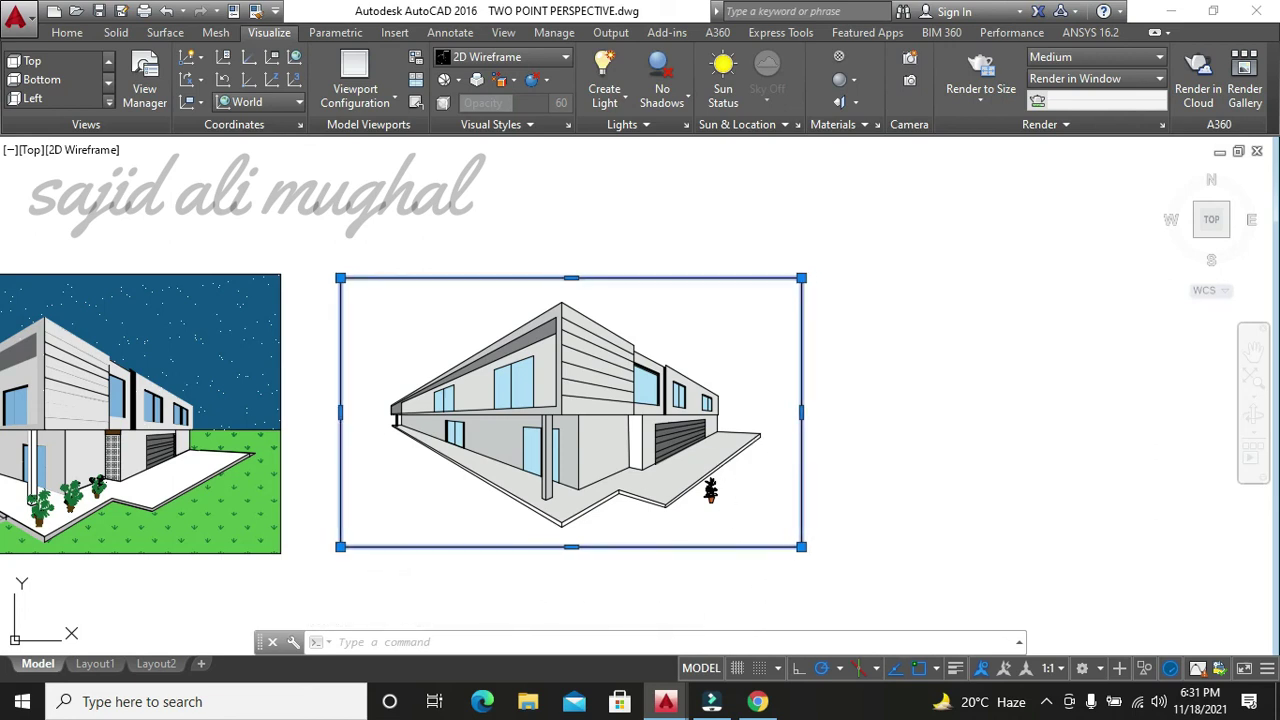
{"action": "key", "text": "Escape"}
{"action": "key", "text": "Escape"}
{"action": "key", "text": "Escape"}
- Draw an eye-level horizon line across to the frame's right edge
{"action": "type", "text": "l"}
{"action": "key", "text": "Return"}
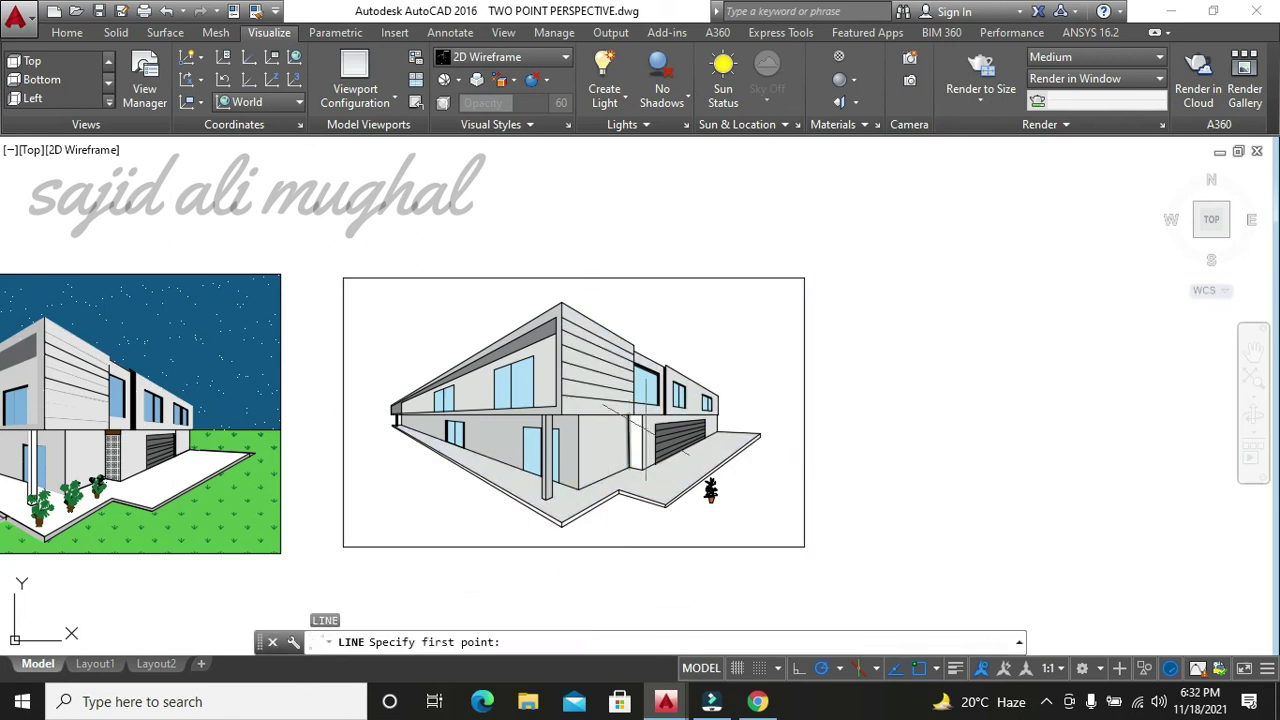
{"action": "left_click", "coordinate": [718, 412]}
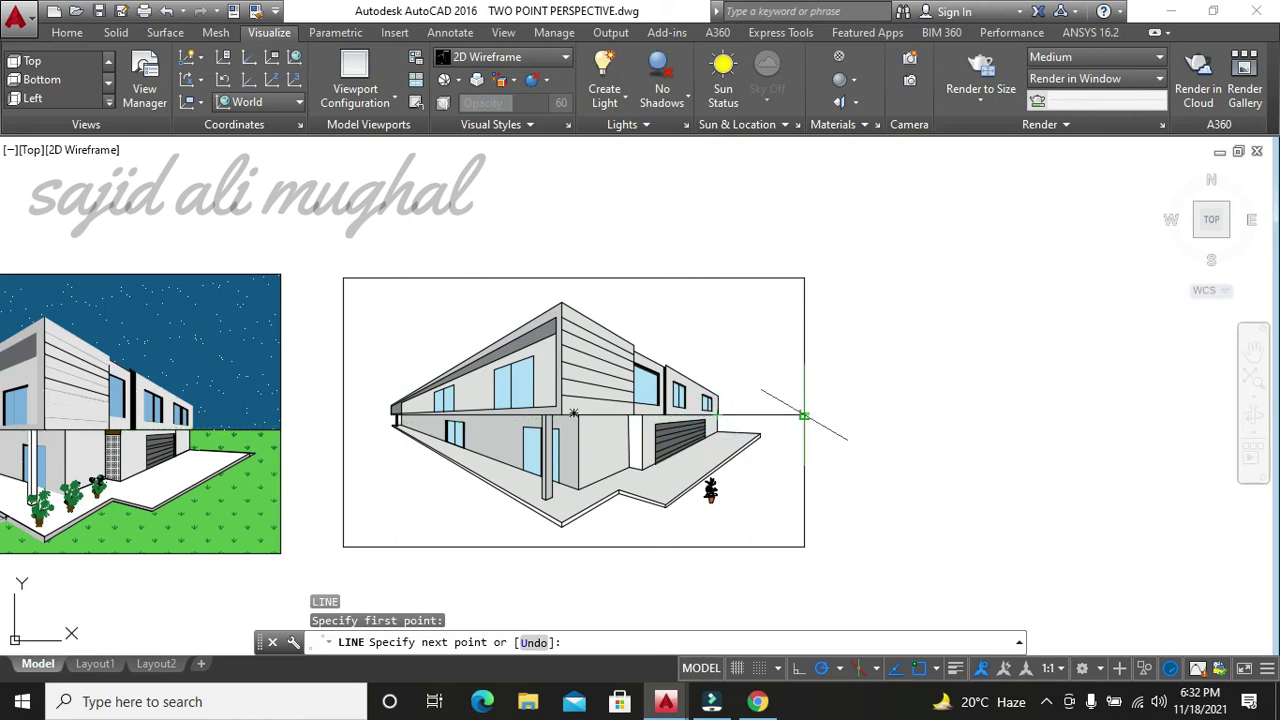
{"action": "left_click", "coordinate": [804, 414]}
- Cancel an unwanted second line and begin a new HATCH fill
{"action": "key", "text": "Return"}
{"action": "key", "text": "Return"}
{"action": "scroll", "coordinate": [417, 388], "scroll_direction": "up", "scroll_amount": 5}
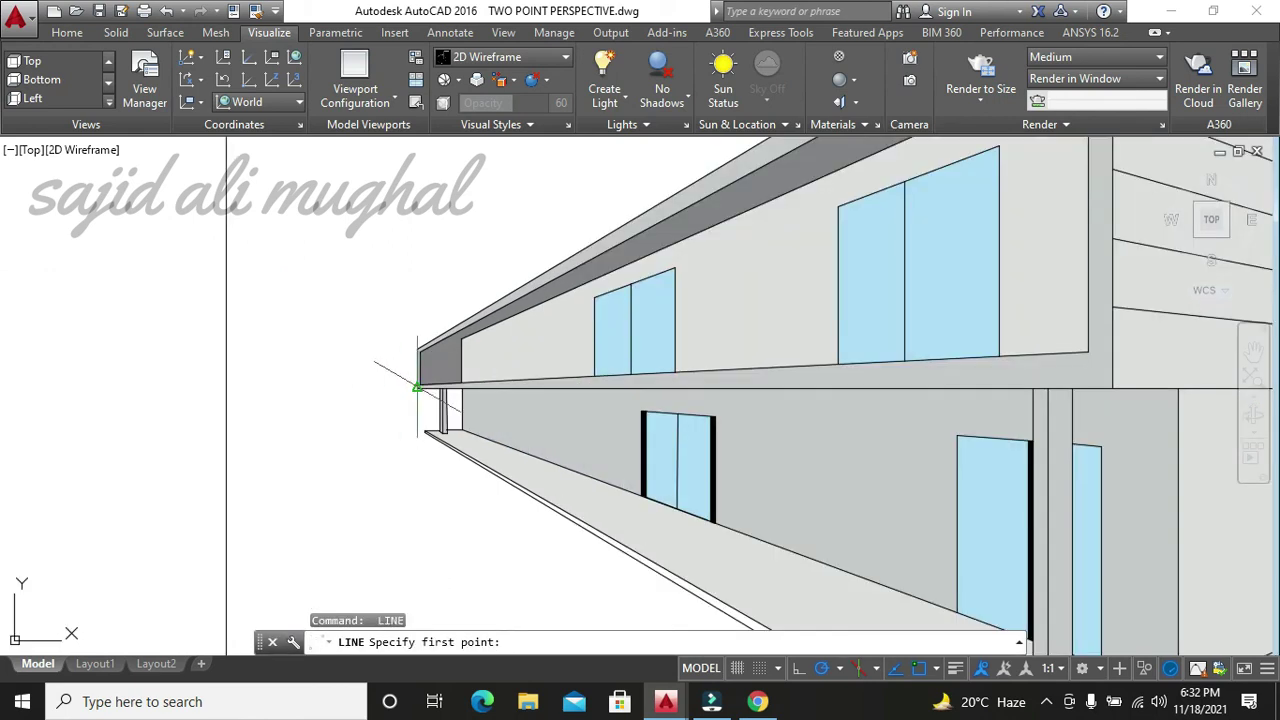
{"action": "scroll", "coordinate": [462, 388], "scroll_direction": "down", "scroll_amount": 5}
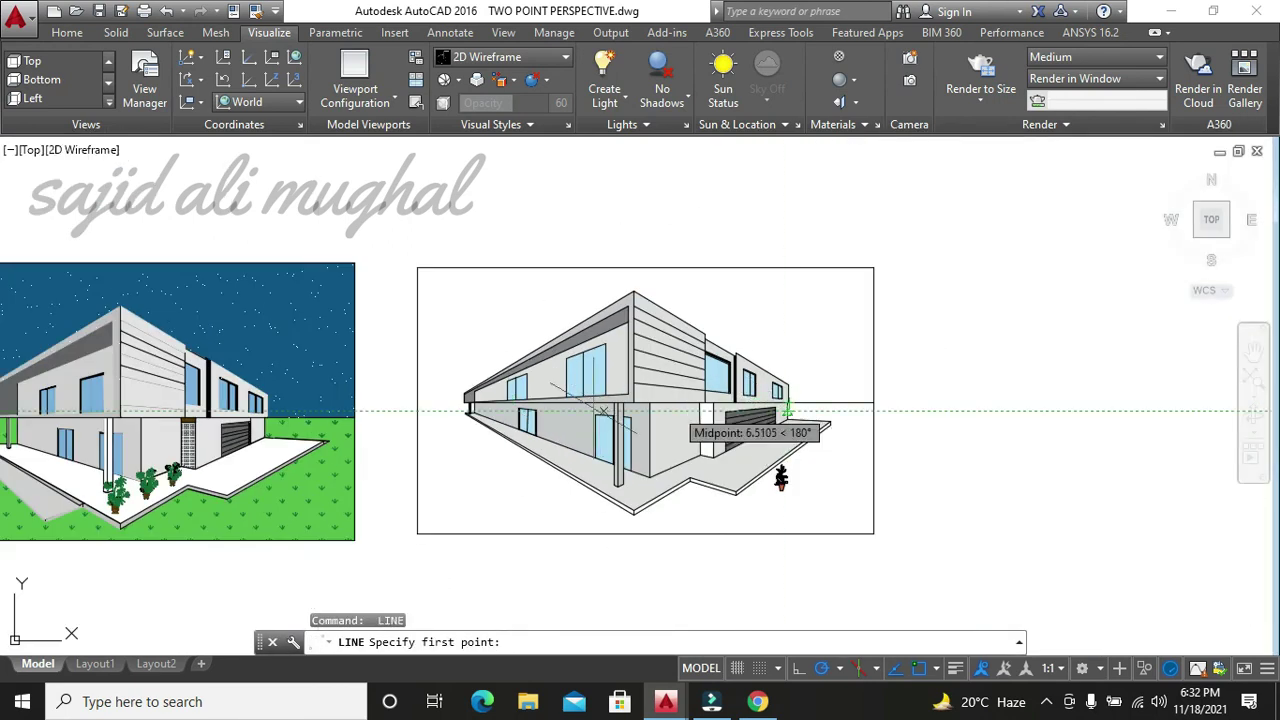
{"action": "left_click", "coordinate": [464, 403]}
{"action": "key", "text": "Escape"}
{"action": "key", "text": "Escape"}
{"action": "key", "text": "Escape"}
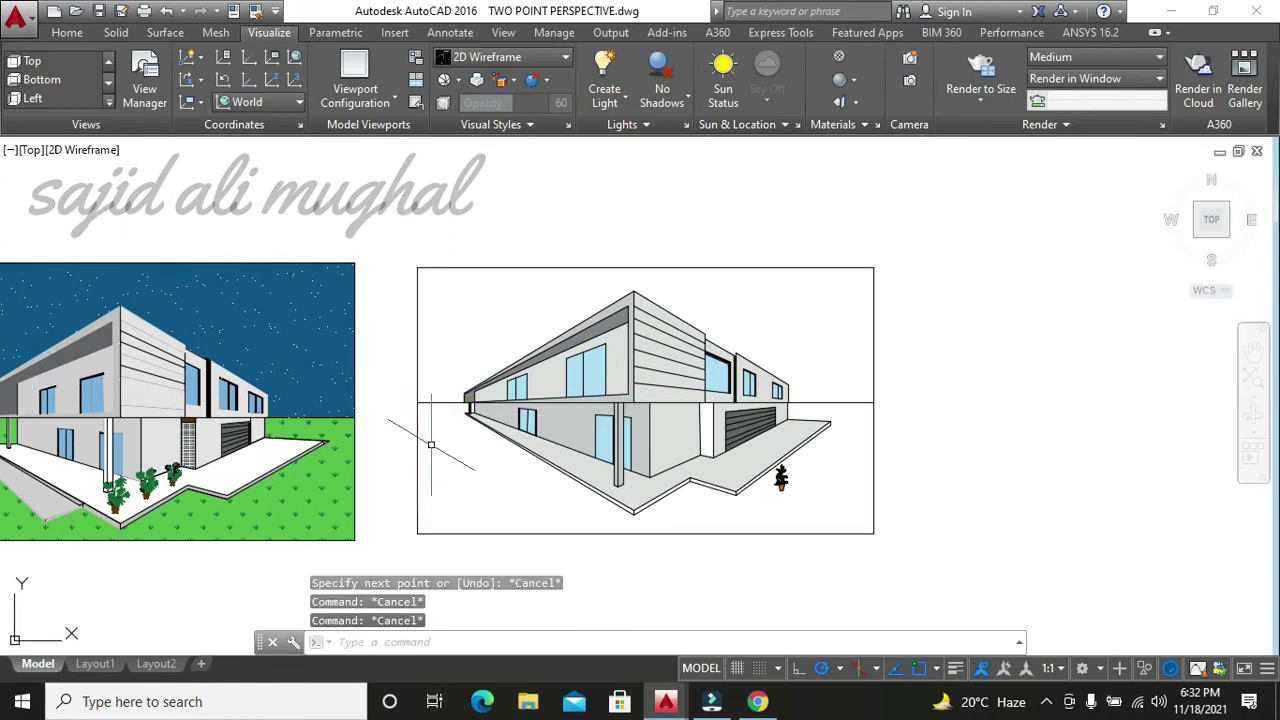
{"action": "type", "text": "h"}
{"action": "key", "text": "Return"}
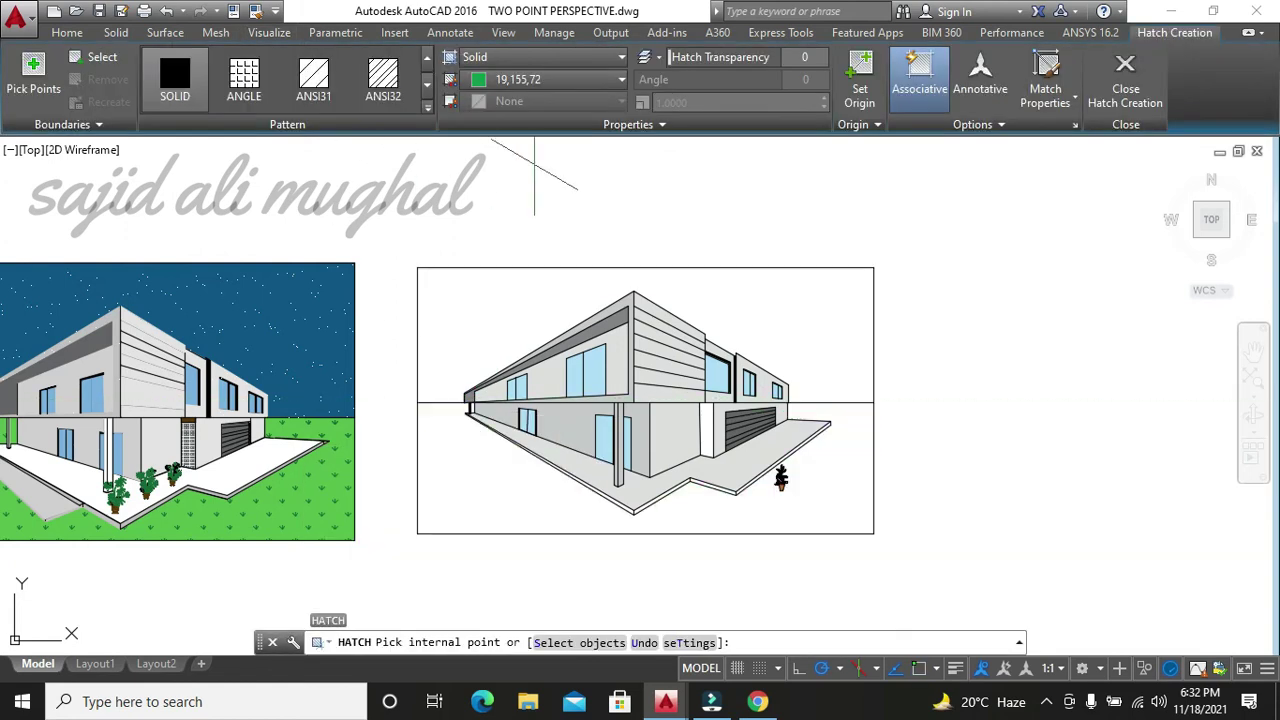
- Fill the ground below the horizon solid green, then cover it with the GRASS hatch pattern
{"action": "left_click", "coordinate": [471, 472]}
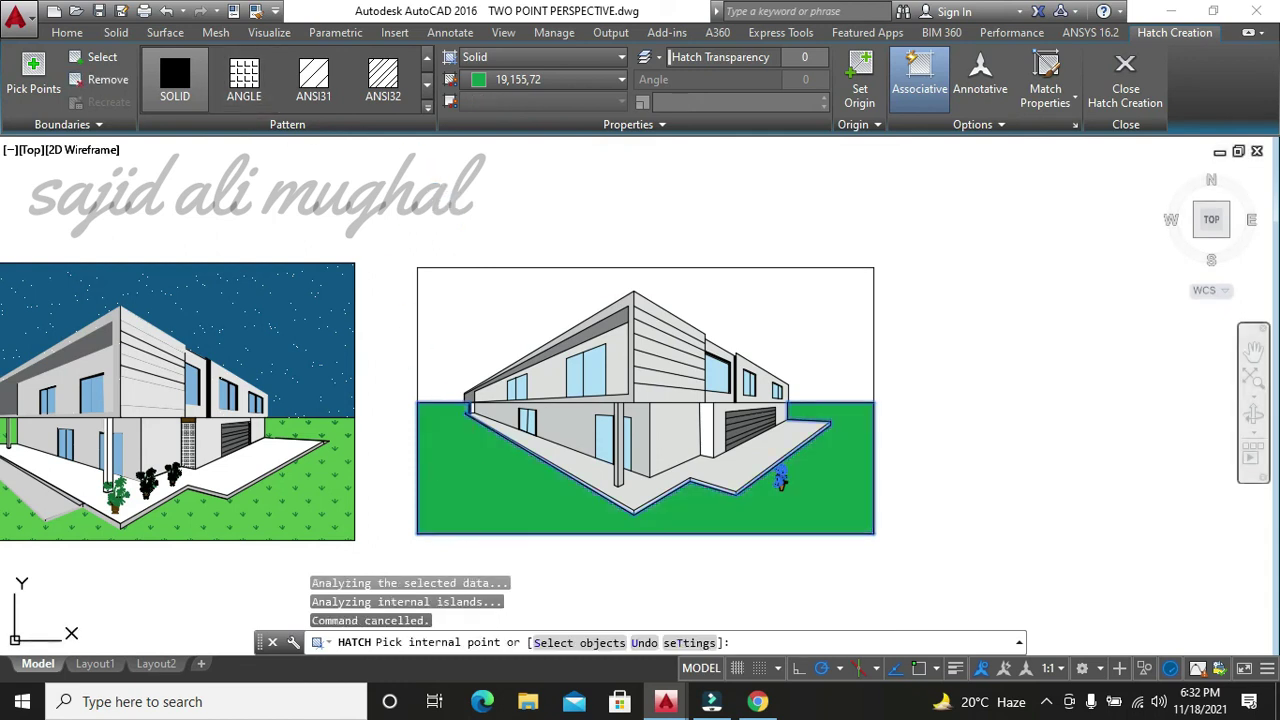
{"action": "key", "text": "Escape"}
{"action": "type", "text": "h"}
{"action": "key", "text": "Return"}
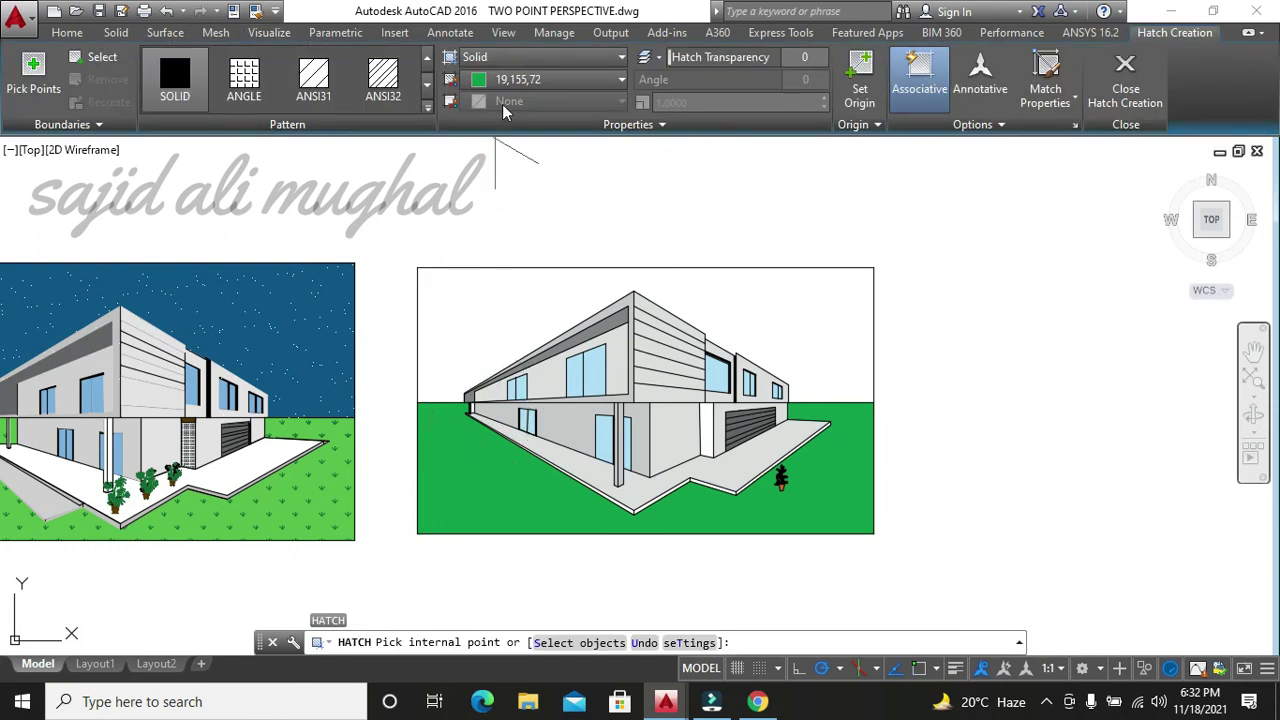
{"action": "left_click", "coordinate": [427, 110]}
{"action": "scroll", "coordinate": [300, 233], "scroll_direction": "down", "scroll_amount": 2}
{"action": "scroll", "coordinate": [300, 233], "scroll_direction": "down", "scroll_amount": 1}
{"action": "scroll", "coordinate": [310, 238], "scroll_direction": "down", "scroll_amount": 1}
{"action": "scroll", "coordinate": [312, 250], "scroll_direction": "down", "scroll_amount": 1}
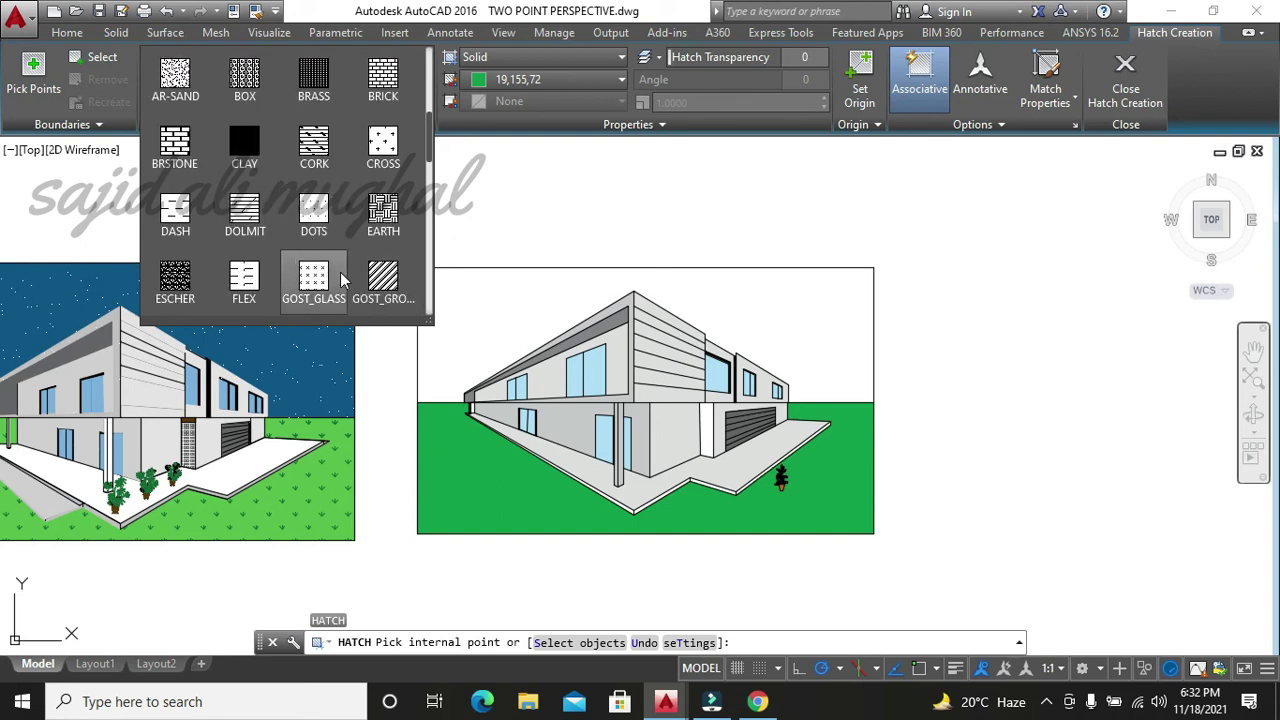
{"action": "scroll", "coordinate": [343, 280], "scroll_direction": "down", "scroll_amount": 1}
{"action": "scroll", "coordinate": [340, 283], "scroll_direction": "down", "scroll_amount": 4}
{"action": "scroll", "coordinate": [338, 287], "scroll_direction": "down", "scroll_amount": 2}
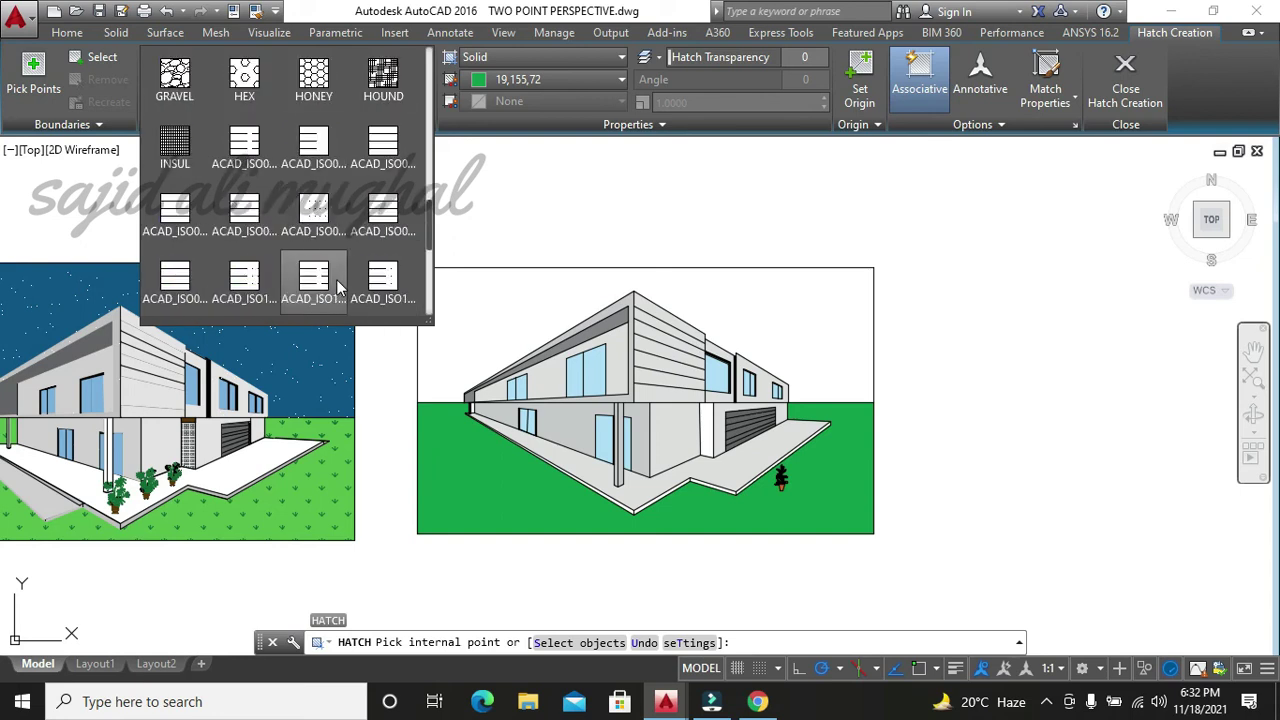
{"action": "scroll", "coordinate": [338, 287], "scroll_direction": "down", "scroll_amount": 3}
{"action": "scroll", "coordinate": [338, 287], "scroll_direction": "down", "scroll_amount": 1}
{"action": "scroll", "coordinate": [338, 287], "scroll_direction": "down", "scroll_amount": 2}
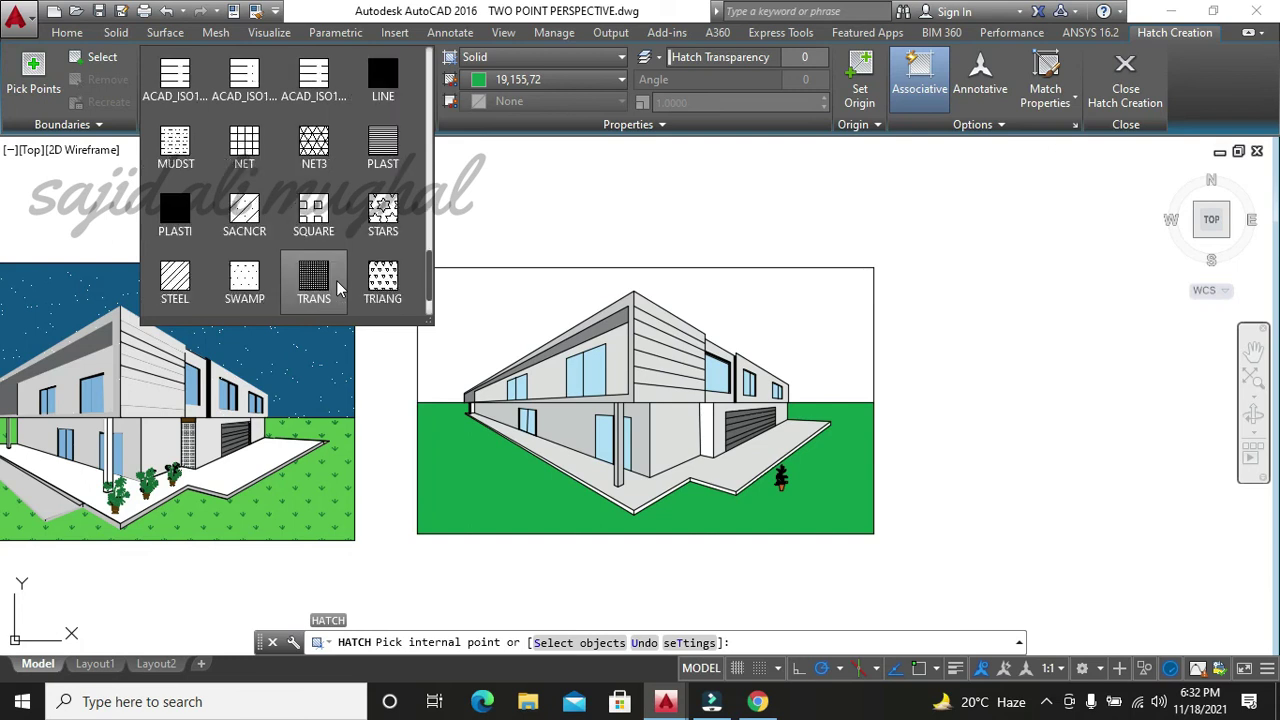
{"action": "scroll", "coordinate": [338, 288], "scroll_direction": "down", "scroll_amount": 1}
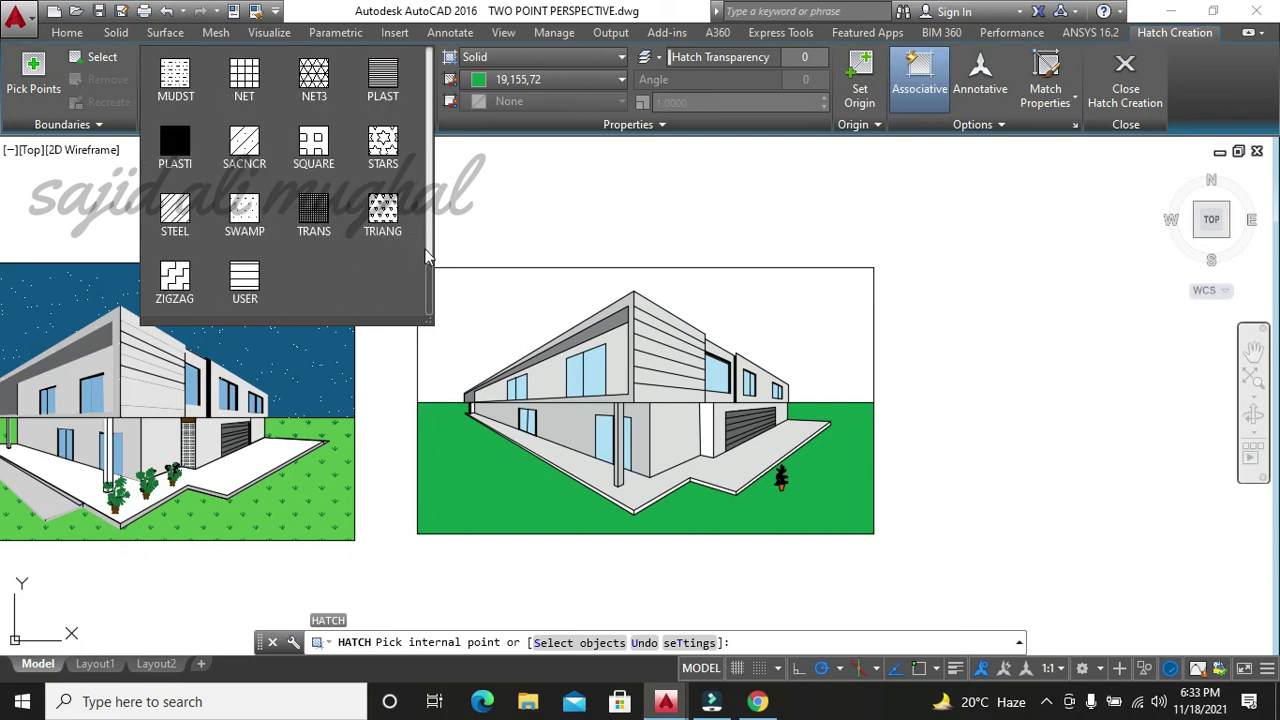
{"action": "left_click_drag", "start_coordinate": [430, 275], "coordinate": [427, 247]}
{"action": "scroll", "coordinate": [383, 178], "scroll_direction": "up", "scroll_amount": 2}
{"action": "scroll", "coordinate": [383, 178], "scroll_direction": "up", "scroll_amount": 1}
{"action": "scroll", "coordinate": [383, 178], "scroll_direction": "up", "scroll_amount": 1}
{"action": "scroll", "coordinate": [383, 178], "scroll_direction": "up", "scroll_amount": 1}
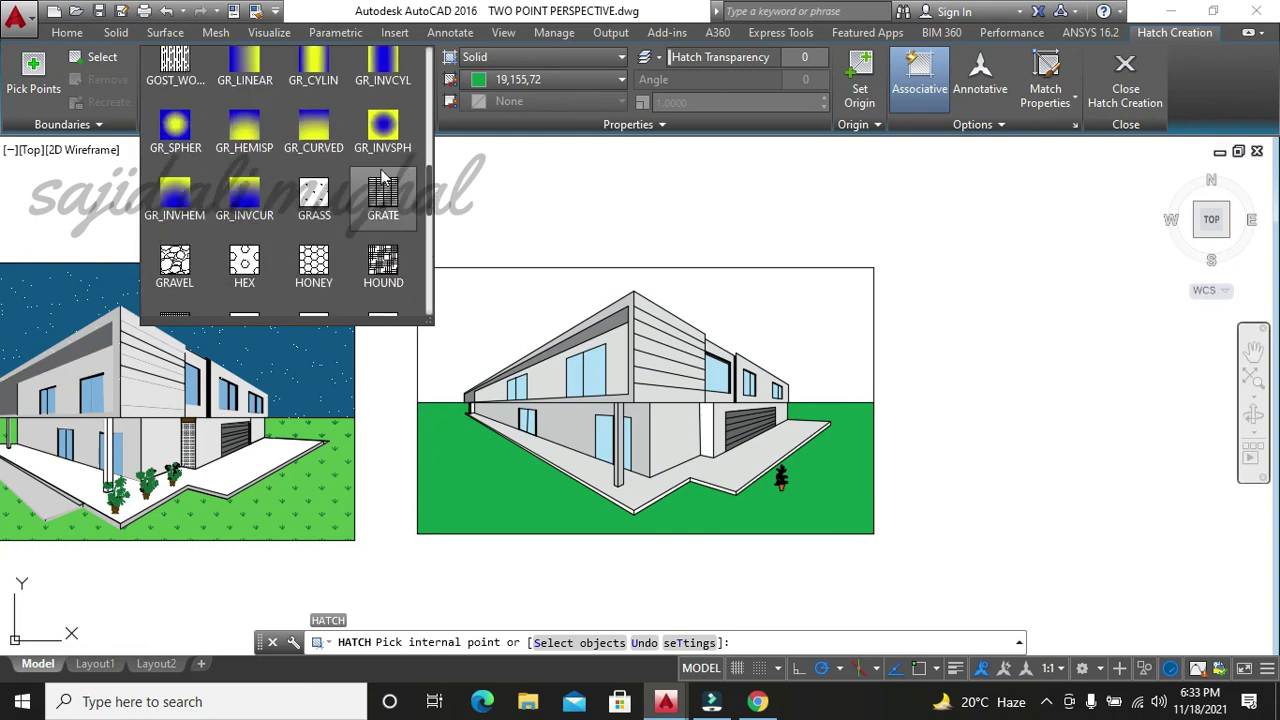
{"action": "left_click", "coordinate": [313, 195]}
{"action": "left_click", "coordinate": [500, 471]}
- Browse colour options for the grass hatch, then cancel and end the hatch command
{"action": "left_click", "coordinate": [507, 84]}
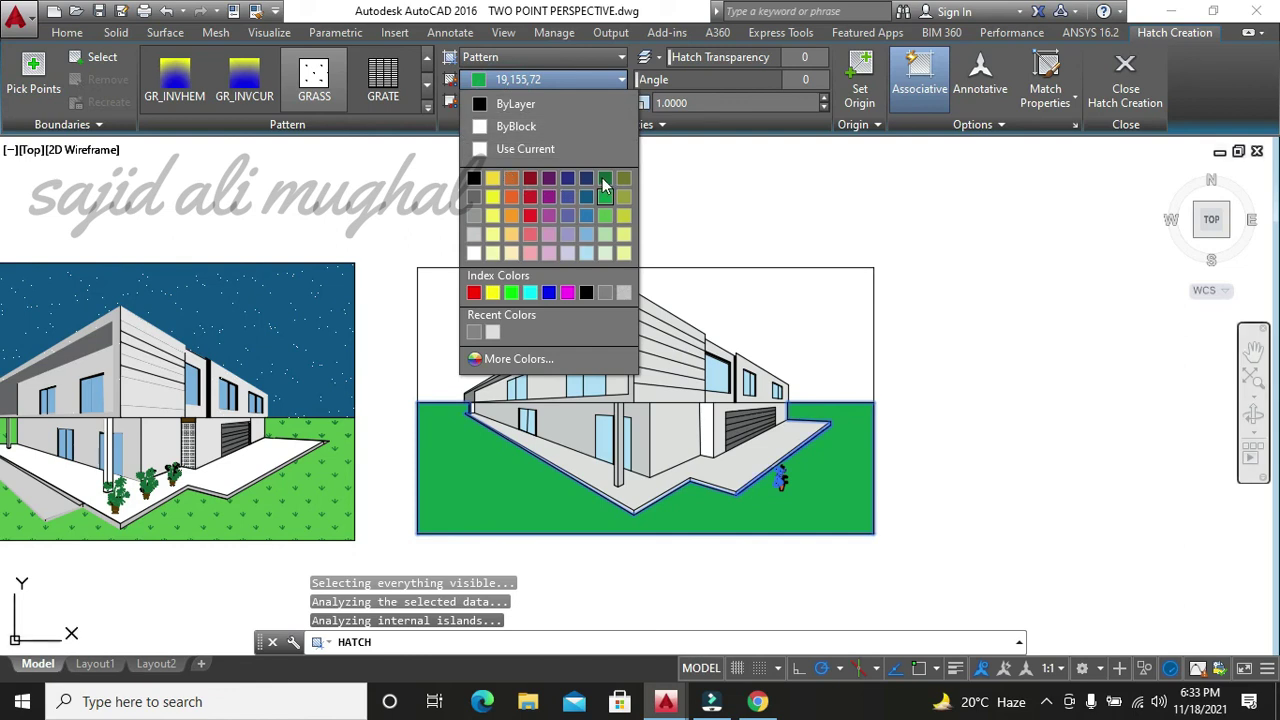
{"action": "left_click", "coordinate": [517, 366]}
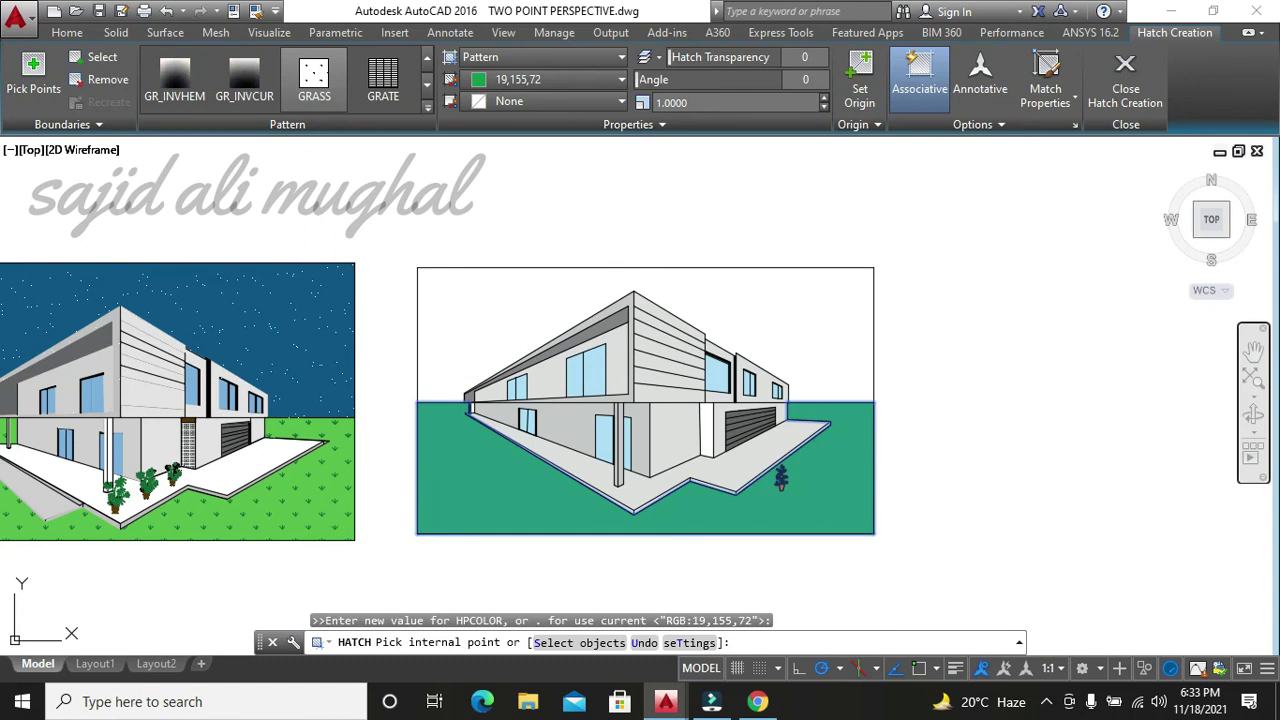
{"action": "key", "text": "Escape"}
{"action": "key", "text": "Escape"}
{"action": "left_click", "coordinate": [455, 474]}
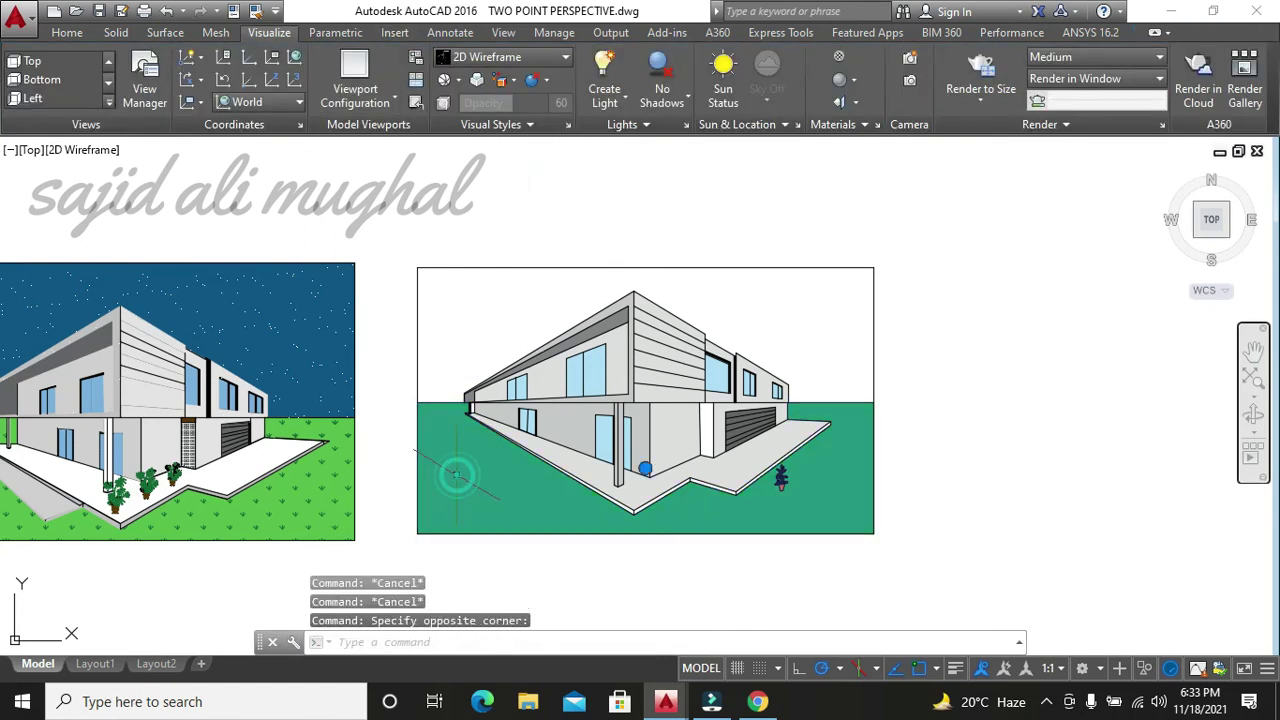
{"action": "key", "text": "Escape"}
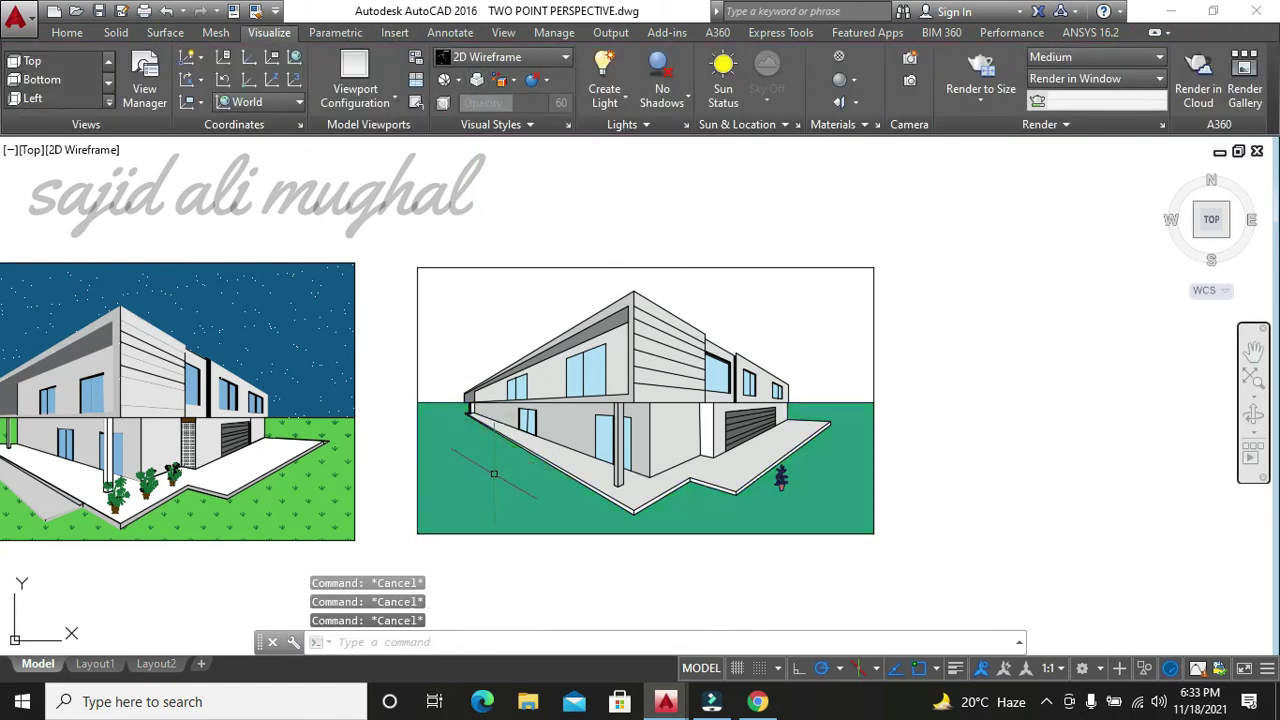
- Recolour the solid ground fill to lighter green 88,186,72, then select the grass hatch for recolouring
{"action": "left_click", "coordinate": [476, 472]}
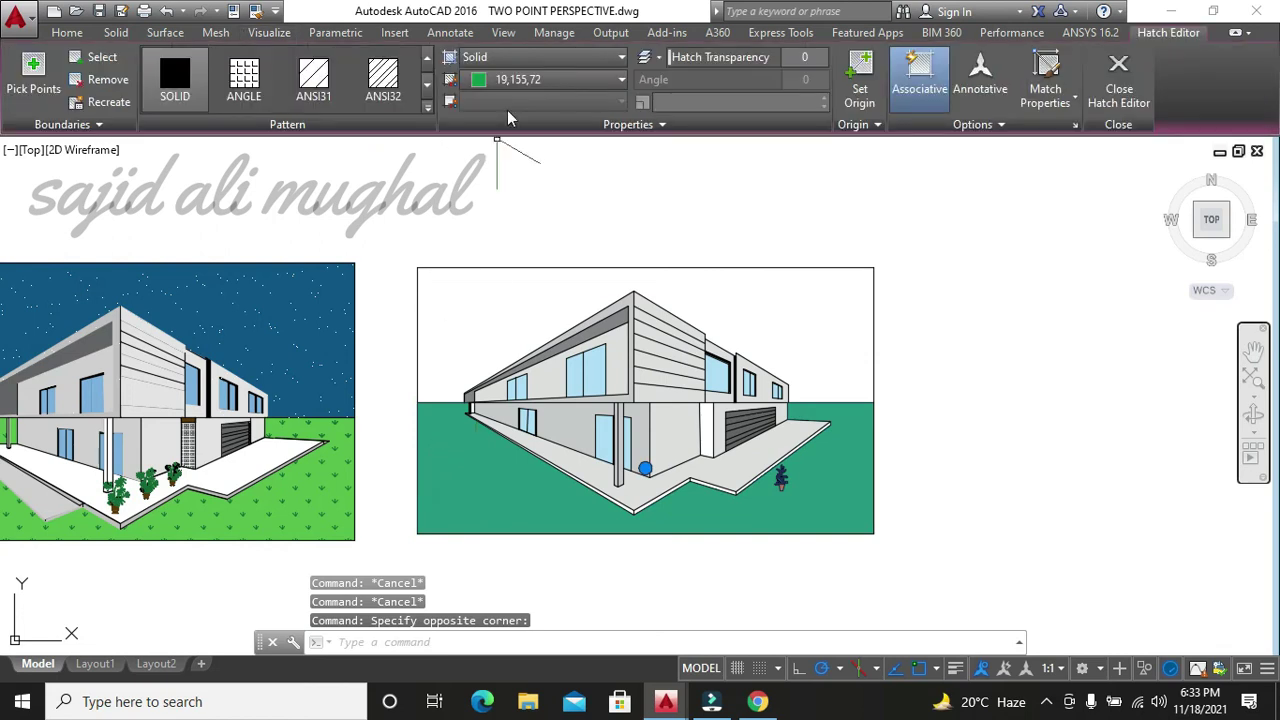
{"action": "left_click", "coordinate": [555, 79]}
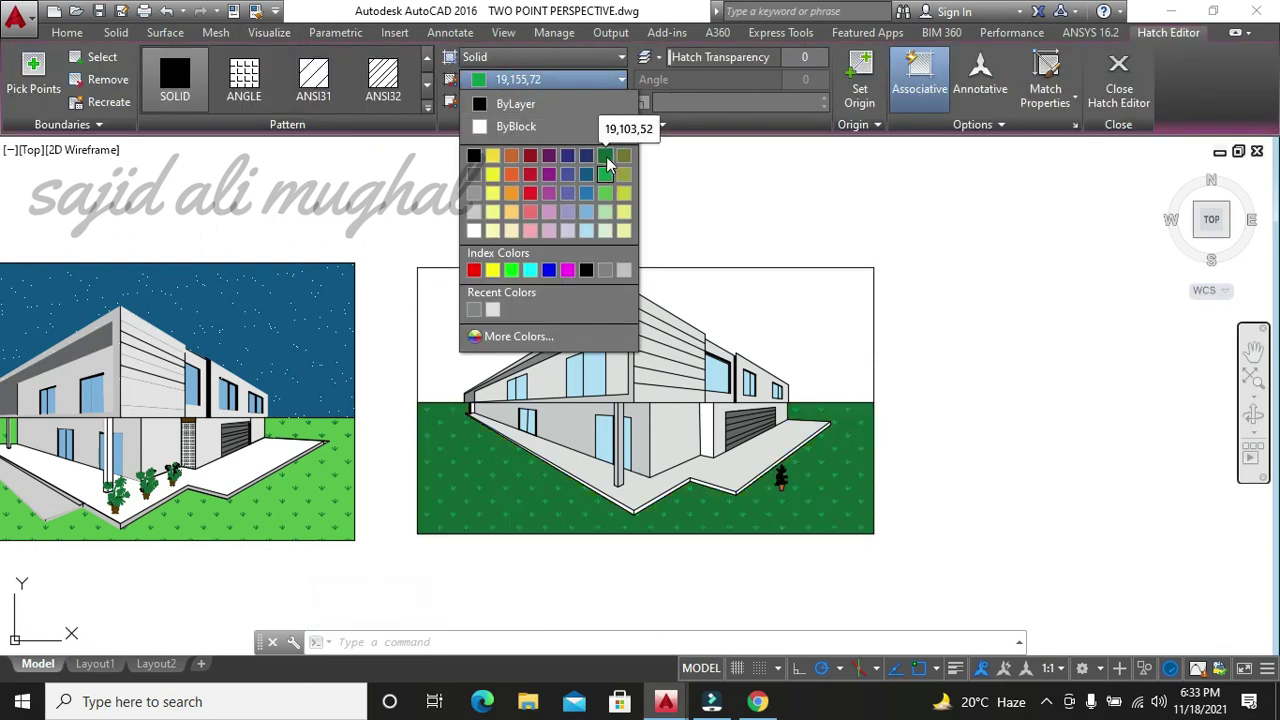
{"action": "left_click", "coordinate": [607, 195]}
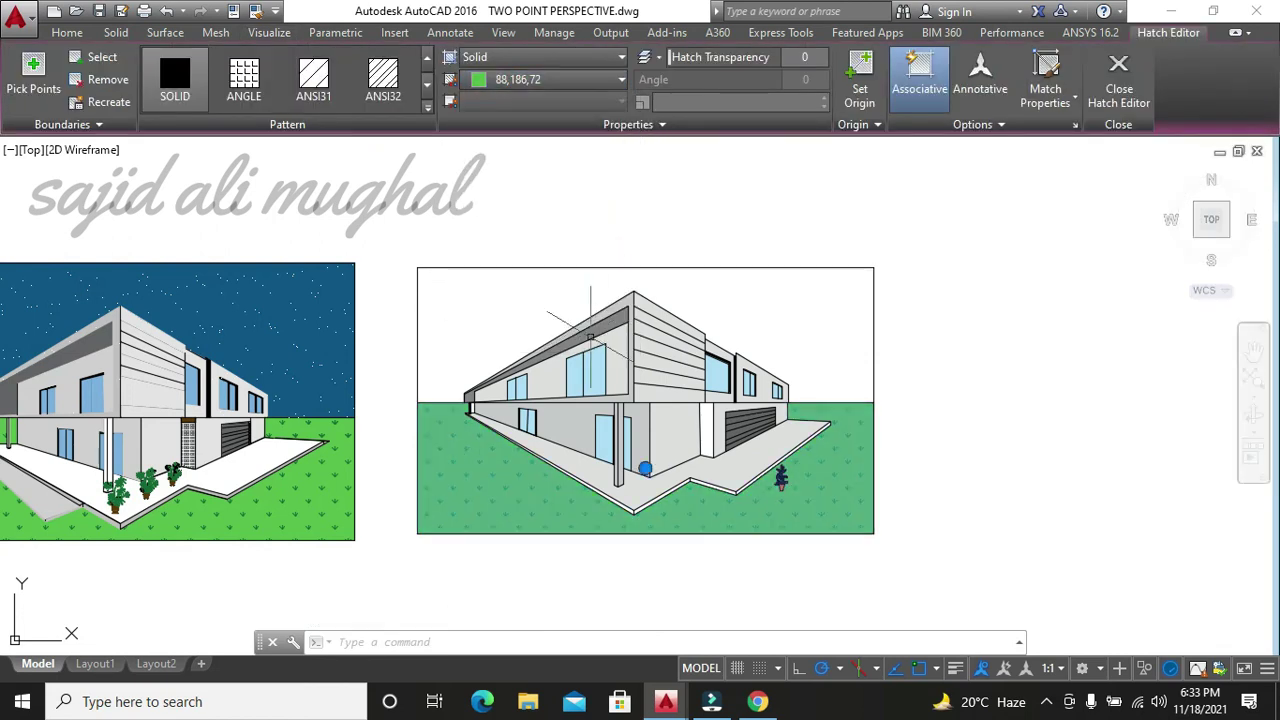
{"action": "key", "text": "Escape"}
{"action": "scroll", "coordinate": [521, 550], "scroll_direction": "up", "scroll_amount": 3}
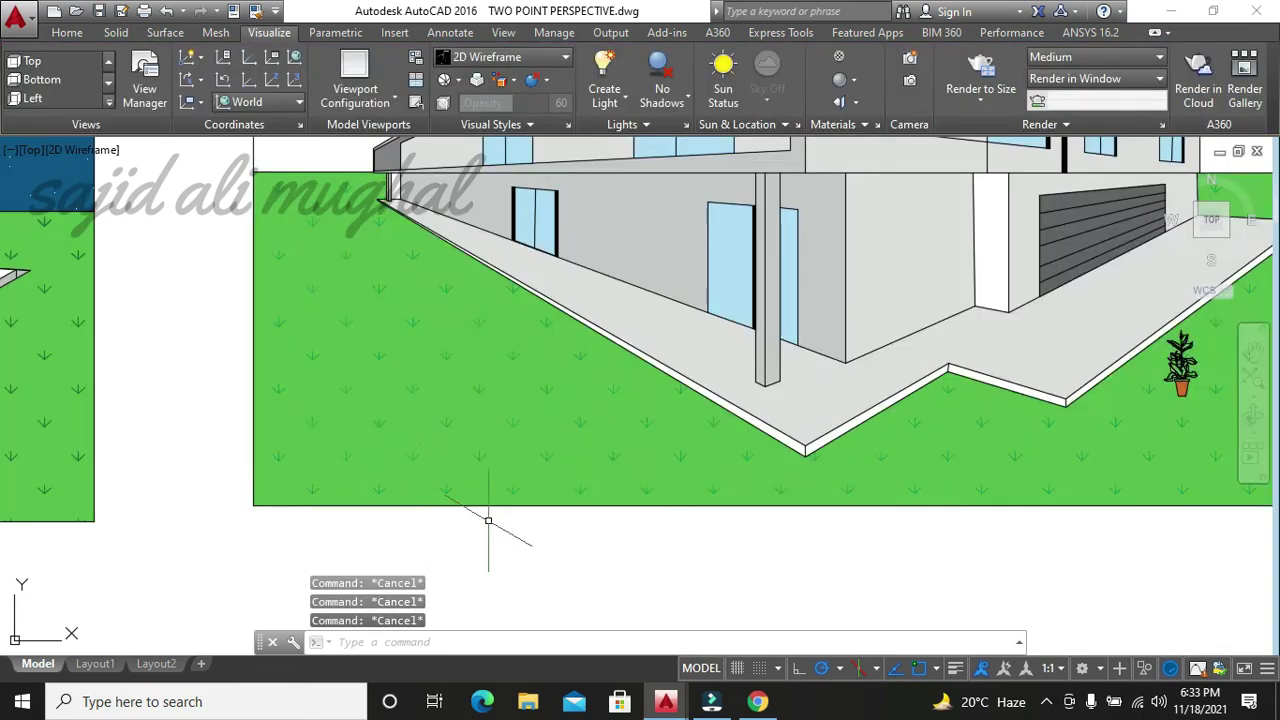
{"action": "left_click", "coordinate": [446, 418]}
{"action": "left_click", "coordinate": [510, 79]}
- Give the grass pattern the darker green 19,103,52
{"action": "left_click", "coordinate": [606, 163]}
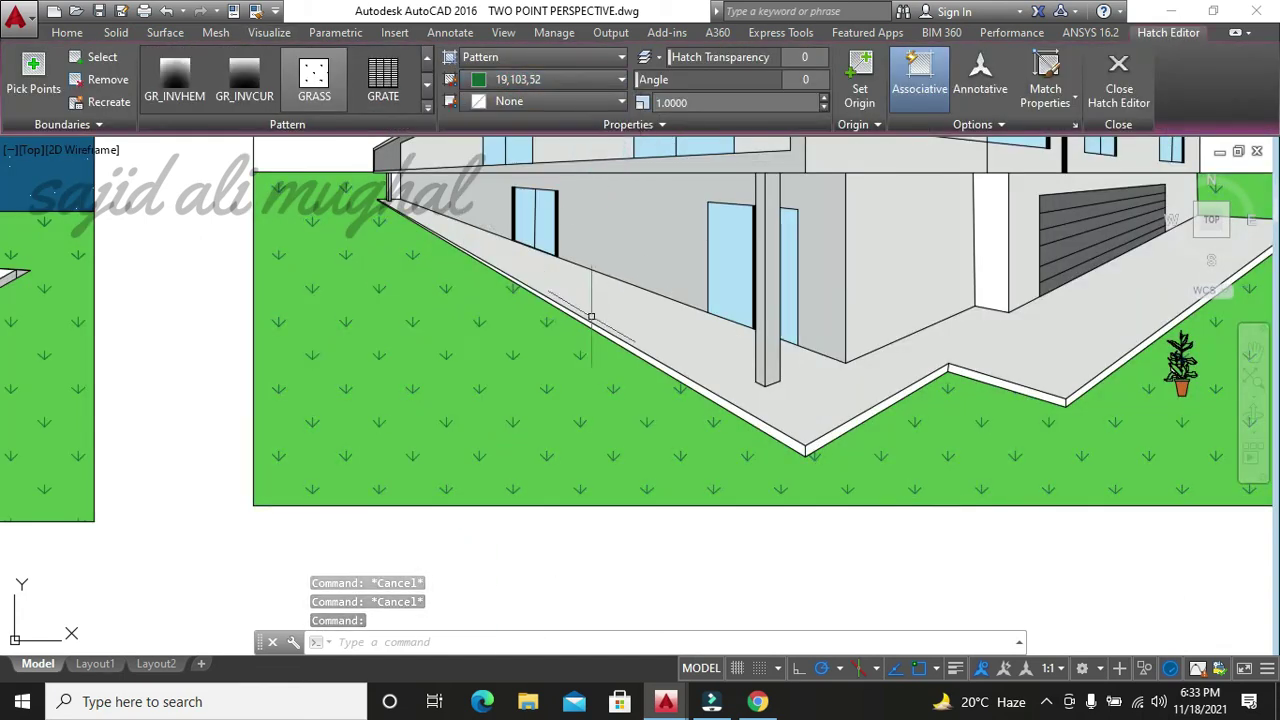
{"action": "key", "text": "Escape"}
{"action": "scroll", "coordinate": [536, 536], "scroll_direction": "down", "scroll_amount": 3}
- Hatch the sky above the horizon with solid dark blue 41,49,137
{"action": "type", "text": "h"}
{"action": "key", "text": "Return"}
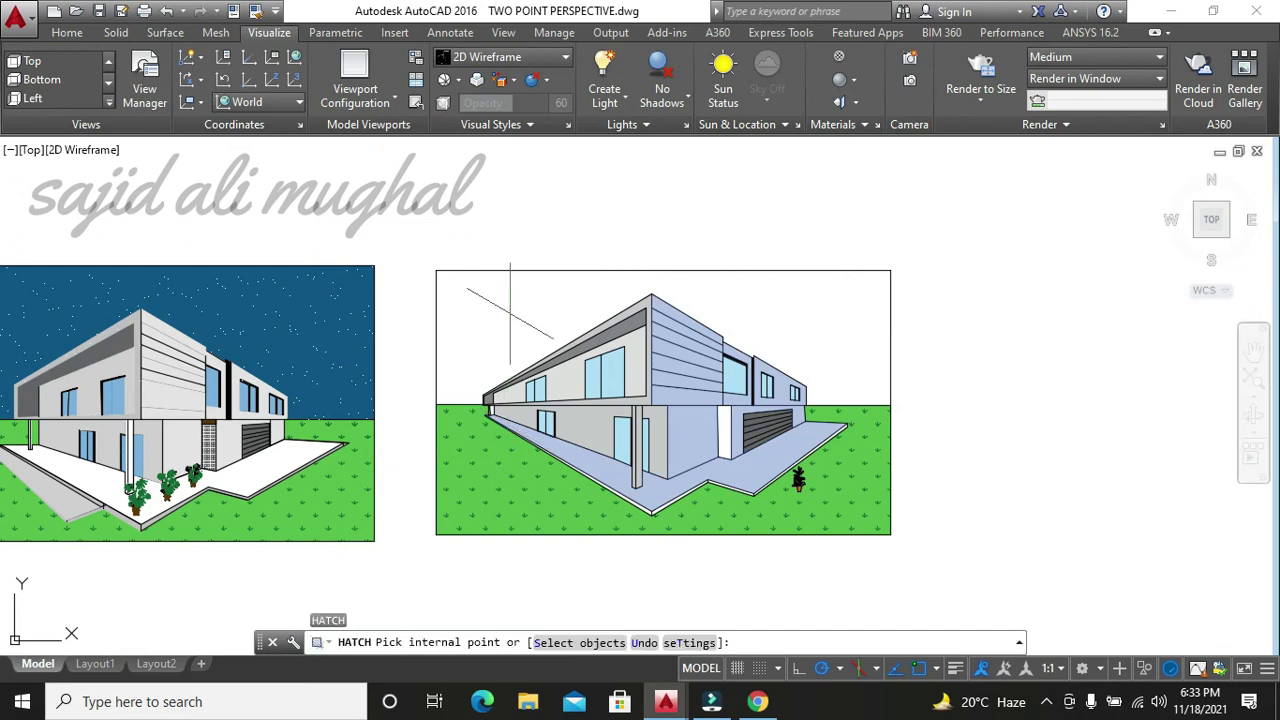
{"action": "left_click", "coordinate": [543, 84]}
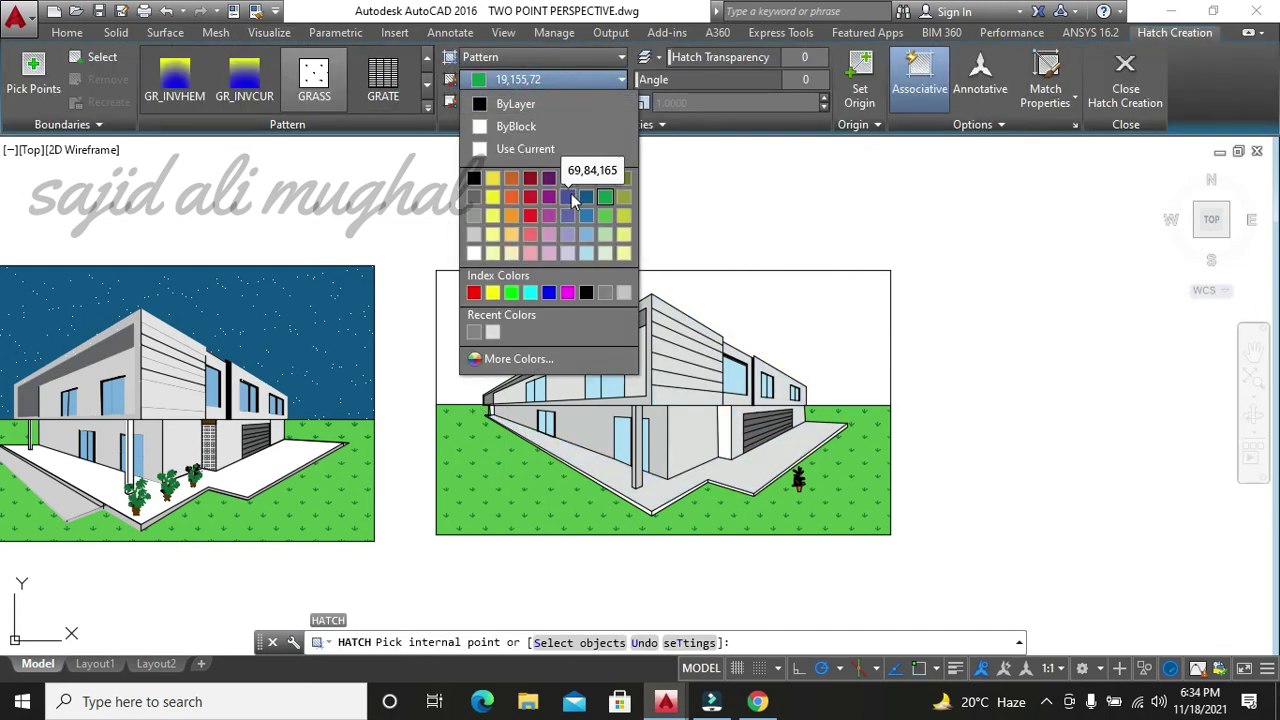
{"action": "left_click", "coordinate": [586, 197]}
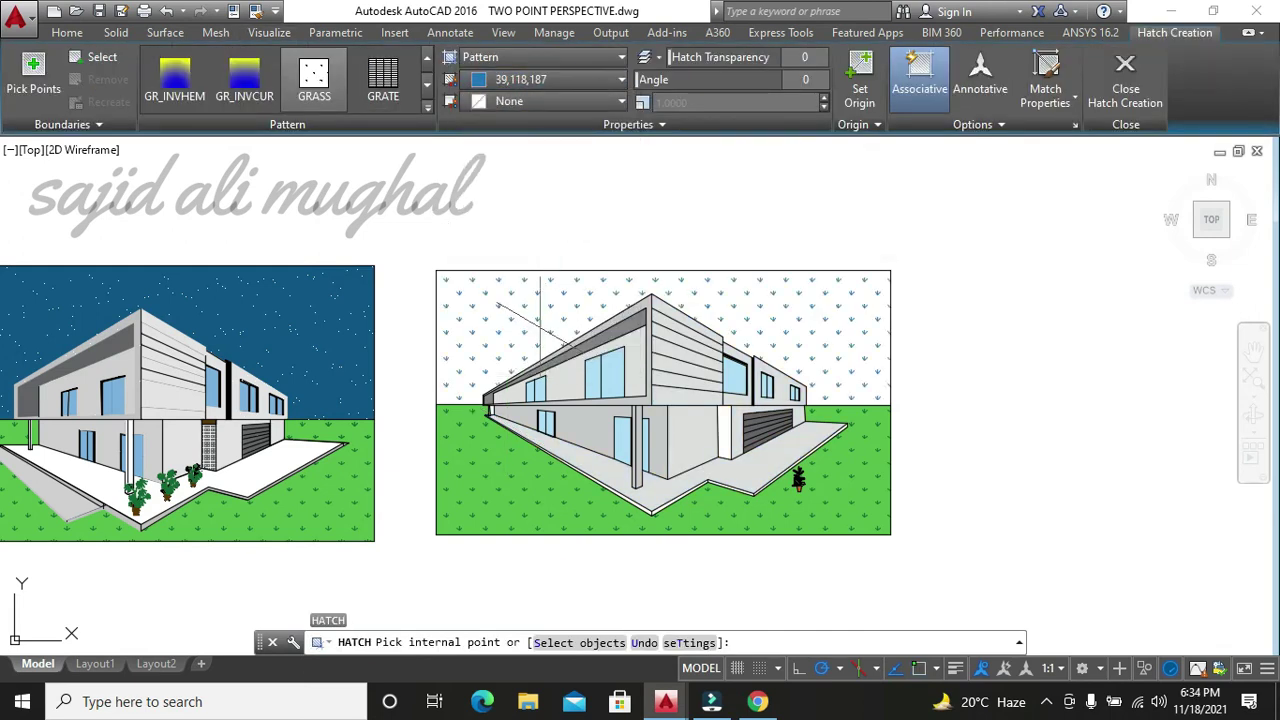
{"action": "scroll", "coordinate": [420, 62], "scroll_direction": "up", "scroll_amount": 10}
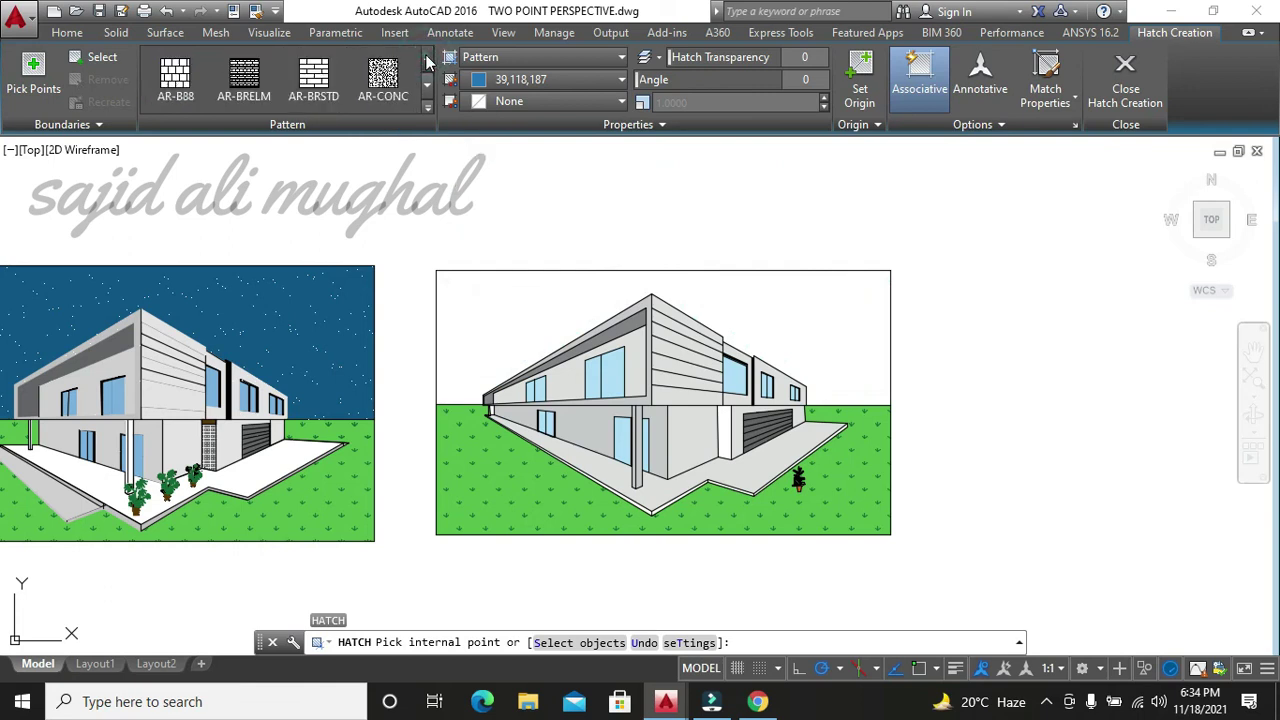
{"action": "left_click", "coordinate": [175, 76]}
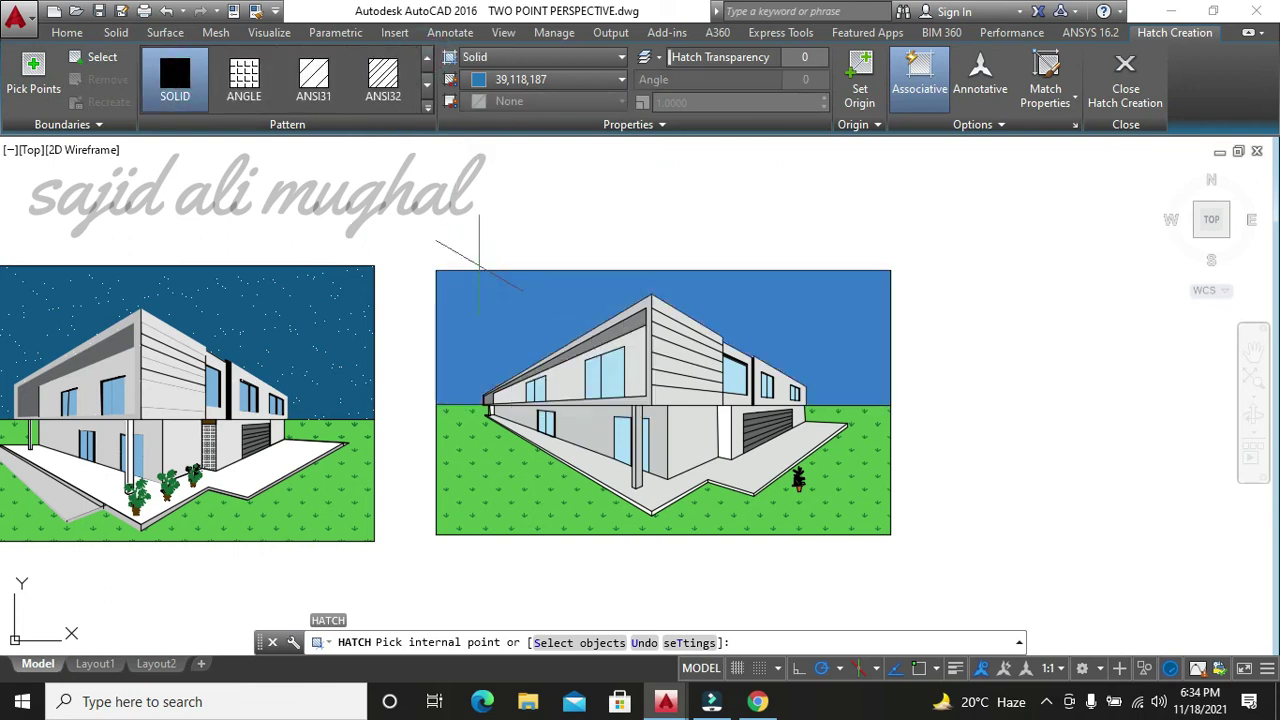
{"action": "left_click", "coordinate": [560, 79]}
{"action": "left_click", "coordinate": [569, 179]}
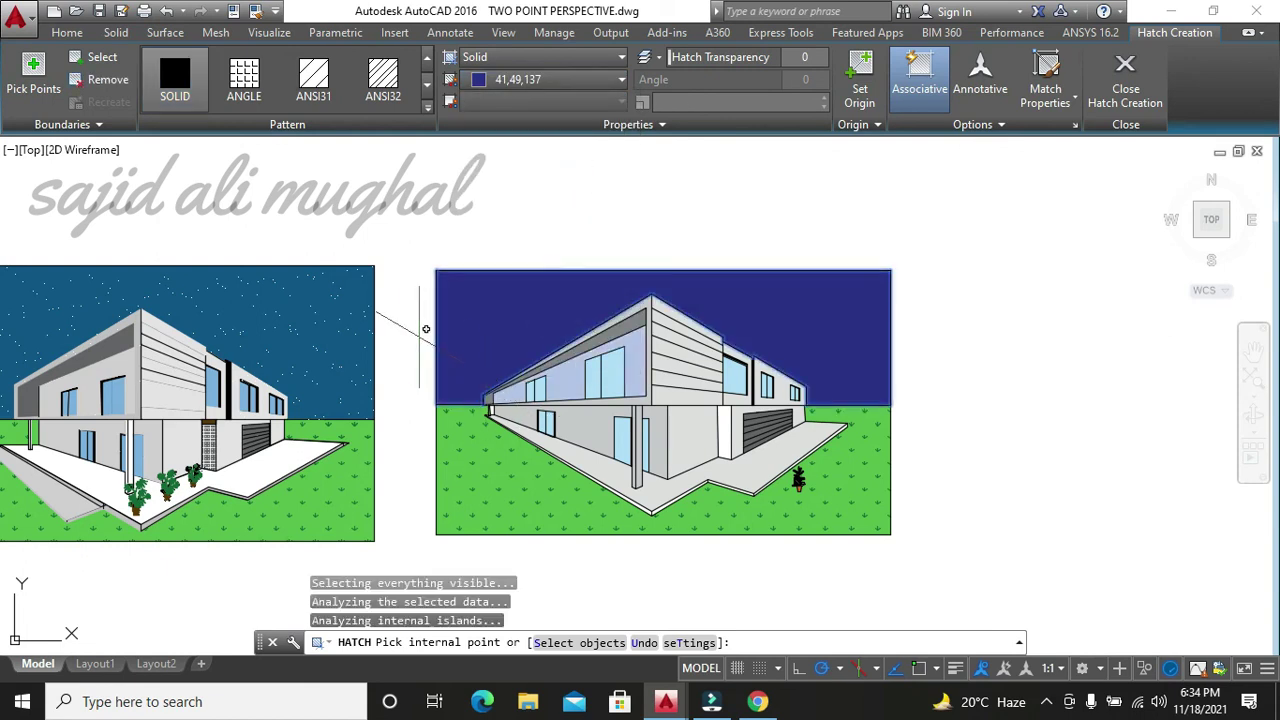
{"action": "left_click", "coordinate": [540, 79]}
{"action": "key", "text": "Escape"}
- Compare with the reference image's sky, then recolour the sky fill to 69,84,165
{"action": "left_click", "coordinate": [295, 302]}
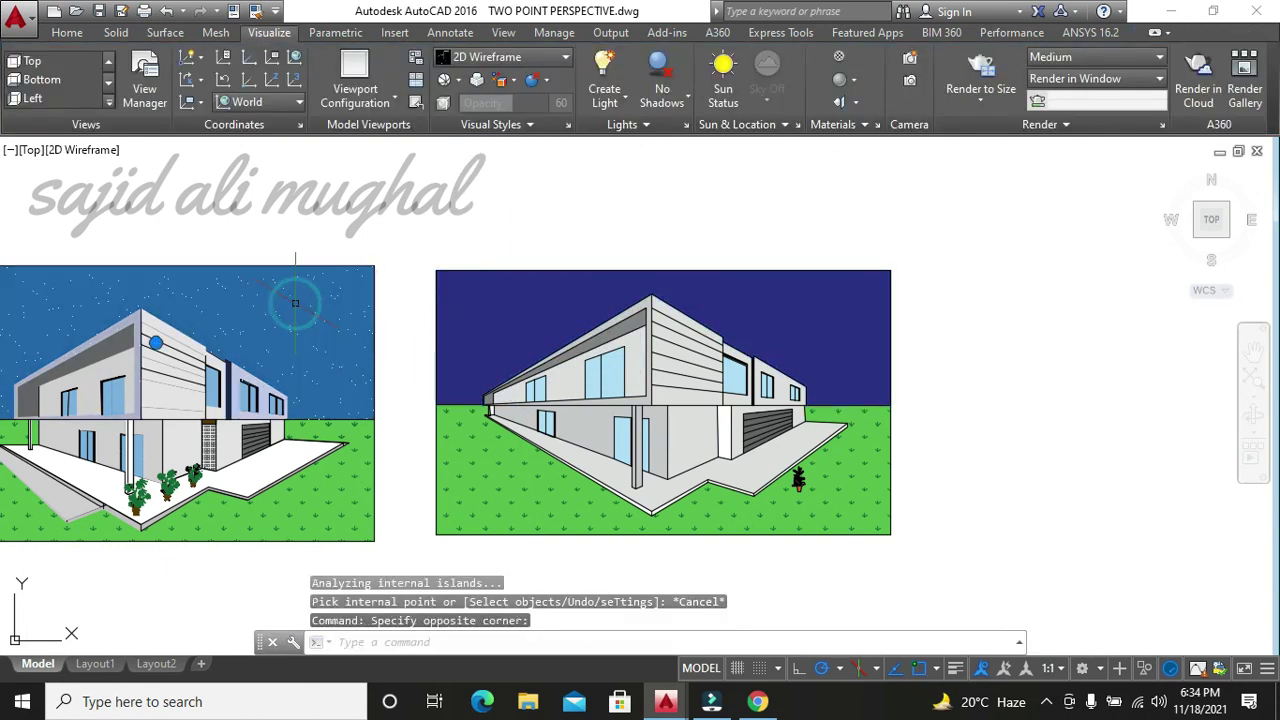
{"action": "left_click", "coordinate": [540, 79]}
{"action": "key", "text": "Escape"}
{"action": "key", "text": "Escape"}
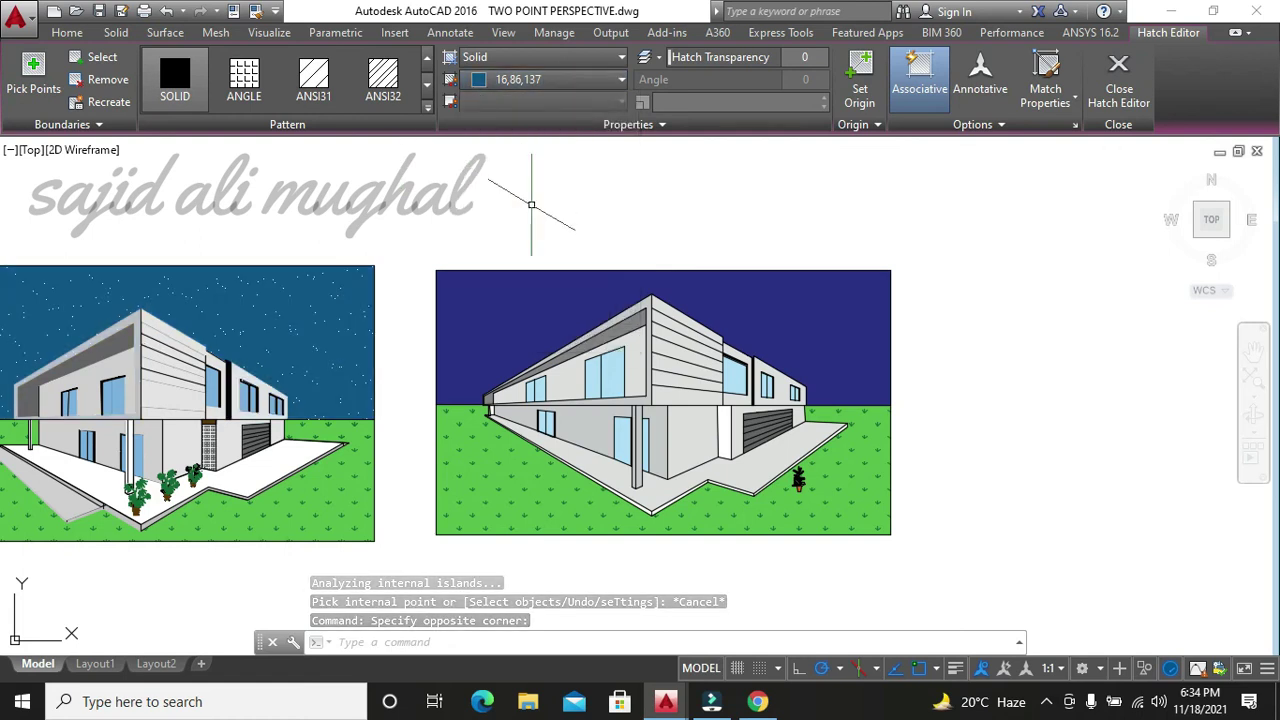
{"action": "left_click", "coordinate": [514, 334]}
{"action": "left_click", "coordinate": [540, 79]}
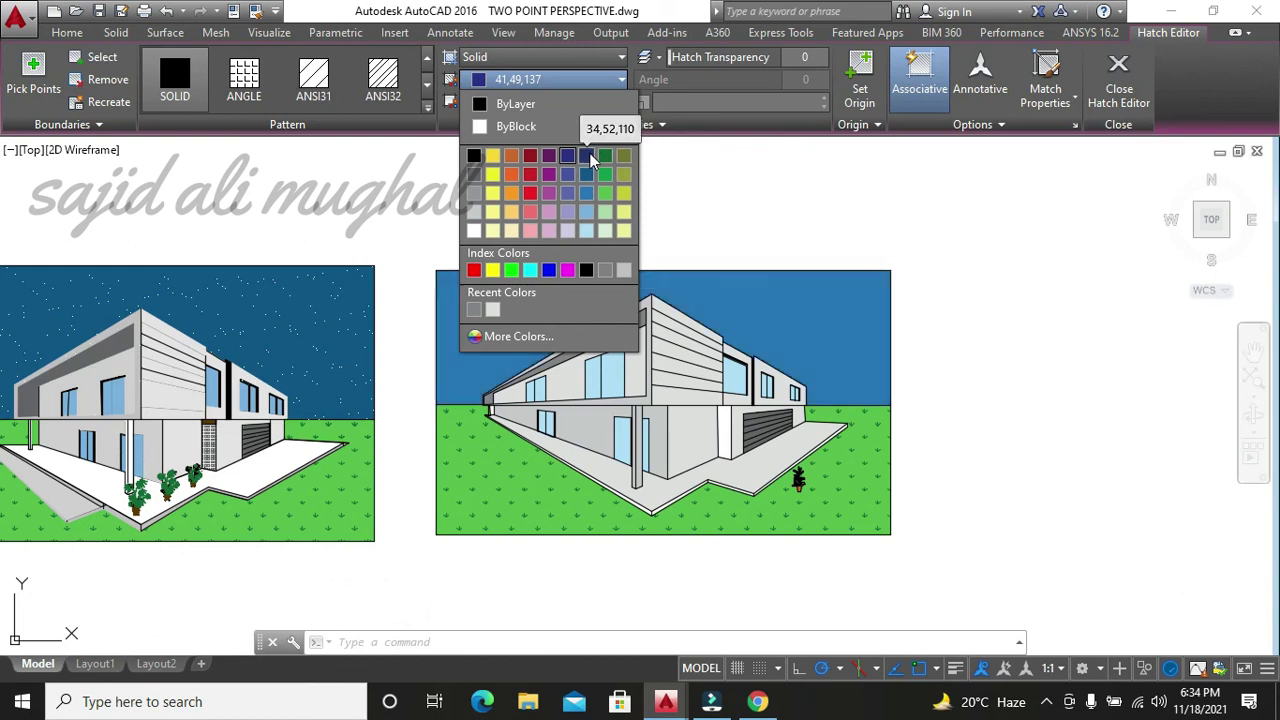
{"action": "left_click", "coordinate": [568, 174]}
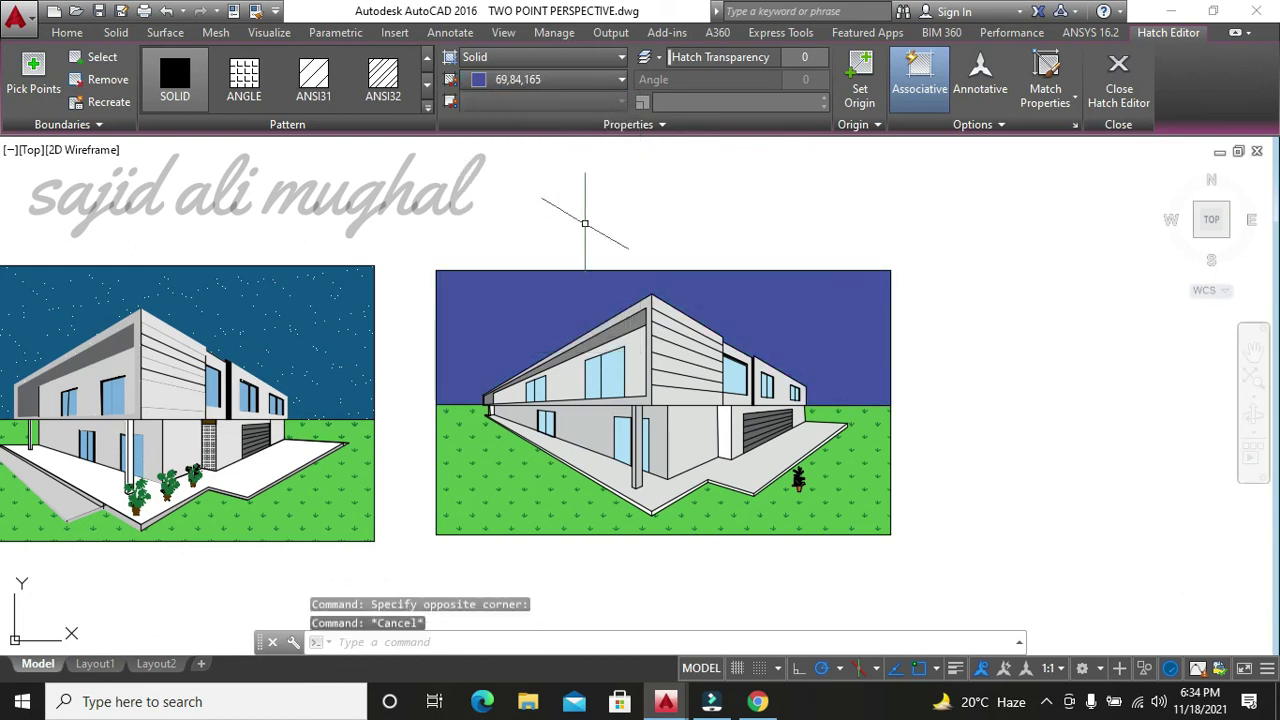
{"action": "key", "text": "Escape"}
- Hatch the right picture's sky with a white AR-SAND pattern
{"action": "type", "text": "h"}
{"action": "key", "text": "Return"}
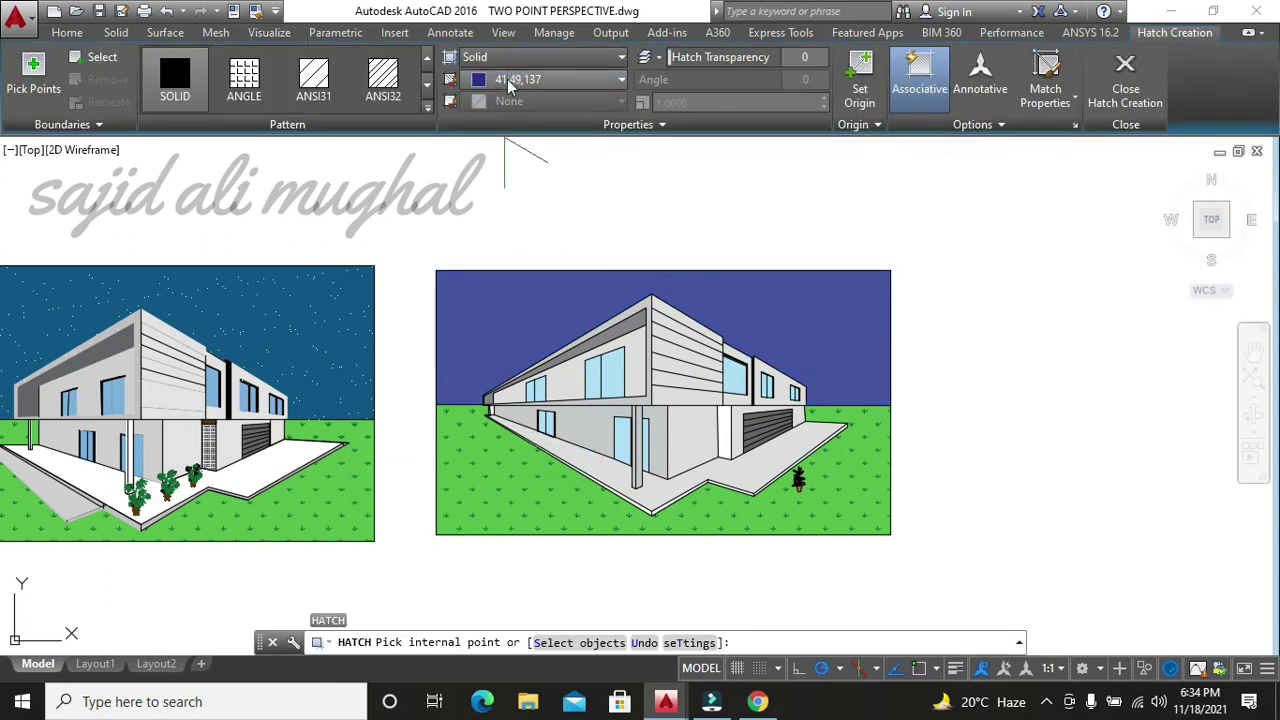
{"action": "left_click", "coordinate": [510, 83]}
{"action": "left_click", "coordinate": [474, 256]}
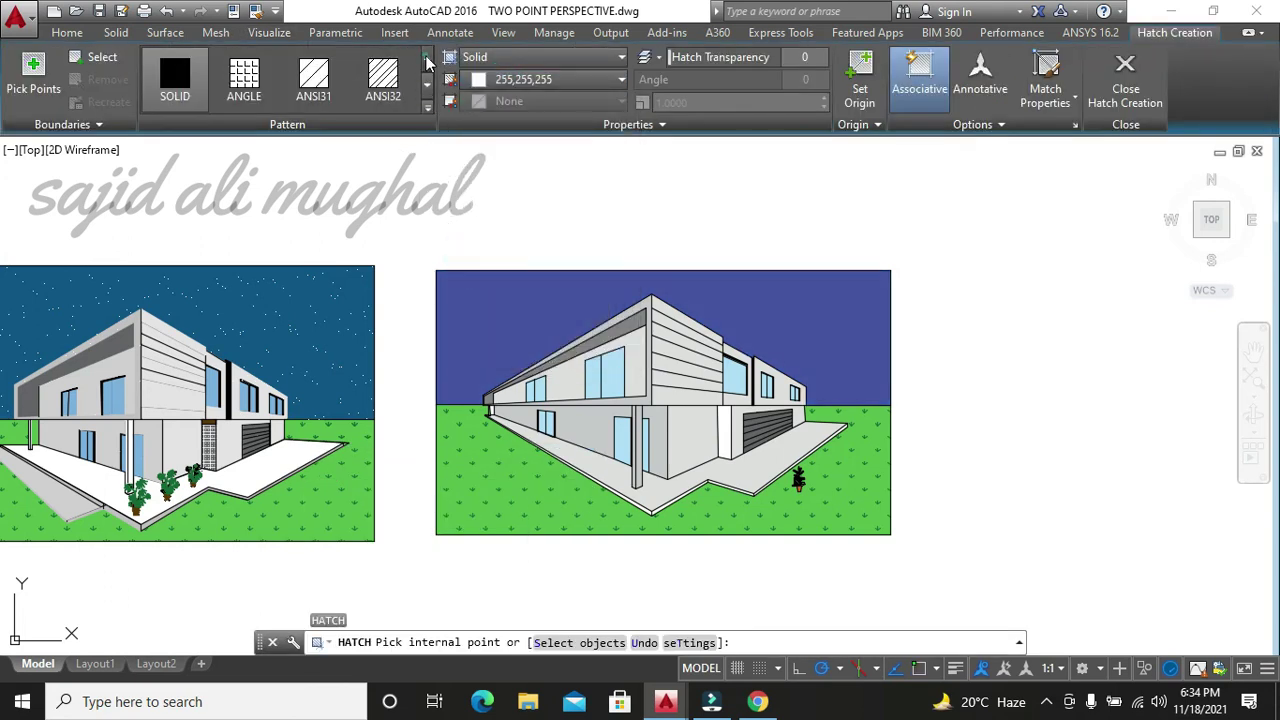
{"action": "left_click", "coordinate": [426, 106]}
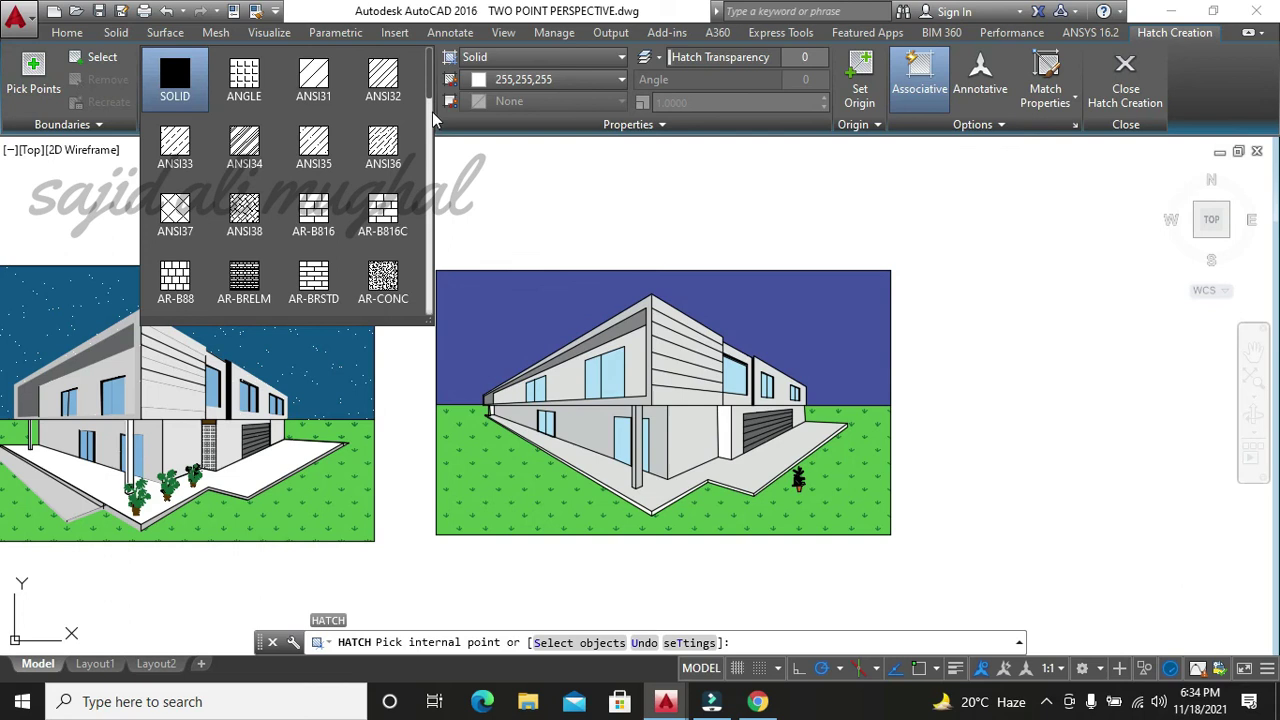
{"action": "scroll", "coordinate": [430, 125], "scroll_direction": "down", "scroll_amount": 3}
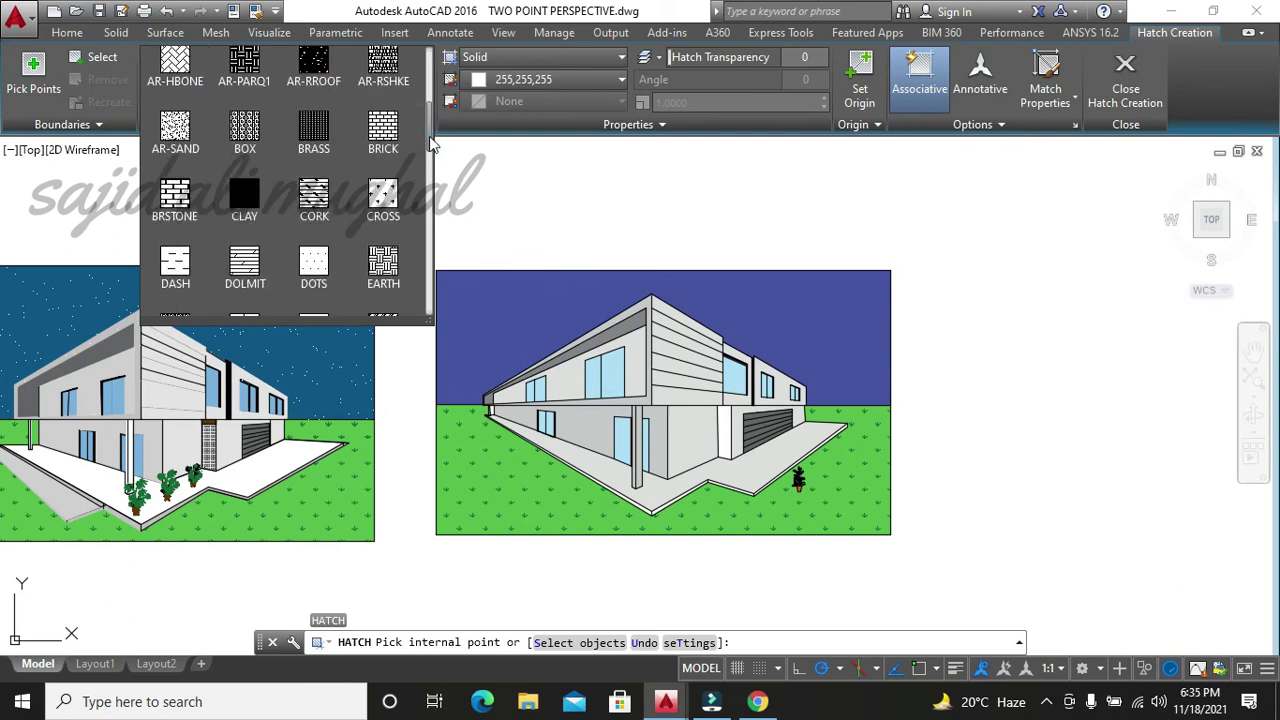
{"action": "left_click", "coordinate": [197, 140]}
{"action": "left_click", "coordinate": [476, 324]}
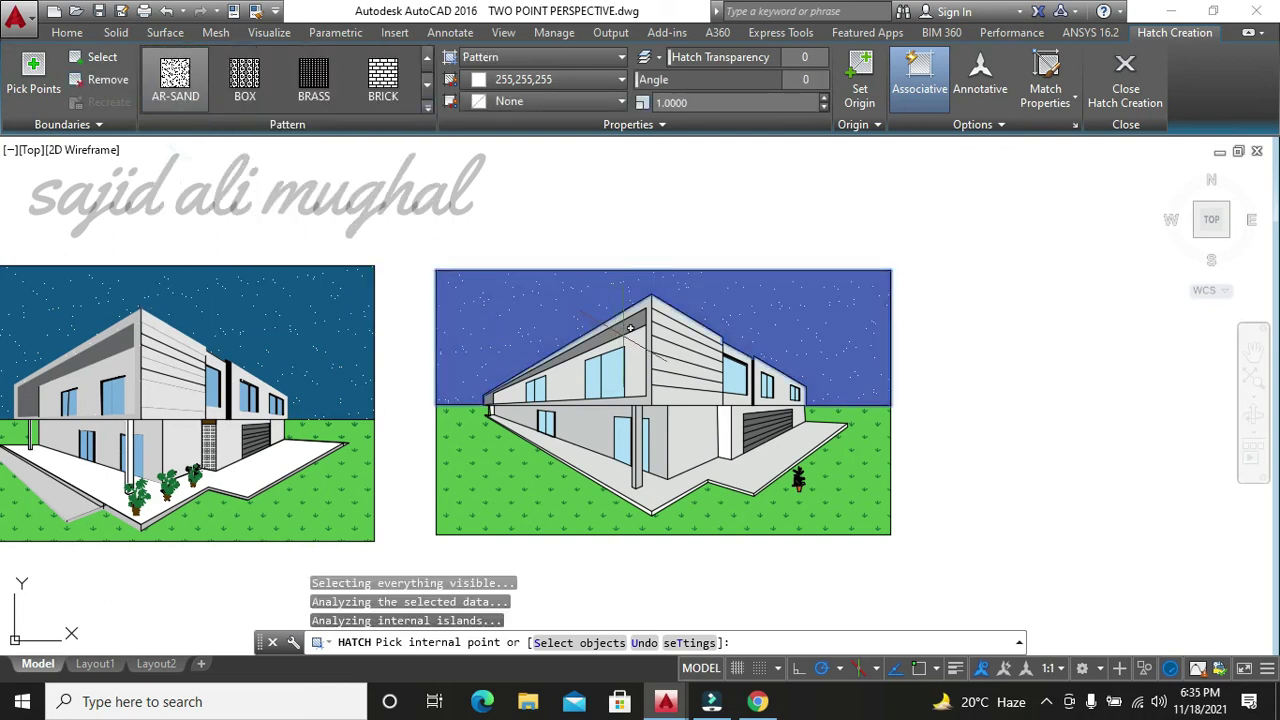
- Switch the sky pattern to BRICK, then cancel and undo the brick hatch
{"action": "middle_click_drag", "start_coordinate": [175, 400], "coordinate": [505, 400]}
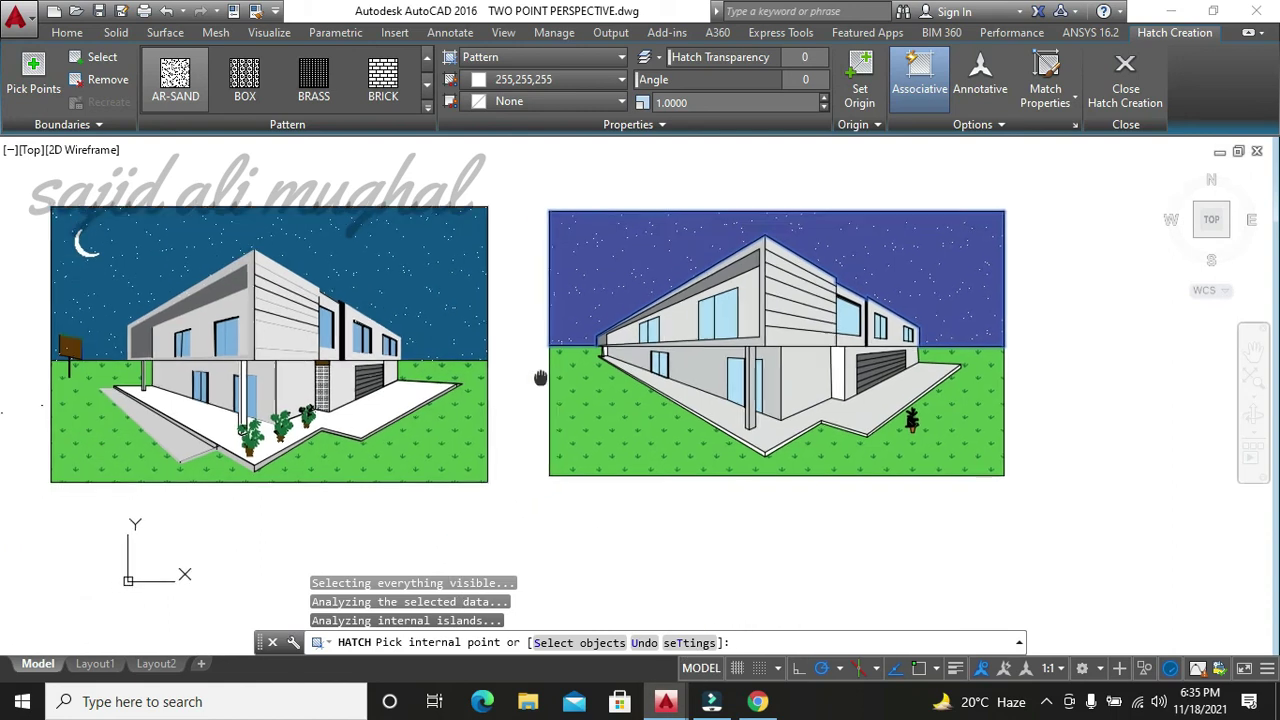
{"action": "scroll", "coordinate": [505, 400], "scroll_direction": "up", "scroll_amount": 2}
{"action": "scroll", "coordinate": [521, 408], "scroll_direction": "down", "scroll_amount": 2}
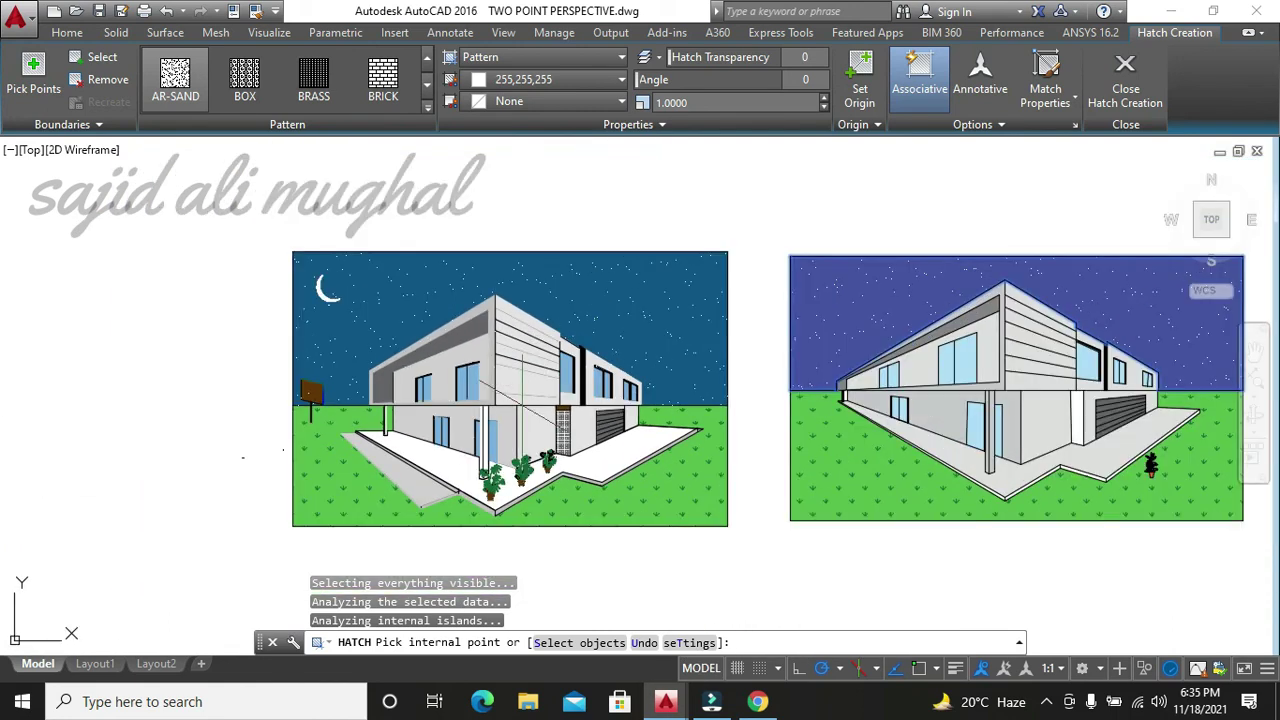
{"action": "middle_click_drag", "start_coordinate": [931, 390], "coordinate": [786, 390]}
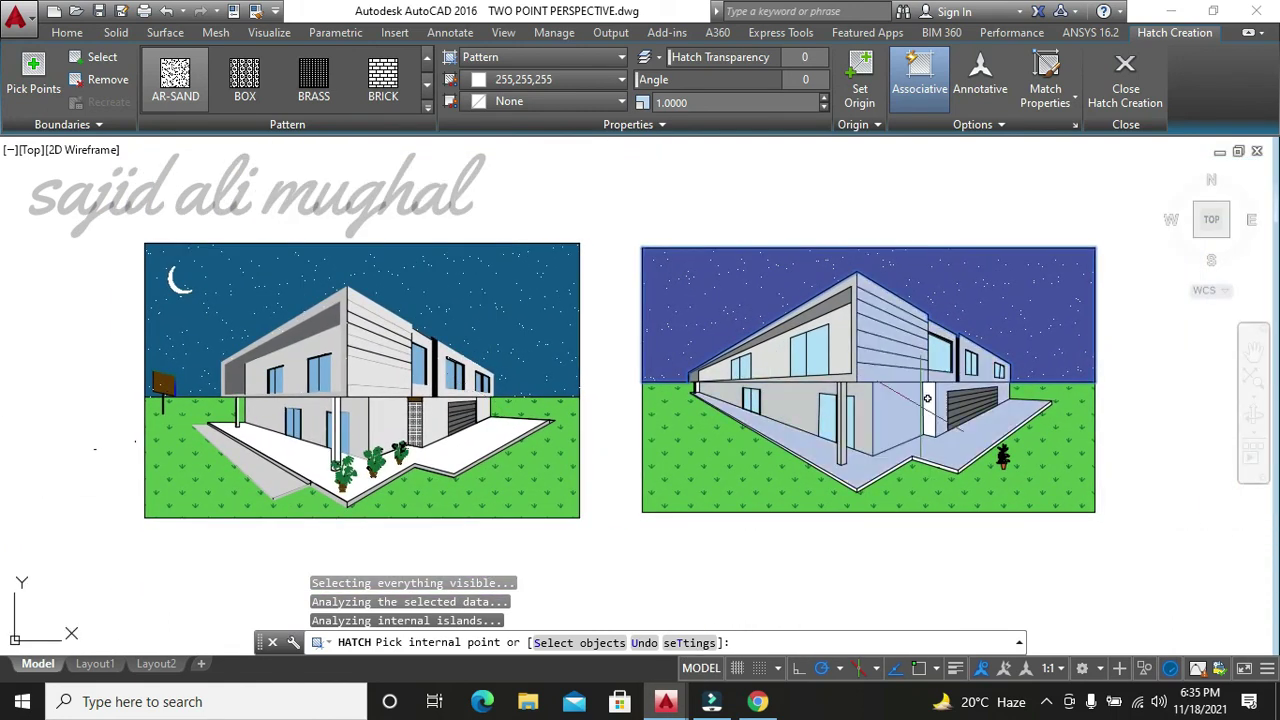
{"action": "scroll", "coordinate": [912, 380], "scroll_direction": "up", "scroll_amount": 5}
{"action": "scroll", "coordinate": [912, 380], "scroll_direction": "down", "scroll_amount": 3}
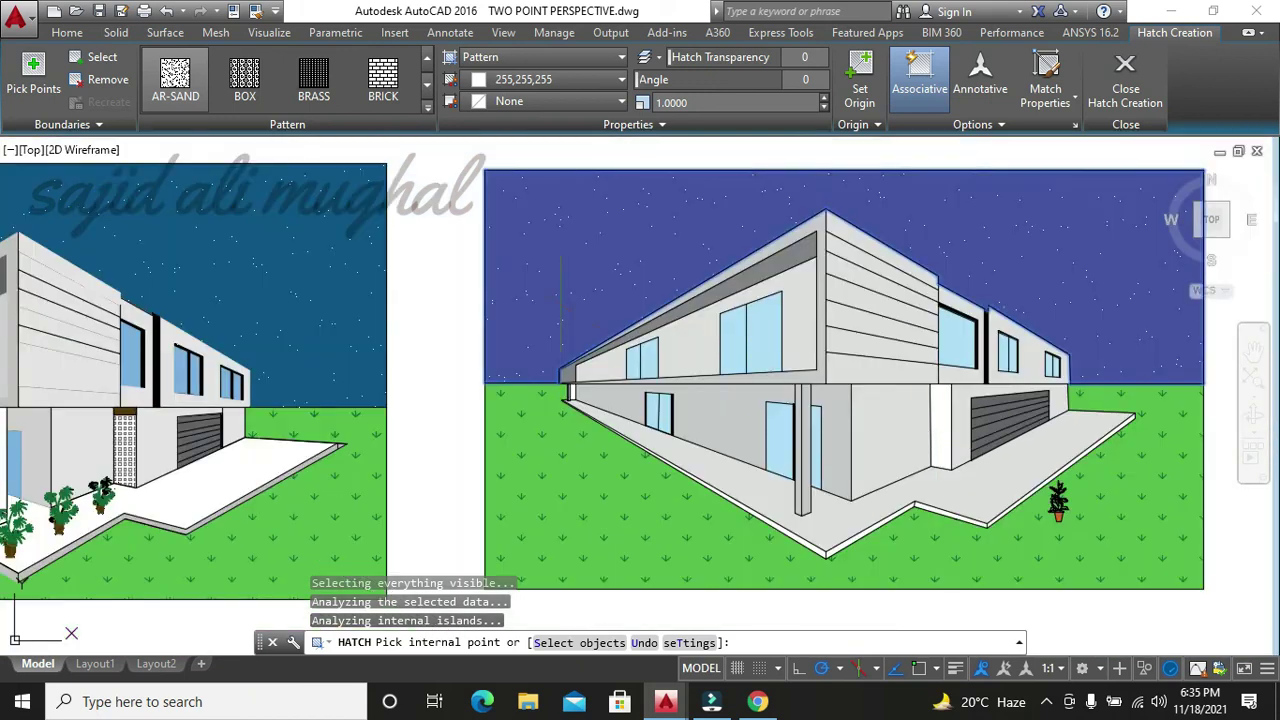
{"action": "left_click", "coordinate": [383, 78]}
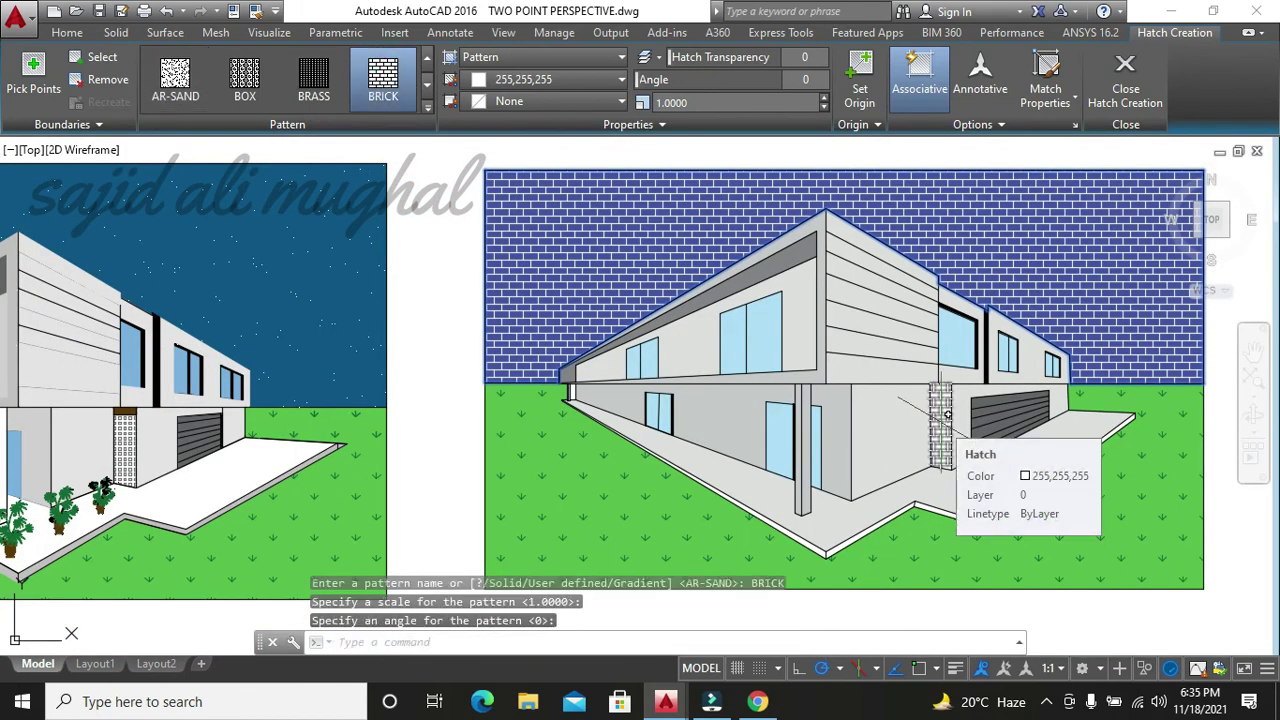
{"action": "key", "text": "Escape"}
{"action": "key", "text": "Escape"}
{"action": "left_click", "coordinate": [411, 330]}
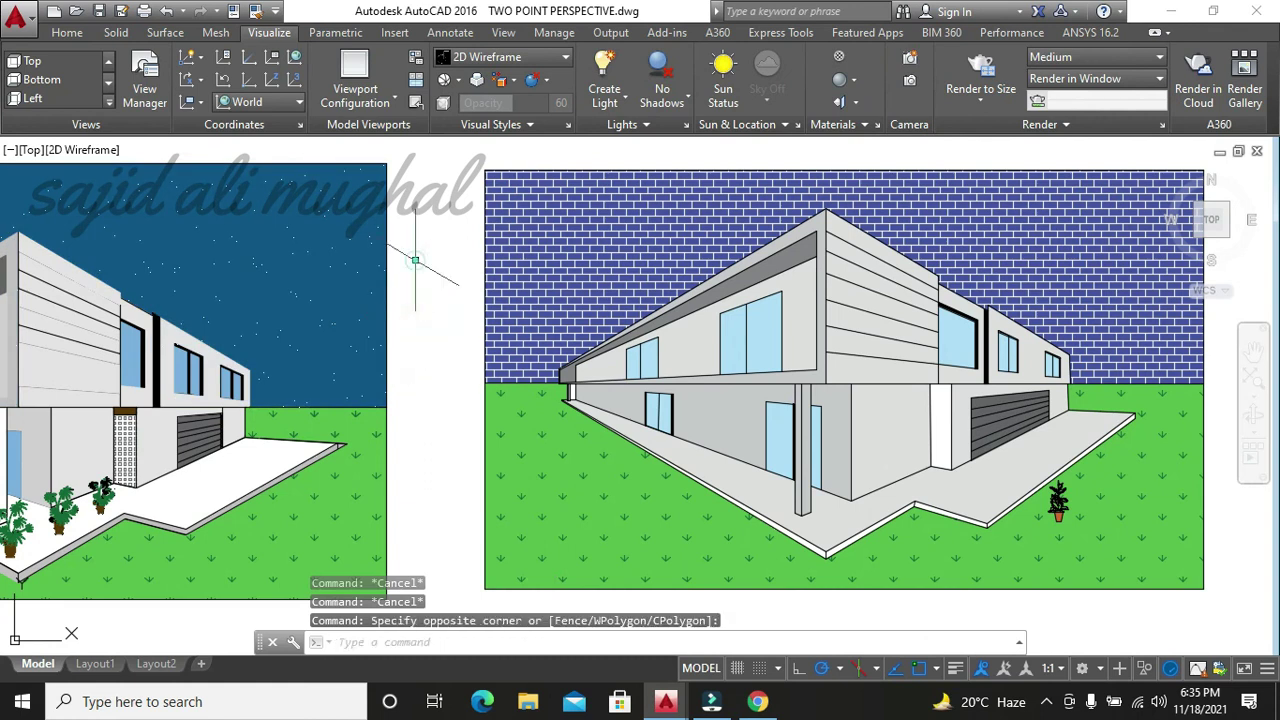
{"action": "key", "text": "Escape"}
{"action": "key", "text": "ctrl+z"}
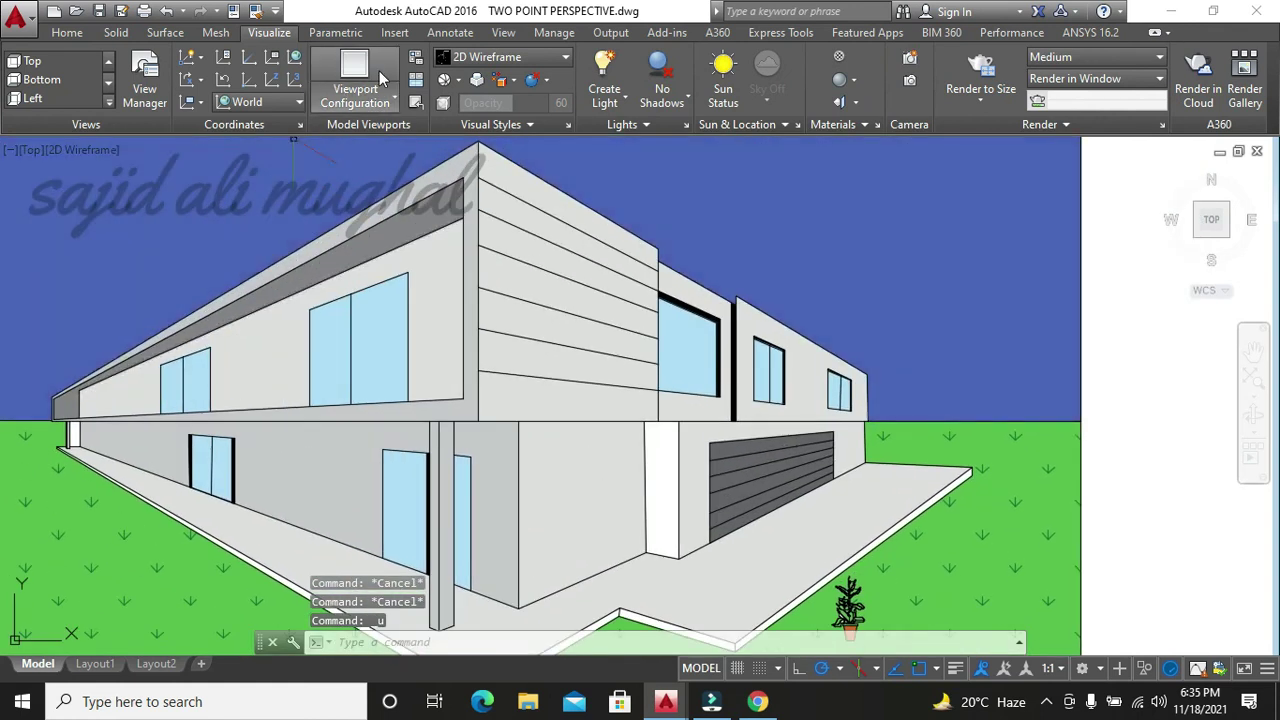
- Hatch the narrow column beside the garage with the ANGLE pattern
{"action": "type", "text": "h"}
{"action": "key", "text": "Return"}
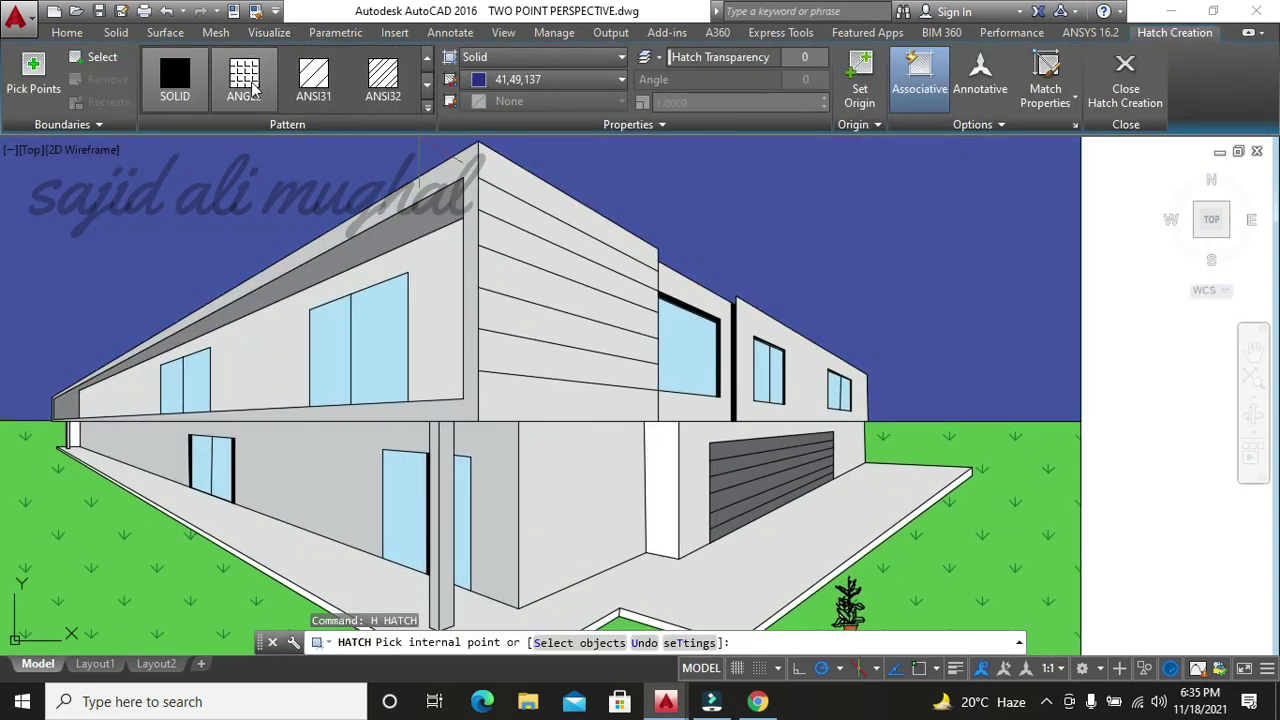
{"action": "left_click", "coordinate": [244, 80]}
{"action": "left_click", "coordinate": [660, 480]}
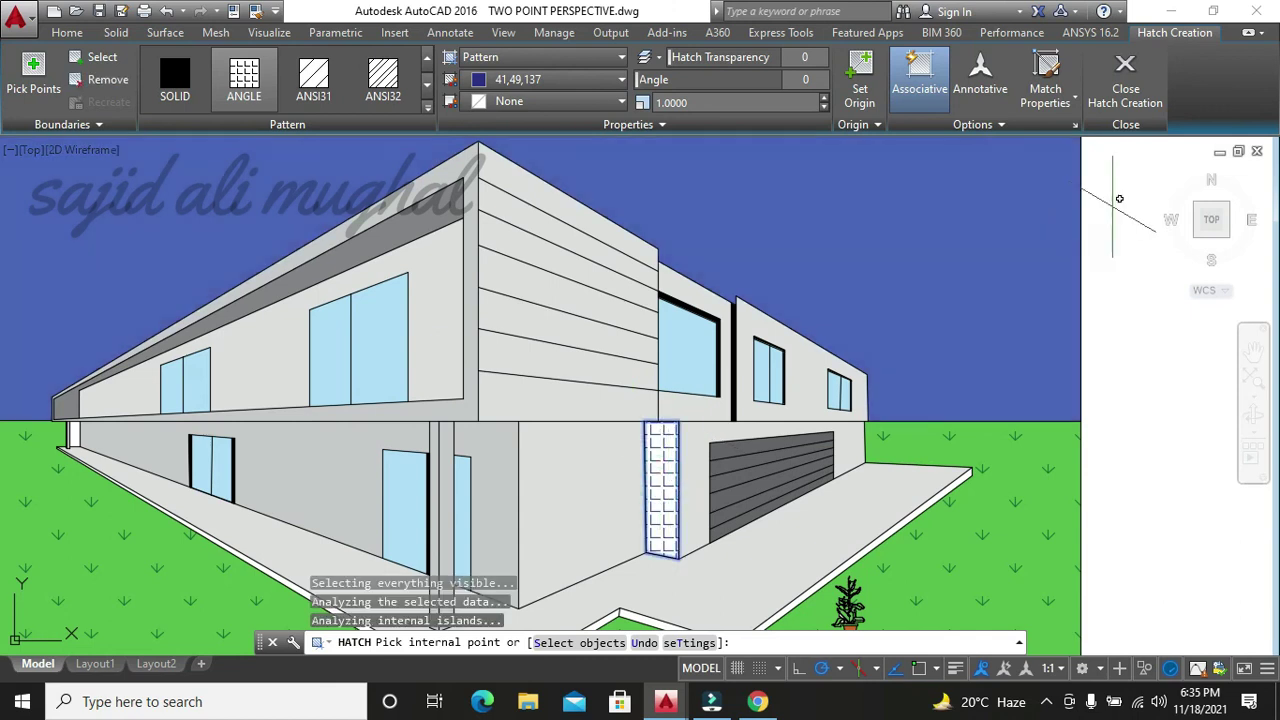
{"action": "key", "text": "Return"}
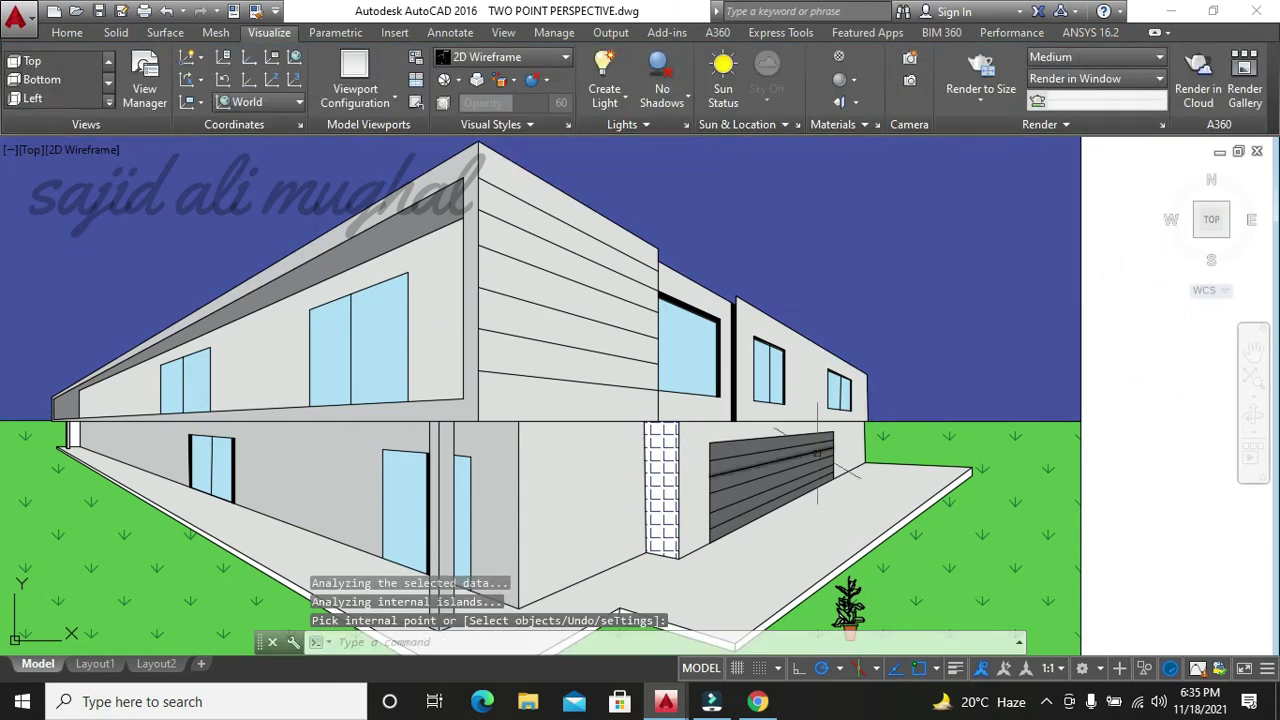
- Start a new hatch using the AR-SAND pattern for the stars
{"action": "scroll", "coordinate": [825, 423], "scroll_direction": "down", "scroll_amount": 4}
{"action": "middle_click_drag", "start_coordinate": [639, 460], "coordinate": [651, 434]}
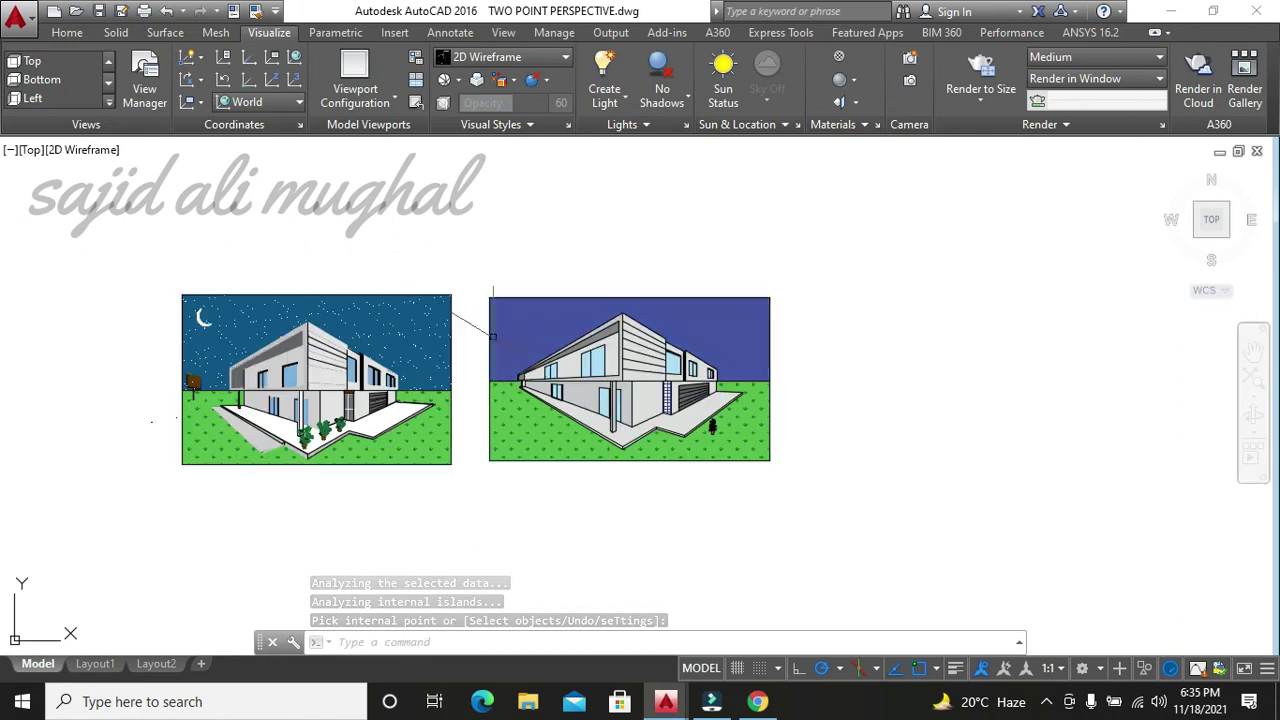
{"action": "scroll", "coordinate": [502, 350], "scroll_direction": "up", "scroll_amount": 2}
{"action": "type", "text": "h"}
{"action": "key", "text": "Return"}
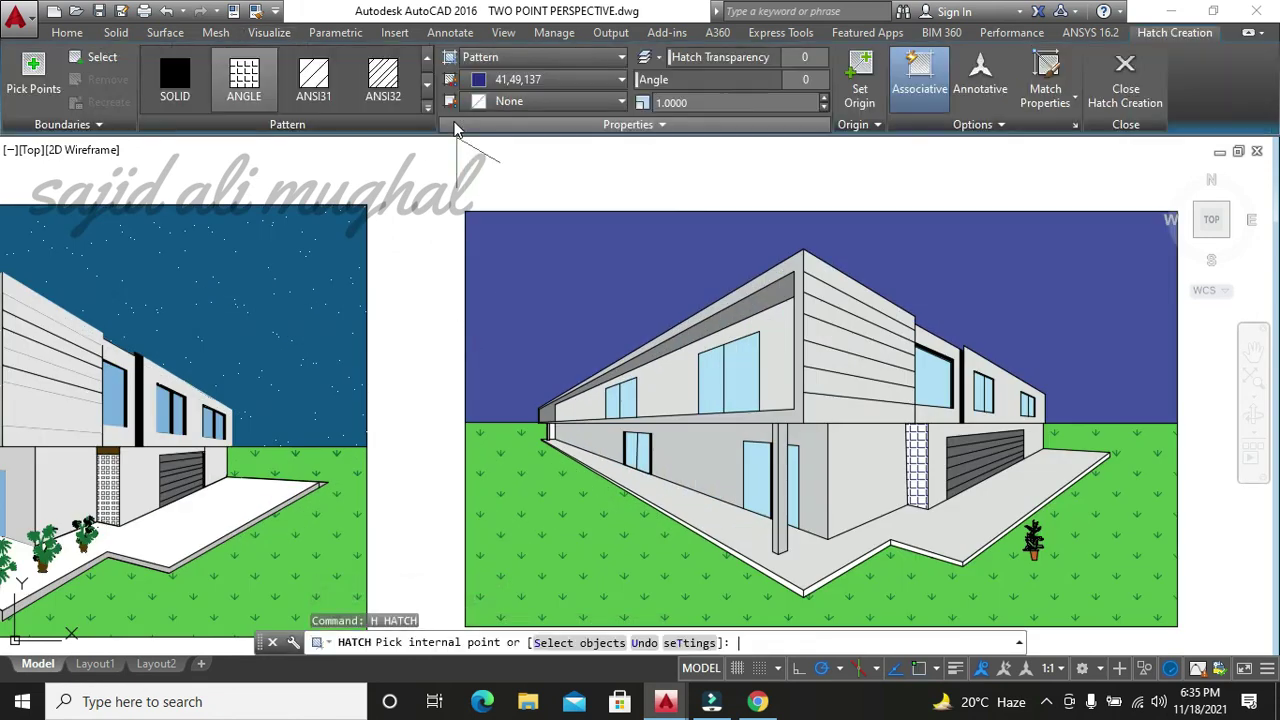
{"action": "left_click", "coordinate": [426, 113]}
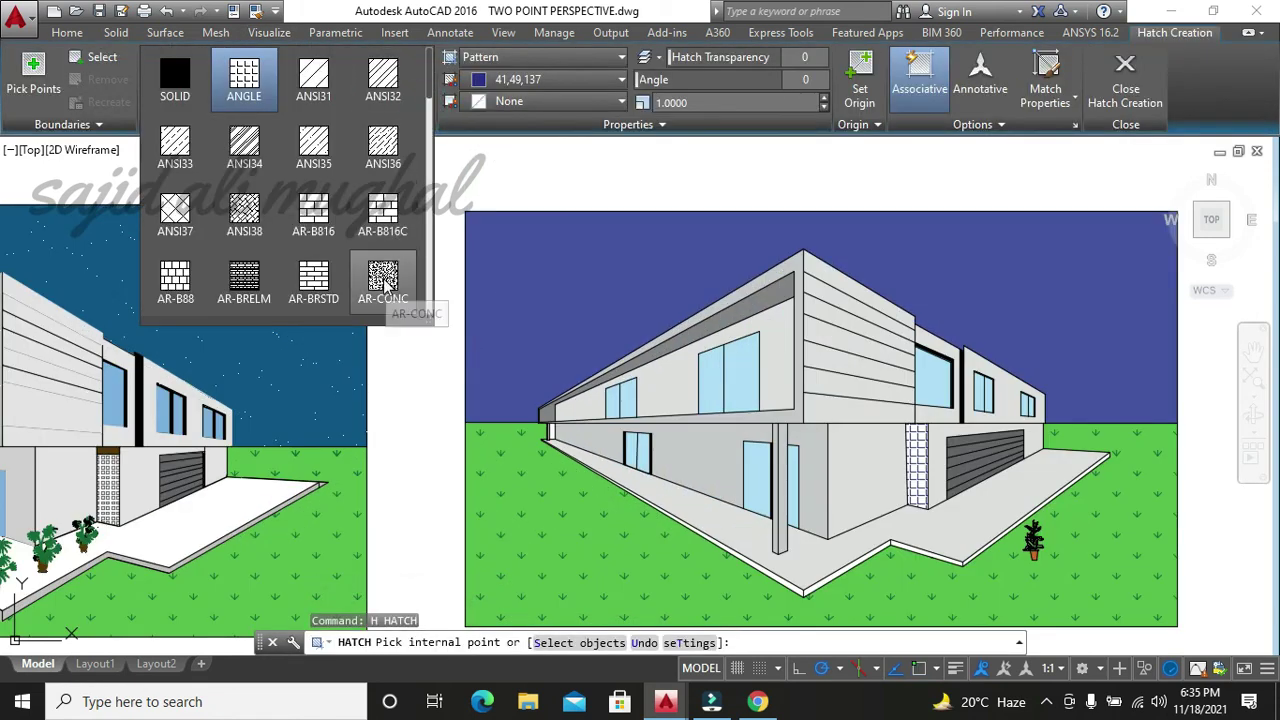
{"action": "left_click", "coordinate": [427, 207]}
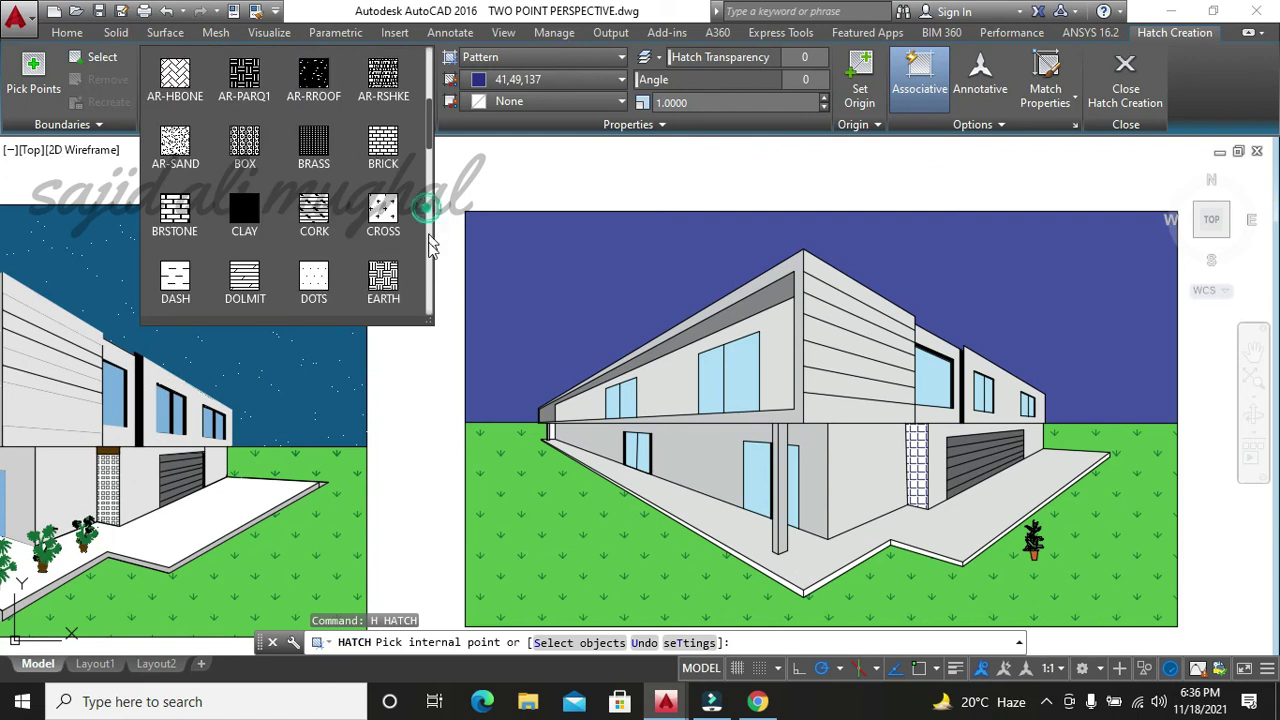
{"action": "left_click", "coordinate": [175, 145]}
- Colour the AR-SAND star hatch pale yellow 248,246,176 over the blue sky and close Hatch Creation
{"action": "left_click", "coordinate": [600, 82]}
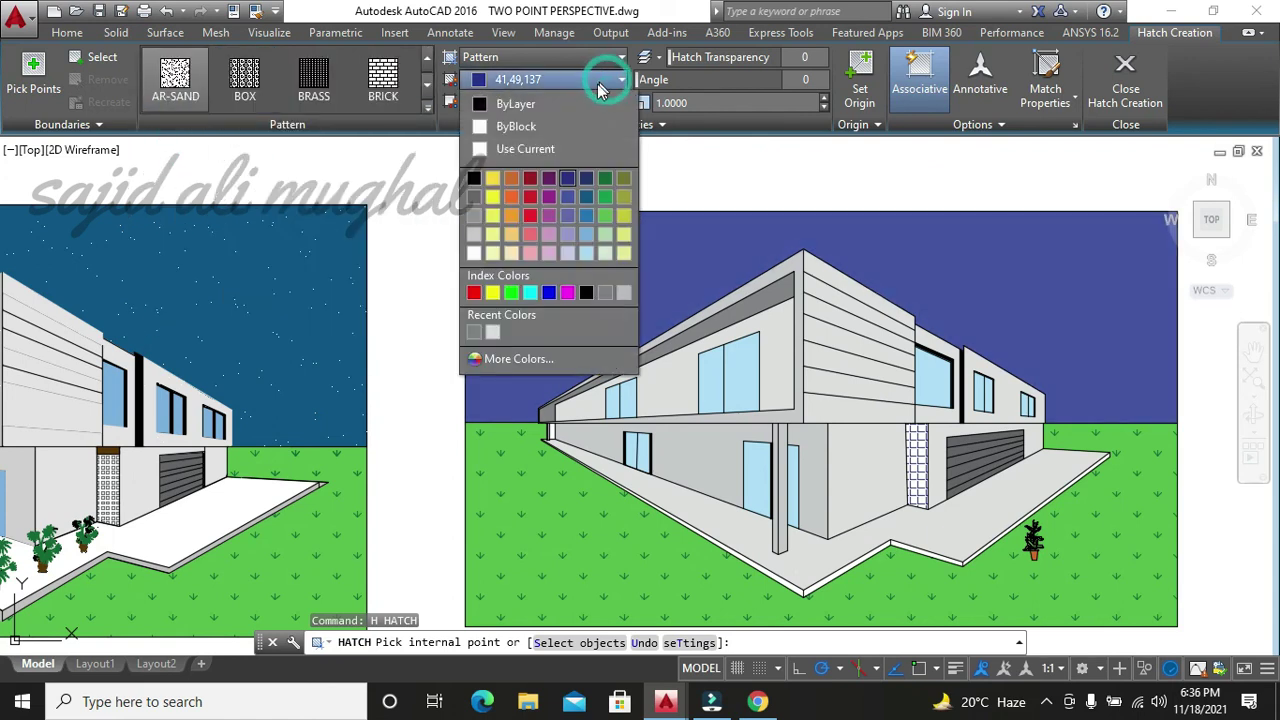
{"action": "left_click", "coordinate": [493, 254]}
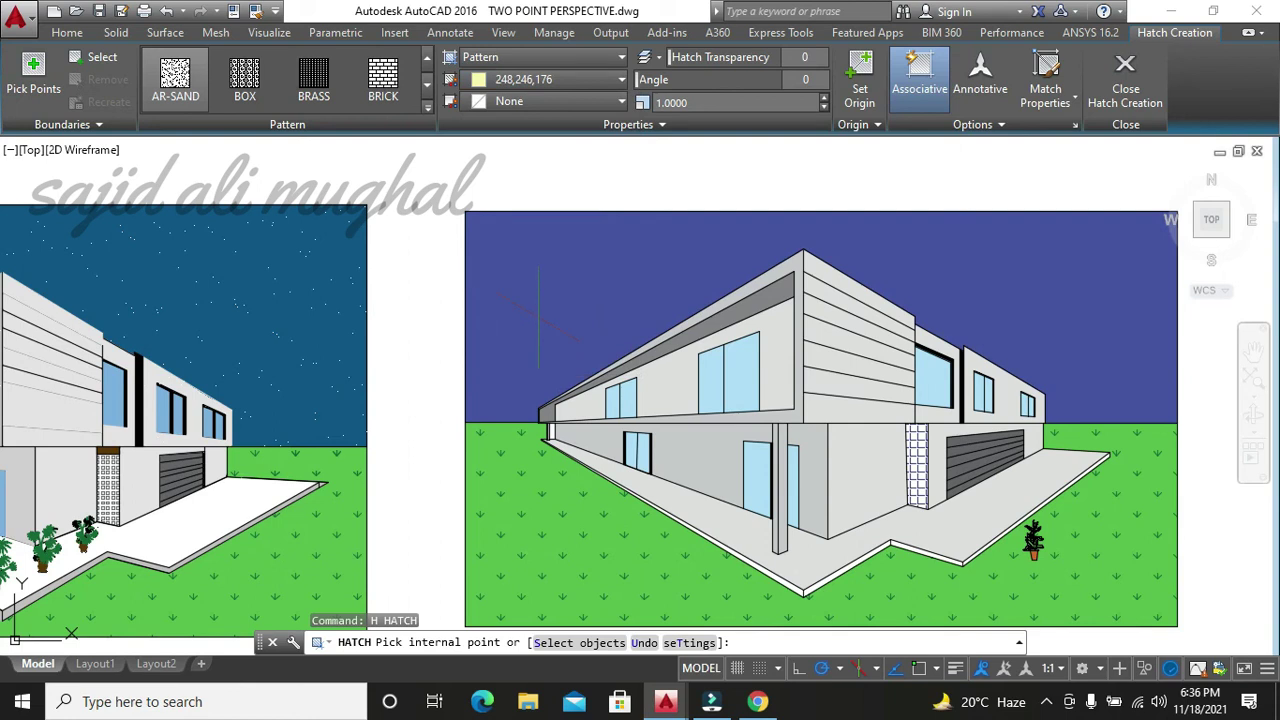
{"action": "scroll", "coordinate": [737, 280], "scroll_direction": "up", "scroll_amount": 5}
{"action": "scroll", "coordinate": [737, 280], "scroll_direction": "down", "scroll_amount": 6}
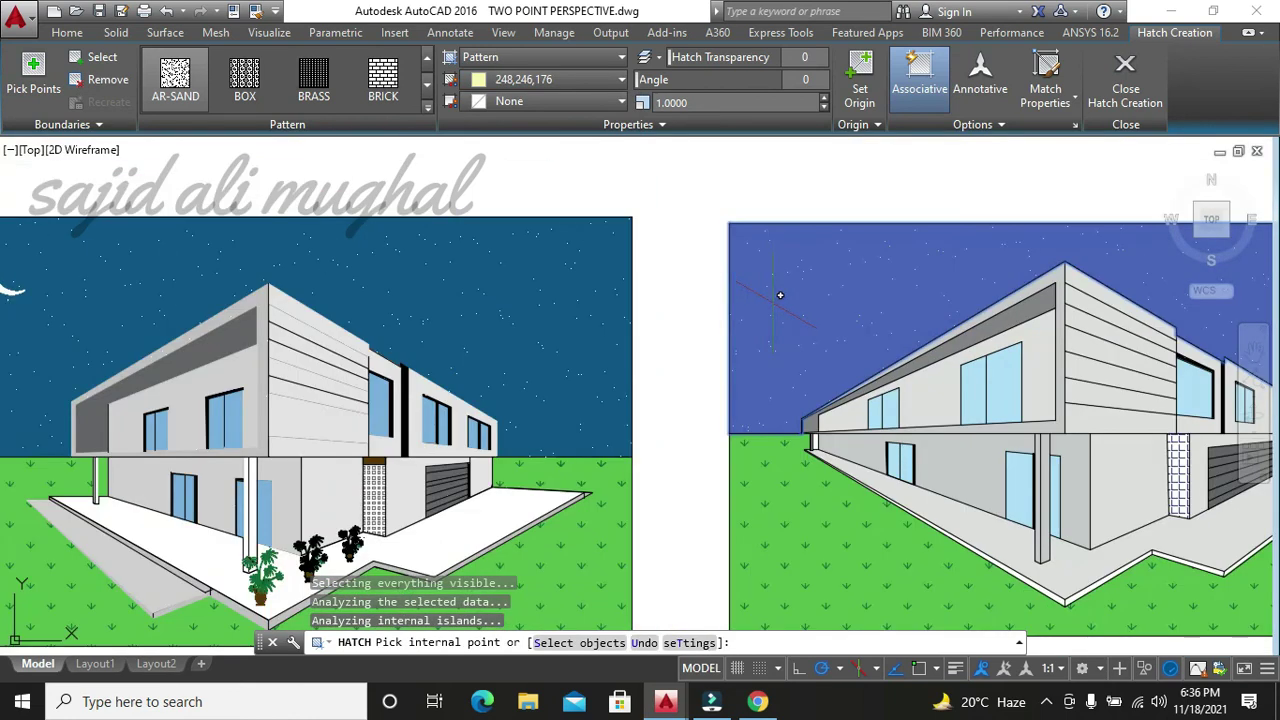
{"action": "scroll", "coordinate": [786, 294], "scroll_direction": "up", "scroll_amount": 5}
{"action": "scroll", "coordinate": [538, 330], "scroll_direction": "down", "scroll_amount": 4}
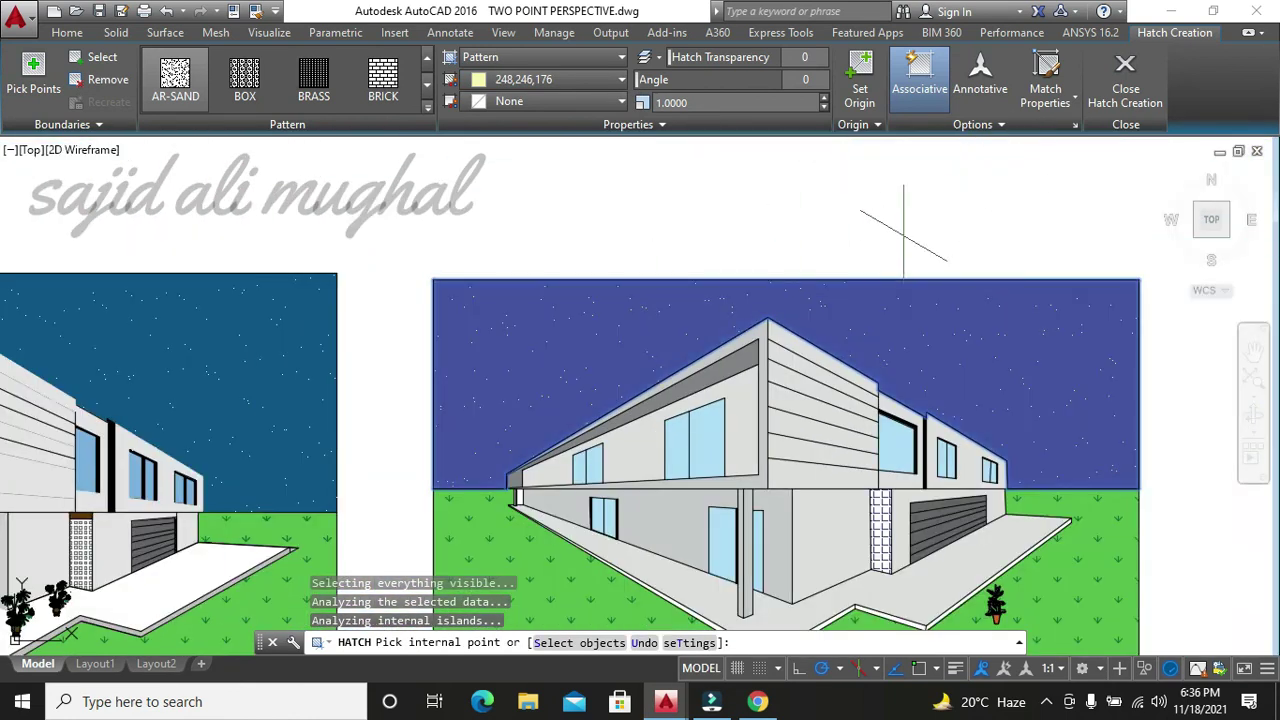
{"action": "left_click", "coordinate": [1130, 82]}
{"action": "scroll", "coordinate": [697, 410], "scroll_direction": "down", "scroll_amount": 2}
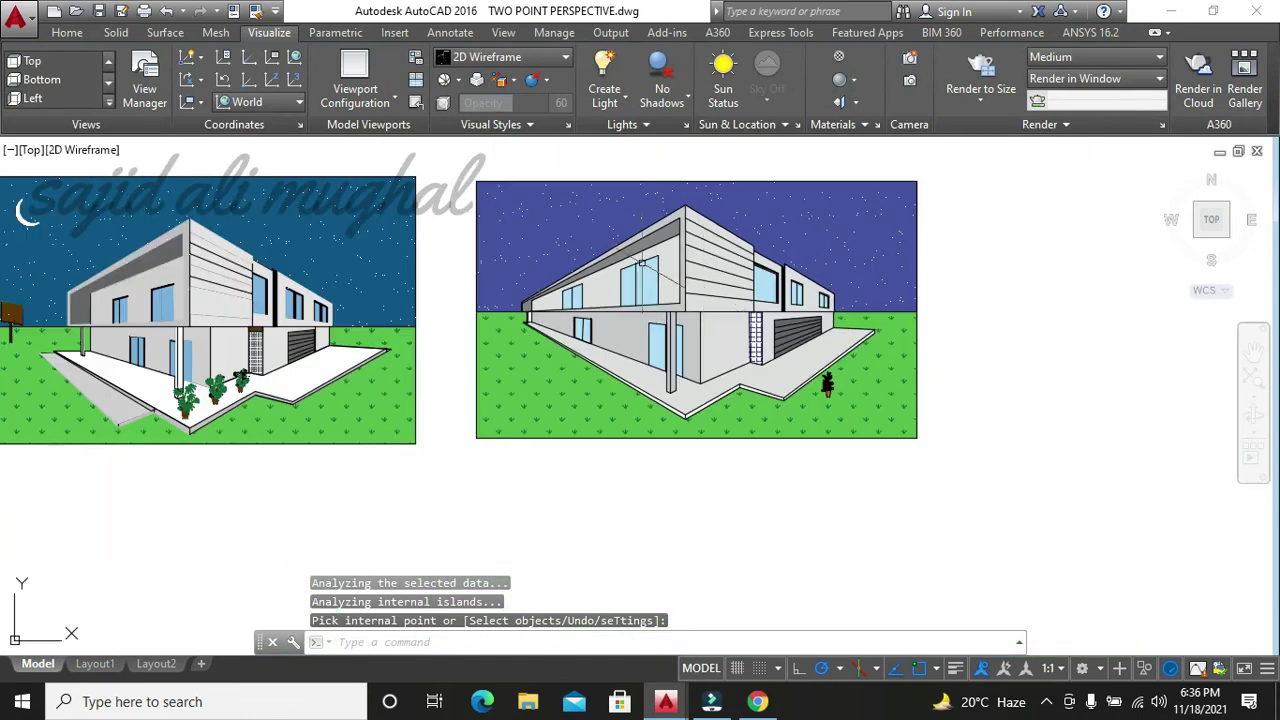
{"action": "scroll", "coordinate": [752, 481], "scroll_direction": "up", "scroll_amount": 4}
- Copy the potted plant with CO to three spots along the walkway corner by the column
{"action": "left_click", "coordinate": [855, 420]}
{"action": "type", "text": "co"}
{"action": "key", "text": "Return"}
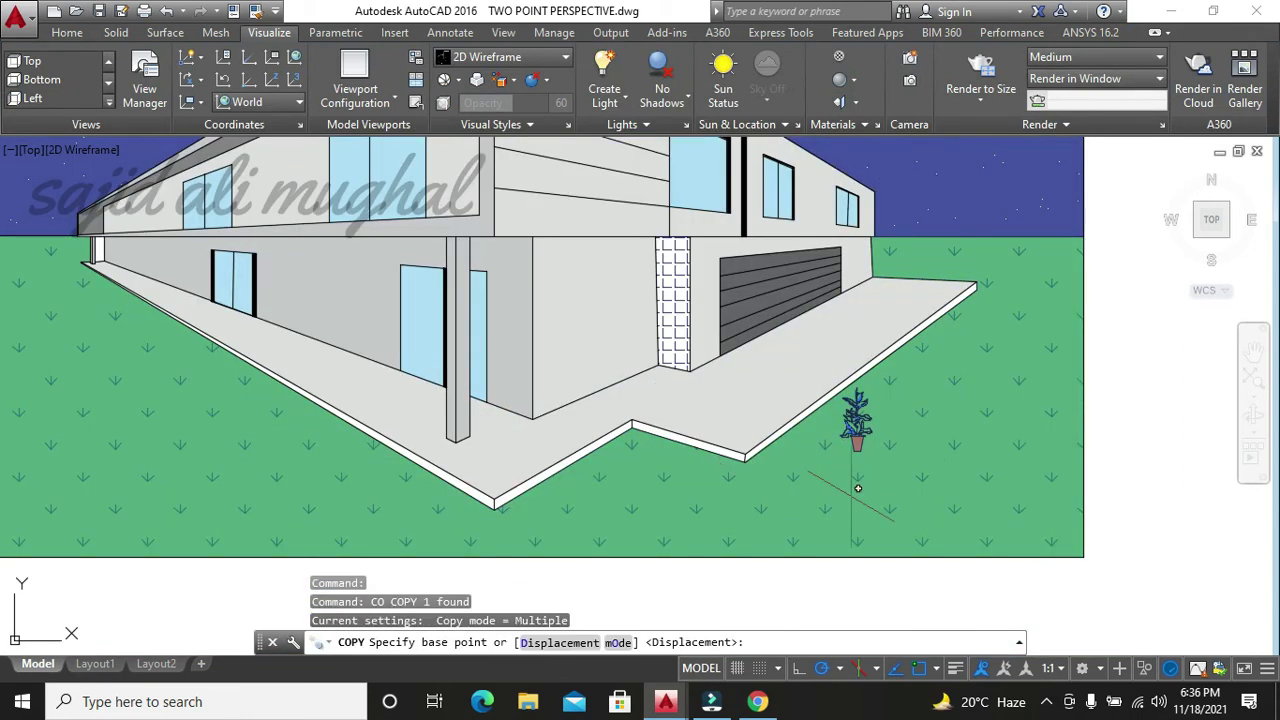
{"action": "left_click", "coordinate": [855, 445]}
{"action": "left_click", "coordinate": [494, 466]}
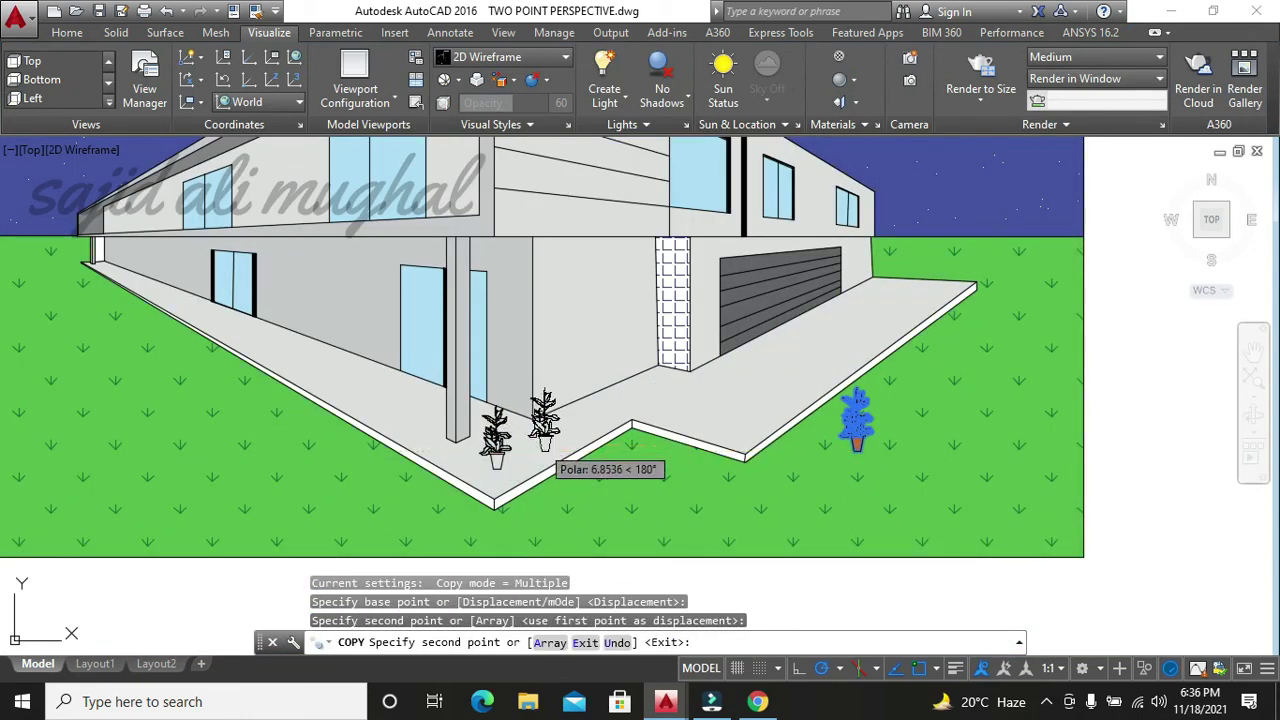
{"action": "left_click", "coordinate": [545, 446]}
{"action": "left_click", "coordinate": [600, 412]}
{"action": "key", "text": "Escape"}
{"action": "key", "text": "Escape"}
{"action": "scroll", "coordinate": [660, 414], "scroll_direction": "down", "scroll_amount": 4}
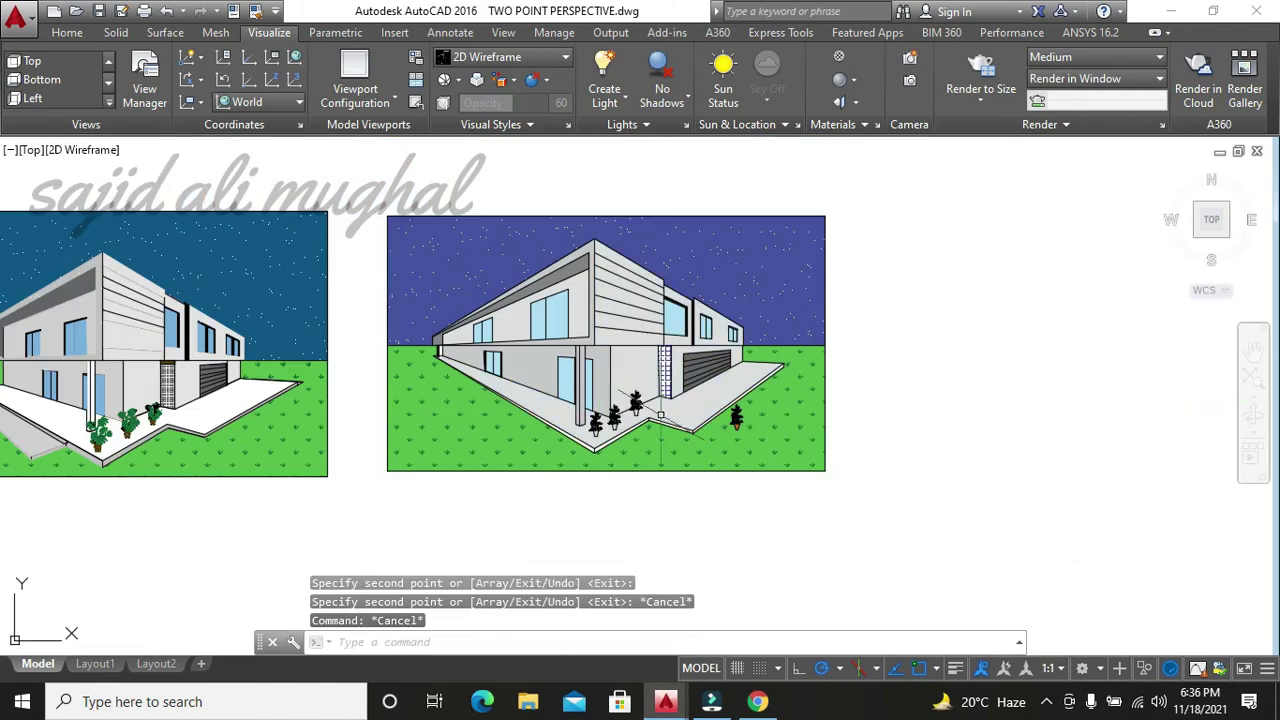
{"action": "middle_click_drag", "start_coordinate": [660, 414], "coordinate": [860, 414]}
{"action": "scroll", "coordinate": [421, 312], "scroll_direction": "up", "scroll_amount": 6}
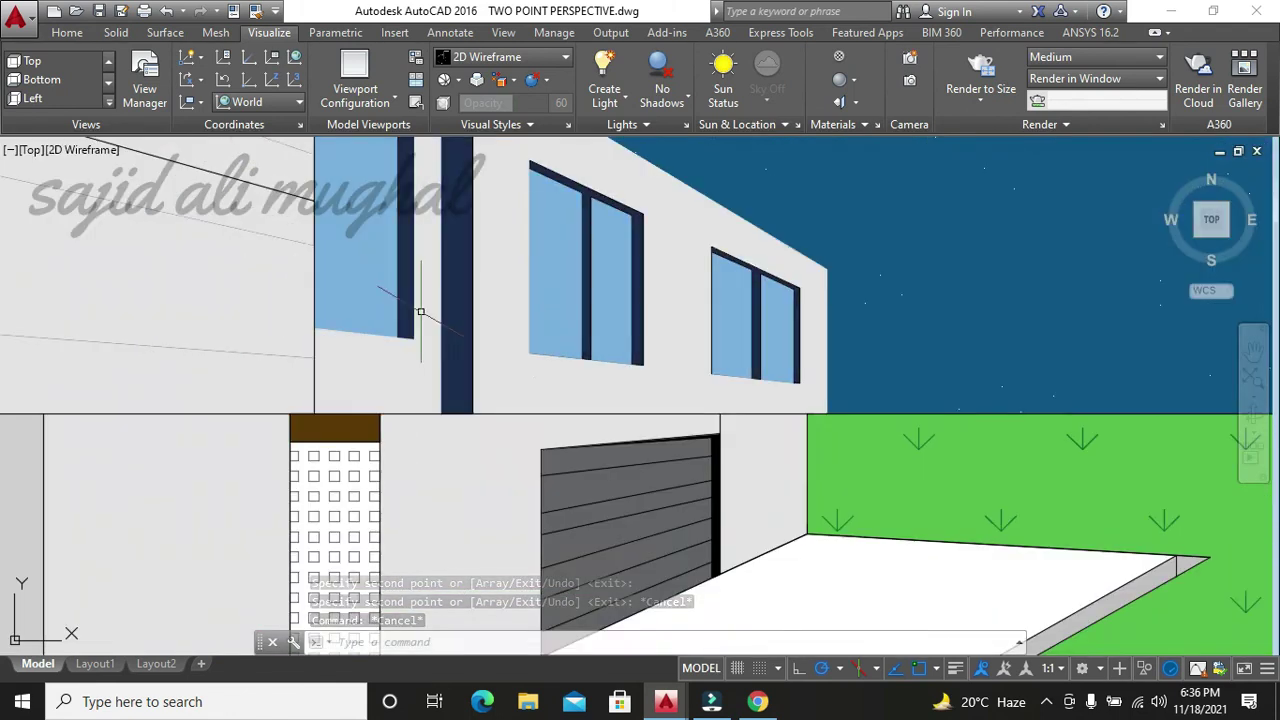